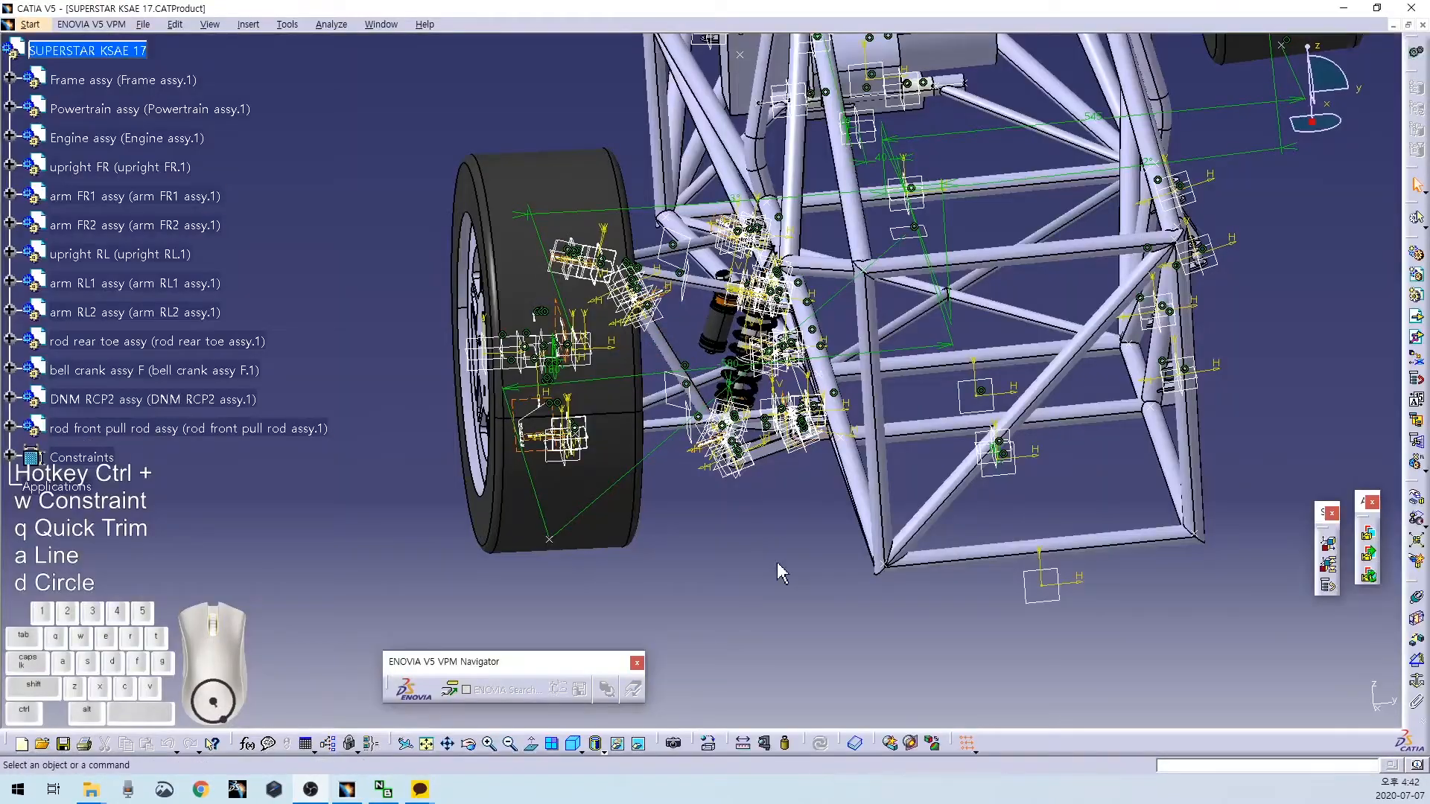
pyautogui.moveTo(738, 568); pyautogui.dragTo(885, 334, button='middle')
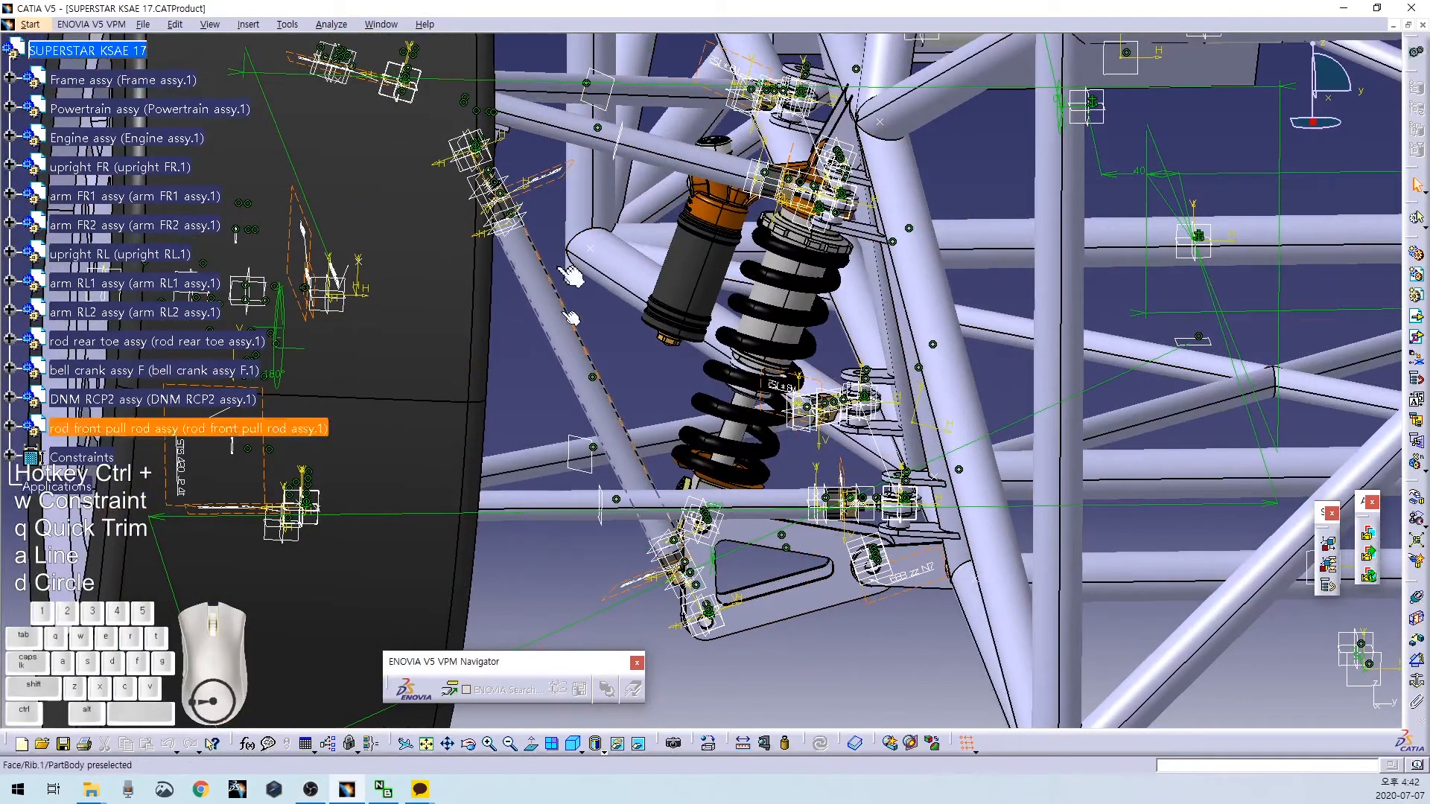
pyautogui.click(631, 375)
pyautogui.moveTo(631, 376); pyautogui.dragTo(642, 585, button='middle')
pyautogui.moveTo(464, 360); pyautogui.dragTo(864, 302, button='middle')
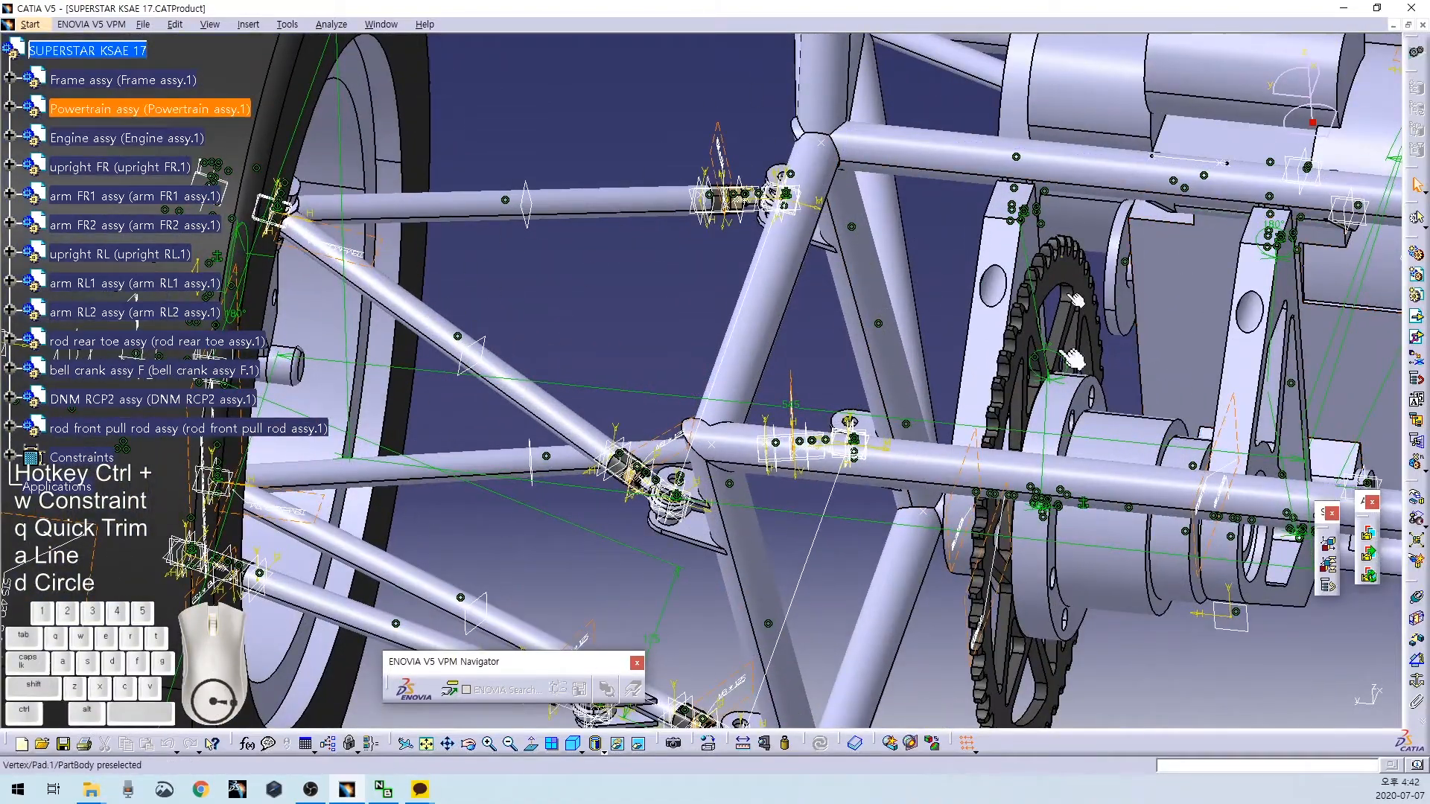
pyautogui.moveTo(630, 303); pyautogui.dragTo(626, 363, button='middle')
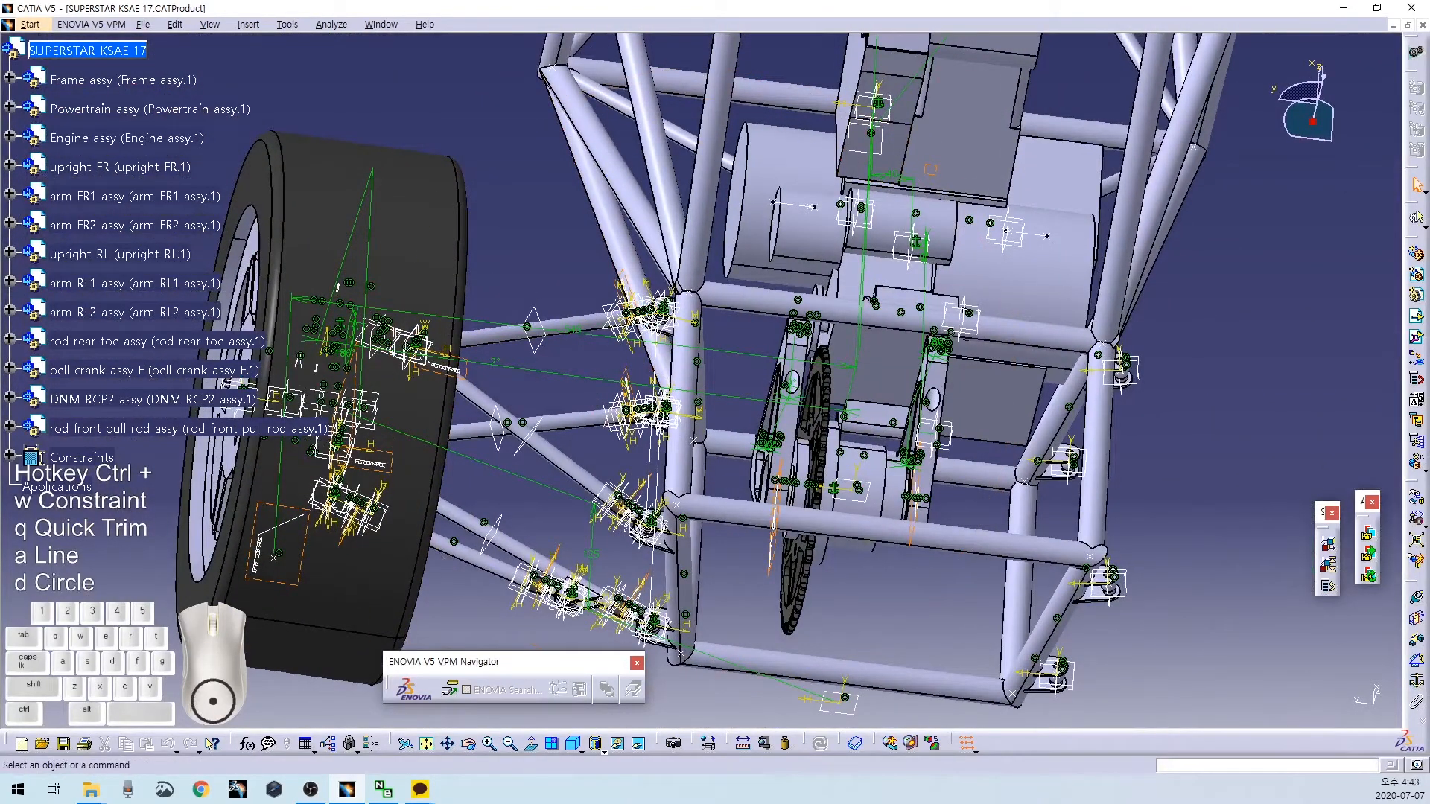
# Open the Frame assy product from the Frame folder of the Student Formula project.
pyautogui.moveTo(0, 74); pyautogui.dragTo(167, 239)
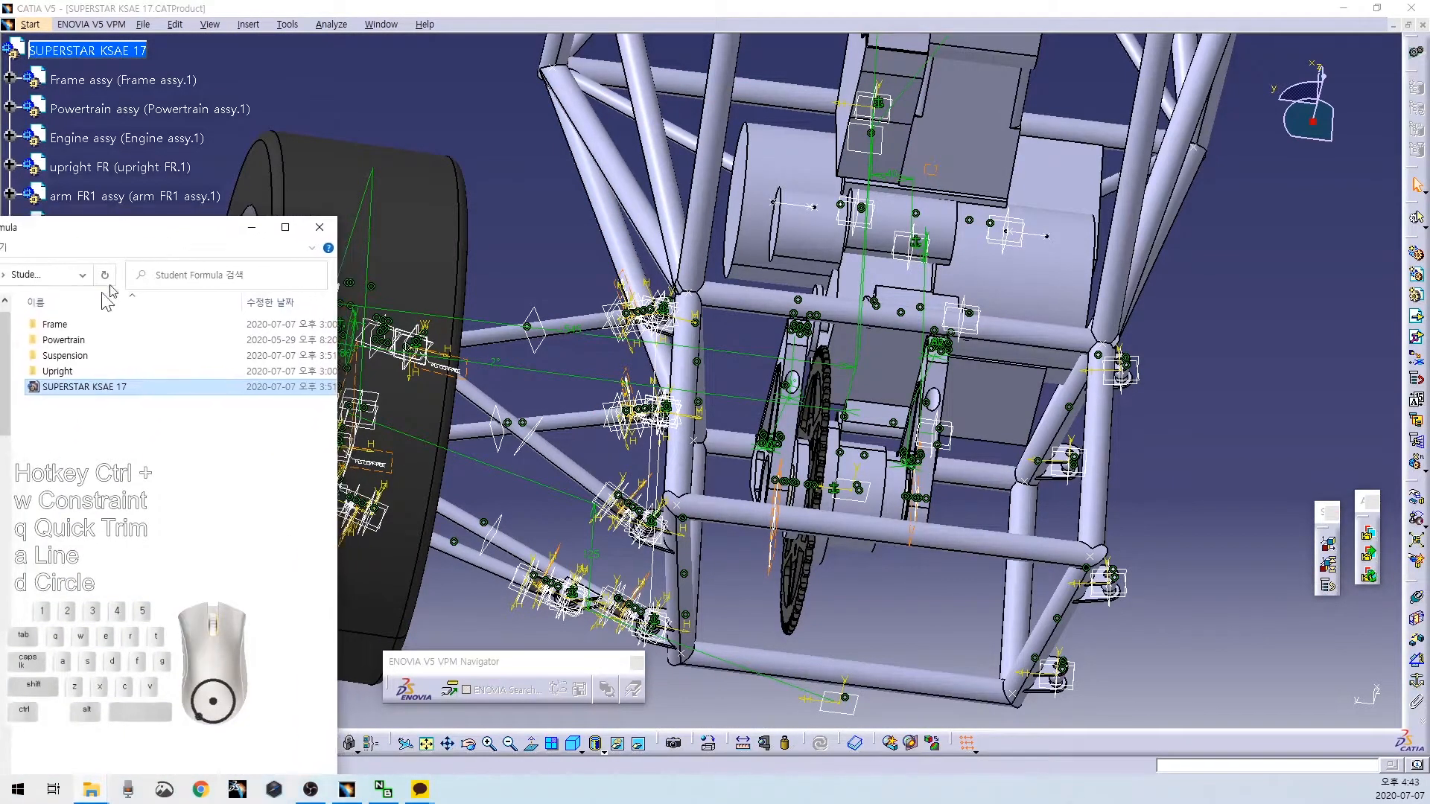
pyautogui.doubleClick(73, 326)
pyautogui.moveTo(75, 334); pyautogui.dragTo(69, 404)
pyautogui.moveTo(993, 451); pyautogui.dragTo(752, 328, button='middle')
# Switch back to the SUPERSTAR KSAE 17 assembly and maximize its window.
pyautogui.click(1408, 24)
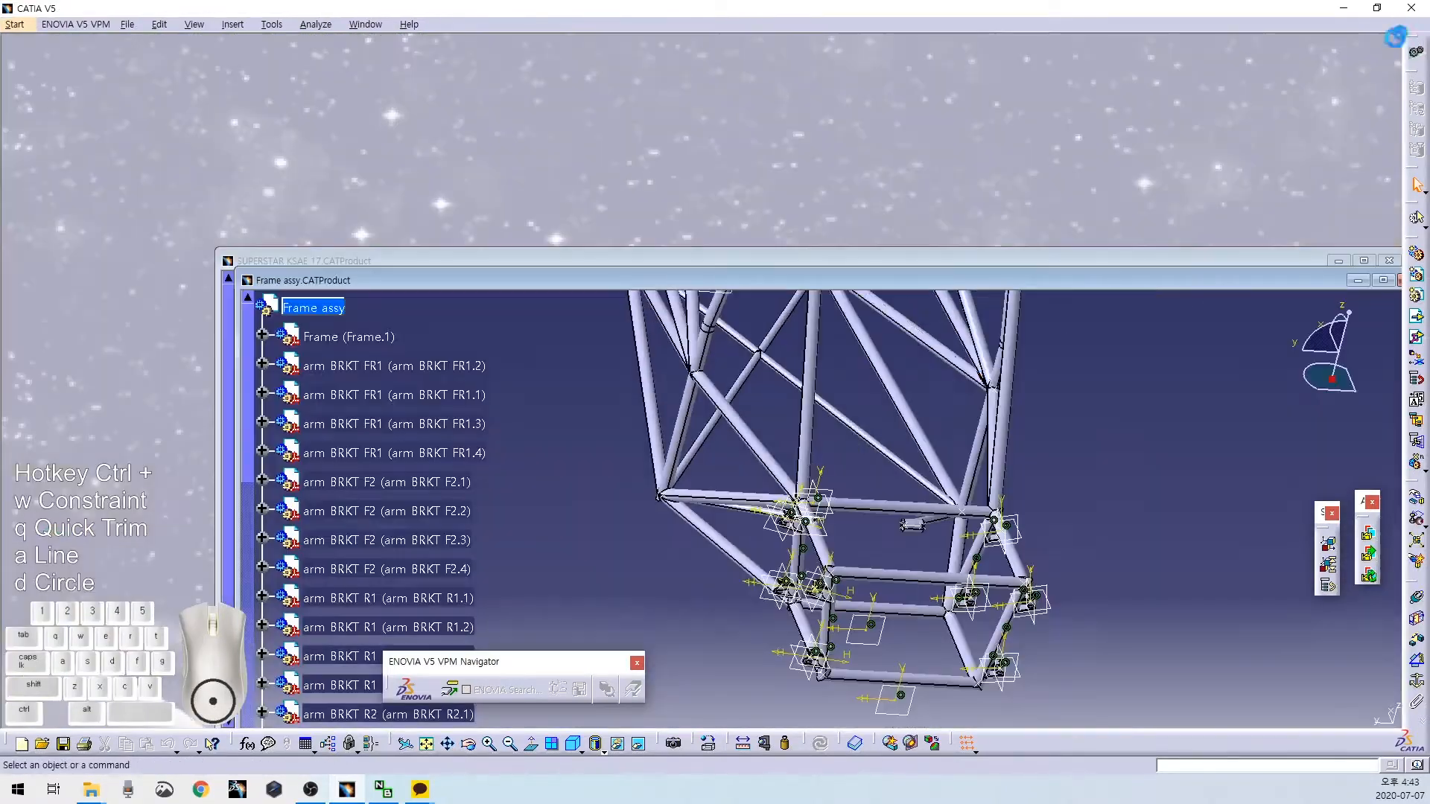
pyautogui.click(990, 259)
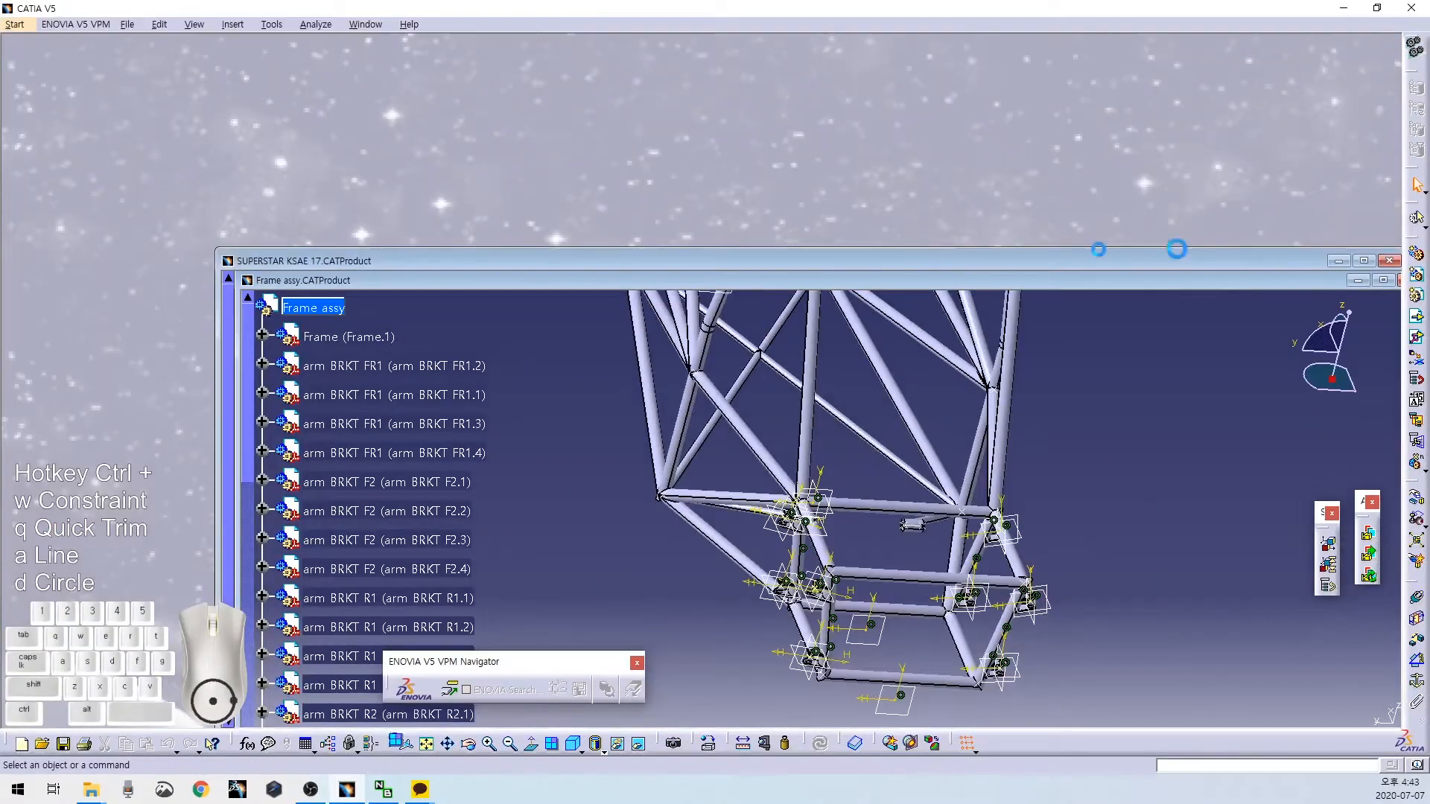
pyautogui.click(1366, 261)
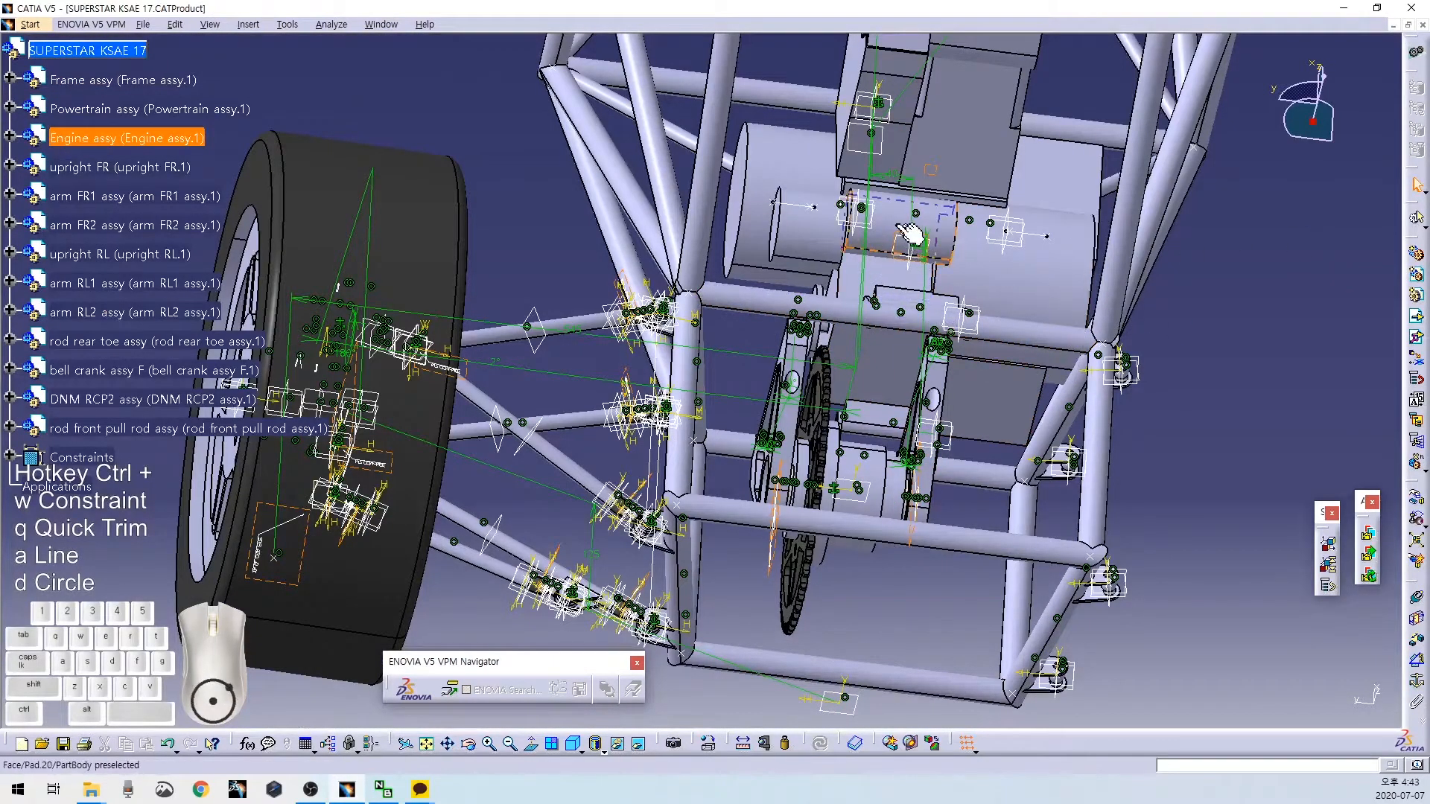
# Sketch a reference line about 432 mm long on the engine part's xy plane, from the rear frame cross tube to the wheel upright.
pyautogui.doubleClick(908, 239)
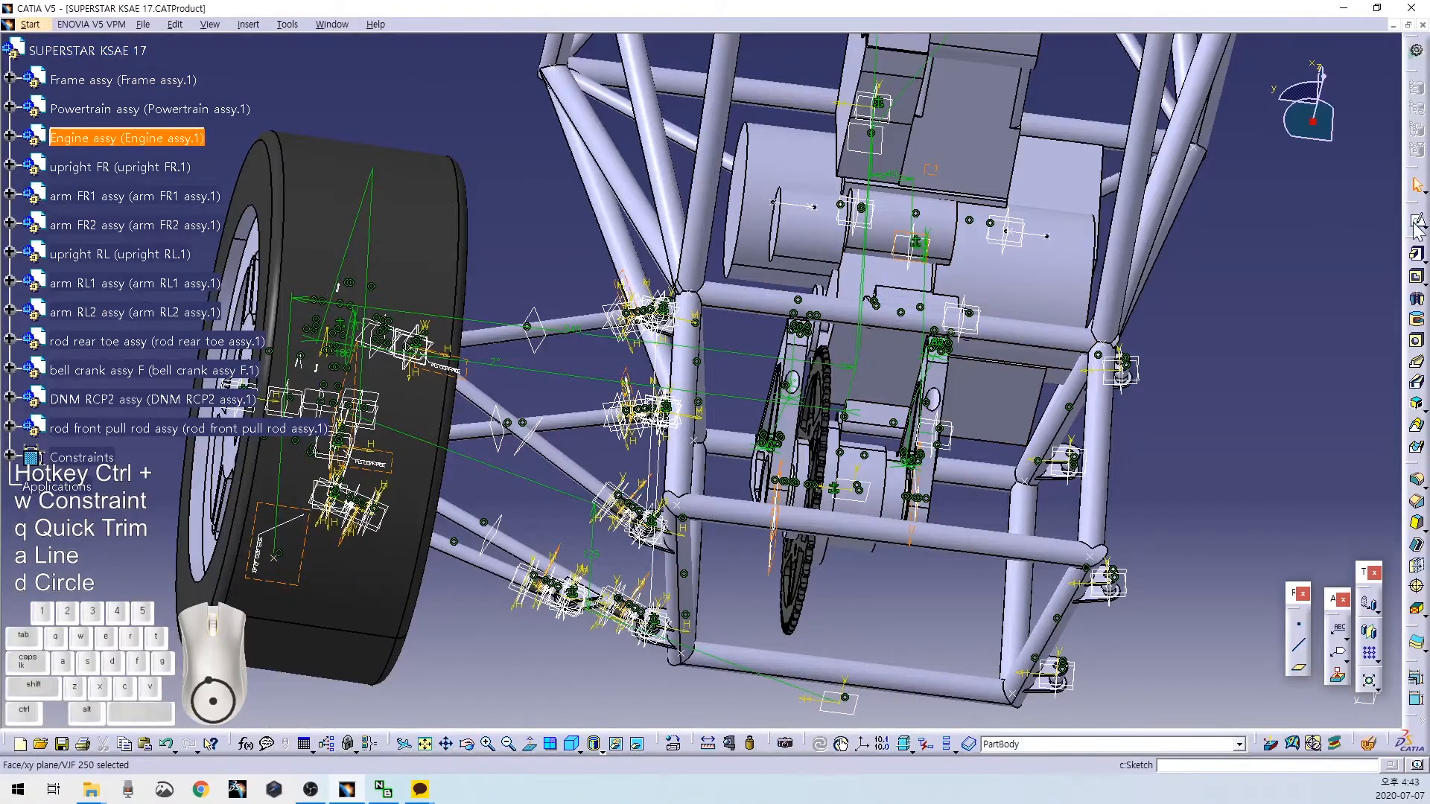
pyautogui.click(927, 170)
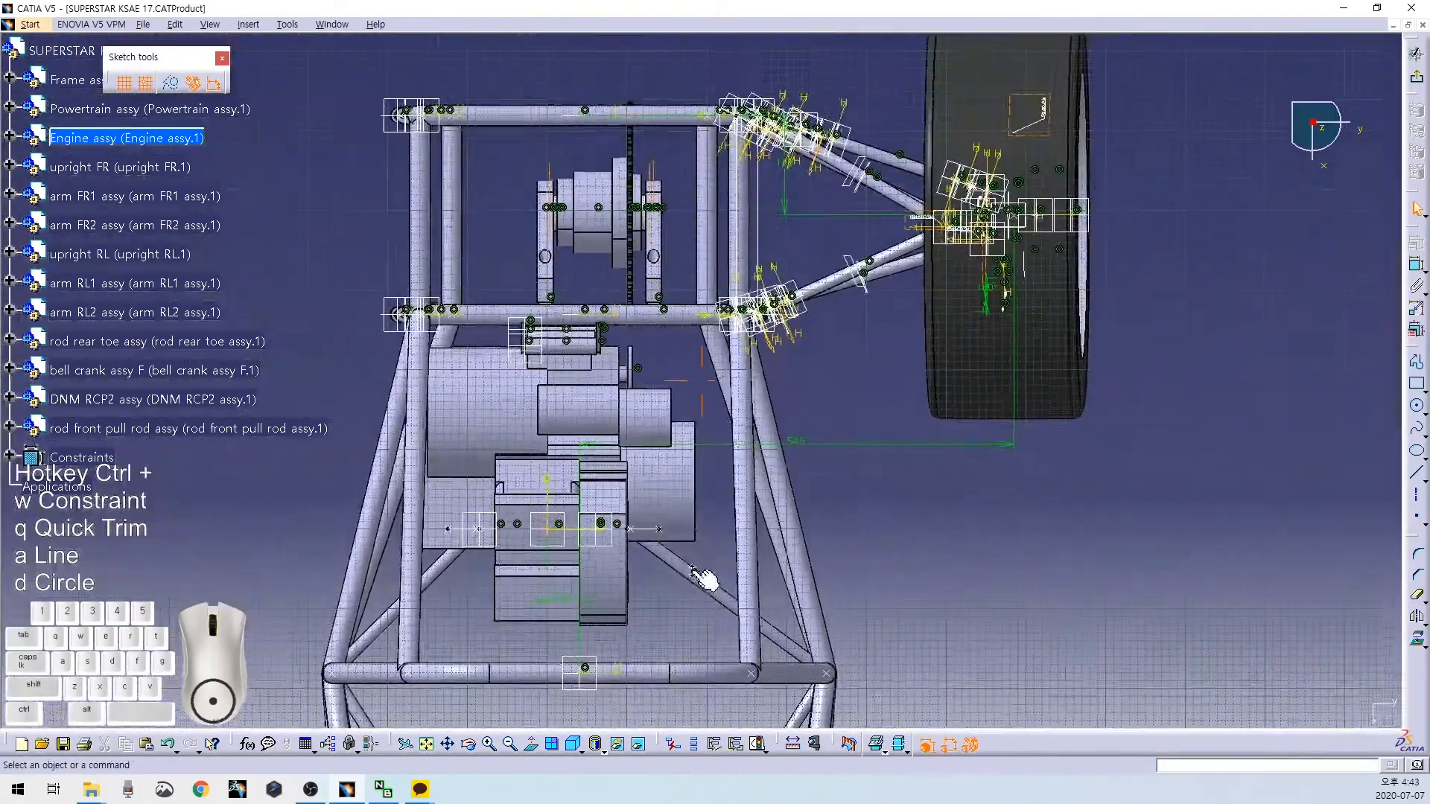
pyautogui.moveTo(674, 485)
pyautogui.mouseDown(button='middle')
pyautogui.moveTo(680, 567)
pyautogui.moveTo(665, 432)
pyautogui.moveTo(590, 484)
pyautogui.mouseUp(button='middle')
pyautogui.hotkey('ctrl', 'a')
pyautogui.click(514, 521)
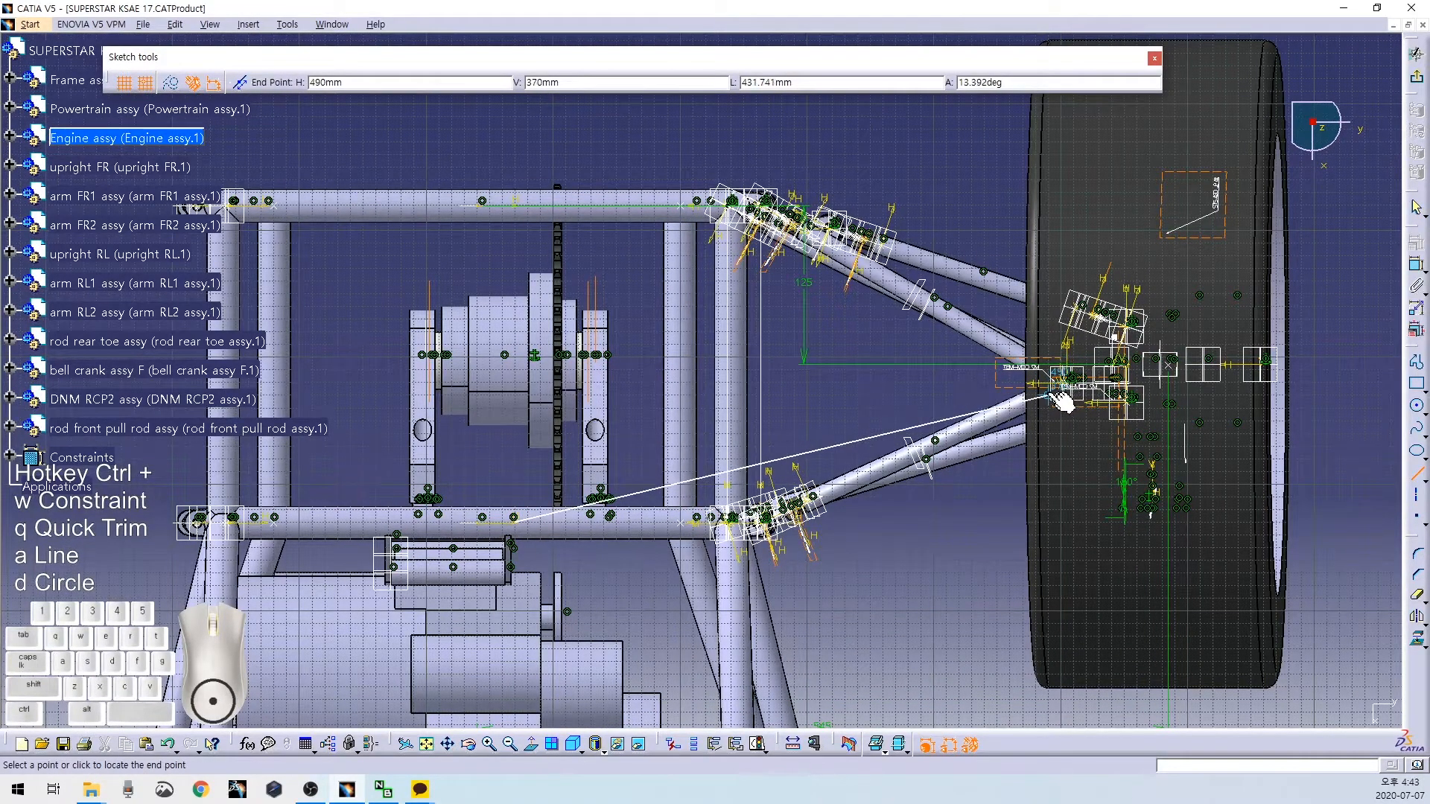
pyautogui.click(1050, 396)
# Dimension the angle between the reference line and the rear frame's horizontal cross tube.
pyautogui.keyDown('ctrl'); pyautogui.click(665, 521); pyautogui.keyUp('ctrl')
pyautogui.hotkey('ctrl', 'w')
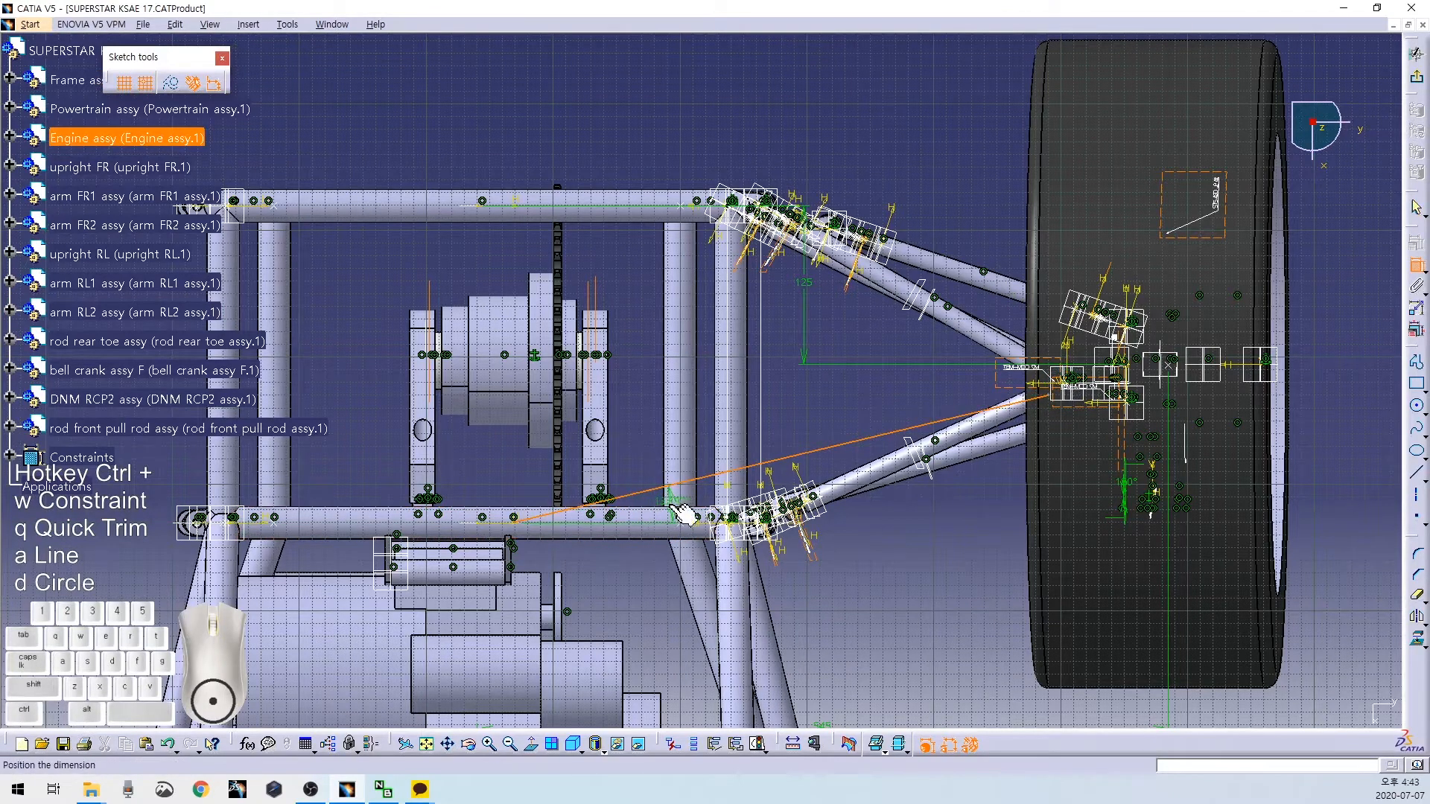
pyautogui.click(655, 504)
# Undo the angle dimension, delete the reference line and exit the sketch.
pyautogui.hotkey('ctrl', 'z')
pyautogui.click(659, 488)
pyautogui.press('Delete')
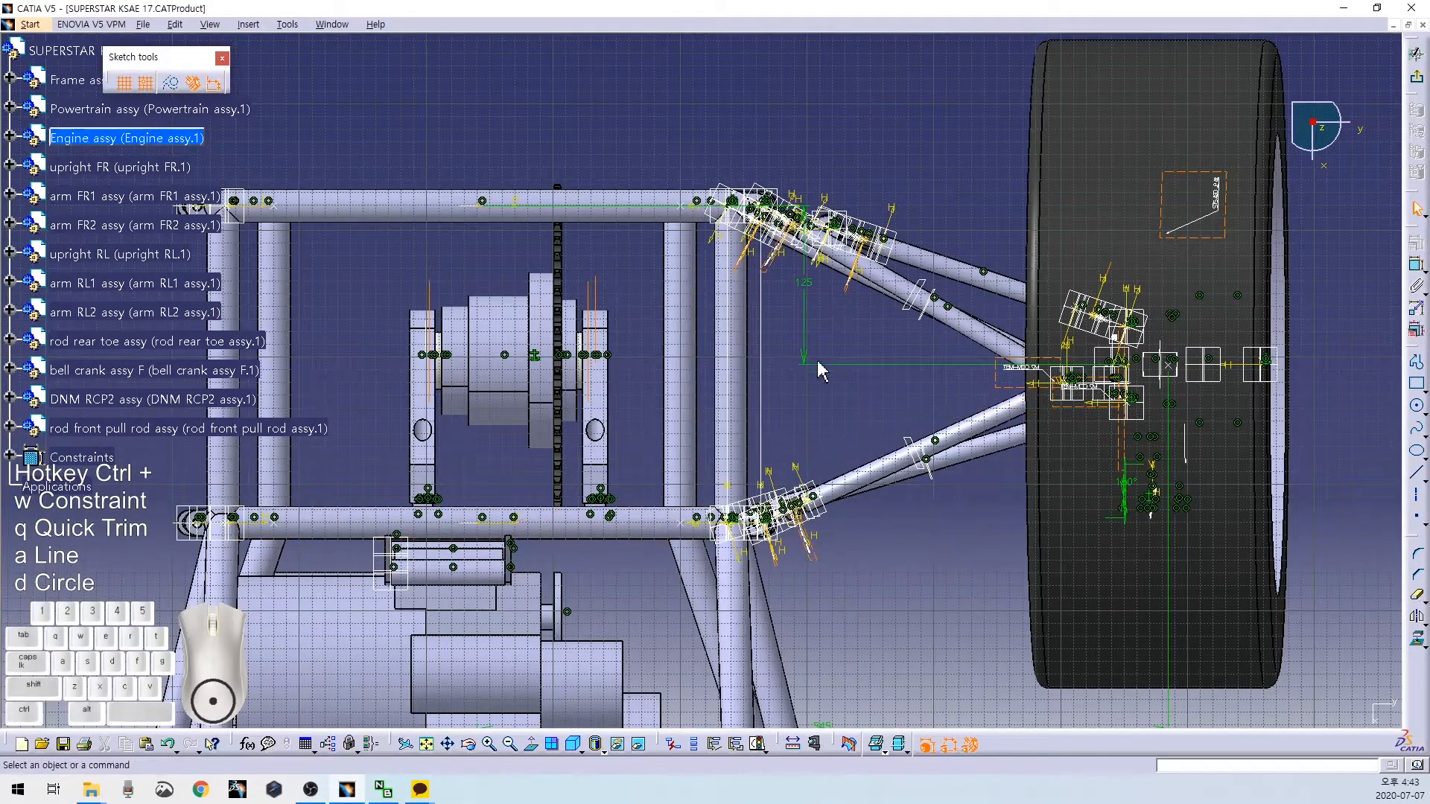
pyautogui.click(1417, 77)
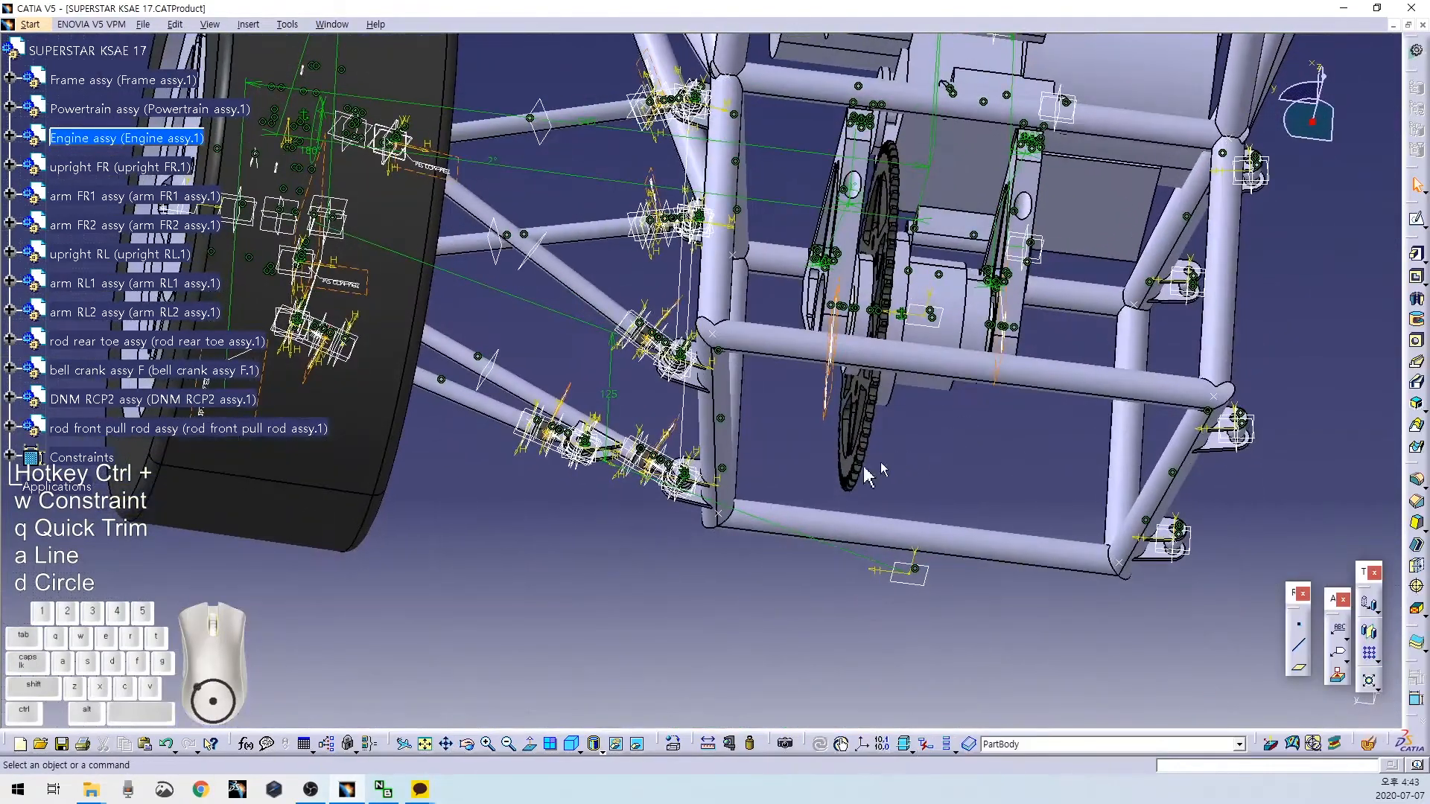
# Restore the SUPERSTAR KSAE 17 window and stagger it with the Frame assy window, leaving Frame assy in front.
pyautogui.click(1408, 24)
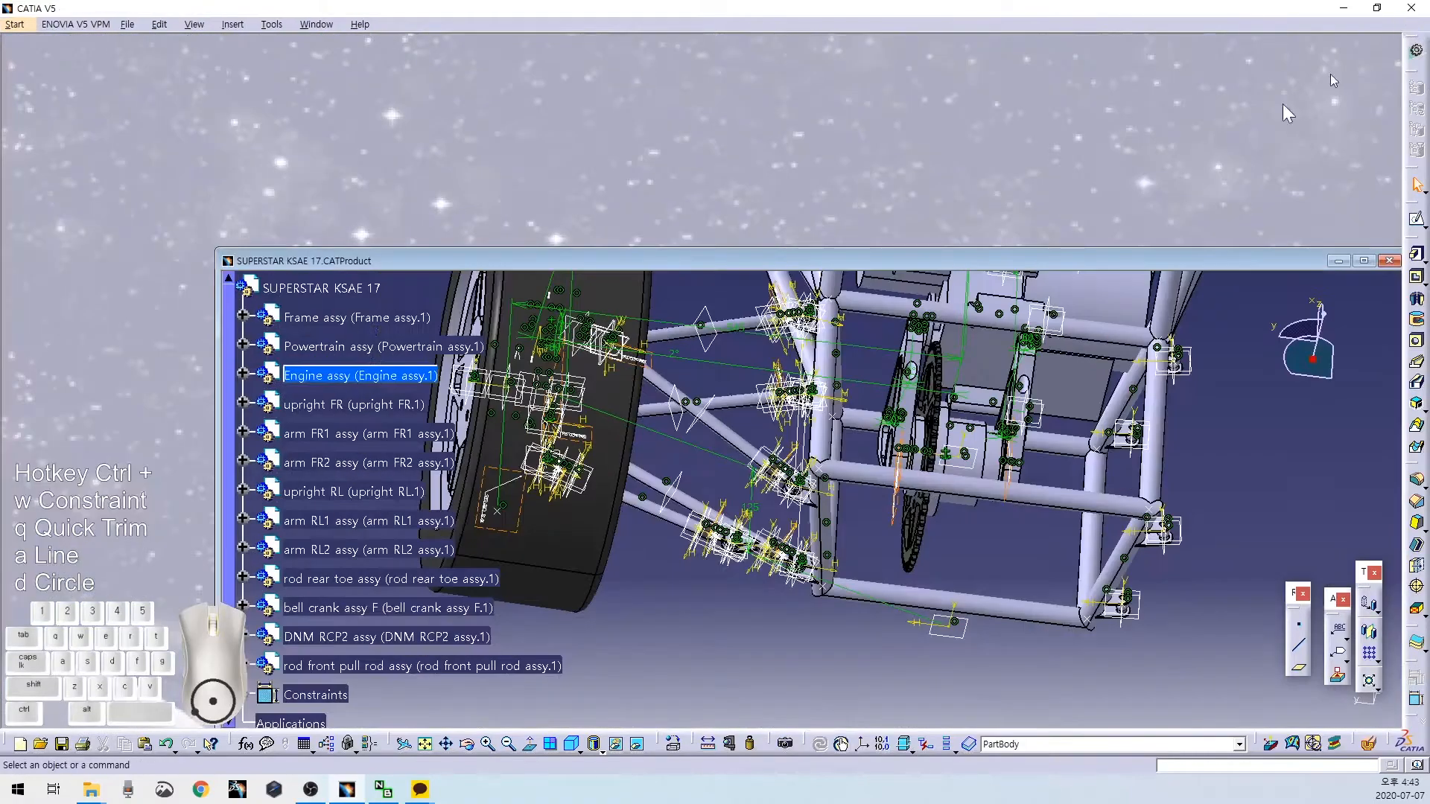
pyautogui.moveTo(682, 261); pyautogui.dragTo(642, 130)
pyautogui.click(654, 684)
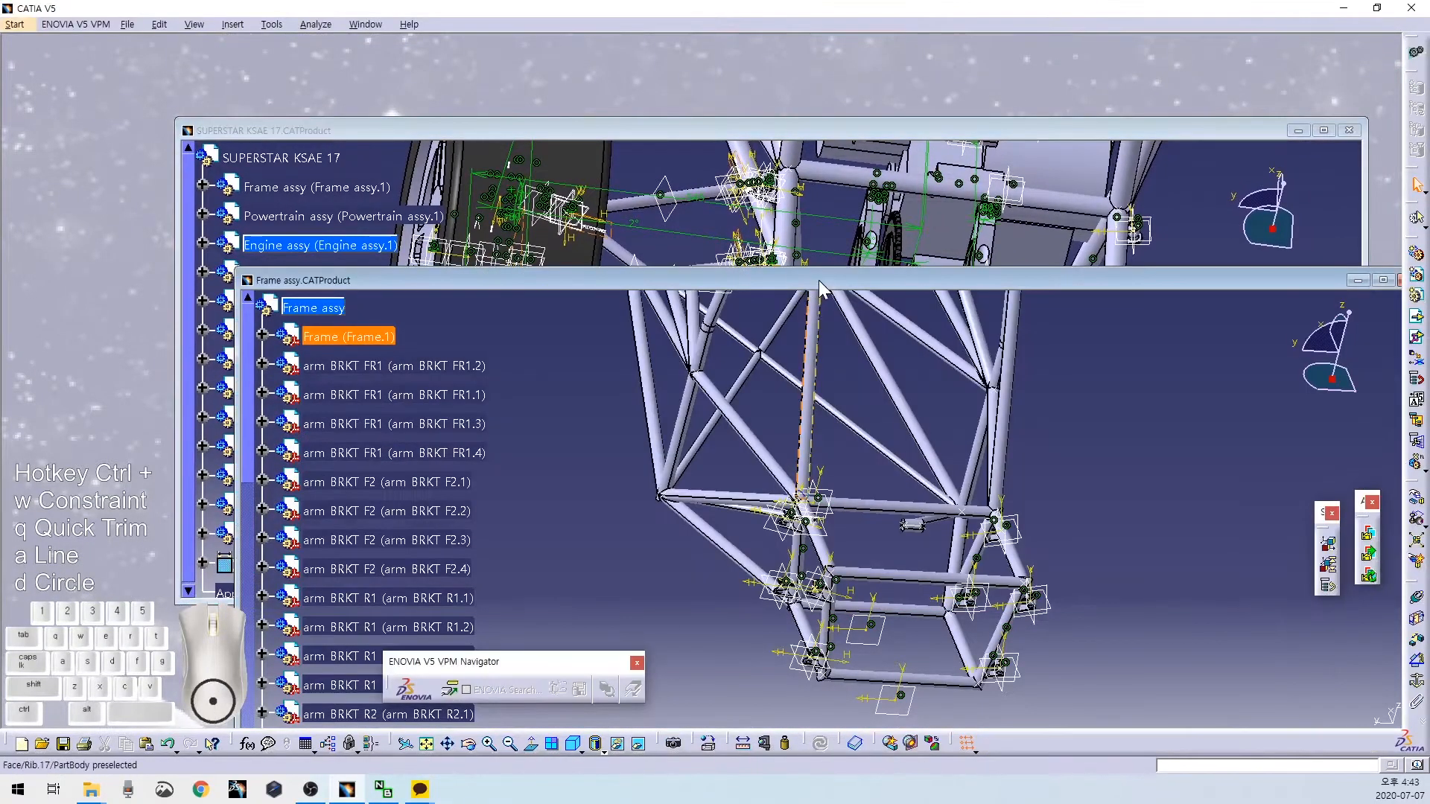
pyautogui.moveTo(820, 280); pyautogui.dragTo(788, 156)
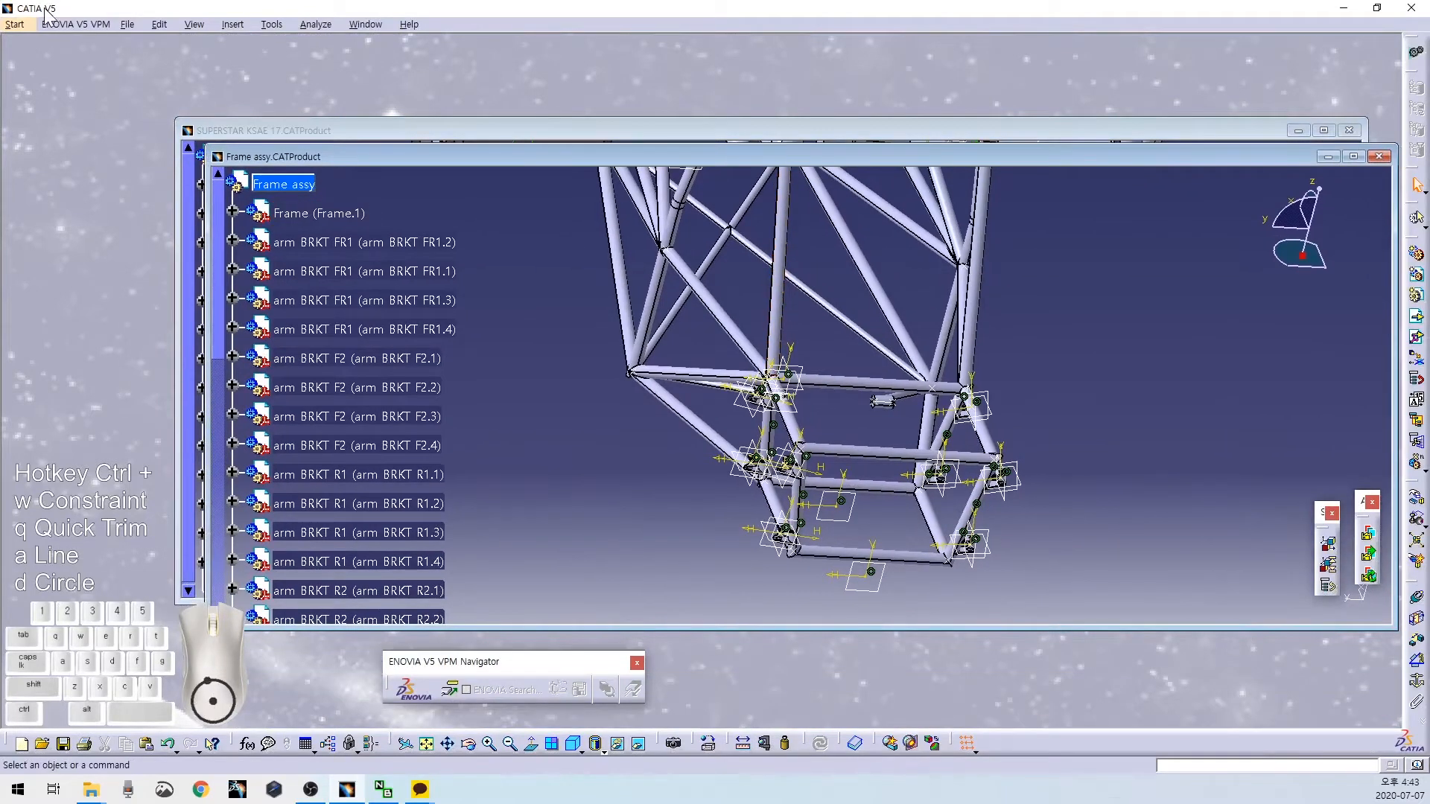
# Create a new Part Design part named "damper BRKT rear" and maximize its window.
pyautogui.click(14, 24)
pyautogui.moveTo(54, 69)
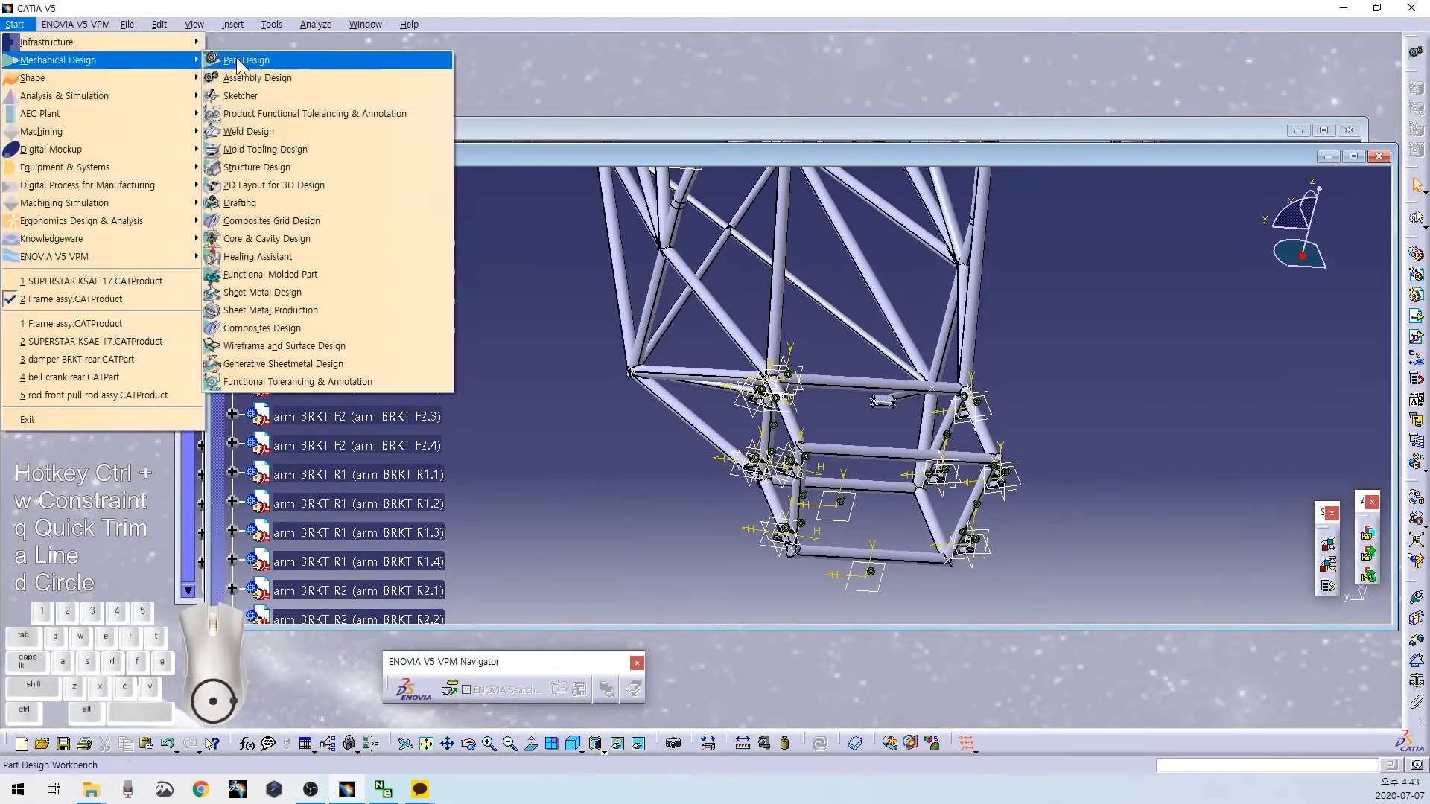
pyautogui.click(238, 59)
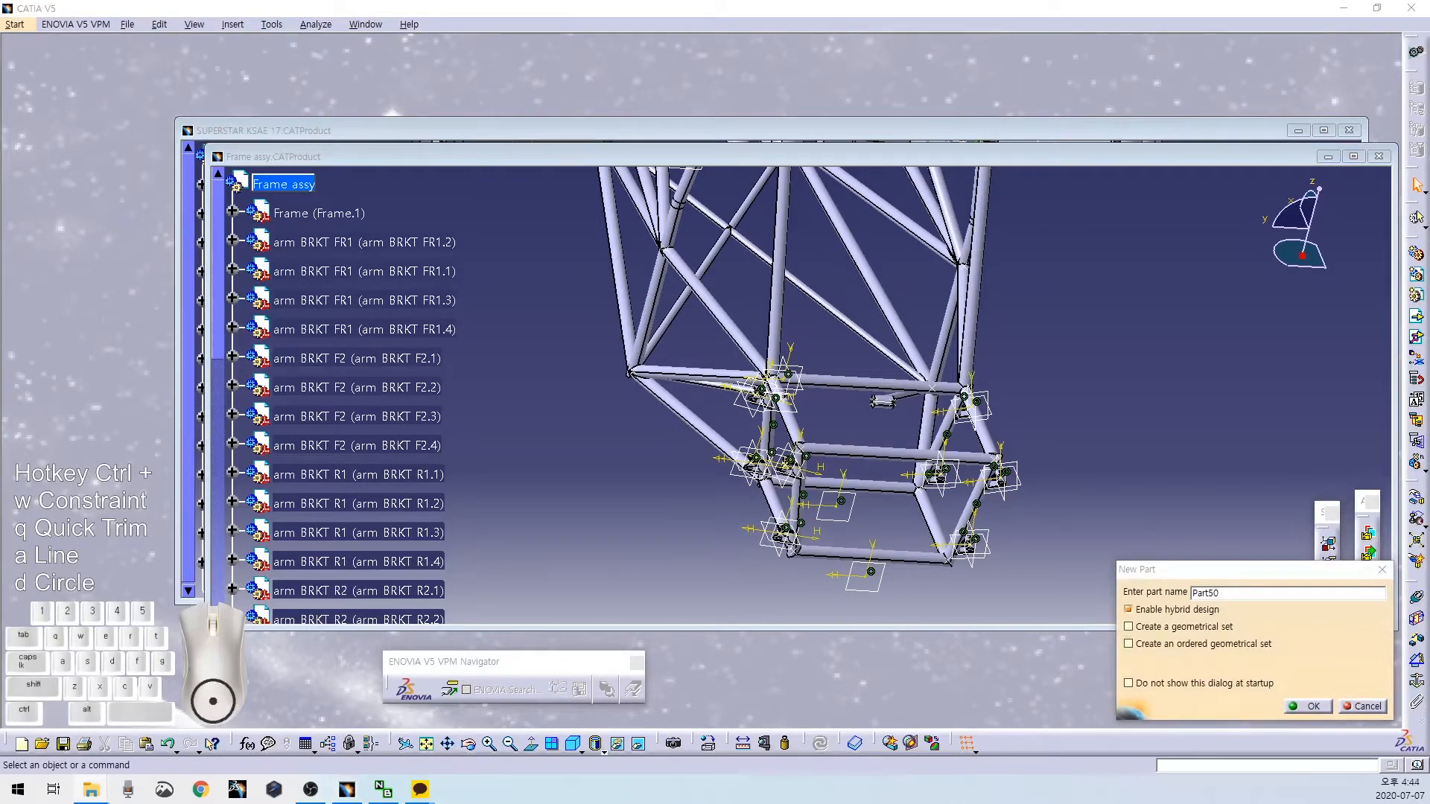
pyautogui.moveTo(1251, 589); pyautogui.dragTo(999, 569)
pyautogui.write('damper BRKT rear')
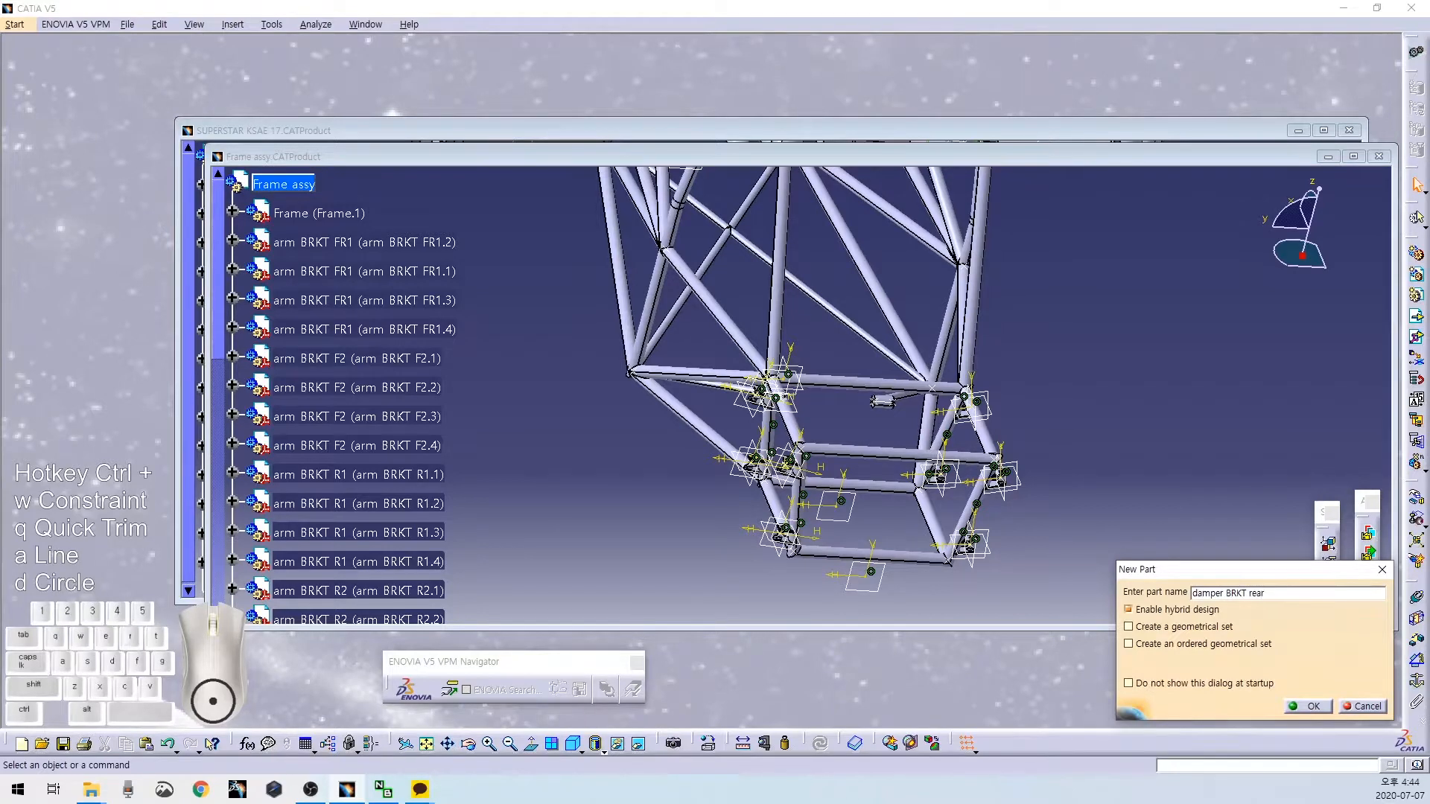
pyautogui.press('Return')
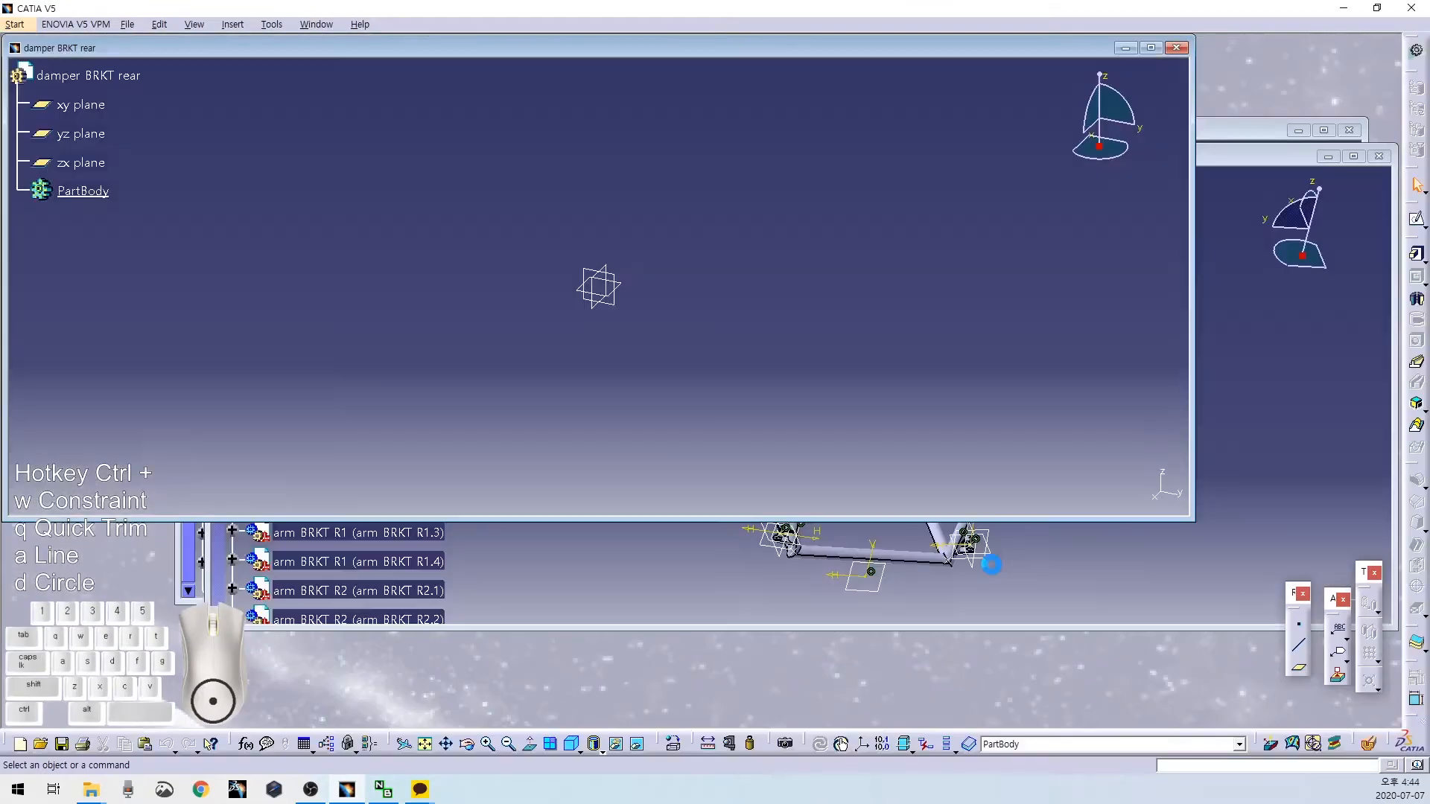
pyautogui.moveTo(812, 52); pyautogui.dragTo(964, 75)
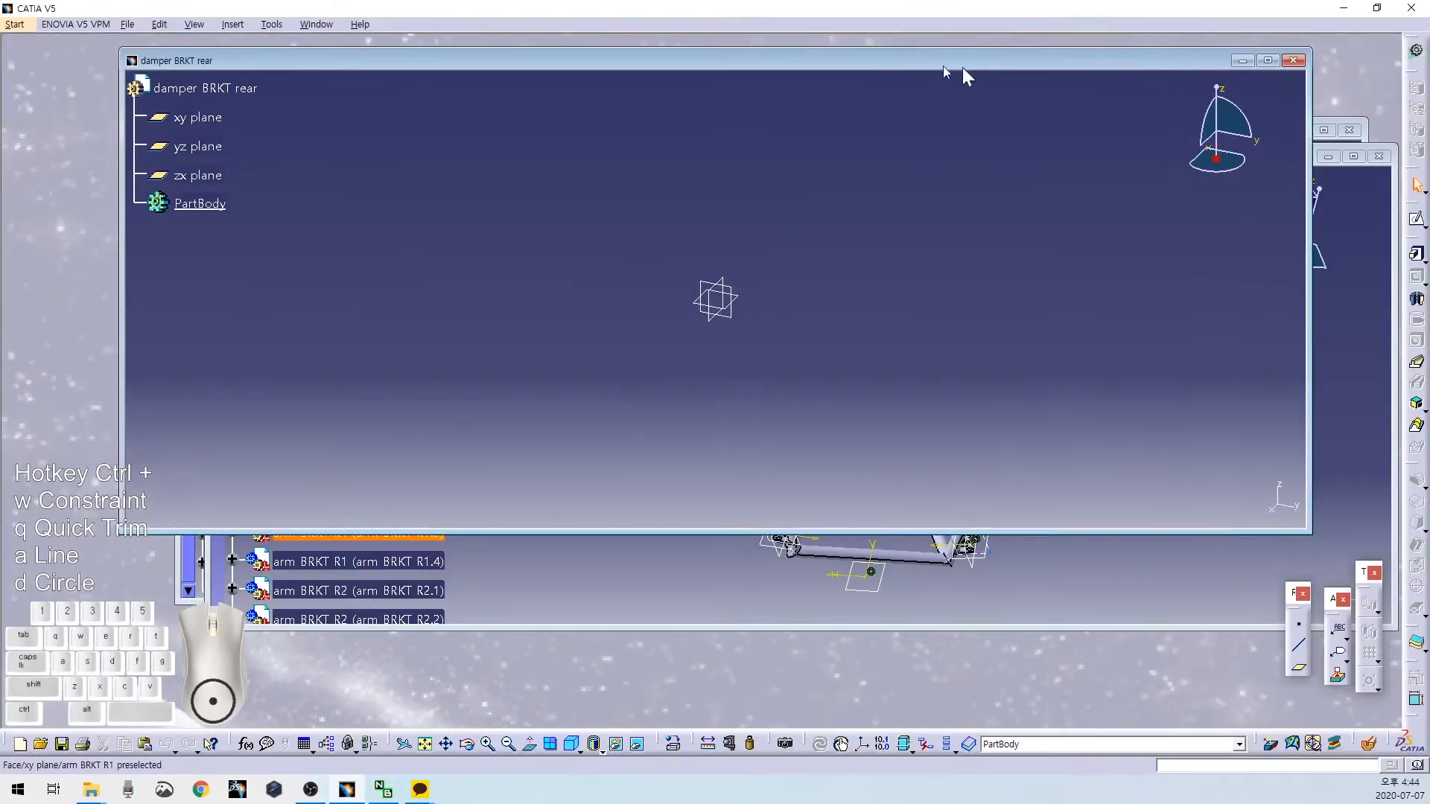
pyautogui.click(1266, 61)
# Create a reference plane offset 30 mm from the zx plane.
pyautogui.moveTo(660, 304); pyautogui.dragTo(661, 306, button='middle')
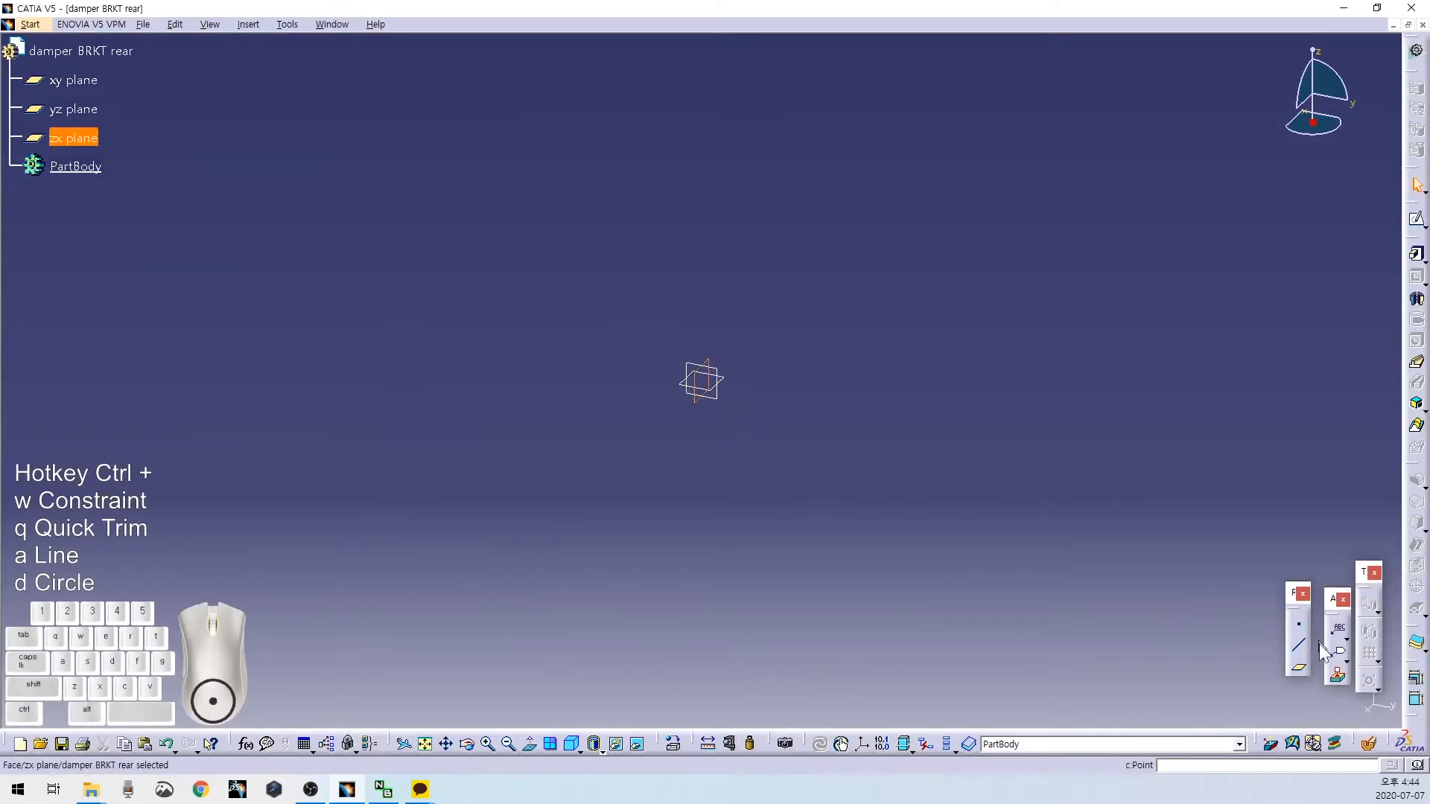
pyautogui.click(1300, 673)
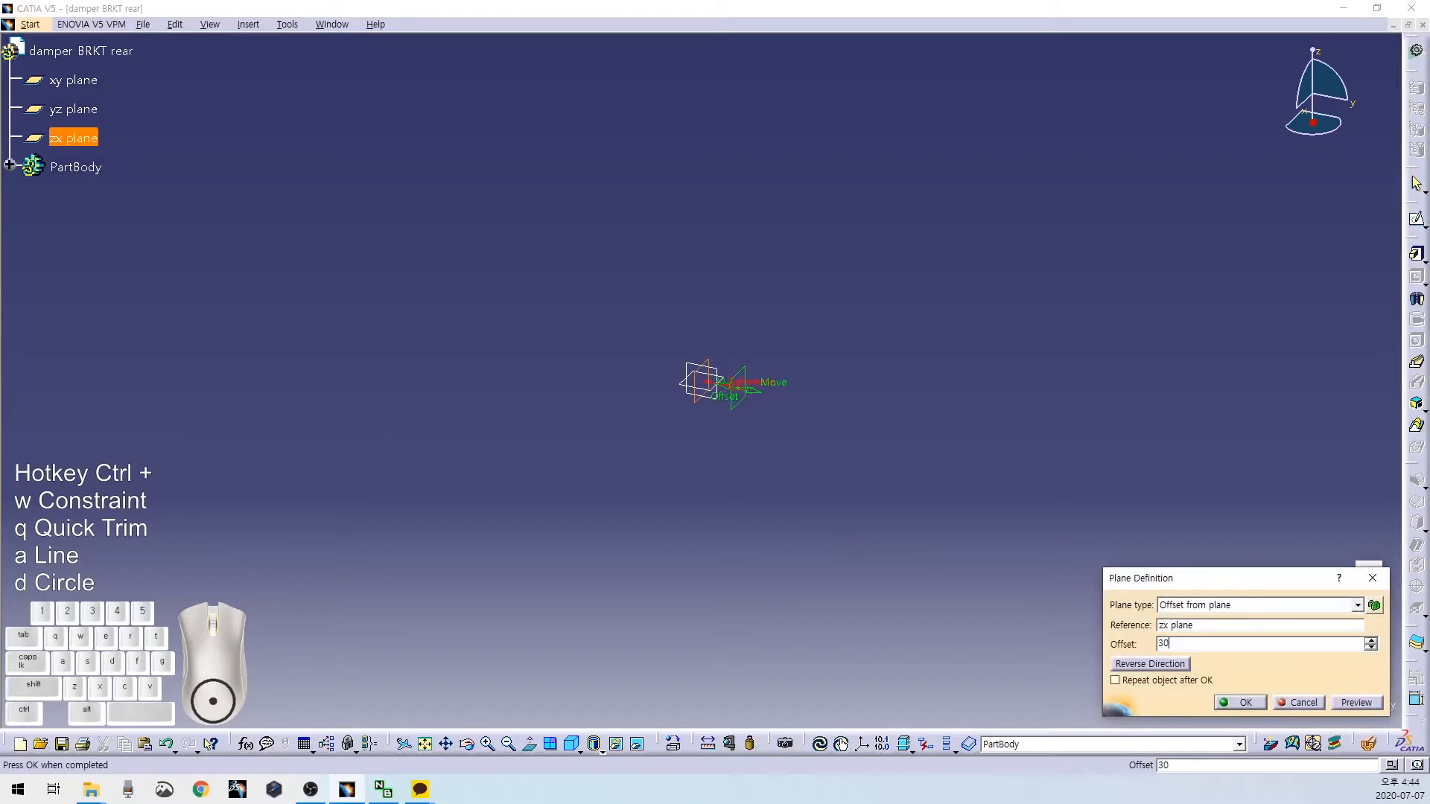
pyautogui.press('Return')
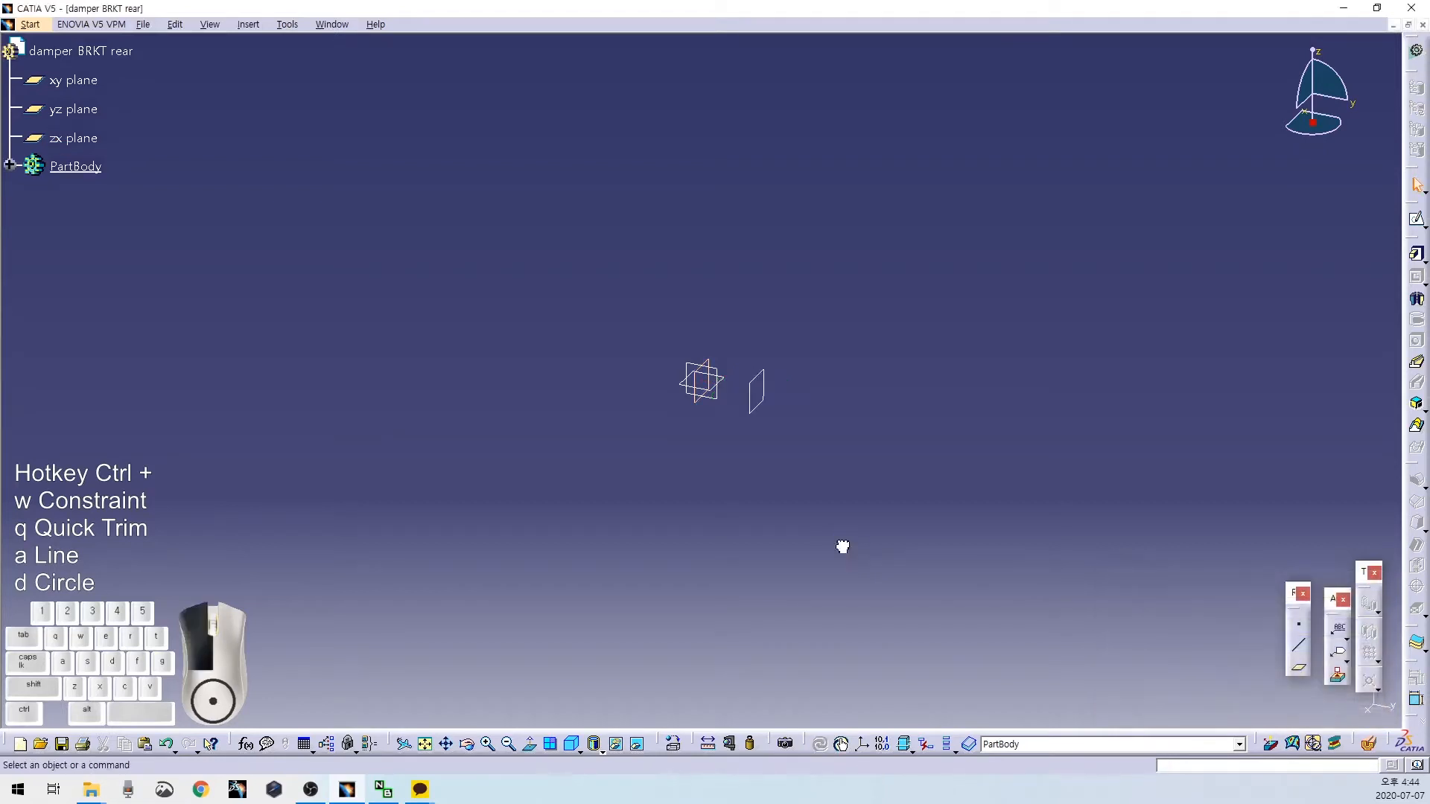
# Sketch a vertical line along the V axis on the offset plane, crossing the sketch origin, and exit the sketch.
pyautogui.click(756, 411)
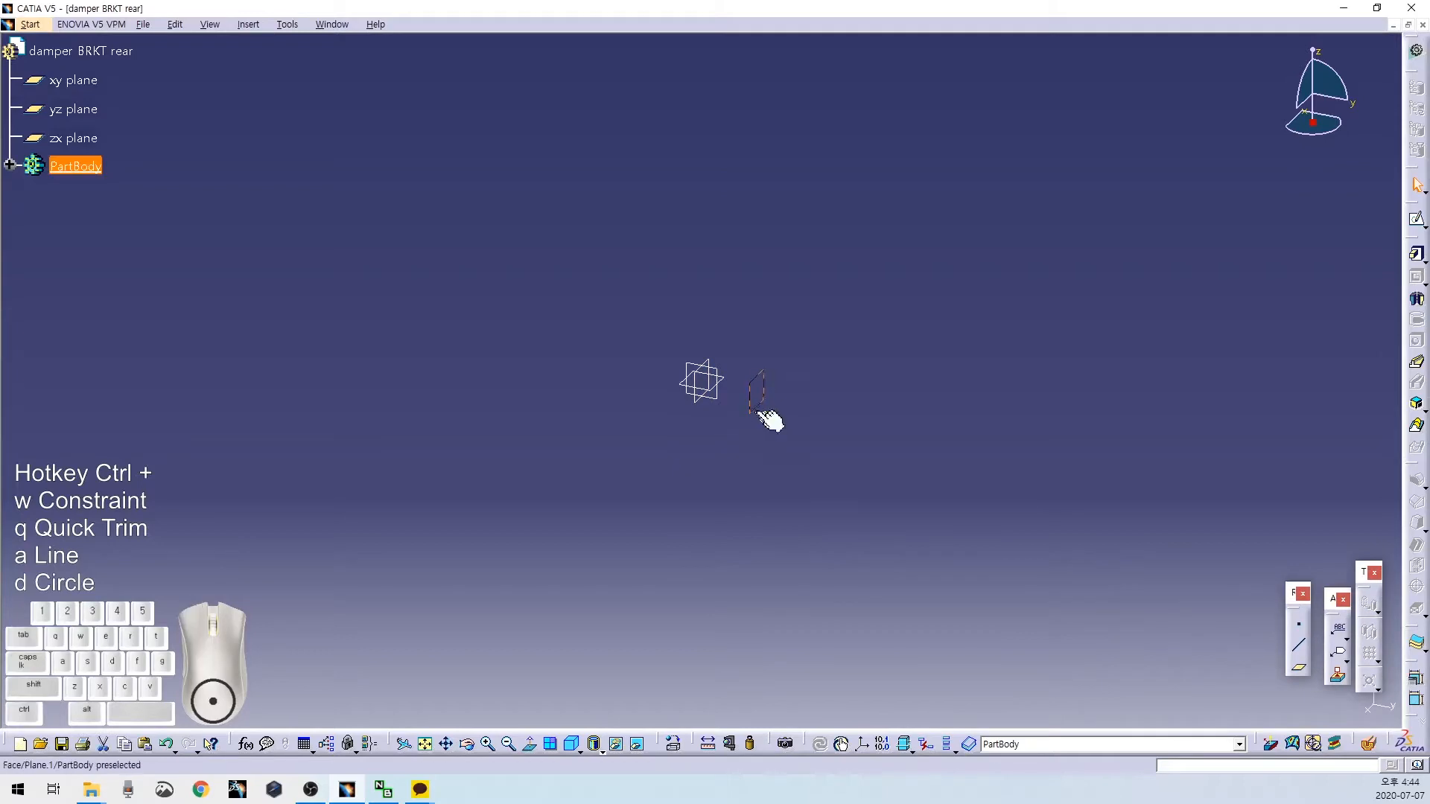
pyautogui.click(1417, 218)
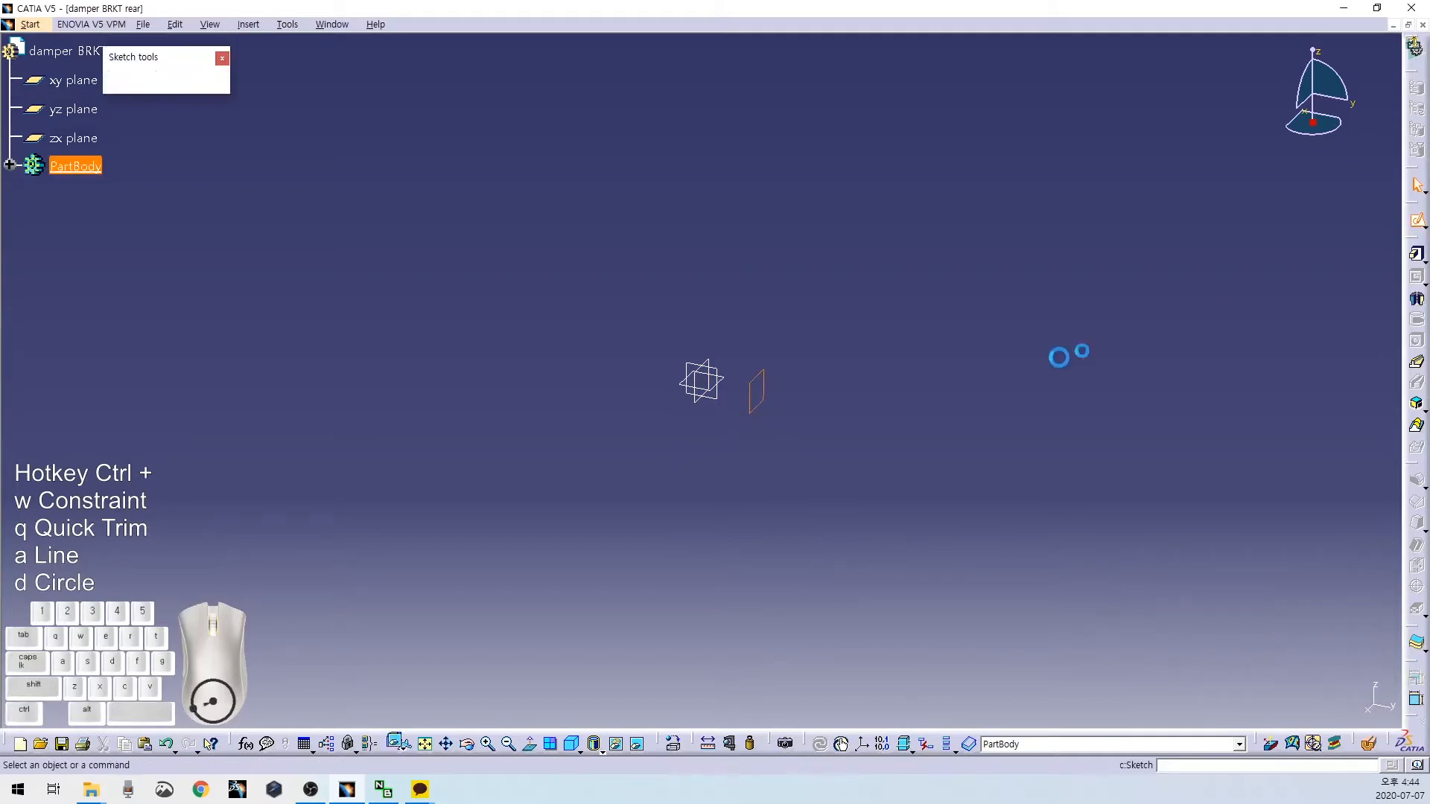
pyautogui.hotkey('ctrl', 'a')
pyautogui.click(830, 363)
pyautogui.click(846, 428)
pyautogui.click(1418, 78)
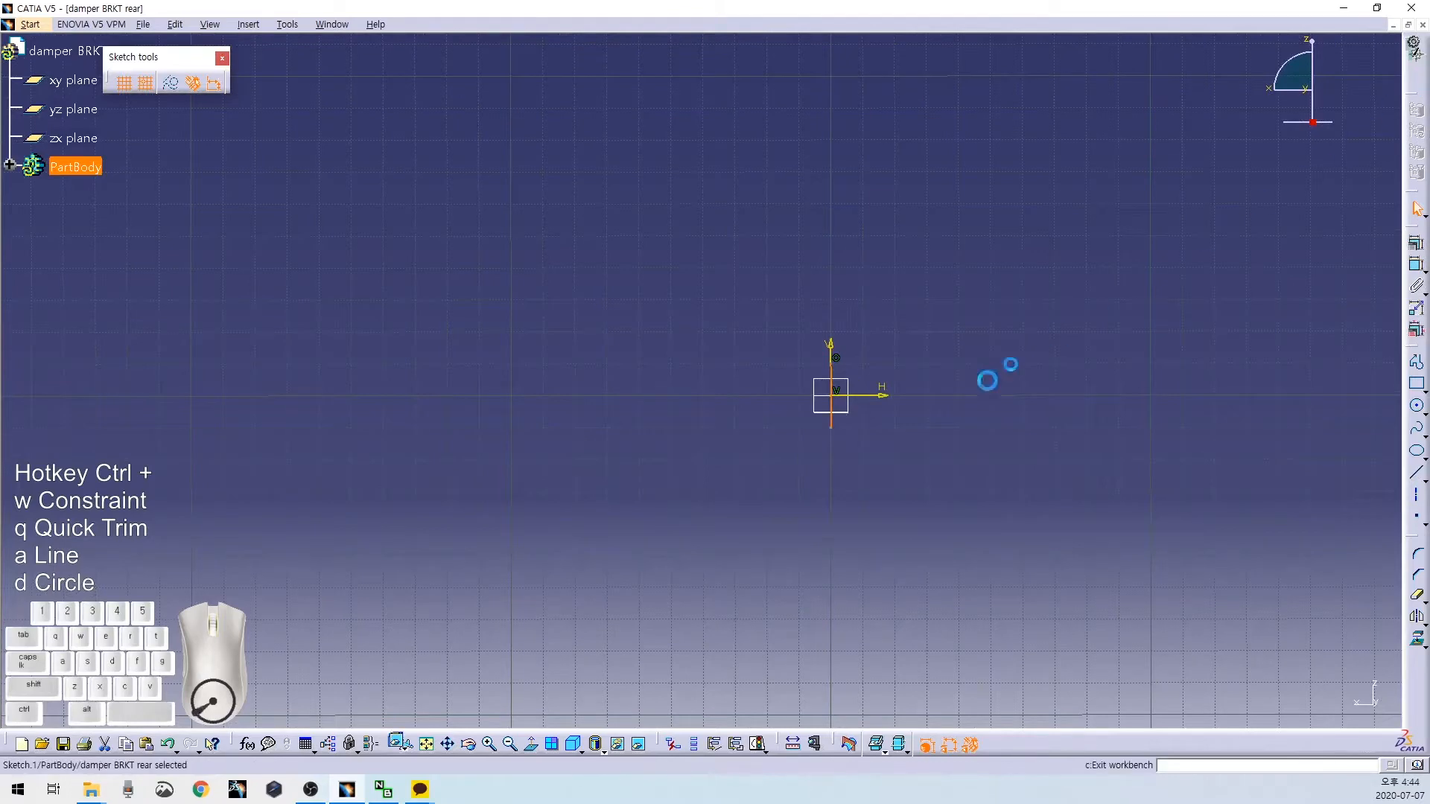
# Start an Angle/Normal to plane reference plane, using the sketched line as rotation axis and the offset plane as reference.
pyautogui.click(1300, 669)
pyautogui.click(1257, 605)
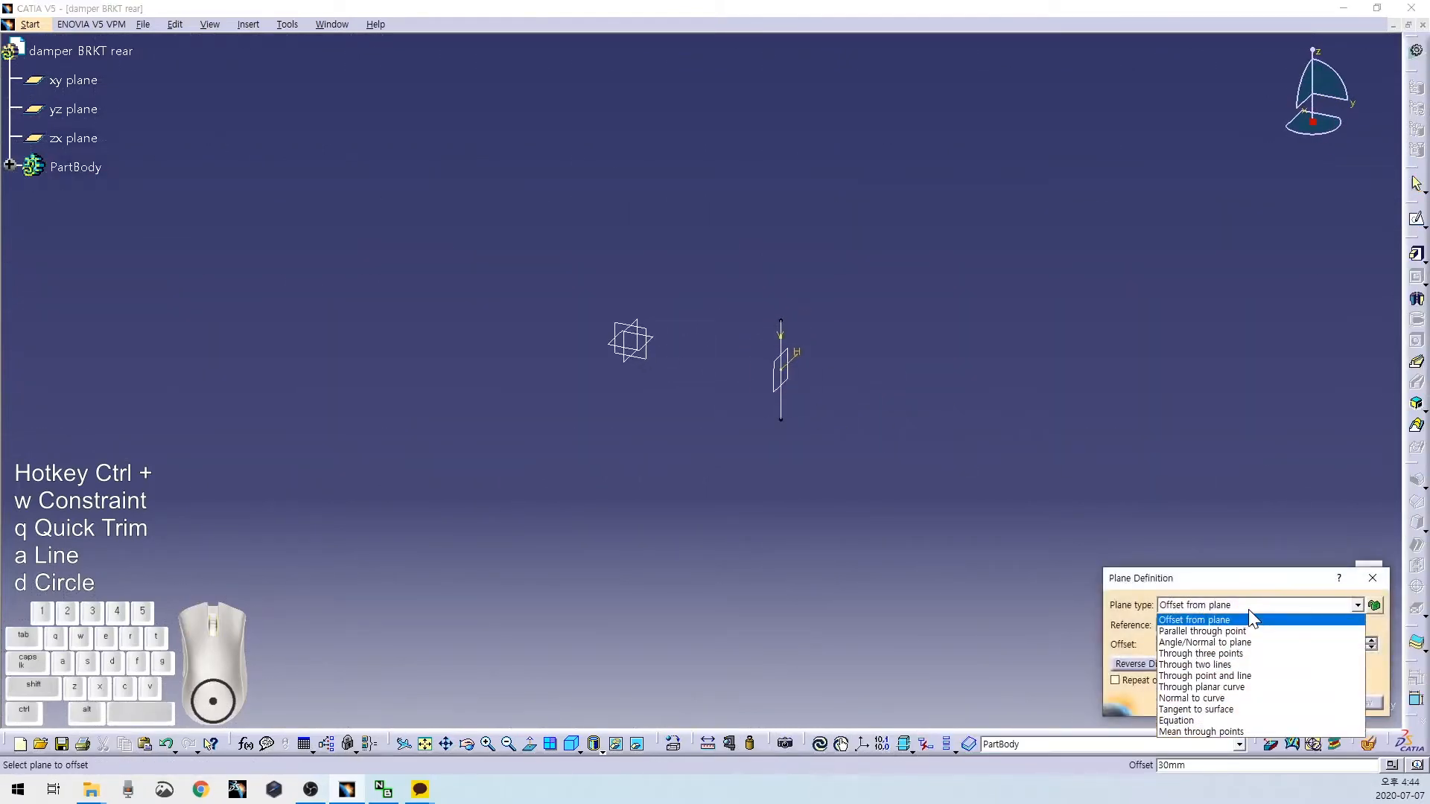
pyautogui.click(1251, 648)
pyautogui.click(775, 403)
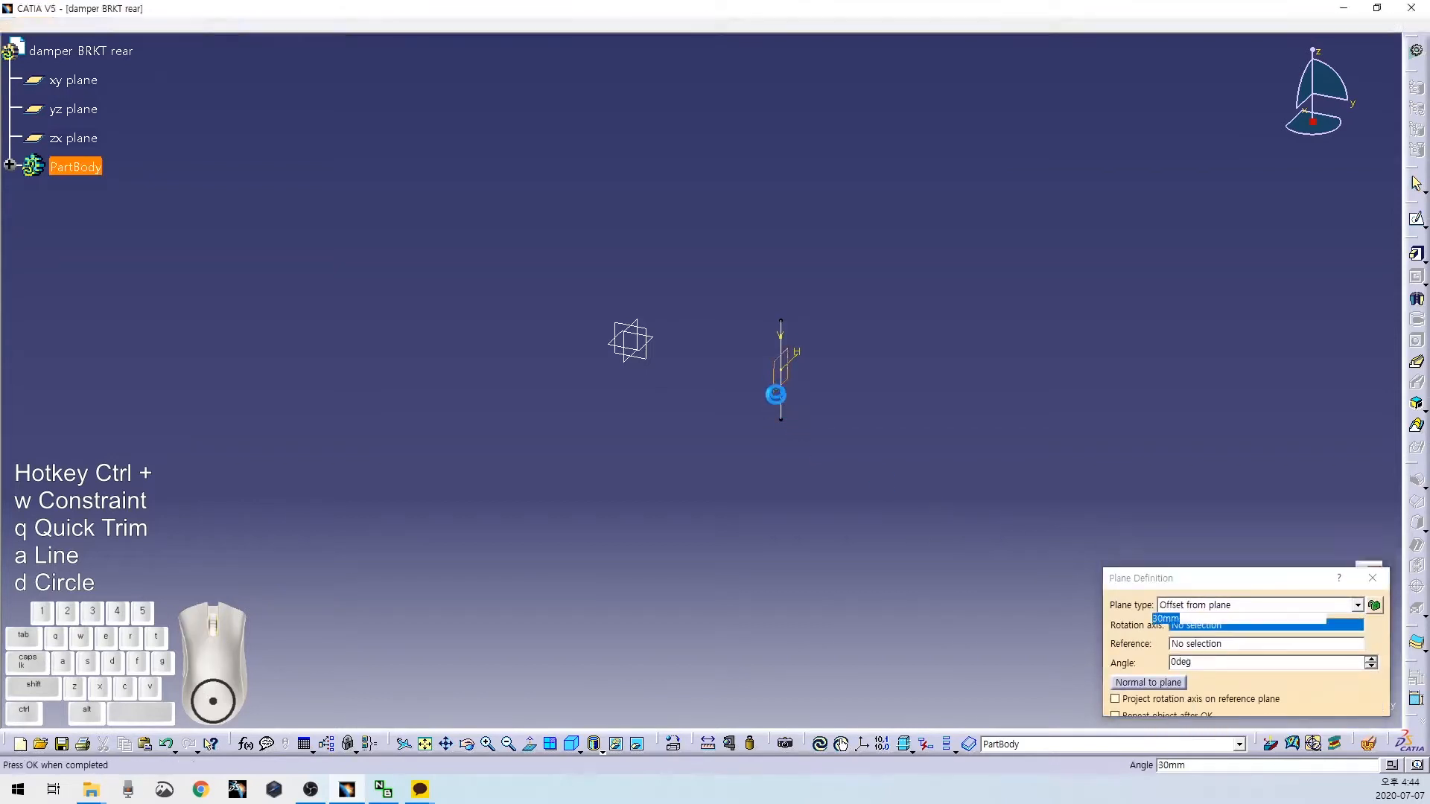
pyautogui.click(1227, 609)
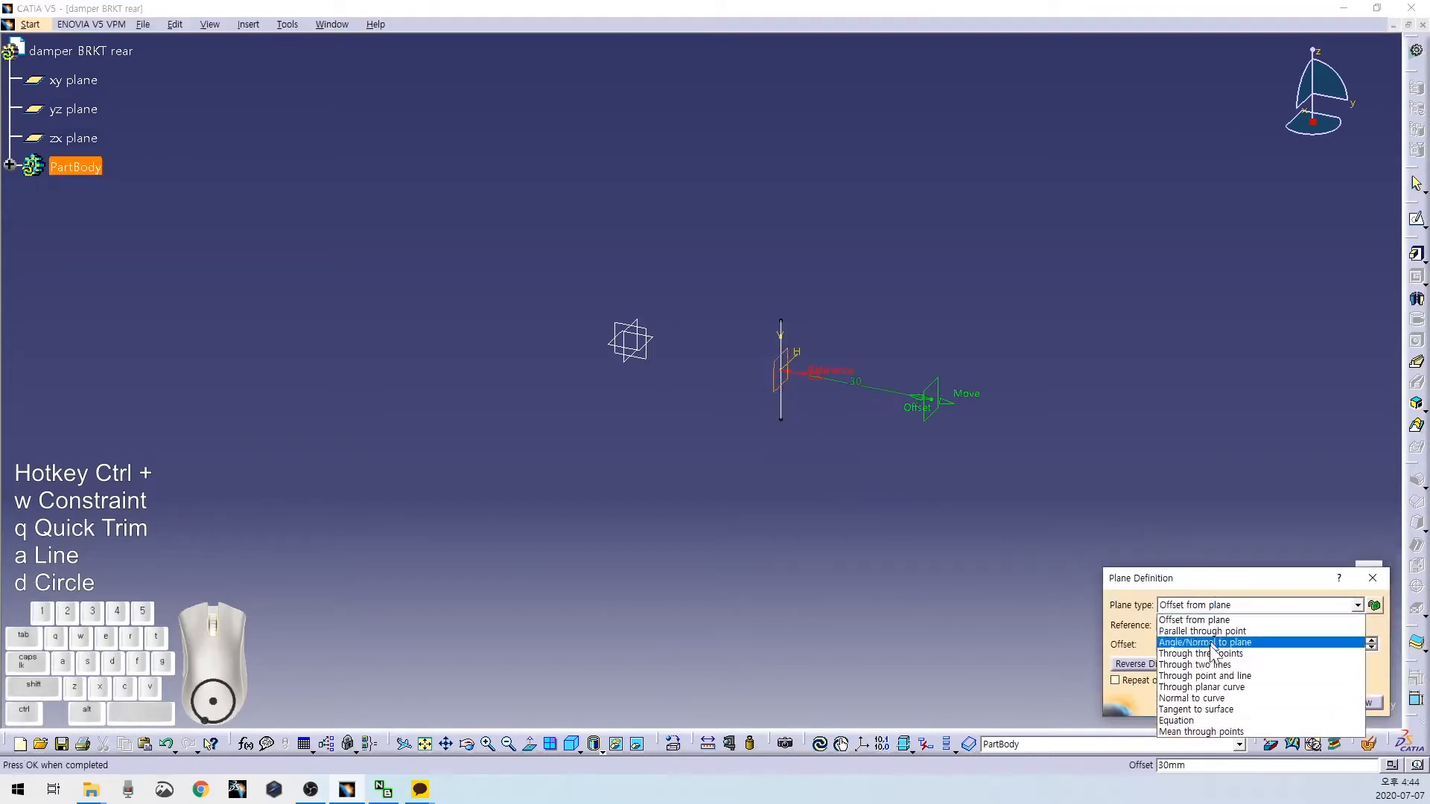
pyautogui.click(1218, 648)
pyautogui.click(780, 406)
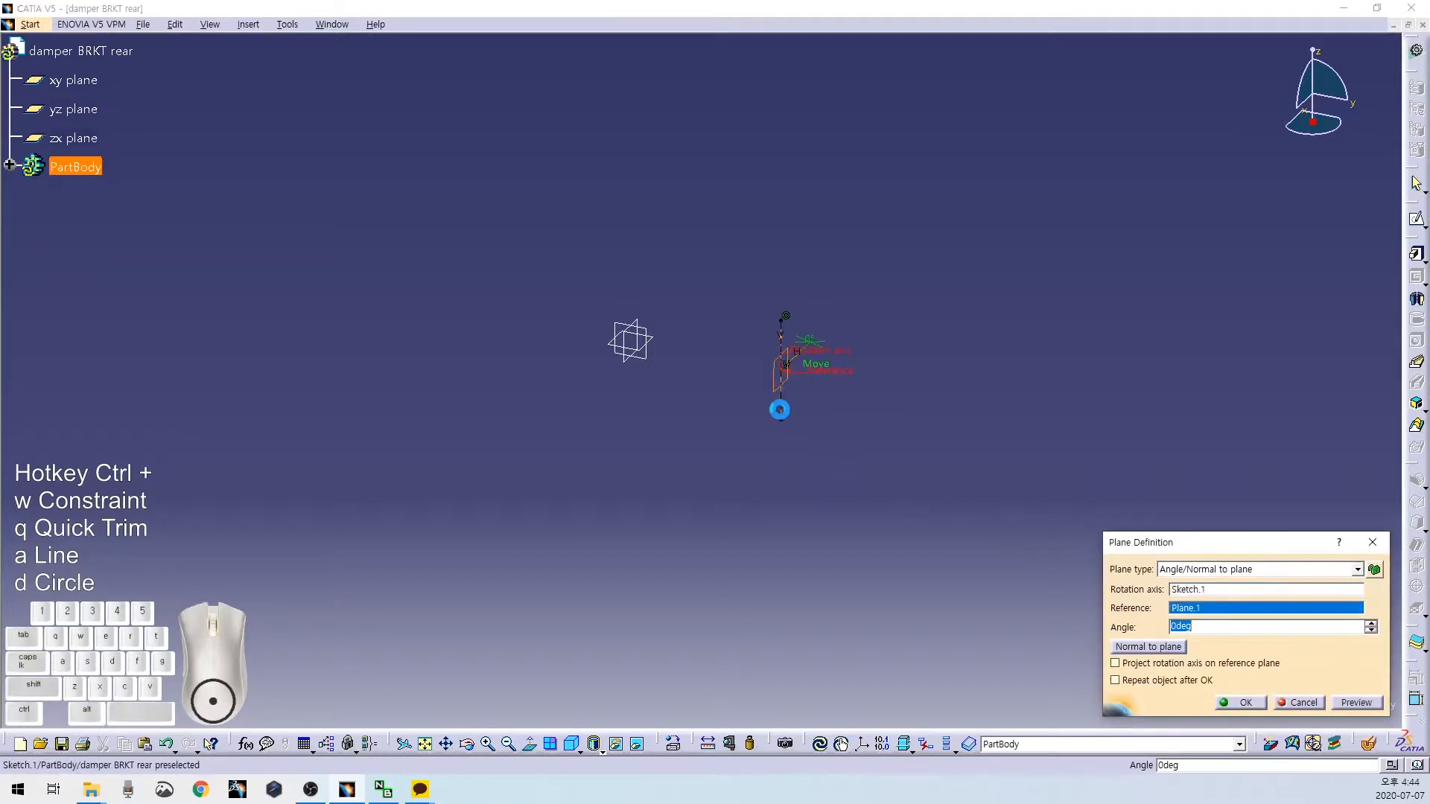
# Try an angle of 90-13 (77deg) for the reference plane and preview its orientation.
pyautogui.moveTo(747, 494)
pyautogui.mouseDown(button='middle')
pyautogui.moveTo(750, 539)
pyautogui.moveTo(759, 502)
pyautogui.mouseUp(button='middle')
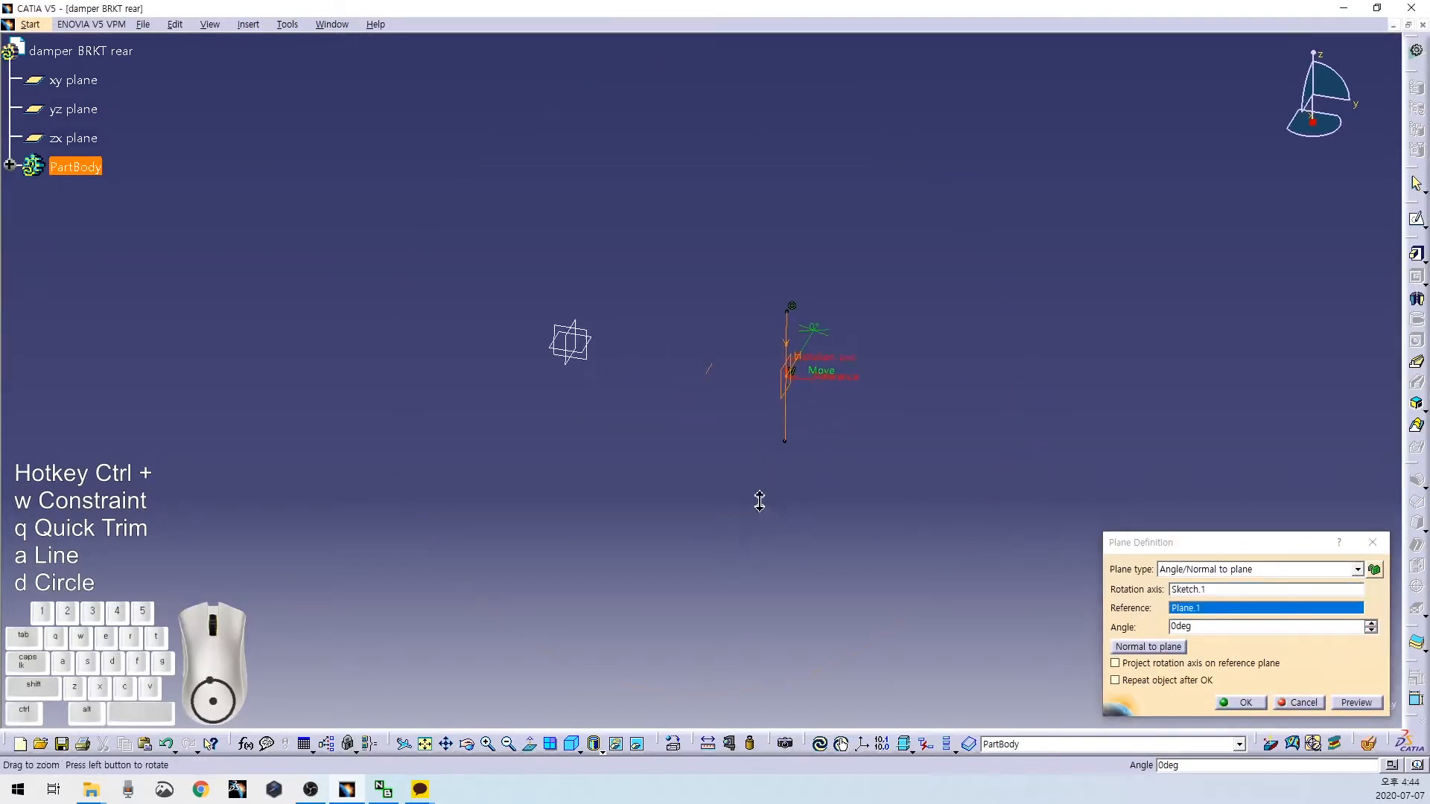
pyautogui.doubleClick(1242, 630)
pyautogui.click(1348, 704)
pyautogui.doubleClick(1241, 627)
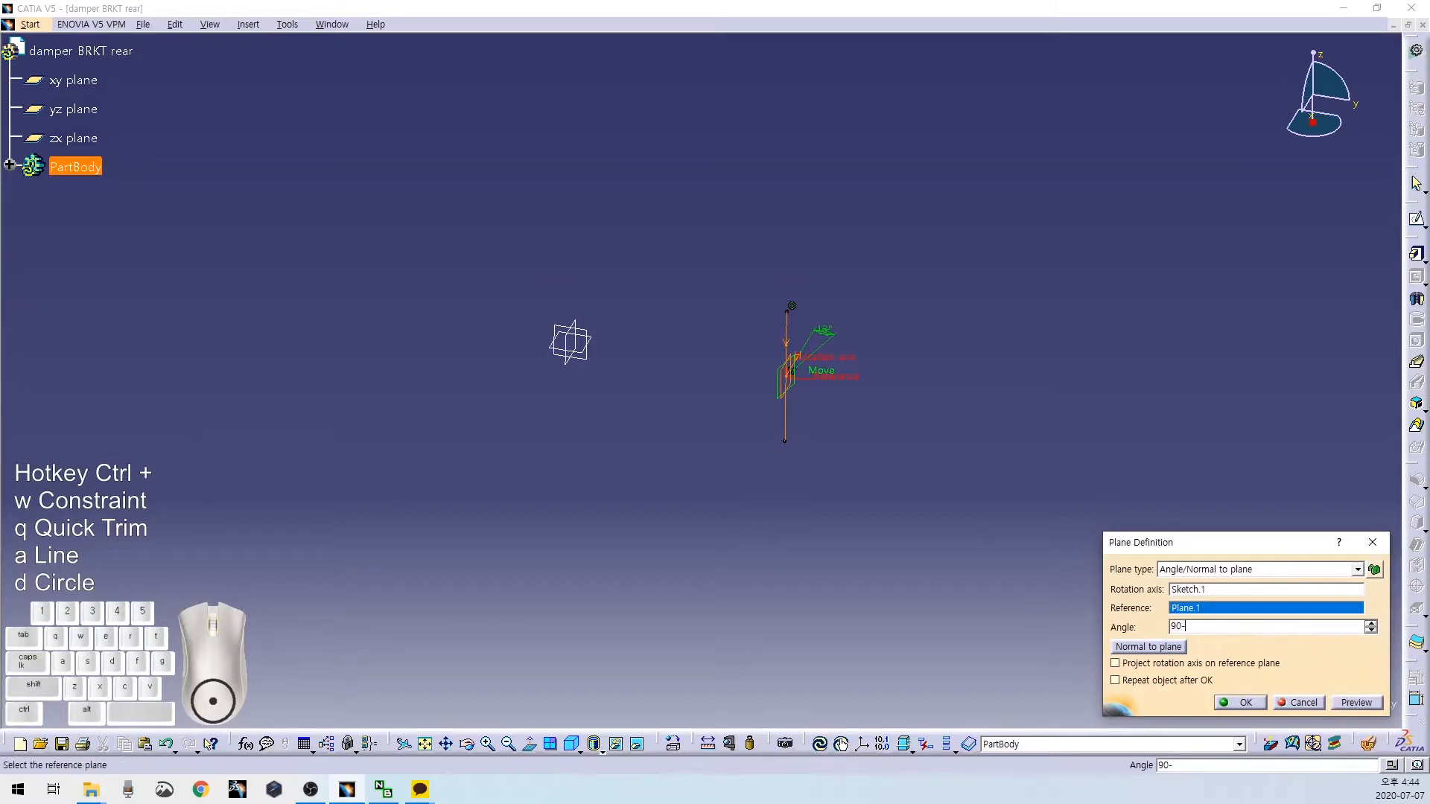
pyautogui.click(1355, 703)
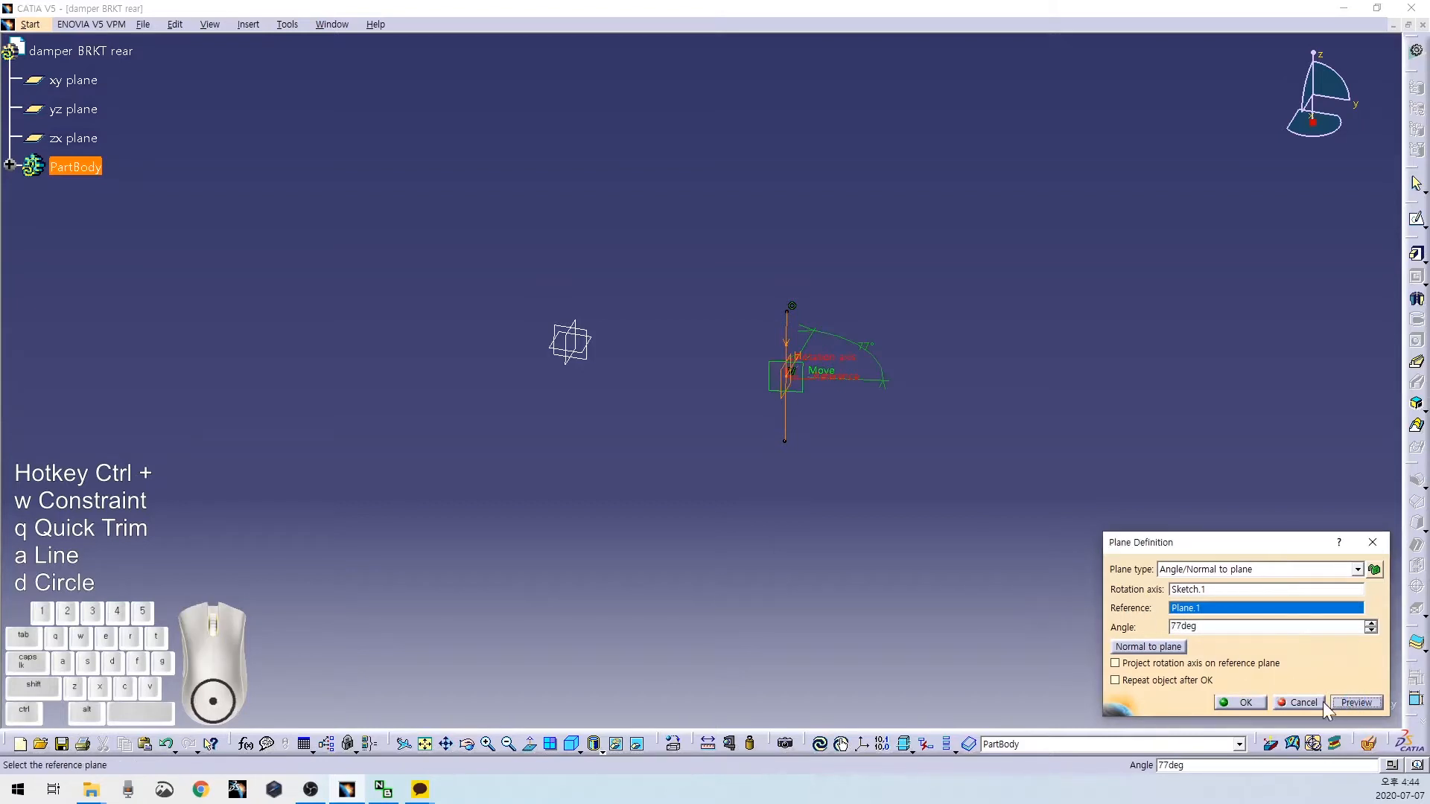
pyautogui.moveTo(600, 463); pyautogui.dragTo(793, 604, button='middle')
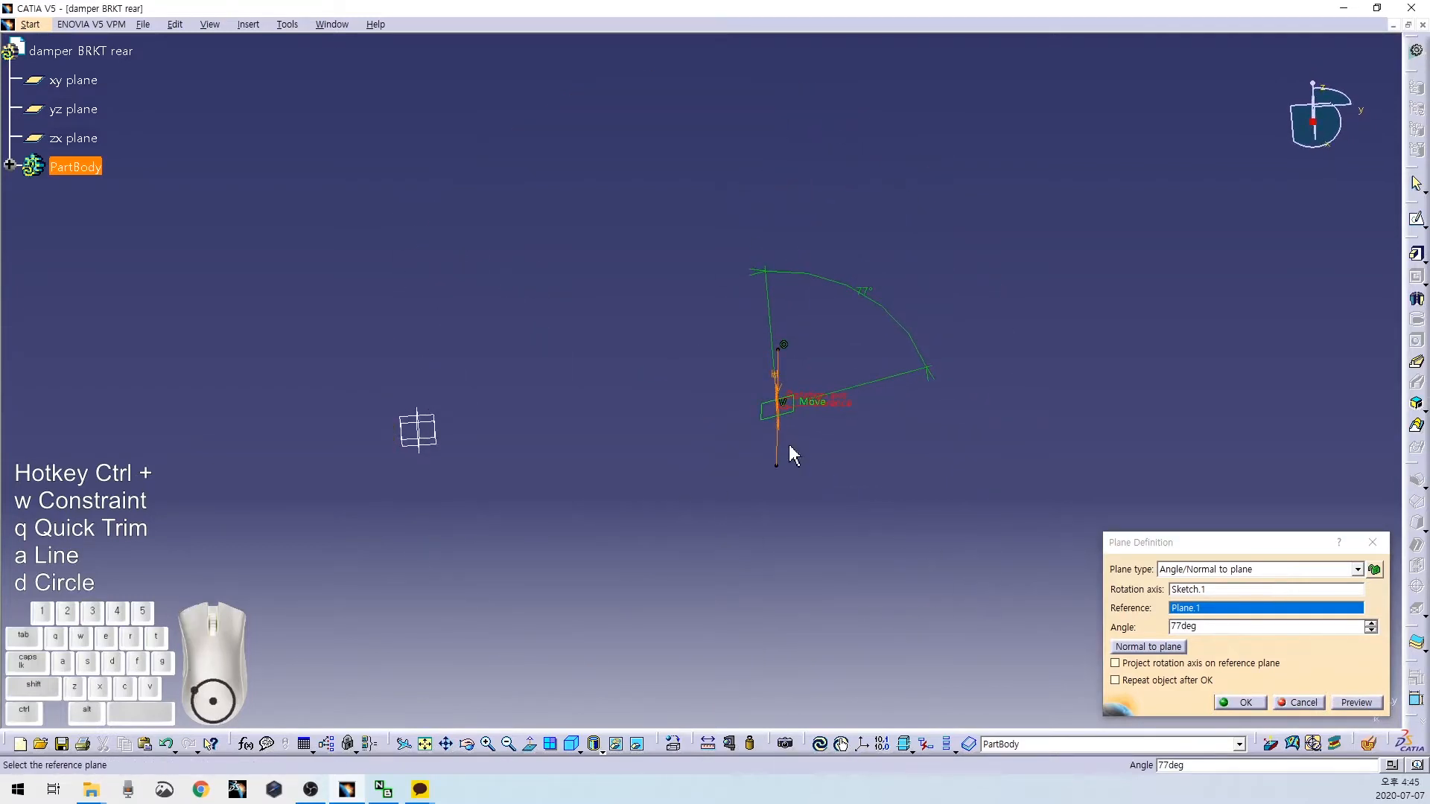
# Set the reference plane's angle to 90+13 degrees and create the plane.
pyautogui.click(1236, 634)
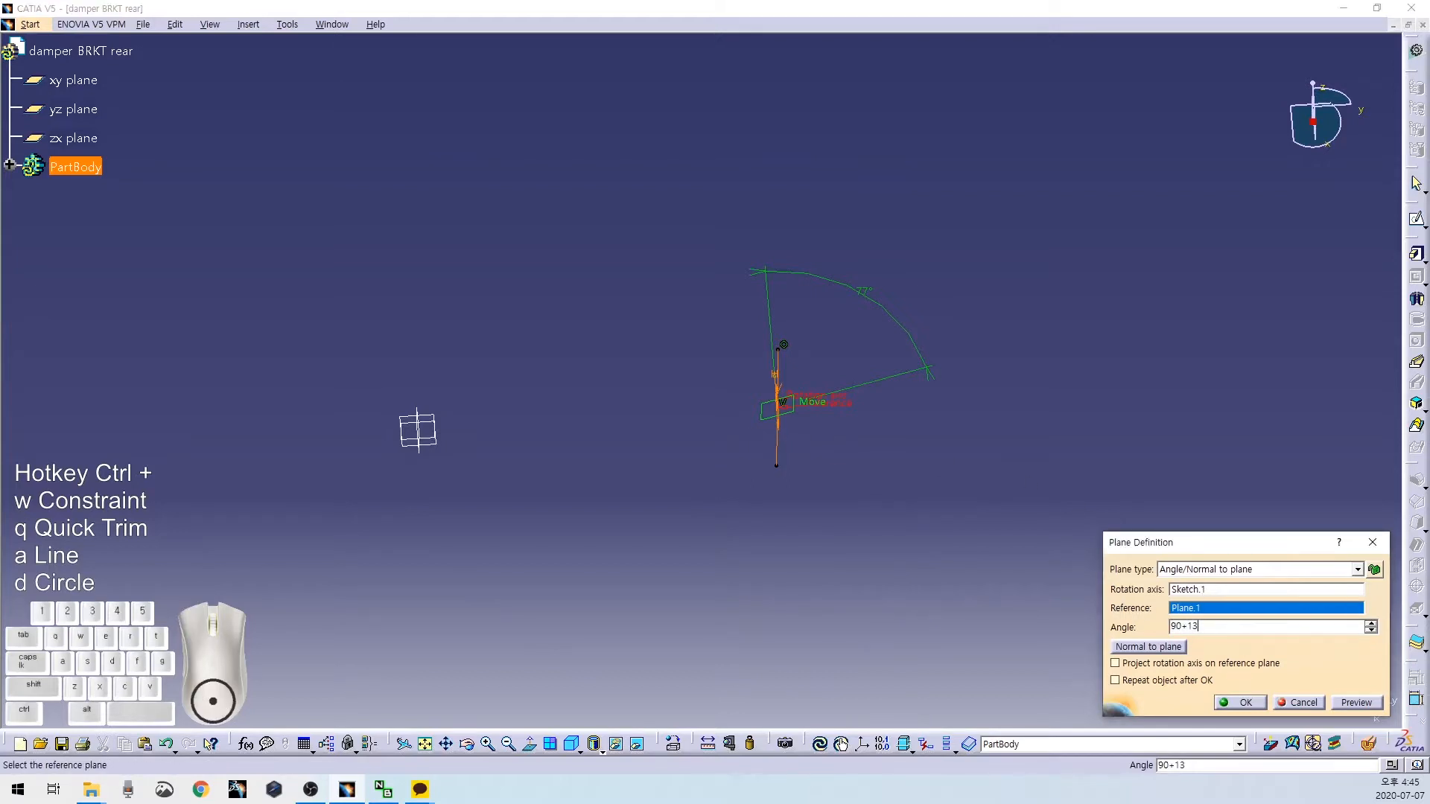
pyautogui.click(1358, 702)
pyautogui.click(1235, 703)
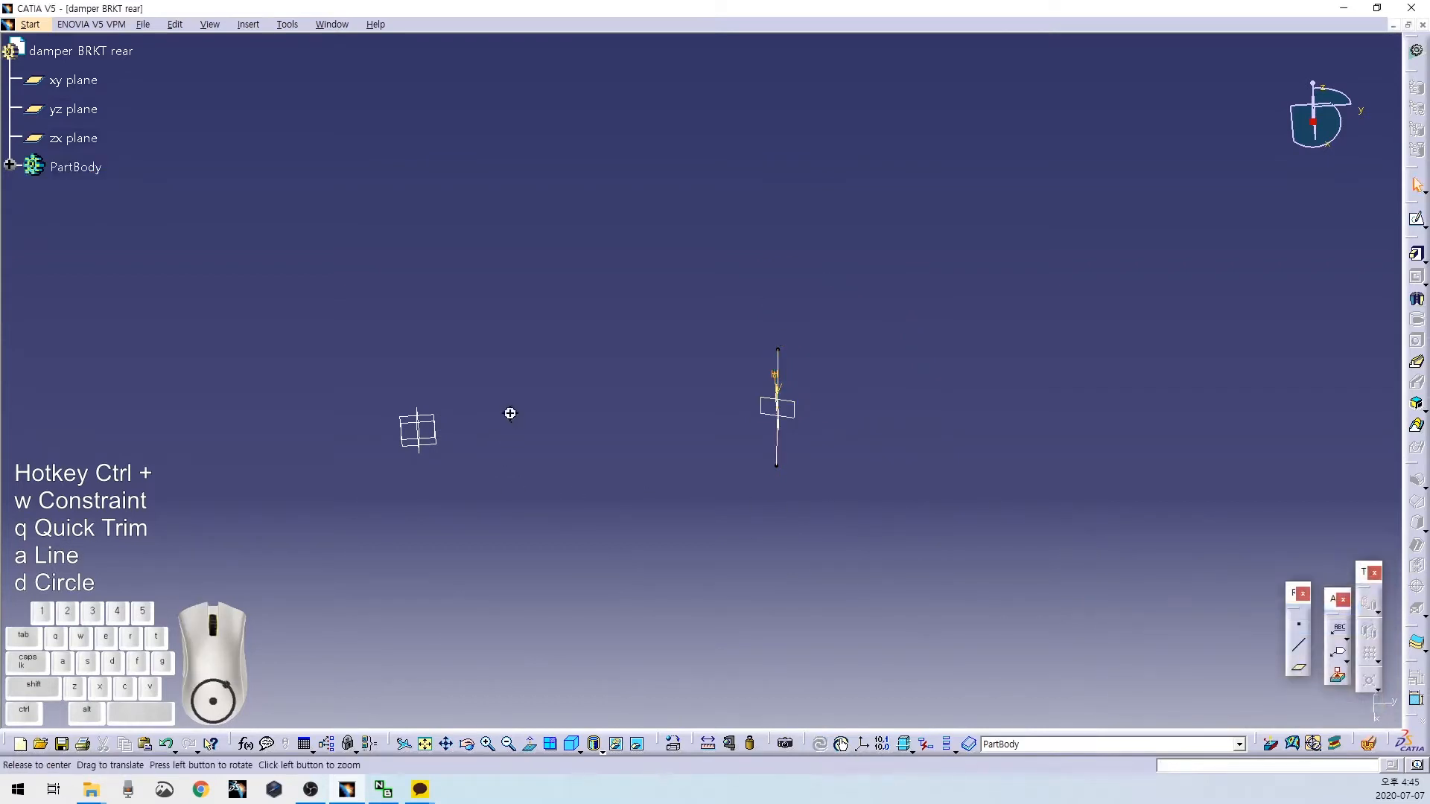
# Create a reference plane offset 24/2+3 mm from the angled plane.
pyautogui.moveTo(648, 510); pyautogui.dragTo(693, 486, button='middle')
pyautogui.click(720, 395)
pyautogui.click(1300, 669)
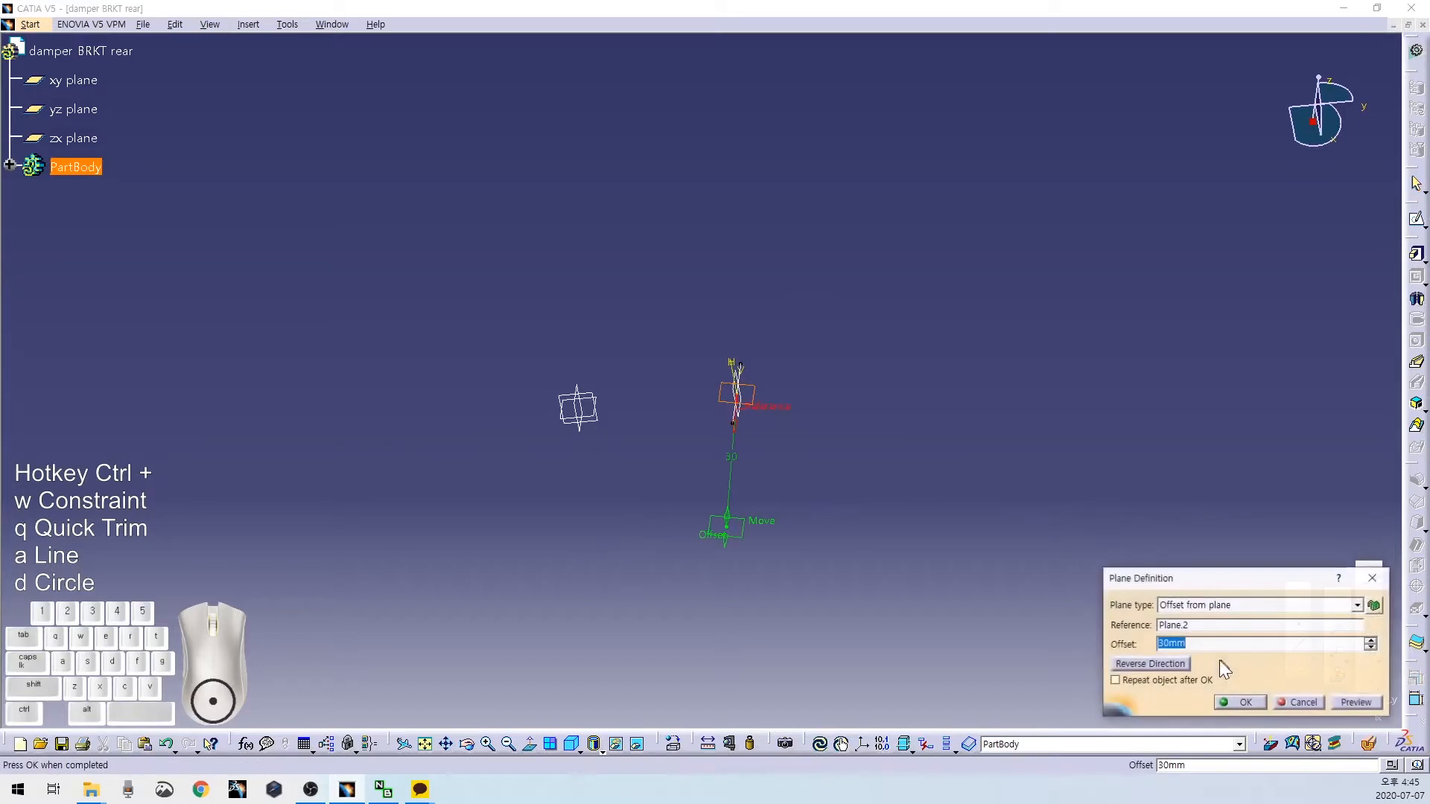
pyautogui.write('24/2+3')
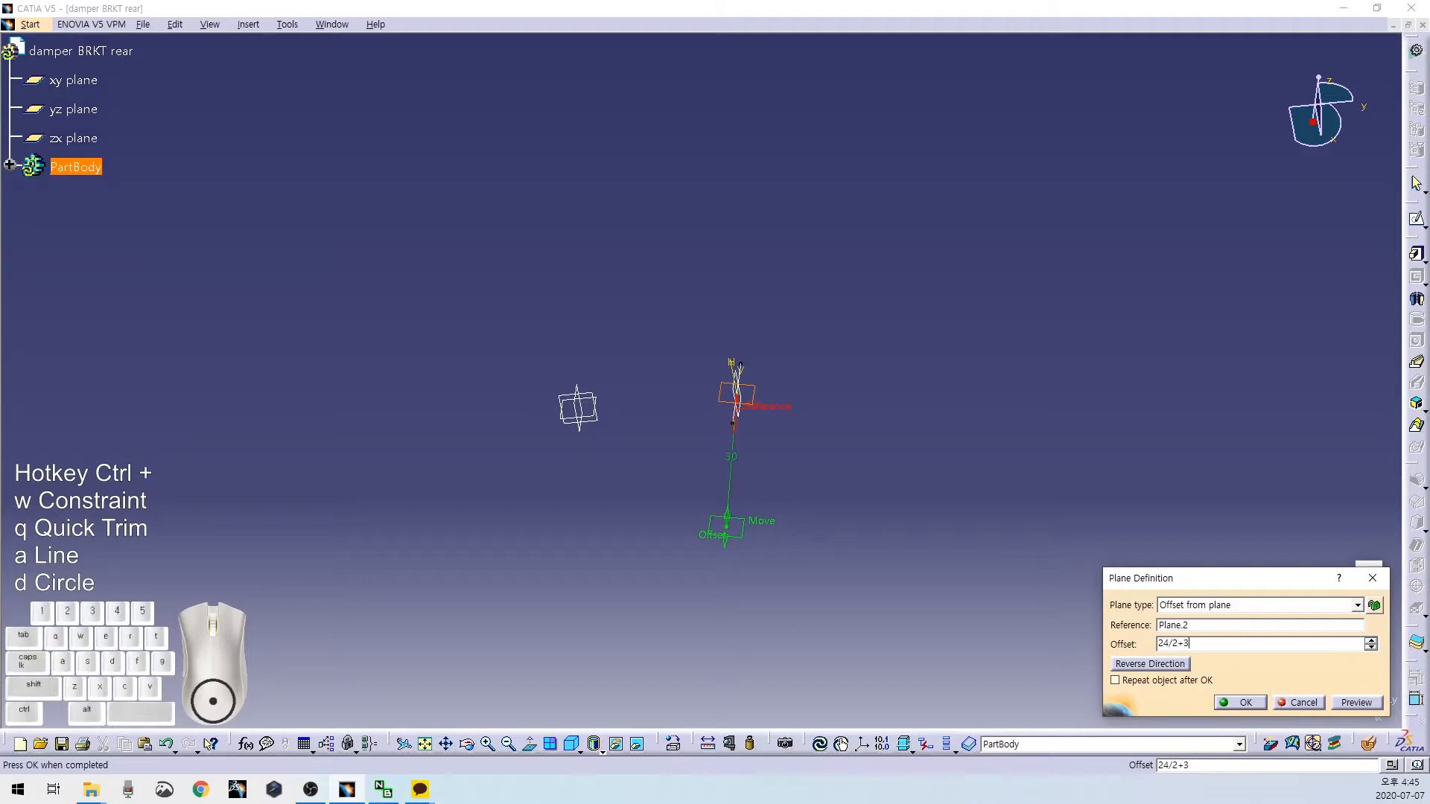
pyautogui.press('Return')
# Open a sketch on the new plane offset from the angled plane.
pyautogui.click(738, 468)
pyautogui.click(1416, 219)
pyautogui.moveTo(737, 387)
pyautogui.mouseDown(button='middle')
pyautogui.moveTo(760, 409)
pyautogui.moveTo(753, 361)
pyautogui.mouseUp(button='middle')
pyautogui.click(753, 361)
pyautogui.moveTo(753, 361)
pyautogui.mouseDown(button='middle')
pyautogui.moveTo(750, 328)
pyautogui.moveTo(766, 353)
pyautogui.mouseUp(button='middle')
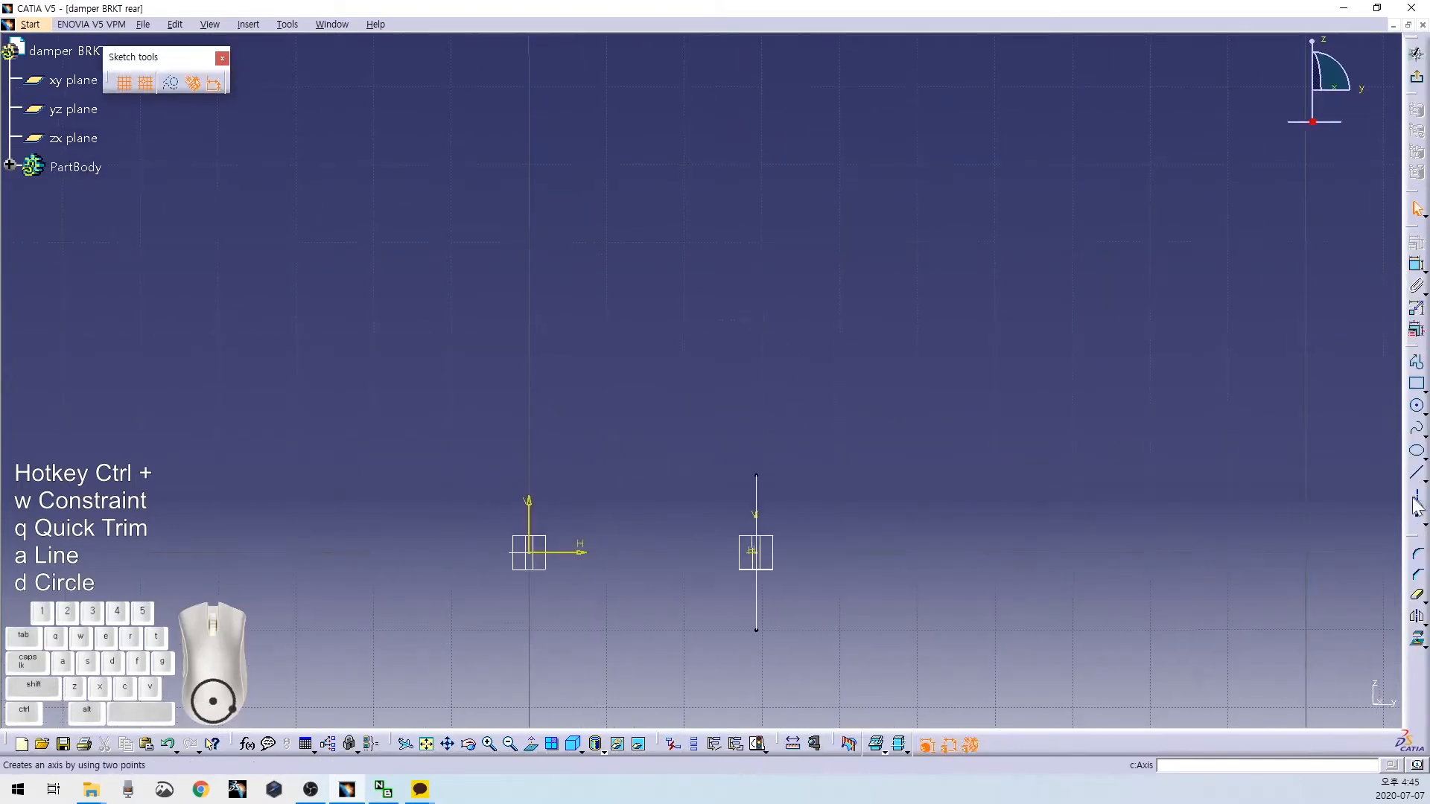
# Draw two concentric circles above and beside the sketched rotation-axis line, the outer one about 30 mm in radius.
pyautogui.hotkey('ctrl', 'd')
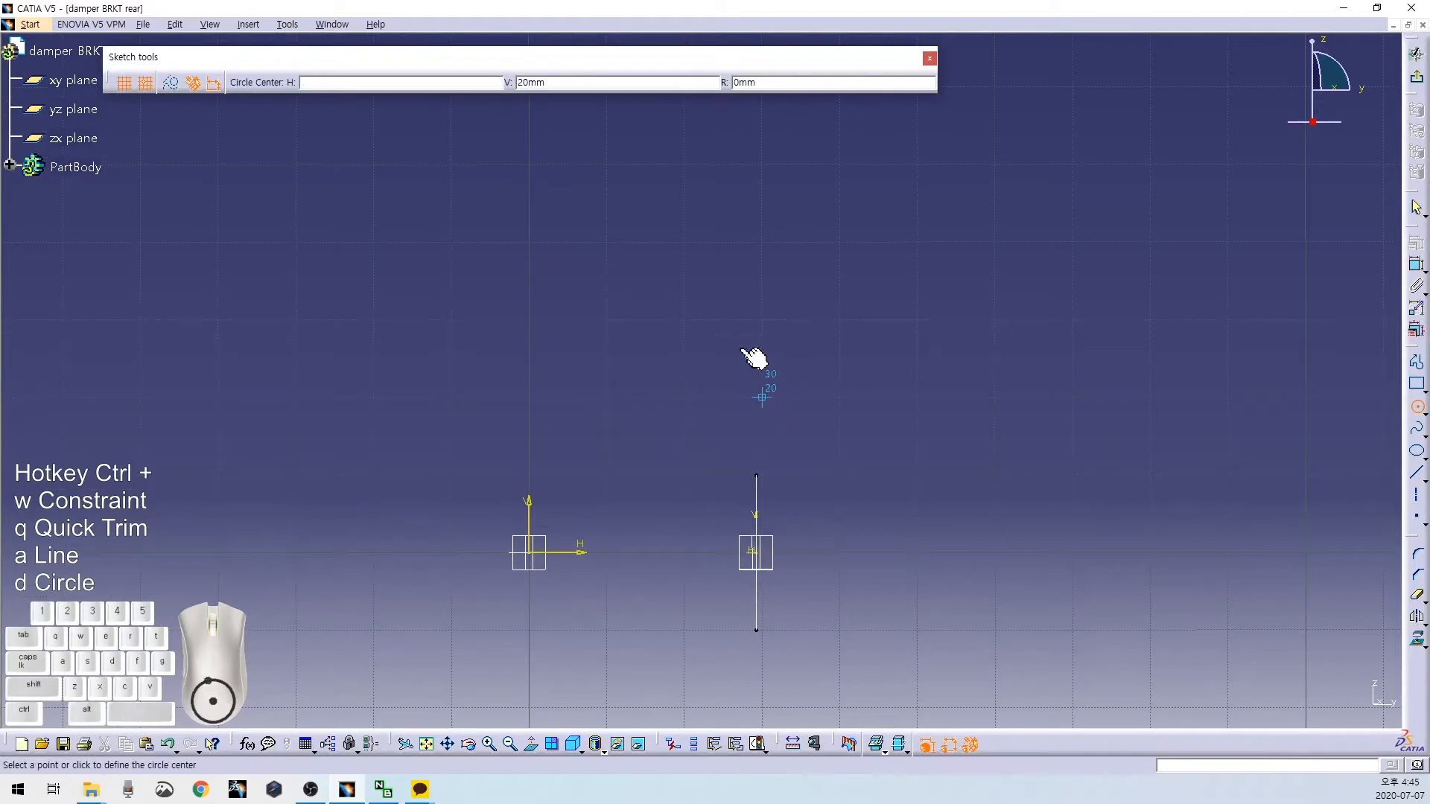
pyautogui.click(876, 320)
pyautogui.click(933, 351)
pyautogui.hotkey('ctrl', 'd')
pyautogui.click(842, 324)
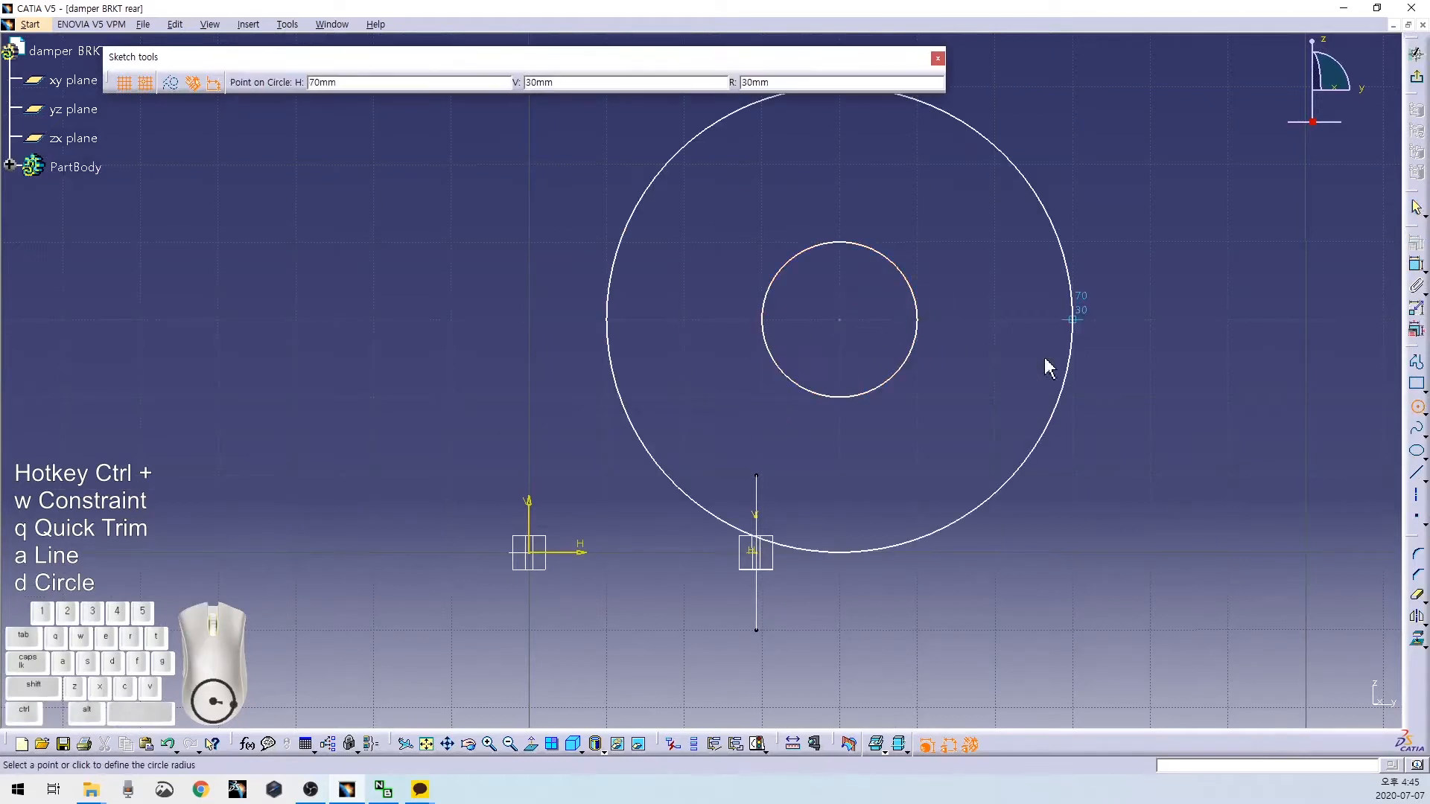
pyautogui.click(1044, 356)
# Set the inner circle's diameter to 8 mm and the outer circle's diameter to 20 mm.
pyautogui.hotkey('ctrl', 'w')
pyautogui.click(932, 367)
pyautogui.write('8')
pyautogui.press('Return')
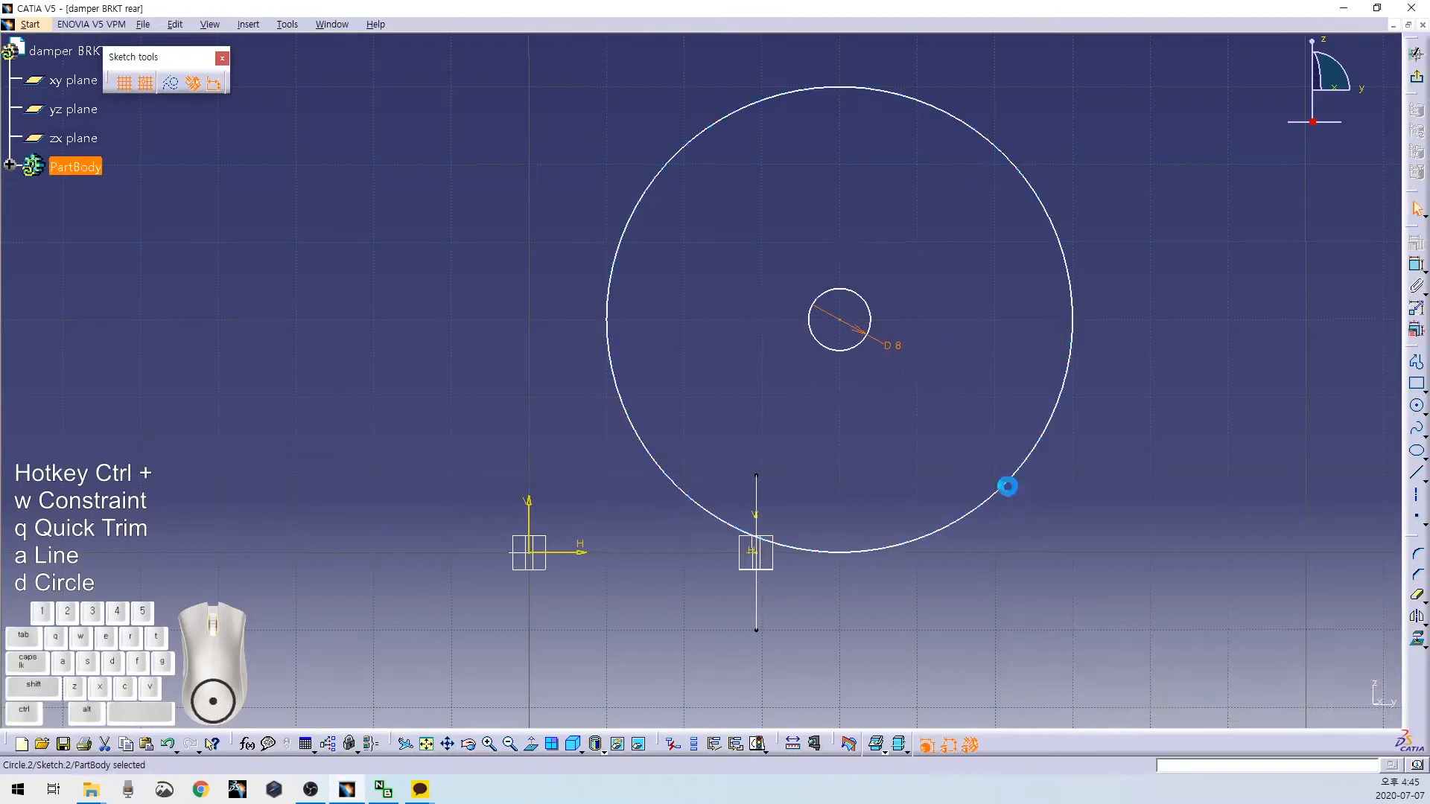
pyautogui.click(1015, 493)
pyautogui.doubleClick(1073, 478)
pyautogui.write('2')
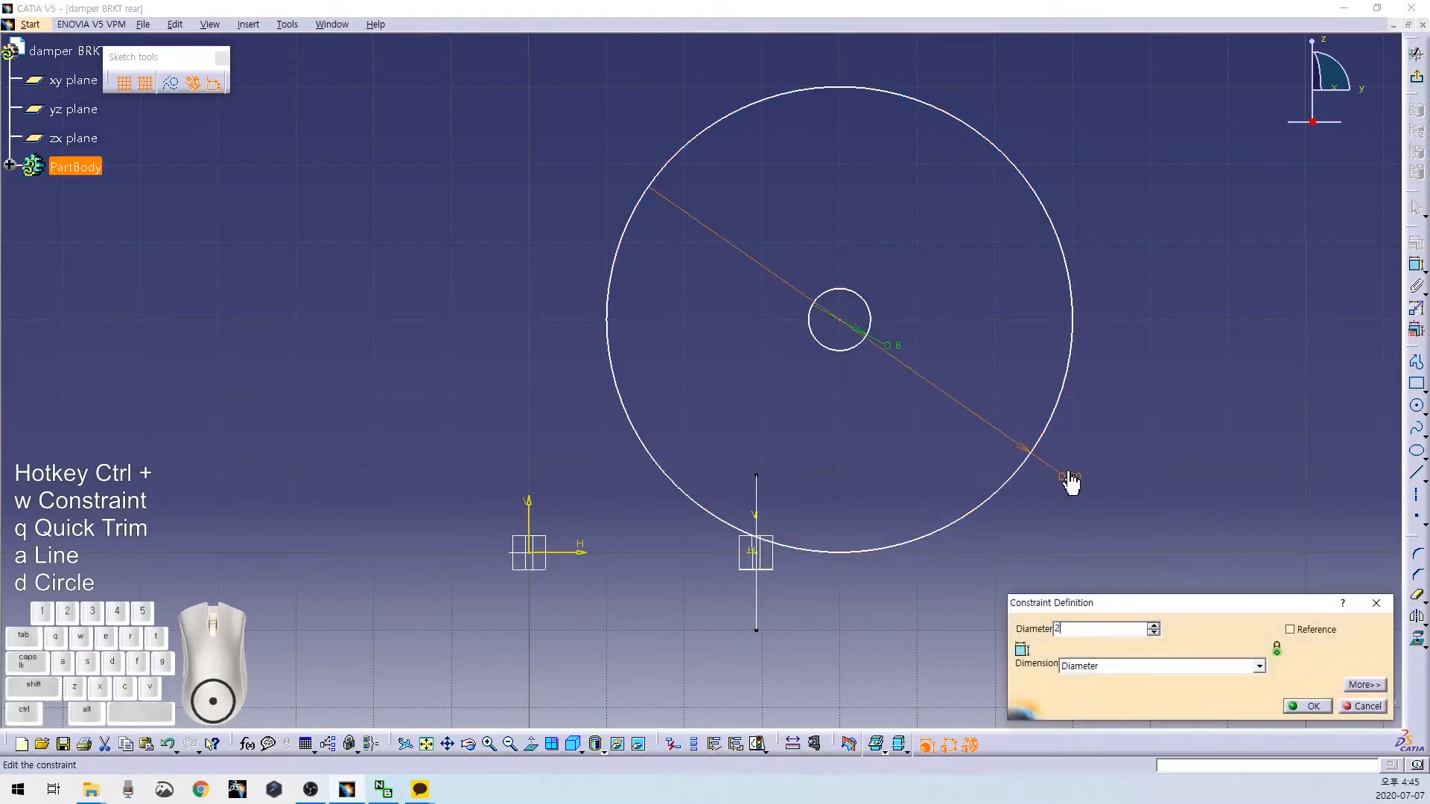
pyautogui.write('0')
pyautogui.press('Return')
# Constrain the circles' common centre to be coincident with the sketched vertical rotation-axis line.
pyautogui.click(844, 316)
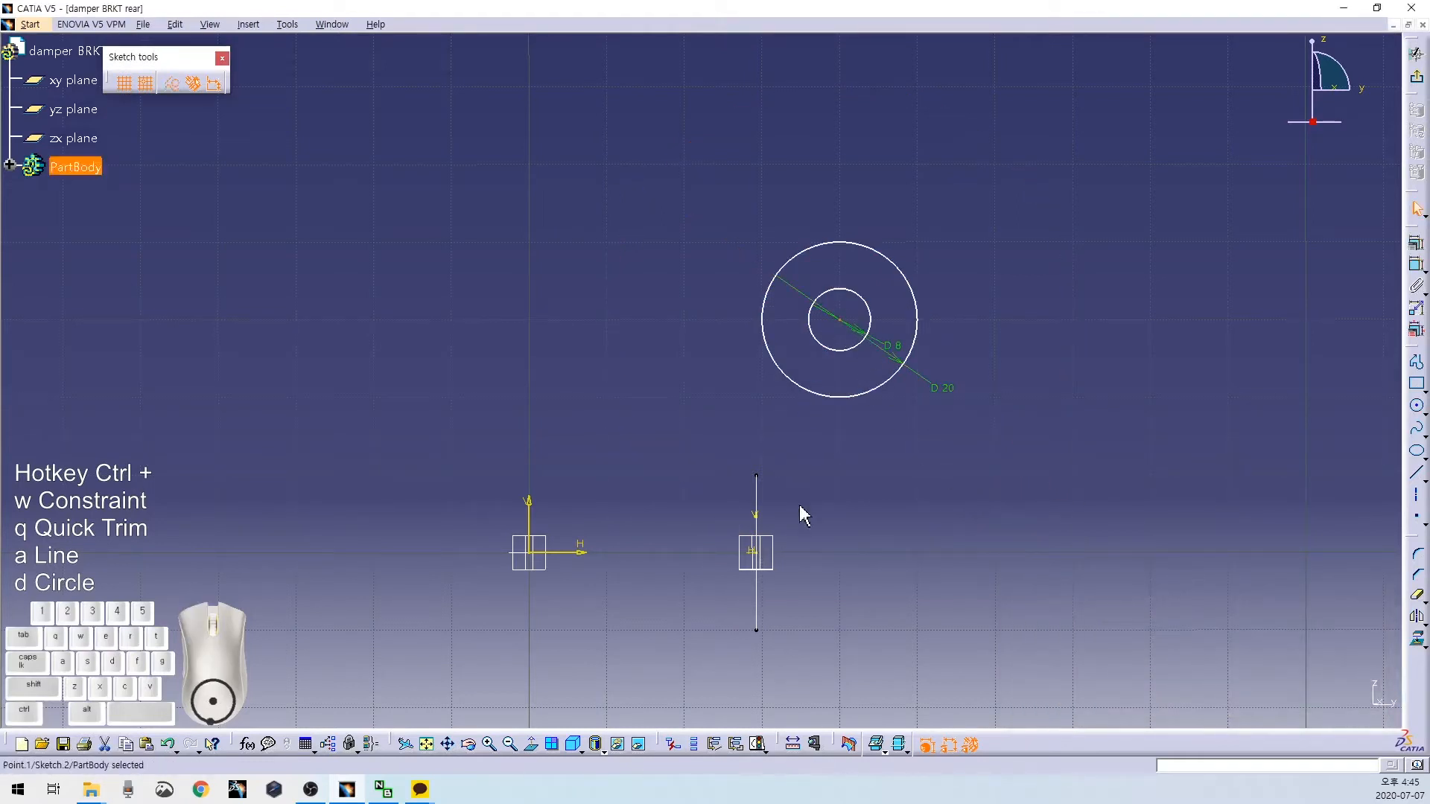
pyautogui.click(757, 489)
pyautogui.rightClick(799, 446)
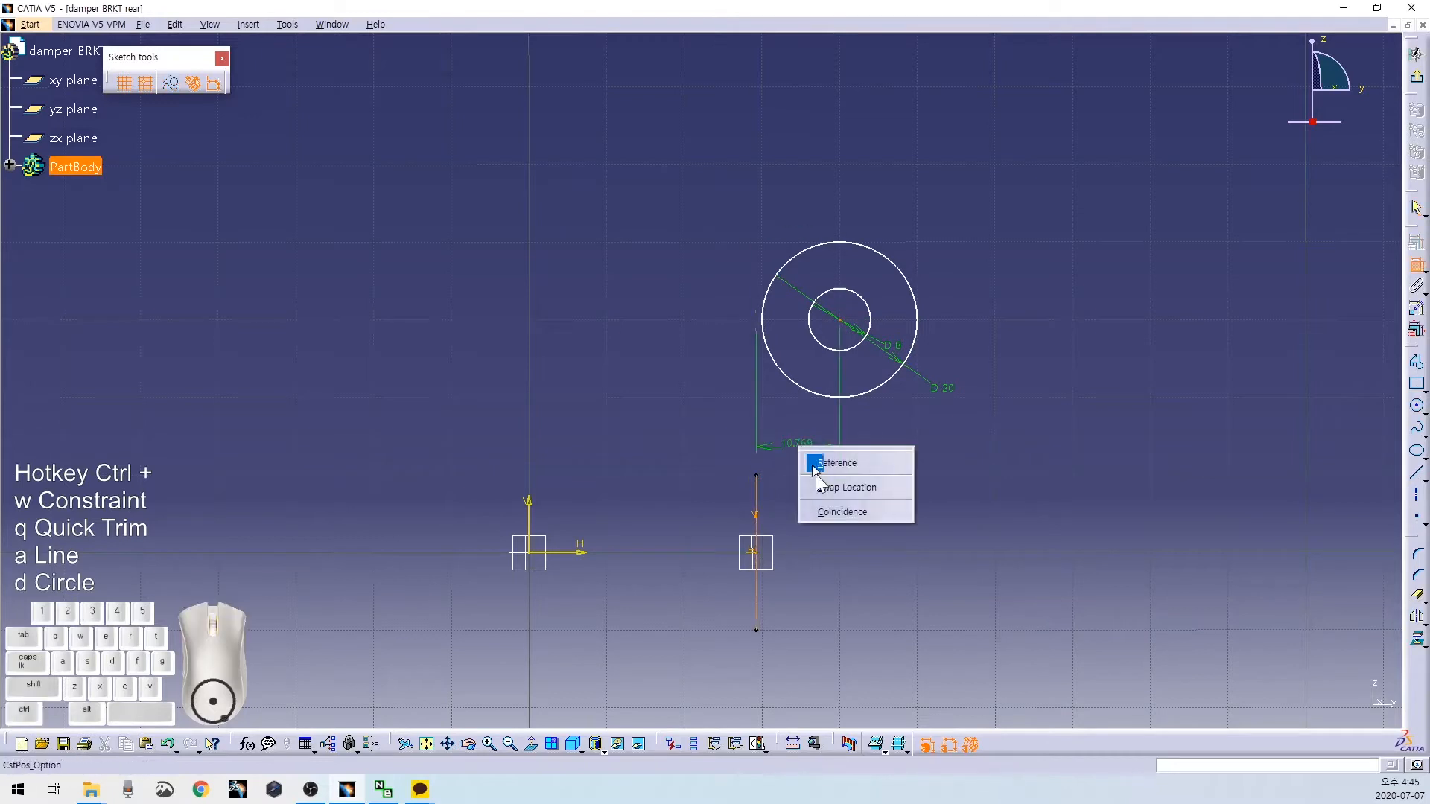
pyautogui.click(846, 511)
# Constrain the circle centre to a height of 30 mm above the sketch's H axis.
pyautogui.click(755, 320)
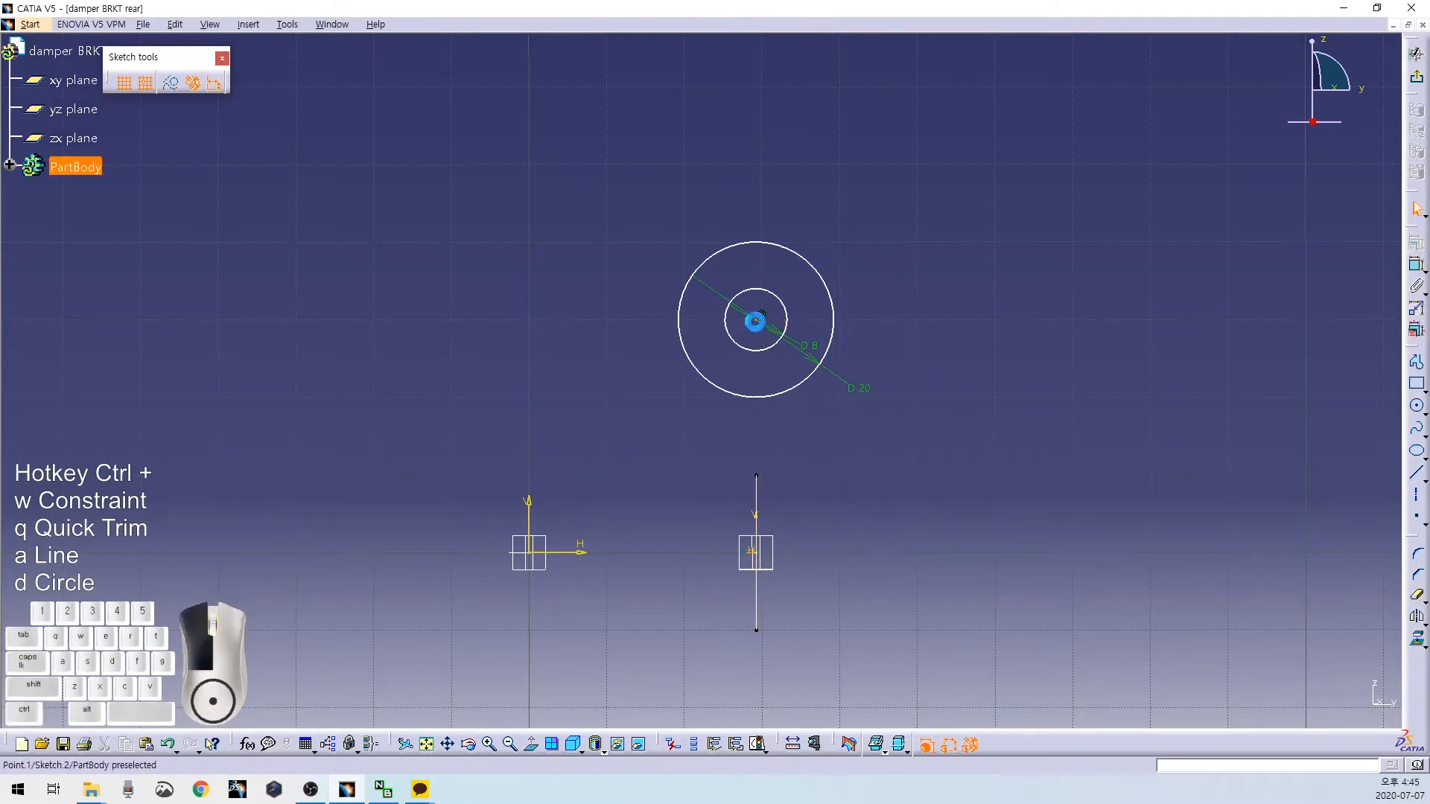
pyautogui.keyDown('ctrl'); pyautogui.click(582, 553); pyautogui.keyUp('ctrl')
pyautogui.hotkey('ctrl', 'w')
pyautogui.doubleClick(944, 526)
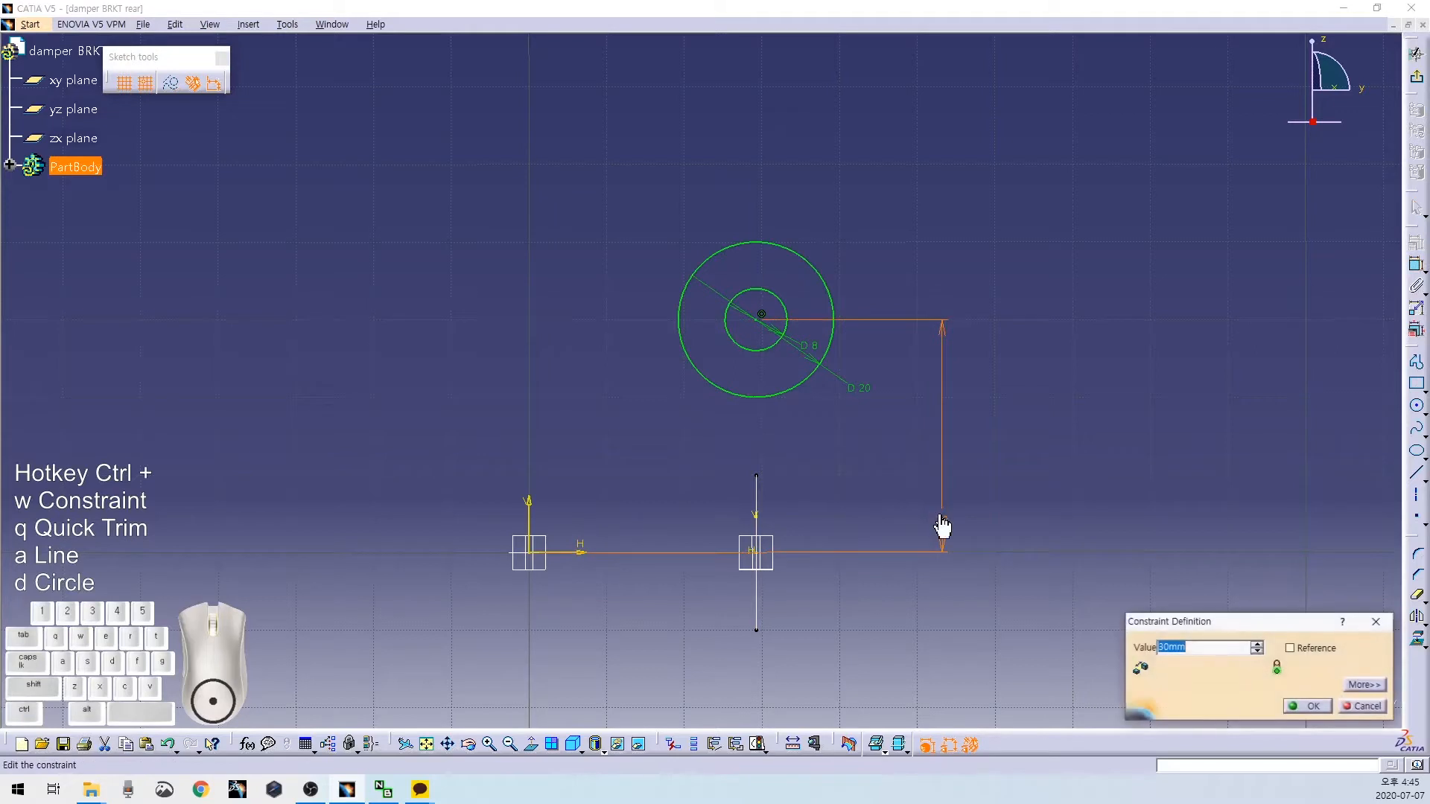
pyautogui.press('Return')
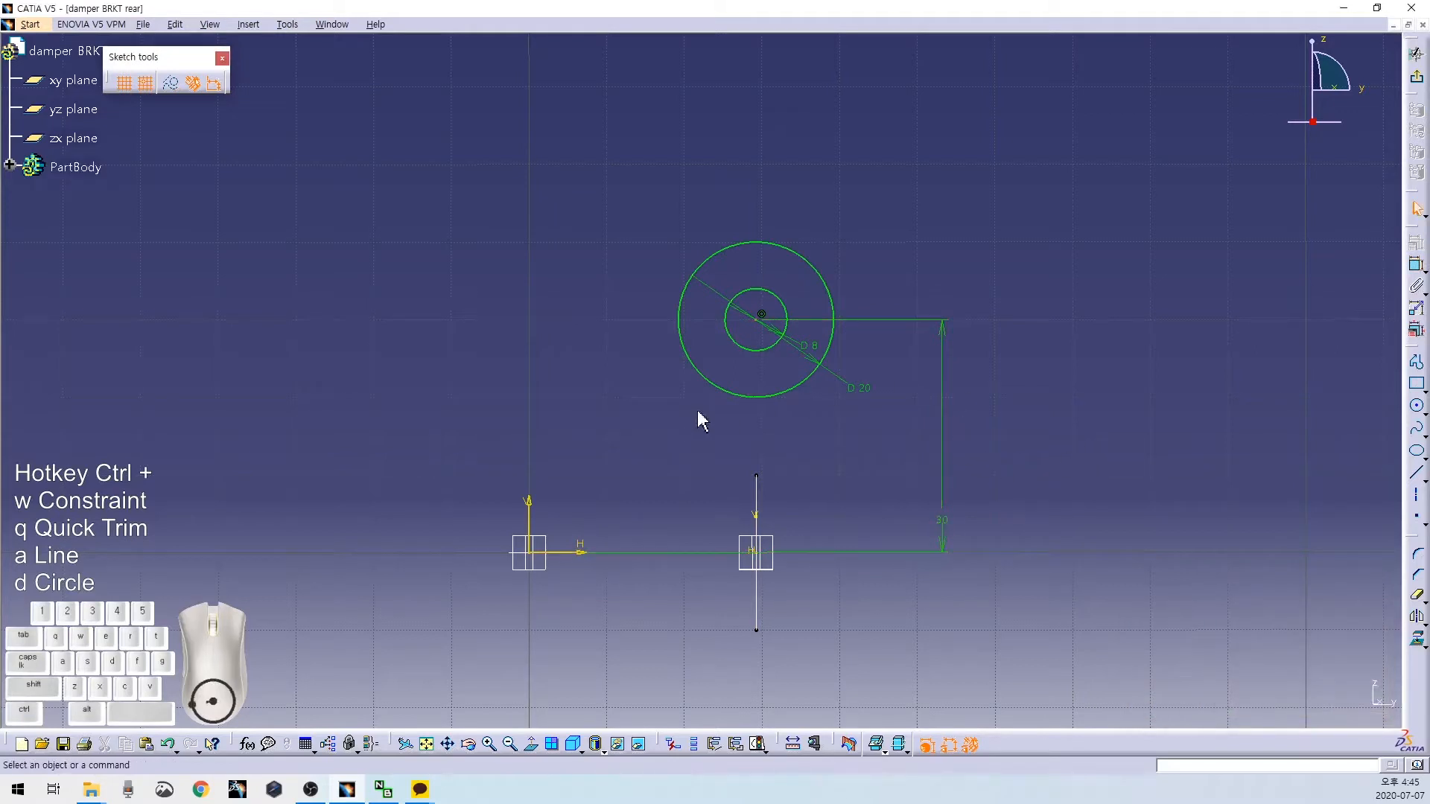
# Draw two slanted lines, one on each side of the circles, both extending below the H axis.
pyautogui.scroll(-3, 727, 414)
pyautogui.hotkey('ctrl', 'a')
pyautogui.click(709, 206)
pyautogui.click(526, 573)
pyautogui.hotkey('ctrl', 'a')
pyautogui.click(1016, 268)
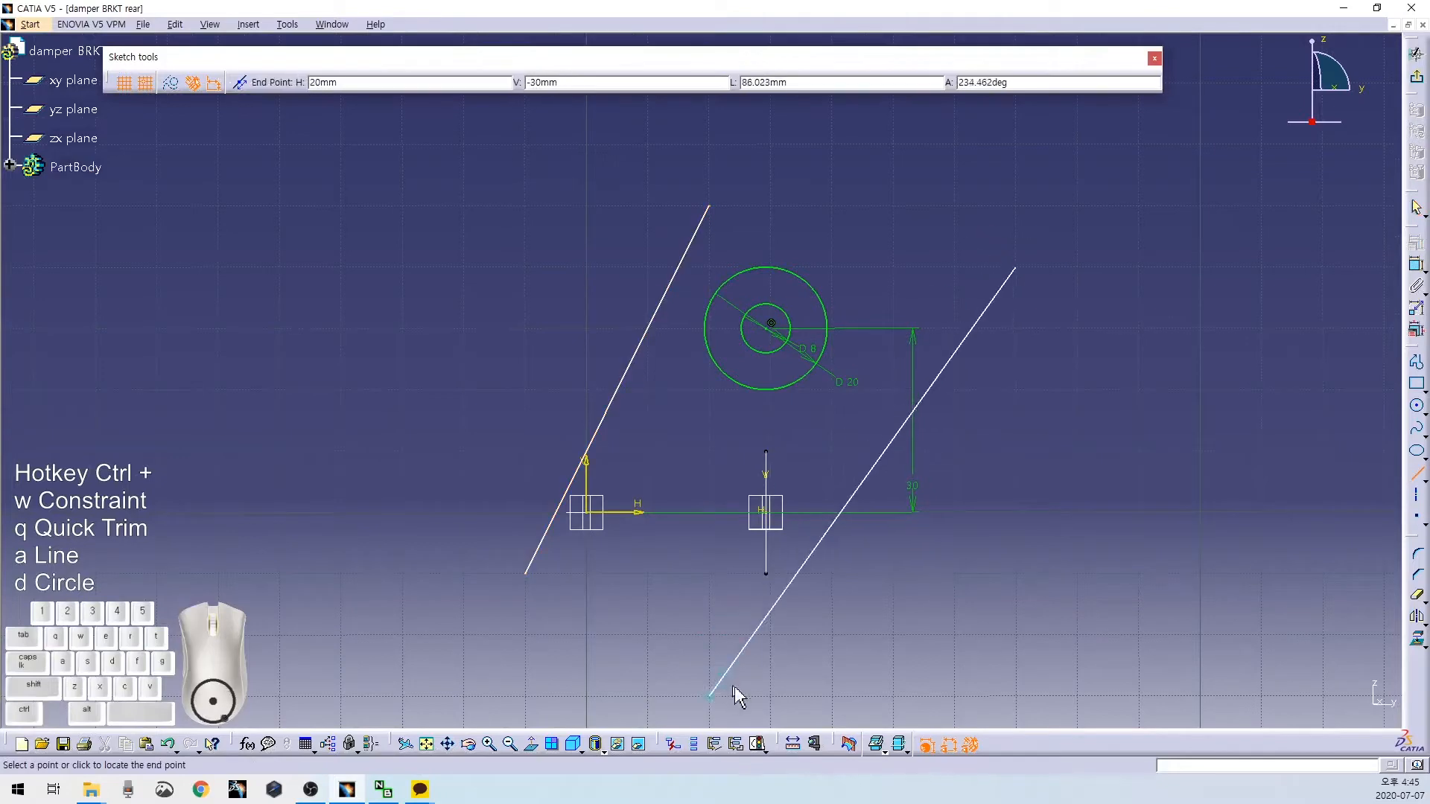
pyautogui.click(771, 696)
# Draw a horizontal line below the circles and make it coincident with the H axis.
pyautogui.hotkey('ctrl', 'a')
pyautogui.click(1014, 626)
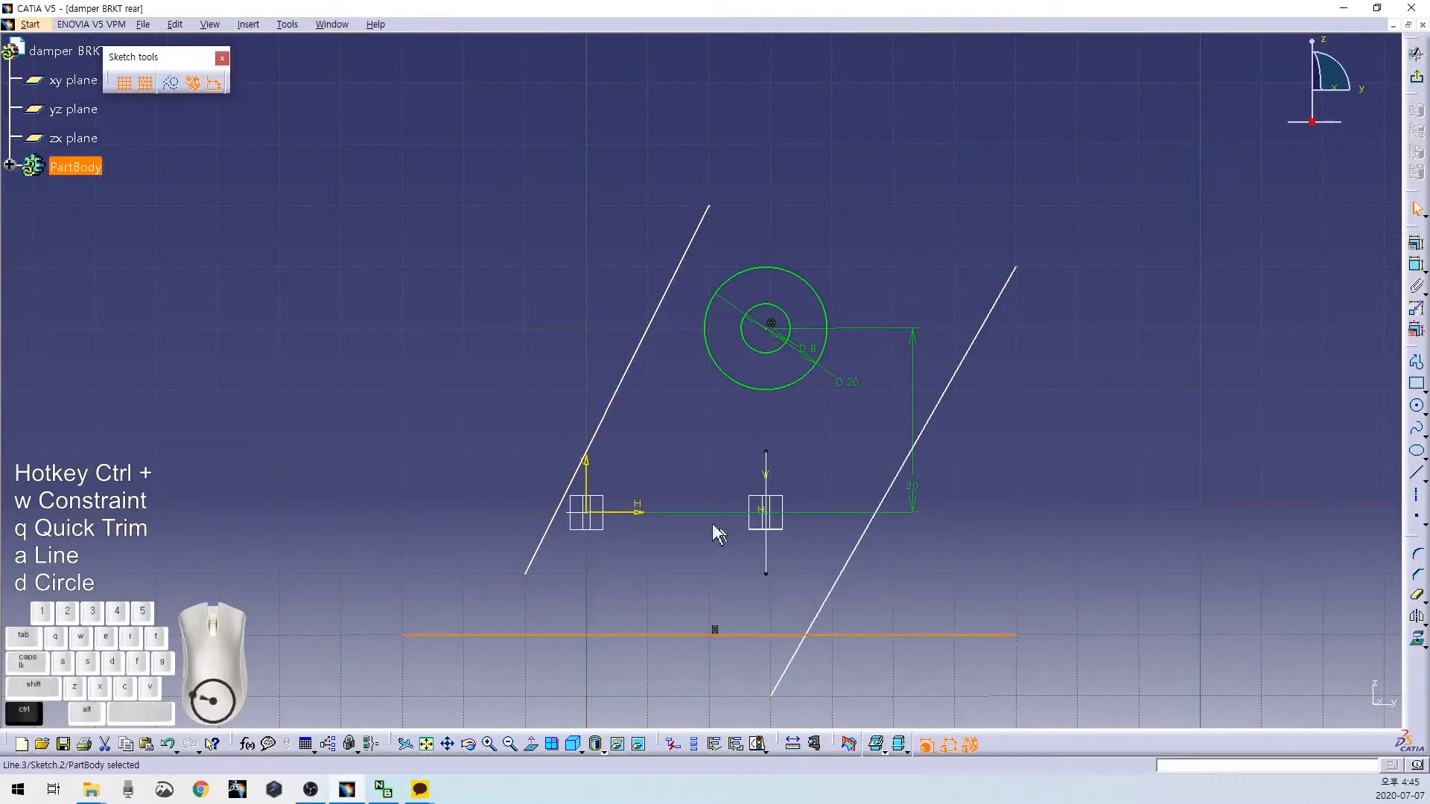
pyautogui.rightClick(648, 514)
pyautogui.click(697, 630)
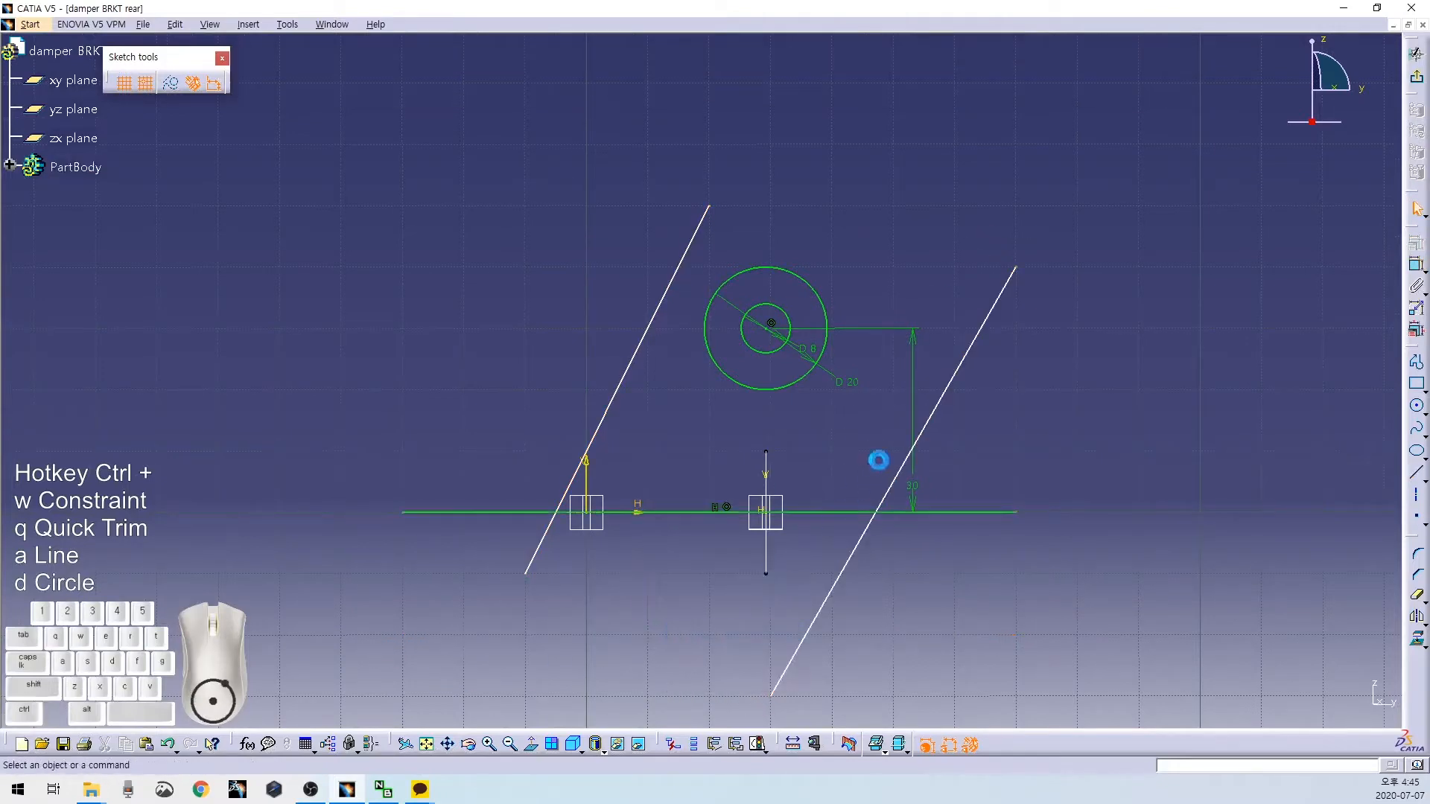
# Make both slanted lines tangent to opposite sides of the 20 mm circle.
pyautogui.click(903, 481)
pyautogui.rightClick(821, 417)
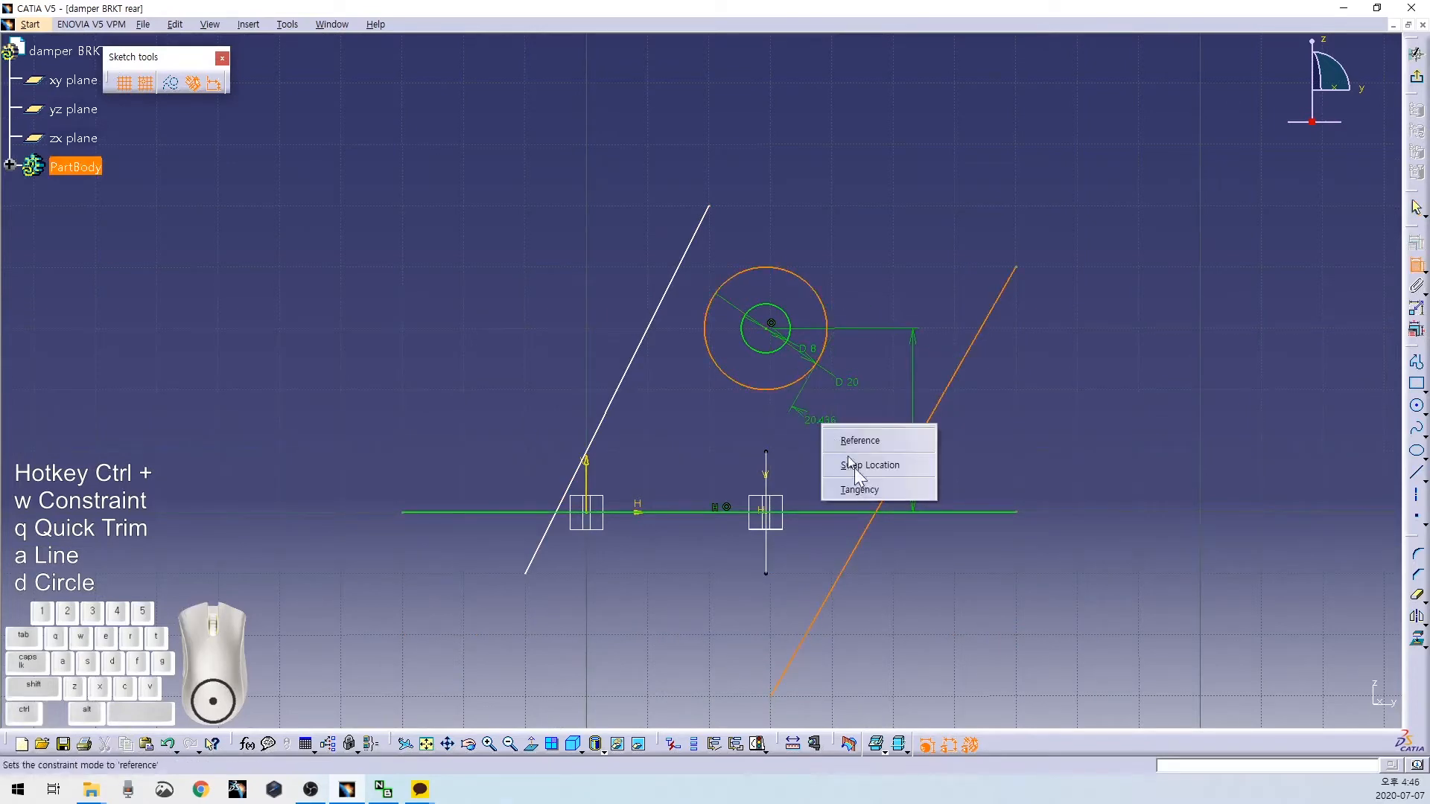
pyautogui.click(862, 488)
pyautogui.keyDown('ctrl'); pyautogui.click(659, 303); pyautogui.keyUp('ctrl')
pyautogui.rightClick(625, 292)
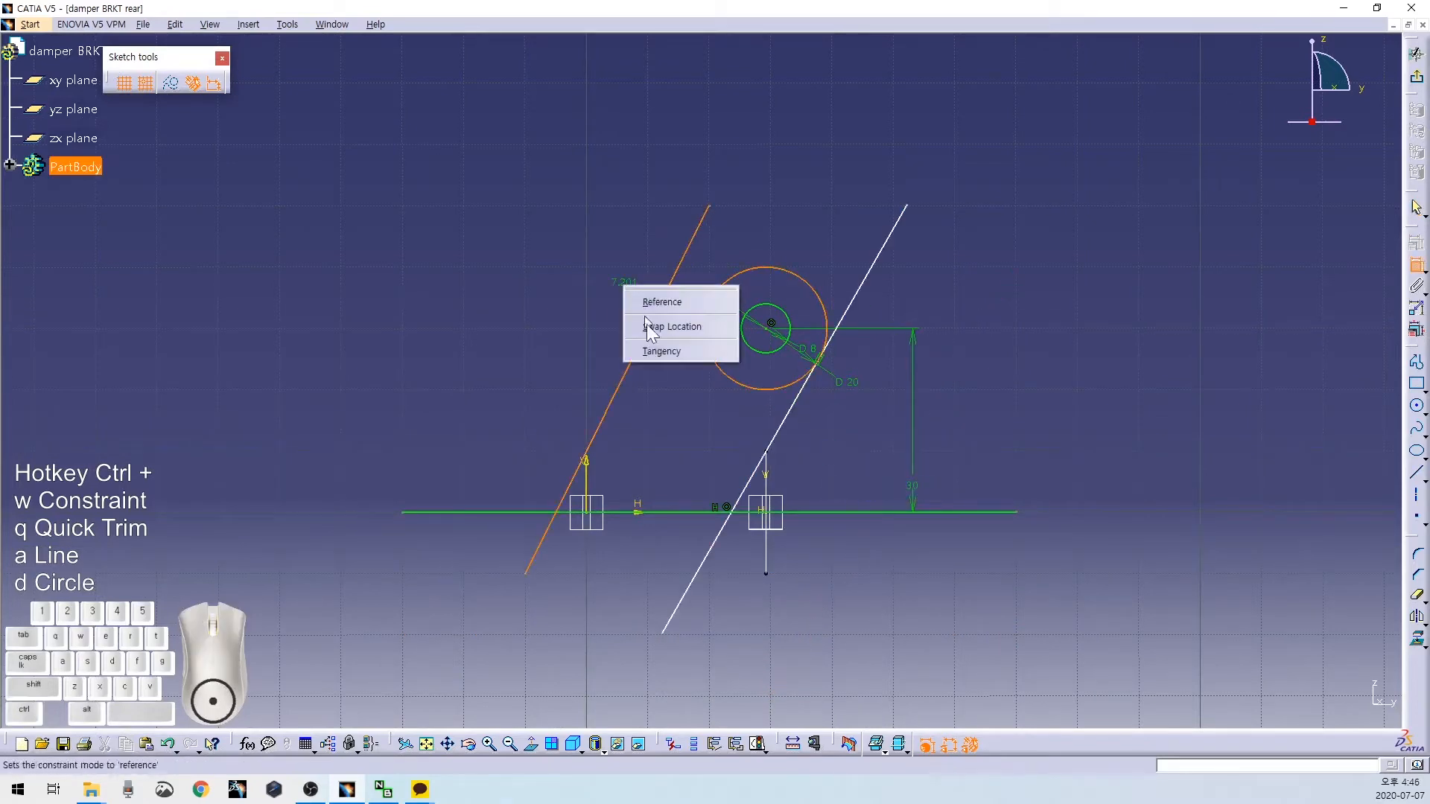
pyautogui.click(680, 351)
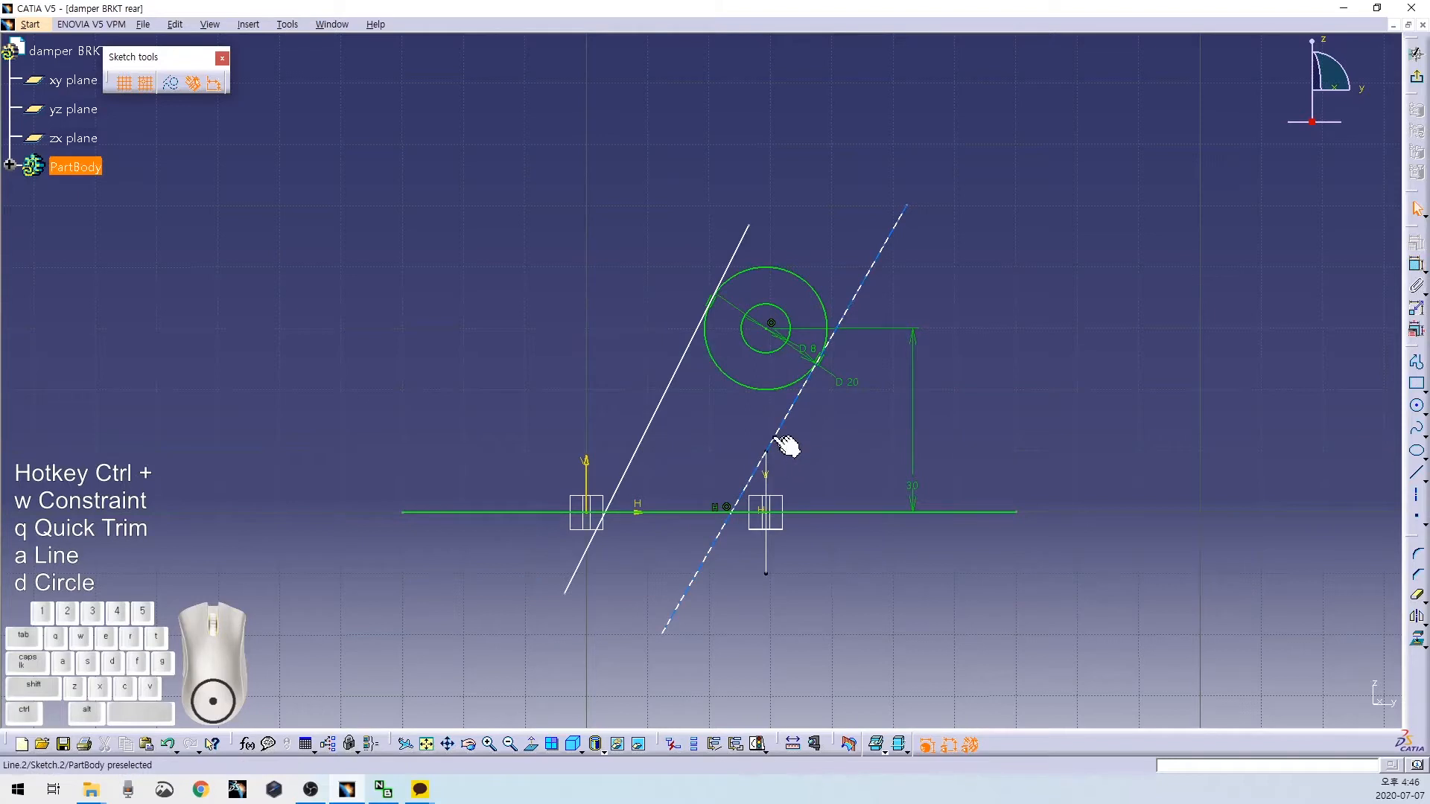
# Constrain the right slanted line at 60° to the horizontal line and make the two slanted lines parallel.
pyautogui.keyDown('ctrl'); pyautogui.click(819, 512); pyautogui.keyUp('ctrl')
pyautogui.hotkey('ctrl', 'w')
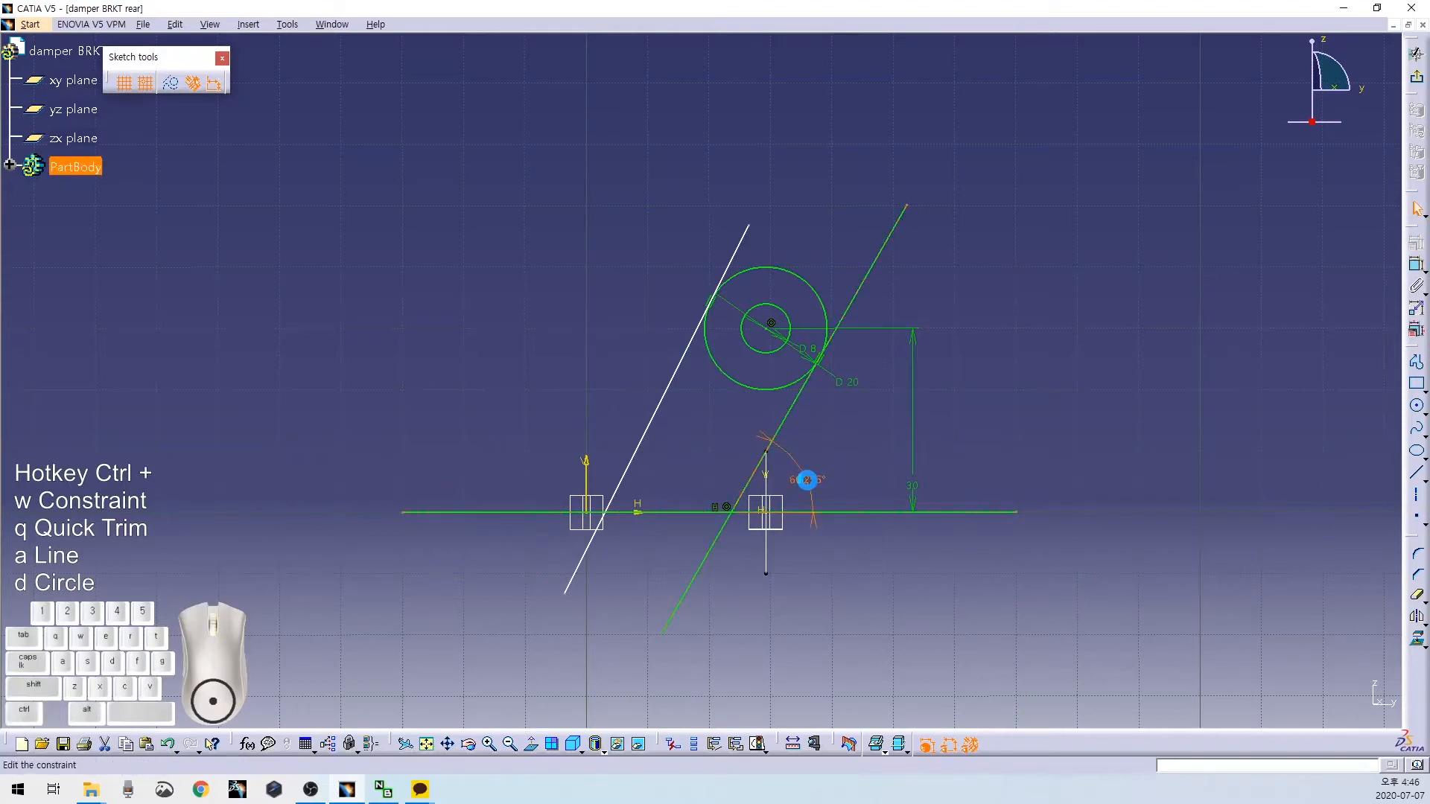
pyautogui.doubleClick(807, 479)
pyautogui.press('Return')
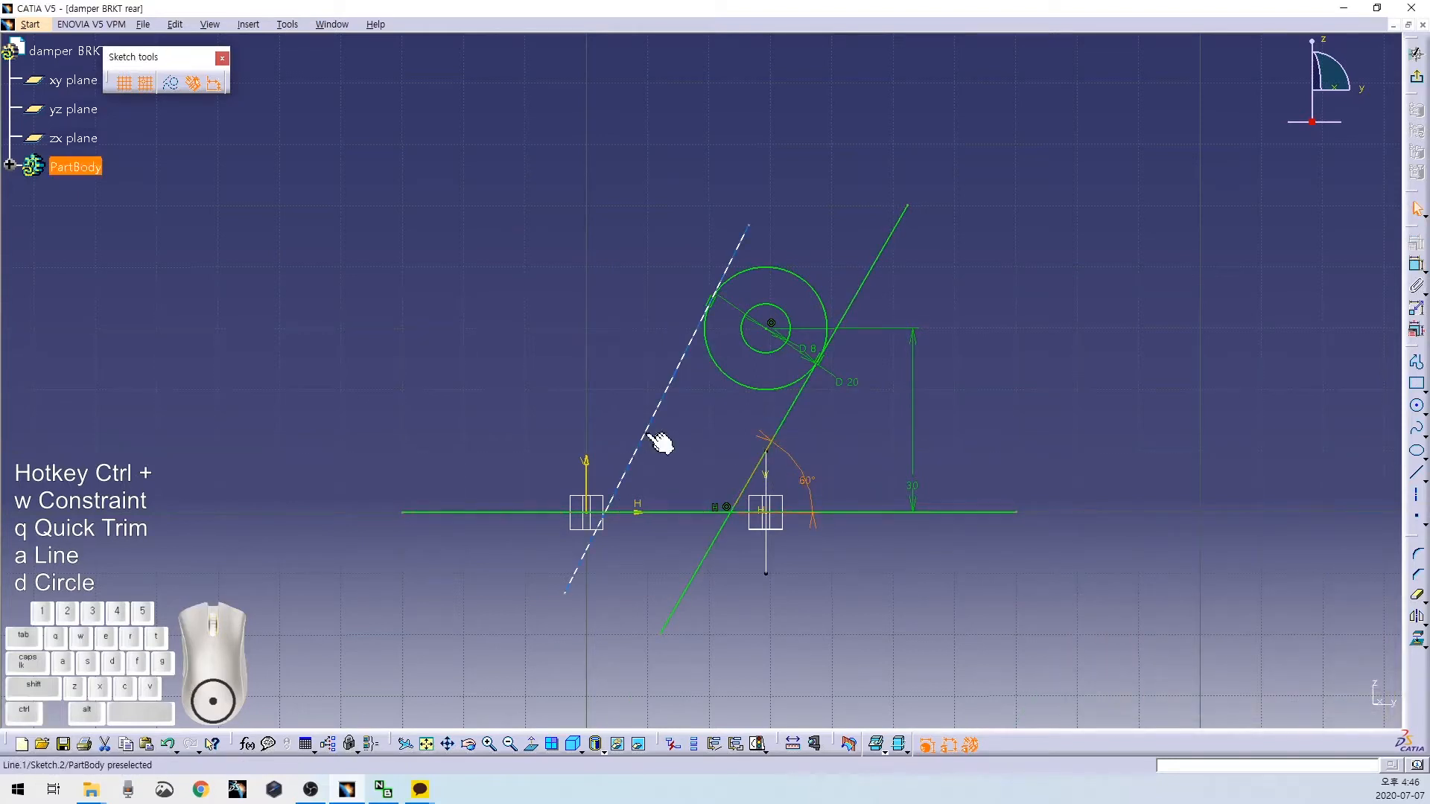
pyautogui.keyDown('ctrl'); pyautogui.click(761, 477); pyautogui.keyUp('ctrl')
pyautogui.rightClick(718, 456)
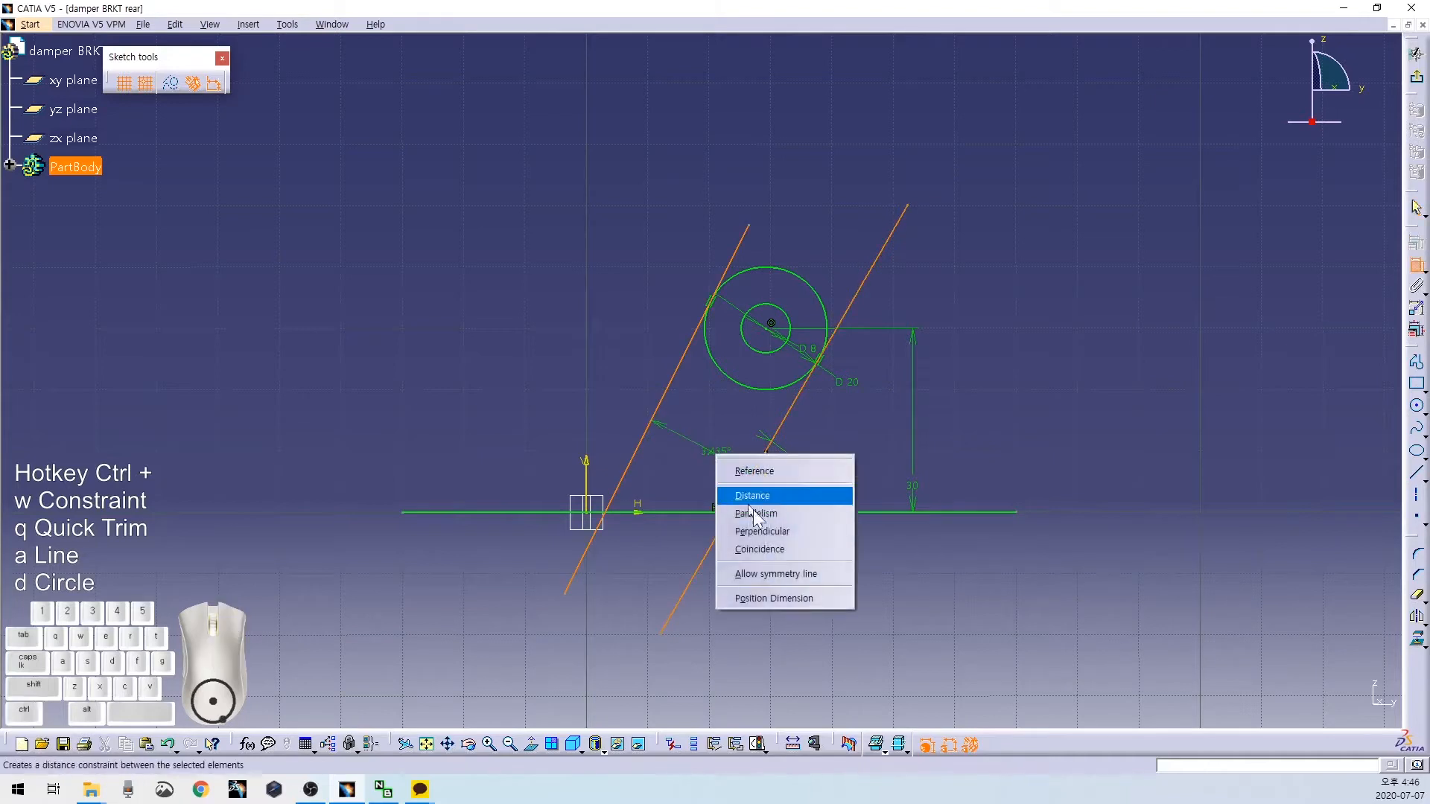
pyautogui.click(776, 513)
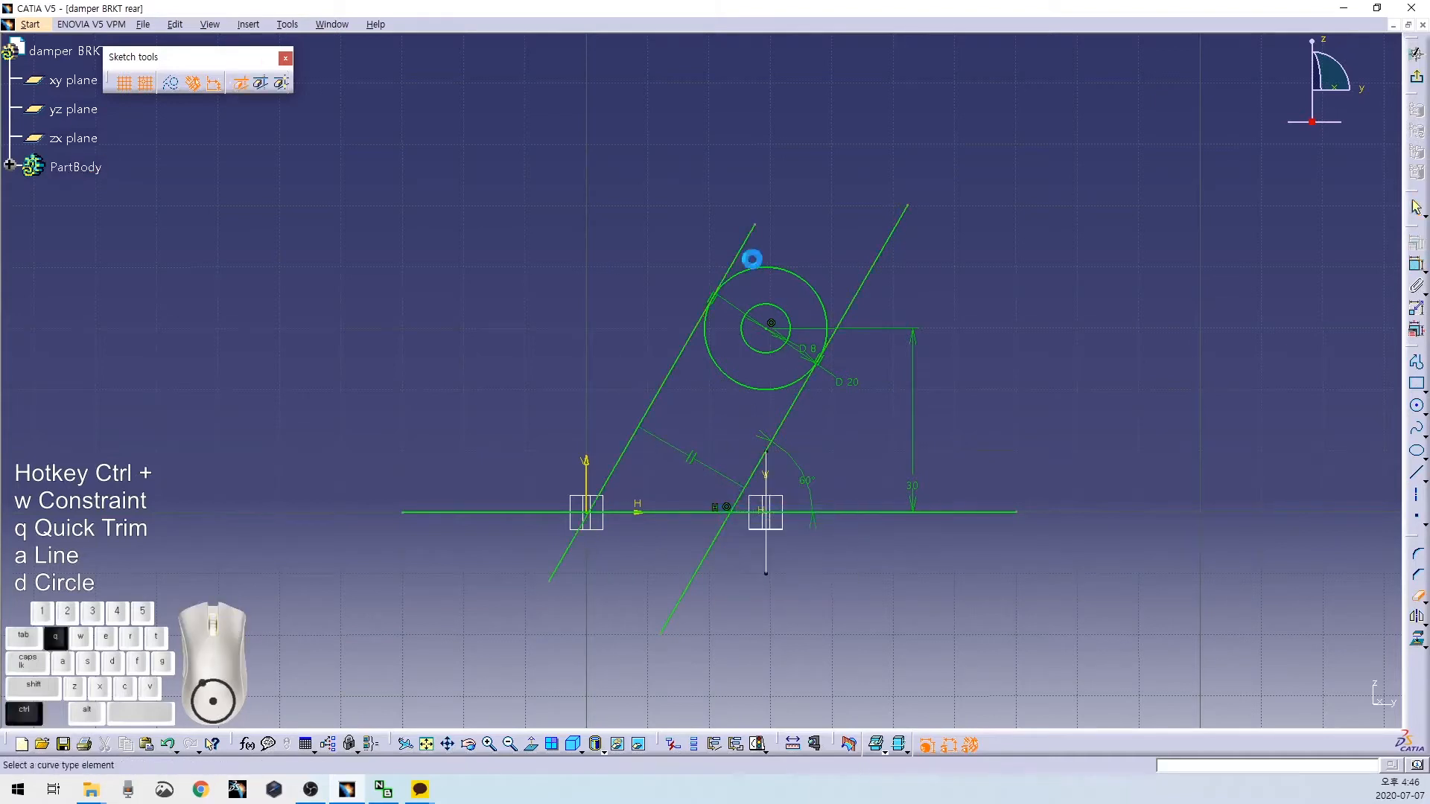
# Quick Trim the outer circle's lower arc and the overhanging ends of the slanted and horizontal lines to close the bracket profile.
pyautogui.hotkey('ctrl', 'q')
pyautogui.click(775, 388)
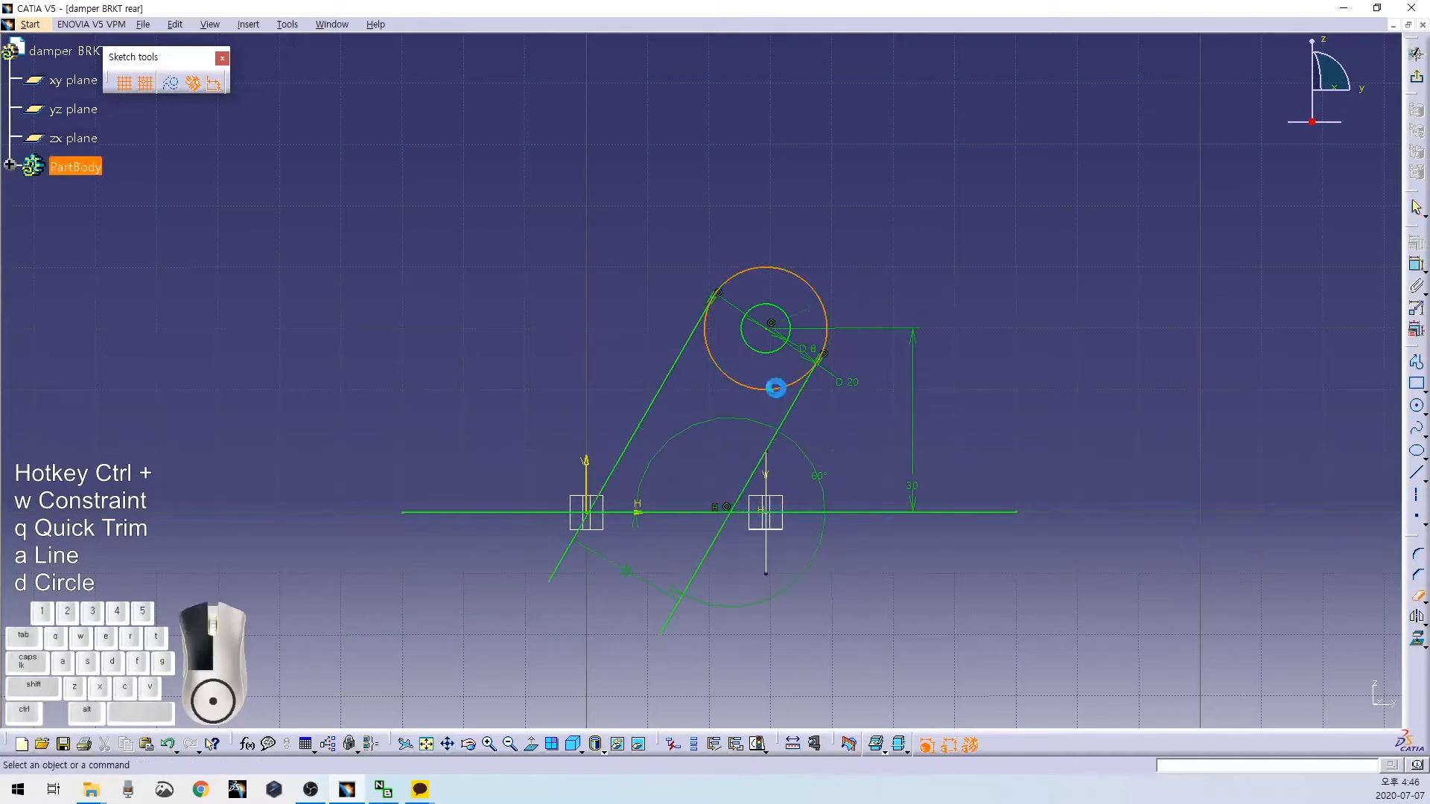
pyautogui.hotkey('ctrl', 'q')
pyautogui.click(853, 512)
pyautogui.hotkey('ctrl', 'q')
pyautogui.click(714, 543)
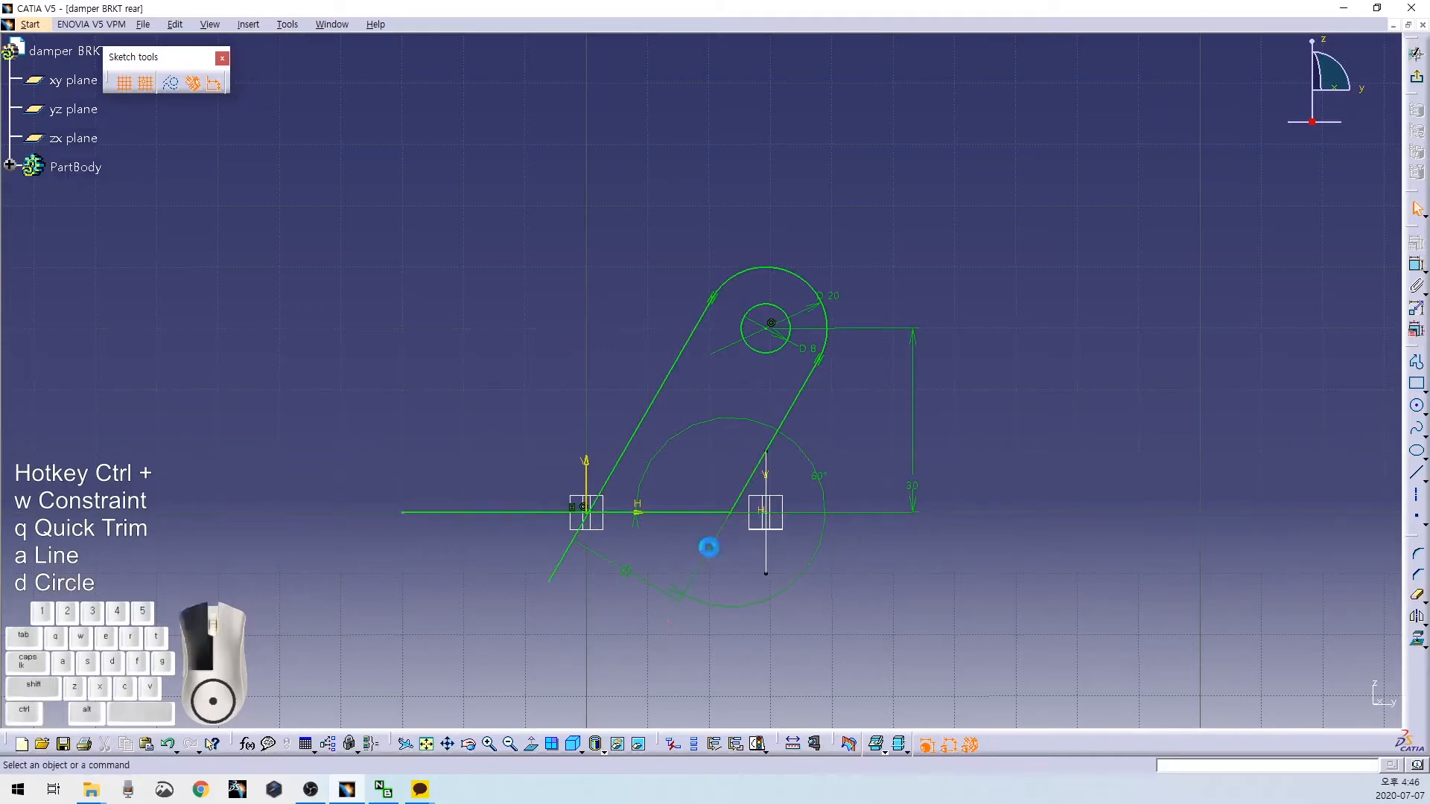
pyautogui.hotkey('ctrl', 'q')
pyautogui.click(572, 541)
pyautogui.hotkey('ctrl', 'q')
pyautogui.click(549, 515)
# Try aligning a new vertical line beside the profile with the origin reference plane, and delete that line.
pyautogui.hotkey('ctrl', 'a')
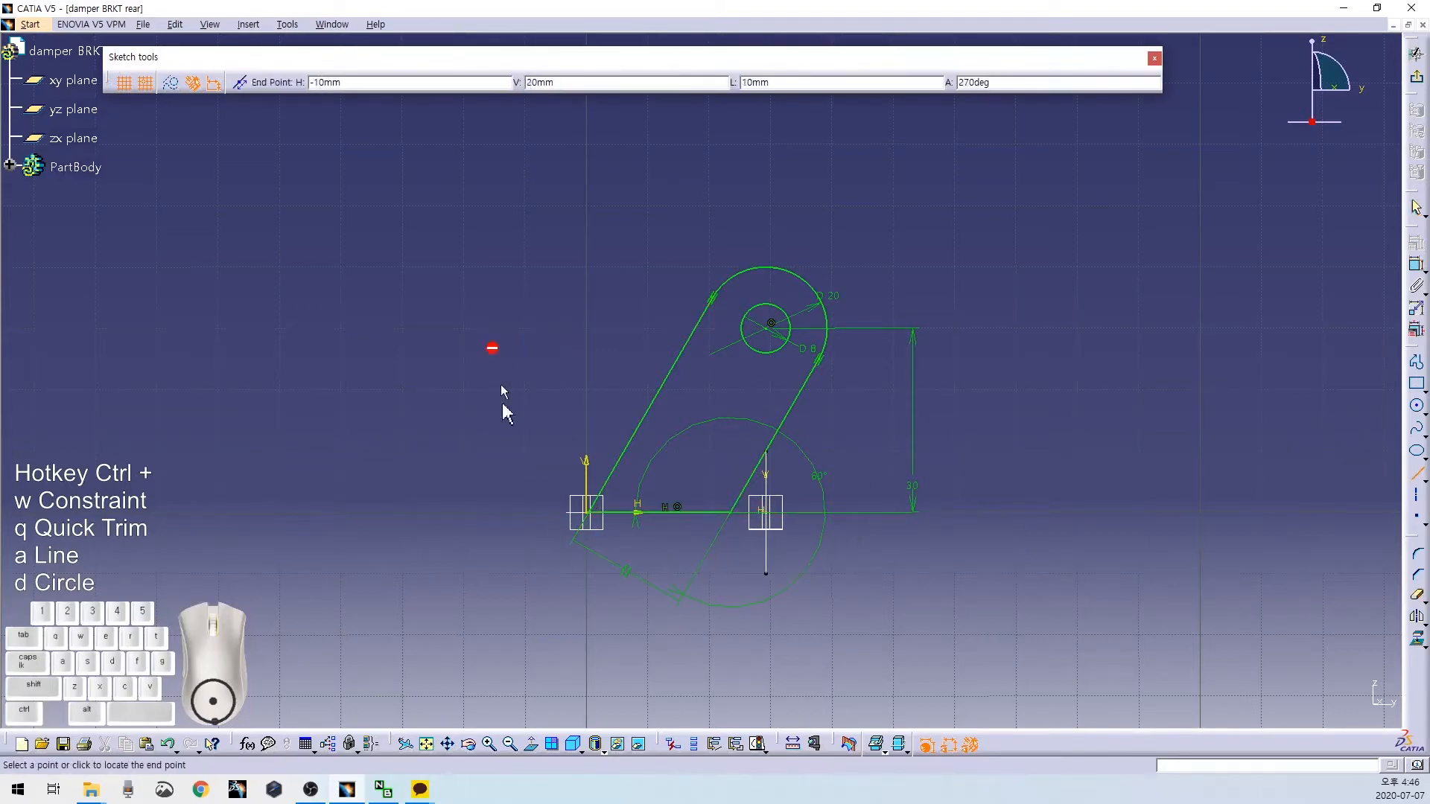
pyautogui.click(518, 619)
pyautogui.moveTo(603, 447)
pyautogui.mouseDown(button='middle')
pyautogui.moveTo(562, 450)
pyautogui.moveTo(599, 555)
pyautogui.mouseUp(button='middle')
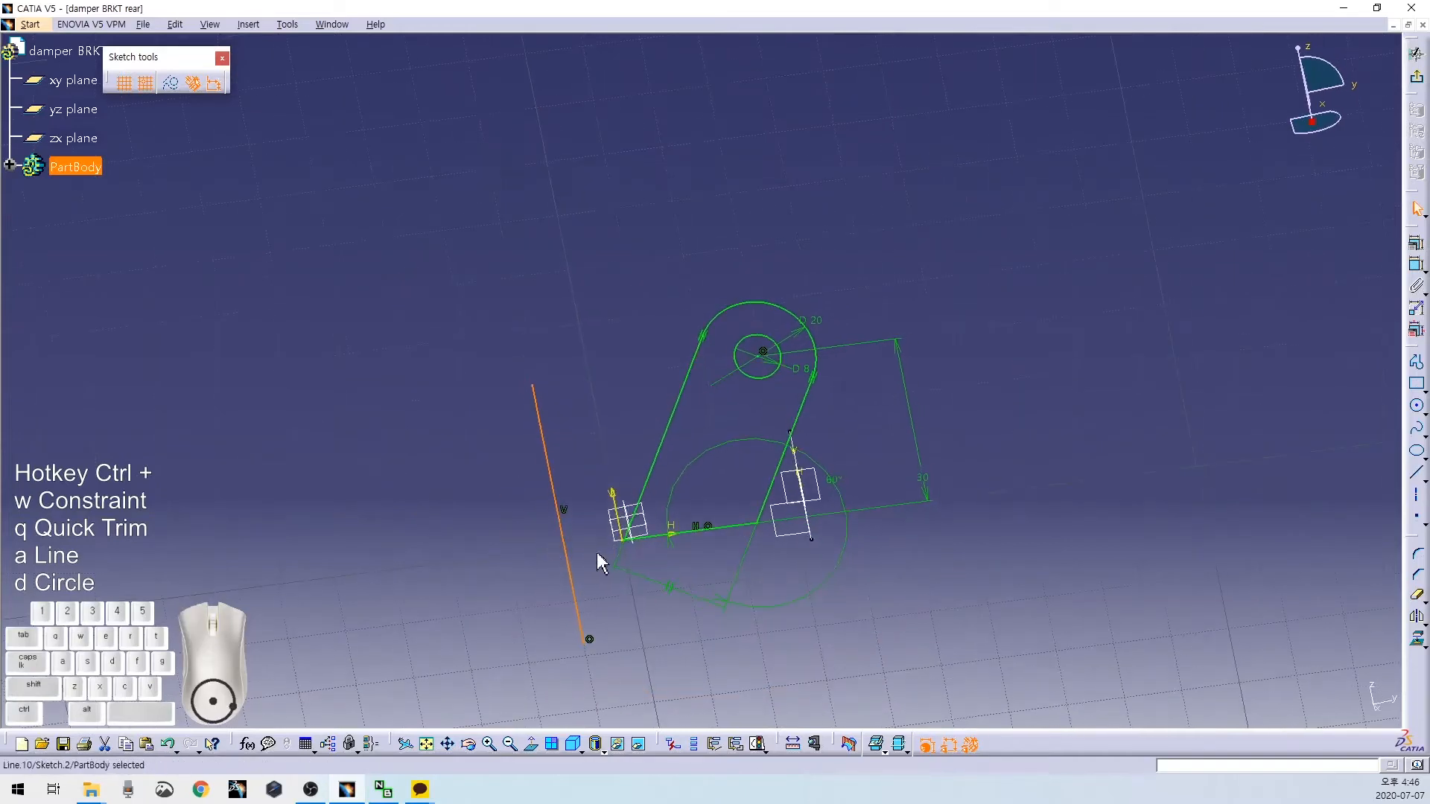
pyautogui.hotkey('ctrl', 'w')
pyautogui.rightClick(637, 509)
pyautogui.click(659, 517)
pyautogui.moveTo(659, 596)
pyautogui.mouseDown(button='middle')
pyautogui.moveTo(677, 415)
pyautogui.moveTo(656, 403)
pyautogui.mouseUp(button='middle')
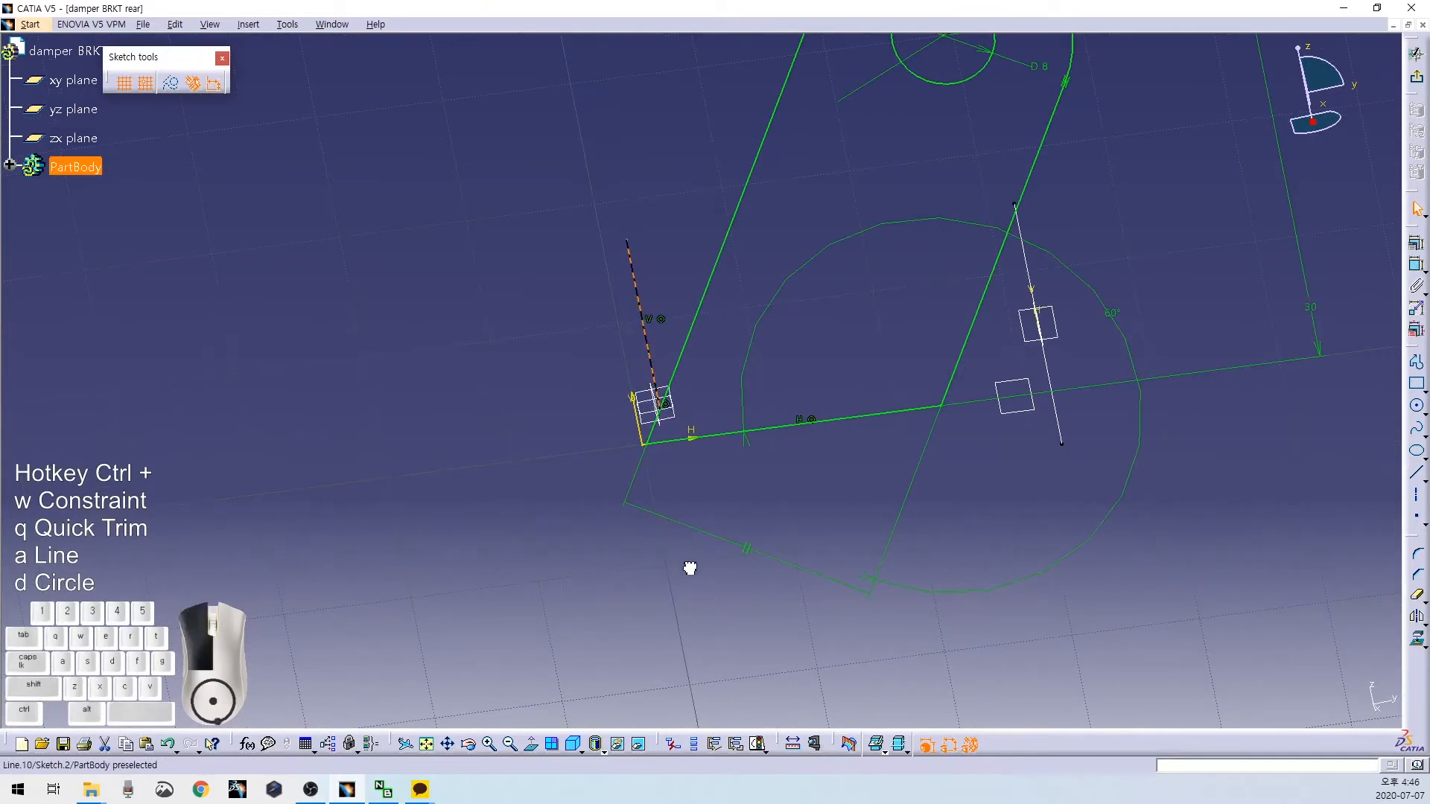
pyautogui.press('Delete')
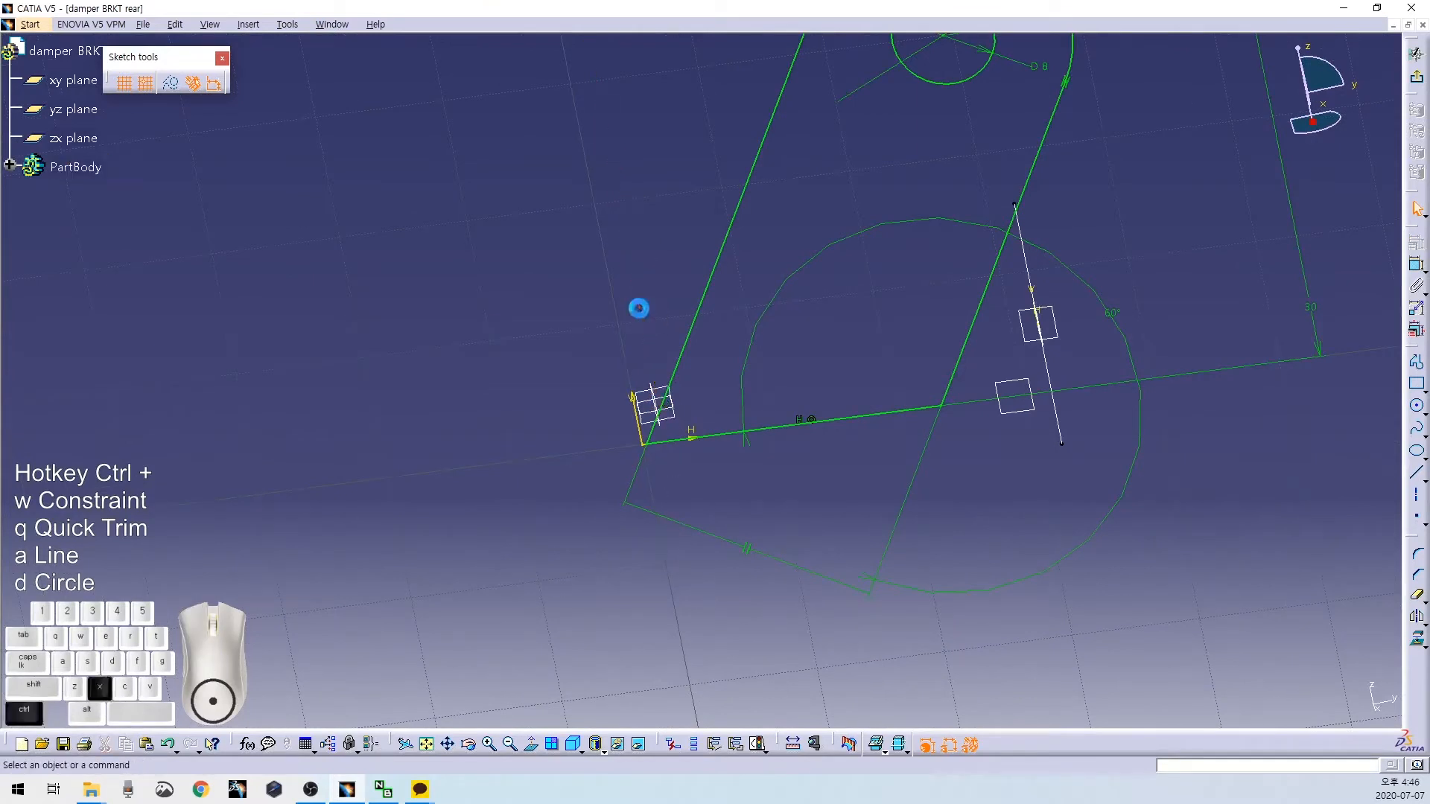
# Draw a steep line across the profile's lower corner and make it coincident with the reference plane near the sketch origin.
pyautogui.hotkey('ctrl', 'a')
pyautogui.click(651, 210)
pyautogui.click(727, 715)
pyautogui.moveTo(639, 370); pyautogui.dragTo(748, 339)
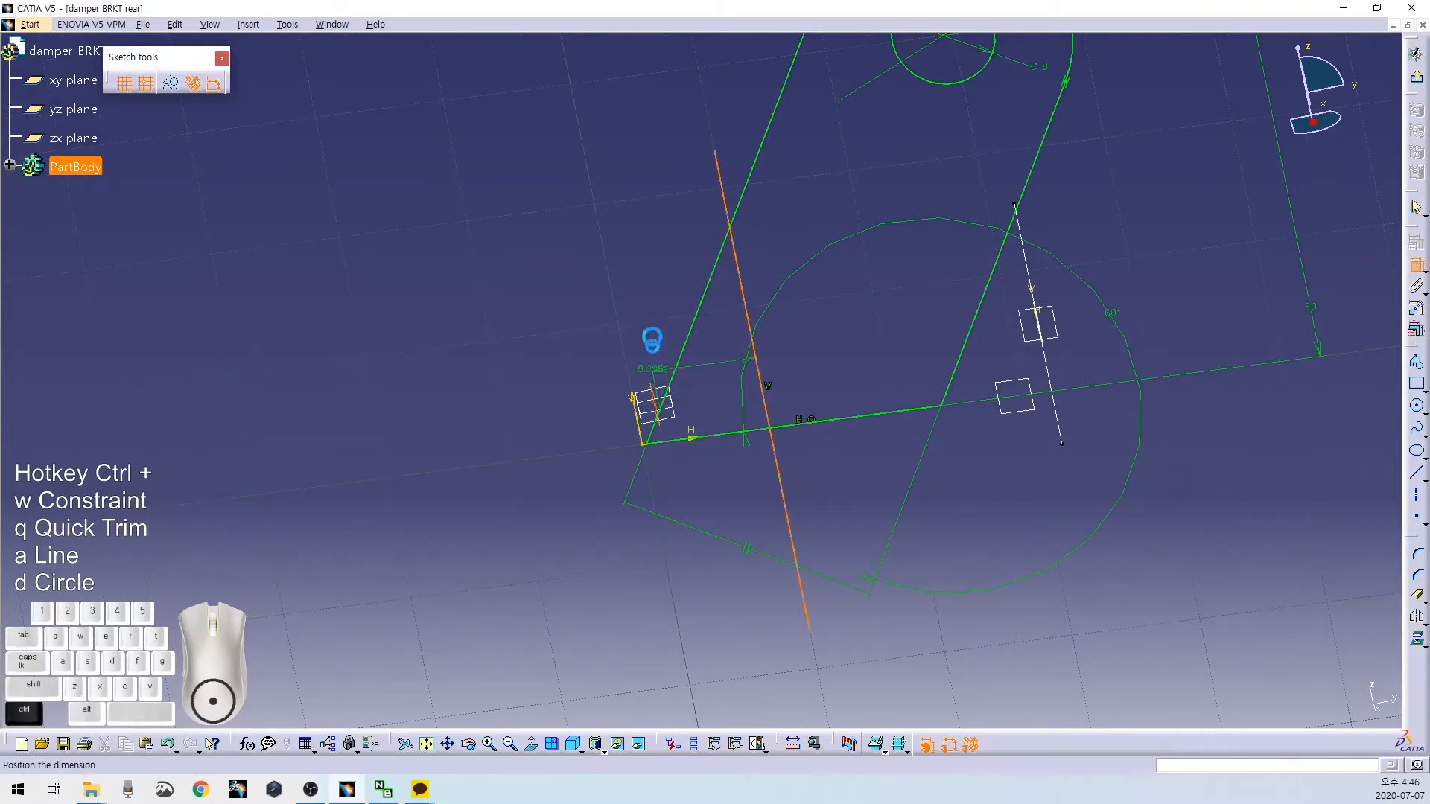
pyautogui.rightClick(656, 382)
pyautogui.click(664, 396)
# Quick Trim the profile's lower corner against the new line, leaving a closed outline with a vertical side edge.
pyautogui.click(671, 449)
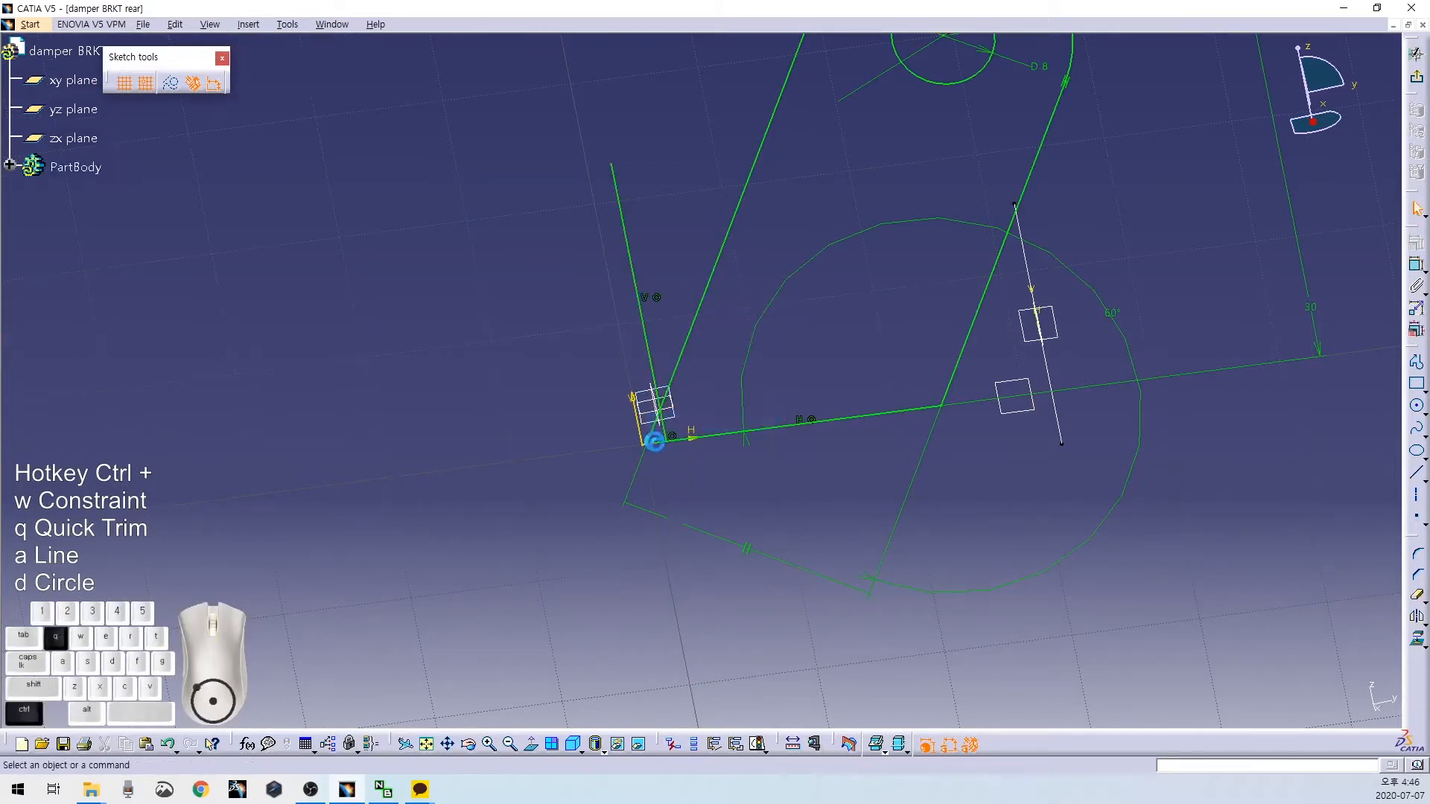
pyautogui.click(649, 394)
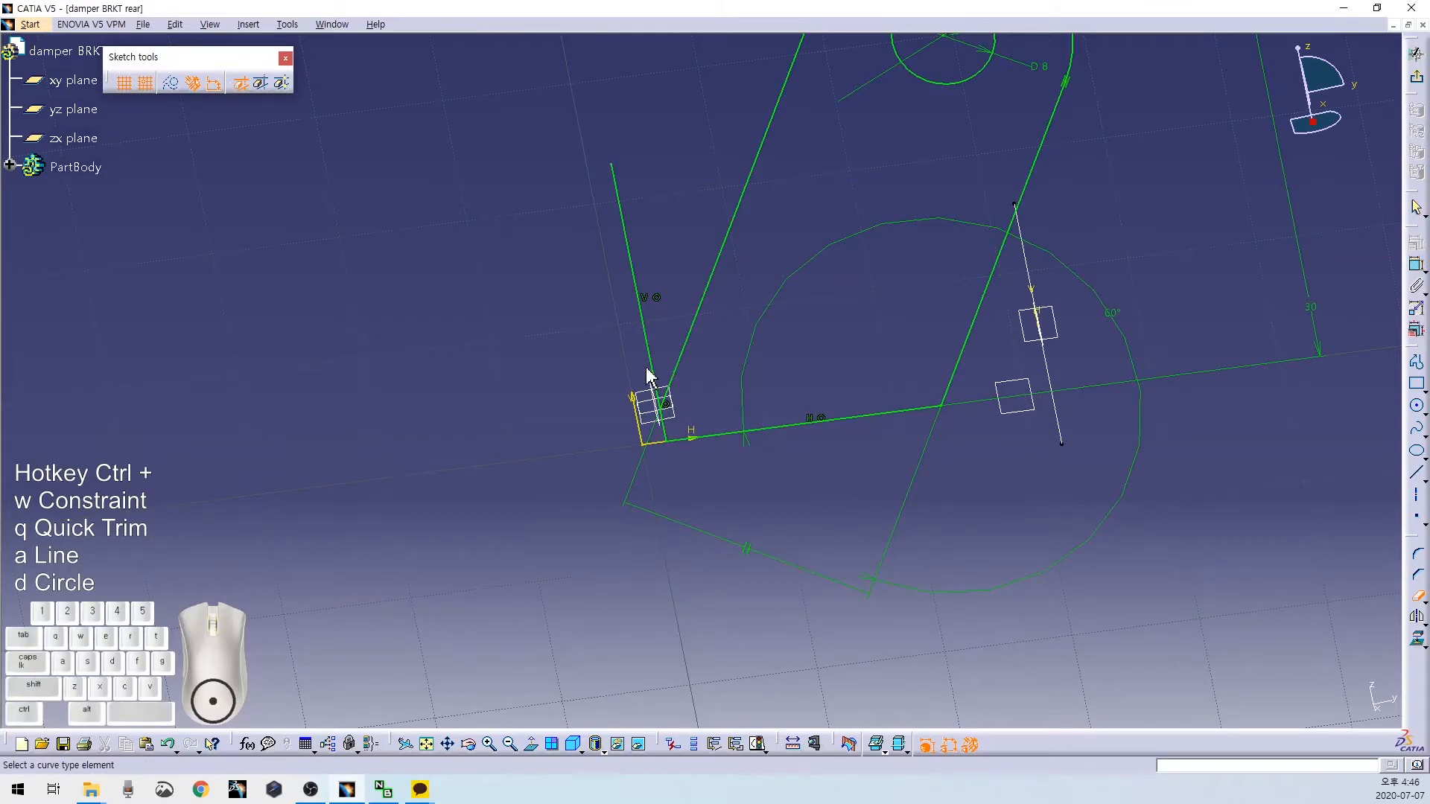
pyautogui.moveTo(648, 361)
pyautogui.mouseDown(button='middle')
pyautogui.moveTo(616, 312)
pyautogui.moveTo(755, 502)
pyautogui.moveTo(760, 415)
pyautogui.moveTo(827, 386)
pyautogui.moveTo(807, 476)
pyautogui.moveTo(810, 421)
pyautogui.mouseUp(button='middle')
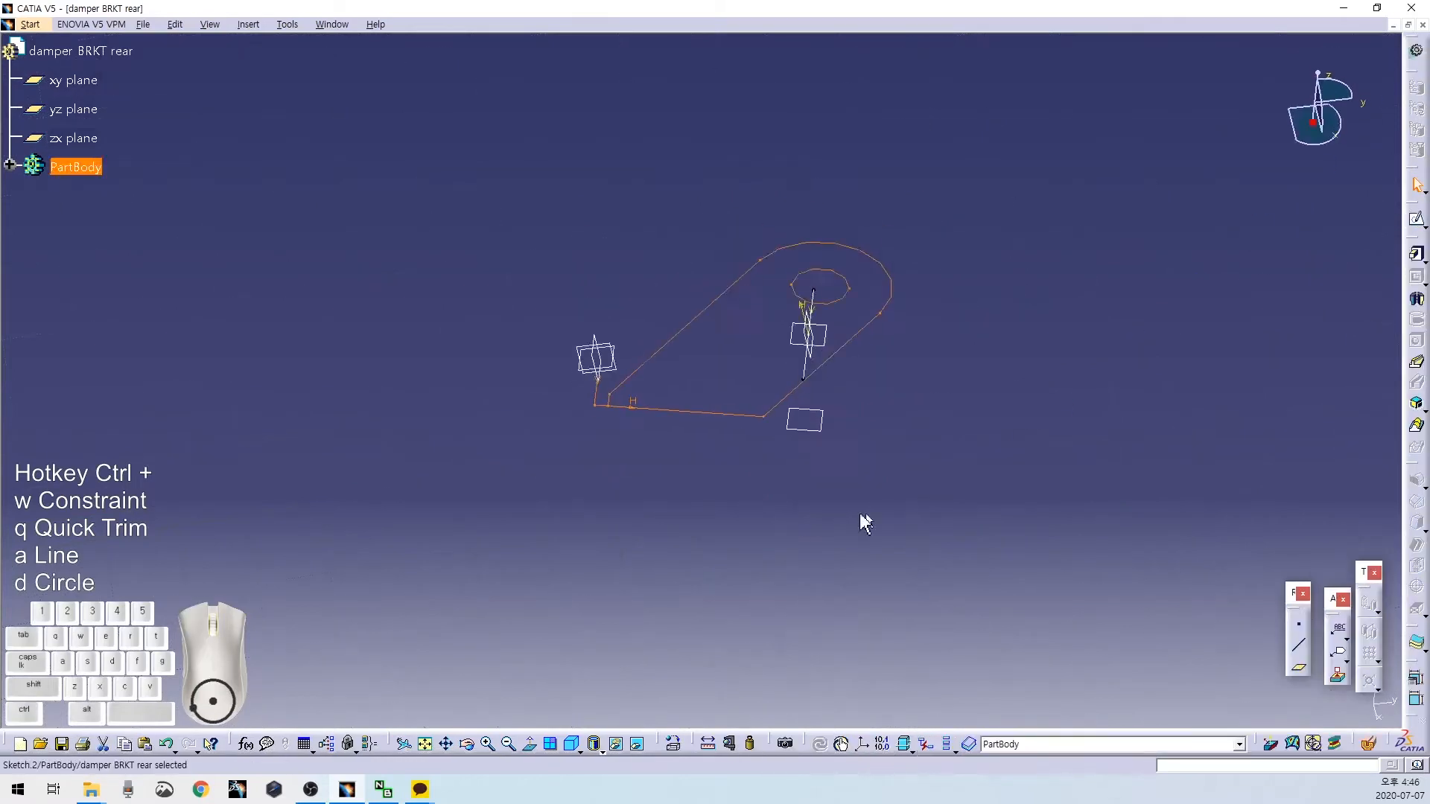
# Exit the sketch and pad the tab profile 3 mm in the reversed direction.
pyautogui.click(1419, 253)
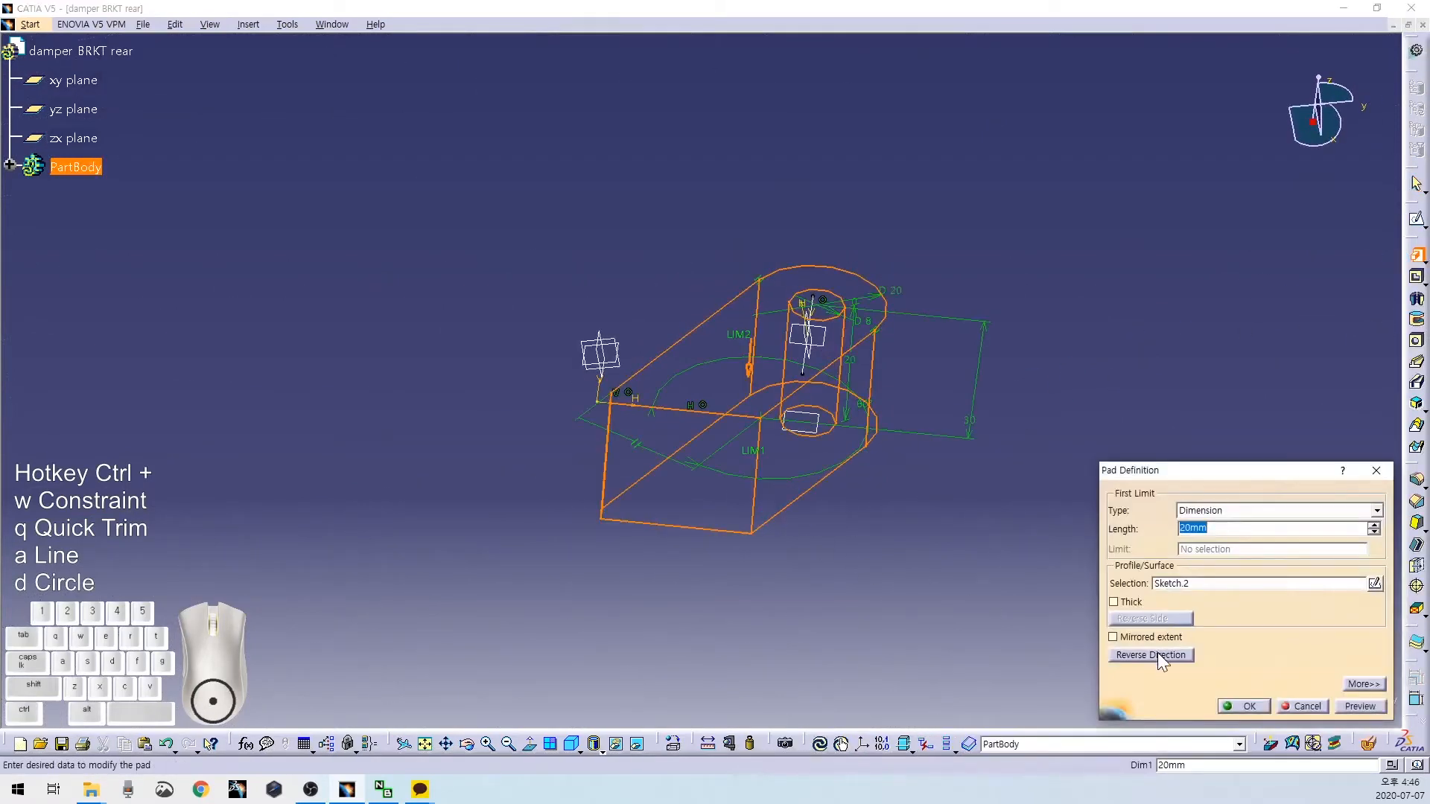
pyautogui.click(1158, 654)
pyautogui.write('3')
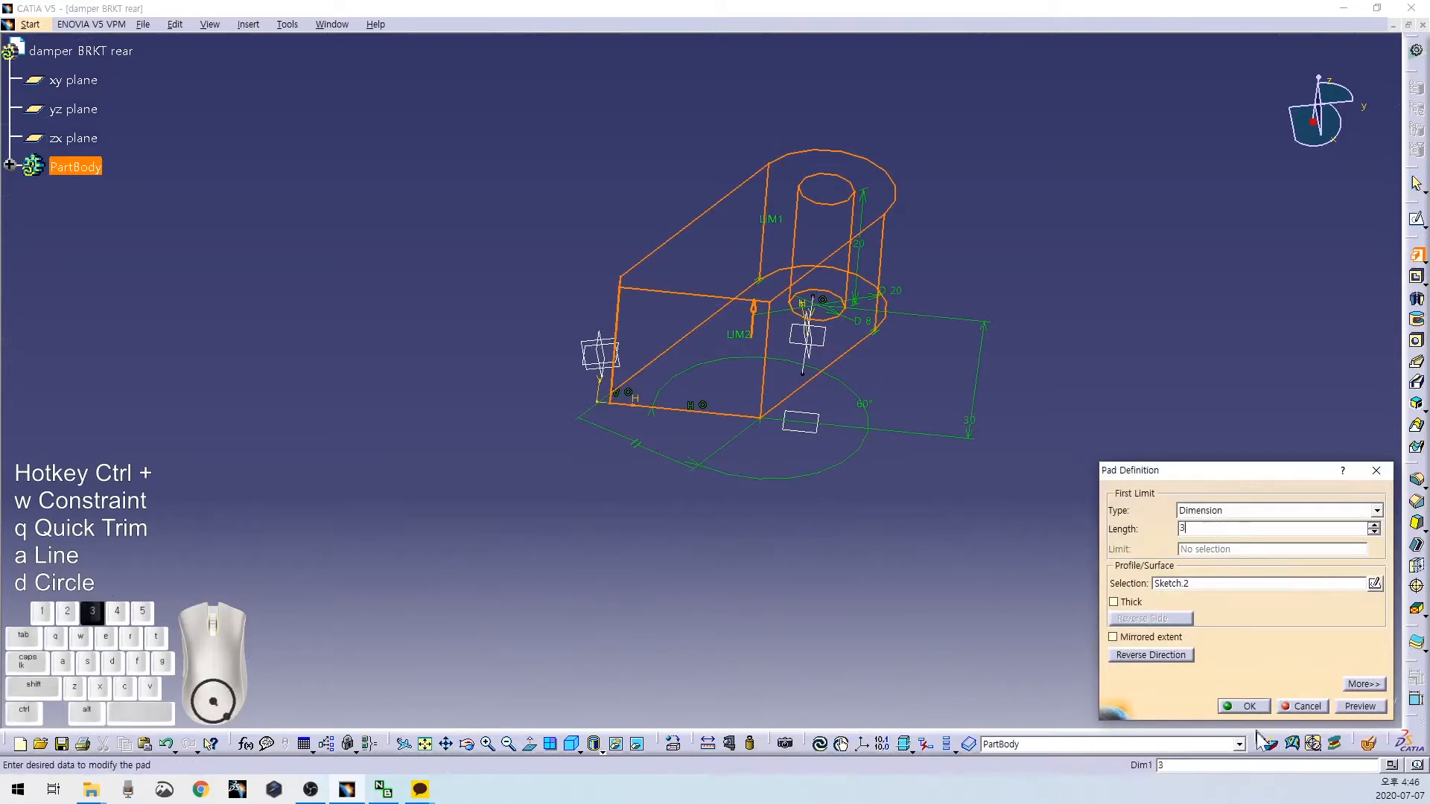
pyautogui.click(1257, 708)
# Reduce the offset from the zx plane of the reference plane that locates the tab's hole.
pyautogui.moveTo(798, 568); pyautogui.dragTo(722, 602, button='middle')
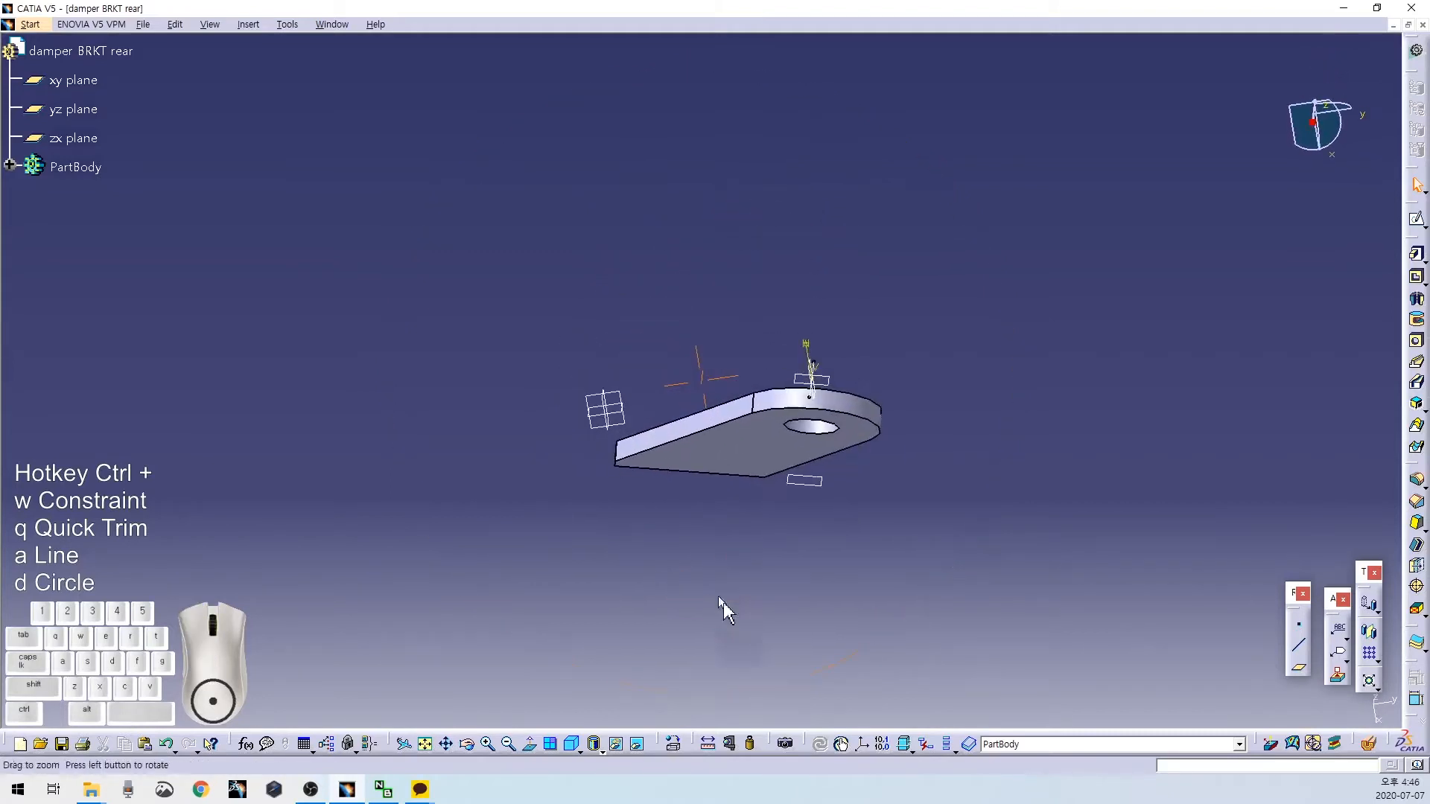
pyautogui.doubleClick(826, 400)
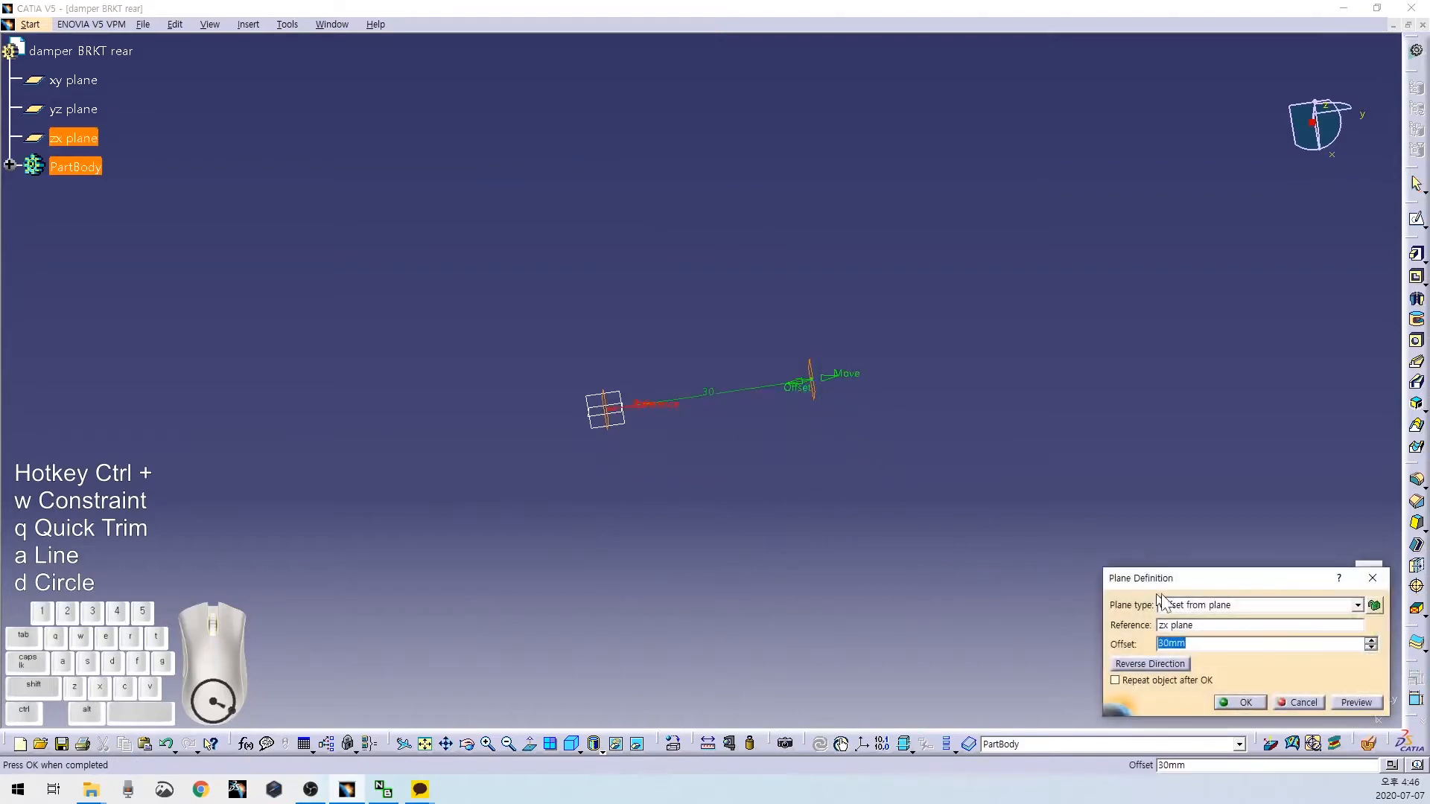
pyautogui.click(1246, 704)
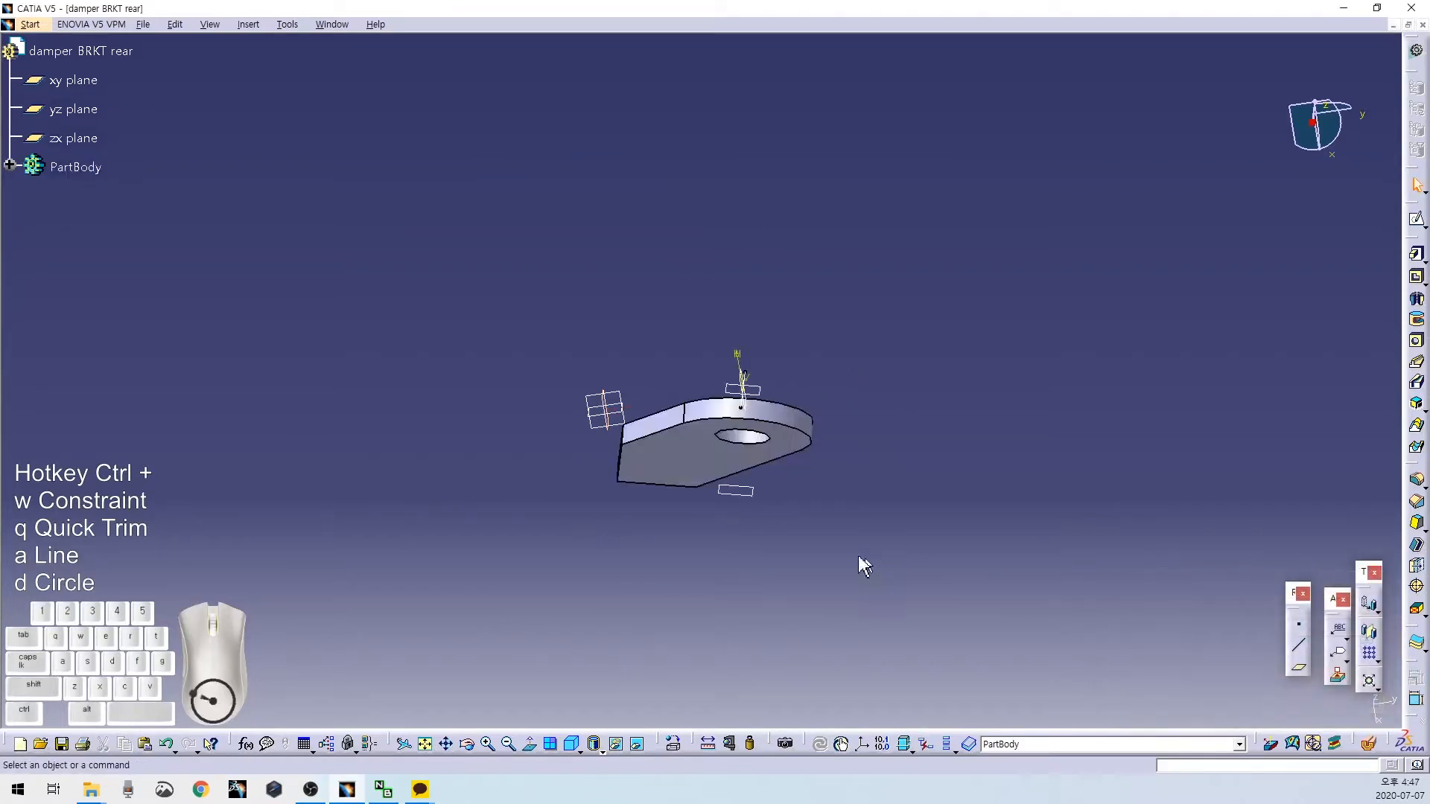
# Create a plane offset 24/2+3 mm from Plane.2 in the reversed direction, on the side opposite the first tab.
pyautogui.moveTo(642, 519); pyautogui.dragTo(743, 449, button='middle')
pyautogui.click(748, 433)
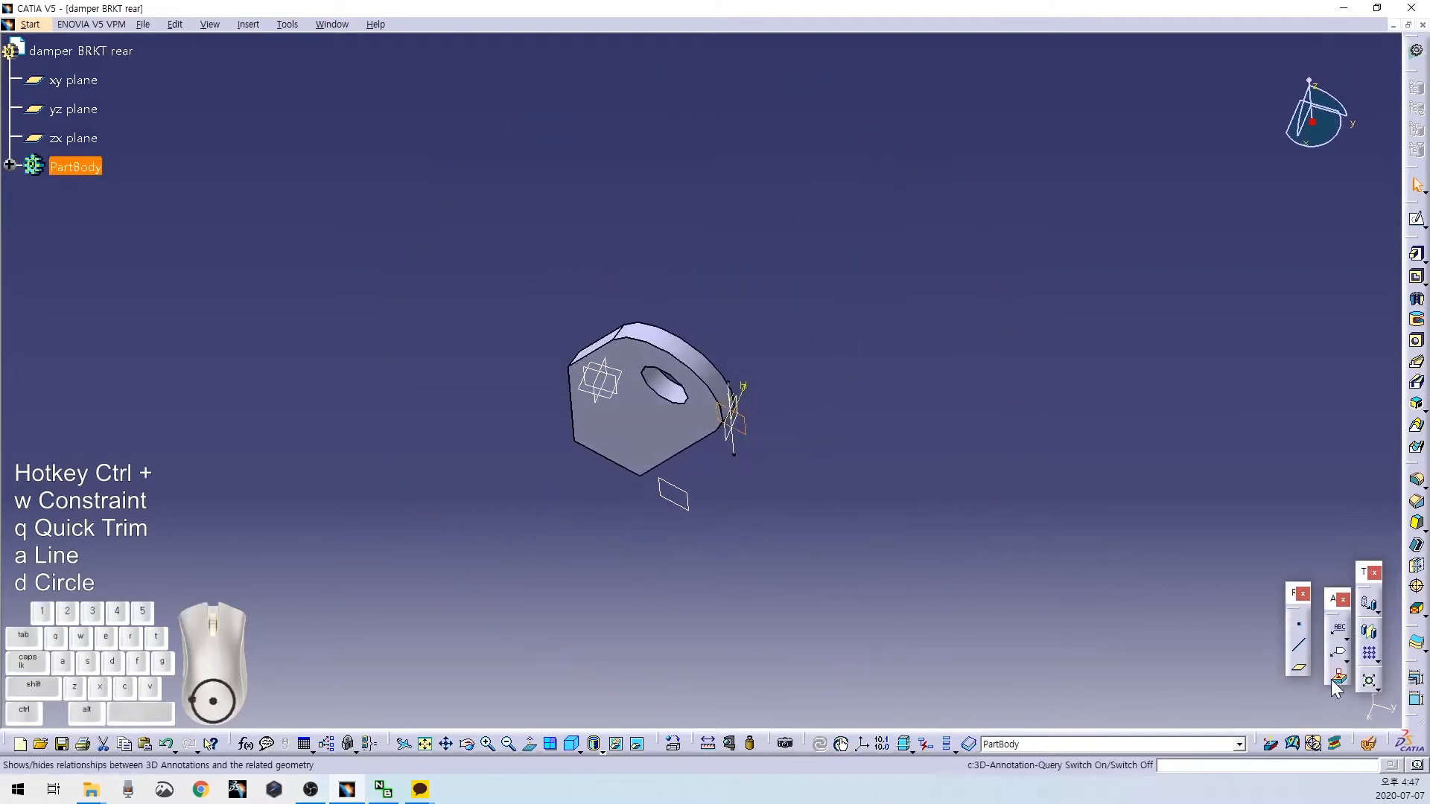
pyautogui.click(1299, 667)
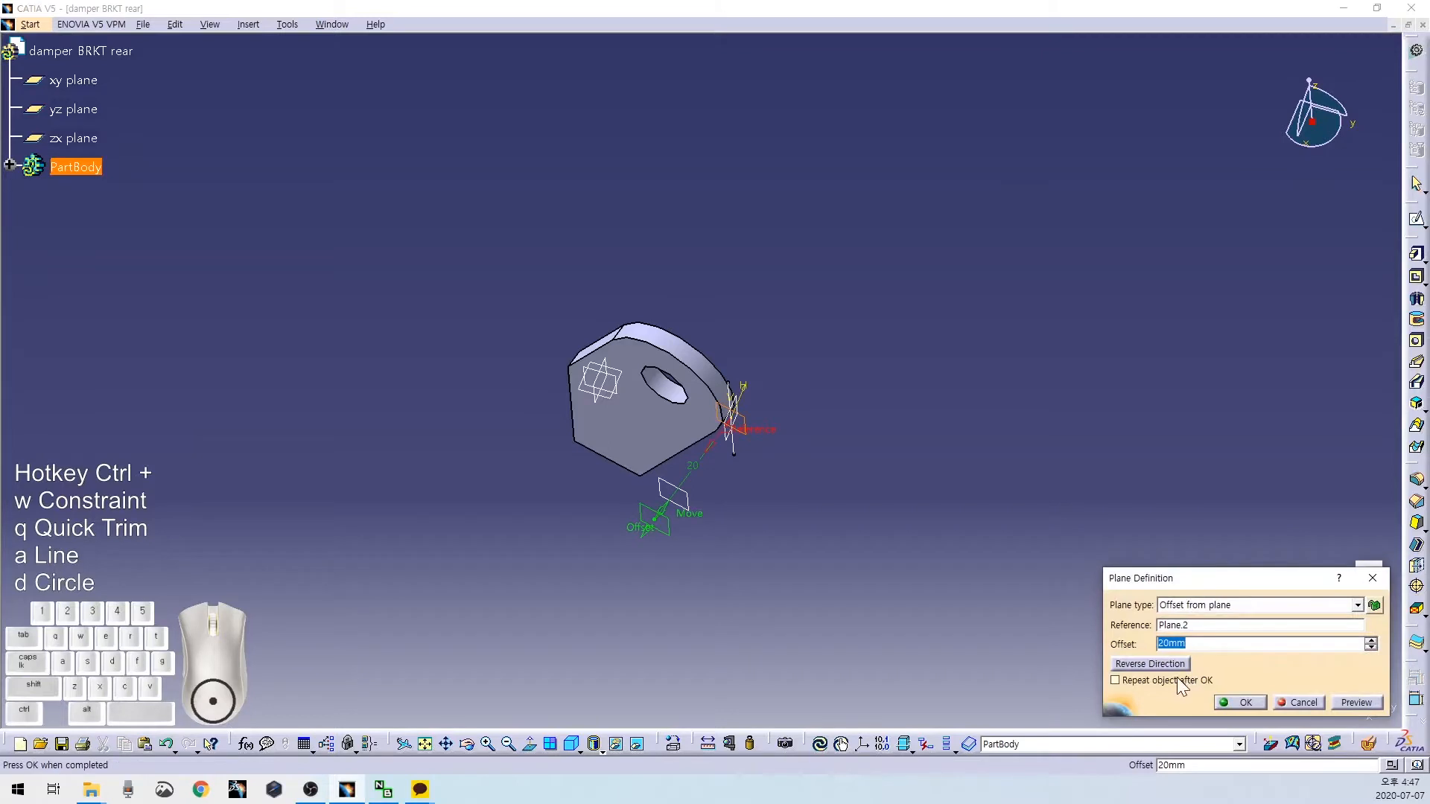
pyautogui.moveTo(1207, 645); pyautogui.dragTo(965, 636)
pyautogui.write('24/2+3')
pyautogui.press('Return')
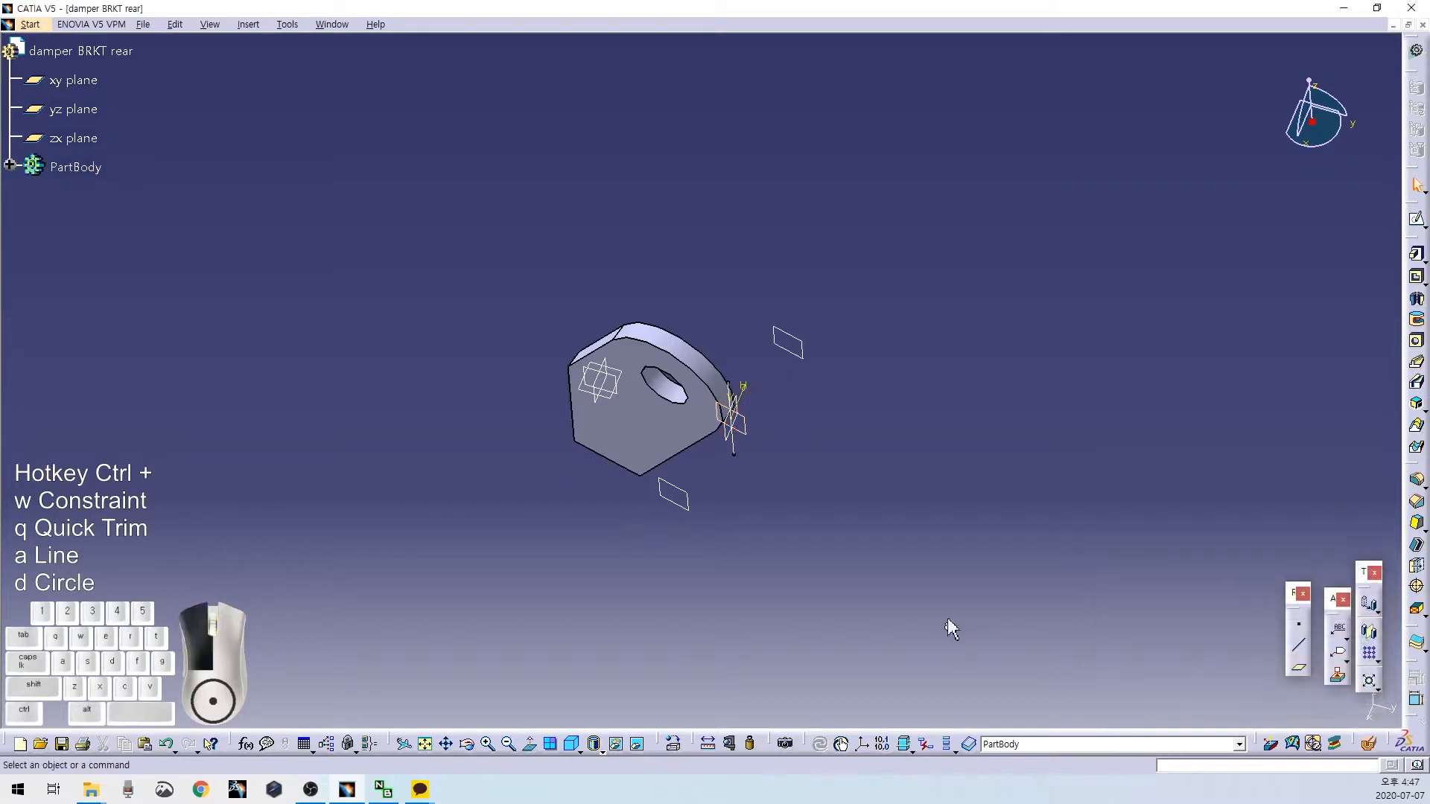
# Start a sketch on the new offset plane and draw two concentric circles above and beside the existing tab.
pyautogui.click(799, 358)
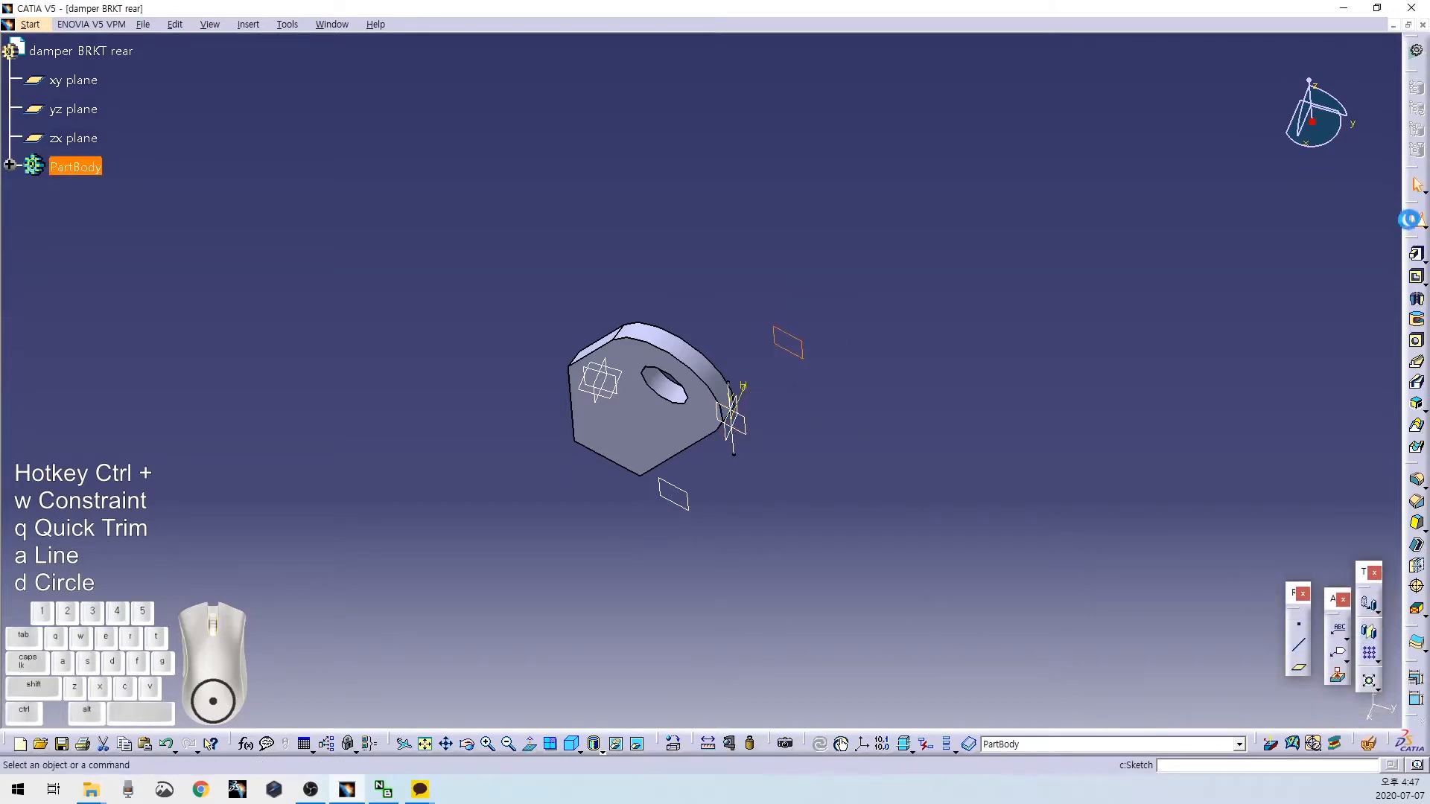
pyautogui.hotkey('ctrl', 'd')
pyautogui.click(847, 276)
pyautogui.click(904, 337)
pyautogui.hotkey('ctrl', 'd')
pyautogui.click(847, 274)
pyautogui.click(1042, 236)
# Set the inner circle's diameter to 8 mm and the outer circle's diameter to 20 mm.
pyautogui.click(965, 313)
pyautogui.hotkey('ctrl', 'w')
pyautogui.doubleClick(1064, 341)
pyautogui.write('8')
pyautogui.press('Return')
pyautogui.click(991, 399)
pyautogui.hotkey('ctrl', 'w')
pyautogui.doubleClick(1084, 384)
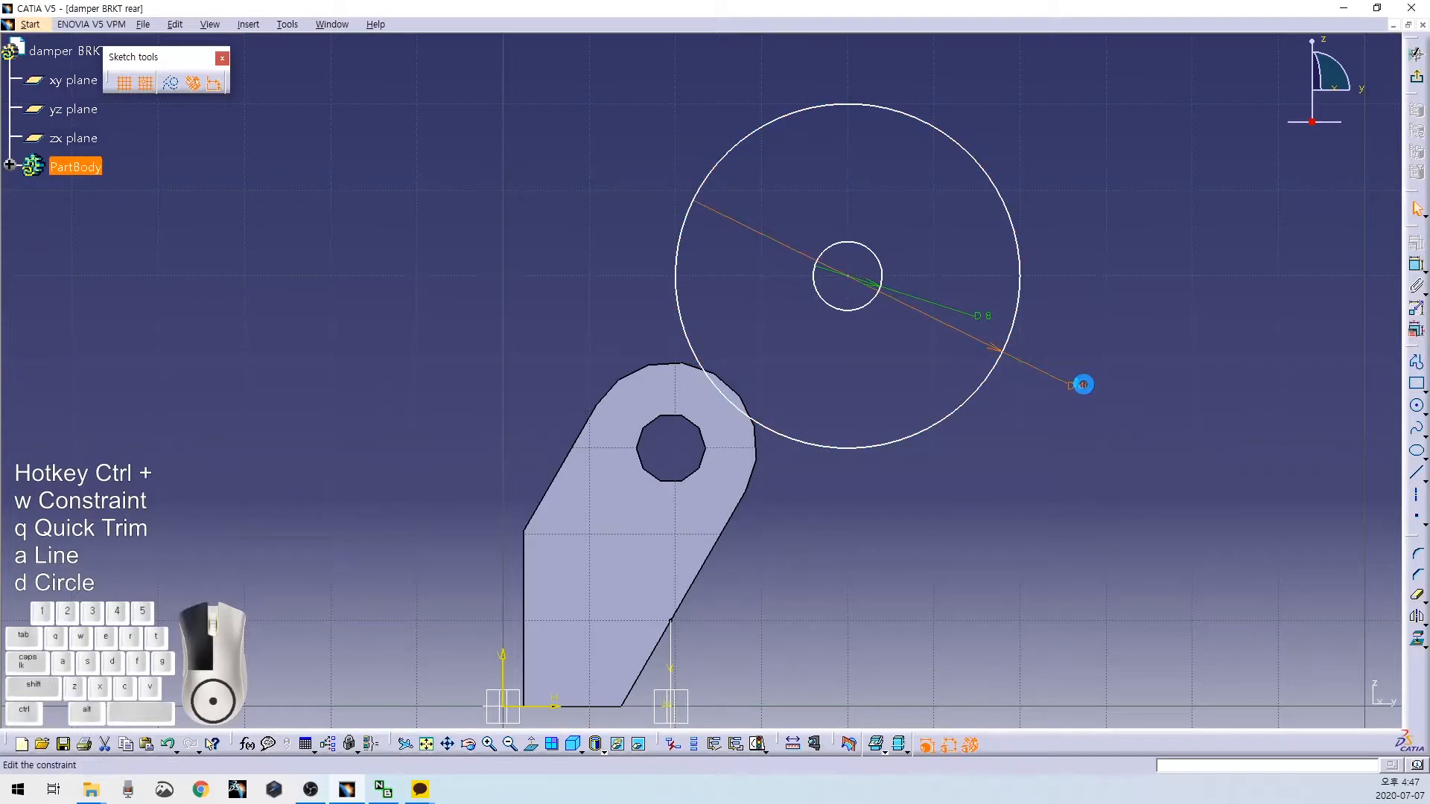
pyautogui.write('20mm')
pyautogui.press('Return')
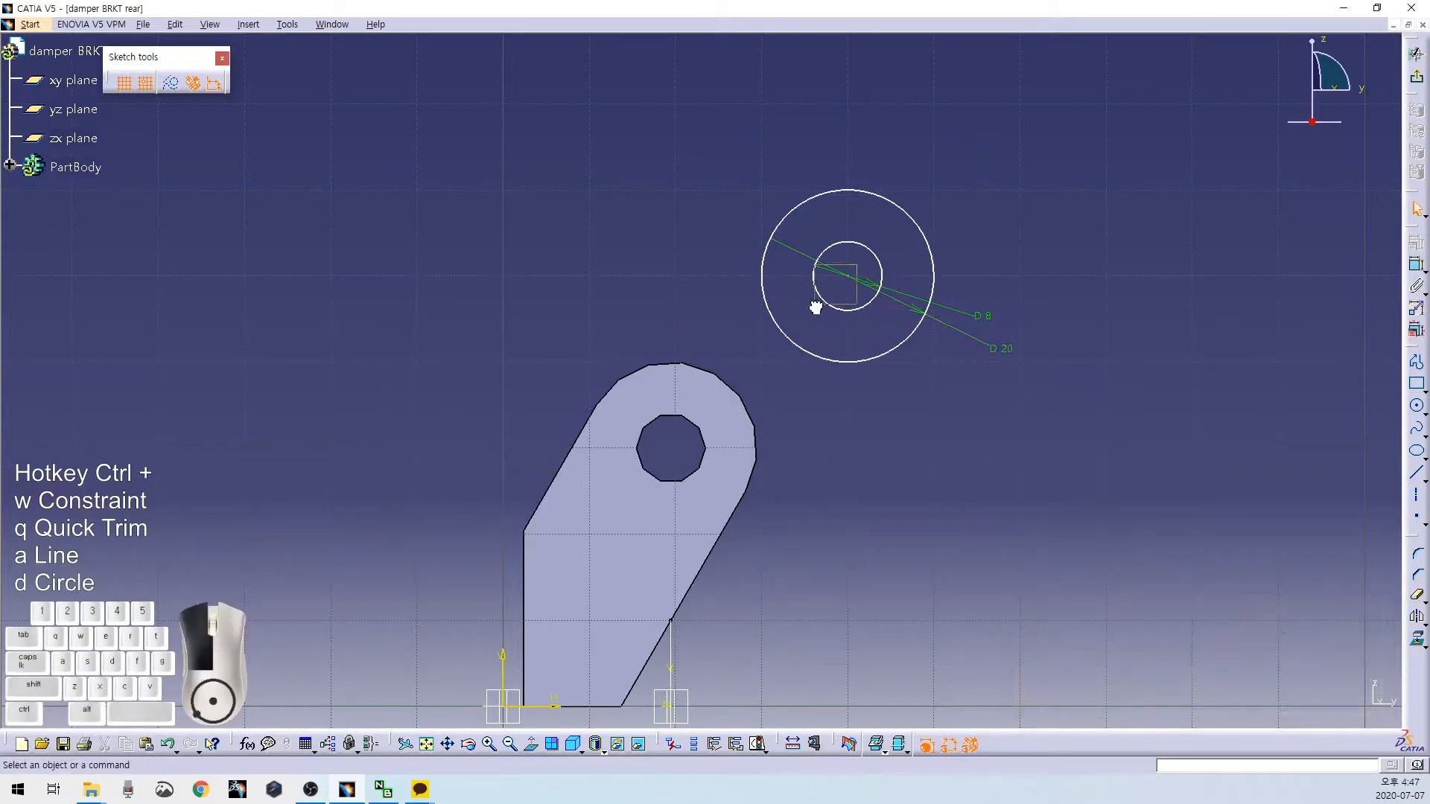
# Try a coincidence constraint between the 8 mm circle and the existing tab's hole, and delete it.
pyautogui.click(863, 303)
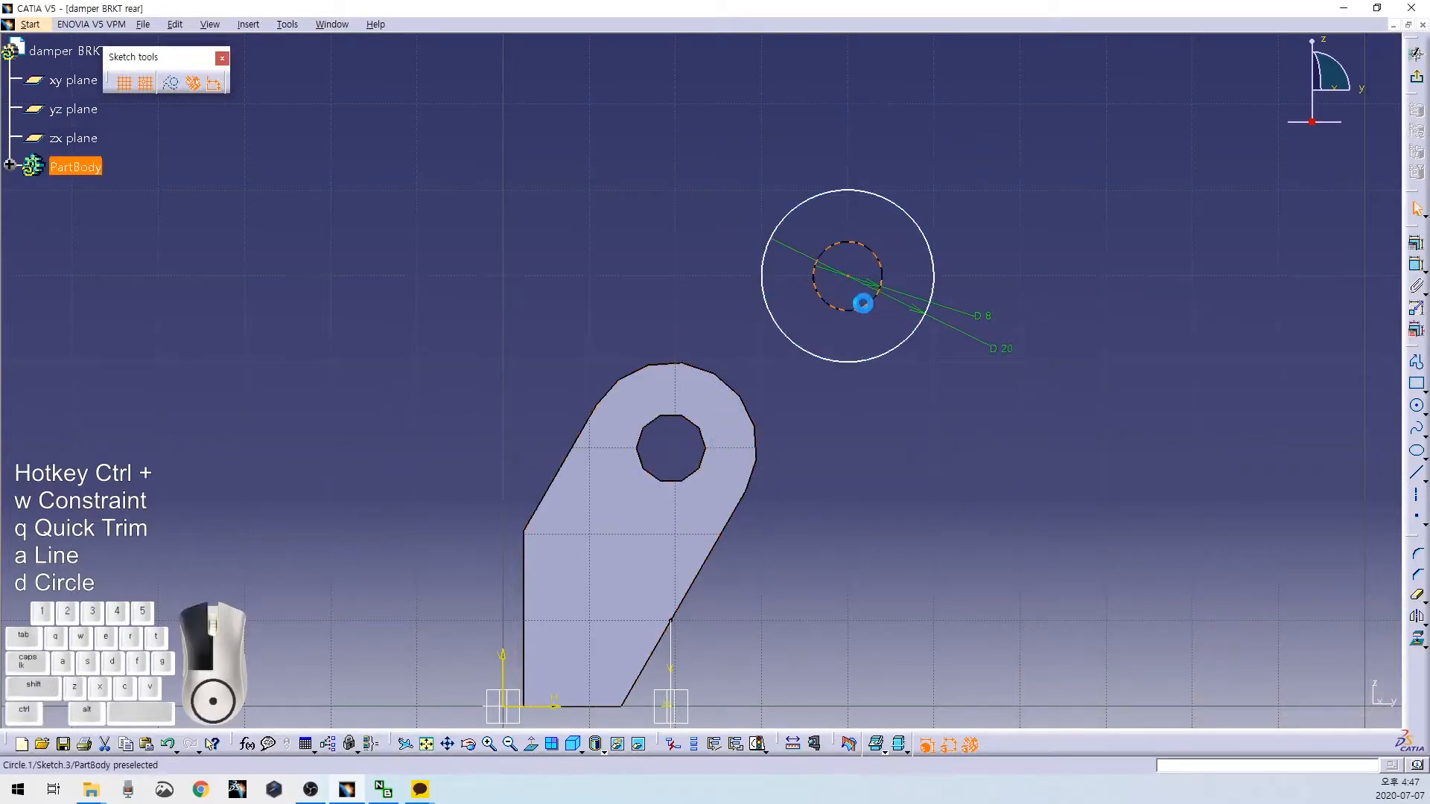
pyautogui.keyDown('ctrl'); pyautogui.click(709, 465); pyautogui.keyUp('ctrl')
pyautogui.rightClick(806, 395)
pyautogui.click(855, 537)
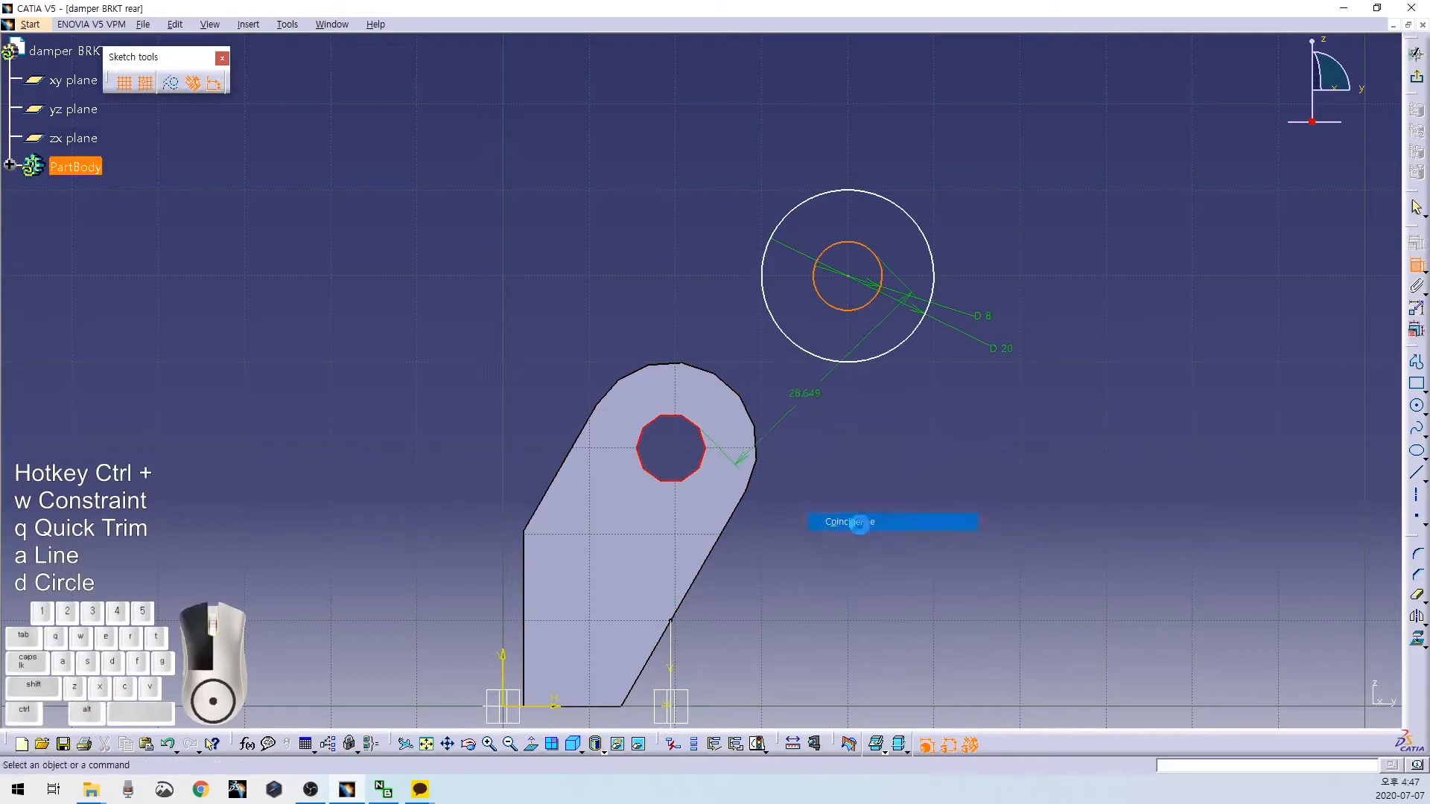
pyautogui.click(854, 273)
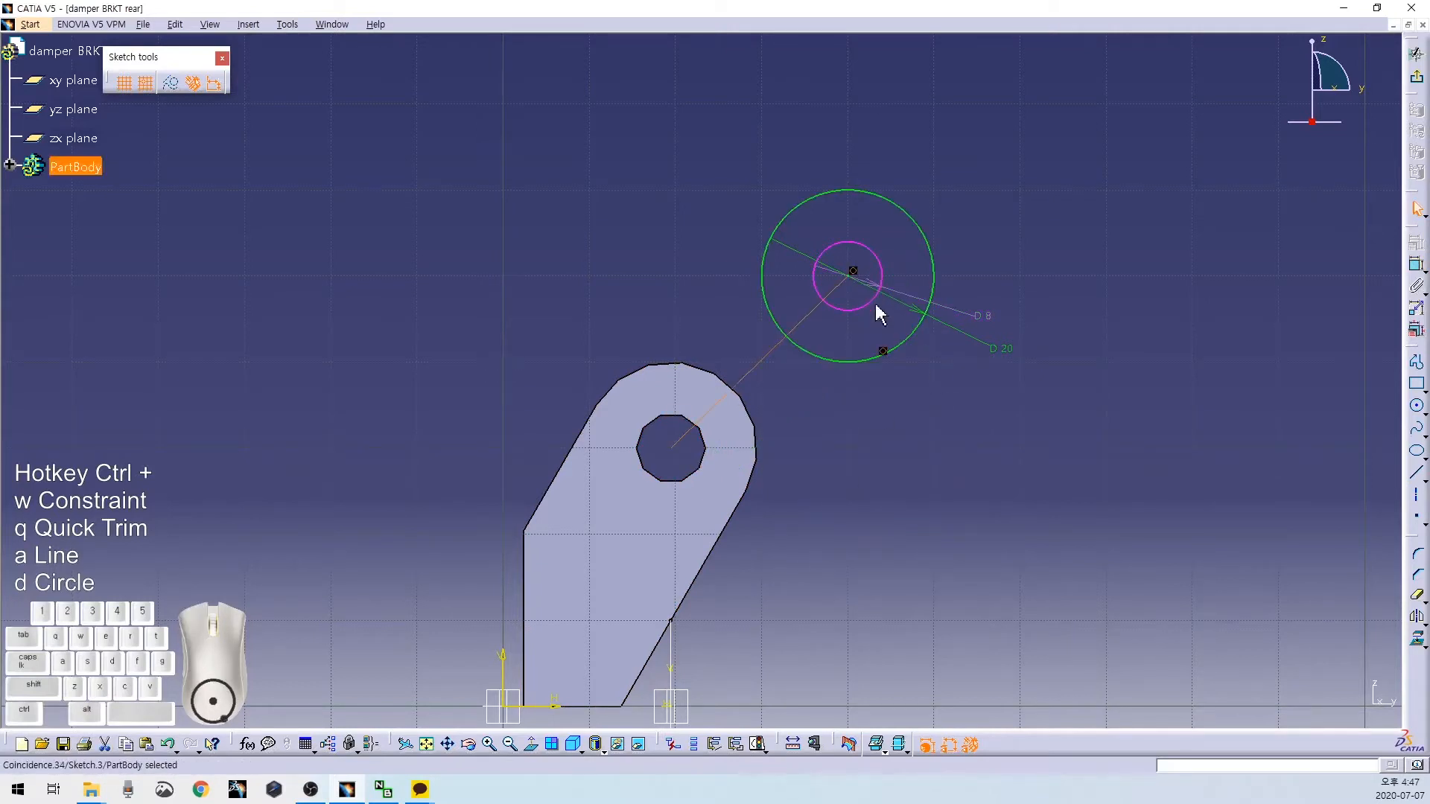
pyautogui.press('Delete')
# Move the circles closer to the tab and make the 8 mm circle concentric with the existing tab's hole.
pyautogui.moveTo(879, 314); pyautogui.dragTo(837, 365)
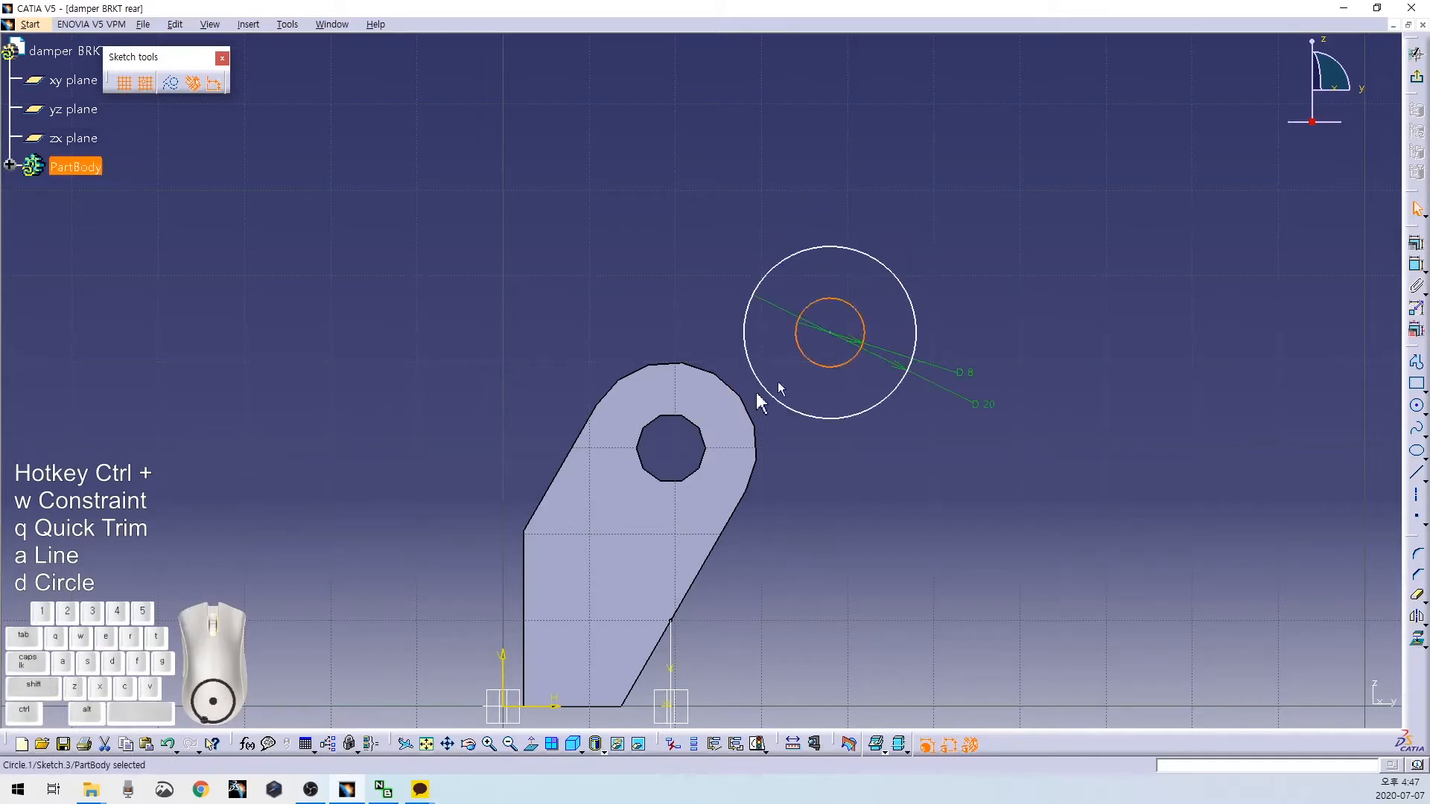
pyautogui.keyDown('ctrl'); pyautogui.click(704, 425); pyautogui.keyUp('ctrl')
pyautogui.hotkey('ctrl', 'w')
pyautogui.rightClick(696, 288)
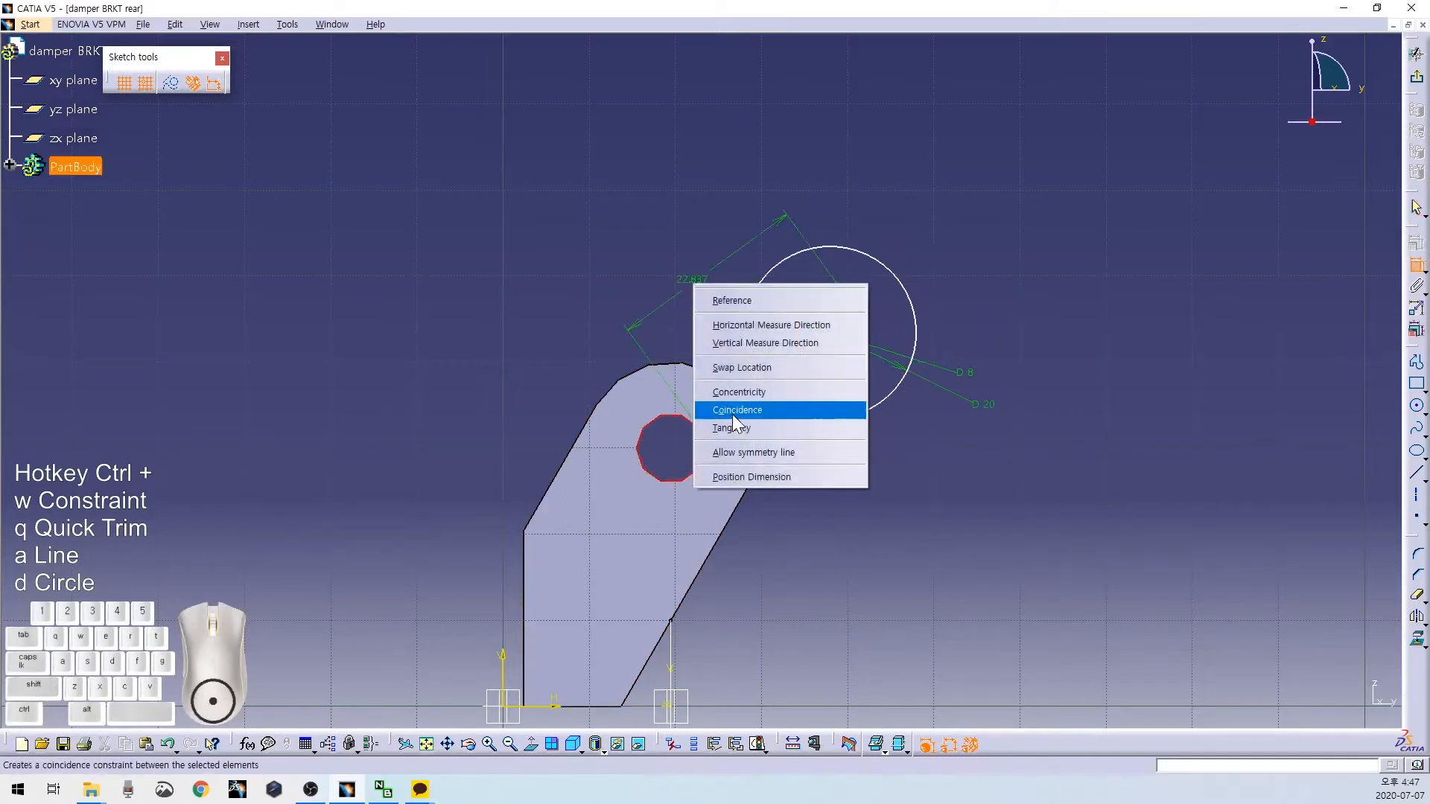
pyautogui.click(745, 393)
# Draw two slanted lines on either side of the circles and a long, nearly horizontal line below the tab.
pyautogui.moveTo(809, 380); pyautogui.dragTo(841, 328, button='middle')
pyautogui.hotkey('ctrl', 'a')
pyautogui.click(740, 211)
pyautogui.click(1015, 612)
pyautogui.hotkey('ctrl', 'a')
pyautogui.click(507, 294)
pyautogui.click(824, 676)
pyautogui.hotkey('ctrl', 'a')
pyautogui.click(507, 612)
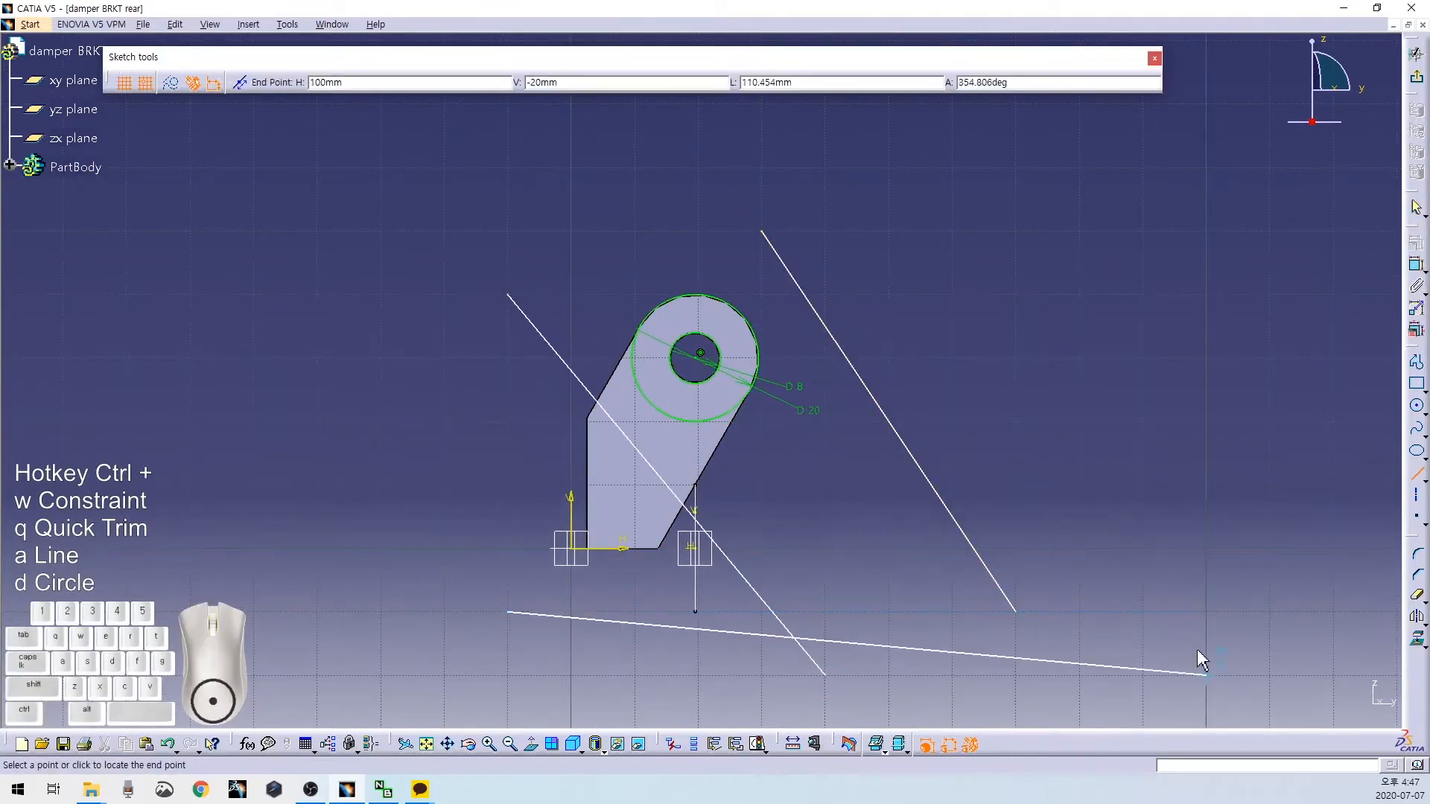
pyautogui.click(1205, 613)
# Make the lower line coincident with the sketch's horizontal axis.
pyautogui.keyDown('ctrl'); pyautogui.click(623, 550); pyautogui.keyUp('ctrl')
pyautogui.hotkey('ctrl', 'w')
pyautogui.rightClick(817, 540)
pyautogui.click(852, 625)
# Make both slanted lines tangent to opposite sides of the new sketch's 20 mm circle.
pyautogui.click(671, 488)
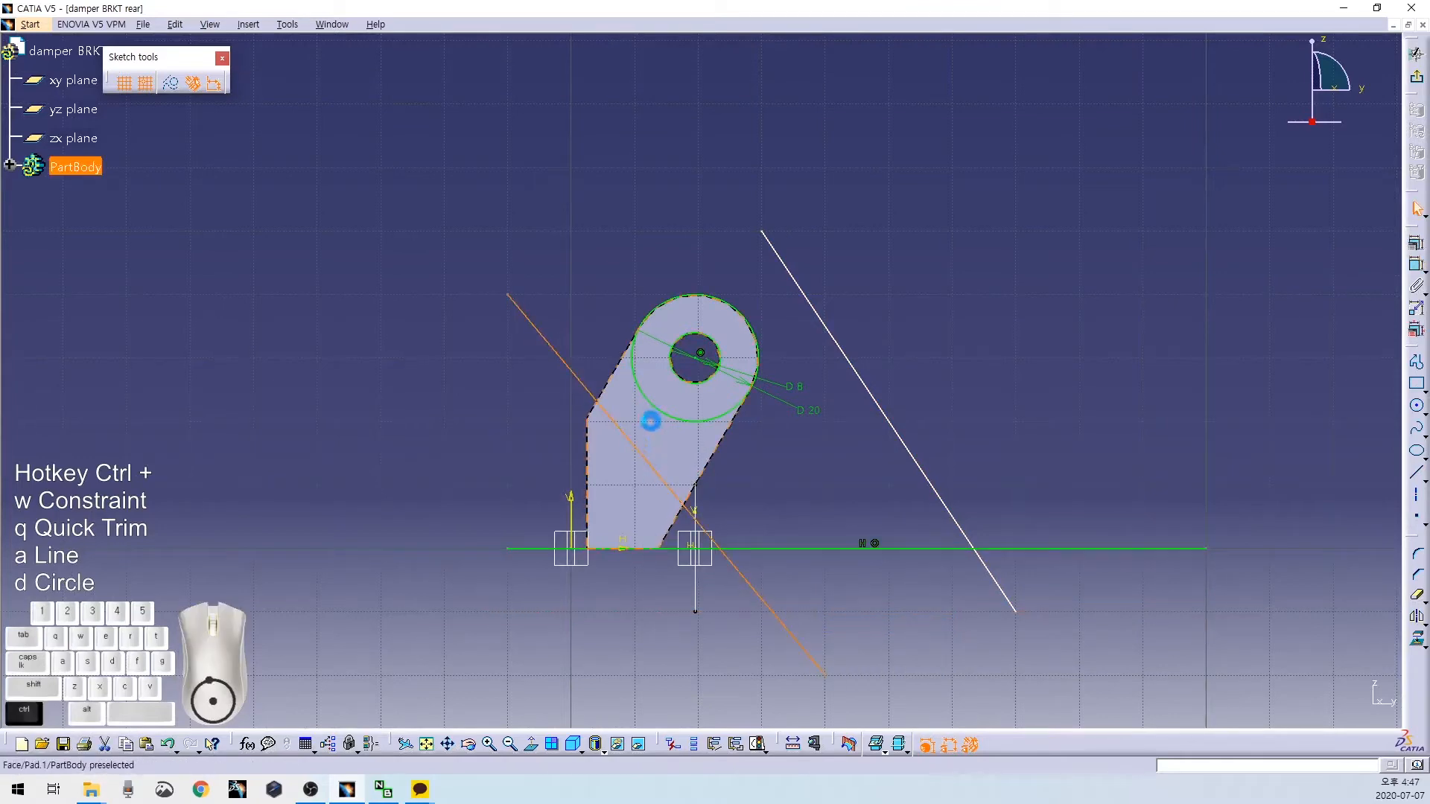
pyautogui.keyDown('ctrl'); pyautogui.click(632, 351); pyautogui.keyUp('ctrl')
pyautogui.hotkey('ctrl', 'w')
pyautogui.rightClick(601, 317)
pyautogui.click(641, 382)
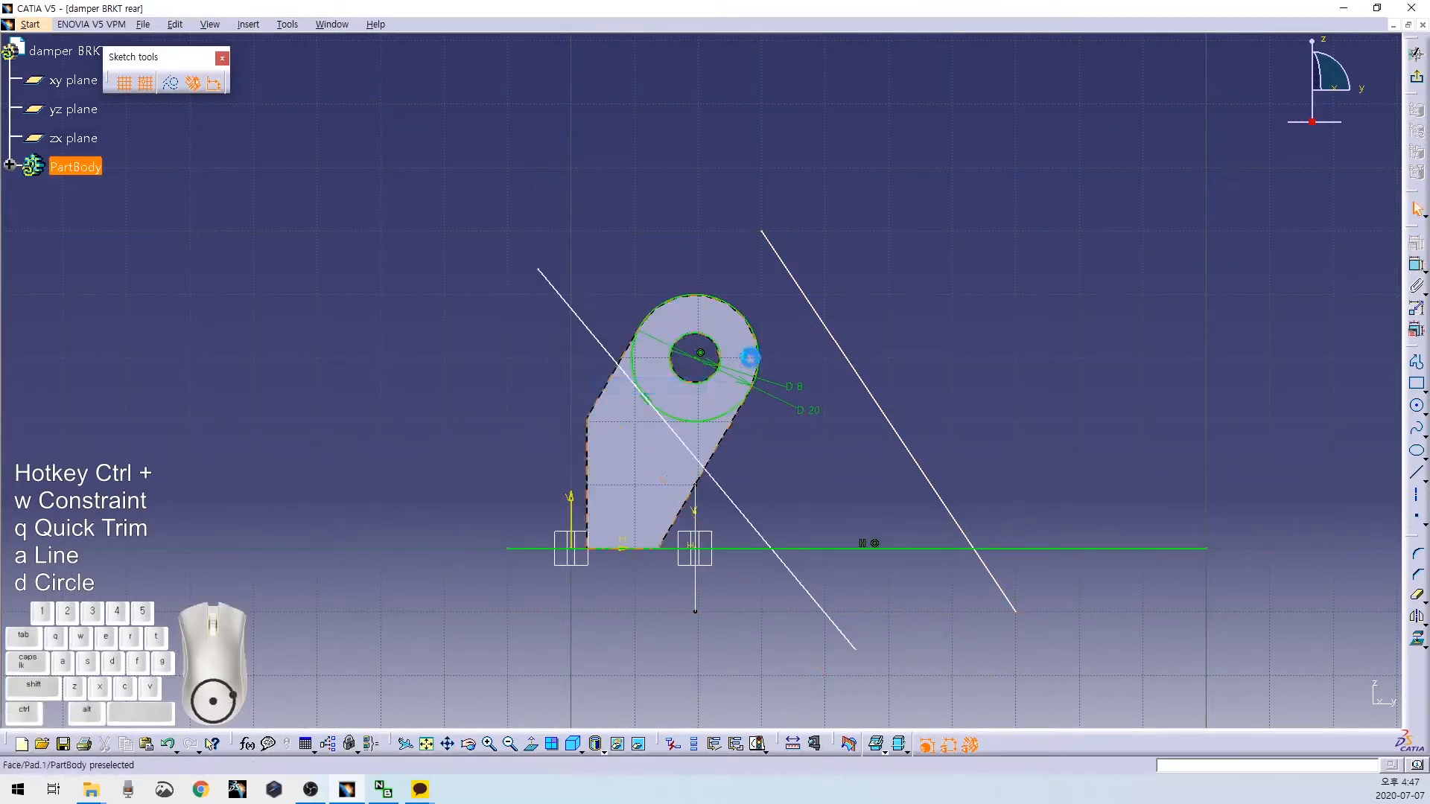
pyautogui.keyDown('ctrl'); pyautogui.click(838, 342); pyautogui.keyUp('ctrl')
pyautogui.hotkey('ctrl', 'w')
pyautogui.rightClick(859, 327)
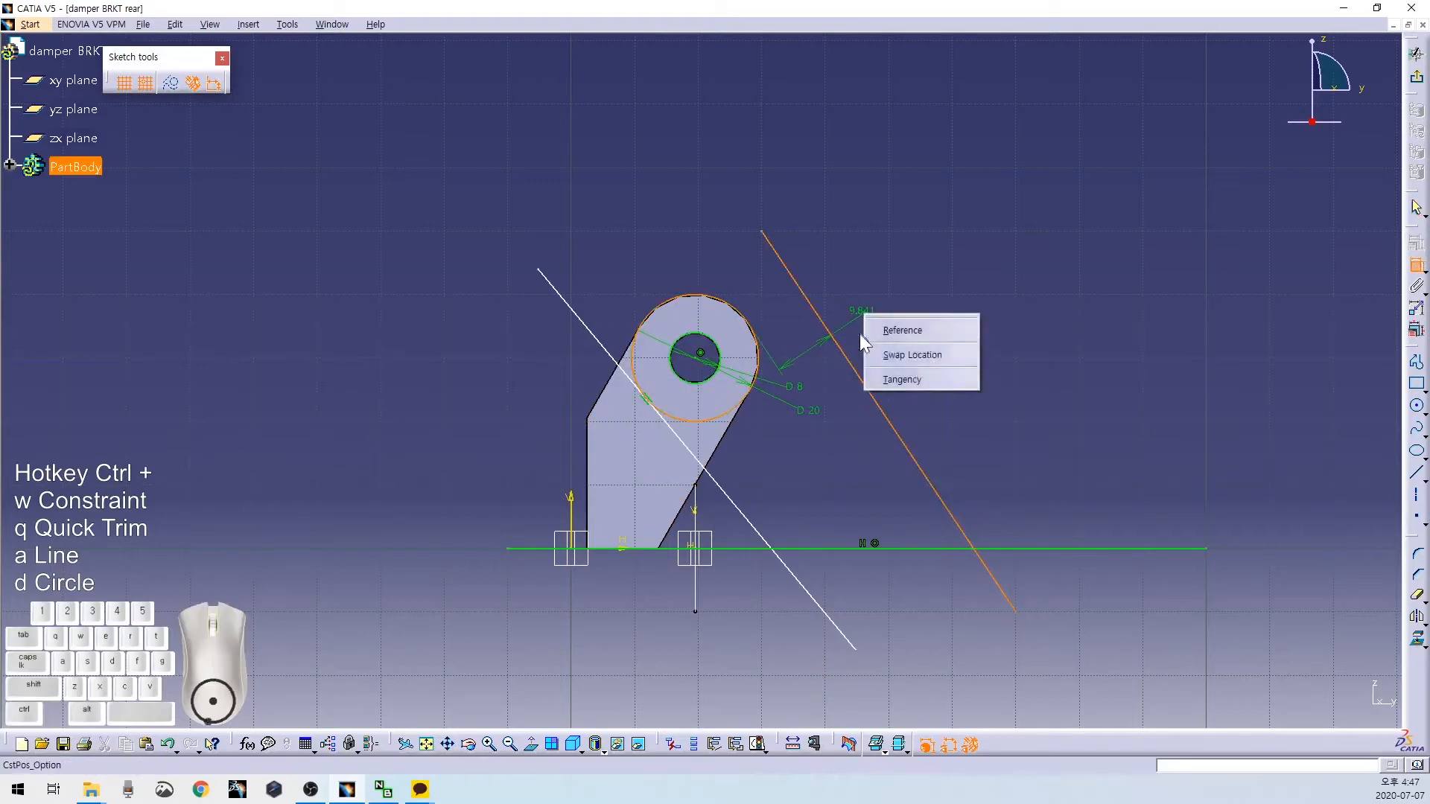
pyautogui.click(907, 380)
# Quick Trim the overhanging ends of the slanted and horizontal lines and the 20 mm circle's lower arc to close the profile.
pyautogui.hotkey('ctrl', 'q')
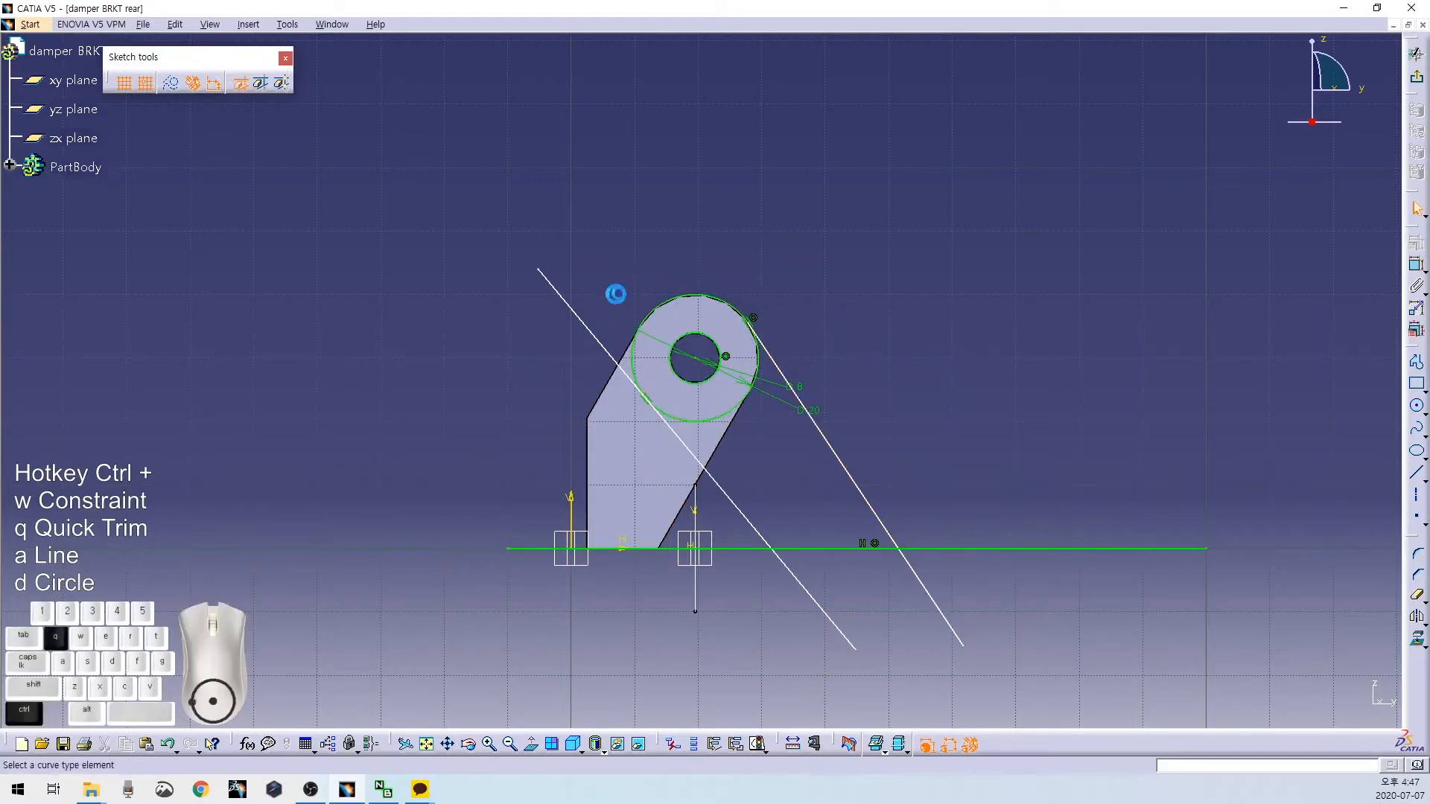
pyautogui.click(589, 328)
pyautogui.click(936, 549)
pyautogui.click(916, 574)
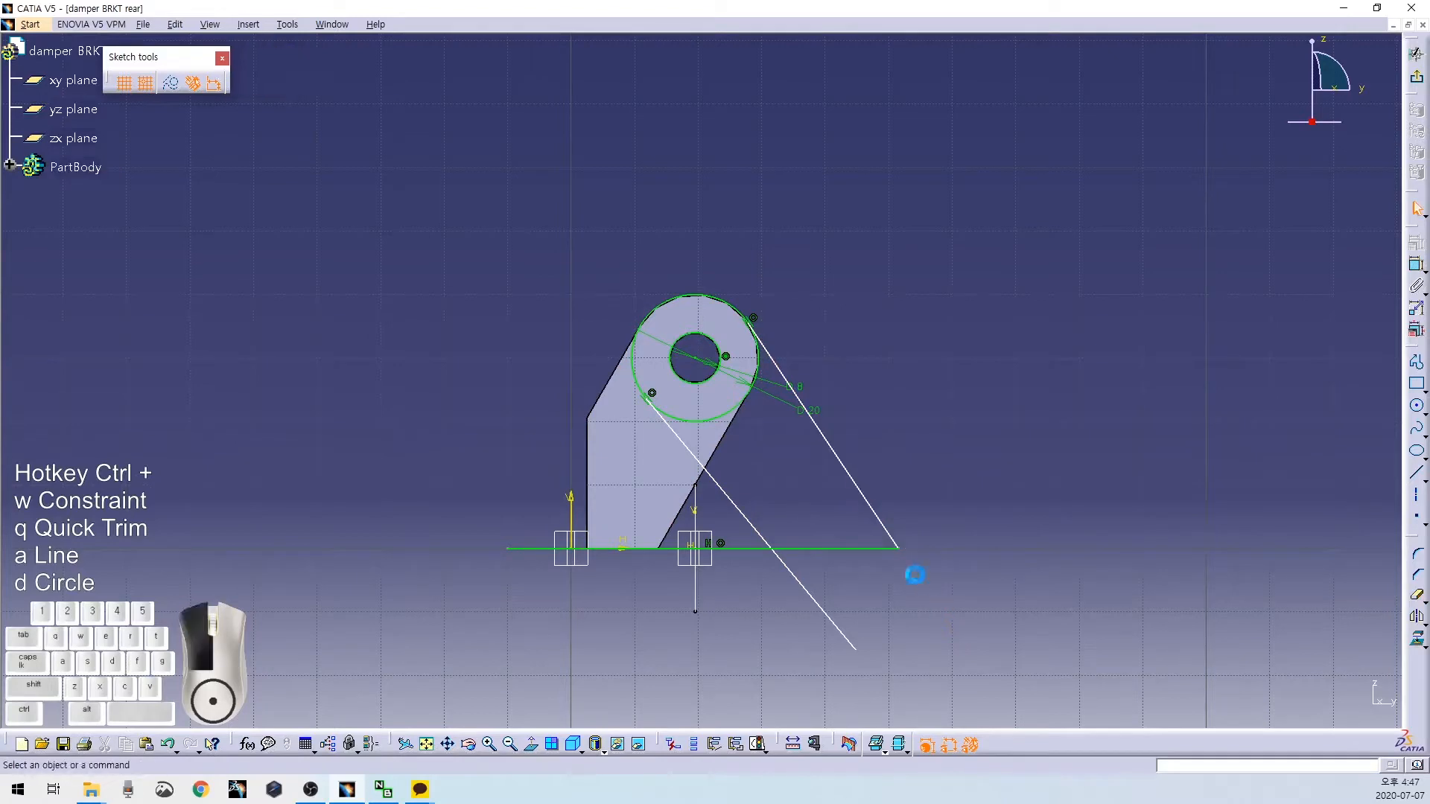
pyautogui.click(775, 566)
pyautogui.hotkey('ctrl', 'q')
pyautogui.click(750, 548)
pyautogui.click(704, 430)
# Constrain the inner slanted line at 60° to the horizontal and make the two slanted lines parallel.
pyautogui.hotkey('ctrl', 'w')
pyautogui.click(632, 549)
pyautogui.doubleClick(720, 526)
pyautogui.write('60')
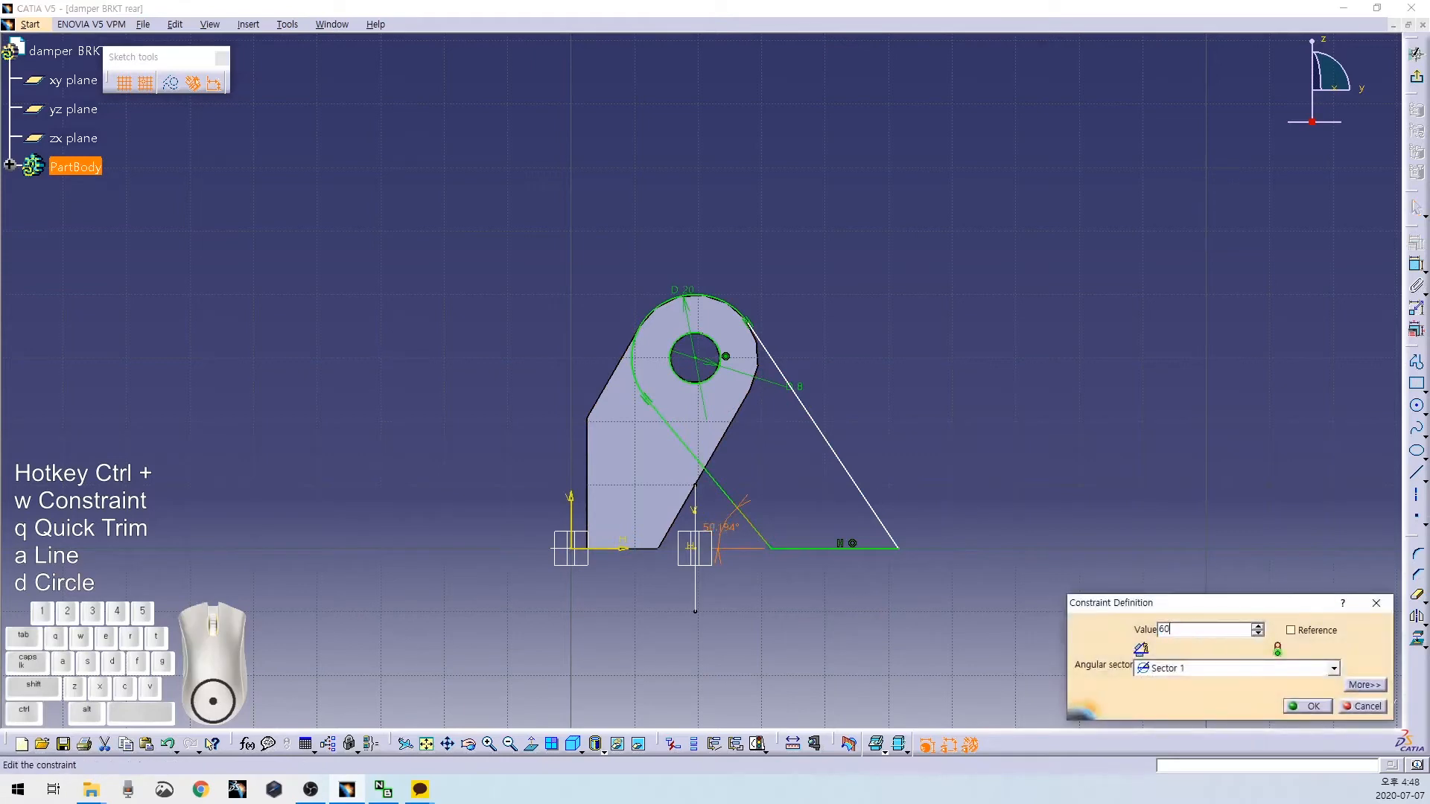
pyautogui.press('Return')
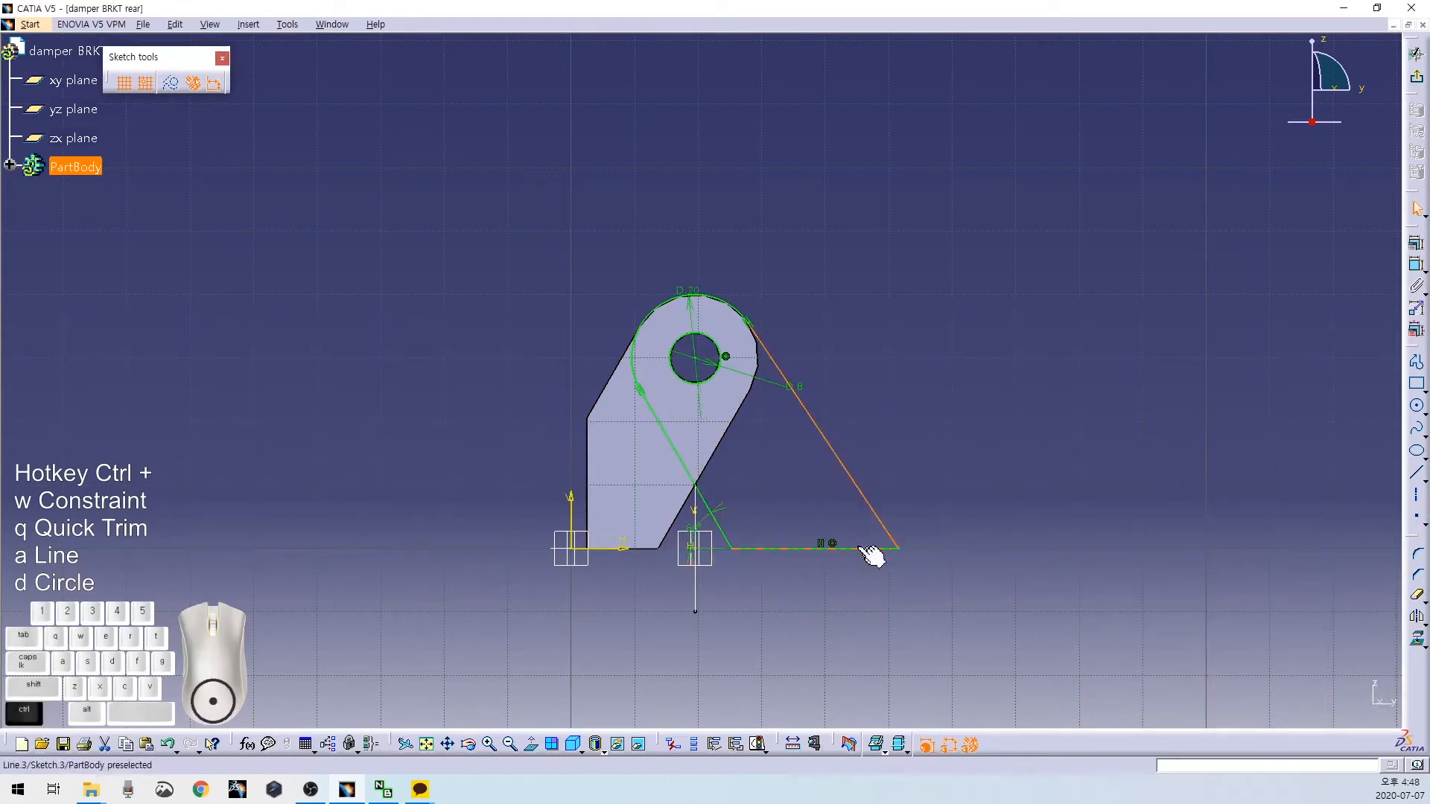
pyautogui.click(843, 514)
pyautogui.rightClick(776, 491)
pyautogui.click(820, 552)
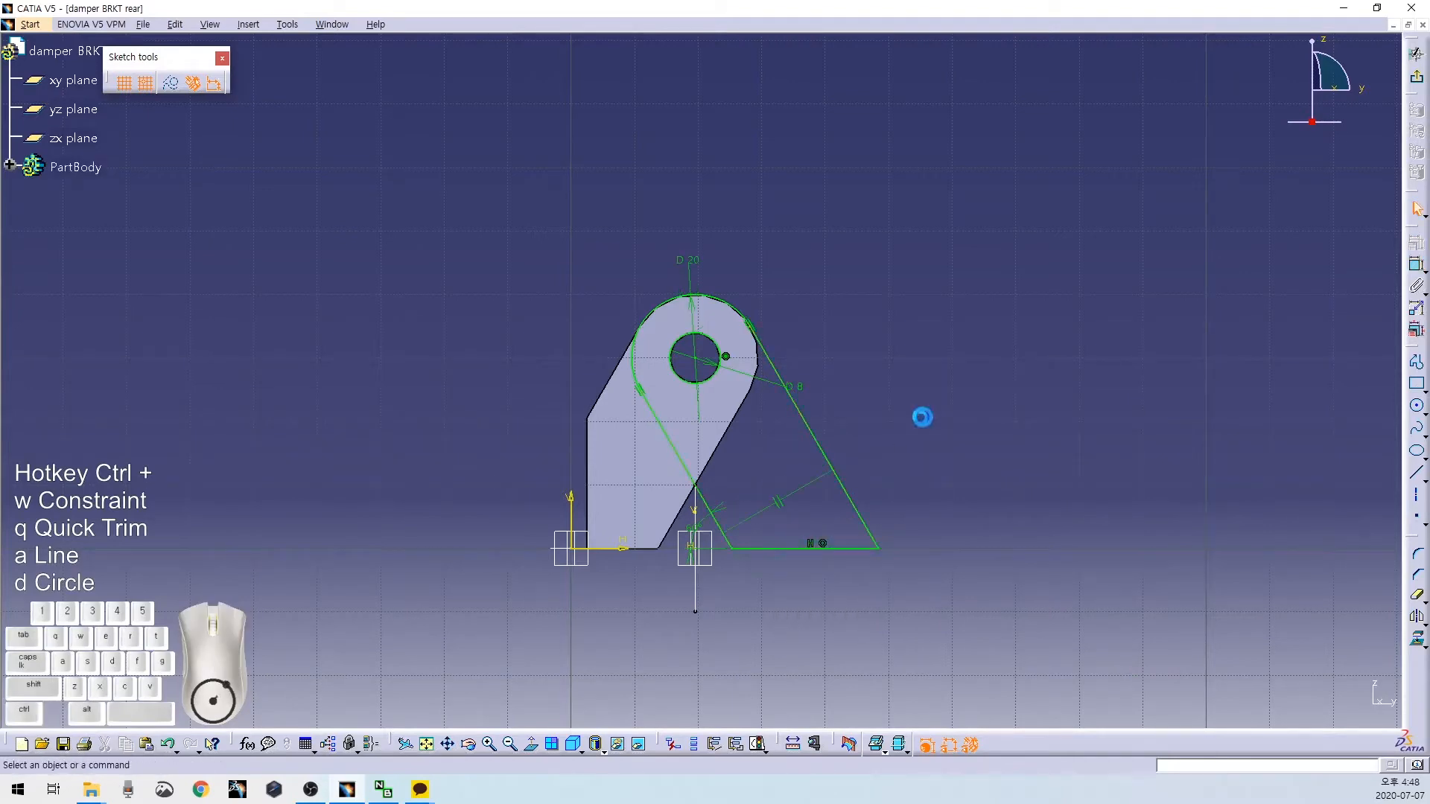
# Exit the sketch and pad the second tab profile 3 mm.
pyautogui.click(1415, 56)
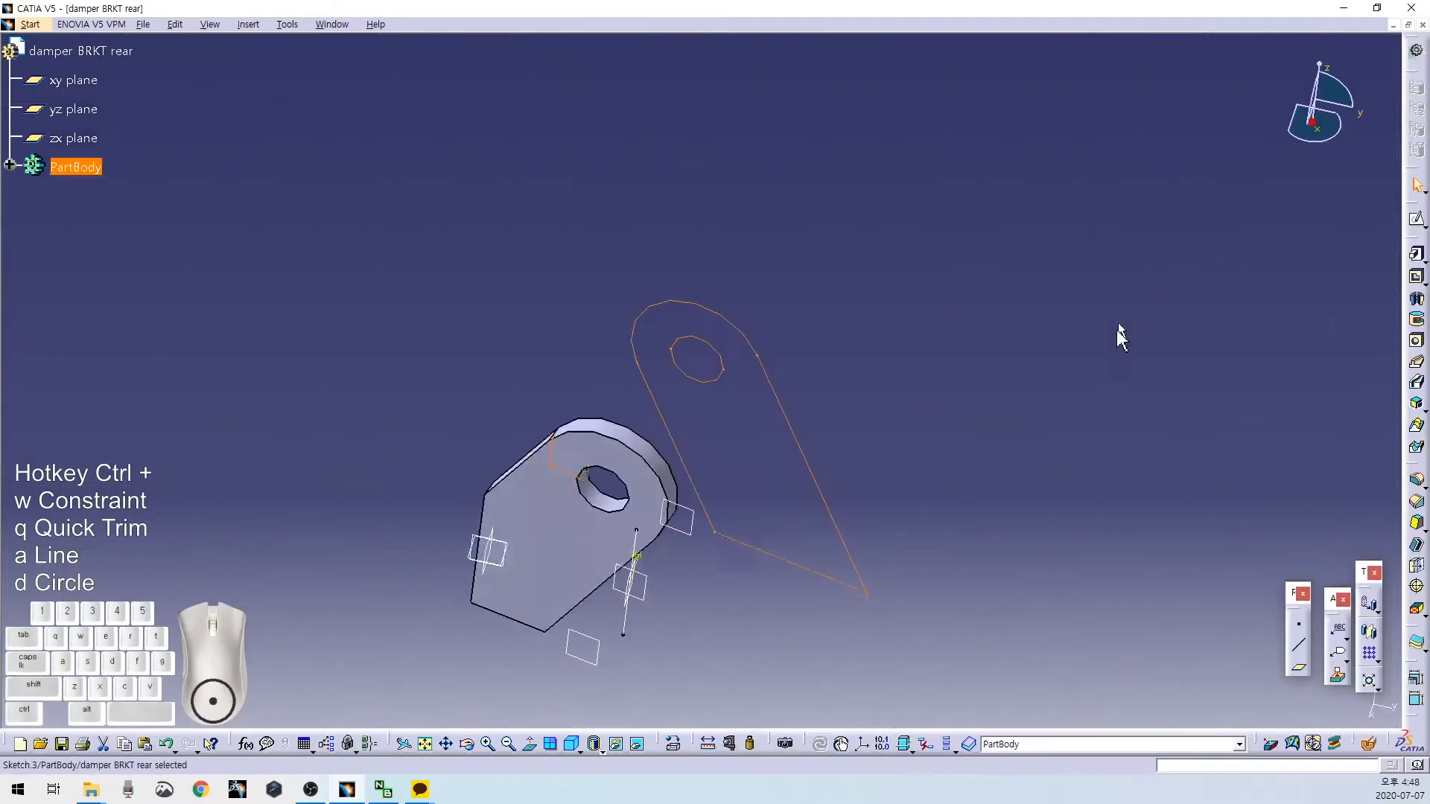
pyautogui.click(1416, 255)
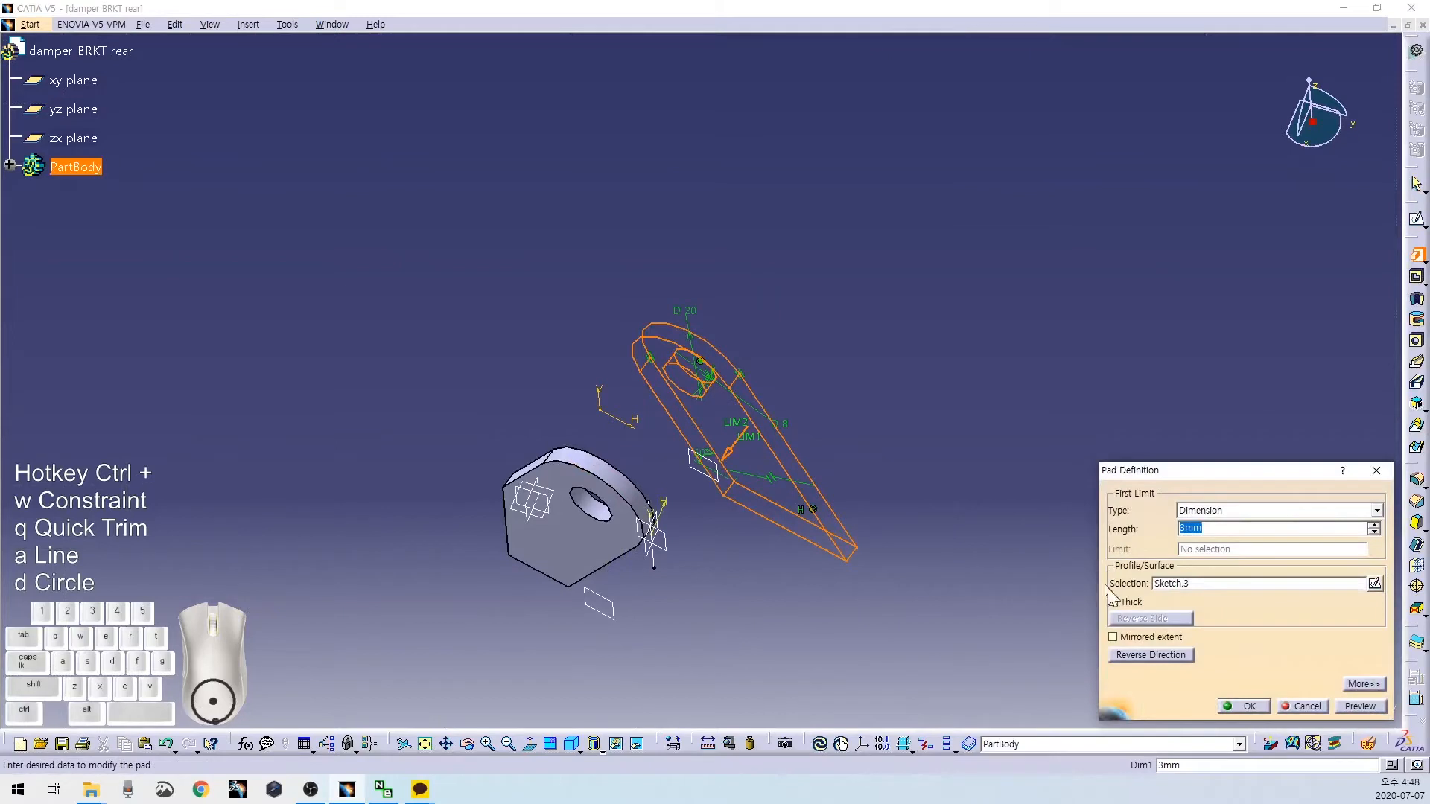
pyautogui.click(1242, 708)
pyautogui.click(864, 387)
pyautogui.moveTo(817, 333); pyautogui.dragTo(693, 475, button='middle')
# Save the part as damper BRKT rear.CATPart.
pyautogui.hotkey('ctrl', 's')
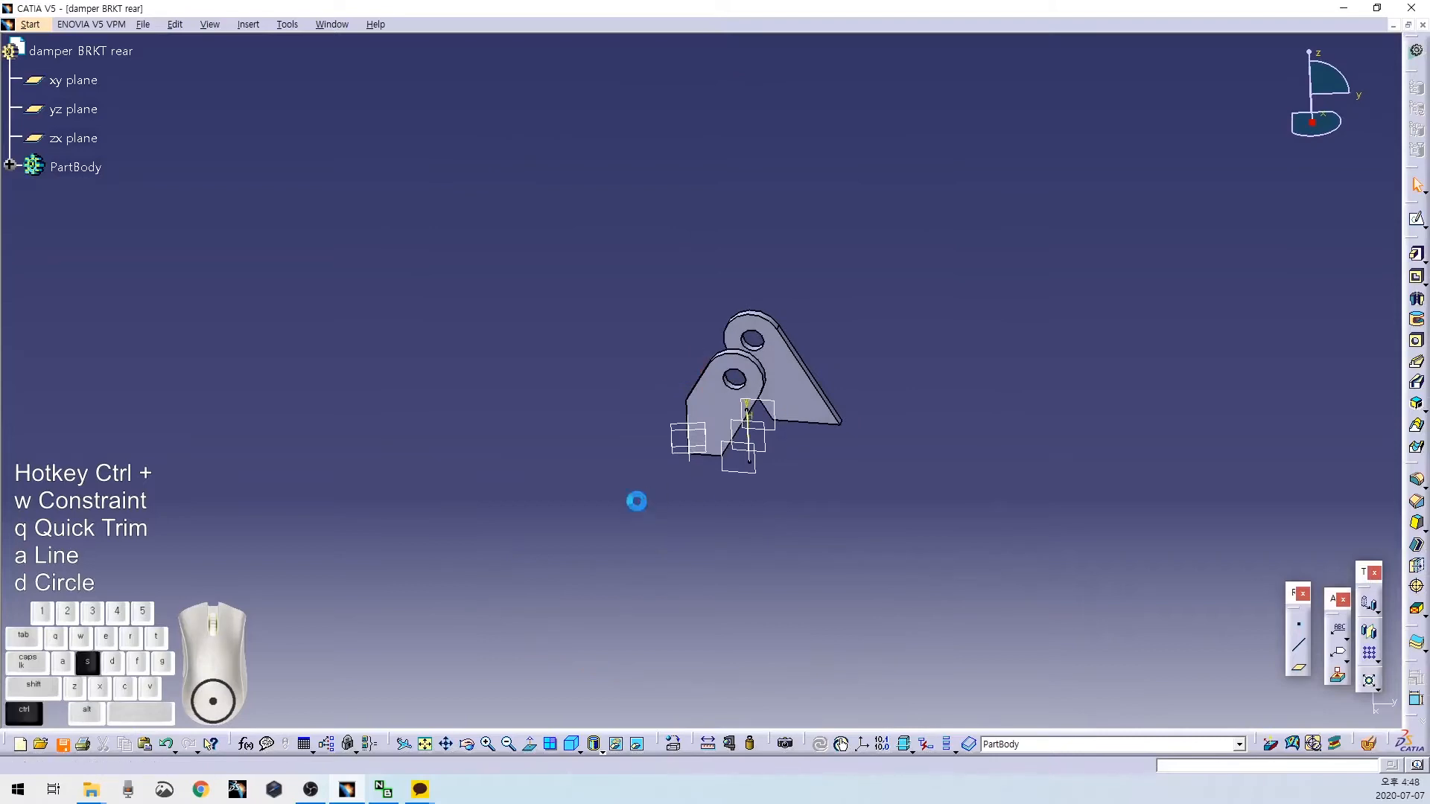
pyautogui.click(929, 509)
pyautogui.moveTo(944, 517); pyautogui.dragTo(754, 527, button='middle')
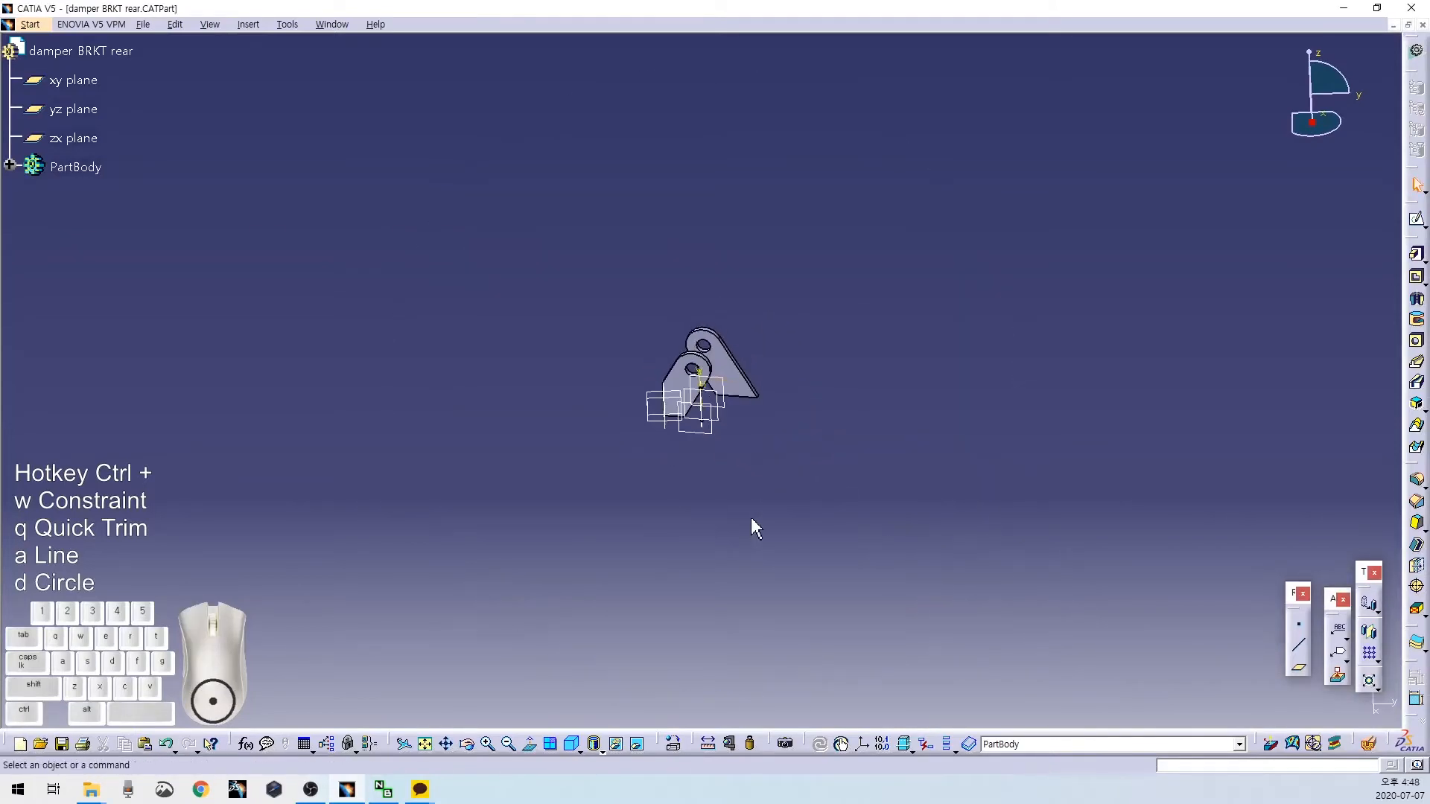
# Restore the part window beside the assembly windows and insert the damper BRKT rear part into Frame assy.
pyautogui.click(1409, 25)
pyautogui.moveTo(679, 67); pyautogui.dragTo(1262, 50)
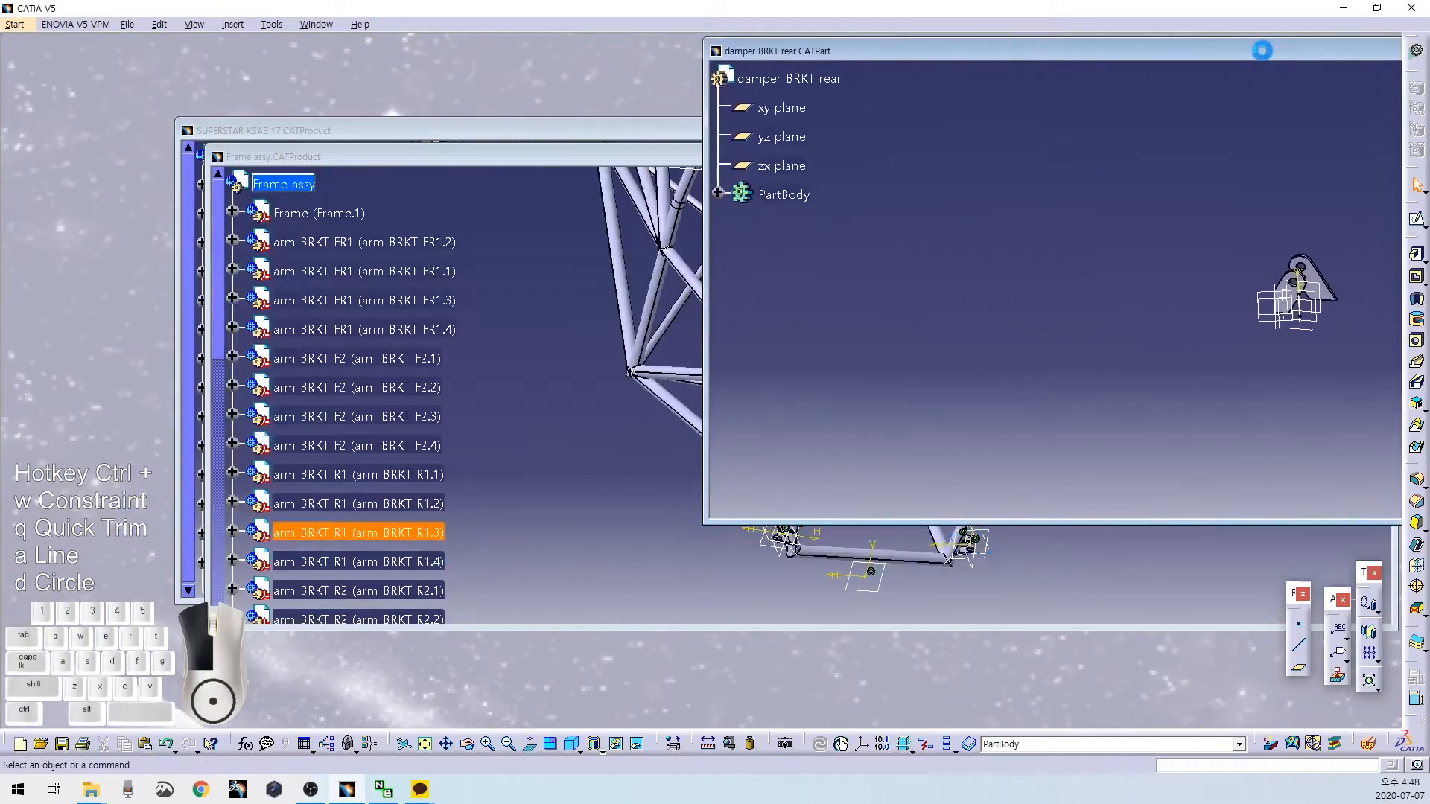
pyautogui.moveTo(816, 83); pyautogui.dragTo(267, 184)
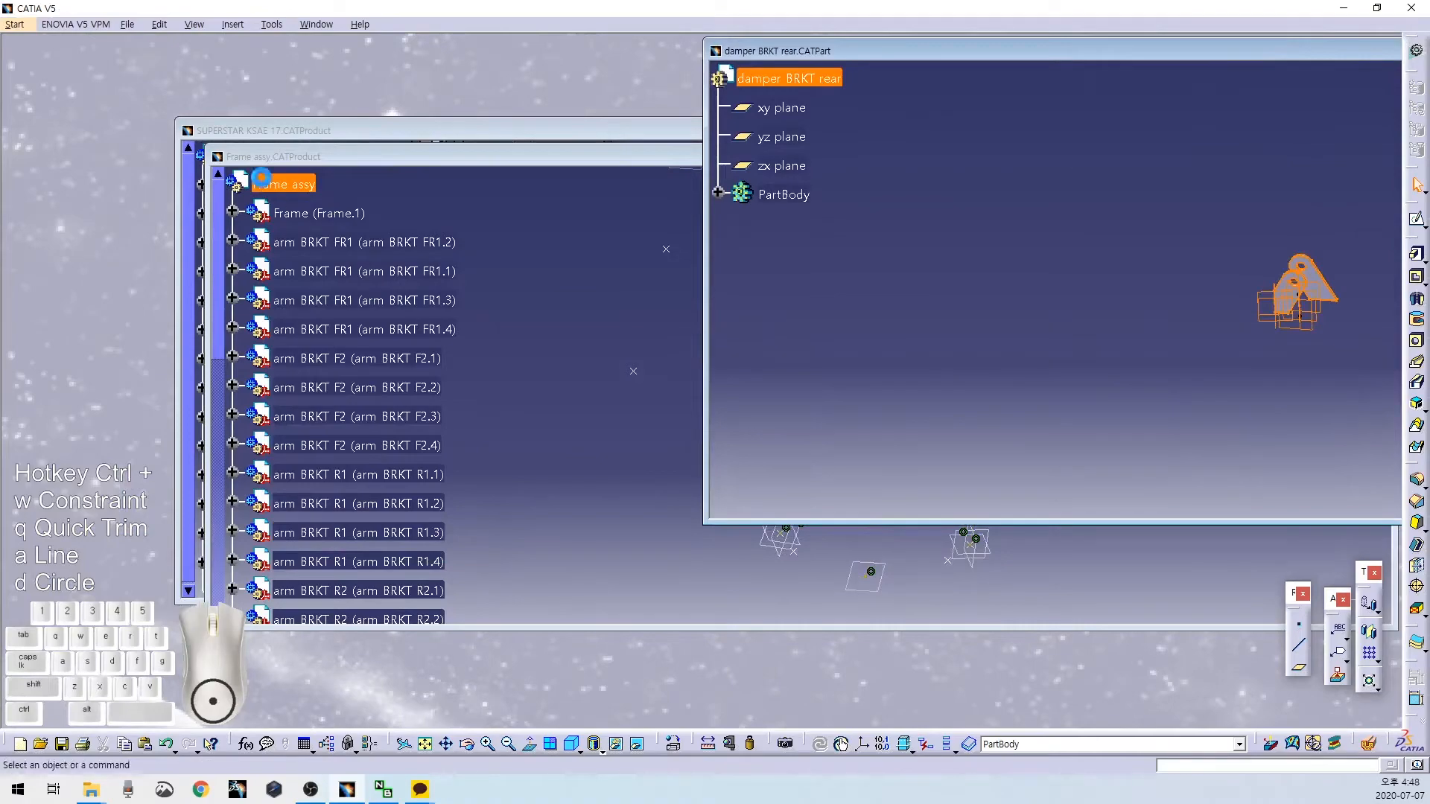
# Maximize the Frame assy window and bring the inserted damper bracket on the rear crossbar into close view.
pyautogui.click(1354, 157)
pyautogui.click(722, 381)
pyautogui.moveTo(723, 382); pyautogui.dragTo(286, 727, button='middle')
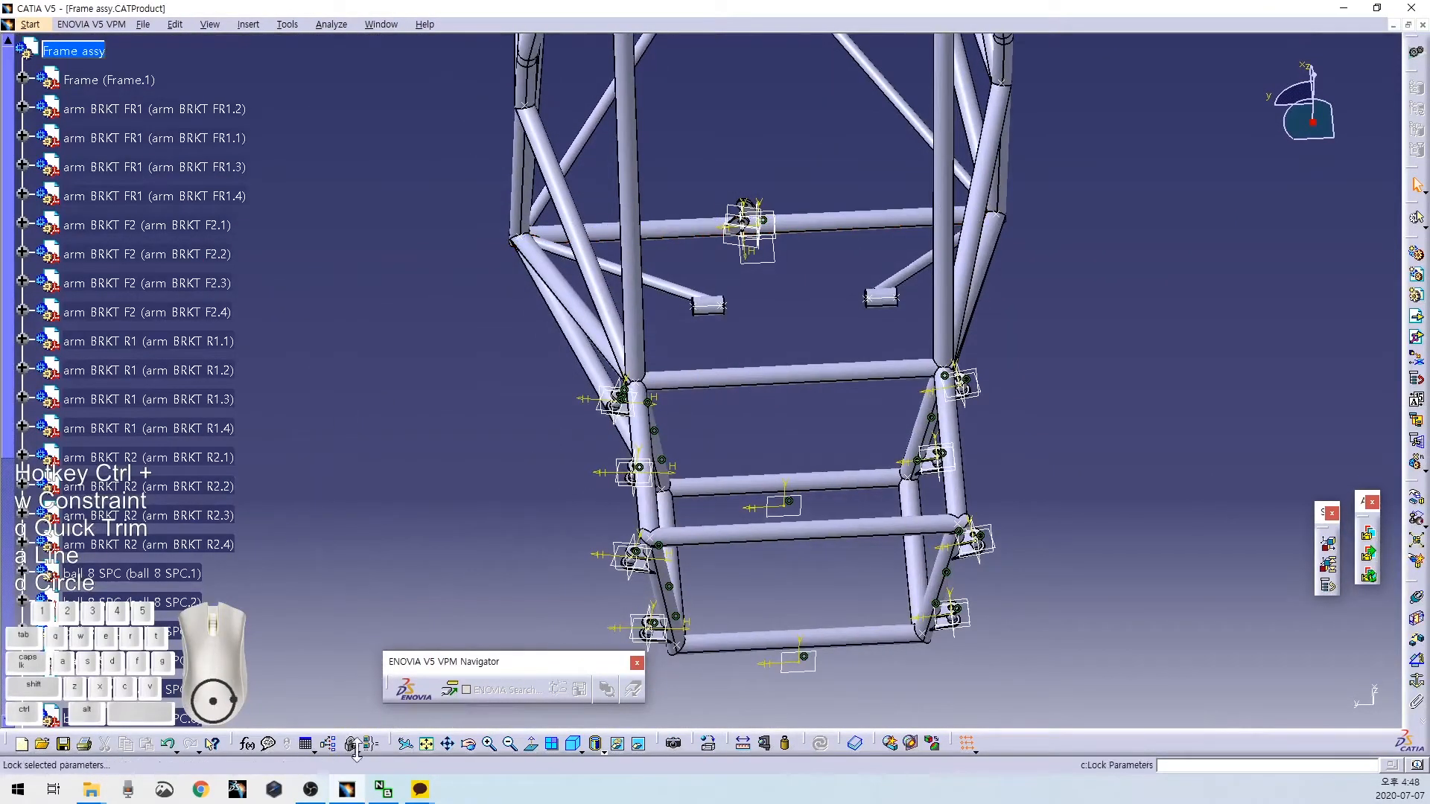
pyautogui.click(428, 745)
pyautogui.moveTo(895, 509); pyautogui.dragTo(790, 430, button='middle')
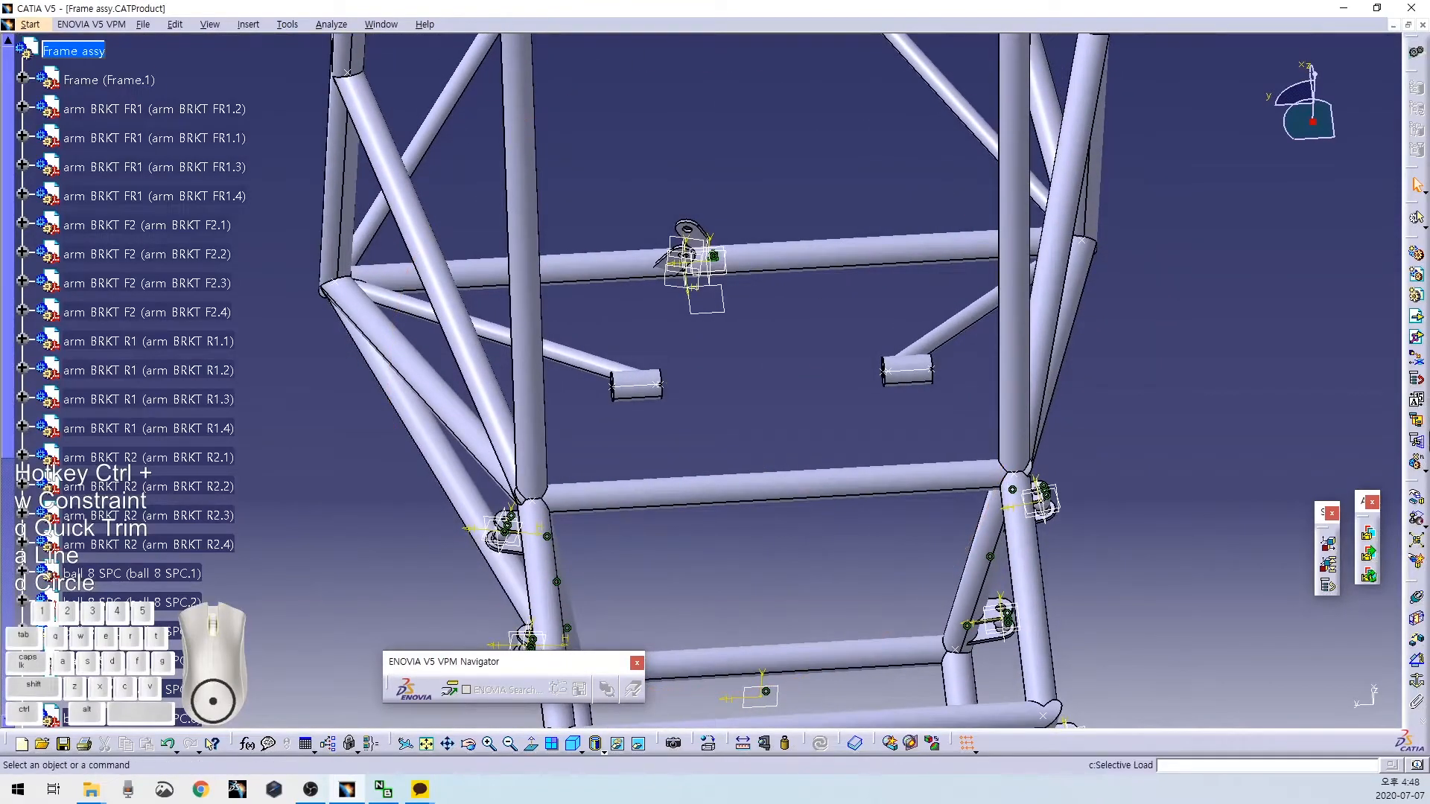
# Move the damper bracket up along the Z axis clear of the crossbar and rotate it around the Z axis.
pyautogui.click(1421, 499)
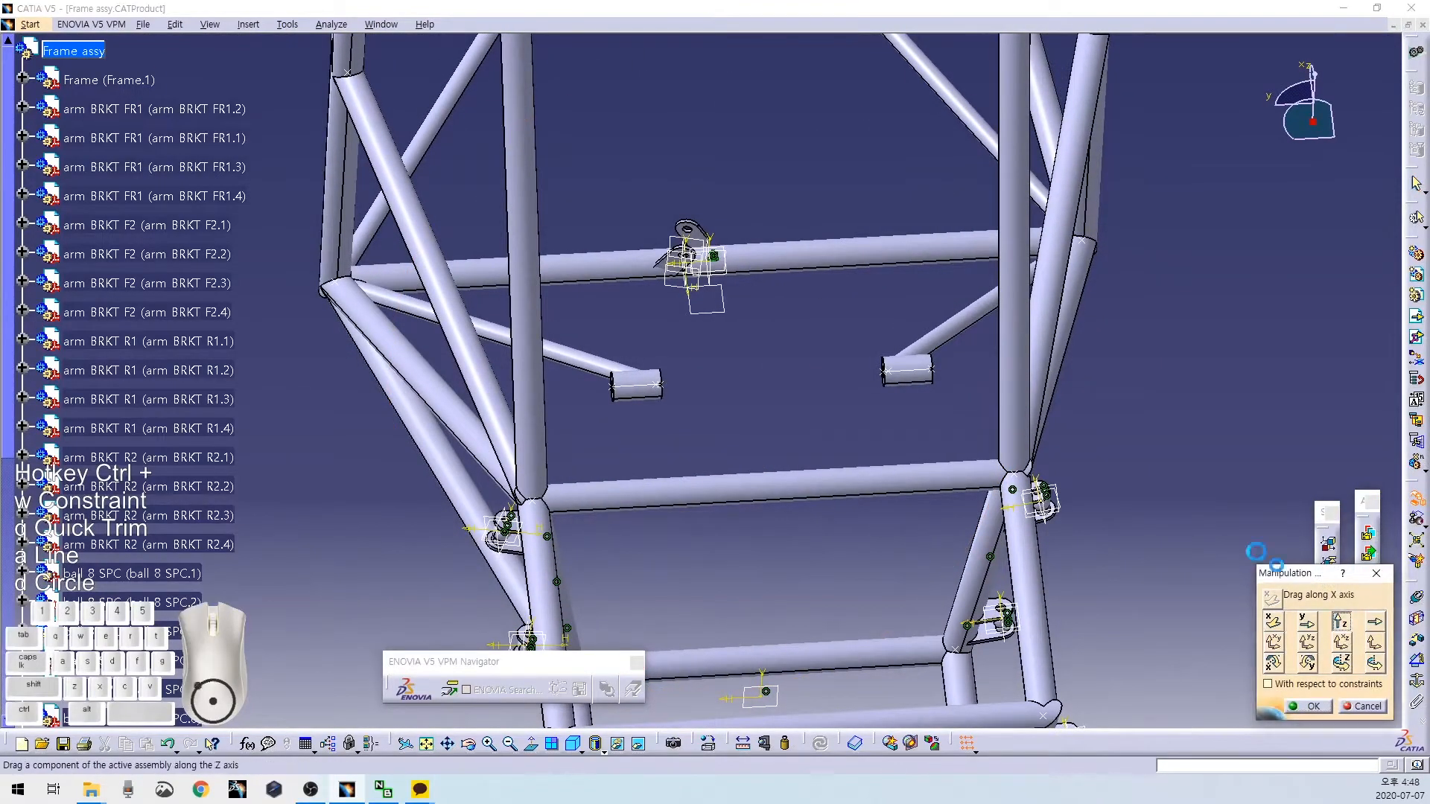
pyautogui.moveTo(692, 298); pyautogui.dragTo(692, 186)
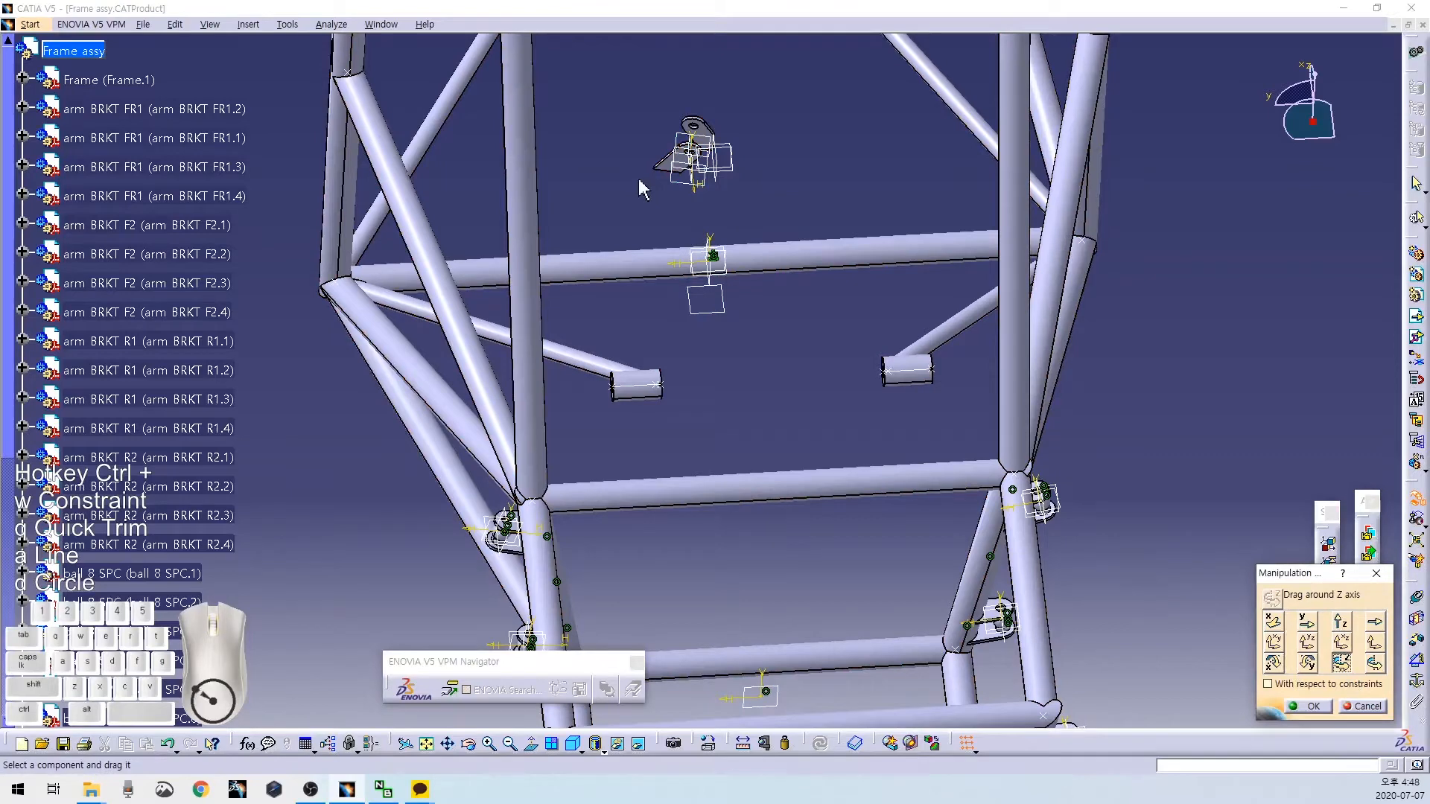
pyautogui.moveTo(669, 181); pyautogui.dragTo(824, 161)
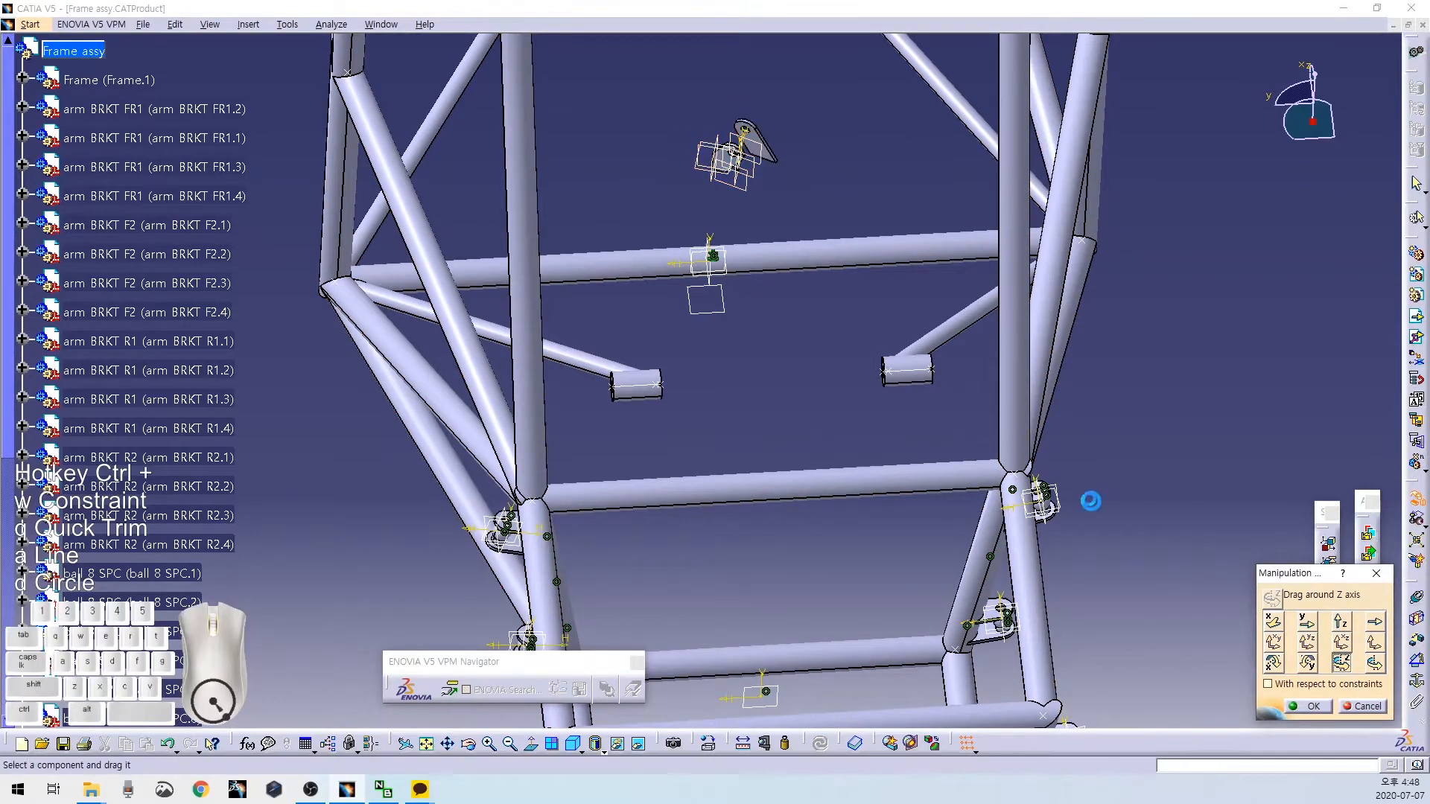
pyautogui.click(1320, 708)
# Move the damper bracket along the X and Z axes until it sits beside the crossbar between the two upper arm brackets.
pyautogui.click(1415, 500)
pyautogui.click(1276, 625)
pyautogui.moveTo(751, 149); pyautogui.dragTo(808, 603)
pyautogui.moveTo(705, 581); pyautogui.dragTo(665, 541, button='middle')
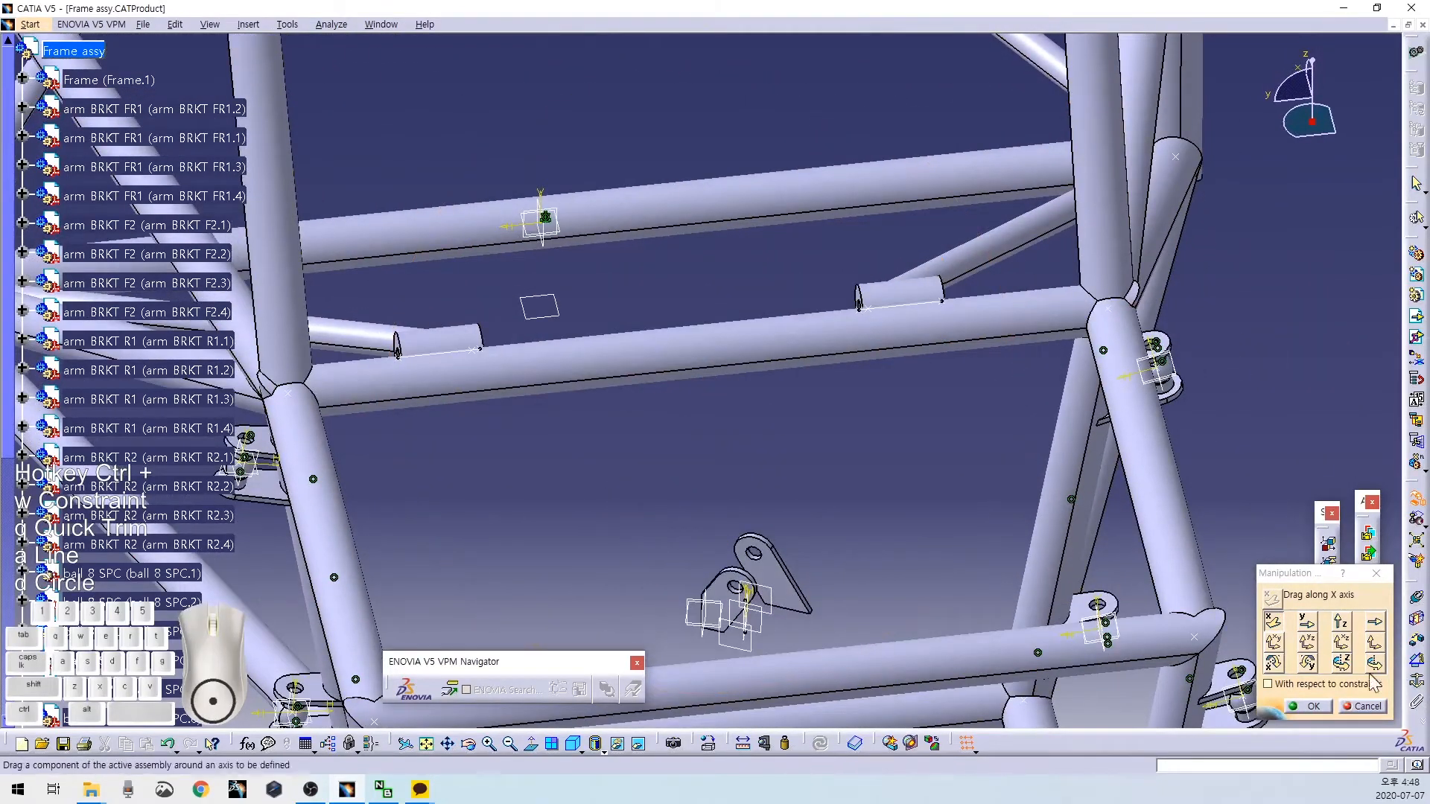
pyautogui.click(1347, 617)
pyautogui.moveTo(789, 578); pyautogui.dragTo(789, 281)
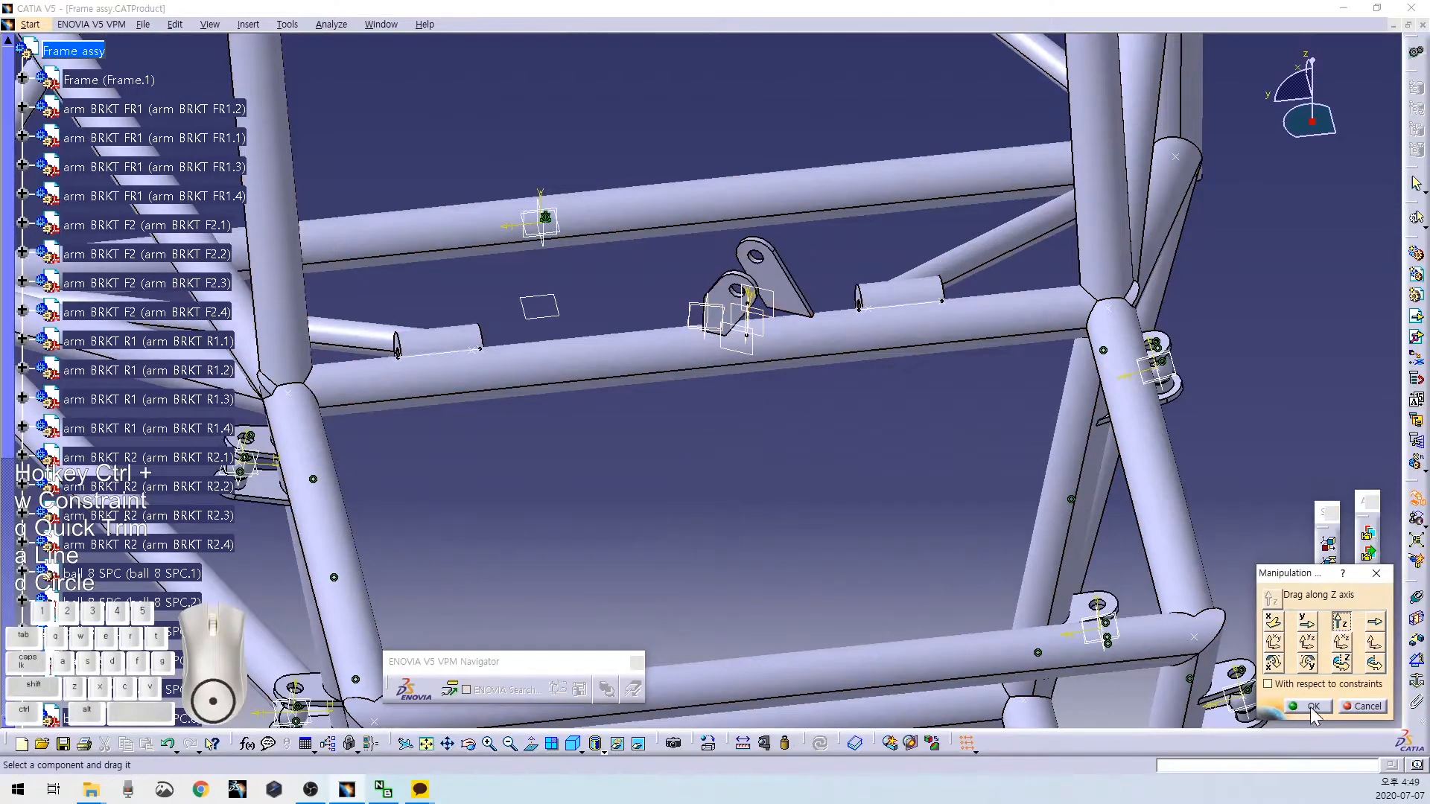
pyautogui.click(1314, 706)
# Add a coincidence constraint between the damper bracket's zx plane and the frame's middle plane.
pyautogui.moveTo(788, 466); pyautogui.dragTo(702, 479, button='middle')
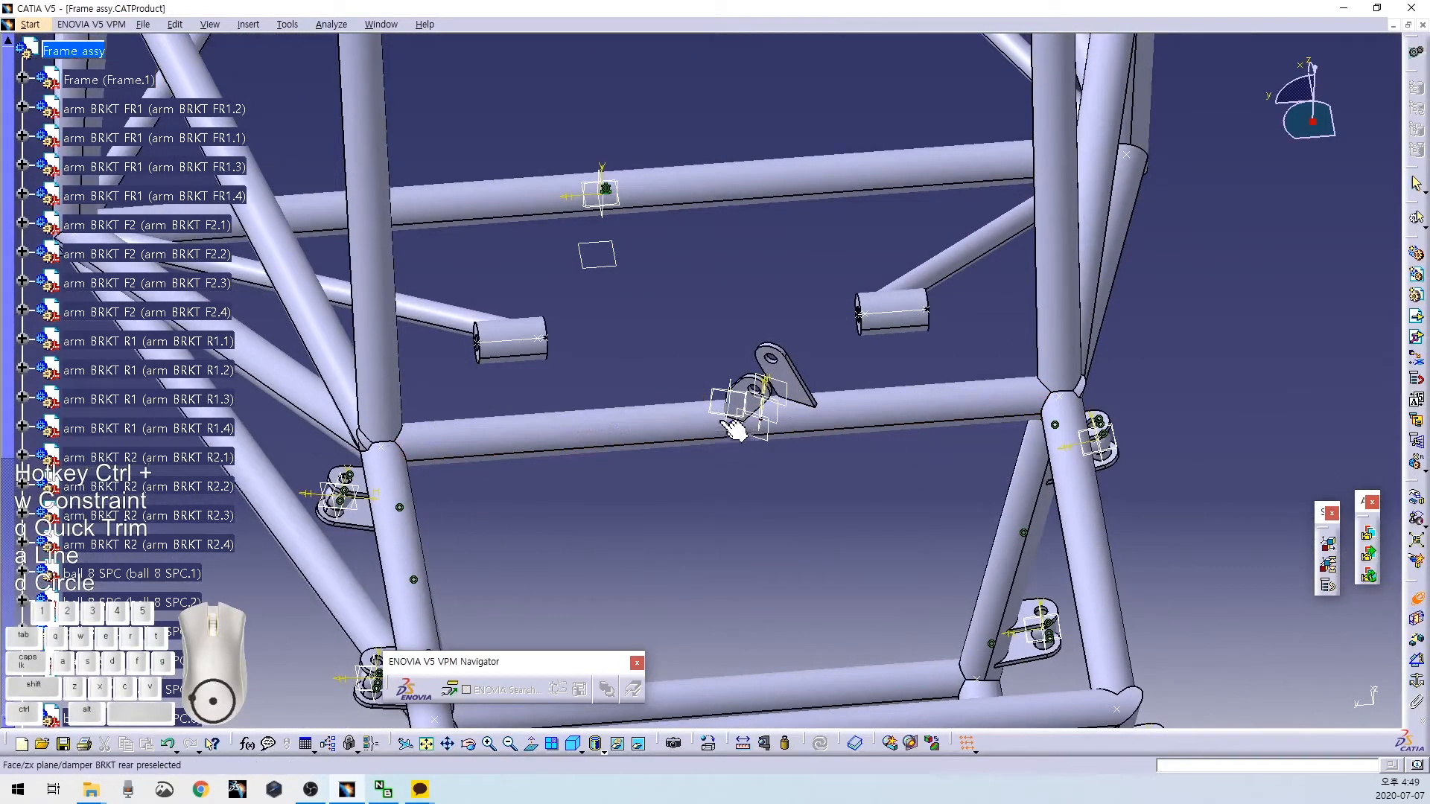
pyautogui.click(734, 408)
pyautogui.click(603, 214)
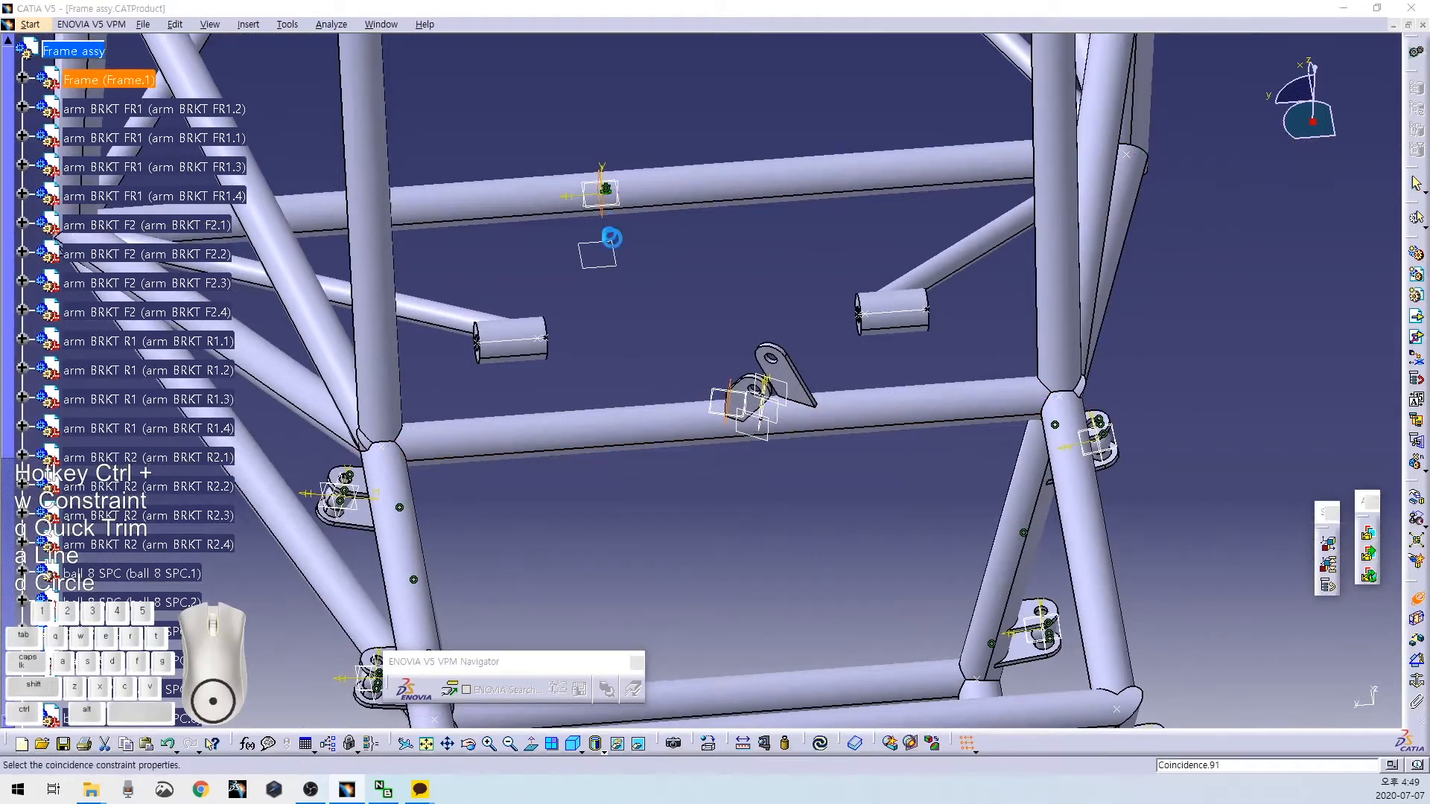
pyautogui.press('Return')
# Make a reference plane of the damper bracket coincident with the crossbar tube's axis and update the assembly.
pyautogui.moveTo(716, 303); pyautogui.dragTo(684, 445, button='middle')
pyautogui.moveTo(709, 514); pyautogui.dragTo(730, 542, button='middle')
pyautogui.click(1417, 595)
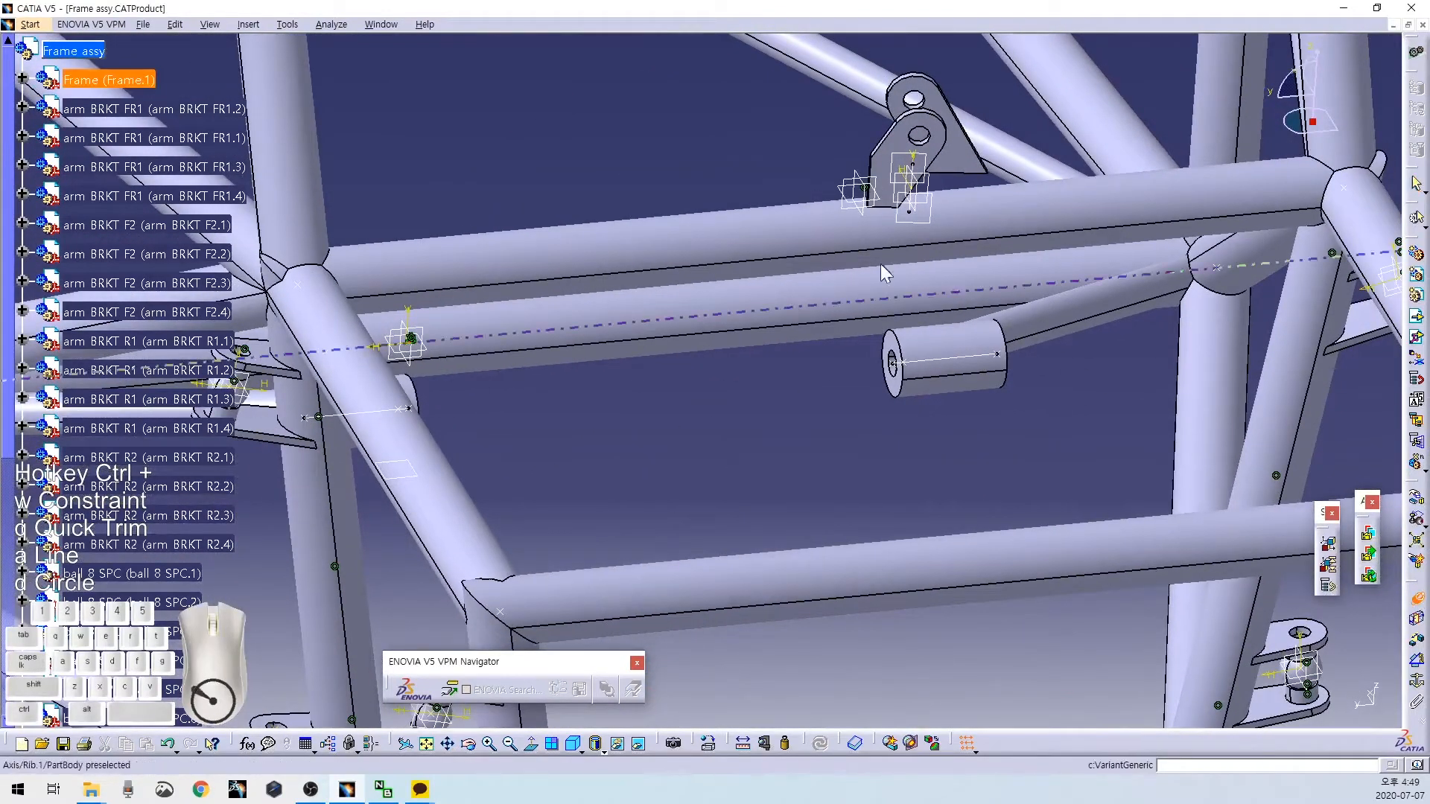
pyautogui.click(840, 192)
pyautogui.click(802, 238)
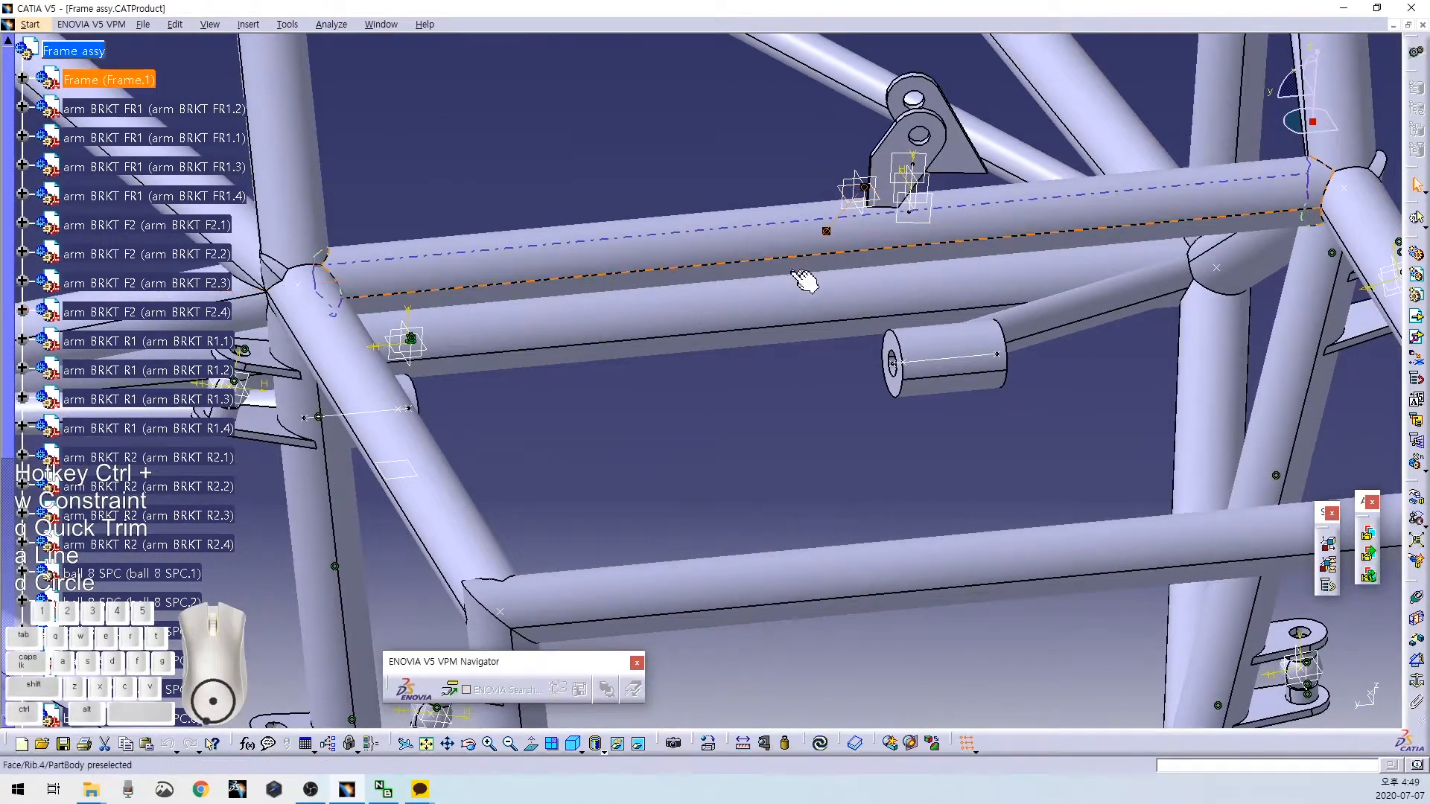
pyautogui.hotkey('ctrl', 'u')
# Make the damper bracket's yz plane coincident with the same crossbar tube's axis and update the assembly.
pyautogui.moveTo(797, 373); pyautogui.dragTo(658, 176, button='middle')
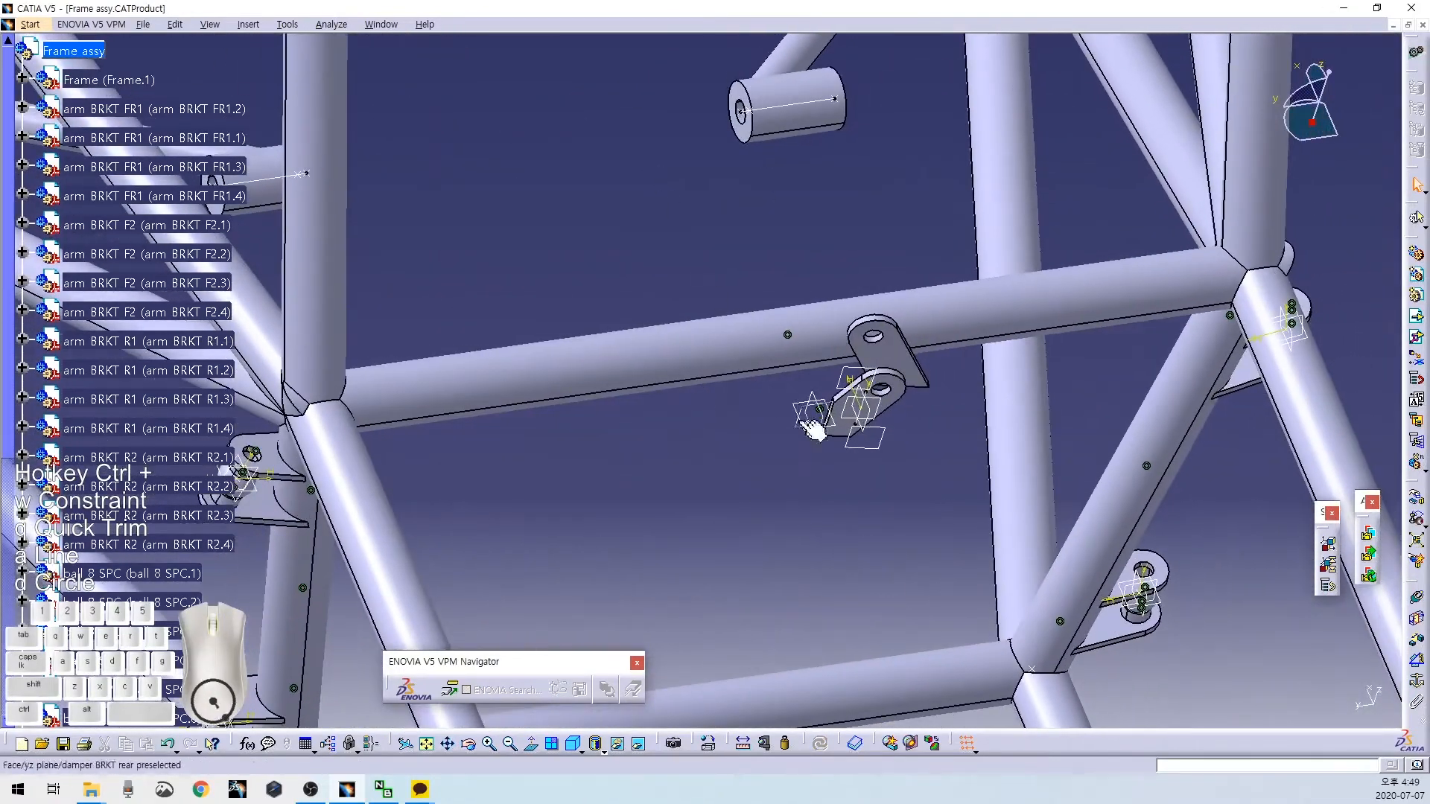
pyautogui.click(1418, 598)
pyautogui.click(810, 414)
pyautogui.click(735, 377)
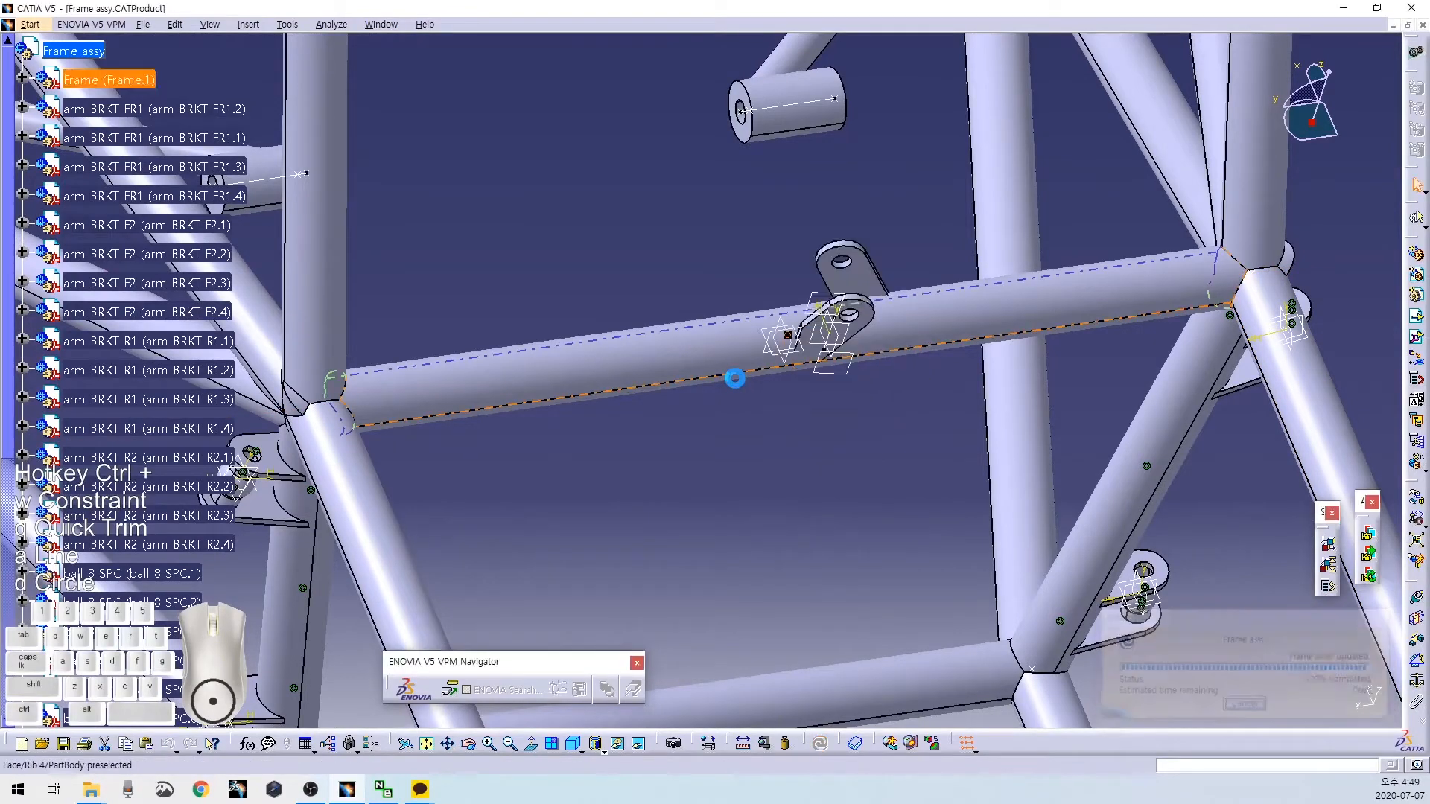
pyautogui.moveTo(840, 450); pyautogui.dragTo(677, 500, button='middle')
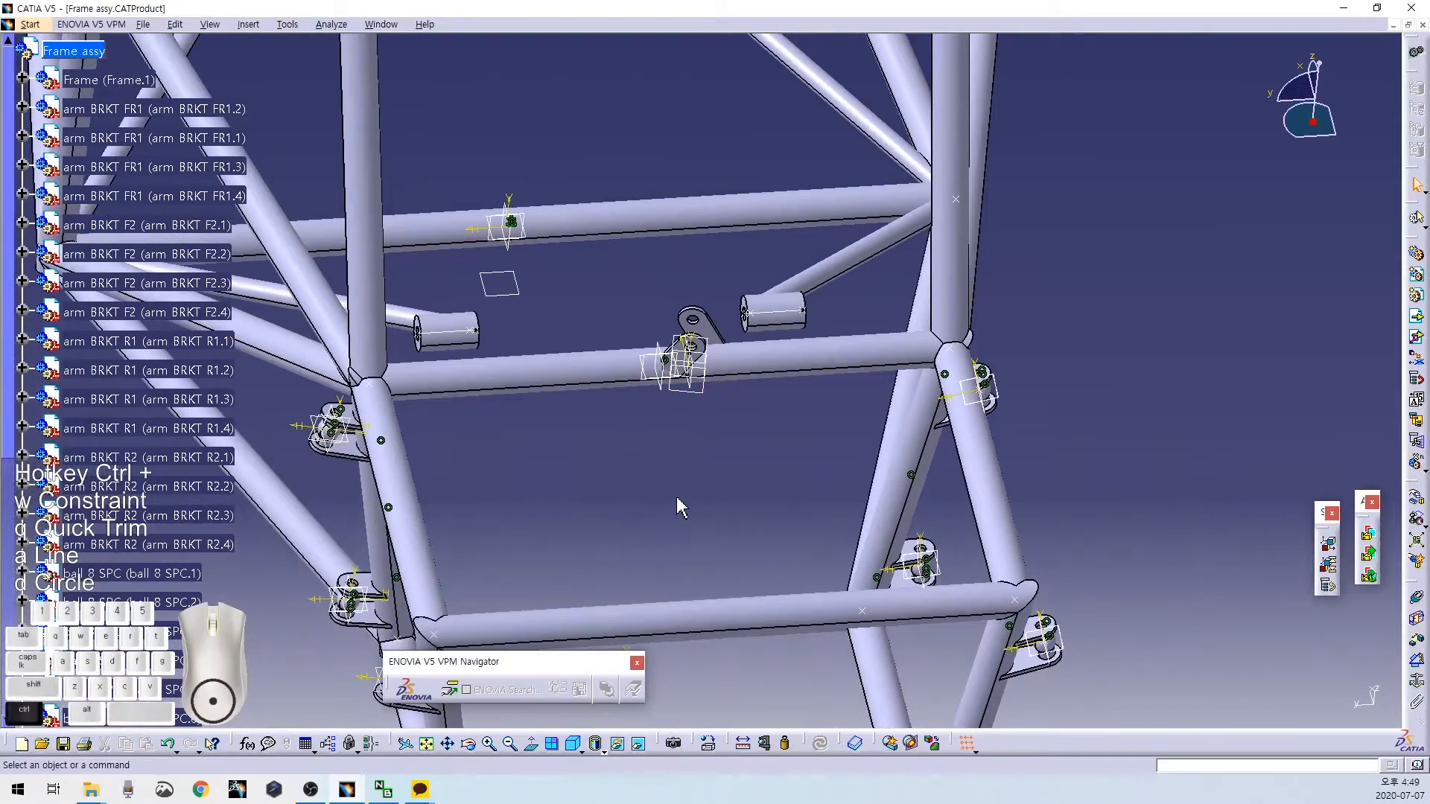
pyautogui.hotkey('ctrl', 'u')
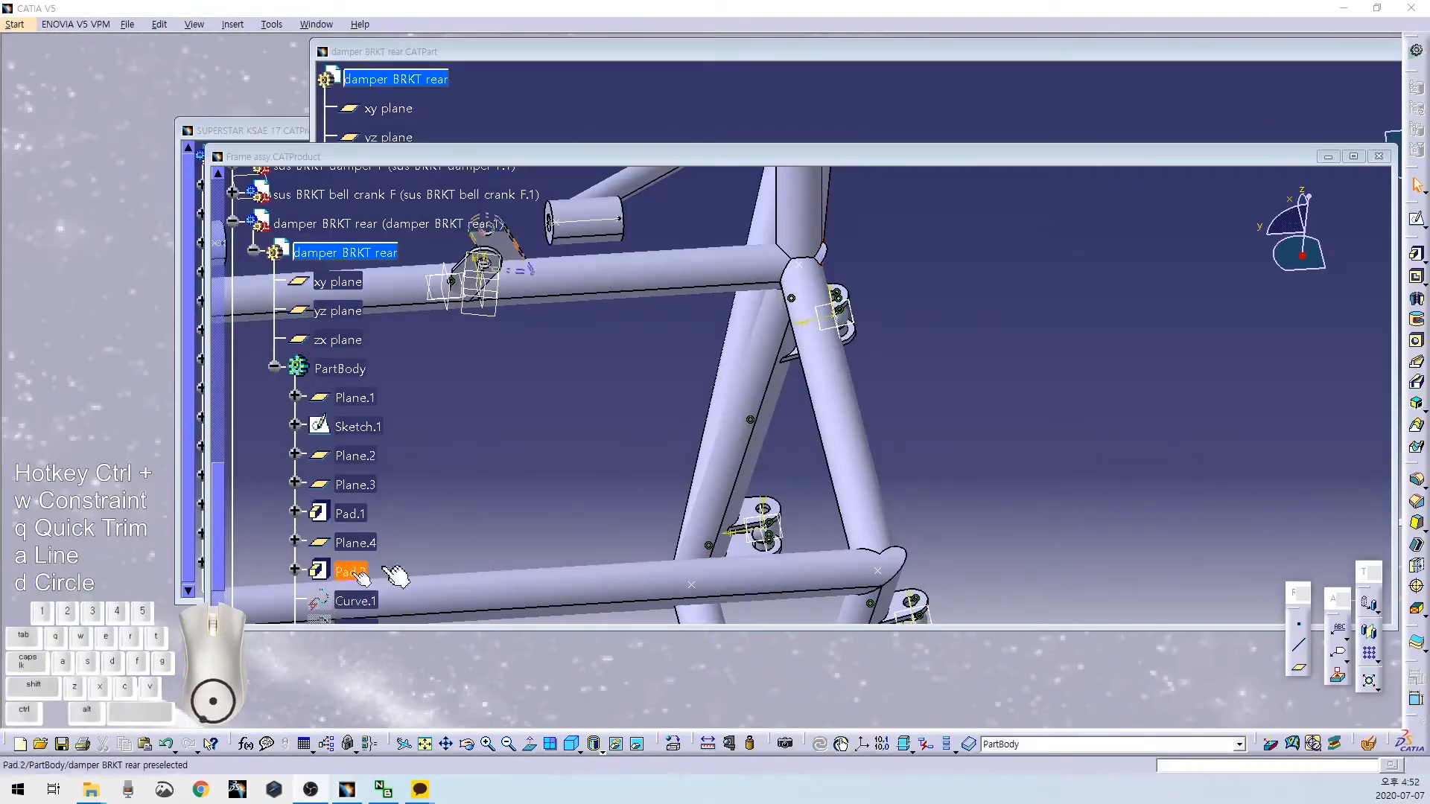
# Switch to the damper BRKT rear part window and open a new sketch on its xy plane.
pyautogui.click(1089, 82)
pyautogui.moveTo(767, 316); pyautogui.dragTo(706, 230, button='middle')
pyautogui.click(706, 231)
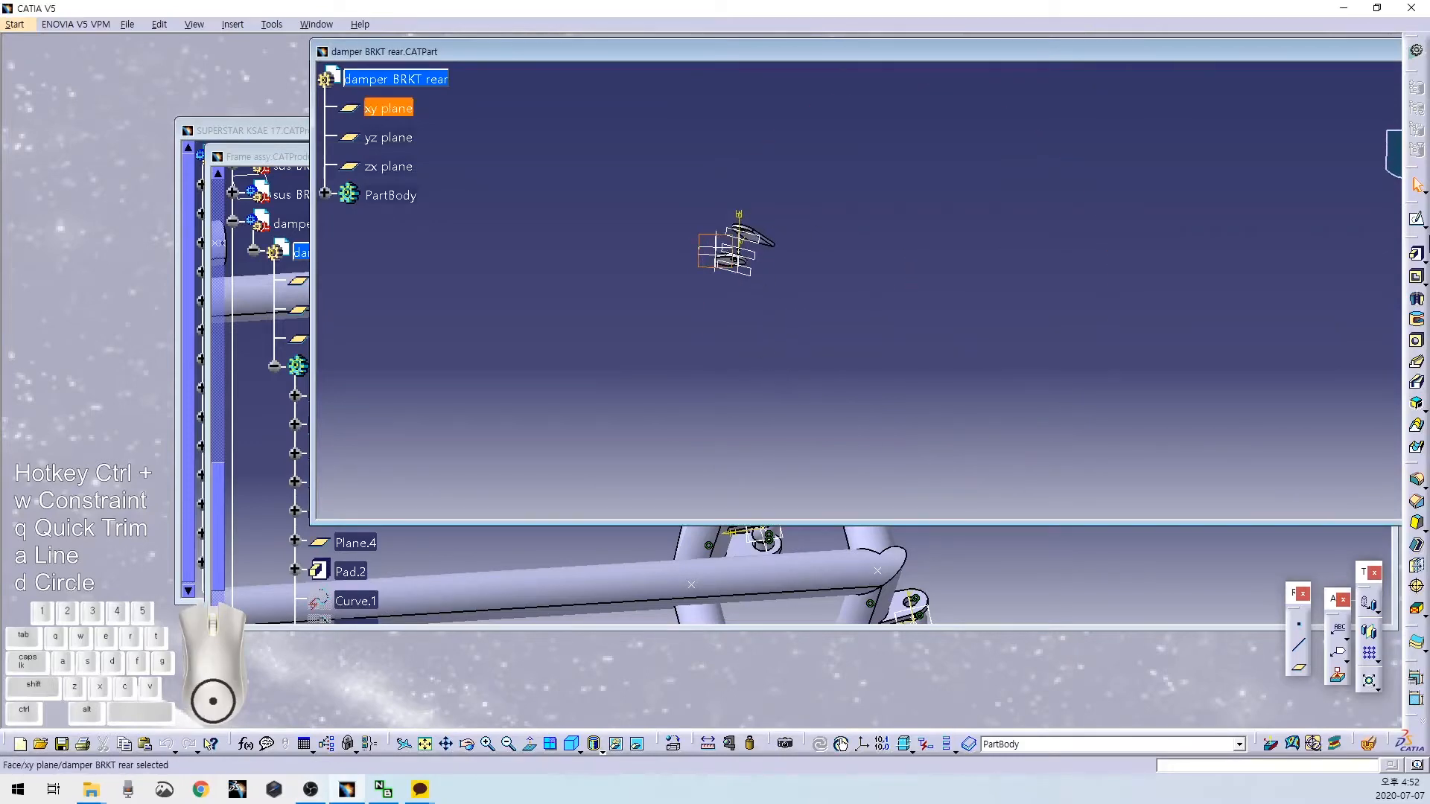
pyautogui.click(1414, 222)
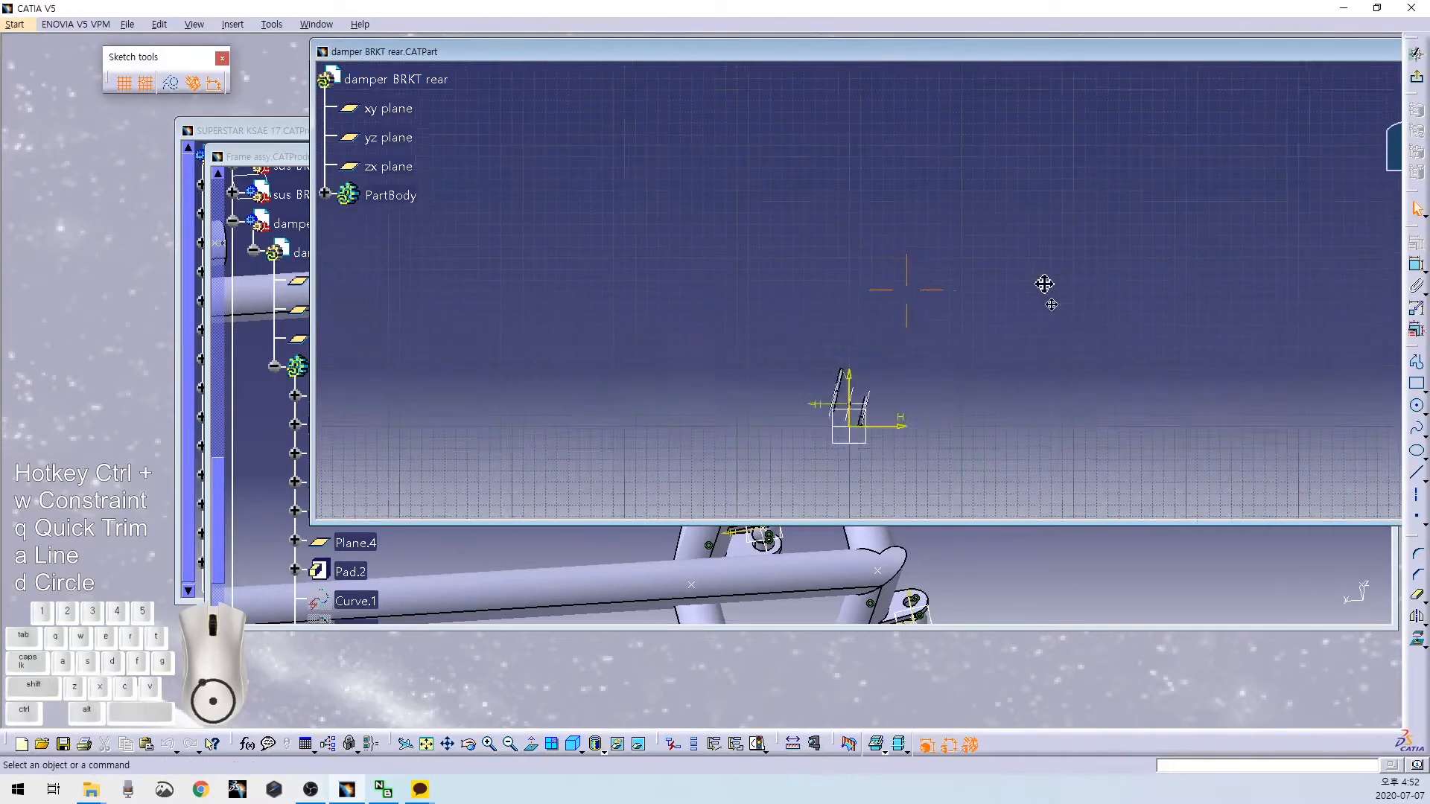
pyautogui.moveTo(1067, 212); pyautogui.dragTo(1246, 353, button='middle')
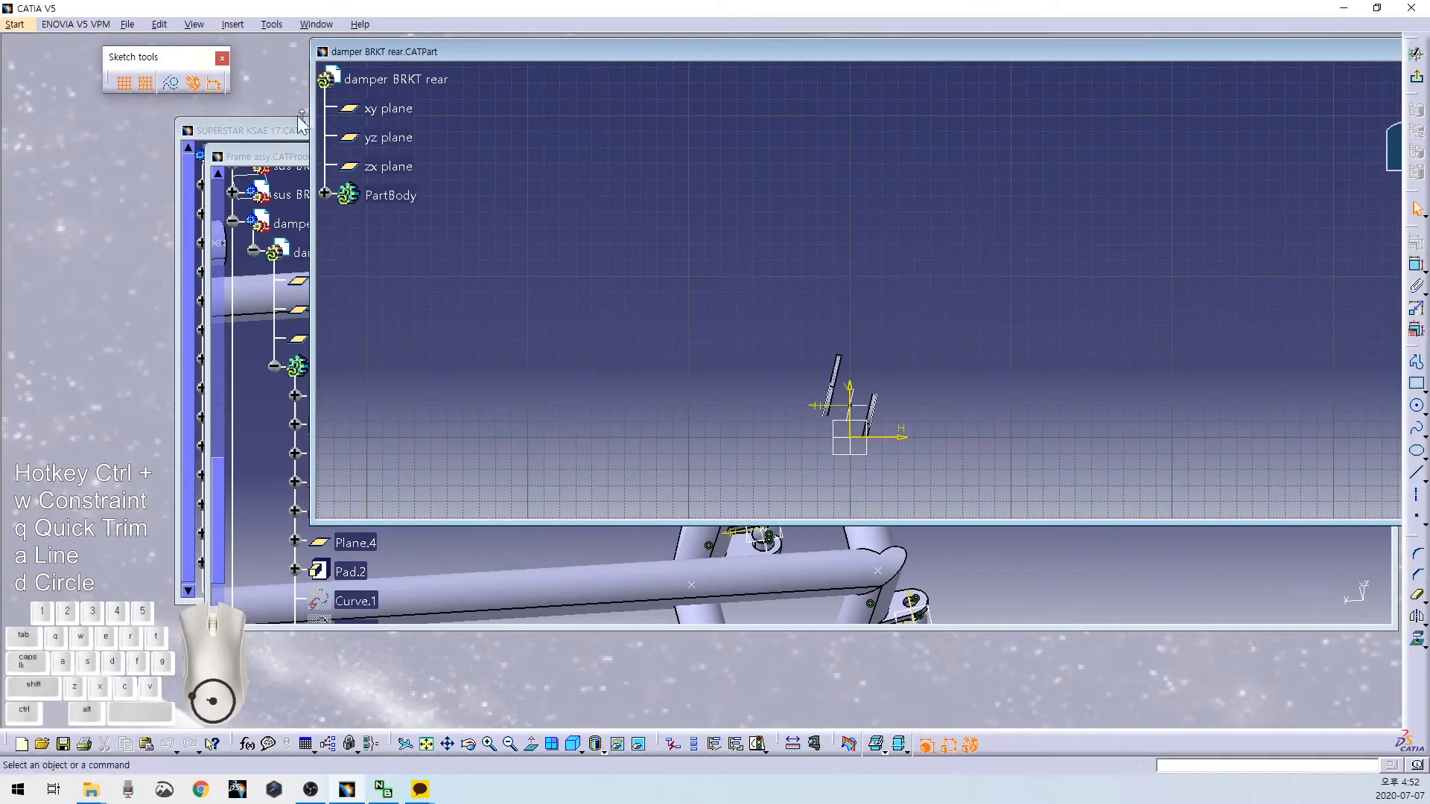
# Draw a slanted construction line about 156 mm long, starting on the vertical axis above the bracket tabs.
pyautogui.click(171, 82)
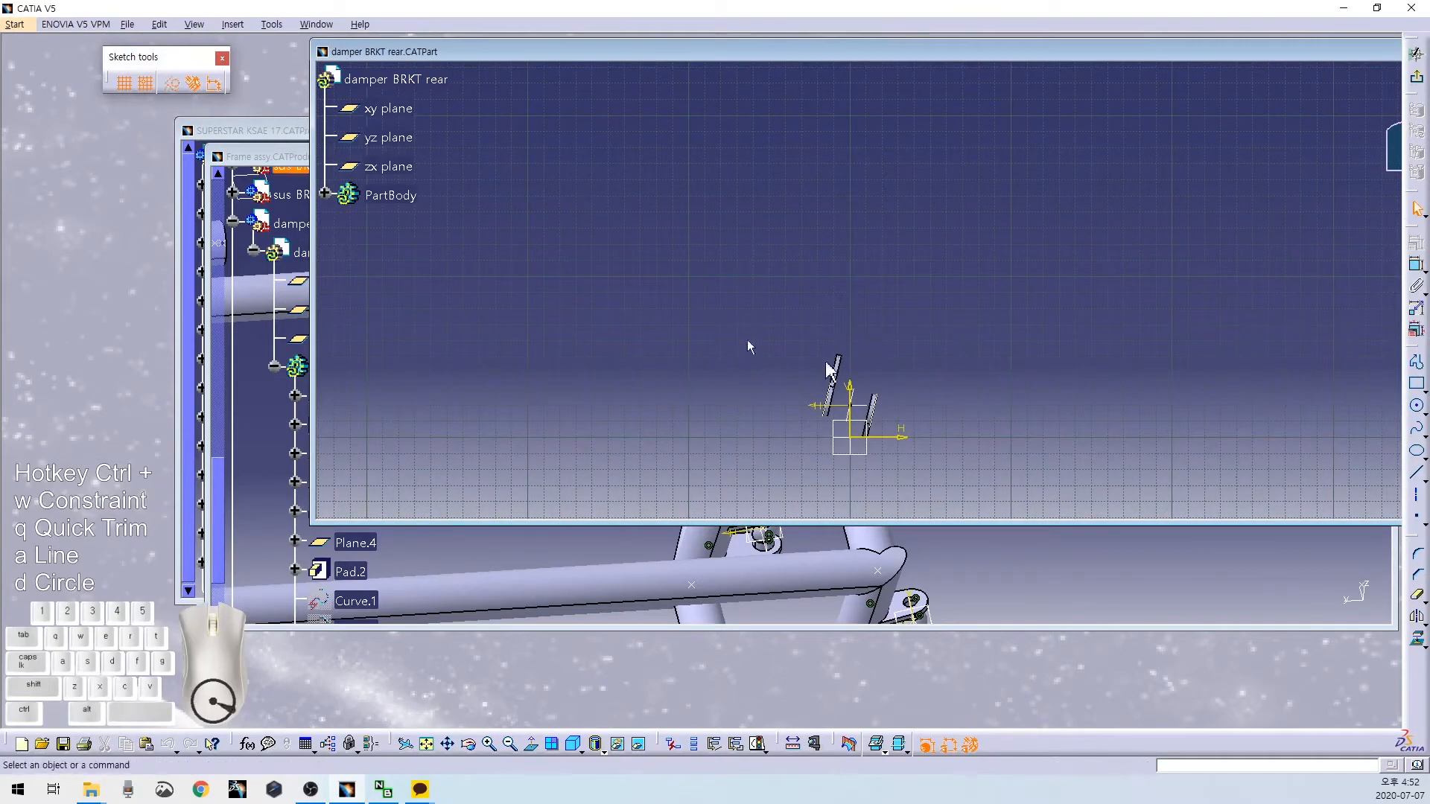
pyautogui.click(1412, 480)
pyautogui.click(856, 320)
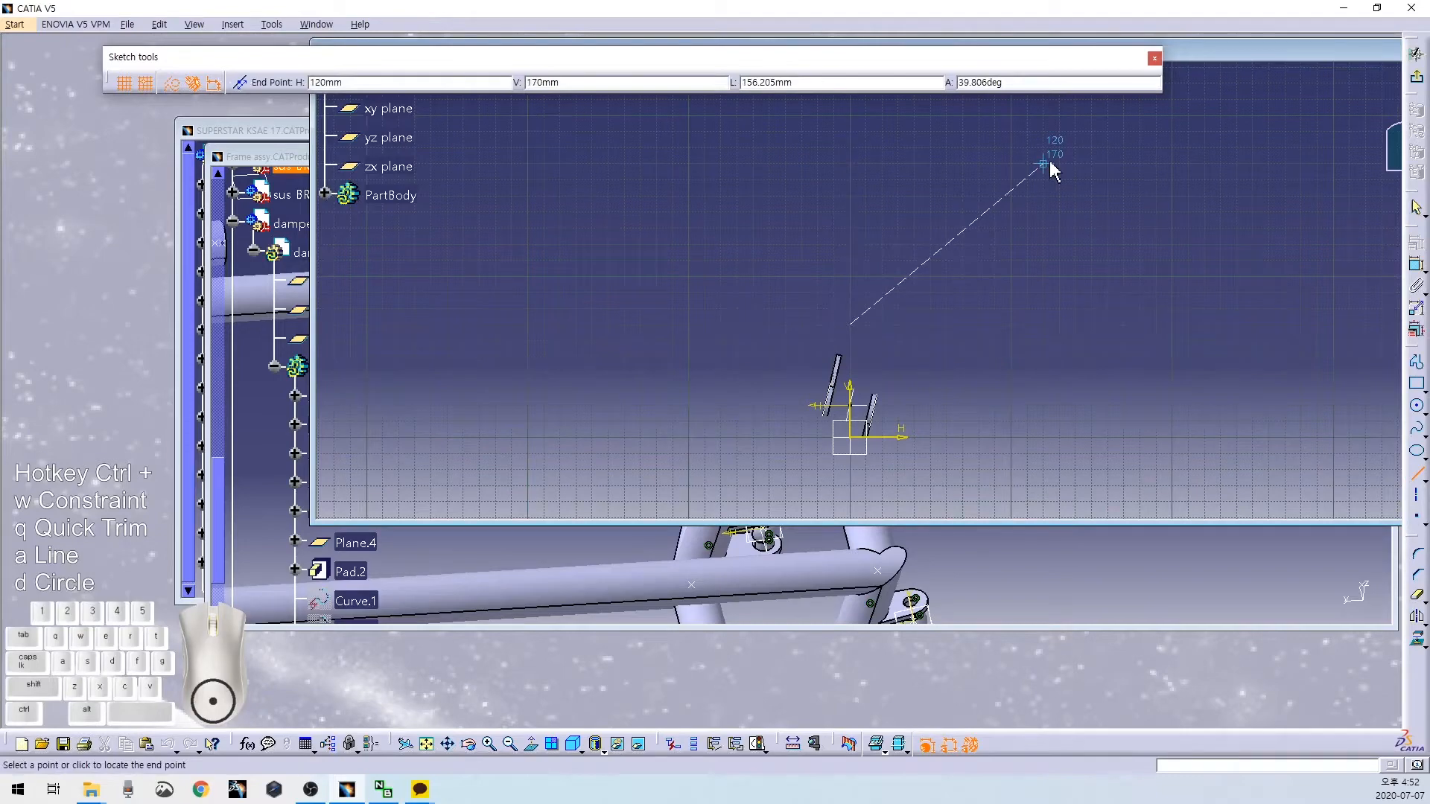
pyautogui.click(1042, 164)
# Constrain the construction line's lower end point 20 mm from the horizontal axis.
pyautogui.click(855, 321)
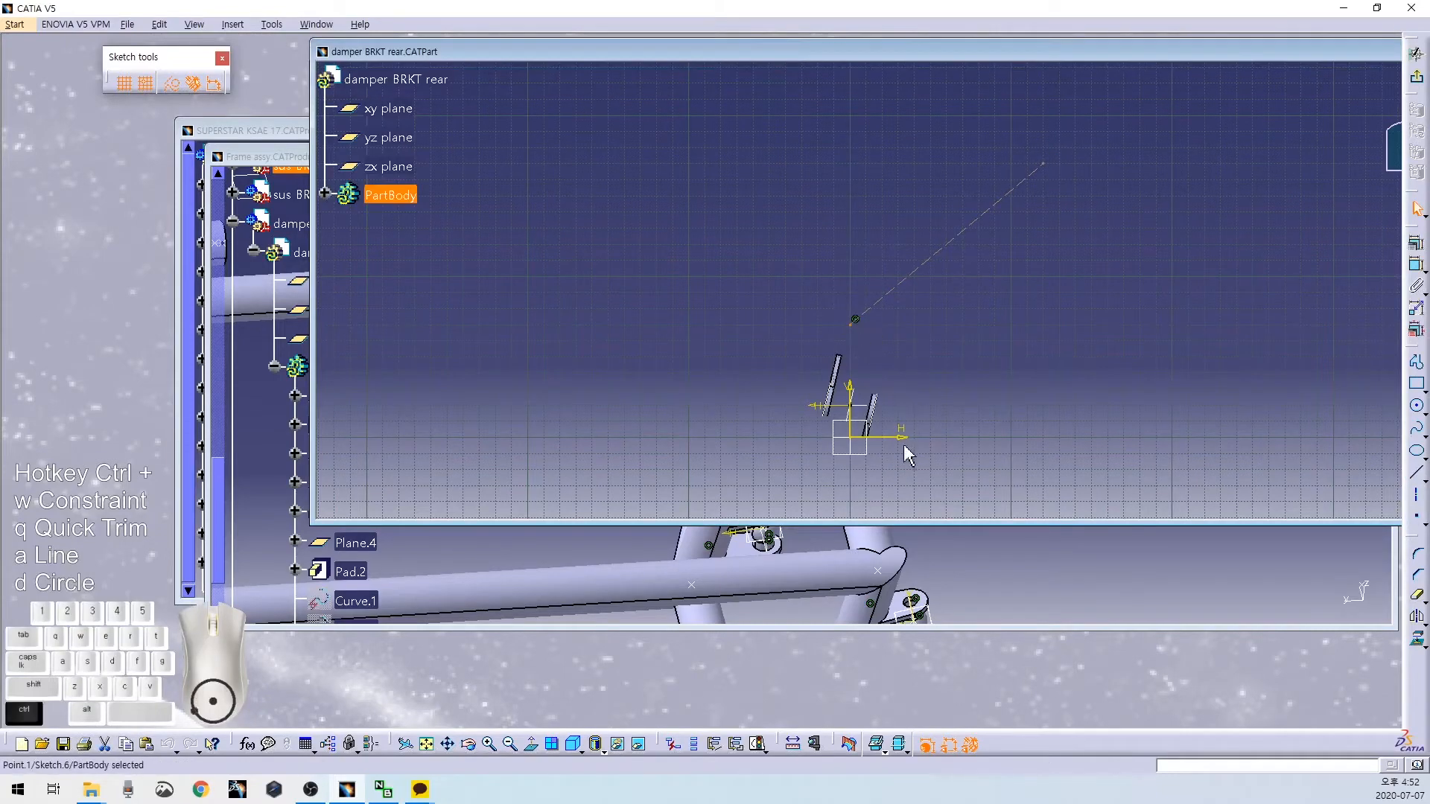
pyautogui.hotkey('ctrl', 'w')
pyautogui.doubleClick(945, 419)
pyautogui.write('25')
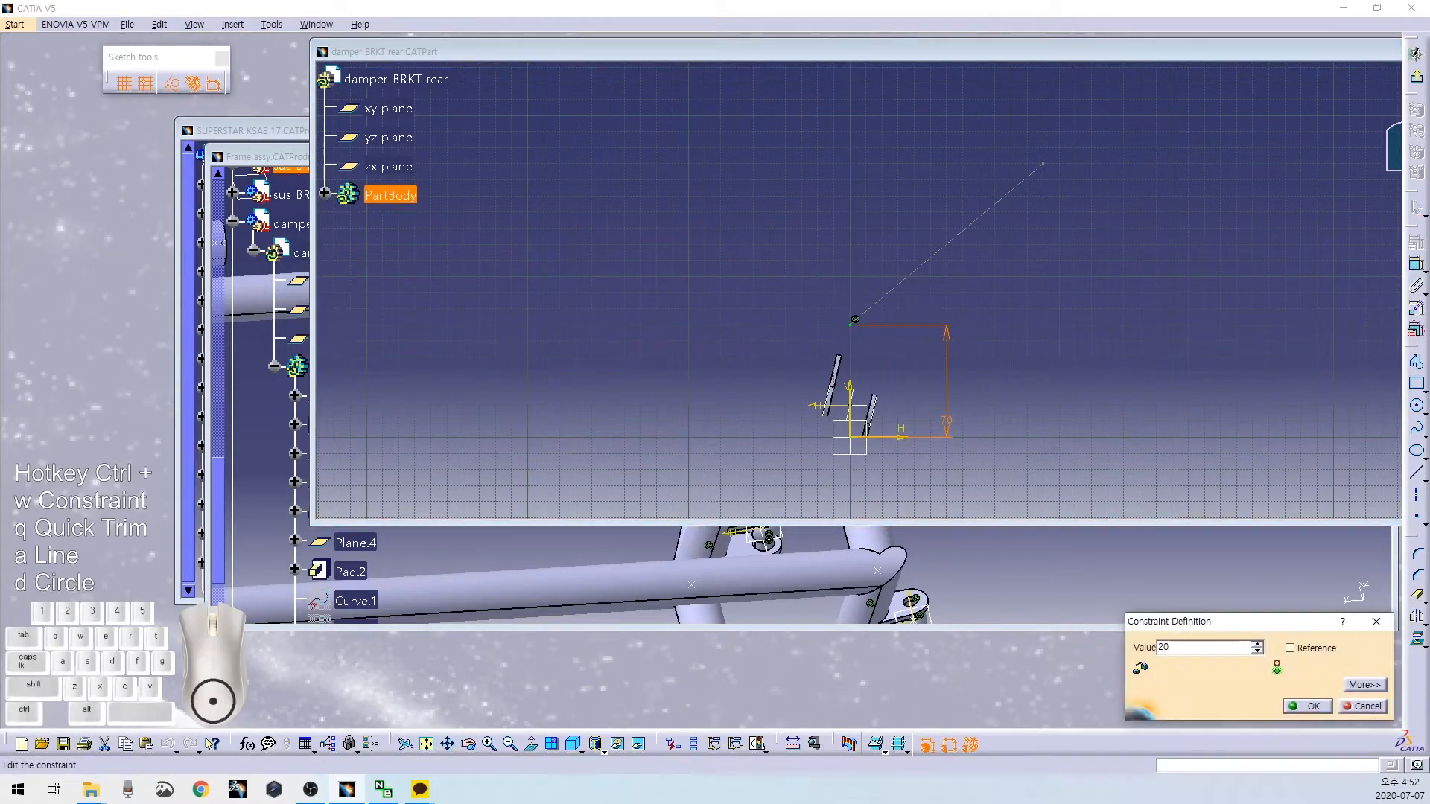
pyautogui.press('Return')
# Constrain the angle between the construction line and the vertical axis to about 13°.
pyautogui.moveTo(1097, 349); pyautogui.dragTo(984, 334, button='middle')
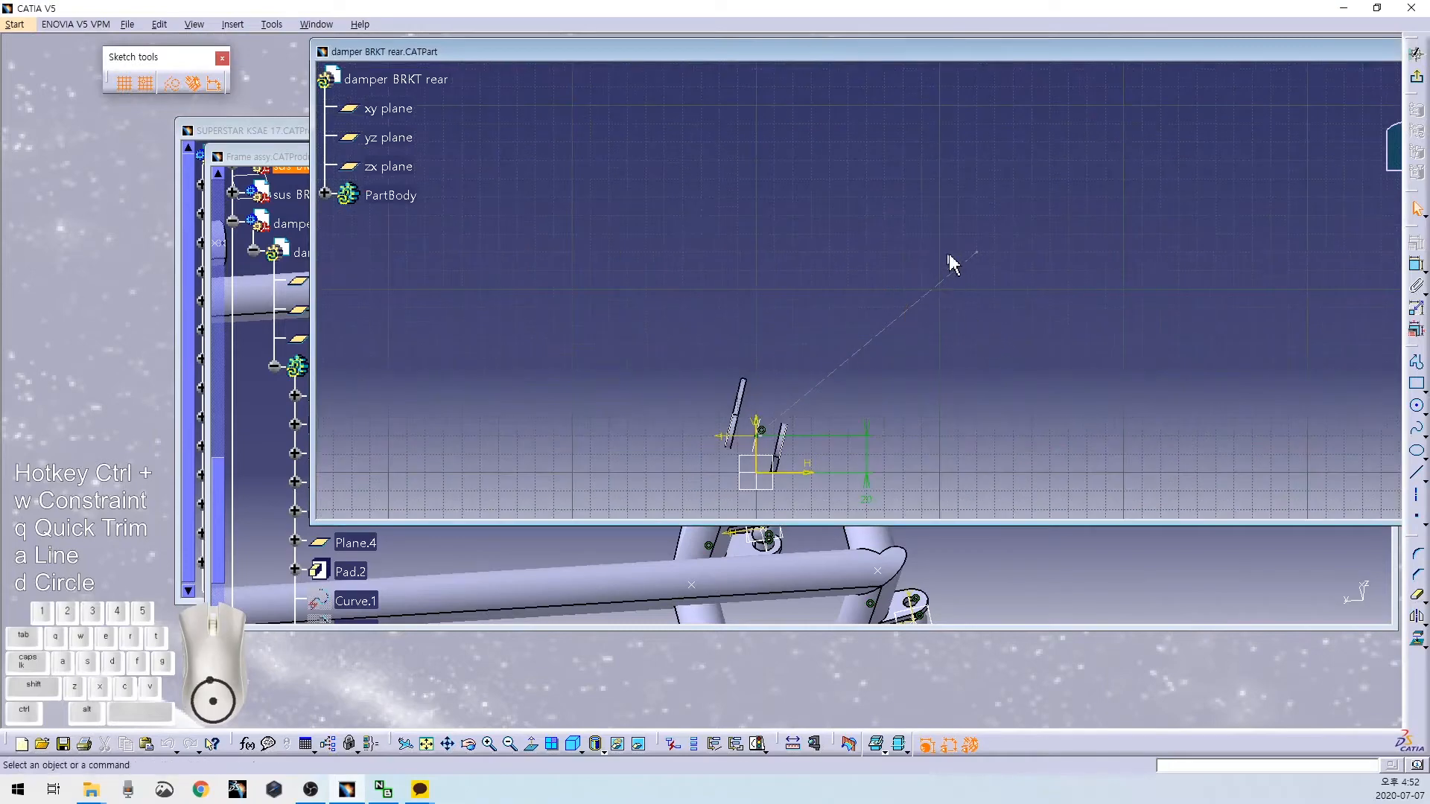
pyautogui.click(962, 262)
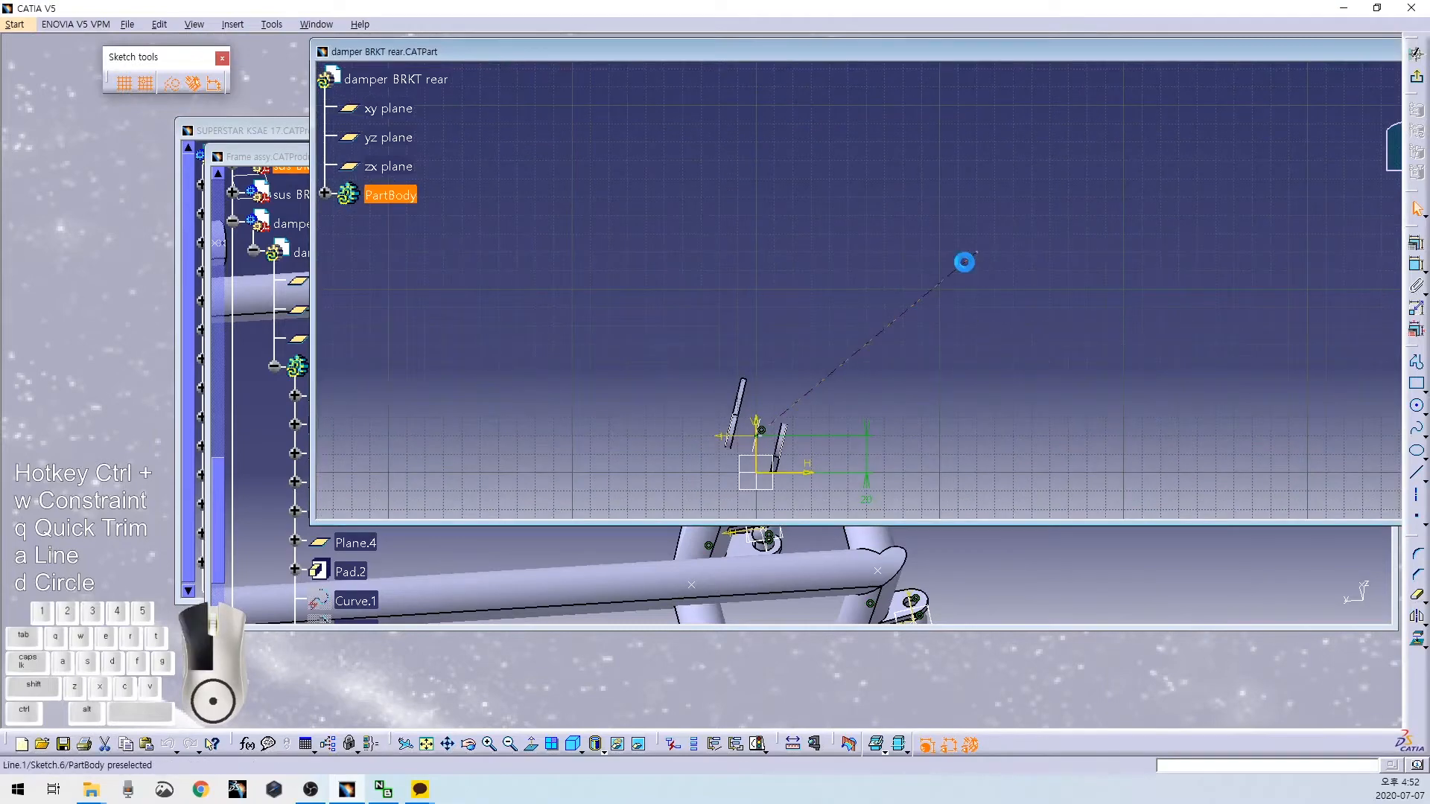
pyautogui.keyDown('ctrl'); pyautogui.click(775, 456); pyautogui.keyUp('ctrl')
pyautogui.hotkey('ctrl', 'w')
pyautogui.doubleClick(801, 344)
pyautogui.write('13')
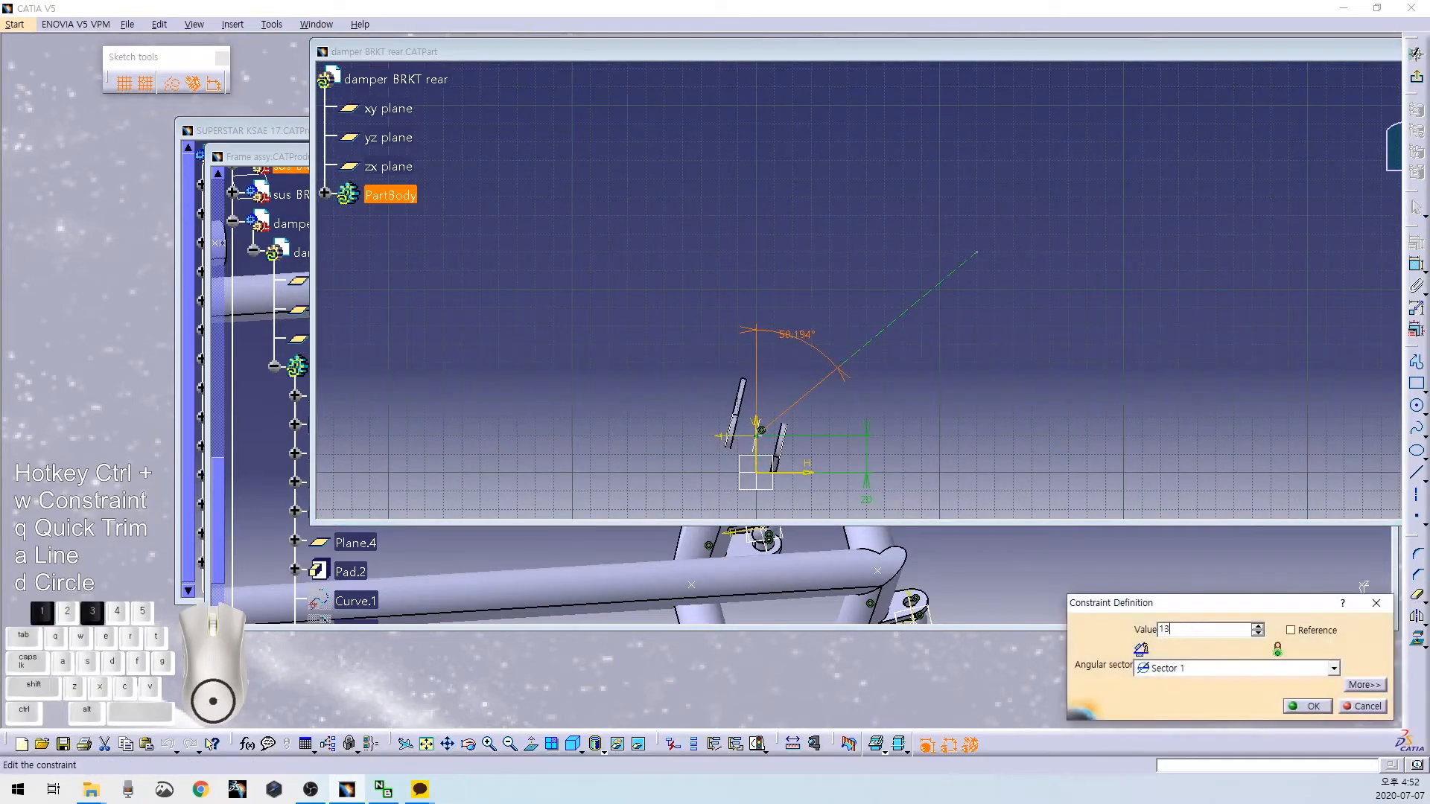
pyautogui.write('8')
pyautogui.press('Return')
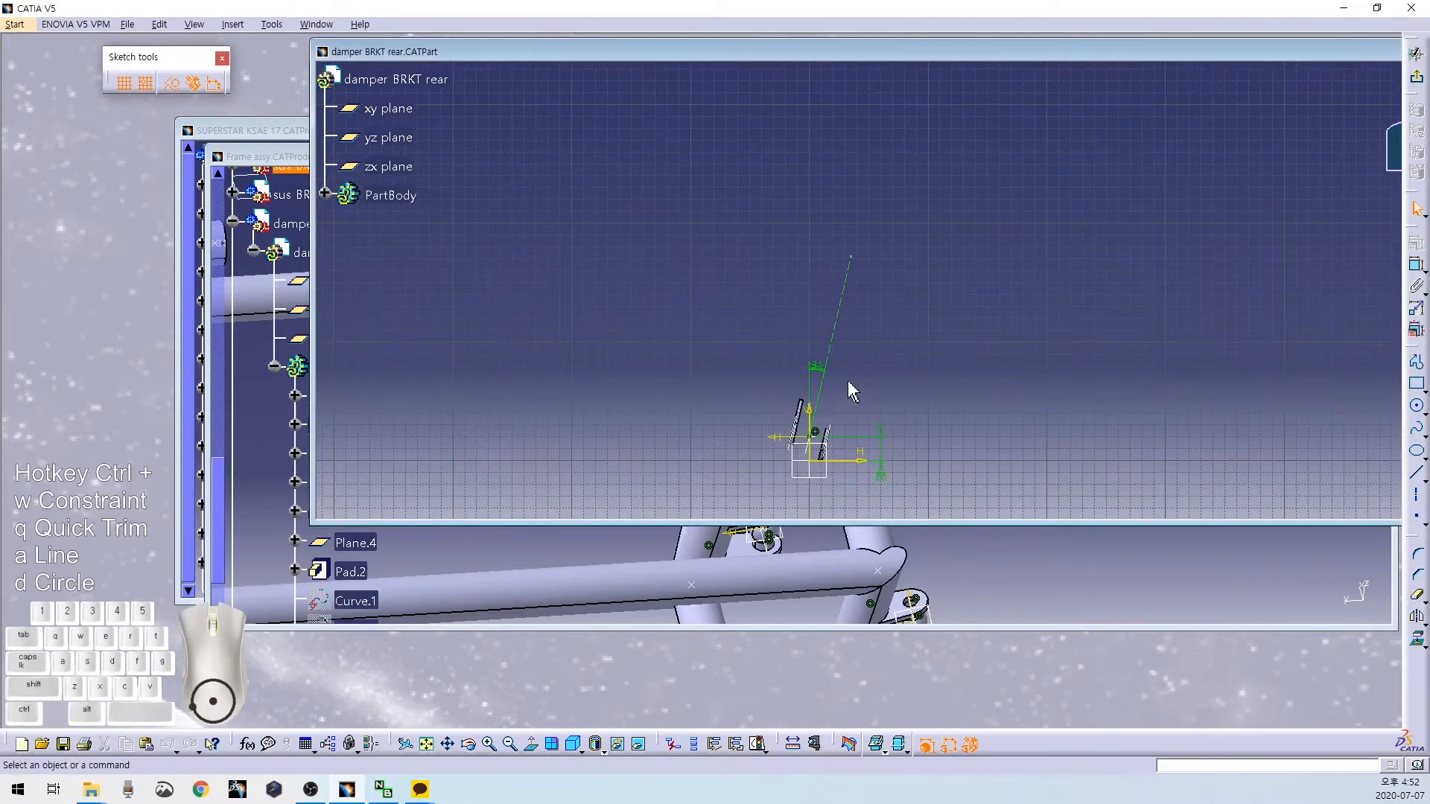
# Make the construction line parallel to the short slanted reference line between the two tabs.
pyautogui.moveTo(827, 376)
pyautogui.mouseDown(button='middle')
pyautogui.moveTo(845, 405)
pyautogui.moveTo(869, 227)
pyautogui.moveTo(718, 313)
pyautogui.mouseUp(button='middle')
pyautogui.keyDown('ctrl'); pyautogui.click(690, 444); pyautogui.keyUp('ctrl')
pyautogui.hotkey('ctrl', 'w')
pyautogui.rightClick(721, 378)
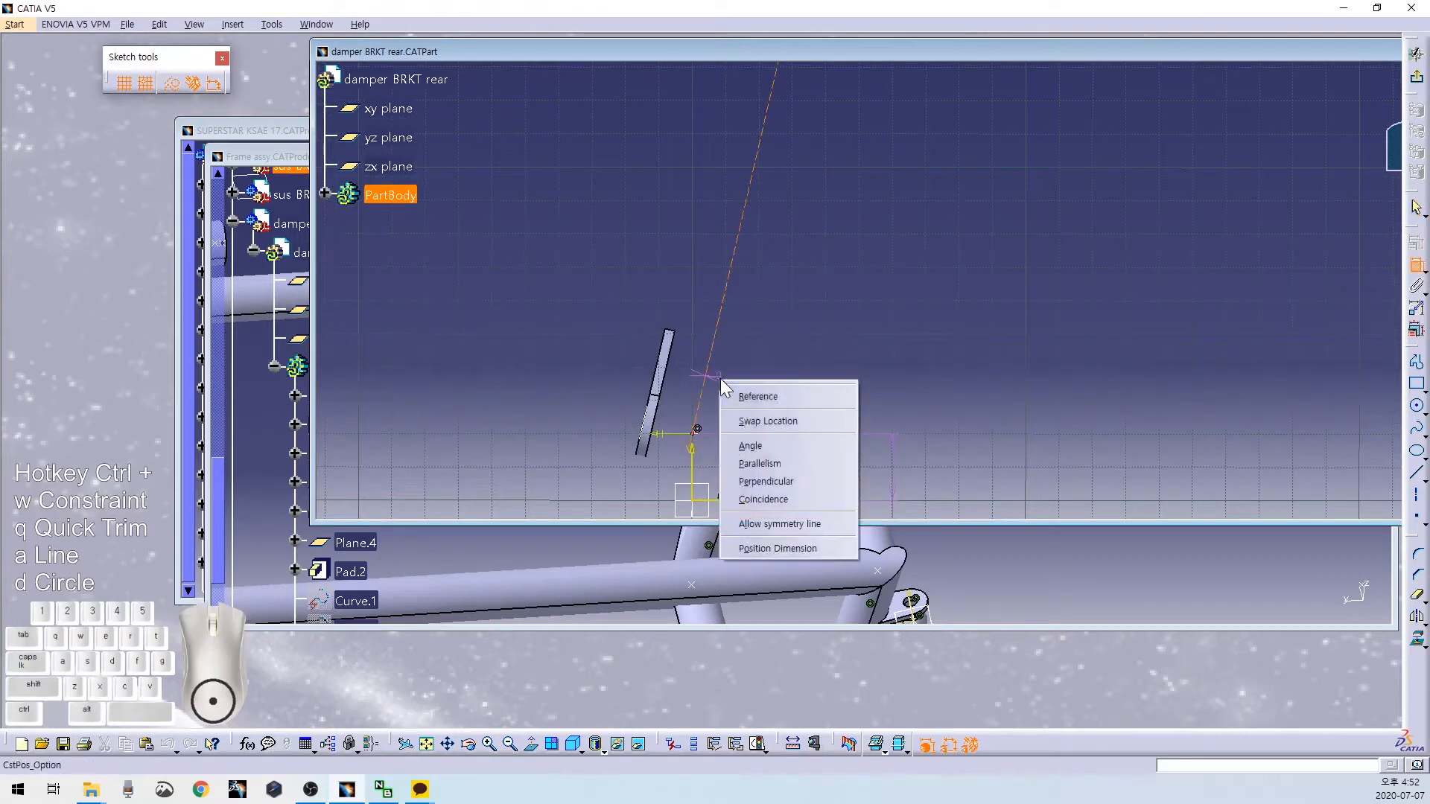
pyautogui.click(800, 465)
pyautogui.moveTo(906, 290)
pyautogui.mouseDown(button='middle')
pyautogui.moveTo(854, 295)
pyautogui.moveTo(887, 341)
pyautogui.moveTo(938, 227)
pyautogui.mouseUp(button='middle')
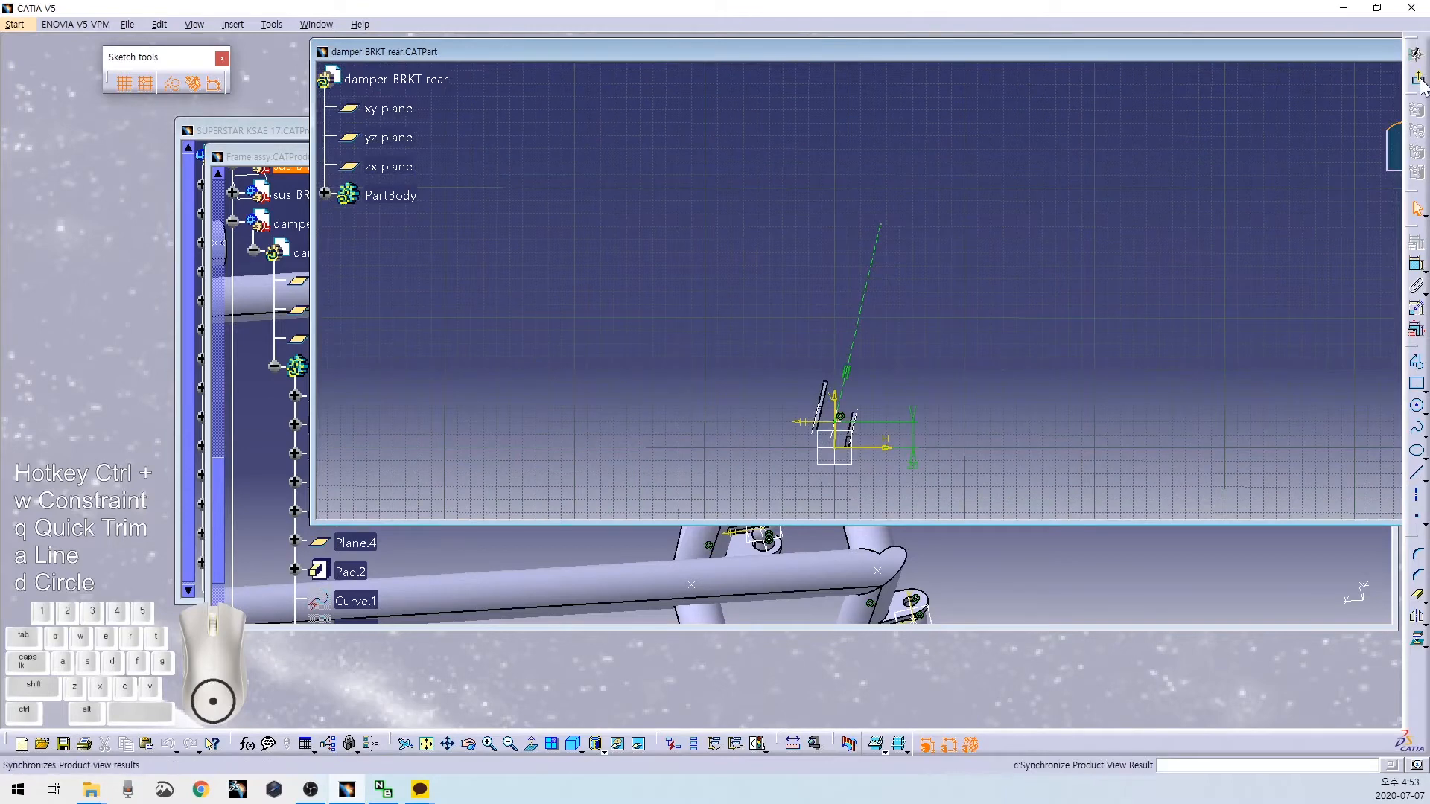
# Place a point at the construction line's upper end, then exit the sketch and save the part.
pyautogui.click(1414, 521)
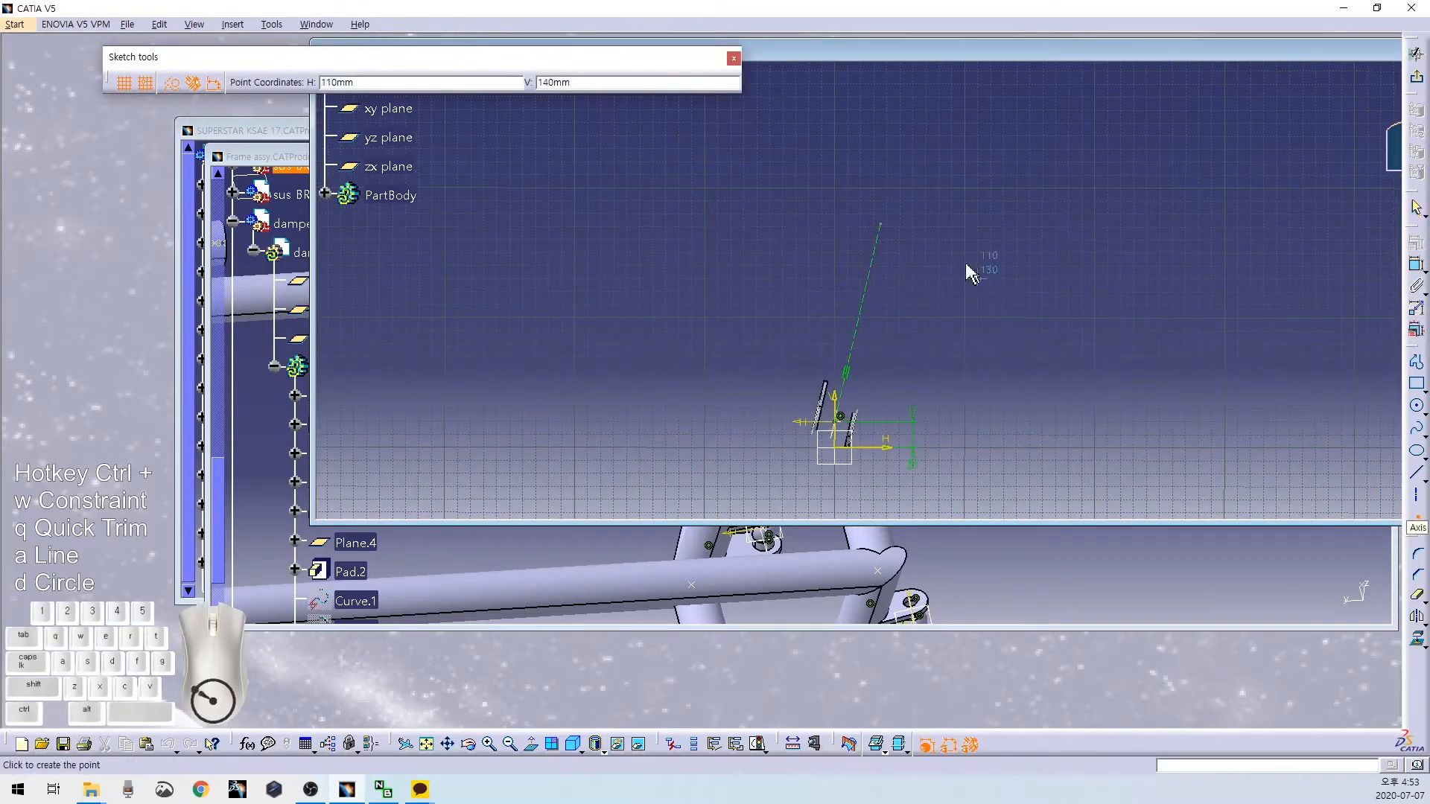
pyautogui.click(885, 223)
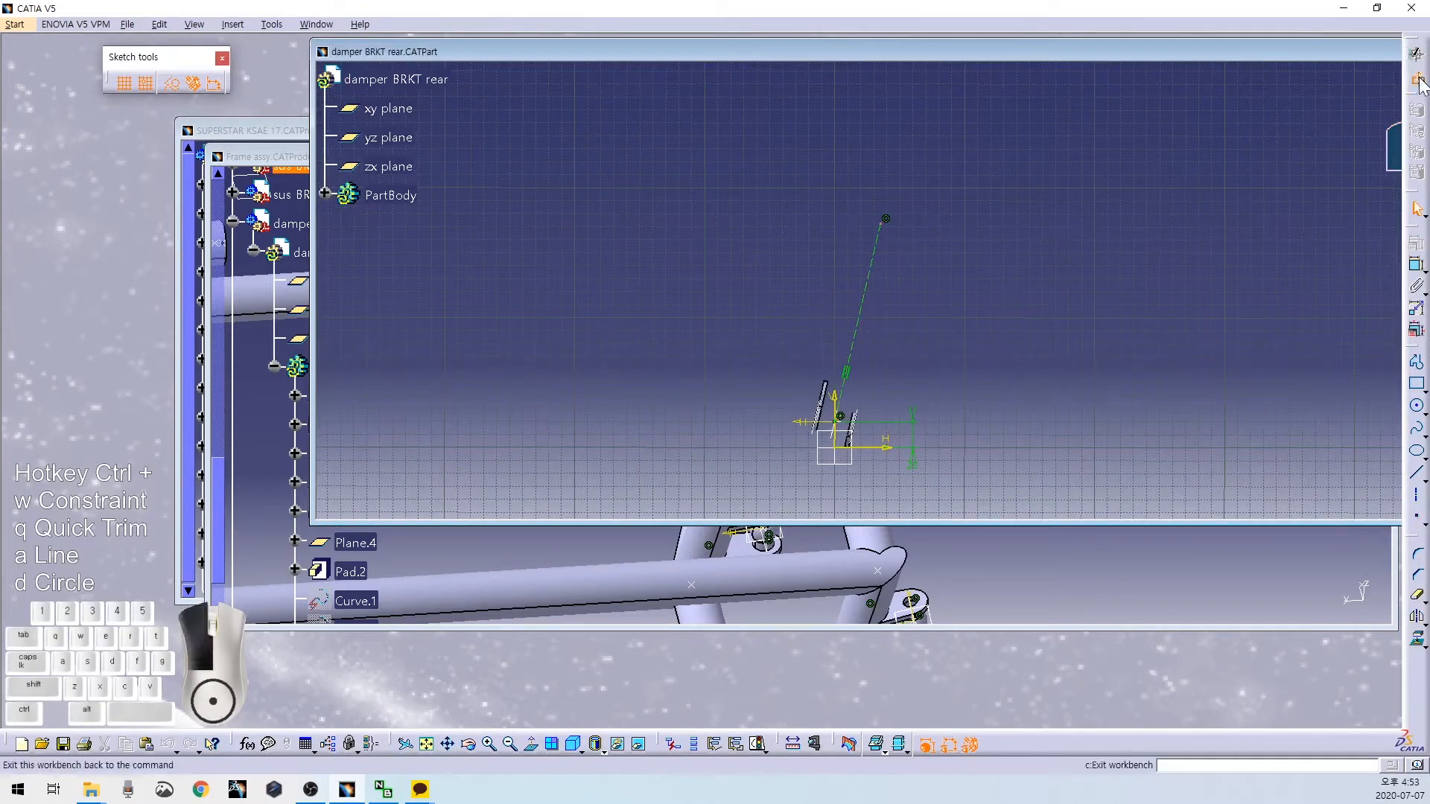
pyautogui.press('e')
pyautogui.hotkey('ctrl', 's')
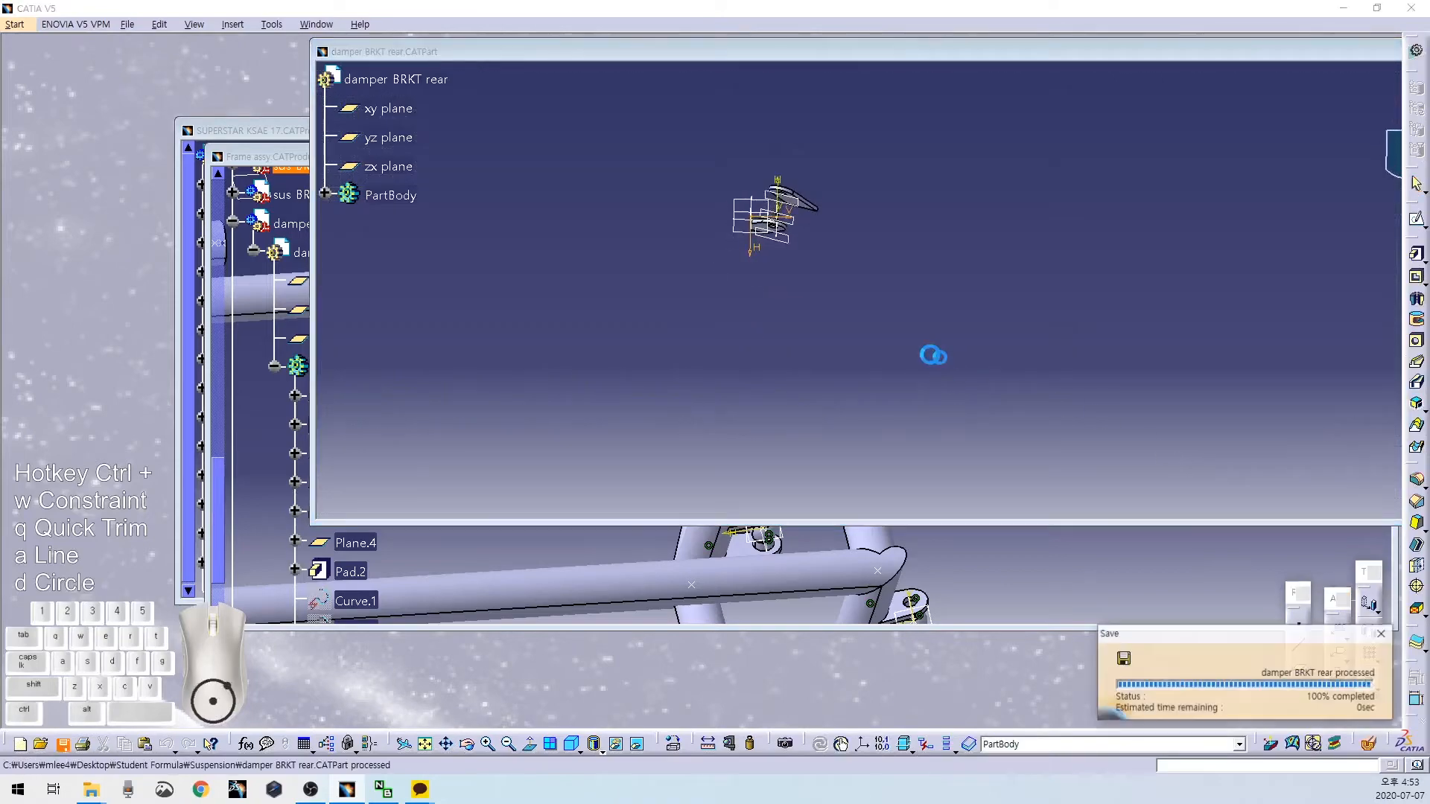
# Reopen Sketch.6, convert the point at the line's upper end to a standard element and exit the sketch.
pyautogui.click(325, 194)
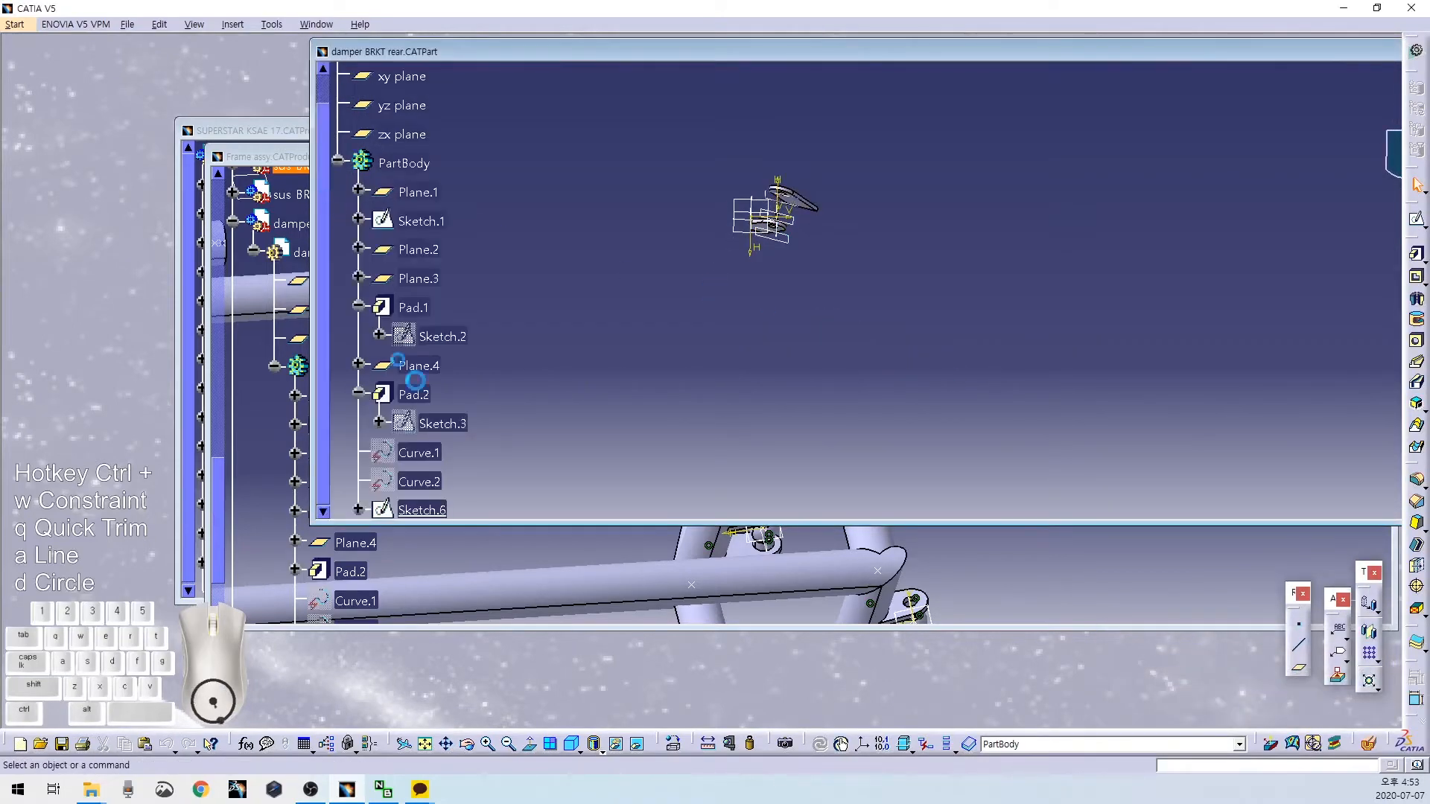
pyautogui.scroll(-3, 417, 381)
pyautogui.doubleClick(421, 376)
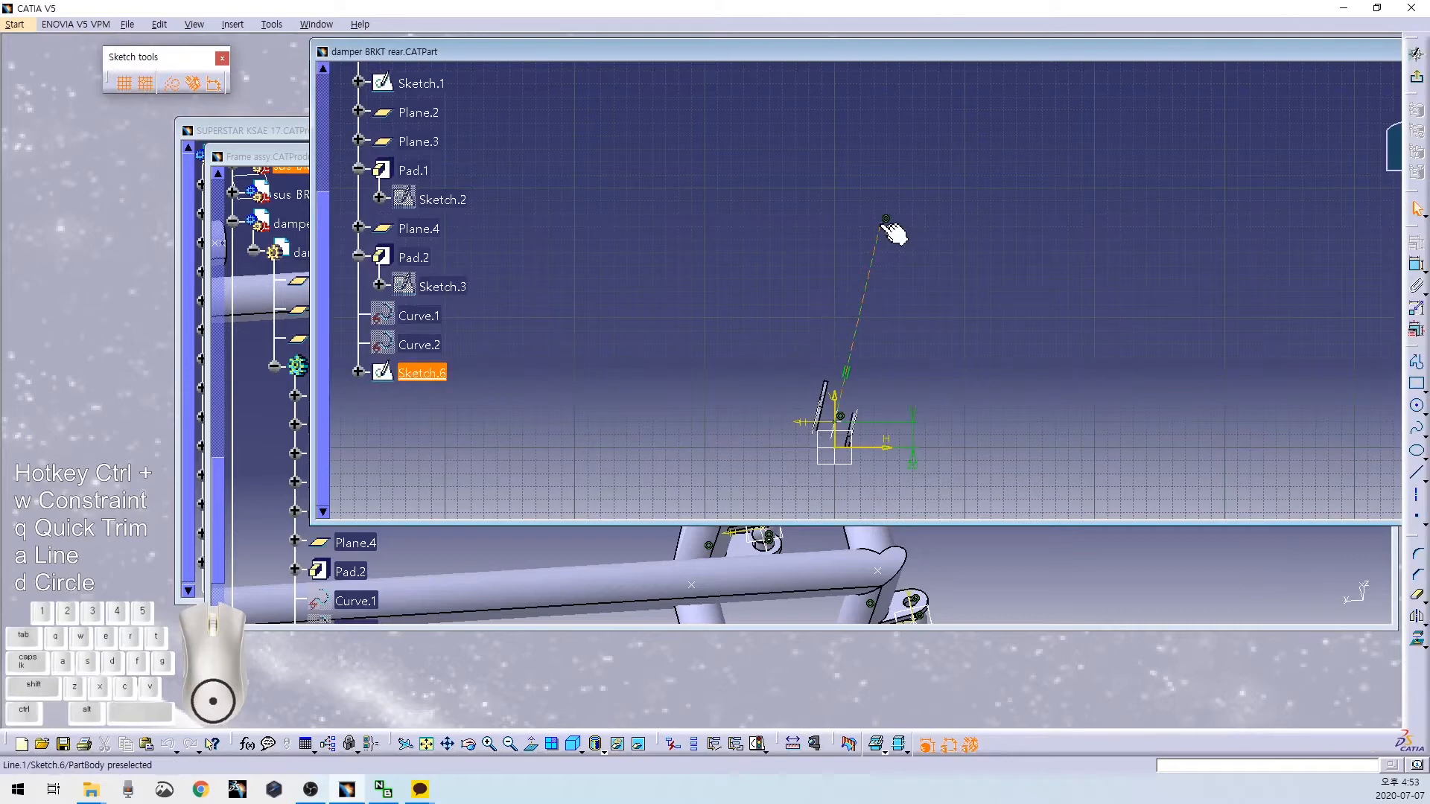
pyautogui.click(884, 222)
pyautogui.click(174, 83)
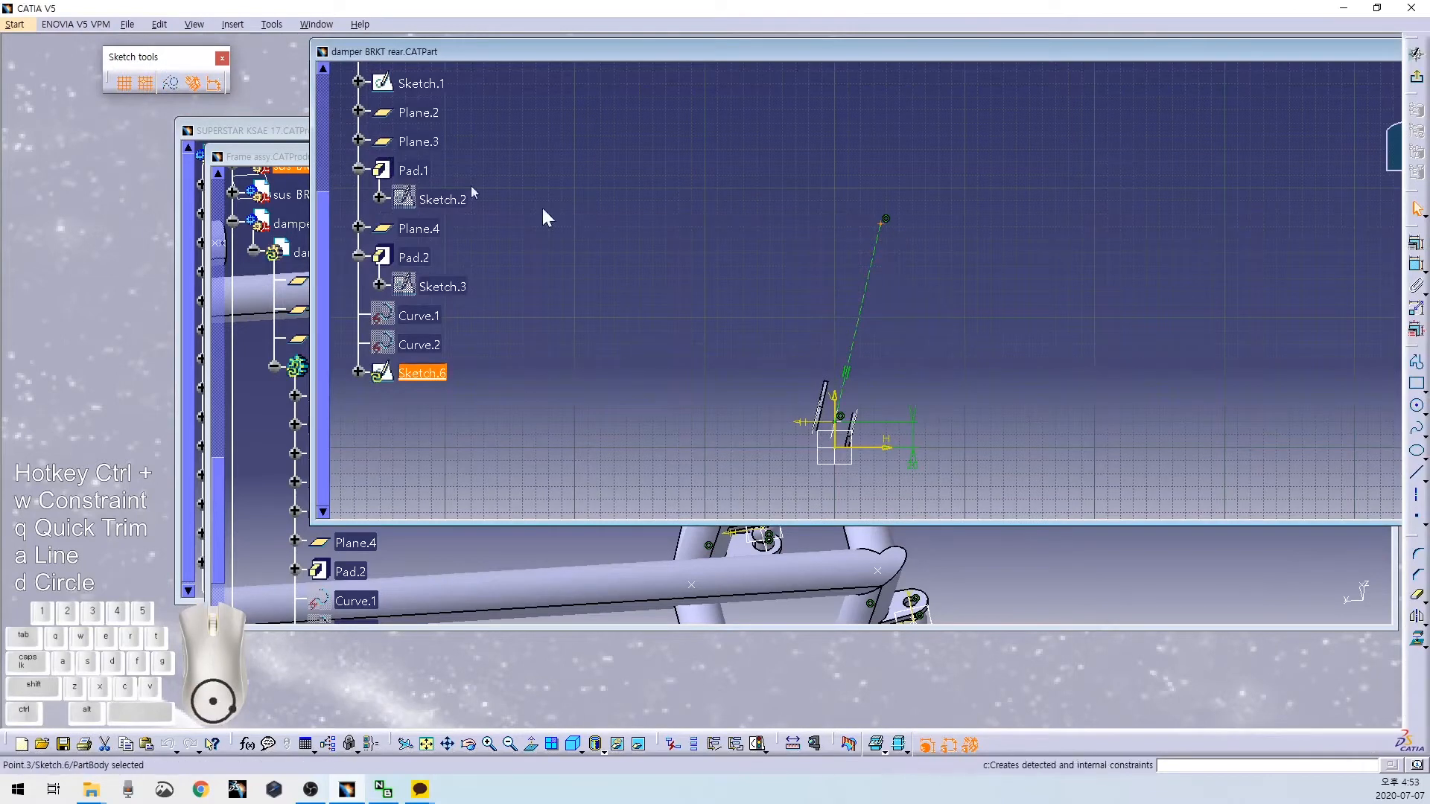
pyautogui.click(725, 266)
pyautogui.click(1418, 76)
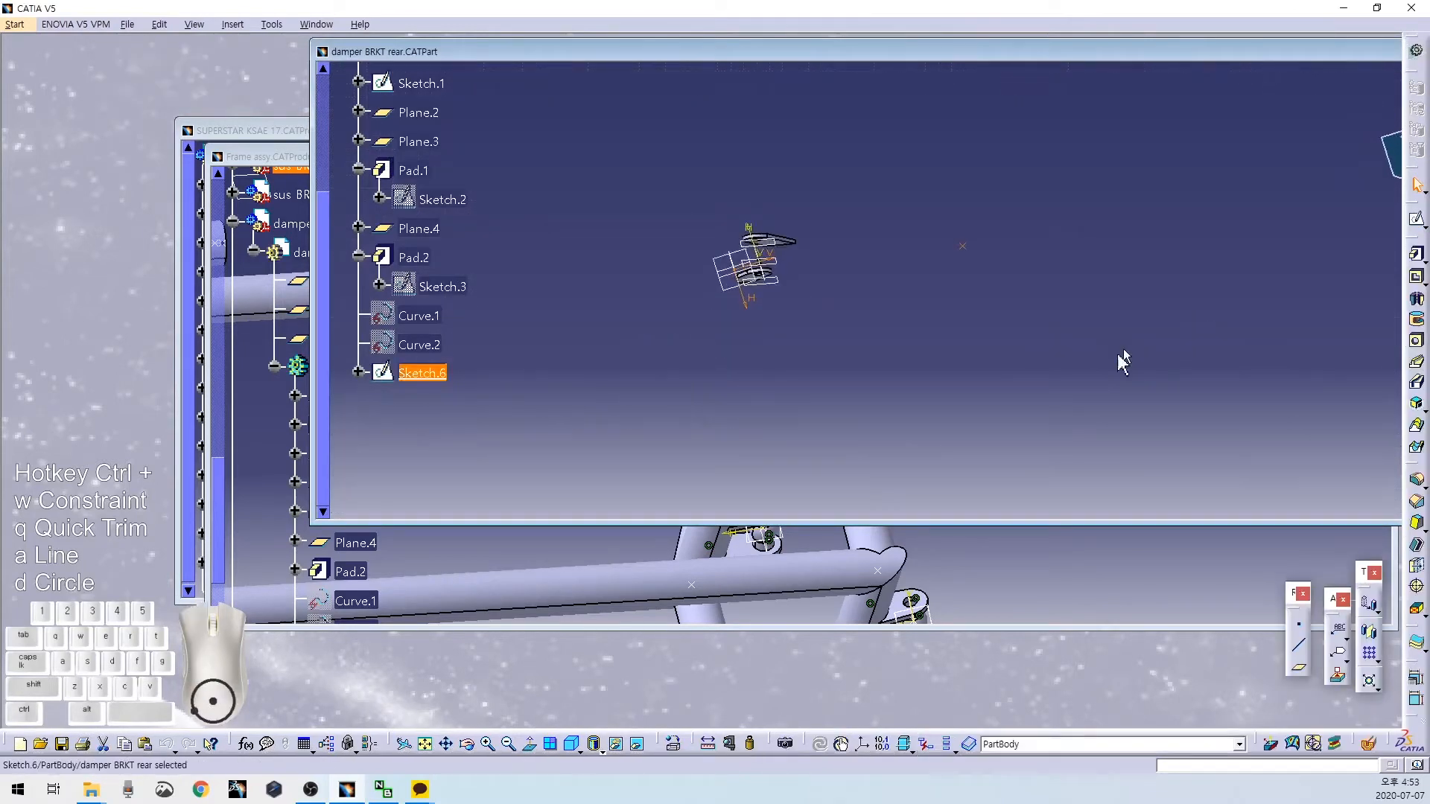
# Save the part and reopen Sketch.6 for editing within the Frame assy assembly.
pyautogui.hotkey('ctrl', 's')
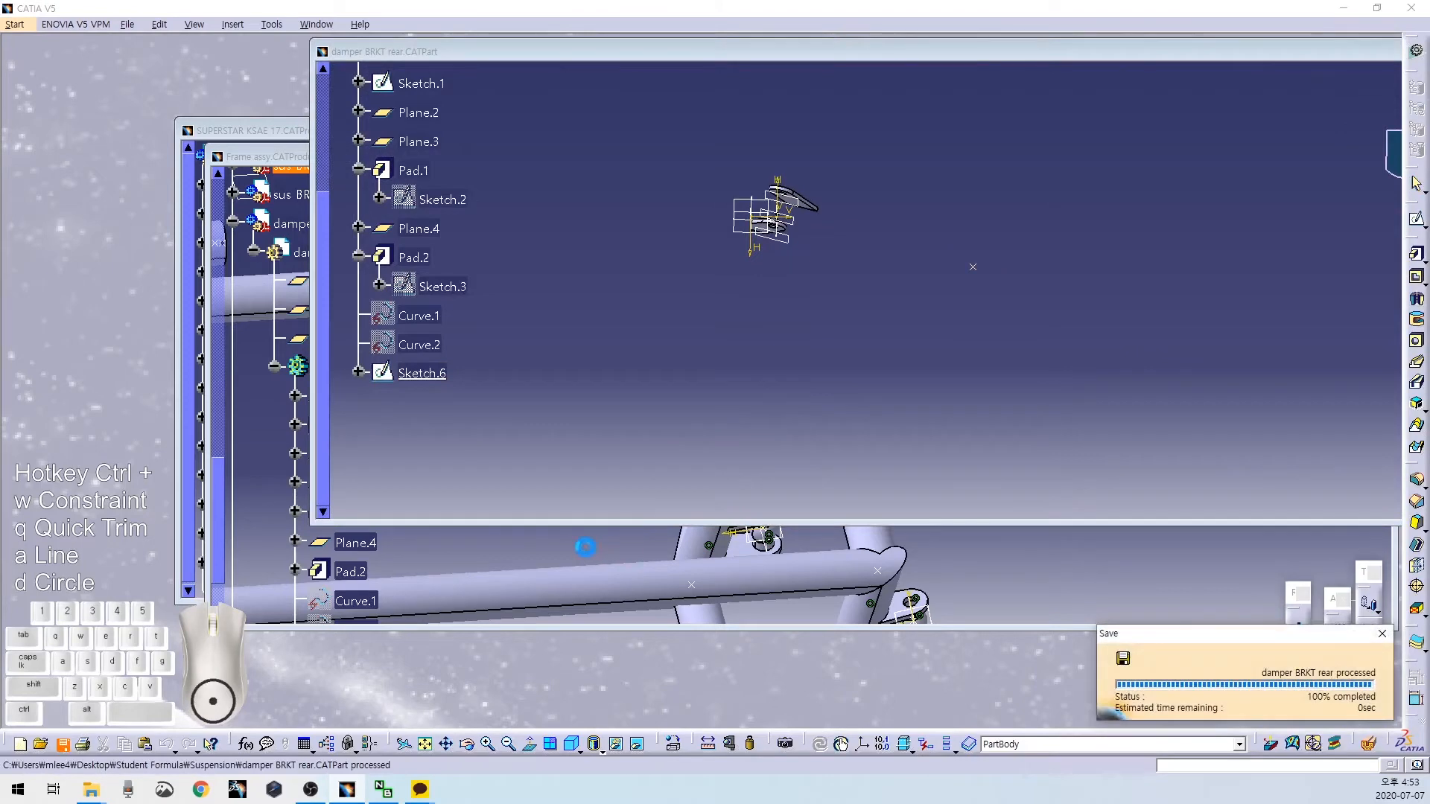
pyautogui.click(684, 531)
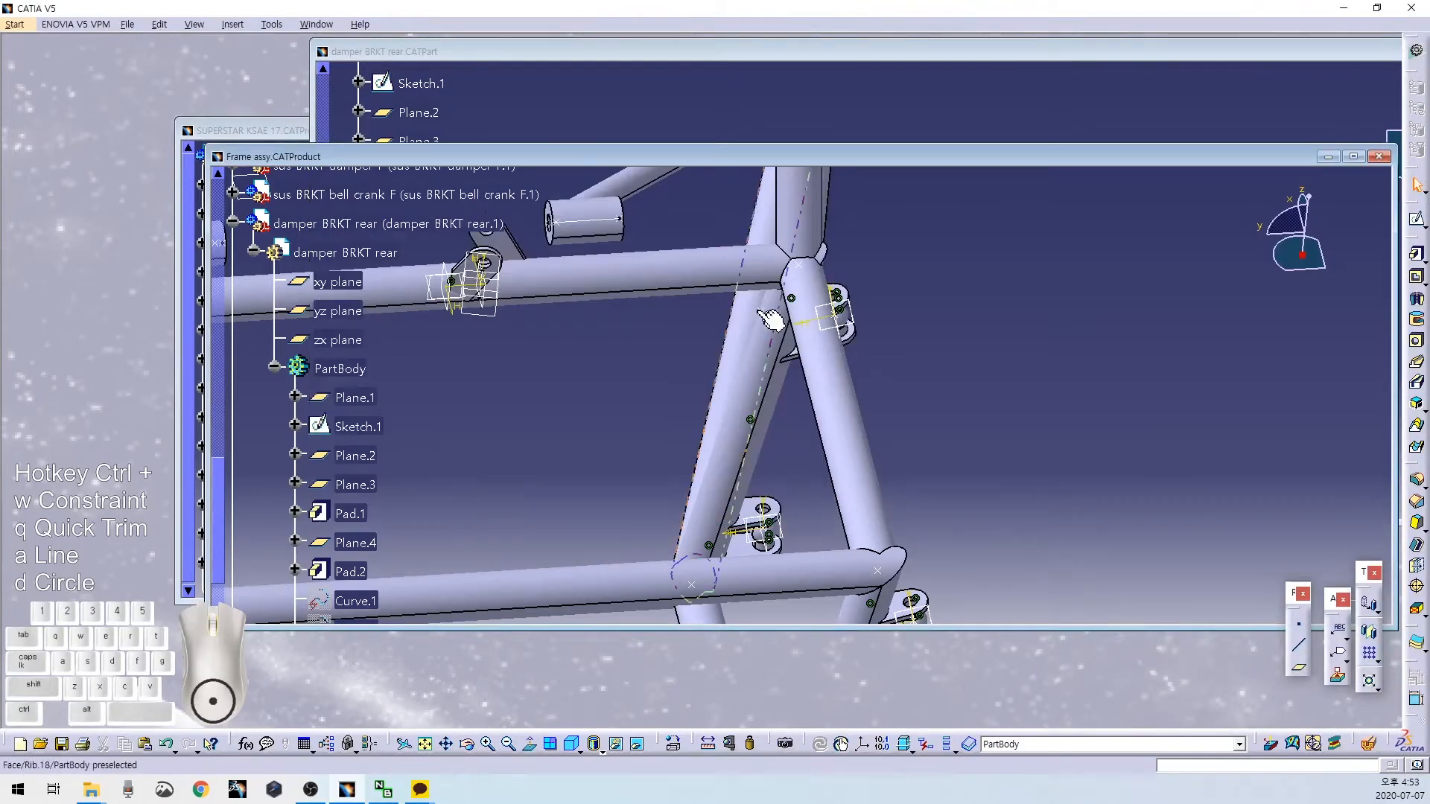
pyautogui.scroll(-2, 357, 417)
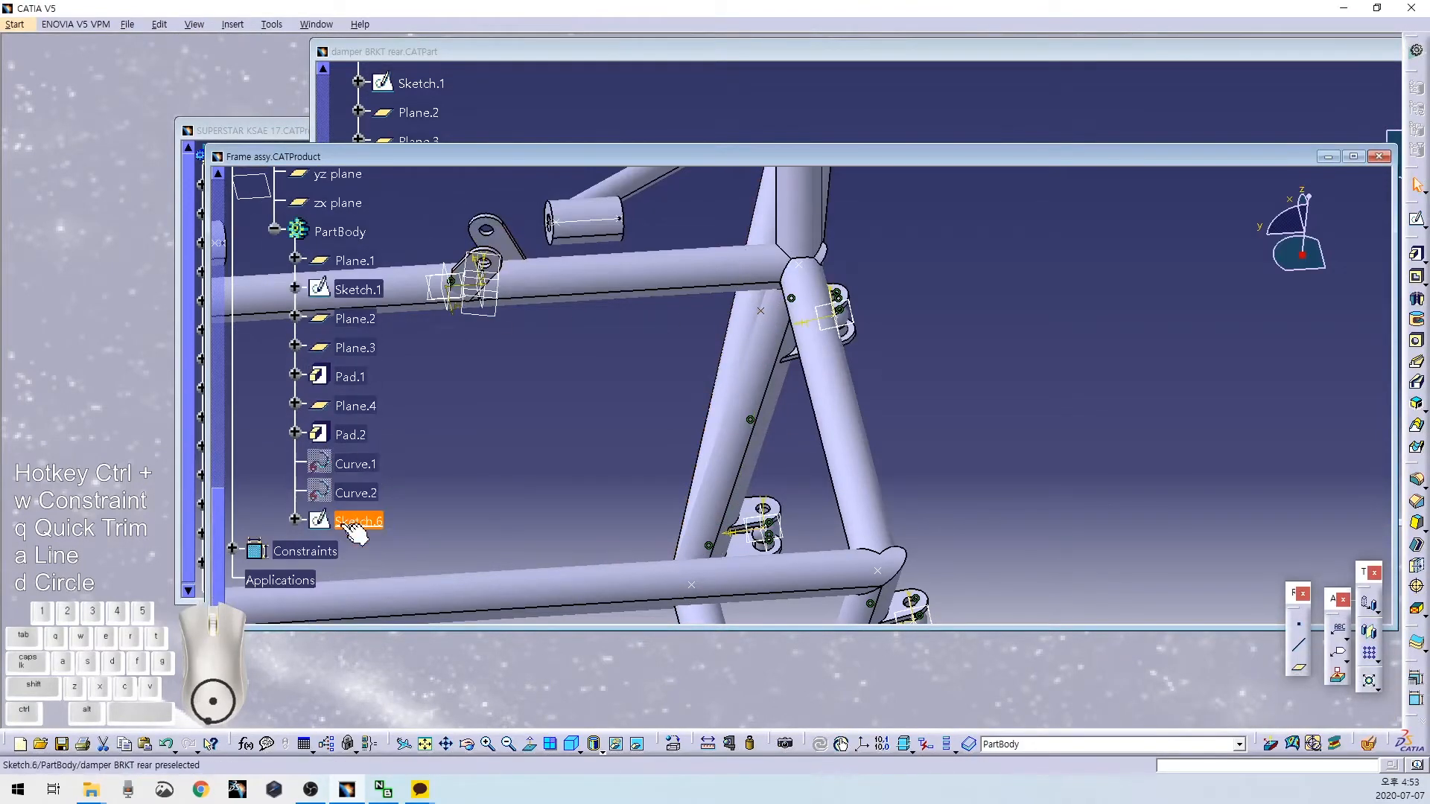
pyautogui.doubleClick(356, 520)
# Make the construction line's end point in Sketch.6 coincident with the frame tube reference, then exit the sketch.
pyautogui.moveTo(651, 418); pyautogui.dragTo(725, 264)
pyautogui.keyDown('ctrl'); pyautogui.click(701, 349); pyautogui.keyUp('ctrl')
pyautogui.hotkey('ctrl', 'w')
pyautogui.rightClick(736, 311)
pyautogui.click(752, 368)
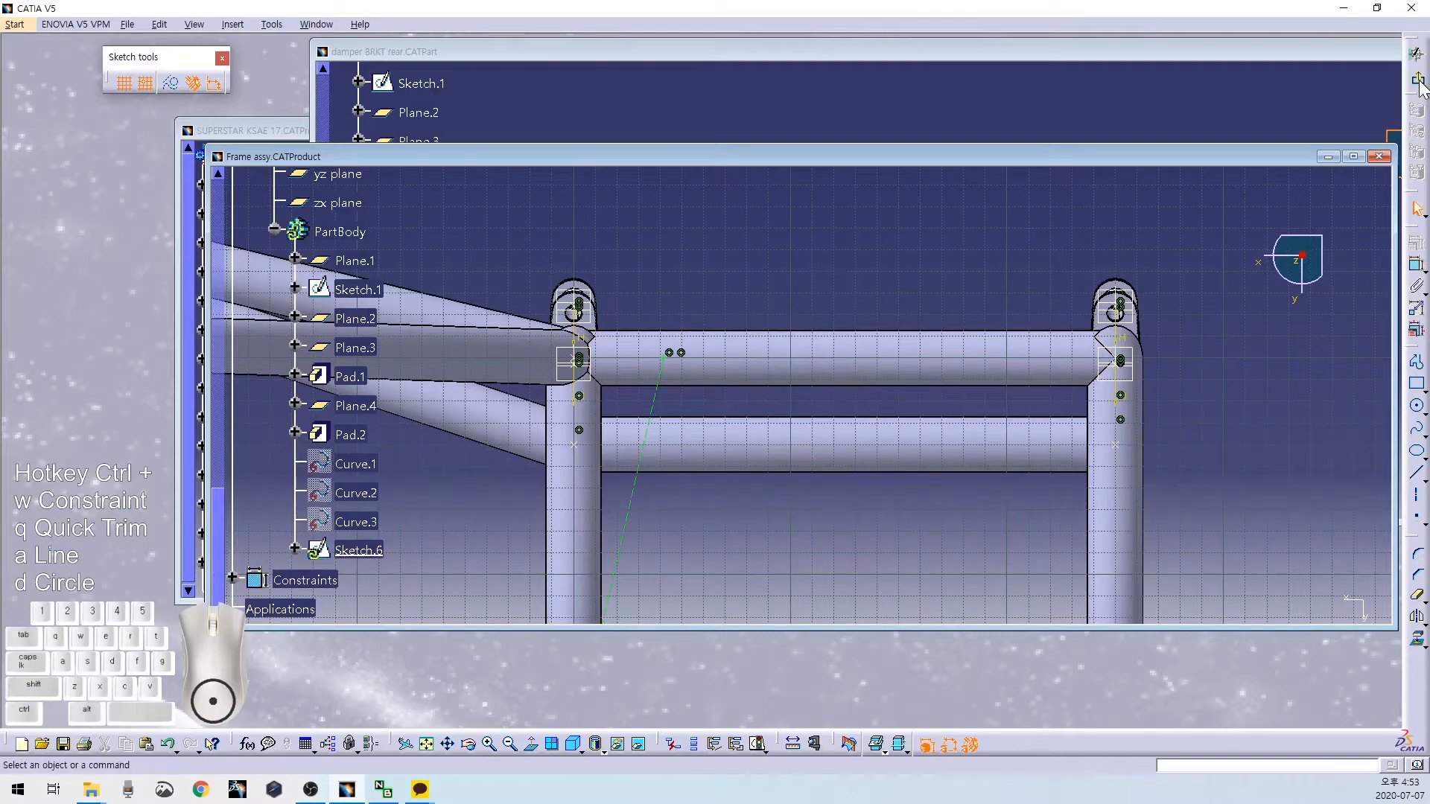
pyautogui.click(1025, 382)
pyautogui.moveTo(1005, 351)
pyautogui.mouseDown(button='middle')
pyautogui.moveTo(1066, 333)
pyautogui.moveTo(775, 406)
pyautogui.mouseUp(button='middle')
# Return to the damper BRKT rear part and start a new sketch on Plane.3.
pyautogui.click(833, 133)
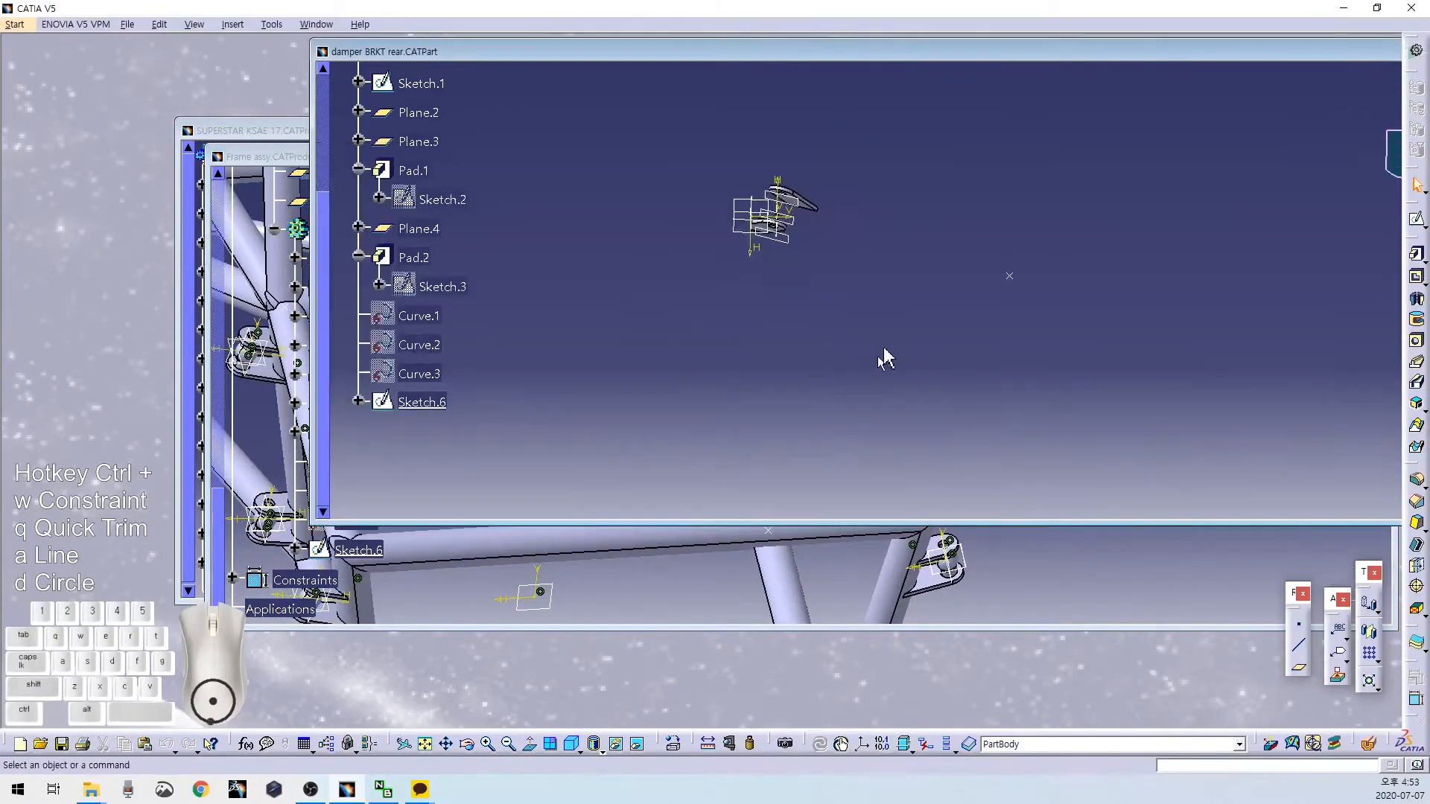
pyautogui.click(786, 244)
pyautogui.click(1417, 222)
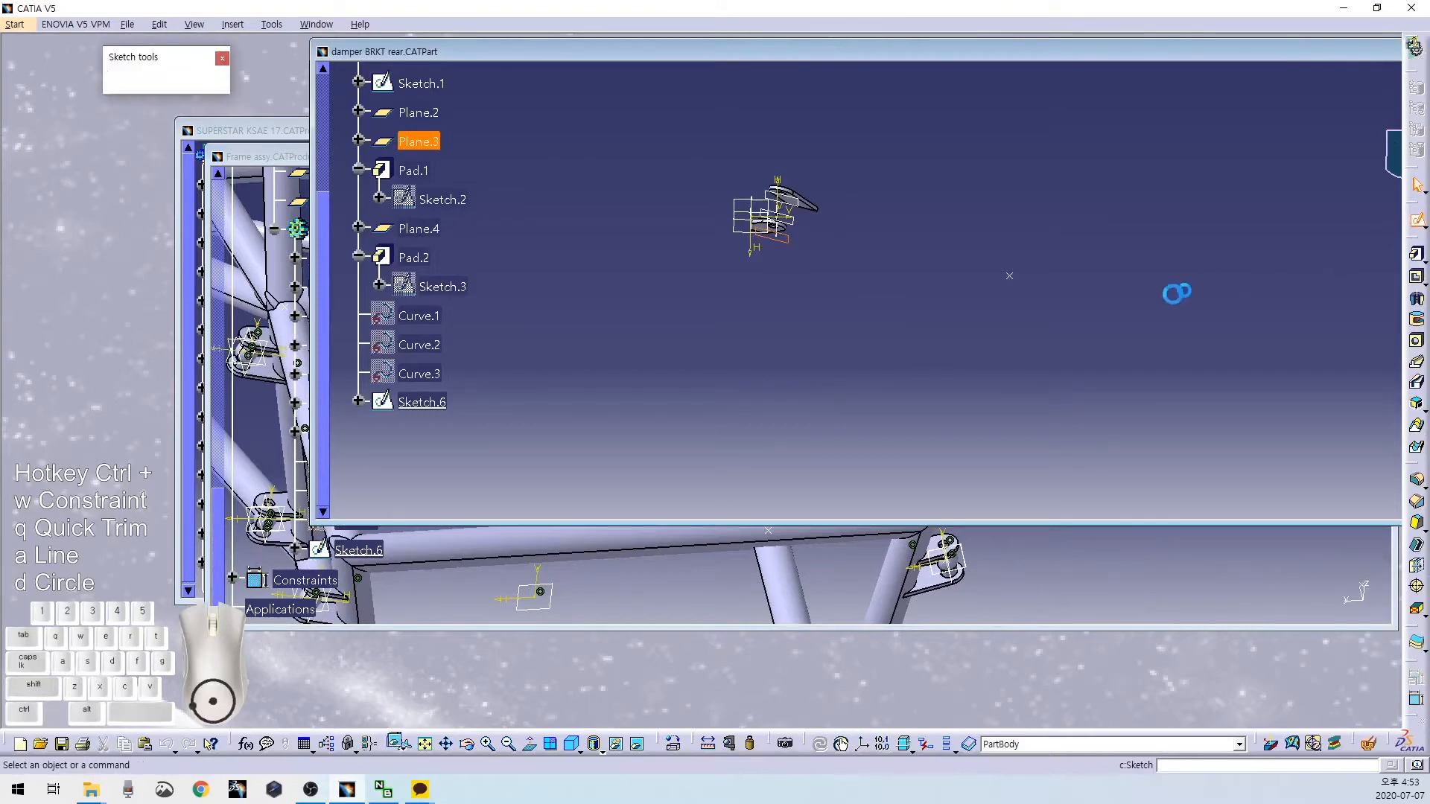
# Draw a circle beside the reference point and set its diameter to 8 mm.
pyautogui.hotkey('ctrl', 'd')
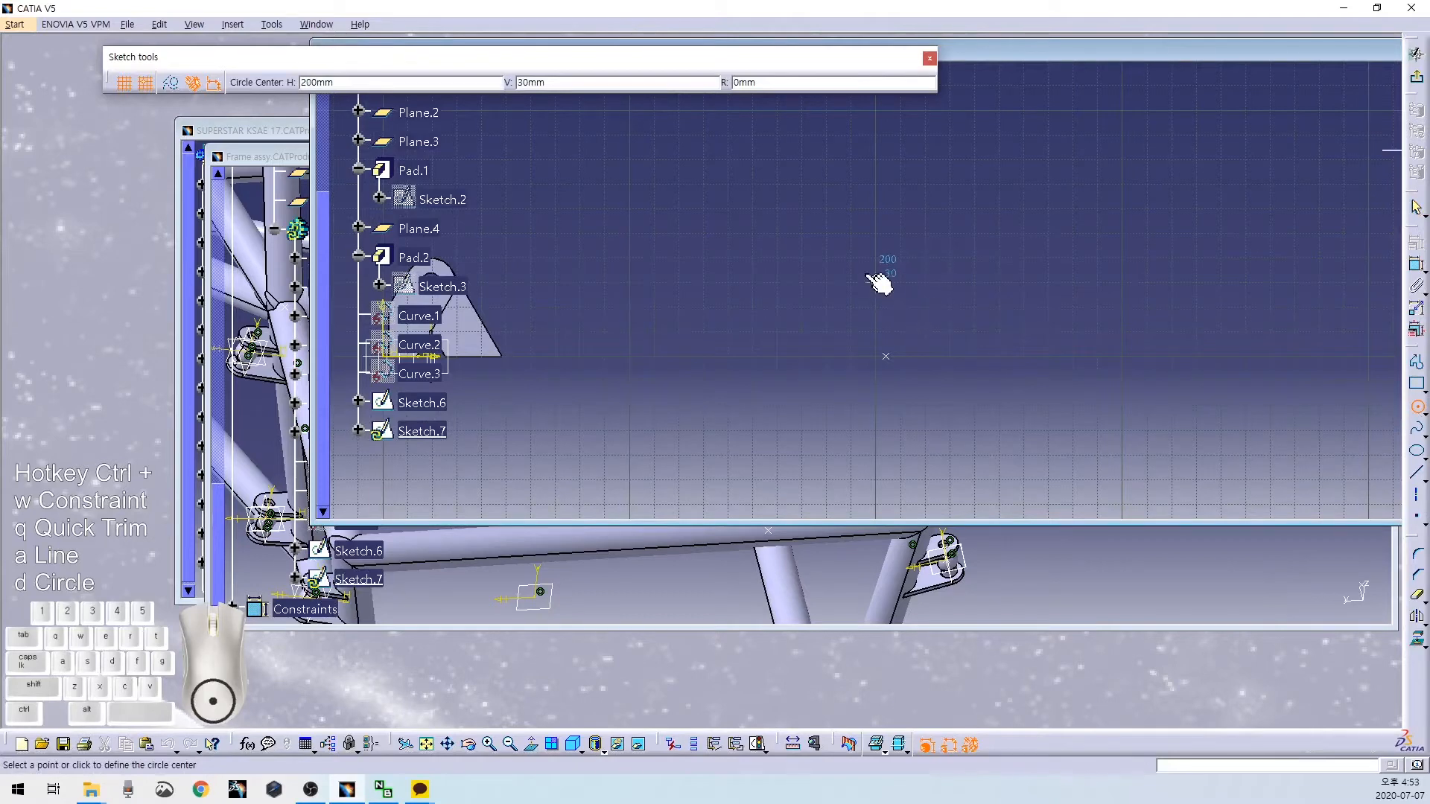
pyautogui.click(950, 258)
pyautogui.click(1006, 211)
pyautogui.hotkey('ctrl', 'w')
pyautogui.click(1007, 212)
pyautogui.click(1084, 247)
pyautogui.doubleClick(1083, 247)
pyautogui.write('8')
pyautogui.press('Return')
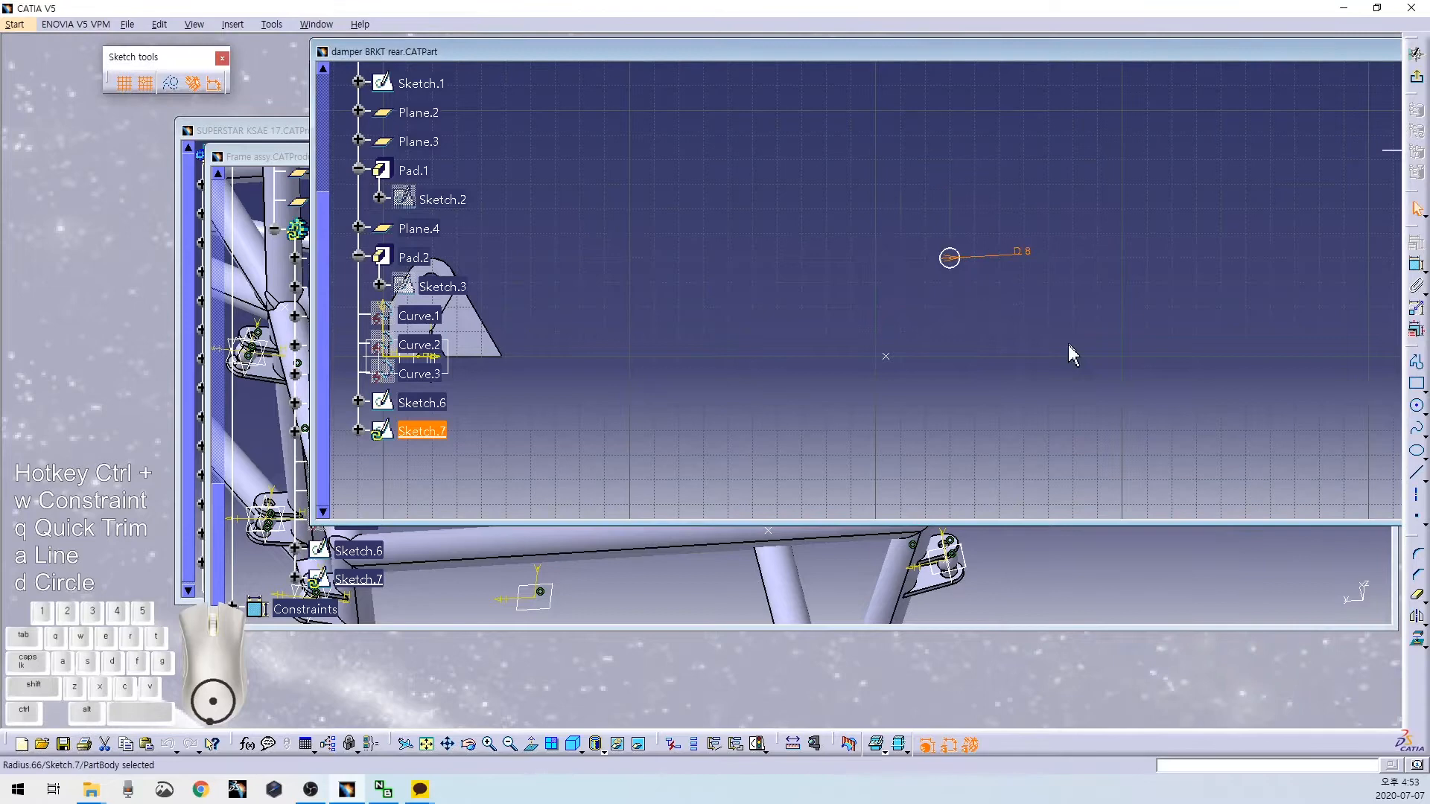
# Draw a second circle concentric with the 8 mm circle and set its diameter to 20 mm.
pyautogui.hotkey('ctrl', 'd')
pyautogui.click(948, 261)
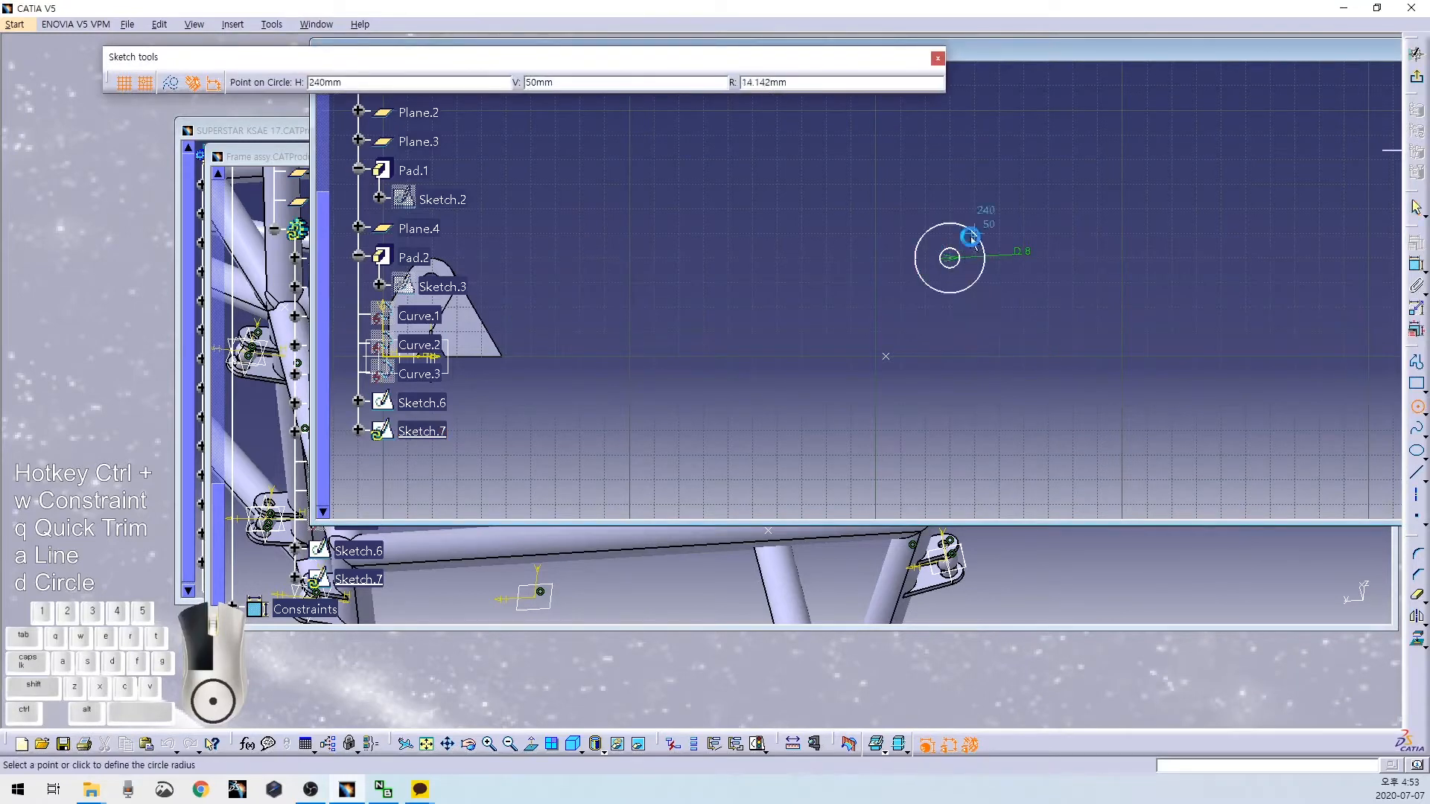
pyautogui.click(973, 234)
pyautogui.hotkey('ctrl', 'w')
pyautogui.click(1004, 229)
pyautogui.doubleClick(1005, 225)
pyautogui.write('20')
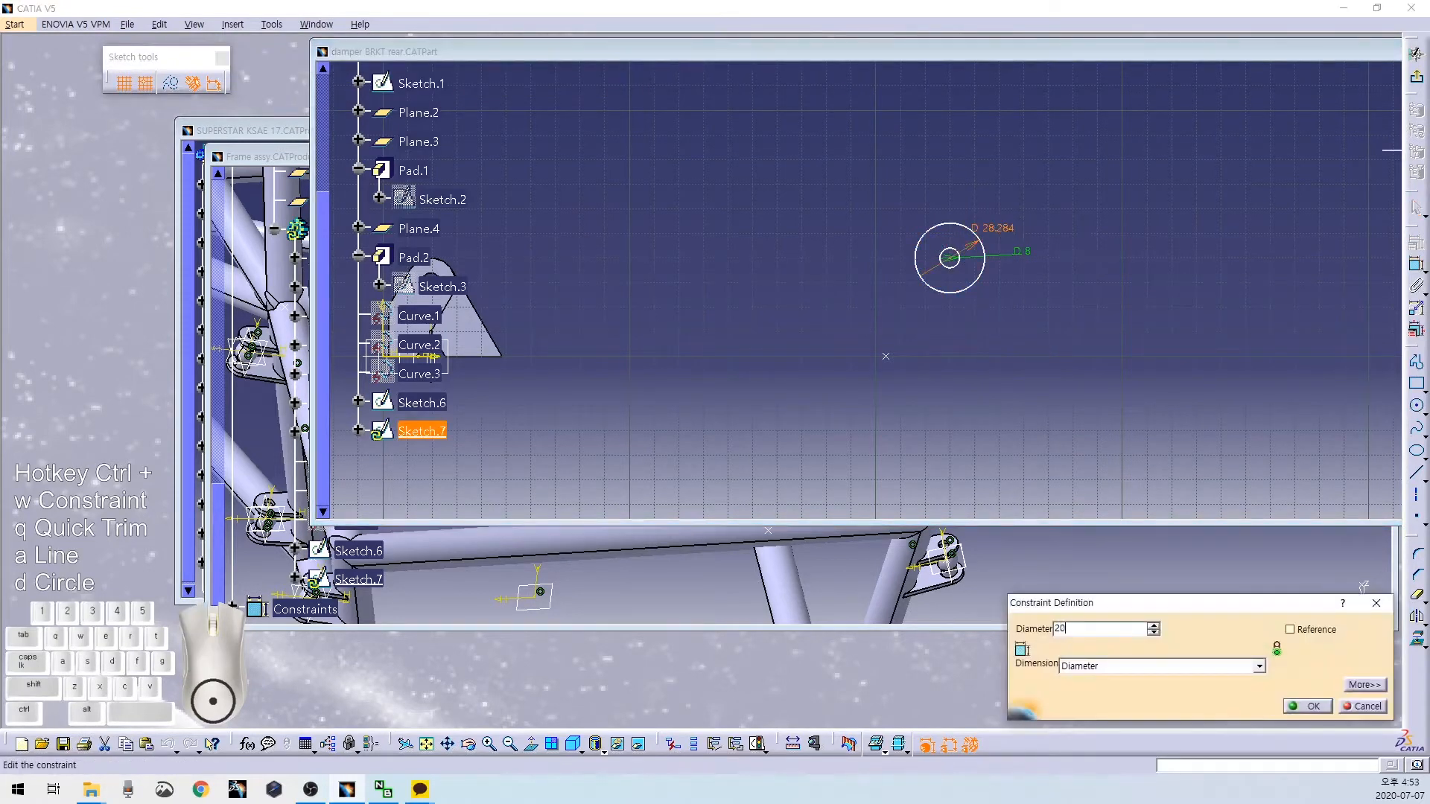
pyautogui.press('Return')
# Draw a vertical construction line next to the reference point and set its length to 30 mm.
pyautogui.scroll(2, 1046, 345)
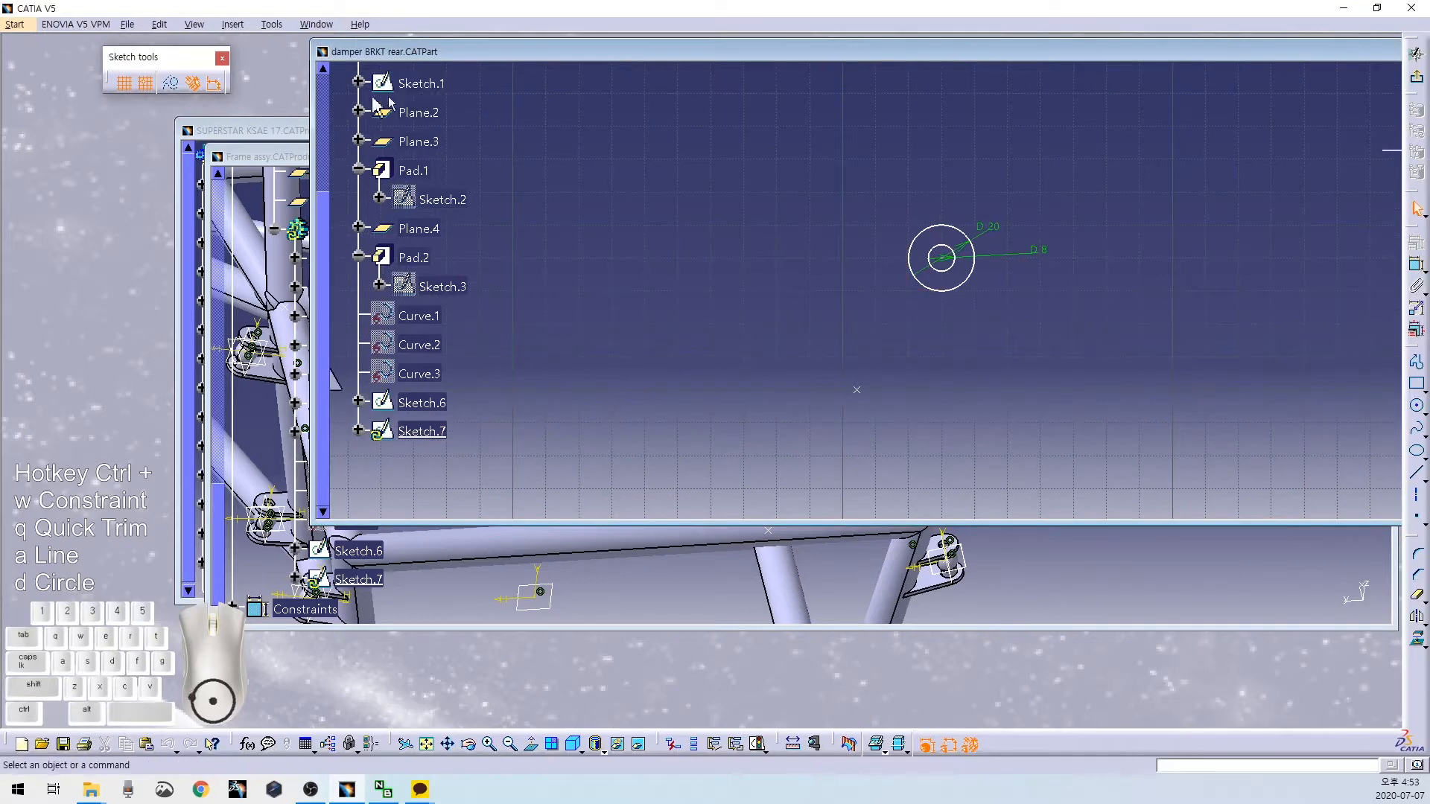
pyautogui.press('a')
pyautogui.click(843, 291)
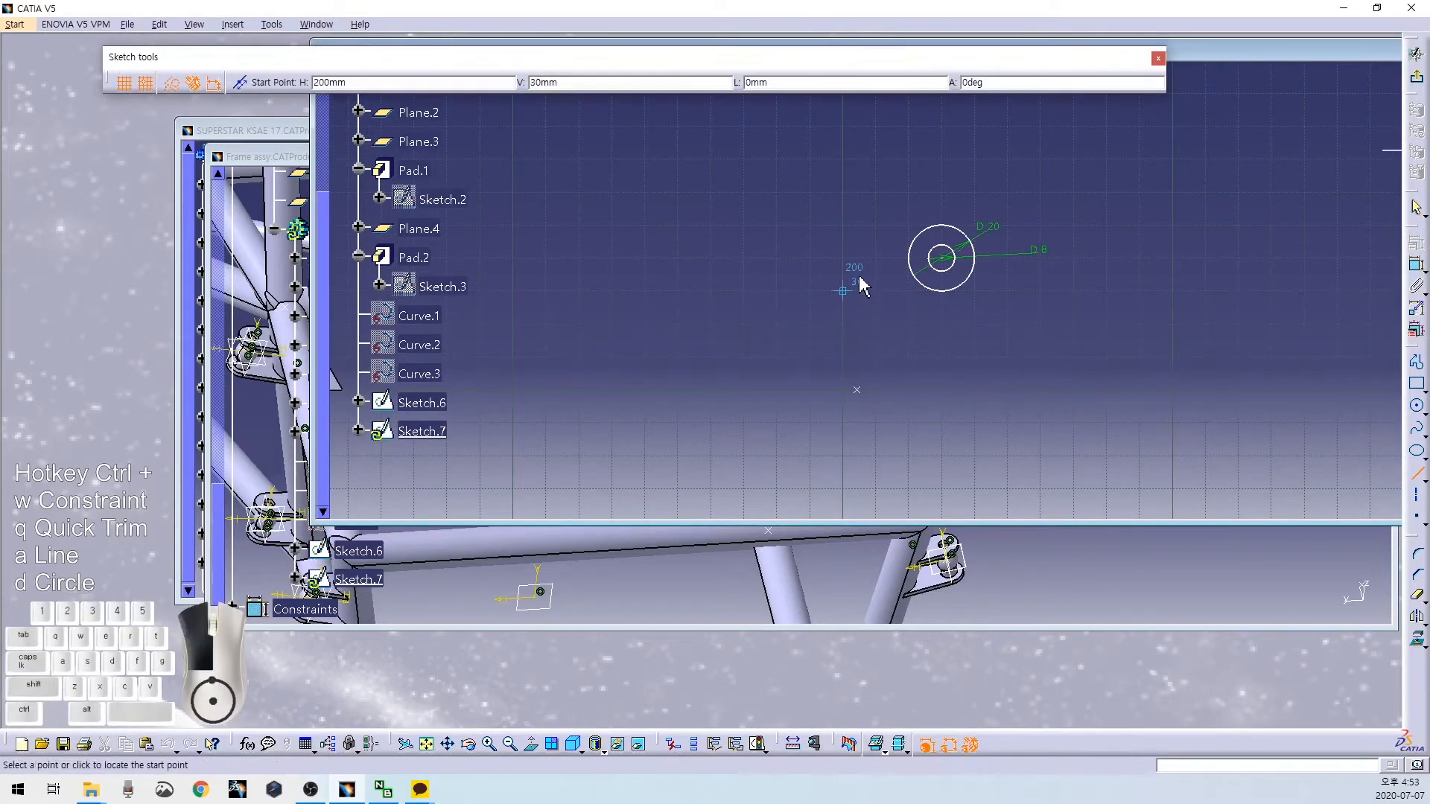
pyautogui.click(844, 389)
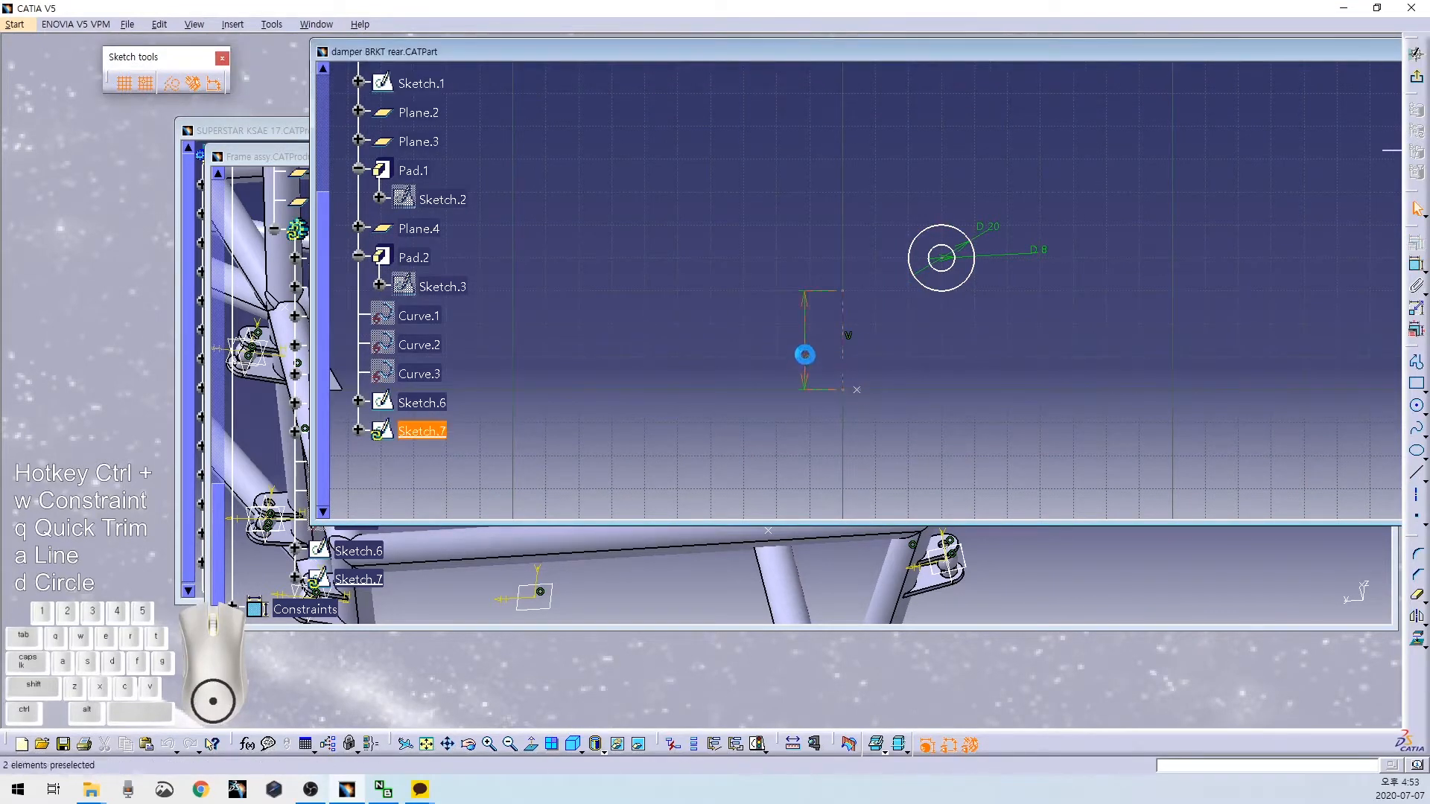
pyautogui.doubleClick(806, 358)
pyautogui.press('Return')
# Make the lower end of the vertical construction line coincident with the reference point.
pyautogui.click(809, 379)
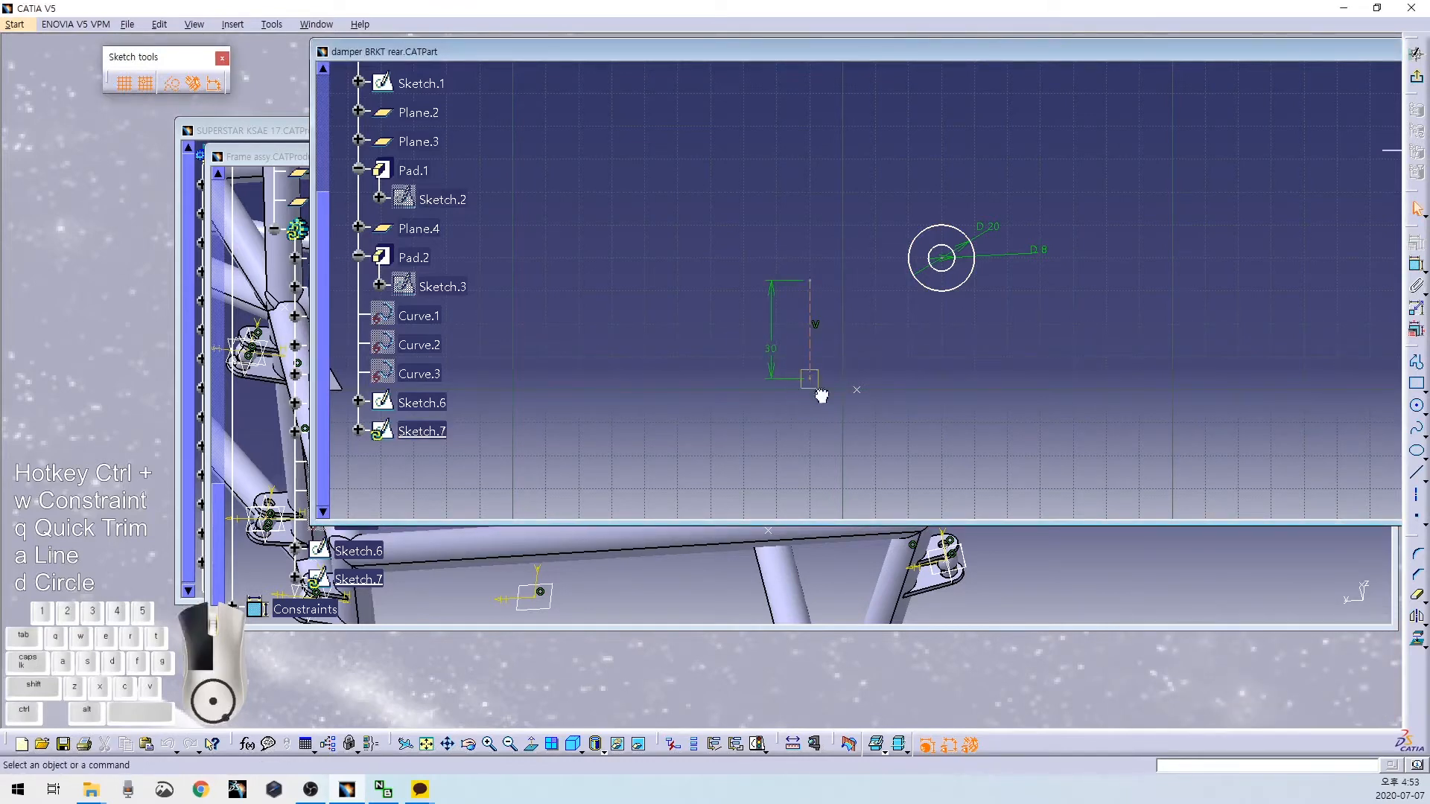
pyautogui.keyDown('ctrl'); pyautogui.click(857, 390); pyautogui.keyUp('ctrl')
pyautogui.rightClick(900, 356)
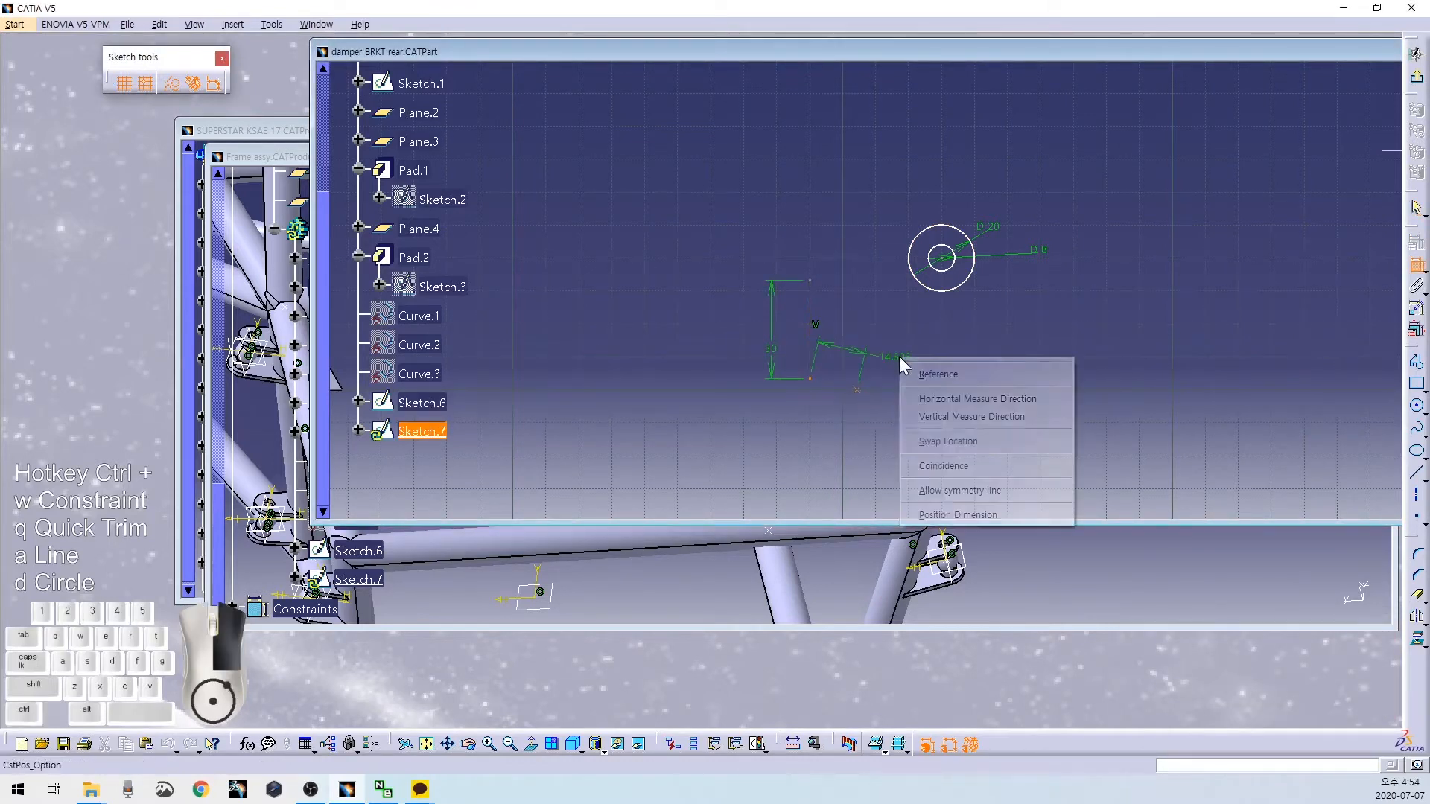
pyautogui.click(933, 452)
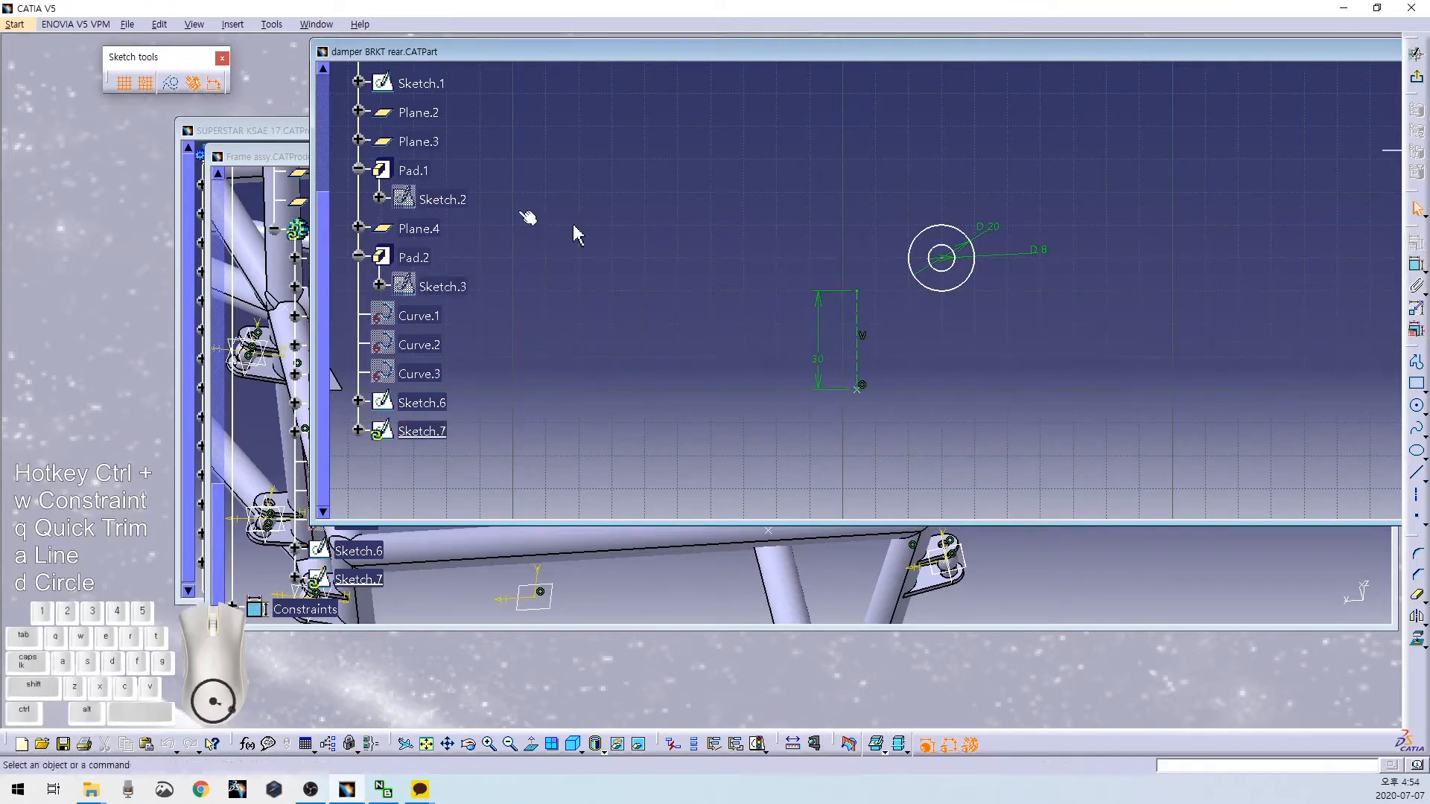
# Make the shared centre of the two circles coincident with the construction line's upper end.
pyautogui.click(944, 258)
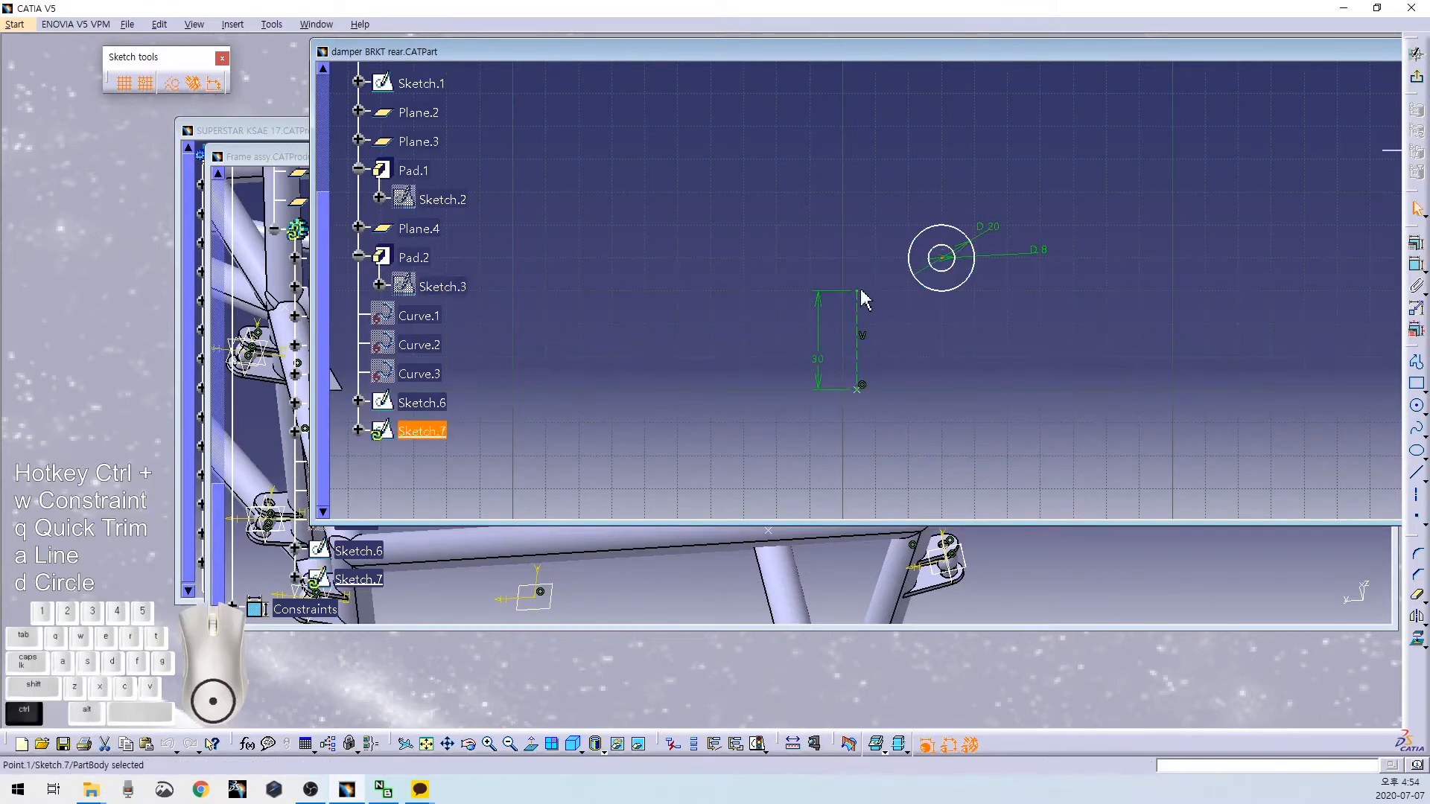
pyautogui.hotkey('ctrl', 'w')
pyautogui.rightClick(847, 230)
pyautogui.click(879, 339)
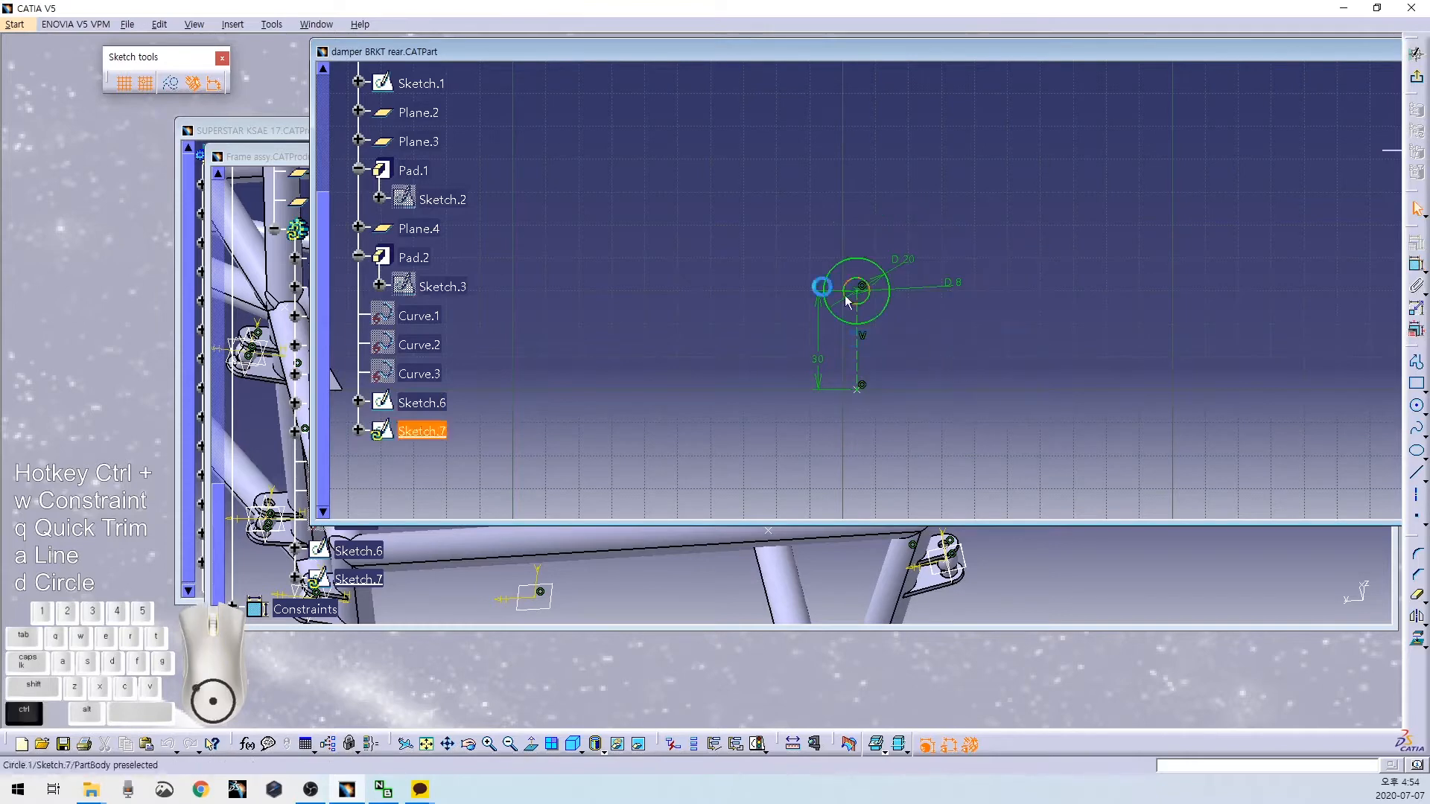
# Draw two long slanted lines descending past the circles, one through the circles and one beside them.
pyautogui.hotkey('ctrl', 'a')
pyautogui.click(810, 193)
pyautogui.click(973, 488)
pyautogui.hotkey('ctrl', 'a')
pyautogui.click(908, 159)
pyautogui.click(1106, 488)
# Draw a horizontal line across the slanted lines and make it coincident with the construction line's lower end.
pyautogui.hotkey('ctrl', 'a')
pyautogui.click(843, 423)
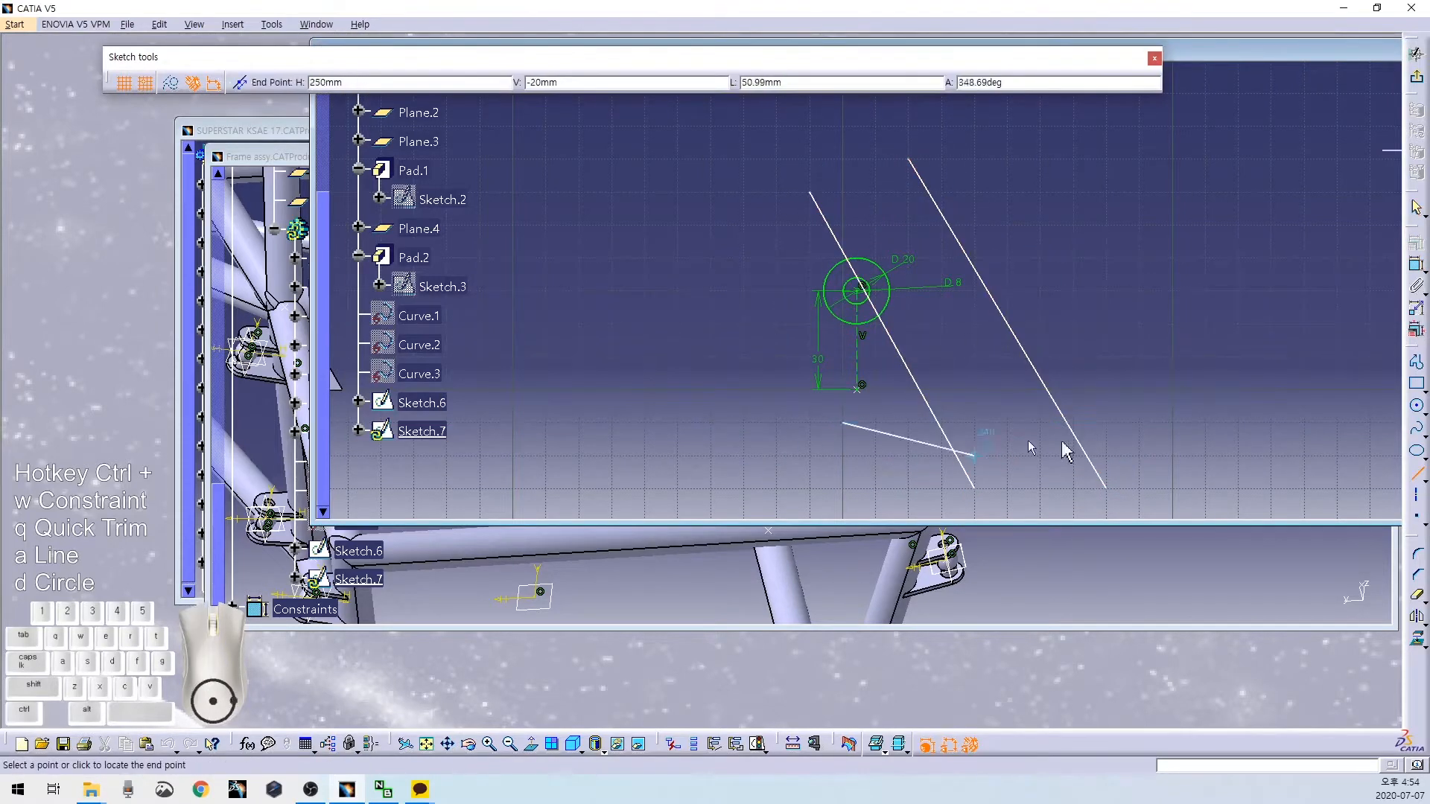
pyautogui.click(1202, 431)
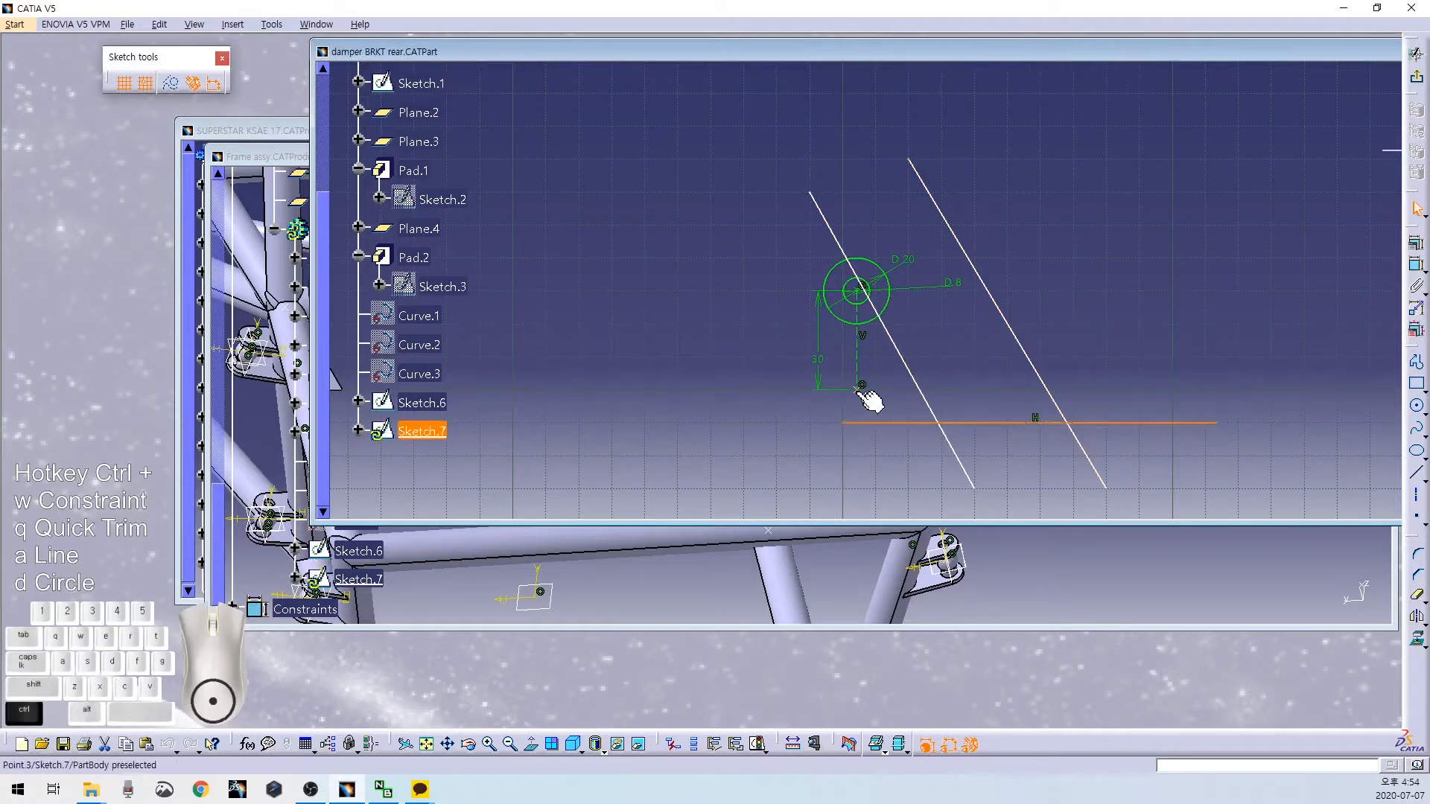
pyautogui.rightClick(892, 413)
pyautogui.click(931, 495)
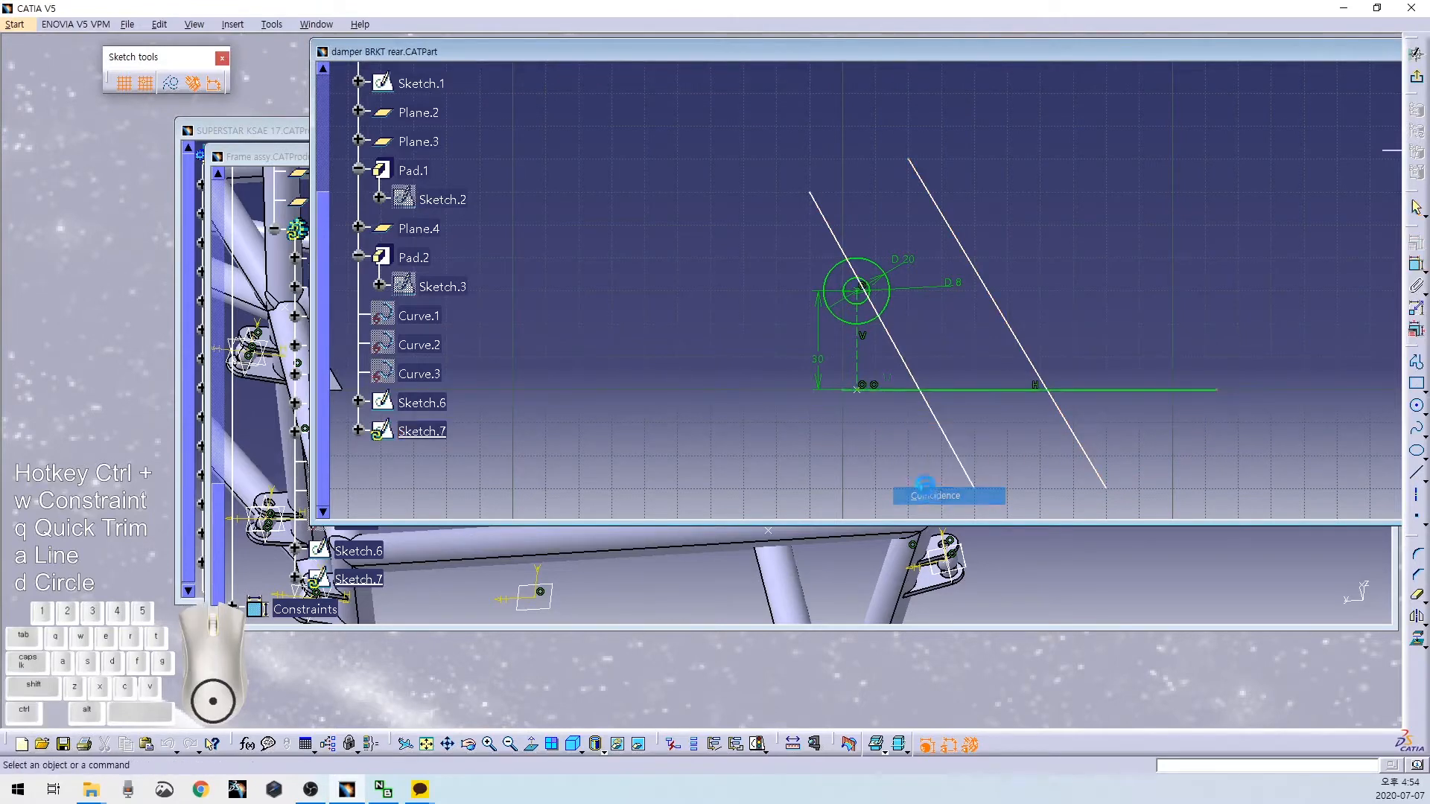
# Make both slanted lines tangent to opposite sides of the 20 mm circle.
pyautogui.click(894, 347)
pyautogui.keyDown('ctrl'); pyautogui.click(827, 303); pyautogui.keyUp('ctrl')
pyautogui.hotkey('ctrl', 'w')
pyautogui.rightClick(764, 304)
pyautogui.click(798, 369)
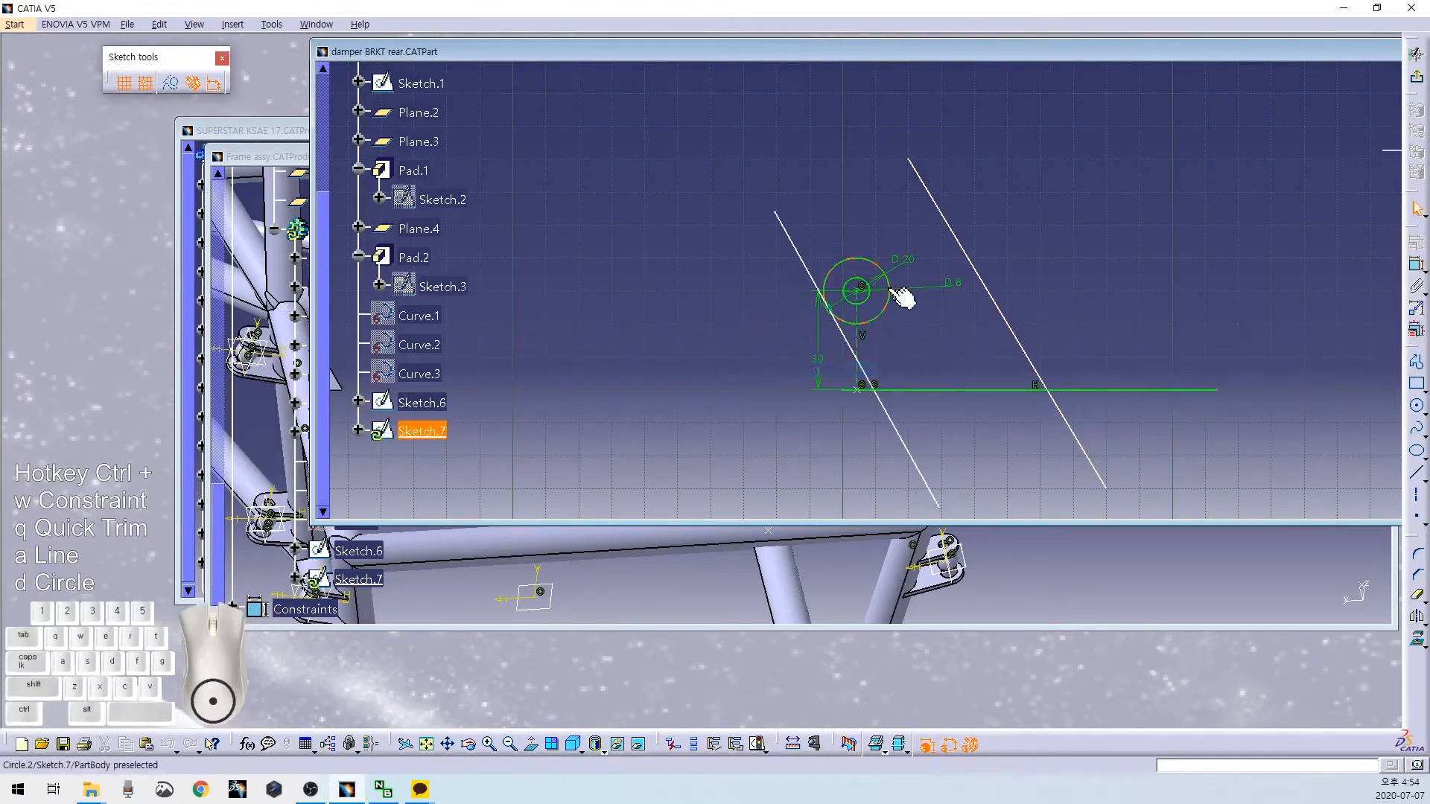
pyautogui.keyDown('ctrl'); pyautogui.click(977, 265); pyautogui.keyUp('ctrl')
pyautogui.hotkey('ctrl', 'w')
pyautogui.rightClick(981, 242)
pyautogui.click(1016, 302)
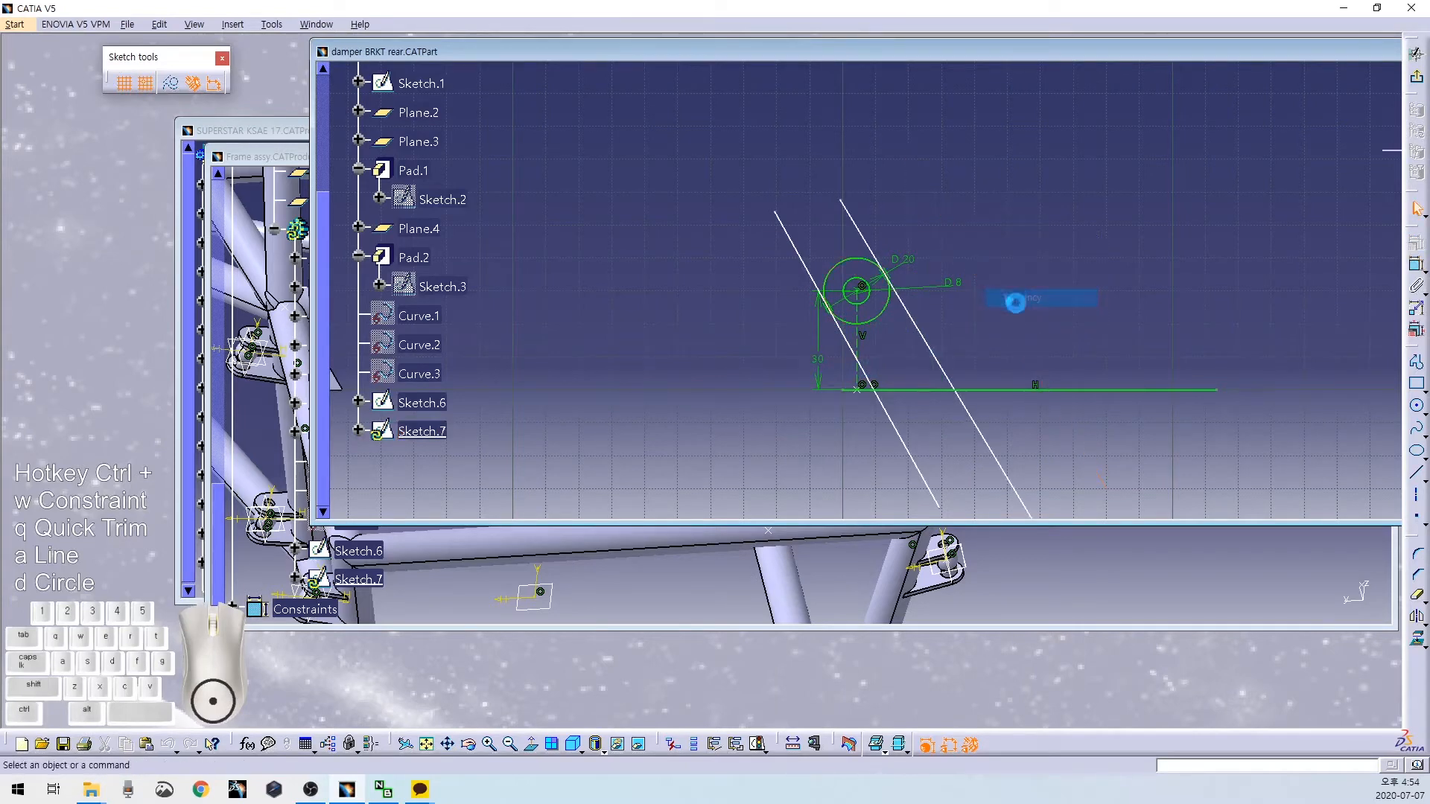
# Quick Trim the slanted lines, the base line and the 20 mm circle into one closed tab outline around the hole.
pyautogui.hotkey('ctrl', 'q')
pyautogui.click(969, 388)
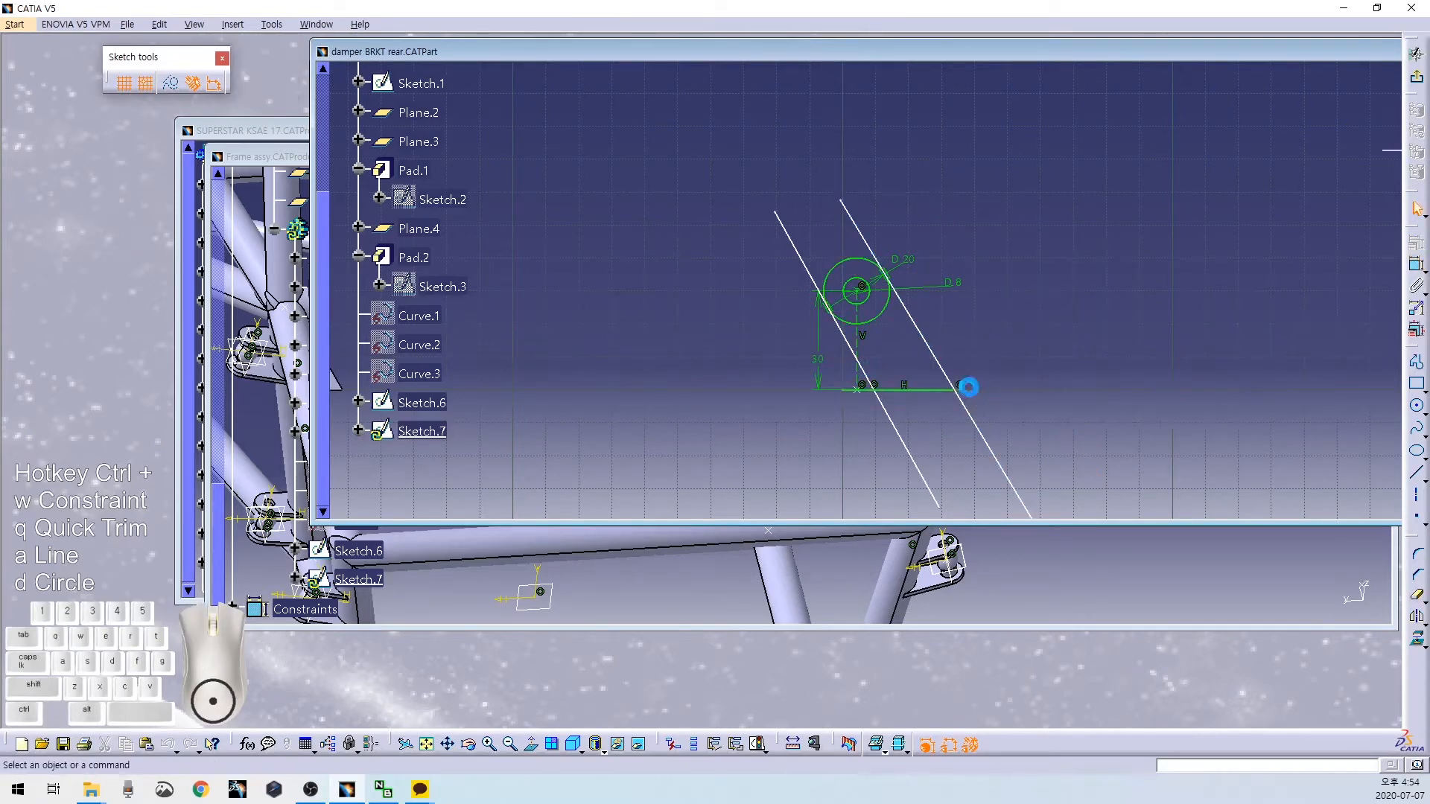
pyautogui.hotkey('ctrl', 'q')
pyautogui.click(905, 447)
pyautogui.moveTo(886, 434); pyautogui.dragTo(841, 373, button='middle')
pyautogui.hotkey('ctrl', 'q')
pyautogui.click(793, 424)
pyautogui.hotkey('ctrl', 'q')
pyautogui.click(767, 424)
pyautogui.hotkey('ctrl', 'q')
pyautogui.click(691, 214)
pyautogui.hotkey('ctrl', 'q')
pyautogui.click(798, 169)
pyautogui.hotkey('ctrl', 'q')
pyautogui.click(828, 283)
pyautogui.moveTo(843, 335)
pyautogui.mouseDown(button='middle')
pyautogui.moveTo(852, 323)
pyautogui.moveTo(856, 350)
pyautogui.moveTo(840, 356)
pyautogui.mouseUp(button='middle')
pyautogui.hotkey('ctrl', 'q')
pyautogui.click(795, 277)
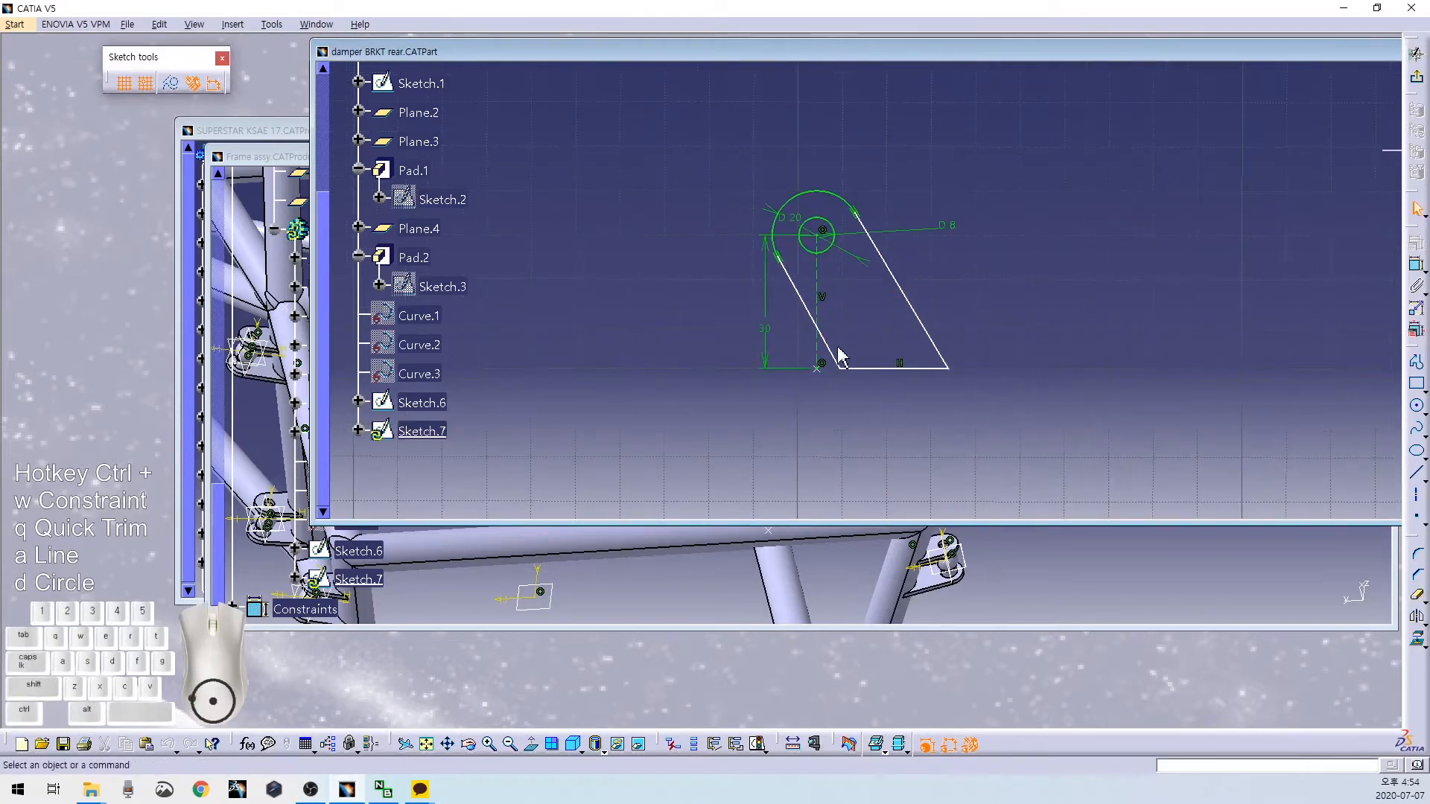
# Reshape the tab outline and make its base line coincident with the construction line's lower end.
pyautogui.moveTo(824, 351); pyautogui.dragTo(823, 356)
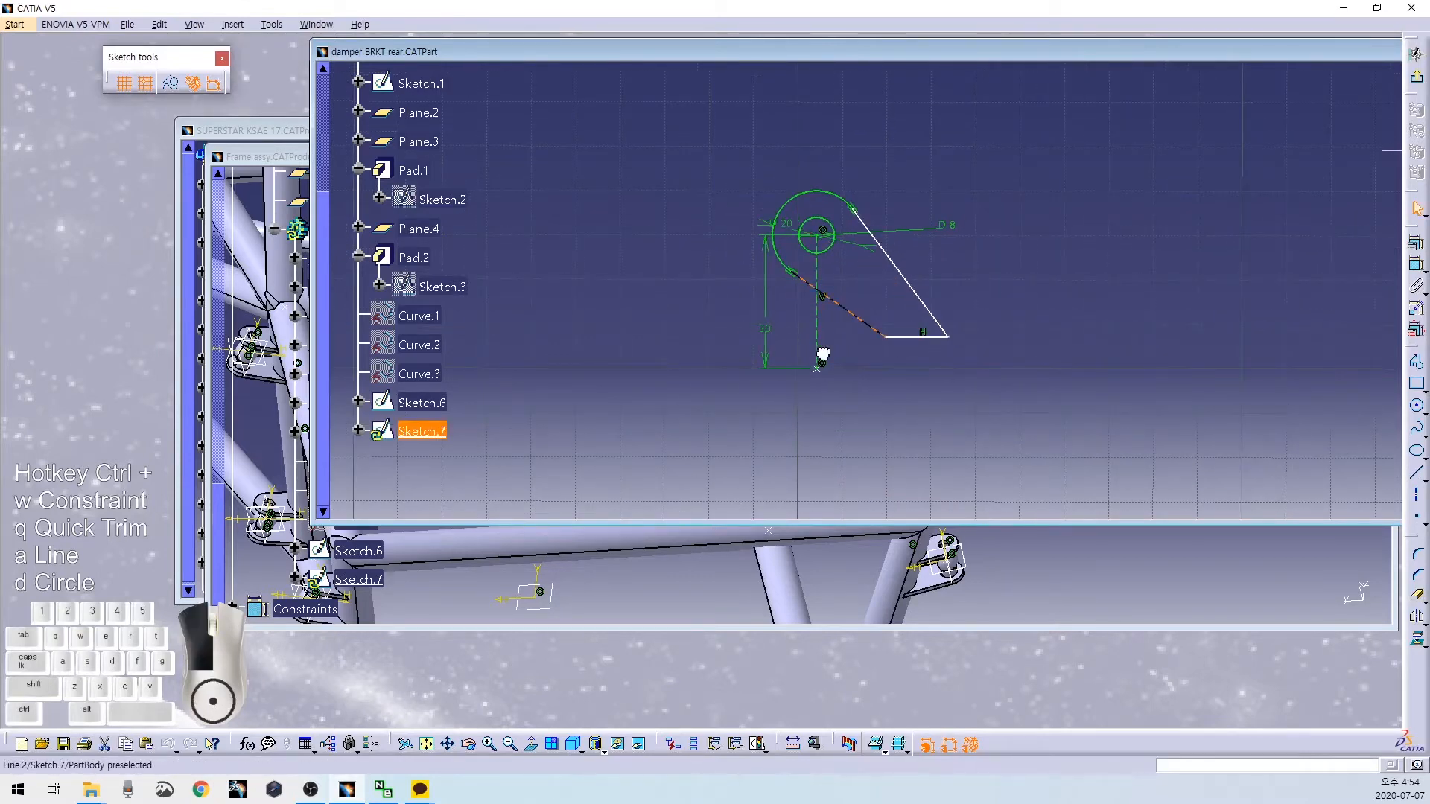
pyautogui.click(898, 337)
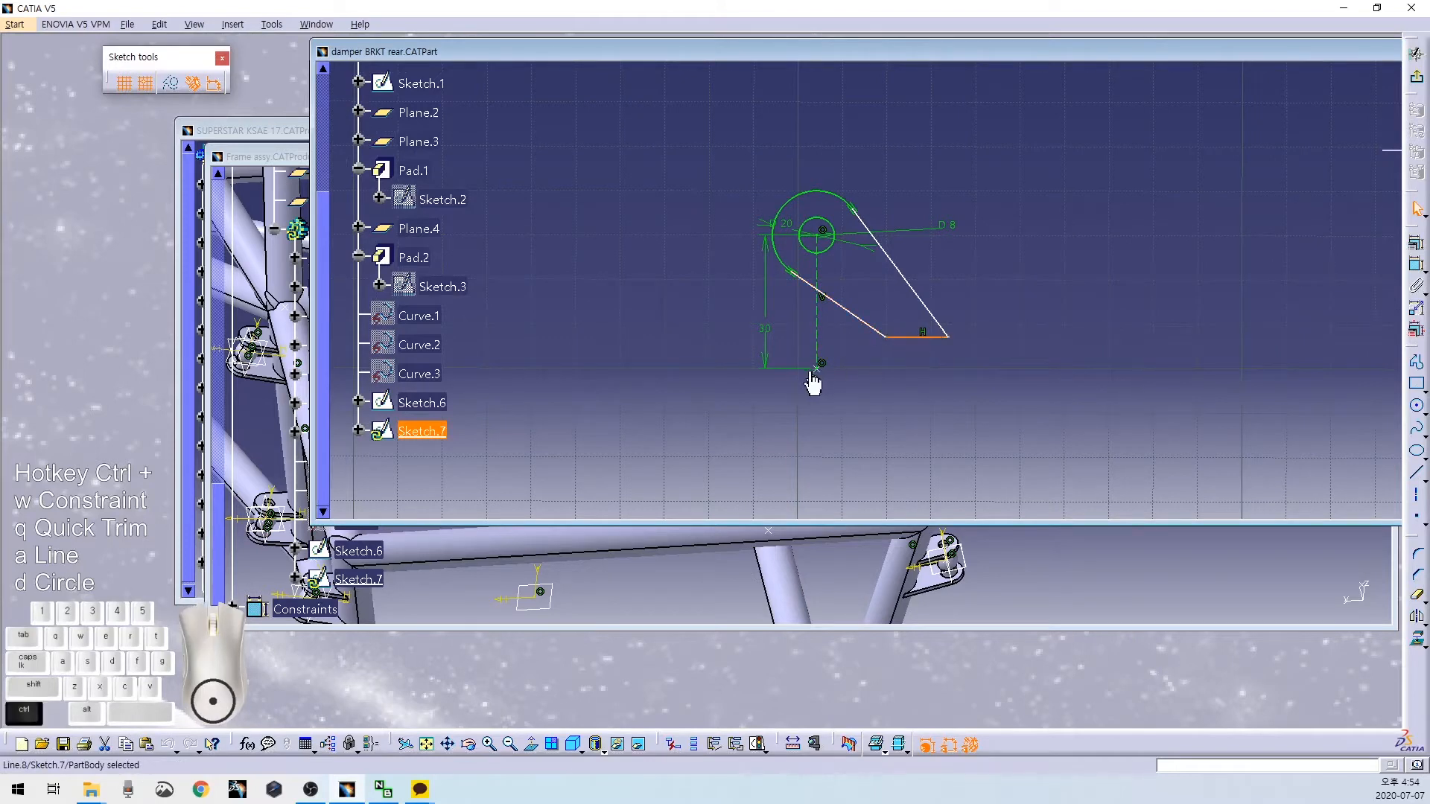
pyautogui.keyDown('ctrl'); pyautogui.click(824, 364); pyautogui.keyUp('ctrl')
pyautogui.rightClick(873, 397)
pyautogui.click(904, 485)
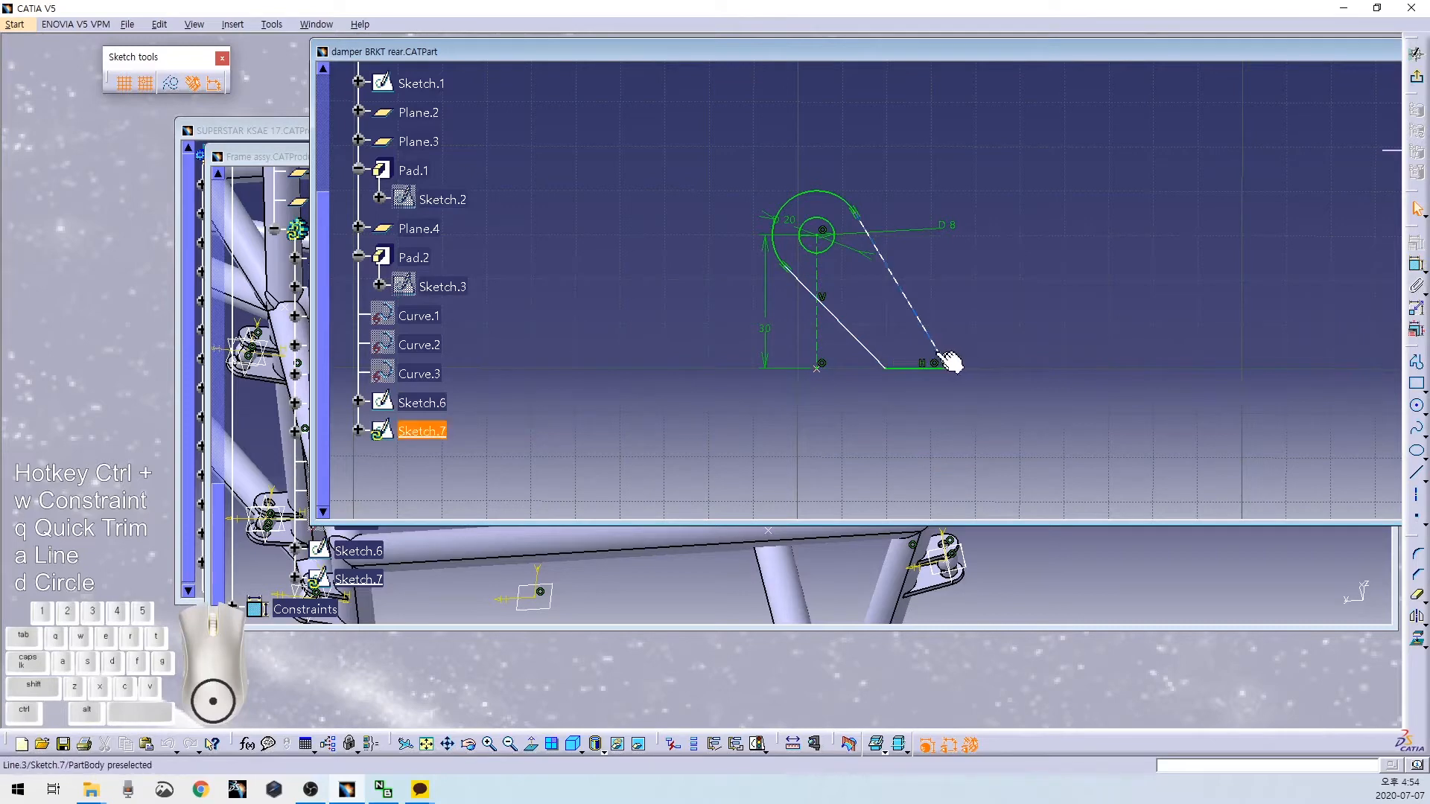
# Set the angle between one slanted side and the base to 80° and make the two slanted sides parallel.
pyautogui.doubleClick(967, 342)
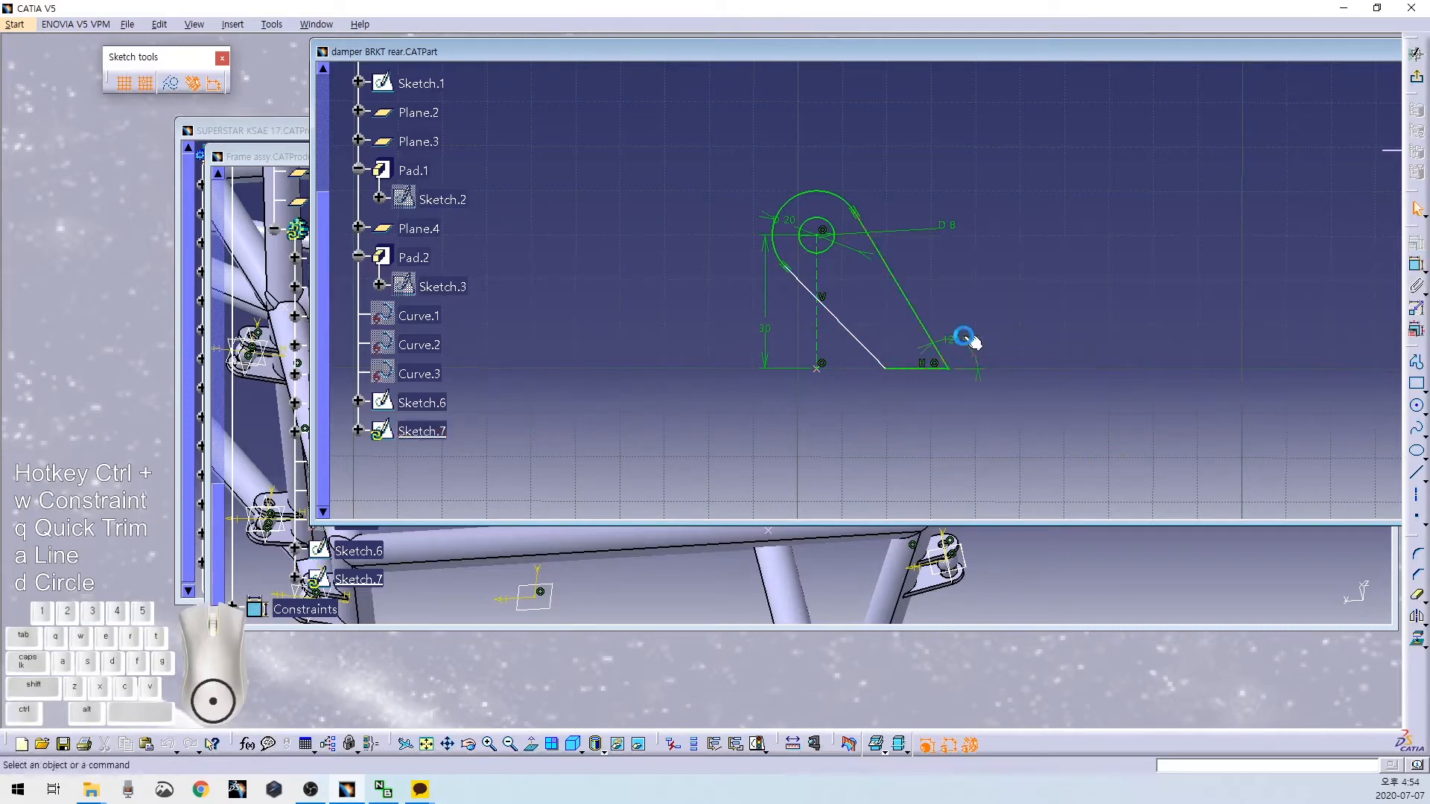
pyautogui.press('Return')
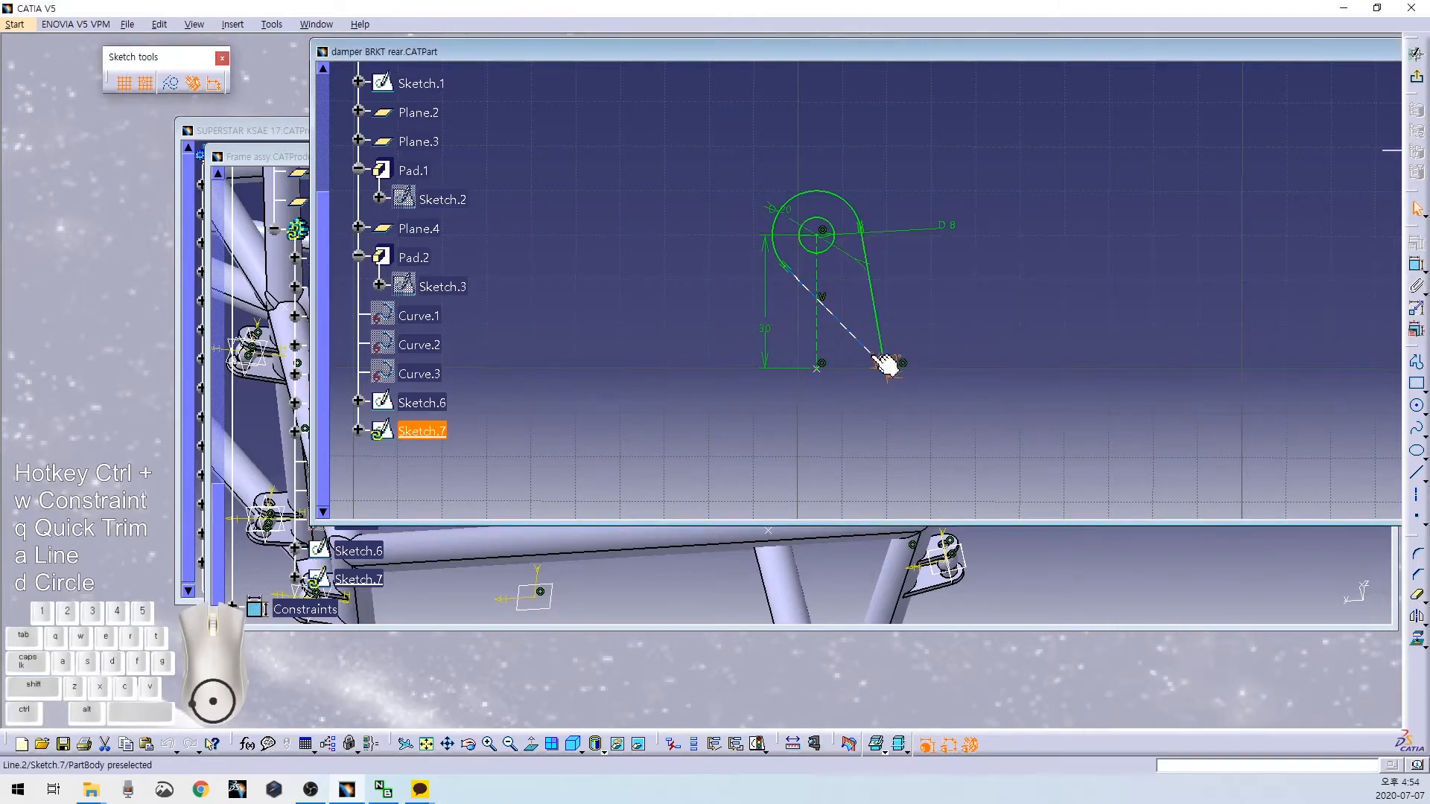
pyautogui.click(849, 357)
pyautogui.keyDown('ctrl'); pyautogui.click(879, 322); pyautogui.keyUp('ctrl')
pyautogui.hotkey('ctrl', 'w')
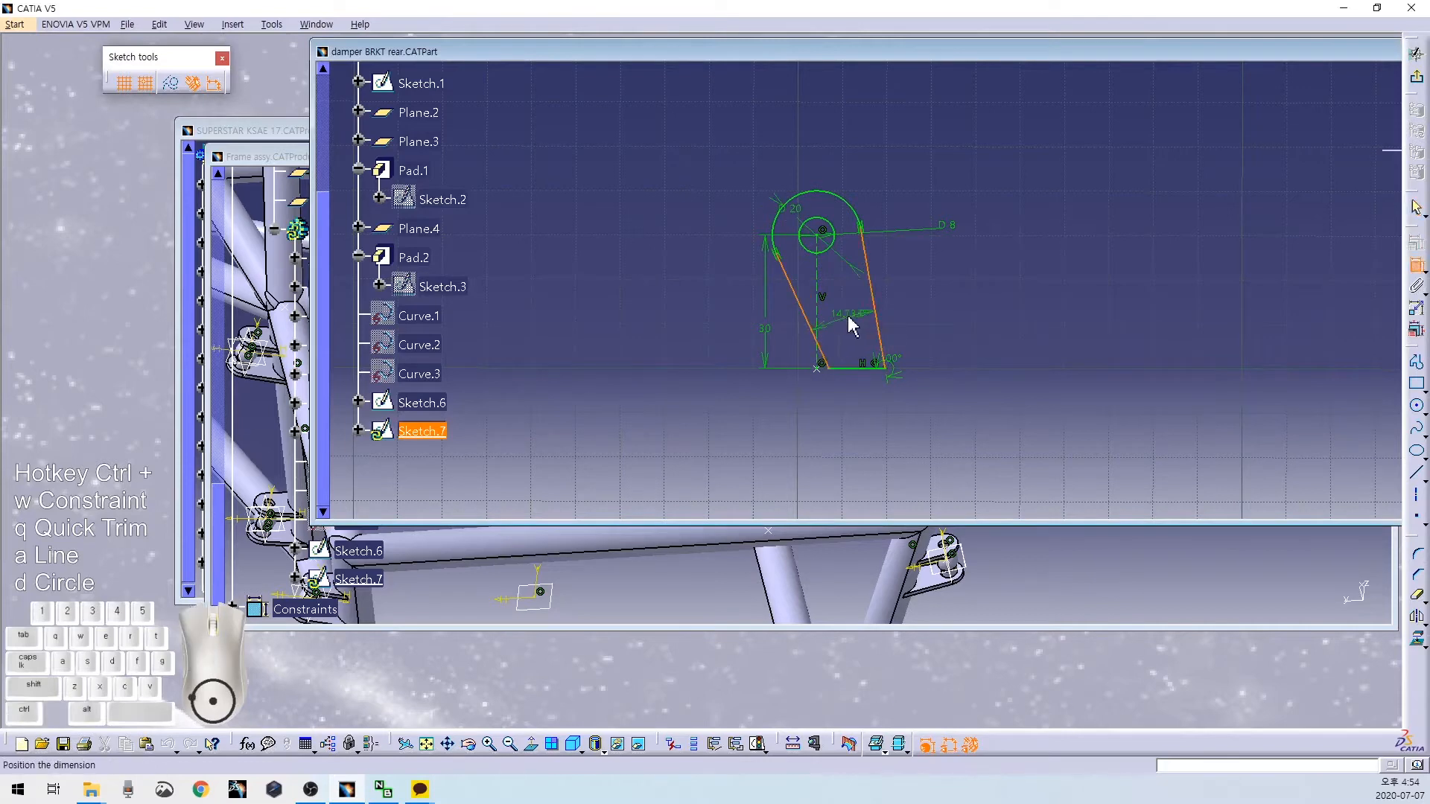
pyautogui.rightClick(849, 318)
pyautogui.click(894, 378)
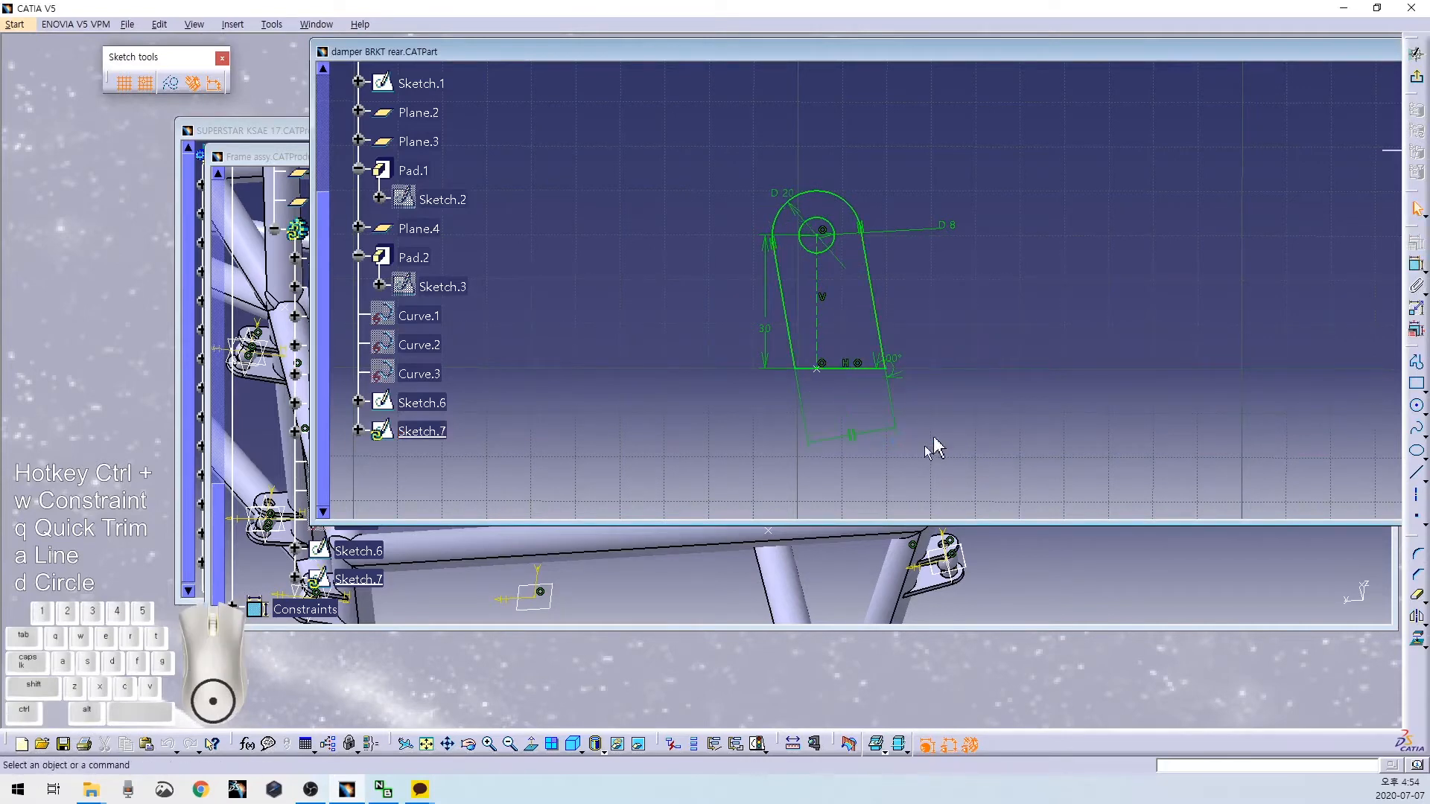
# Exit the tab sketch and extrude it as a 3 mm pad in the reversed direction.
pyautogui.moveTo(1011, 322); pyautogui.dragTo(1060, 362, button='middle')
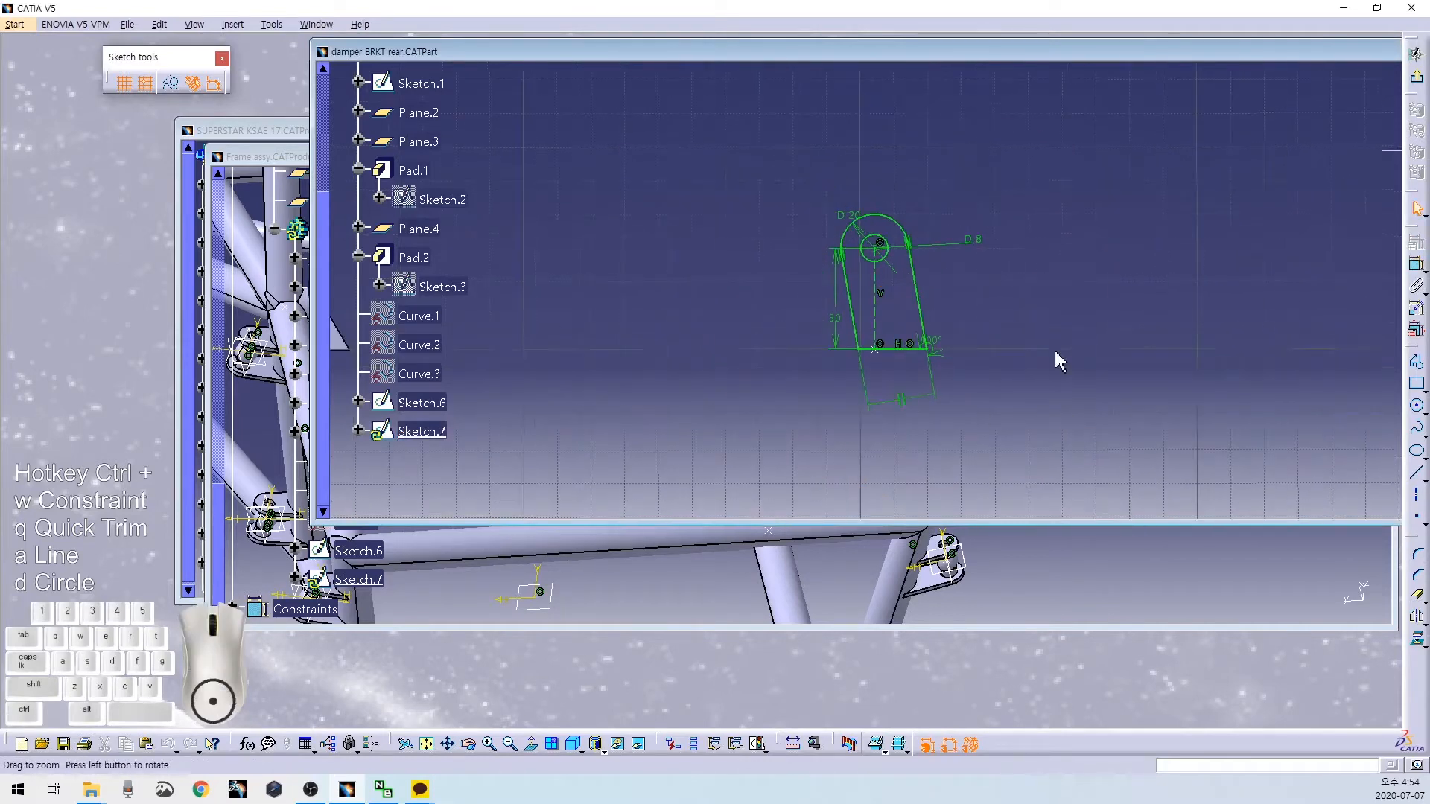
pyautogui.click(1419, 81)
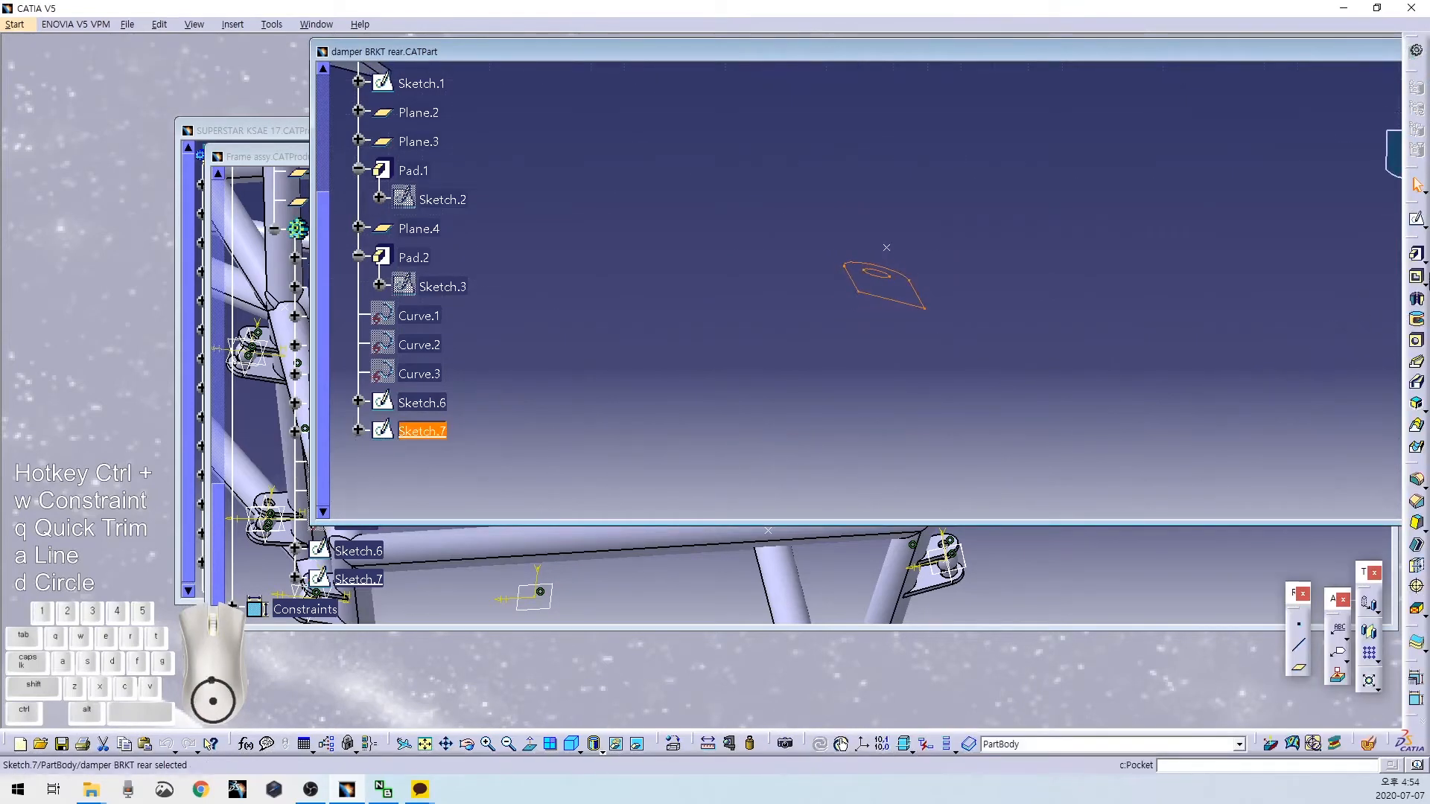
pyautogui.click(1417, 254)
pyautogui.click(1151, 655)
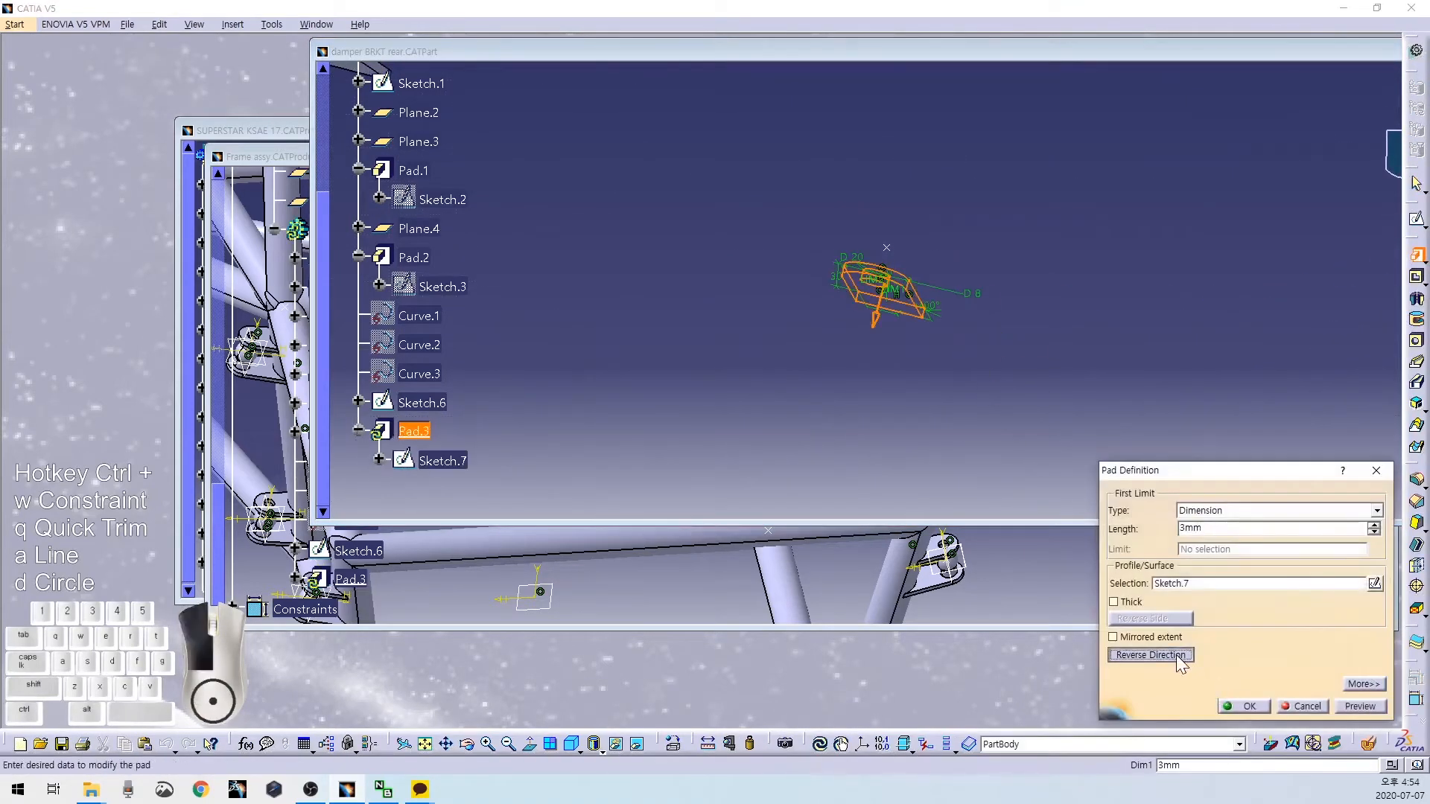
pyautogui.click(1242, 708)
# Start a new sketch on a plane parallel to the new tab pad for the opposite tab.
pyautogui.moveTo(976, 372); pyautogui.dragTo(839, 384, button='middle')
pyautogui.moveTo(683, 226); pyautogui.dragTo(812, 228, button='middle')
pyautogui.click(1417, 219)
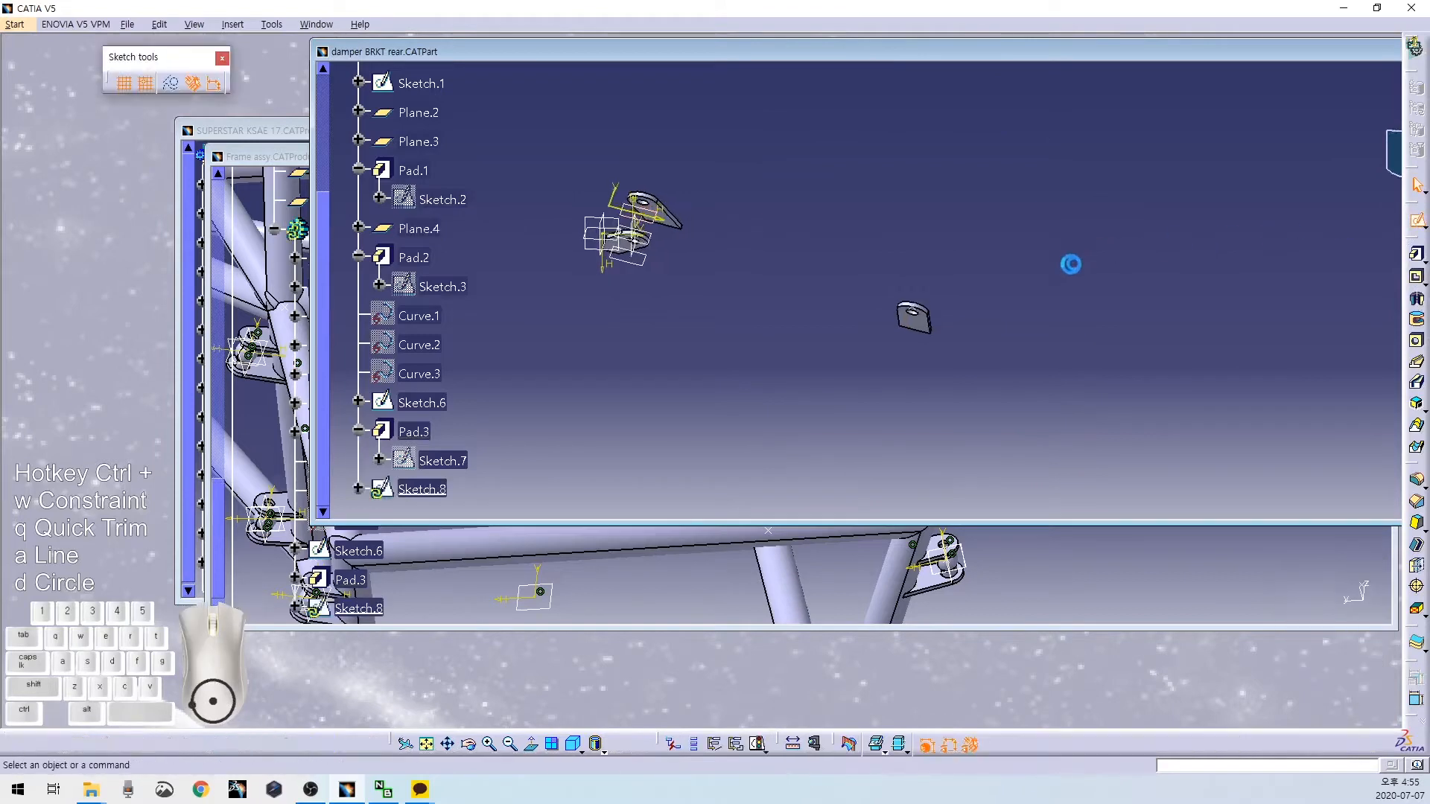
pyautogui.moveTo(928, 337)
pyautogui.mouseDown(button='middle')
pyautogui.moveTo(906, 276)
pyautogui.moveTo(941, 163)
pyautogui.moveTo(995, 254)
pyautogui.mouseUp(button='middle')
pyautogui.click(1418, 477)
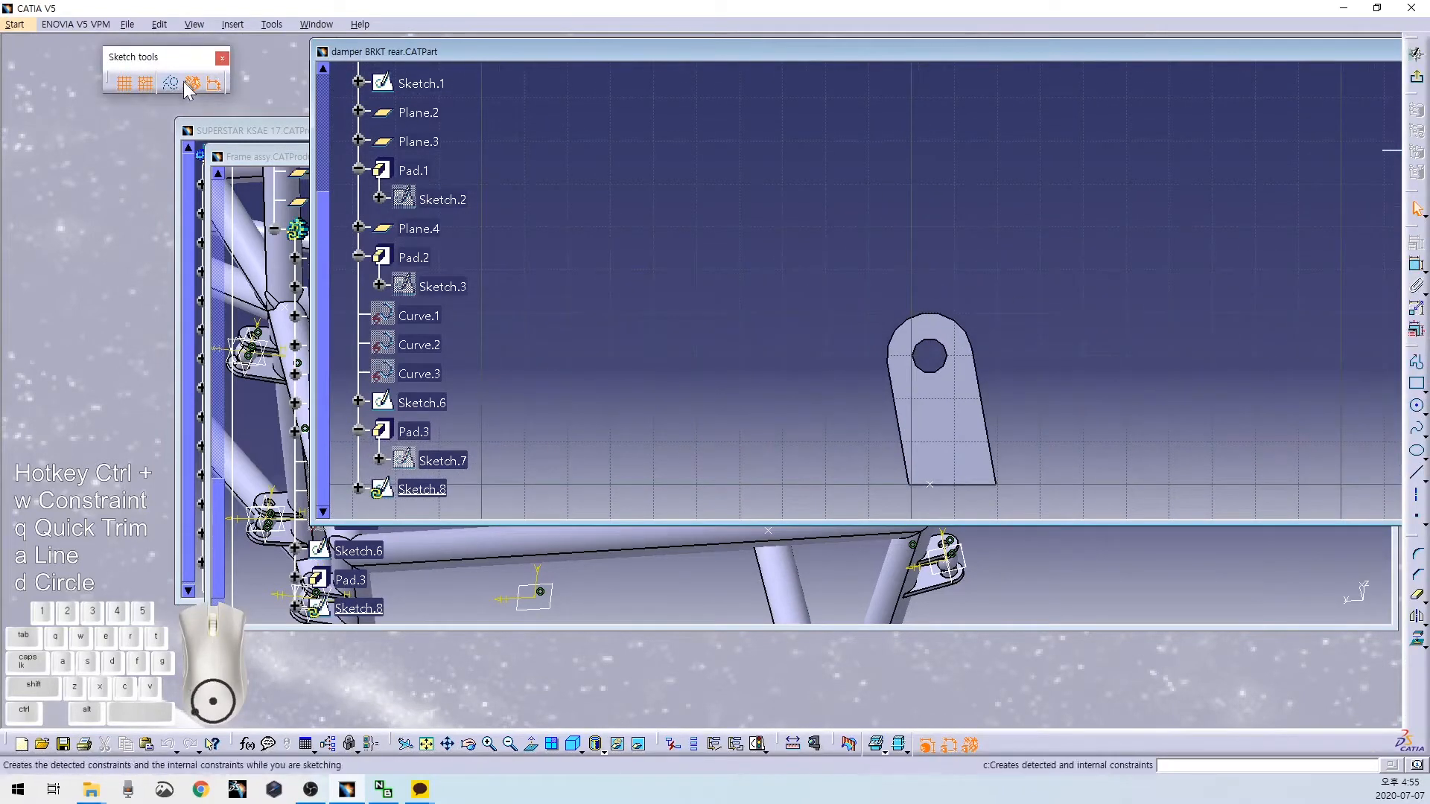
pyautogui.click(864, 365)
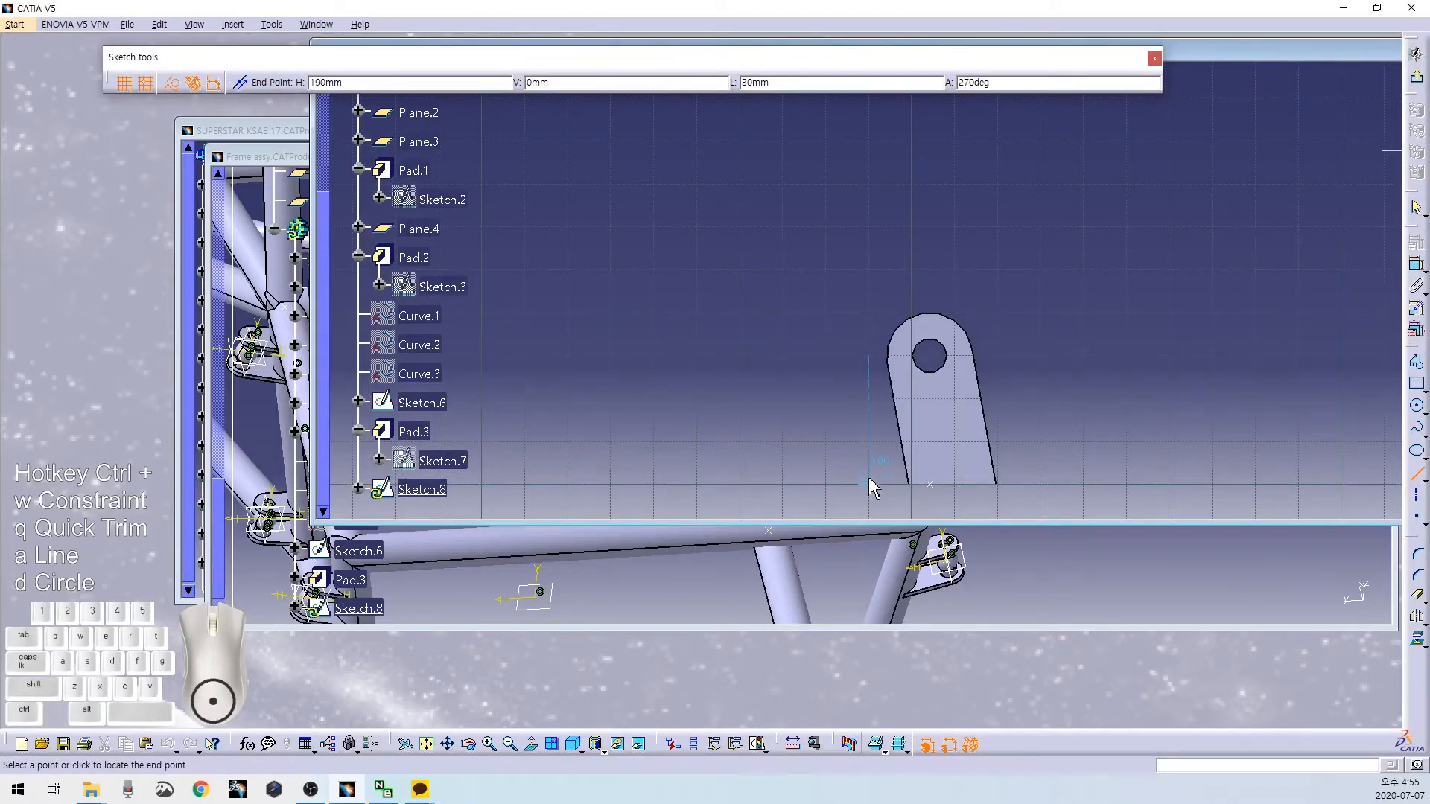
pyautogui.click(869, 479)
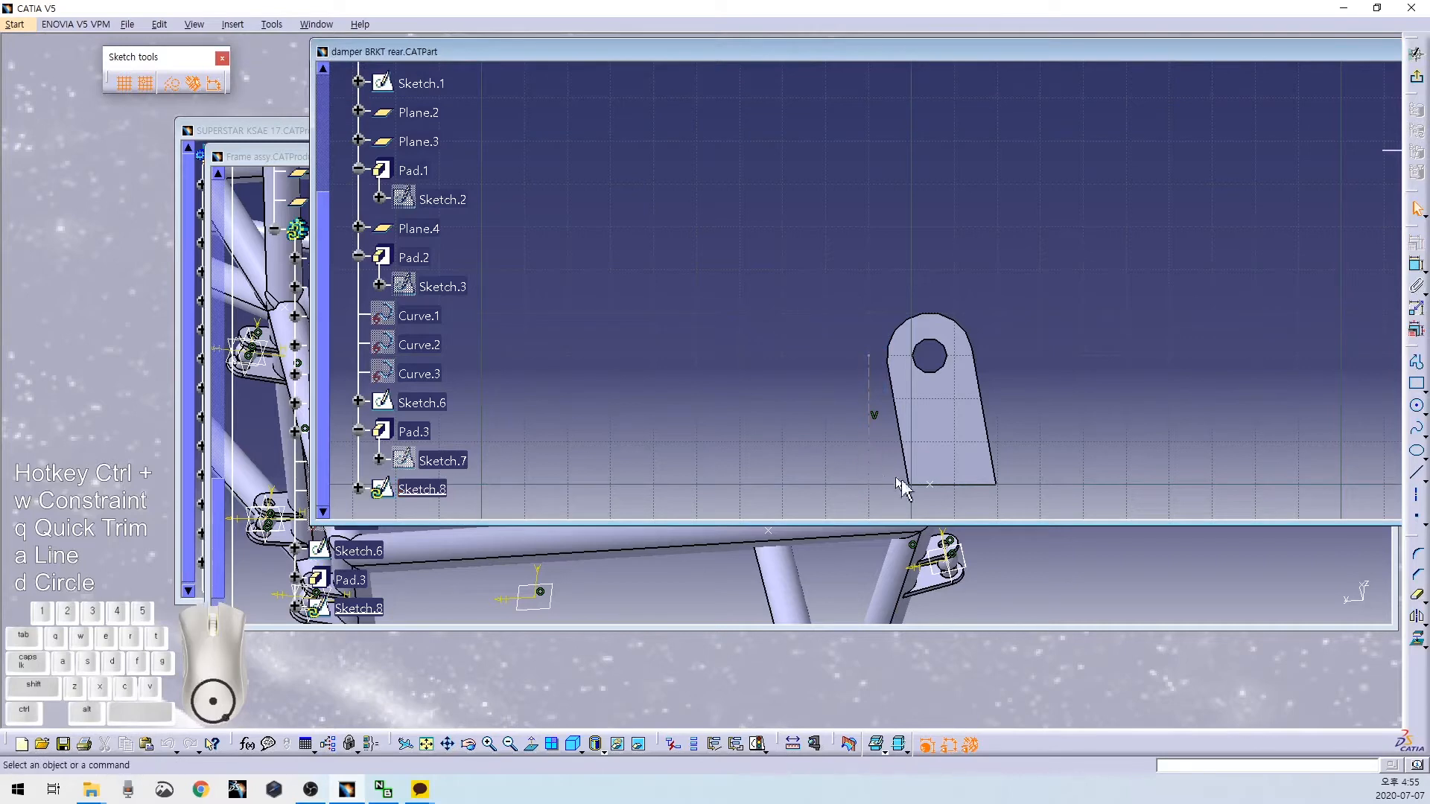
pyautogui.keyDown('ctrl'); pyautogui.click(931, 488); pyautogui.keyUp('ctrl')
pyautogui.hotkey('ctrl', 'w')
pyautogui.click(783, 449)
pyautogui.moveTo(751, 412); pyautogui.dragTo(987, 512)
pyautogui.hotkey('ctrl', 'x')
# Draw a standard circle above the tab and make it coincident with the edge of the existing tab's hole.
pyautogui.click(826, 227)
pyautogui.click(850, 262)
pyautogui.click(173, 82)
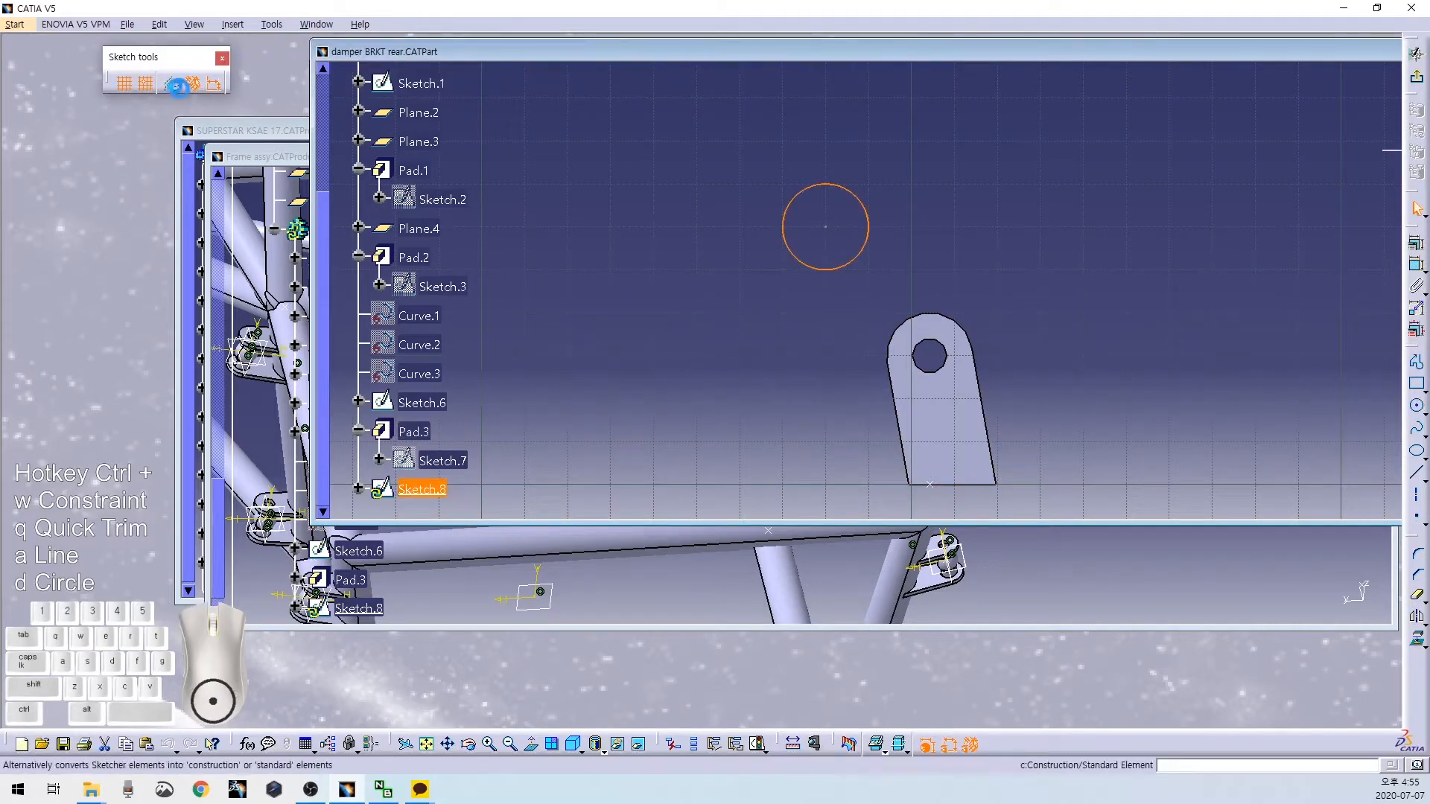
pyautogui.click(777, 266)
pyautogui.moveTo(807, 215); pyautogui.dragTo(861, 260)
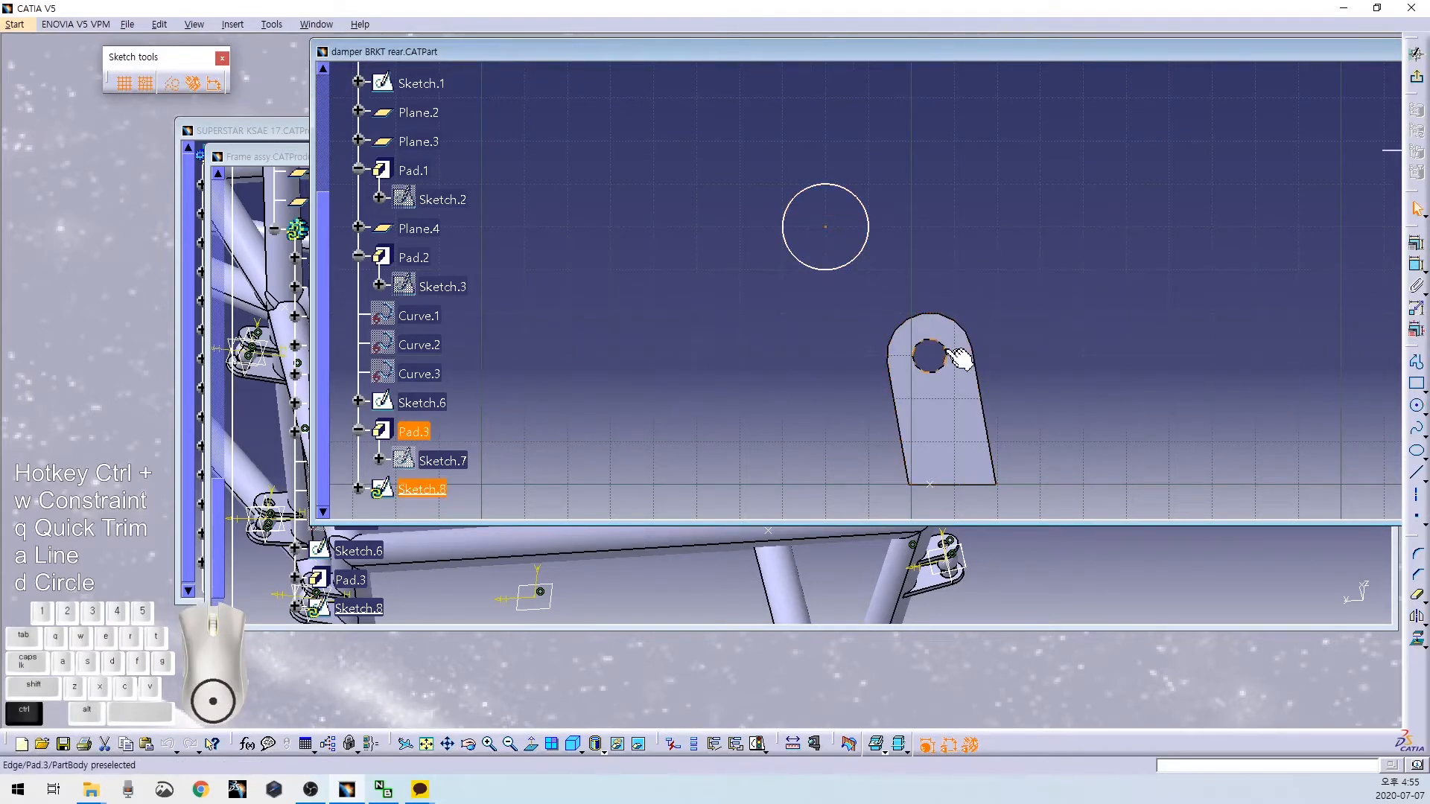
pyautogui.click(861, 263)
pyautogui.keyDown('ctrl'); pyautogui.click(943, 350); pyautogui.keyUp('ctrl')
pyautogui.rightClick(918, 259)
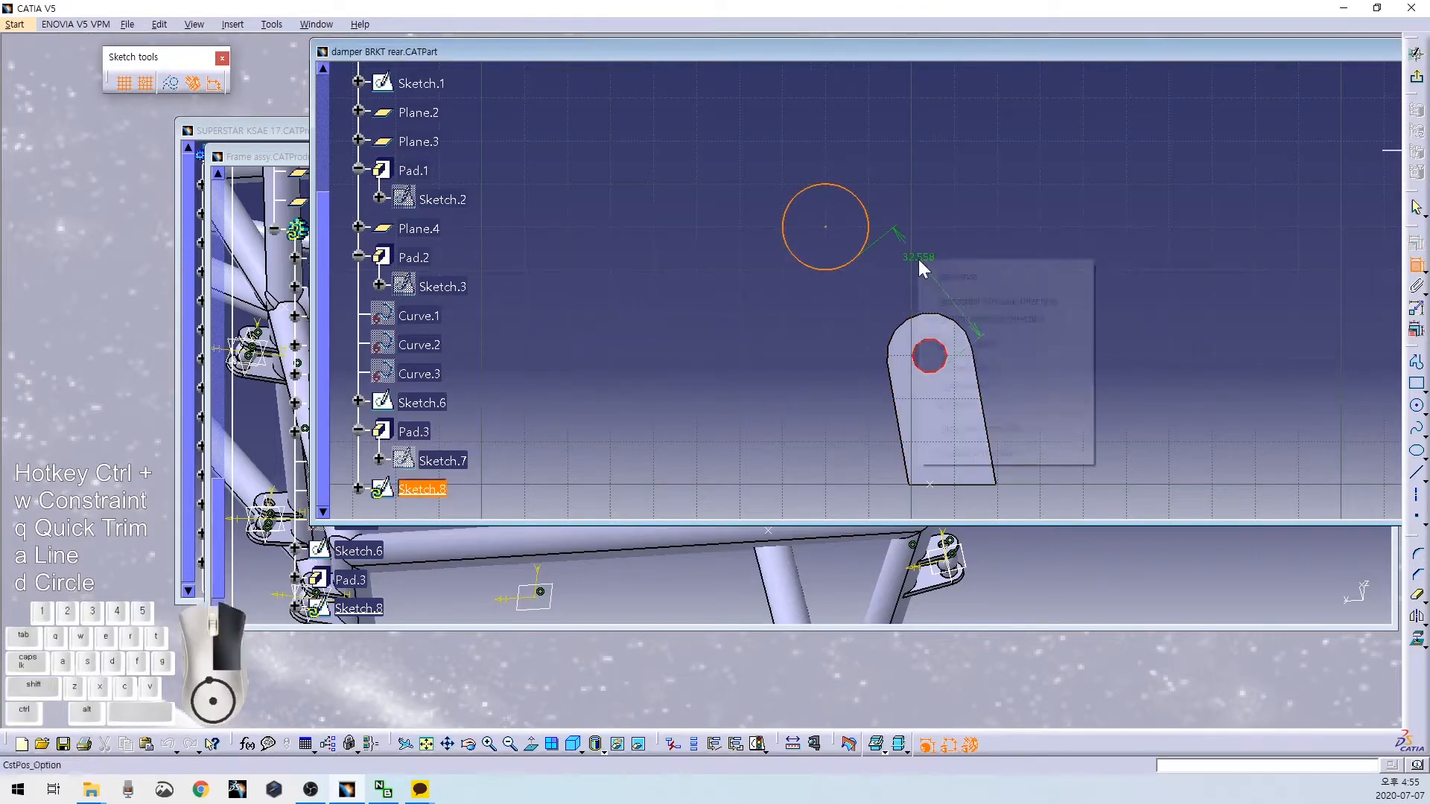
pyautogui.click(1028, 387)
# Draw a second circle of 10 mm radius and make it coincident with the existing tab's rounded outer edge.
pyautogui.hotkey('ctrl', 'd')
pyautogui.click(740, 226)
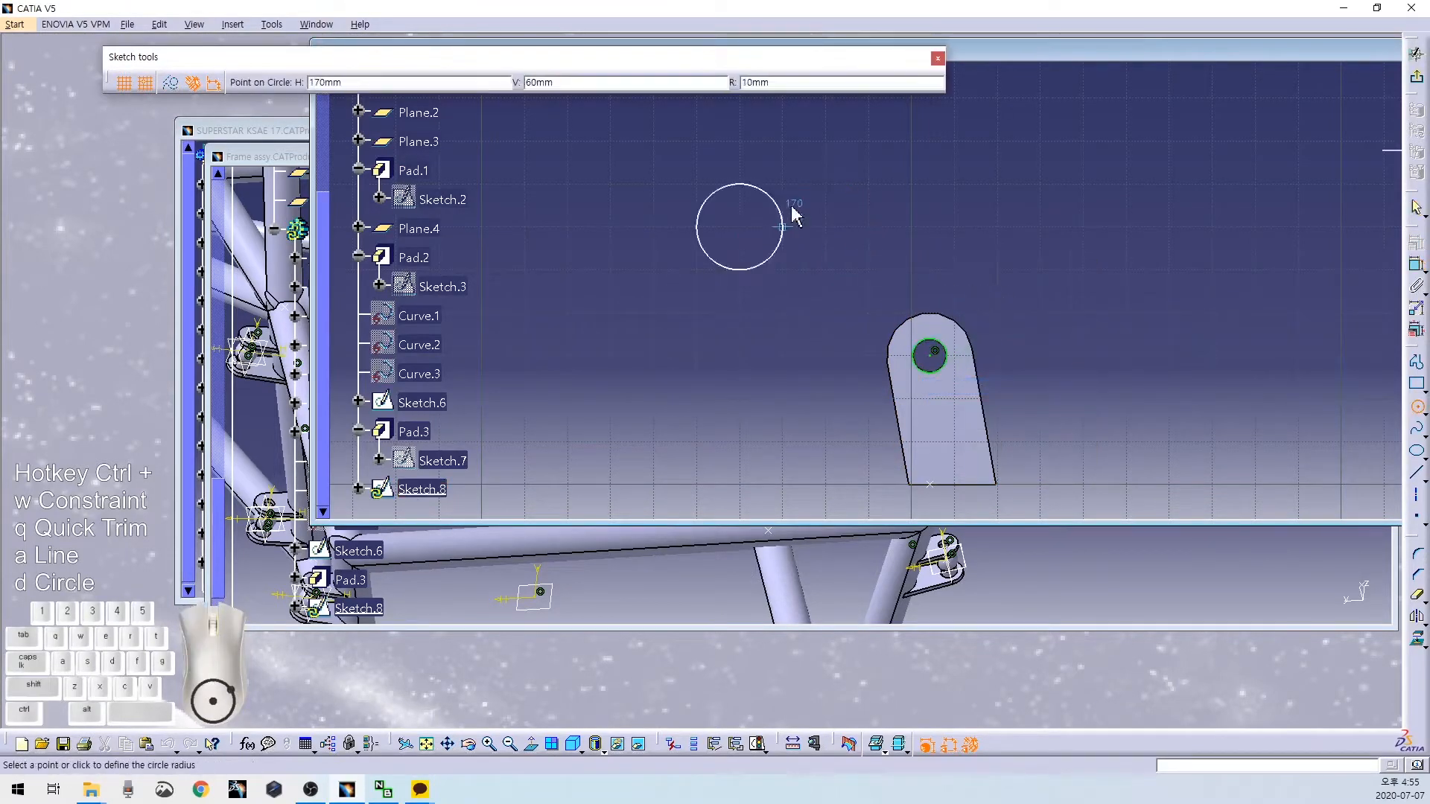
pyautogui.click(790, 211)
pyautogui.keyDown('ctrl'); pyautogui.click(960, 326); pyautogui.keyUp('ctrl')
pyautogui.rightClick(965, 260)
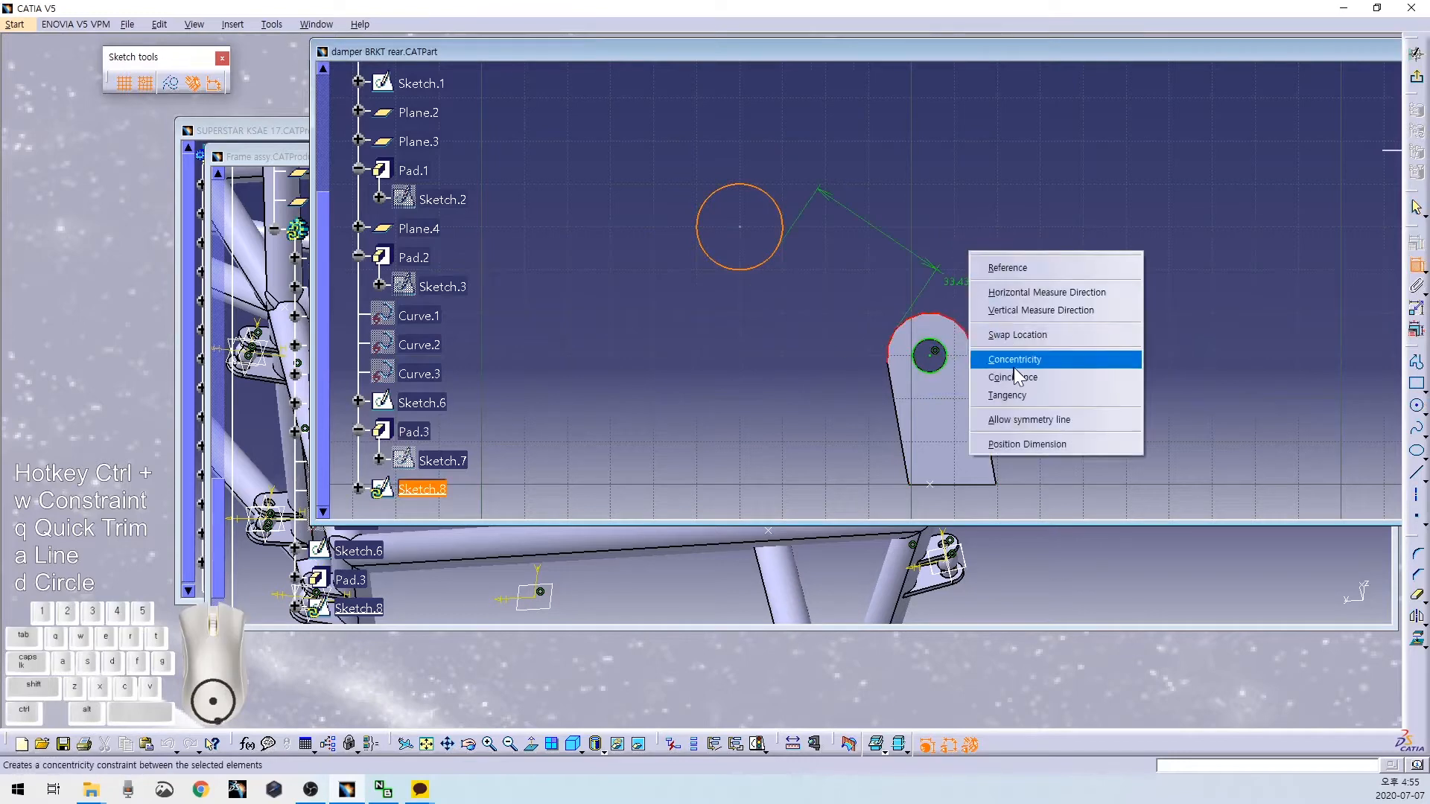
pyautogui.click(1016, 373)
# Draw two slanted lines on either side of the tab and a long horizontal base line crossing both below it.
pyautogui.moveTo(998, 277); pyautogui.dragTo(998, 291, button='middle')
pyautogui.hotkey('ctrl', 'a')
pyautogui.click(855, 198)
pyautogui.click(750, 442)
pyautogui.hotkey('ctrl', 'a')
pyautogui.click(1028, 198)
pyautogui.click(959, 477)
pyautogui.hotkey('ctrl', 'a')
pyautogui.click(609, 407)
pyautogui.click(1099, 407)
# Make the base line coincident with the point at the tab's foot and both slanted lines tangent to the outer circle.
pyautogui.rightClick(924, 391)
pyautogui.click(961, 435)
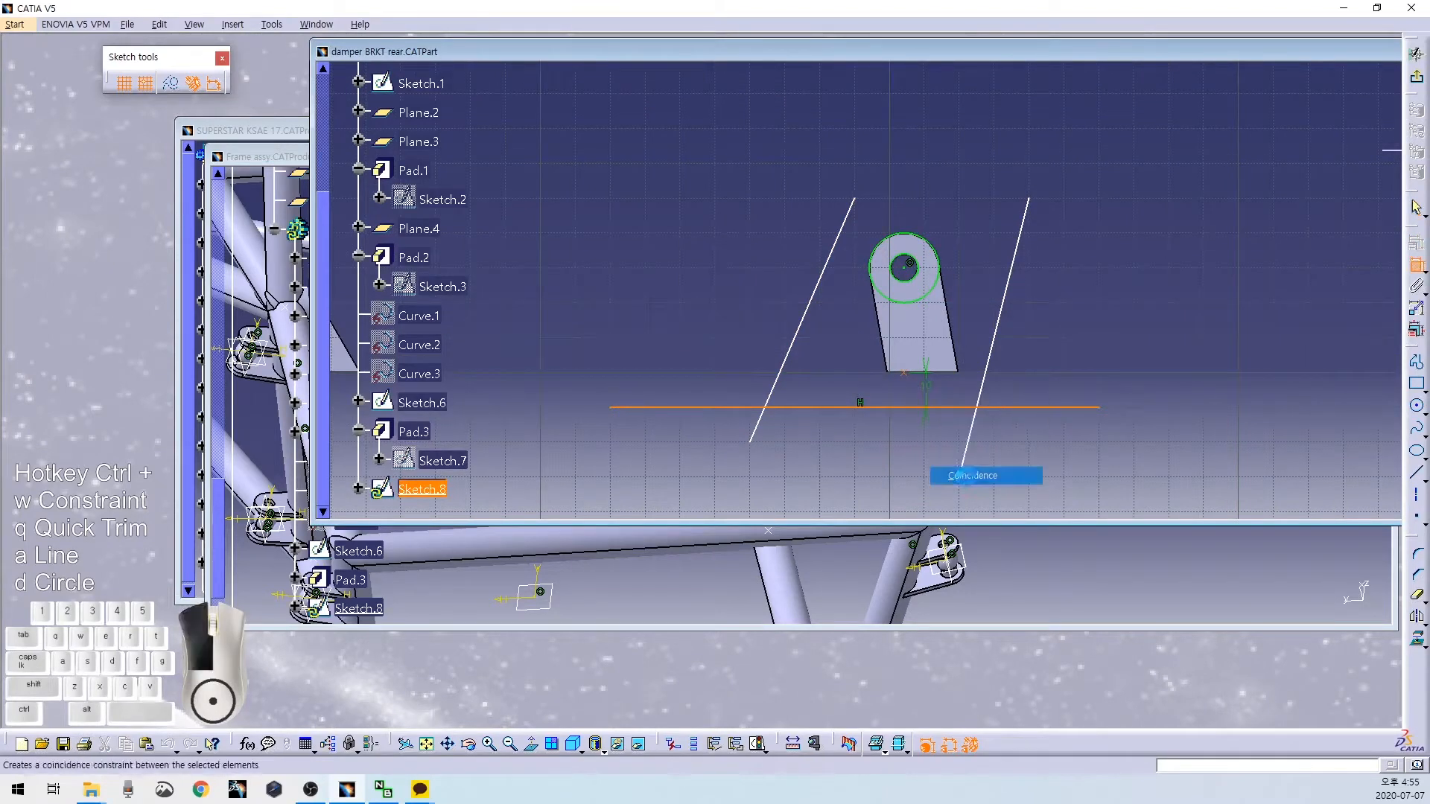
pyautogui.rightClick(930, 289)
pyautogui.click(982, 306)
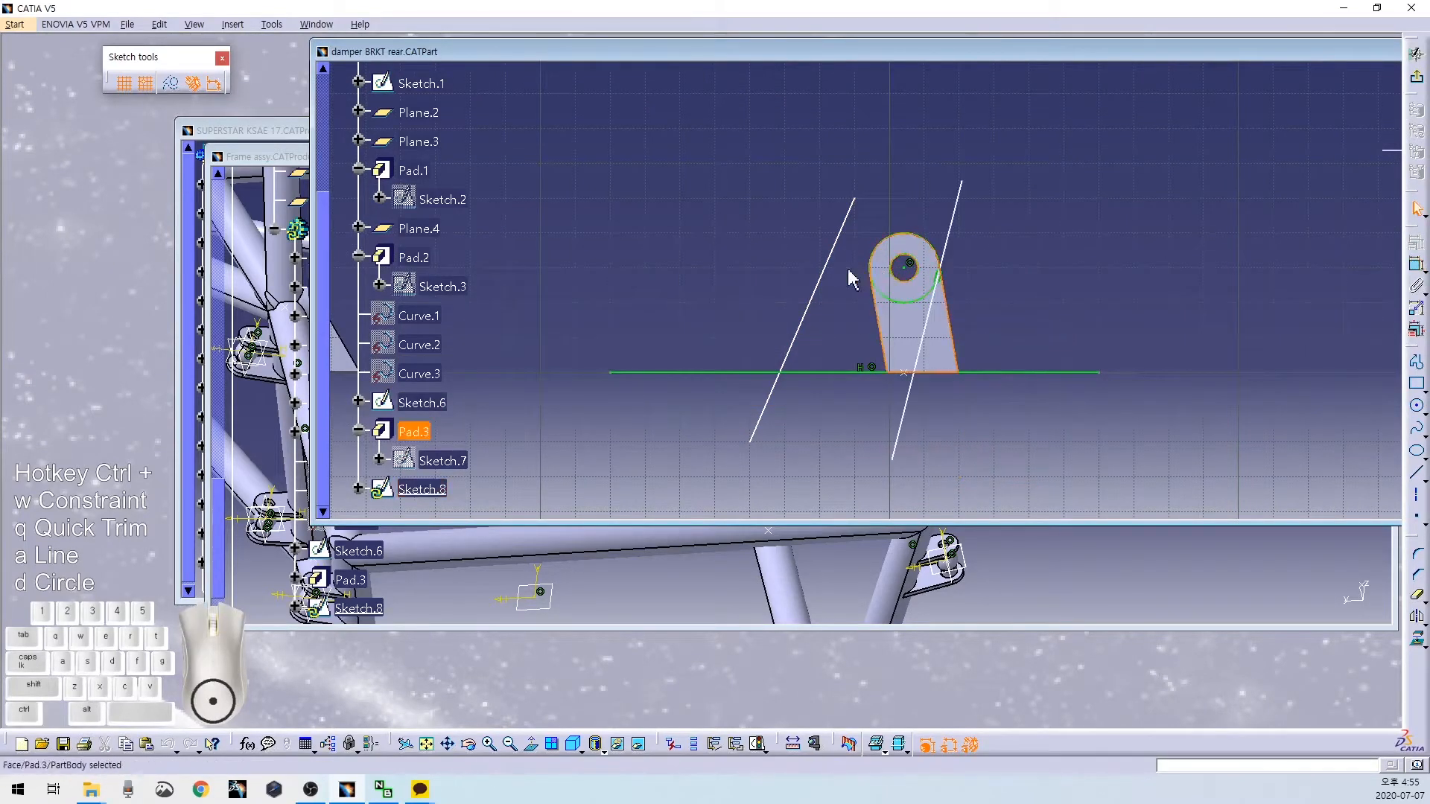
pyautogui.hotkey('ctrl', 'w')
pyautogui.click(832, 283)
pyautogui.rightClick(794, 263)
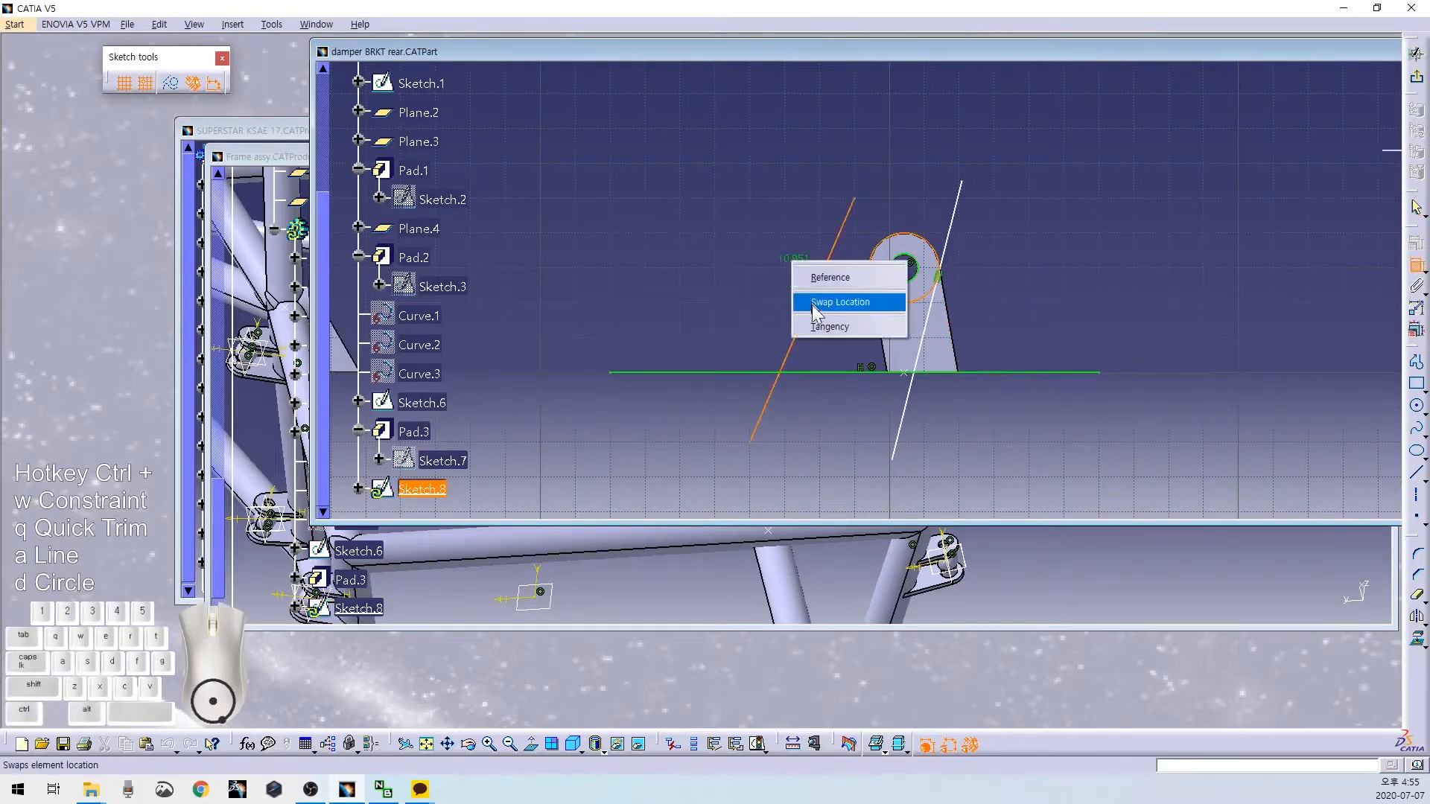
pyautogui.click(820, 328)
# Quick Trim the slanted lines, the base line and the outer circle into one closed tab outline around the hole.
pyautogui.hotkey('ctrl', 'q')
pyautogui.click(885, 224)
pyautogui.hotkey('ctrl', 'q')
pyautogui.click(946, 224)
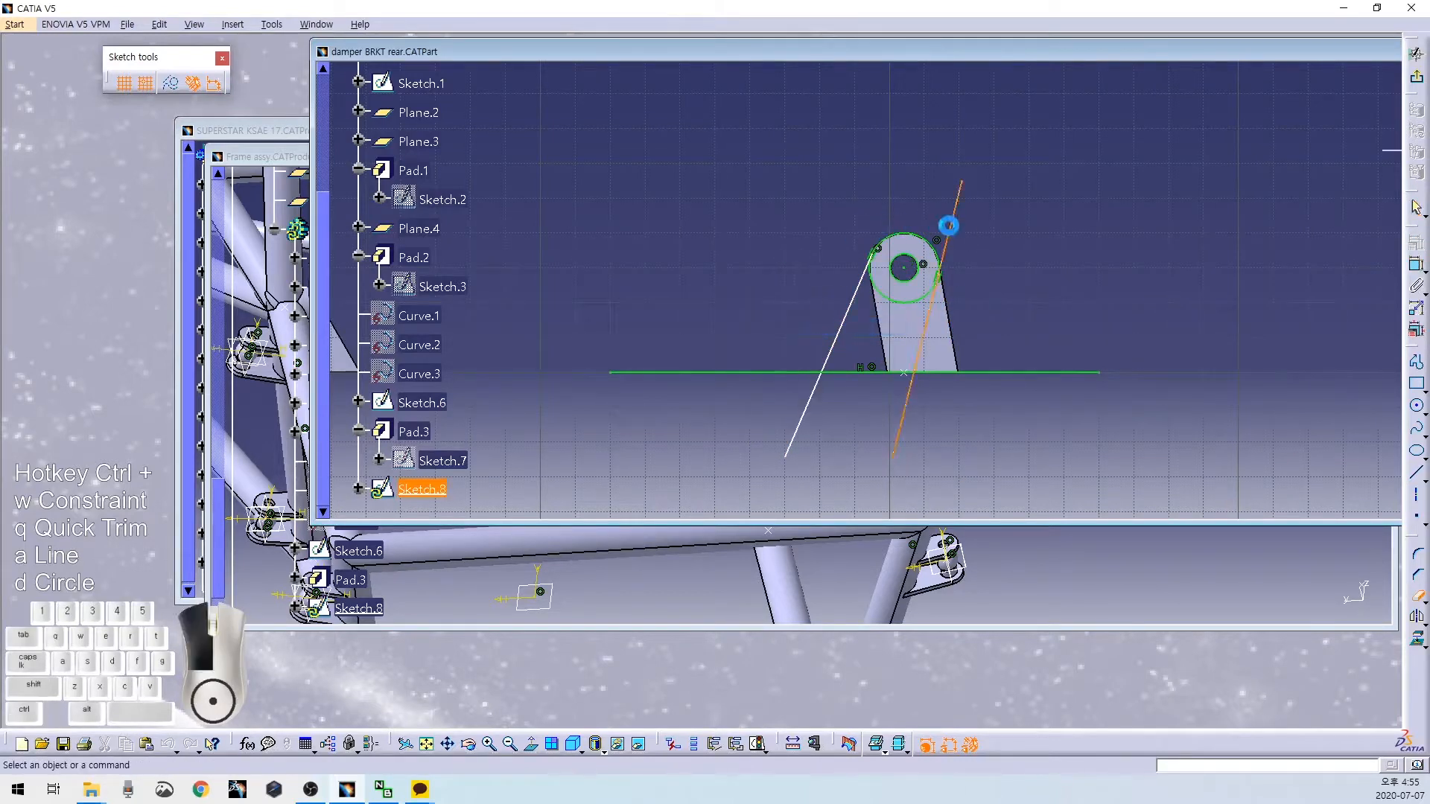
pyautogui.hotkey('ctrl', 'q')
pyautogui.click(971, 375)
pyautogui.hotkey('ctrl', 'q')
pyautogui.click(904, 409)
pyautogui.hotkey('ctrl', 'q')
pyautogui.click(809, 400)
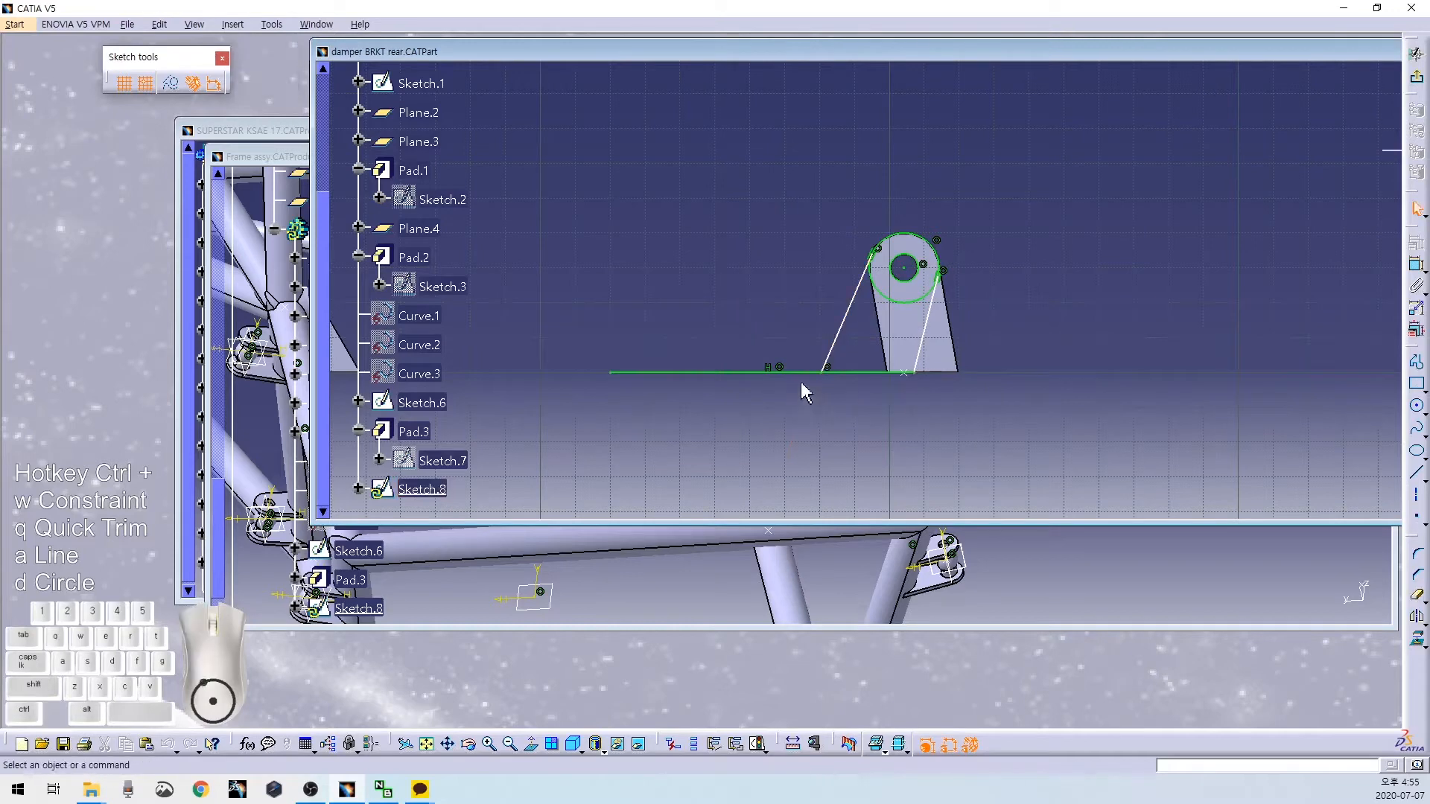
pyautogui.click(808, 375)
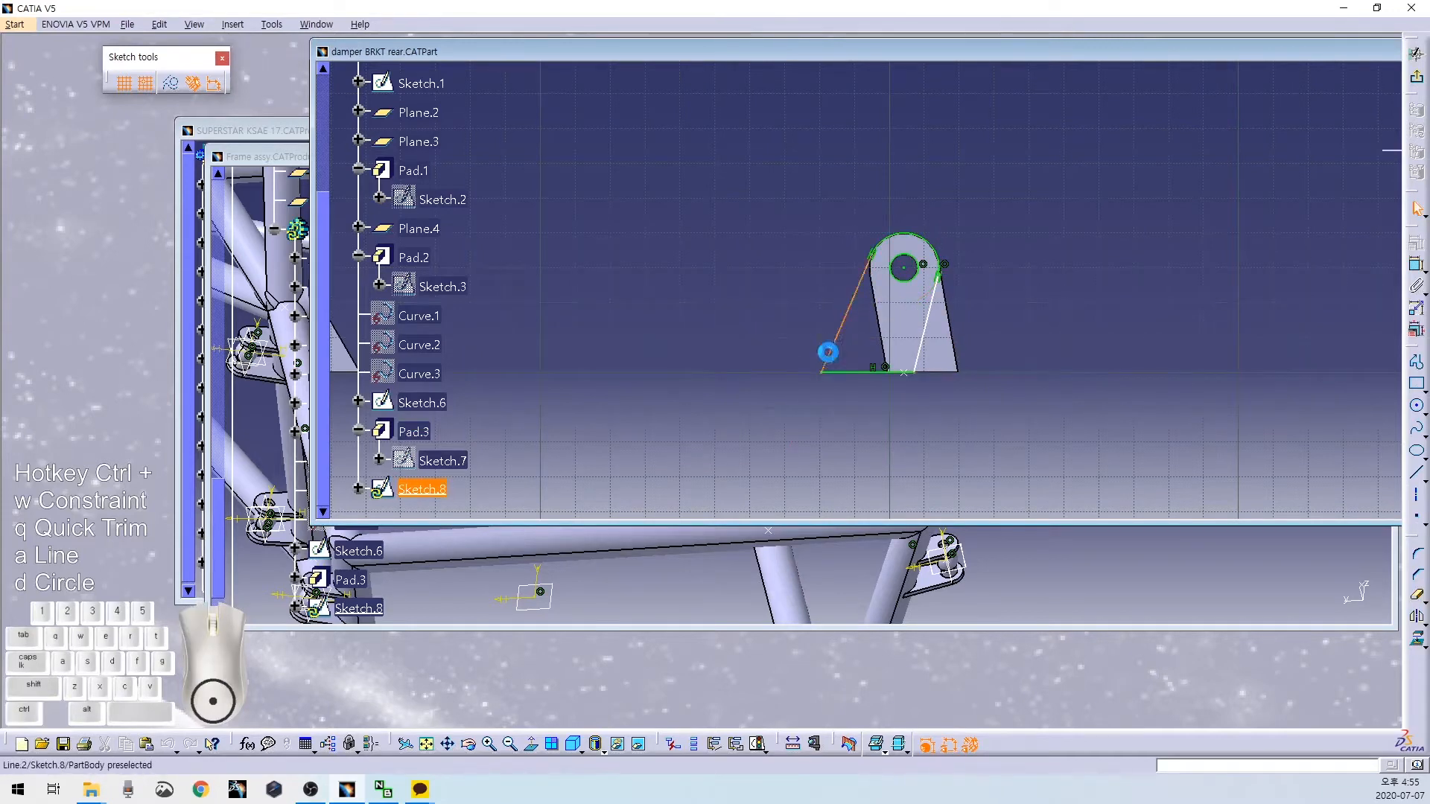
# Set the angle constraint between the outer slanted side and the base to 100° and make the two slanted sides parallel.
pyautogui.doubleClick(805, 359)
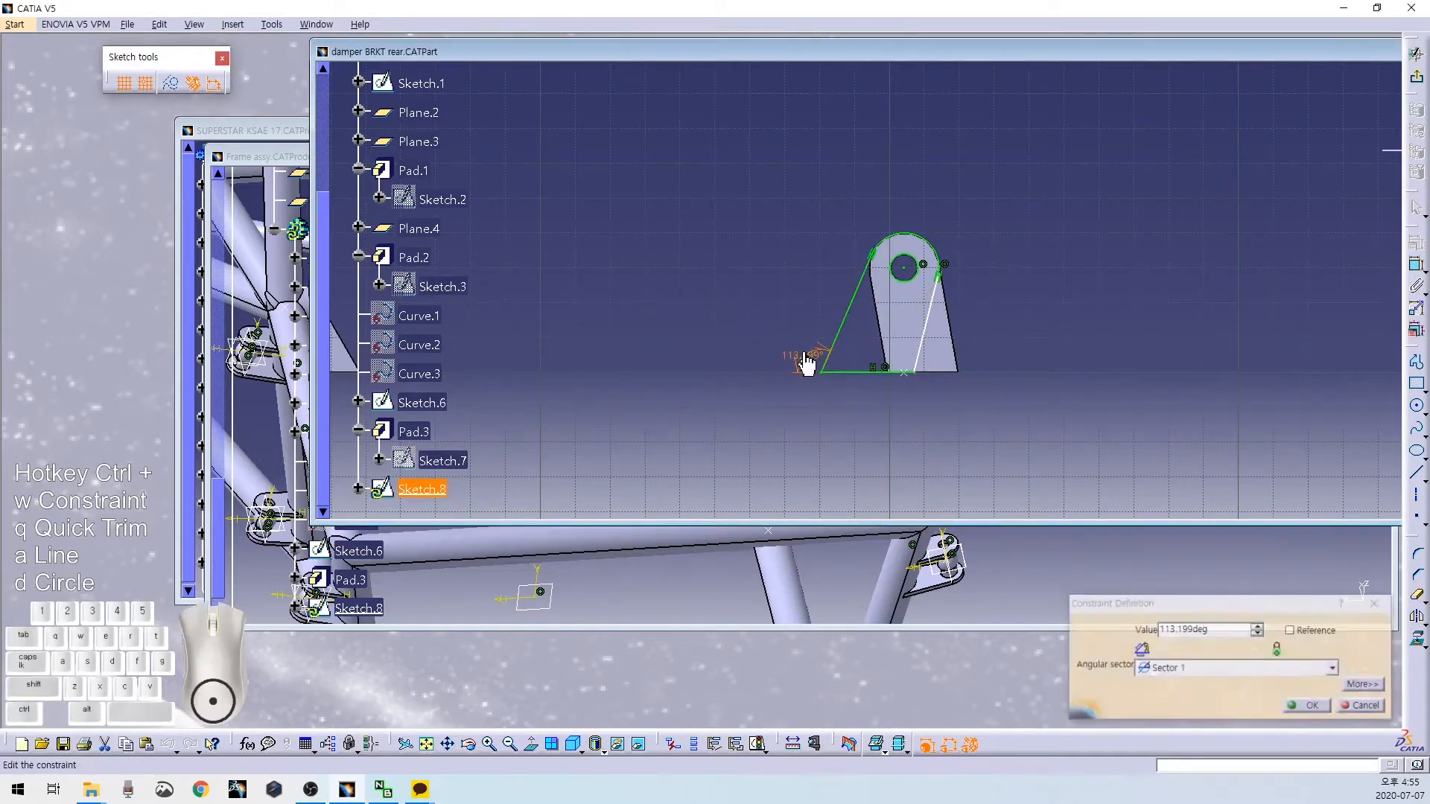
pyautogui.write('10')
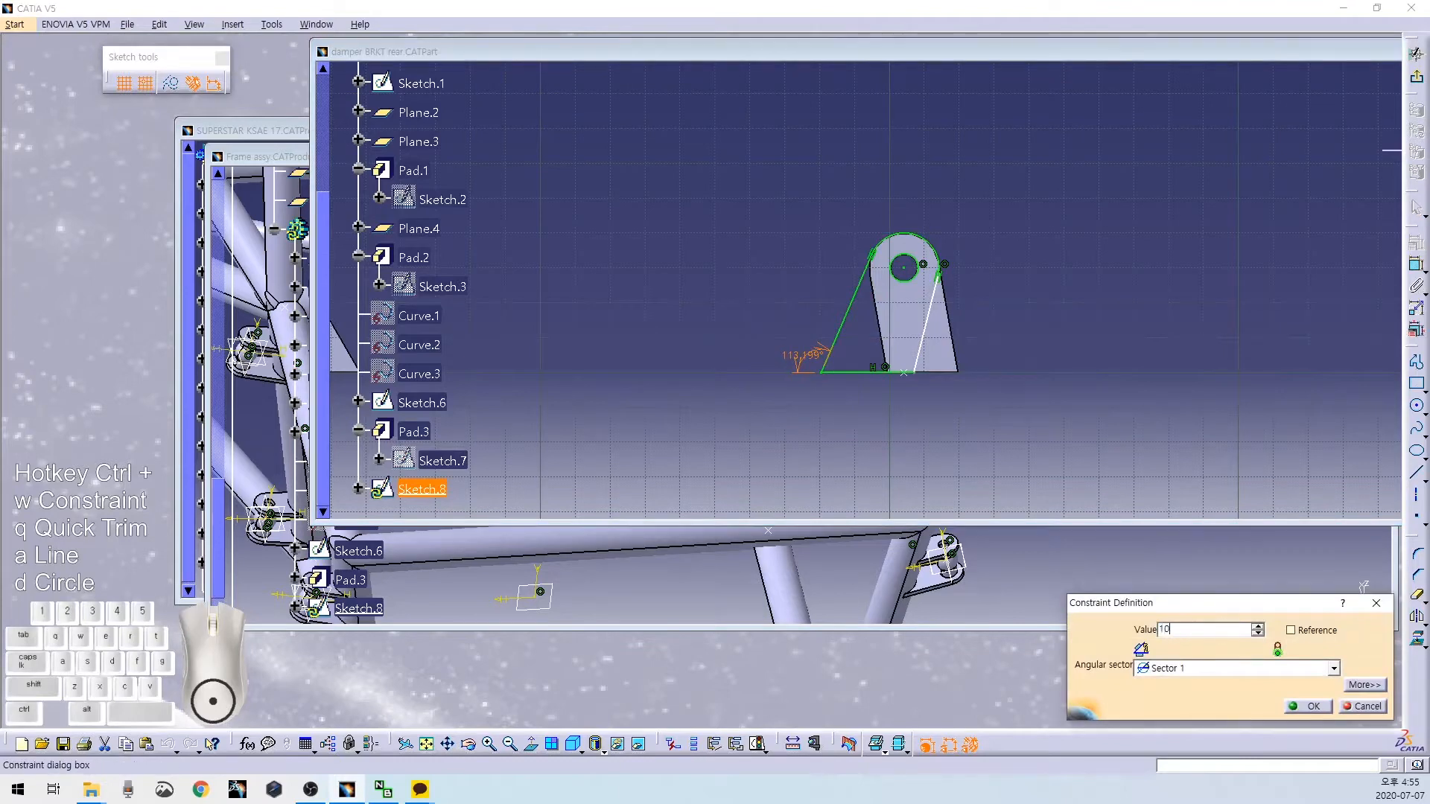
pyautogui.write('0')
pyautogui.press('Return')
pyautogui.moveTo(1041, 459)
pyautogui.mouseDown(button='middle')
pyautogui.moveTo(958, 390)
pyautogui.moveTo(860, 392)
pyautogui.mouseUp(button='middle')
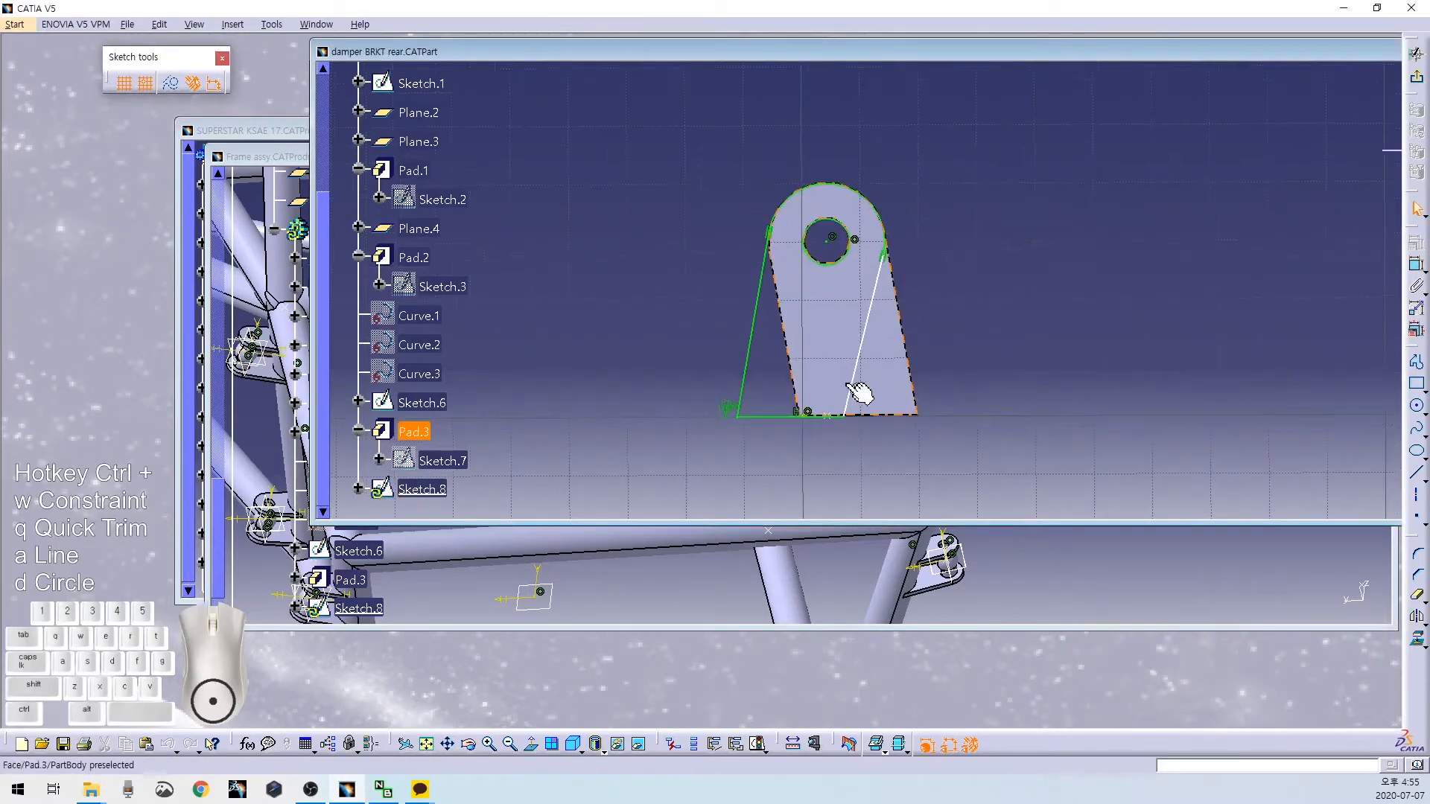
pyautogui.click(747, 369)
pyautogui.rightClick(758, 369)
pyautogui.click(812, 432)
pyautogui.click(1091, 365)
# Exit the second tab sketch and extrude it as a 3 mm pad.
pyautogui.moveTo(977, 387); pyautogui.dragTo(1111, 371, button='middle')
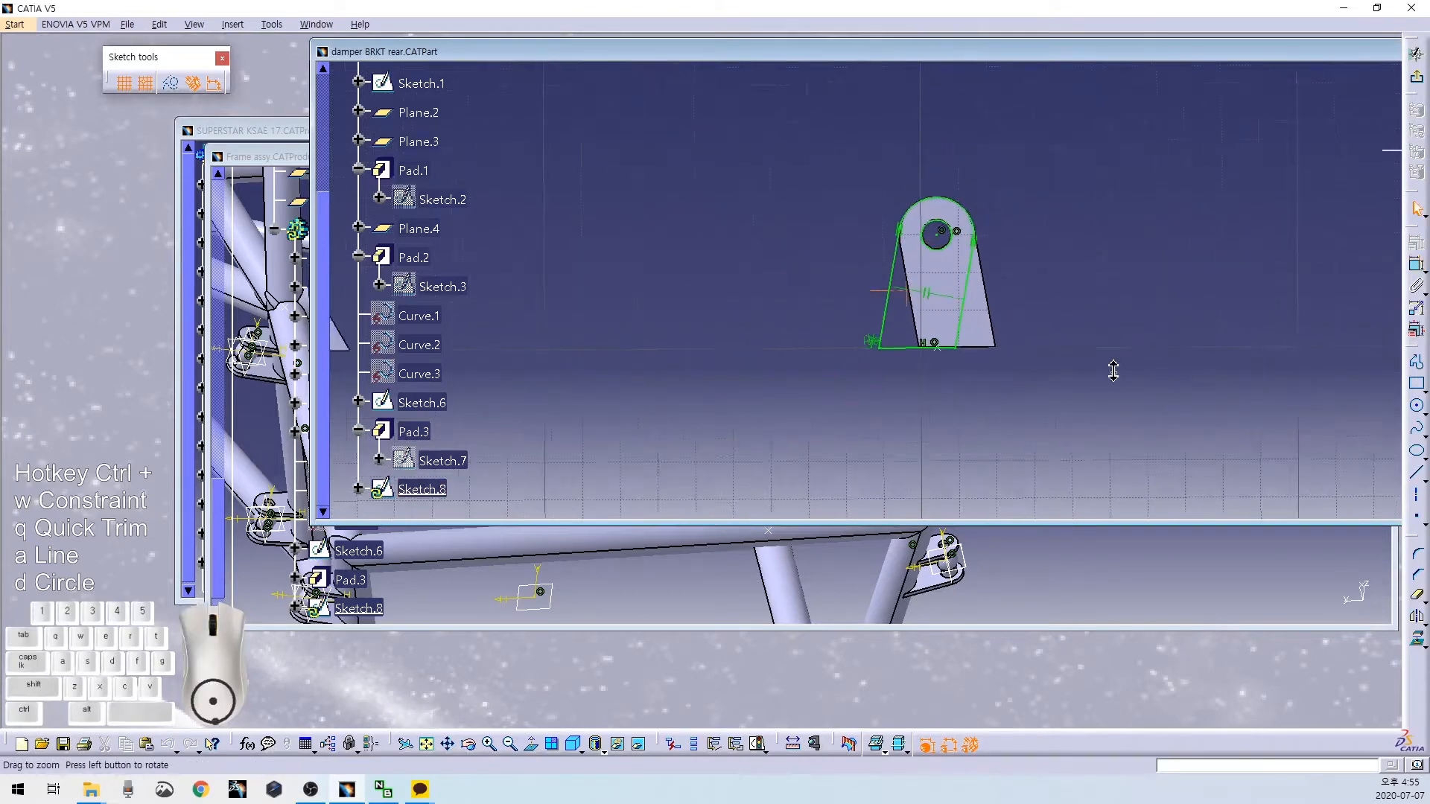
pyautogui.click(1420, 79)
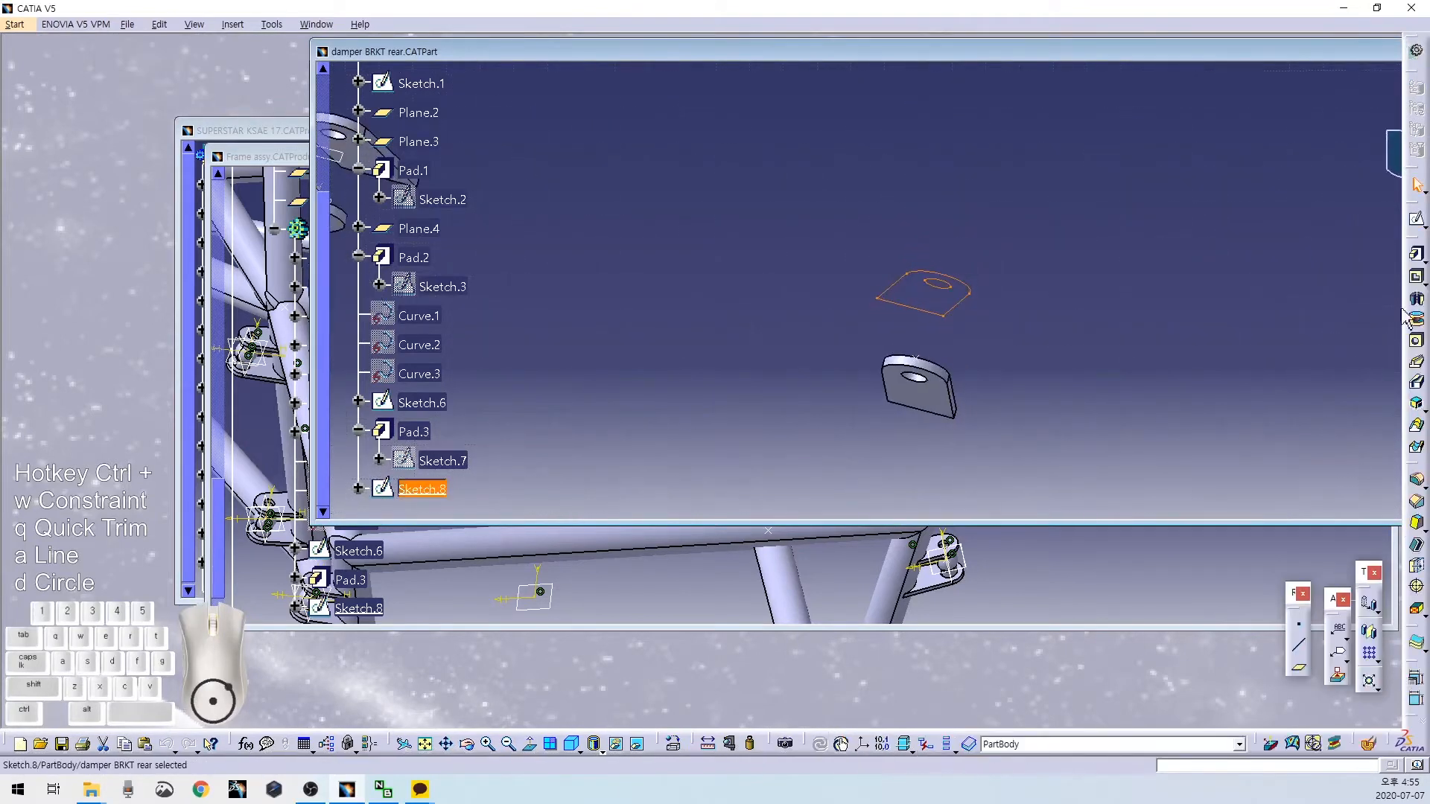
pyautogui.click(1418, 256)
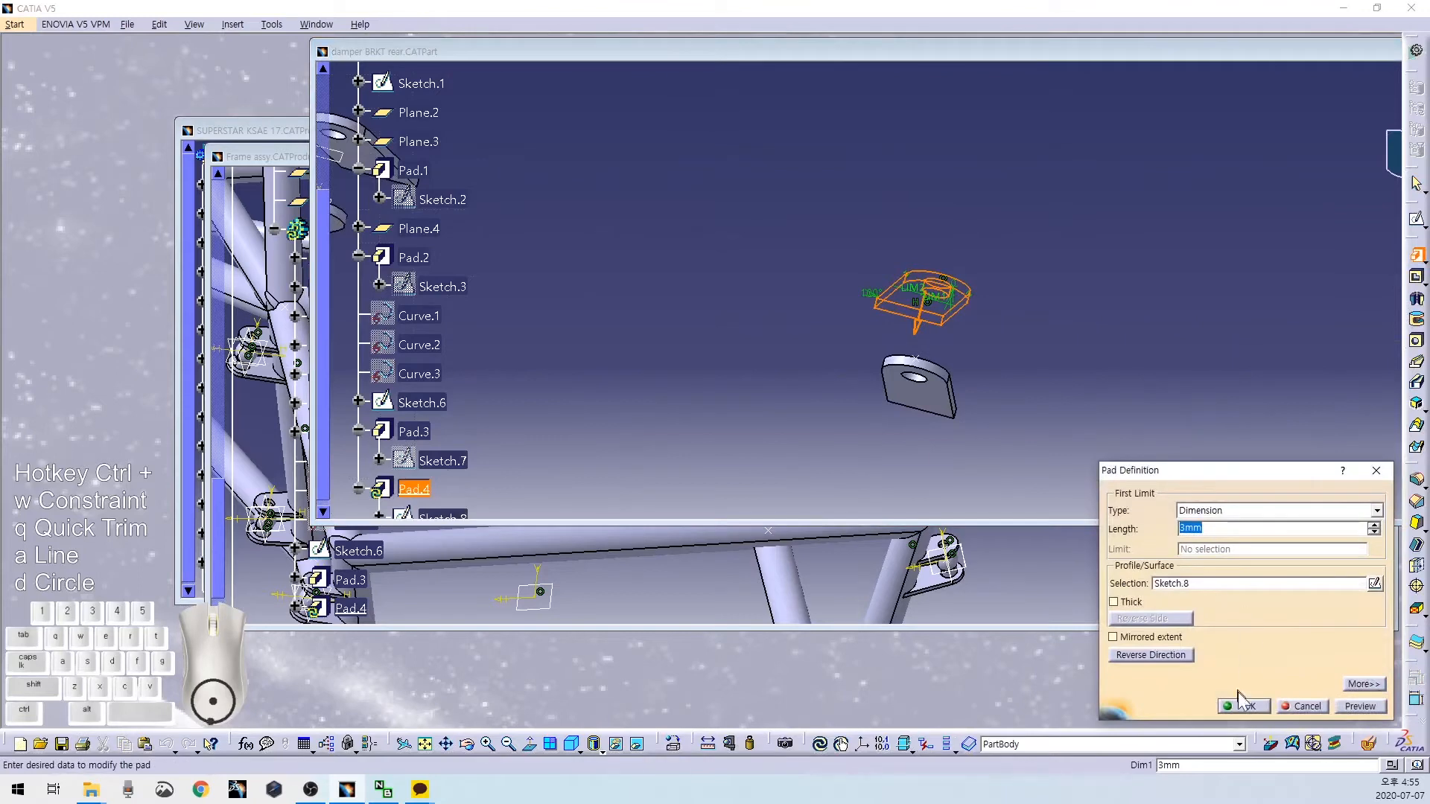
pyautogui.click(1249, 706)
# Examine how the bracket tabs sit against the tubes in the Frame assy.CATProduct window, and return to the rear bracket part.
pyautogui.moveTo(1041, 345); pyautogui.dragTo(946, 268, button='middle')
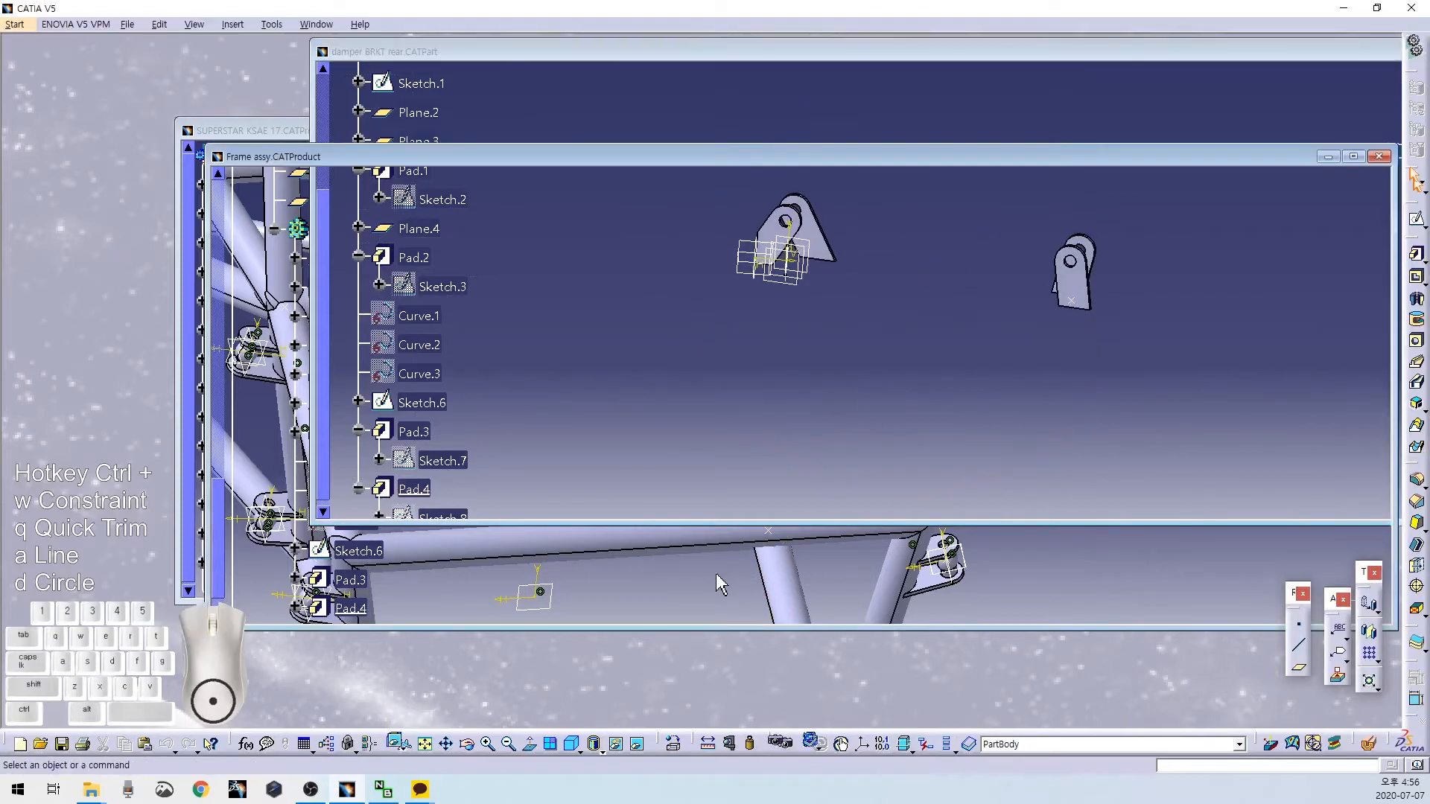
pyautogui.click(716, 573)
pyautogui.moveTo(715, 485); pyautogui.dragTo(692, 397, button='middle')
pyautogui.moveTo(470, 315); pyautogui.dragTo(622, 386, button='middle')
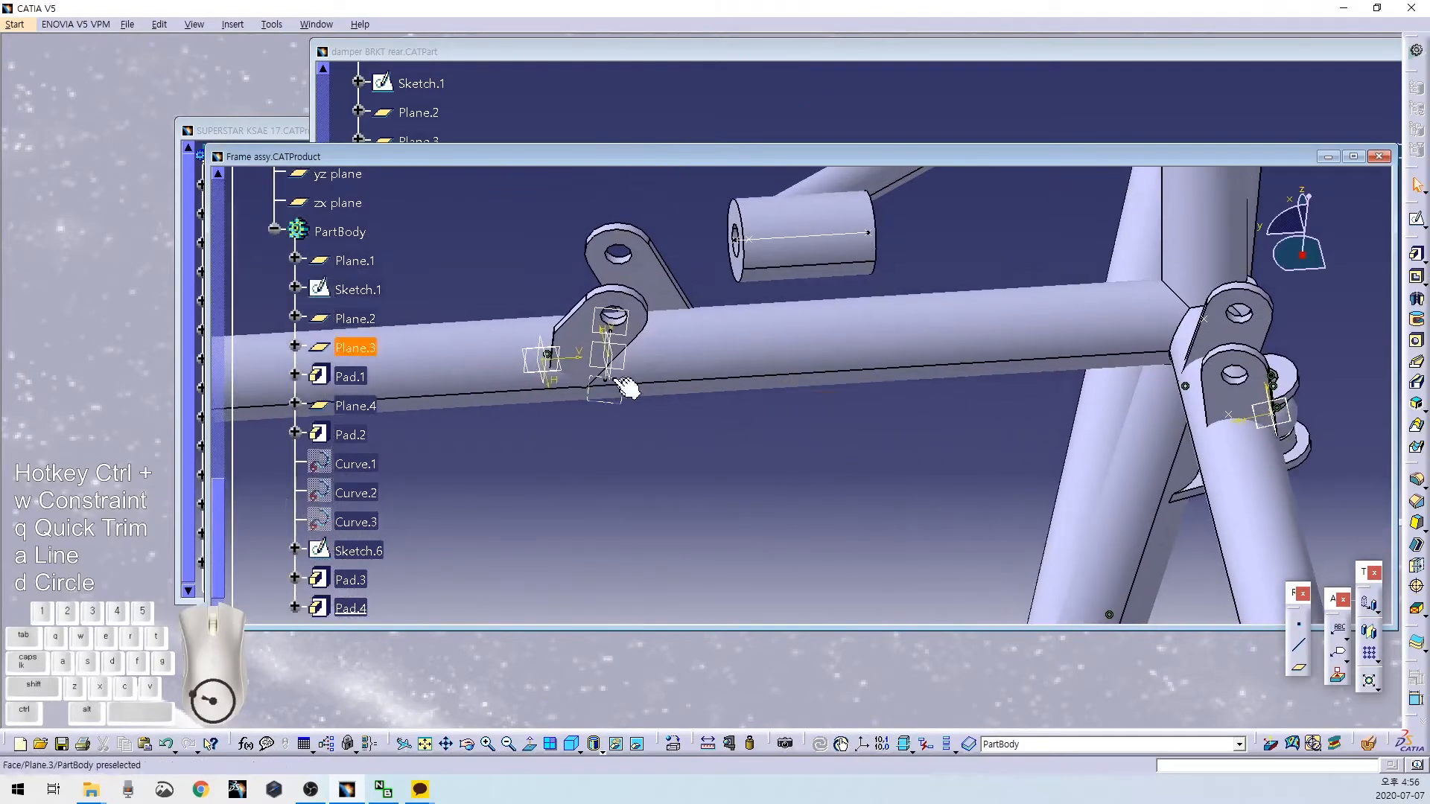
pyautogui.moveTo(1228, 345); pyautogui.dragTo(924, 116, button='middle')
pyautogui.click(924, 116)
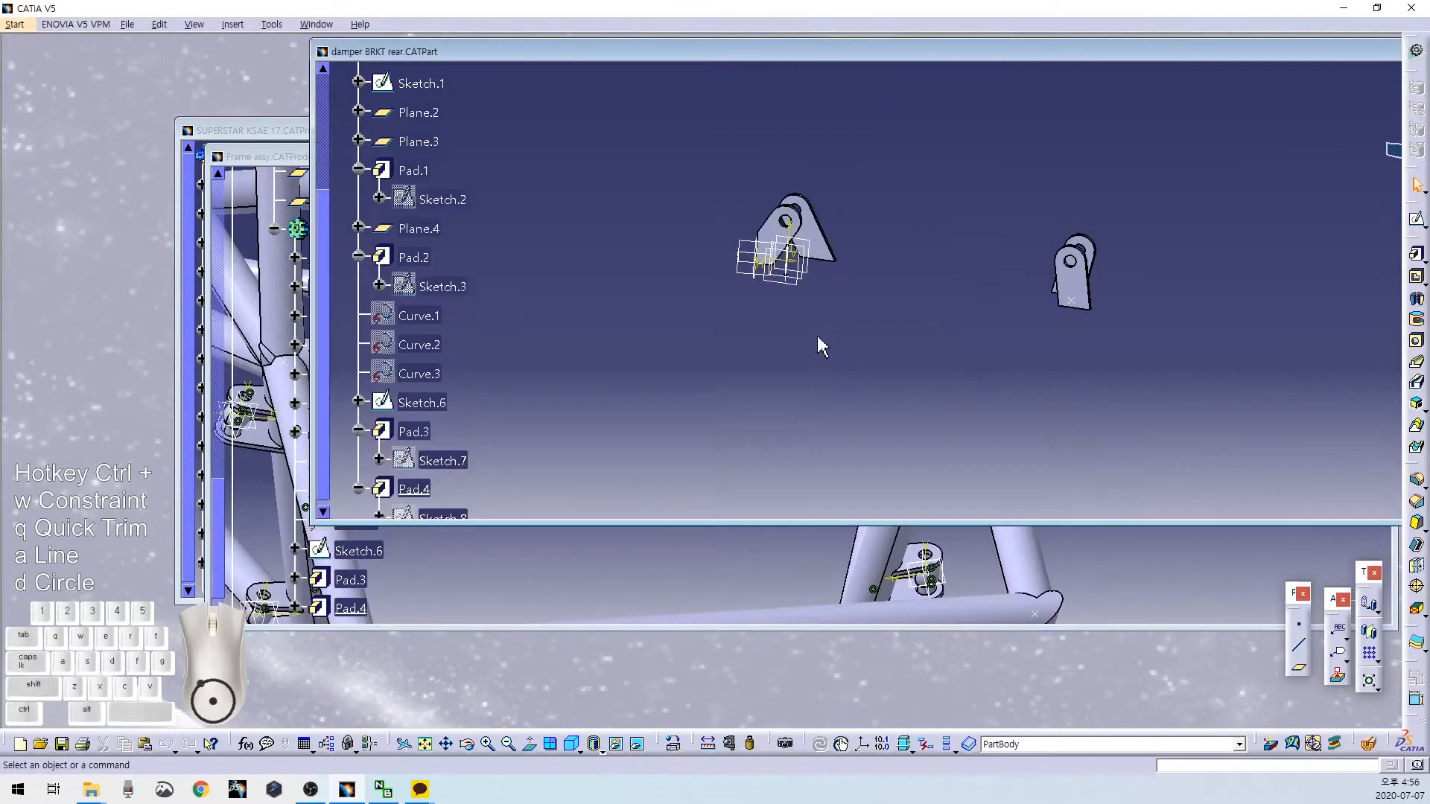
# Start a sketch viewing the tabs edge-on and draw a rectangle about 340 mm square with one side on the vertical axis.
pyautogui.moveTo(734, 253); pyautogui.dragTo(819, 272, button='middle')
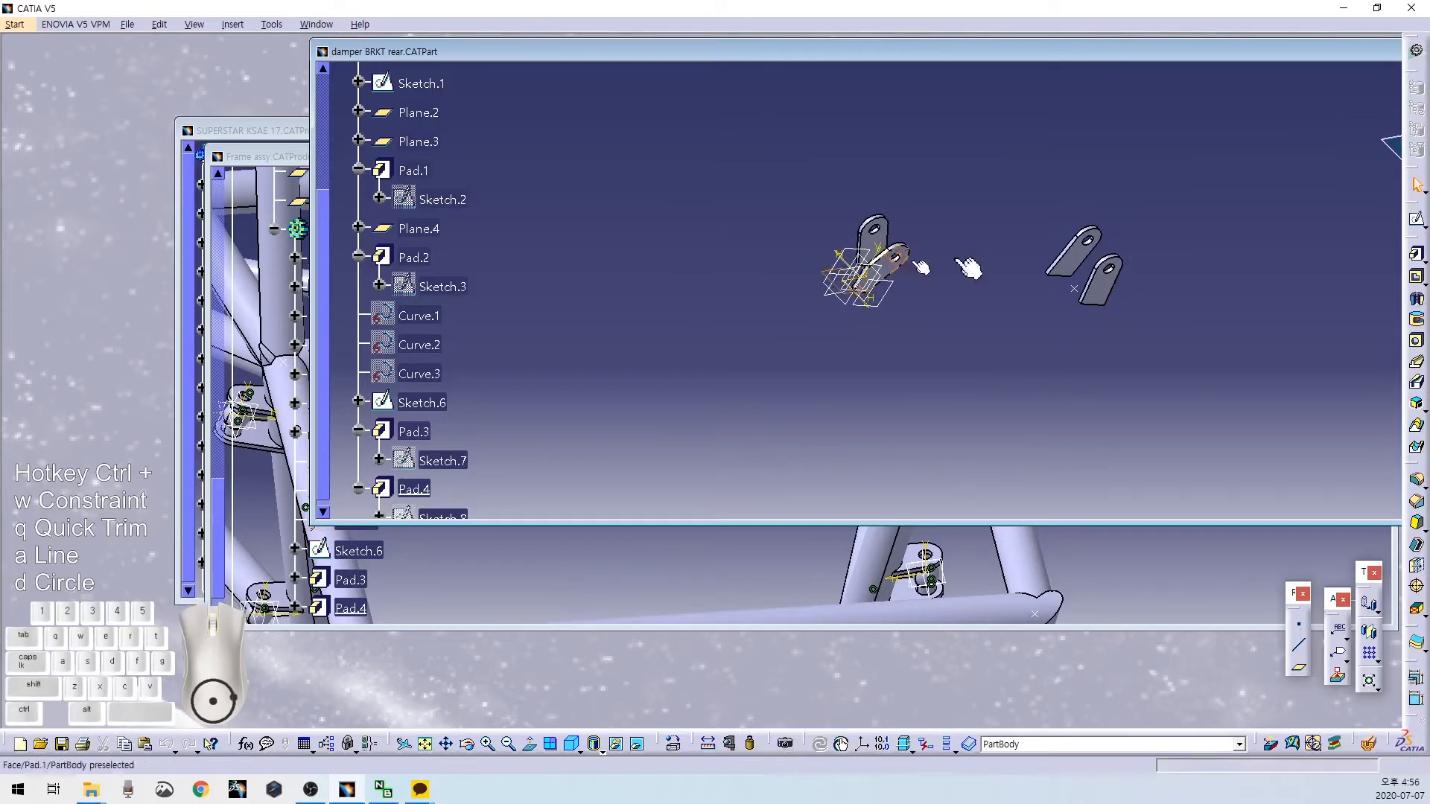
pyautogui.click(1419, 222)
pyautogui.click(1366, 239)
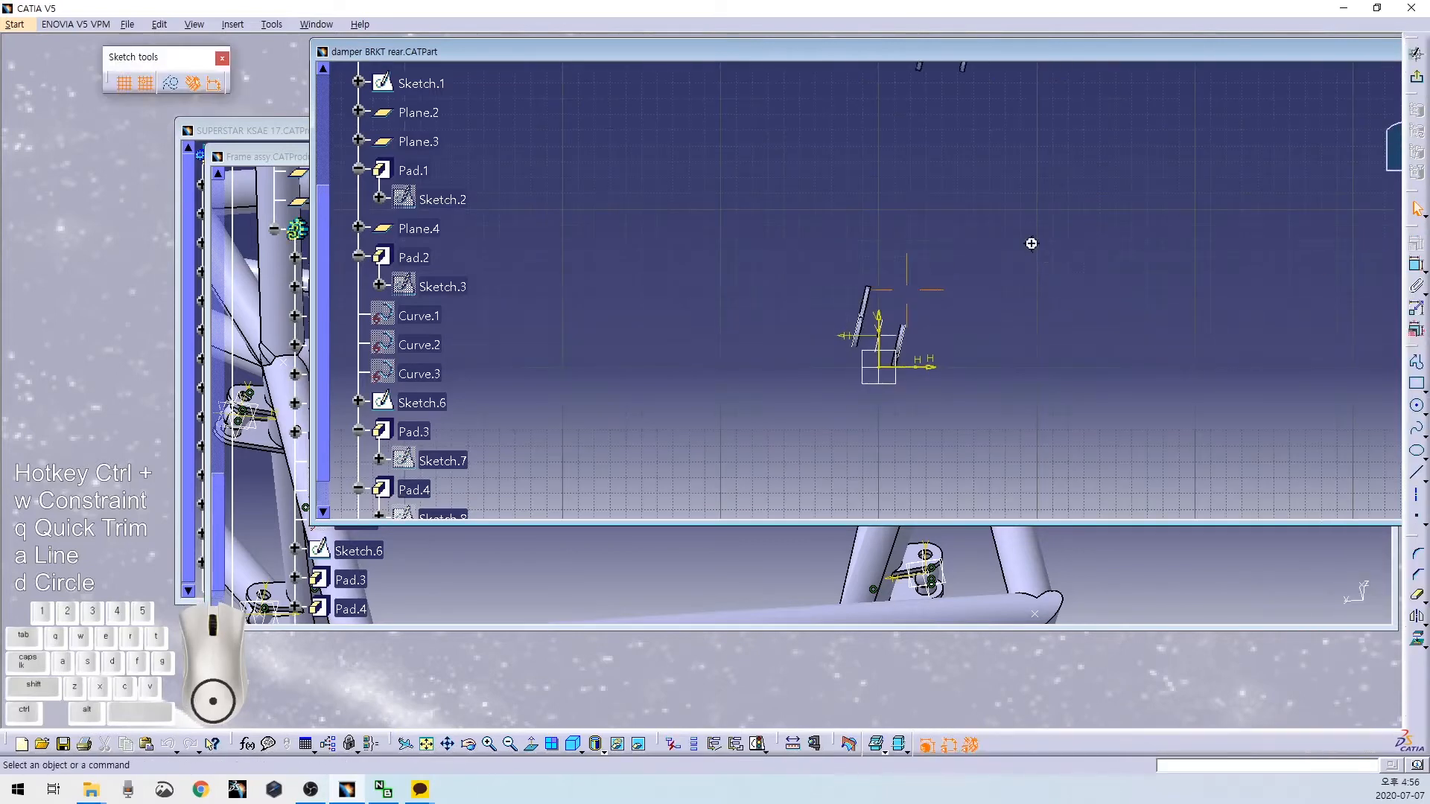
pyautogui.moveTo(1029, 309); pyautogui.dragTo(1389, 405, button='middle')
pyautogui.click(1420, 388)
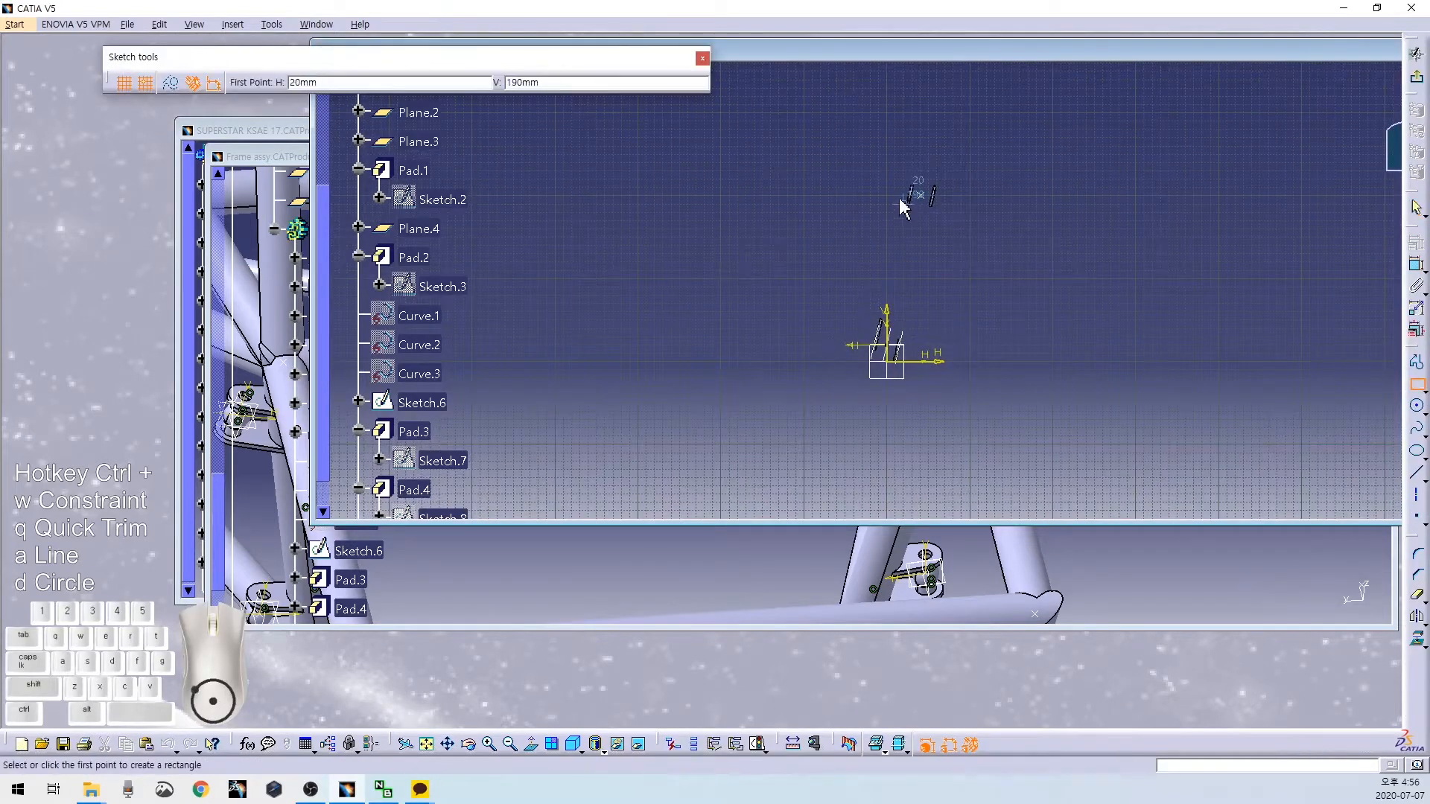
pyautogui.click(887, 196)
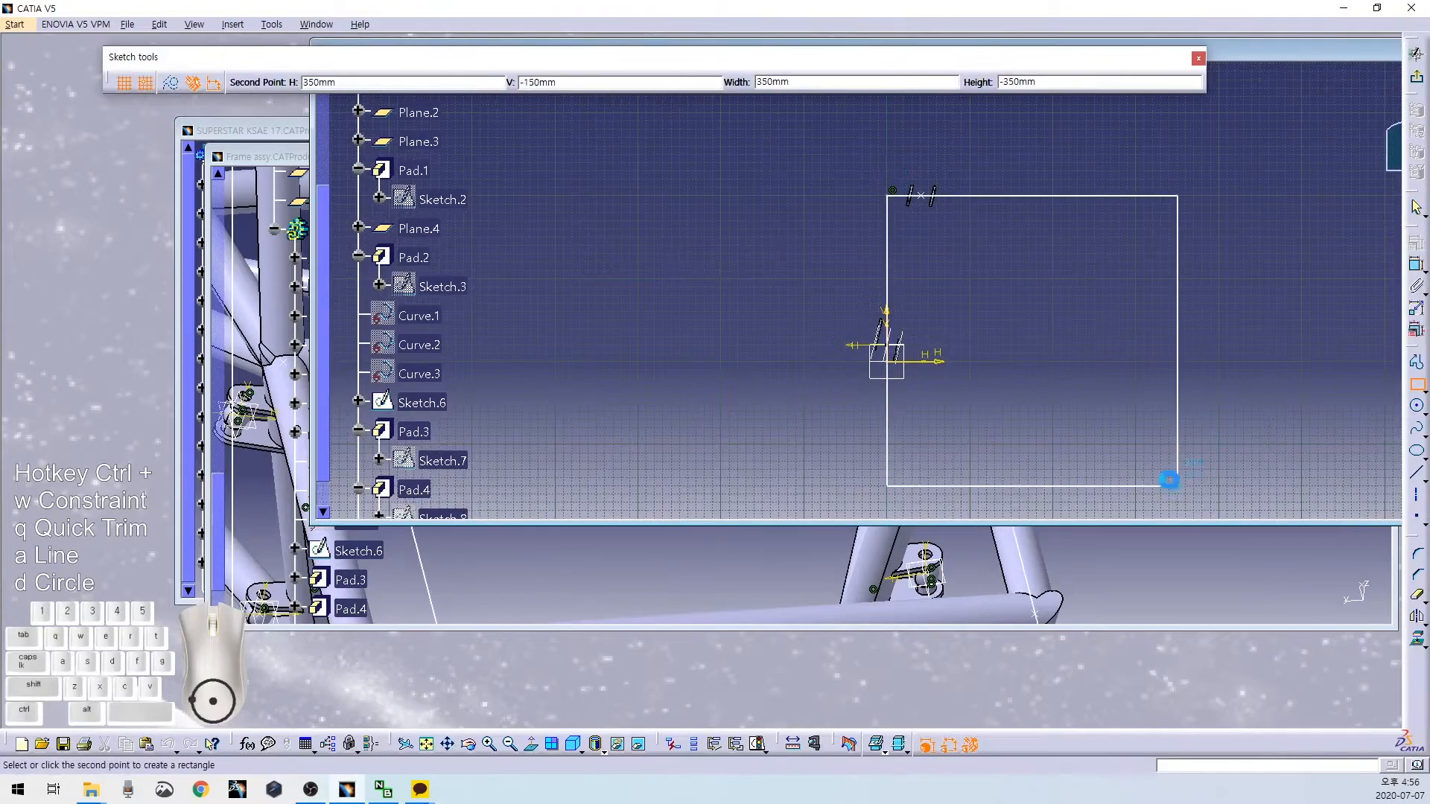
pyautogui.click(1169, 477)
# Set the rectangle's height to 400 mm along its side on the vertical axis.
pyautogui.click(806, 406)
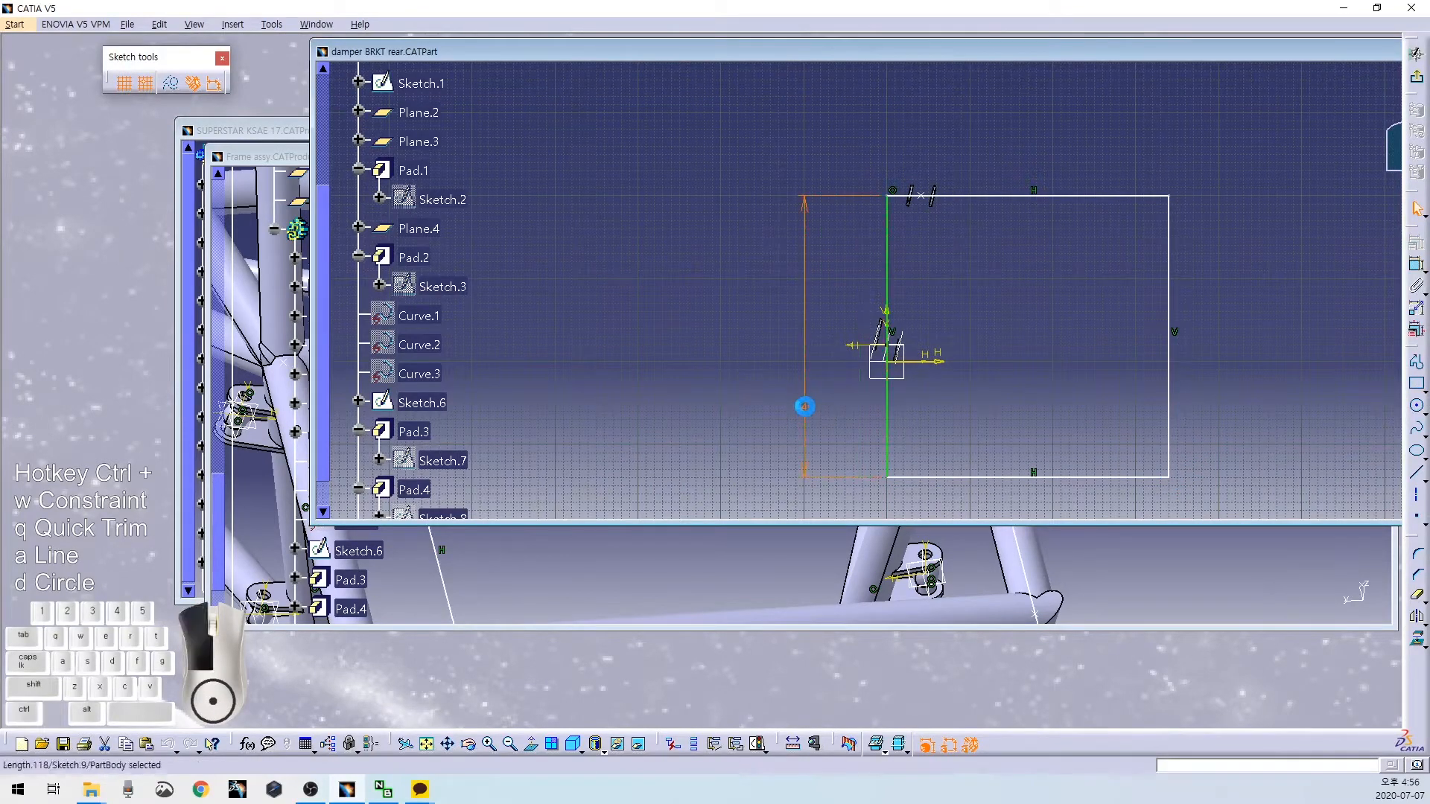
pyautogui.doubleClick(810, 414)
pyautogui.press('Return')
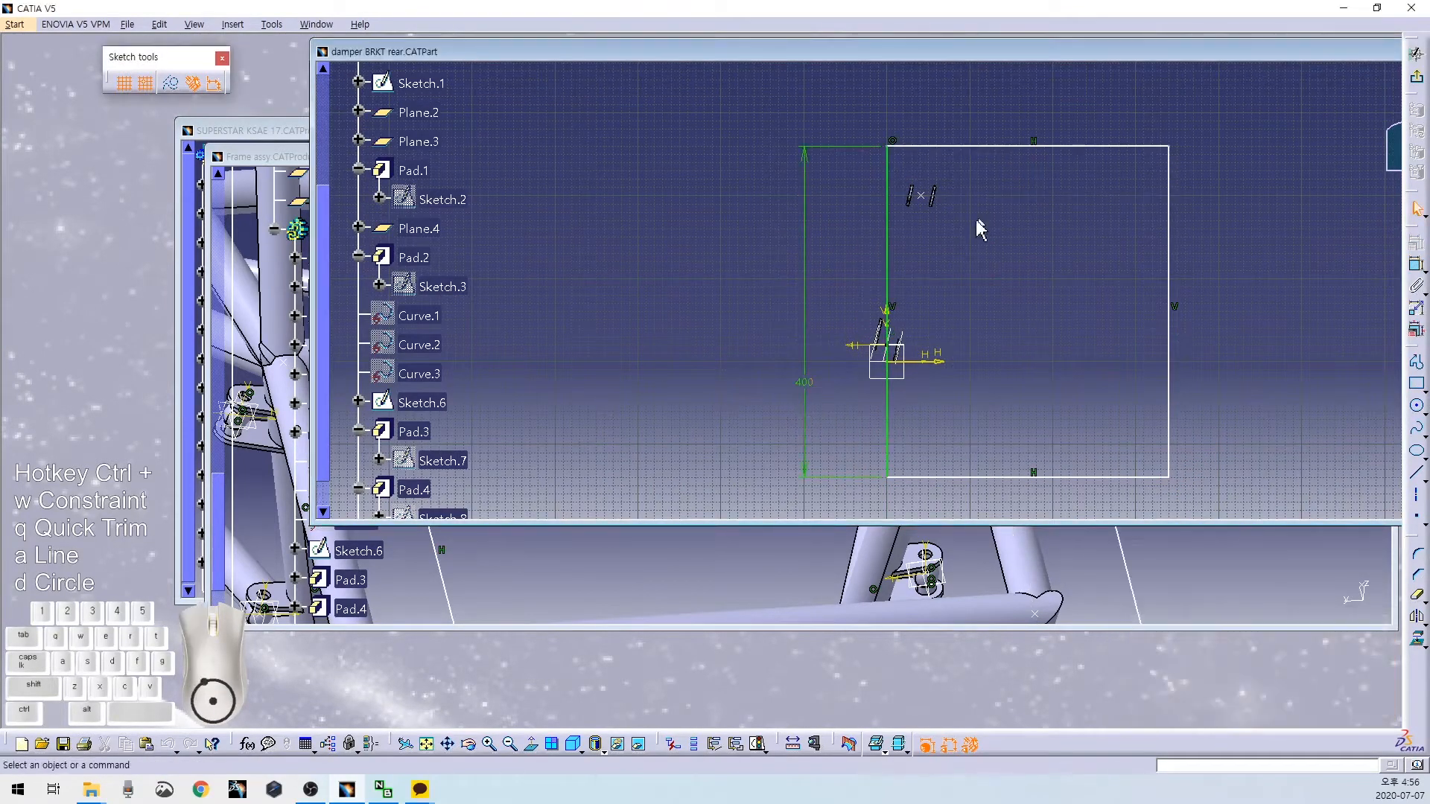
# Make the rectangle's two horizontal sides symmetric about the horizontal axis.
pyautogui.keyDown('ctrl'); pyautogui.click(969, 145); pyautogui.keyUp('ctrl')
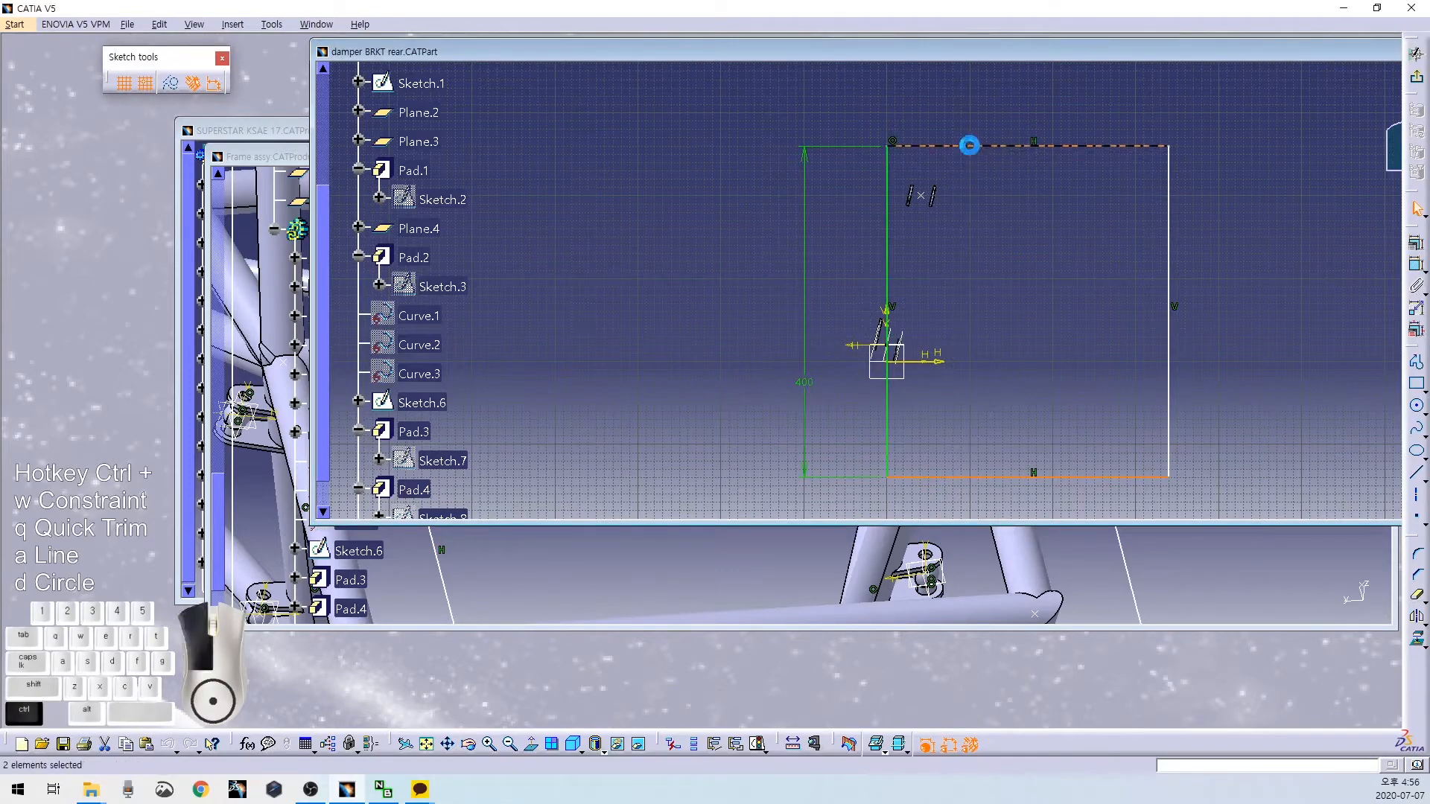
pyautogui.keyDown('ctrl'); pyautogui.click(940, 362); pyautogui.keyUp('ctrl')
pyautogui.click(1415, 255)
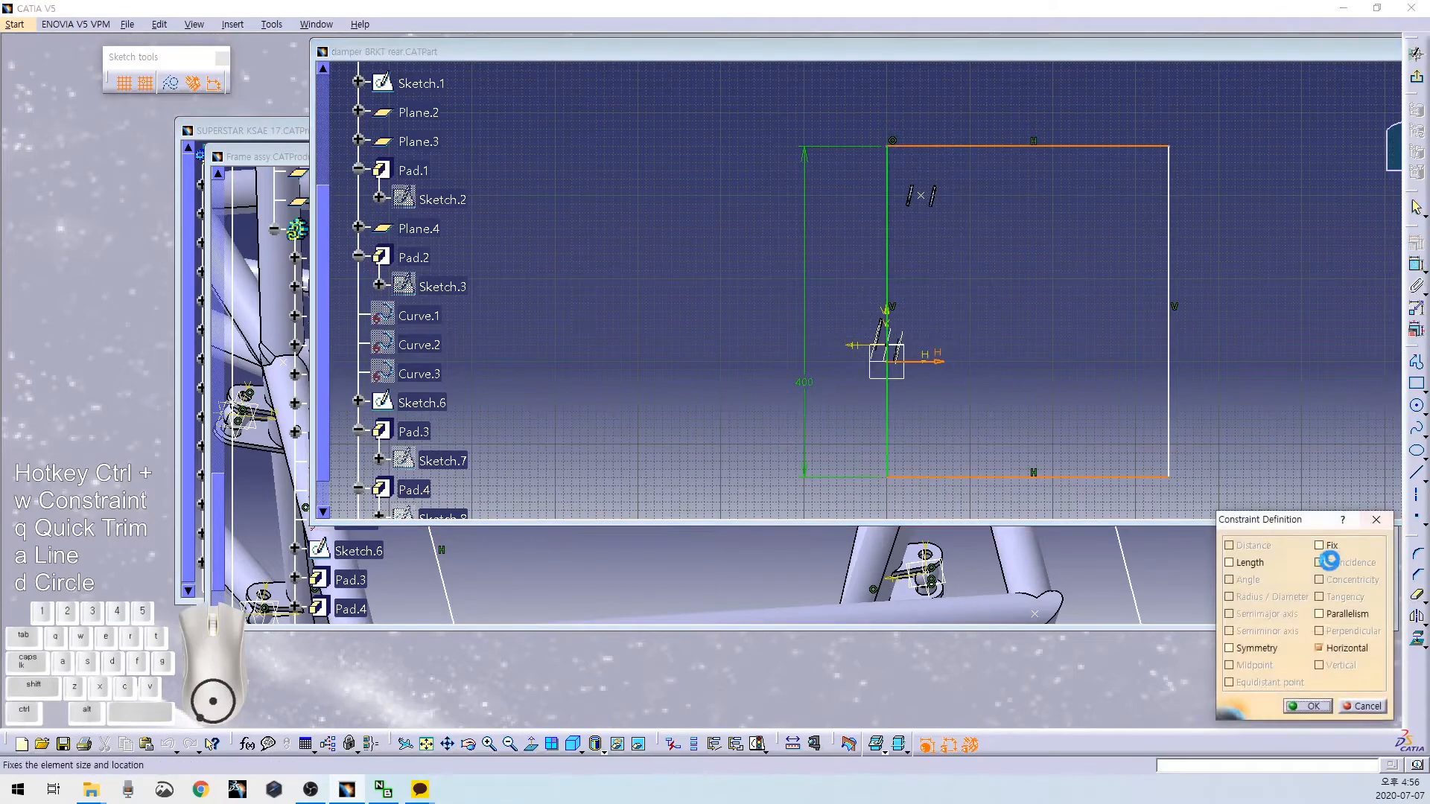
pyautogui.click(1259, 650)
pyautogui.click(1309, 706)
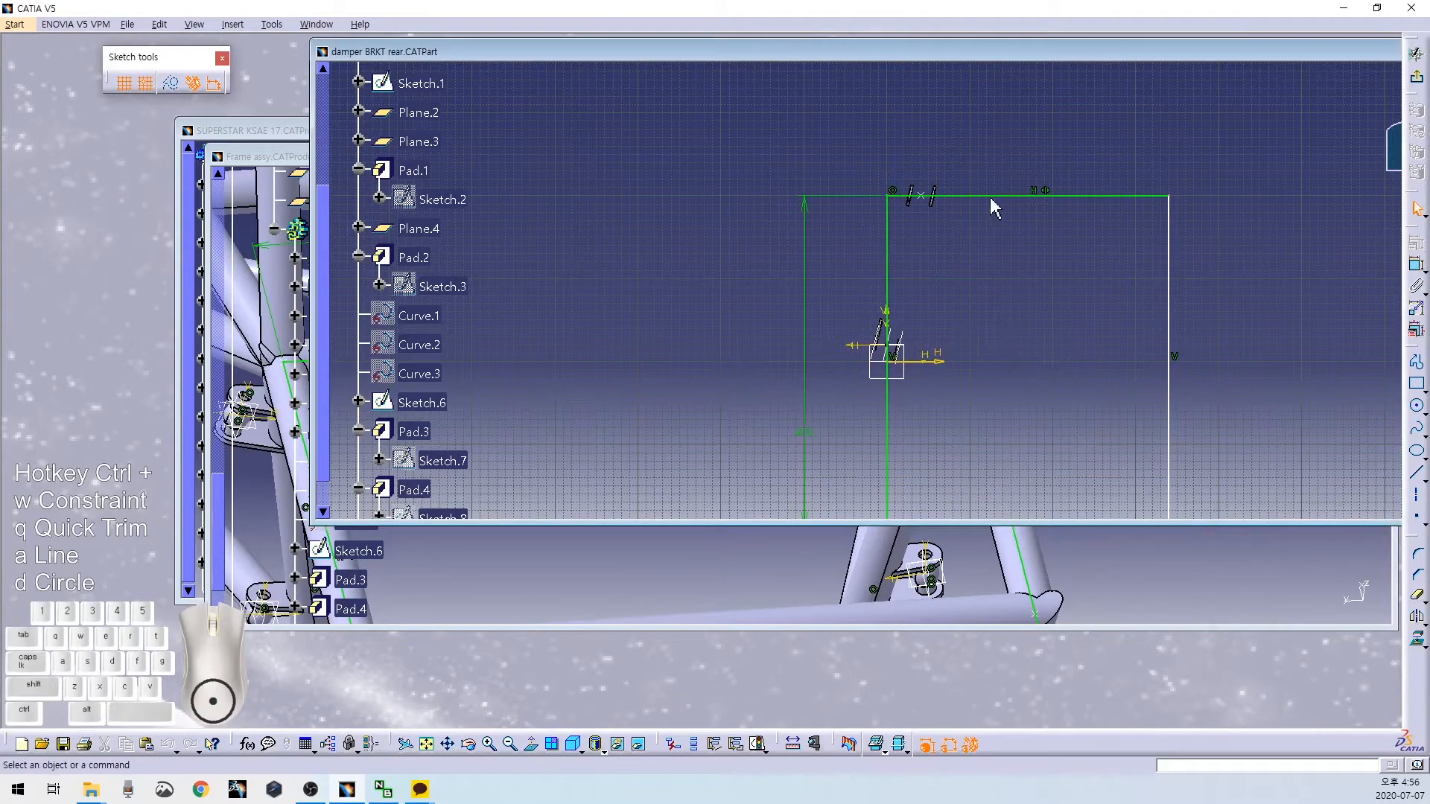
# Dimension the rectangle's horizontal width to 250 mm and exit the sketch.
pyautogui.hotkey('ctrl', 'w')
pyautogui.doubleClick(986, 140)
pyautogui.write('250')
pyautogui.press('Return')
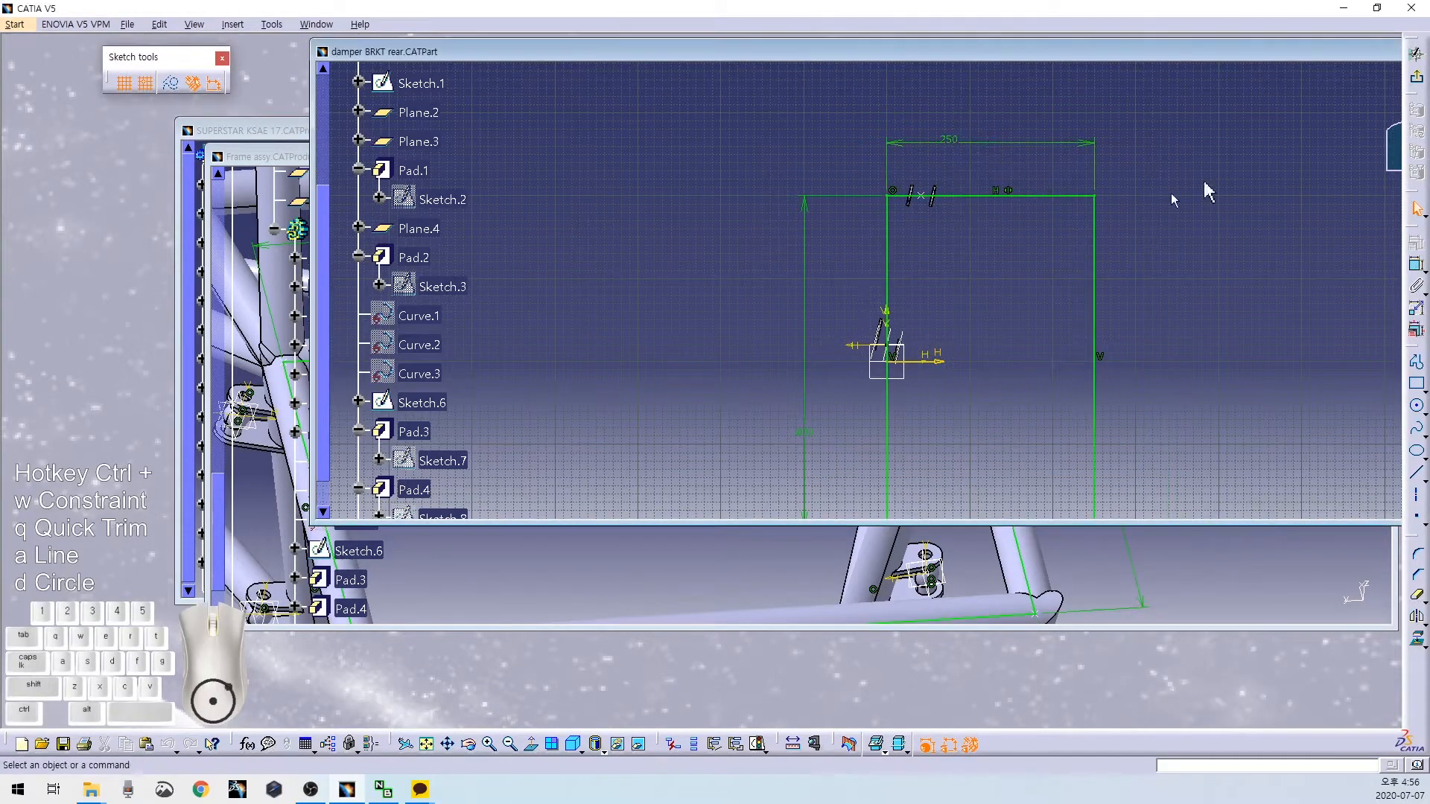
pyautogui.click(1418, 80)
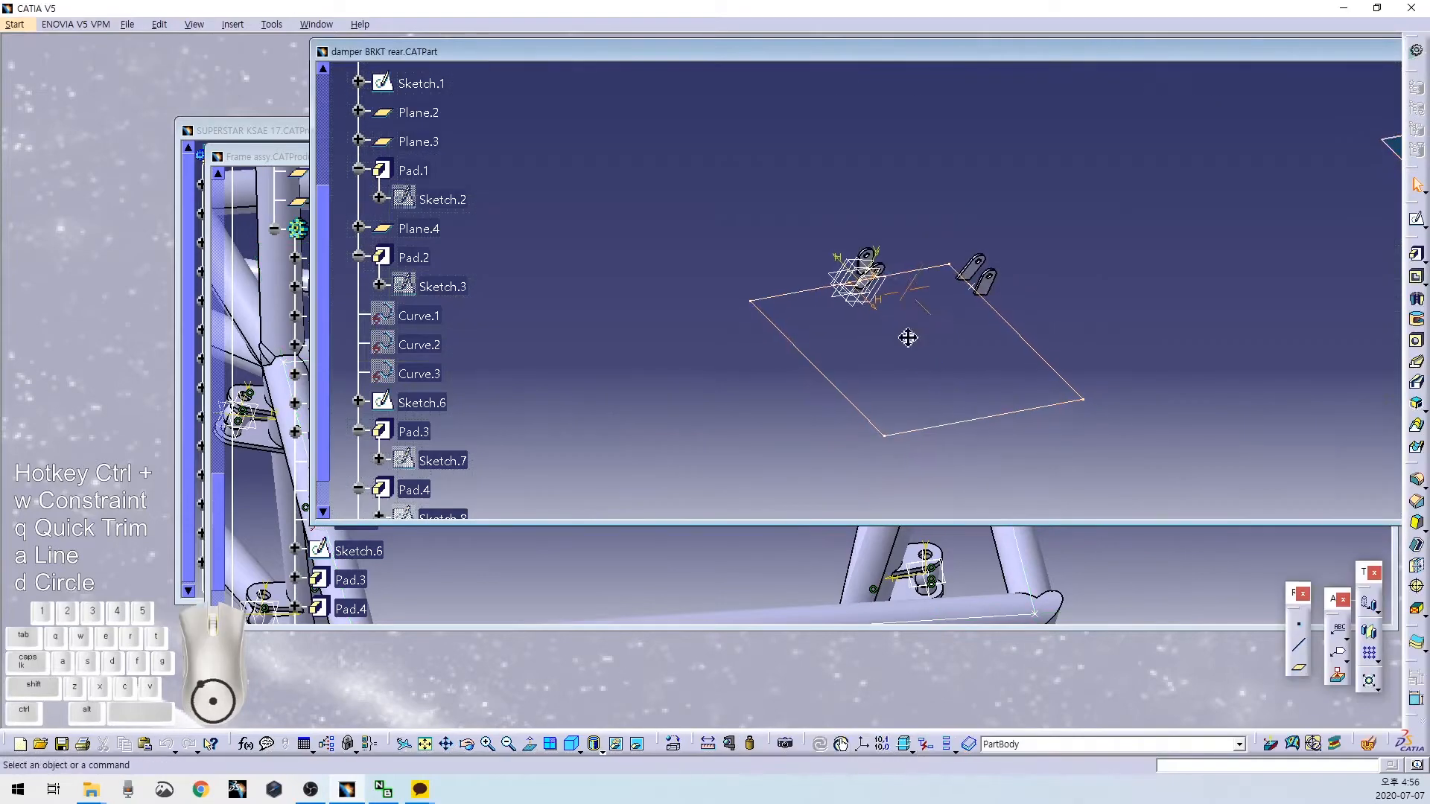
# Start a new sketch with the tabs seen edge-on and draw a circle about 28 mm in diameter beside them.
pyautogui.moveTo(905, 437); pyautogui.dragTo(900, 261, button='middle')
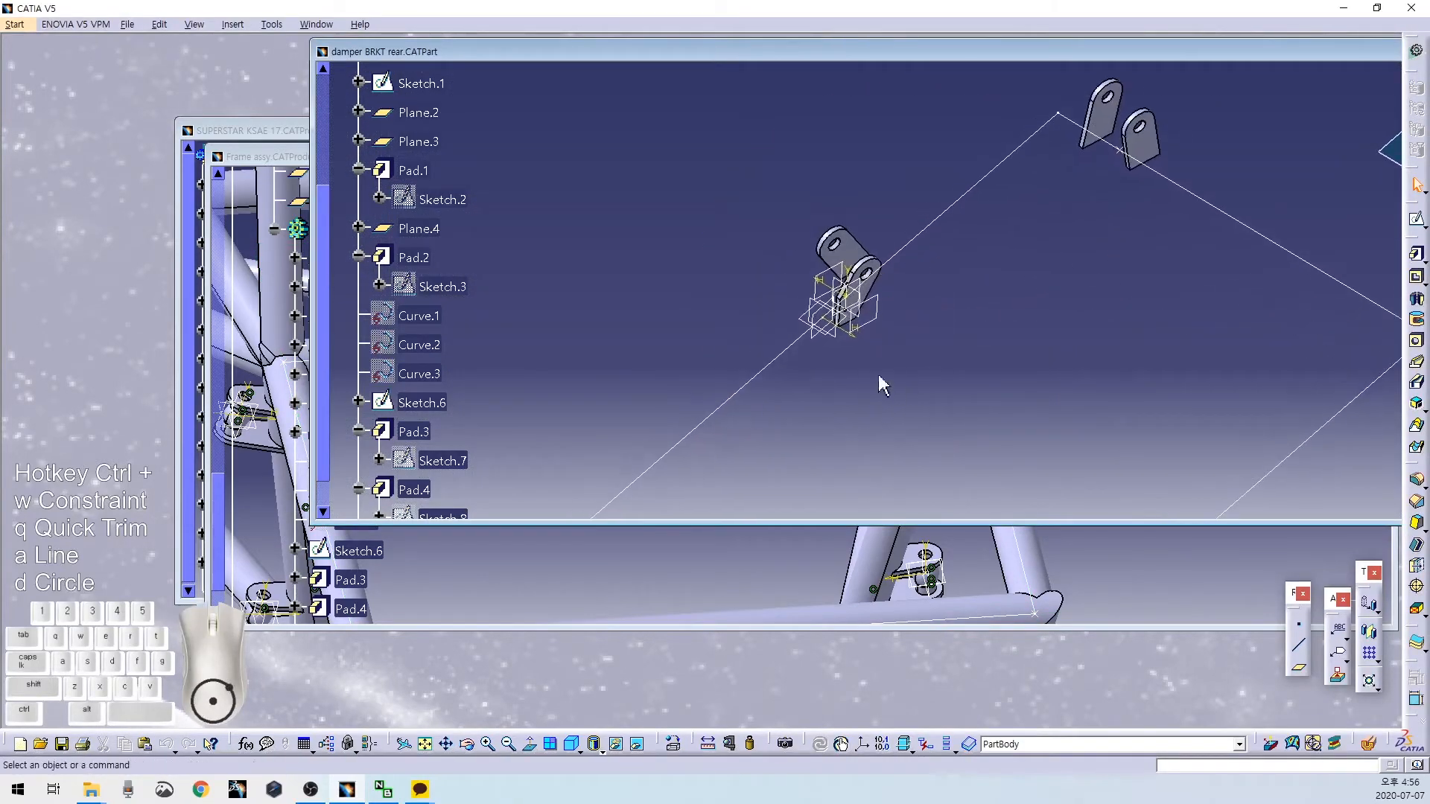
pyautogui.click(1418, 222)
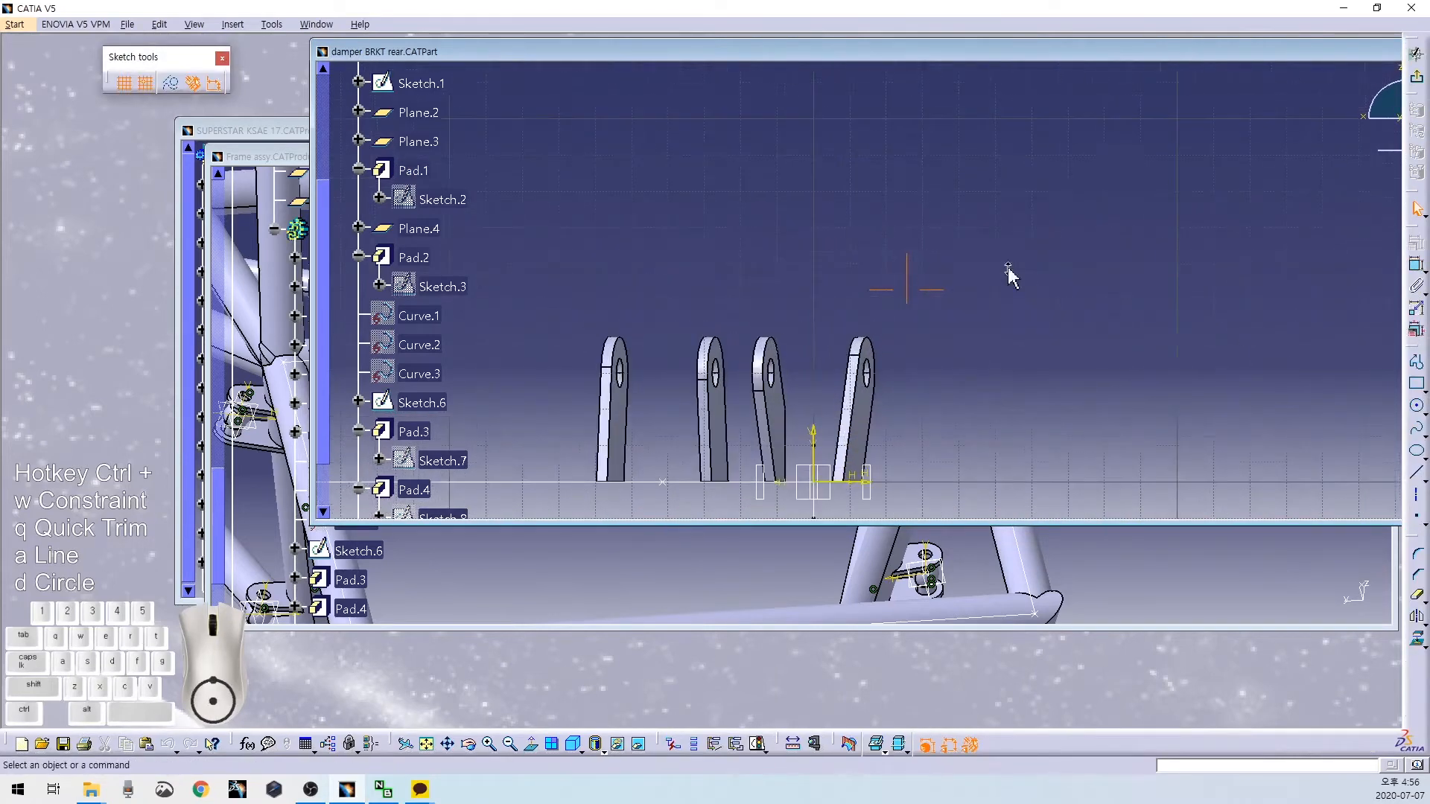
pyautogui.hotkey('ctrl', 'd')
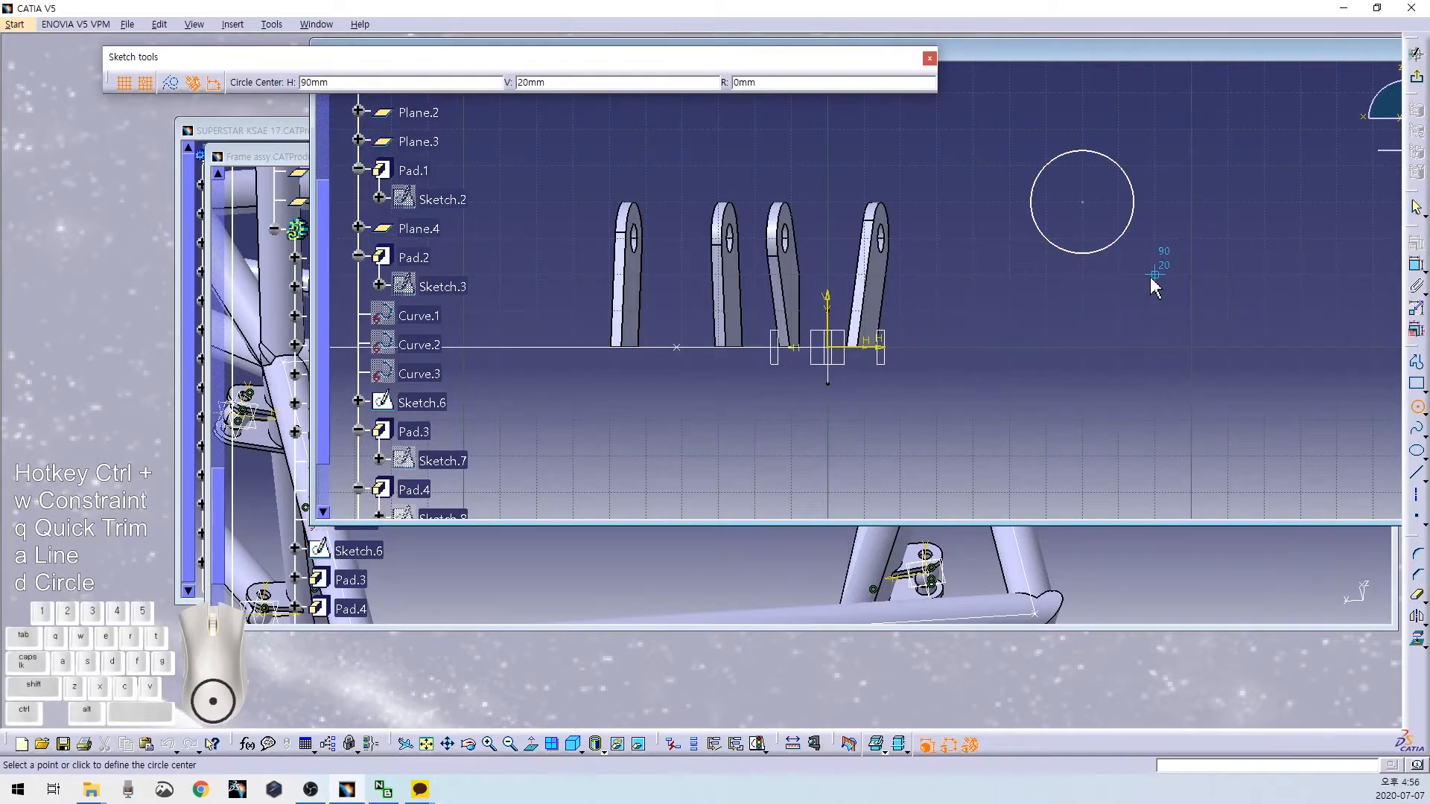
pyautogui.press('Escape')
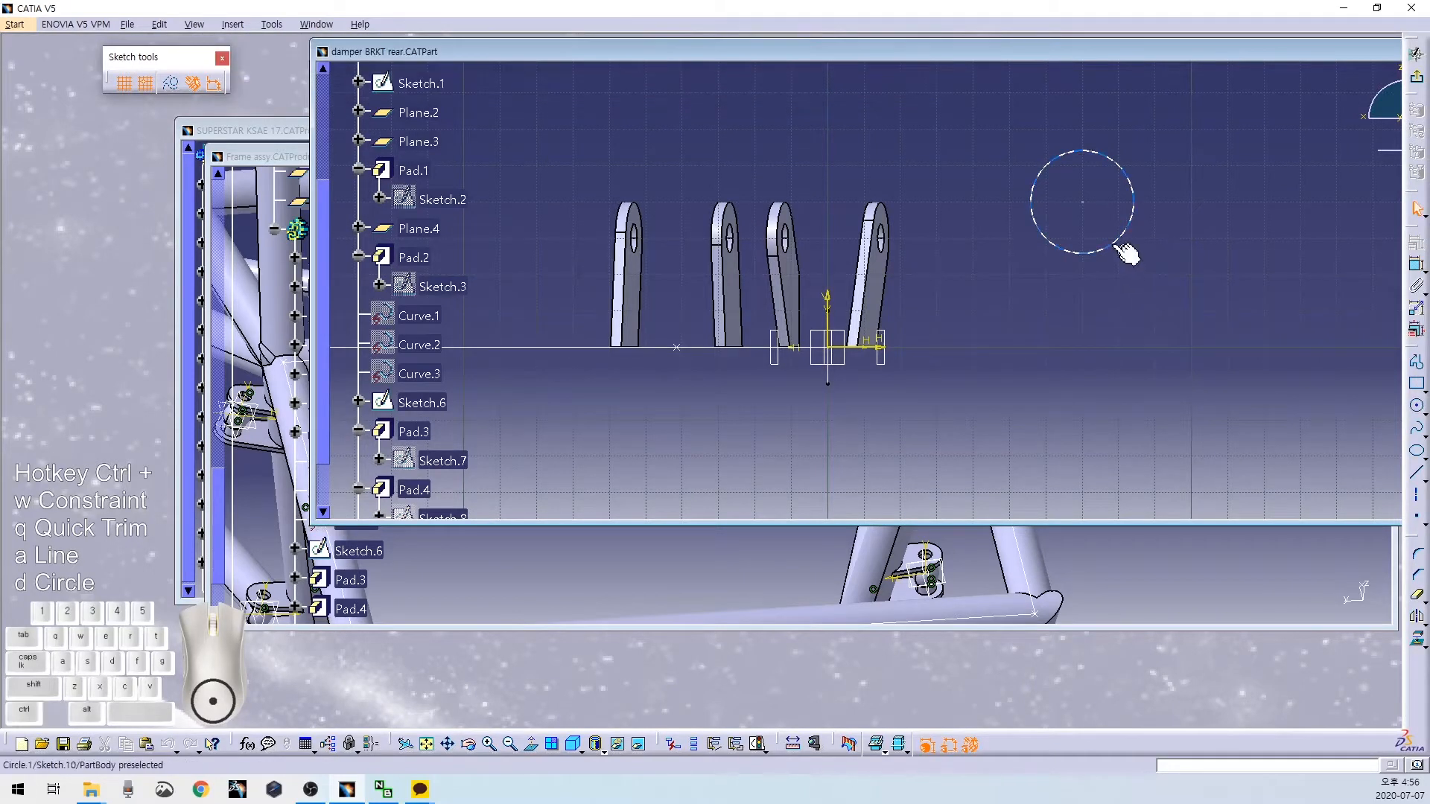
# Dimension the circle's diameter to 25.4 mm.
pyautogui.hotkey('ctrl', 'w')
pyautogui.click(1119, 248)
pyautogui.doubleClick(1188, 284)
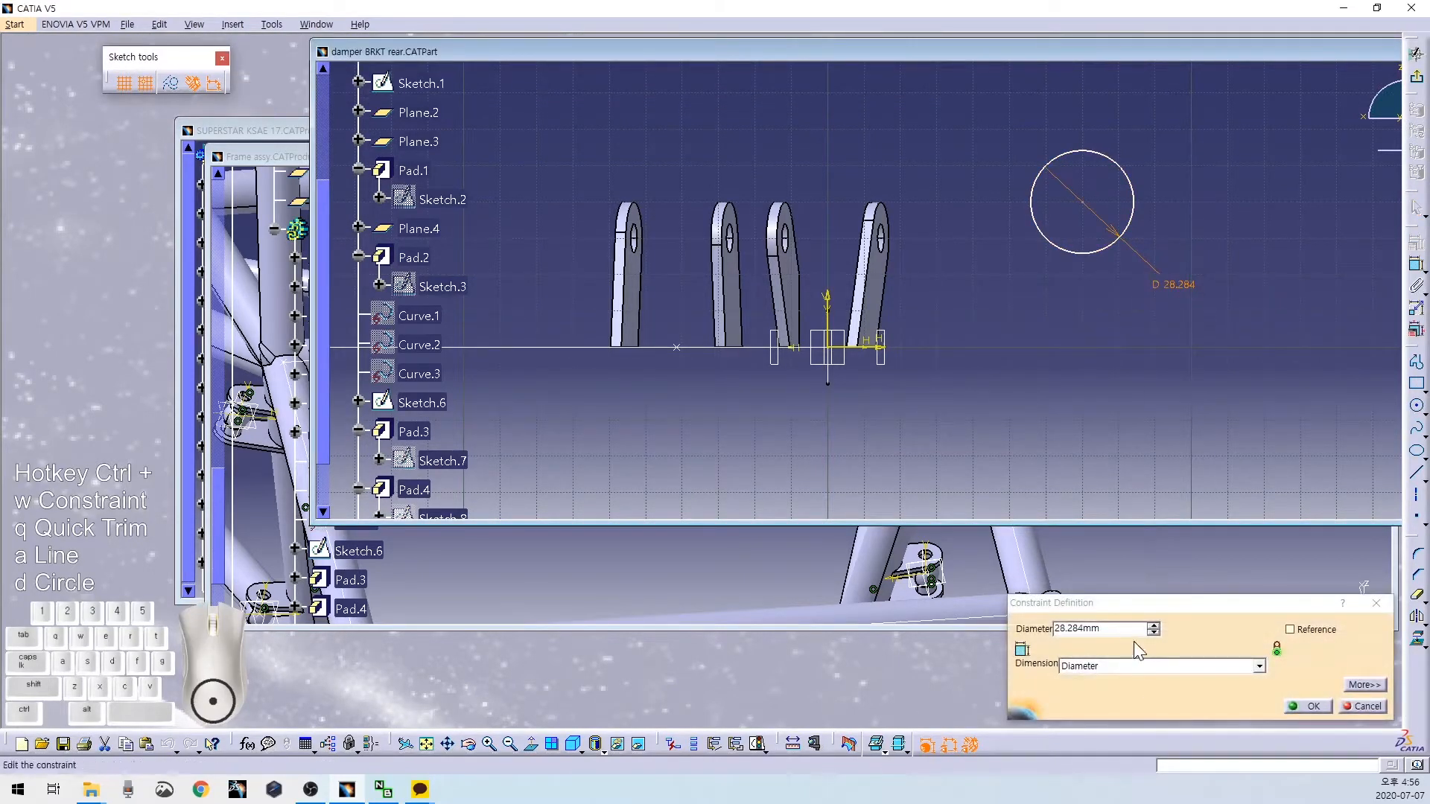
pyautogui.write('25.4')
pyautogui.press('Return')
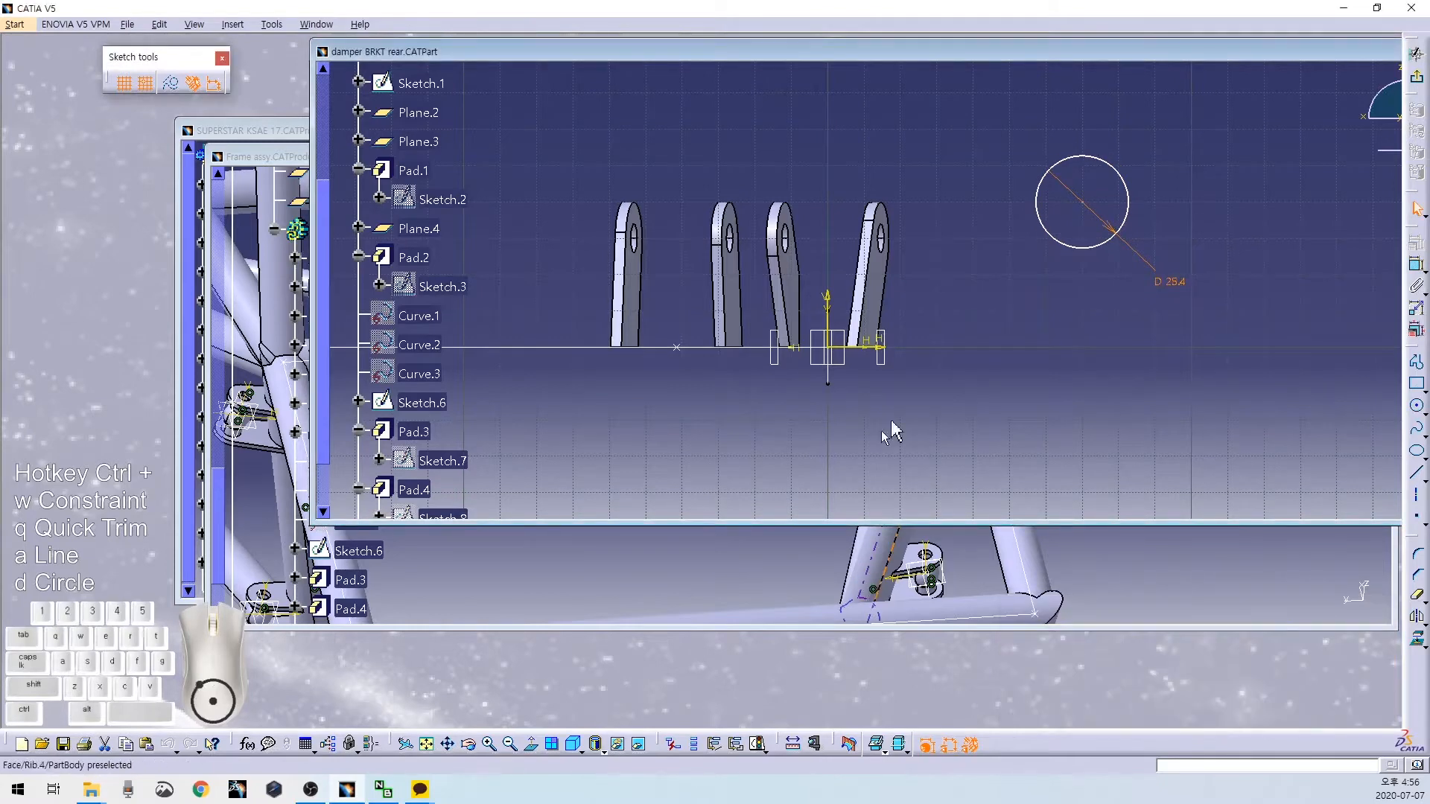
# Make the circle's centre coincident with the rectangle side that runs past the tabs, and exit the sketch.
pyautogui.click(1083, 202)
pyautogui.moveTo(1009, 293); pyautogui.dragTo(911, 334, button='middle')
pyautogui.keyDown('ctrl'); pyautogui.click(899, 280); pyautogui.keyUp('ctrl')
pyautogui.hotkey('ctrl', 'w')
pyautogui.rightClick(954, 329)
pyautogui.click(1021, 437)
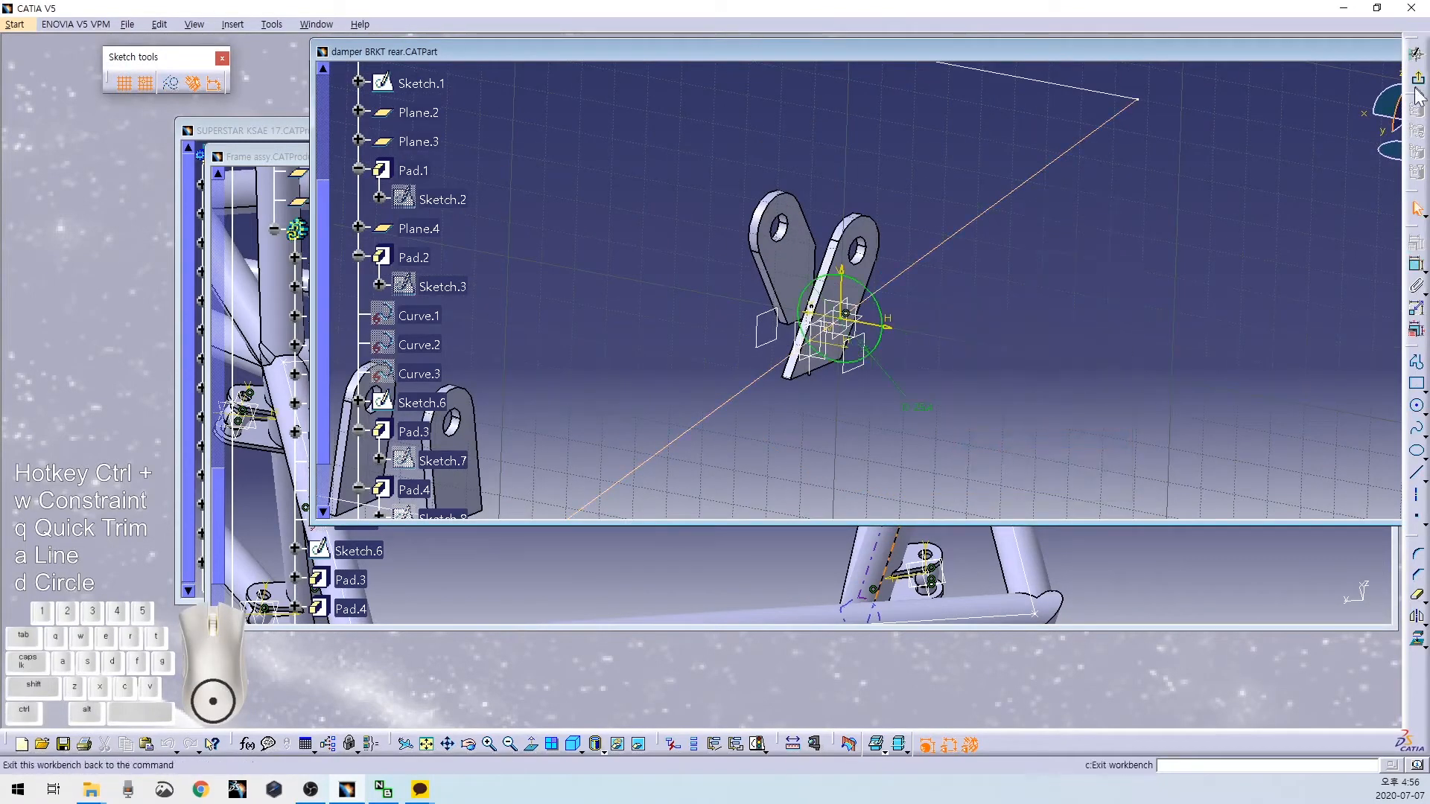
pyautogui.click(1416, 55)
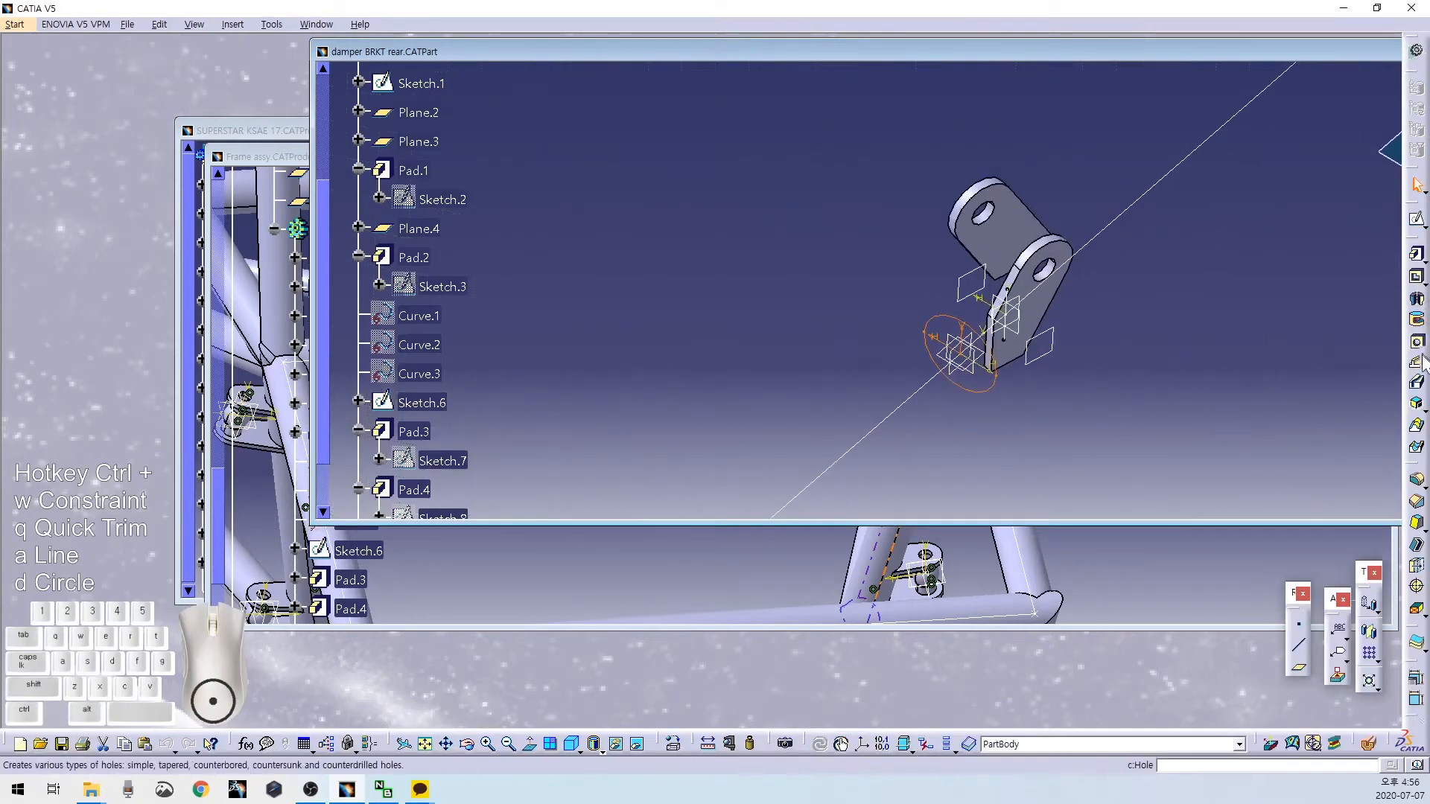
# Cut a slot through the tab bases with the circle sketch as profile and the rectangle sketch as center curve.
pyautogui.click(1417, 385)
pyautogui.click(933, 402)
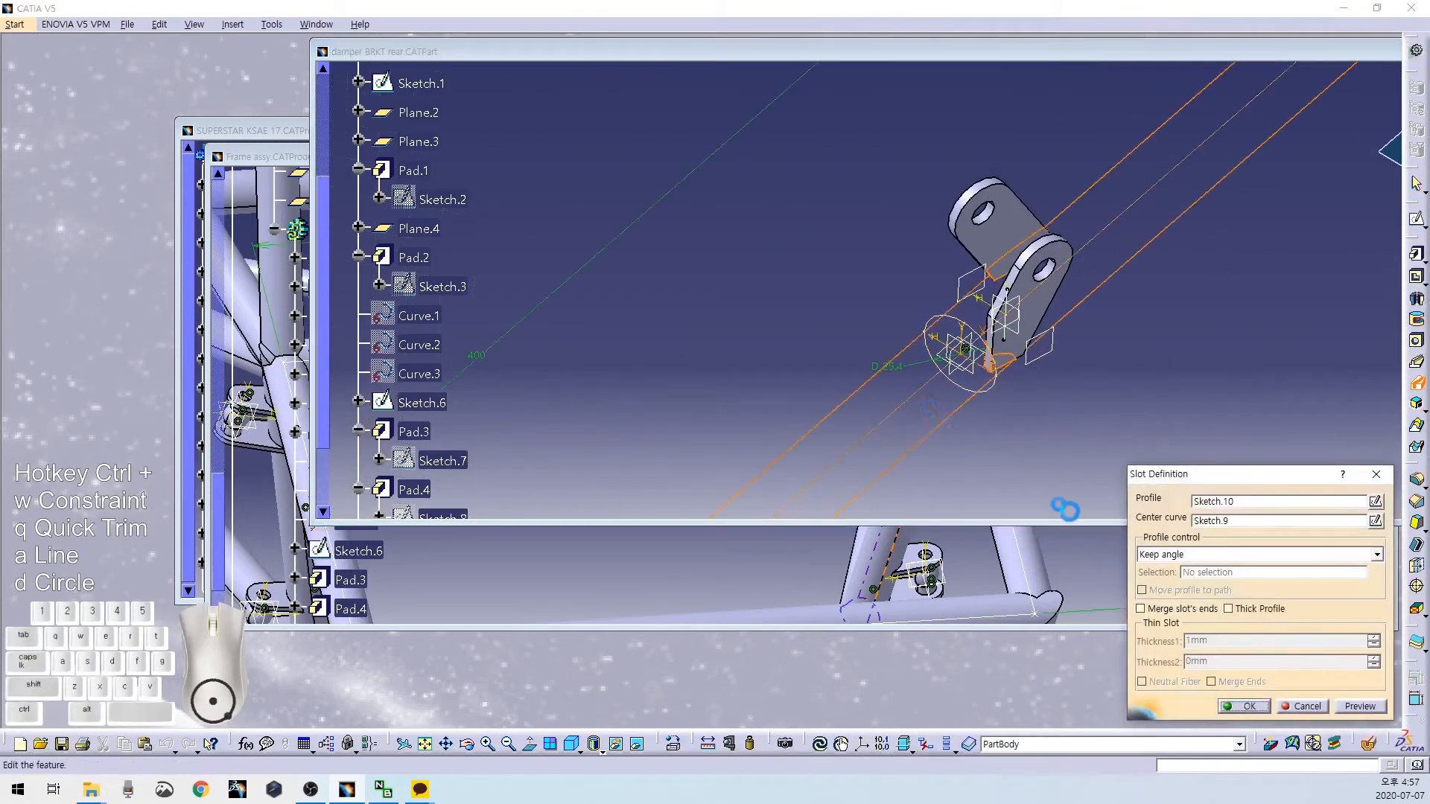
pyautogui.click(1254, 708)
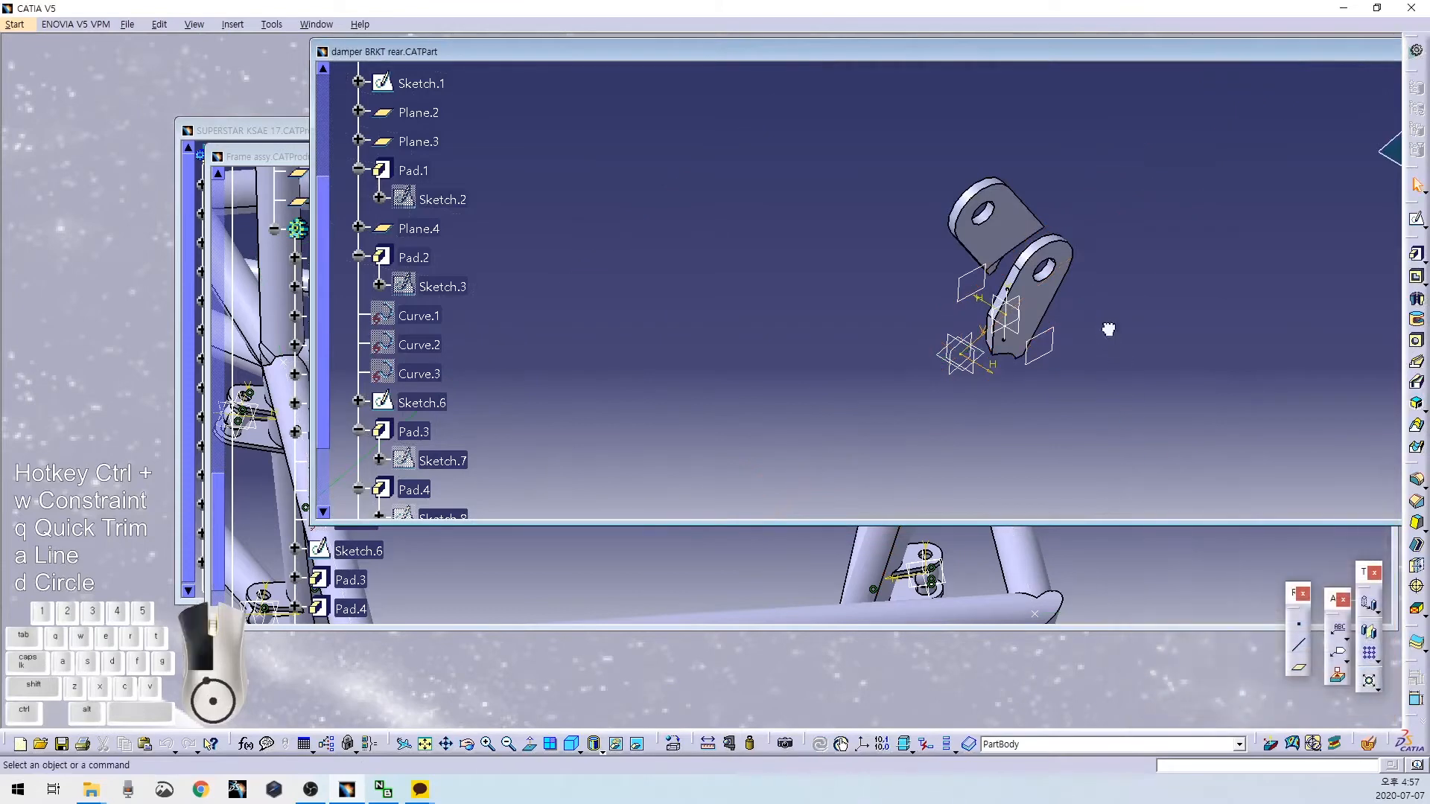
# Inspect the cut tab bases, check the frame in the Frame assy.CATProduct window, and return to the rear bracket part.
pyautogui.moveTo(1108, 329); pyautogui.dragTo(1072, 408, button='middle')
pyautogui.moveTo(803, 406); pyautogui.dragTo(932, 338, button='middle')
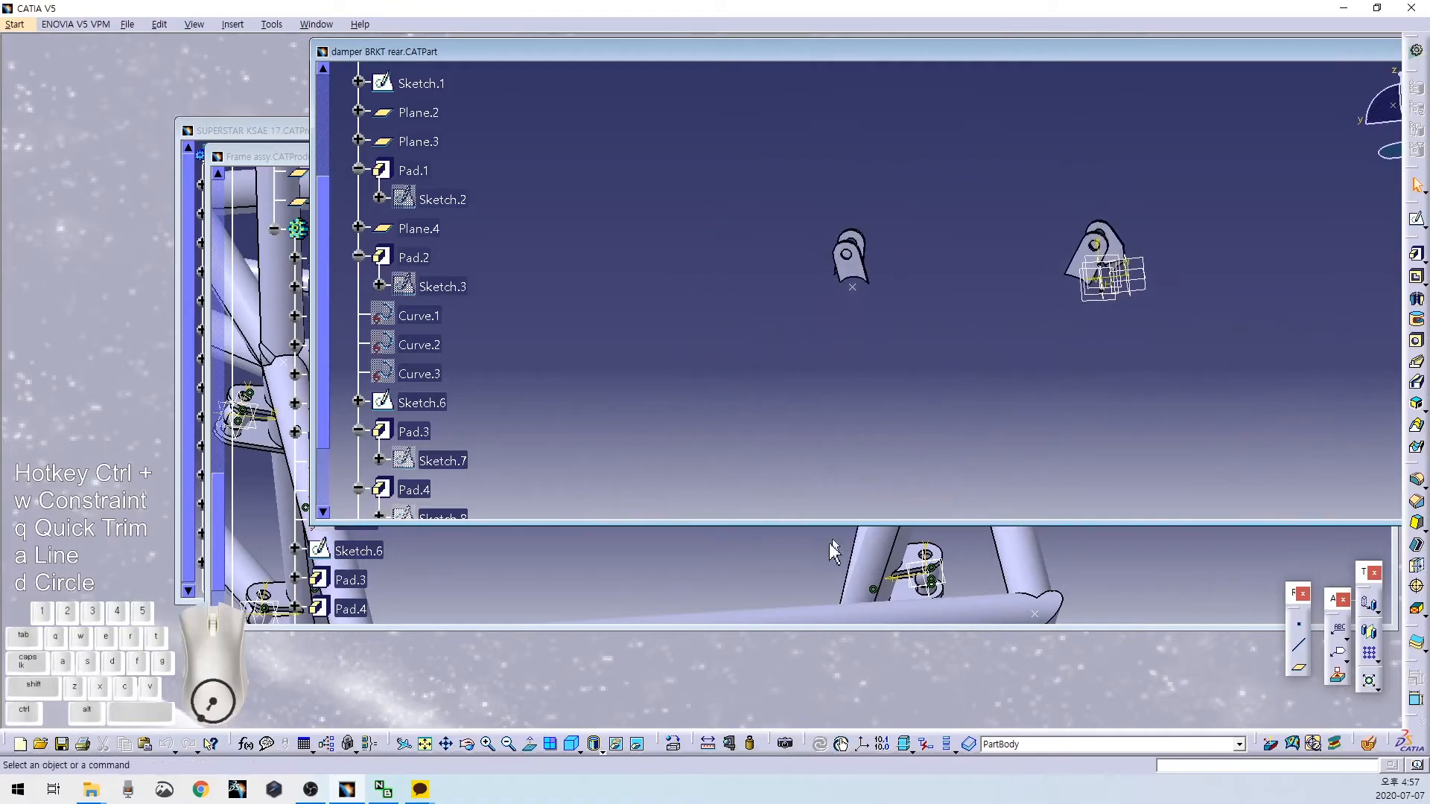
pyautogui.click(800, 556)
pyautogui.moveTo(716, 403); pyautogui.dragTo(841, 491, button='middle')
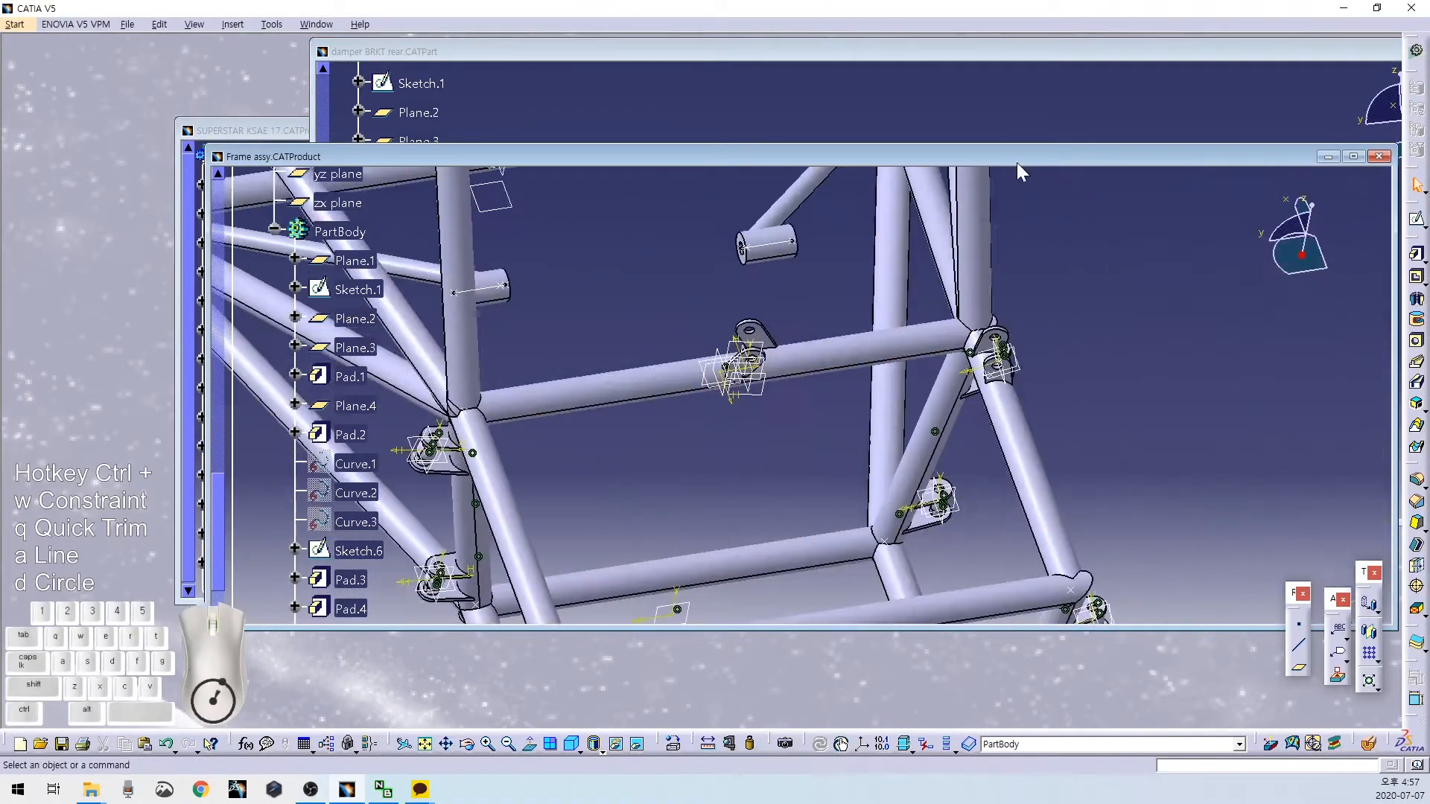
pyautogui.click(1025, 112)
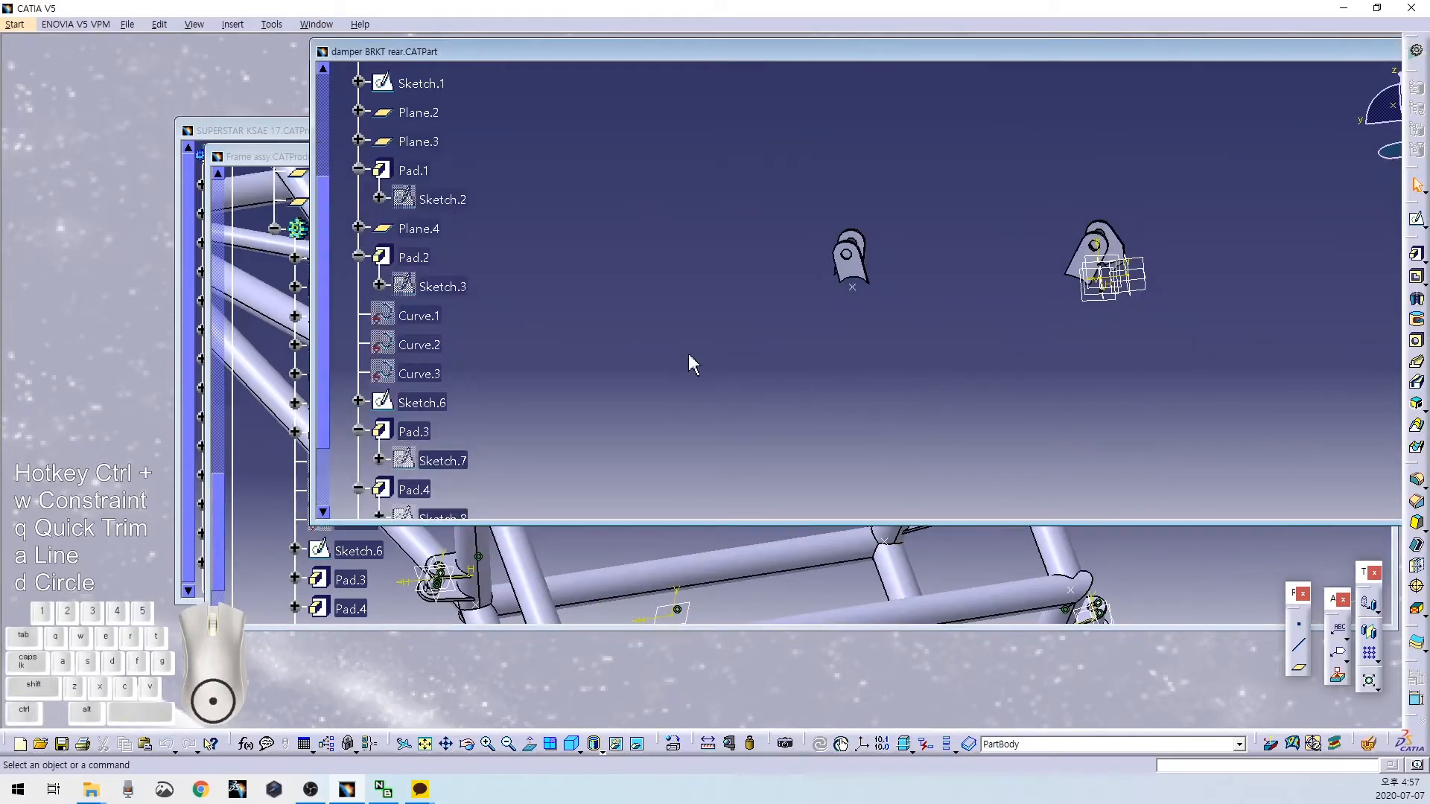
# Shrink the specification tree and collapse its Pad.1, Pad.2 and Slot.1 branches.
pyautogui.scroll(-1, 693, 354)
pyautogui.keyDown('ctrl'); pyautogui.scroll(-3, 678, 352); pyautogui.keyUp('ctrl')
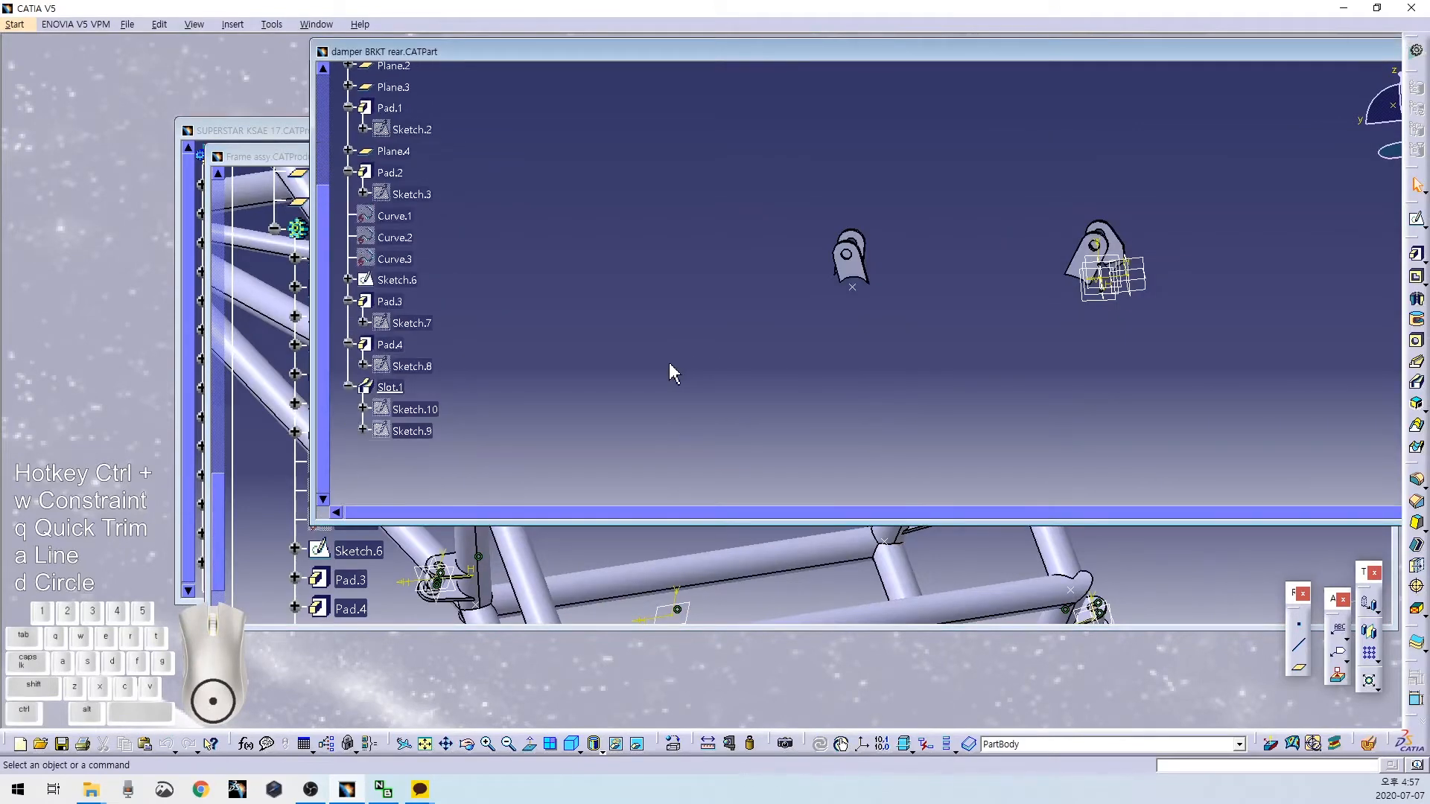
pyautogui.scroll(2, 576, 342)
pyautogui.click(348, 243)
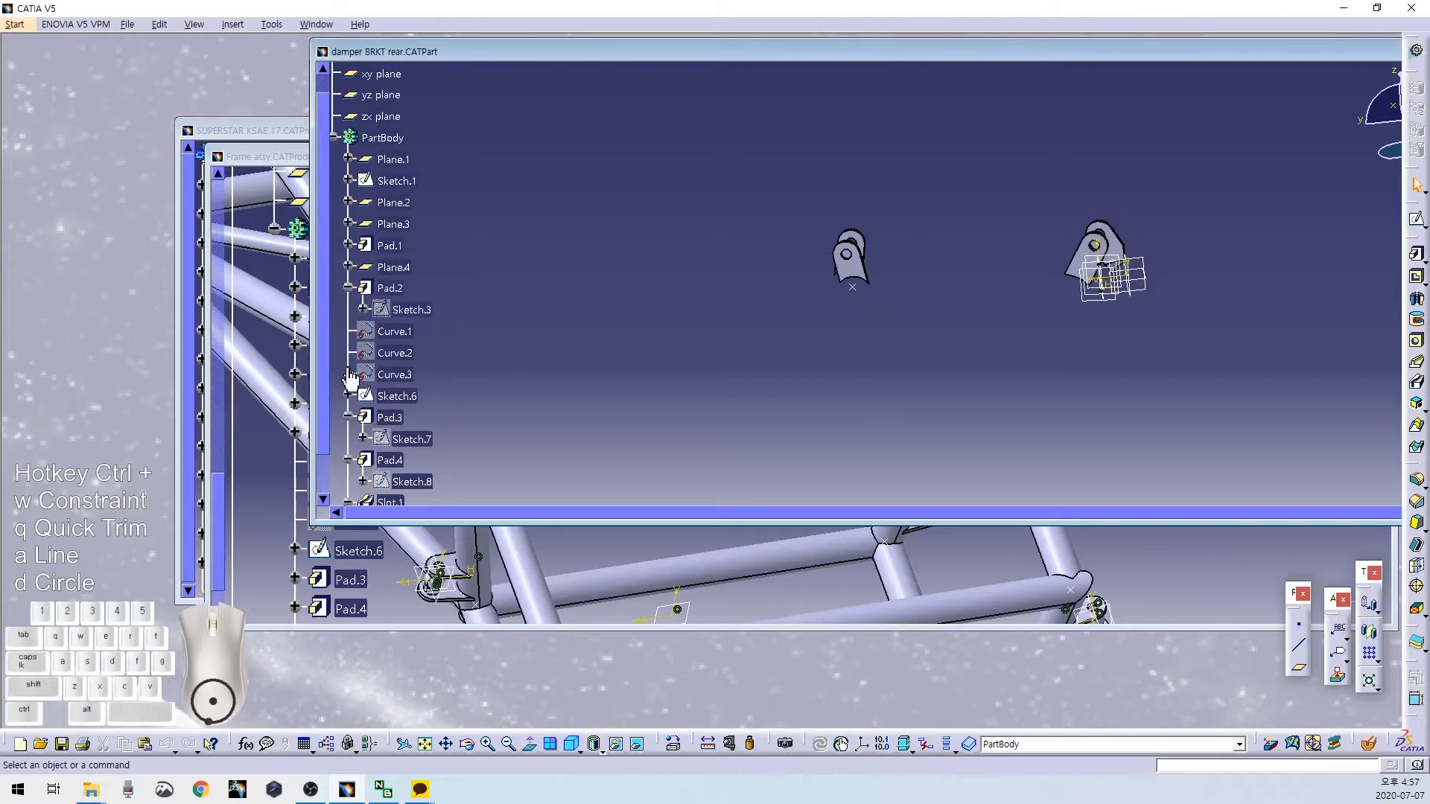
pyautogui.click(347, 287)
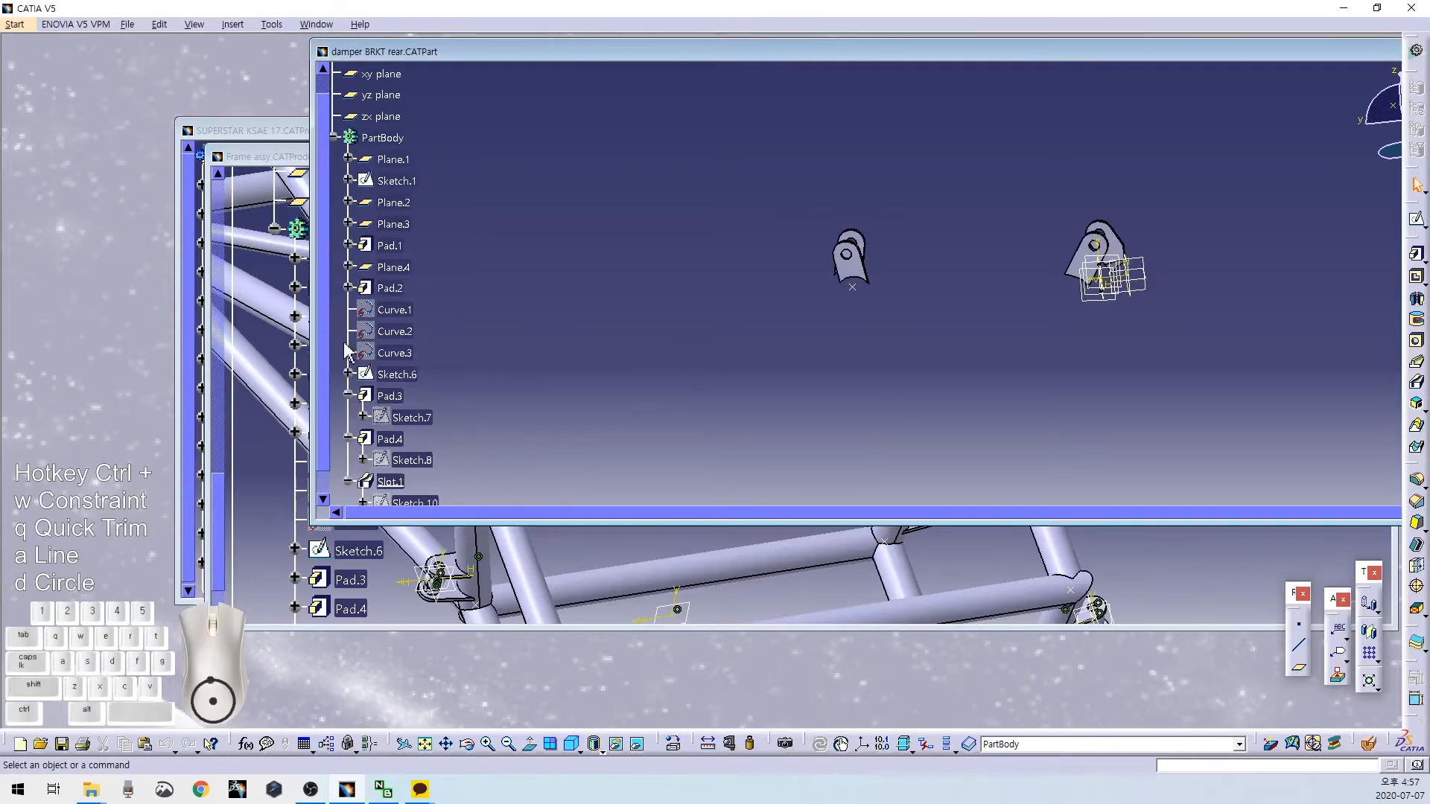
pyautogui.scroll(-2, 422, 380)
pyautogui.click(350, 388)
# Hide Plane.1, Plane.2, Plane.3, Plane.4 and Sketch.1.
pyautogui.moveTo(1098, 399)
pyautogui.mouseDown(button='middle')
pyautogui.moveTo(926, 371)
pyautogui.moveTo(856, 446)
pyautogui.moveTo(903, 365)
pyautogui.mouseUp(button='middle')
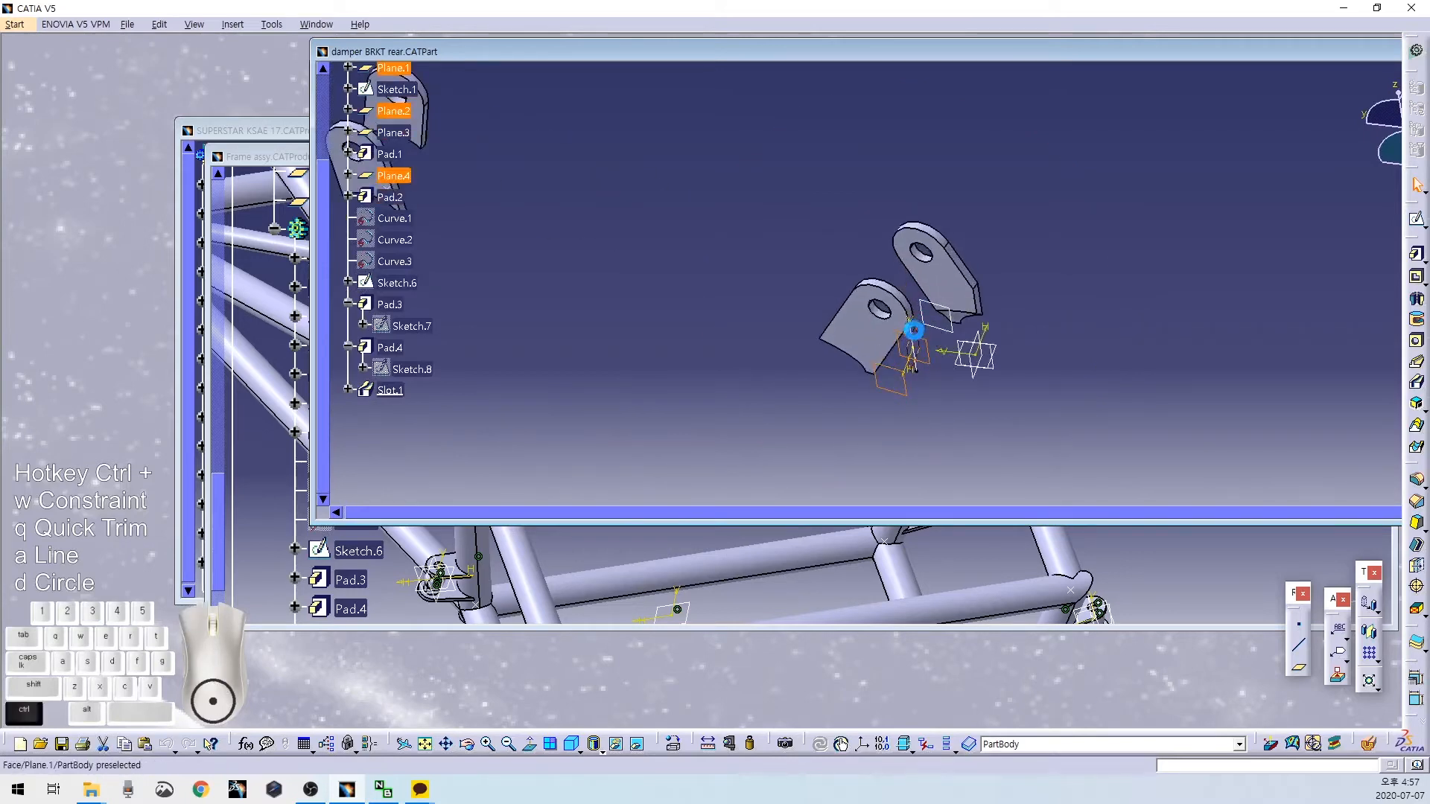
pyautogui.rightClick(922, 337)
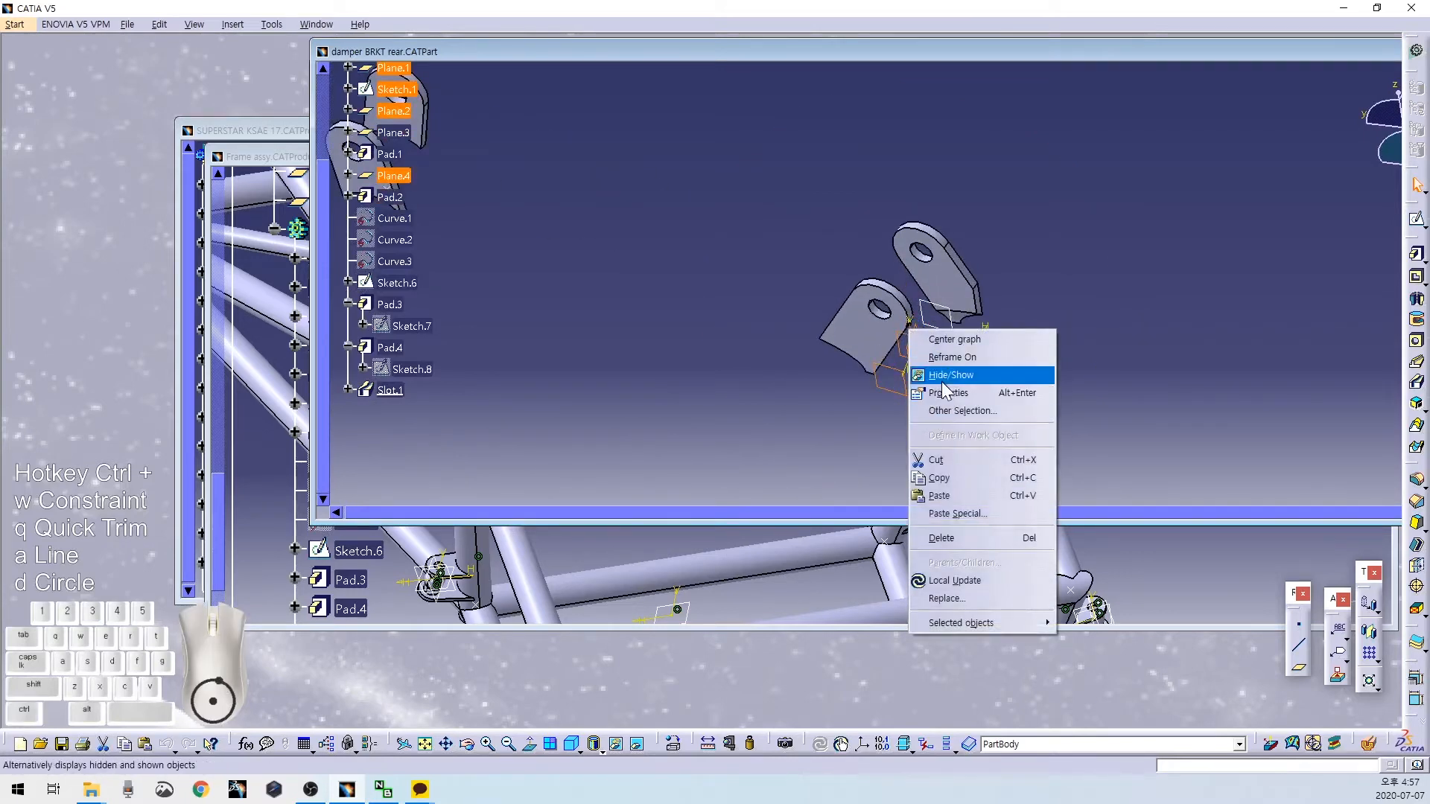
pyautogui.click(941, 374)
pyautogui.rightClick(924, 326)
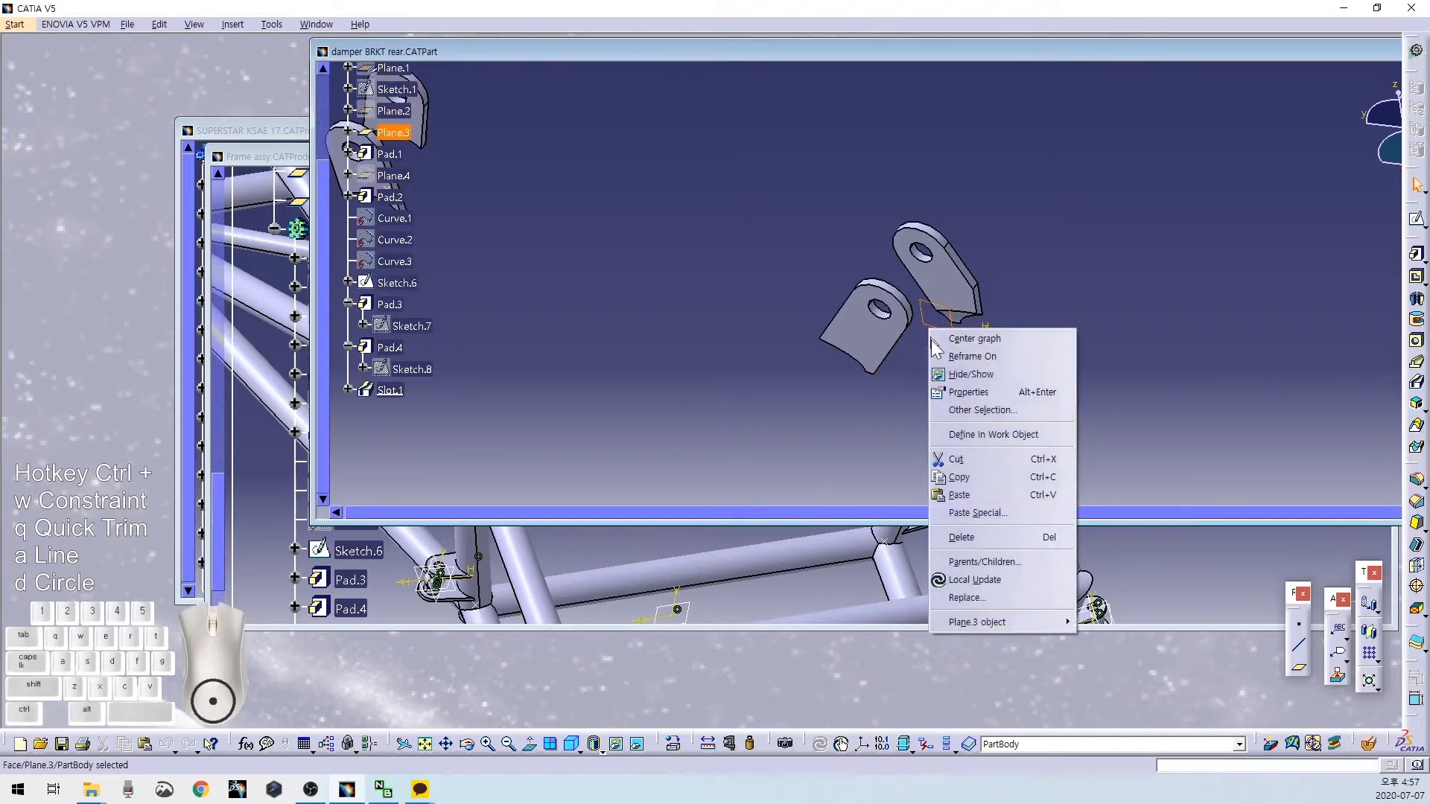
pyautogui.click(942, 373)
# Mirror the whole PartBody about the zx plane and save the rear bracket part.
pyautogui.moveTo(730, 351); pyautogui.dragTo(883, 286, button='middle')
pyautogui.moveTo(1057, 295); pyautogui.dragTo(1015, 321, button='middle')
pyautogui.scroll(3, 403, 261)
pyautogui.click(382, 183)
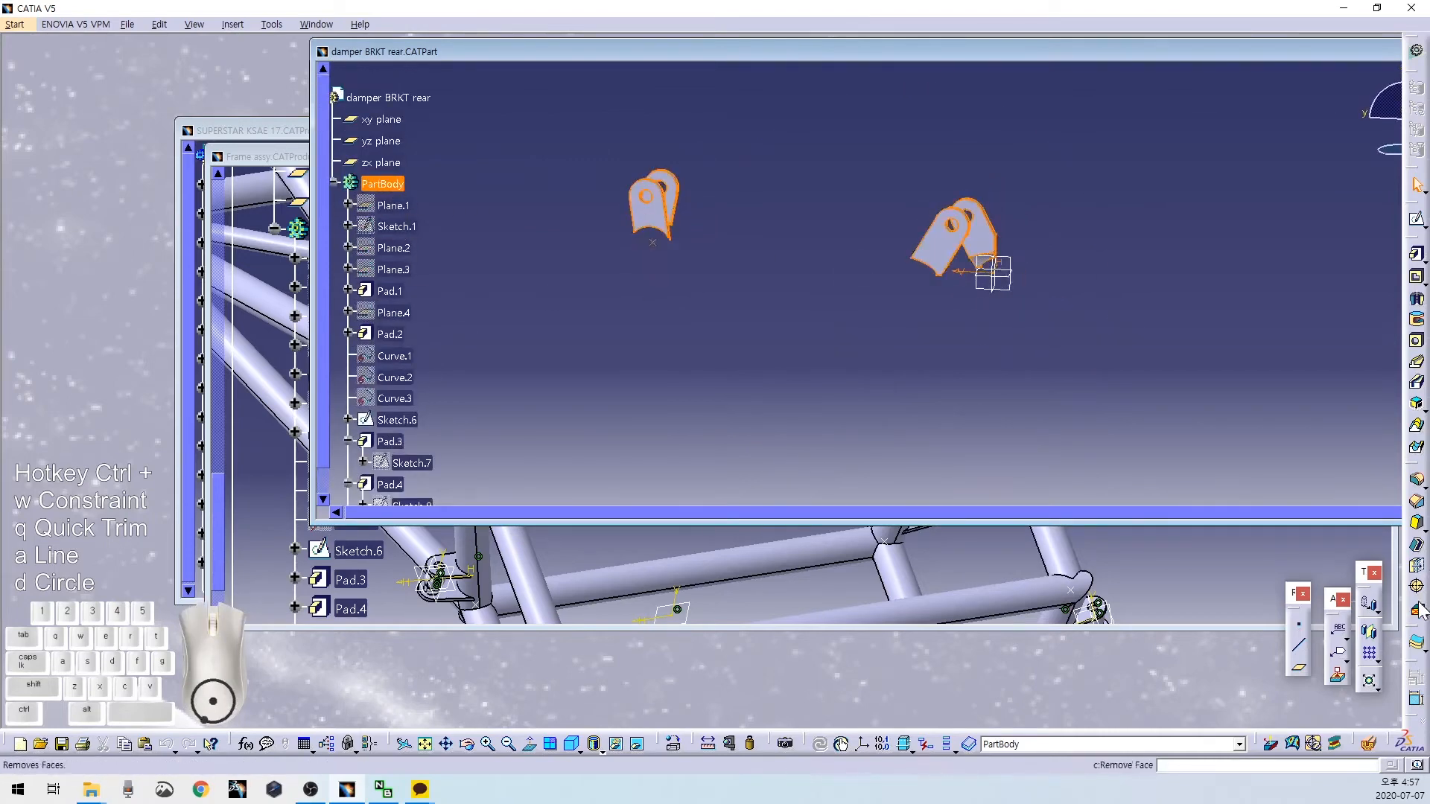
pyautogui.click(996, 290)
pyautogui.click(1310, 706)
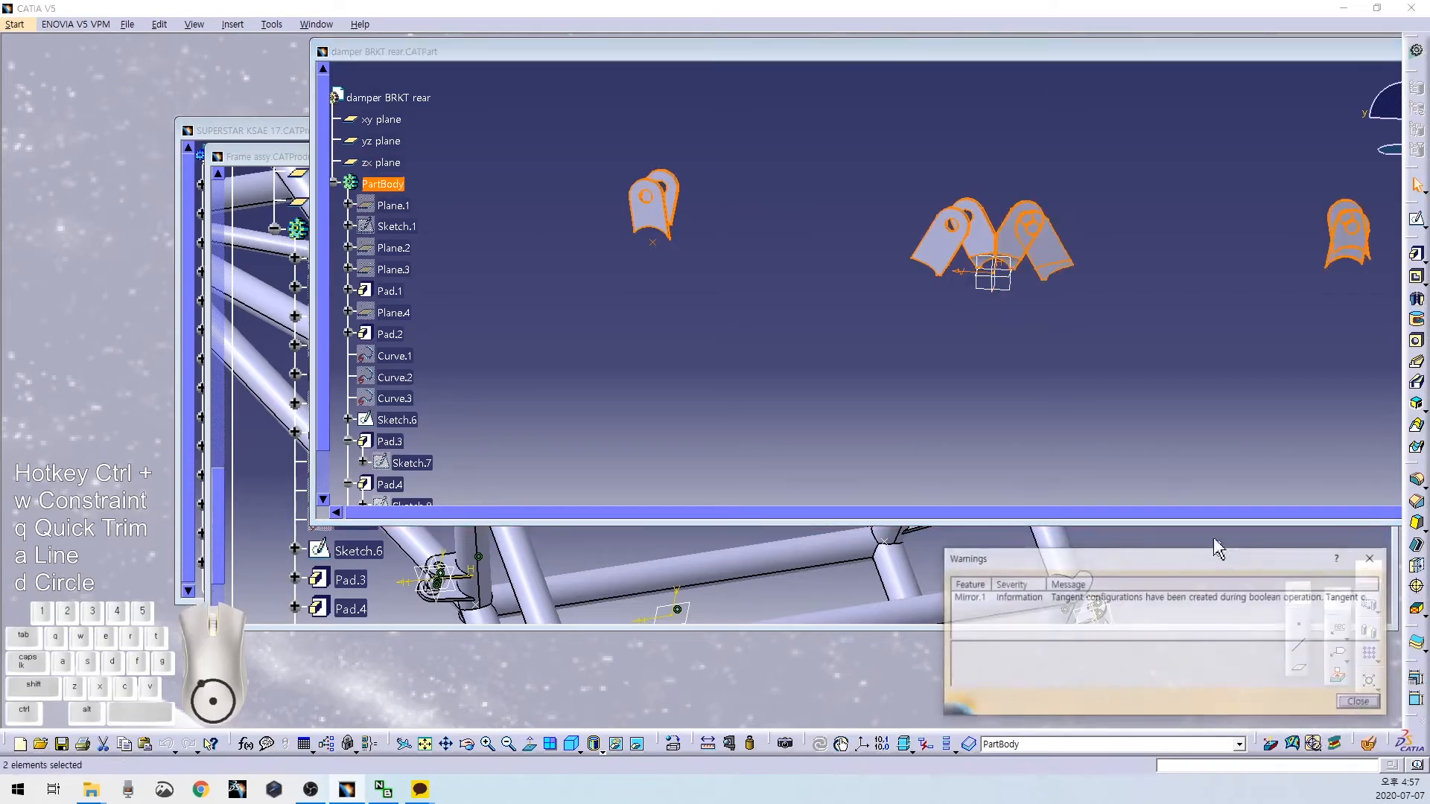
pyautogui.click(1361, 703)
pyautogui.moveTo(1111, 431); pyautogui.dragTo(958, 454, button='middle')
pyautogui.hotkey('ctrl', 's')
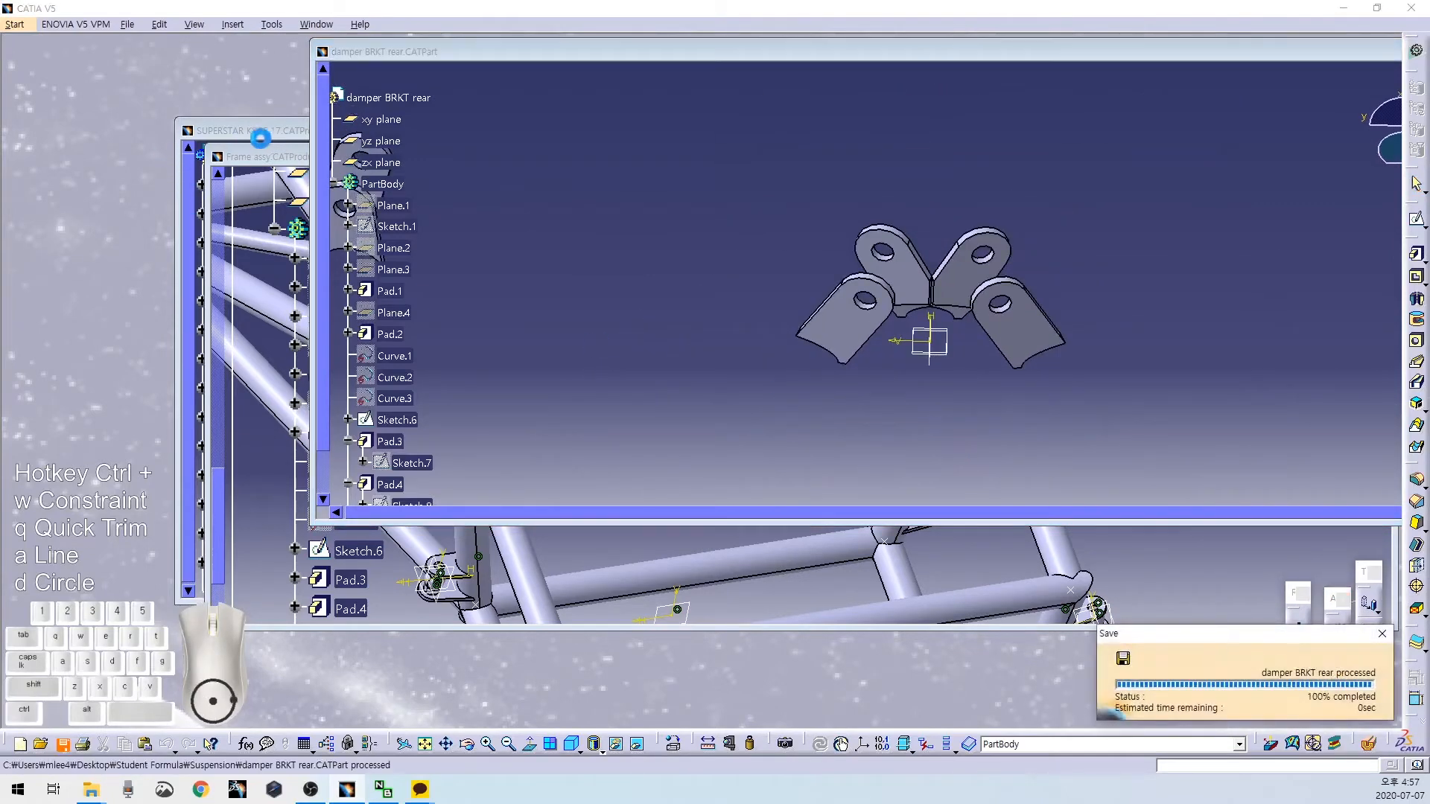
# Examine the mirrored brackets on the tubes in the enlarged Frame assy.CATProduct window, restore its size, and return to the rear bracket part.
pyautogui.click(278, 156)
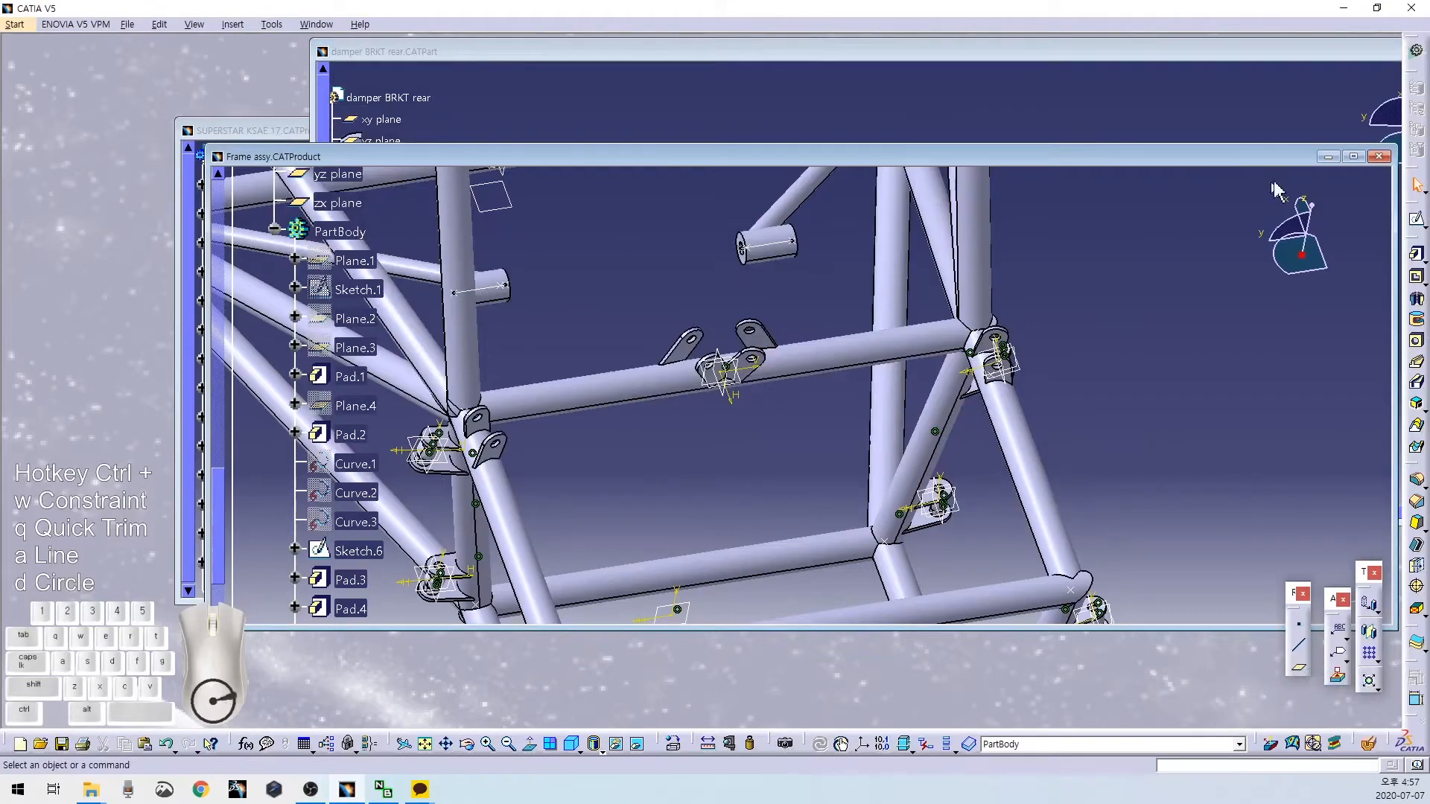
pyautogui.click(1356, 156)
pyautogui.moveTo(517, 527); pyautogui.dragTo(751, 465, button='middle')
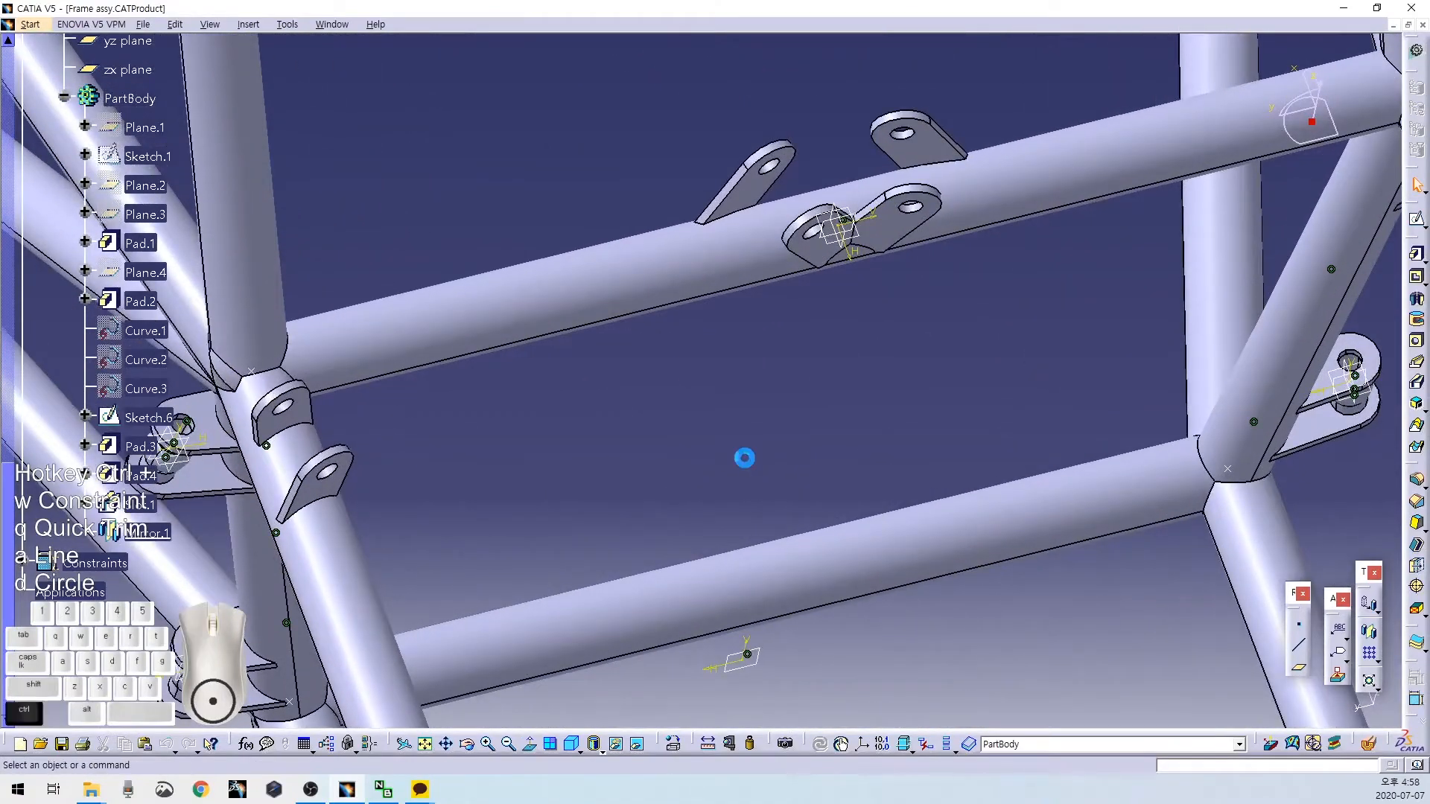
pyautogui.click(1408, 25)
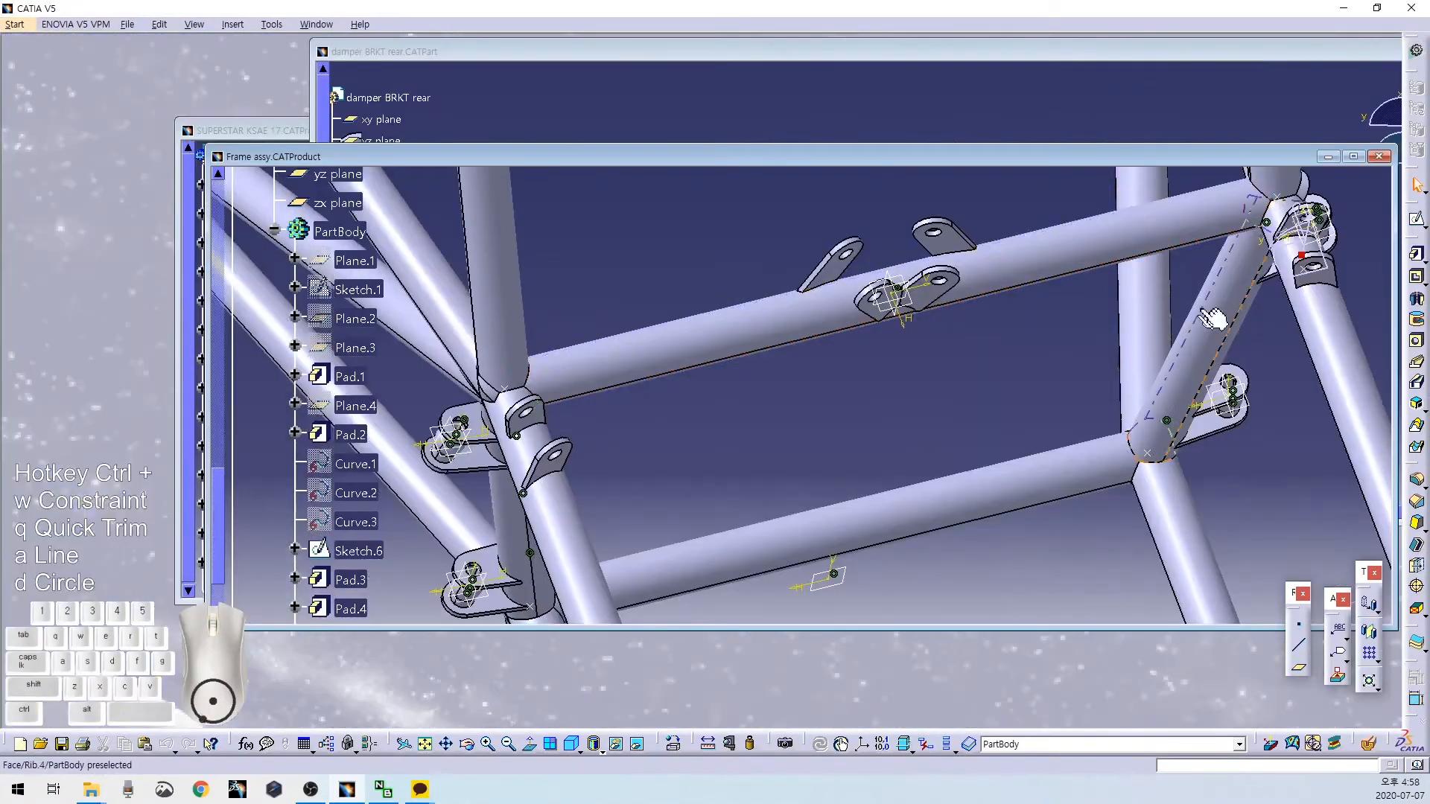
pyautogui.click(1218, 118)
# Measure the distance between the facing inner faces of the Pad.3 and Pad.4 tabs.
pyautogui.moveTo(1008, 437); pyautogui.dragTo(1000, 305, button='middle')
pyautogui.click(993, 374)
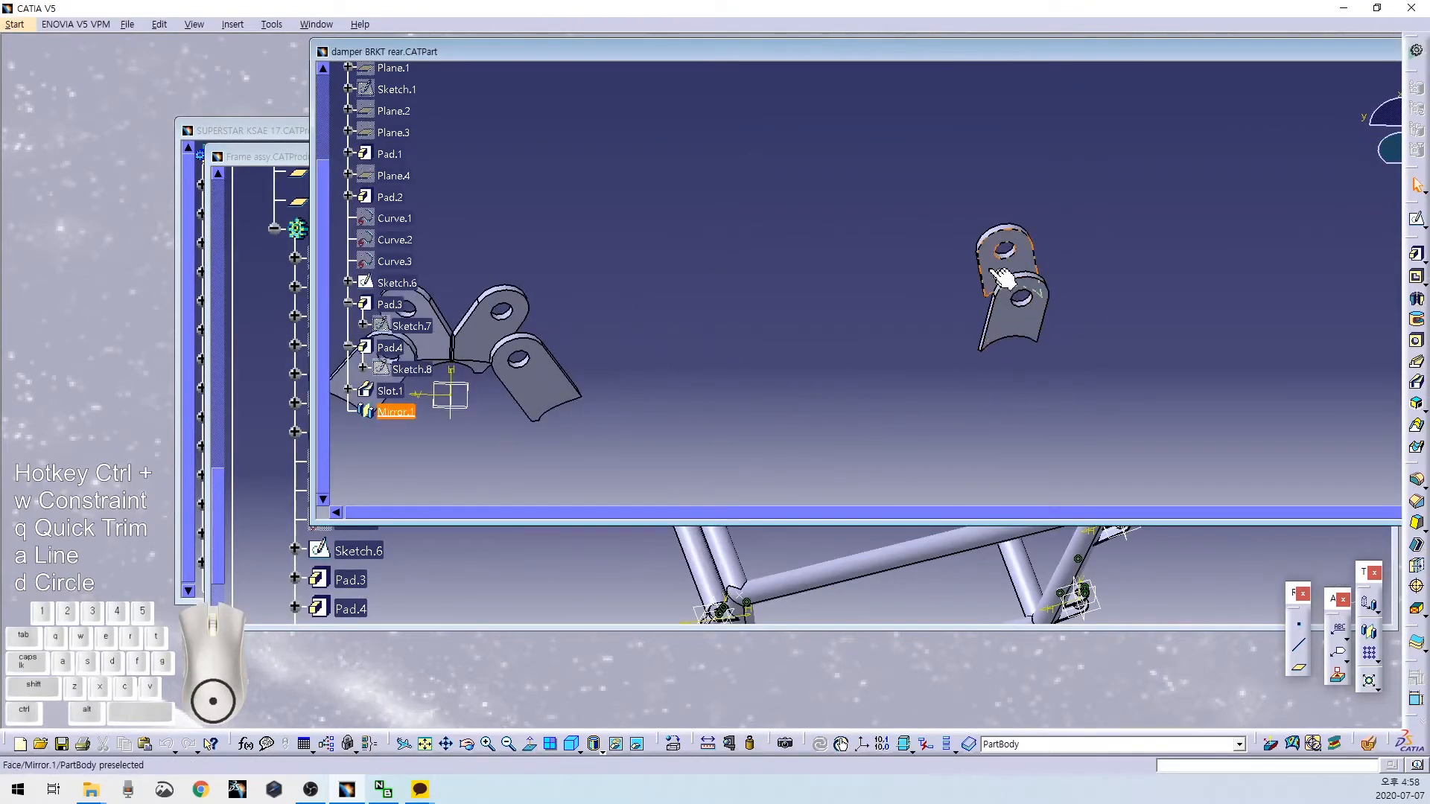
pyautogui.moveTo(484, 380); pyautogui.dragTo(849, 365, button='middle')
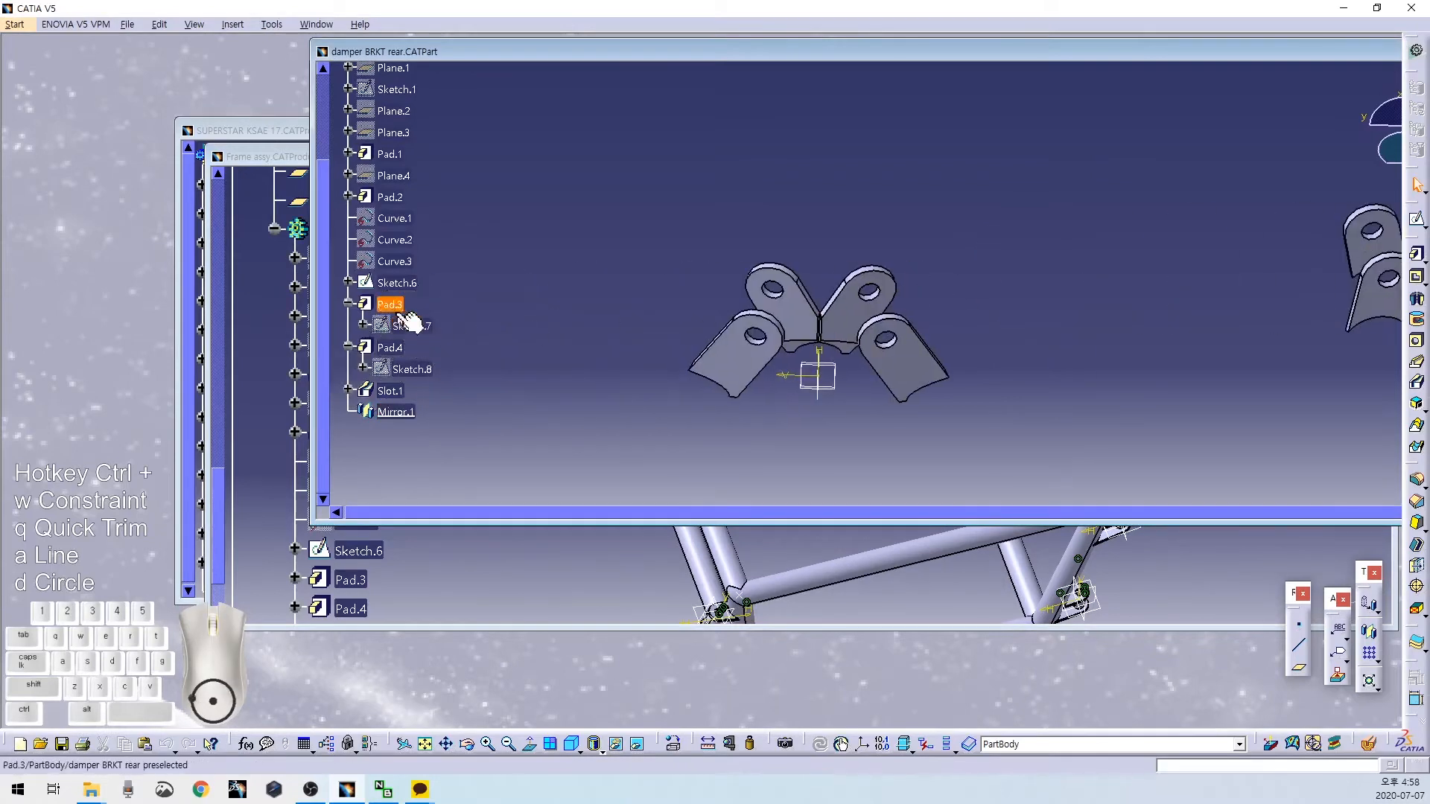
pyautogui.moveTo(611, 329); pyautogui.dragTo(1083, 392, button='middle')
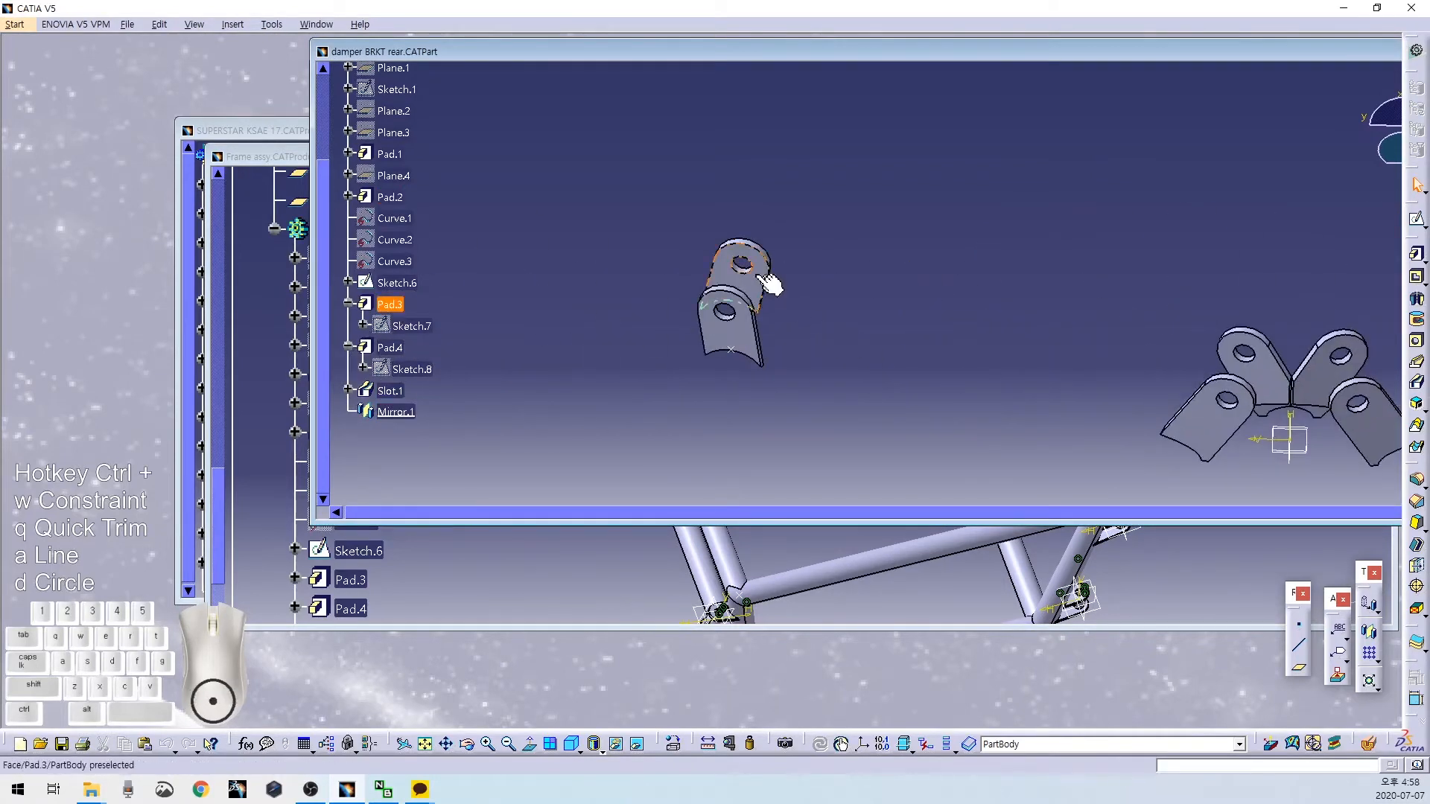
pyautogui.moveTo(759, 277); pyautogui.dragTo(865, 344, button='middle')
pyautogui.click(781, 281)
pyautogui.moveTo(782, 298); pyautogui.dragTo(857, 365, button='middle')
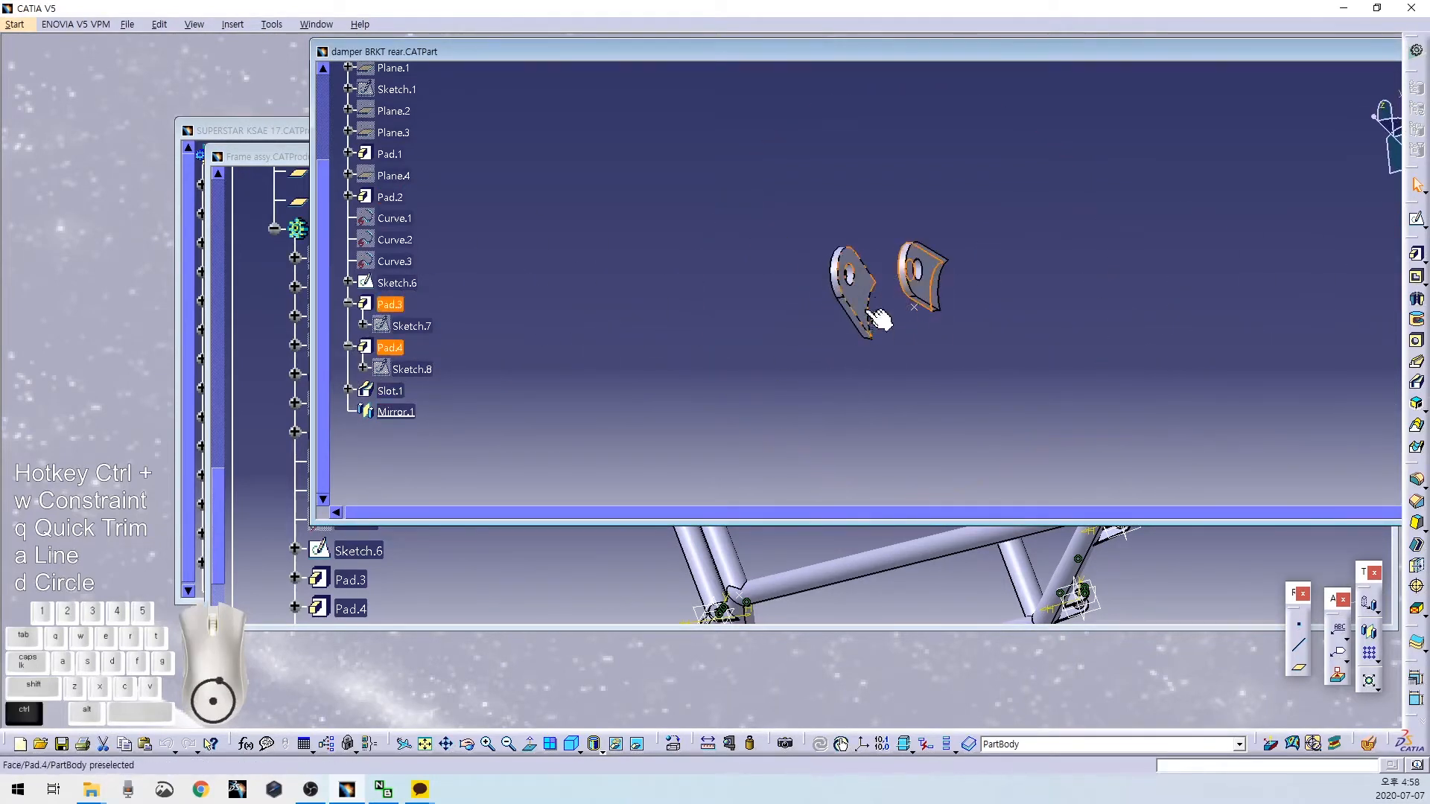
pyautogui.click(708, 743)
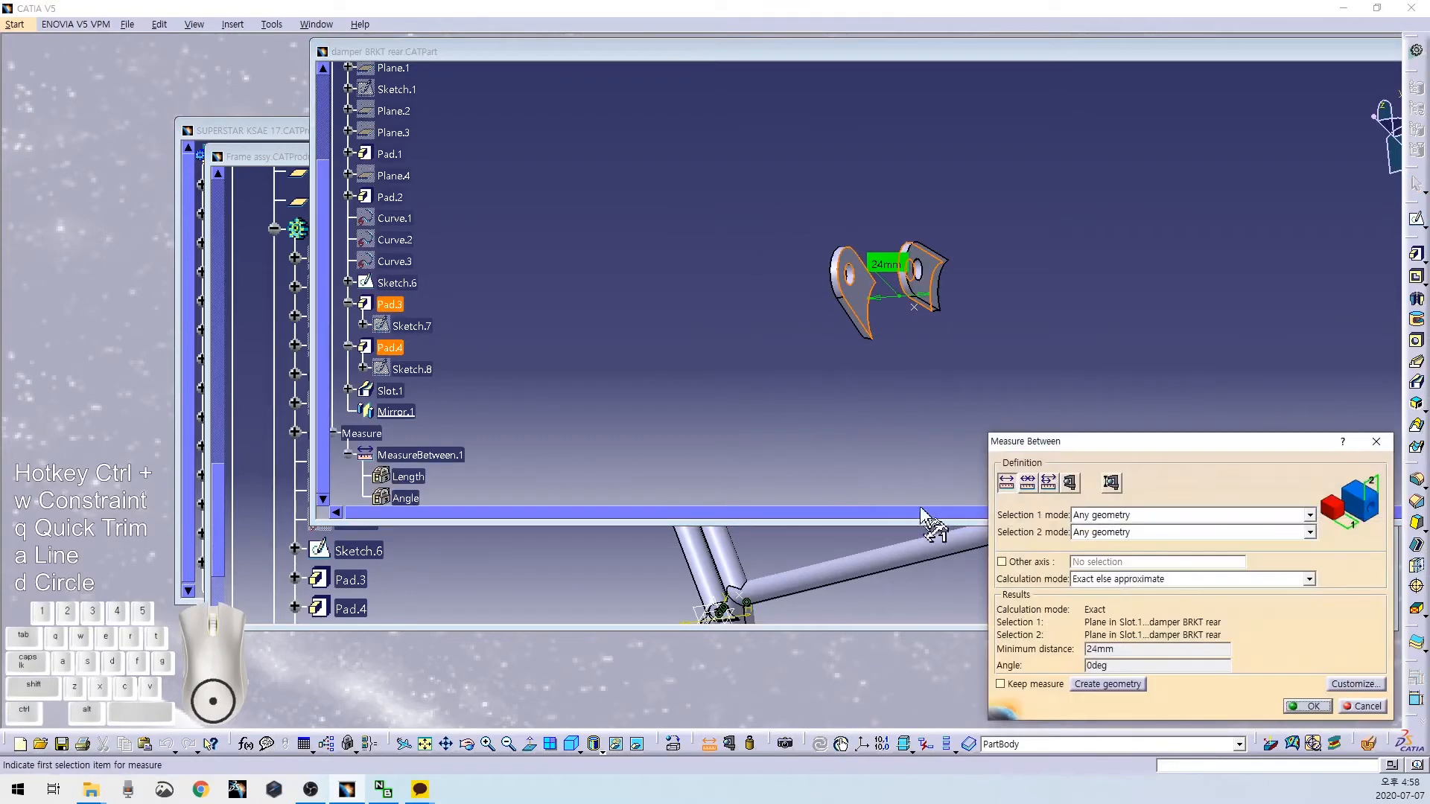
# Reverse the extrusion direction of the Pad.3 tab in the rear damper bracket.
pyautogui.moveTo(862, 403); pyautogui.dragTo(933, 320, button='middle')
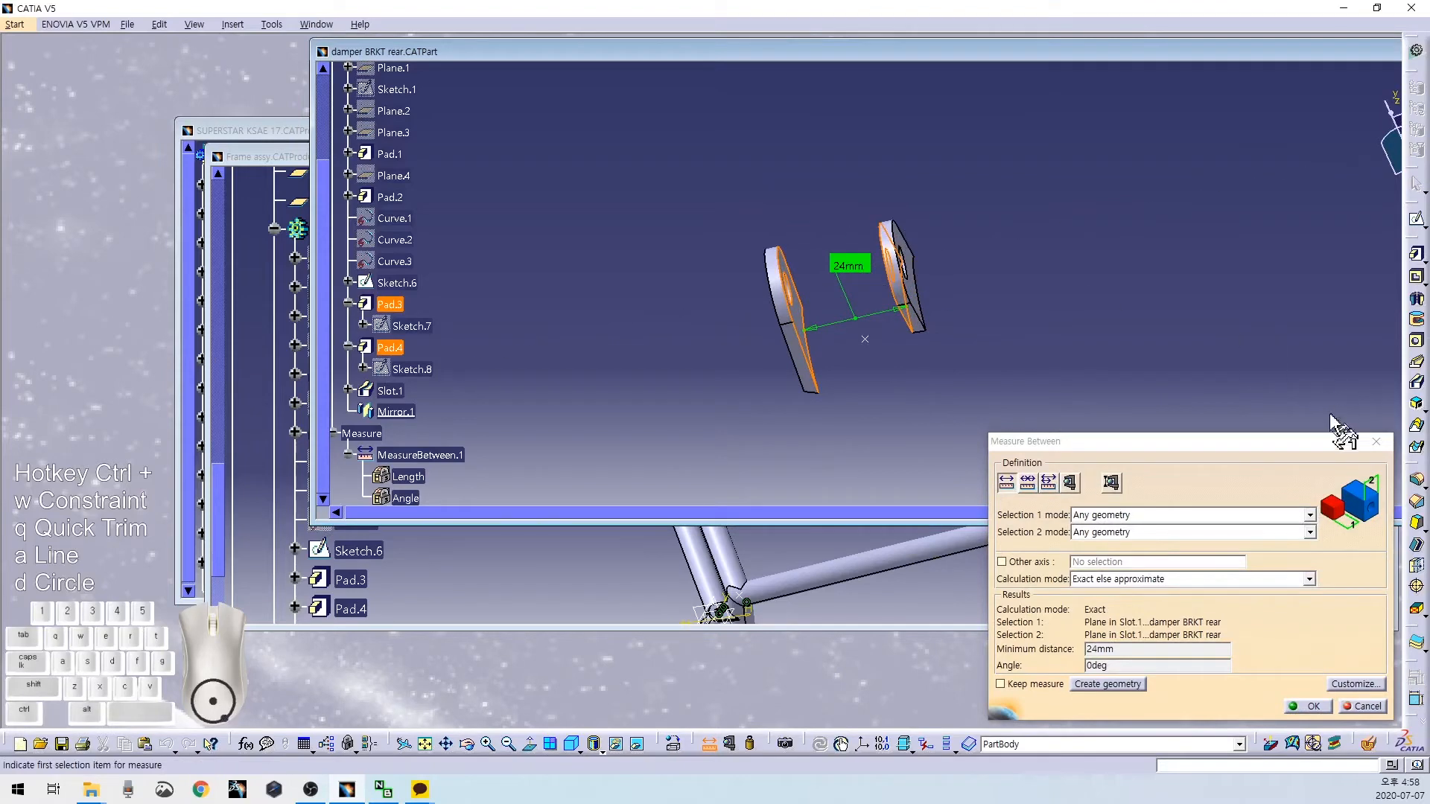
pyautogui.click(1375, 444)
pyautogui.moveTo(880, 370); pyautogui.dragTo(910, 316, button='middle')
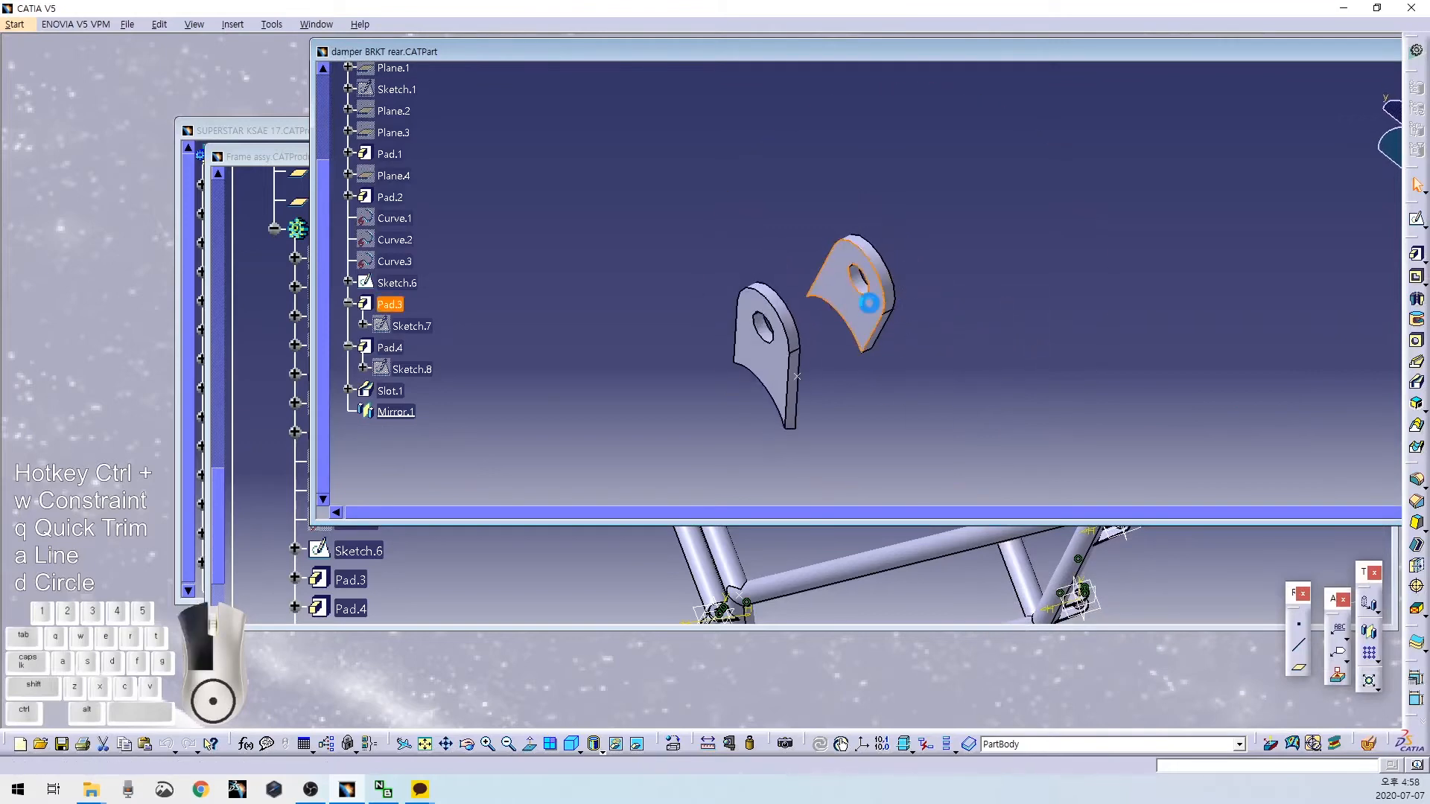
pyautogui.doubleClick(887, 311)
pyautogui.click(1152, 656)
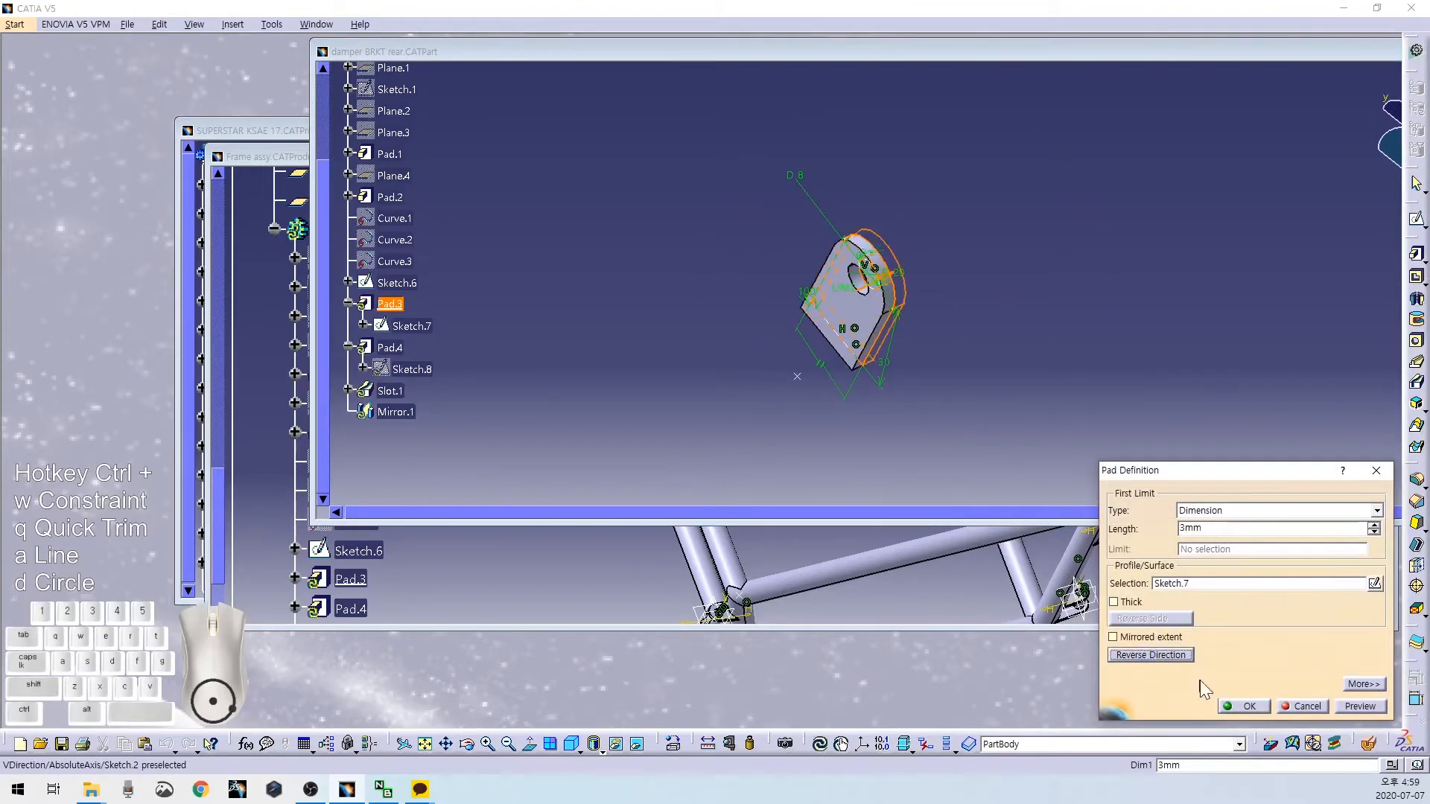
pyautogui.click(1248, 707)
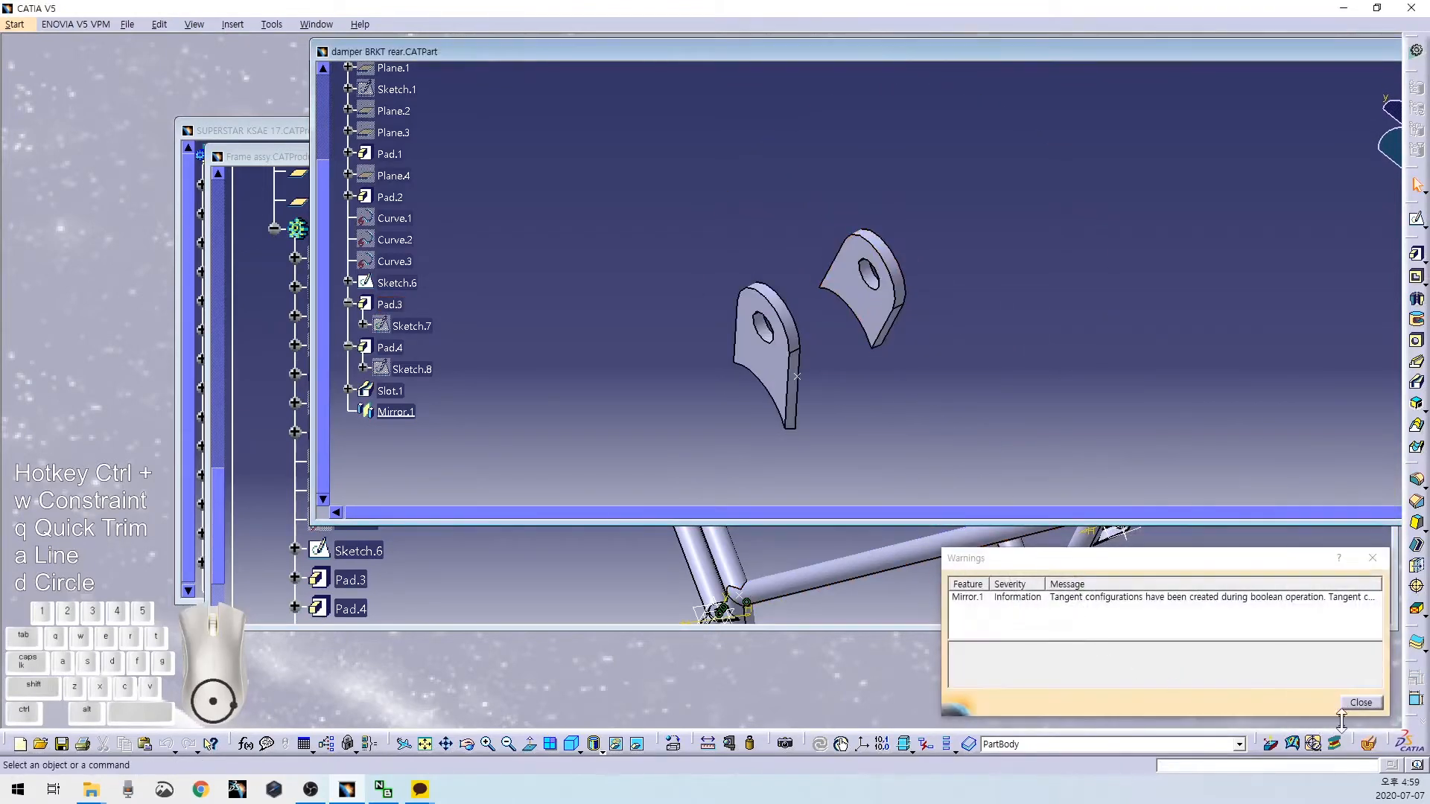
pyautogui.click(1347, 703)
# Reverse the extrusion direction of the opposite tab, Pad.4.
pyautogui.moveTo(972, 456); pyautogui.dragTo(857, 280, button='middle')
pyautogui.doubleClick(866, 287)
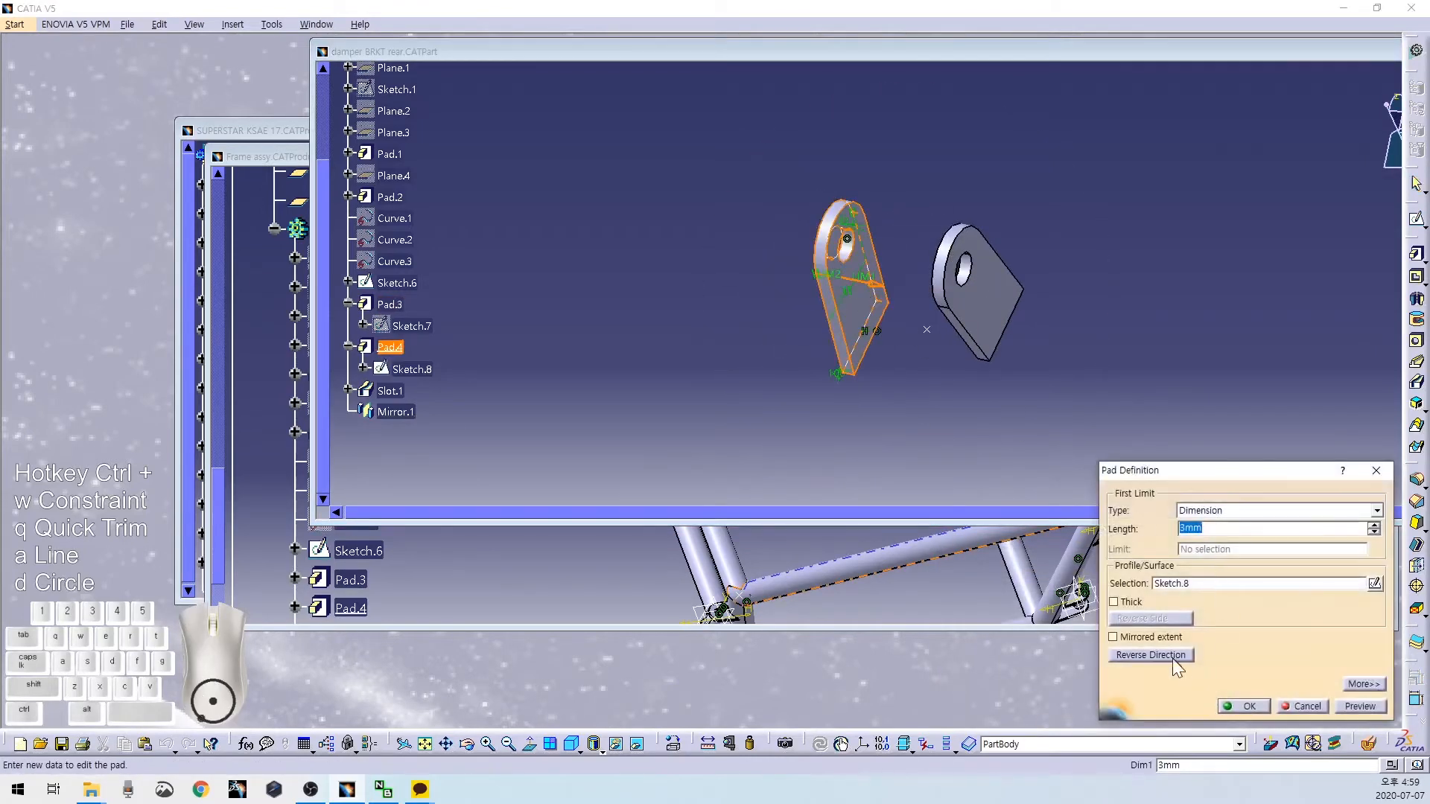
pyautogui.click(1151, 655)
pyautogui.click(1246, 706)
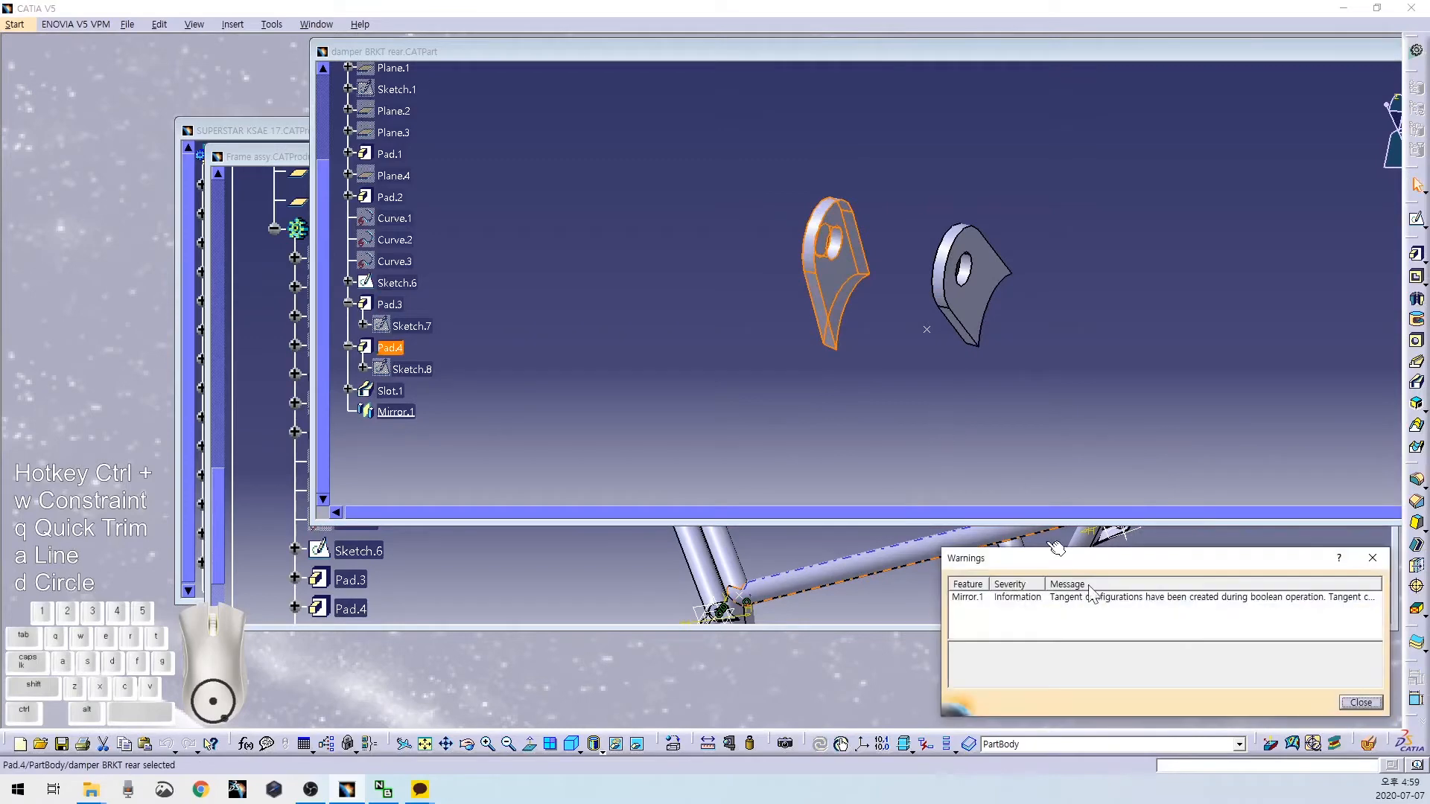
pyautogui.click(1360, 702)
# Measure the distance between the facing inner faces of the Pad.3 and Pad.4 tabs after both direction changes.
pyautogui.moveTo(857, 373); pyautogui.dragTo(996, 345, button='middle')
pyautogui.keyDown('ctrl'); pyautogui.click(876, 319); pyautogui.keyUp('ctrl')
pyautogui.click(712, 742)
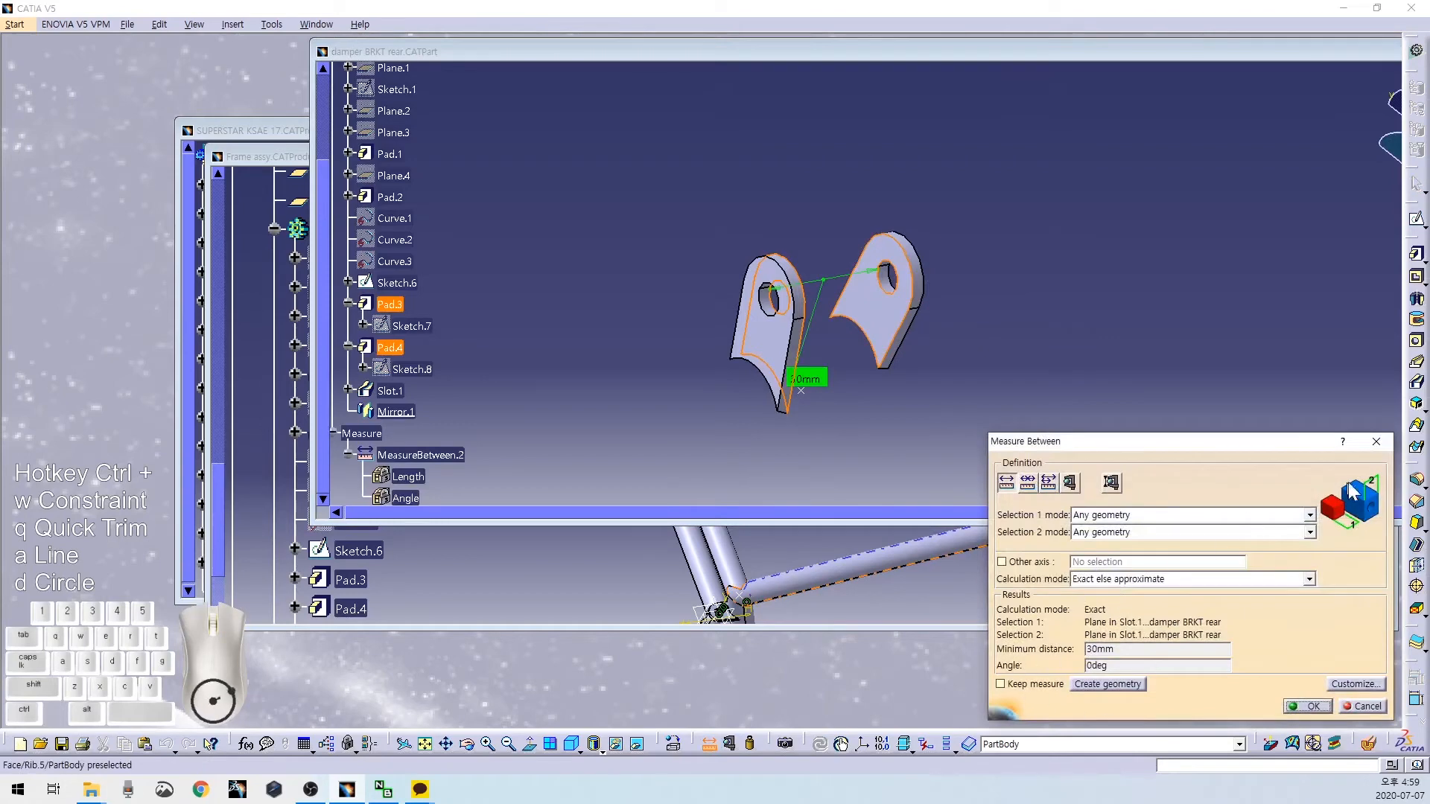
pyautogui.click(1377, 444)
# Save the damper BRKT rear part and close its window.
pyautogui.moveTo(971, 322); pyautogui.dragTo(812, 370, button='middle')
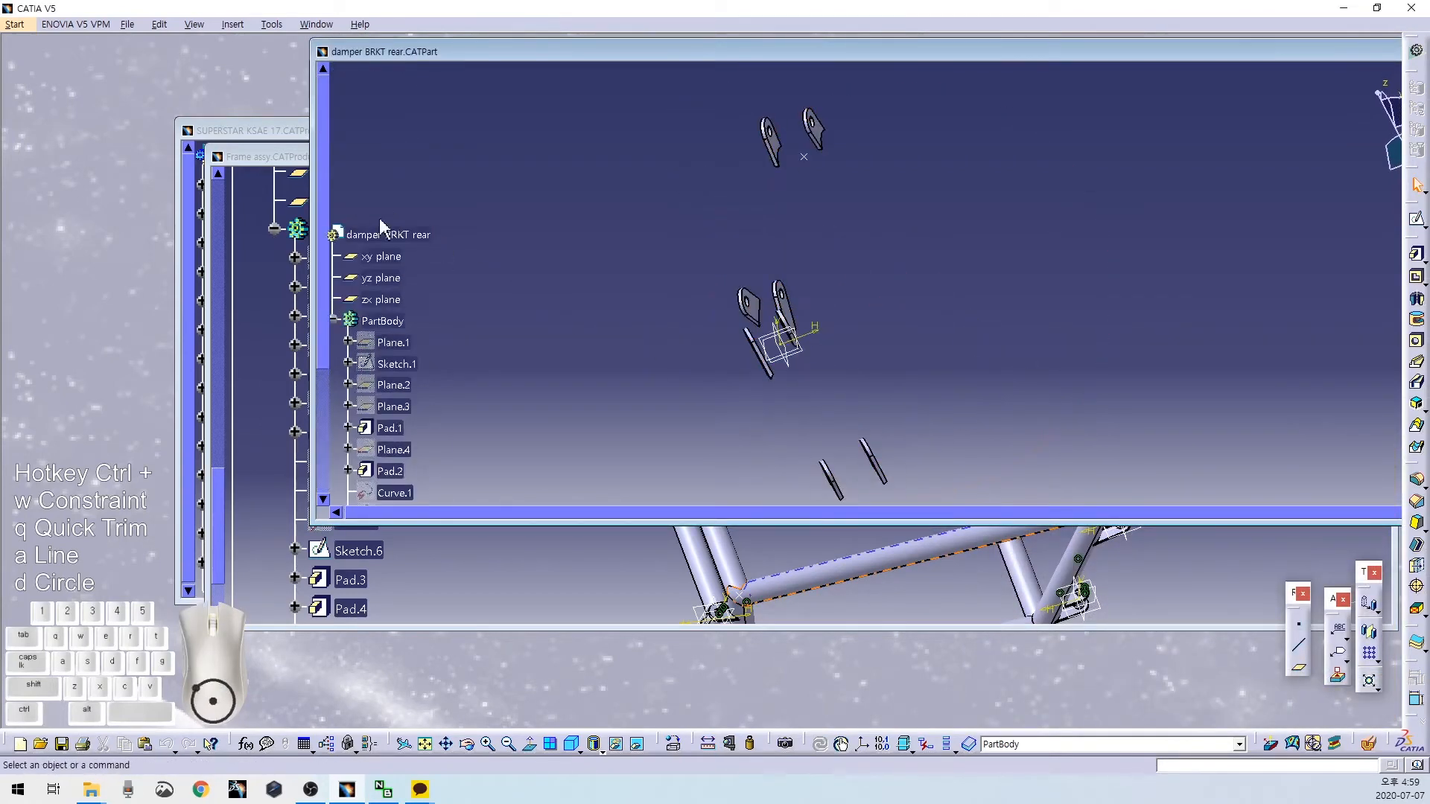
pyautogui.click(411, 237)
pyautogui.hotkey('ctrl', 's')
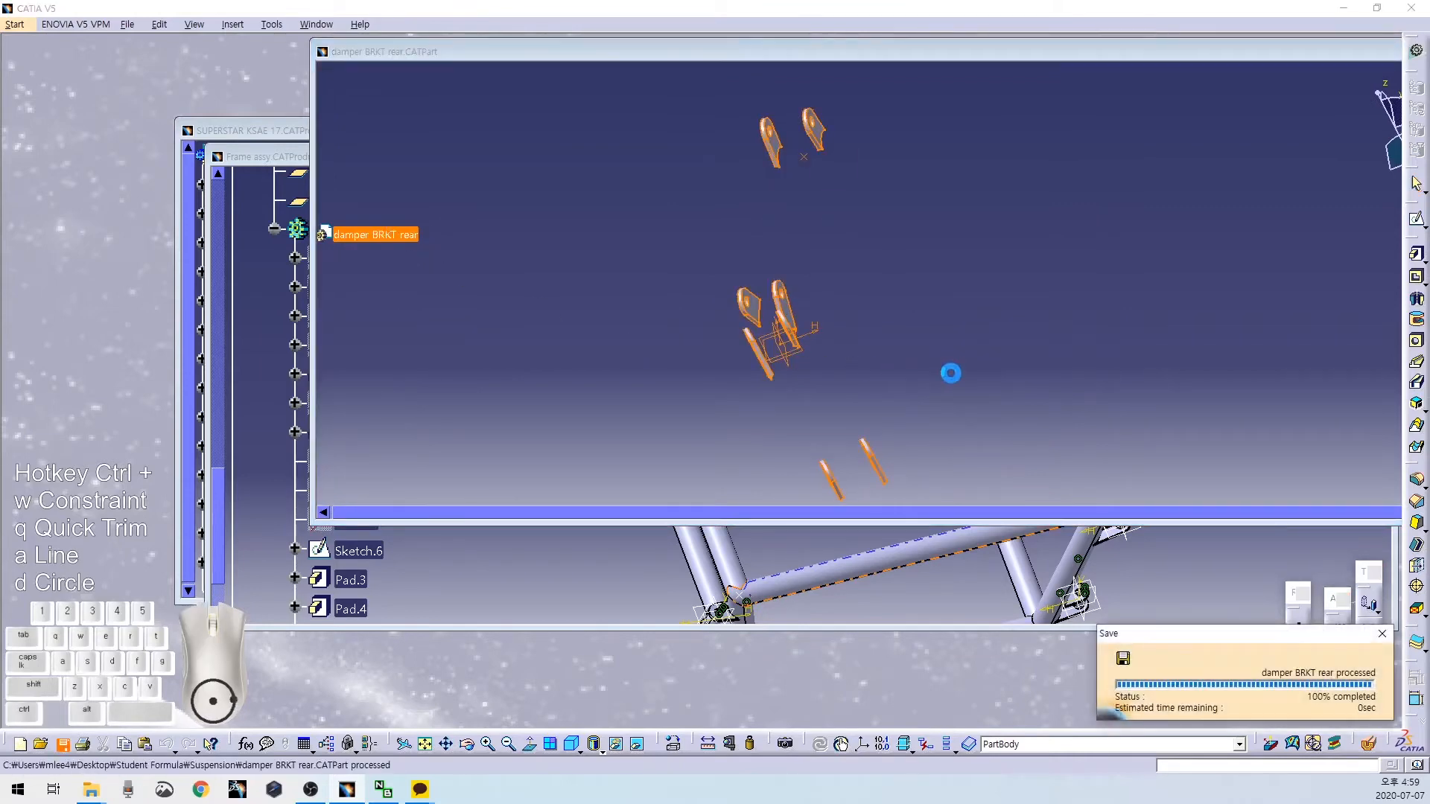
pyautogui.moveTo(1209, 54); pyautogui.dragTo(900, 99)
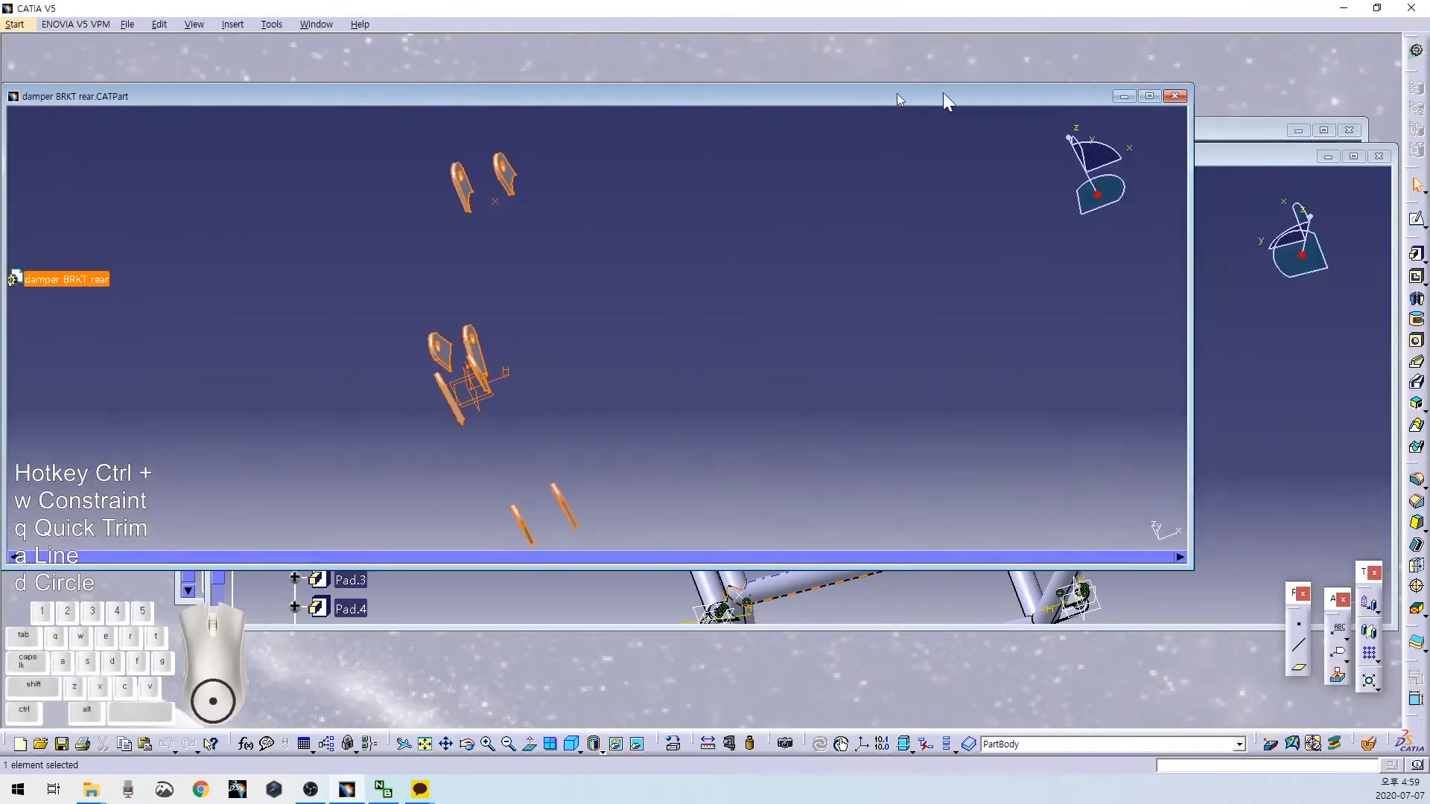
pyautogui.click(1175, 97)
# Collapse the damper BRKT rear branch in the frame assembly and activate the top-level Frame assy product.
pyautogui.moveTo(786, 432); pyautogui.dragTo(860, 271, button='middle')
pyautogui.scroll(2, 357, 205)
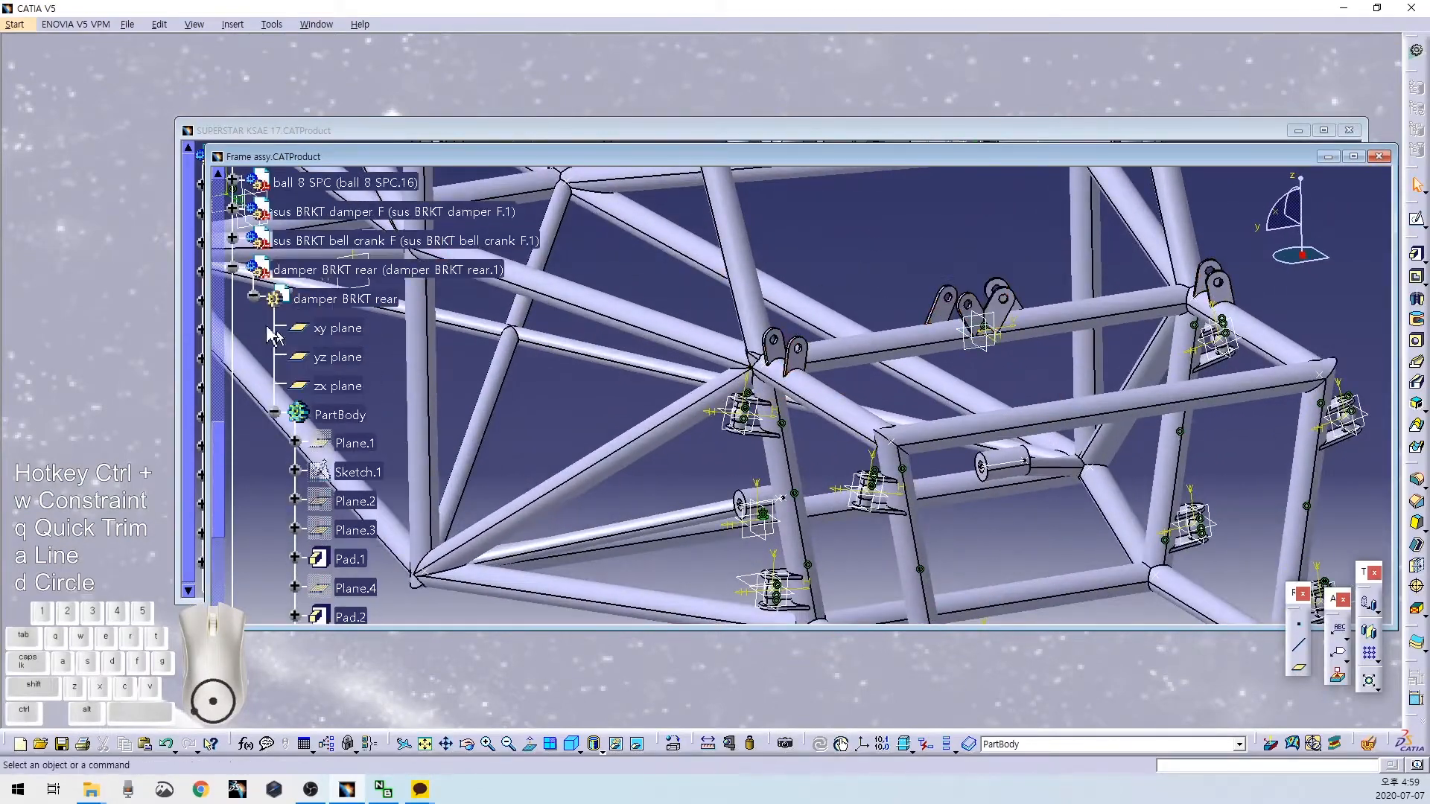
pyautogui.click(233, 267)
pyautogui.scroll(2, 235, 268)
pyautogui.scroll(10, 313, 216)
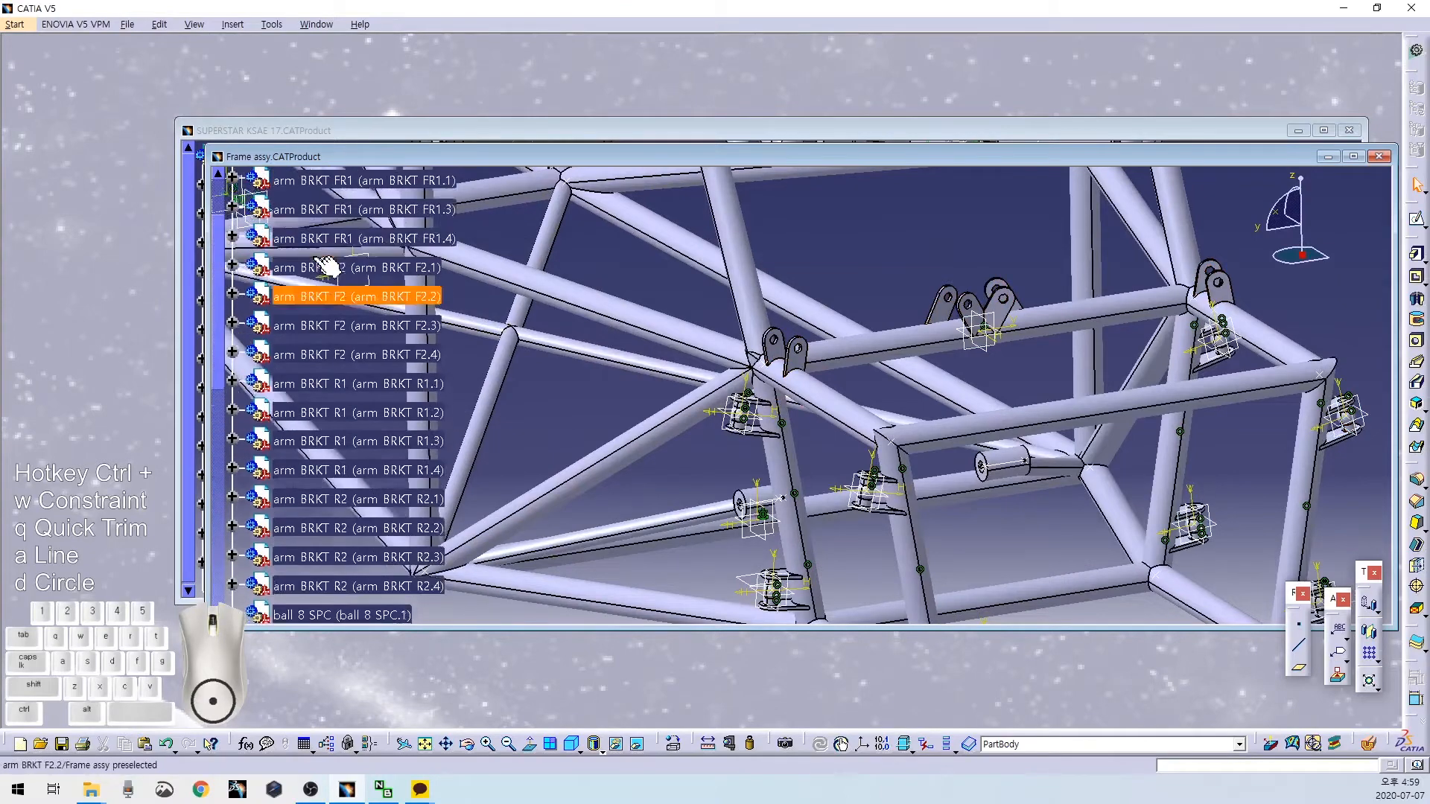
pyautogui.click(295, 280)
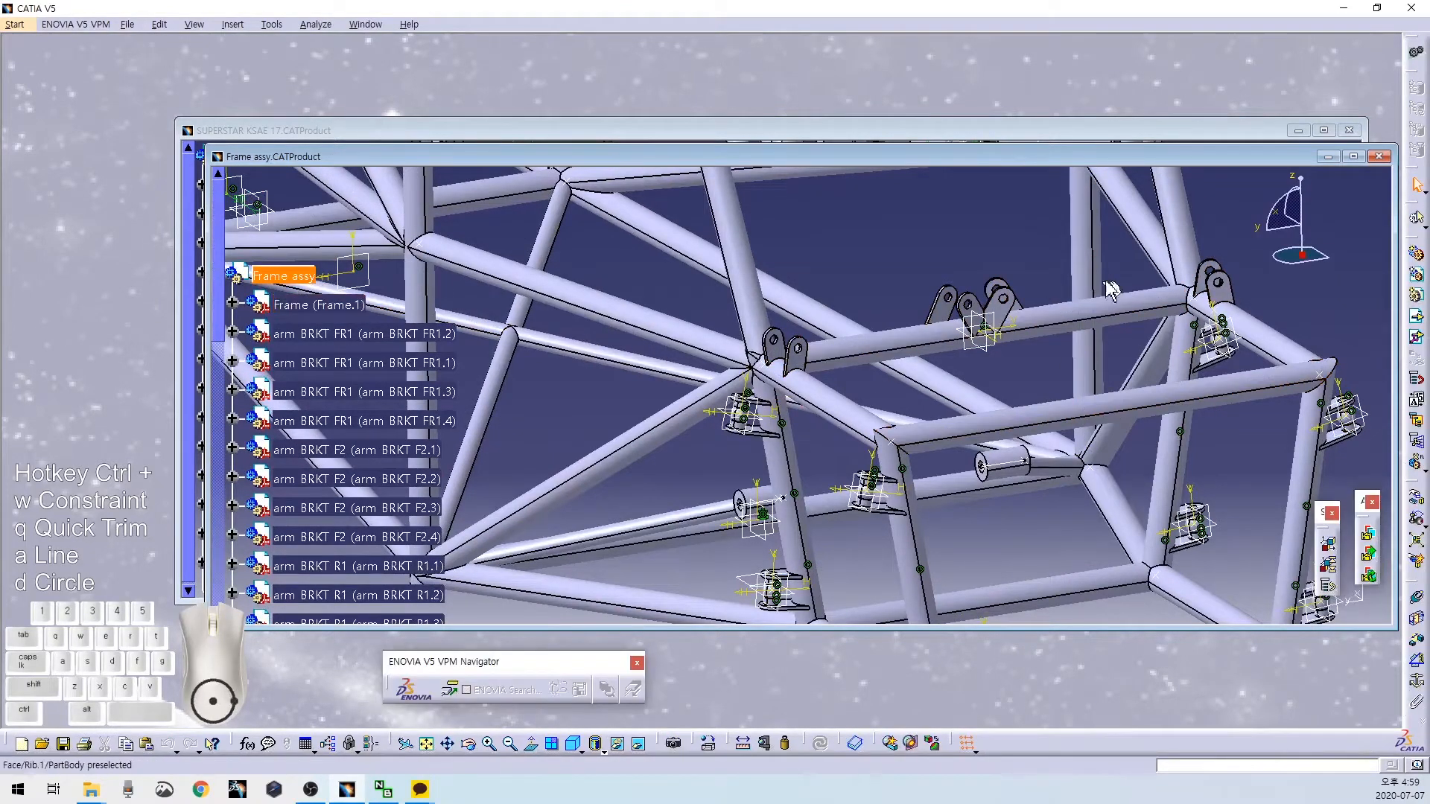
pyautogui.moveTo(1019, 269); pyautogui.dragTo(938, 268, button='middle')
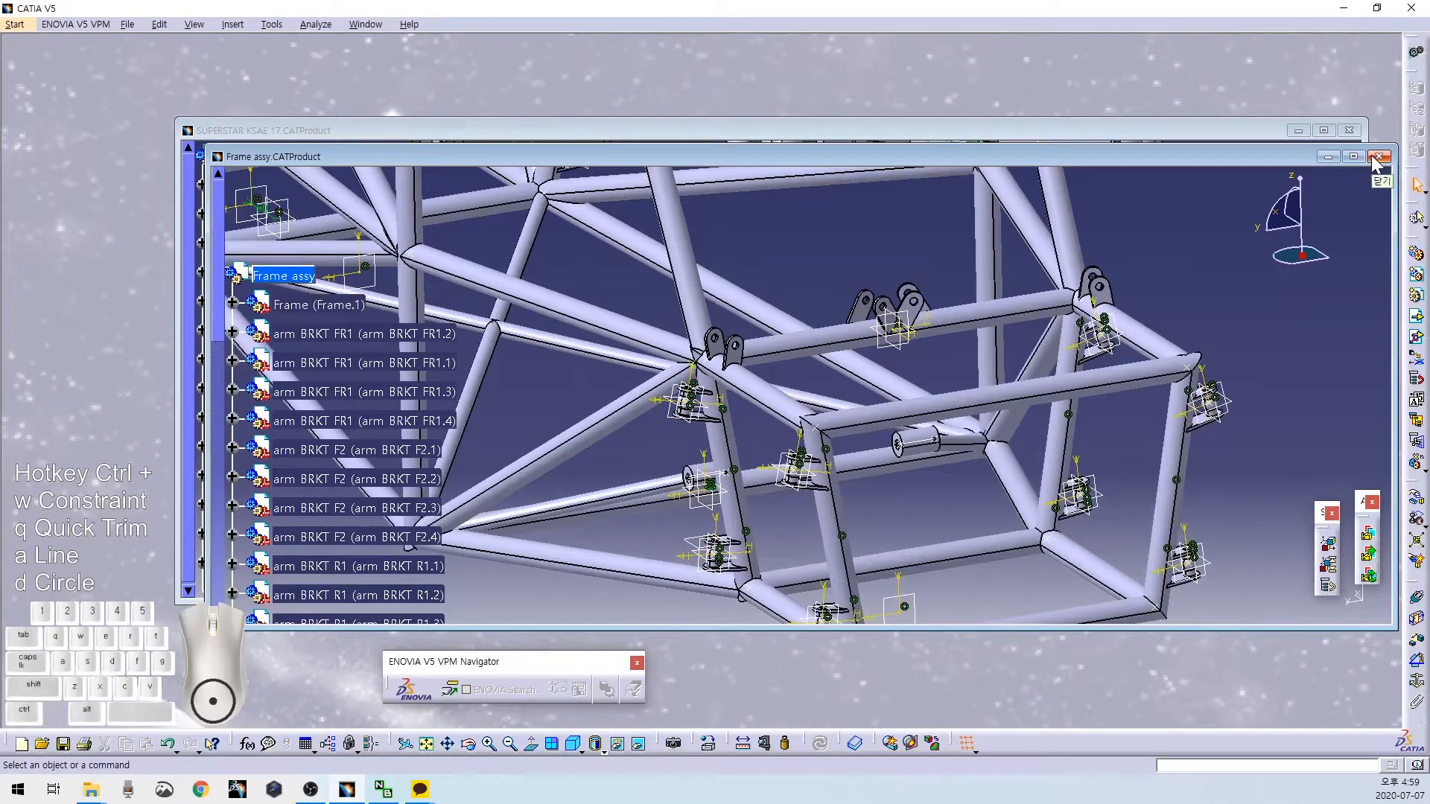
# Create a new part named bell crank rear with hybrid design enabled.
pyautogui.hotkey('ctrl', 'n')
pyautogui.press('p')
pyautogui.press('Return')
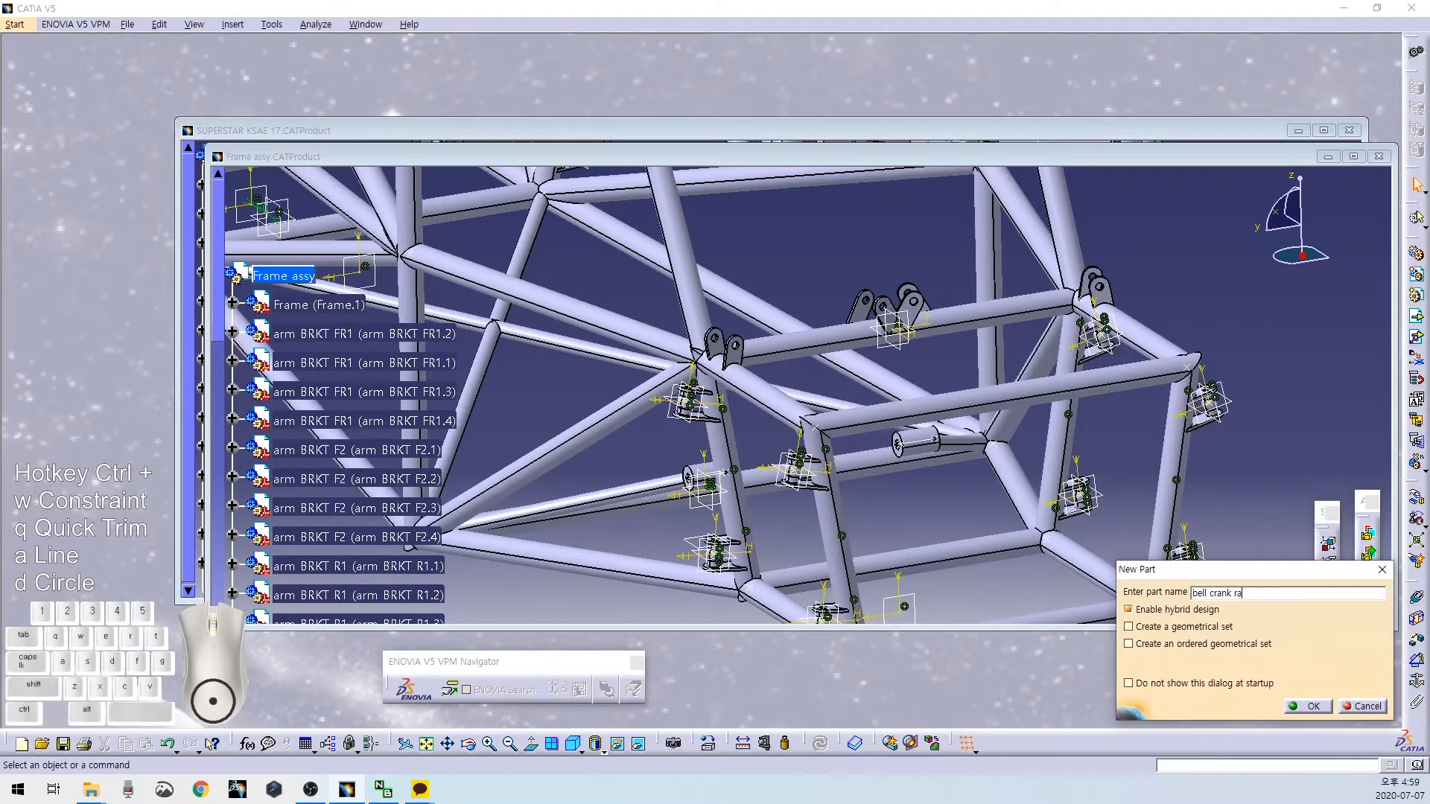
pyautogui.press('Return')
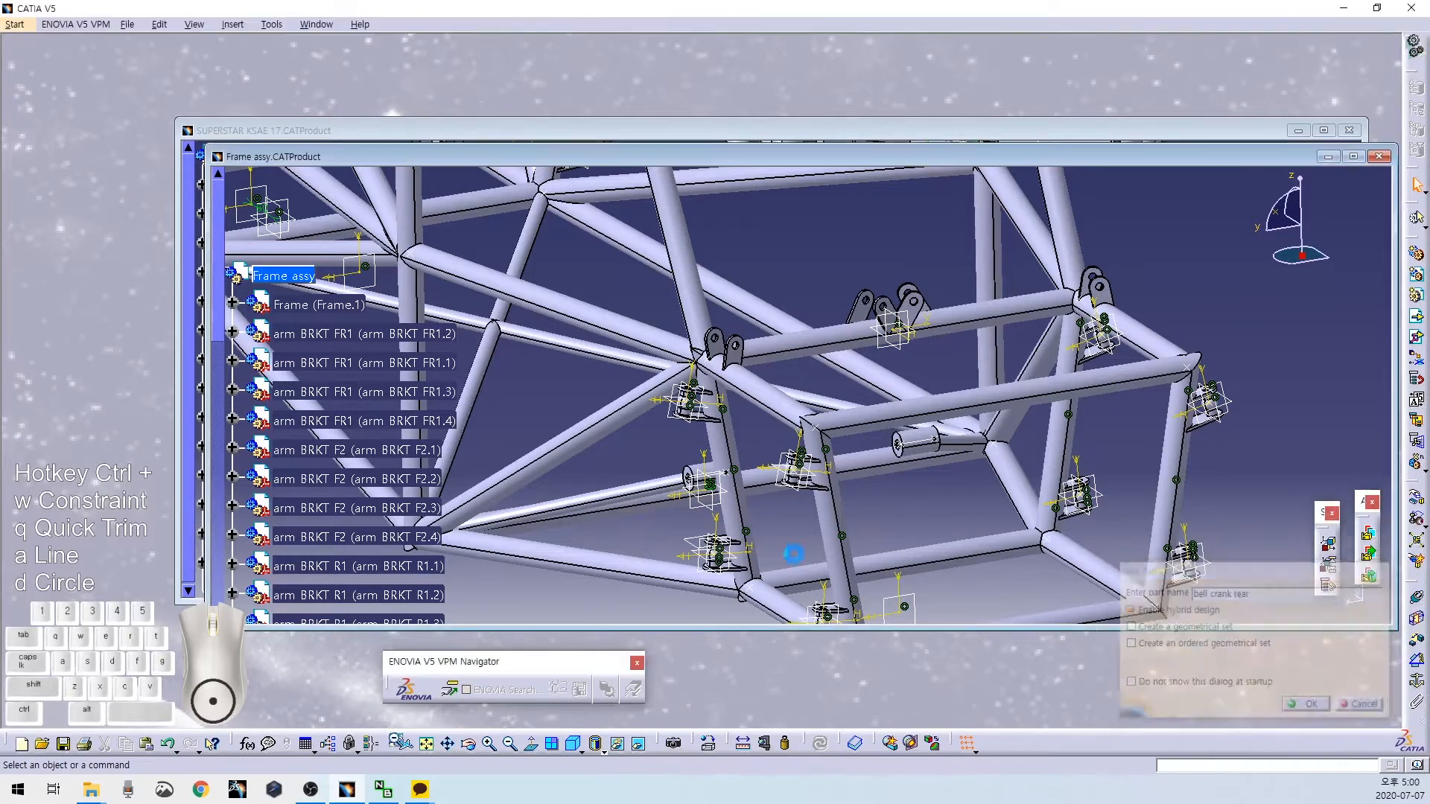
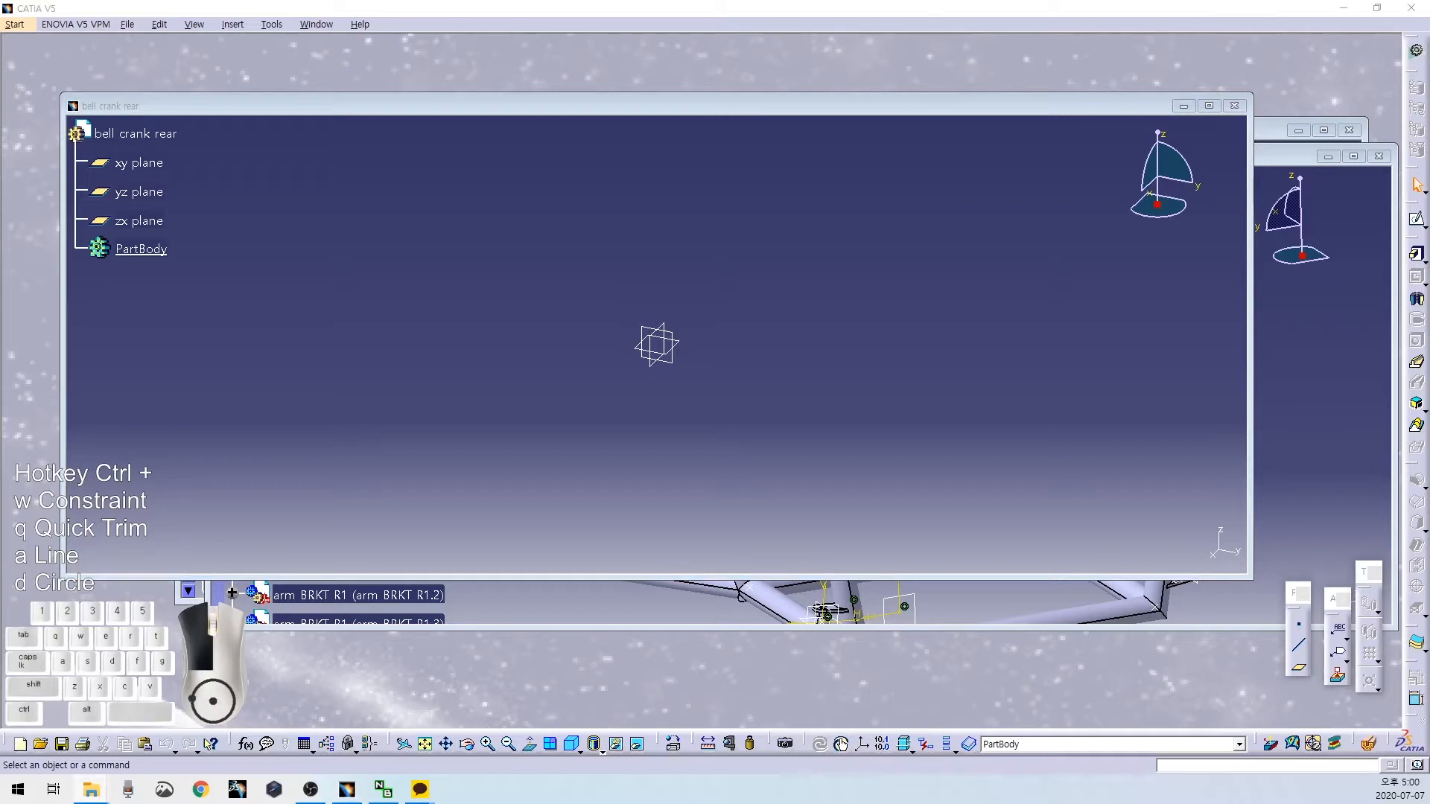
# Start a sketch on the yz plane, maximize the part window, and draw a 22 mm diameter circle centred on the origin.
pyautogui.click(668, 362)
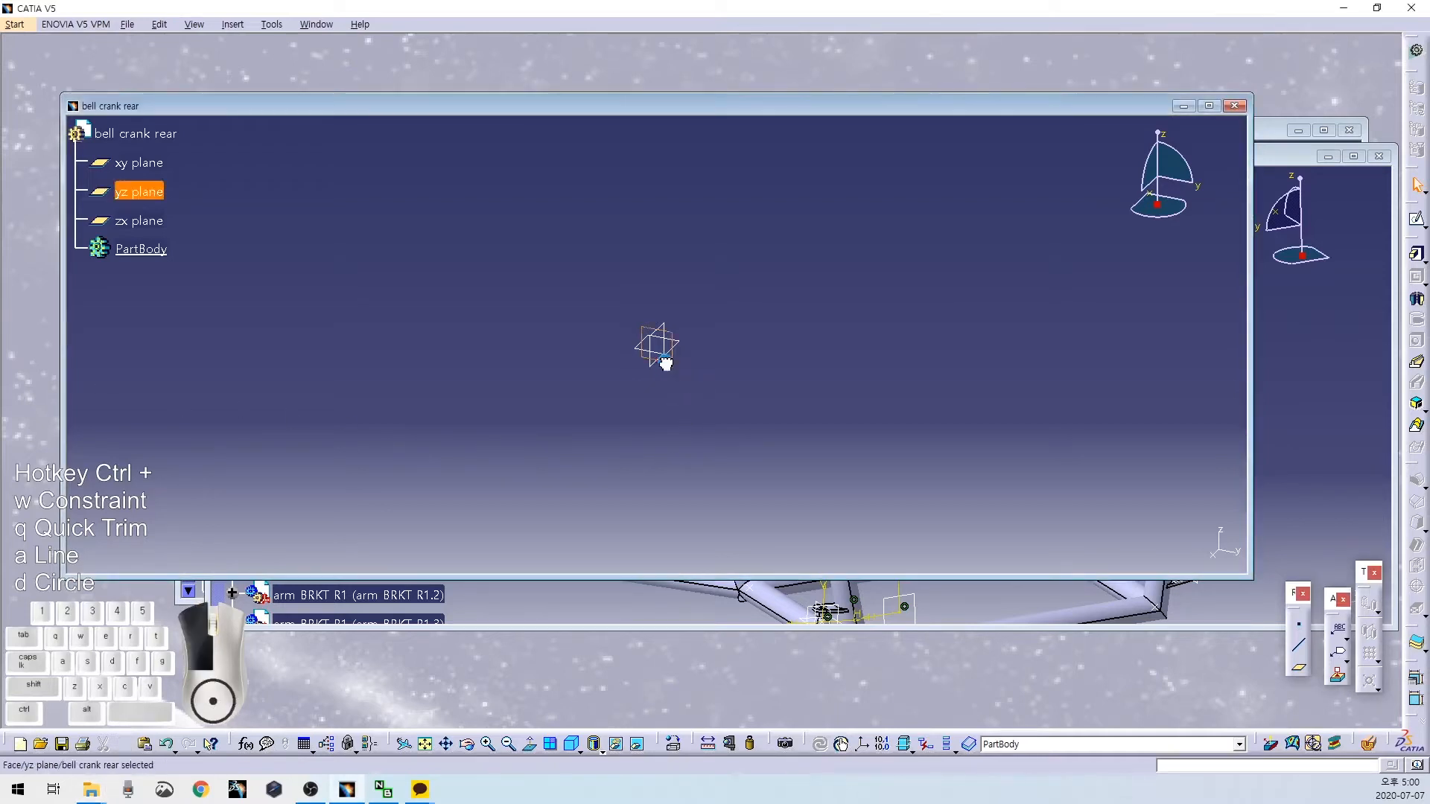
pyautogui.click(1417, 218)
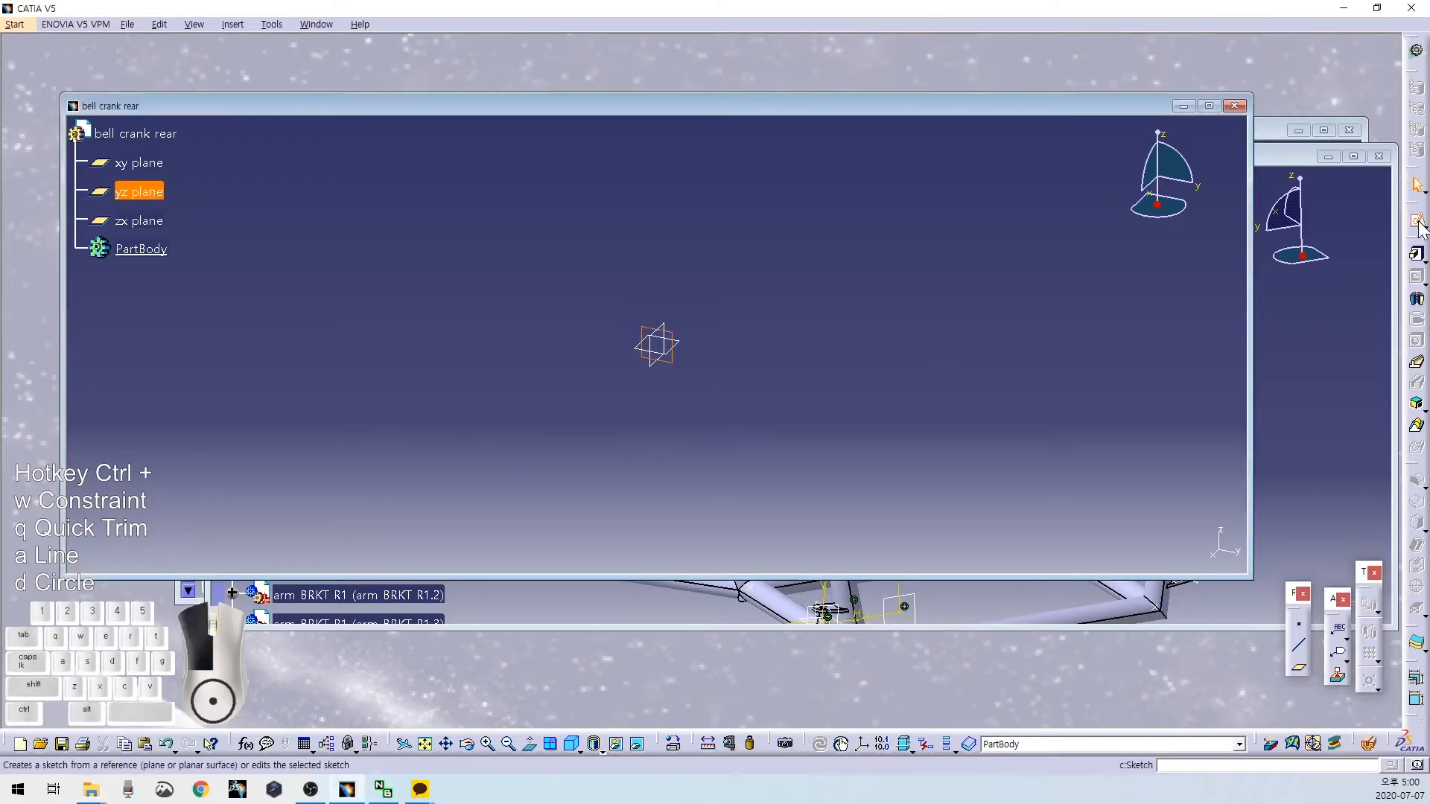
pyautogui.click(1208, 106)
pyautogui.hotkey('ctrl', 'd')
pyautogui.click(702, 382)
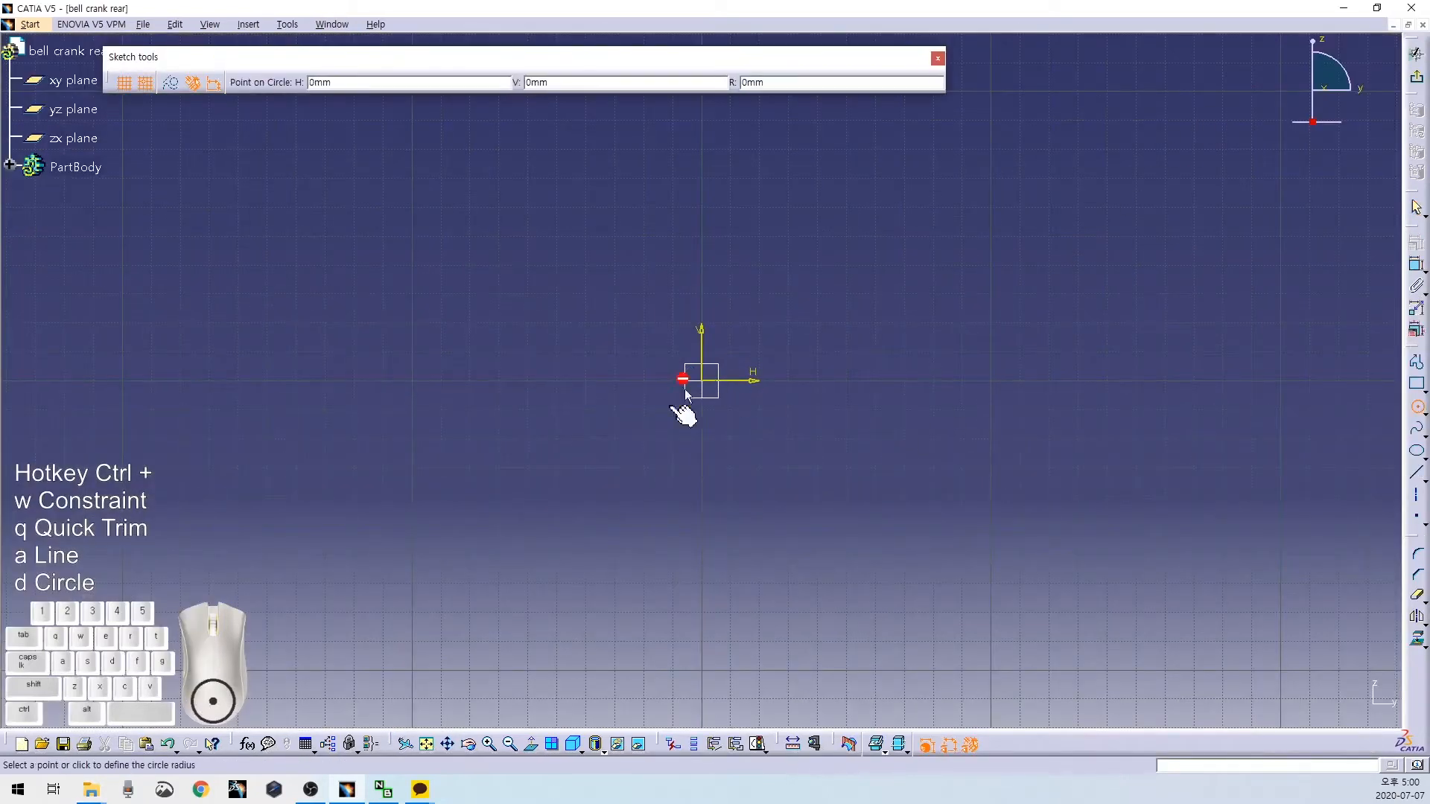
pyautogui.click(644, 440)
pyautogui.hotkey('ctrl', 'w')
pyautogui.doubleClick(624, 490)
pyautogui.write('22')
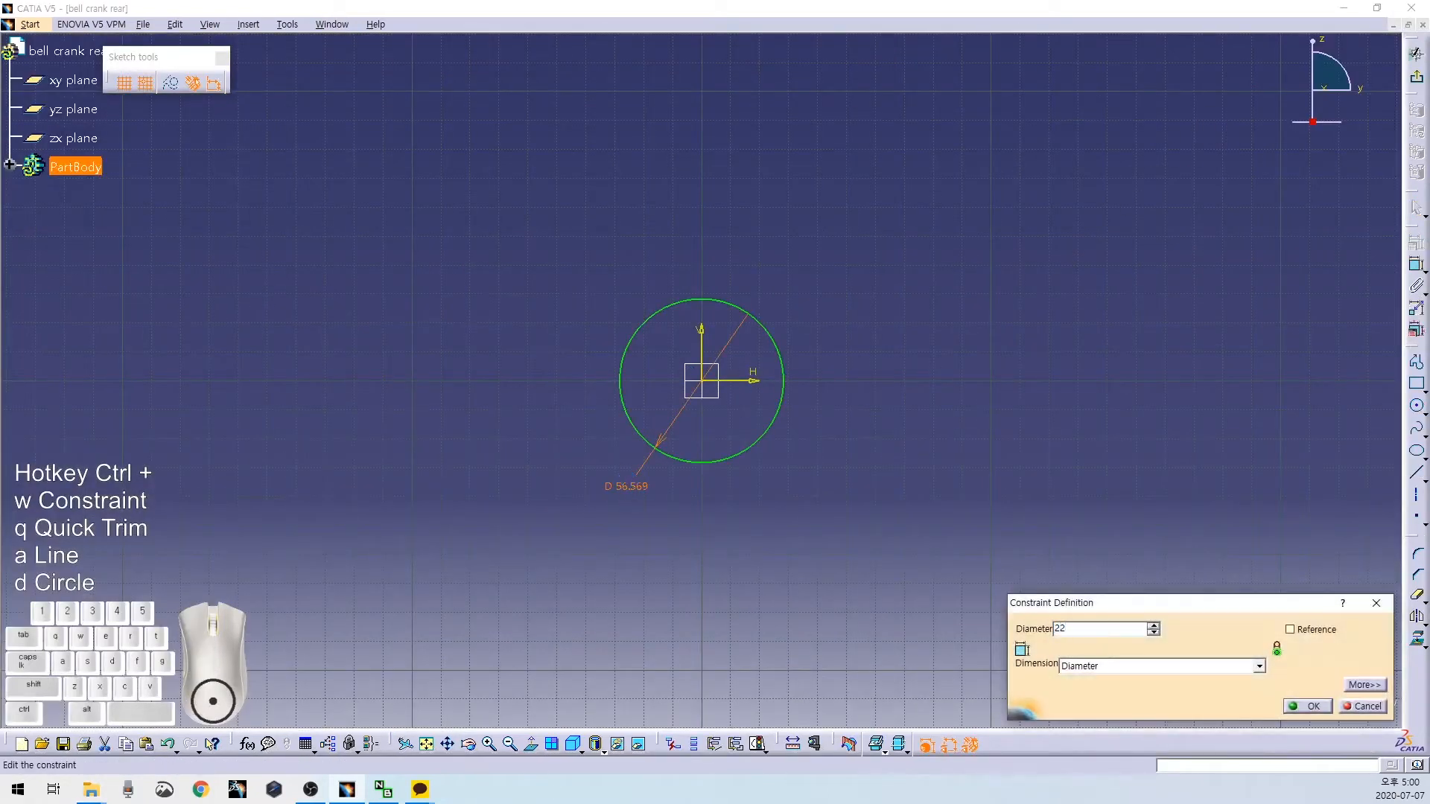
pyautogui.press('Return')
# Draw a larger circle about 44.7 mm in diameter, concentric with the 22 mm circle, and dimension its diameter.
pyautogui.hotkey('ctrl', 'd')
pyautogui.click(702, 381)
pyautogui.click(651, 348)
pyautogui.hotkey('ctrl', 'w')
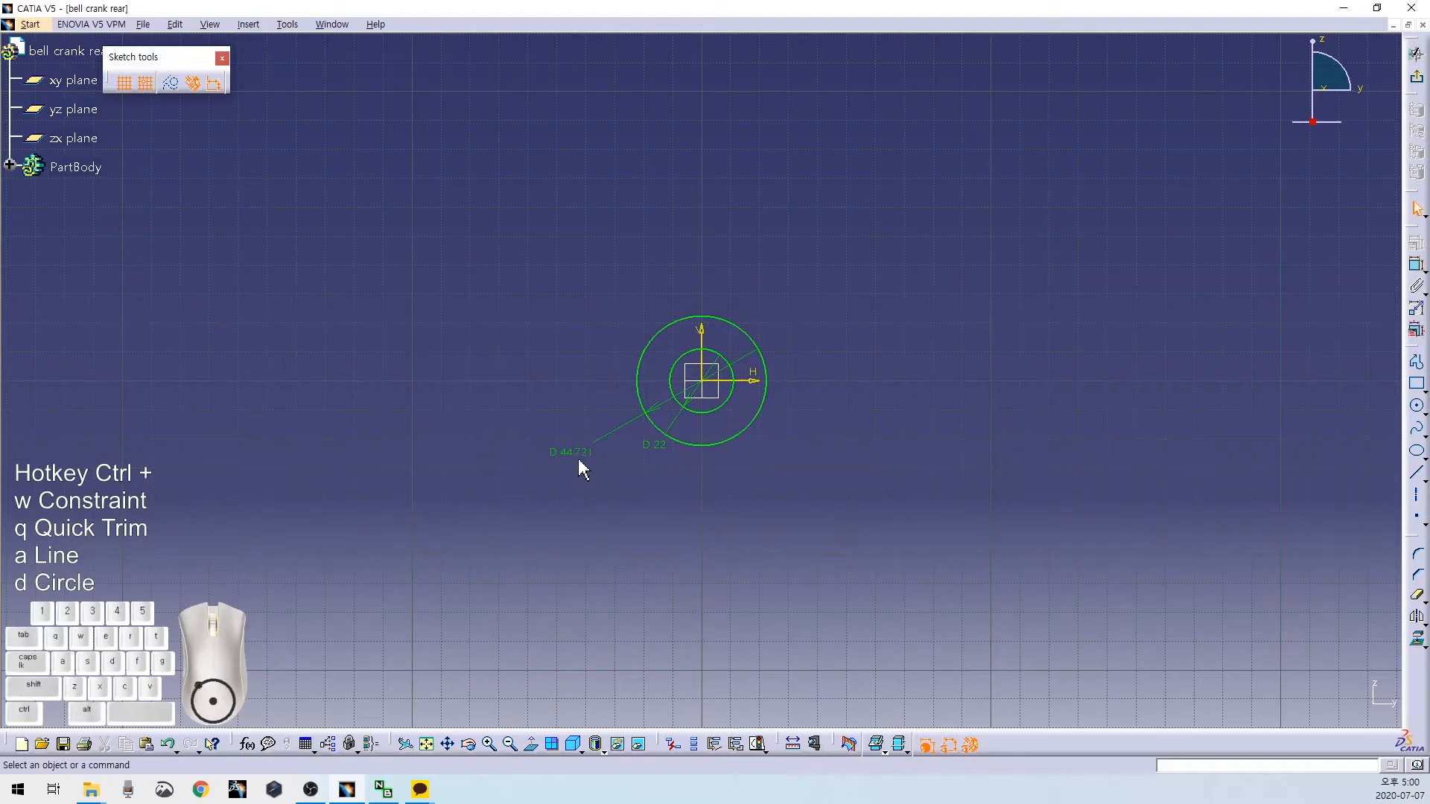
# Open the bell crank F part from the Suspension folder, examine its pad definition and profile dimensions, and close the part.
pyautogui.hotkey('alt', 'Tab')
pyautogui.moveTo(207, 498); pyautogui.dragTo(162, 523)
pyautogui.click(162, 523)
pyautogui.hotkey('alt', 'Left')
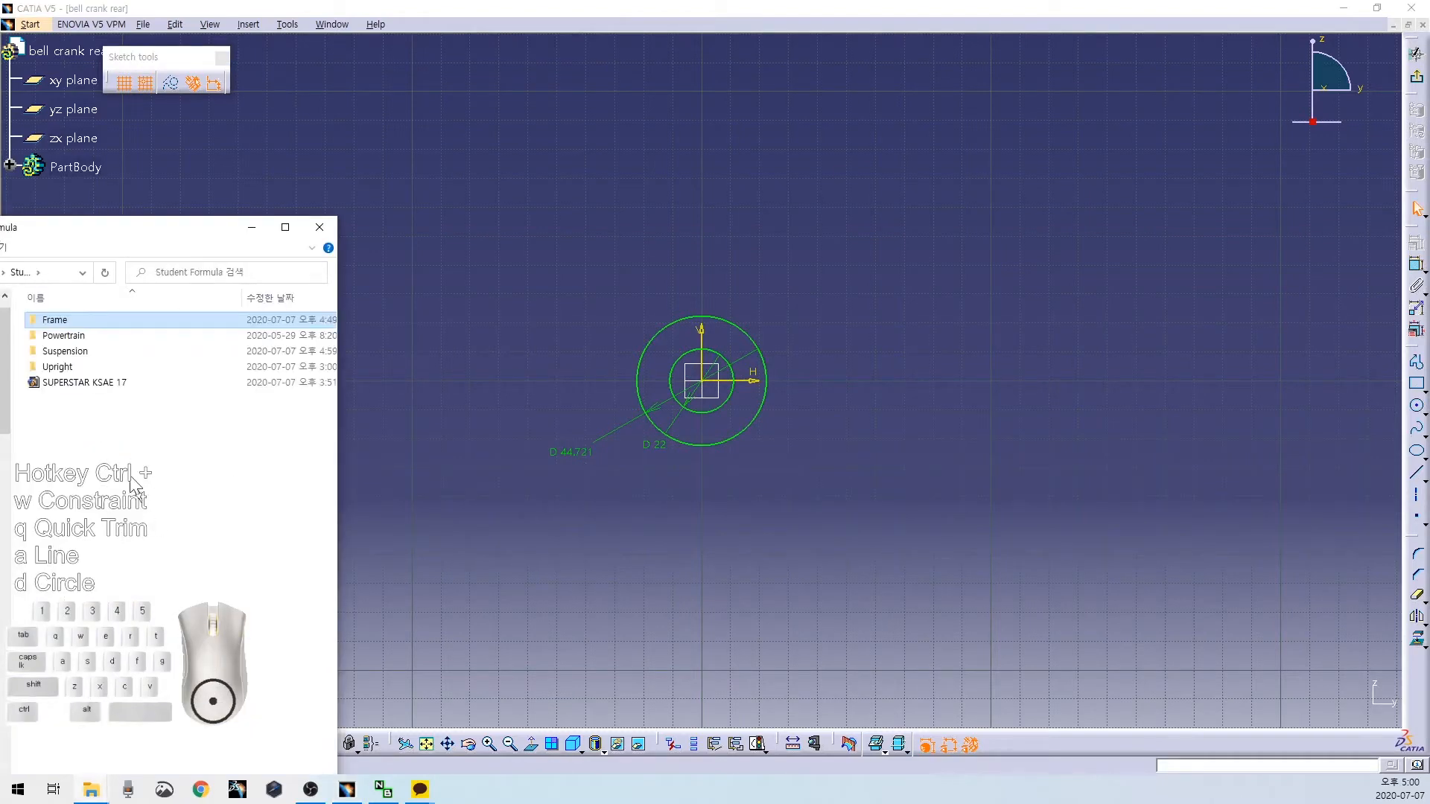
pyautogui.doubleClick(81, 354)
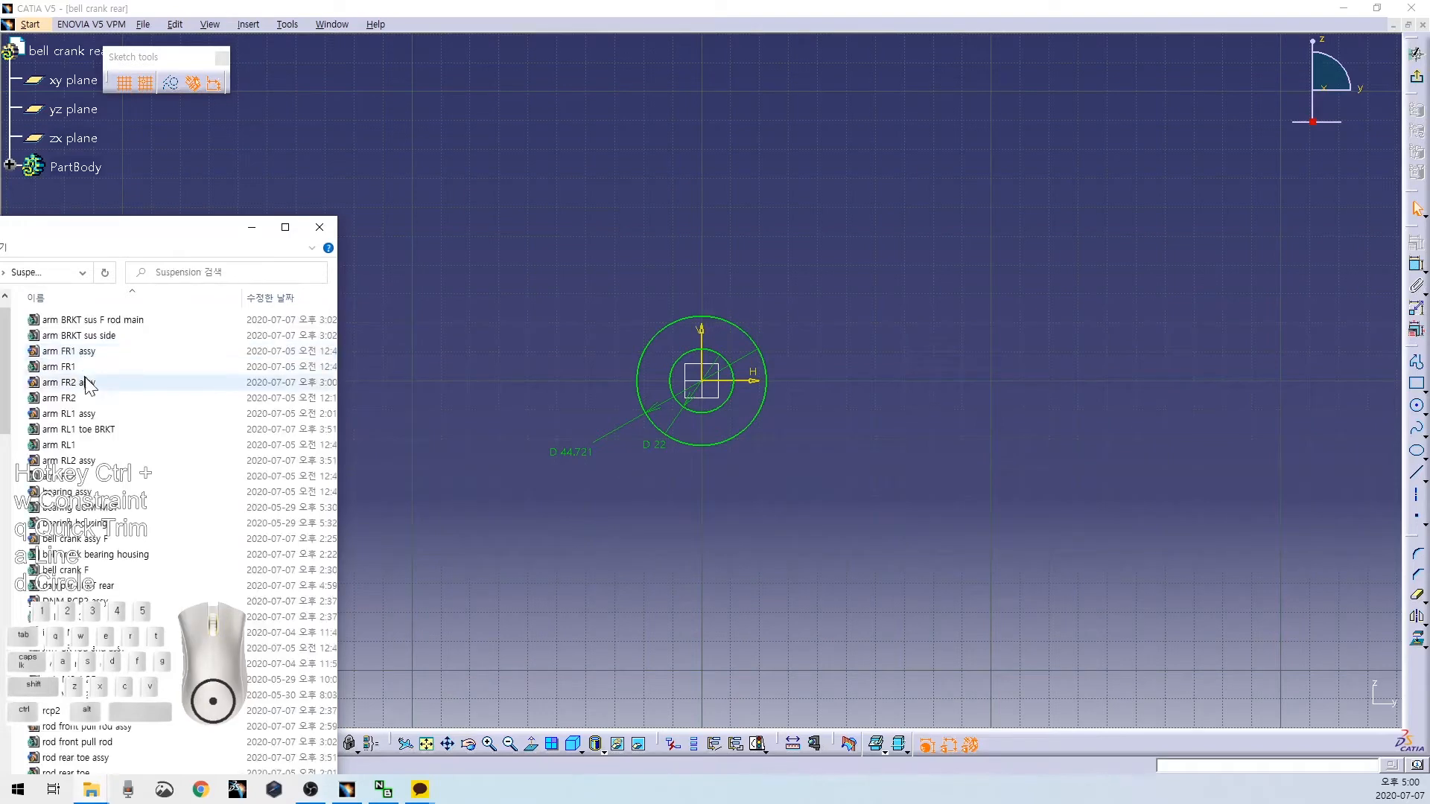
pyautogui.doubleClick(94, 572)
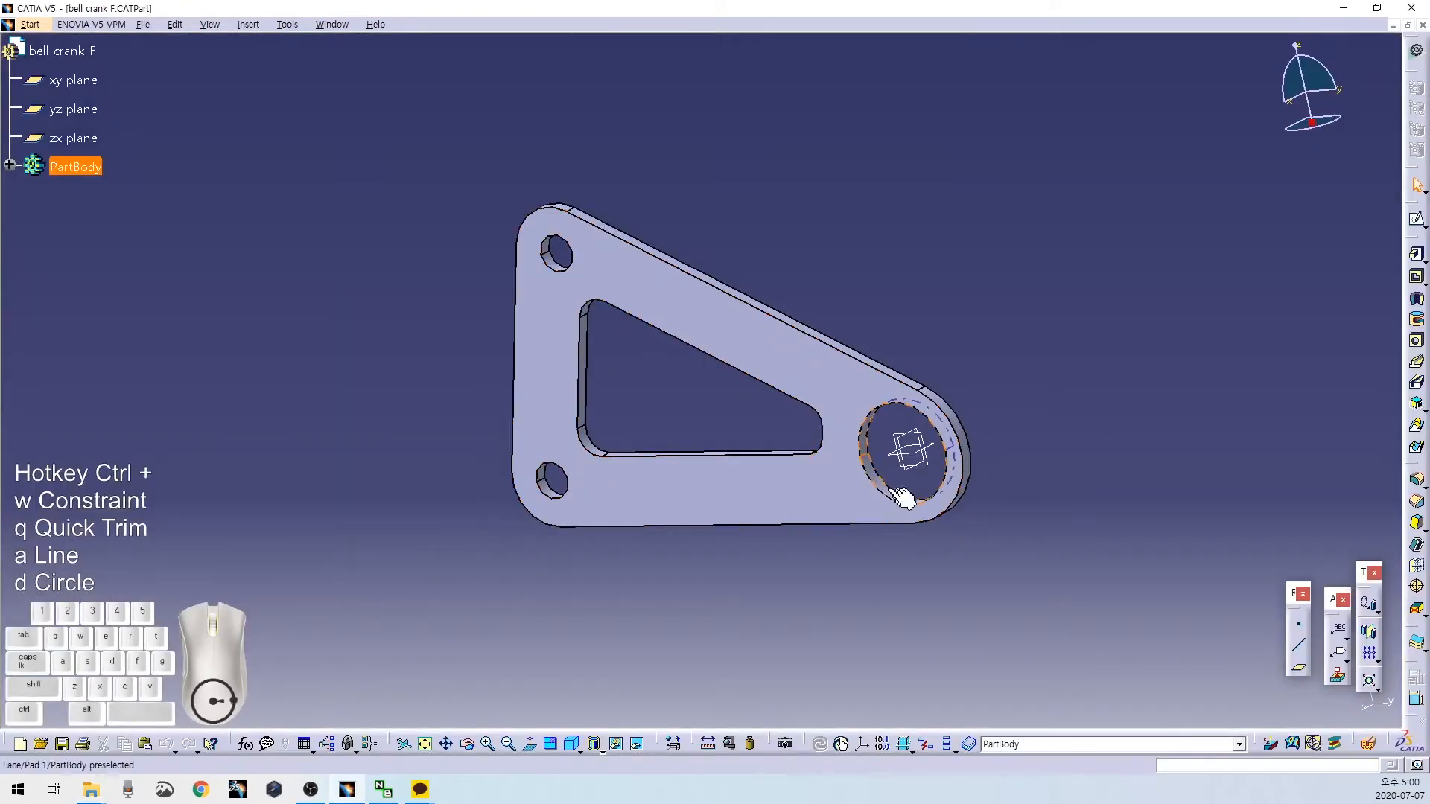
pyautogui.doubleClick(898, 491)
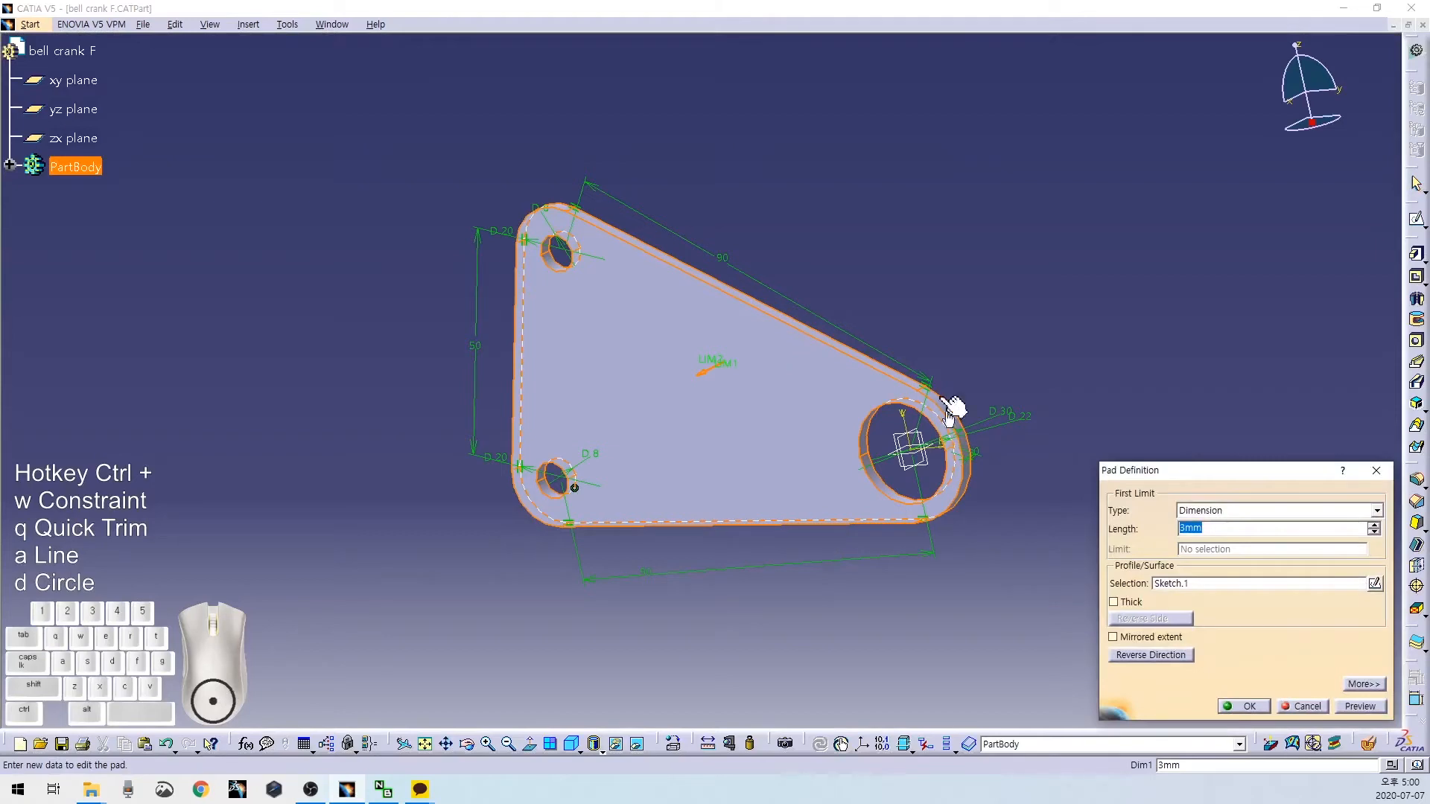
pyautogui.click(1372, 475)
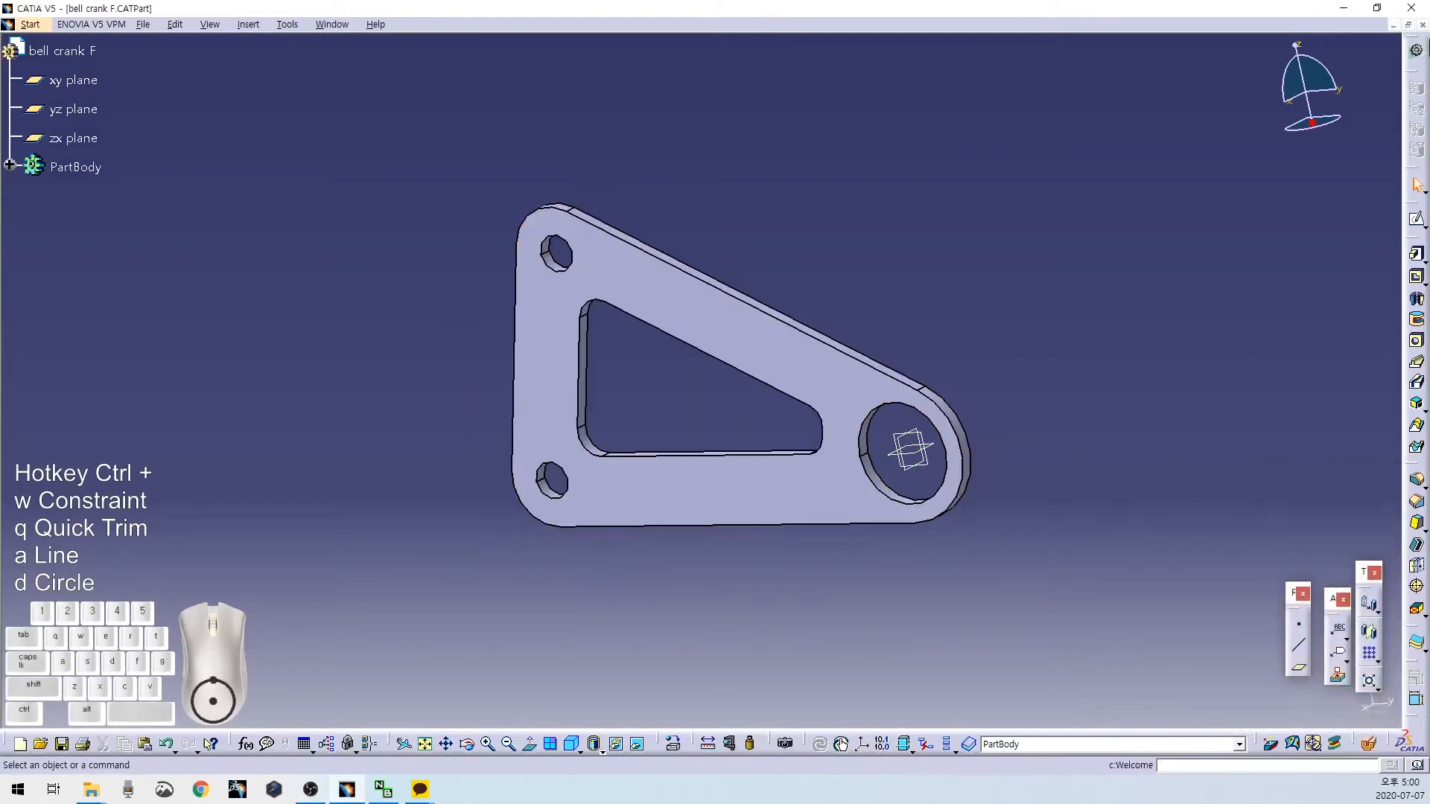
pyautogui.click(1423, 24)
# Exit the sketch and change the new part's part number to bell crank R.
pyautogui.click(1418, 80)
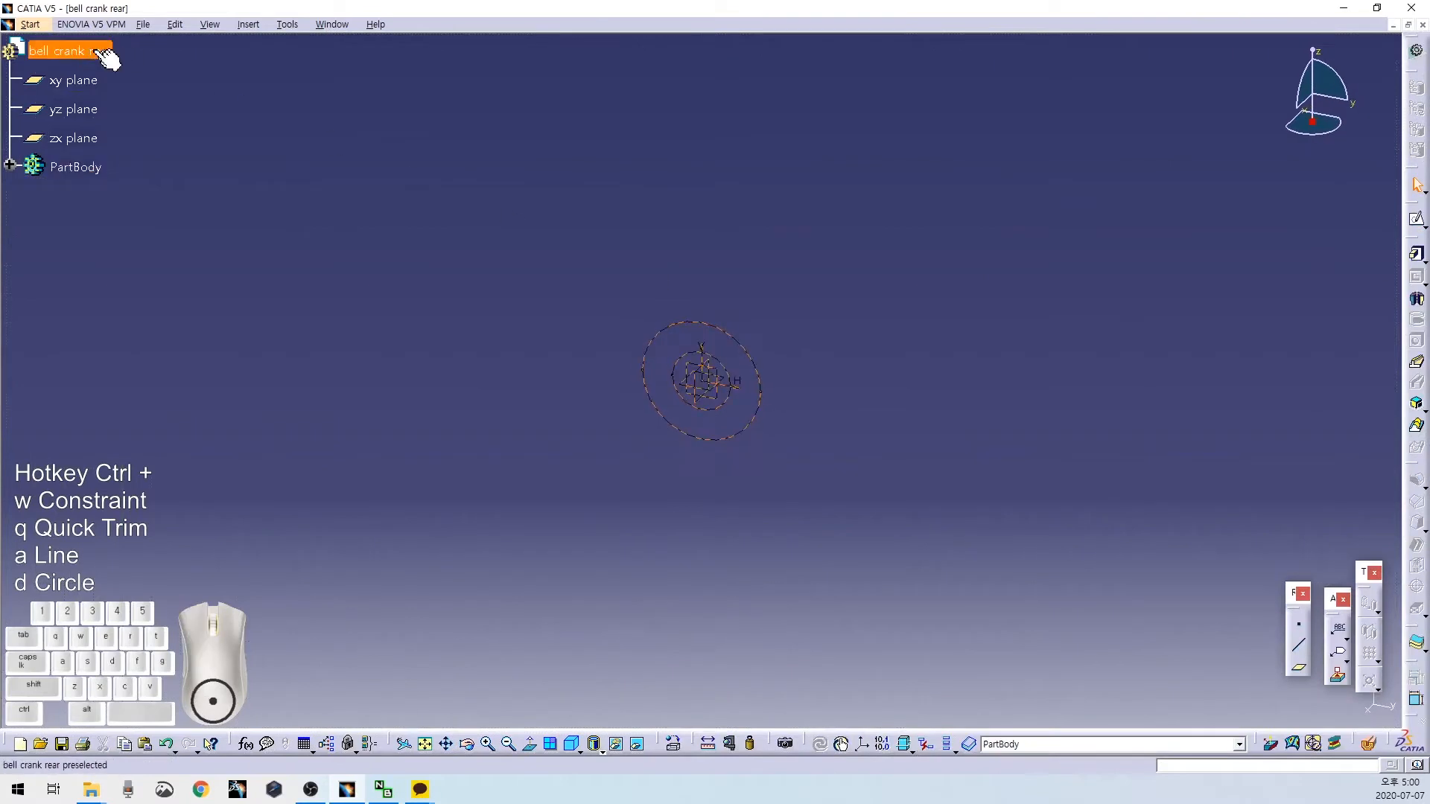
pyautogui.click(105, 52)
pyautogui.hotkey('alt', 'Return')
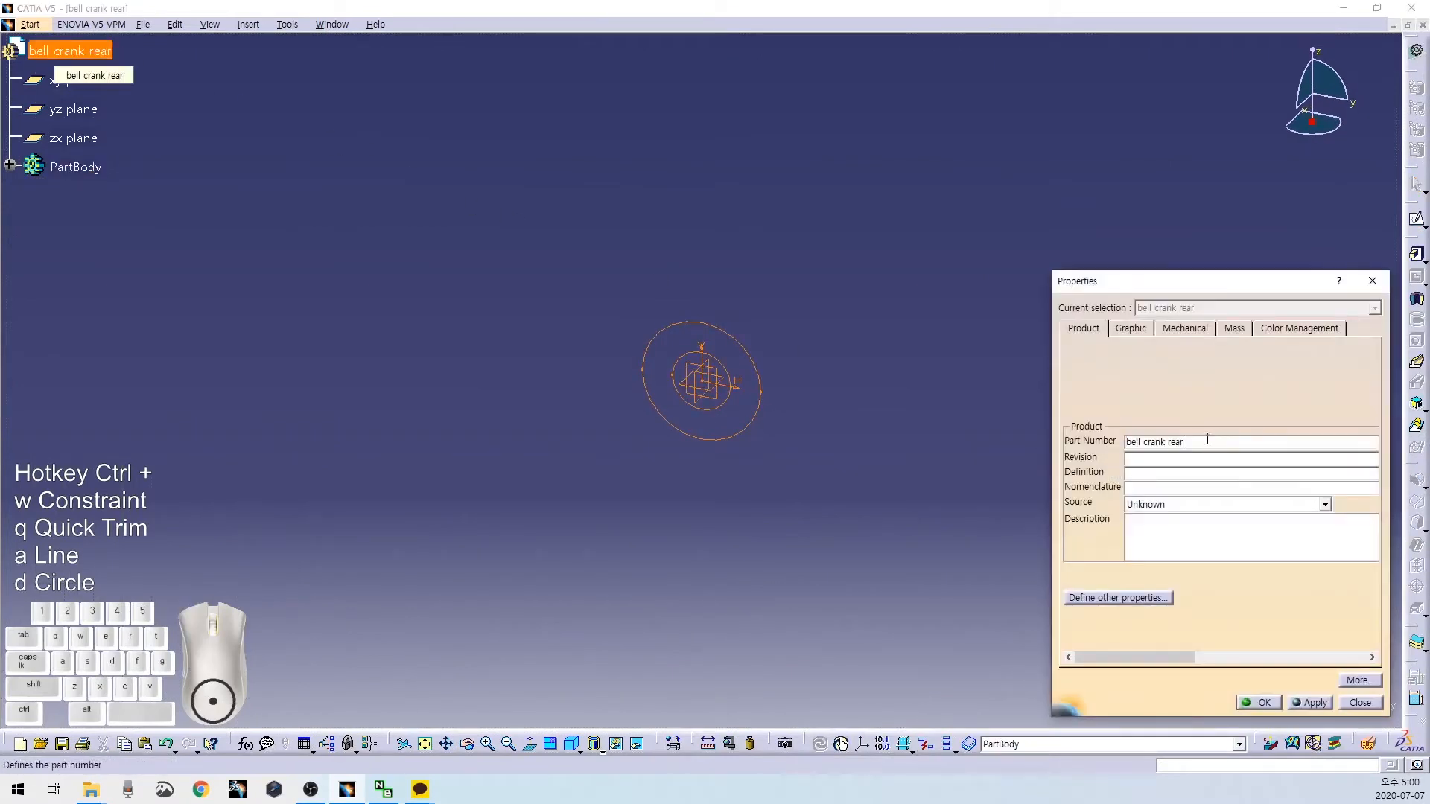
pyautogui.press('Return')
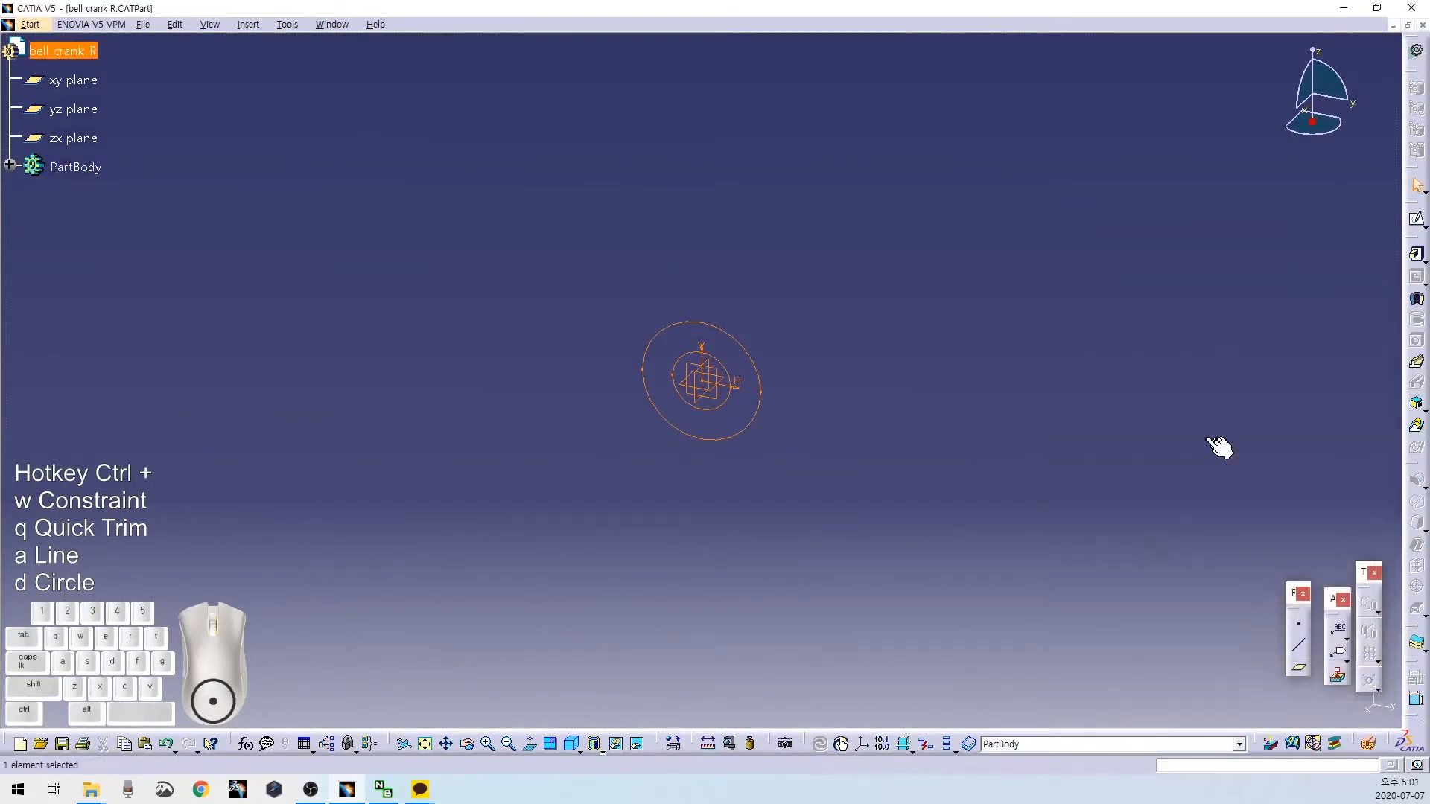
# Reopen the bell crank sketch and set the outer circle's diameter to 30 mm.
pyautogui.doubleClick(743, 429)
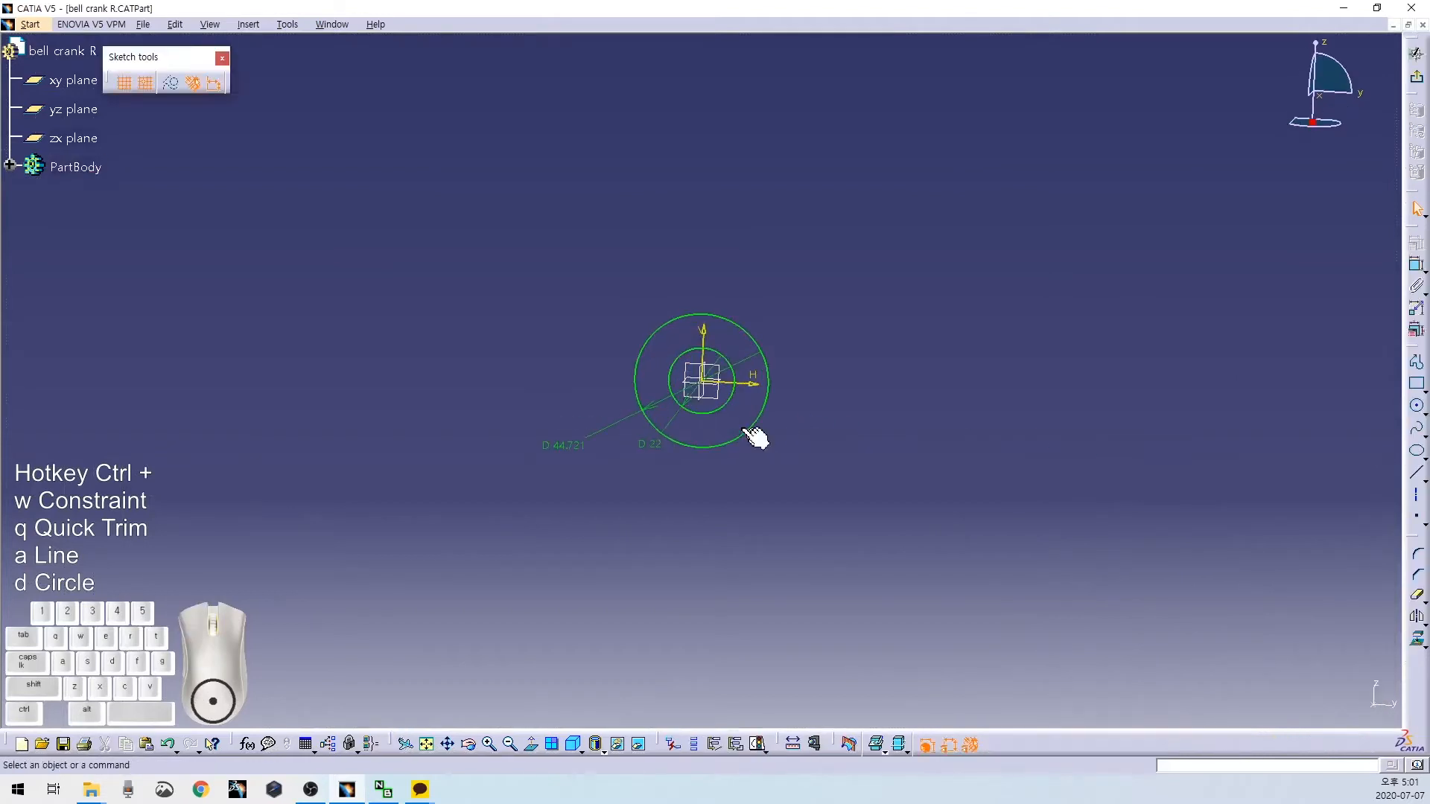
pyautogui.doubleClick(569, 444)
pyautogui.write('30mm')
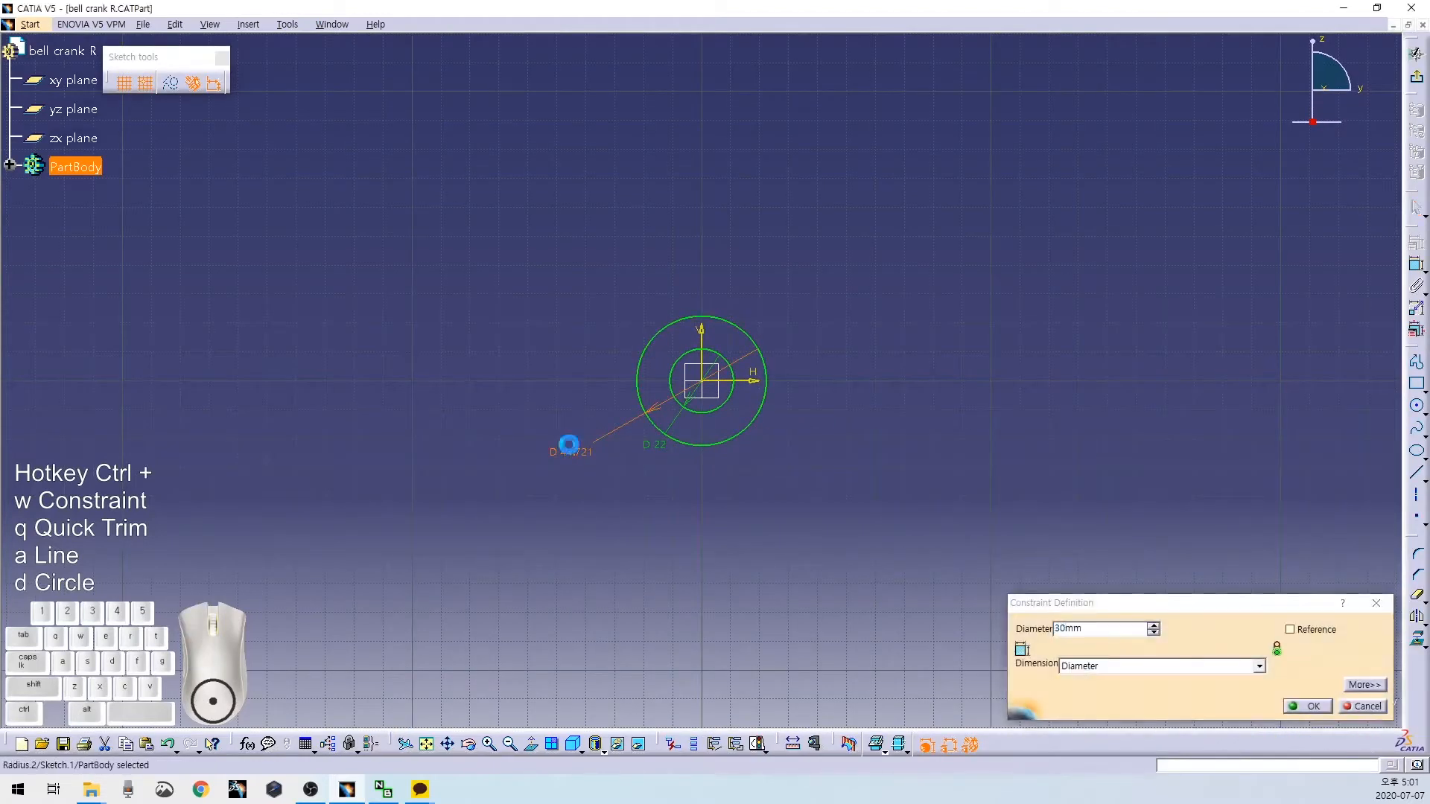
pyautogui.press('Return')
# Draw two separate circles away from the origin, one above it and one farther out along the positive H direction.
pyautogui.moveTo(958, 345); pyautogui.dragTo(926, 475, button='middle')
pyautogui.hotkey('ctrl', 'd')
pyautogui.click(730, 306)
pyautogui.click(774, 308)
pyautogui.hotkey('ctrl', 'd')
pyautogui.click(910, 419)
pyautogui.click(948, 396)
# Dimension both outlying circles with a diameter of 8 mm each.
pyautogui.hotkey('ctrl', 'w')
pyautogui.doubleClick(1019, 367)
pyautogui.write('8')
pyautogui.press('Return')
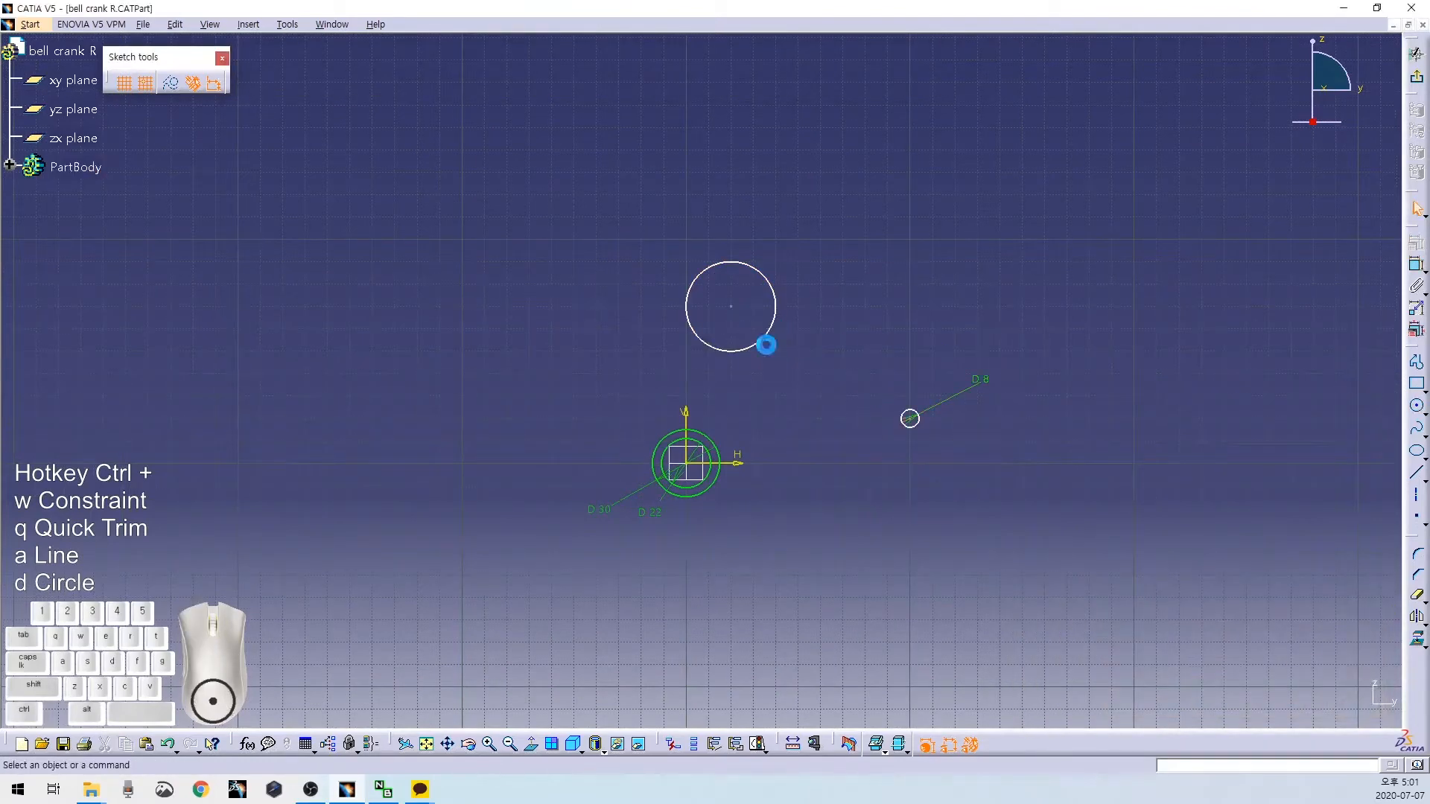
pyautogui.hotkey('ctrl', 'w')
pyautogui.click(771, 344)
pyautogui.doubleClick(809, 268)
pyautogui.write('8')
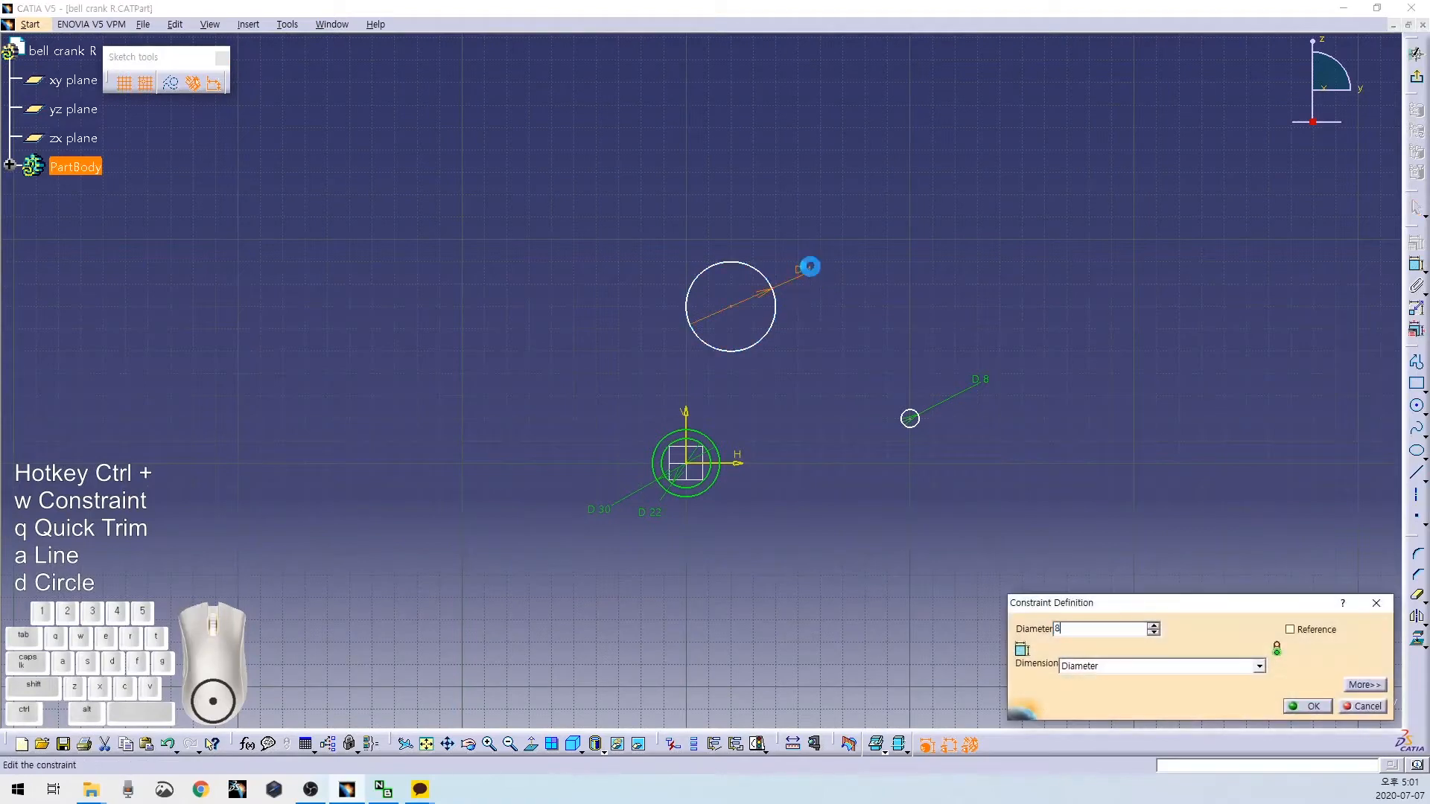
pyautogui.press('Return')
# Draw a 20 mm diameter circle concentric with the 8 mm circle farthest along the H direction.
pyautogui.hotkey('ctrl', 'd')
pyautogui.moveTo(851, 399); pyautogui.dragTo(861, 411, button='middle')
pyautogui.click(980, 434)
pyautogui.click(1022, 481)
pyautogui.hotkey('ctrl', 'w')
pyautogui.click(1101, 504)
pyautogui.doubleClick(1102, 505)
pyautogui.write('20')
pyautogui.press('Return')
# Draw a circle concentric with the upper 8 mm circle and dimension its diameter as 20 mm.
pyautogui.hotkey('ctrl', 'd')
pyautogui.click(656, 237)
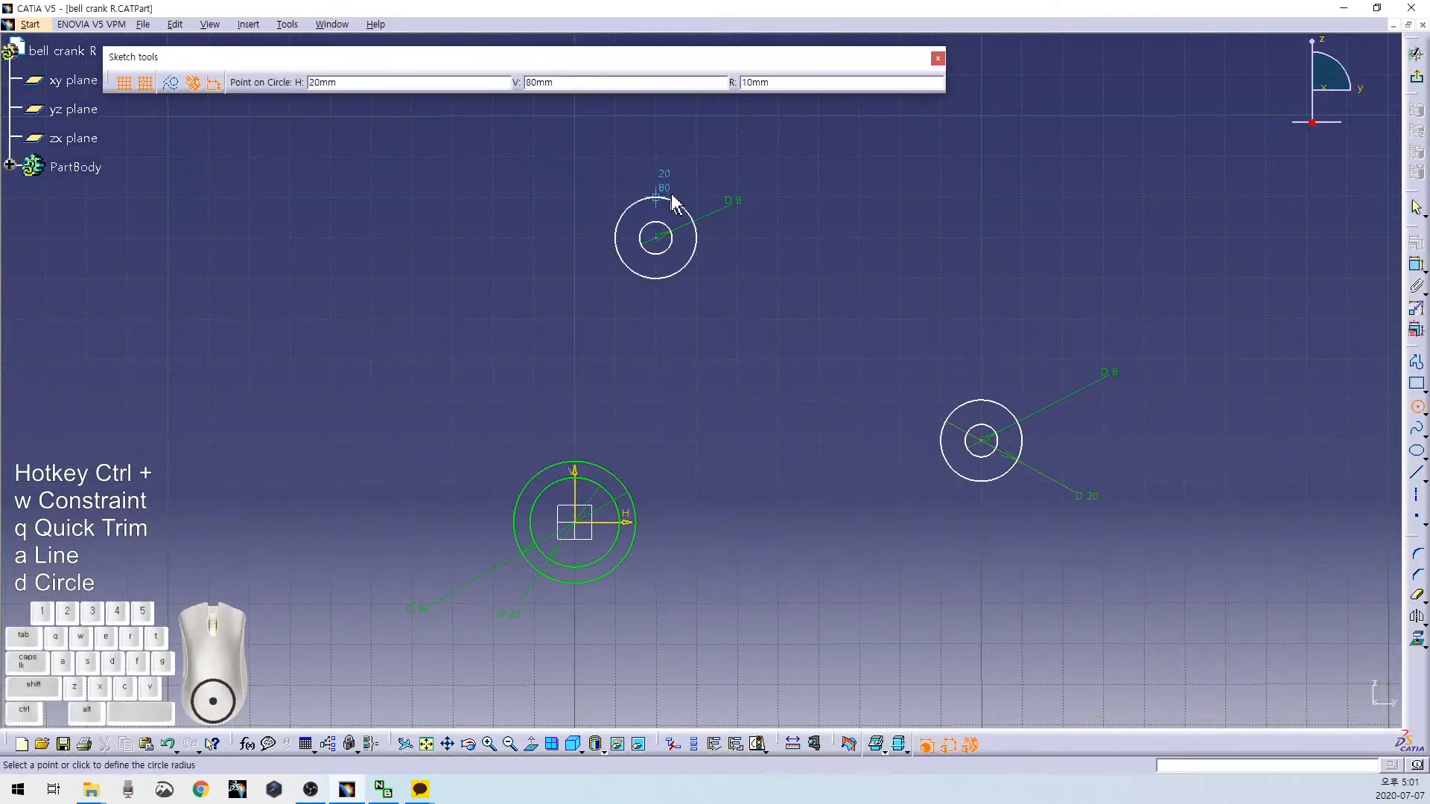
pyautogui.click(672, 202)
pyautogui.hotkey('ctrl', 'w')
pyautogui.click(673, 201)
pyautogui.click(690, 167)
pyautogui.doubleClick(690, 166)
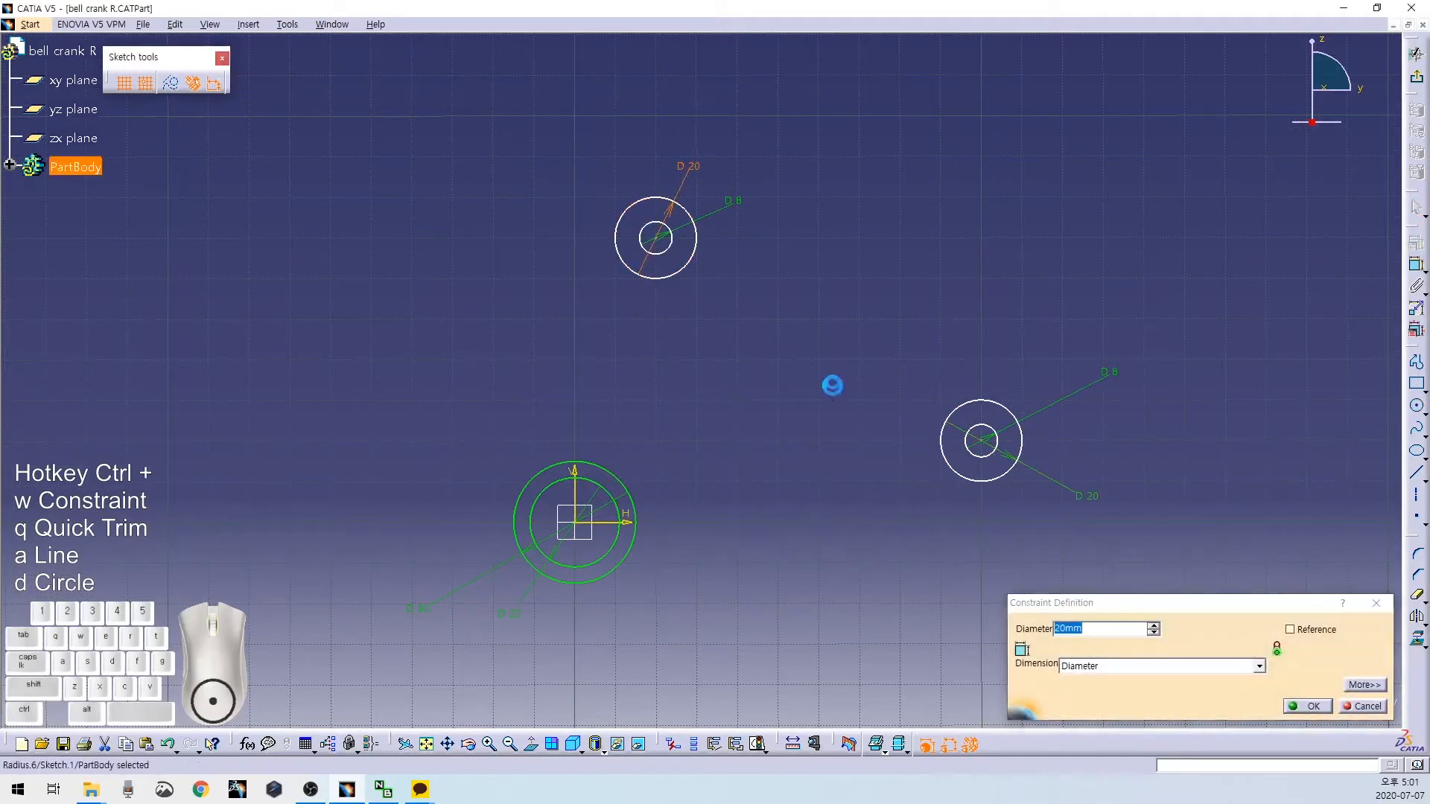
pyautogui.press('Return')
pyautogui.moveTo(767, 454)
pyautogui.mouseDown(button='middle')
pyautogui.moveTo(809, 383)
pyautogui.moveTo(803, 406)
pyautogui.mouseUp(button='middle')
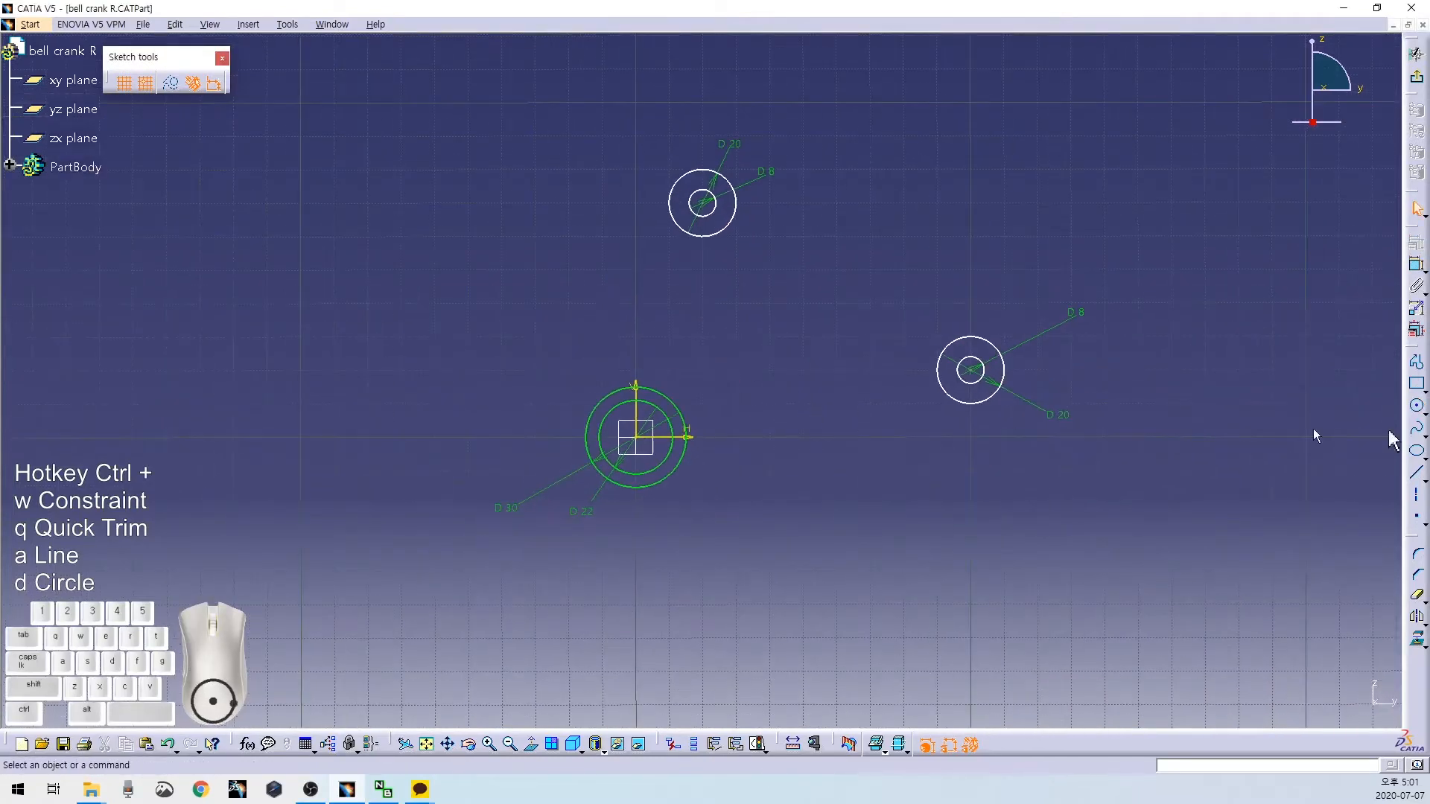
# Draw three construction lines joining the origin and the centres of the two outlying circles into a triangle, then return to standard elements.
pyautogui.click(1419, 476)
pyautogui.click(173, 83)
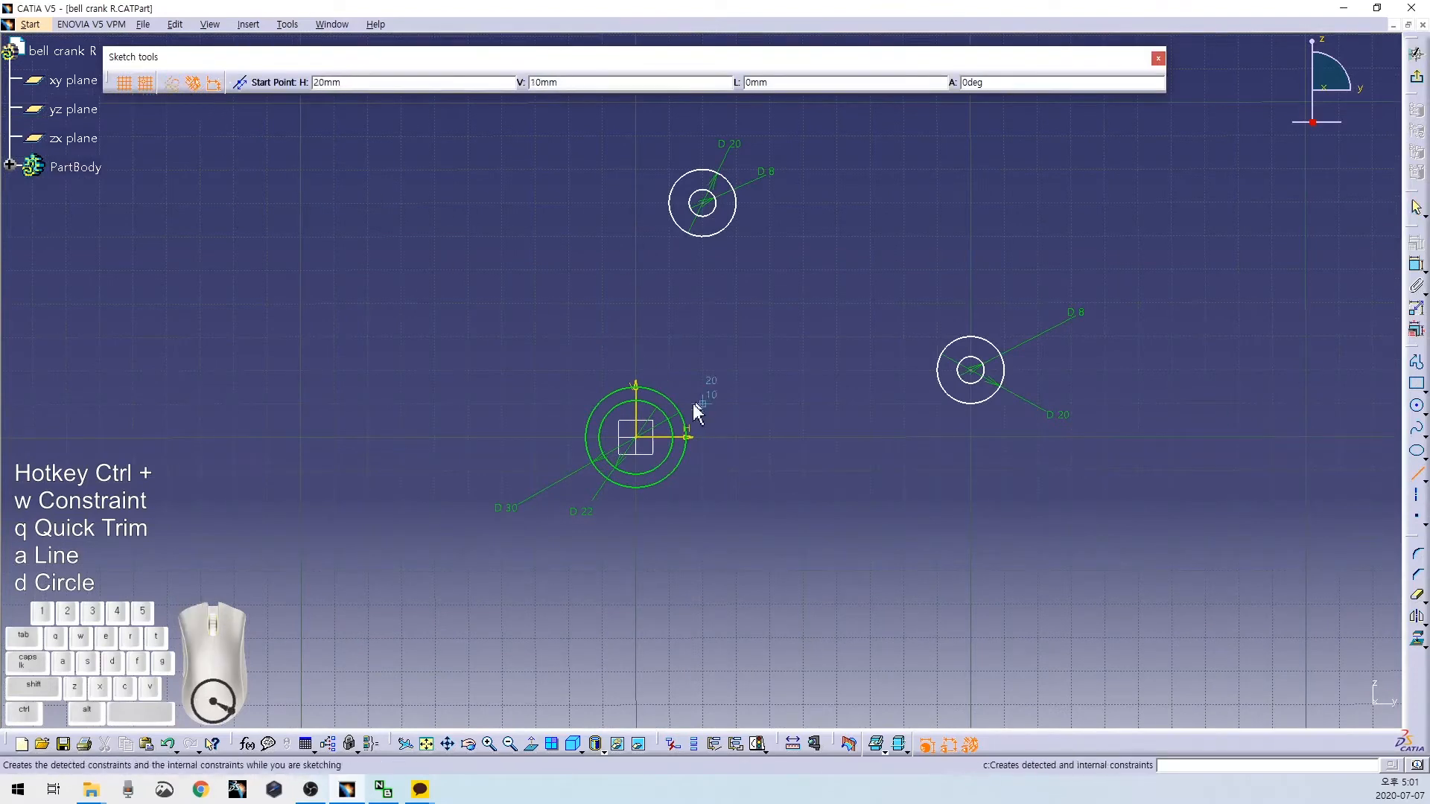
pyautogui.click(645, 453)
pyautogui.click(967, 370)
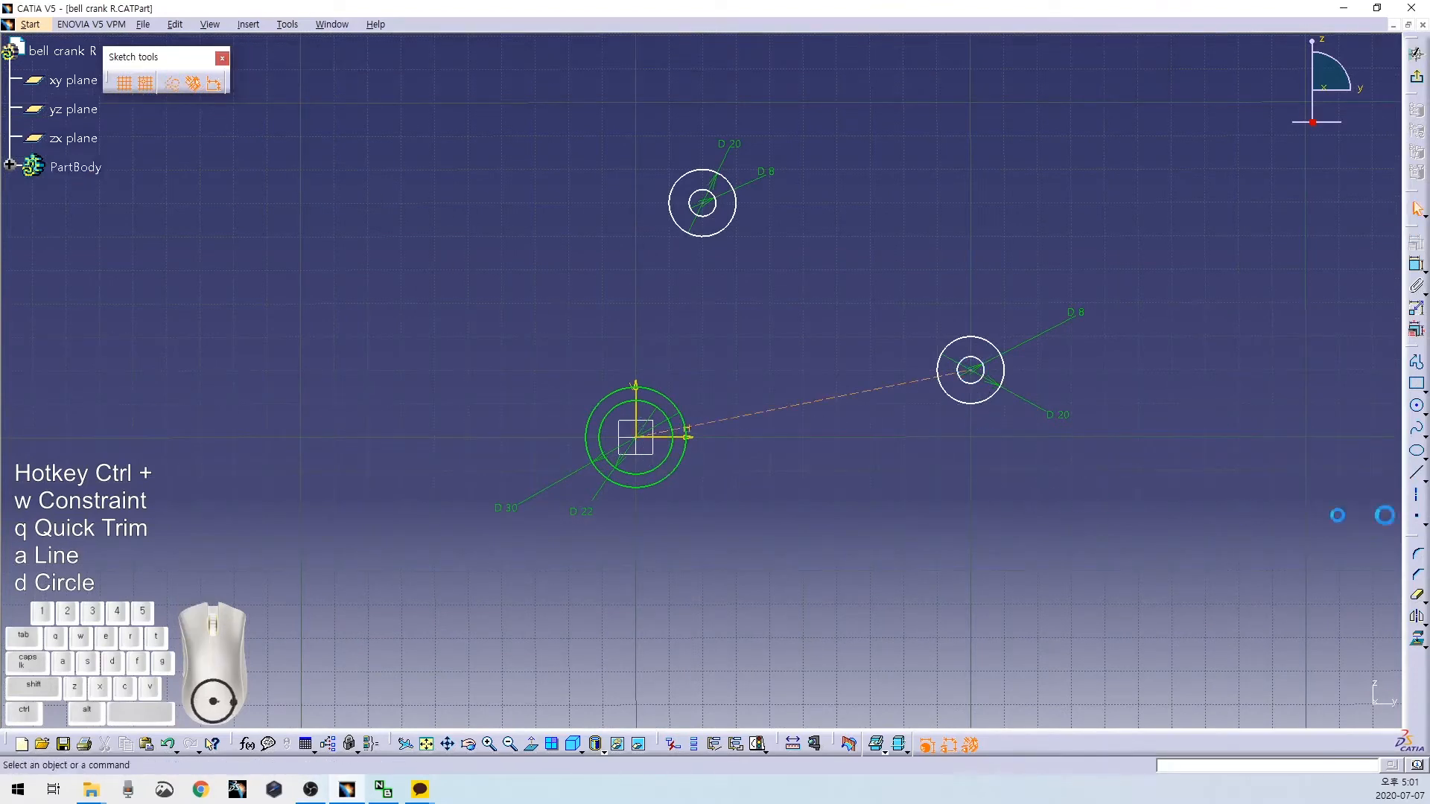
pyautogui.click(1418, 474)
pyautogui.click(659, 448)
pyautogui.click(704, 220)
pyautogui.hotkey('ctrl', 'a')
pyautogui.click(711, 216)
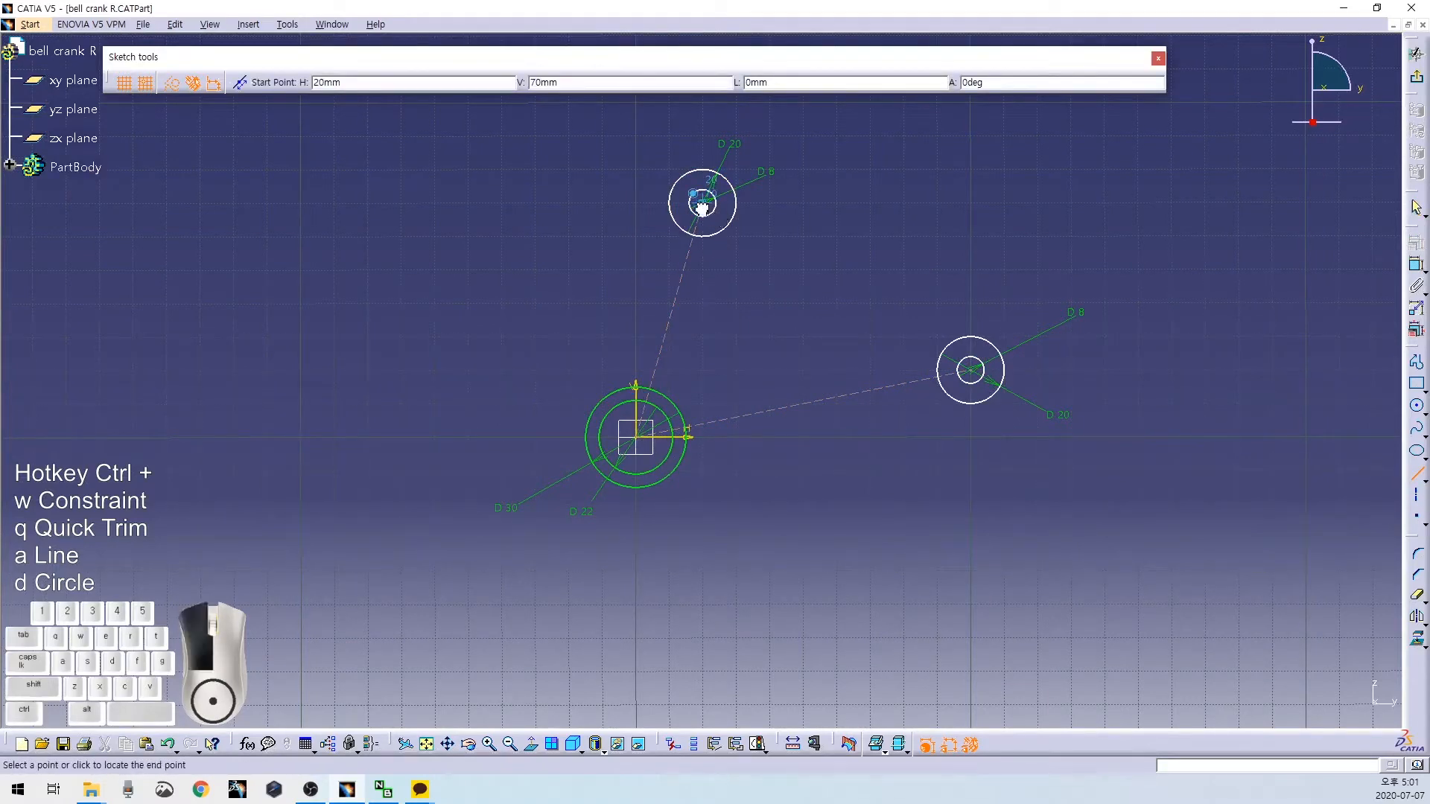
pyautogui.click(978, 372)
pyautogui.click(909, 242)
pyautogui.click(175, 85)
# Dimension the construction line from the origin to the outlying circle along the H direction as 80 mm.
pyautogui.click(864, 394)
pyautogui.moveTo(864, 394); pyautogui.dragTo(867, 412)
pyautogui.hotkey('ctrl', 'w')
pyautogui.doubleClick(862, 466)
pyautogui.write('80')
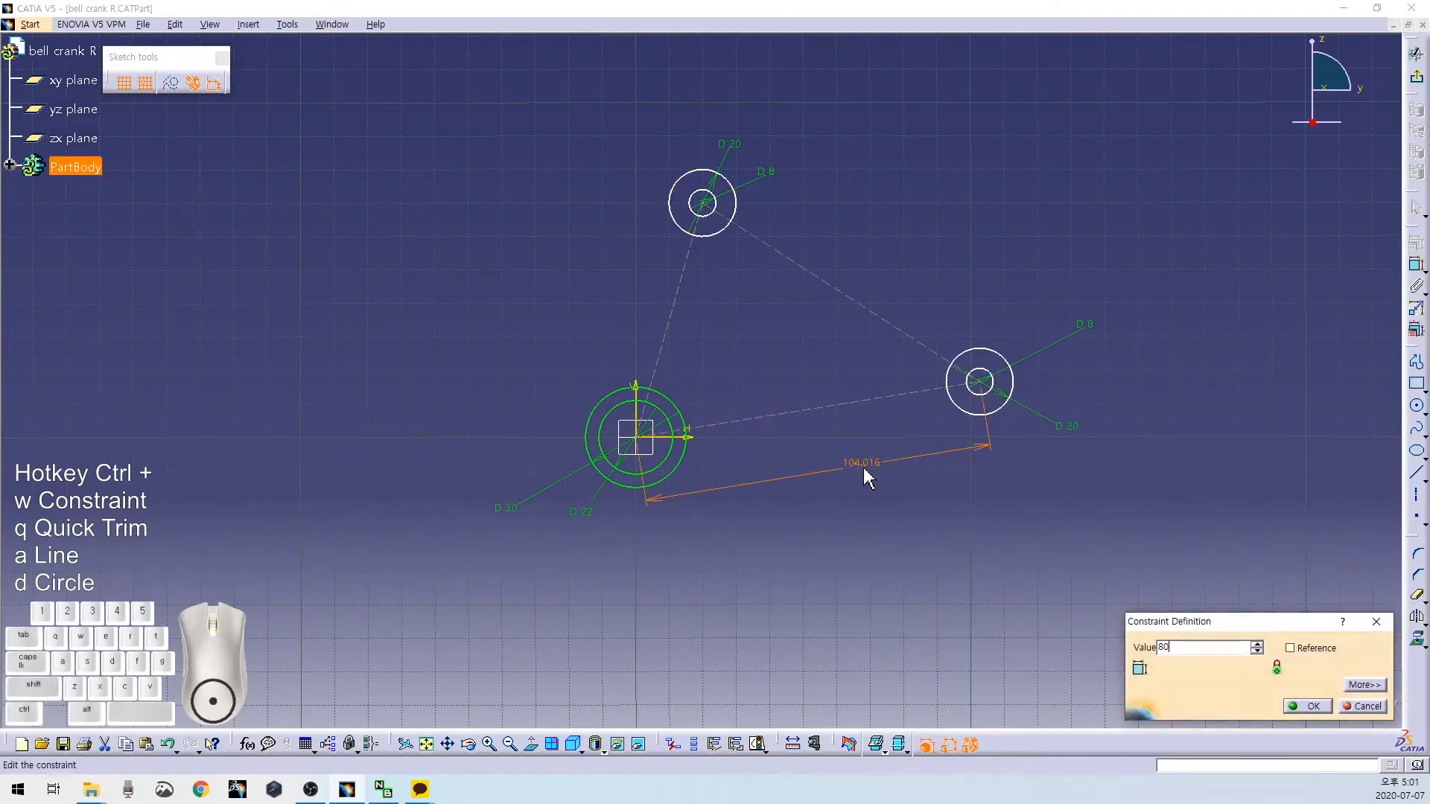
pyautogui.press('Return')
# Dimension the construction line between the two outlying circles as 100 mm.
pyautogui.click(849, 345)
pyautogui.hotkey('ctrl', 'w')
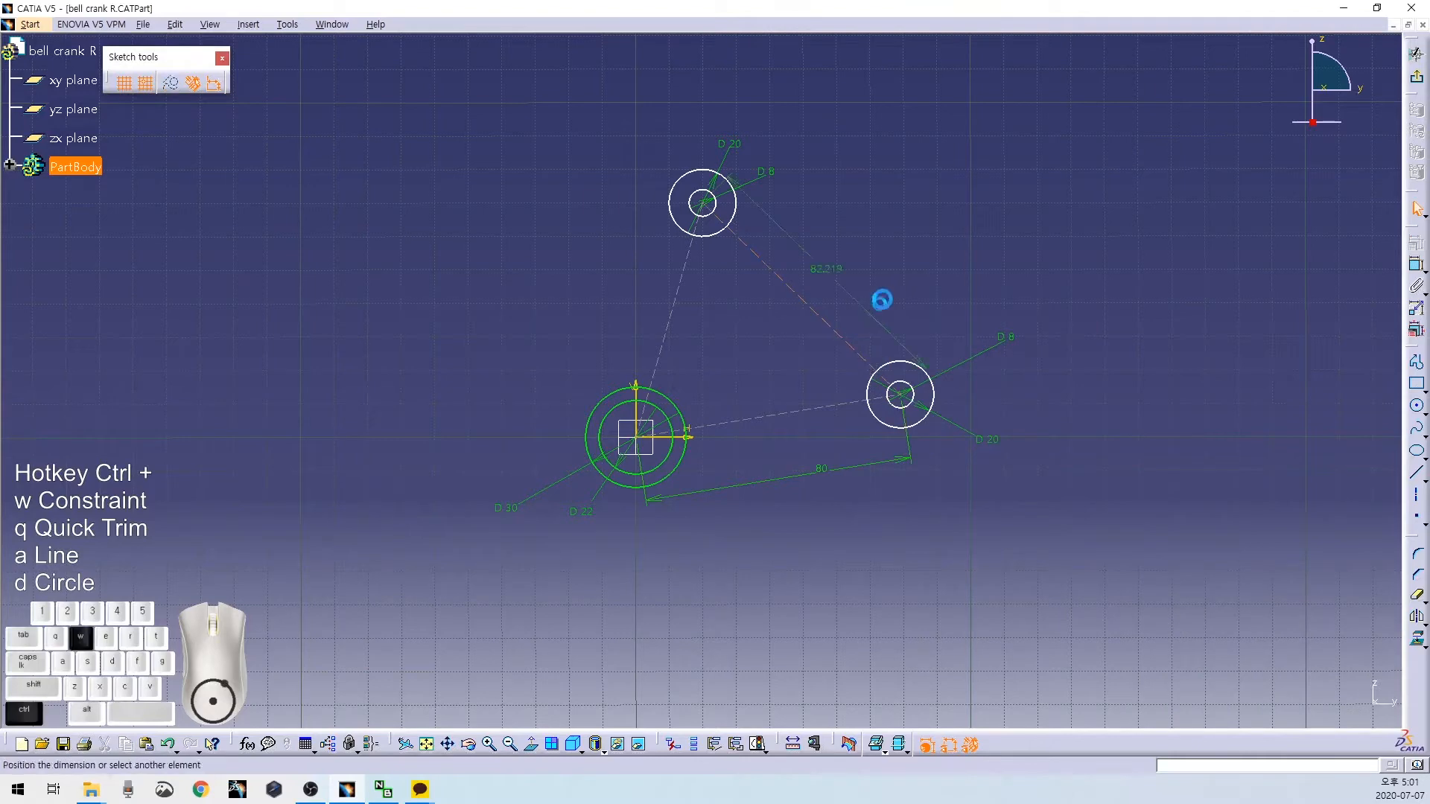
pyautogui.doubleClick(894, 297)
pyautogui.write('10')
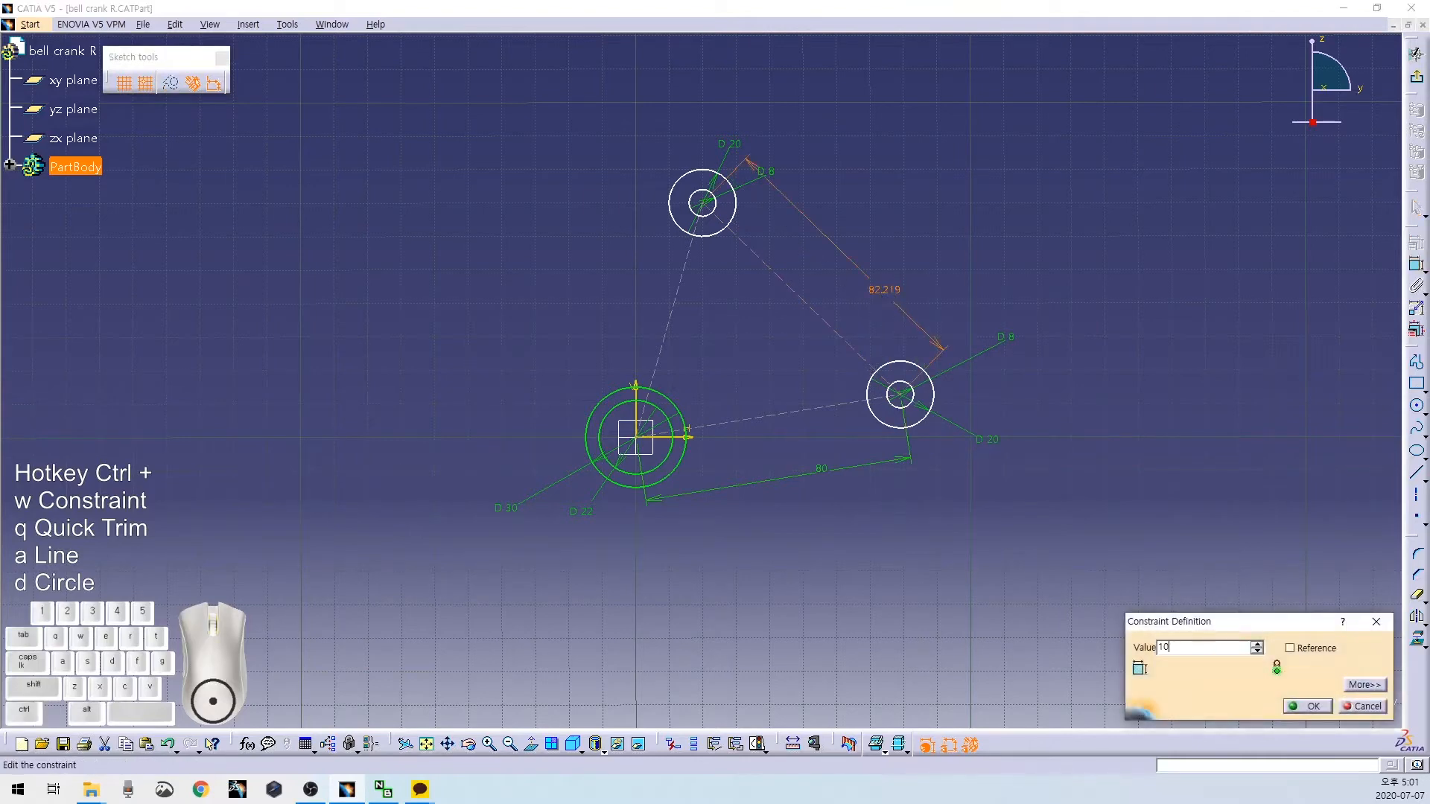
pyautogui.write('0')
pyautogui.press('Return')
# Dimension the construction line from the origin to the upper circle as 90 mm.
pyautogui.hotkey('ctrl', 'w')
pyautogui.click(645, 292)
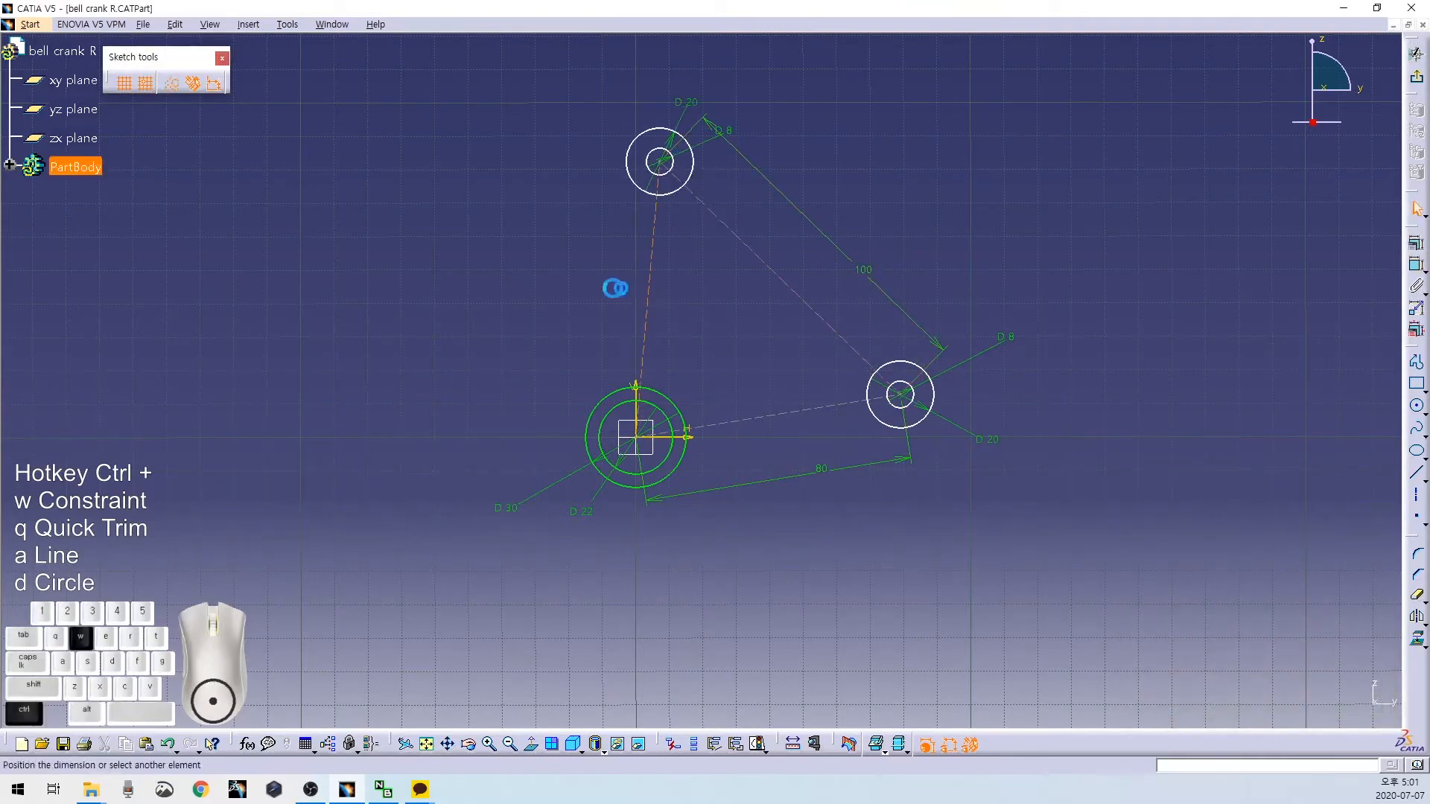
pyautogui.doubleClick(584, 283)
pyautogui.write('90')
pyautogui.press('Return')
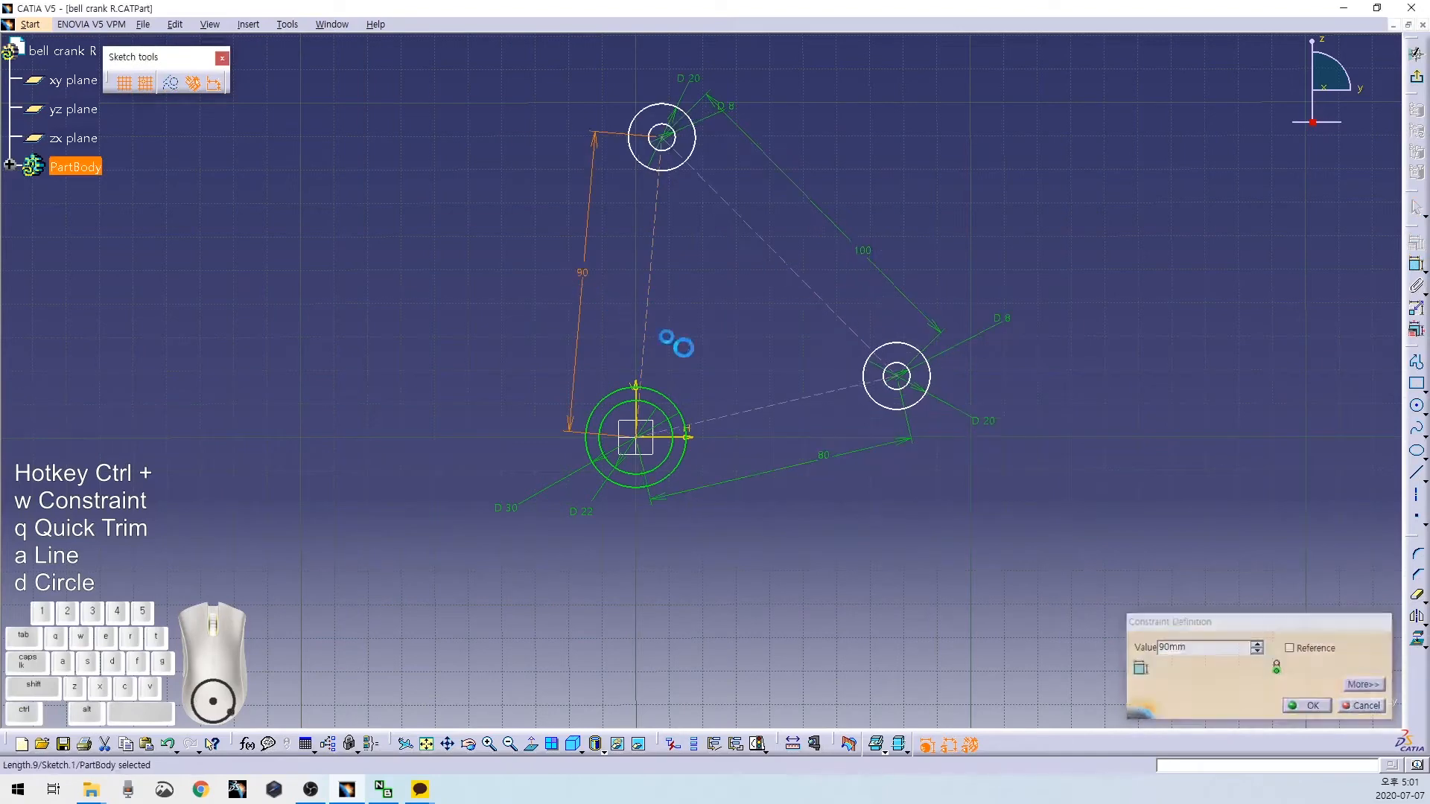
# Constrain the 80 mm construction line coincident with the H axis.
pyautogui.click(698, 438)
pyautogui.rightClick(744, 486)
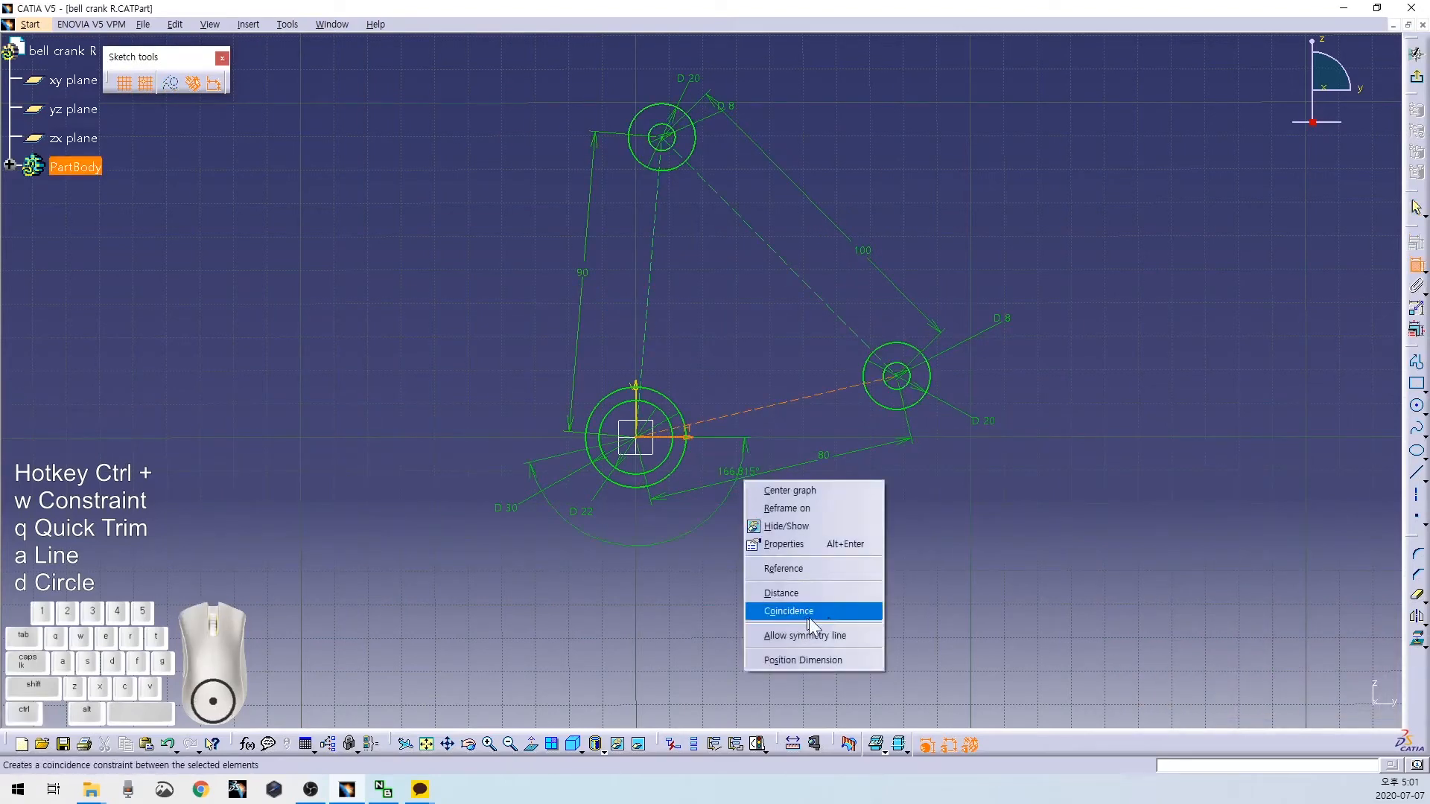
pyautogui.click(824, 626)
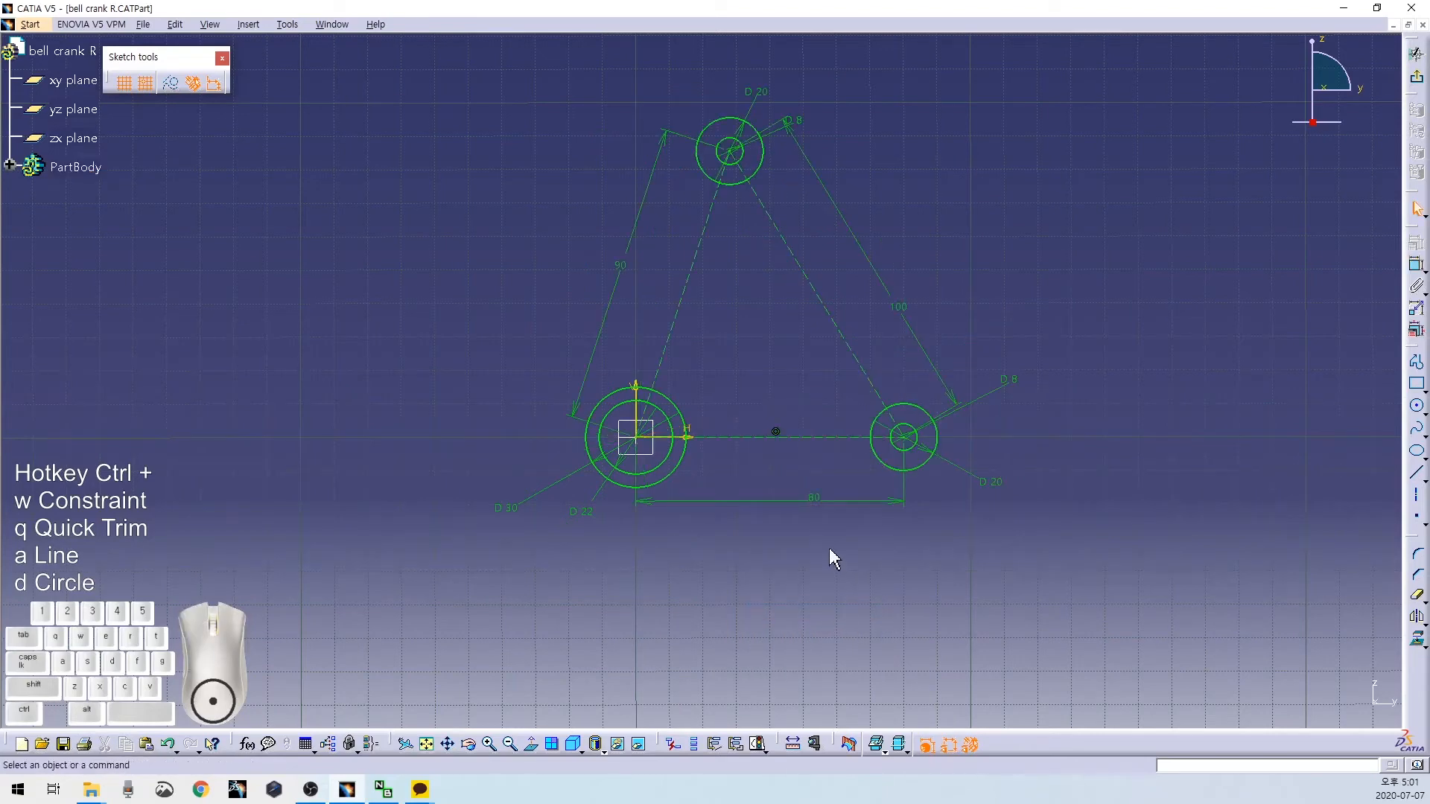
# Draw two crossing lines that slope from beneath the origin circles and the circle on the H axis up to the middle of the 80 mm span.
pyautogui.moveTo(899, 563)
pyautogui.mouseDown(button='middle')
pyautogui.moveTo(926, 572)
pyautogui.moveTo(818, 384)
pyautogui.mouseUp(button='middle')
pyautogui.click(818, 384)
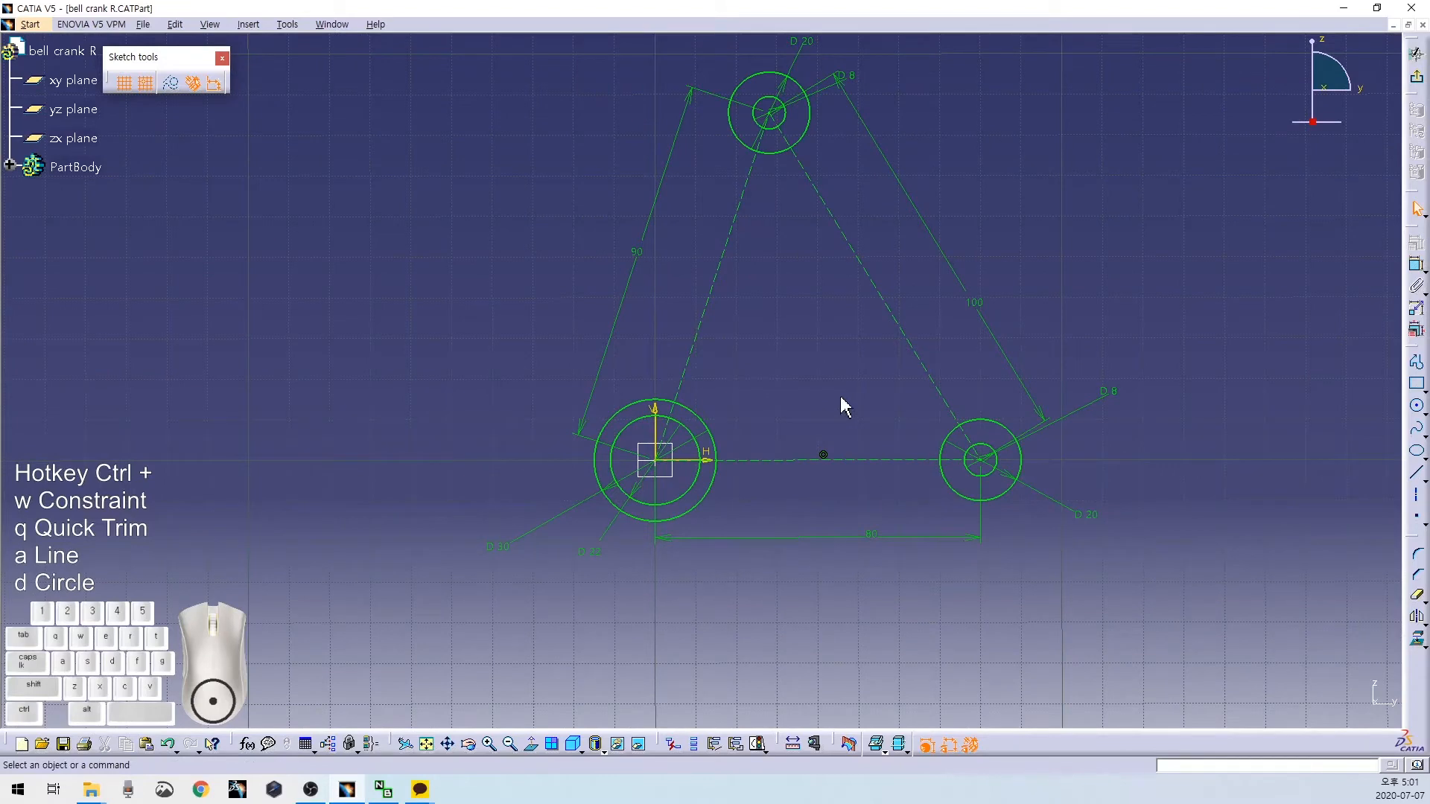
pyautogui.hotkey('ctrl', 'a')
pyautogui.click(575, 599)
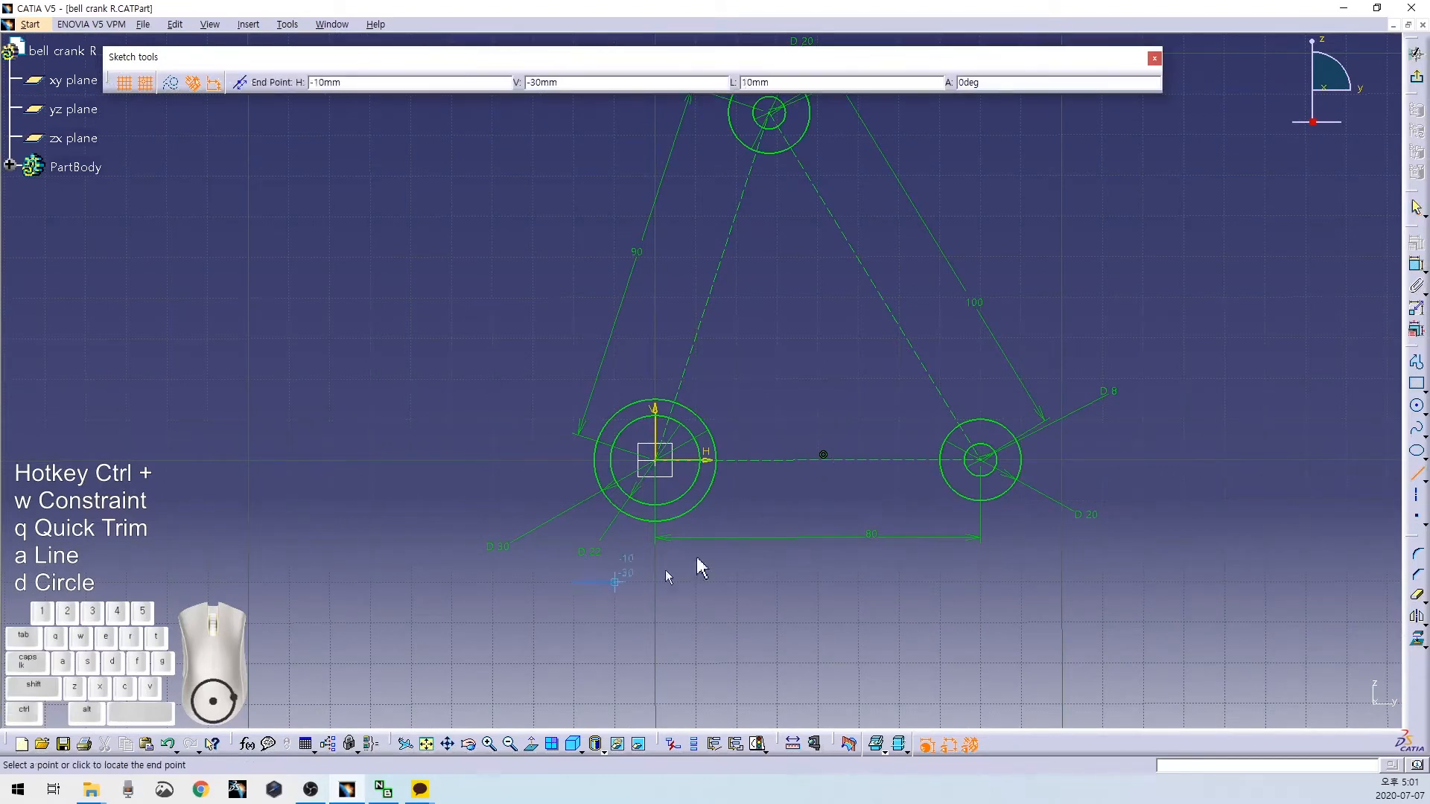
pyautogui.keyDown('shift'); pyautogui.click(858, 460); pyautogui.keyUp('shift')
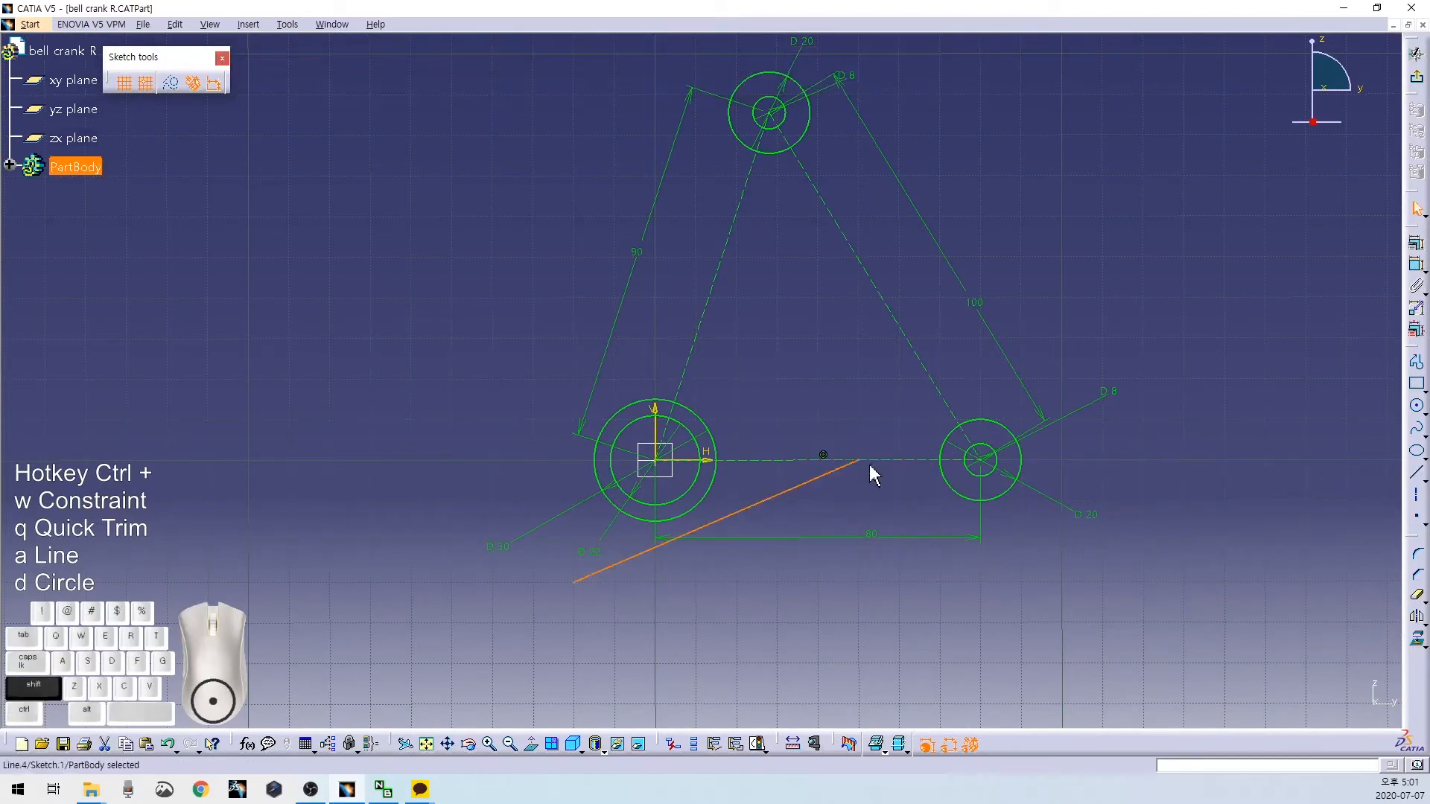
pyautogui.hotkey('ctrl', 'a')
pyautogui.keyDown('shift'); pyautogui.click(779, 421); pyautogui.keyUp('shift')
pyautogui.keyDown('shift'); pyautogui.click(1103, 580); pyautogui.keyUp('shift')
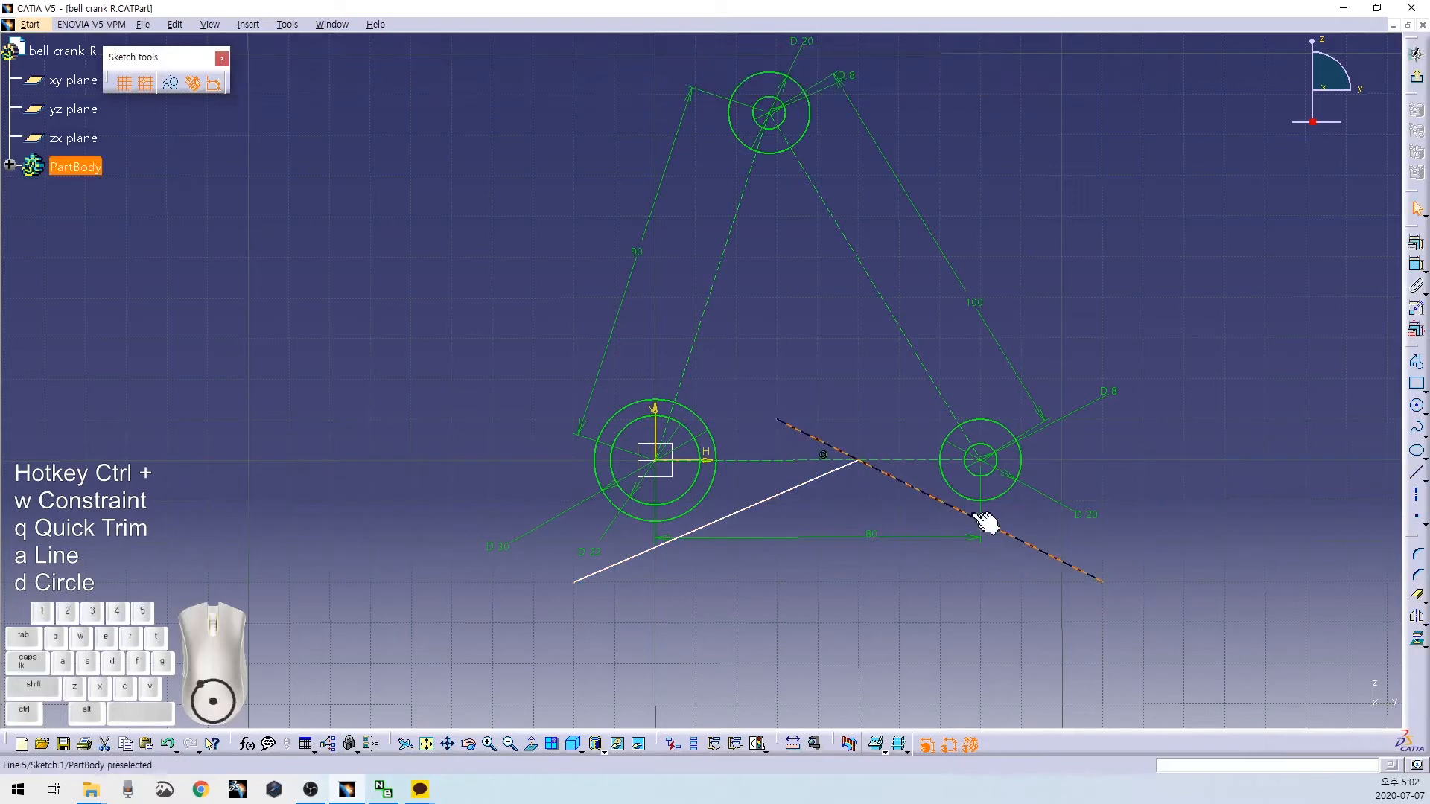
# Make the line sloping beneath the H-axis circle tangent to its 20 mm outer circle.
pyautogui.keyDown('ctrl'); pyautogui.click(977, 500); pyautogui.keyUp('ctrl')
pyautogui.hotkey('ctrl', 'w')
pyautogui.rightClick(1011, 598)
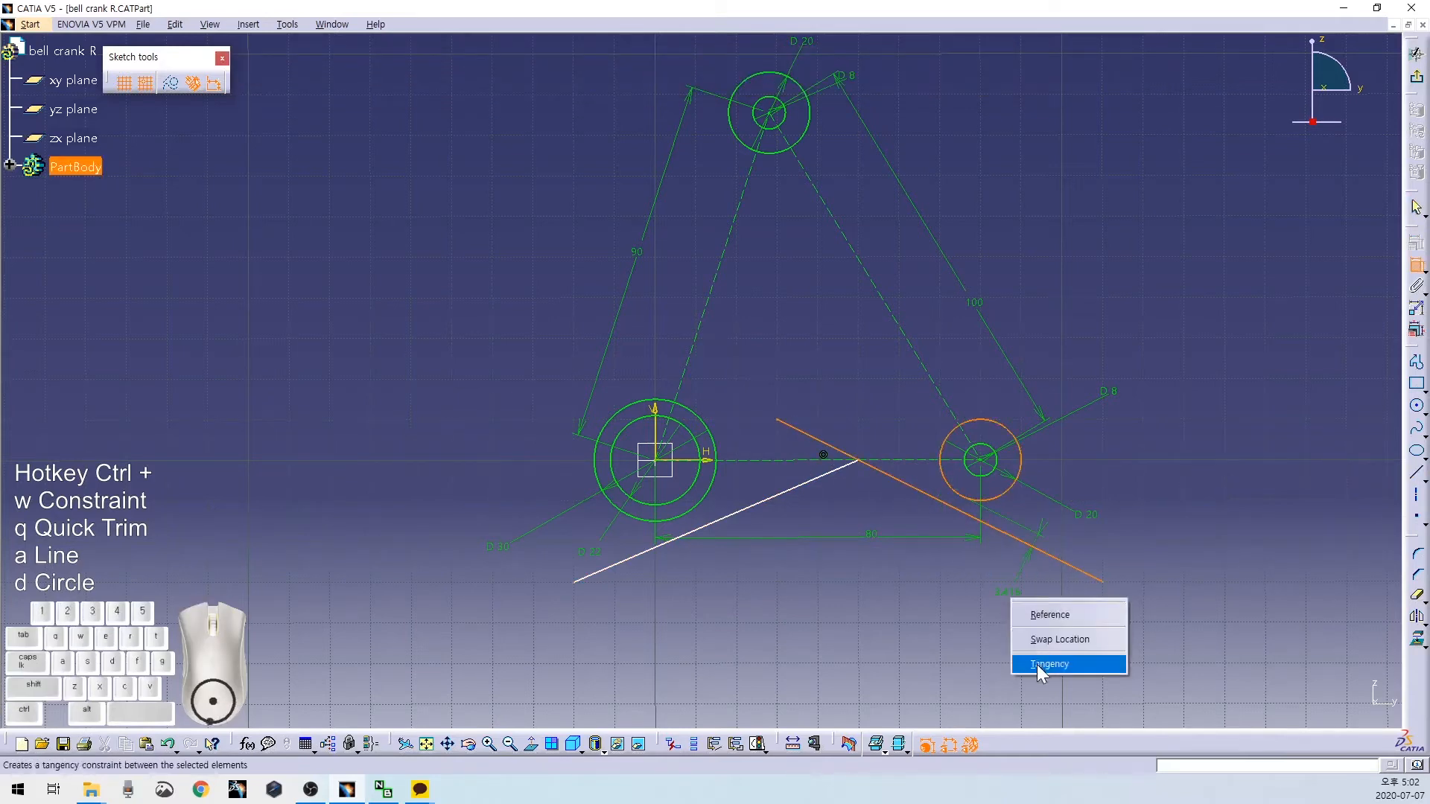
pyautogui.click(1037, 665)
# Draw a long slanted line outside the triangle alongside the 100 mm construction line and move it closer to the circles.
pyautogui.moveTo(1127, 480); pyautogui.dragTo(1095, 581, button='middle')
pyautogui.hotkey('ctrl', 'a')
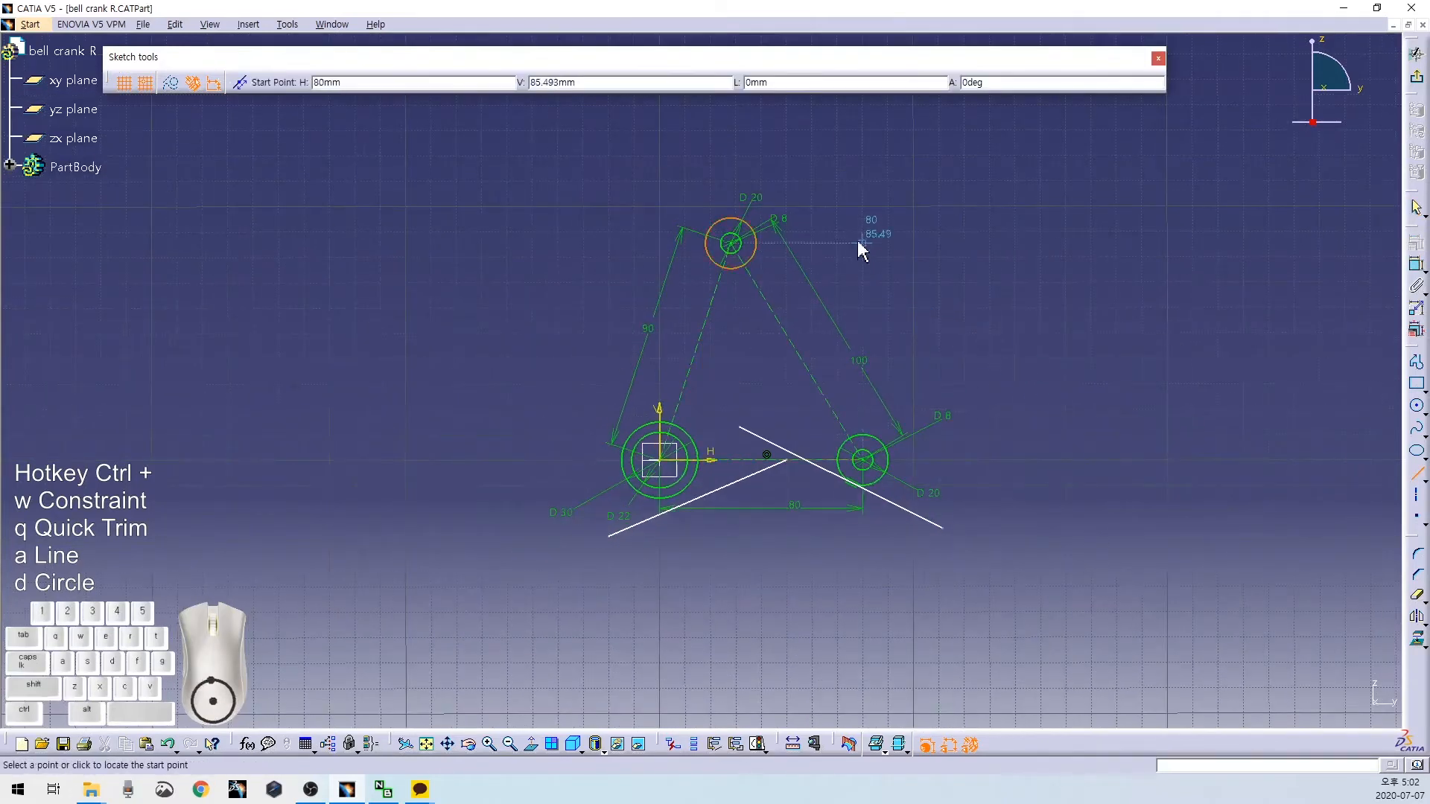
pyautogui.keyDown('shift'); pyautogui.click(841, 210); pyautogui.keyUp('shift')
pyautogui.keyDown('shift'); pyautogui.click(1092, 586); pyautogui.keyUp('shift')
pyautogui.click(953, 391)
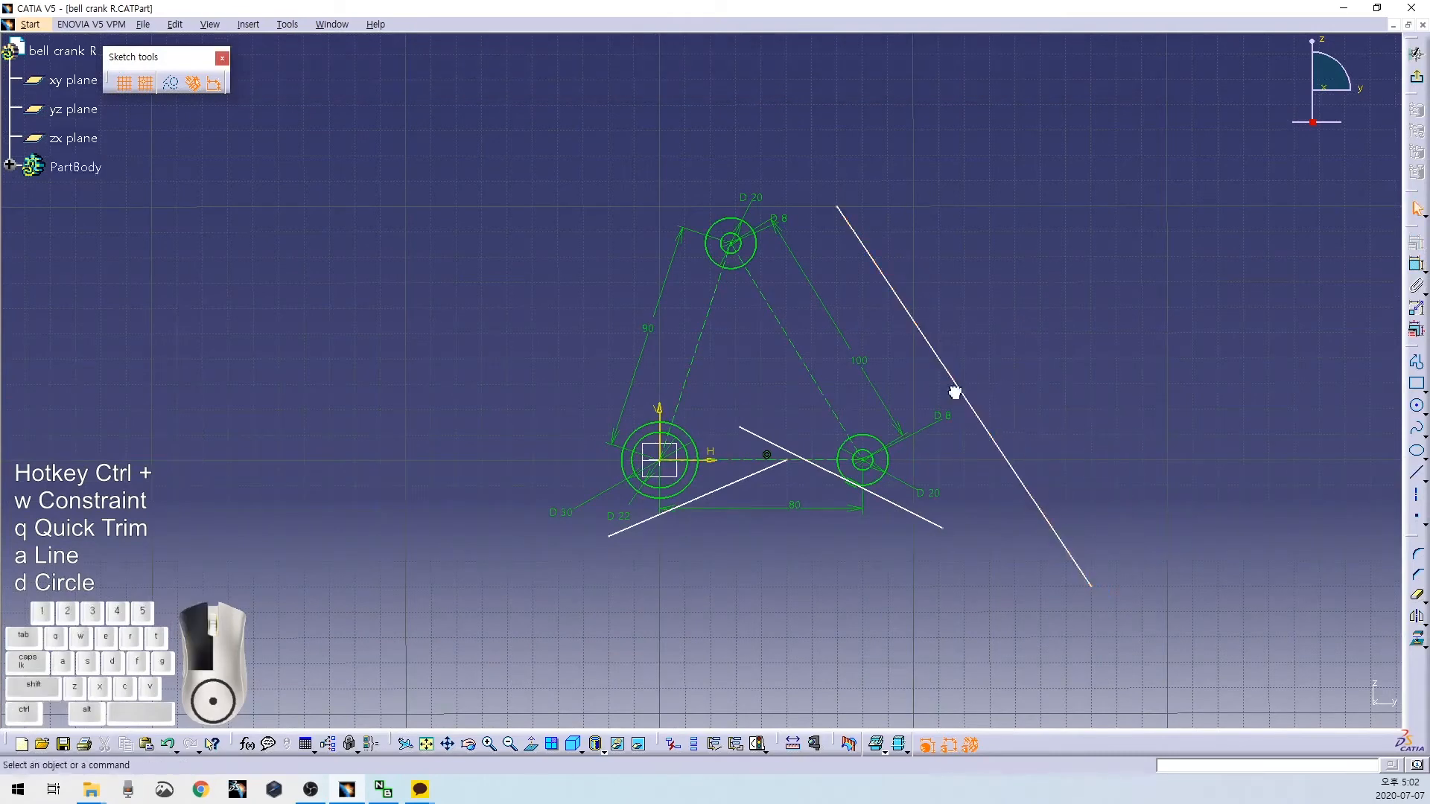
pyautogui.moveTo(880, 273); pyautogui.dragTo(806, 228)
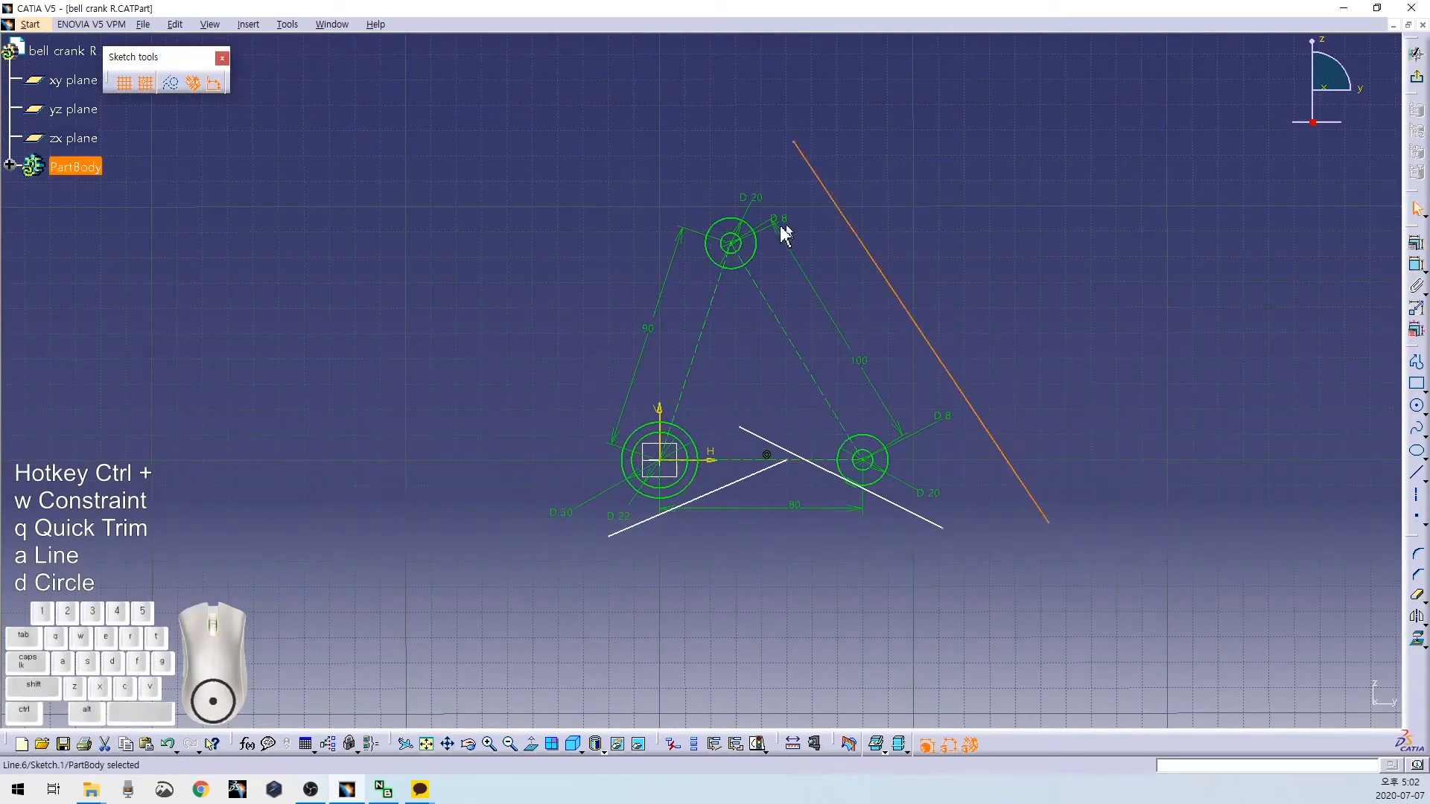
# Make the long slanted line tangent to both 20 mm circles.
pyautogui.keyDown('ctrl'); pyautogui.click(756, 246); pyautogui.keyUp('ctrl')
pyautogui.hotkey('ctrl', 'w')
pyautogui.rightClick(772, 257)
pyautogui.click(810, 325)
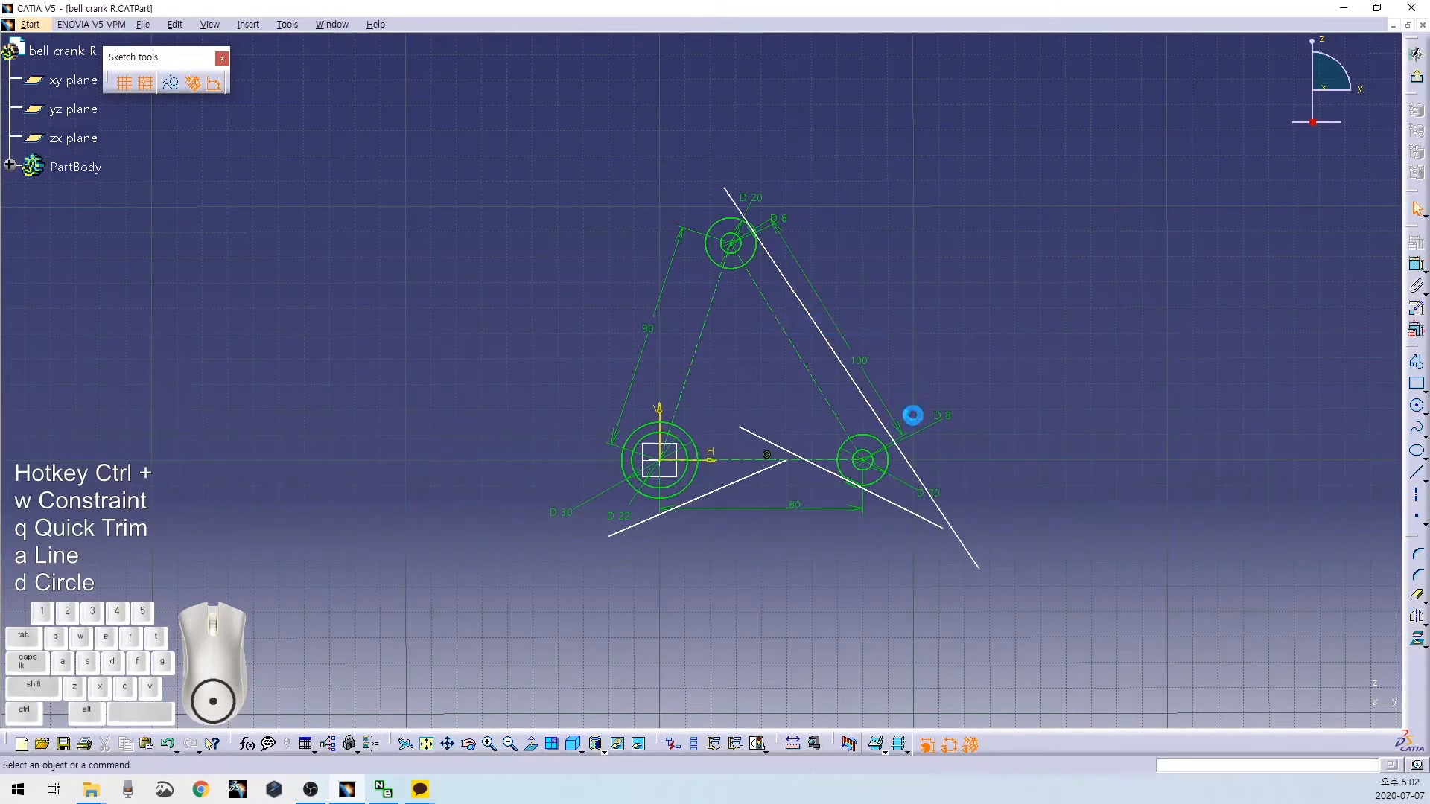
pyautogui.click(907, 458)
pyautogui.keyDown('ctrl'); pyautogui.click(885, 456); pyautogui.keyUp('ctrl')
pyautogui.hotkey('ctrl', 'w')
pyautogui.rightClick(940, 451)
pyautogui.click(968, 526)
# Quick-trim both ends of the long slanted line back to its tangent points on the 20 mm circles.
pyautogui.moveTo(968, 581); pyautogui.dragTo(926, 494)
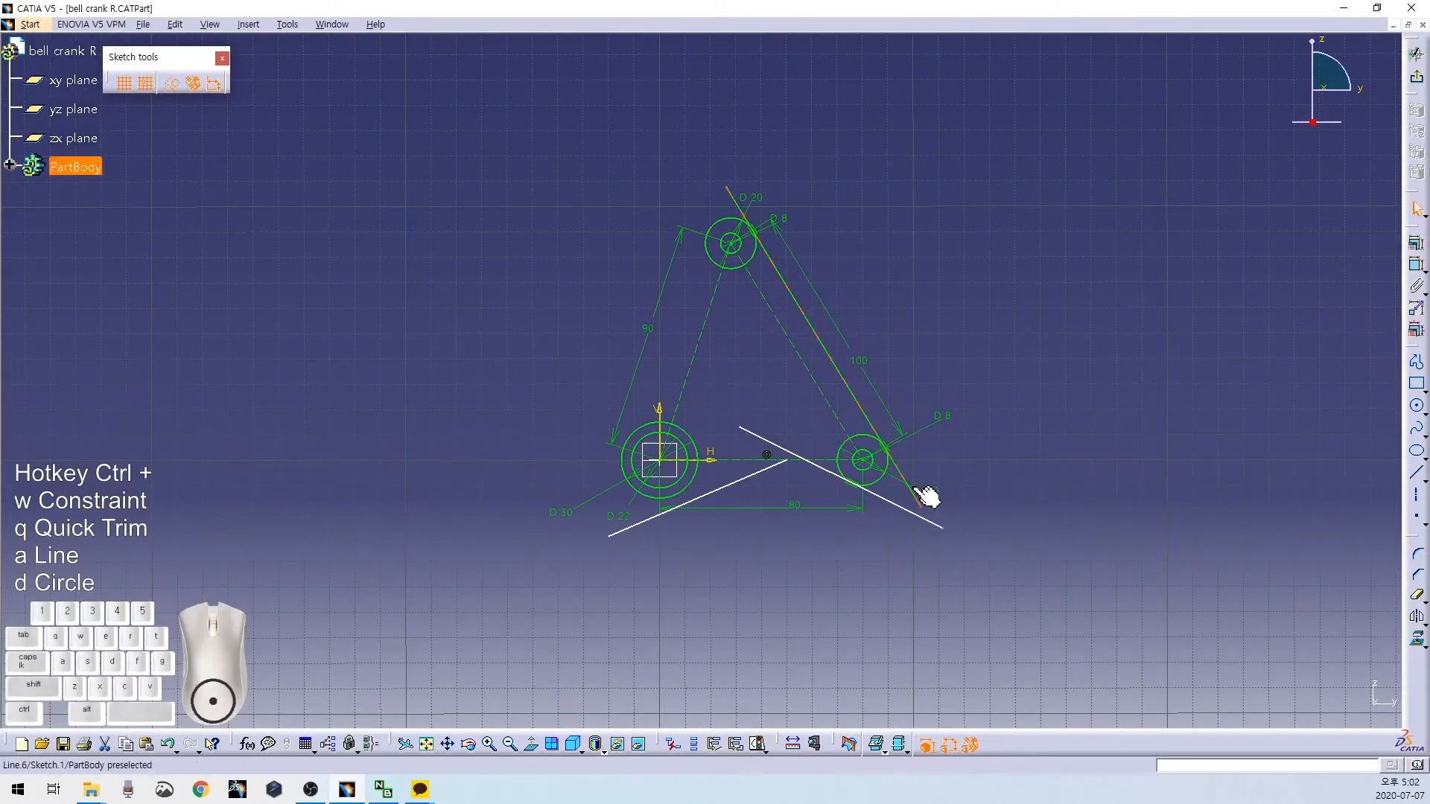
pyautogui.hotkey('ctrl', 'q')
pyautogui.click(727, 196)
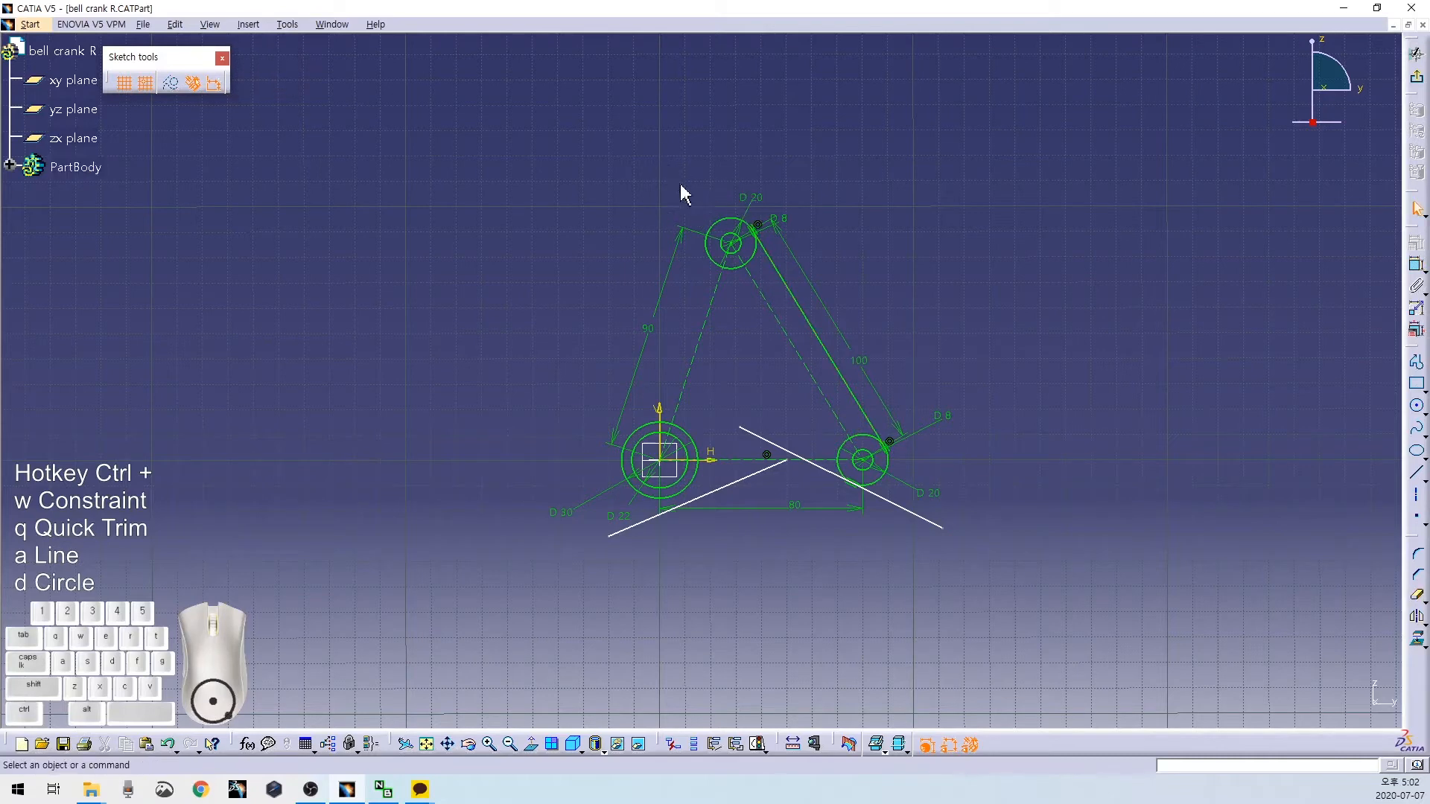
# Draw two crossing lines along the 90 mm side, one descending past the upper circle and one rising from beside the origin circles.
pyautogui.hotkey('ctrl', 'a')
pyautogui.keyDown('shift'); pyautogui.click(729, 371); pyautogui.keyUp('shift')
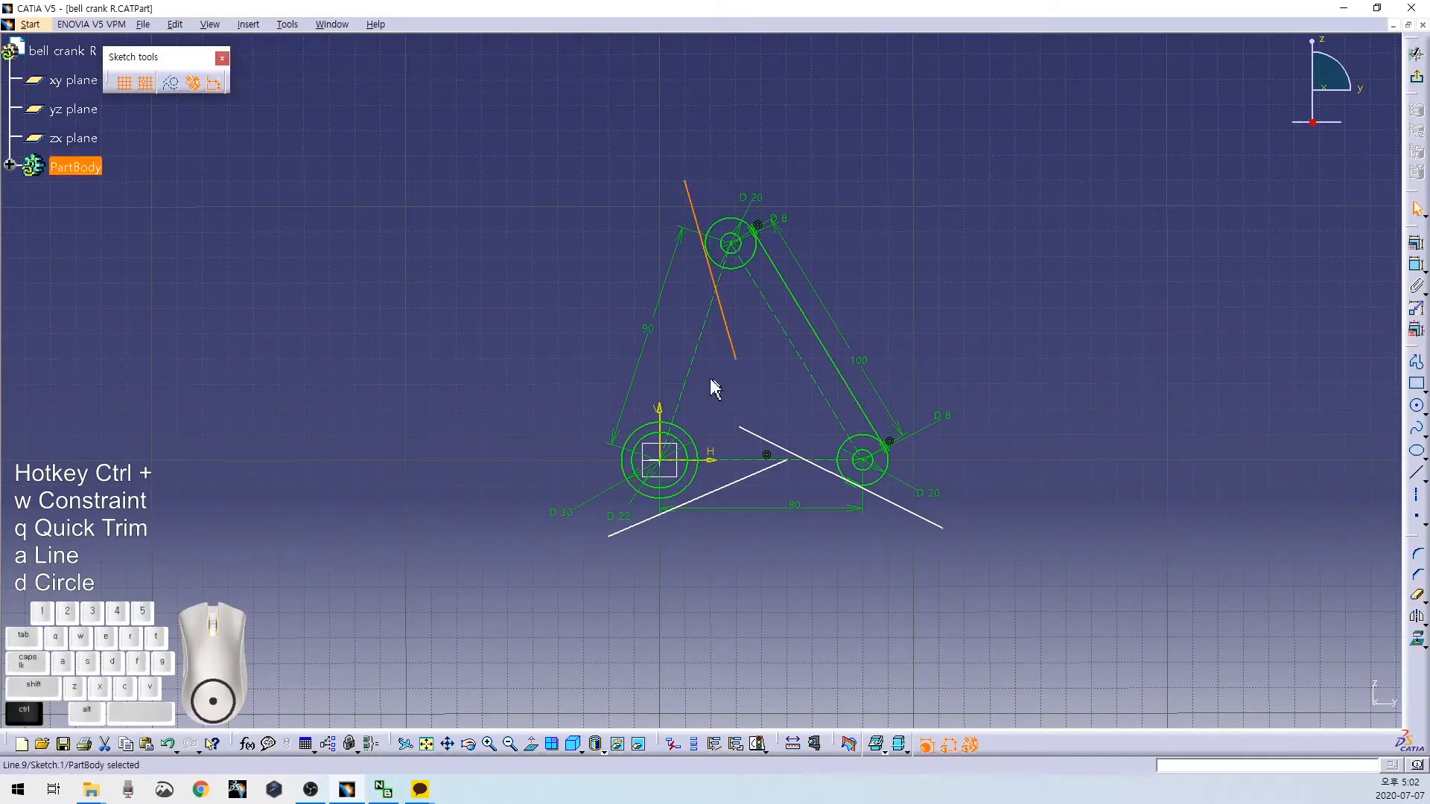
pyautogui.hotkey('ctrl', 'a')
pyautogui.keyDown('shift'); pyautogui.click(558, 434); pyautogui.keyUp('shift')
pyautogui.keyDown('shift'); pyautogui.click(759, 309); pyautogui.keyUp('shift')
# Make the sloping line beneath the origin tangent to the 30 mm circle.
pyautogui.moveTo(772, 383)
pyautogui.mouseDown(button='middle')
pyautogui.moveTo(779, 415)
pyautogui.moveTo(760, 405)
pyautogui.moveTo(747, 349)
pyautogui.mouseUp(button='middle')
pyautogui.click(736, 500)
pyautogui.rightClick(683, 613)
pyautogui.click(699, 677)
# Quick-trim the two lines beneath the H axis to their mutual intersection and their tangent points on the circles.
pyautogui.moveTo(840, 432); pyautogui.dragTo(842, 413)
pyautogui.hotkey('ctrl', 'q')
pyautogui.click(839, 412)
pyautogui.hotkey('ctrl', 'q')
pyautogui.click(811, 415)
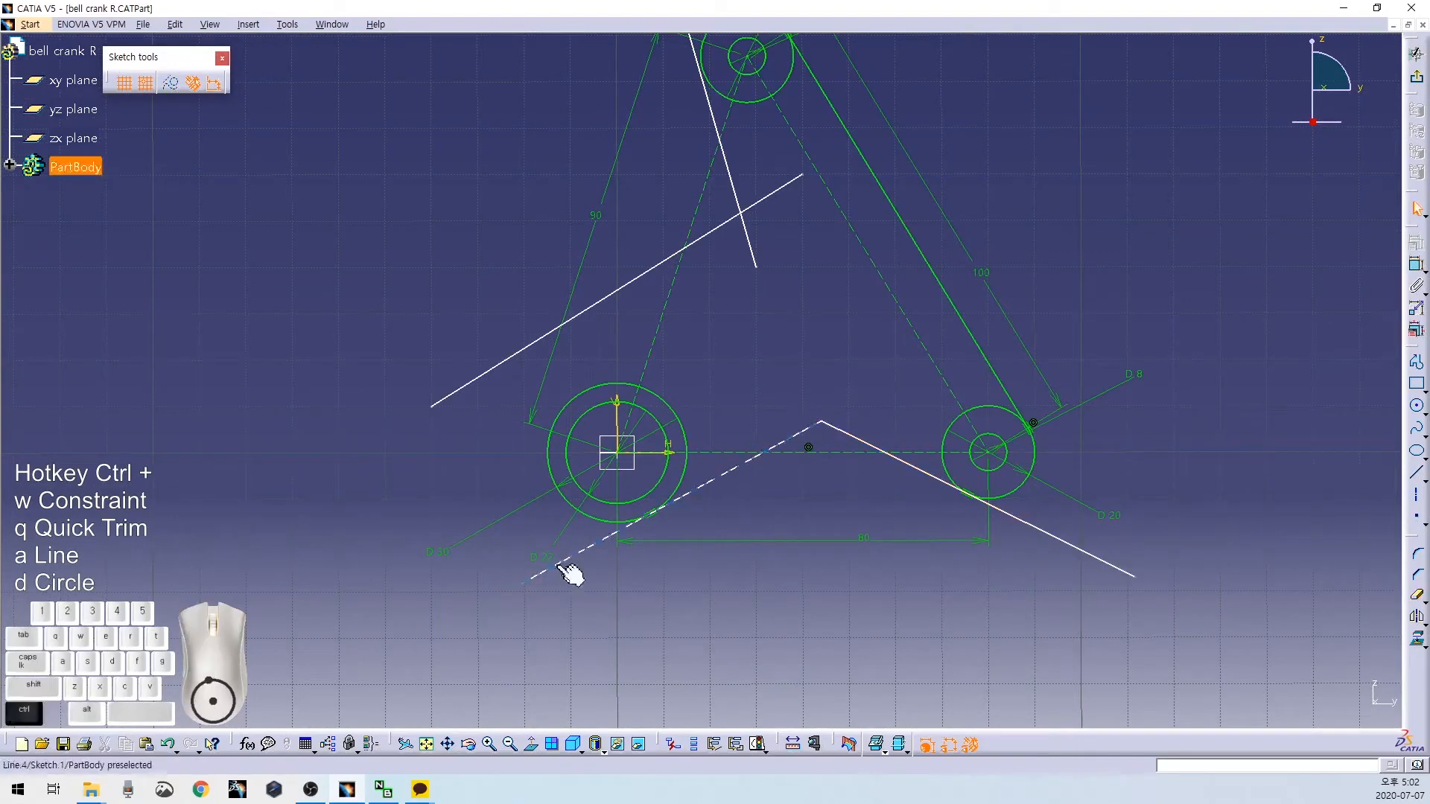
pyautogui.hotkey('ctrl', 'q')
pyautogui.click(587, 551)
pyautogui.hotkey('ctrl', 'q')
pyautogui.click(1041, 530)
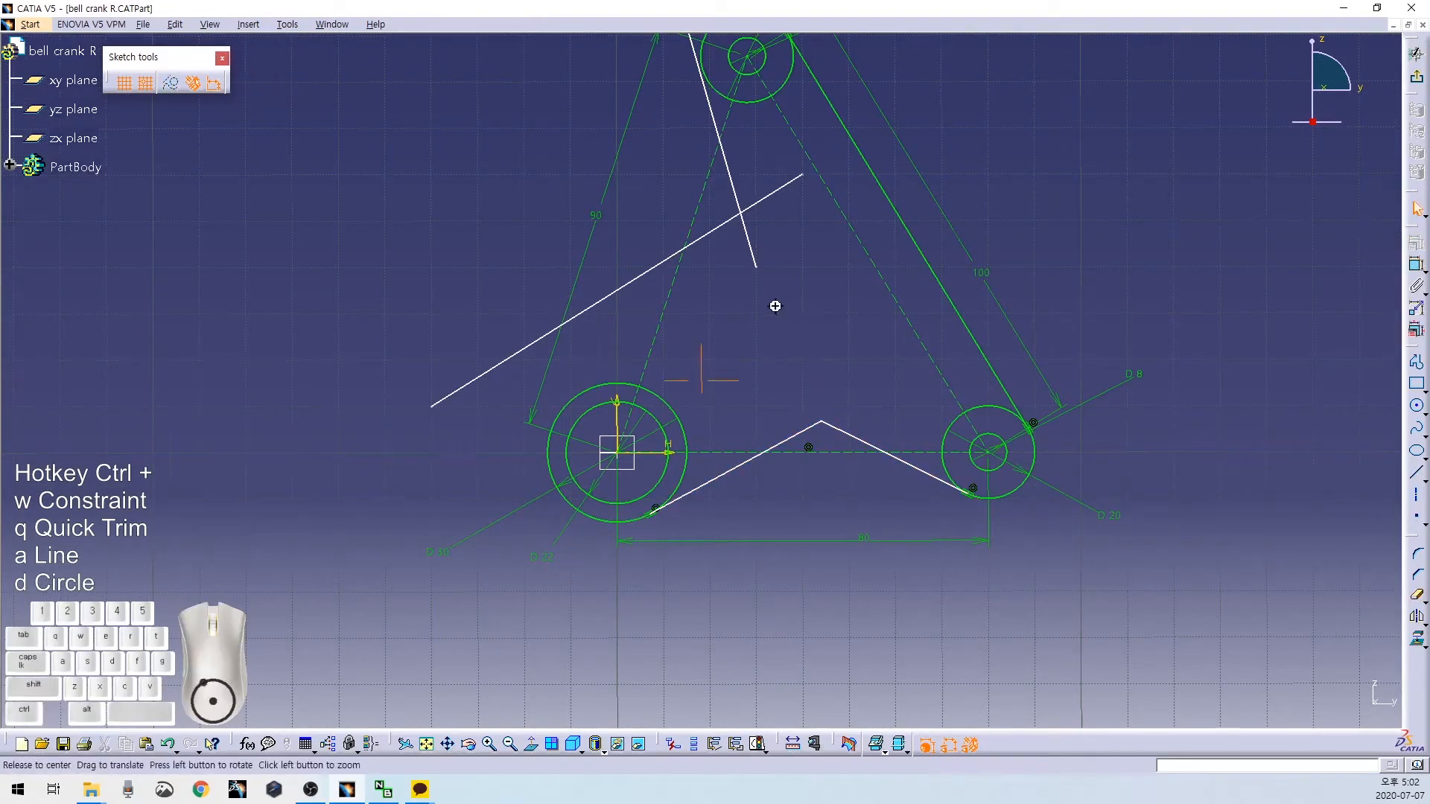
# Make the steep line beside the upper circle tangent to its 20 mm outer circle.
pyautogui.moveTo(775, 304); pyautogui.dragTo(794, 392, button='middle')
pyautogui.click(741, 198)
pyautogui.hotkey('ctrl', 'w')
pyautogui.rightClick(690, 186)
pyautogui.click(731, 256)
# Make the line rising above the origin tangent to the 30 mm circle and trim its end at the tangent point.
pyautogui.click(518, 456)
pyautogui.hotkey('ctrl', 'w')
pyautogui.click(581, 499)
pyautogui.rightClick(586, 469)
pyautogui.click(616, 535)
pyautogui.hotkey('ctrl', 'q')
pyautogui.click(544, 523)
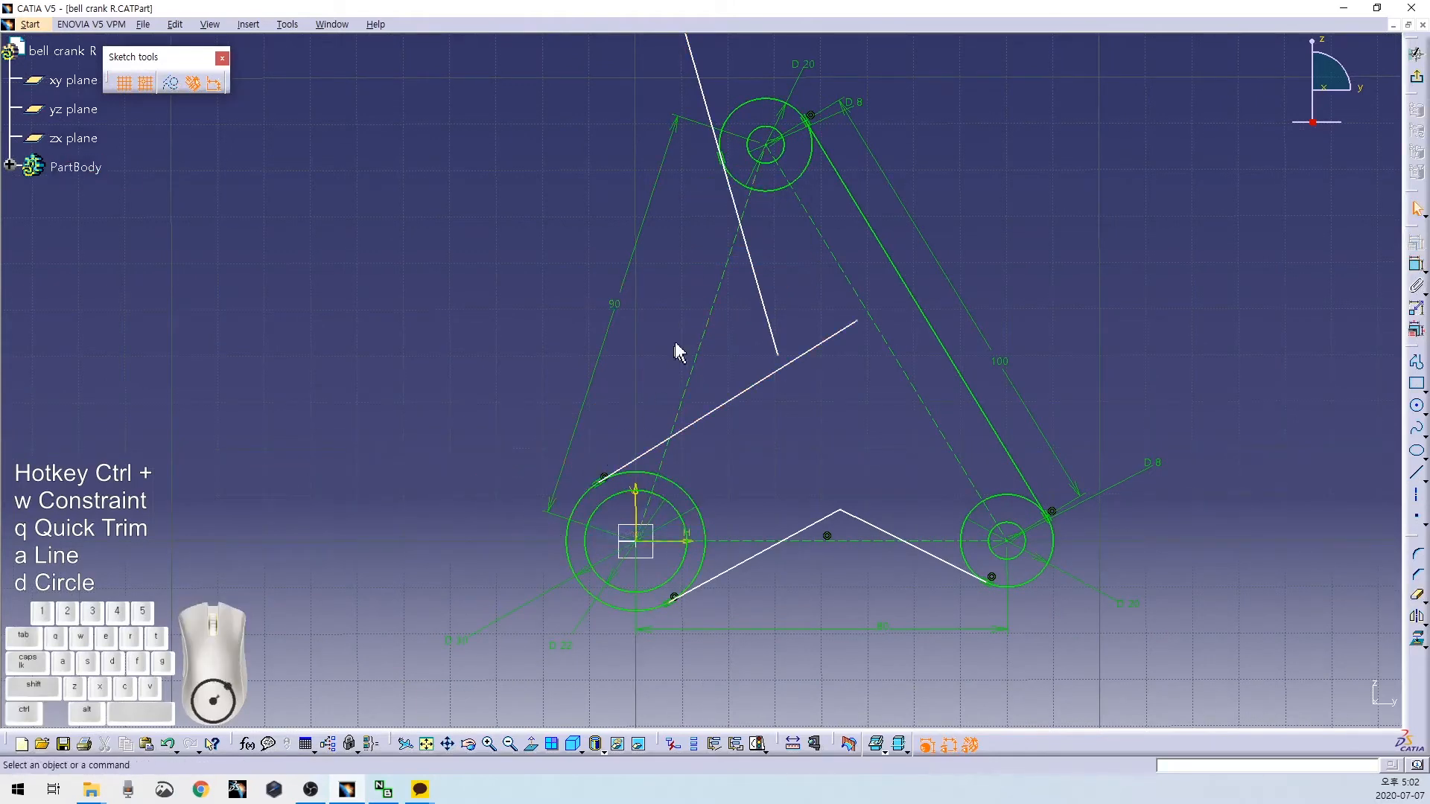
# Quick-trim the steep line's upper end back to its tangent point on the upper 20 mm circle.
pyautogui.moveTo(671, 367); pyautogui.dragTo(645, 435, button='middle')
pyautogui.hotkey('ctrl', 'q')
pyautogui.click(671, 144)
# Try to trim the two lines along the 90 mm side against each other, and undo the last trim.
pyautogui.moveTo(825, 389); pyautogui.dragTo(766, 368)
pyautogui.hotkey('ctrl', 'q')
pyautogui.click(737, 395)
pyautogui.hotkey('ctrl', 'q')
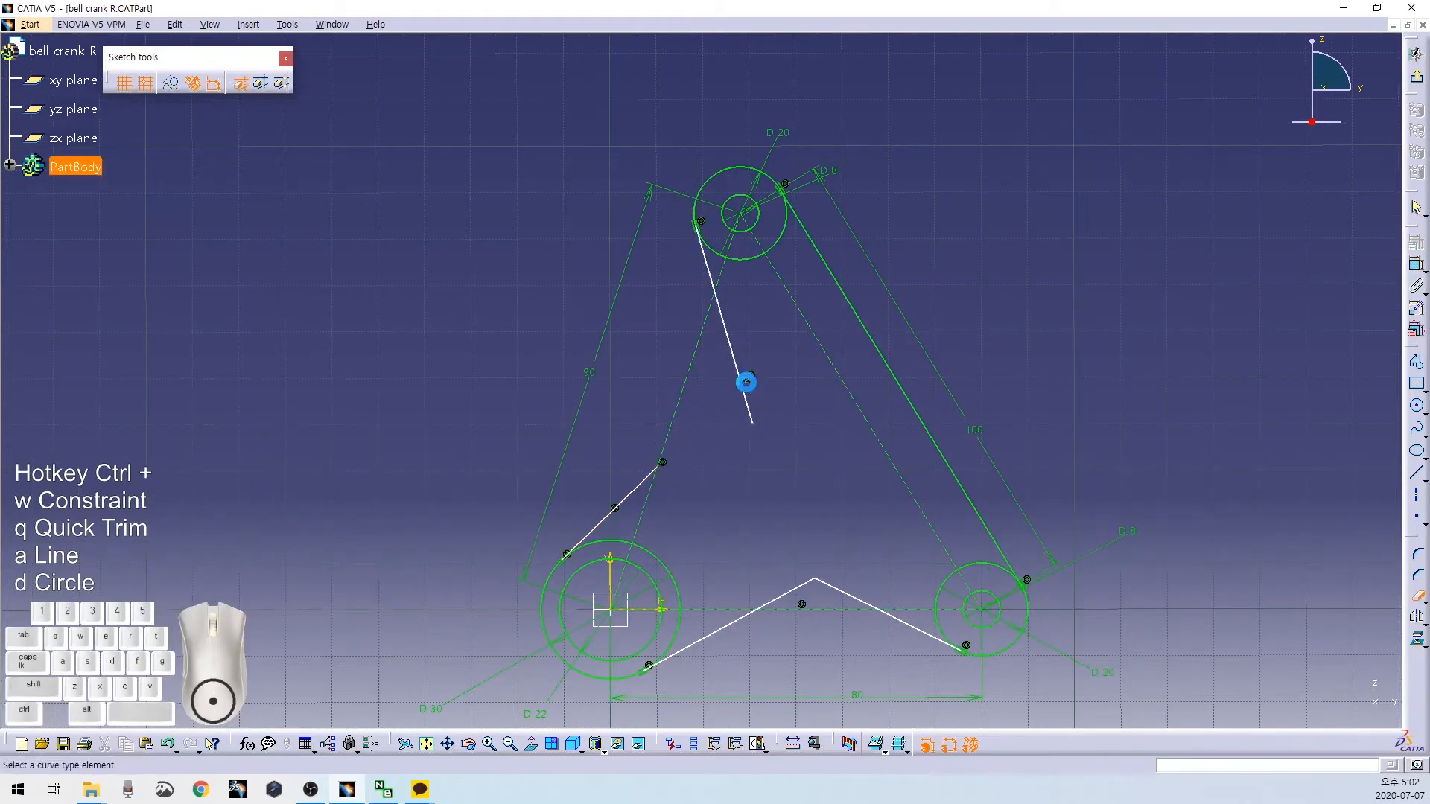
pyautogui.hotkey('ctrl', 'z')
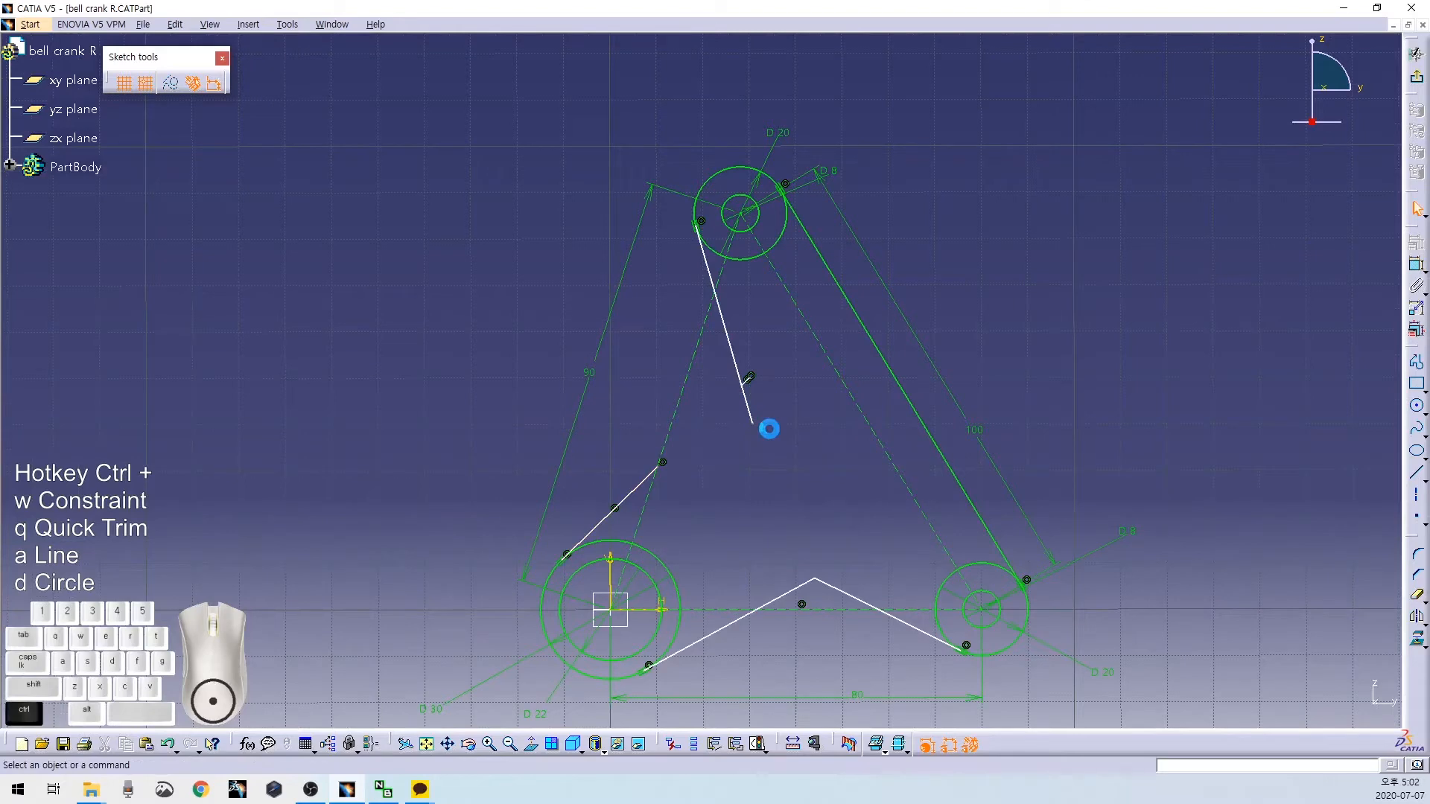
# Delete the shortened line rising from the 30 mm circle.
pyautogui.moveTo(760, 427)
pyautogui.keyDown('ctrl'); pyautogui.mouseDown(button='middle')
pyautogui.moveTo(738, 457)
pyautogui.moveTo(724, 437)
pyautogui.mouseUp(button='middle'); pyautogui.keyUp('ctrl')
pyautogui.click(571, 577)
pyautogui.hotkey('ctrl', 'x')
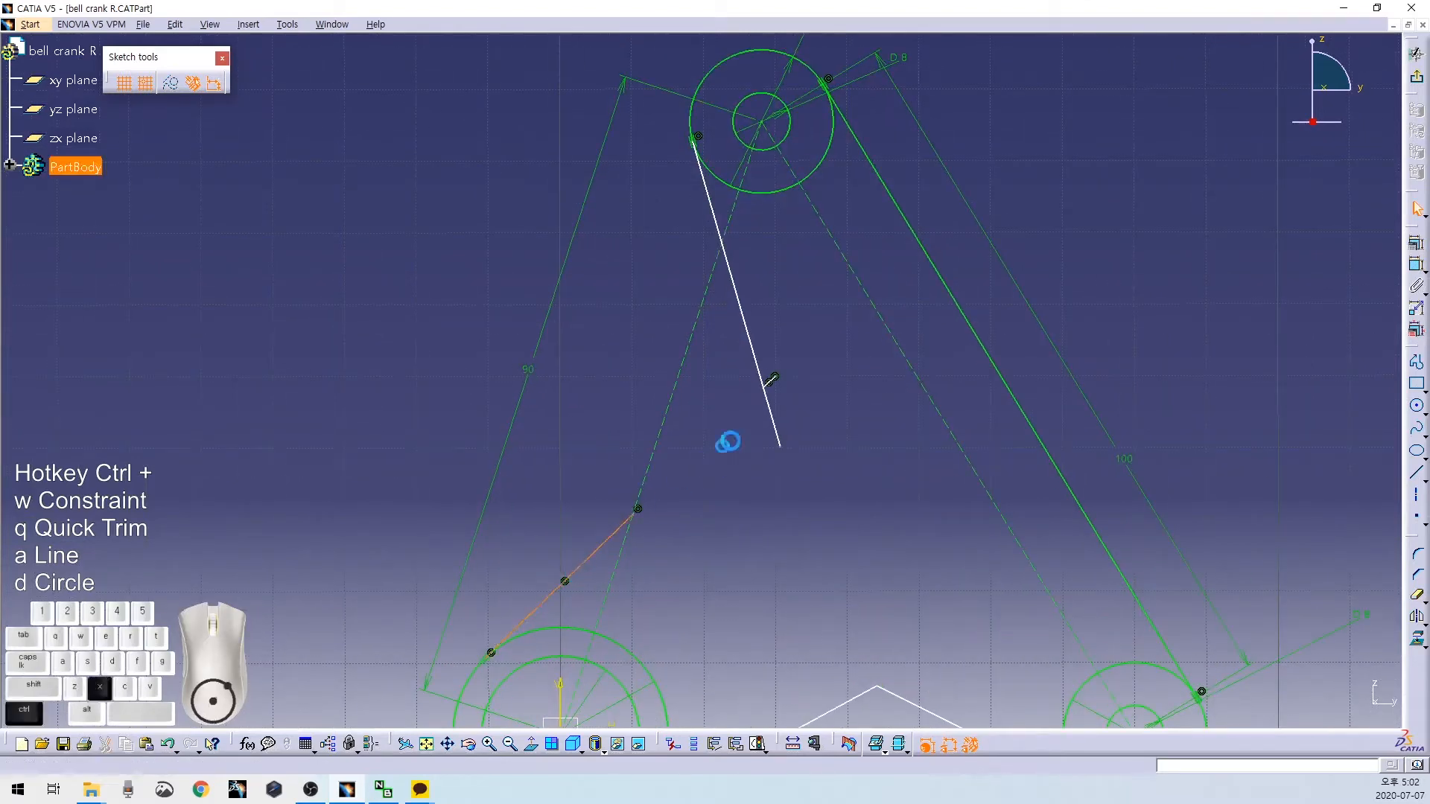
# Draw a new line rising from beside the origin circles across the steep line and make it tangent to the 30 mm circle.
pyautogui.keyDown('ctrl'); pyautogui.moveTo(822, 456); pyautogui.dragTo(824, 578, button='middle'); pyautogui.keyUp('ctrl')
pyautogui.hotkey('ctrl', 'a')
pyautogui.click(478, 566)
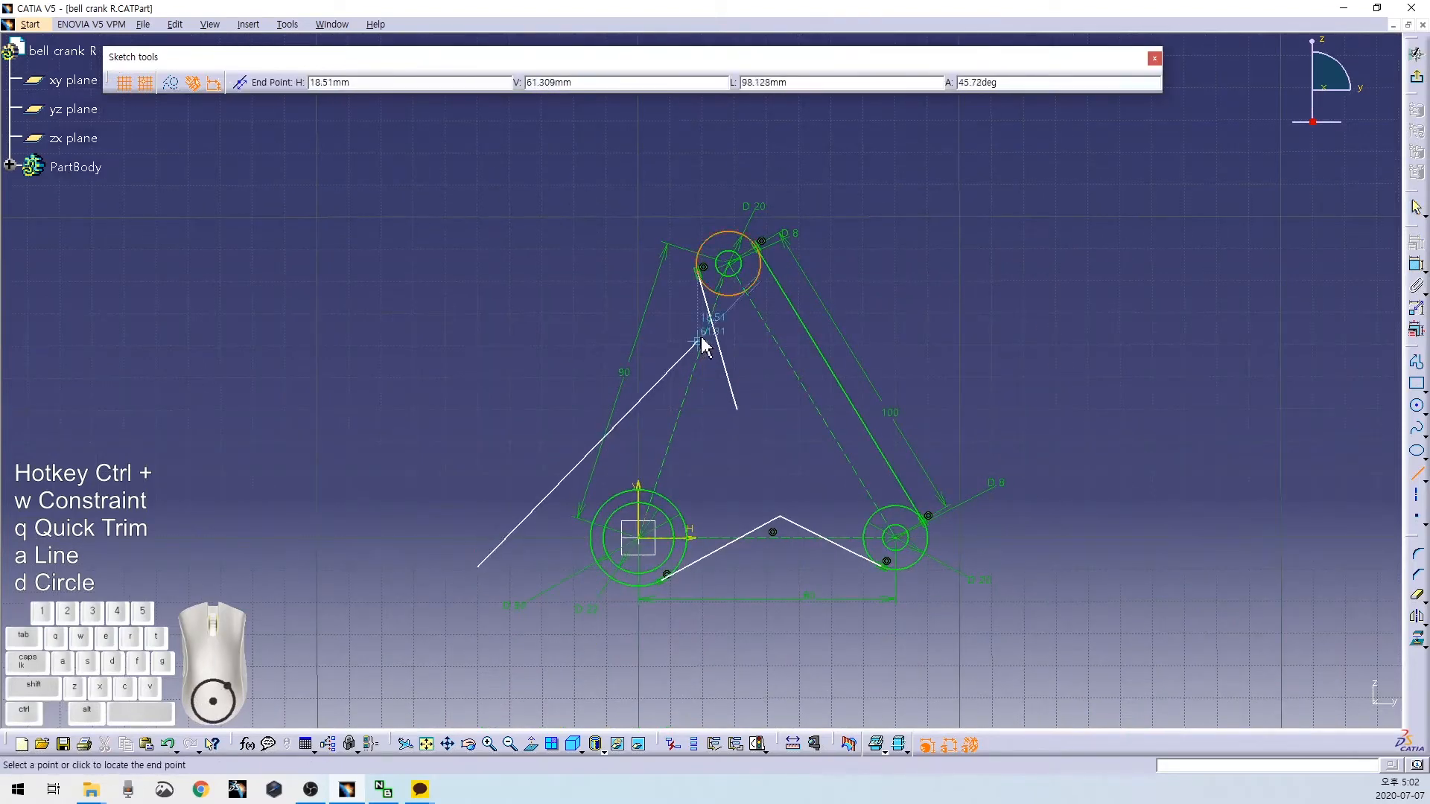
pyautogui.click(799, 314)
pyautogui.keyDown('ctrl'); pyautogui.click(608, 505); pyautogui.keyUp('ctrl')
pyautogui.hotkey('ctrl', 'w')
pyautogui.rightClick(537, 427)
pyautogui.click(581, 495)
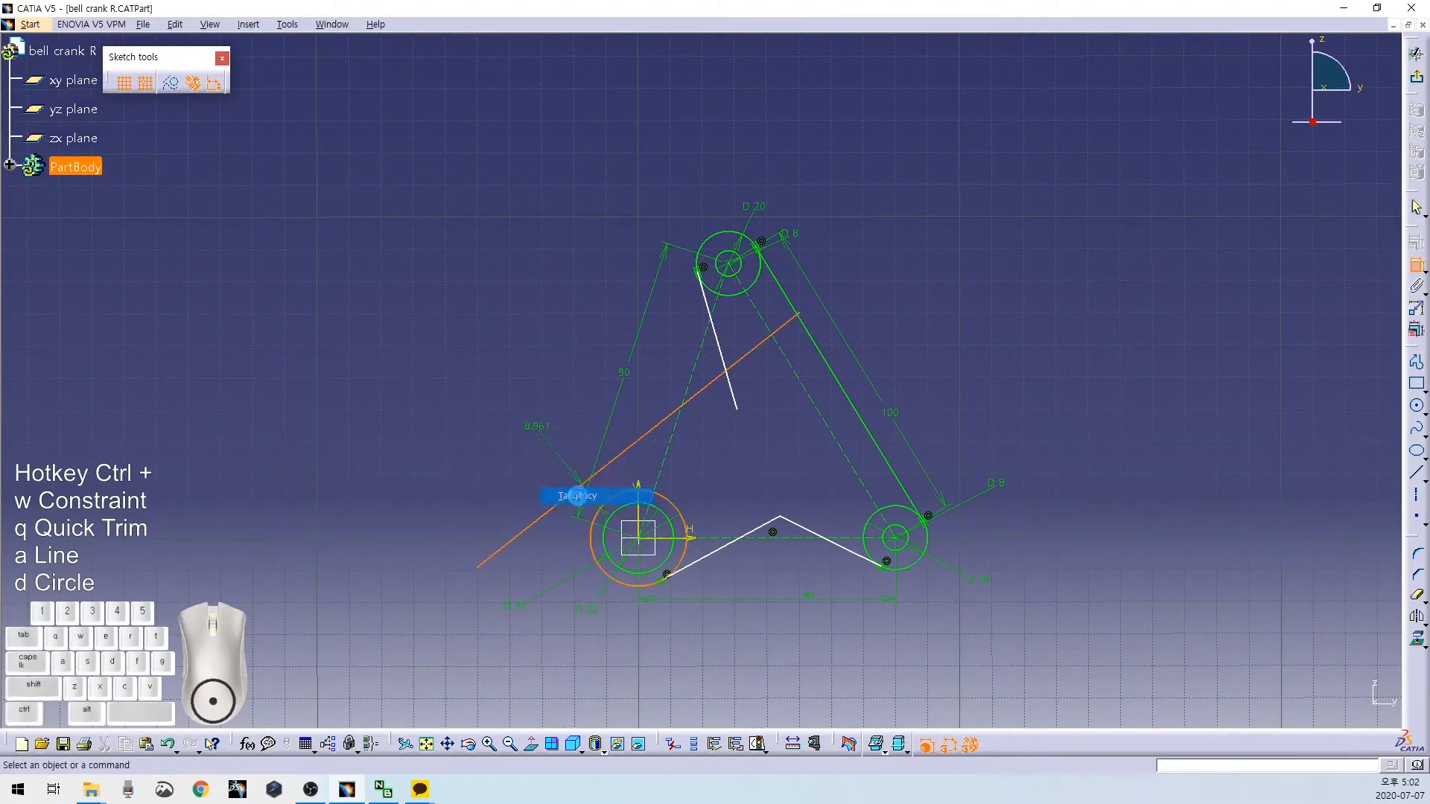
# Quick-trim the new line at the steep line and back to its tangent point on the 30 mm circle.
pyautogui.hotkey('ctrl', 'q')
pyautogui.click(737, 395)
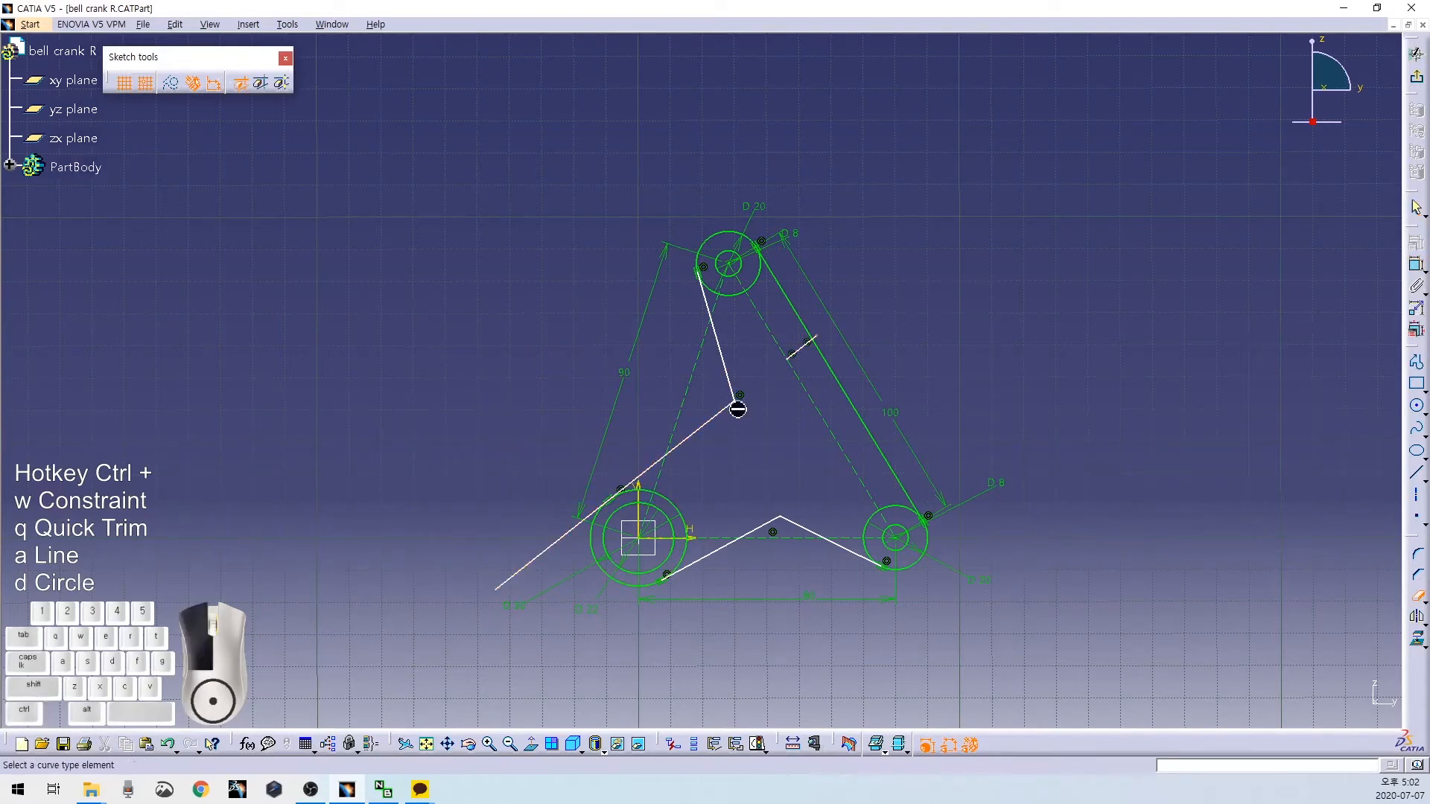
pyautogui.hotkey('ctrl', 'q')
pyautogui.click(559, 535)
# Quick-trim away the leftover line pieces across the 100 mm side and the steep line's overhang below the corner.
pyautogui.moveTo(782, 464)
pyautogui.mouseDown(button='middle')
pyautogui.moveTo(769, 465)
pyautogui.moveTo(755, 396)
pyautogui.mouseUp(button='middle')
pyautogui.hotkey('ctrl', 'q')
pyautogui.click(837, 306)
pyautogui.hotkey('ctrl', 'q')
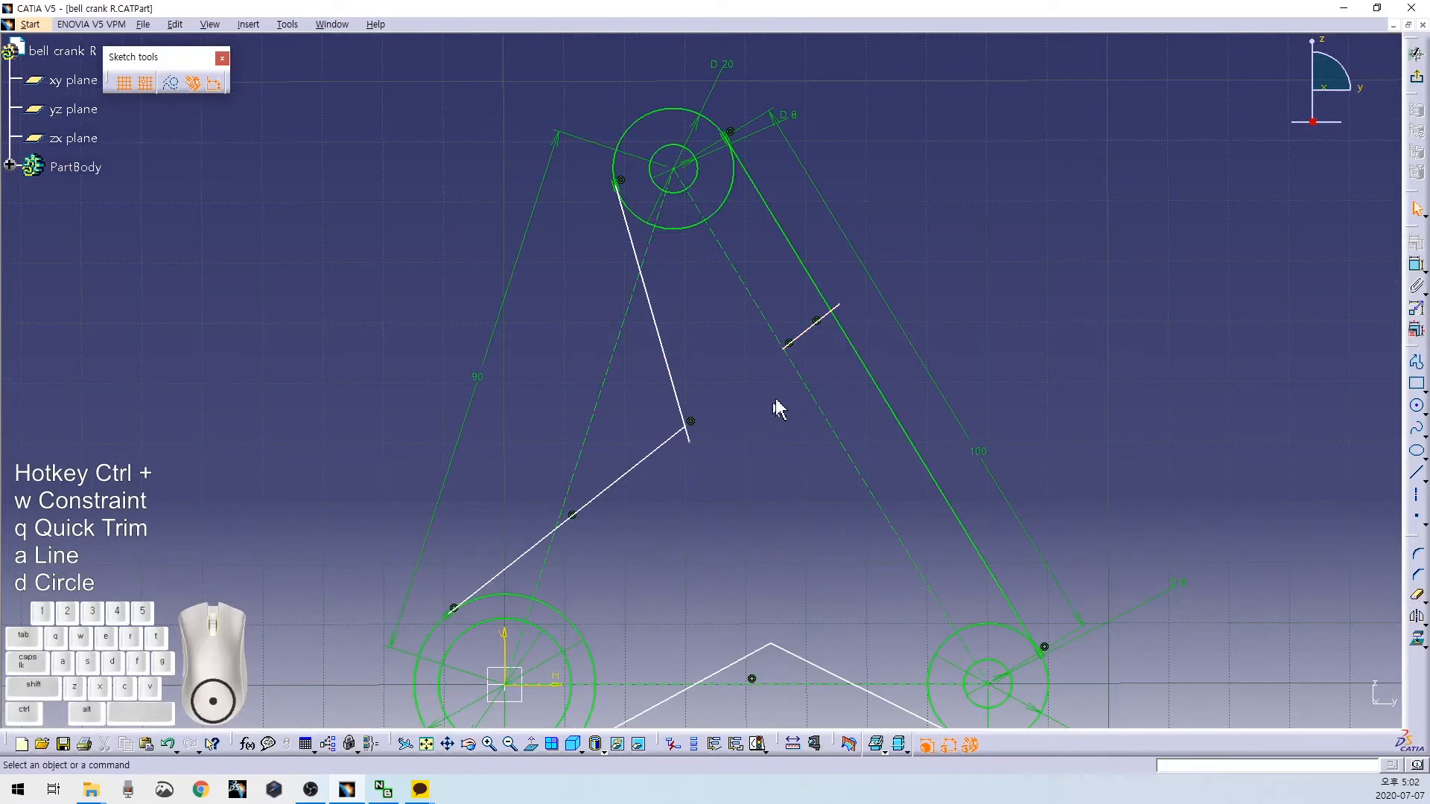
pyautogui.click(812, 330)
pyautogui.hotkey('ctrl', 'q')
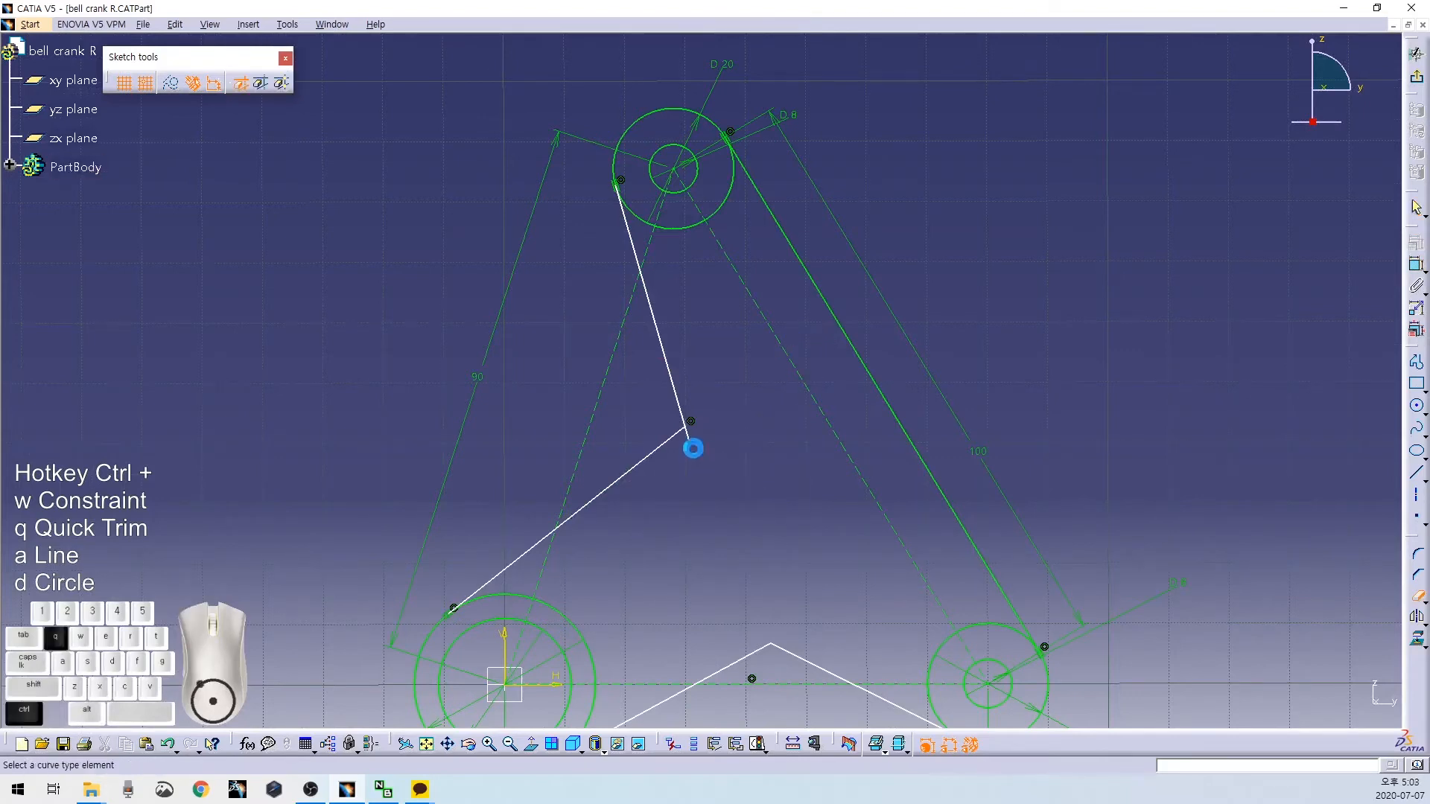
pyautogui.click(690, 434)
pyautogui.moveTo(694, 450)
pyautogui.mouseDown(button='middle')
pyautogui.moveTo(741, 466)
pyautogui.moveTo(712, 458)
pyautogui.mouseUp(button='middle')
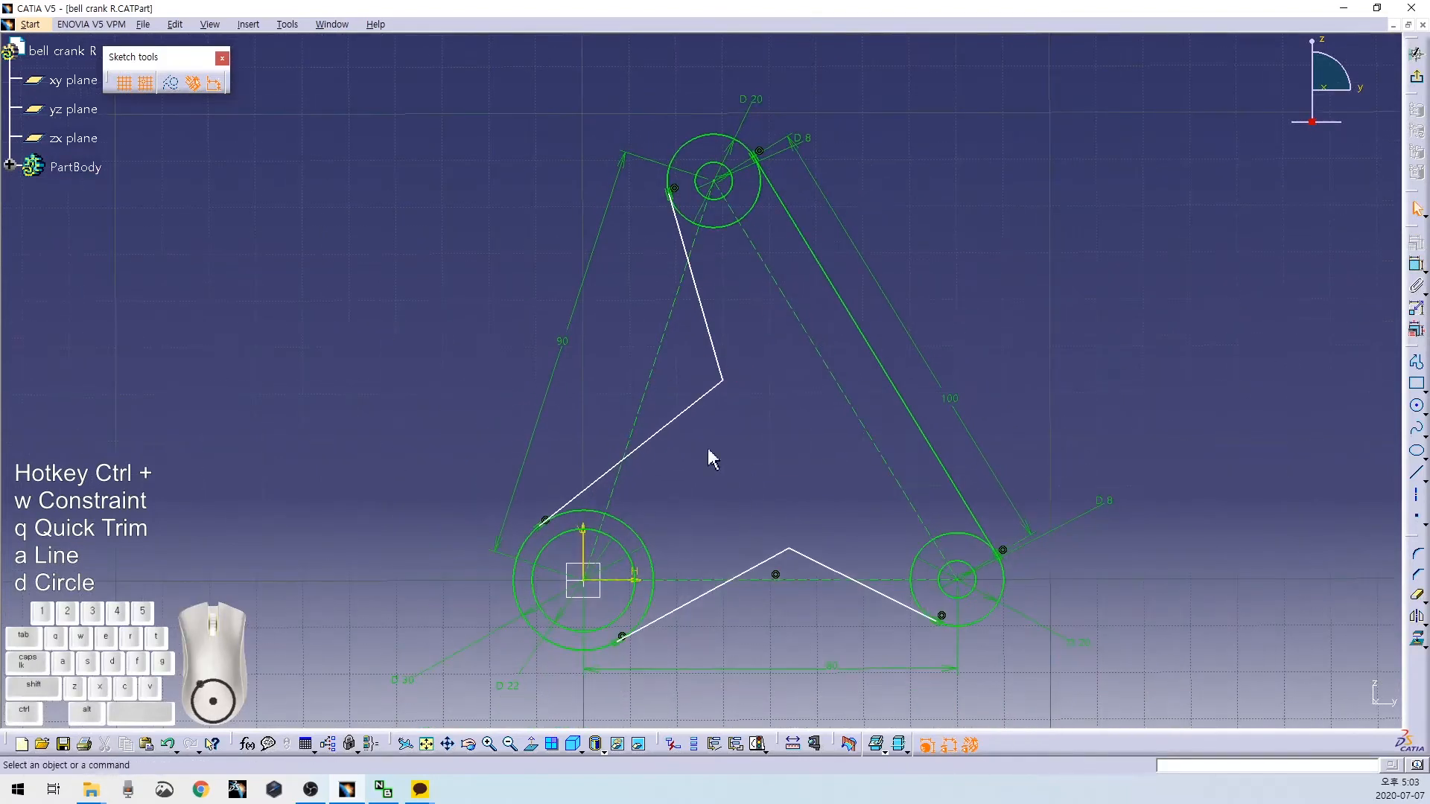
# Try to dimension the angle between the 30 mm circle's upper tangent line and the vertical axis, and undo it.
pyautogui.hotkey('ctrl', 'w')
pyautogui.click(686, 410)
pyautogui.click(583, 563)
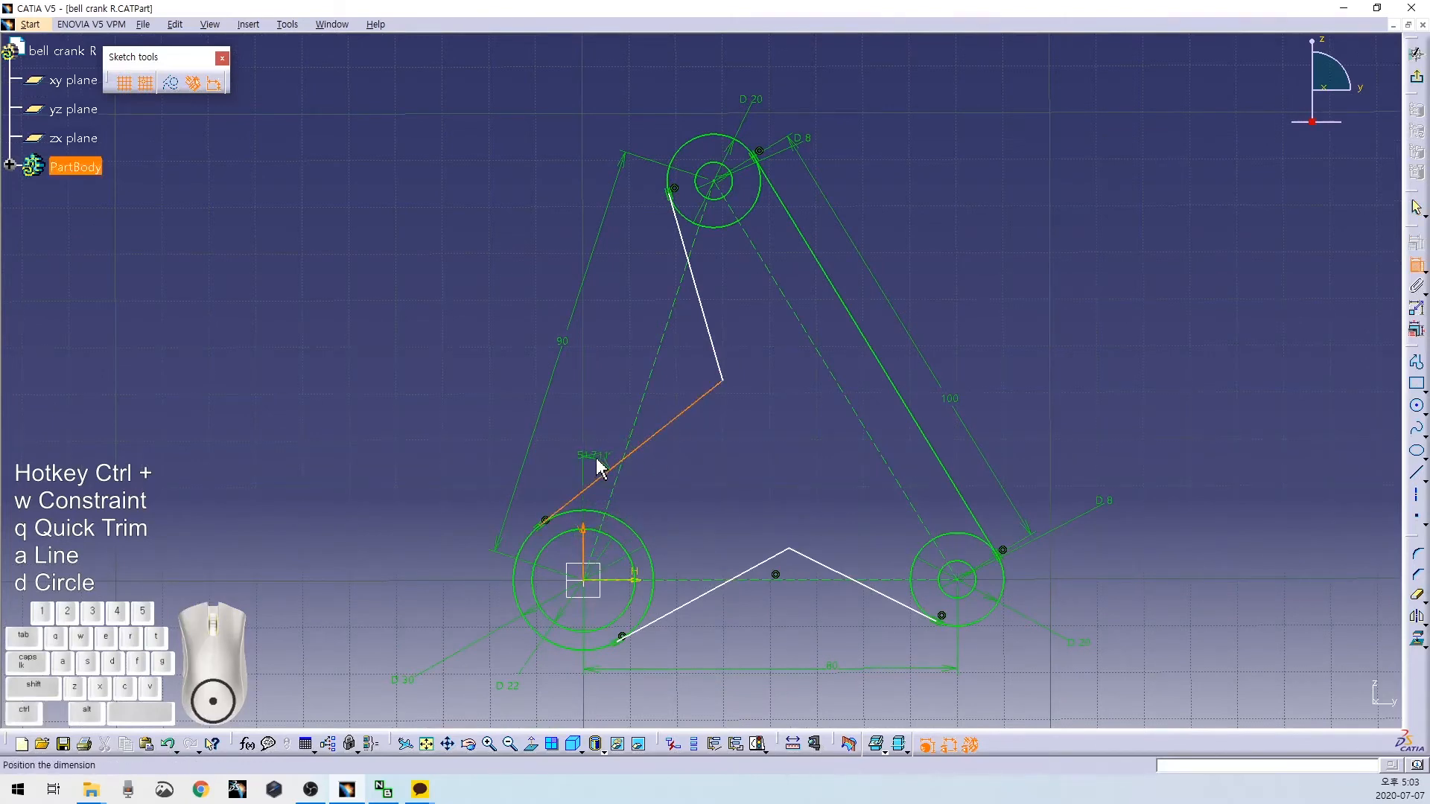
pyautogui.click(584, 444)
pyautogui.hotkey('ctrl', 'z')
# Constrain both tangent lines along the 90 mm side at 15° to the dashed construction line.
pyautogui.hotkey('ctrl', 'w')
pyautogui.click(657, 432)
pyautogui.click(663, 423)
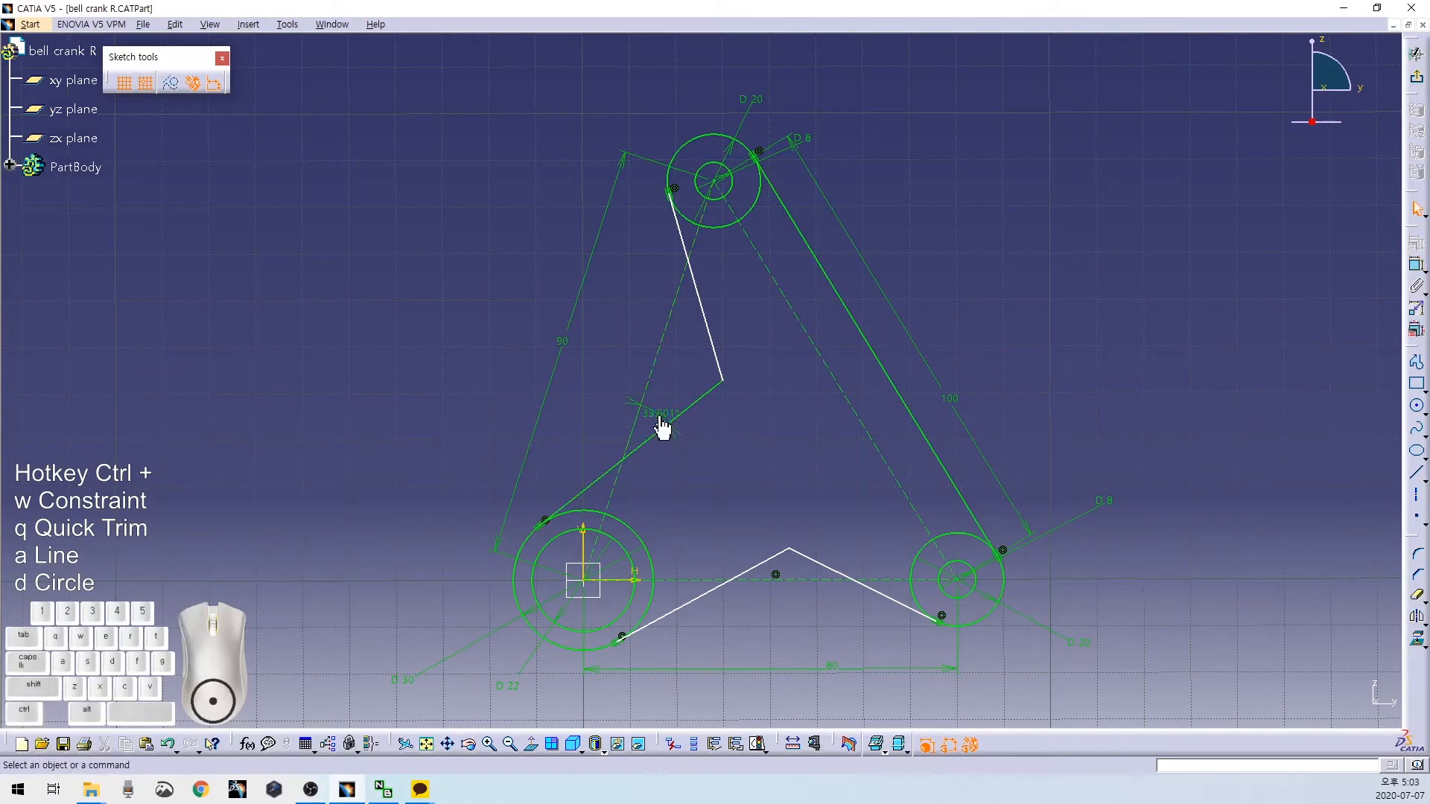
pyautogui.doubleClick(662, 424)
pyautogui.write('15')
pyautogui.press('Return')
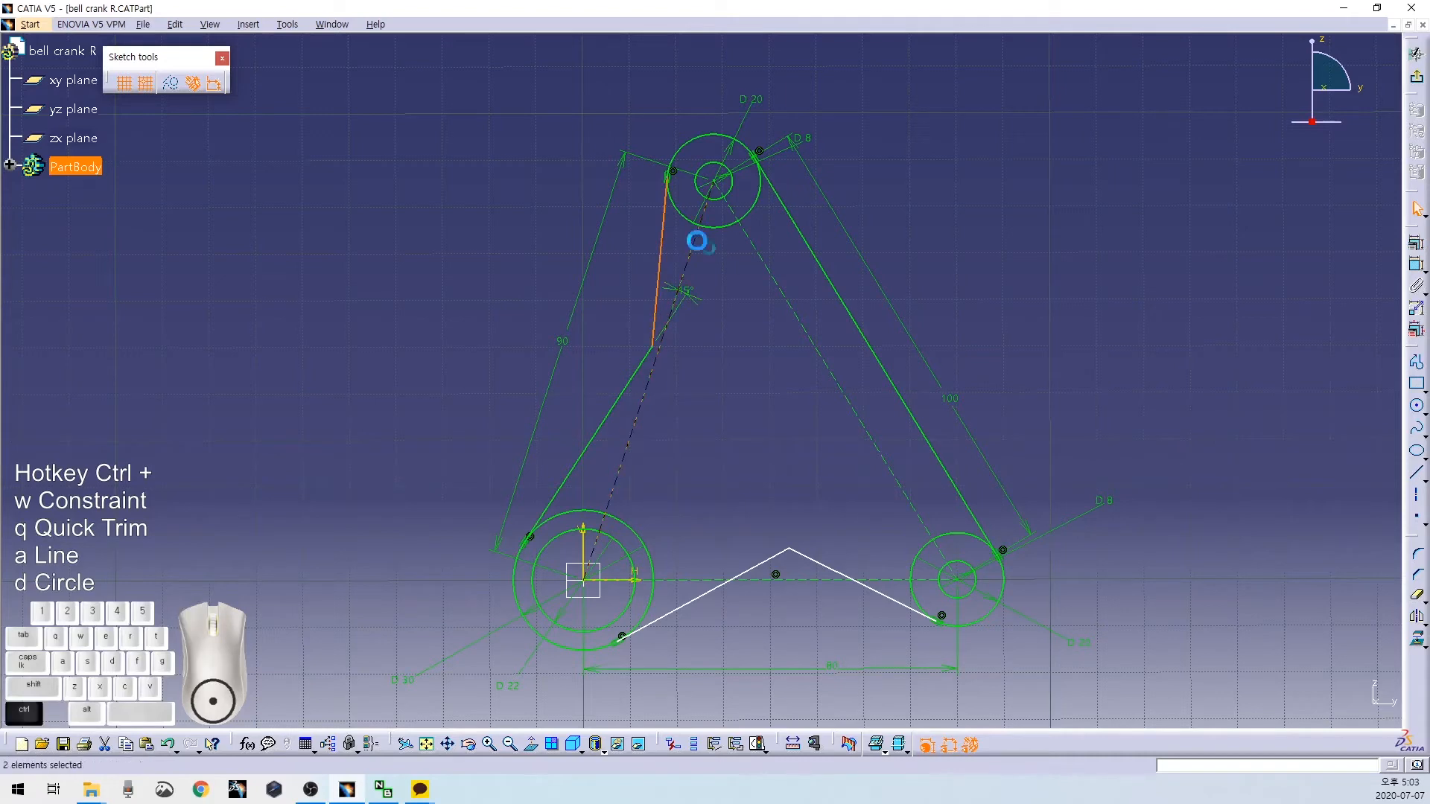
pyautogui.doubleClick(678, 246)
pyautogui.write('5')
pyautogui.press('Return')
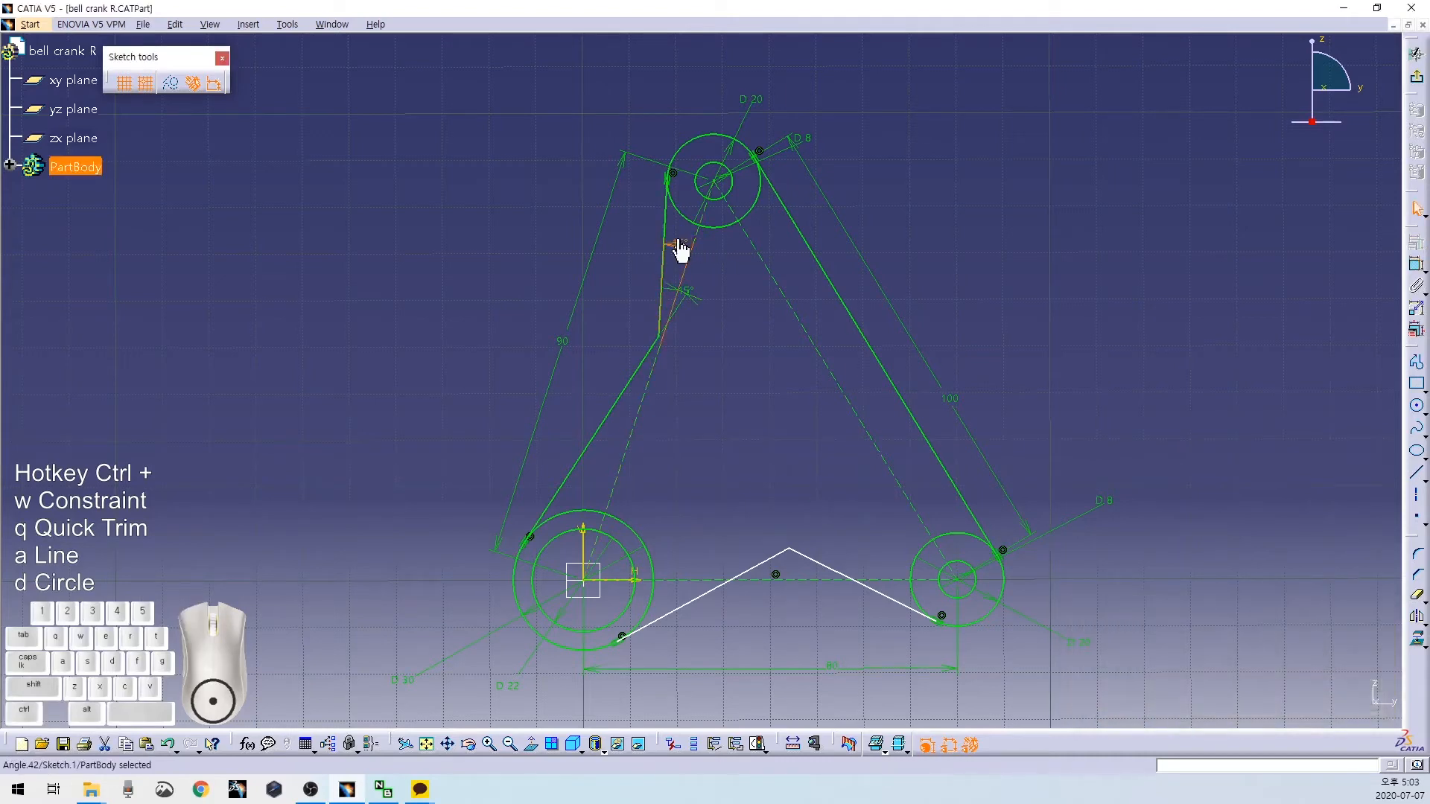
# Set both angles between the tangent lines and the dashed 90 mm construction line to 20°.
pyautogui.doubleClick(693, 303)
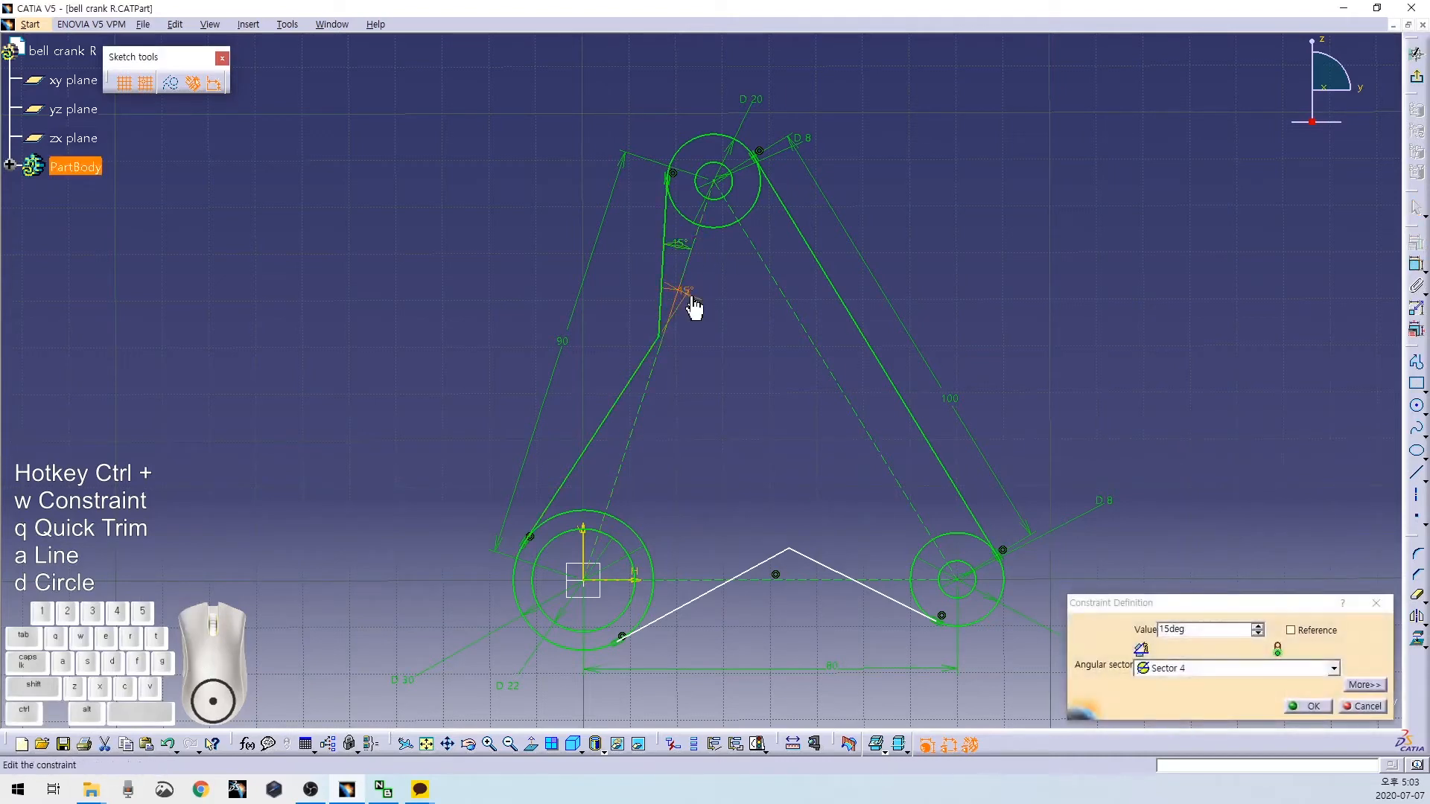
pyautogui.doubleClick(1179, 630)
pyautogui.write('20')
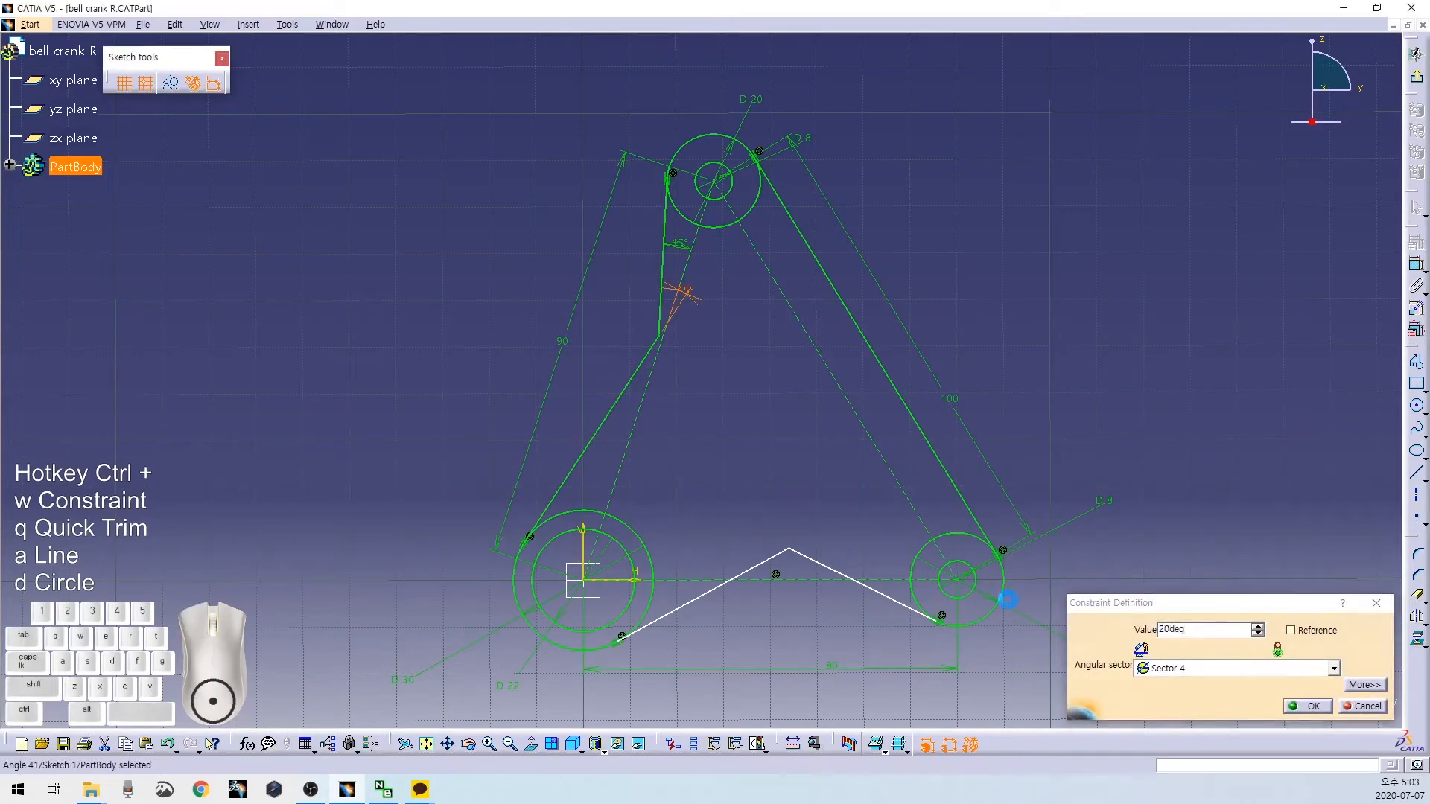
pyautogui.press('Return')
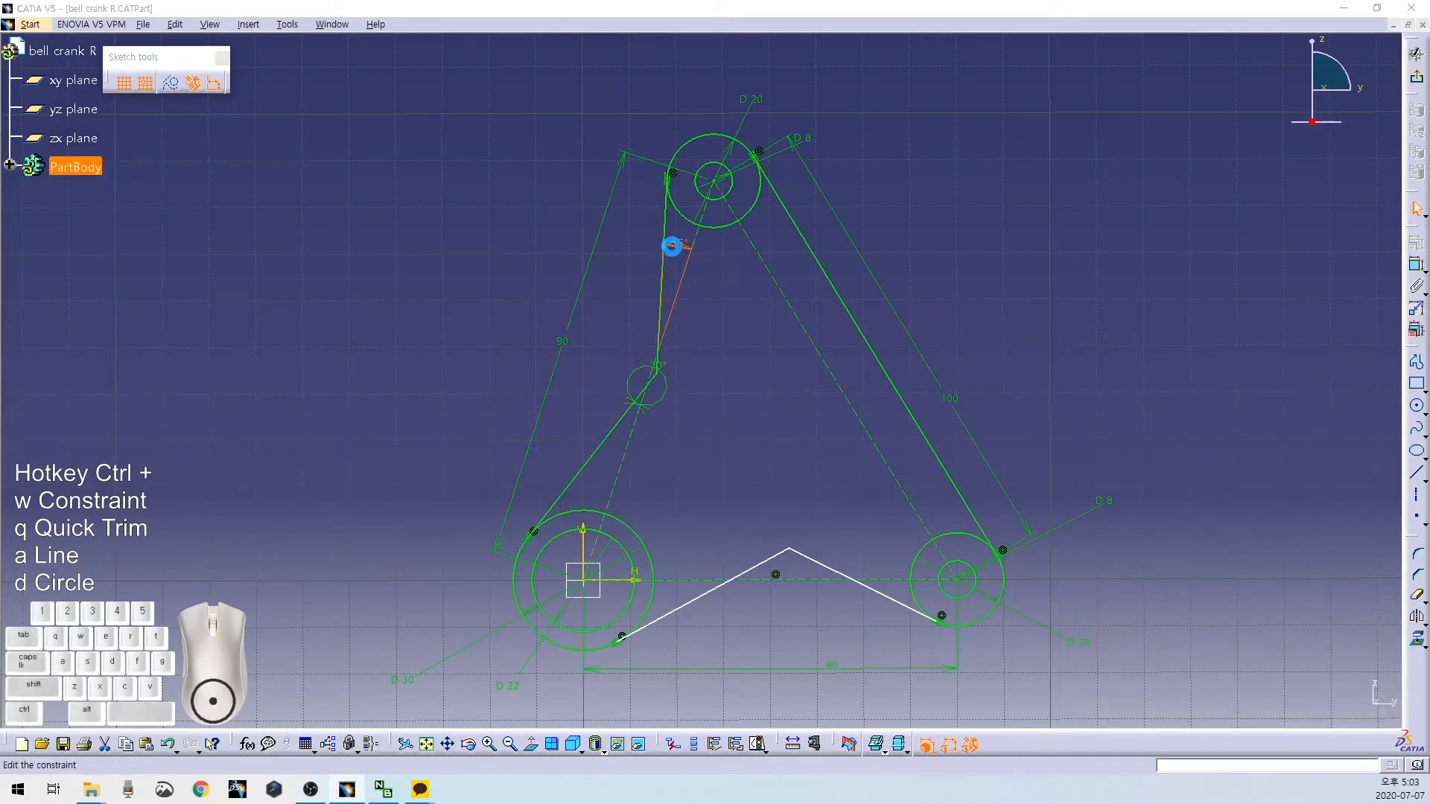
pyautogui.doubleClick(675, 250)
pyautogui.write('20')
pyautogui.press('Return')
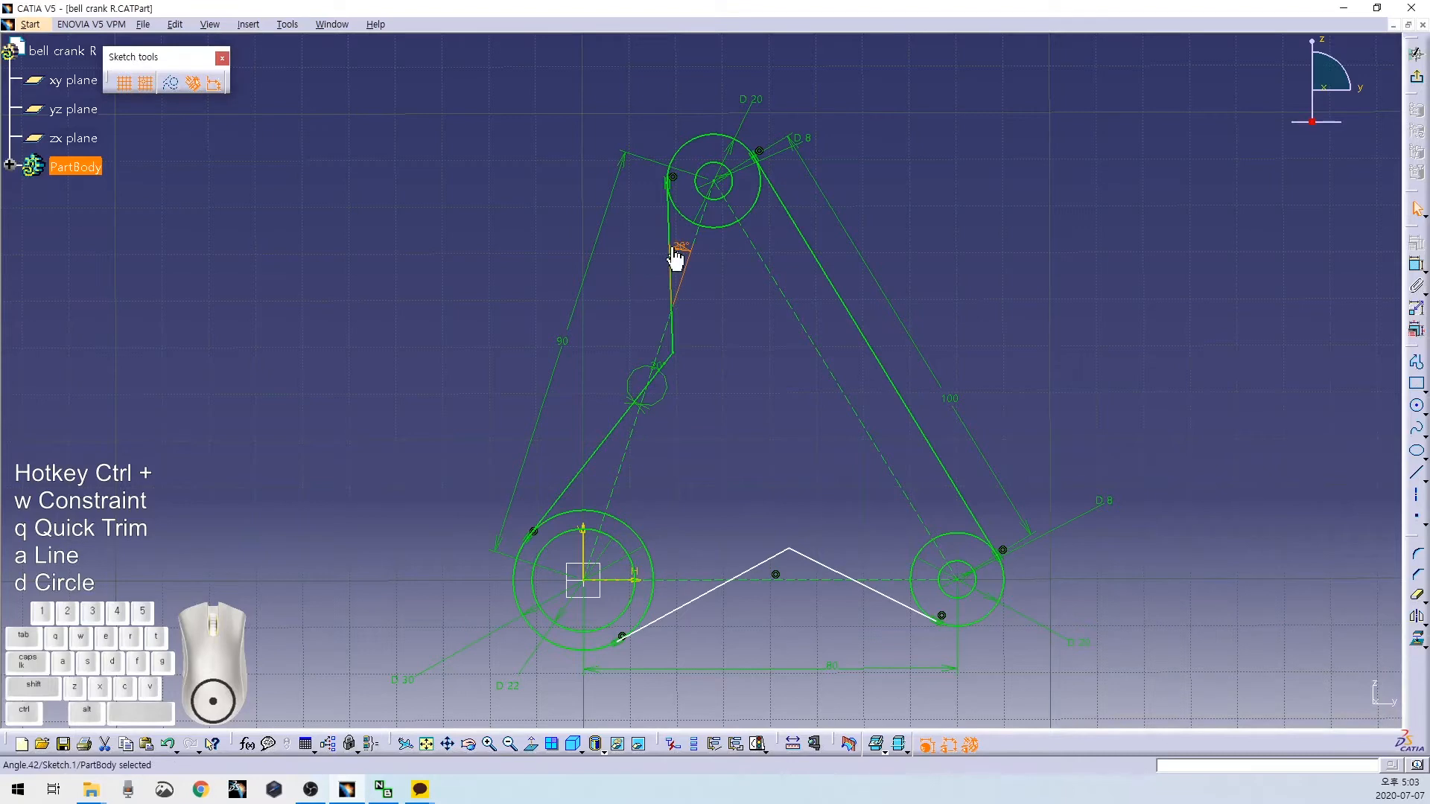
# Round the corner between the two tangent lines along the 90 mm side with a 50 mm radius.
pyautogui.click(669, 334)
pyautogui.keyDown('ctrl'); pyautogui.click(664, 360); pyautogui.keyUp('ctrl')
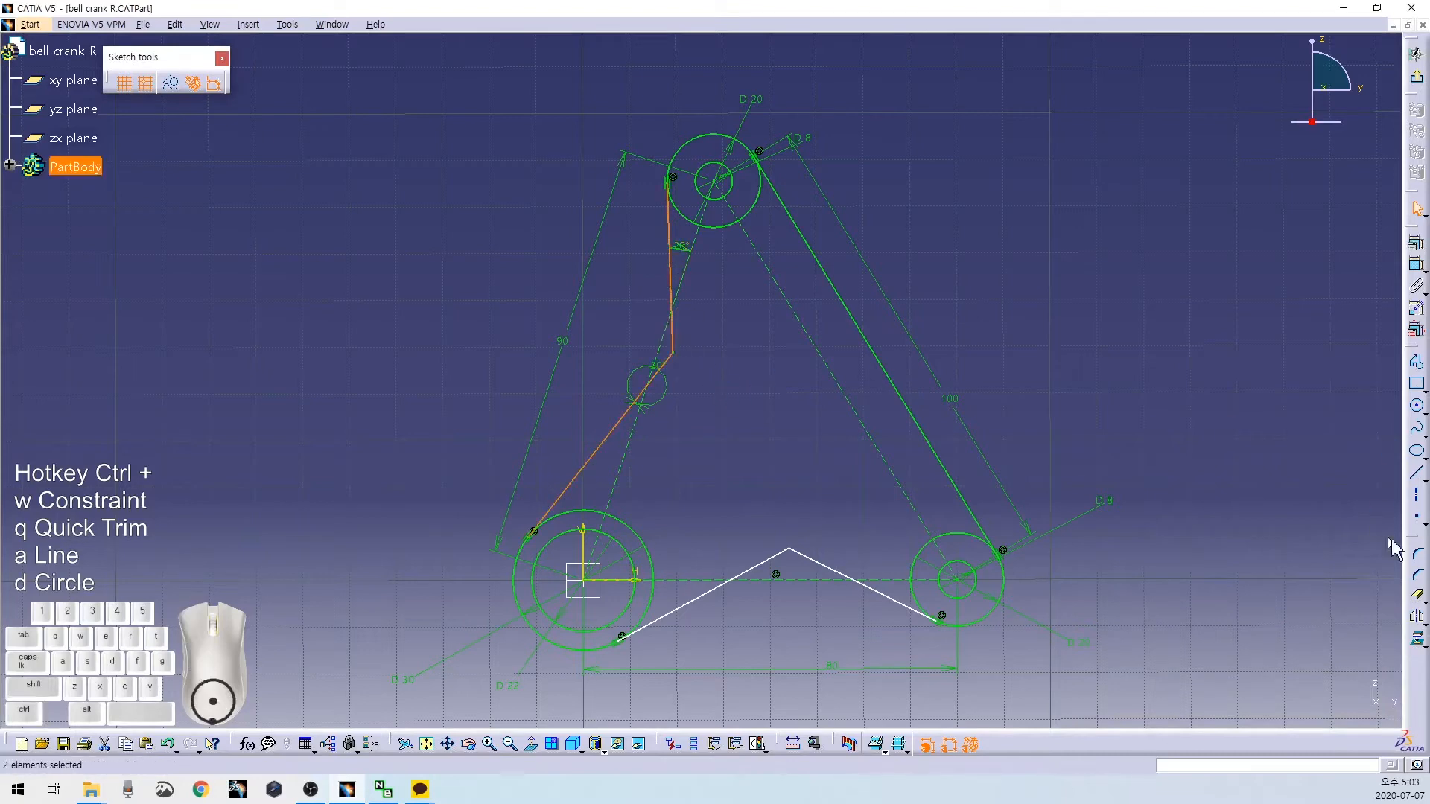
pyautogui.click(1418, 555)
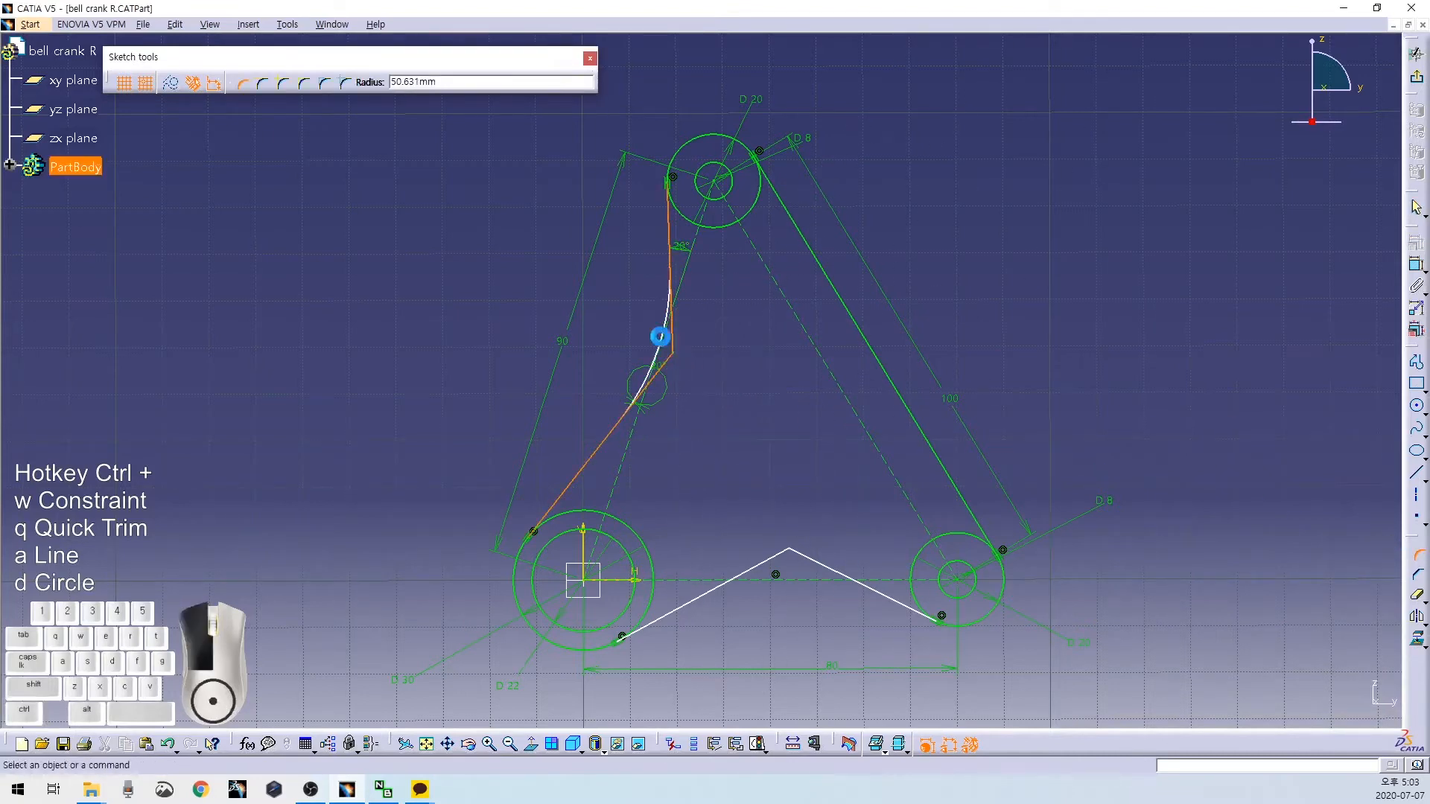
pyautogui.click(660, 336)
pyautogui.doubleClick(641, 342)
pyautogui.write('5')
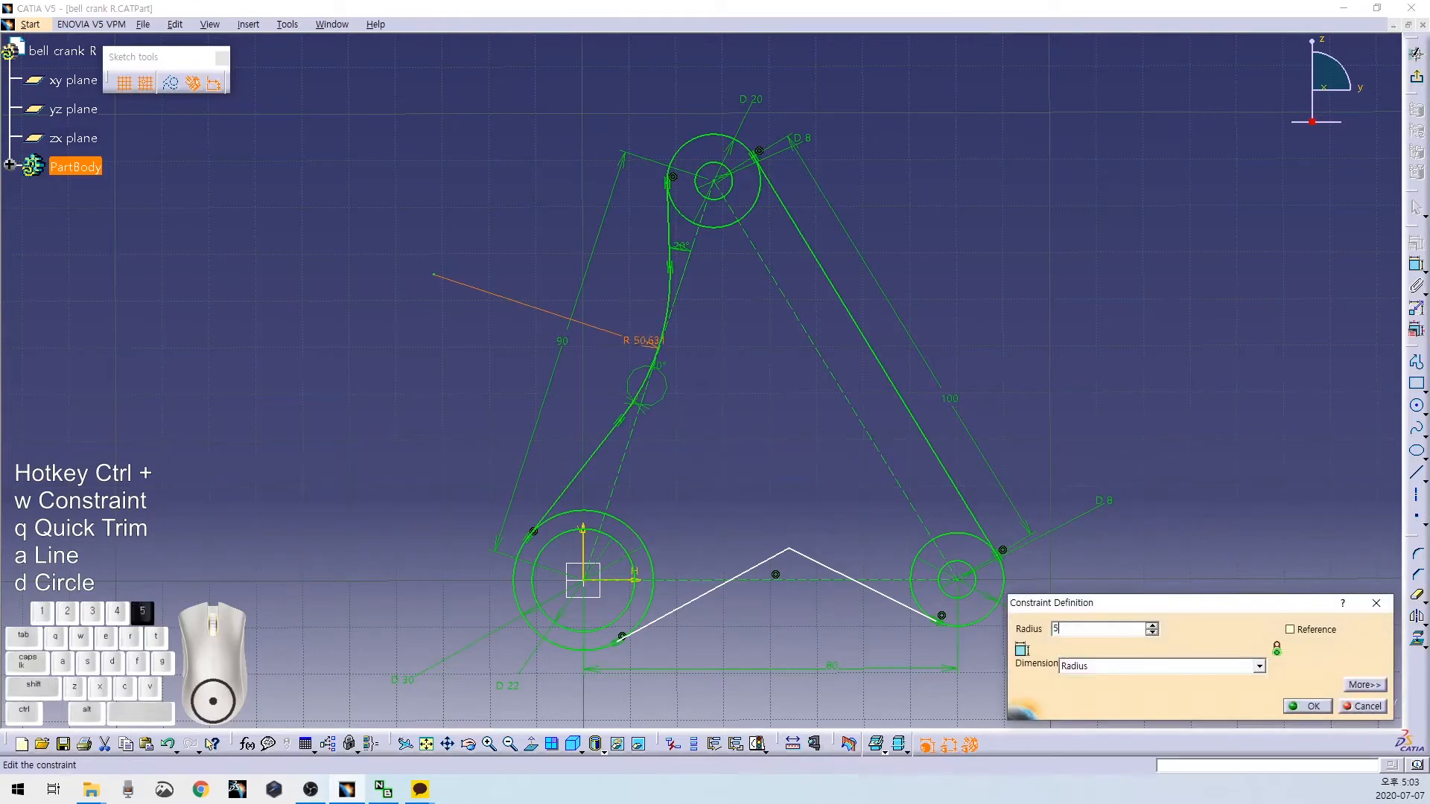
pyautogui.write('0')
pyautogui.press('Return')
pyautogui.click(846, 423)
# Add angle constraints between each of the two lower tangent lines and the dashed base line.
pyautogui.moveTo(785, 498)
pyautogui.mouseDown(button='middle')
pyautogui.moveTo(702, 374)
pyautogui.moveTo(659, 376)
pyautogui.moveTo(659, 302)
pyautogui.mouseUp(button='middle')
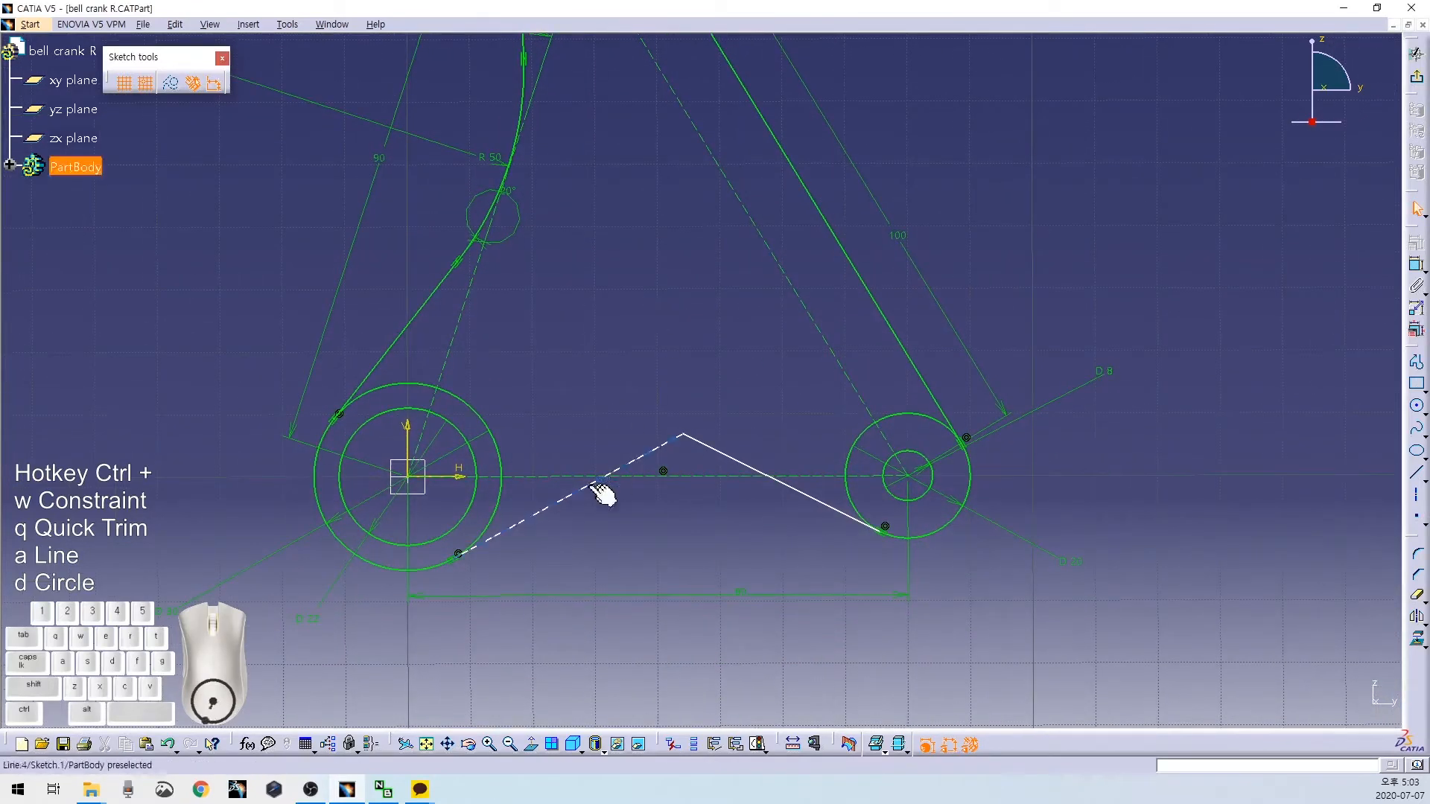
pyautogui.click(553, 504)
pyautogui.keyDown('ctrl'); pyautogui.click(546, 476); pyautogui.keyUp('ctrl')
pyautogui.hotkey('ctrl', 'w')
pyautogui.click(557, 486)
pyautogui.keyDown('ctrl'); pyautogui.click(822, 492); pyautogui.keyUp('ctrl')
pyautogui.hotkey('ctrl', 'w')
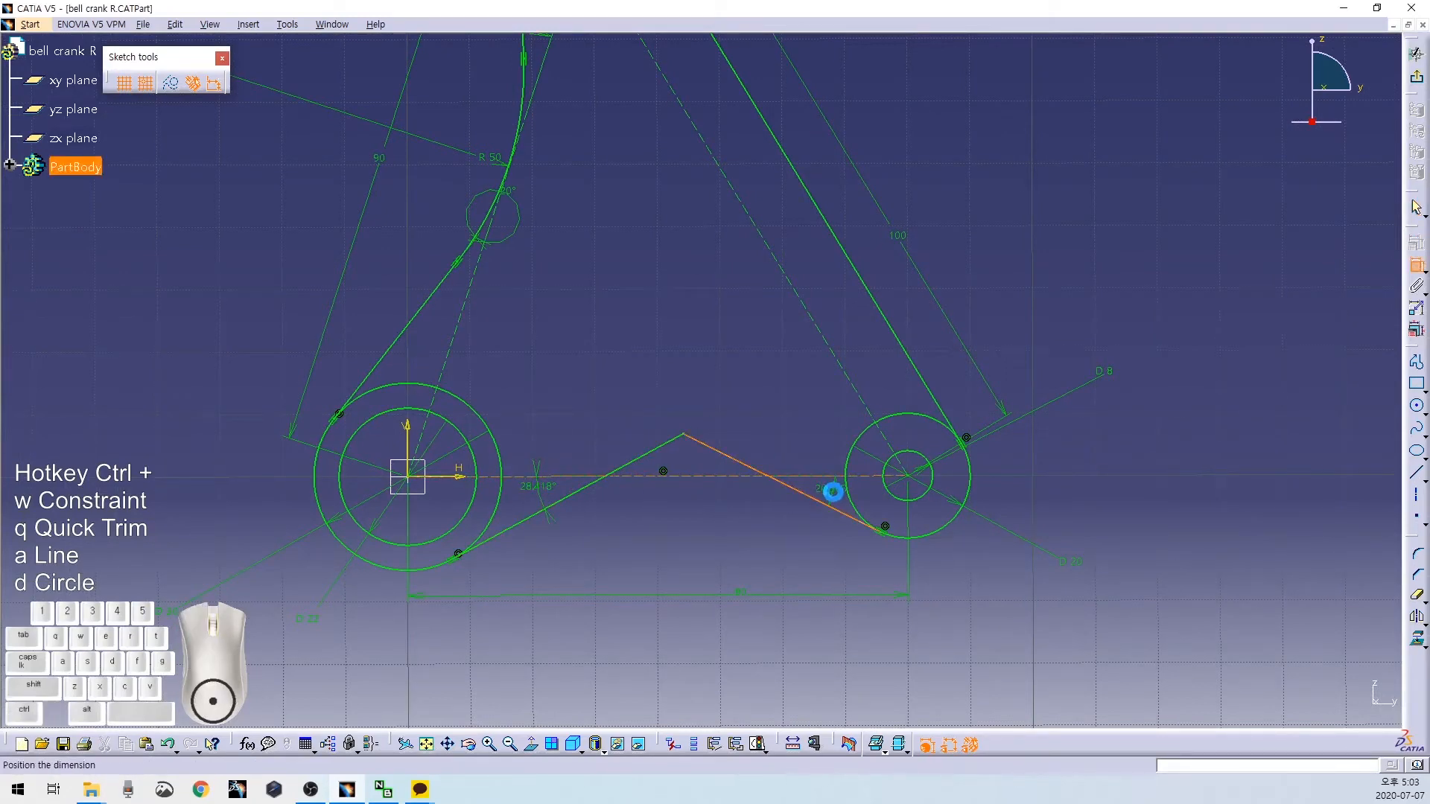
# Set both angles between the lower tangent lines and the dashed base line to 25°.
pyautogui.doubleClick(835, 497)
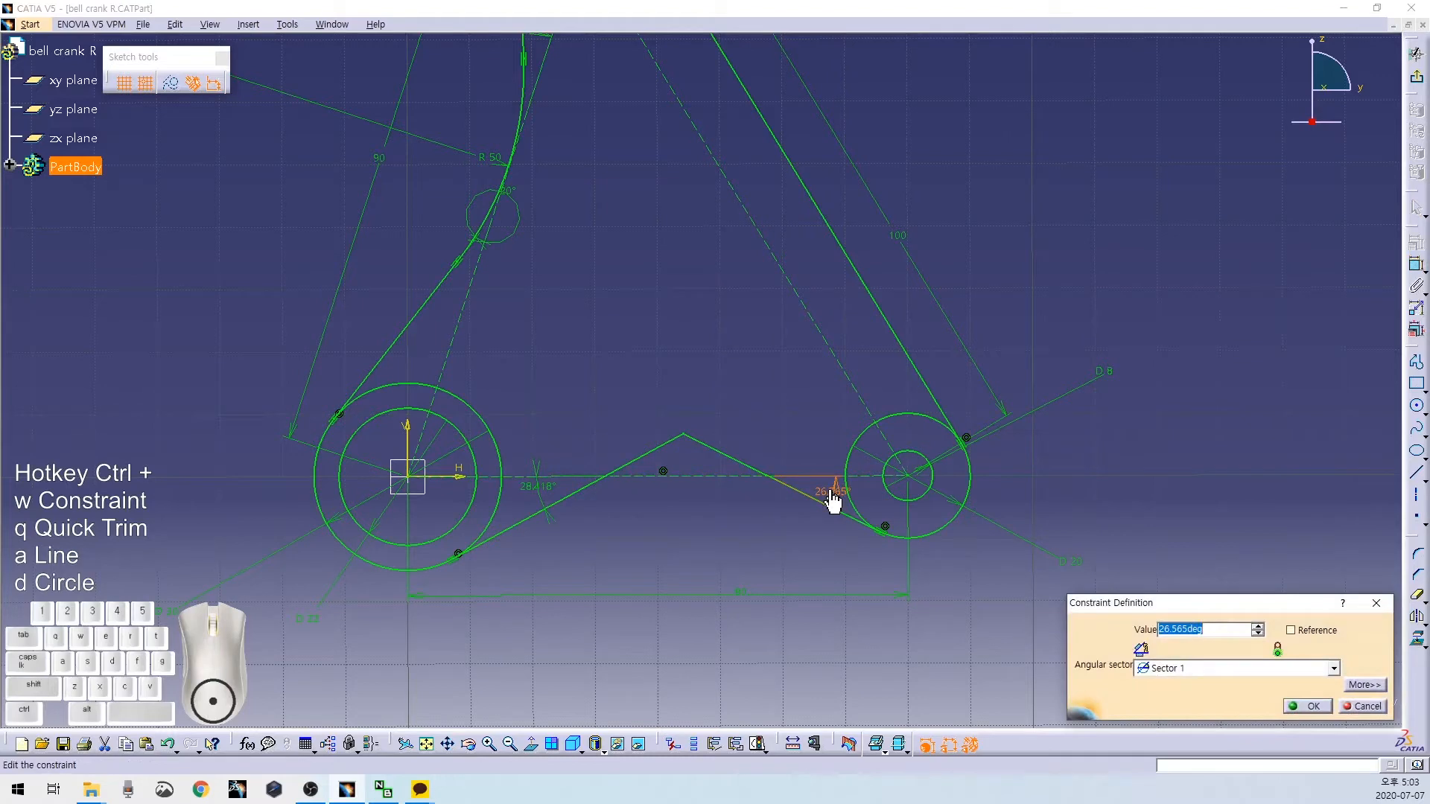
pyautogui.press('Return')
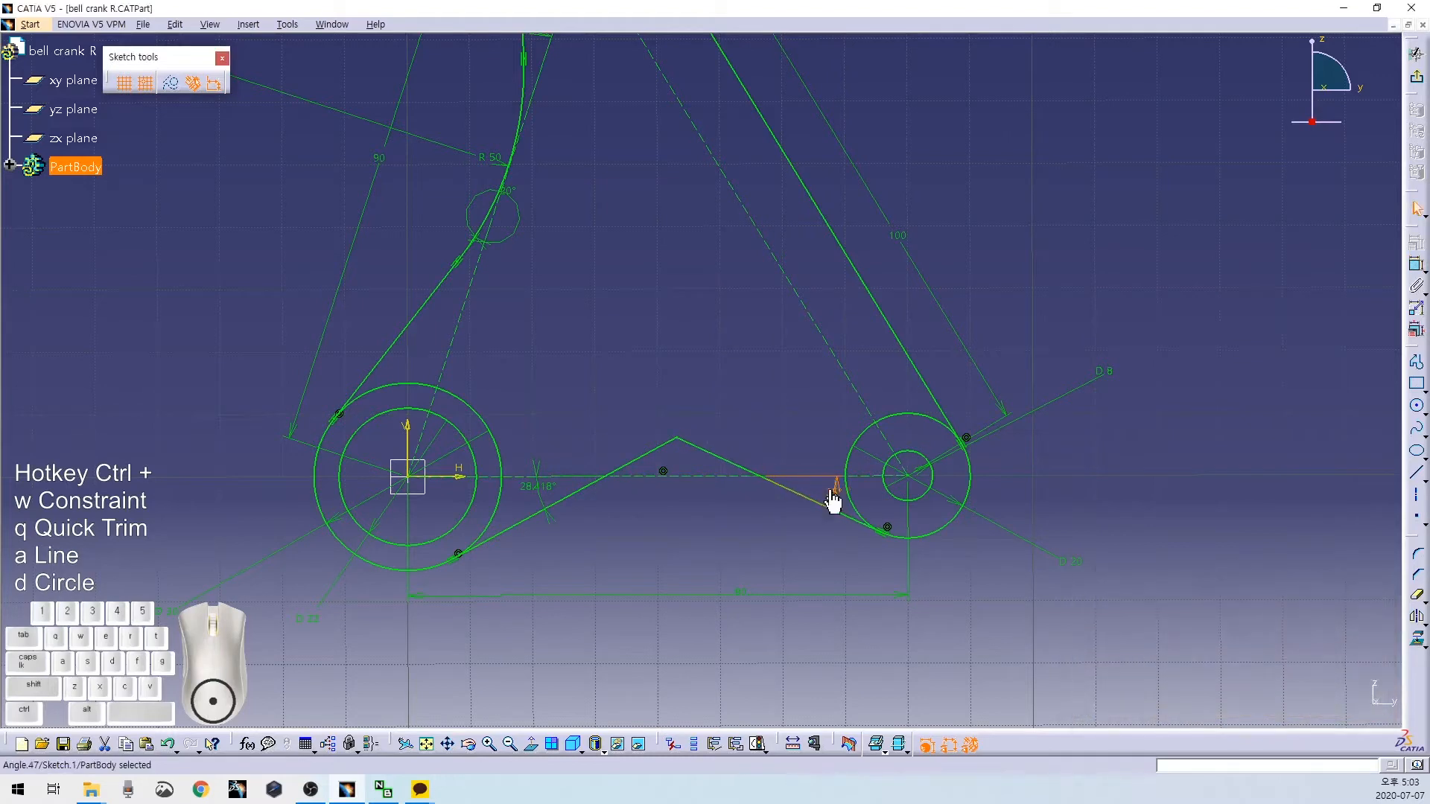
pyautogui.doubleClick(551, 498)
pyautogui.write('25')
pyautogui.press('Return')
# Round the corner between the two lower tangent lines with a 50 mm radius.
pyautogui.click(726, 545)
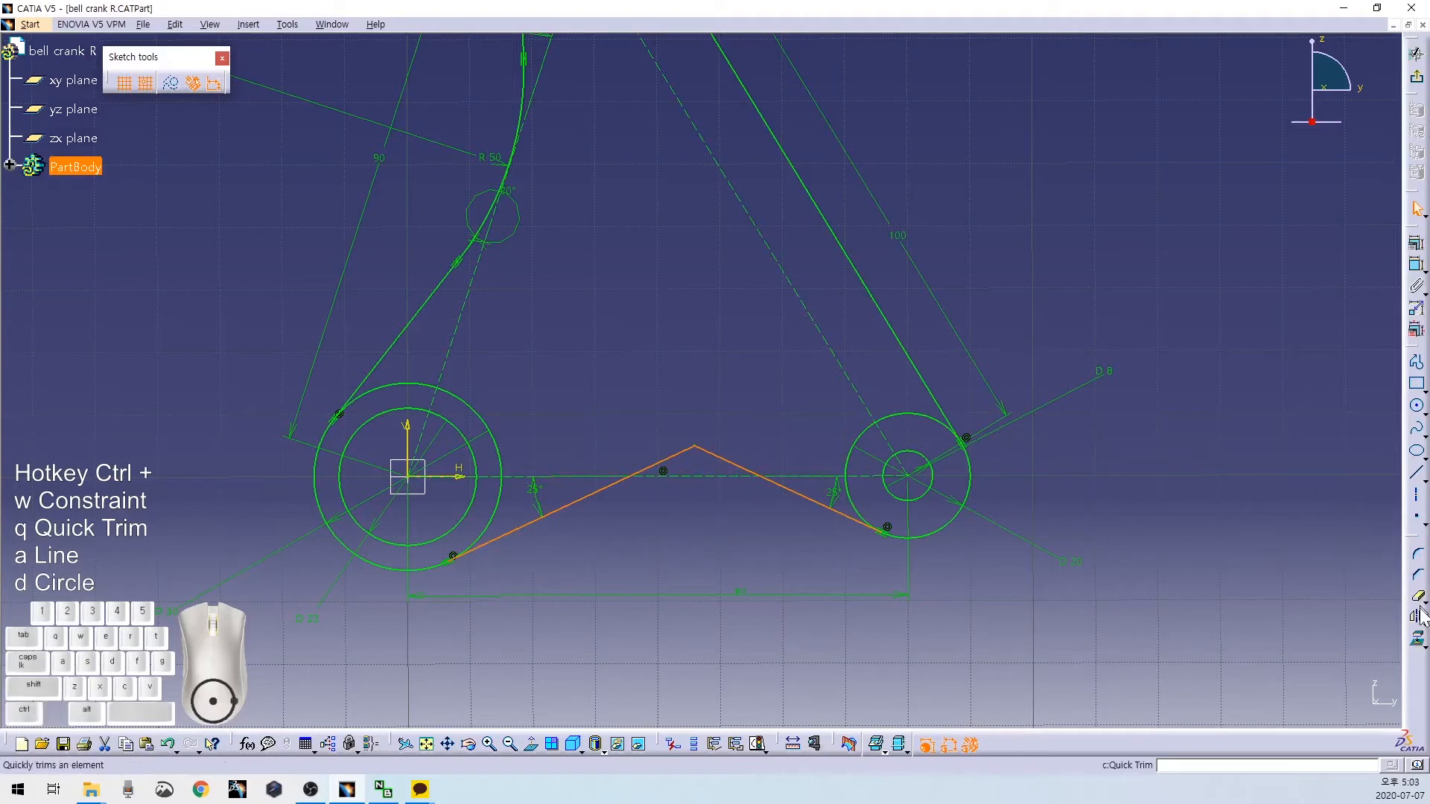
pyautogui.click(1417, 555)
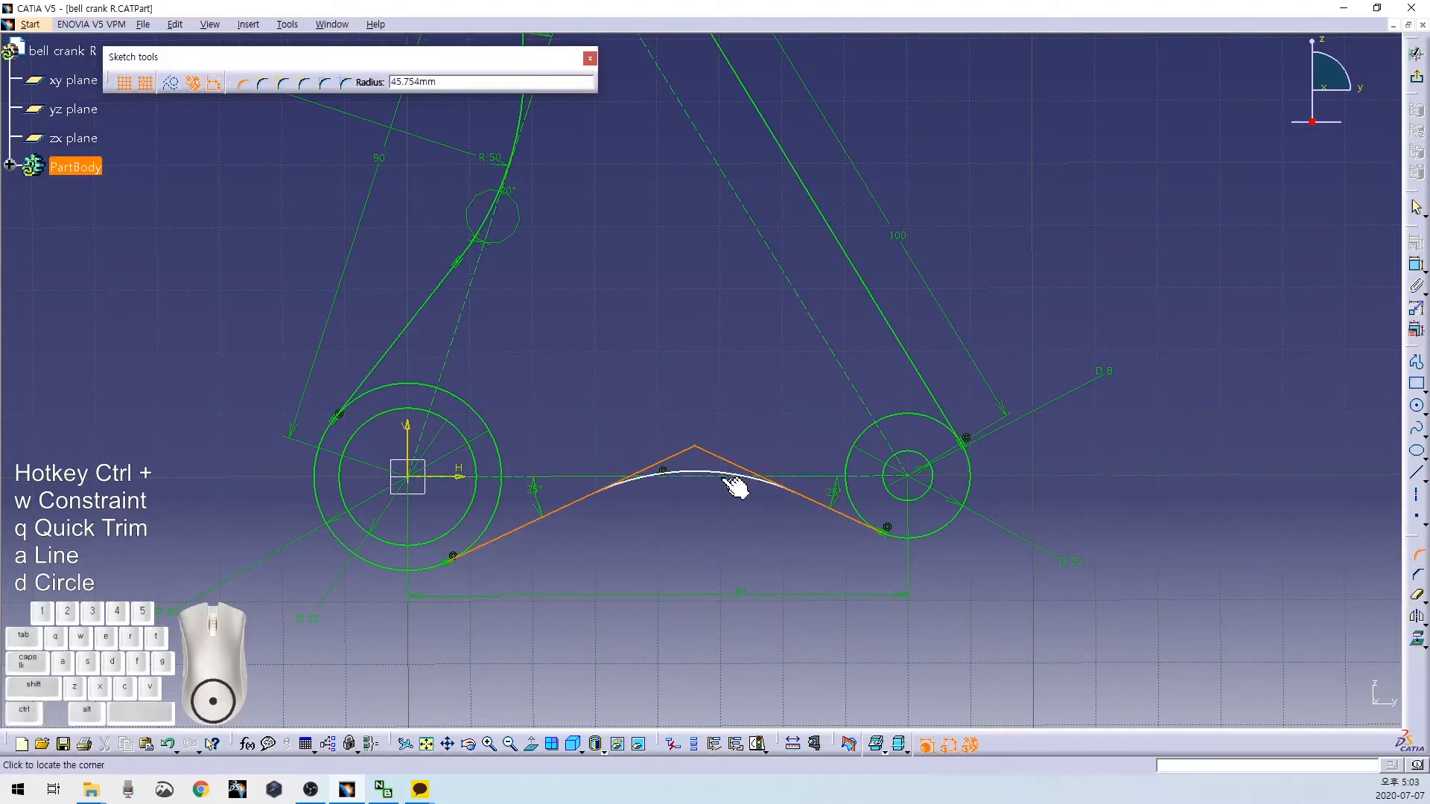
pyautogui.click(736, 488)
pyautogui.doubleClick(708, 507)
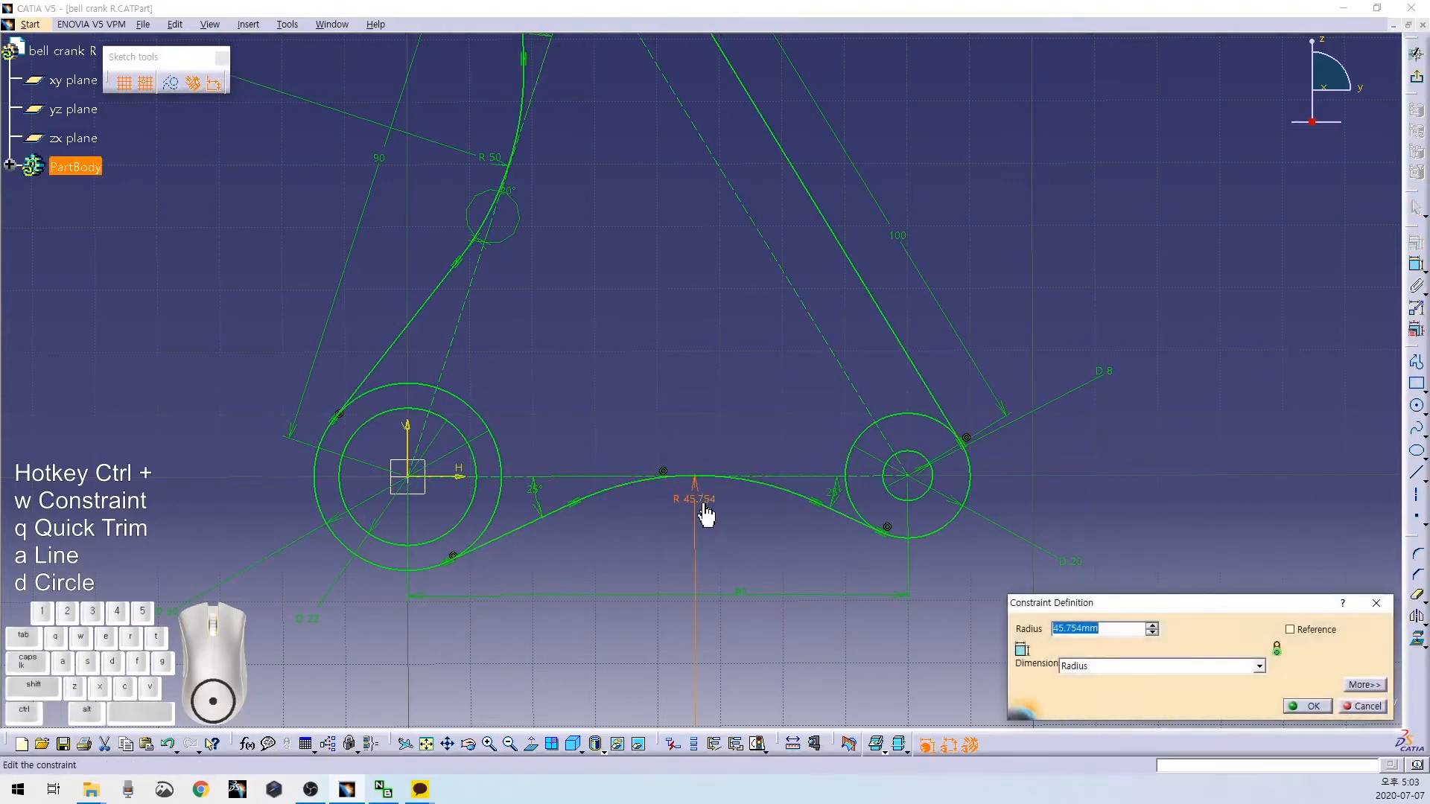
pyautogui.press('Return')
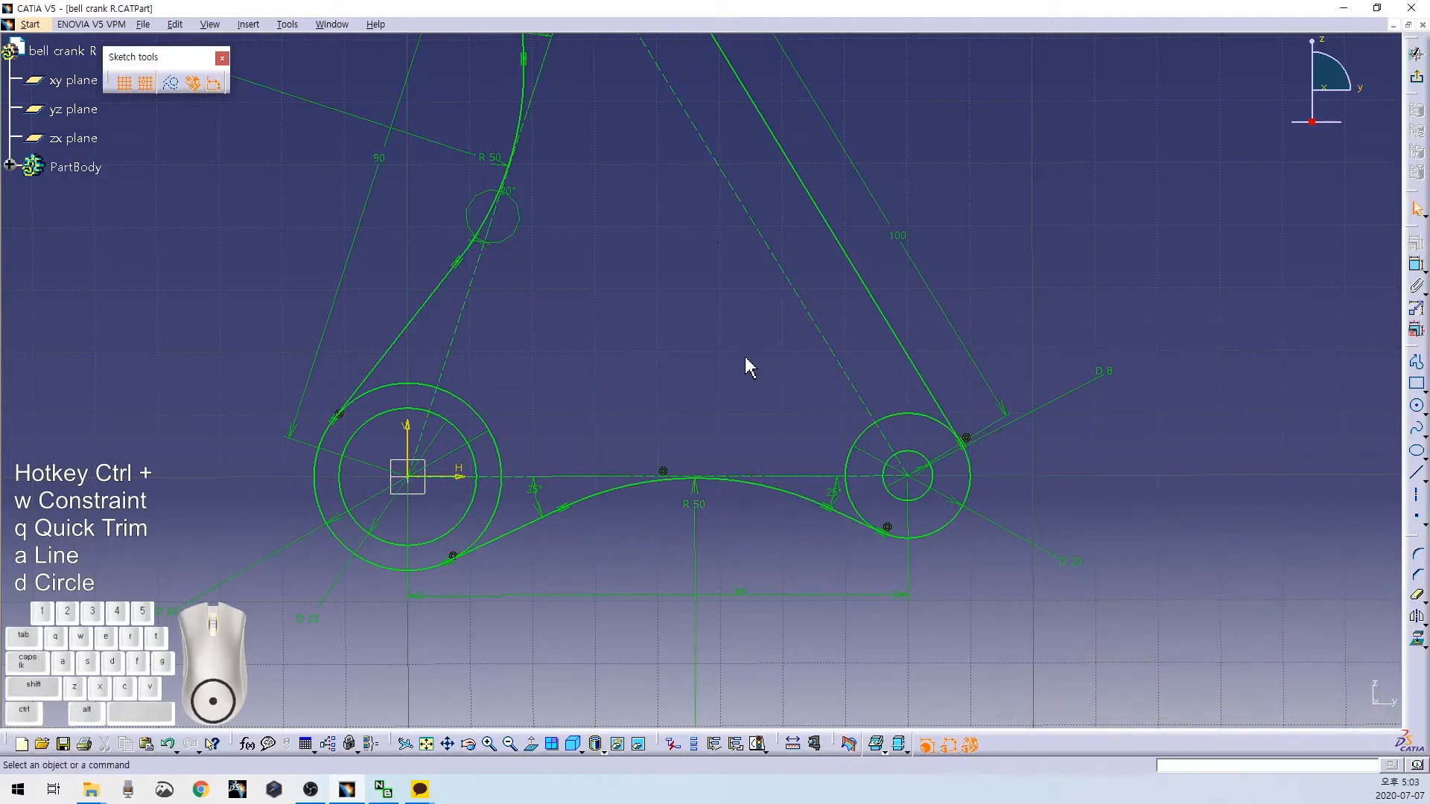
# Quick-trim the inner arcs of the 30 mm circle at the origin between its two tangent points.
pyautogui.moveTo(675, 342); pyautogui.dragTo(737, 366, button='middle')
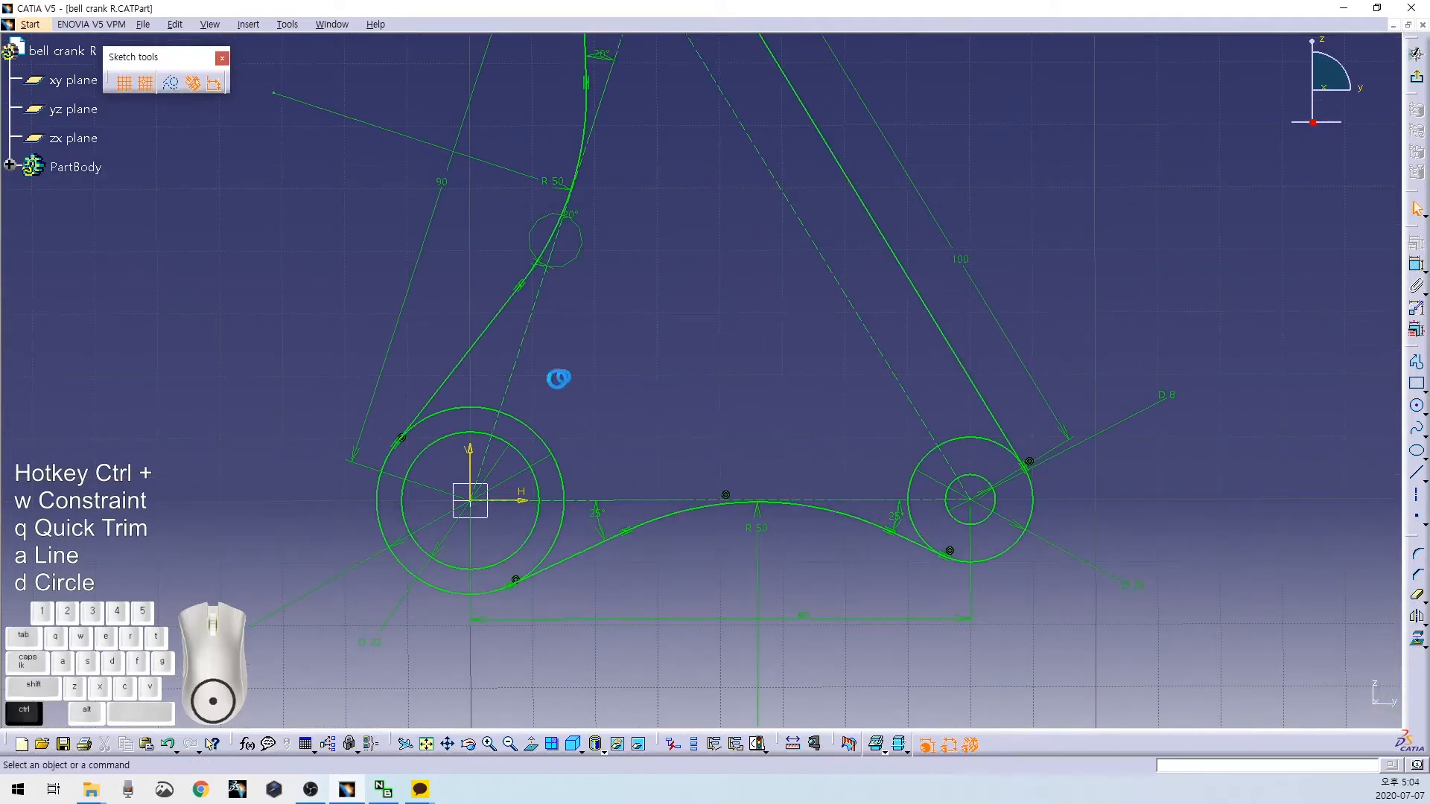
pyautogui.hotkey('ctrl', 'q')
pyautogui.click(487, 409)
pyautogui.hotkey('ctrl', 'q')
pyautogui.click(549, 453)
pyautogui.hotkey('ctrl', 'q')
pyautogui.click(564, 513)
# Quick-trim the inner arcs of the 20 mm circle at the base line's far end between its tangent points.
pyautogui.moveTo(784, 386); pyautogui.dragTo(627, 382, button='middle')
pyautogui.hotkey('ctrl', 'q')
pyautogui.click(804, 432)
pyautogui.hotkey('ctrl', 'q')
pyautogui.click(765, 456)
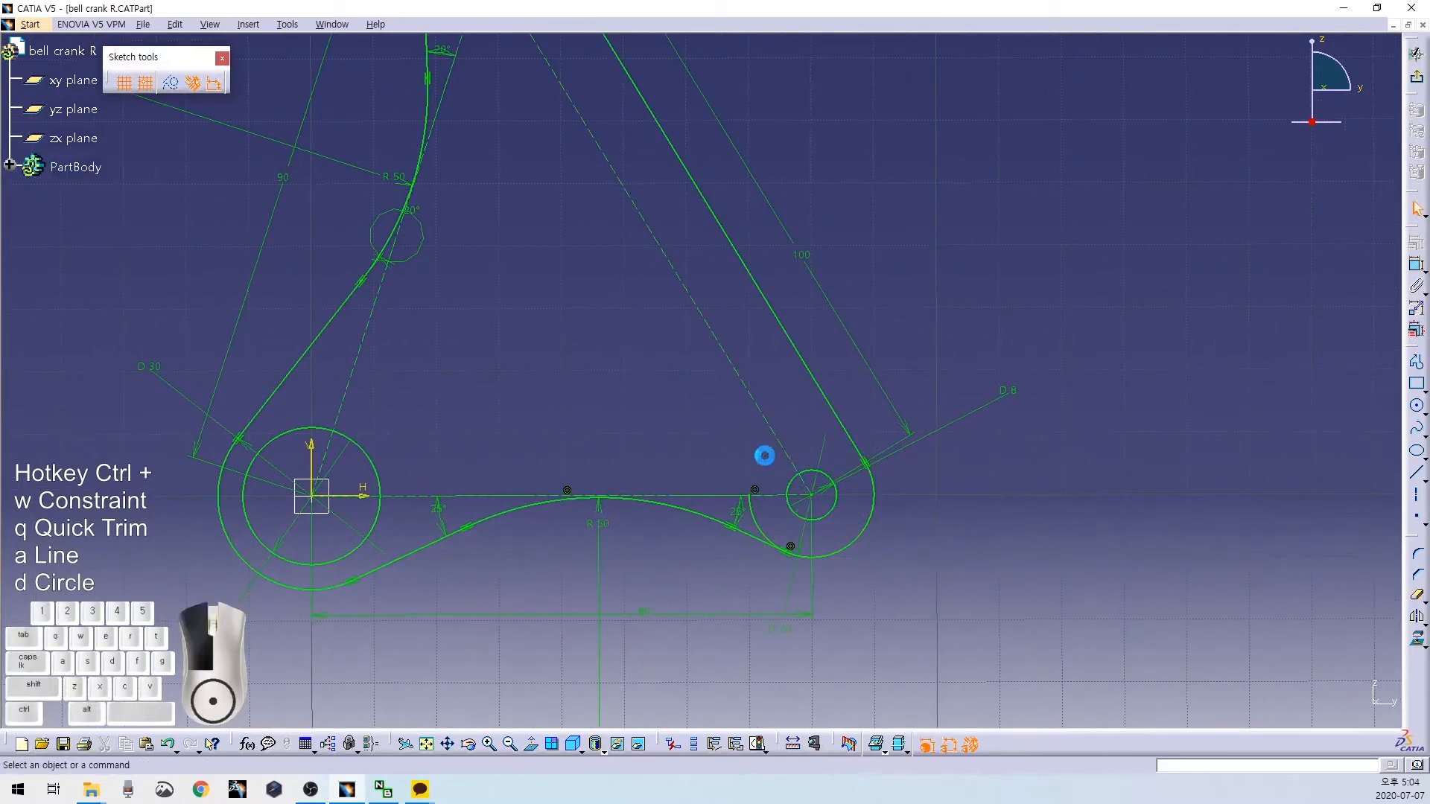
# Quick-trim the inner arcs of the upper 20 mm circle between its two tangent points.
pyautogui.moveTo(494, 159)
pyautogui.mouseDown(button='middle')
pyautogui.moveTo(526, 312)
pyautogui.moveTo(600, 485)
pyautogui.mouseUp(button='middle')
pyautogui.hotkey('ctrl', 'q')
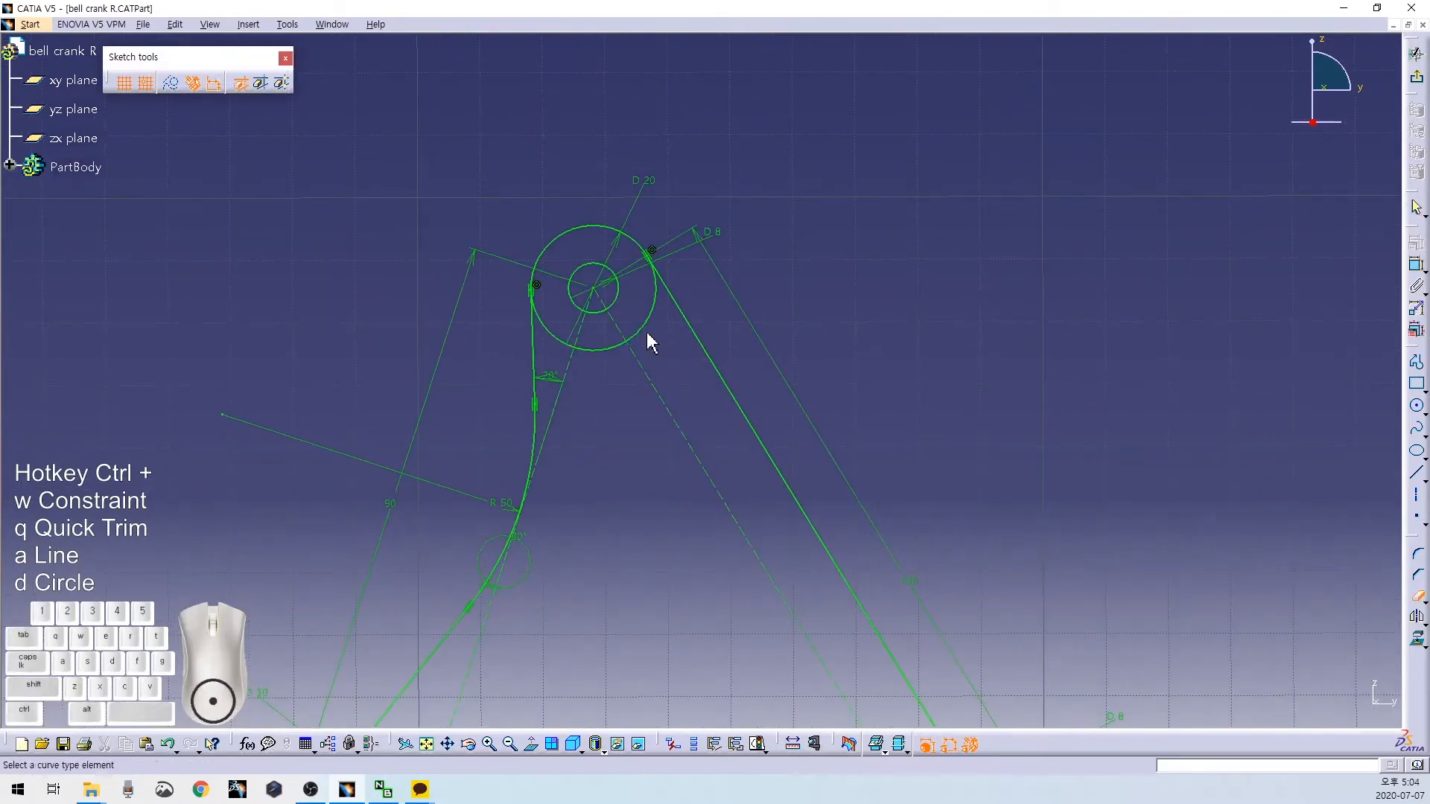
pyautogui.click(639, 332)
pyautogui.hotkey('ctrl', 'q')
pyautogui.click(603, 348)
pyautogui.hotkey('ctrl', 'q')
pyautogui.click(550, 336)
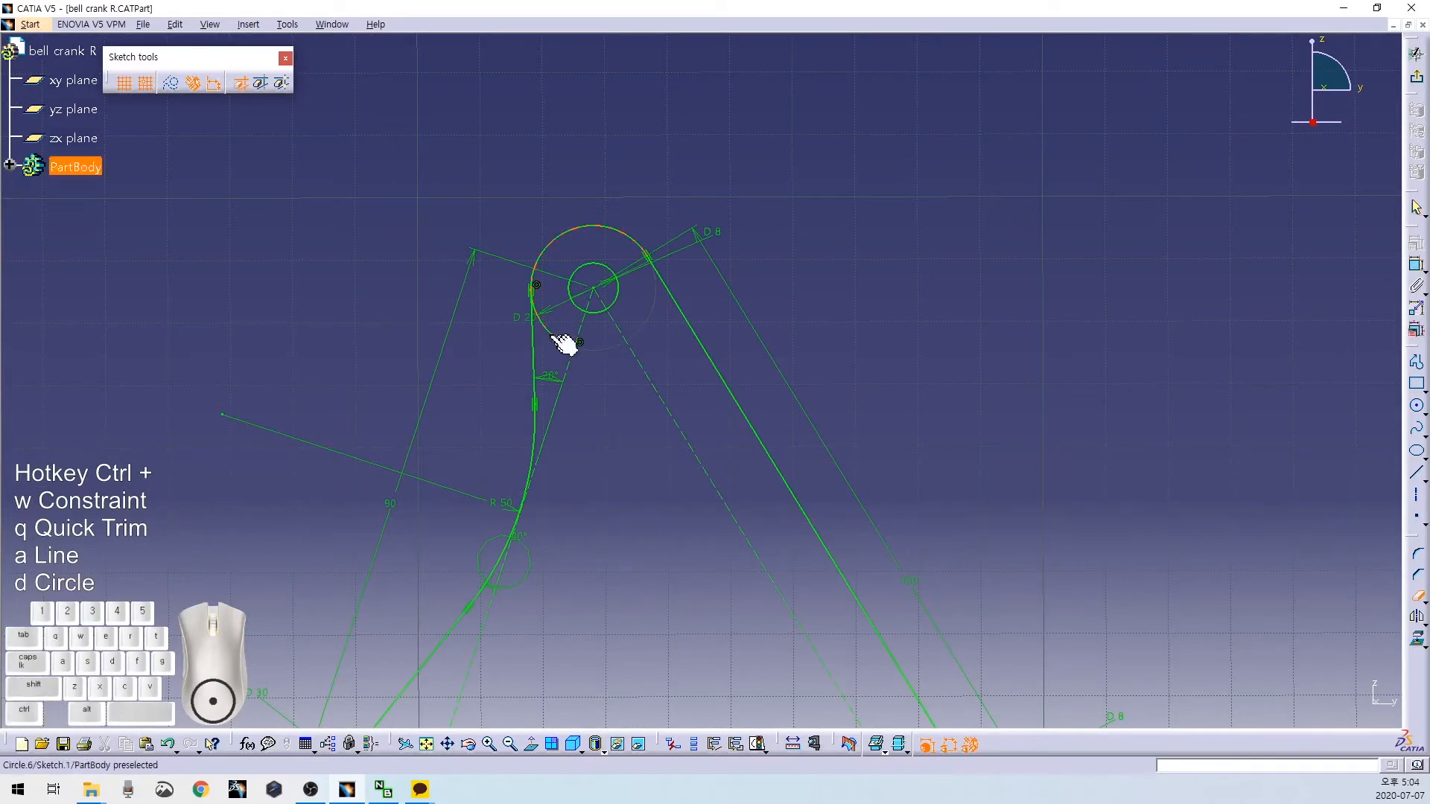
# Exit the sketch and pad the closed bell crank profile with its three holes into a plate.
pyautogui.moveTo(645, 579)
pyautogui.mouseDown(button='middle')
pyautogui.moveTo(585, 339)
pyautogui.moveTo(596, 367)
pyautogui.mouseUp(button='middle')
pyautogui.click(1417, 52)
pyautogui.click(1417, 256)
pyautogui.click(1266, 715)
pyautogui.moveTo(960, 344)
pyautogui.mouseDown(button='middle')
pyautogui.moveTo(964, 303)
pyautogui.moveTo(974, 355)
pyautogui.mouseUp(button='middle')
# Save the part as bell crank R in the Suspension folder and restore its window beside the other open documents.
pyautogui.hotkey('ctrl', 's')
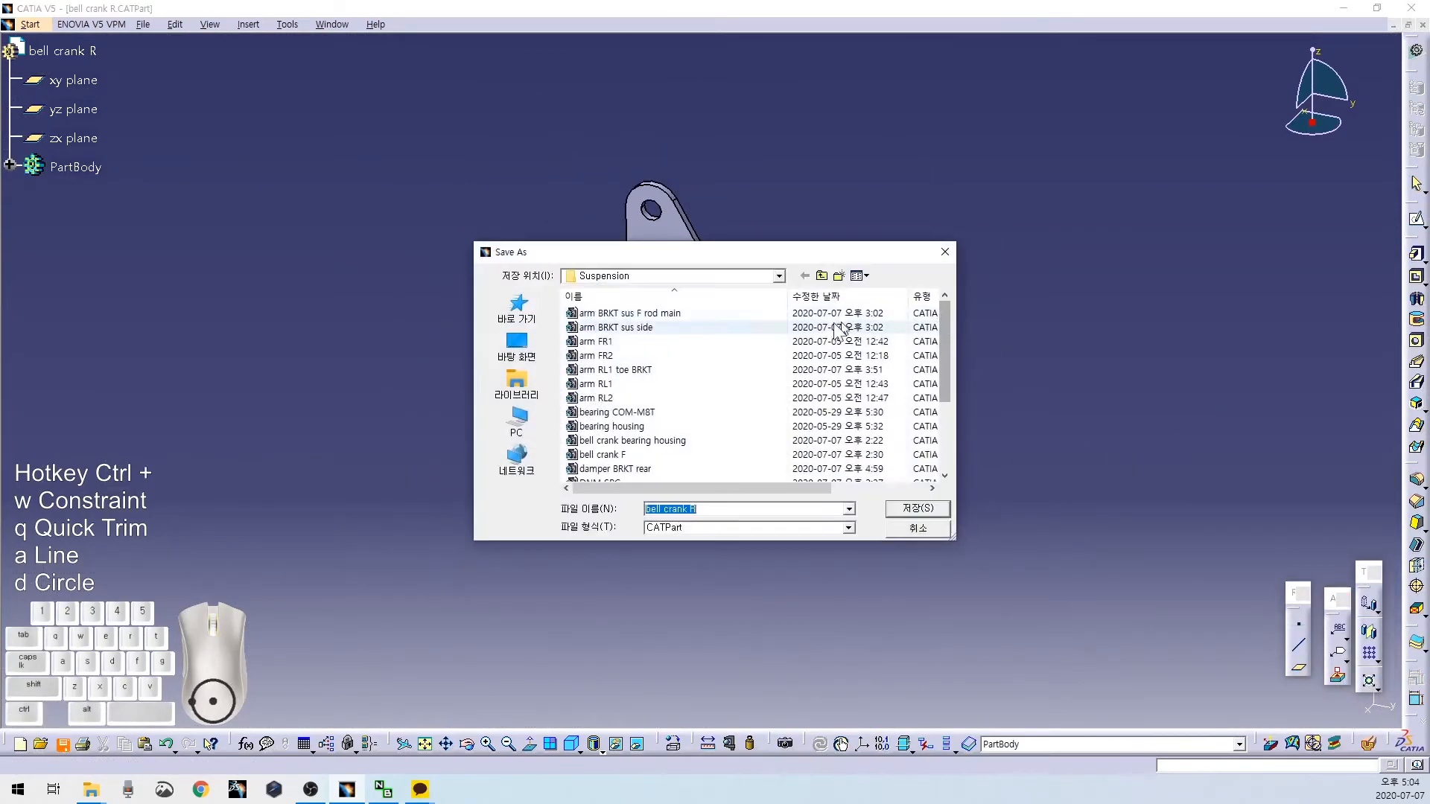
pyautogui.click(913, 513)
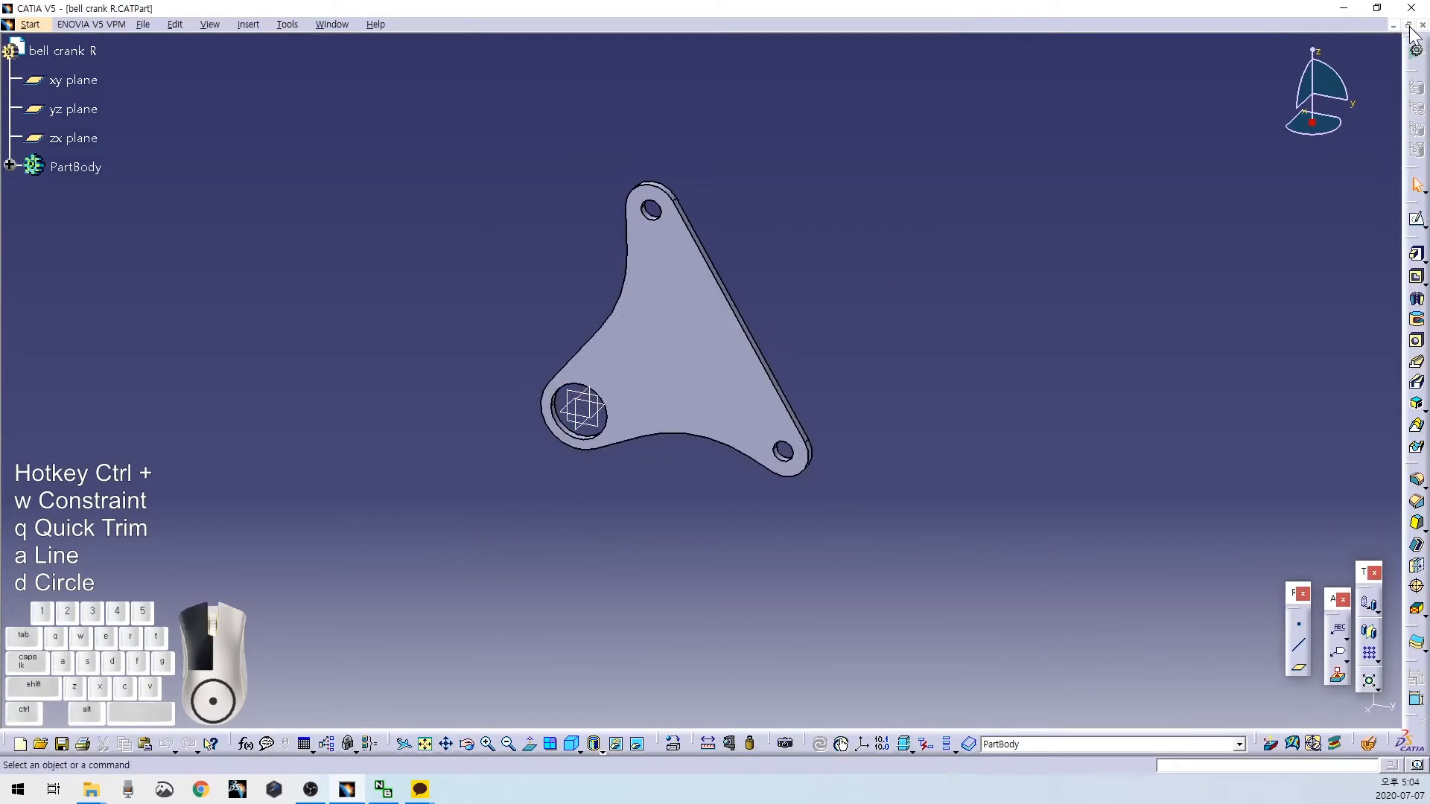
pyautogui.click(1408, 25)
pyautogui.moveTo(736, 121); pyautogui.dragTo(982, 169)
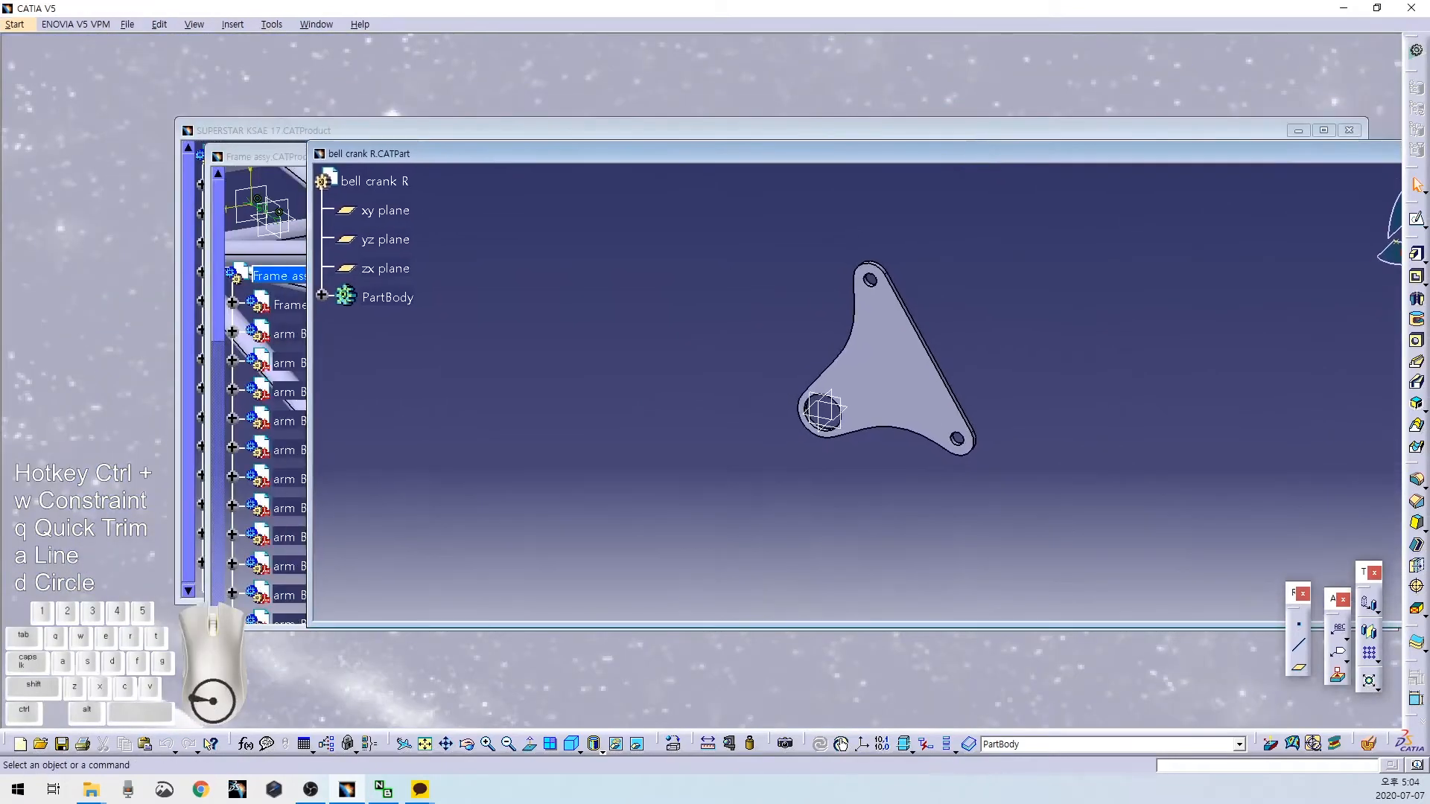
# Create a new part named bell crank R assy and move its window clear of the bell crank R part.
pyautogui.click(14, 23)
pyautogui.moveTo(97, 55)
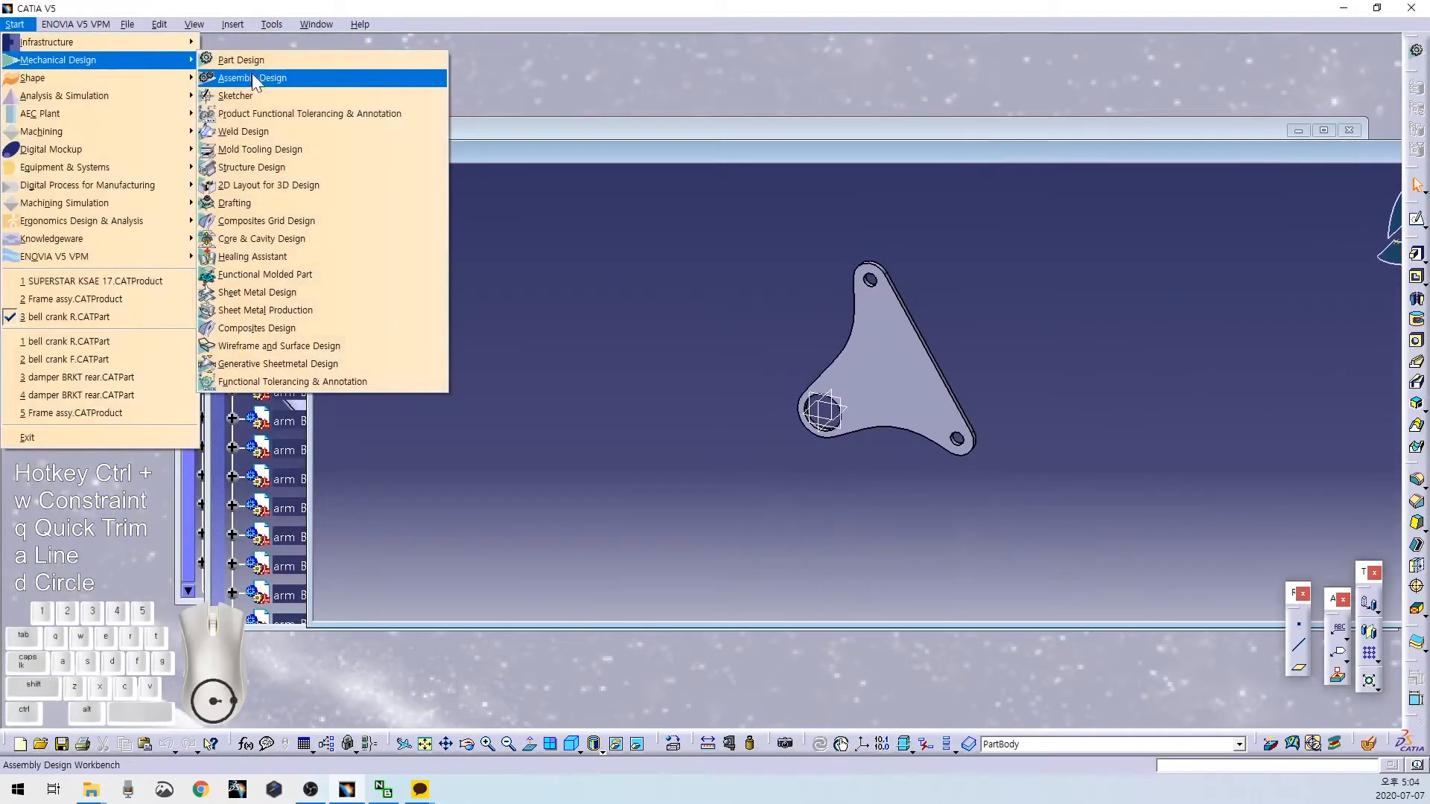
pyautogui.click(239, 57)
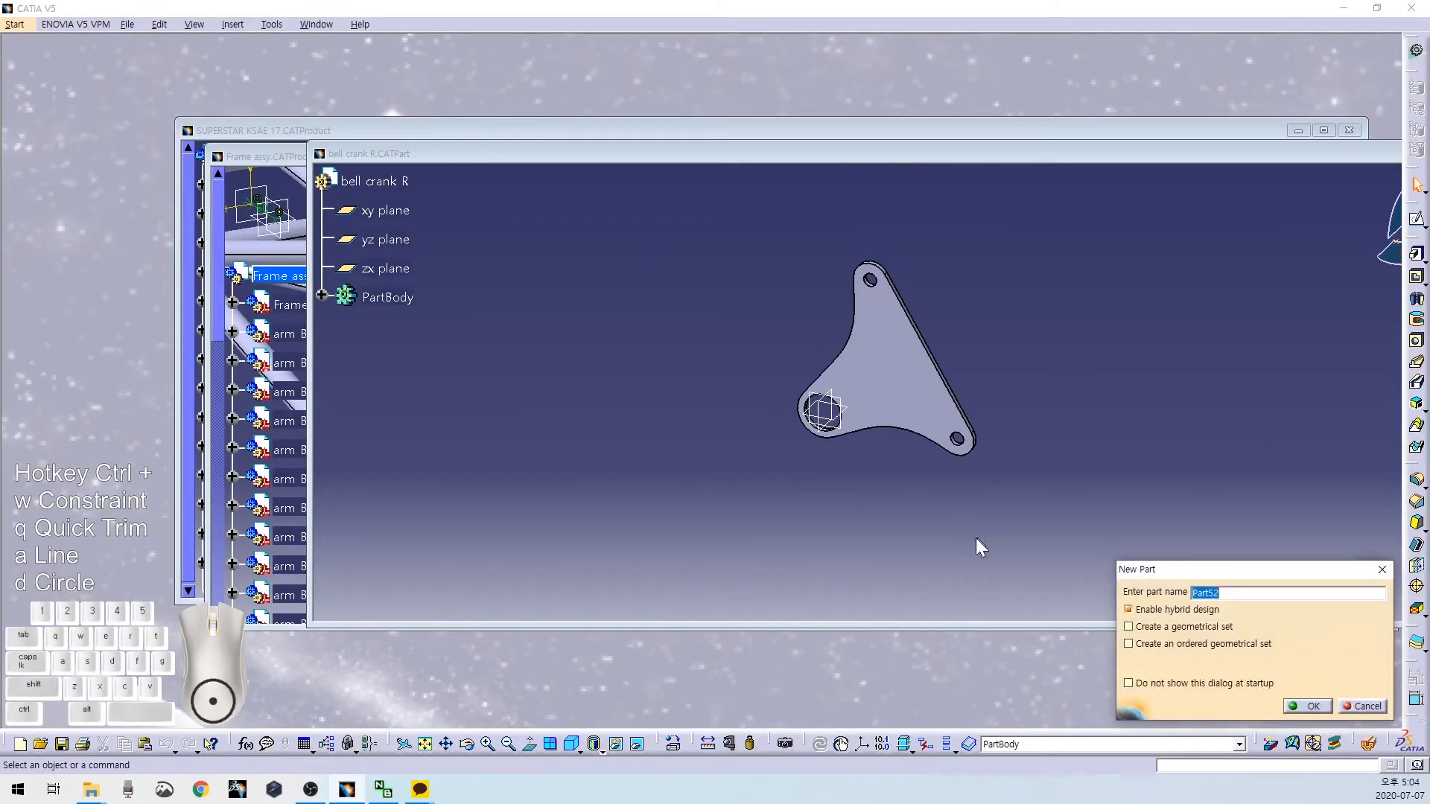
pyautogui.hotkey('alt', 'Tab')
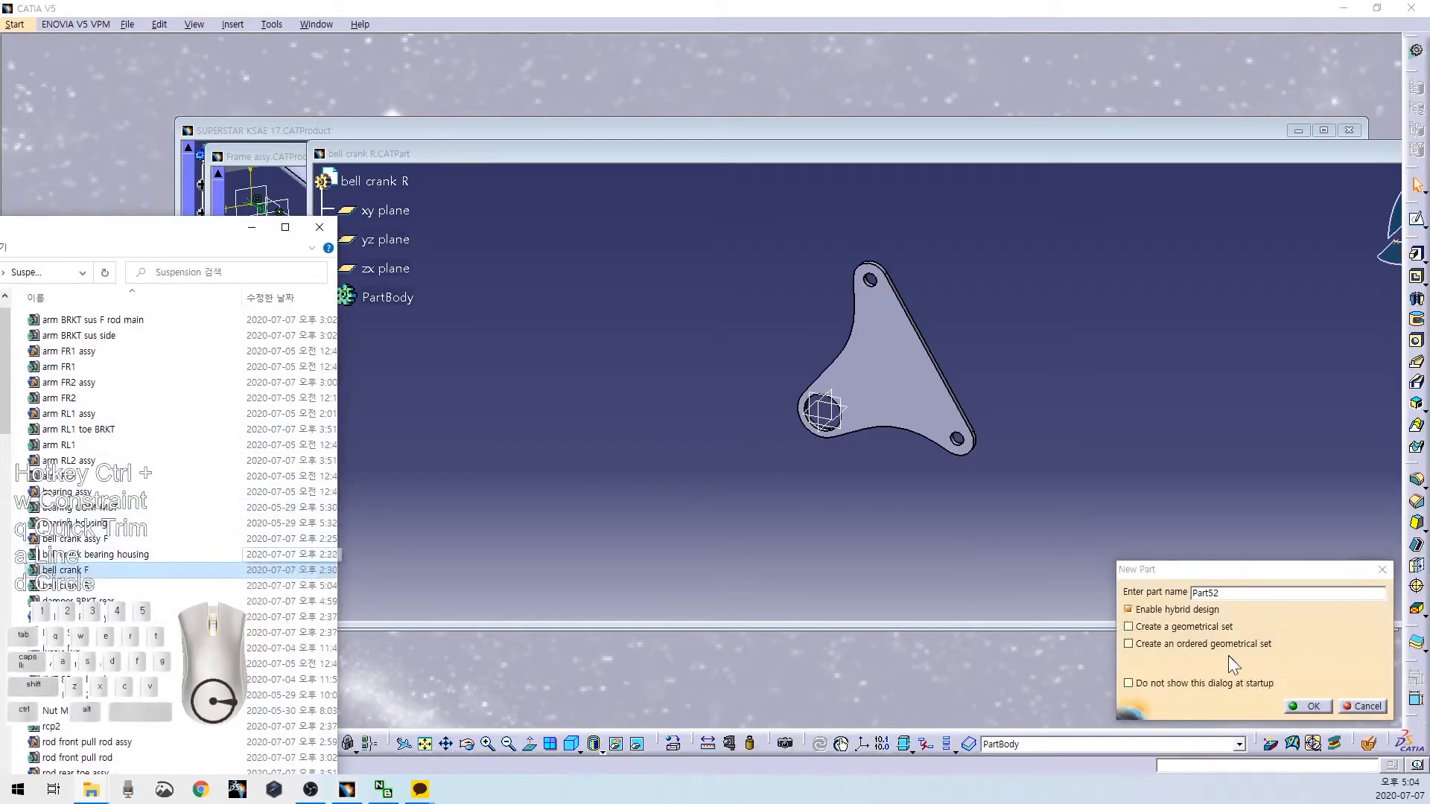
pyautogui.doubleClick(1230, 593)
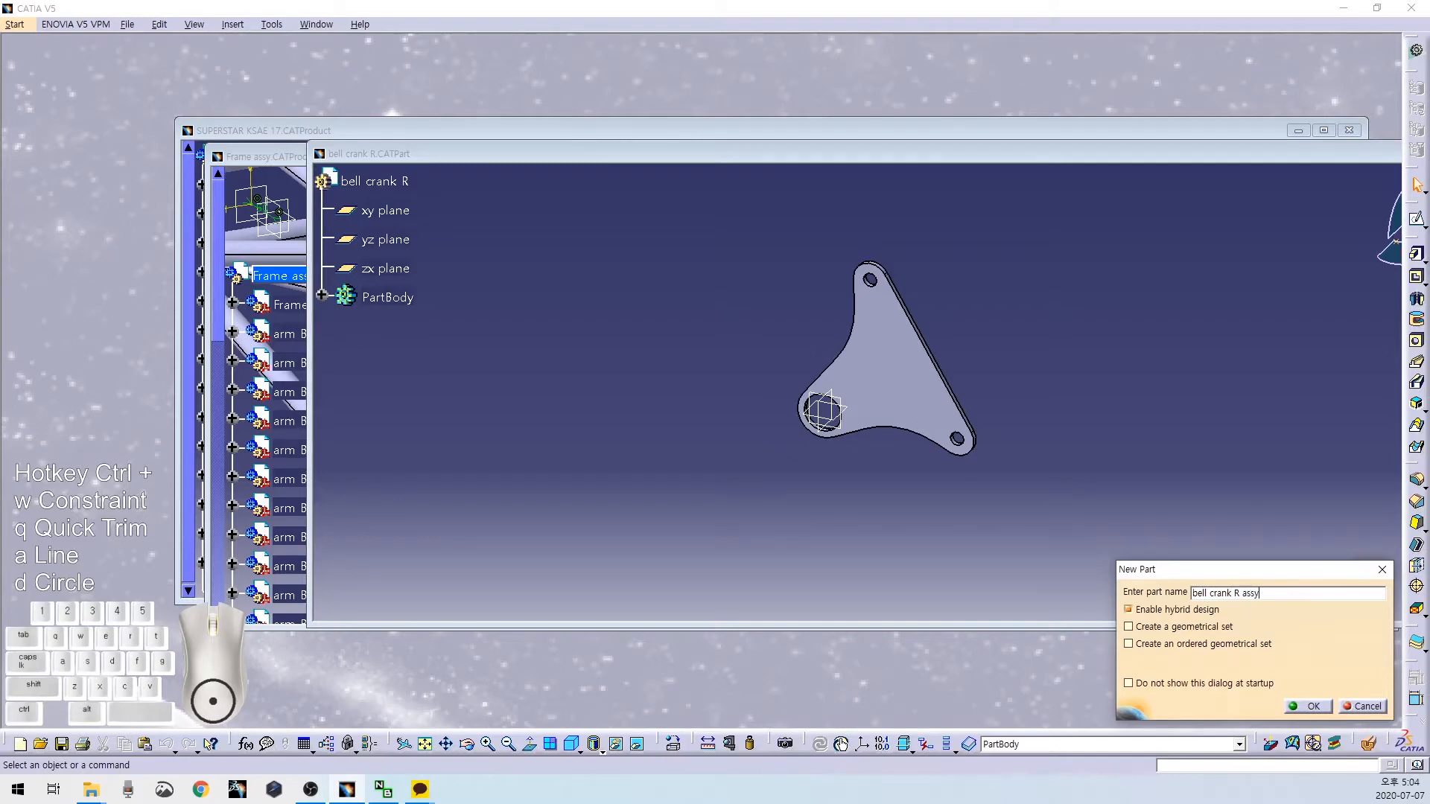
pyautogui.press('Return')
pyautogui.moveTo(400, 145); pyautogui.dragTo(427, 297)
# Switch to File Explorer and open the bell crank bearing housing part from the Suspension folder in CATIA.
pyautogui.click(91, 790)
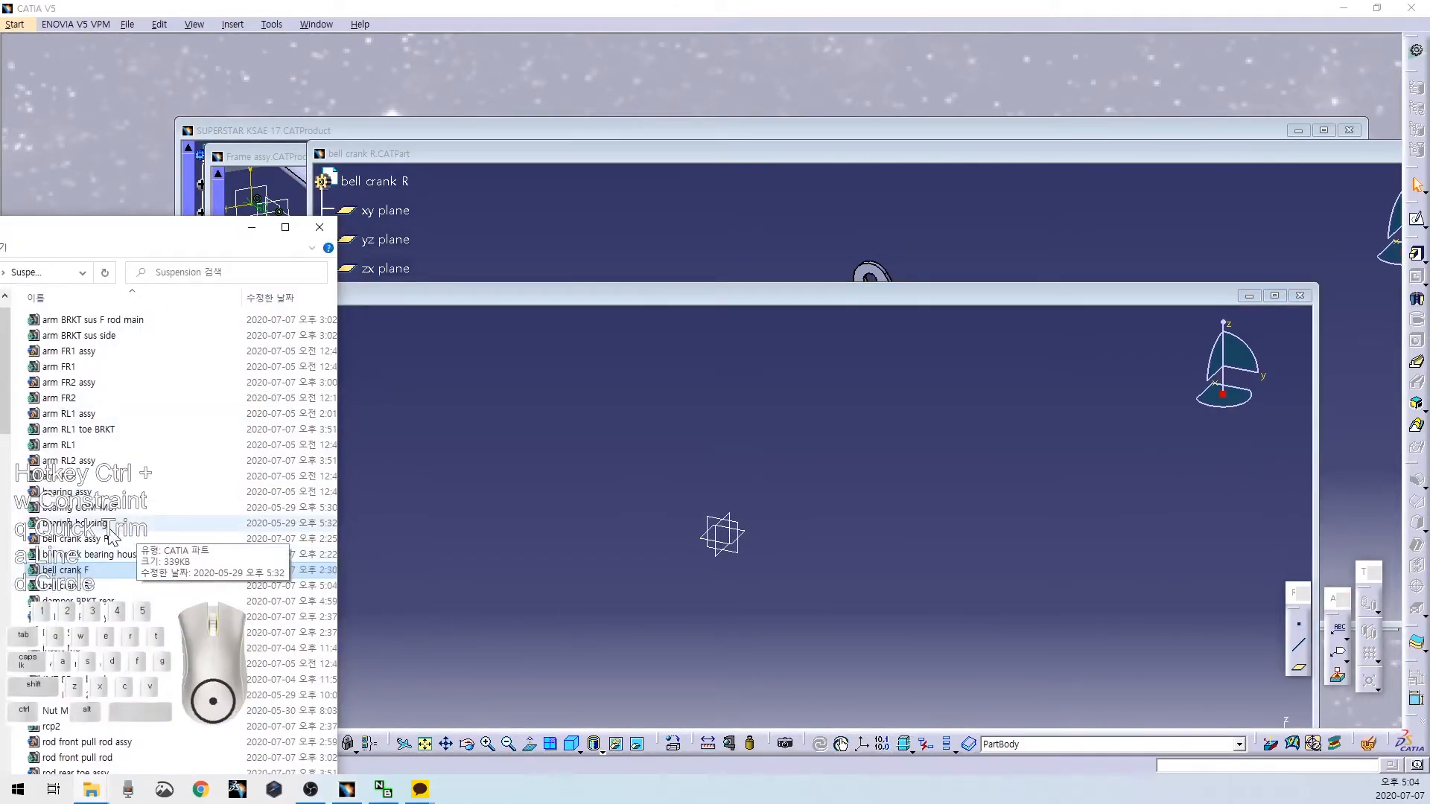
pyautogui.click(138, 557)
pyautogui.moveTo(686, 90); pyautogui.dragTo(481, 252)
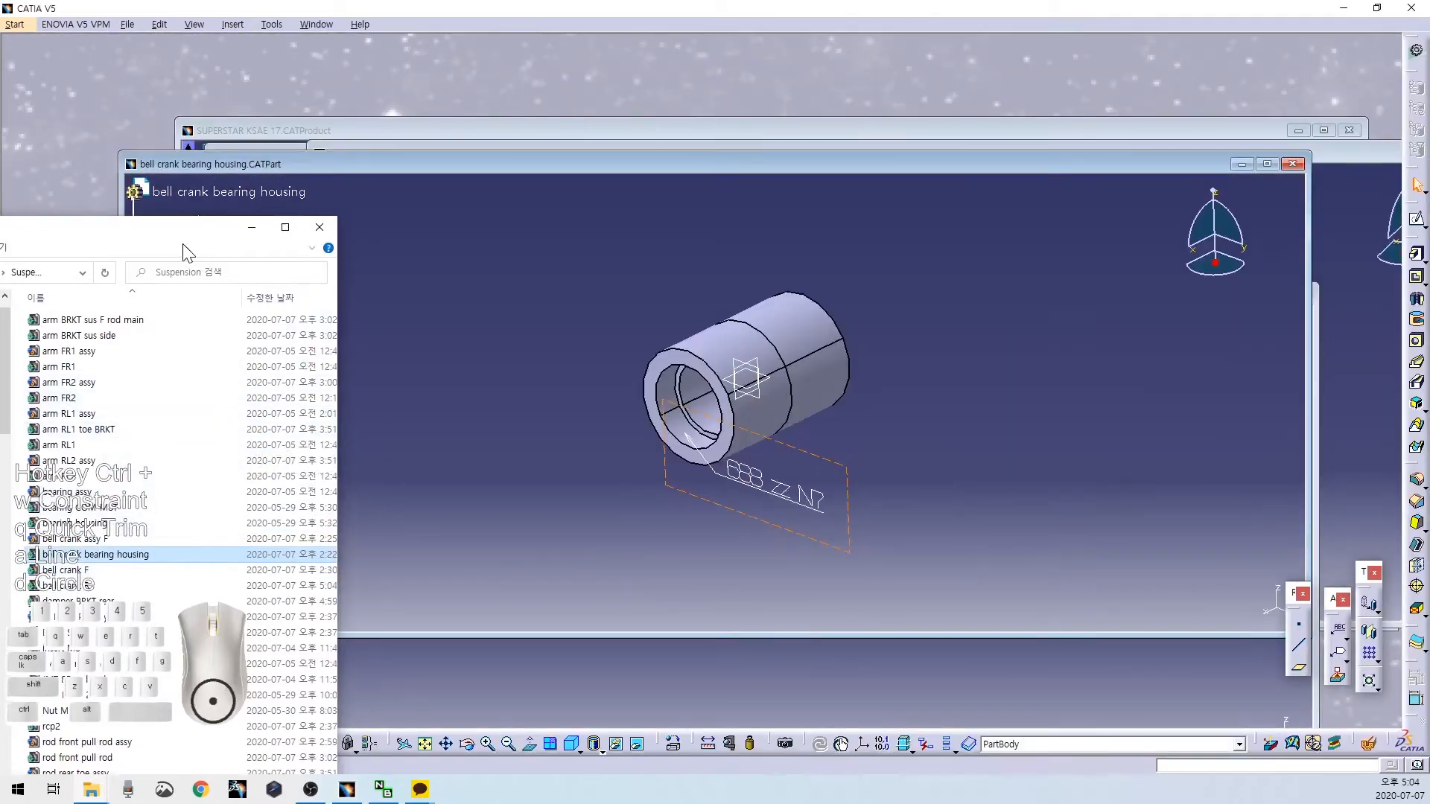
# Go to the Upright folder in File Explorer and open the ball 8 SPC part in CATIA.
pyautogui.hotkey('alt', 'Up')
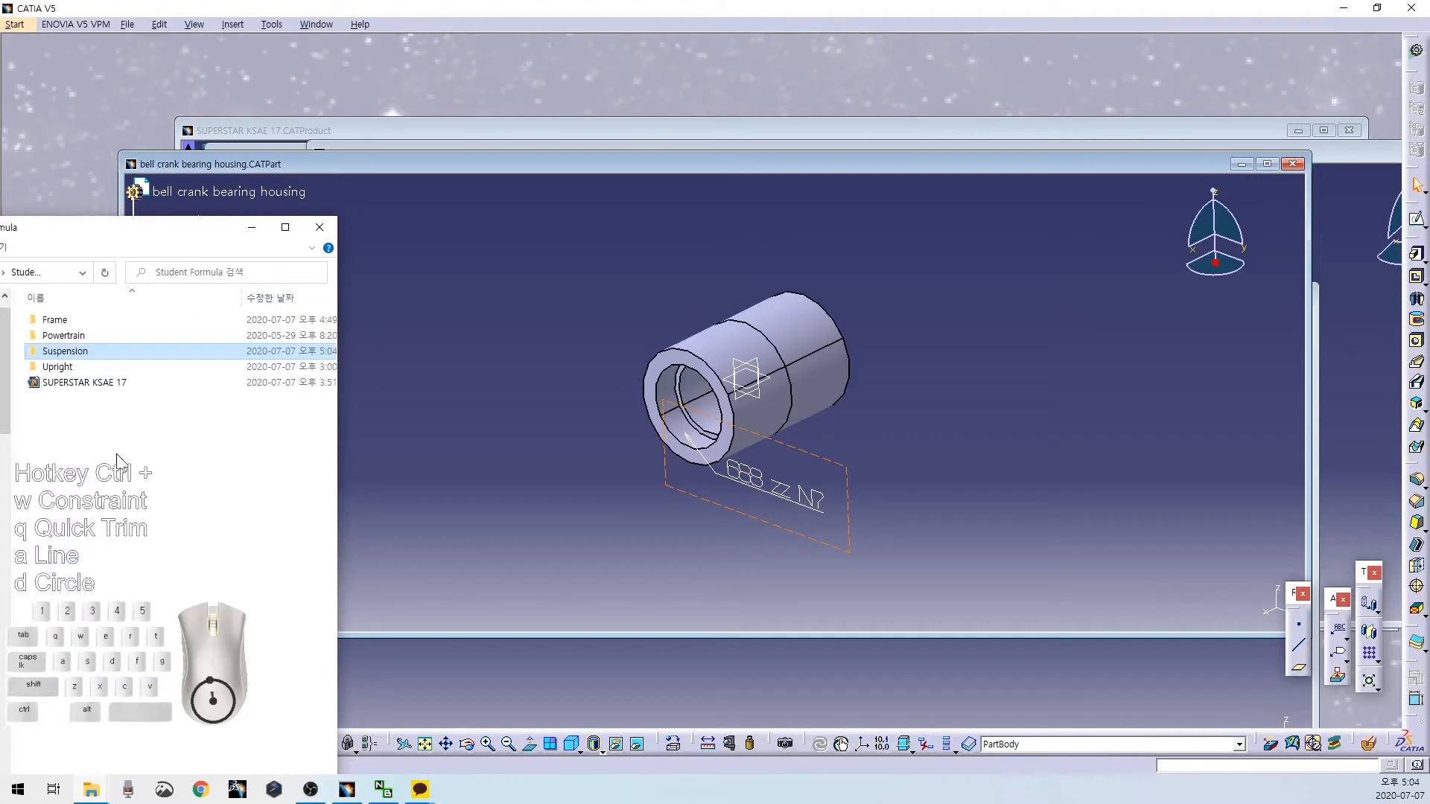
pyautogui.click(100, 368)
pyautogui.doubleClick(99, 370)
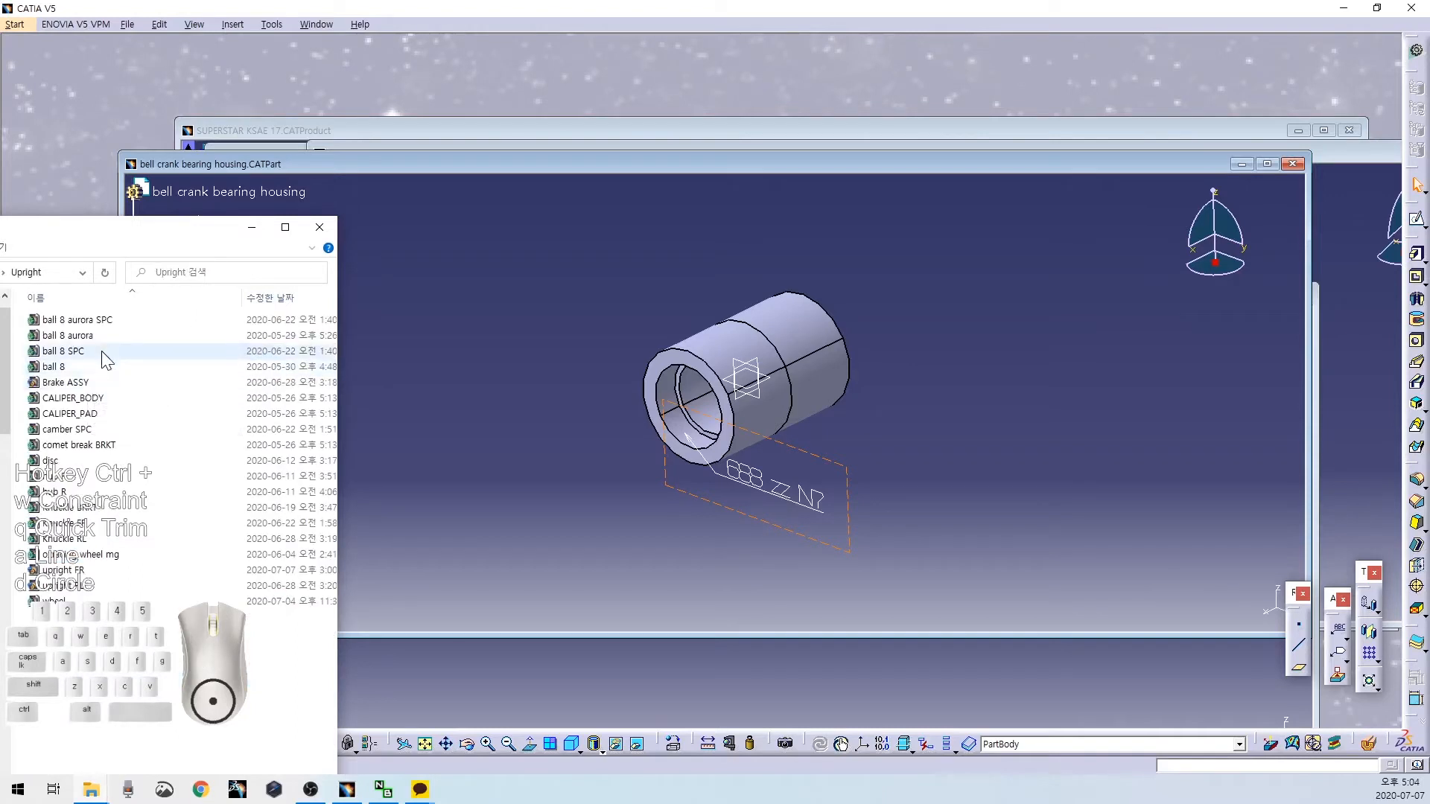
pyautogui.moveTo(80, 360); pyautogui.dragTo(559, 97)
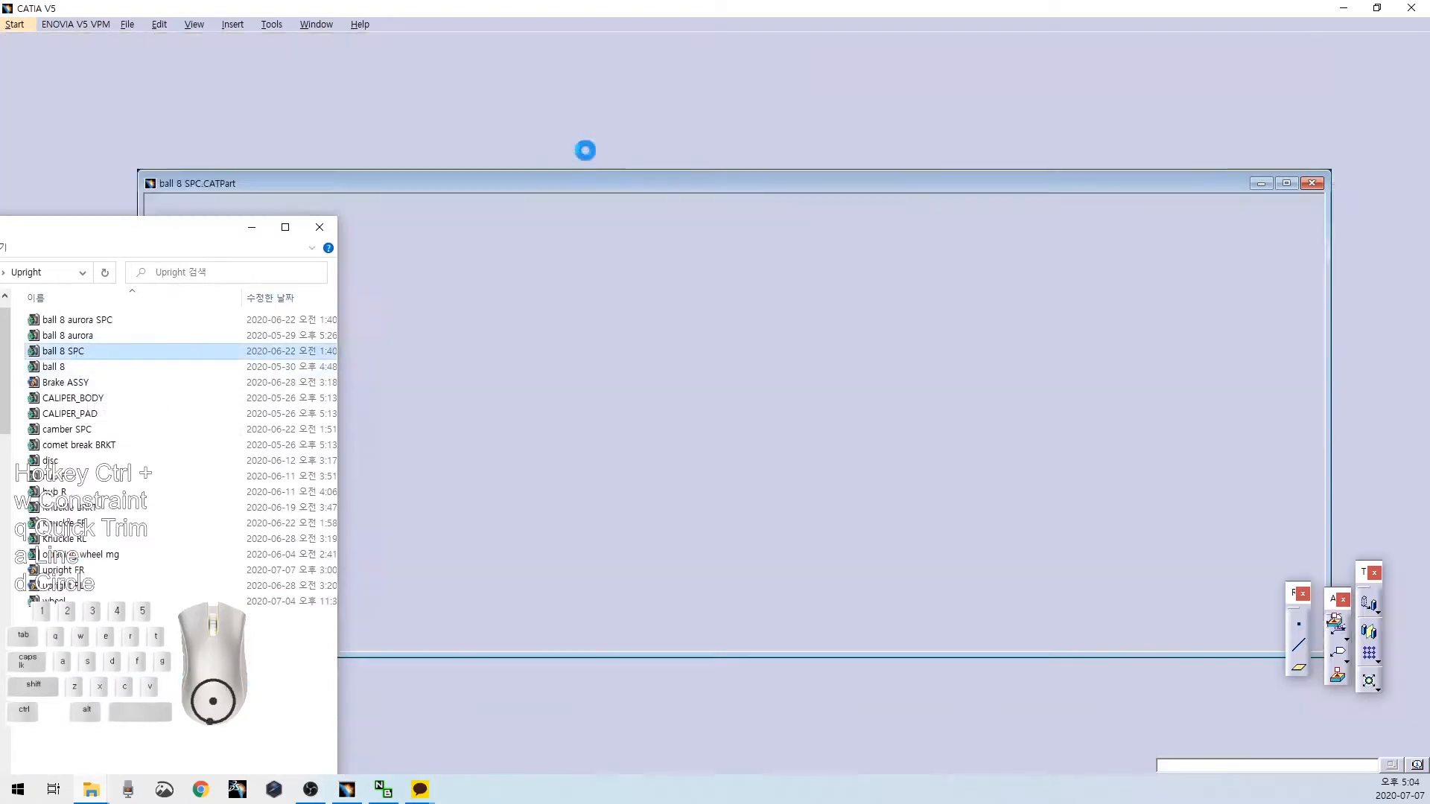
# Rearrange the open part windows so that their specification trees are accessible side by side.
pyautogui.click(574, 193)
pyautogui.moveTo(563, 195); pyautogui.dragTo(1008, 54)
pyautogui.moveTo(454, 166); pyautogui.dragTo(846, 143)
pyautogui.click(633, 169)
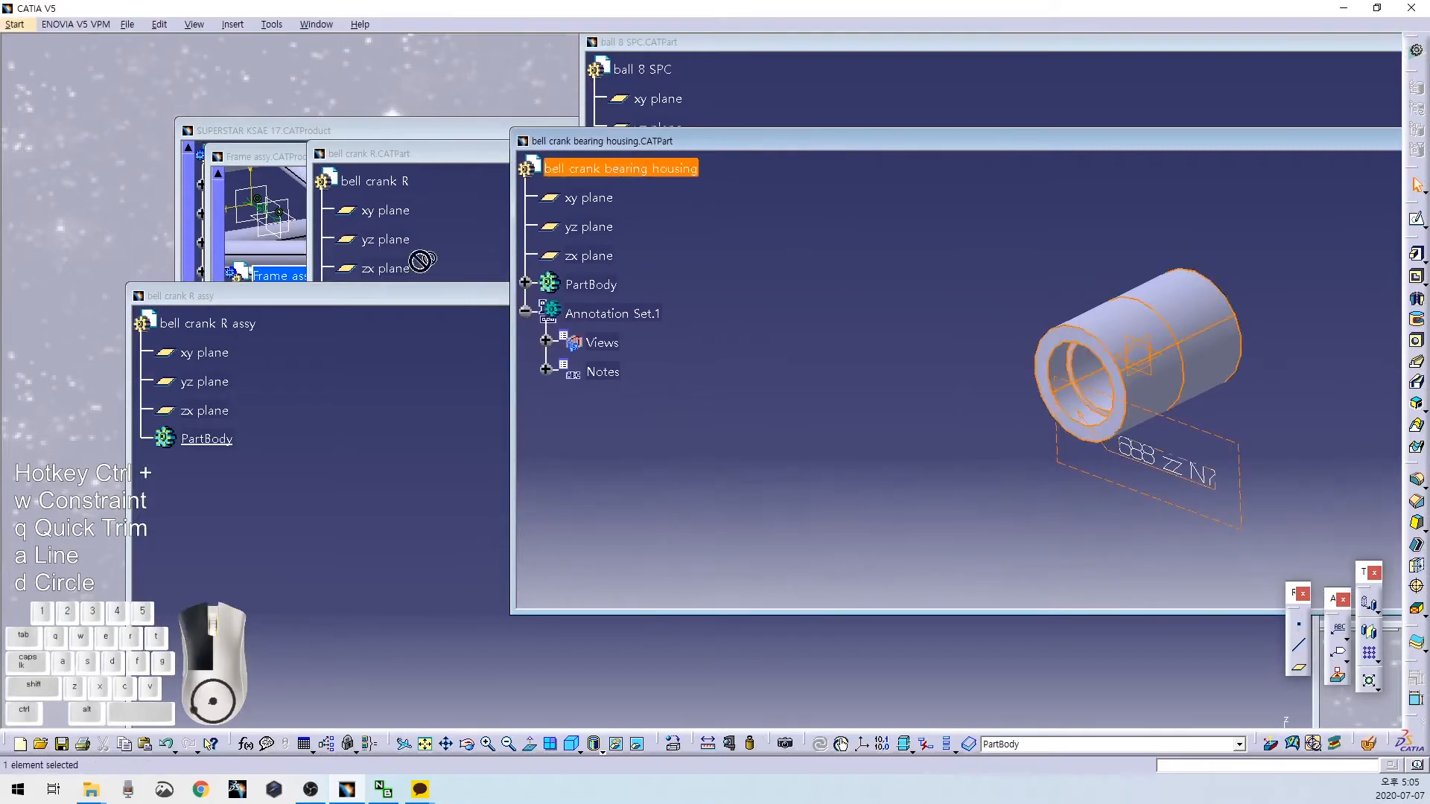
pyautogui.click(225, 330)
pyautogui.click(926, 561)
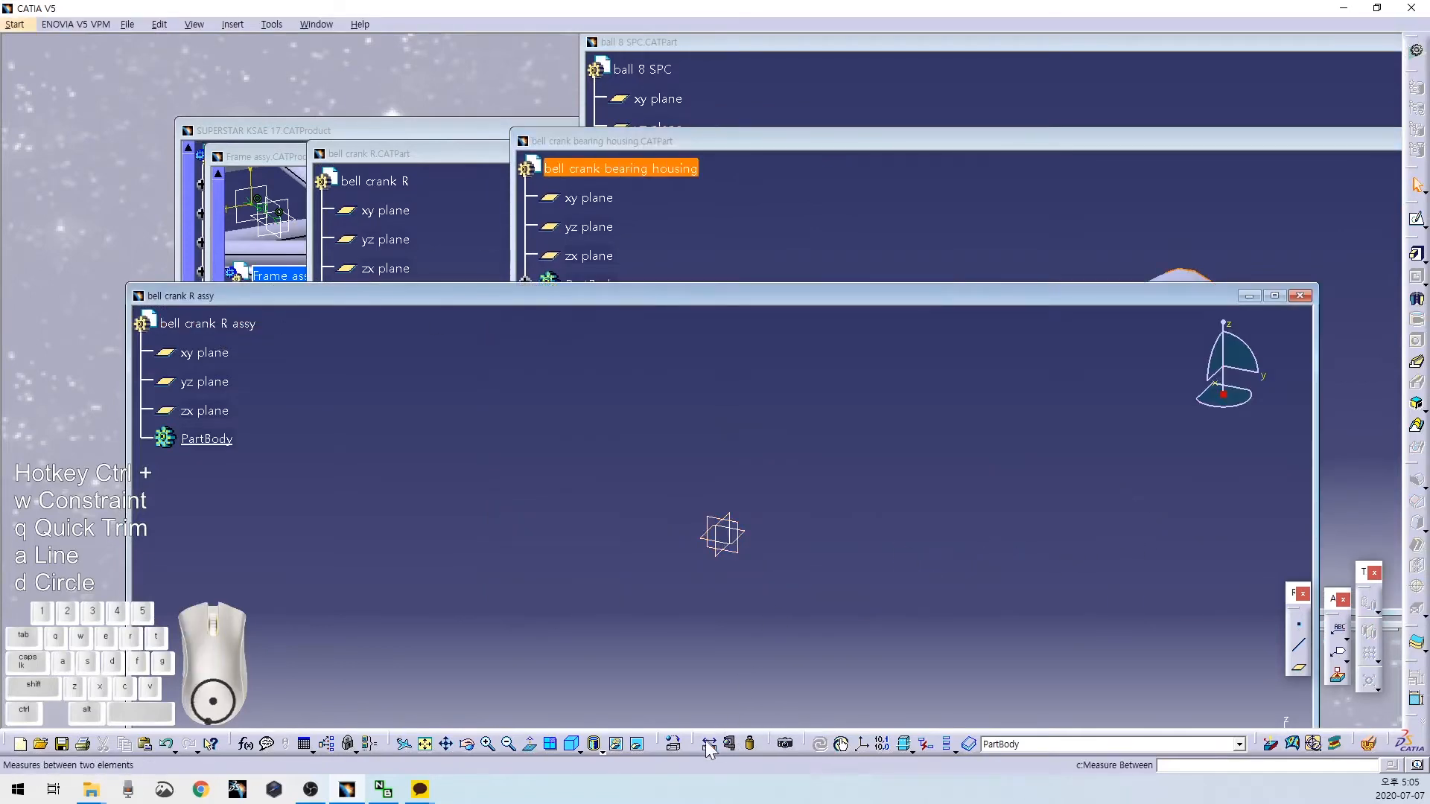
pyautogui.click(445, 744)
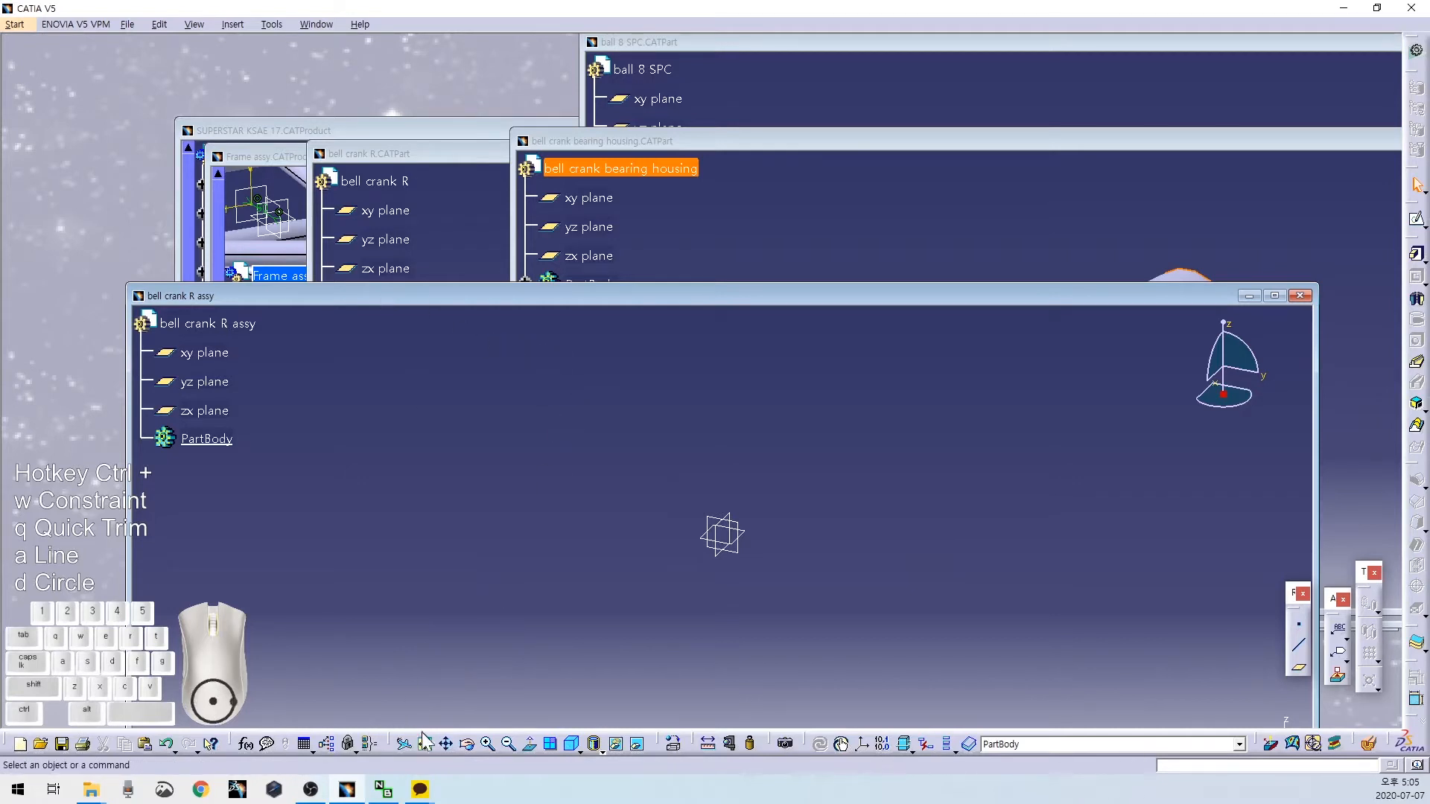
pyautogui.click(446, 744)
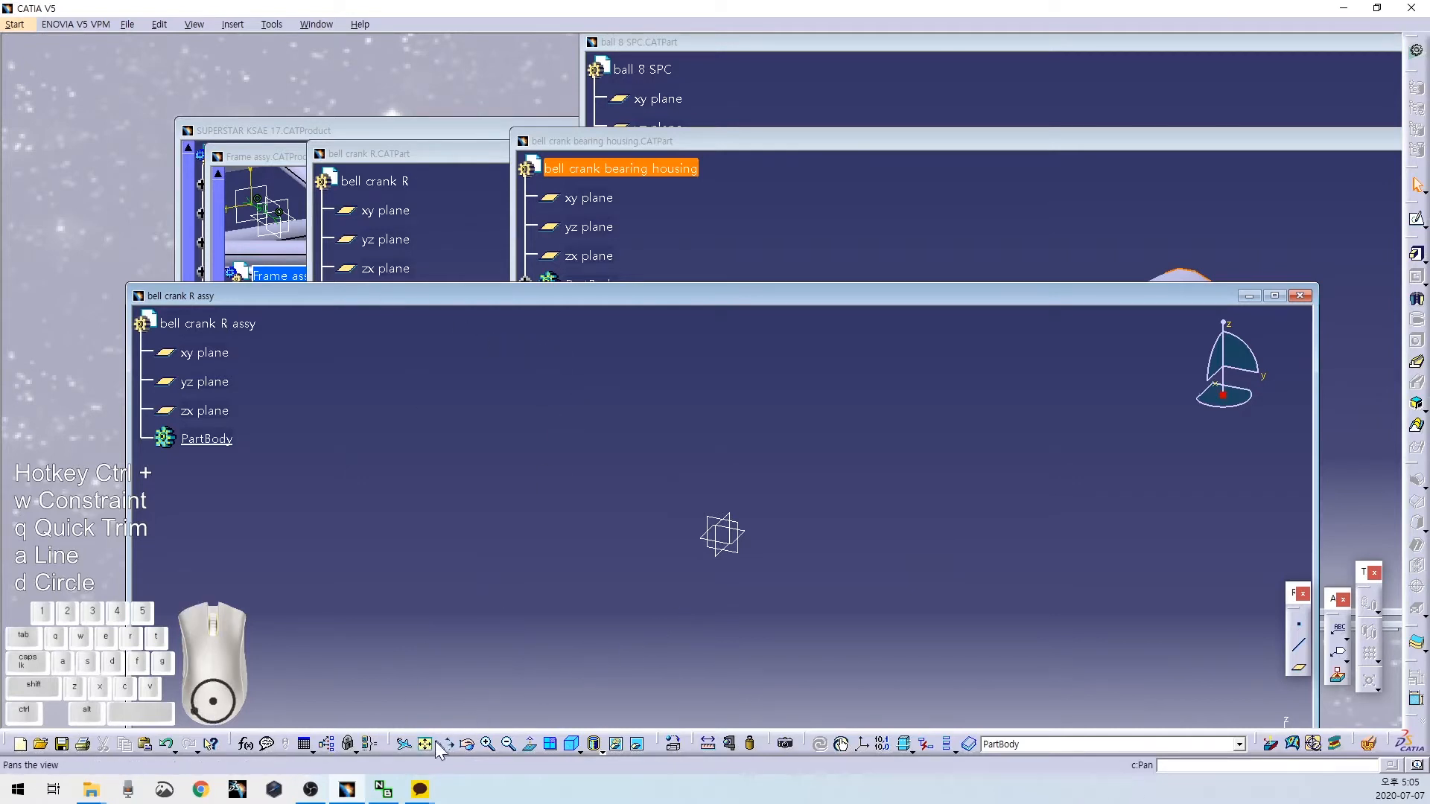
pyautogui.click(779, 229)
pyautogui.moveTo(649, 175); pyautogui.dragTo(273, 336)
pyautogui.click(480, 407)
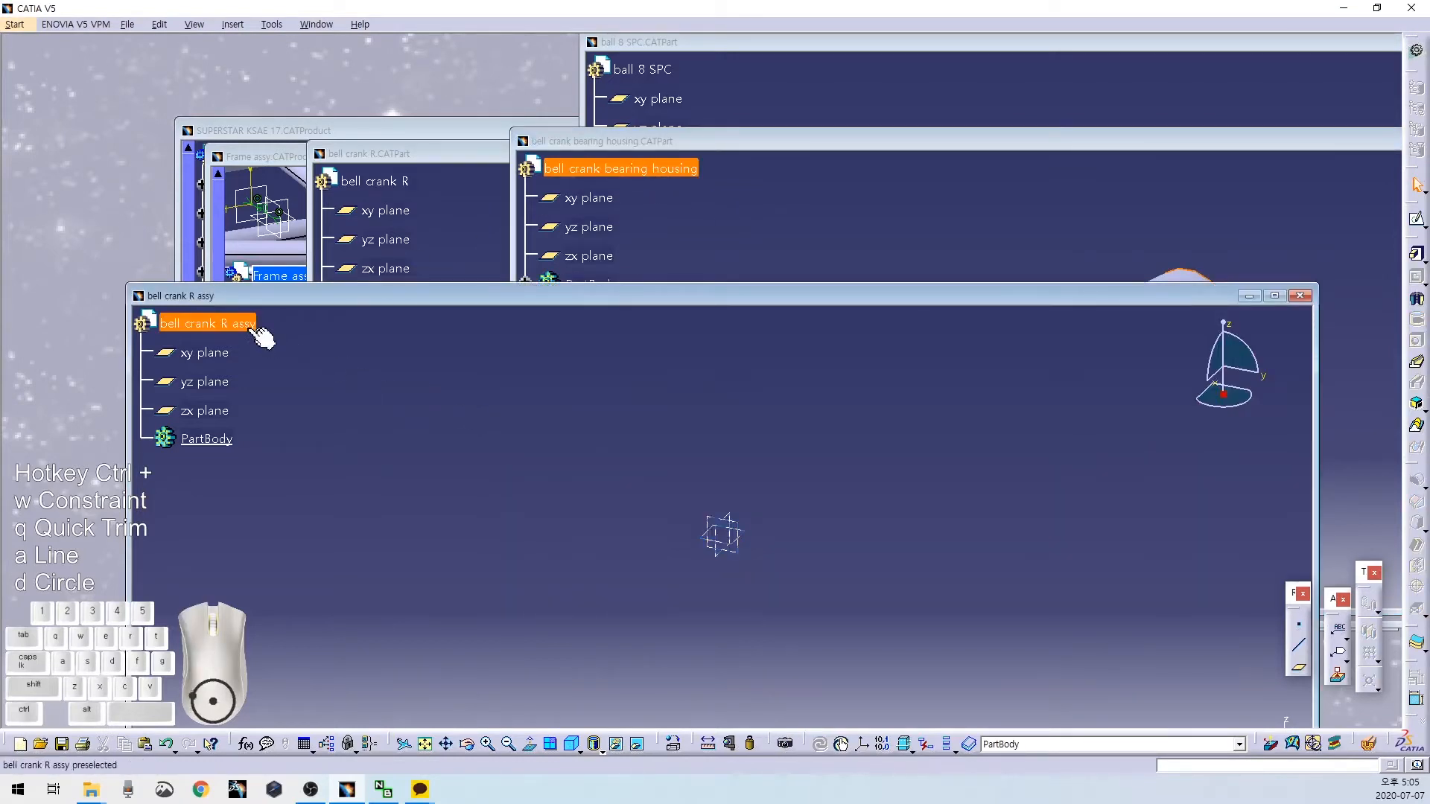
pyautogui.click(1300, 297)
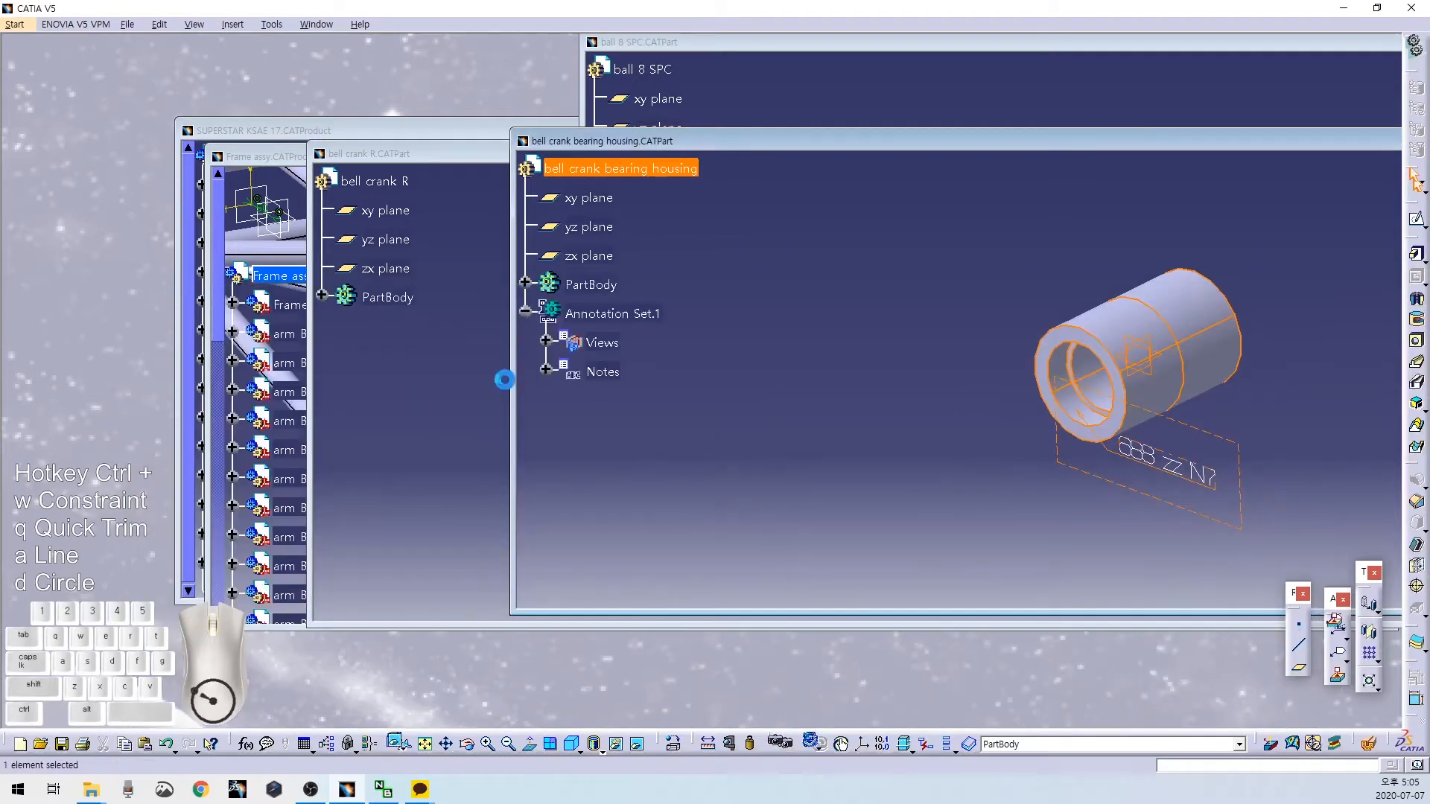
# Create a new product in the Assembly Design workbench and place its window beside the part windows.
pyautogui.click(15, 24)
pyautogui.moveTo(46, 61)
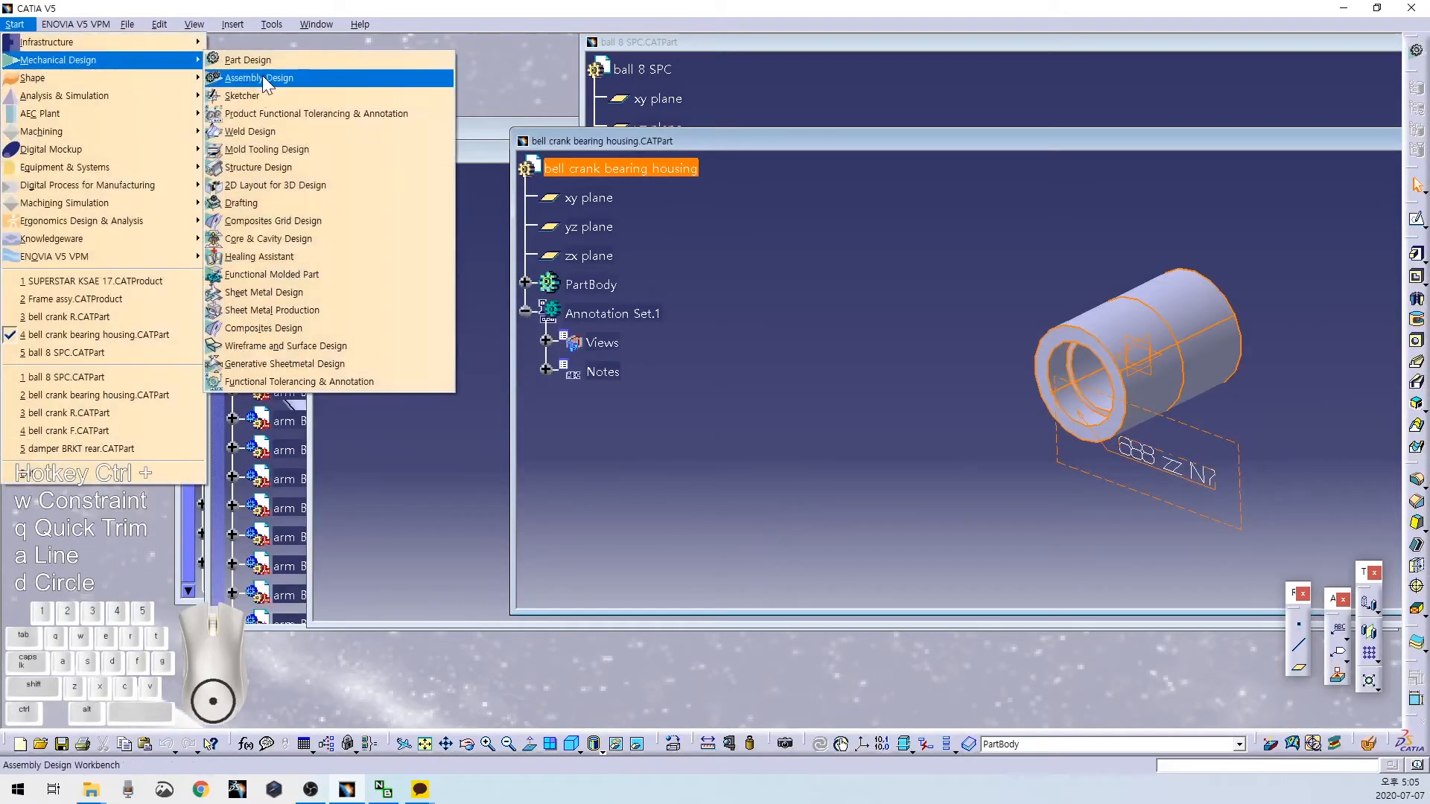
pyautogui.click(402, 79)
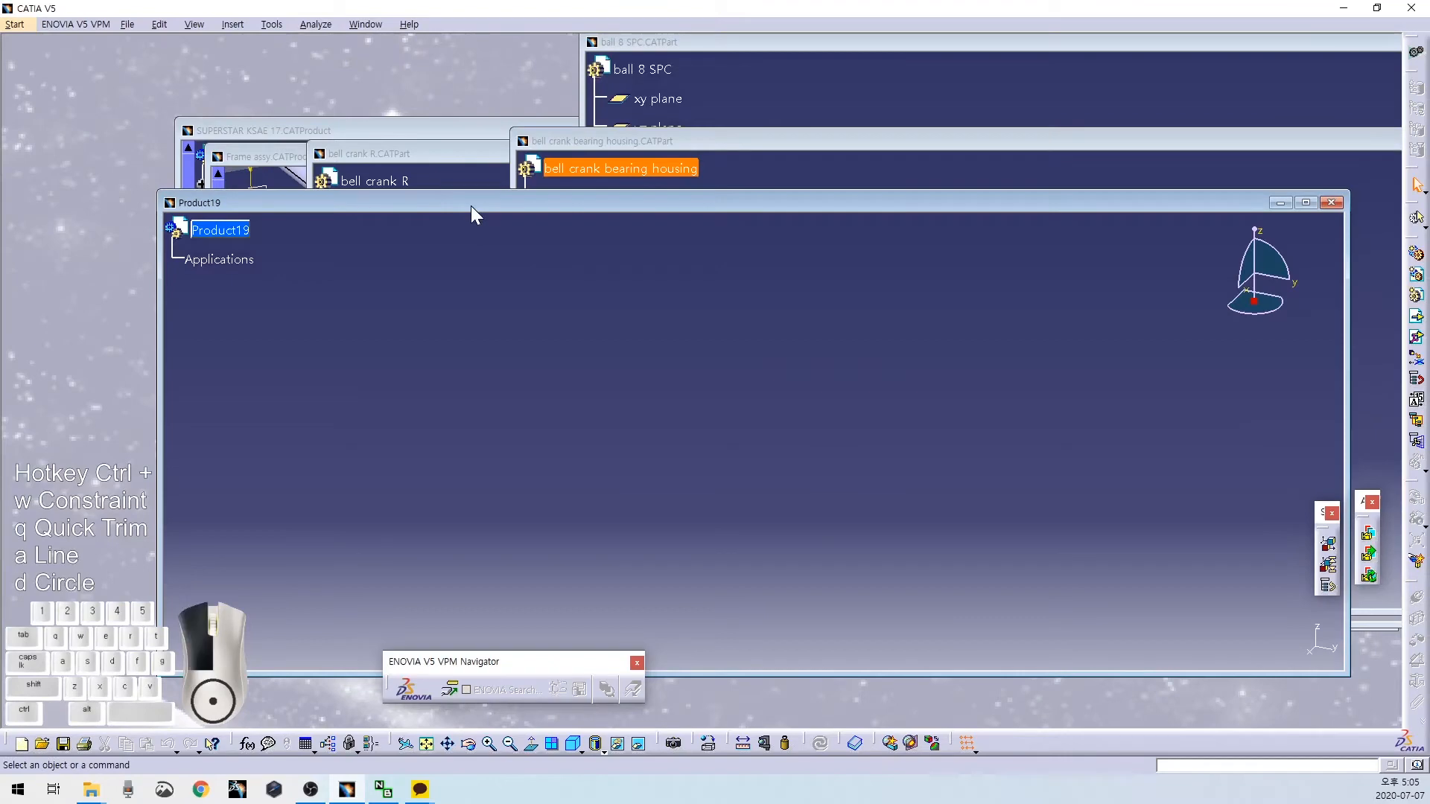
pyautogui.moveTo(471, 205); pyautogui.dragTo(374, 308)
# Add the bell crank bearing housing part to the new product and fix it in place.
pyautogui.click(629, 169)
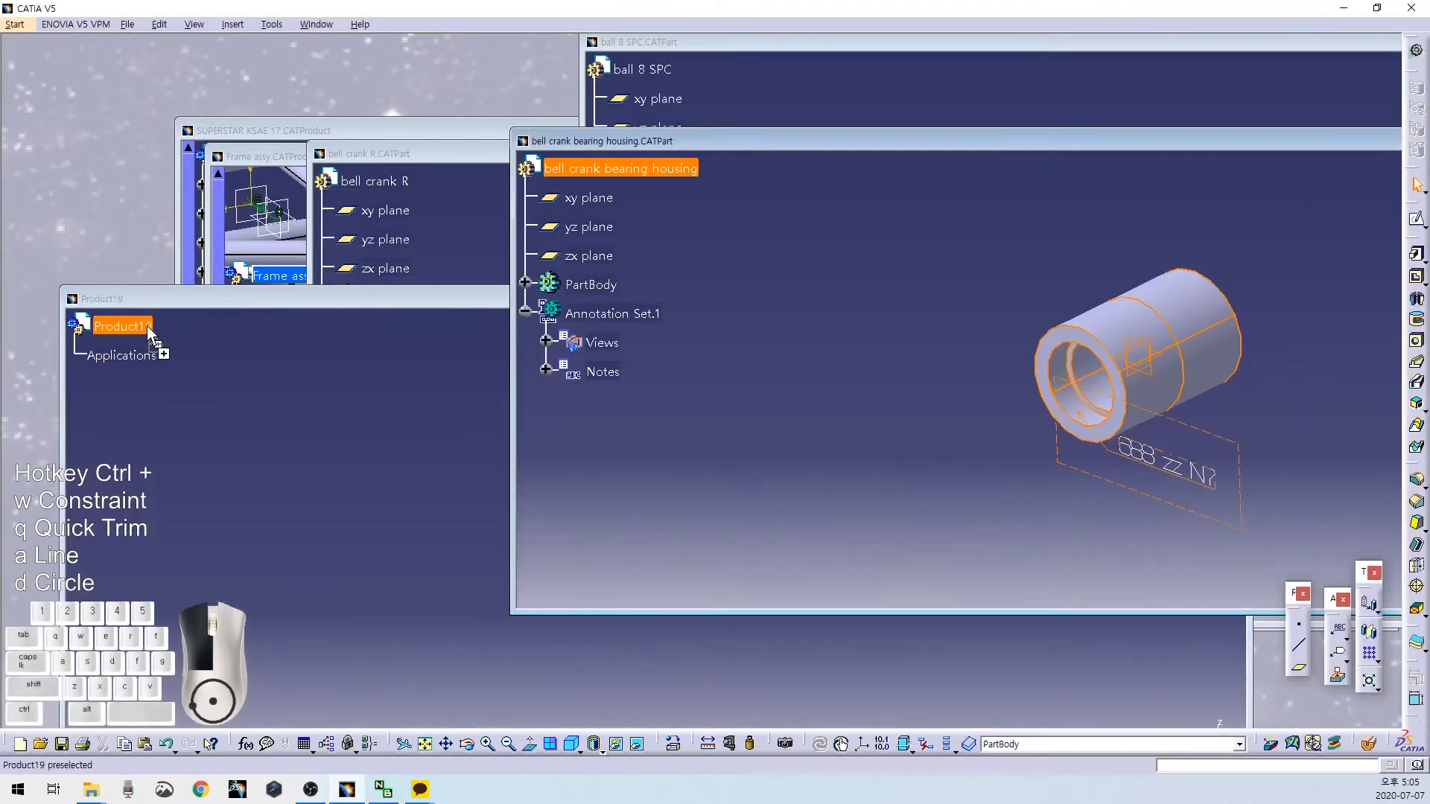
pyautogui.moveTo(152, 335); pyautogui.dragTo(153, 337)
pyautogui.click(1416, 682)
pyautogui.click(689, 547)
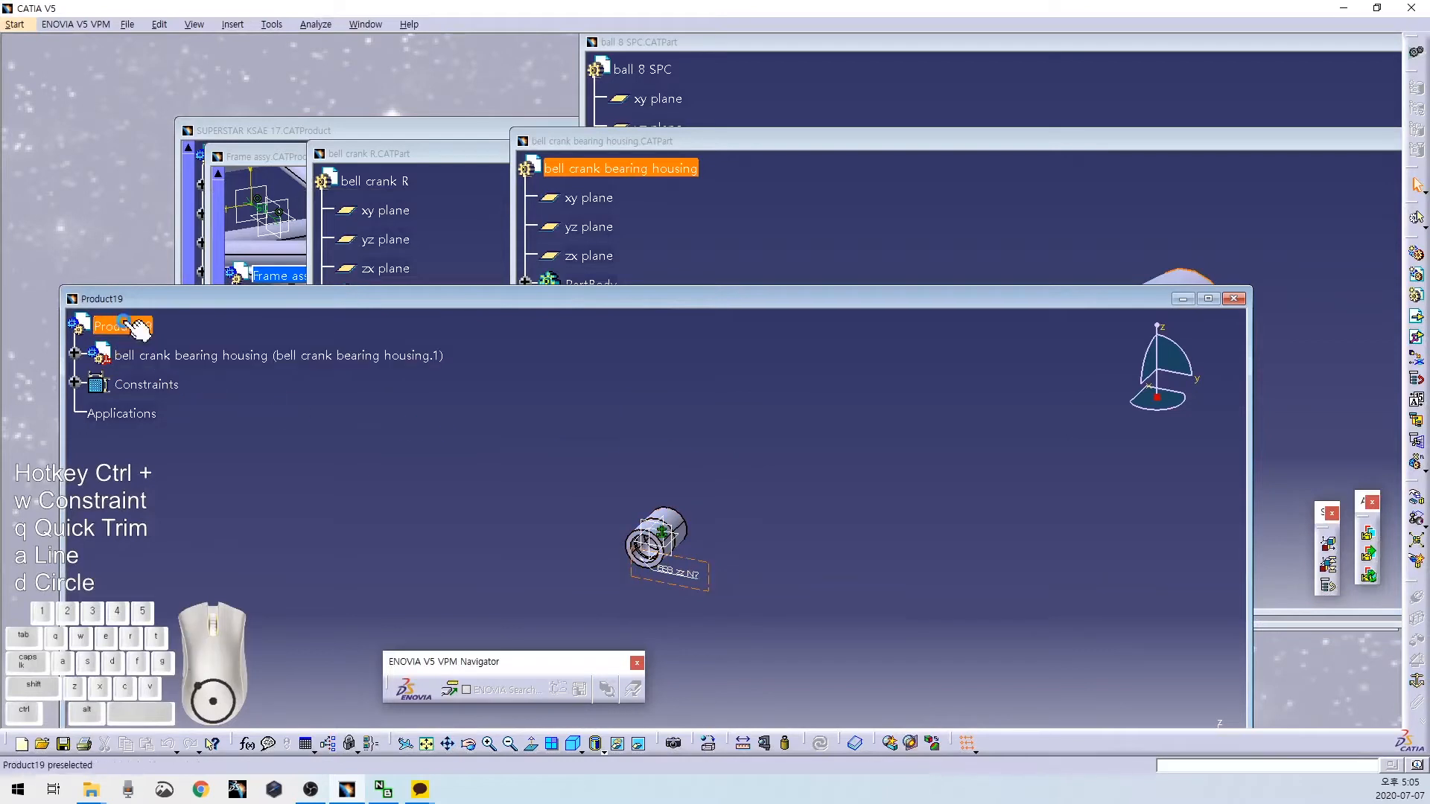
# Set the product's part number to "bell crank R assy" and save the file as "bell crank assy R" in the Suspension folder.
pyautogui.hotkey('alt', 'Return')
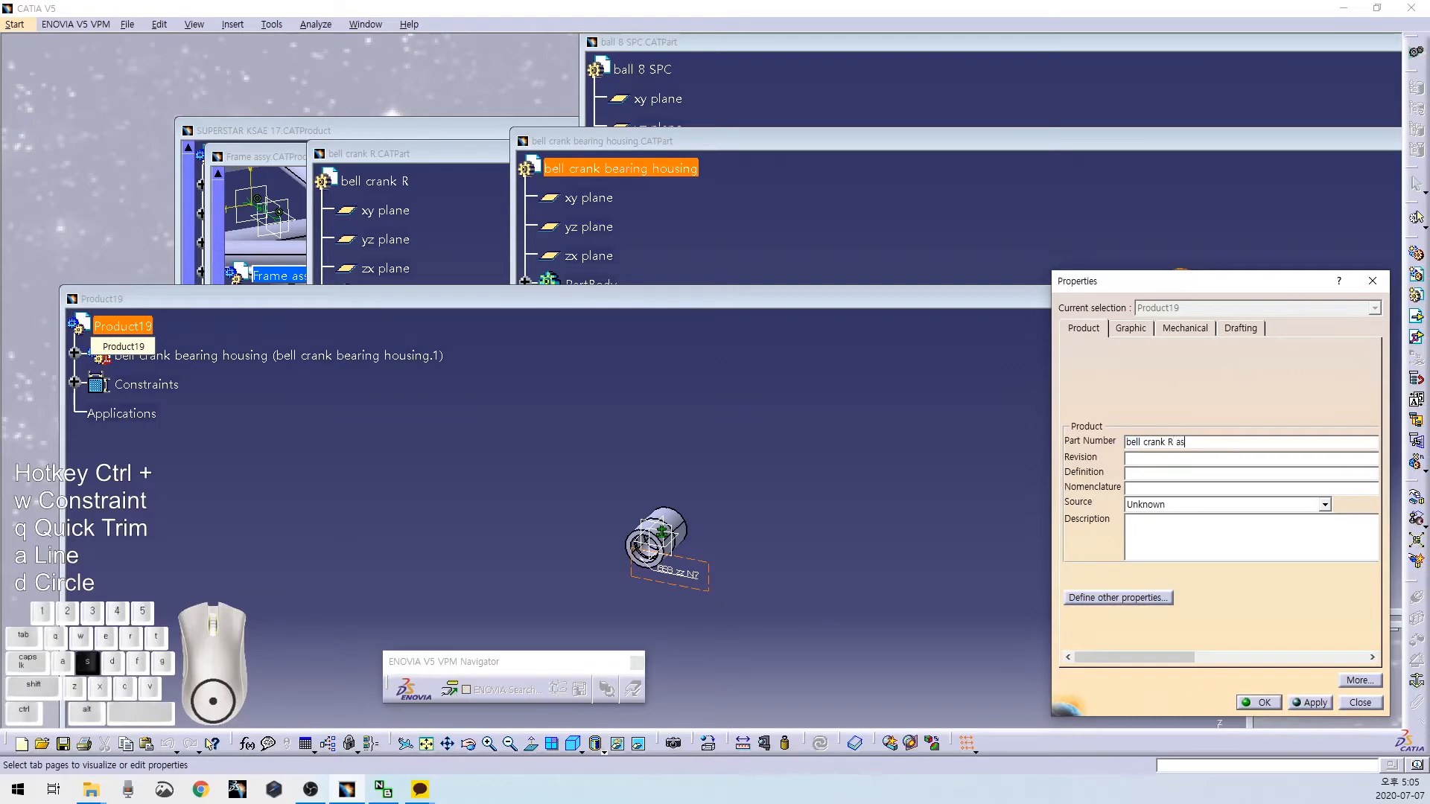
pyautogui.press('Return')
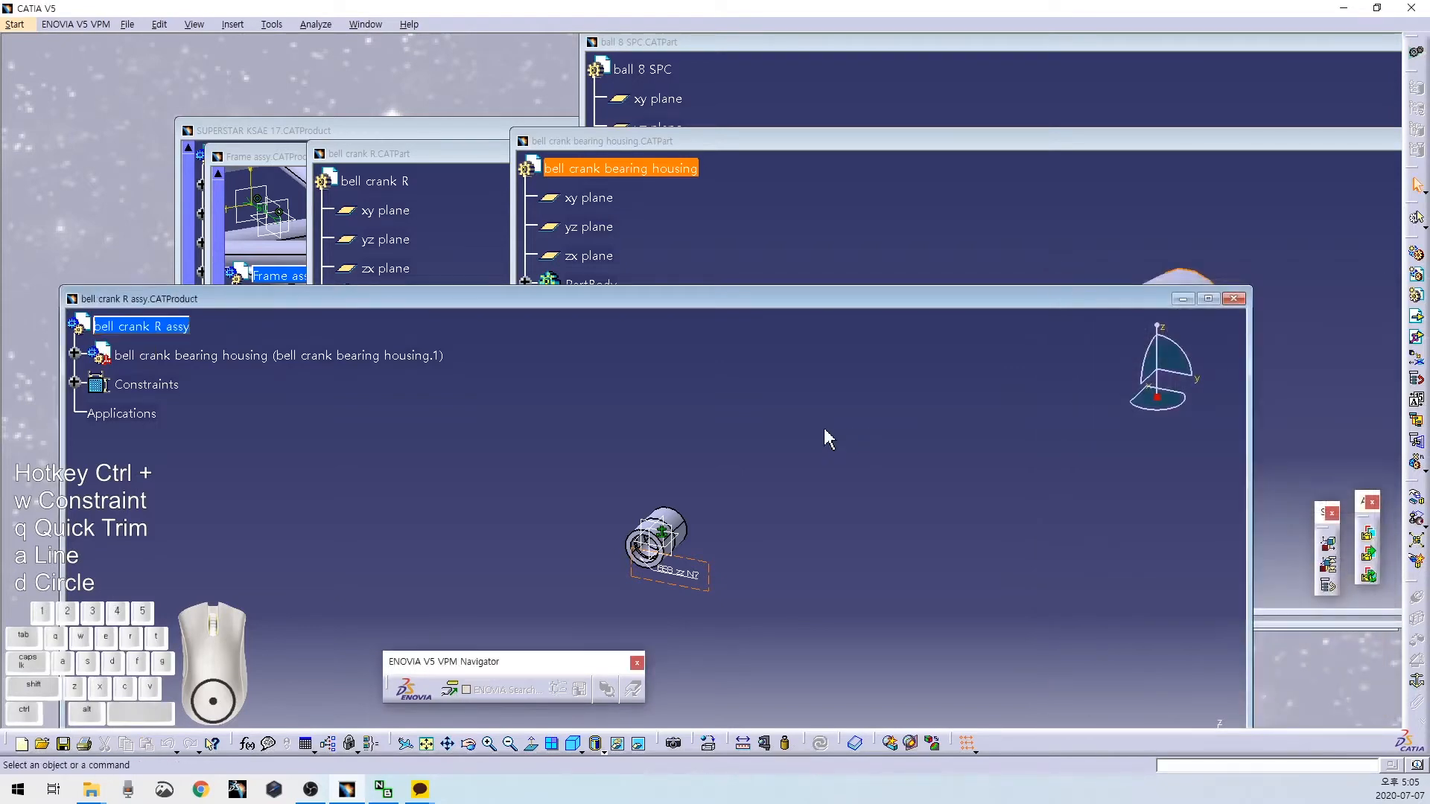
pyautogui.hotkey('ctrl', 's')
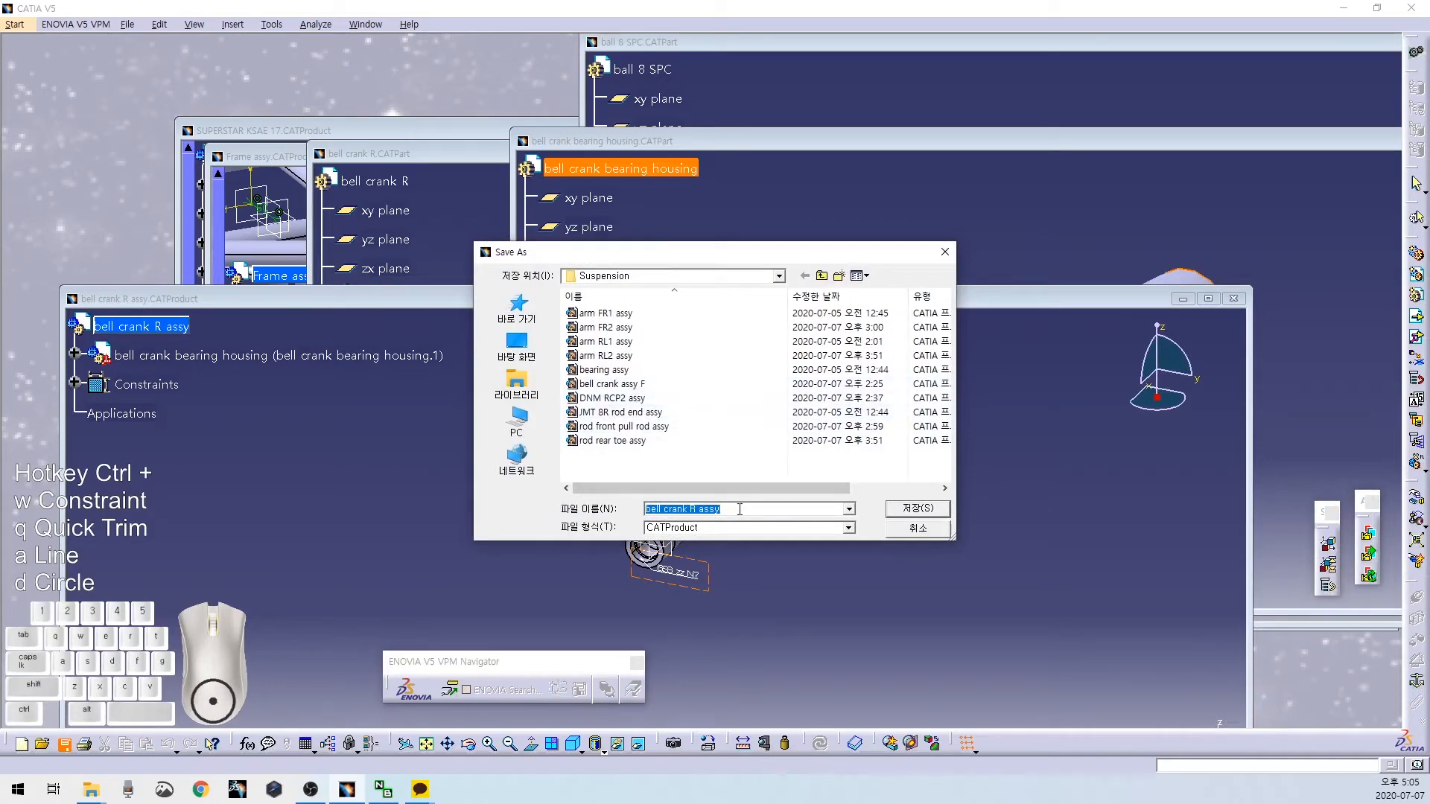
pyautogui.click(708, 383)
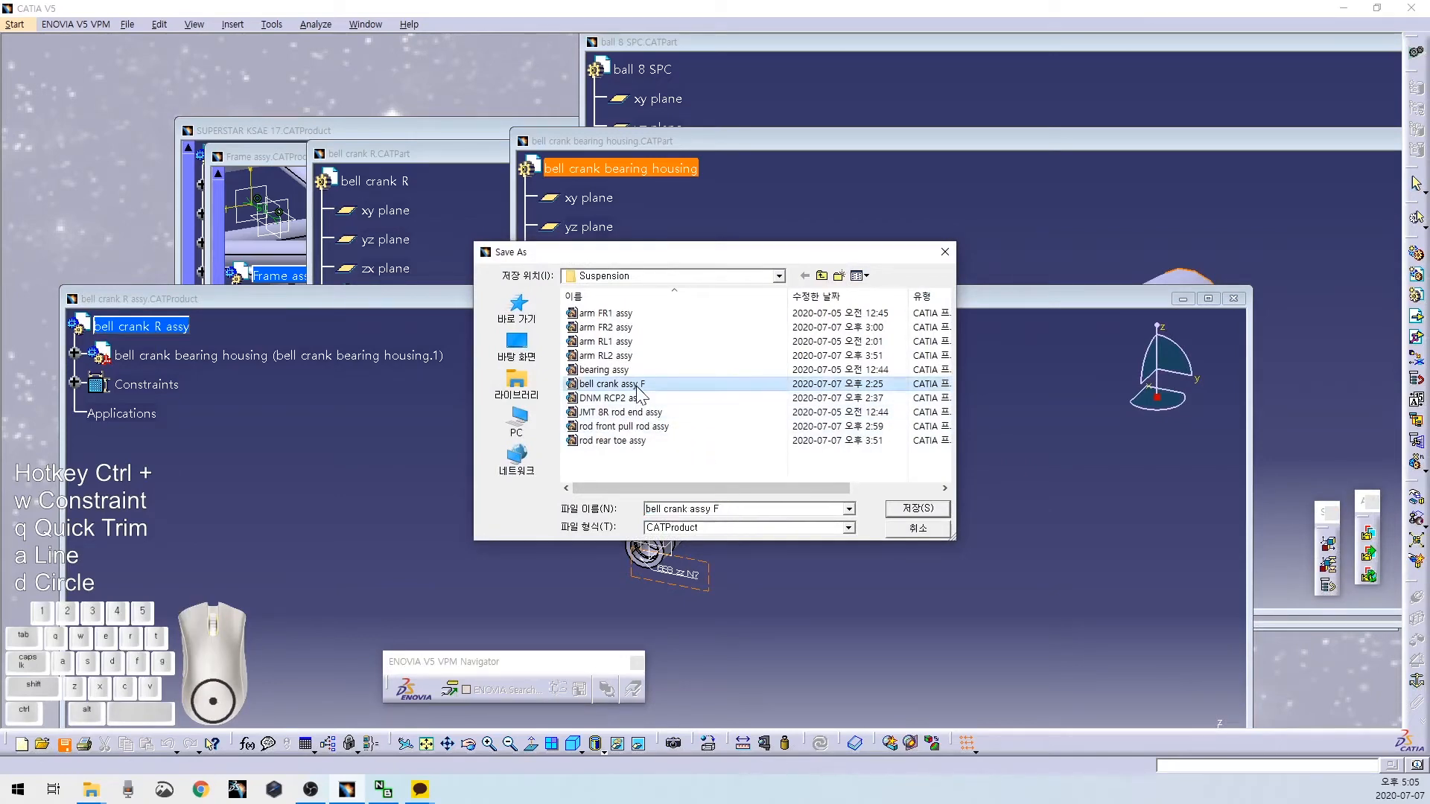
pyautogui.click(730, 507)
pyautogui.press('BackSpace')
pyautogui.write('R')
pyautogui.click(916, 510)
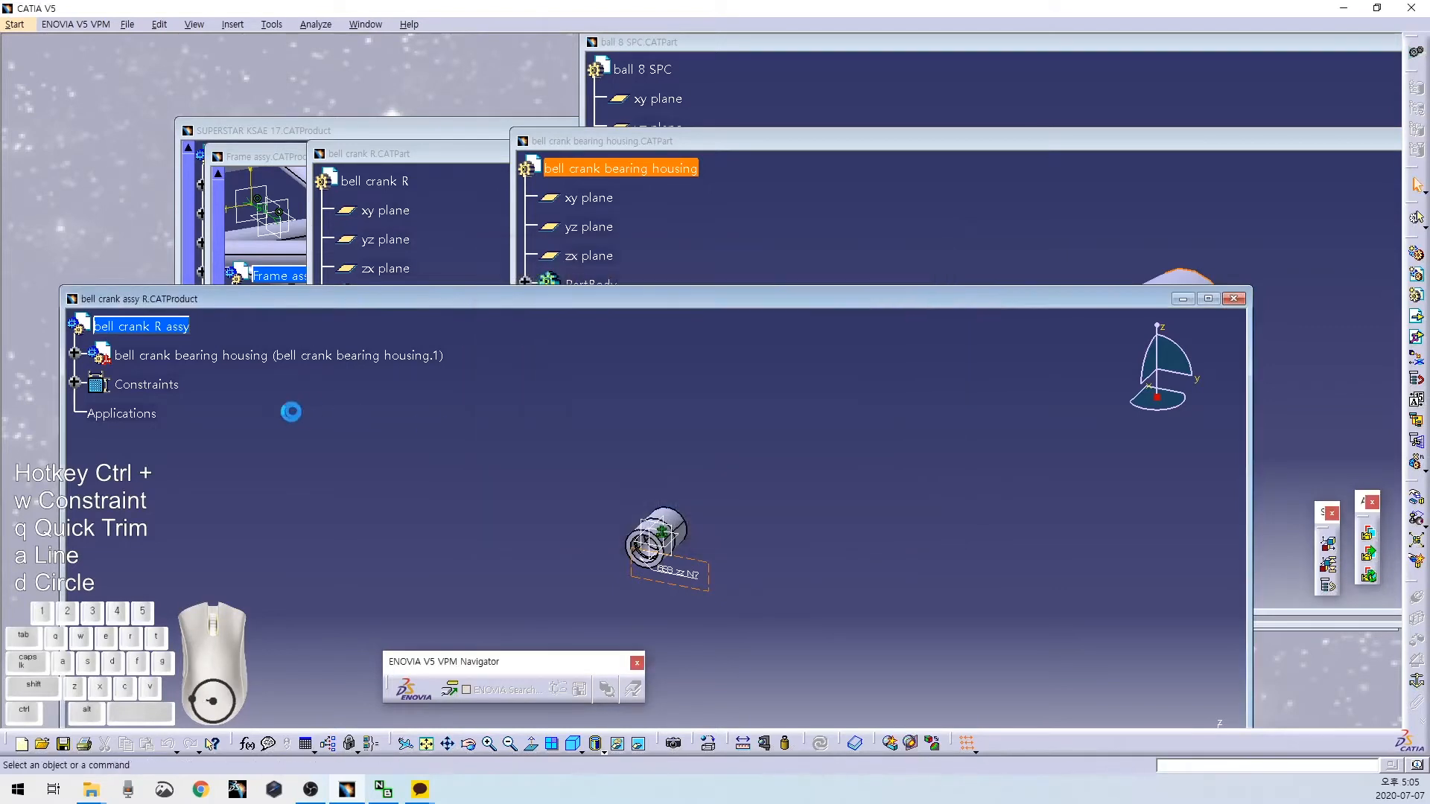
# Change the product's part number to "bell crank assy R" and save the assembly.
pyautogui.hotkey('alt', 'Return')
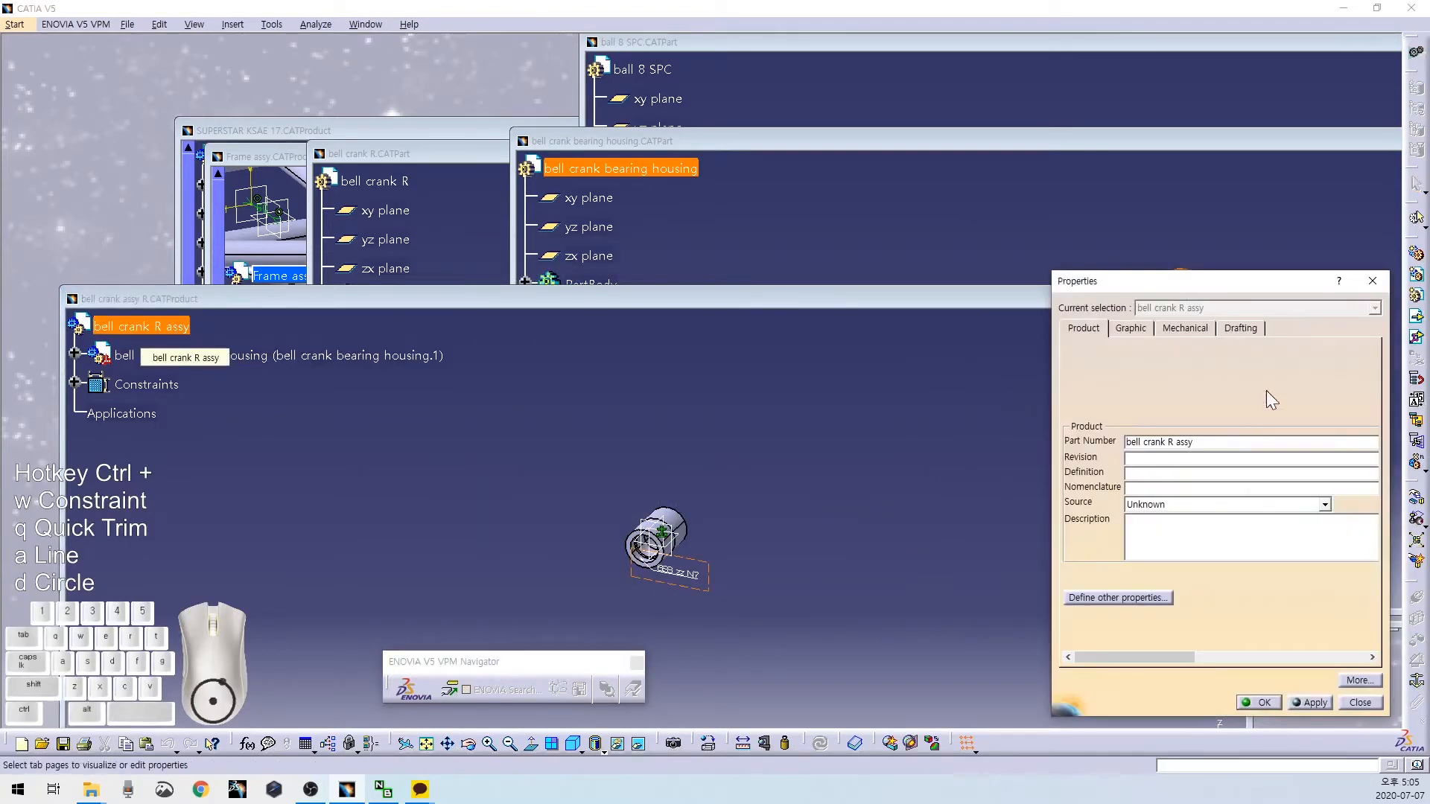
pyautogui.click(1176, 442)
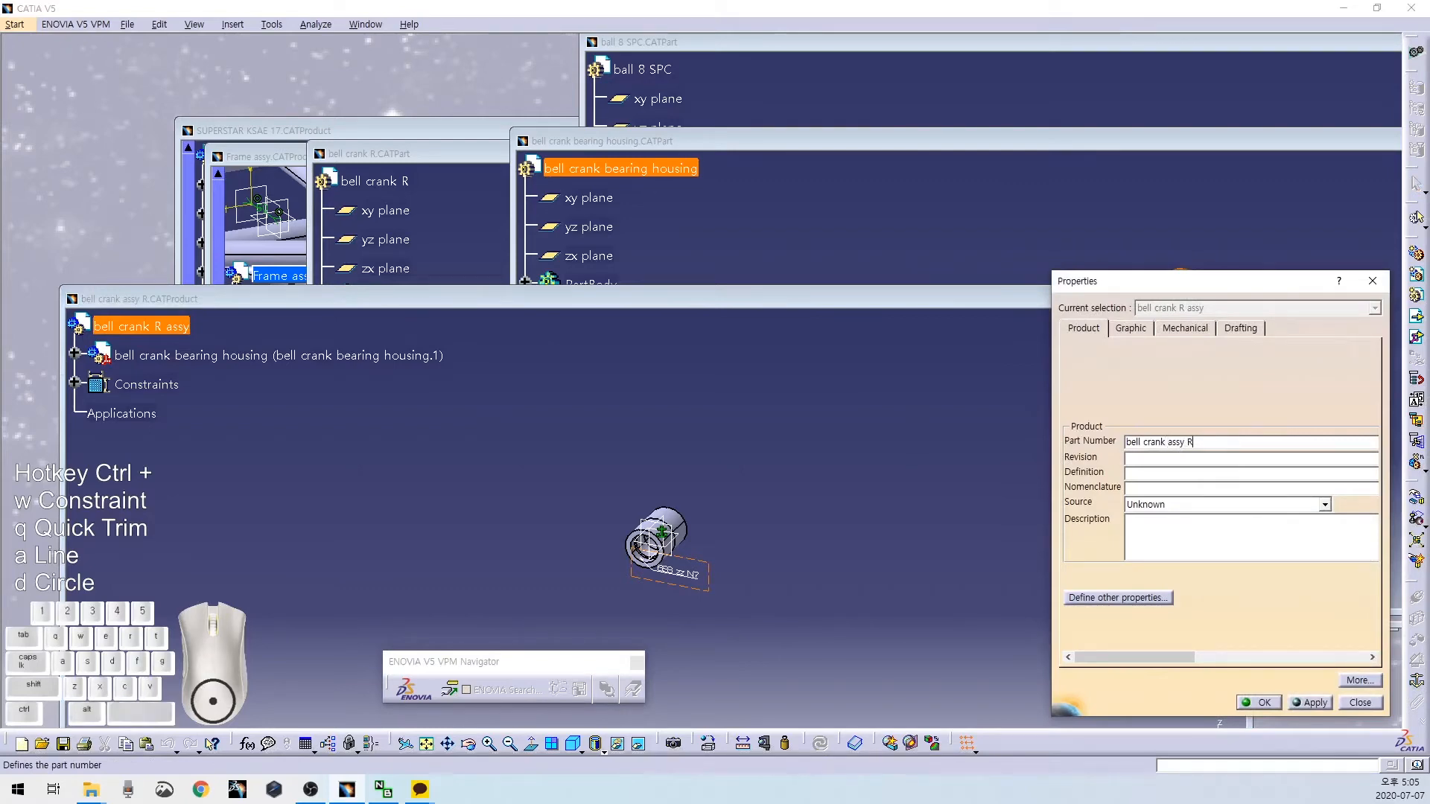
pyautogui.press('Return')
pyautogui.hotkey('ctrl', 's')
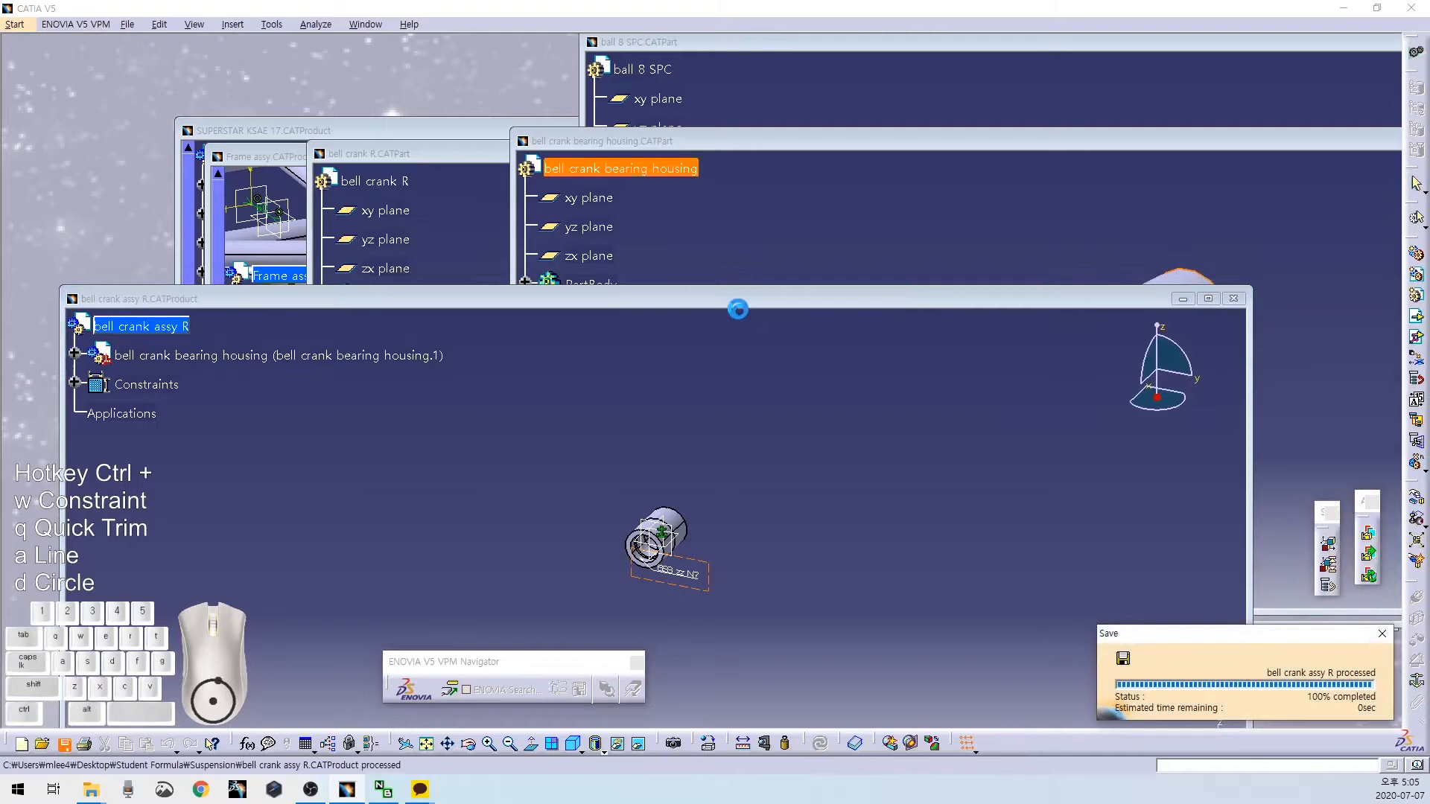
# Close the bell crank bearing housing document and add the bell crank R part to the assembly.
pyautogui.moveTo(747, 139); pyautogui.dragTo(307, 164)
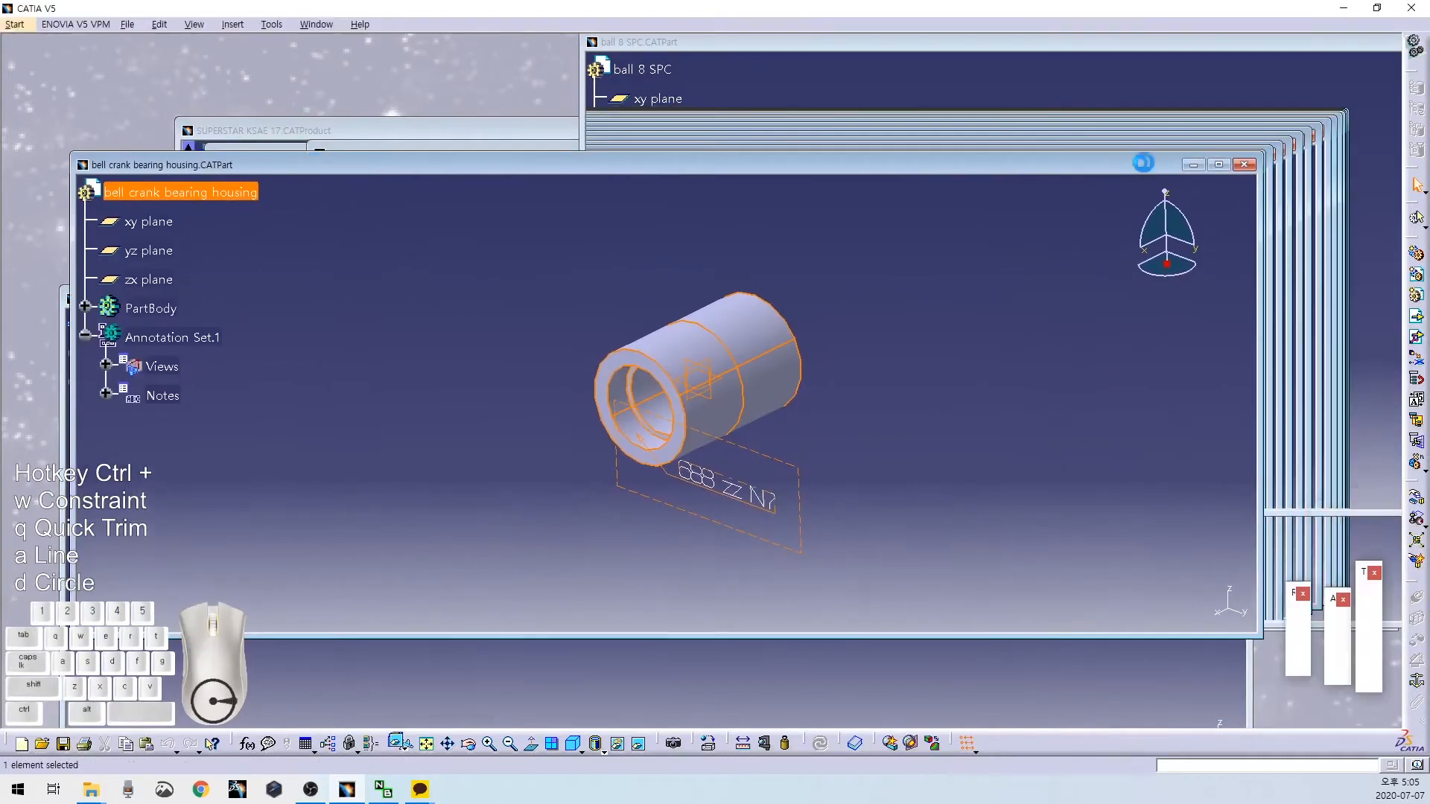
pyautogui.click(1239, 165)
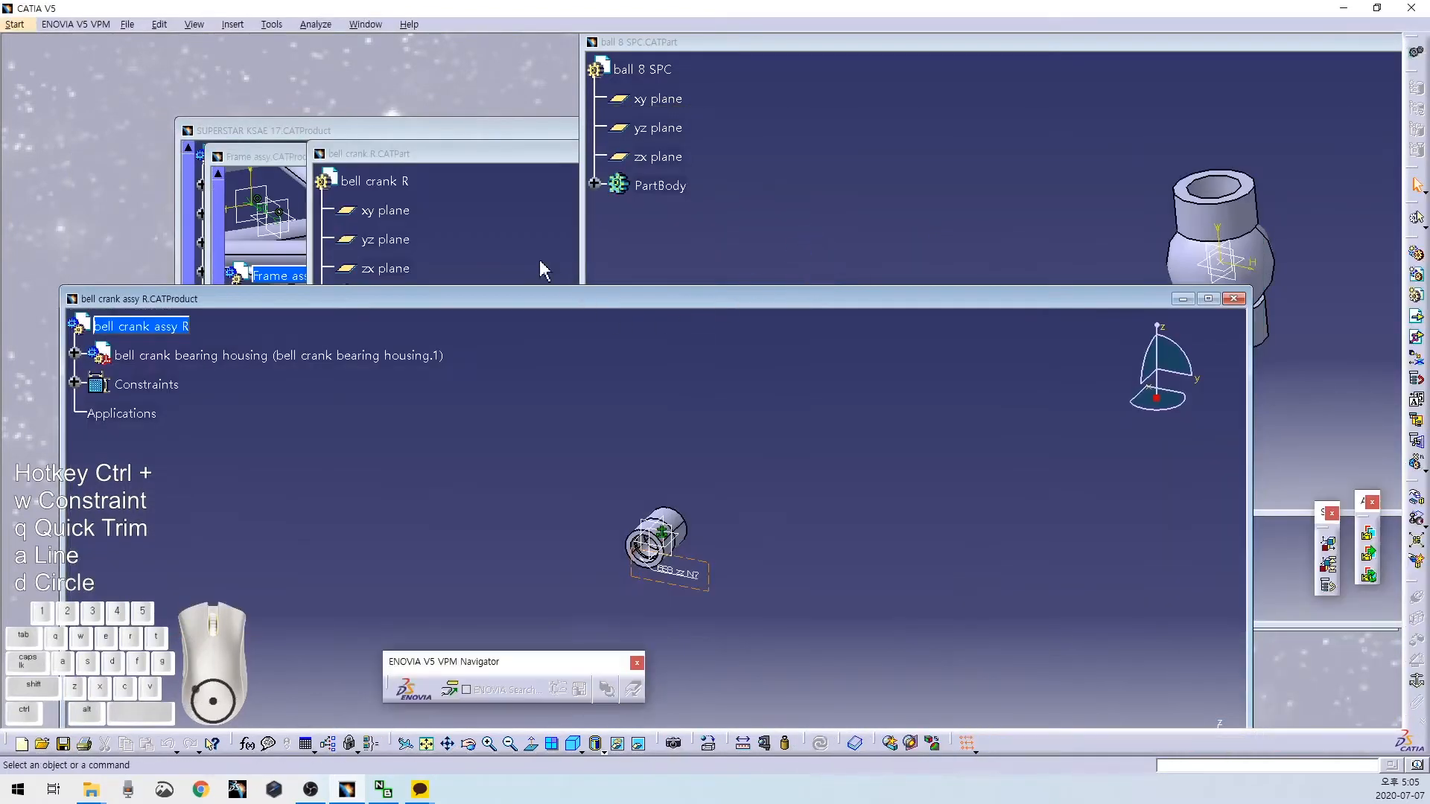
pyautogui.click(511, 243)
pyautogui.moveTo(543, 155); pyautogui.dragTo(738, 112)
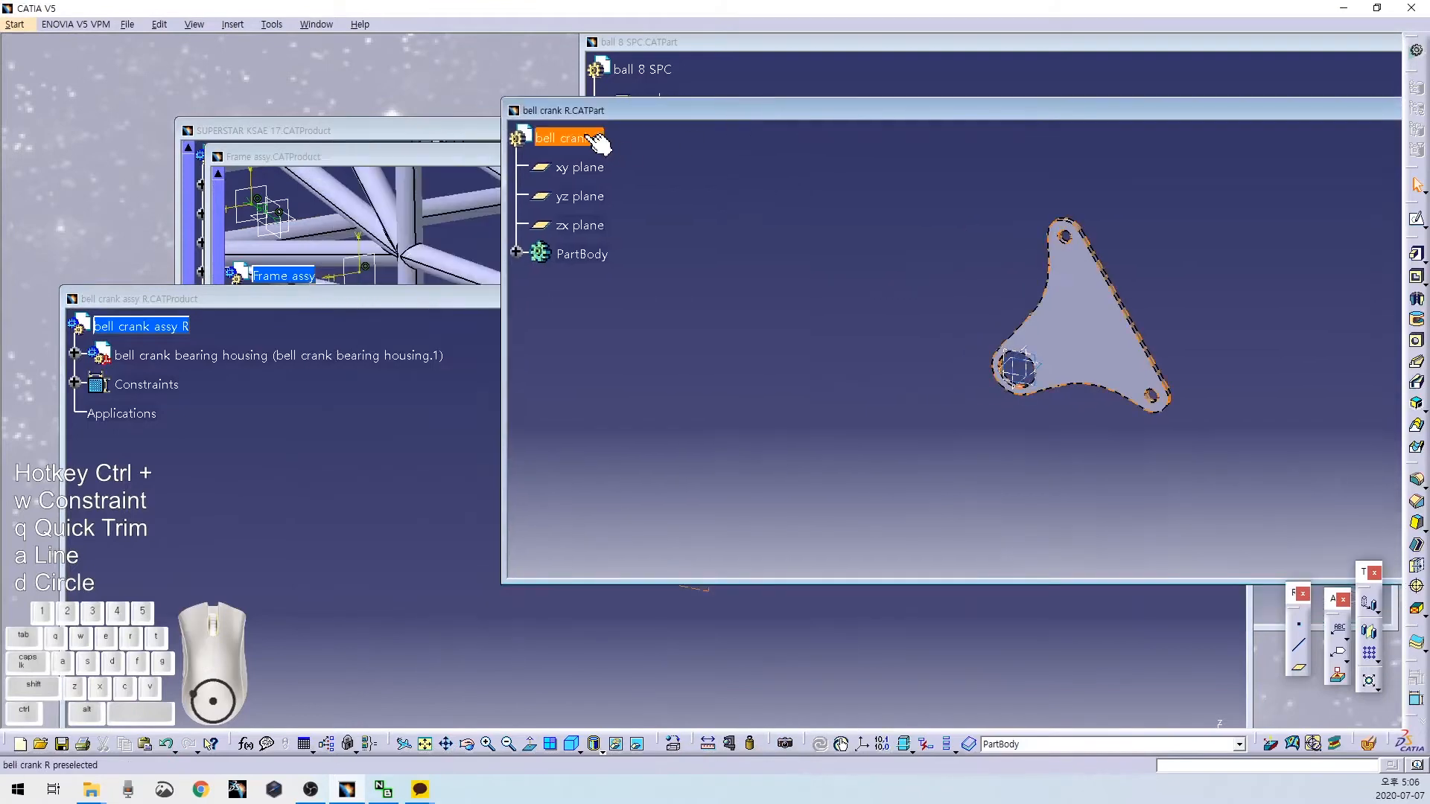
pyautogui.click(149, 328)
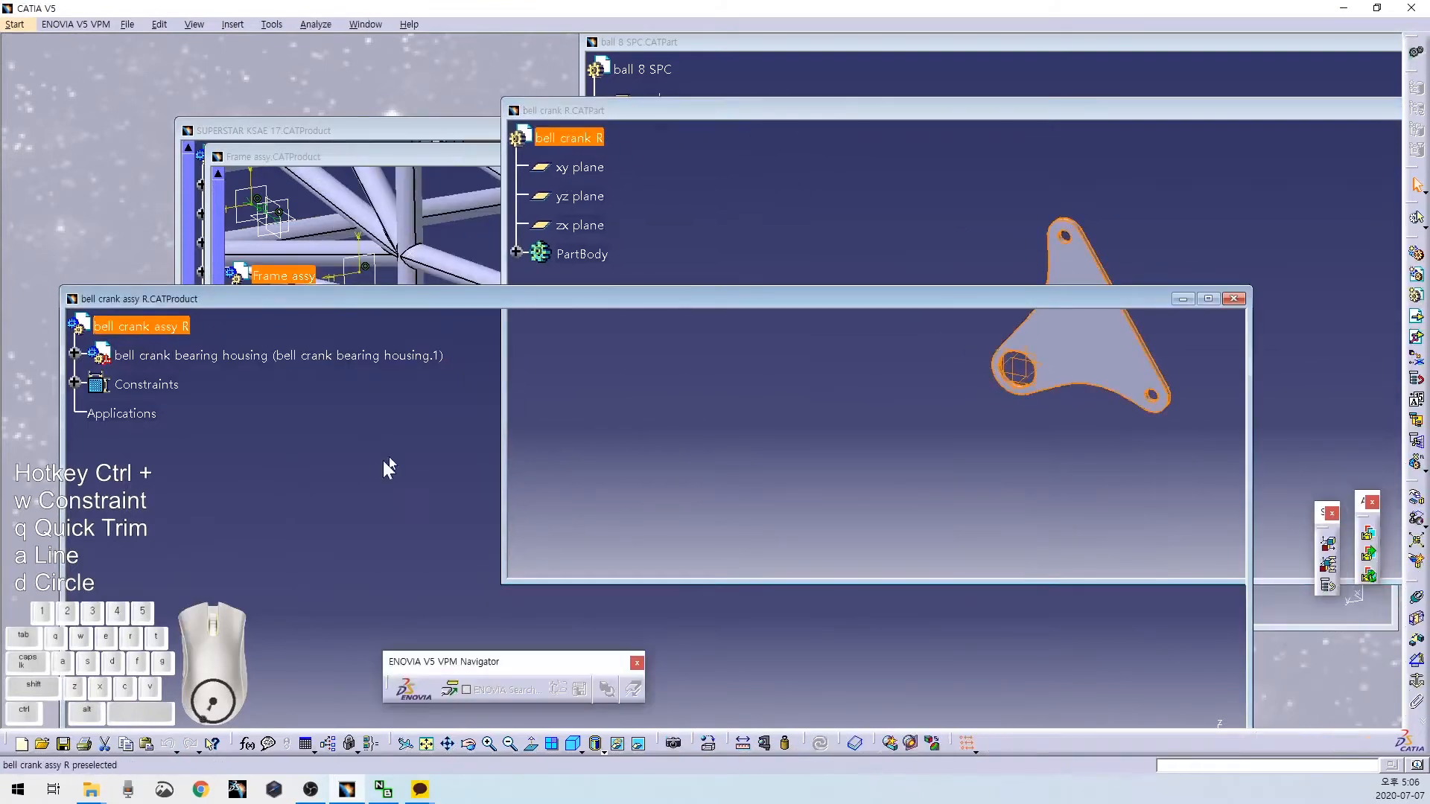
# Copy and paste a second instance of bell crank R within the assembly, and close the bell crank R document.
pyautogui.click(235, 389)
pyautogui.hotkey('ctrl', 'c')
pyautogui.click(131, 330)
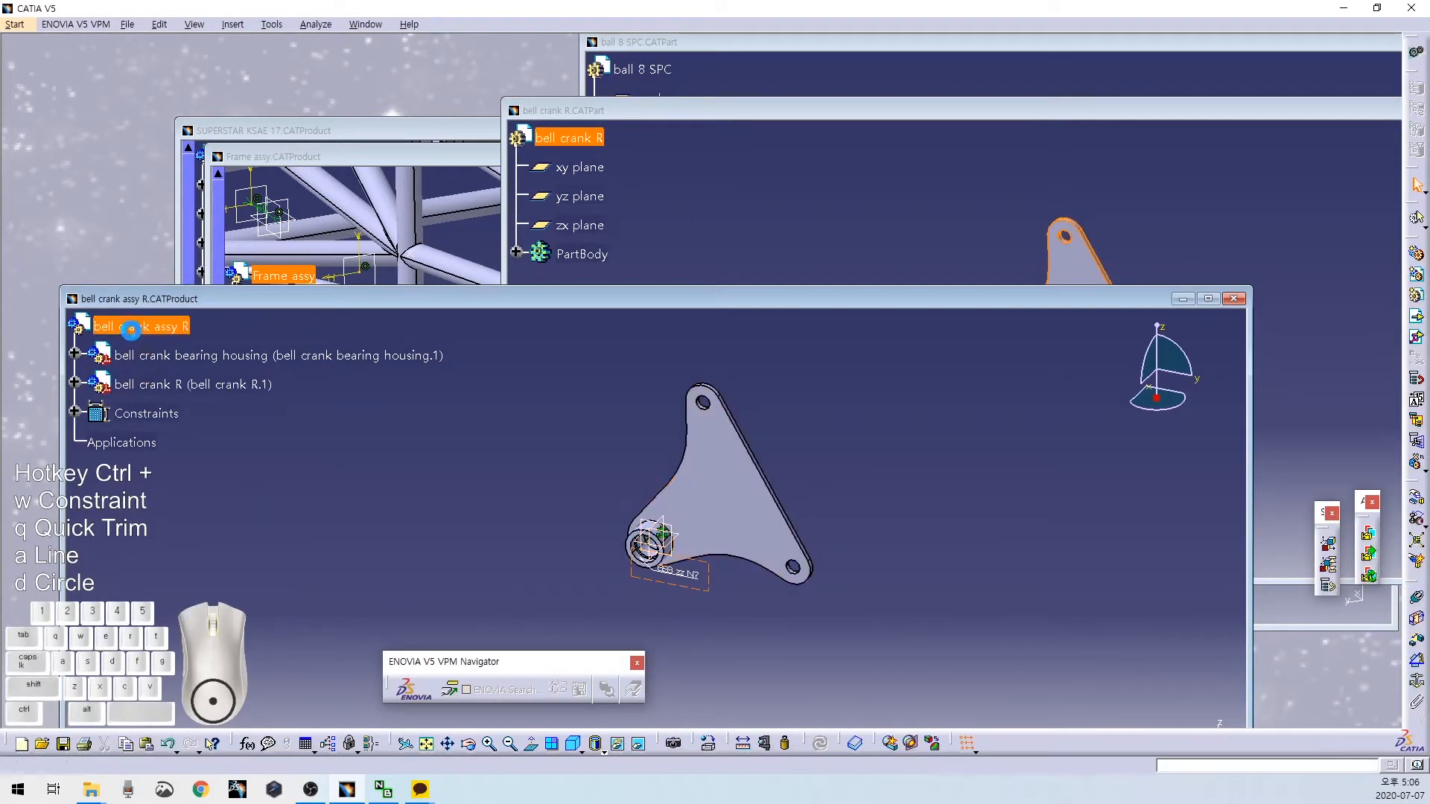
pyautogui.hotkey('ctrl', 'v')
pyautogui.click(906, 143)
pyautogui.moveTo(947, 112); pyautogui.dragTo(490, 157)
pyautogui.click(1222, 154)
# Add the ball 8 SPC part to the bell crank assembly and close its document.
pyautogui.click(843, 146)
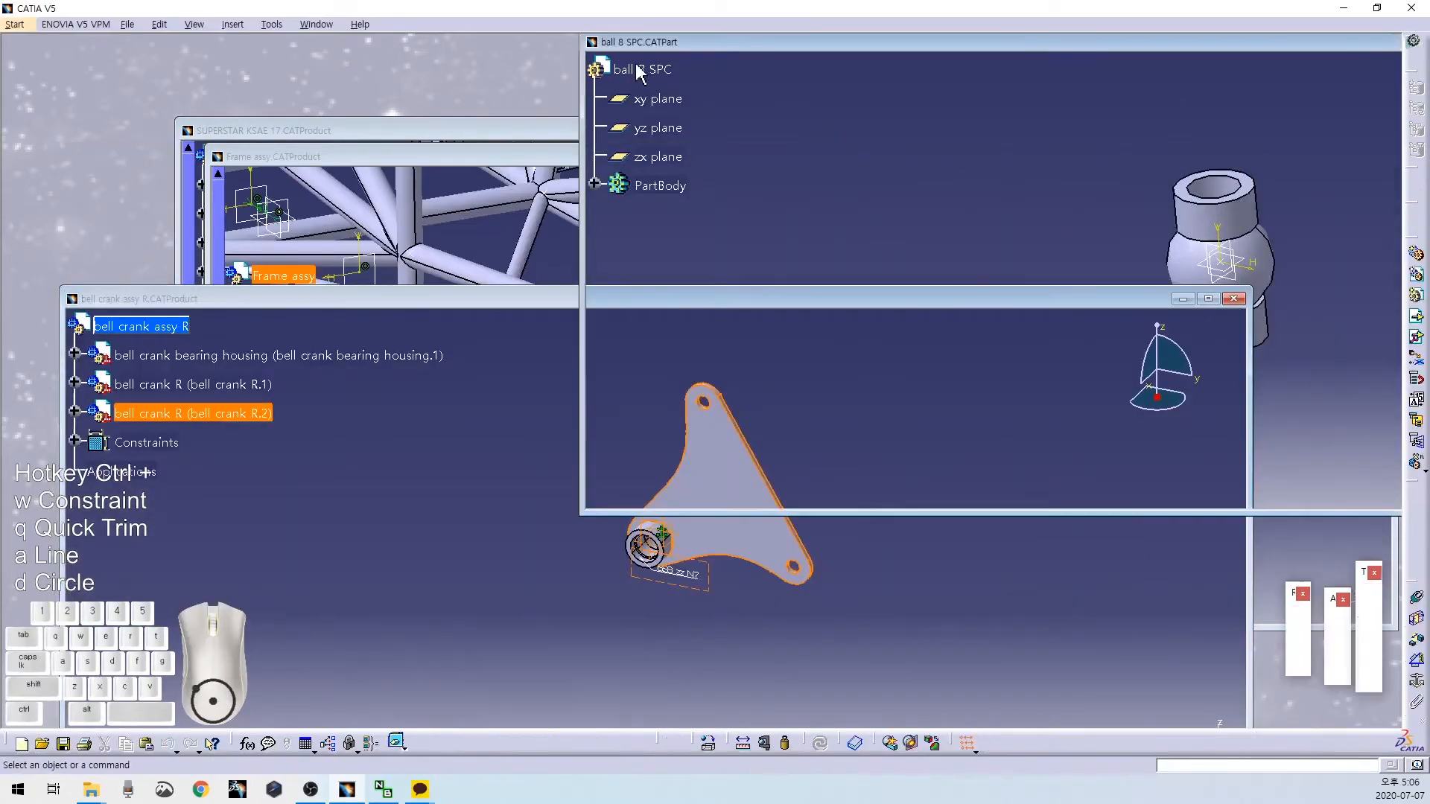
pyautogui.click(639, 71)
pyautogui.click(141, 328)
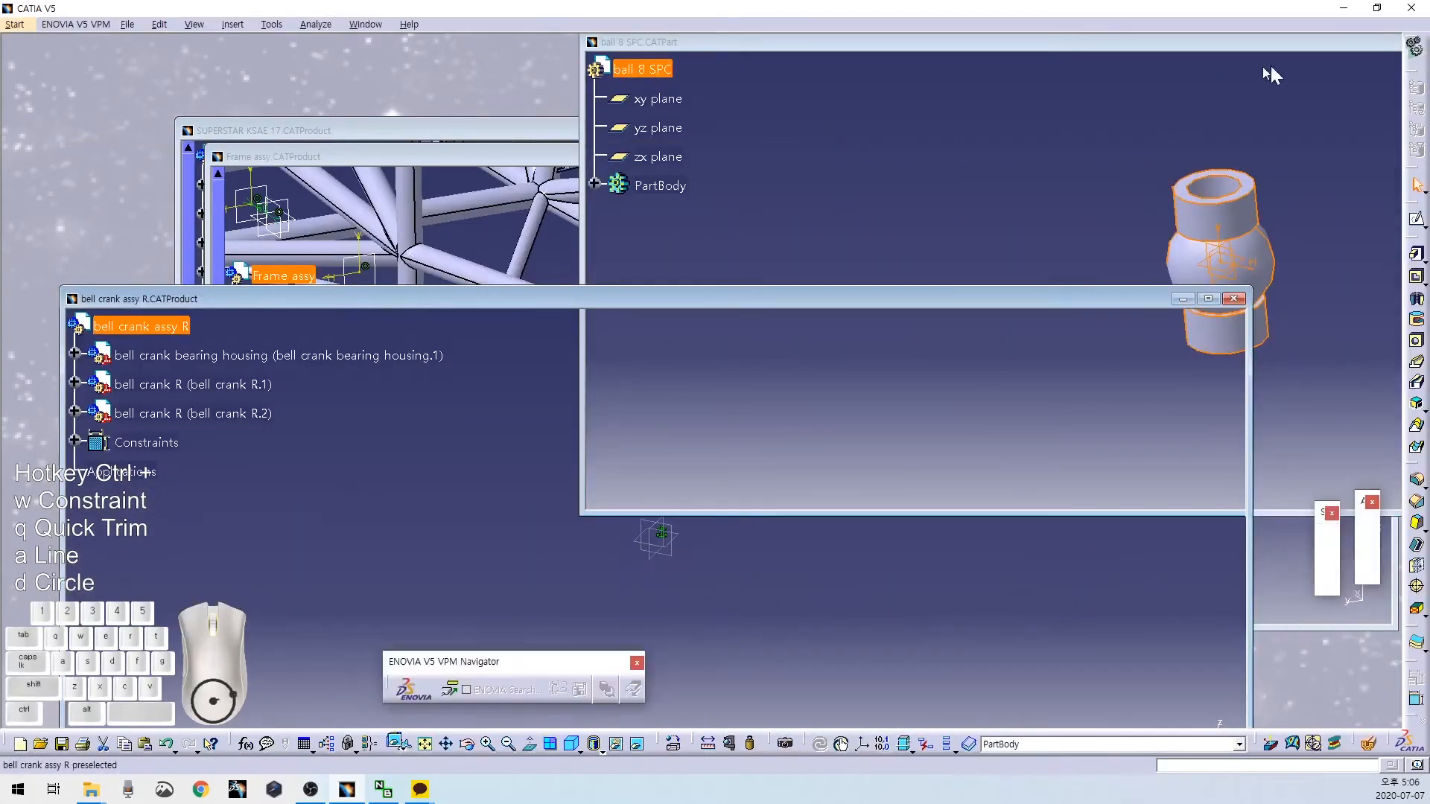
pyautogui.hotkey('ctrl', 'v')
pyautogui.moveTo(1317, 46); pyautogui.dragTo(789, 109)
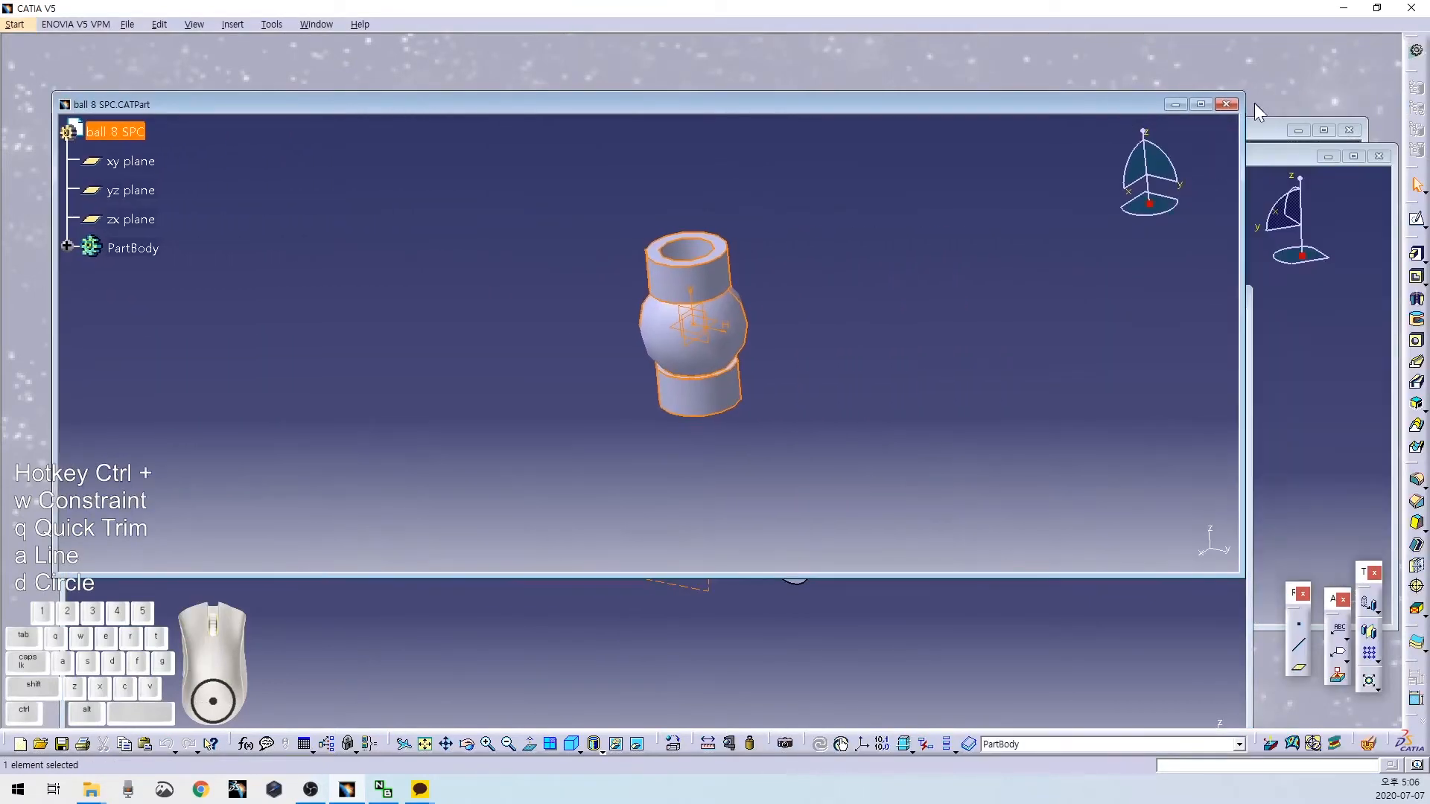
pyautogui.click(1222, 104)
# Maximise the assembly window, explode all components in 3D, and update the assembly.
pyautogui.click(931, 299)
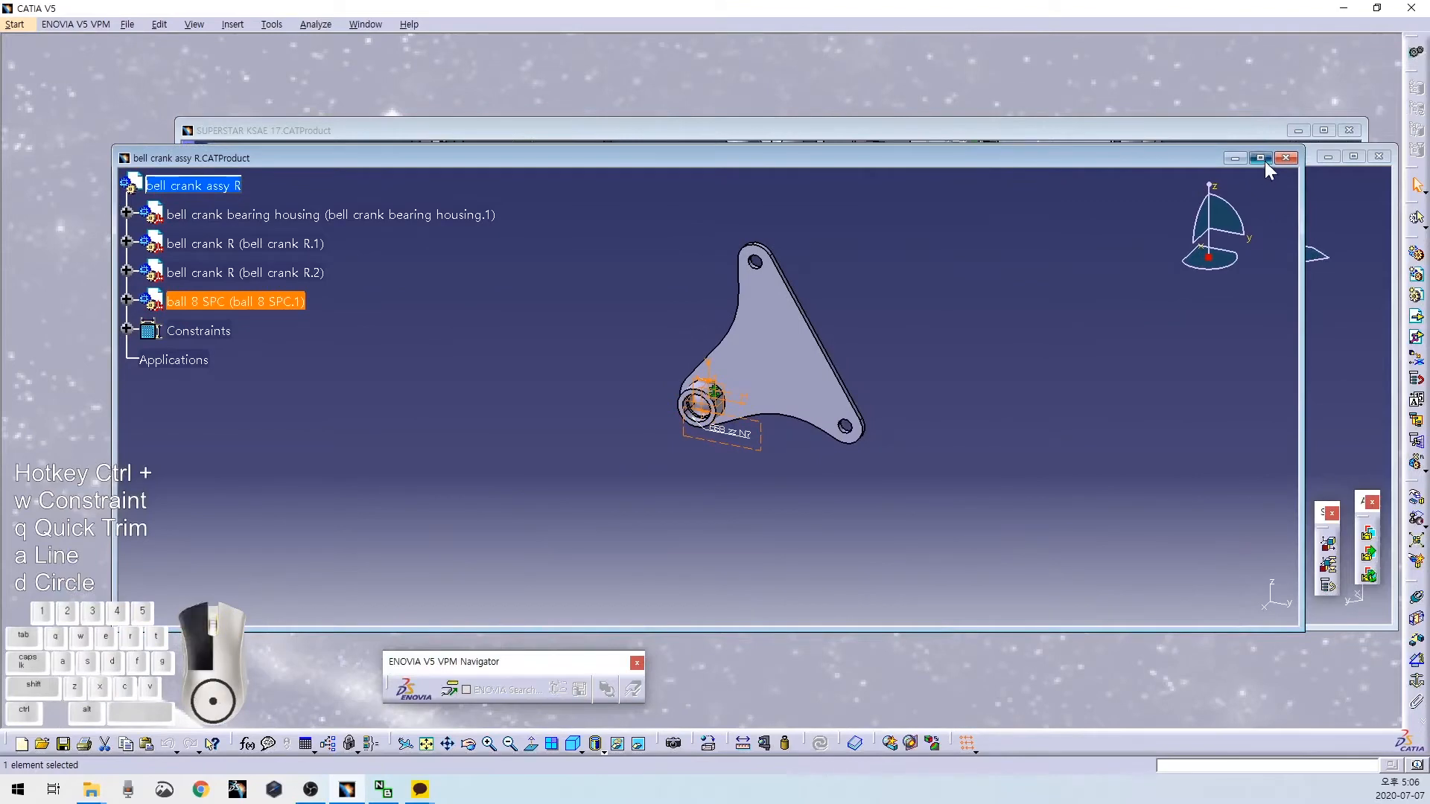
pyautogui.click(1266, 154)
pyautogui.moveTo(727, 569); pyautogui.dragTo(709, 562, button='middle')
pyautogui.click(1416, 538)
pyautogui.click(1414, 537)
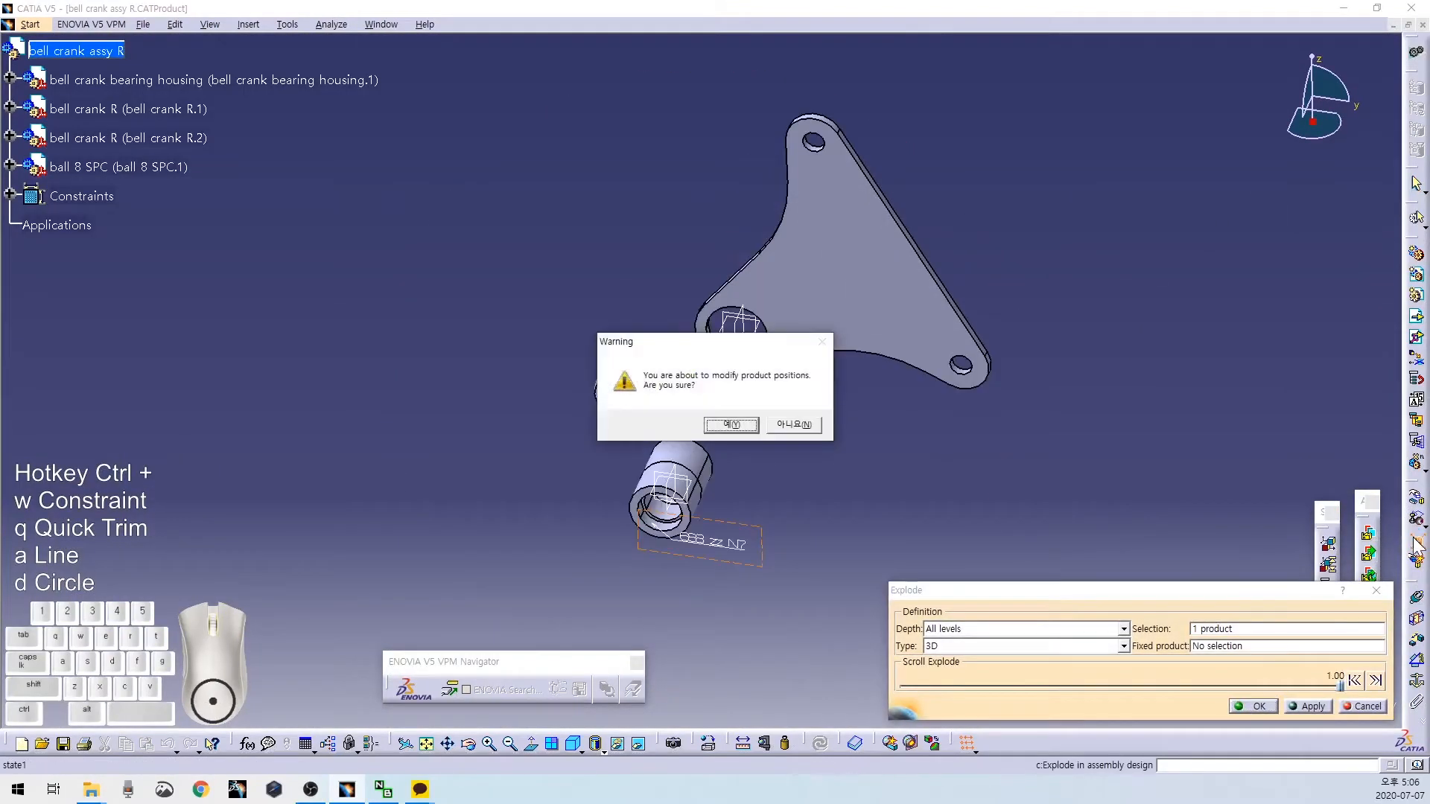
pyautogui.press('Return')
pyautogui.hotkey('ctrl', 'u')
# Move one bell crank R plate along the X axis to the opposite side of the bearing housing.
pyautogui.moveTo(897, 469); pyautogui.dragTo(778, 454, button='middle')
pyautogui.click(1417, 500)
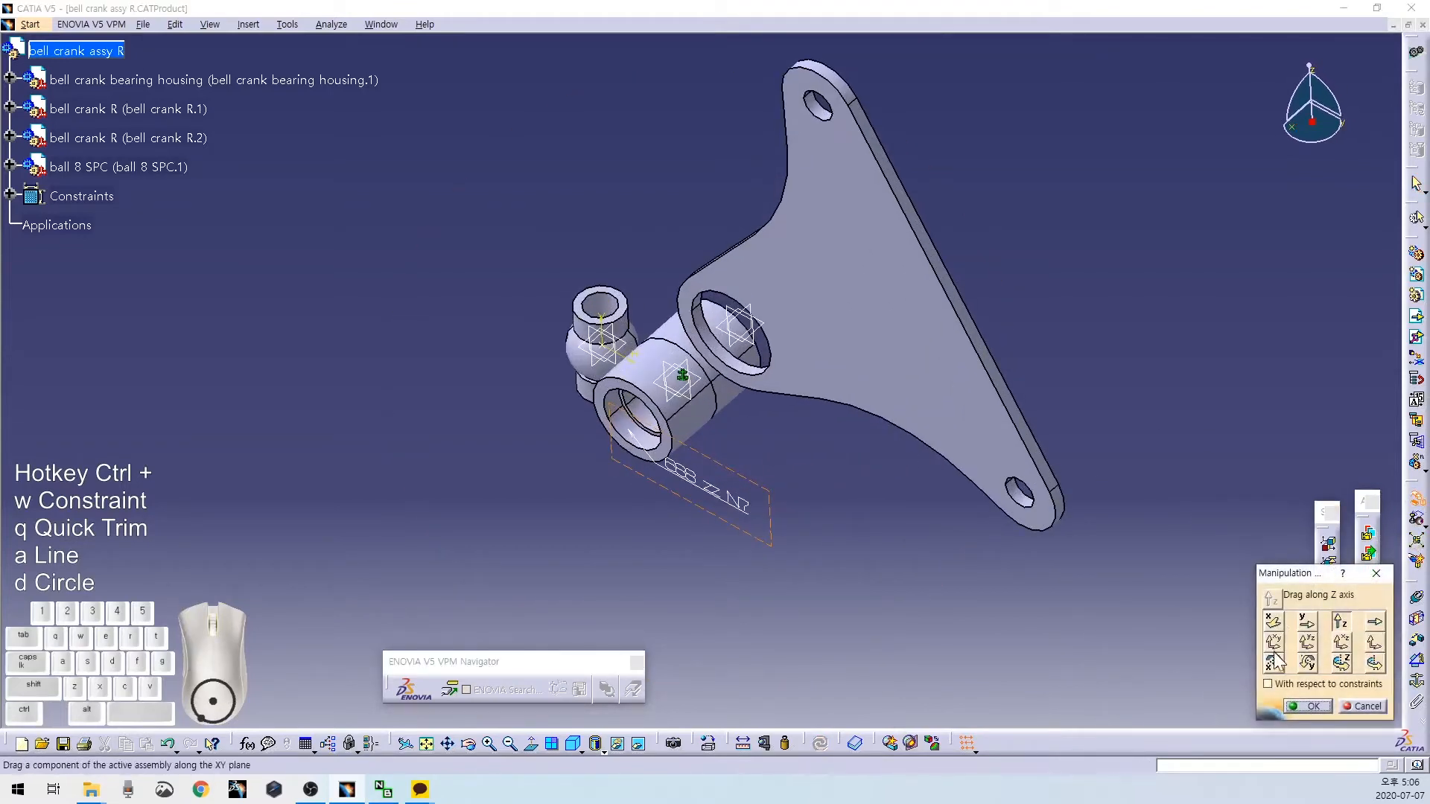
pyautogui.moveTo(946, 449); pyautogui.dragTo(775, 600)
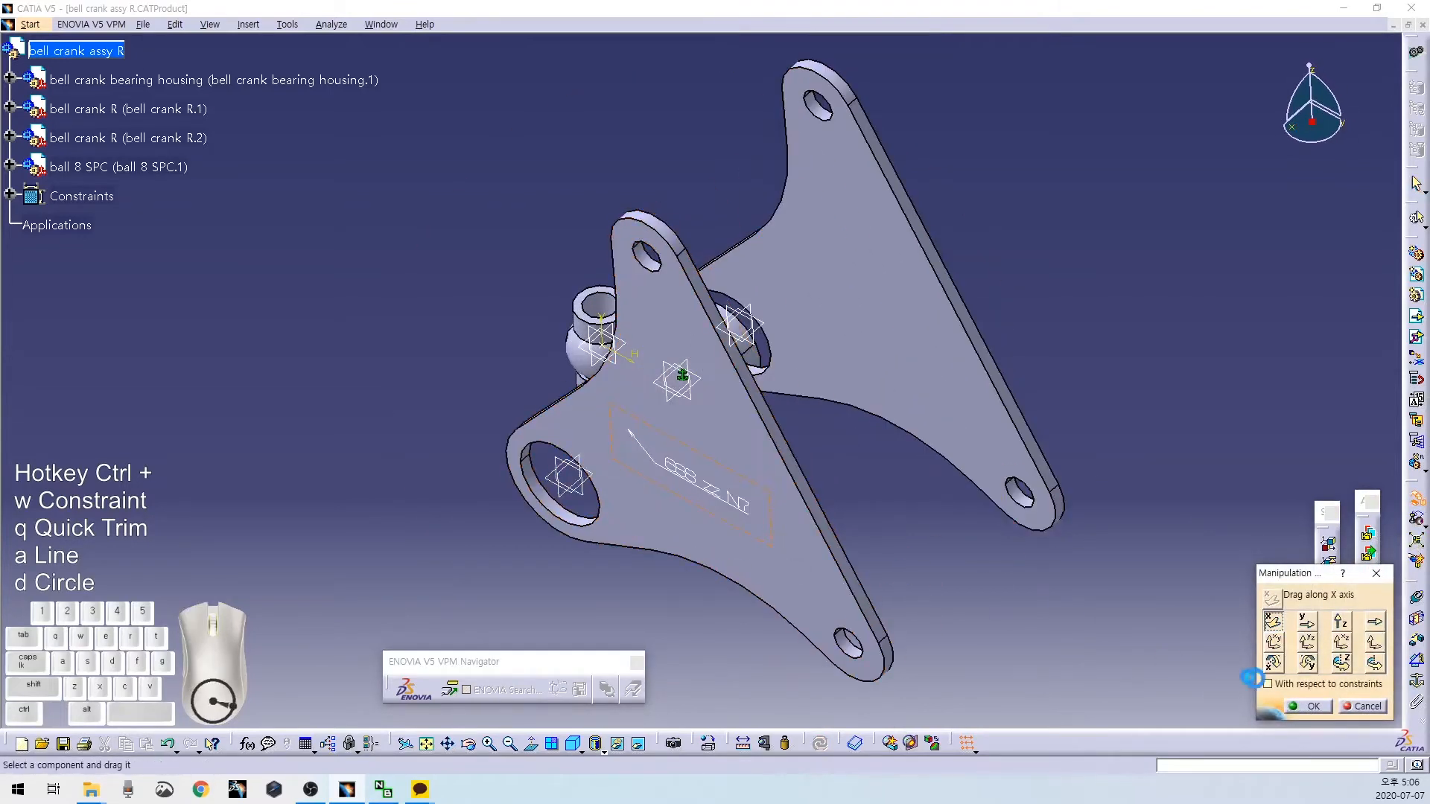
pyautogui.click(1309, 706)
# Add a coincidence constraint between the bearing housing axis and the large hole axis of the front bell crank plate.
pyautogui.click(1418, 598)
pyautogui.moveTo(598, 591); pyautogui.dragTo(936, 610, button='middle')
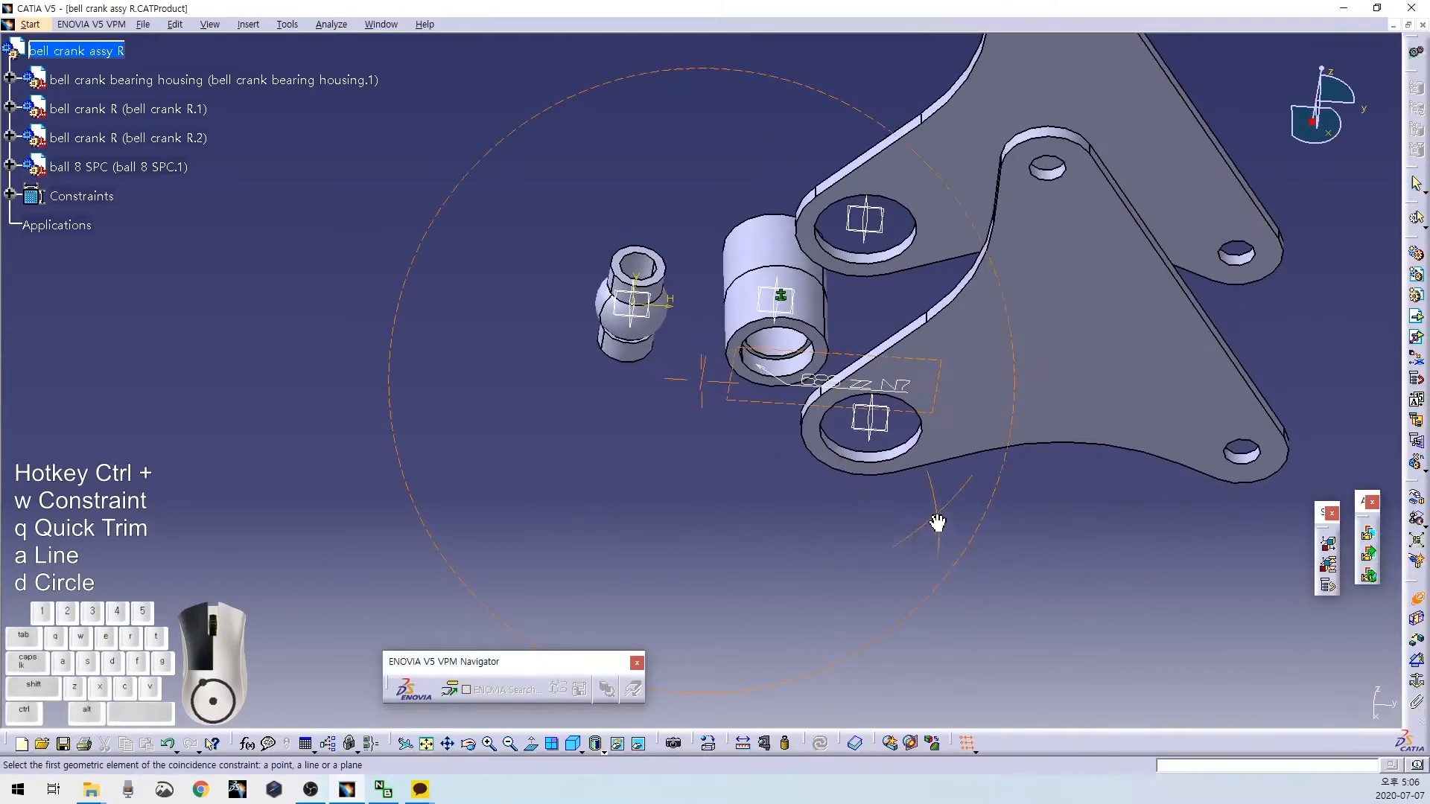
pyautogui.click(828, 301)
pyautogui.moveTo(881, 486)
pyautogui.keyDown('ctrl'); pyautogui.mouseDown(button='middle')
pyautogui.moveTo(796, 488)
pyautogui.moveTo(887, 501)
pyautogui.mouseUp(button='middle'); pyautogui.keyUp('ctrl')
pyautogui.click(892, 514)
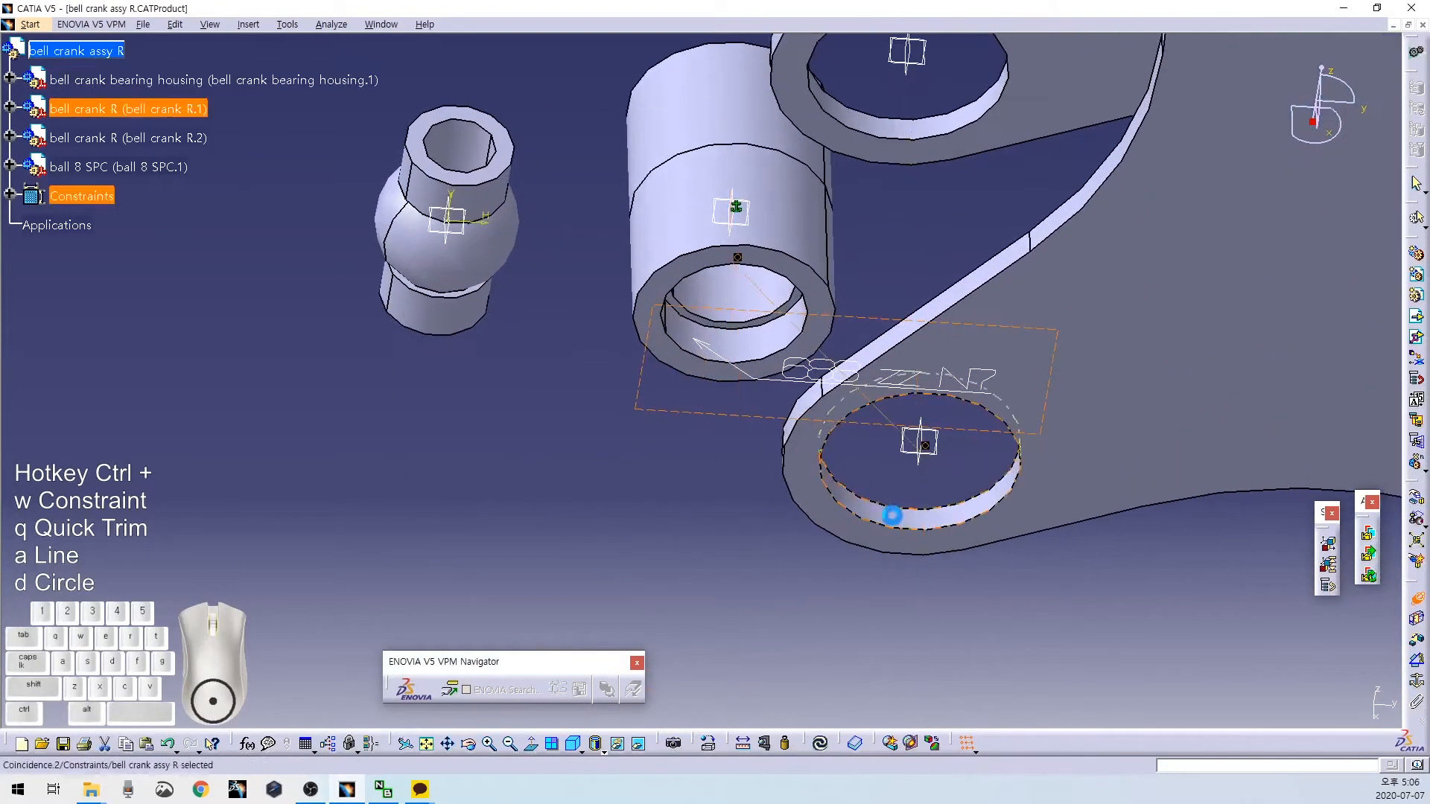
# Add a coincidence constraint between the bearing housing axis and the large hole axis of the rear bell crank plate.
pyautogui.keyDown('ctrl'); pyautogui.moveTo(779, 566); pyautogui.dragTo(782, 568, button='middle'); pyautogui.keyUp('ctrl')
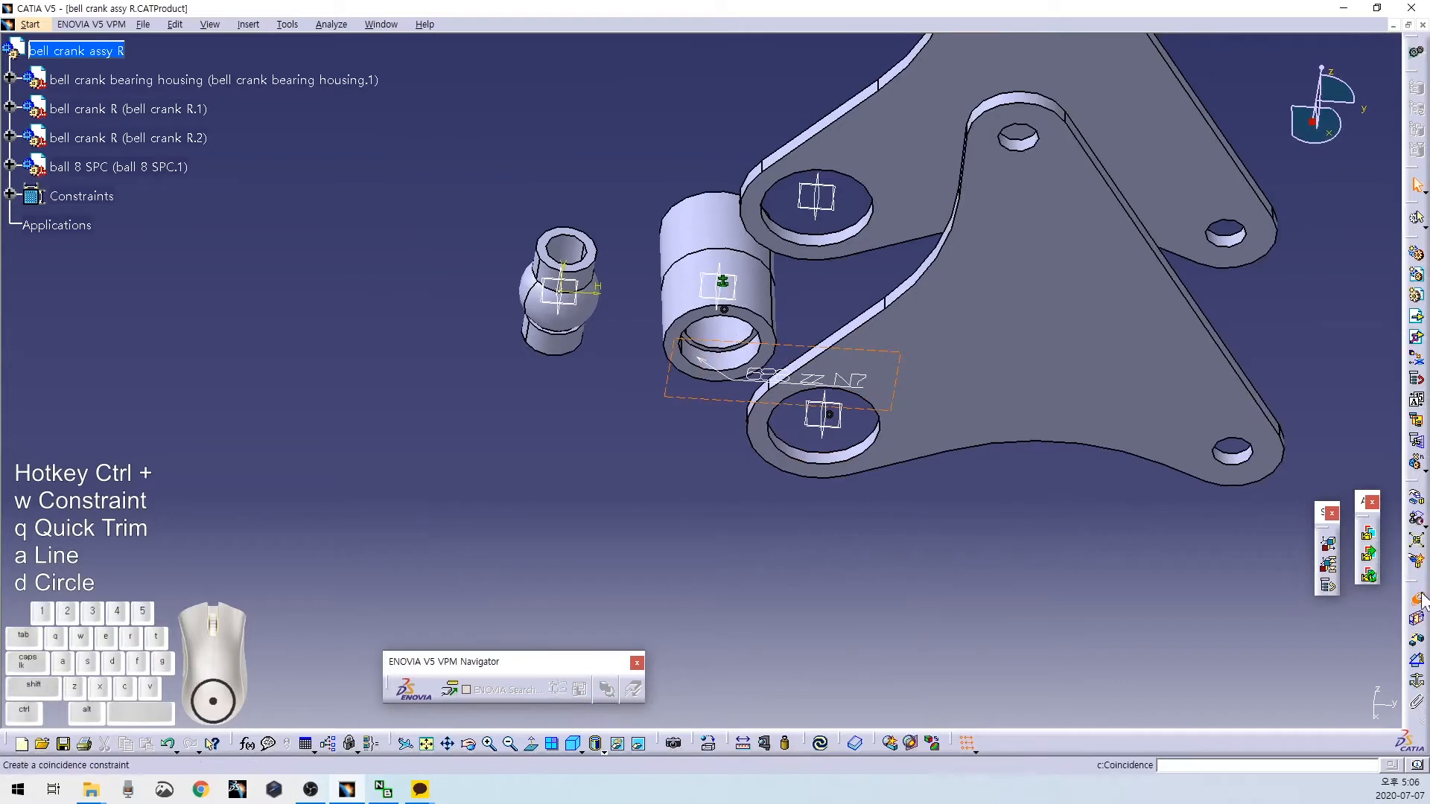
pyautogui.click(721, 235)
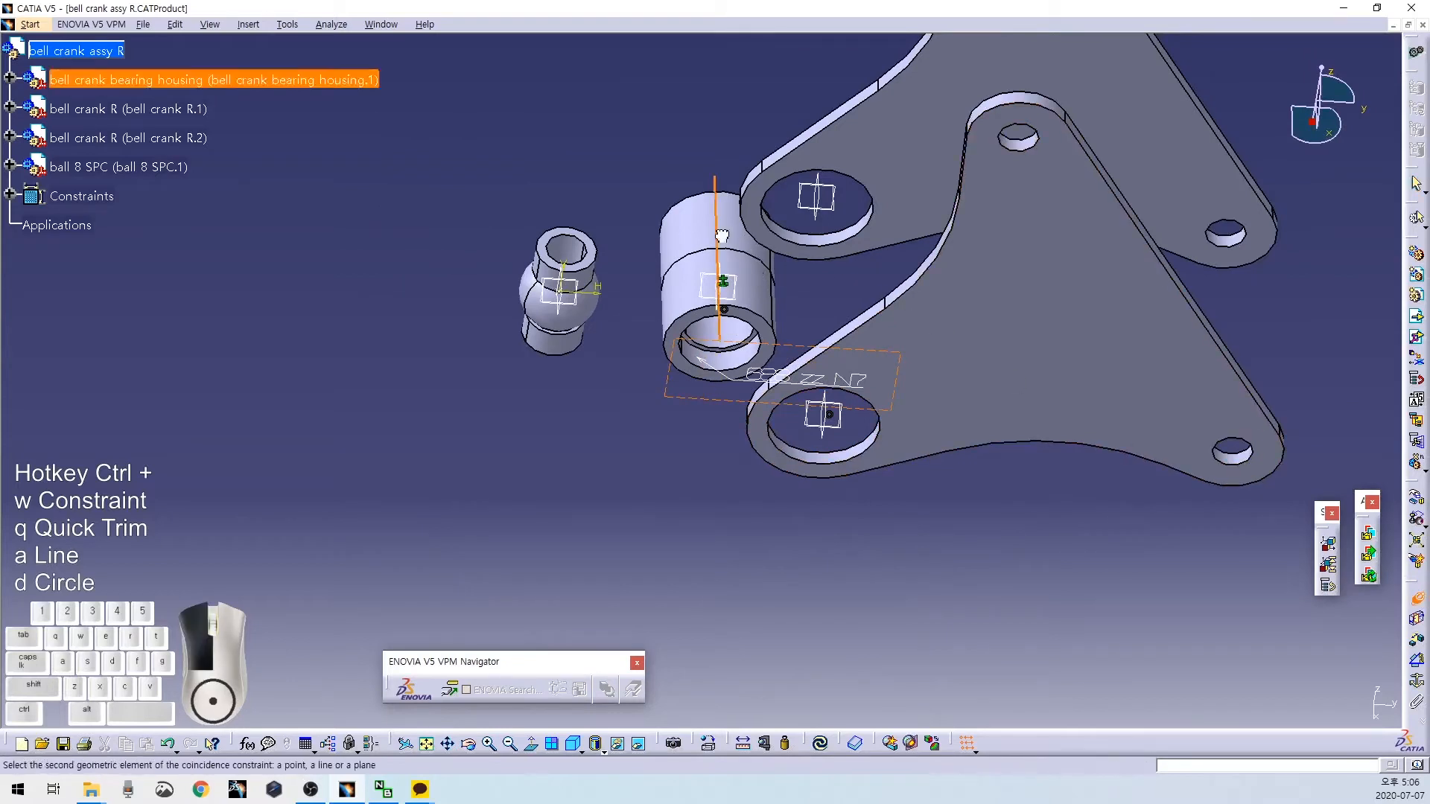
pyautogui.click(828, 240)
pyautogui.moveTo(829, 241); pyautogui.dragTo(818, 344, button='middle')
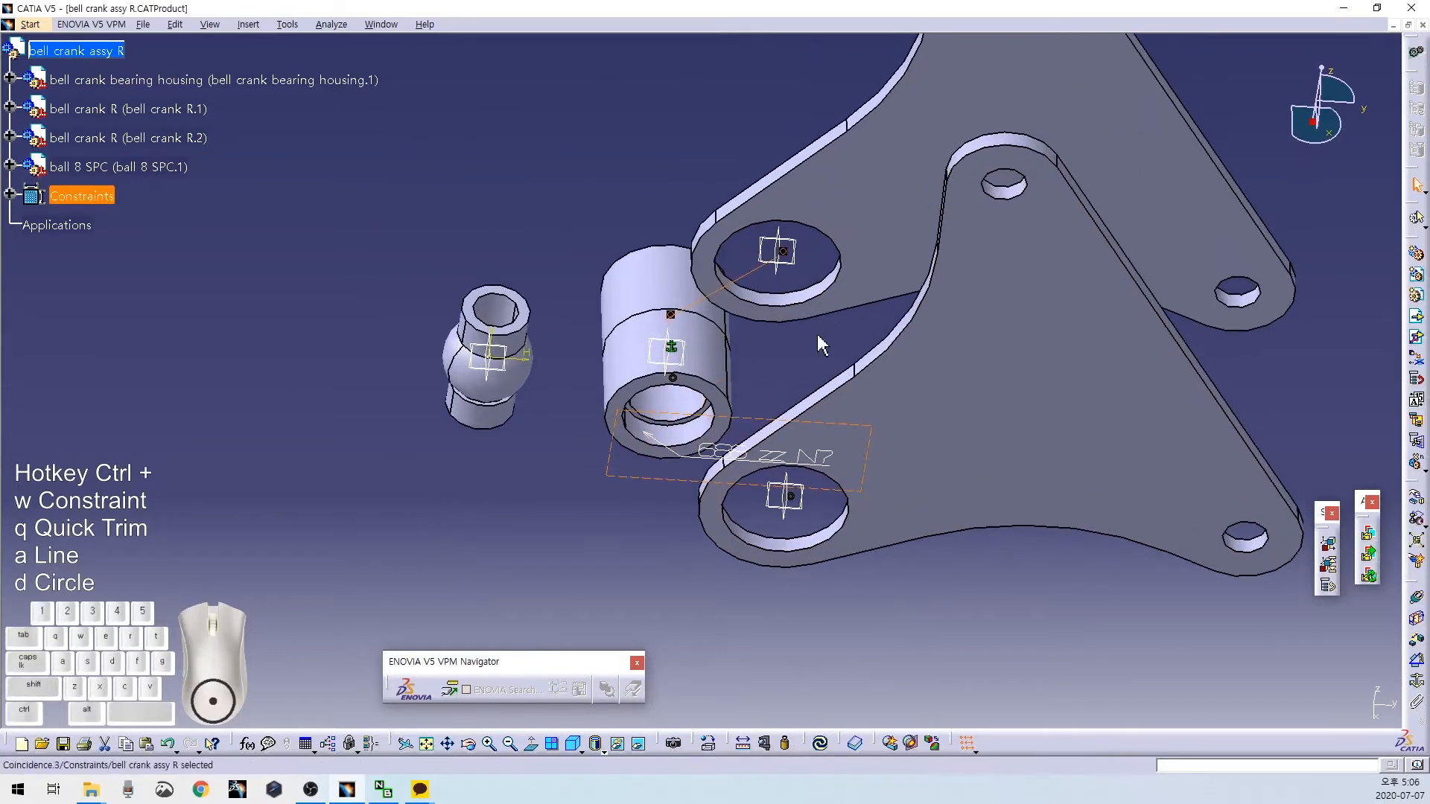
# Add a coincidence constraint with Same orientation between the front bell crank plate's flat face and the bearing housing's near end face.
pyautogui.click(1417, 599)
pyautogui.click(1033, 359)
pyautogui.click(674, 410)
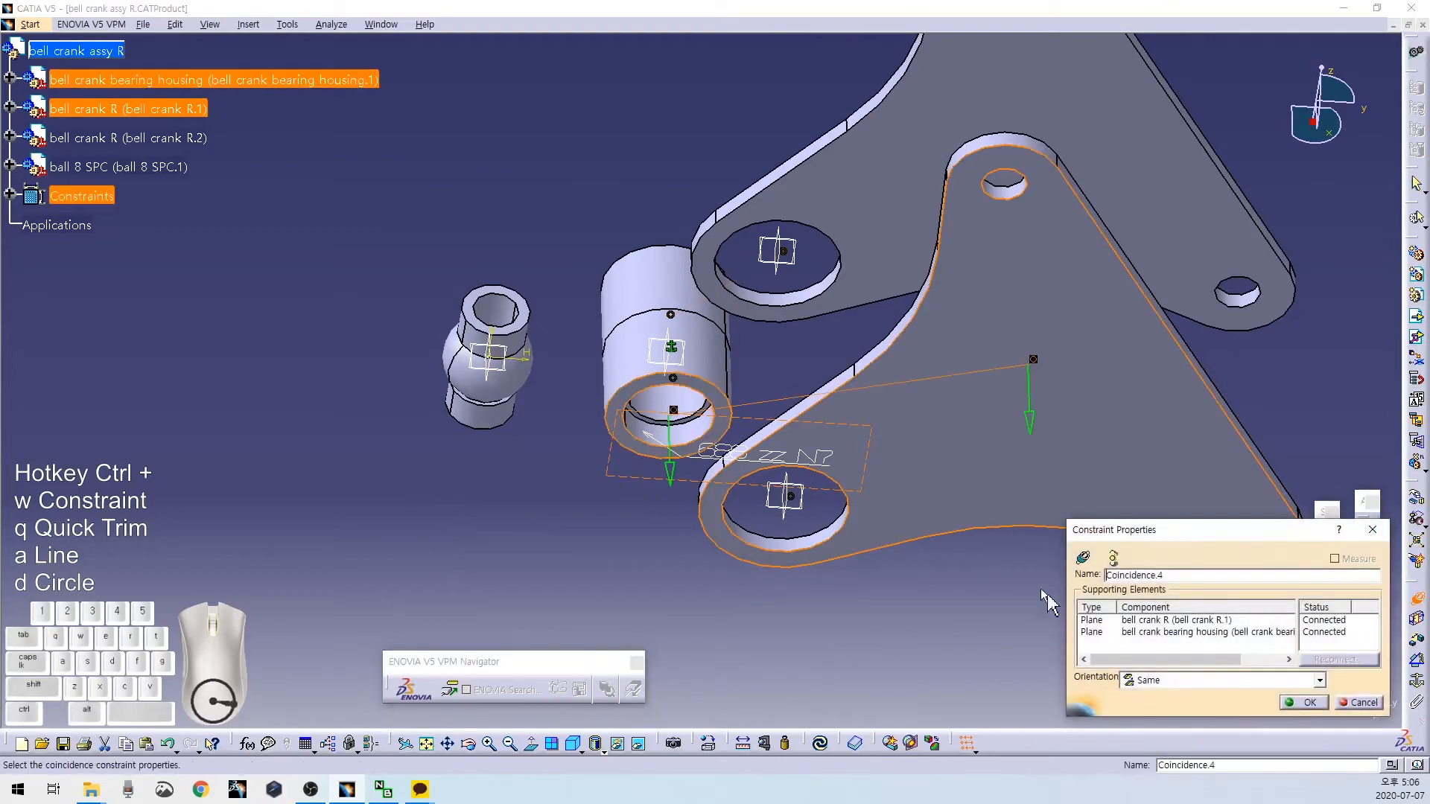
pyautogui.press('Return')
# Add a coincidence constraint between the bearing housing's other end face and the outer flat face of the second bell crank plate.
pyautogui.moveTo(967, 670); pyautogui.dragTo(1061, 443, button='middle')
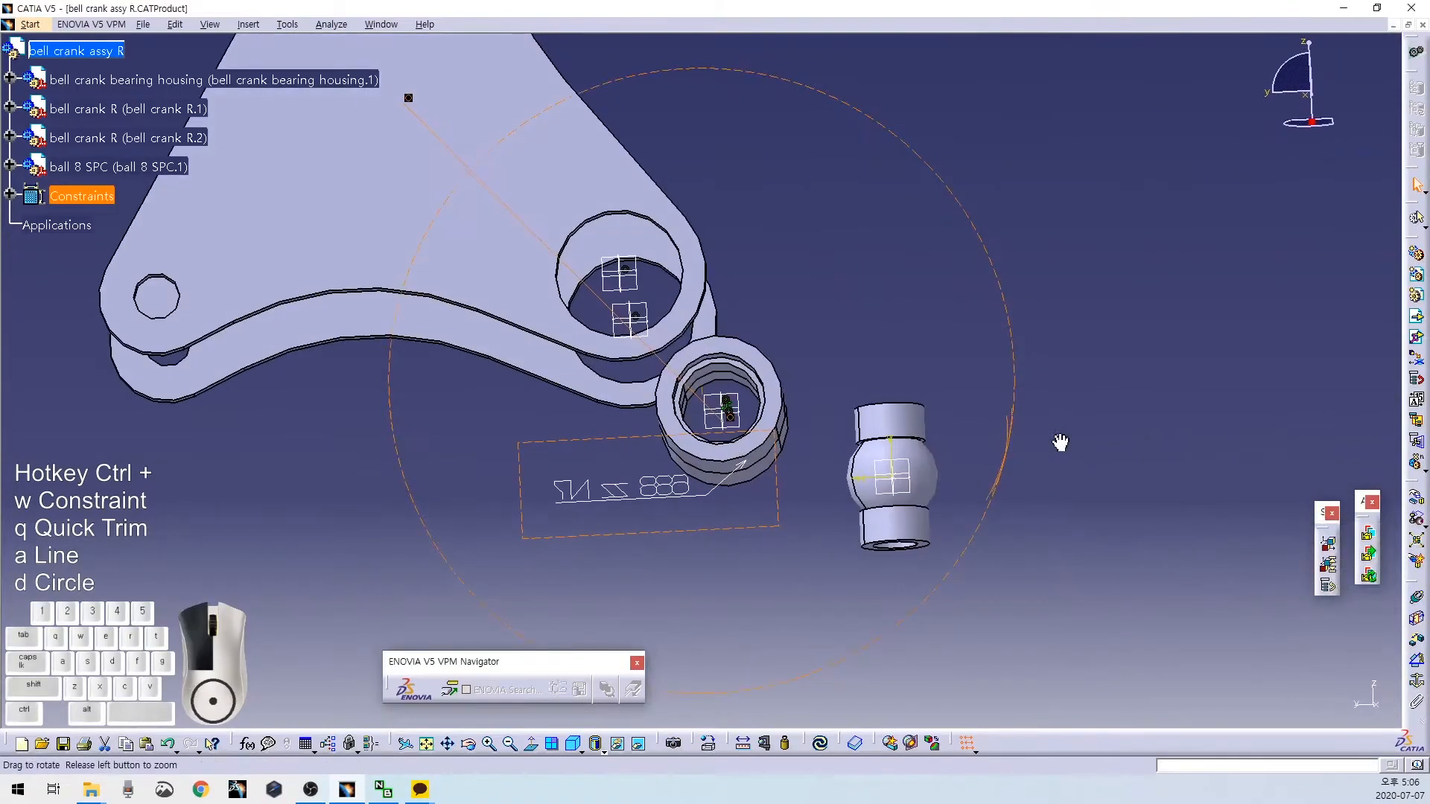
pyautogui.moveTo(820, 275); pyautogui.dragTo(681, 505, button='middle')
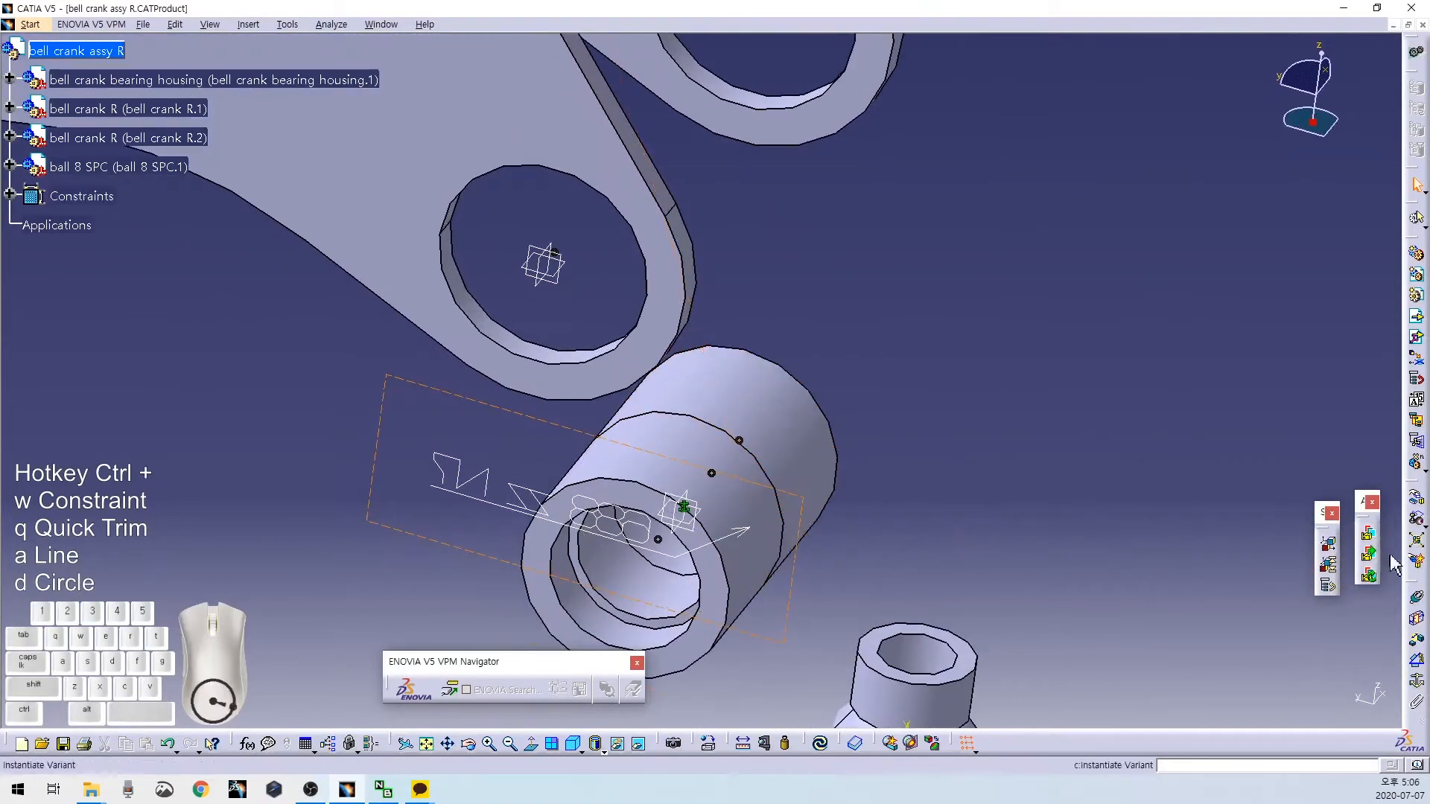
pyautogui.click(714, 592)
pyautogui.click(528, 118)
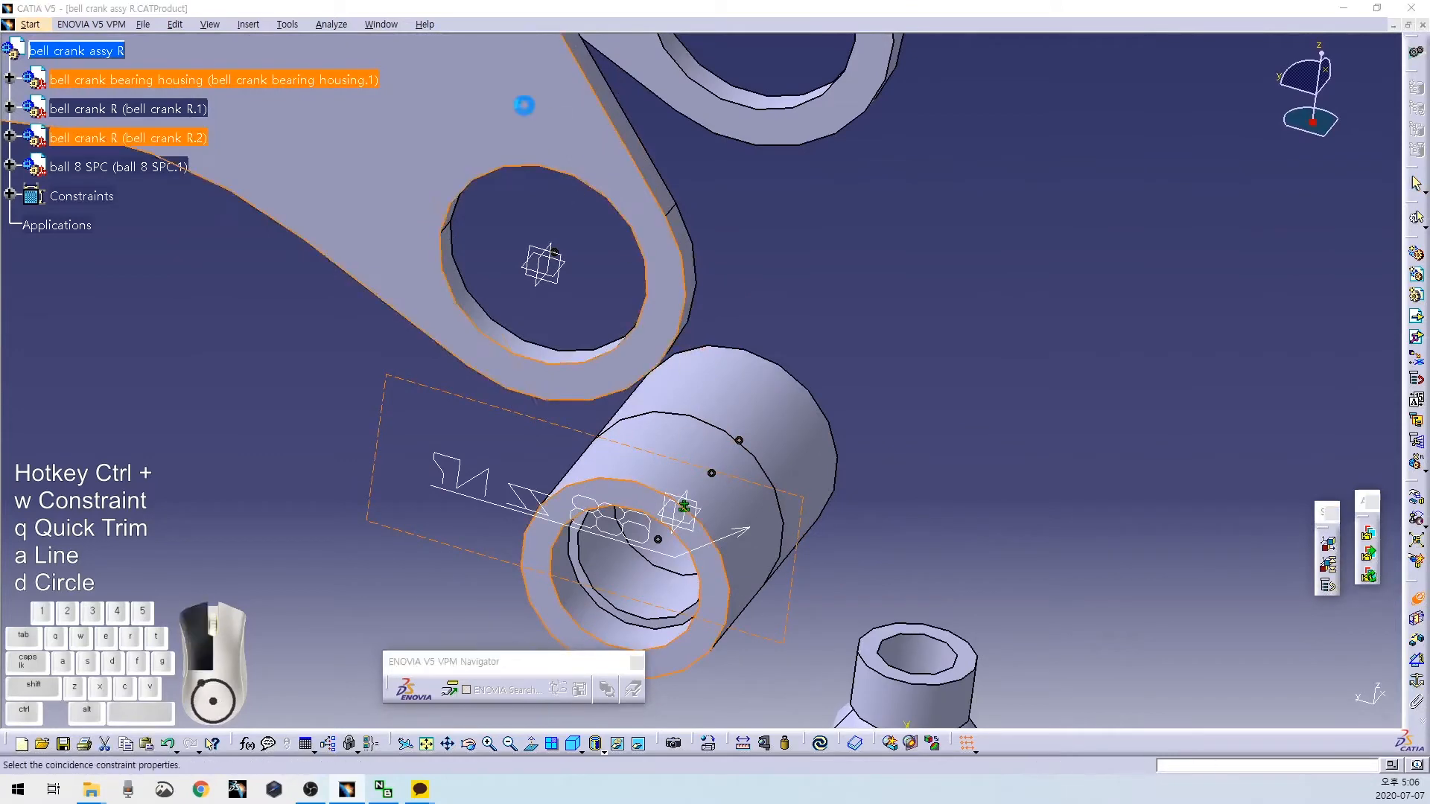
pyautogui.press('Return')
# Rotate the ball 8 SPC spacer slightly around the Y axis to tilt it out of alignment.
pyautogui.moveTo(941, 311); pyautogui.dragTo(856, 522, button='middle')
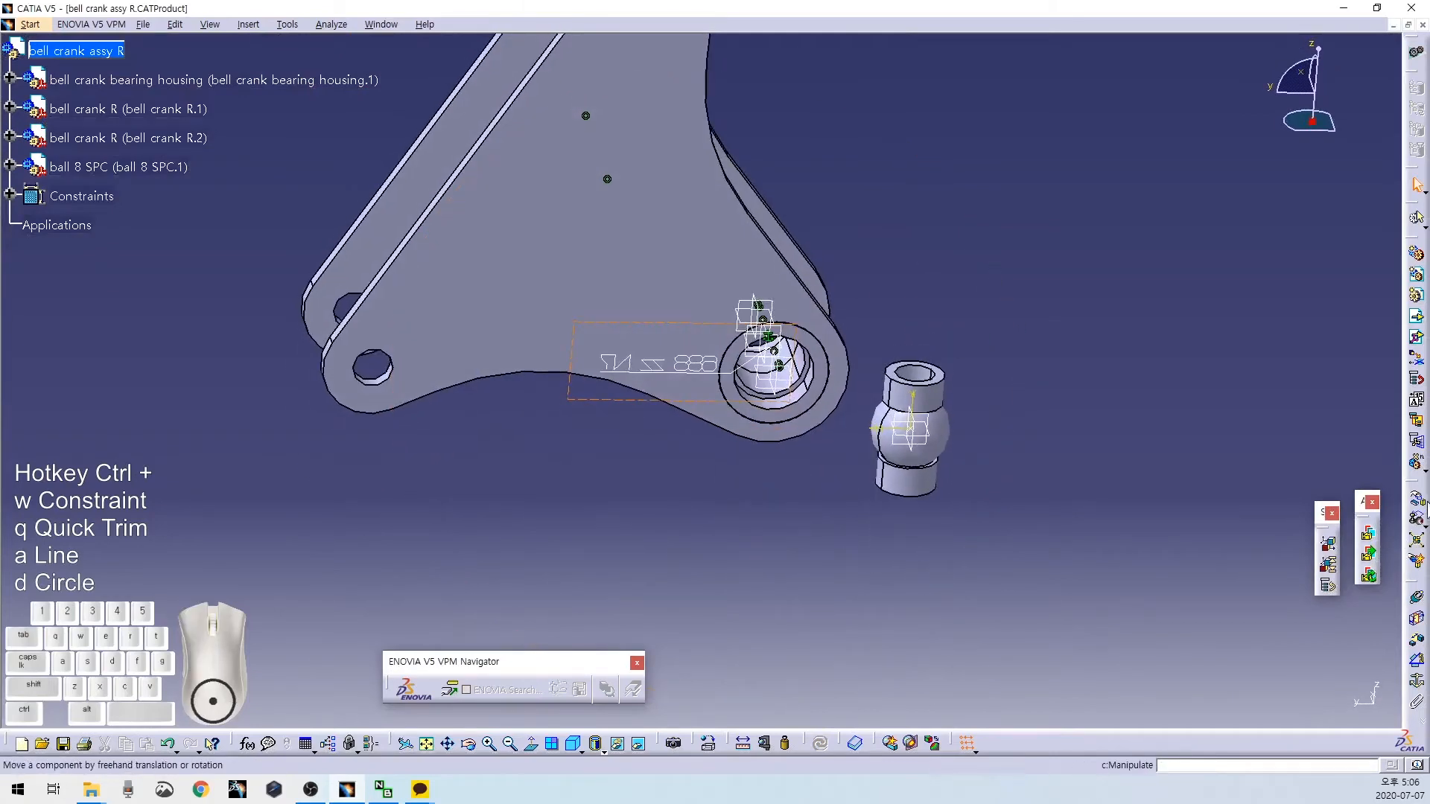
pyautogui.click(1419, 501)
pyautogui.click(1311, 663)
pyautogui.moveTo(939, 420); pyautogui.dragTo(921, 389)
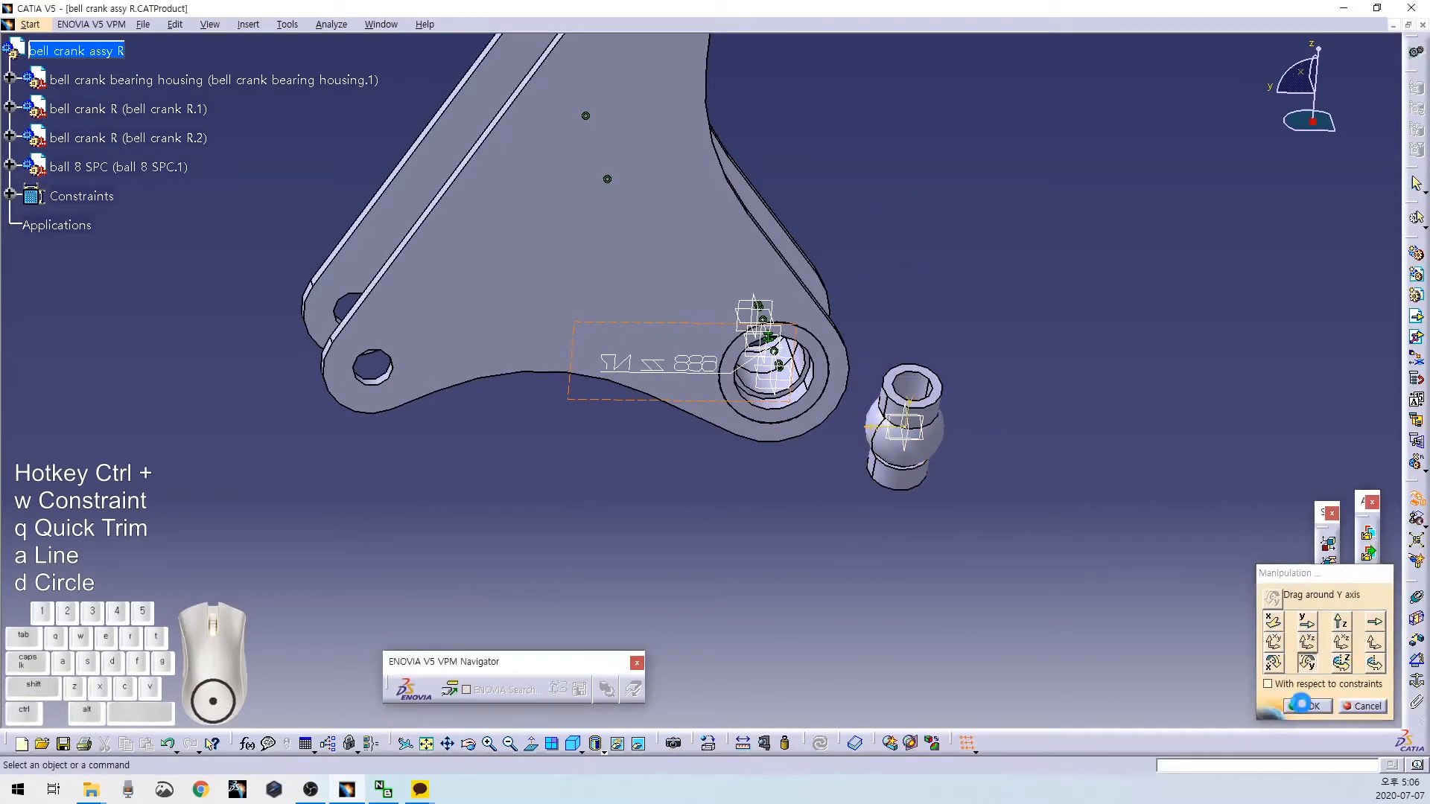
pyautogui.click(1305, 706)
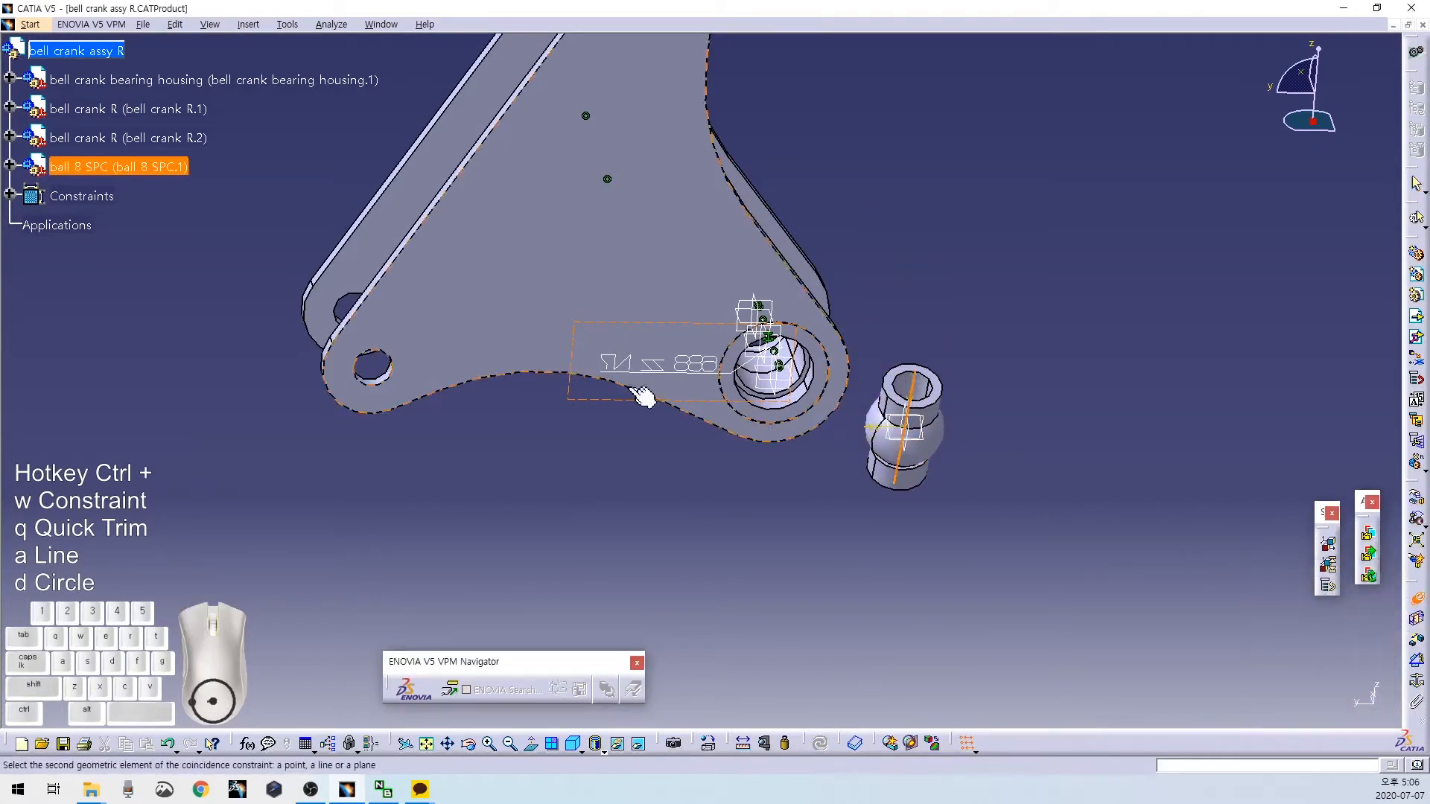
# Add a coincidence constraint between the ball 8 SPC axis and the bell crank plate's small corner hole axis, and update the assembly.
pyautogui.scroll(6, 392, 402)
pyautogui.click(472, 415)
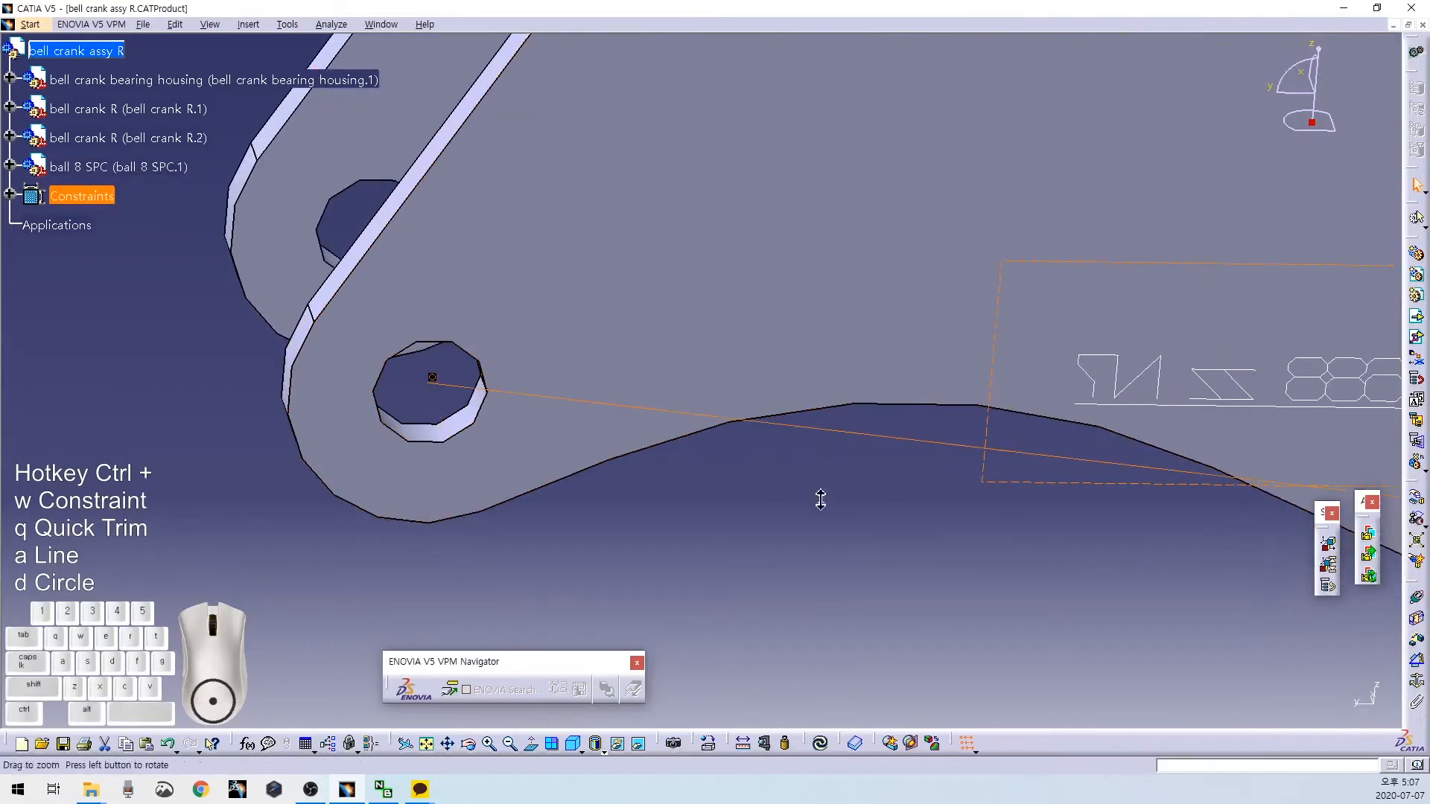
pyautogui.scroll(-6, 817, 494)
pyautogui.hotkey('ctrl', 'u')
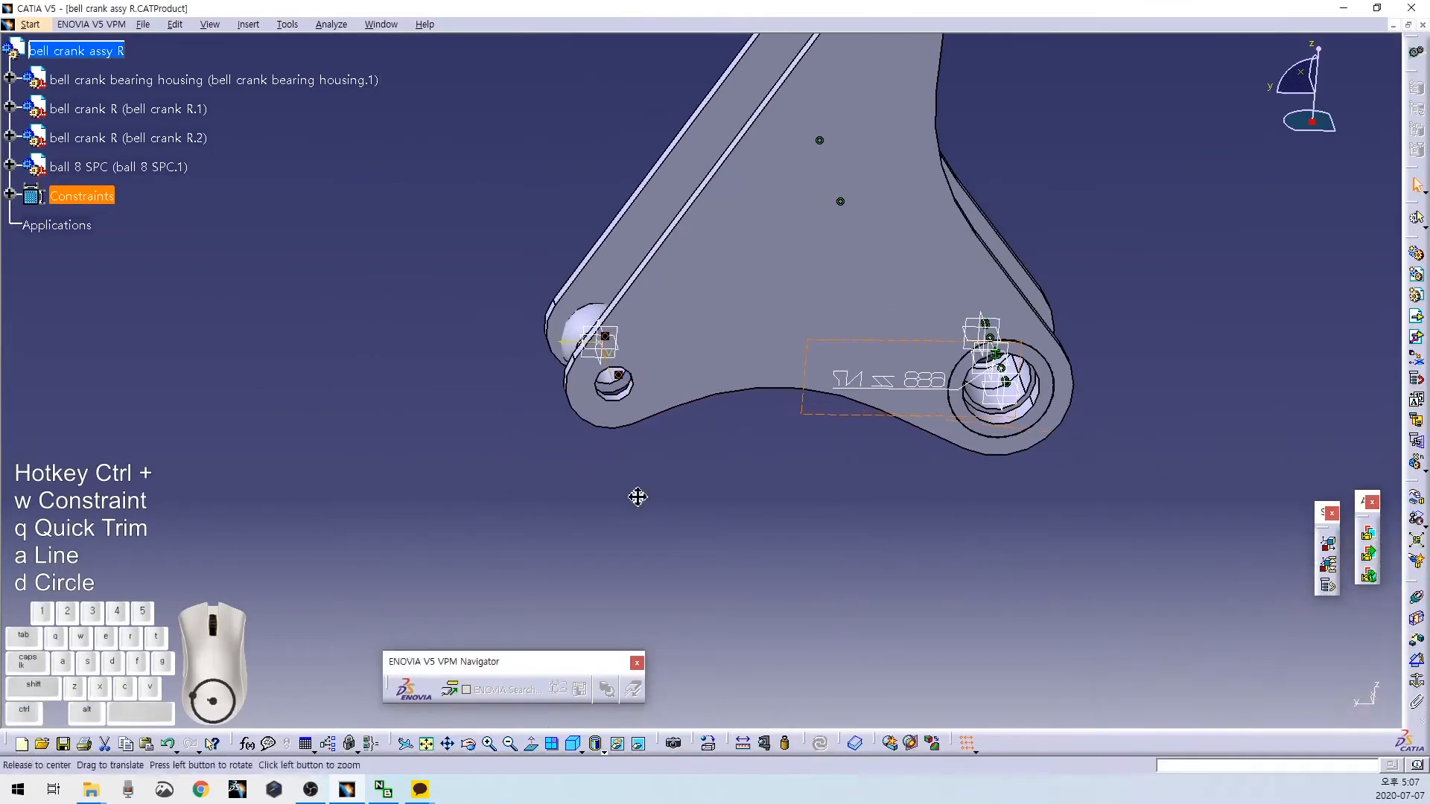
# Add a coincidence constraint between the ball 8 SPC middle plane and the bearing housing's zx plane to centre the spacer between the plates.
pyautogui.moveTo(625, 492); pyautogui.dragTo(878, 575, button='middle')
pyautogui.click(1418, 600)
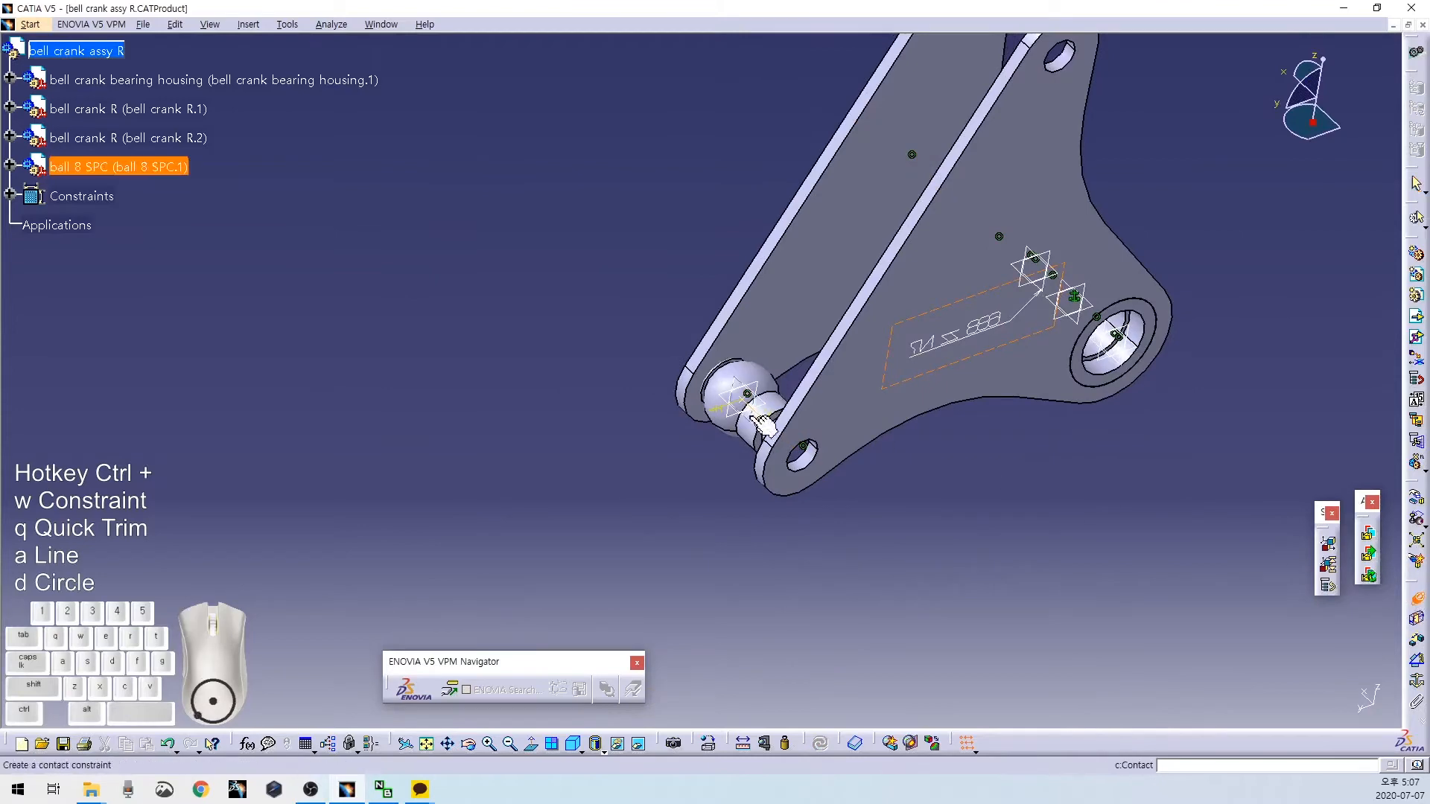
pyautogui.moveTo(948, 504); pyautogui.dragTo(991, 492, button='middle')
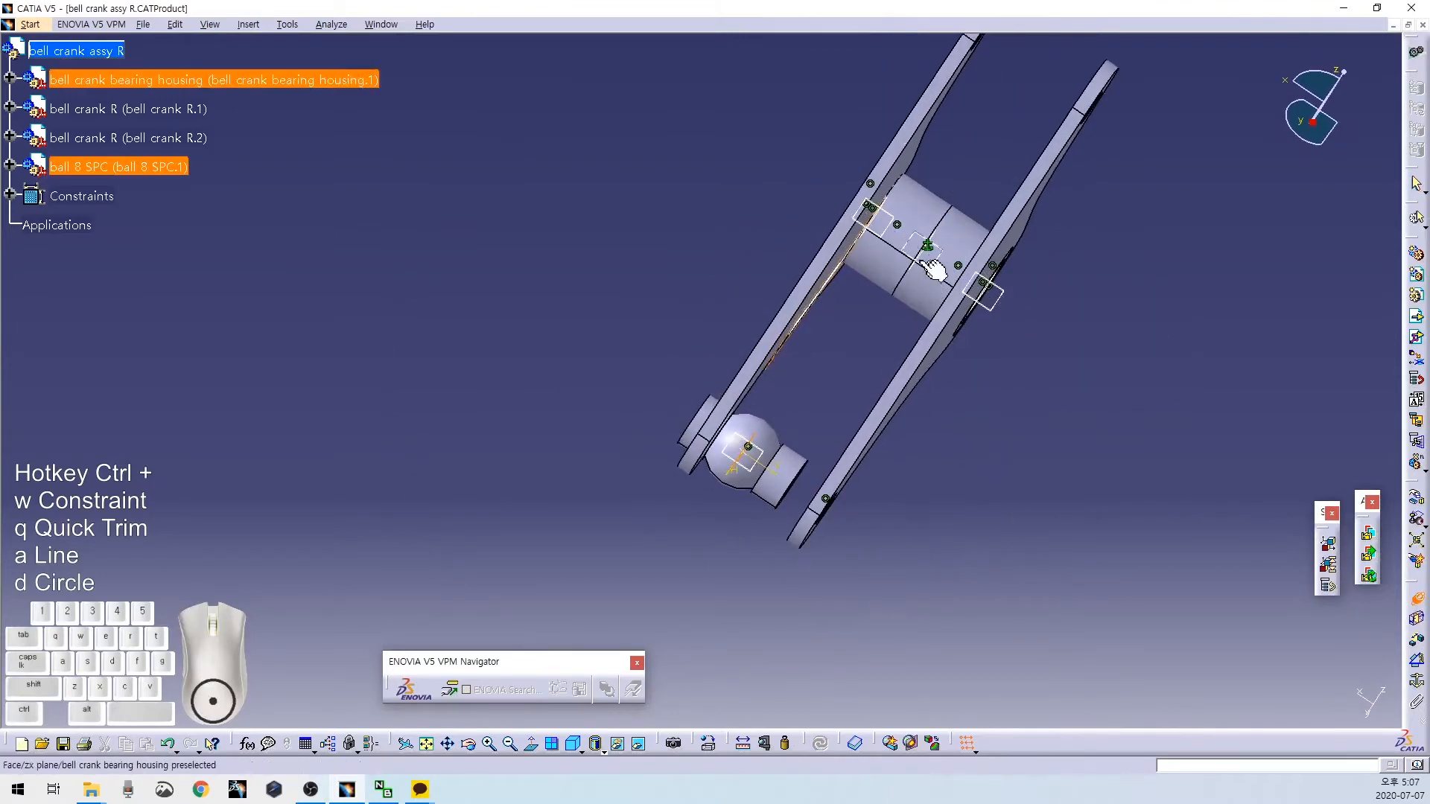
pyautogui.click(926, 276)
pyautogui.press('Return')
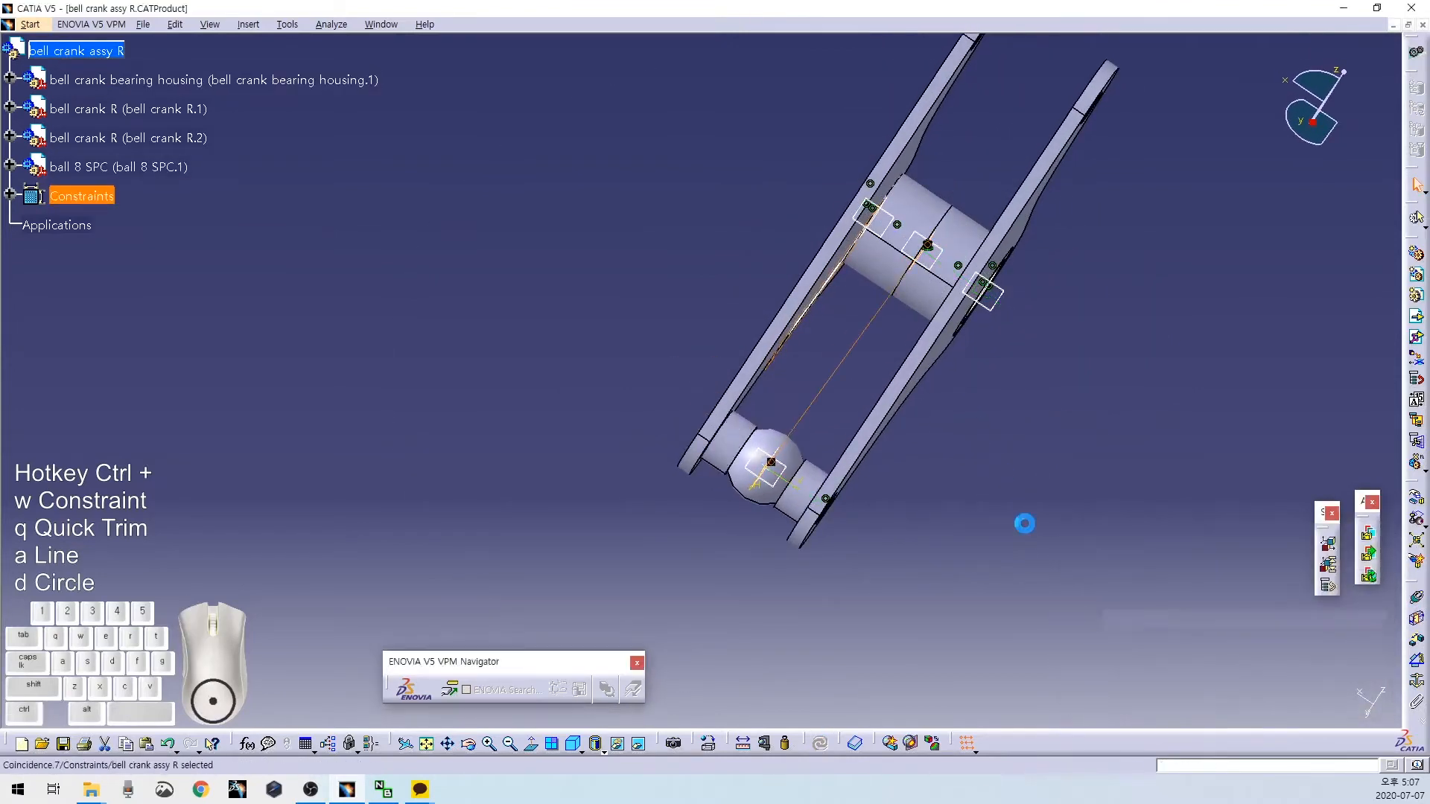
# Save the bell crank assy R product and restore its window to a smaller size.
pyautogui.moveTo(1043, 492); pyautogui.dragTo(588, 431, button='middle')
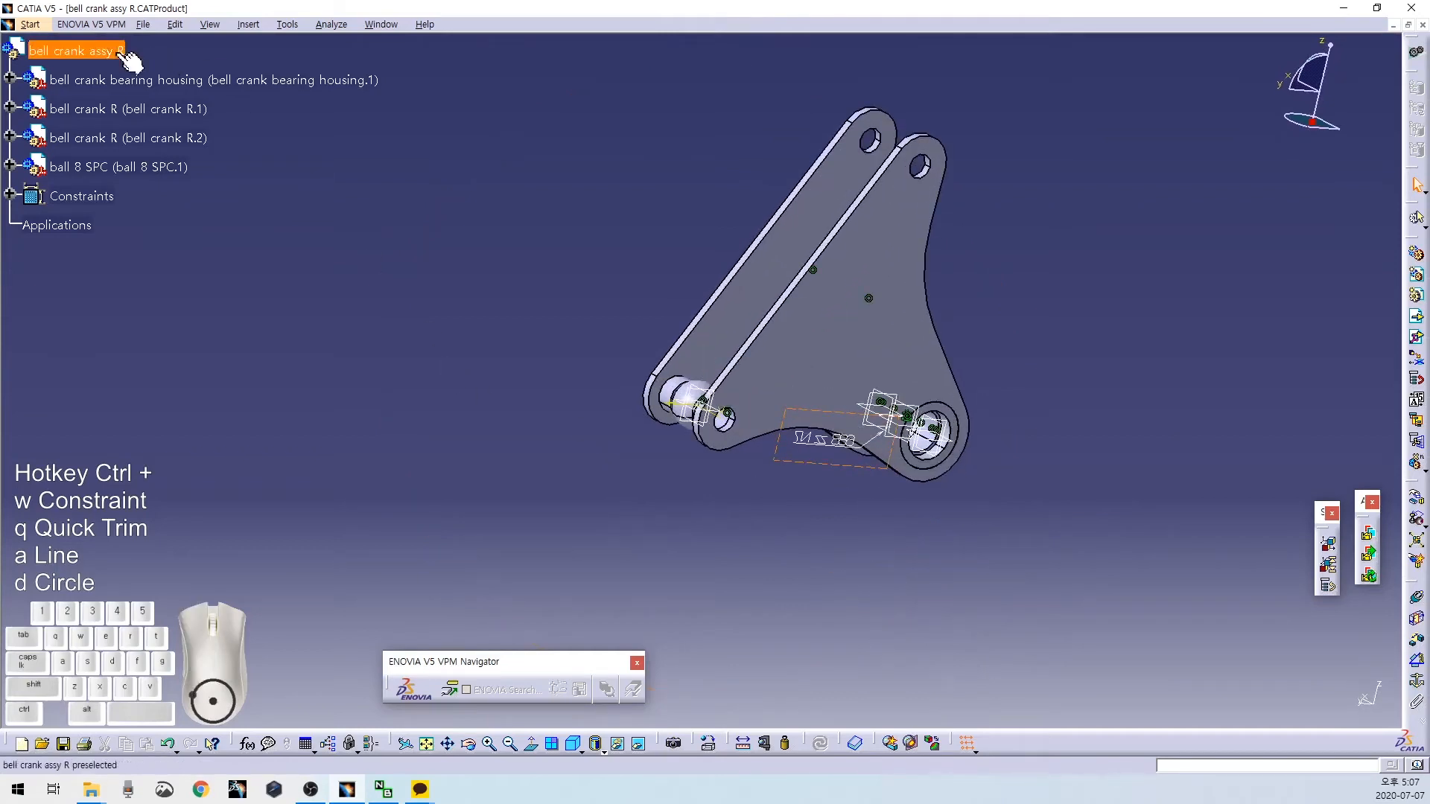
pyautogui.hotkey('ctrl', 's')
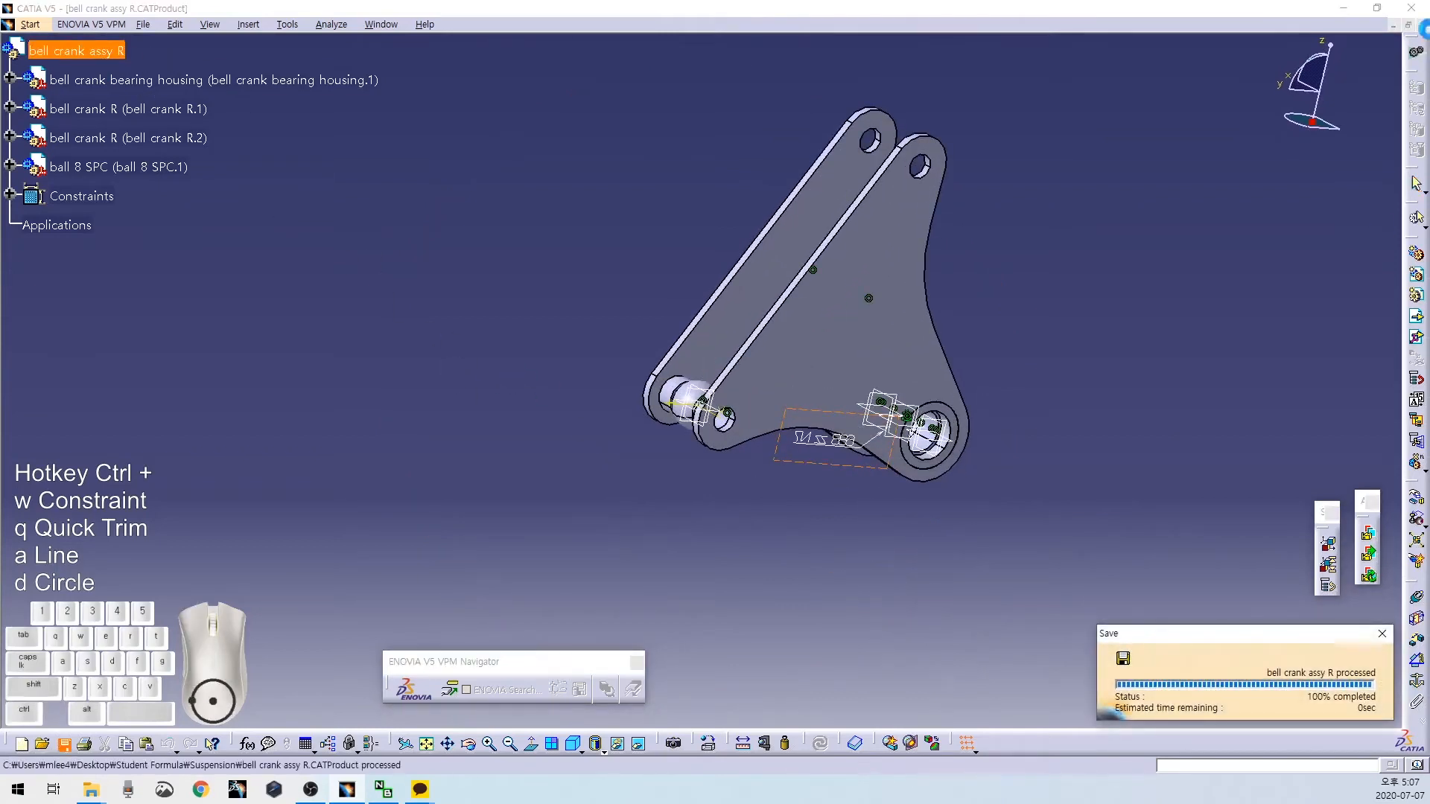
pyautogui.click(1408, 26)
# Copy bell crank assy R into the SUPERSTAR KSAE 17 product.
pyautogui.moveTo(624, 160); pyautogui.dragTo(1183, 57)
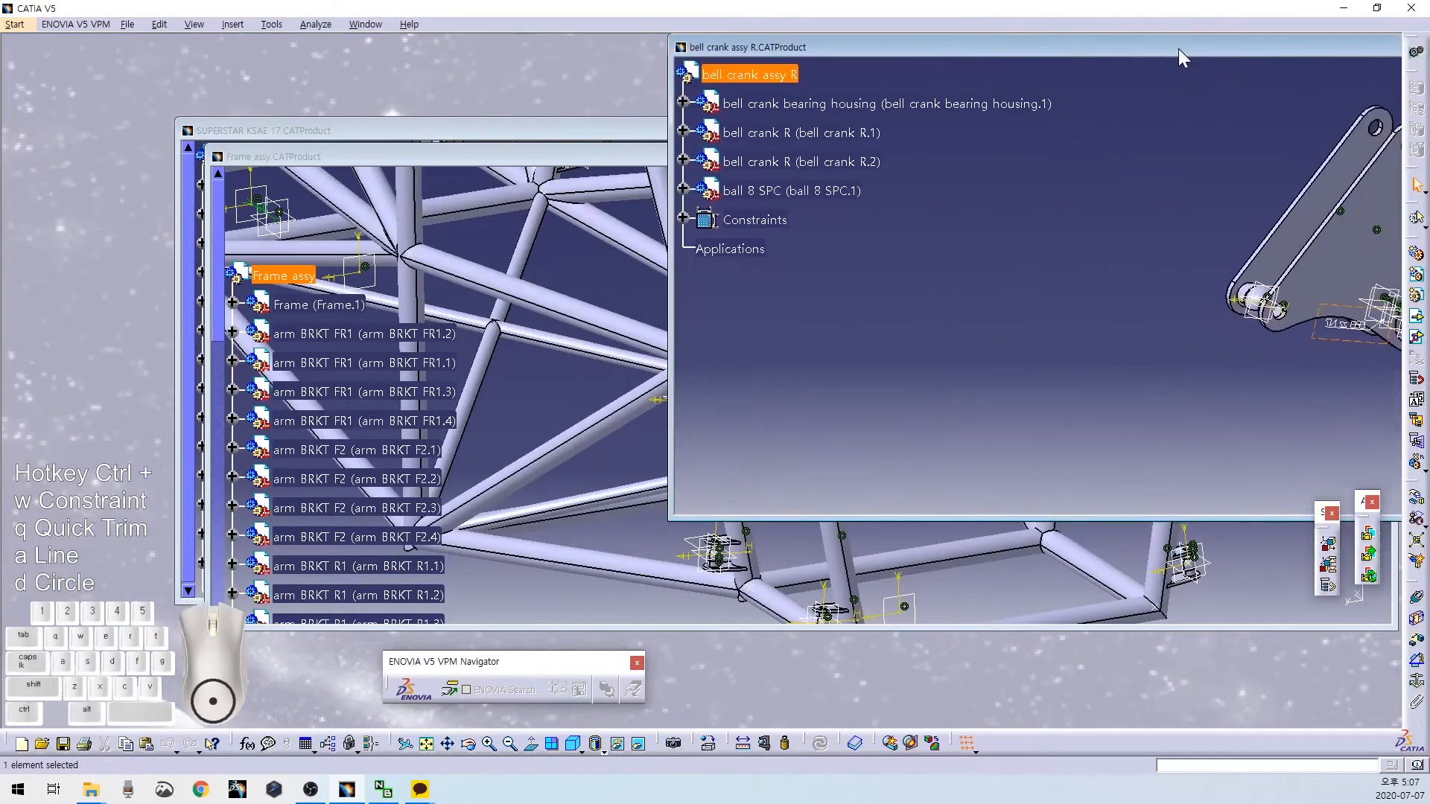
pyautogui.click(445, 143)
pyautogui.click(778, 84)
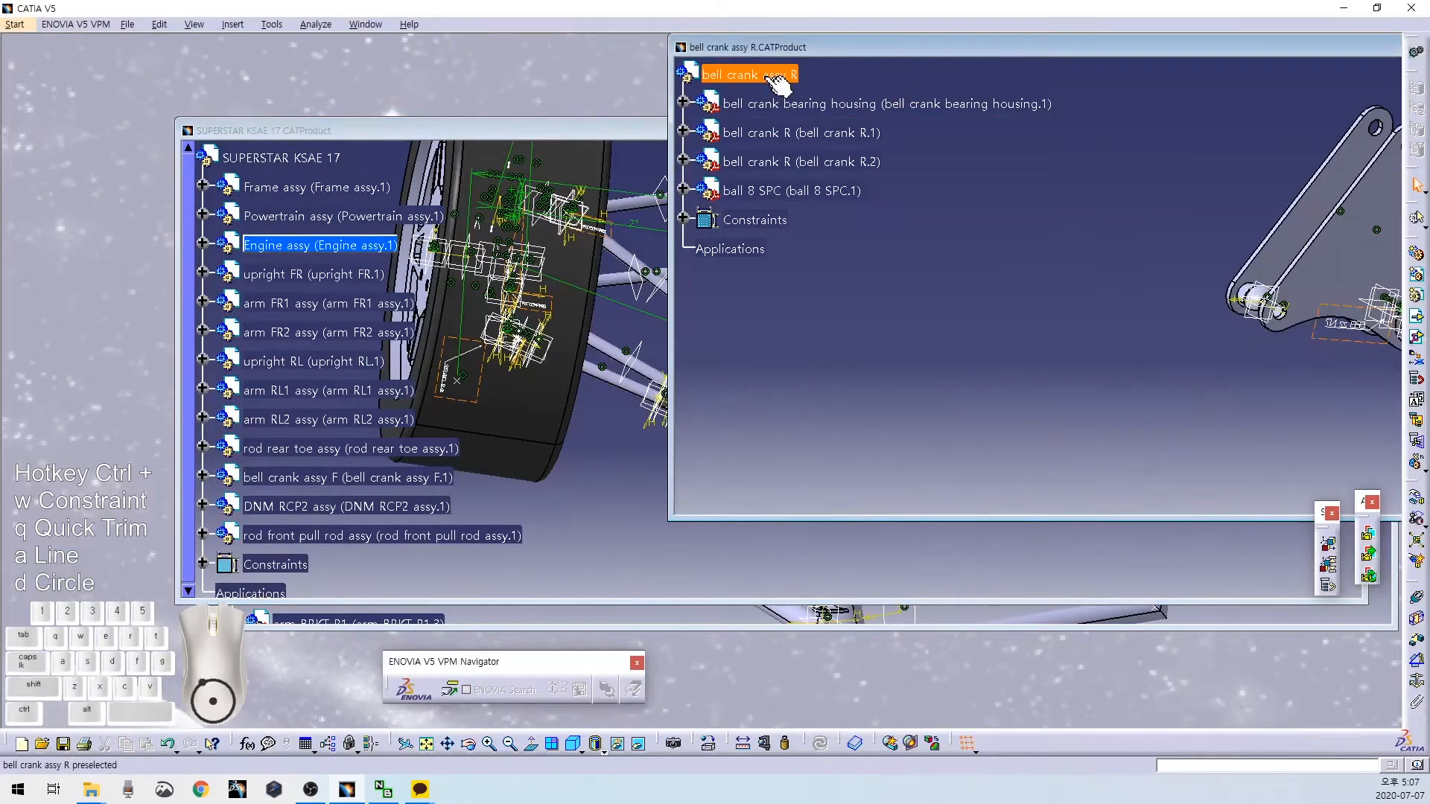
pyautogui.moveTo(598, 125); pyautogui.dragTo(309, 163)
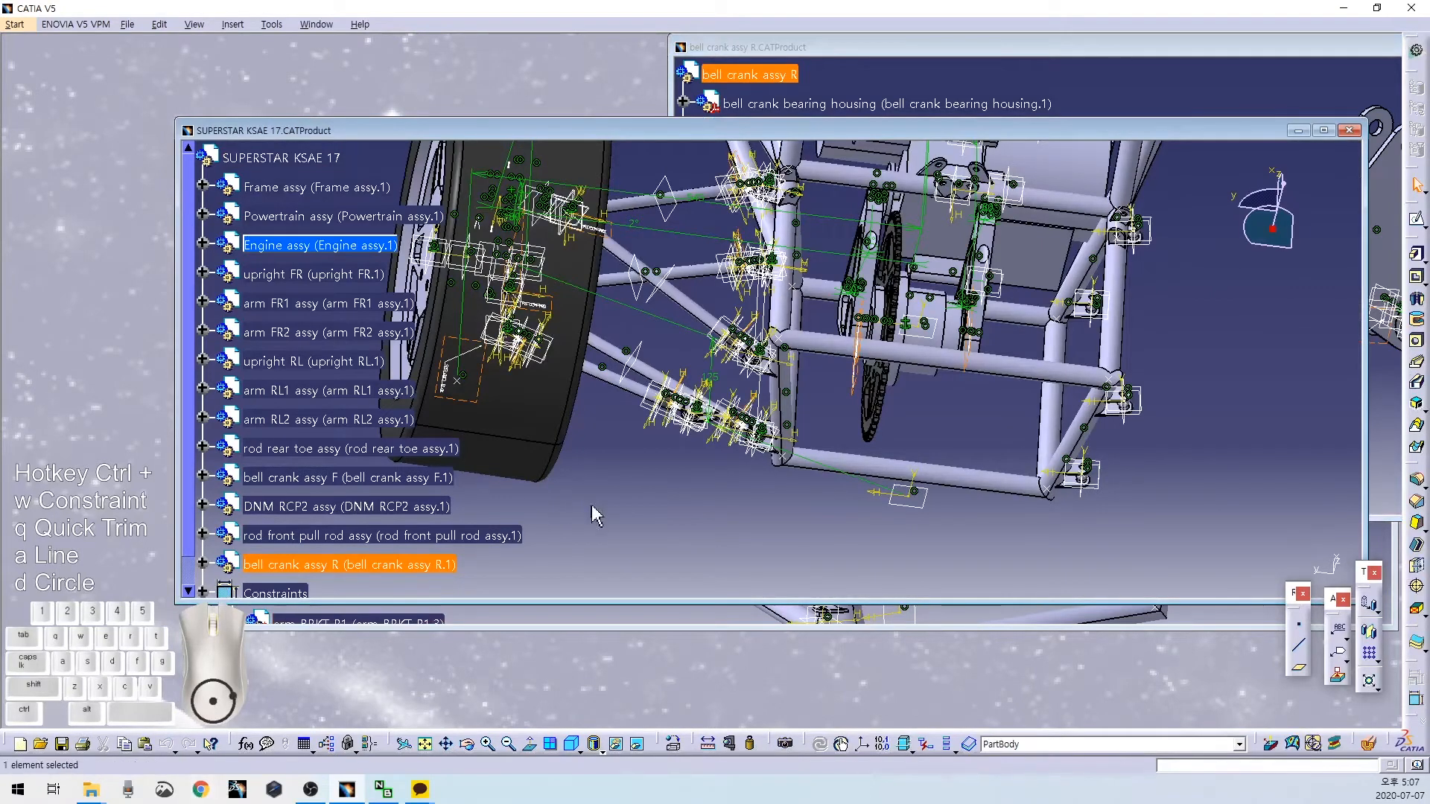
# Examine the Naver cafe post about the DNM Burner RCP2 shock 3D file in the browser, and close the browser.
pyautogui.click(703, 506)
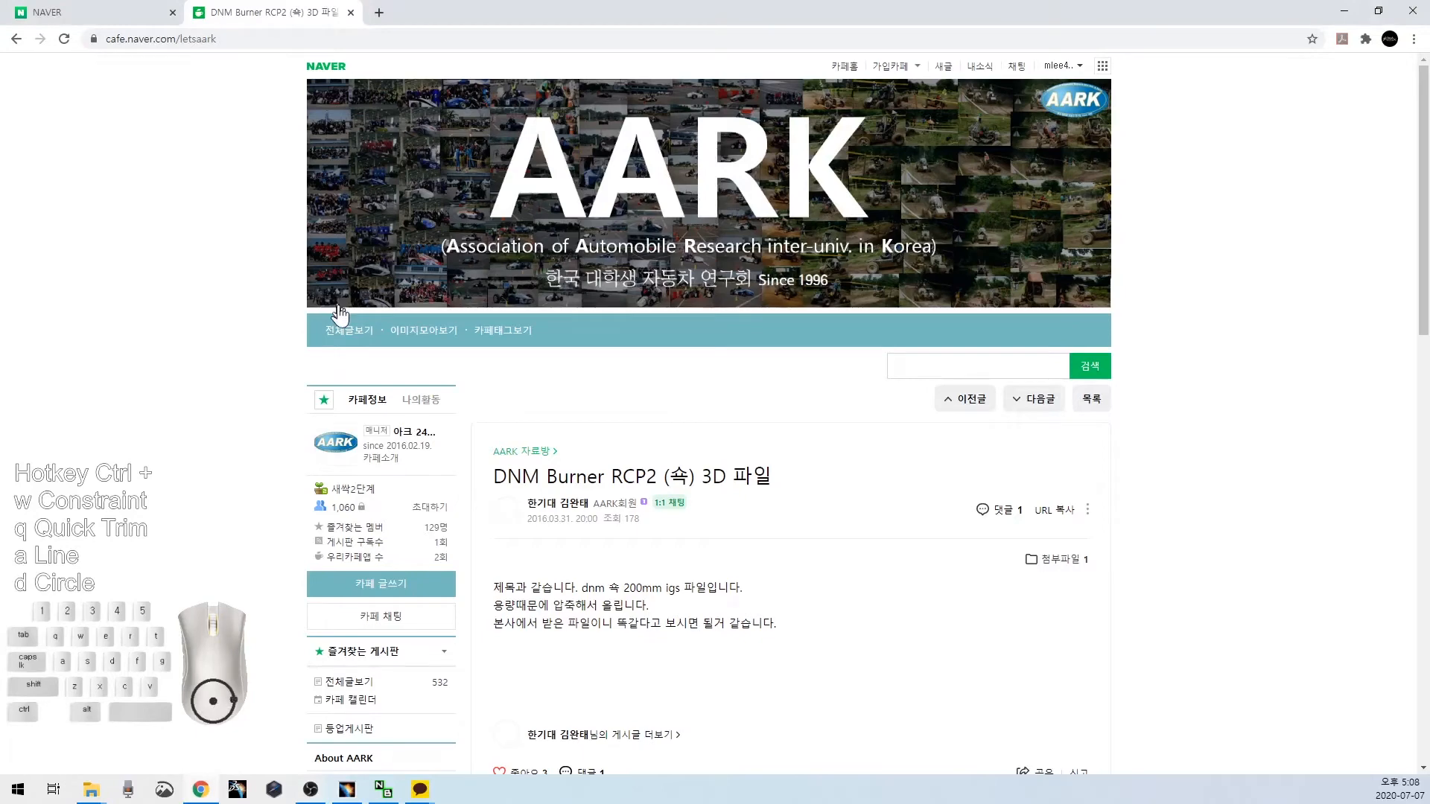
pyautogui.scroll(-3, 339, 313)
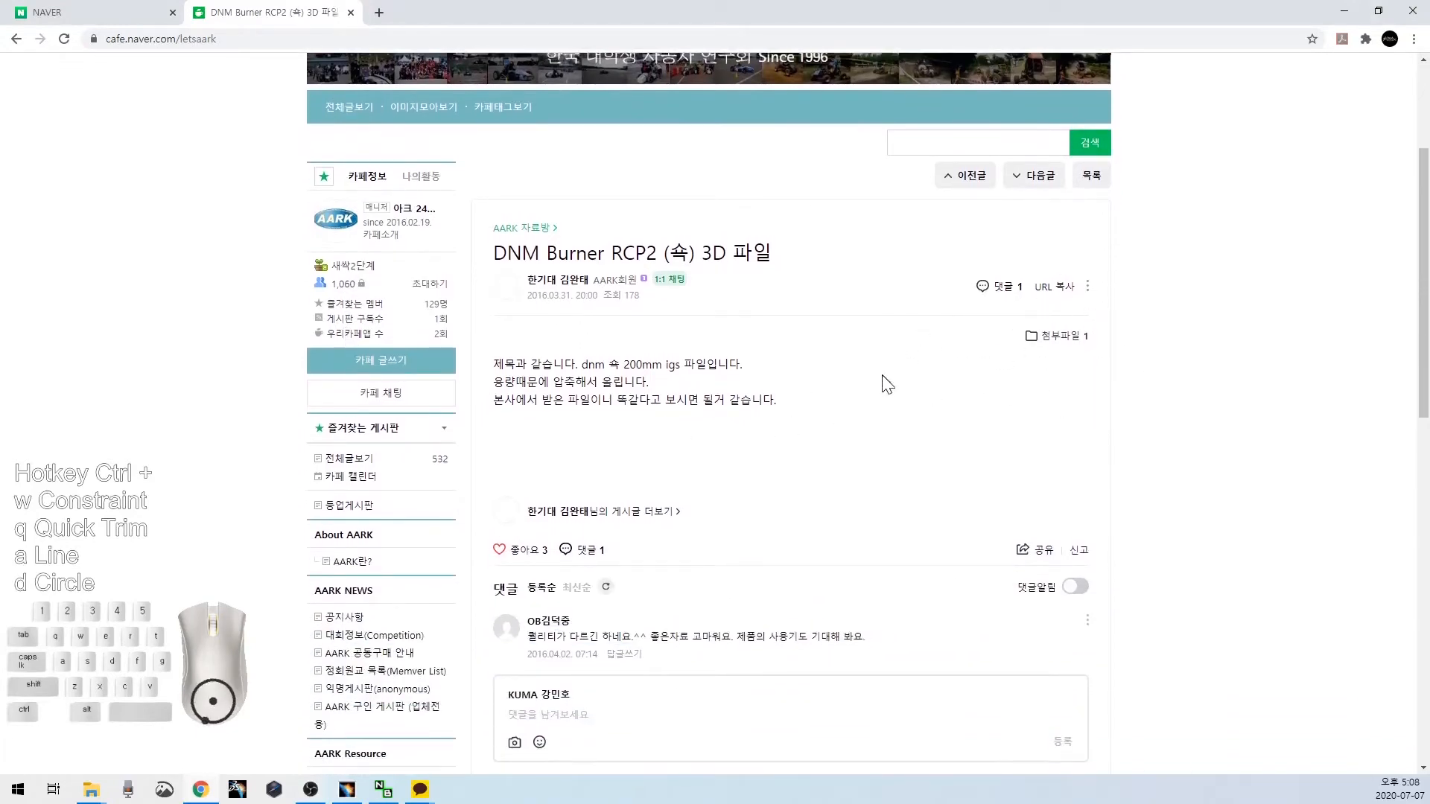
pyautogui.scroll(3, 886, 388)
pyautogui.click(1412, 10)
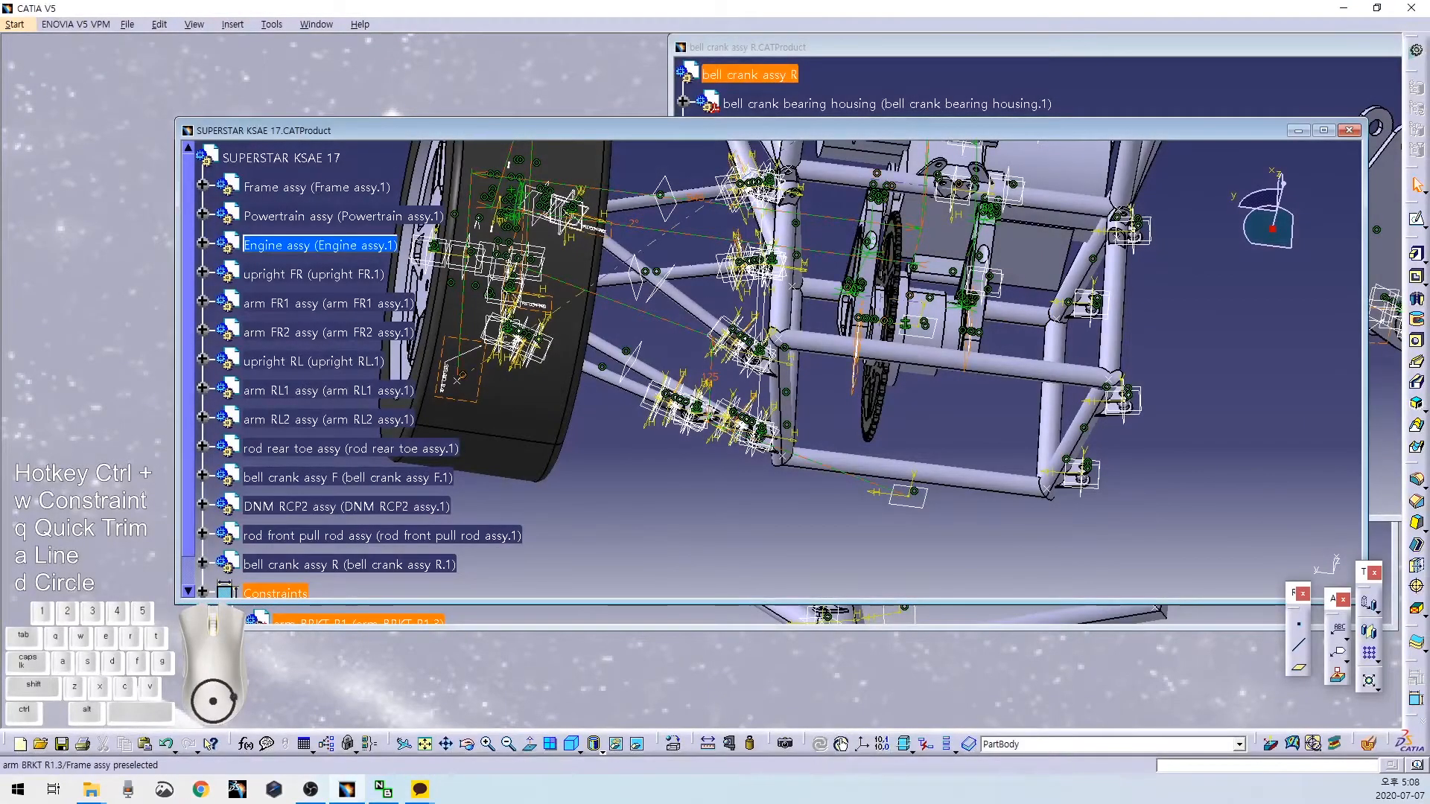
# Open the DNM RCP2 assy product from the Suspension folder in CATIA.
pyautogui.click(91, 790)
pyautogui.click(289, 630)
pyautogui.press('BackSpace')
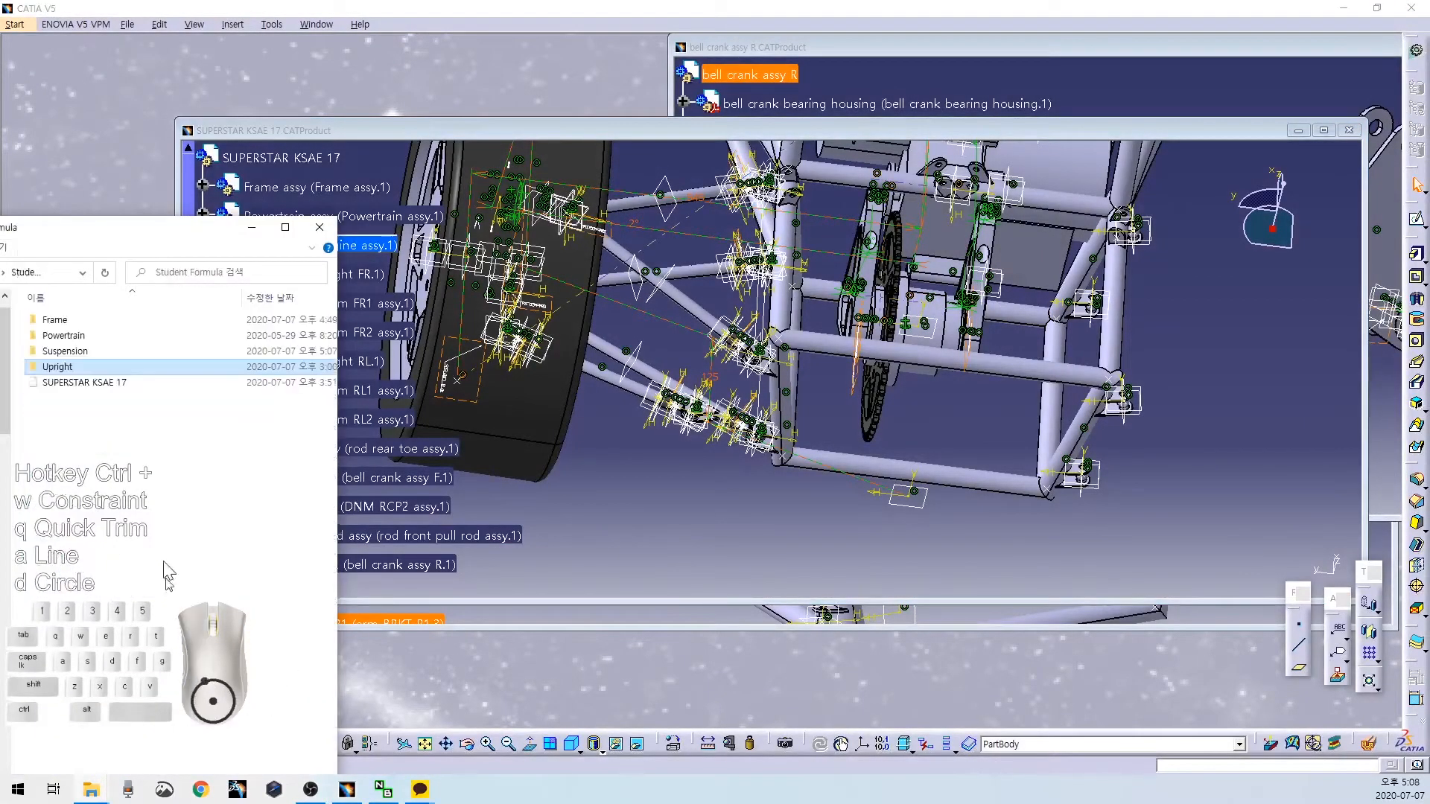
pyautogui.doubleClick(67, 351)
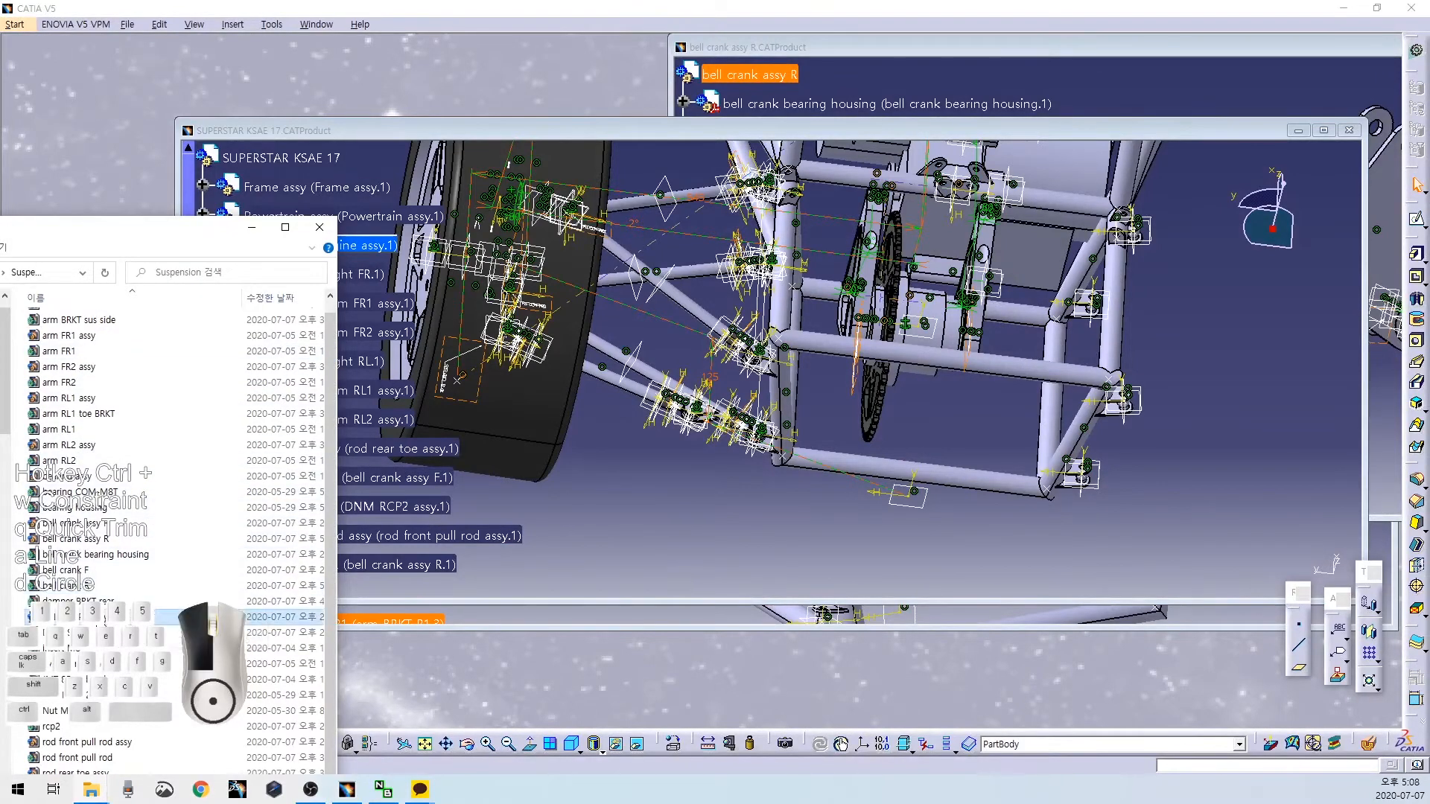
pyautogui.moveTo(537, 736); pyautogui.dragTo(538, 691)
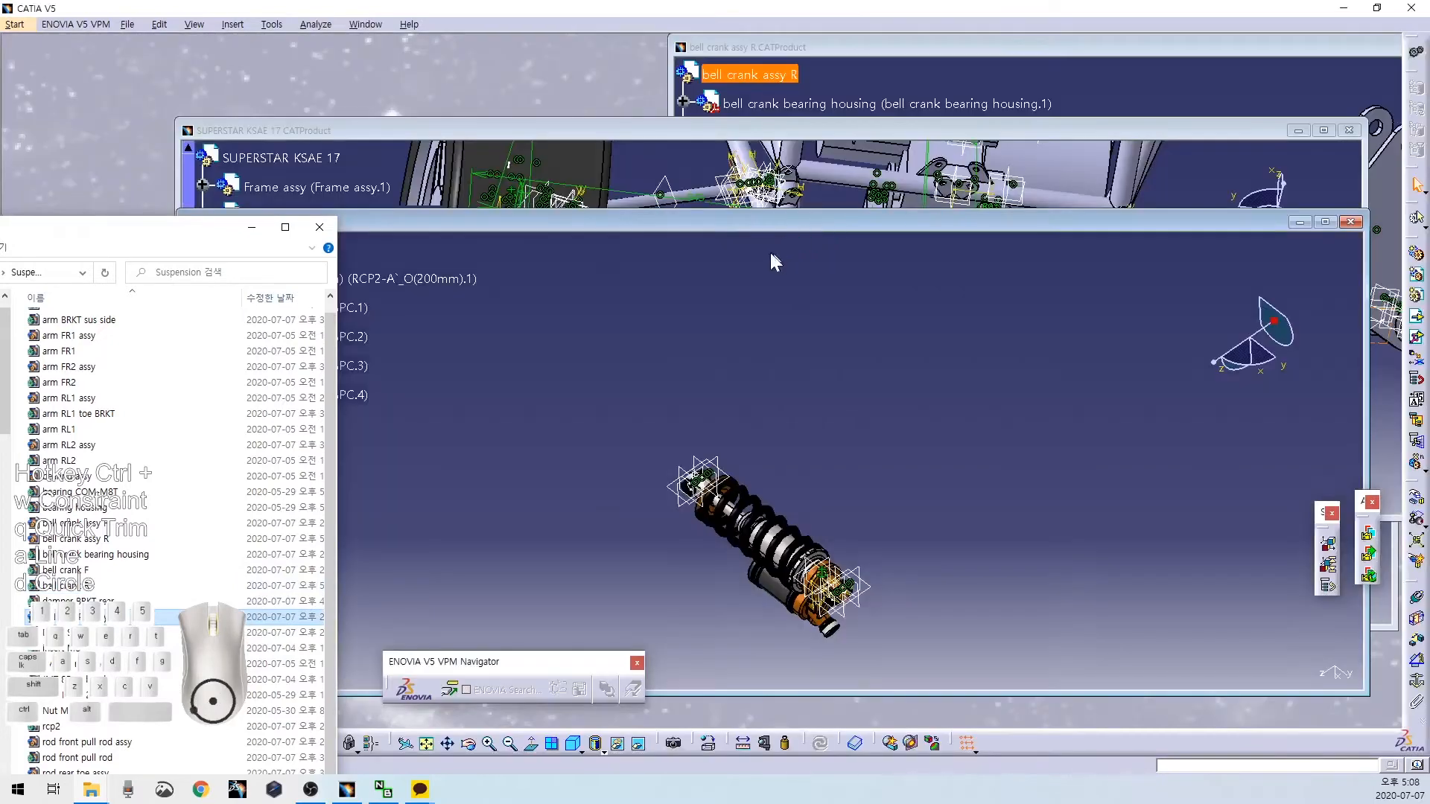
# Copy DNM RCP2 assy into the SUPERSTAR KSAE 17 product as a second instance and close the DNM RCP2 assy window.
pyautogui.moveTo(718, 222); pyautogui.dragTo(1269, 76)
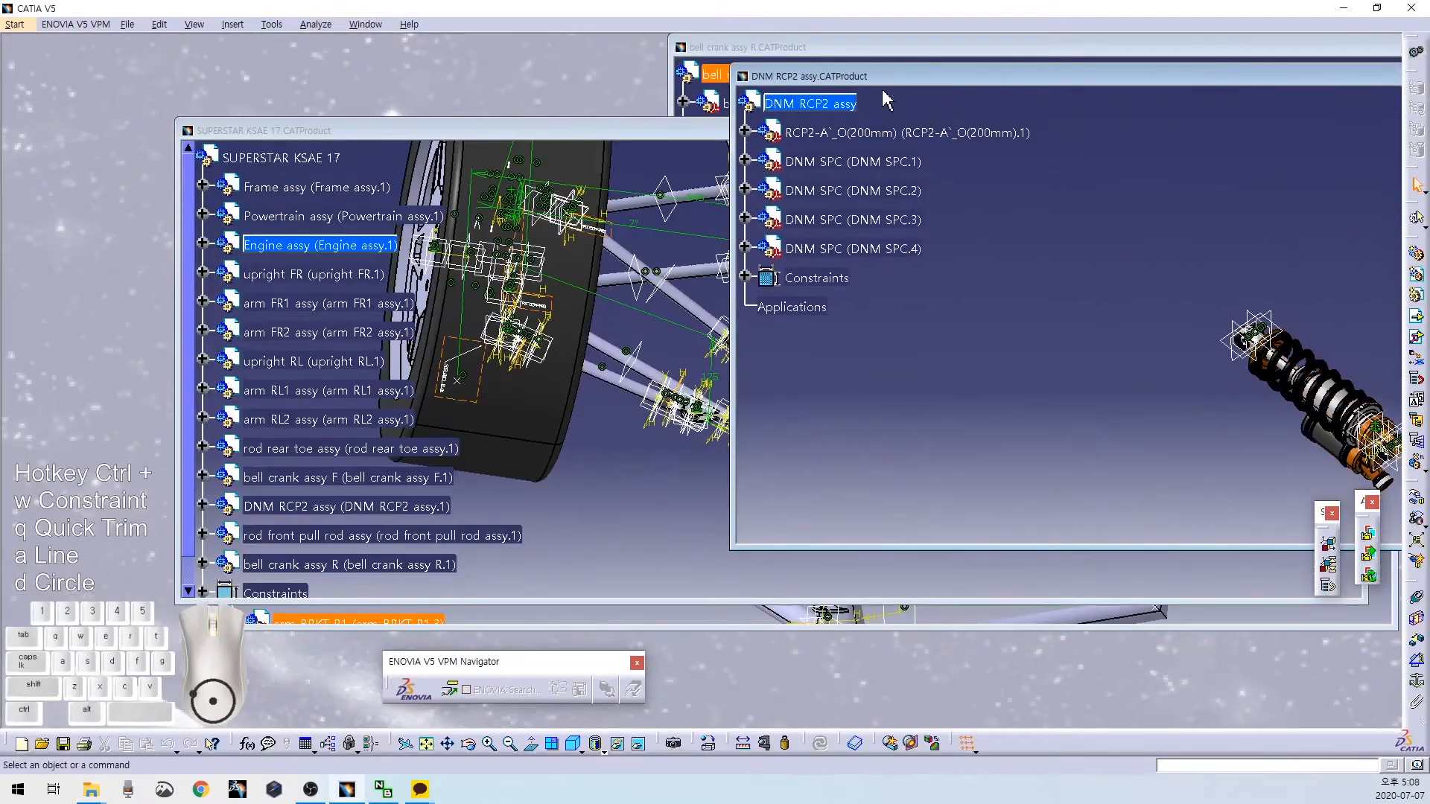
pyautogui.moveTo(326, 153); pyautogui.dragTo(325, 152)
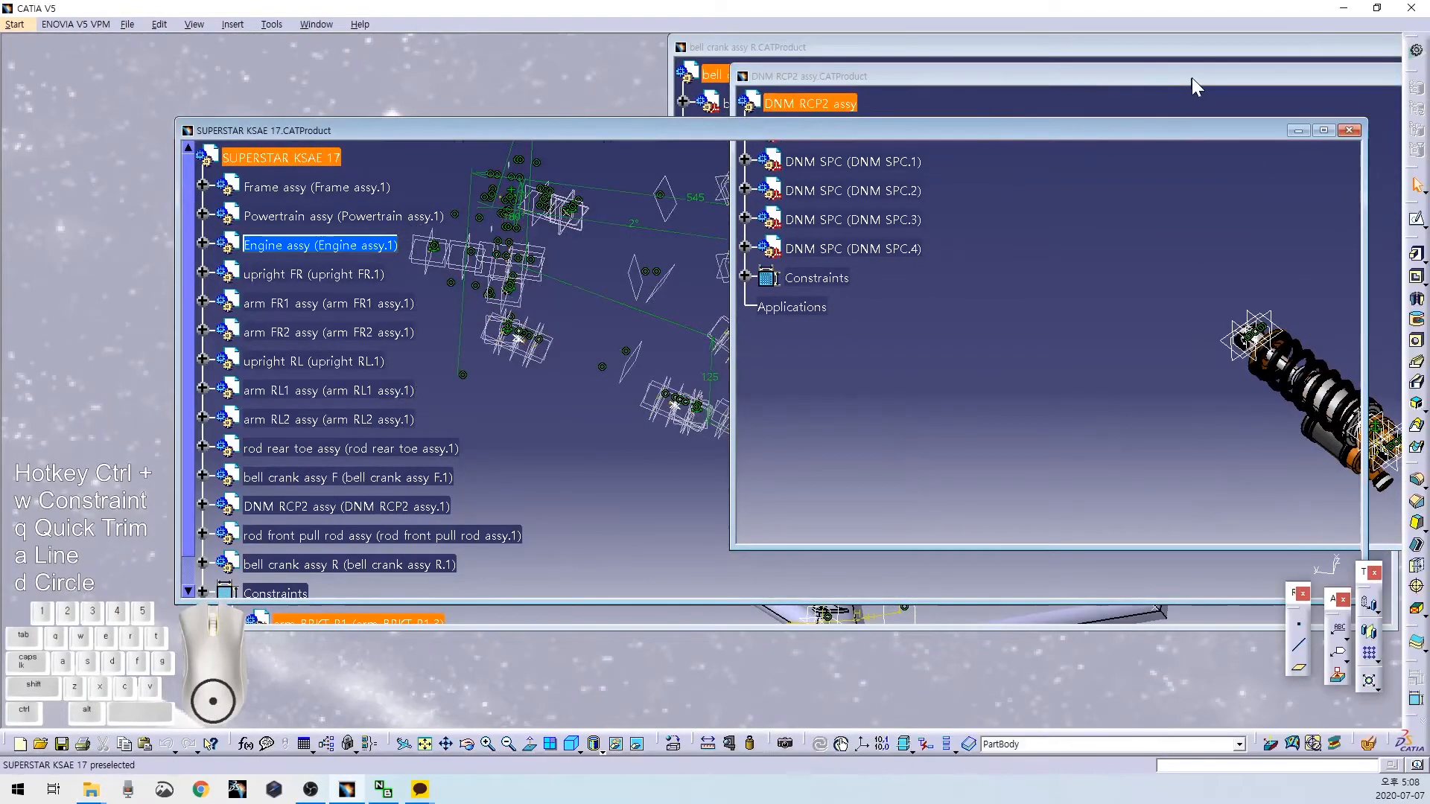
pyautogui.moveTo(1192, 78); pyautogui.dragTo(586, 92)
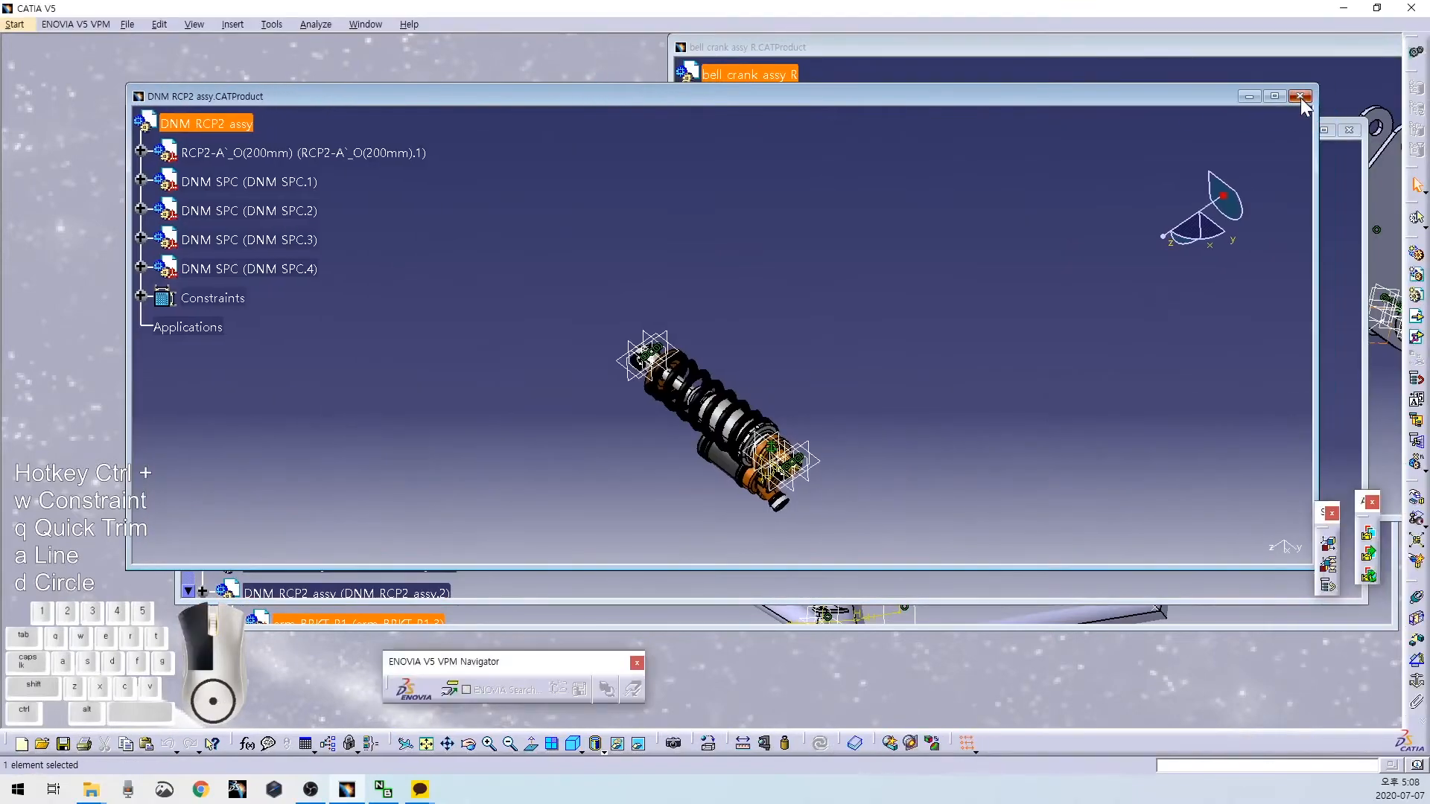
pyautogui.click(1302, 98)
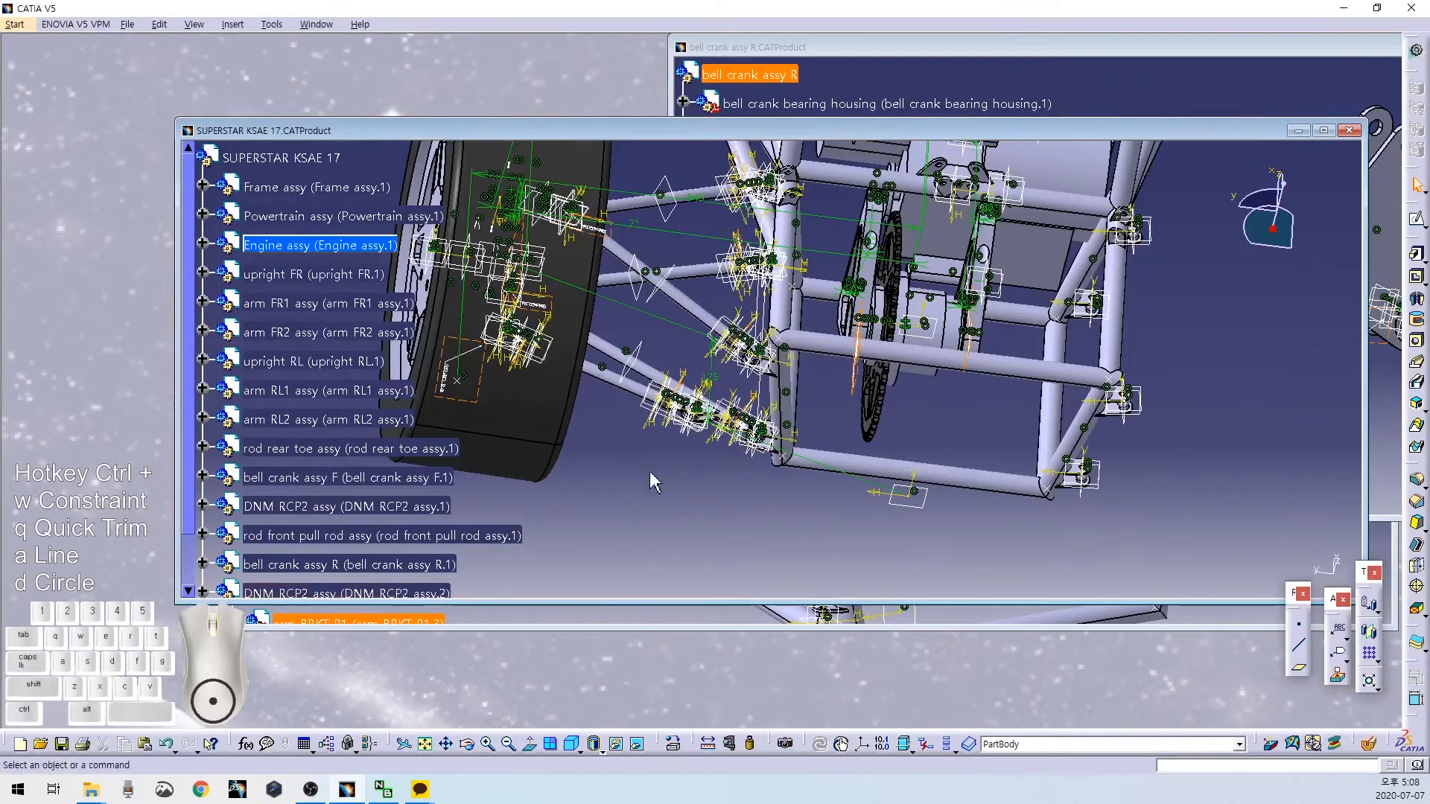
# Maximise the SUPERSTAR KSAE 17 window and activate the top-level product for assembly editing.
pyautogui.scroll(-2, 652, 482)
pyautogui.click(1331, 130)
pyautogui.moveTo(781, 470); pyautogui.dragTo(856, 514, button='middle')
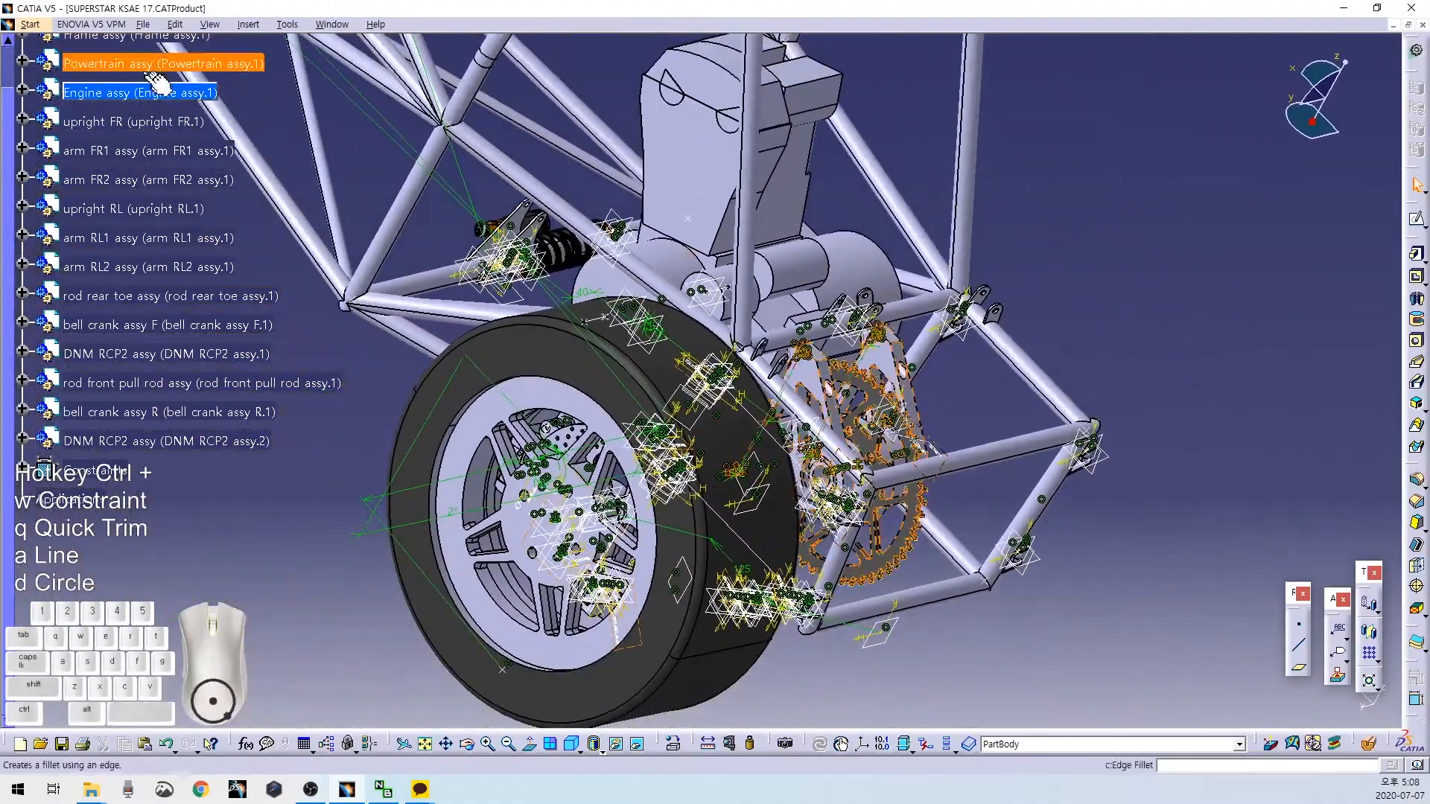
pyautogui.scroll(4, 119, 119)
pyautogui.doubleClick(95, 282)
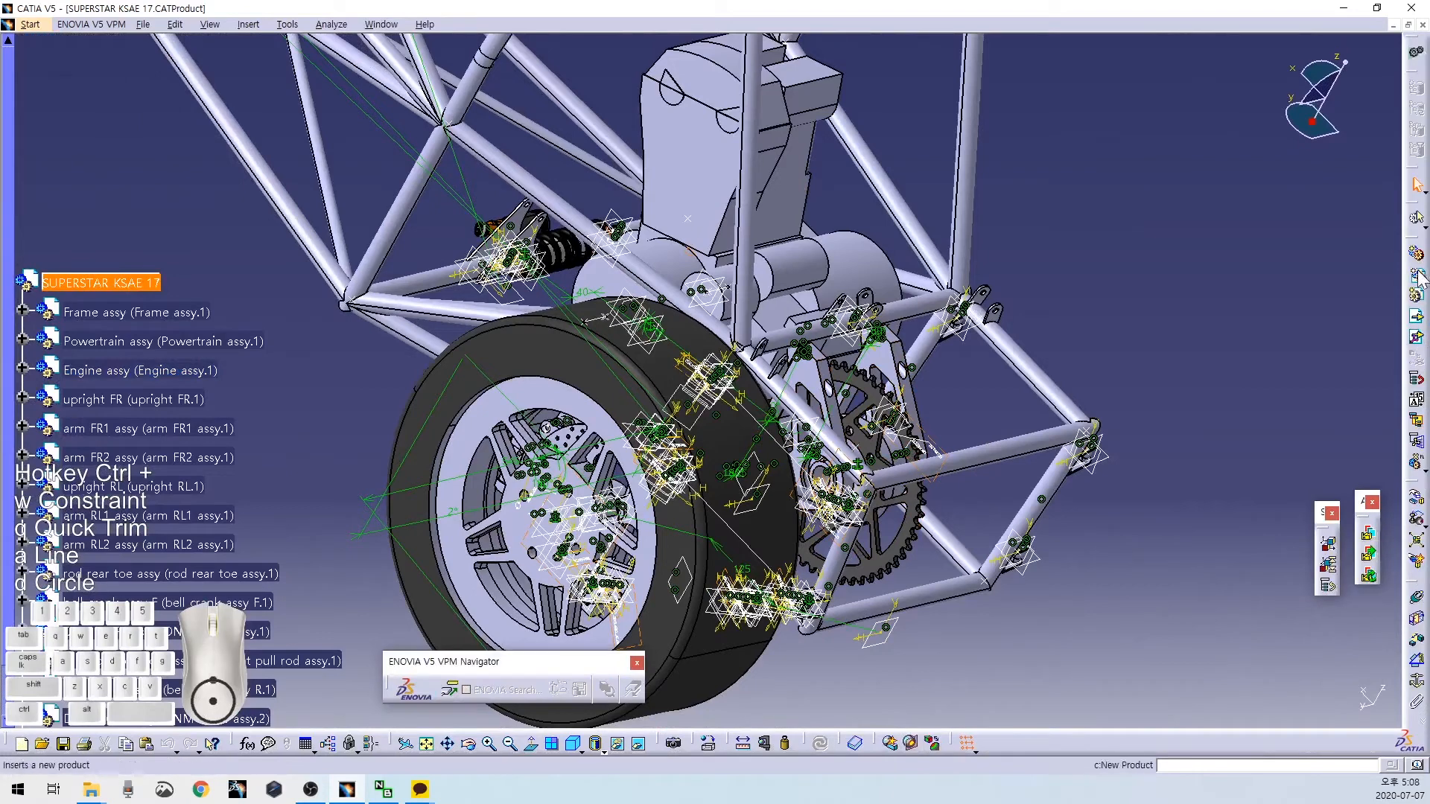
pyautogui.click(1418, 496)
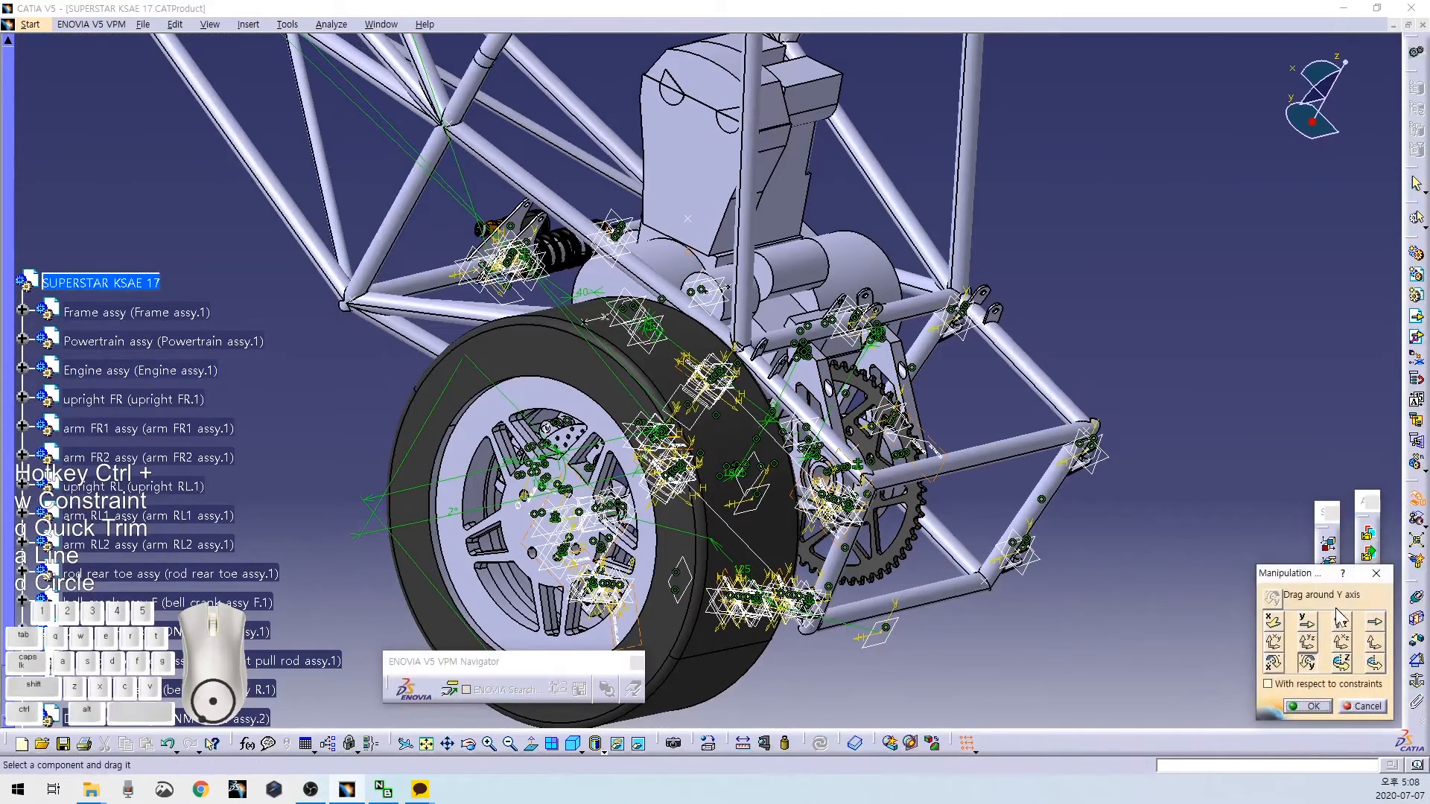
pyautogui.moveTo(571, 252); pyautogui.dragTo(992, 685)
pyautogui.moveTo(534, 234); pyautogui.dragTo(634, 334)
pyautogui.click(1371, 705)
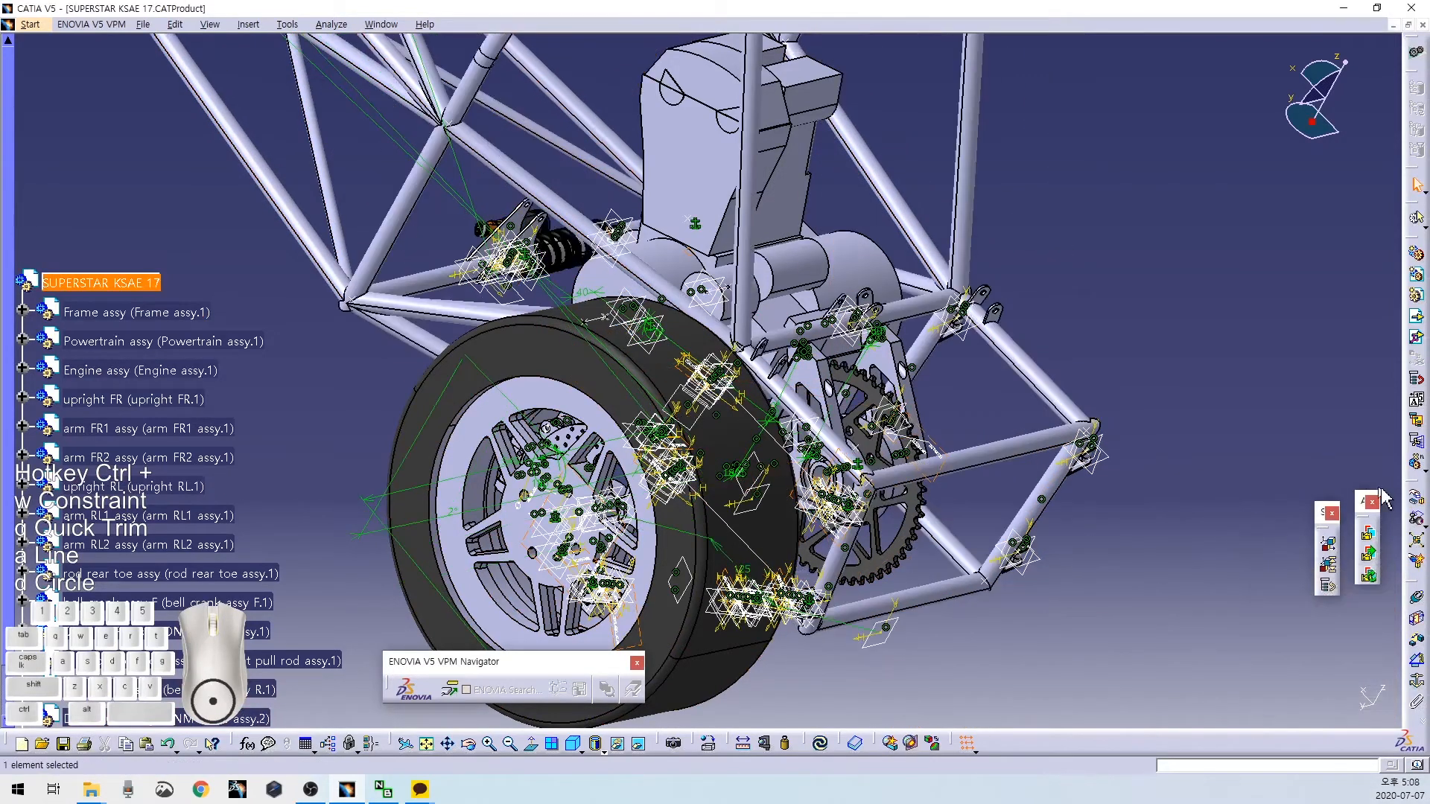
# Move the newly inserted shock assembly along the X axis to bring it clear of the rear frame beside the rear bell crank.
pyautogui.click(1416, 498)
pyautogui.click(1274, 621)
pyautogui.moveTo(525, 238); pyautogui.dragTo(976, 631)
pyautogui.moveTo(975, 632); pyautogui.dragTo(774, 209, button='middle')
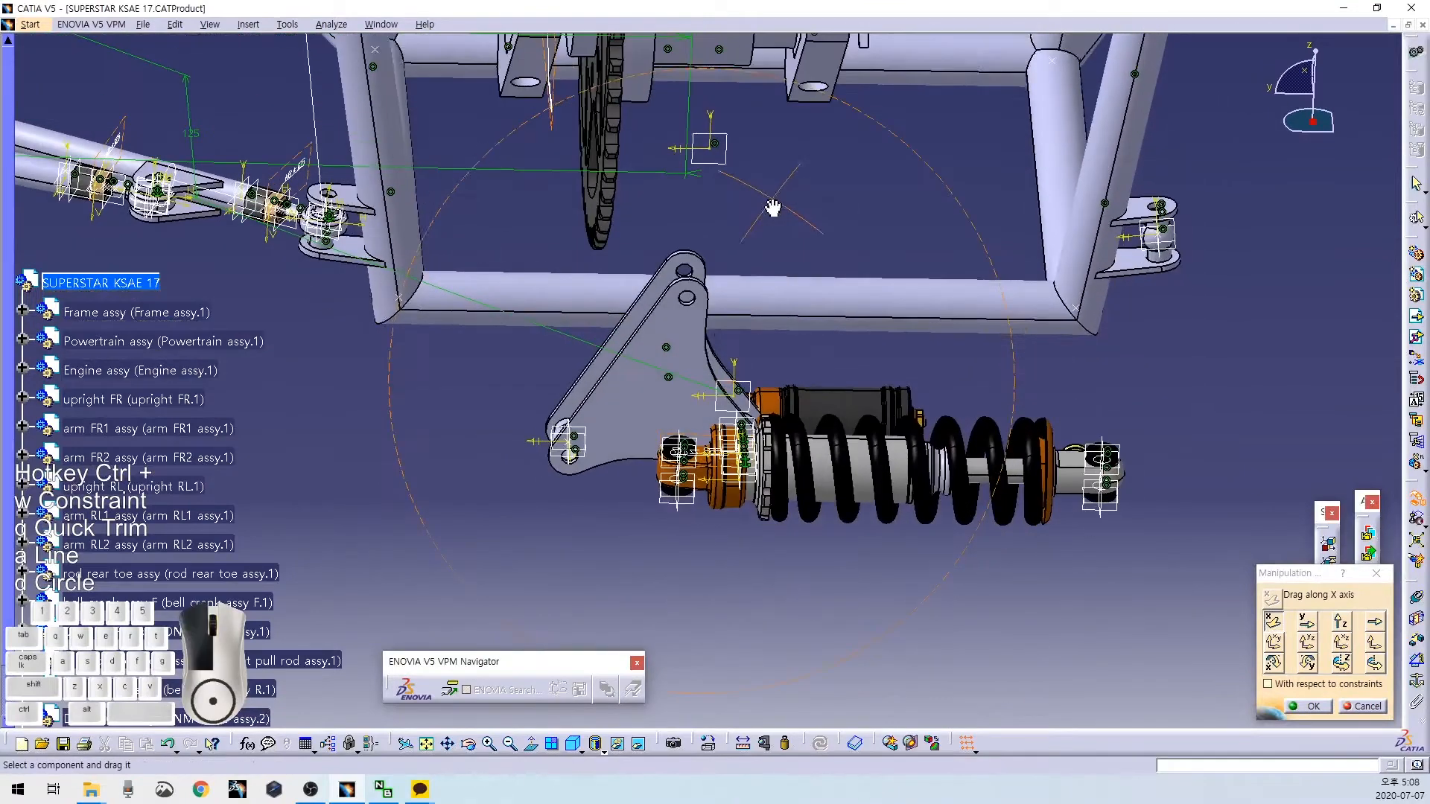
# Rotate the newly inserted shock assembly around the Z axis.
pyautogui.click(1340, 662)
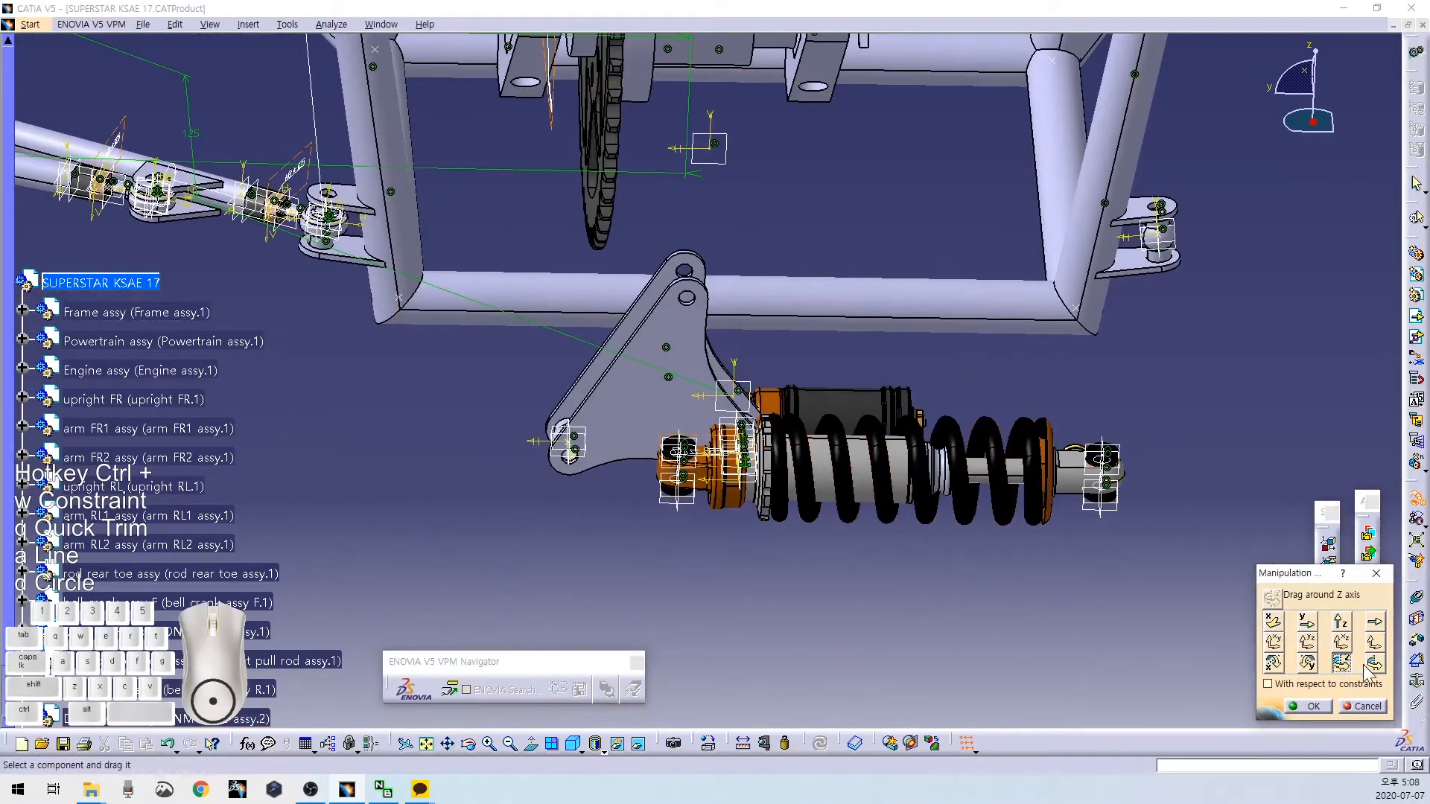
pyautogui.moveTo(977, 501); pyautogui.dragTo(807, 584)
pyautogui.moveTo(897, 520); pyautogui.dragTo(930, 545, button='middle')
# Rotate the new shock assembly around the rear frame's upright tube axis to swing it to the wheel side of the bell crank.
pyautogui.click(1343, 663)
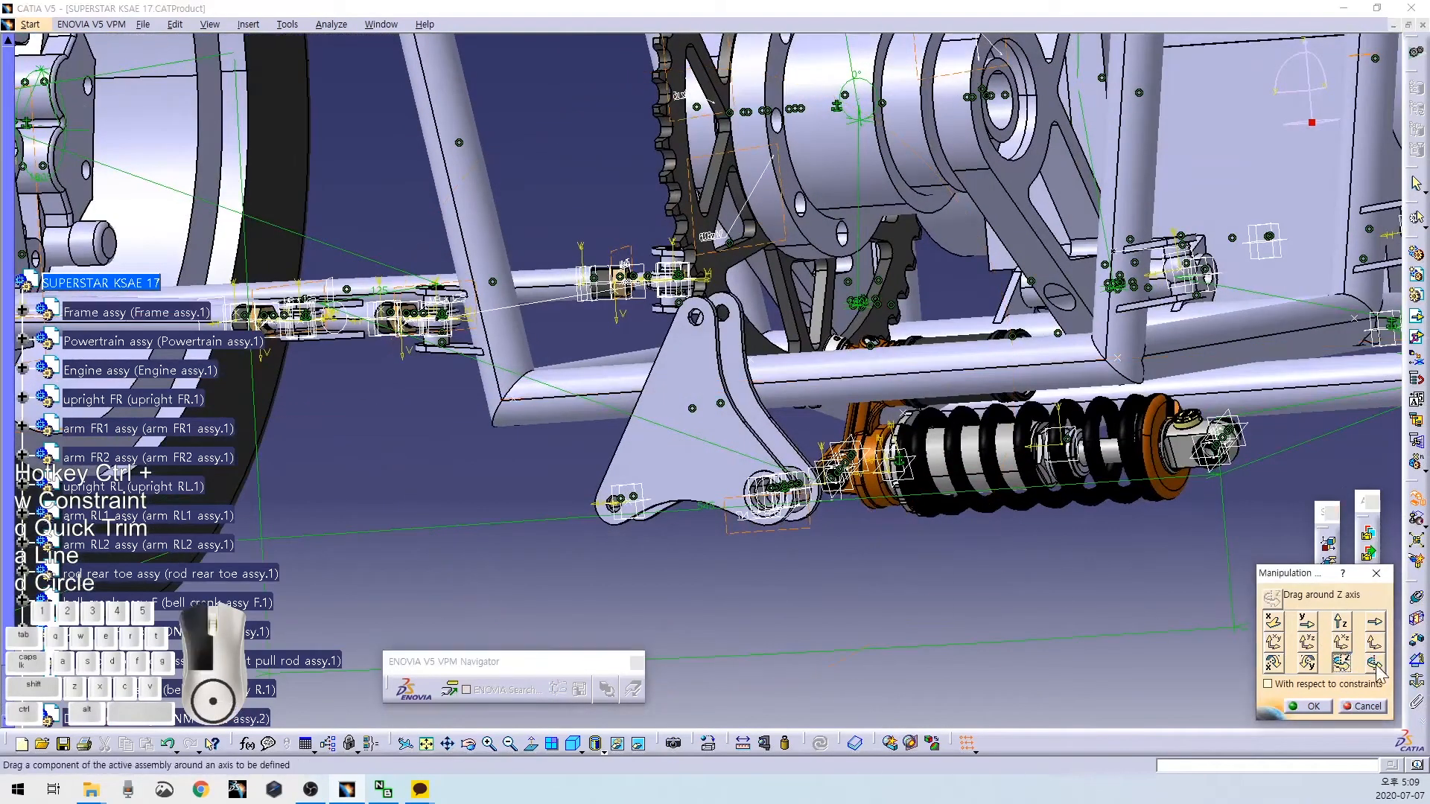
pyautogui.click(465, 200)
pyautogui.moveTo(1029, 412); pyautogui.dragTo(319, 560)
pyautogui.moveTo(583, 573); pyautogui.dragTo(649, 588, button='middle')
pyautogui.moveTo(650, 588); pyautogui.dragTo(547, 411)
pyautogui.moveTo(548, 412); pyautogui.dragTo(822, 457, button='middle')
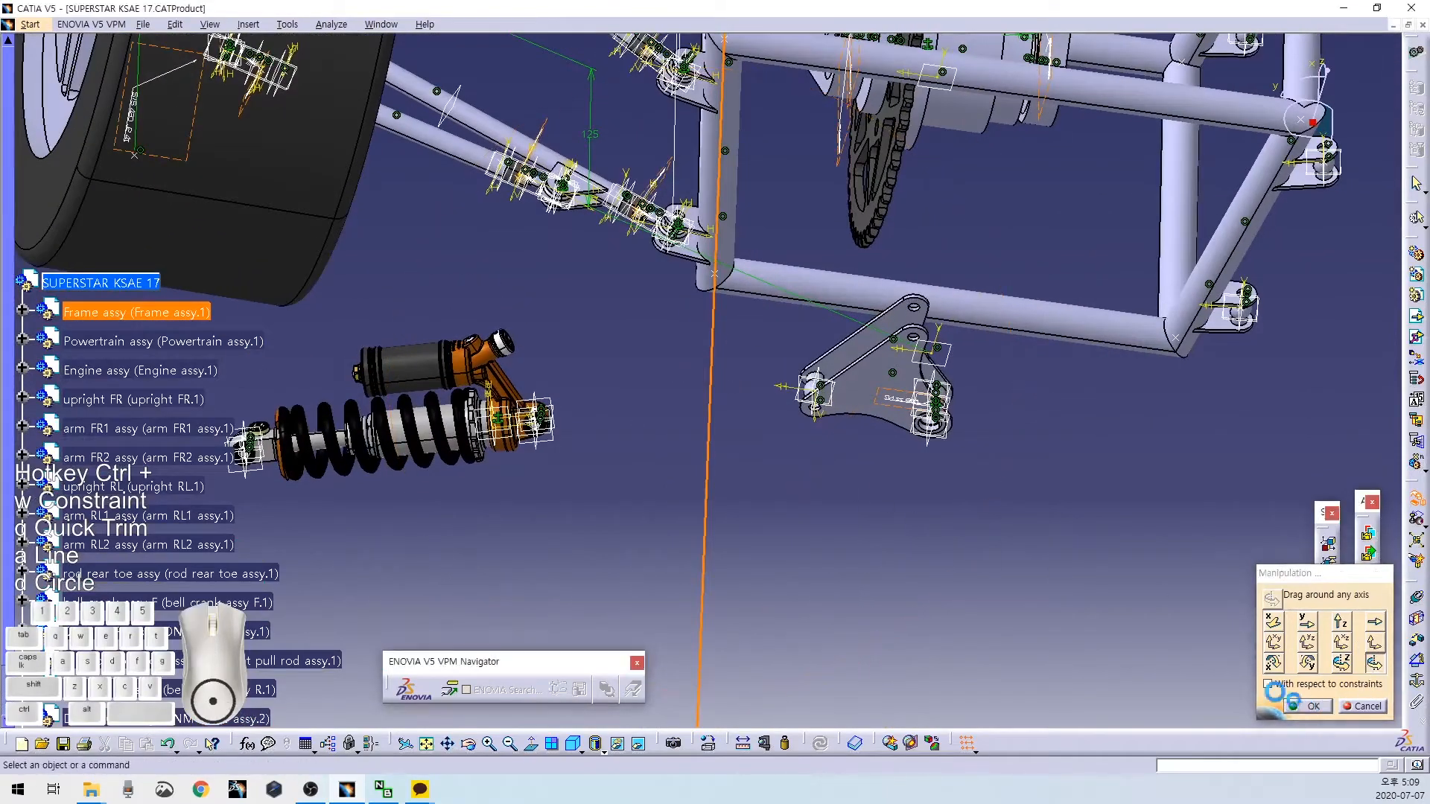
# Make the new shock's reservoir-end eye axis coincident with the damper bracket hole axis on the rear frame, and update the assembly.
pyautogui.click(1310, 706)
pyautogui.moveTo(631, 487); pyautogui.dragTo(756, 231, button='middle')
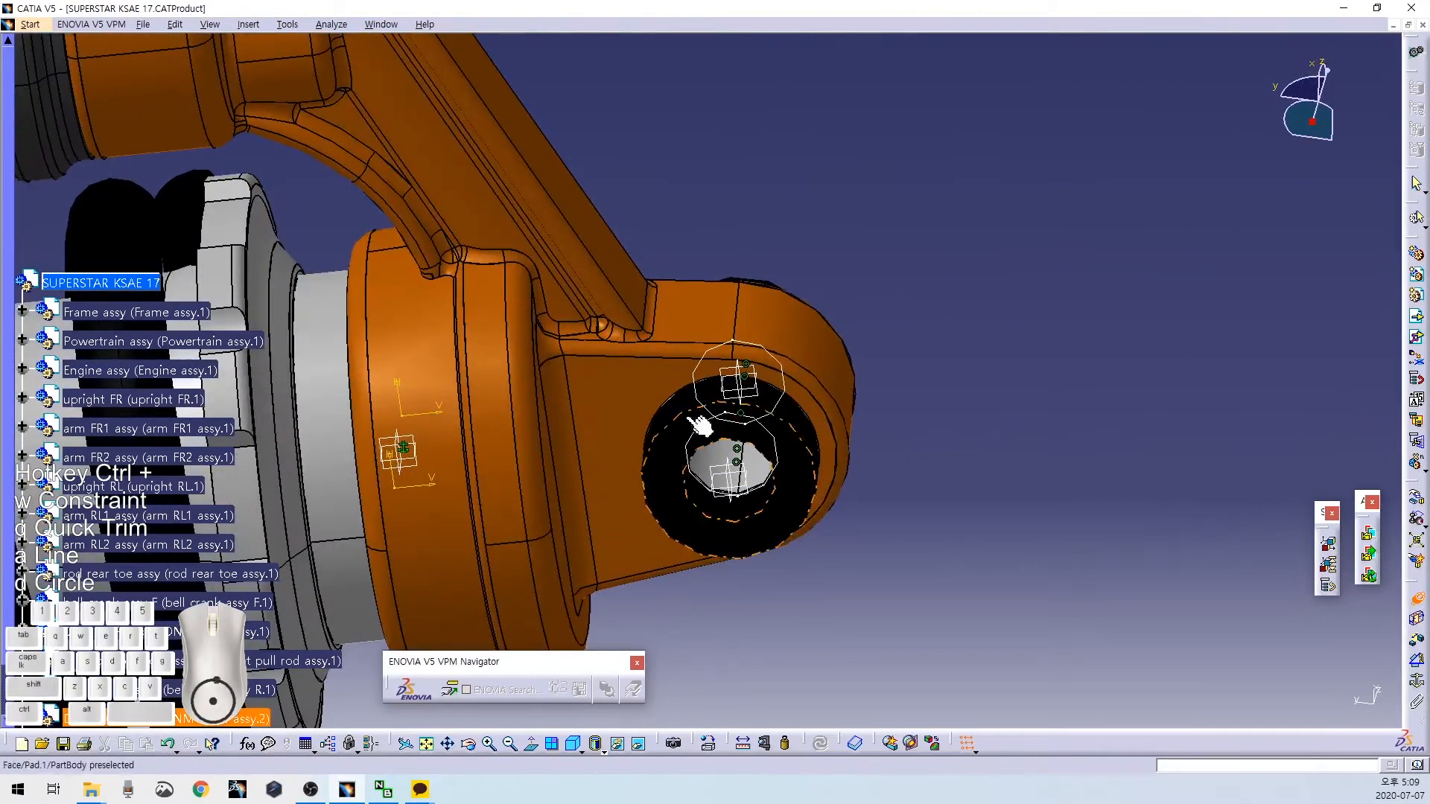
pyautogui.moveTo(876, 255); pyautogui.dragTo(782, 391, button='middle')
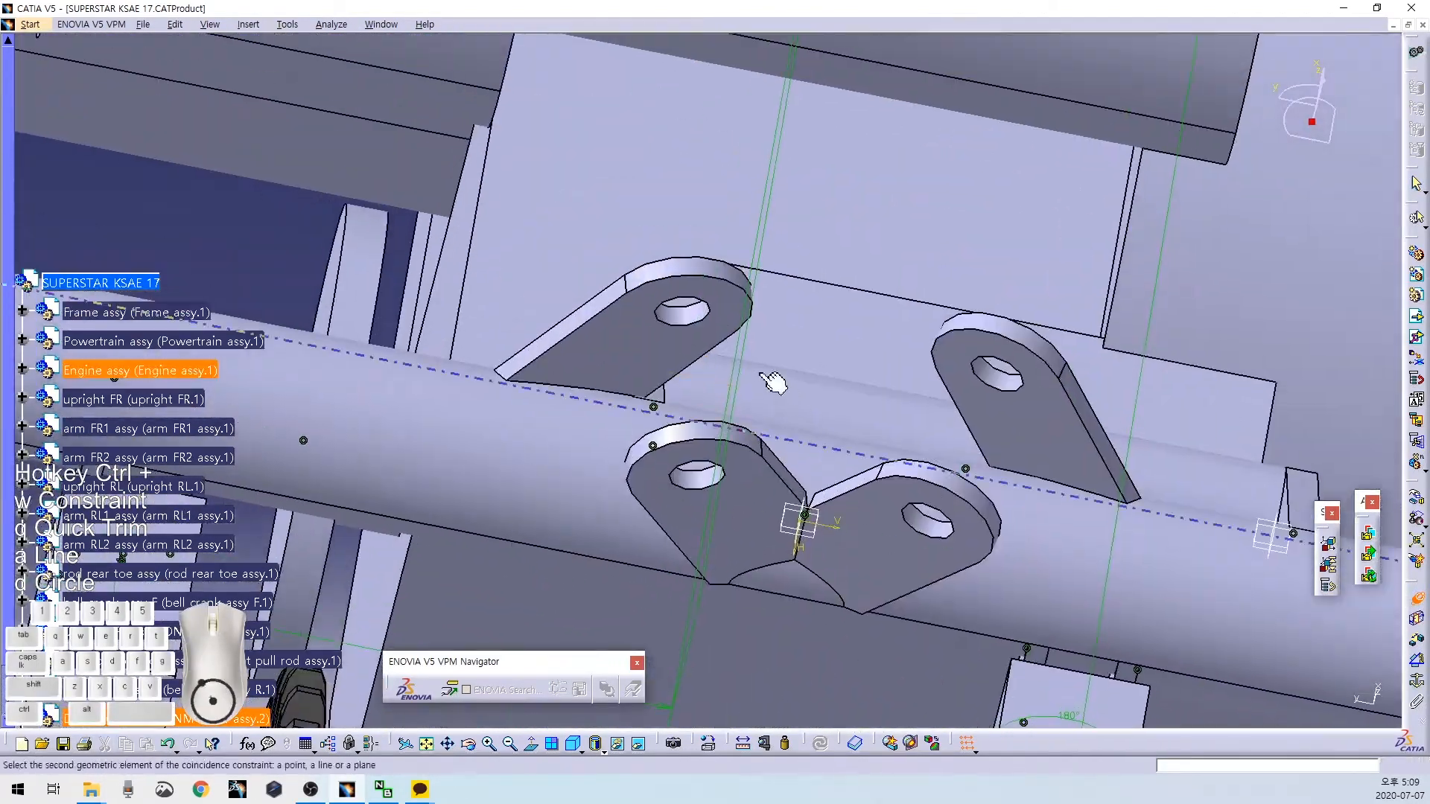
pyautogui.click(680, 322)
pyautogui.moveTo(682, 347); pyautogui.dragTo(720, 367, button='middle')
pyautogui.hotkey('ctrl', 'u')
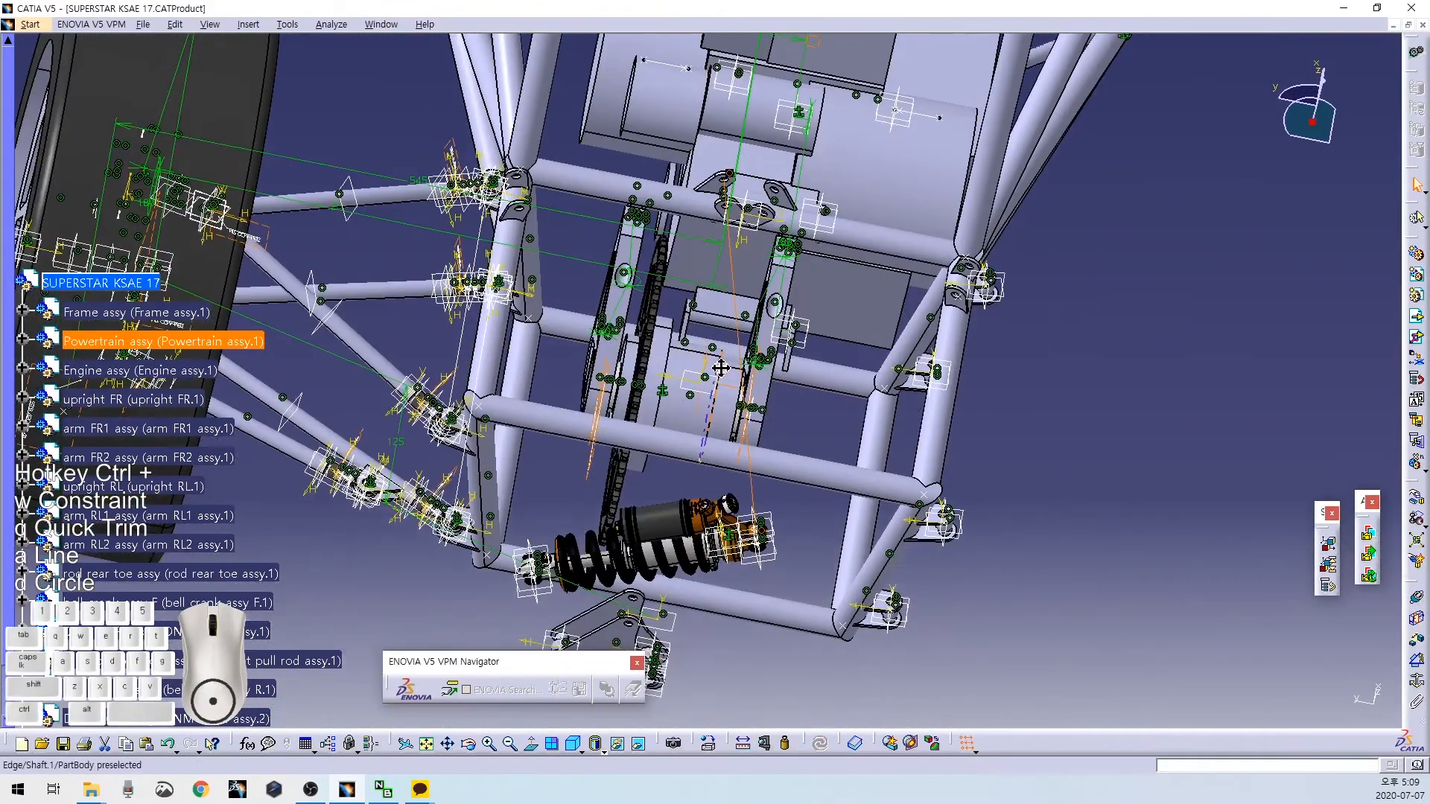
# Restore the SUPERSTAR KSAE 17 document to a smaller window and bring the Frame assy window to the front.
pyautogui.moveTo(711, 356); pyautogui.dragTo(680, 536, button='middle')
pyautogui.scroll(-4, 670, 533)
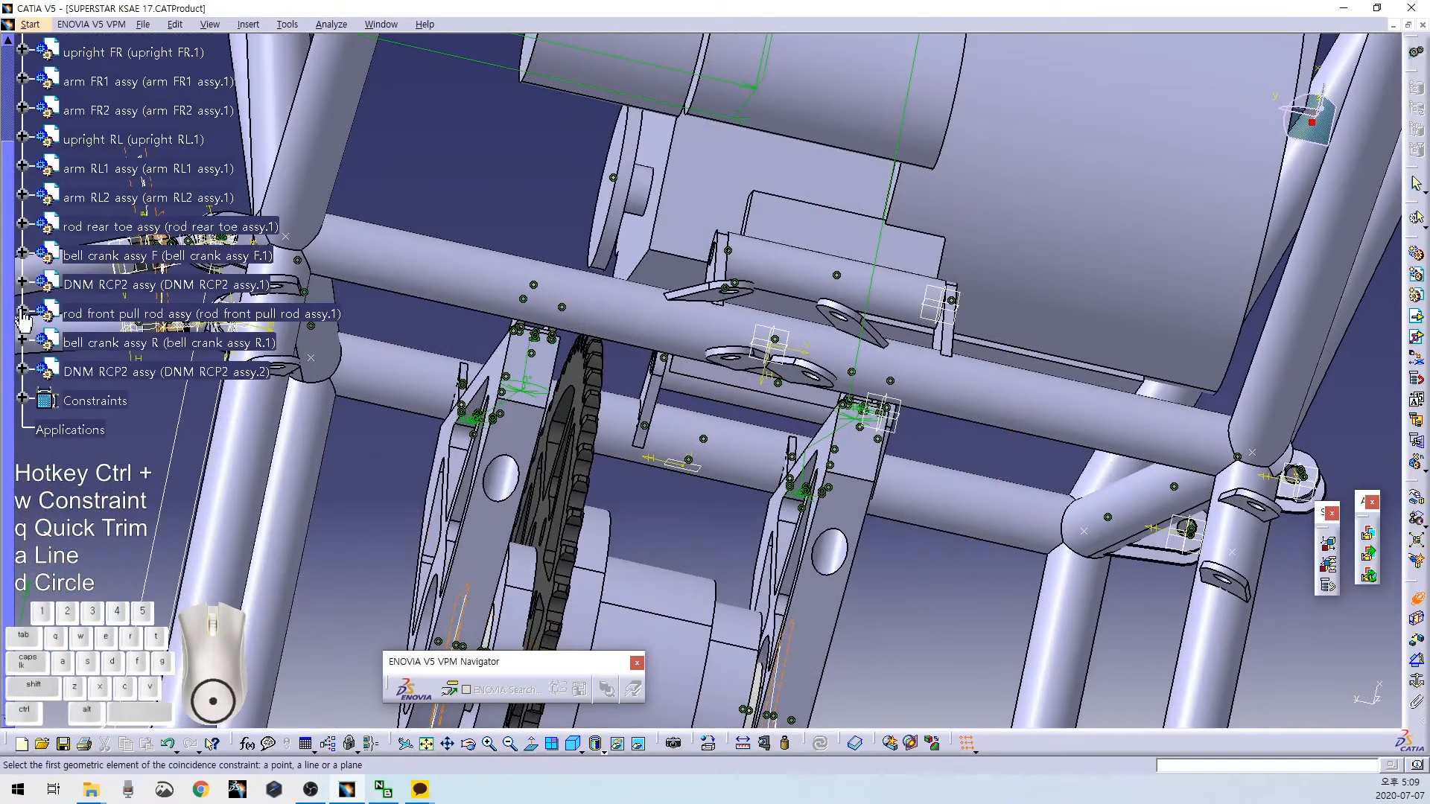
pyautogui.scroll(4, 25, 319)
pyautogui.click(1407, 25)
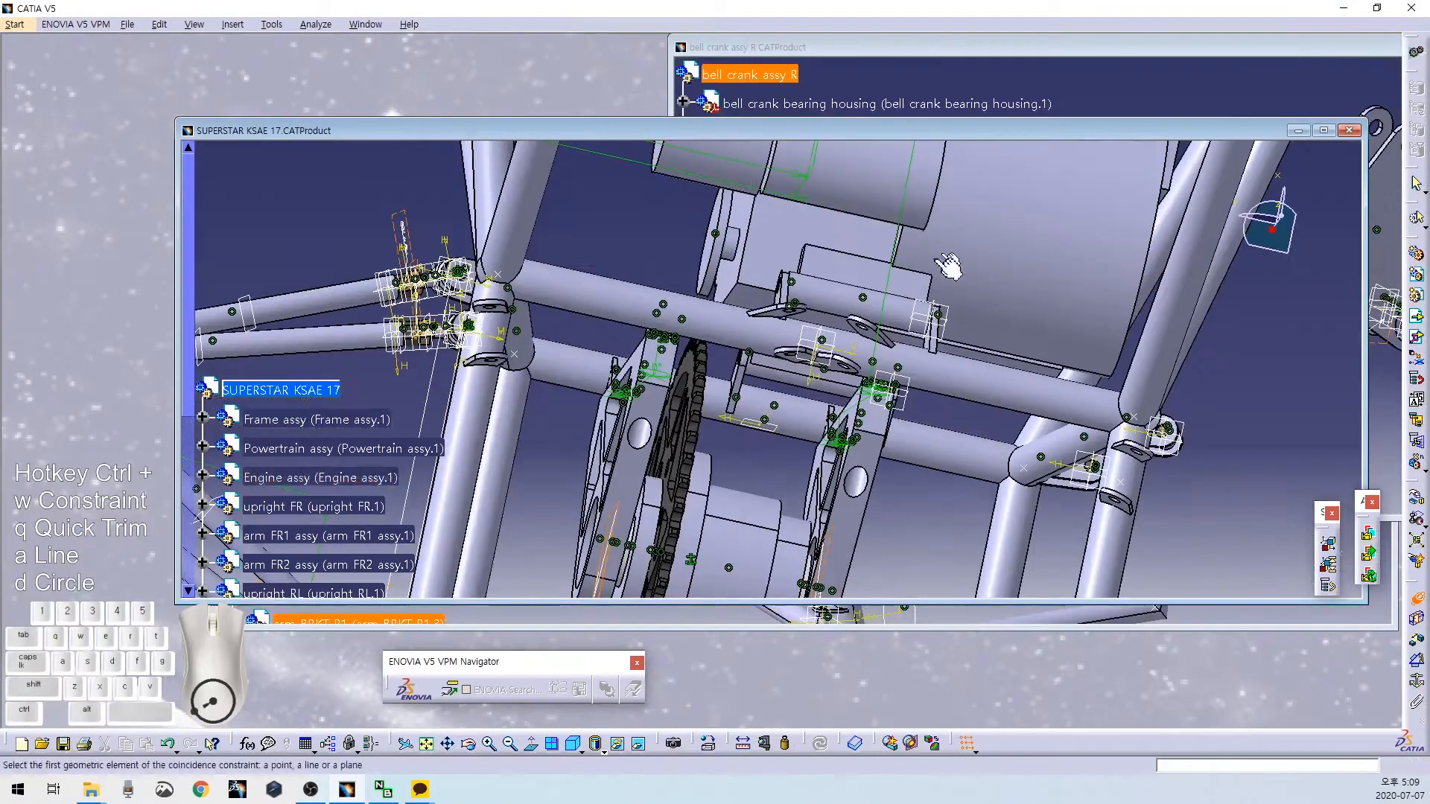
pyautogui.moveTo(853, 130); pyautogui.dragTo(812, 248)
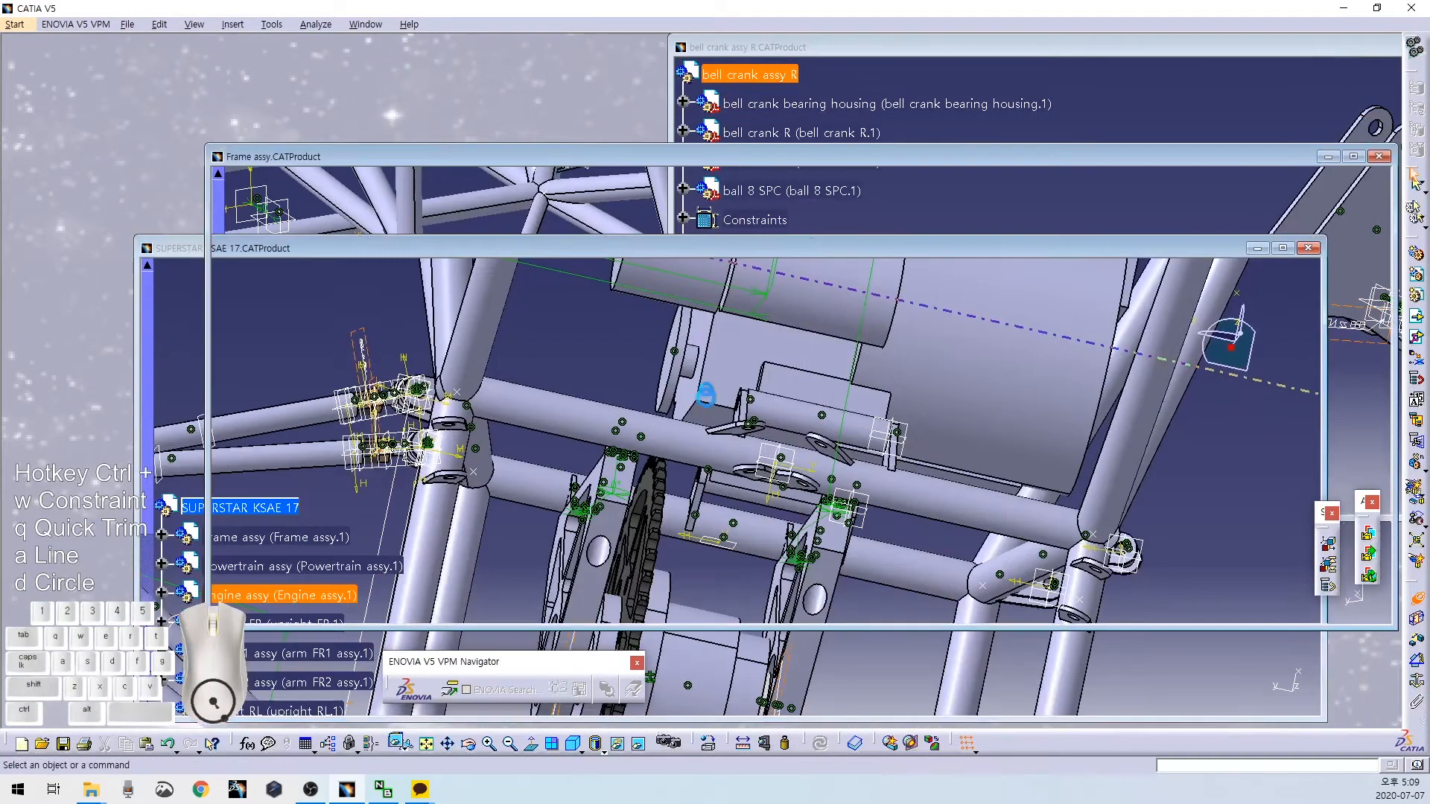
pyautogui.click(566, 158)
# Expand the damper BRKT rear part in Frame assy and show its Plane.4 for inspection at the bracket.
pyautogui.moveTo(844, 400); pyautogui.dragTo(771, 447, button='middle')
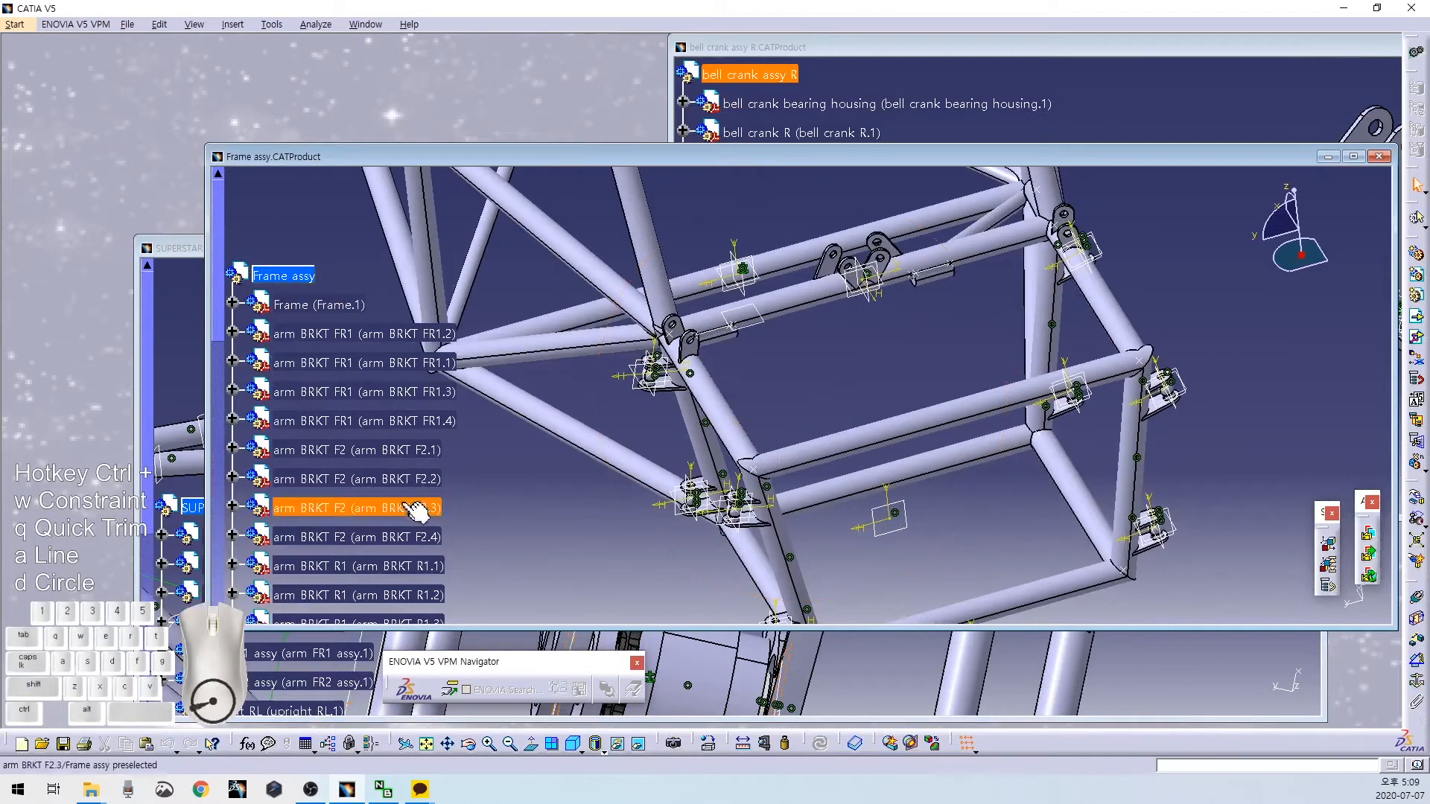
pyautogui.scroll(-10, 416, 512)
pyautogui.scroll(-2, 374, 488)
pyautogui.click(230, 449)
pyautogui.scroll(-10, 382, 494)
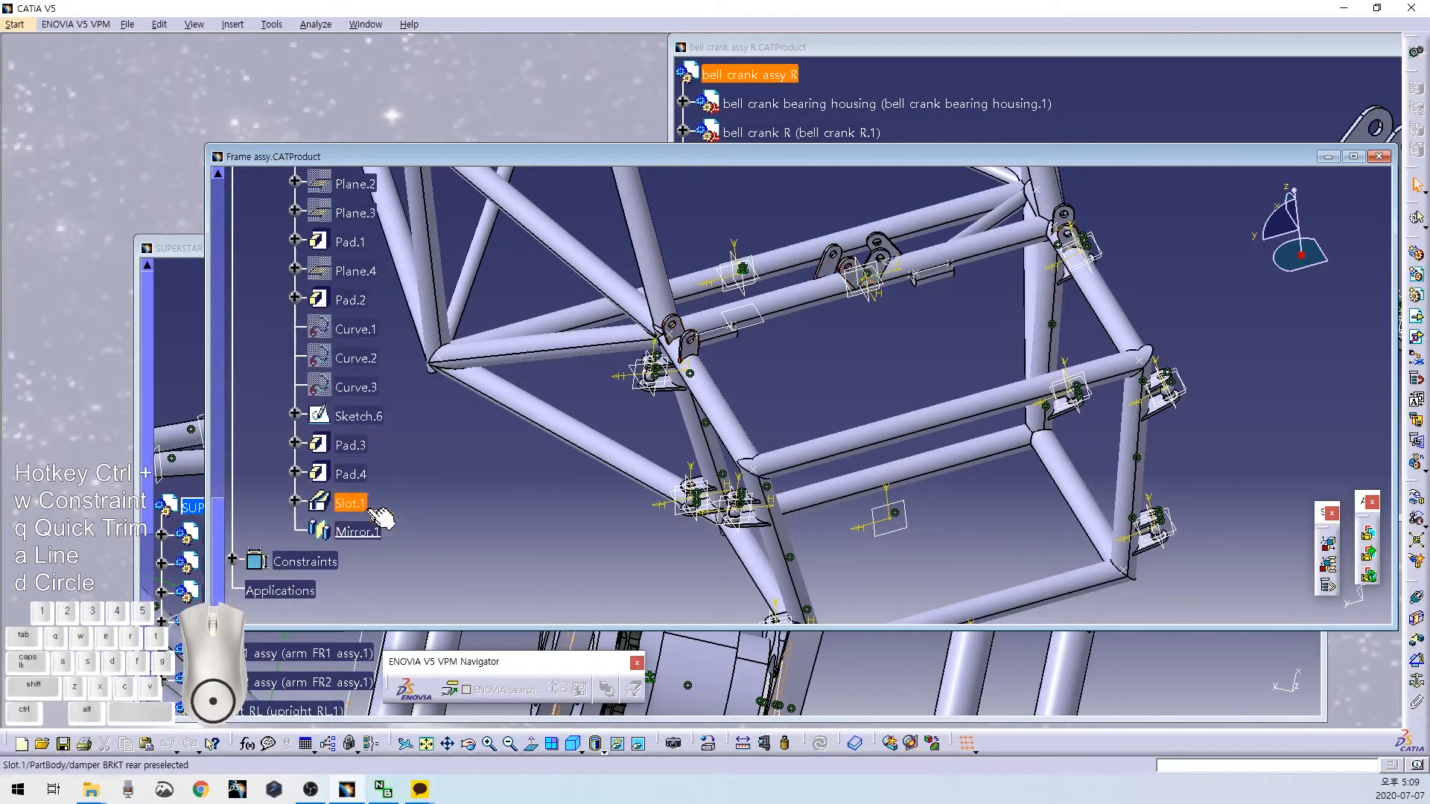
pyautogui.scroll(3, 370, 519)
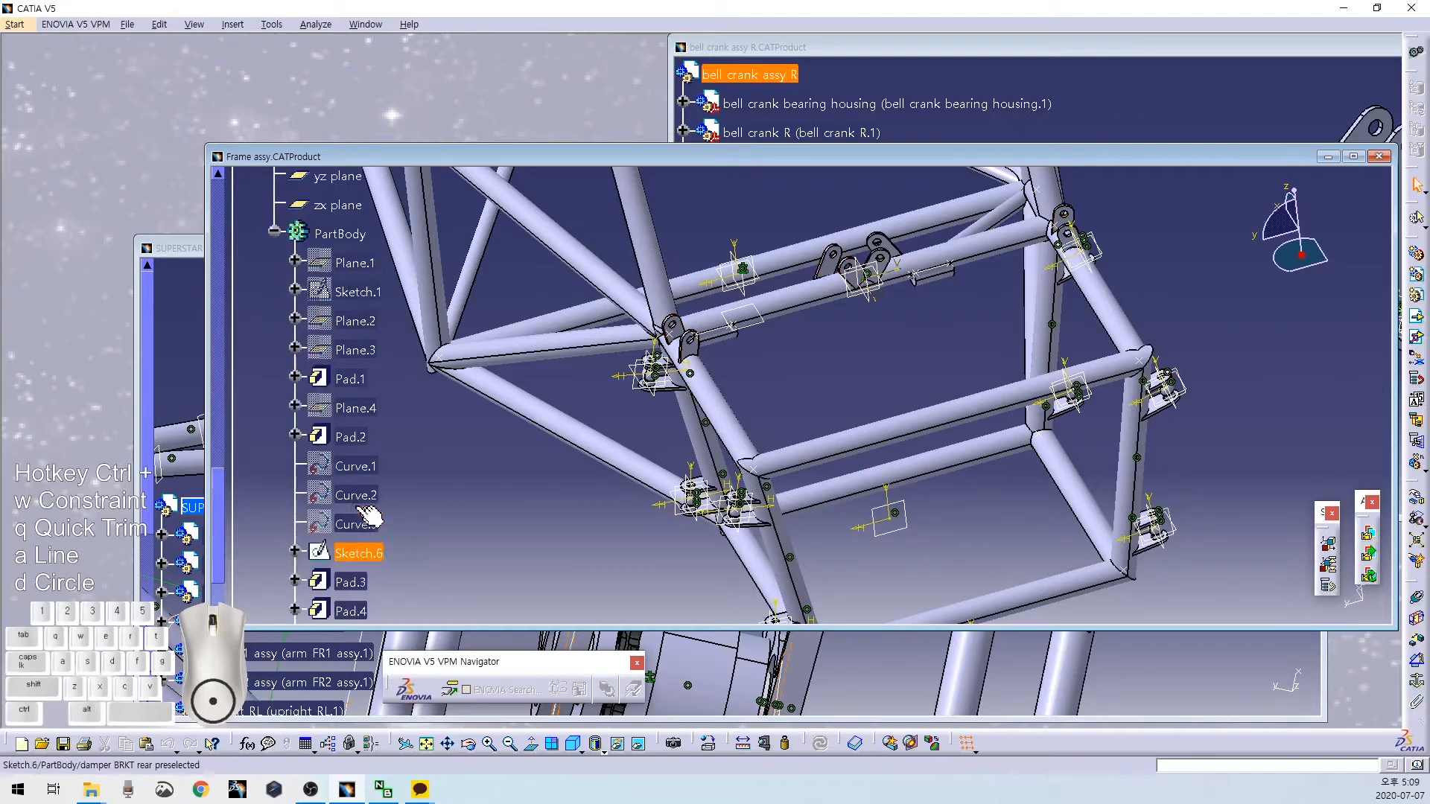
pyautogui.rightClick(367, 415)
pyautogui.click(386, 456)
pyautogui.moveTo(836, 352); pyautogui.dragTo(838, 529, button='middle')
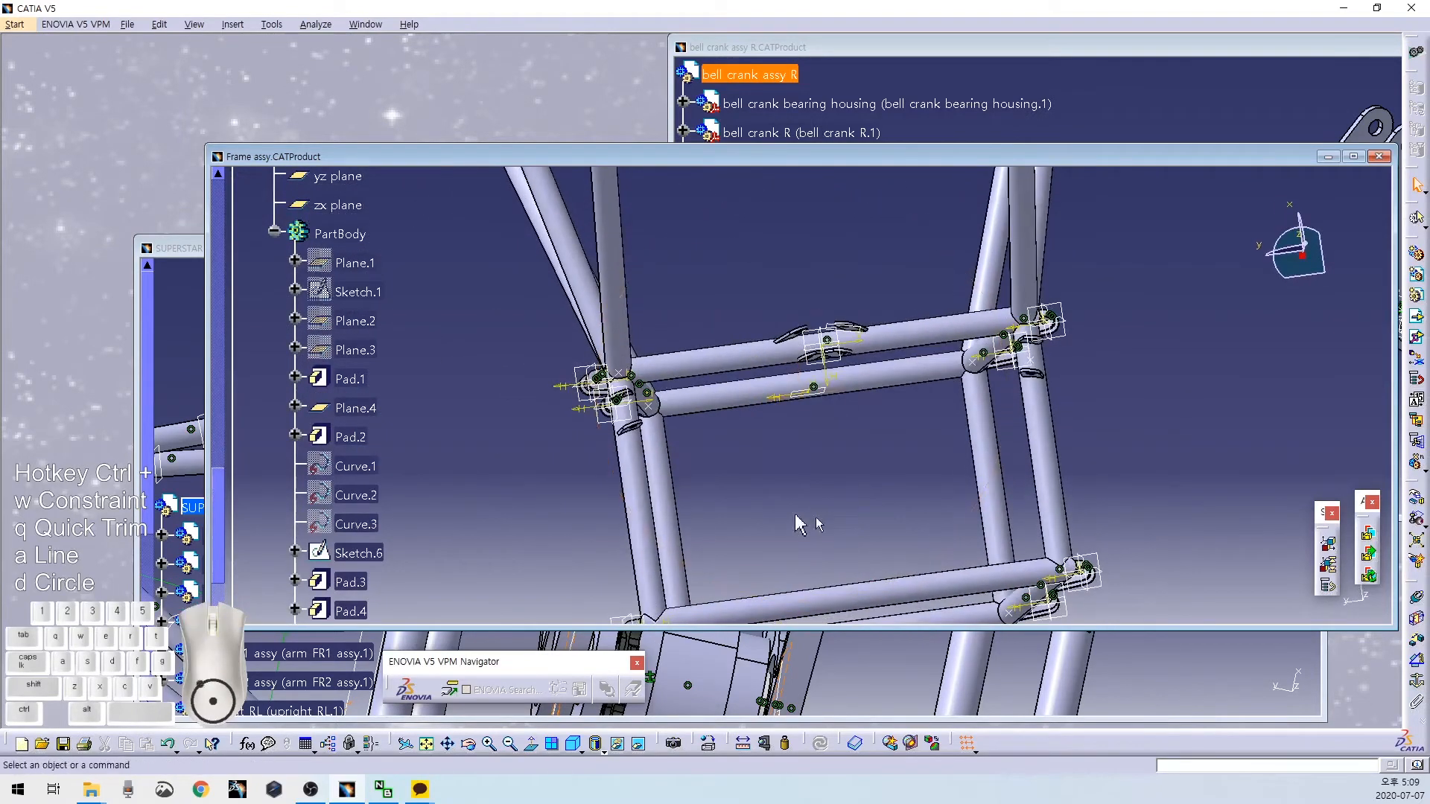
# Hide Plane.4 of the damper BRKT rear part and minimise the Frame assy window.
pyautogui.rightClick(370, 410)
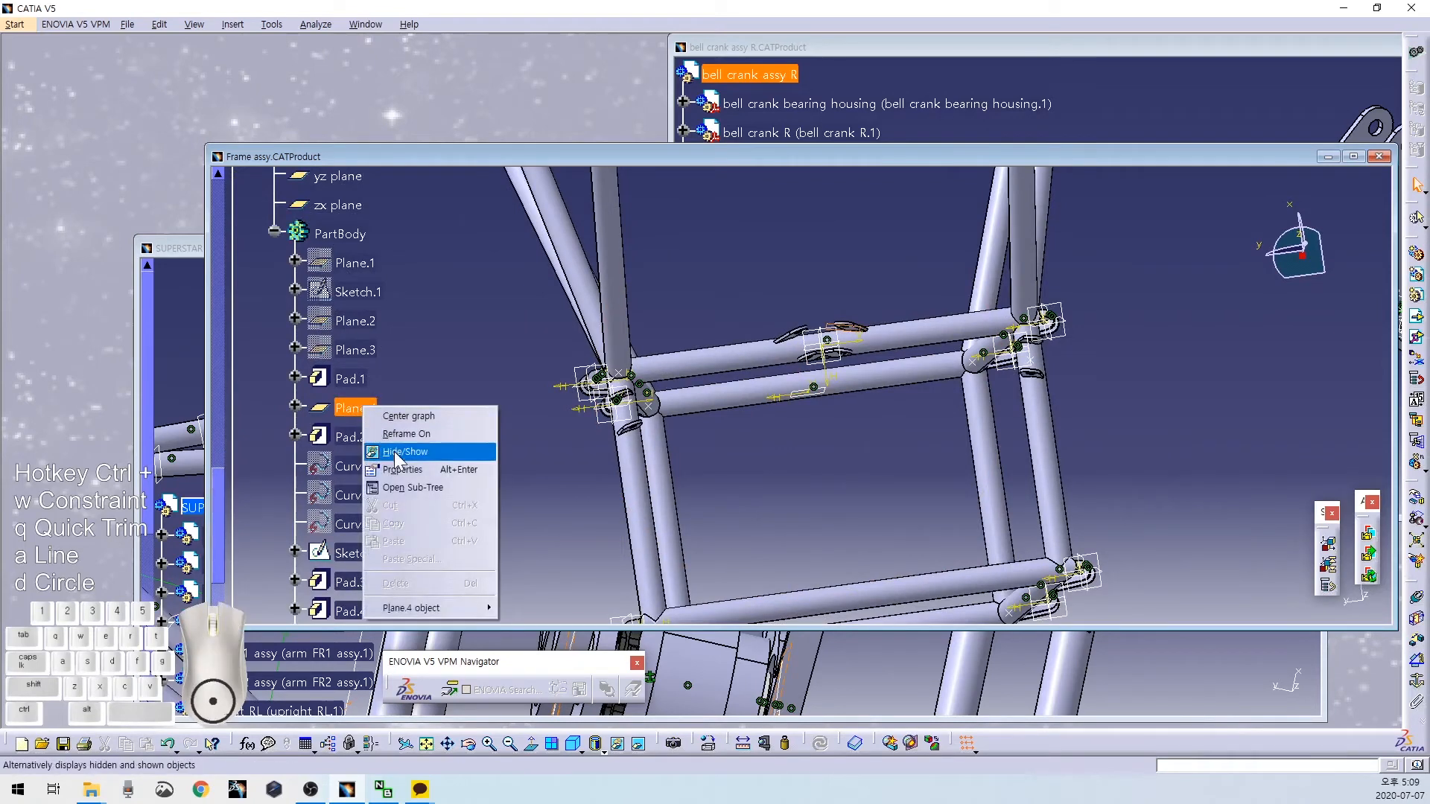
pyautogui.click(386, 452)
pyautogui.click(1327, 157)
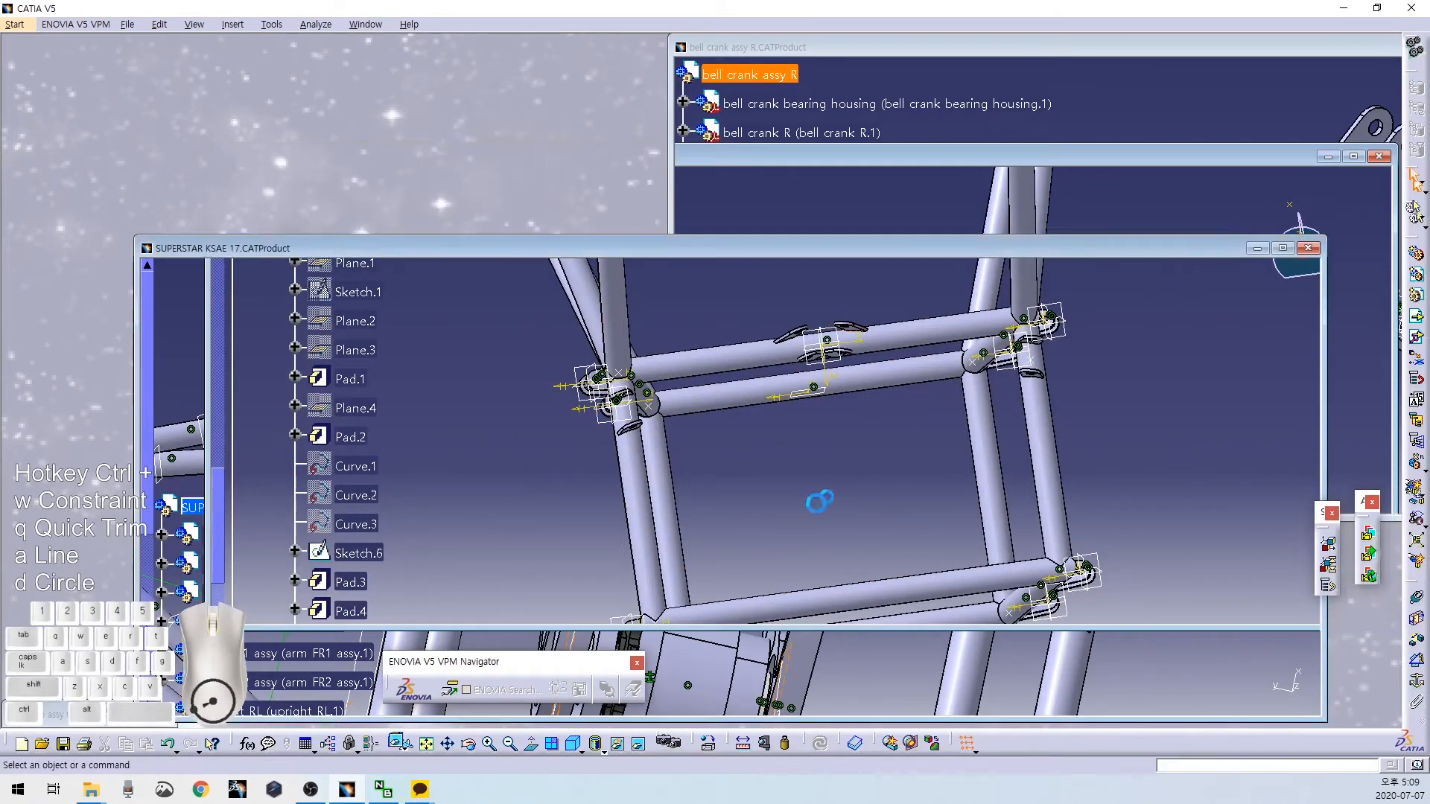
# Make the shock's DNM SPC plane coincident with the damper BRKT rear plane using Opposite orientation, and maximise the SUPERSTAR KSAE 17 window.
pyautogui.moveTo(732, 463); pyautogui.dragTo(789, 350, button='middle')
pyautogui.moveTo(686, 338); pyautogui.dragTo(608, 469, button='middle')
pyautogui.moveTo(676, 346); pyautogui.dragTo(839, 582, button='middle')
pyautogui.click(864, 439)
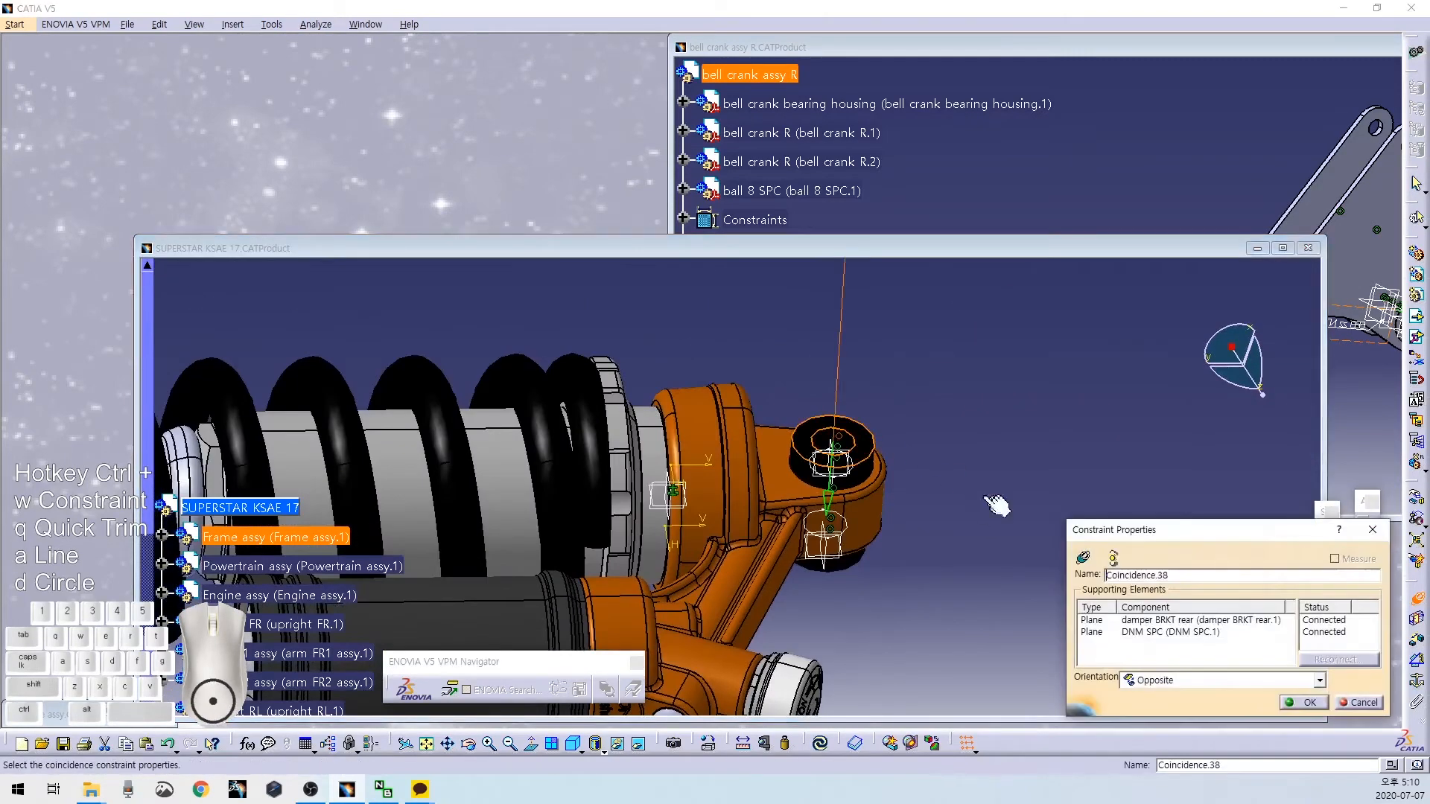
pyautogui.press('Return')
pyautogui.click(1280, 249)
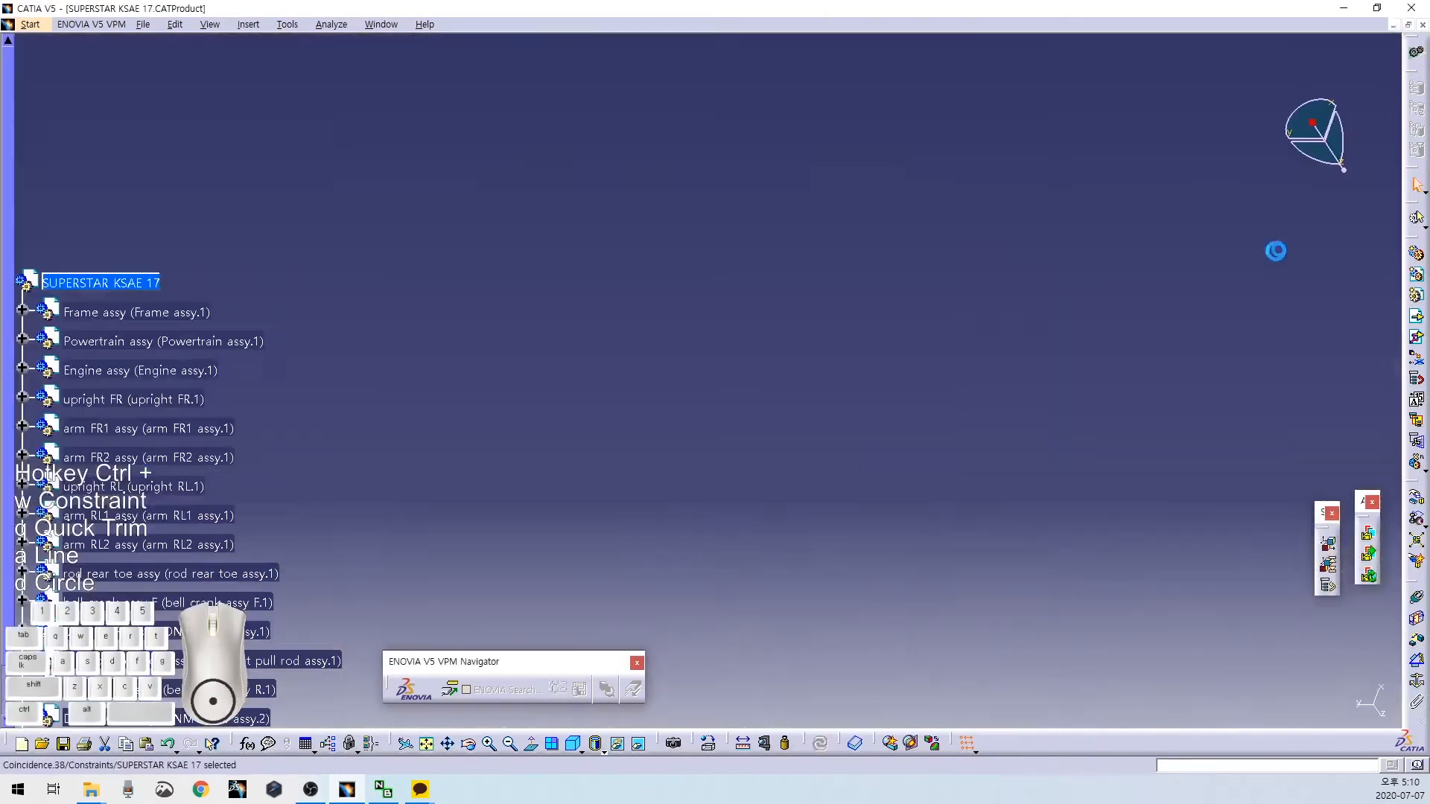
# Rotate the new shock assembly around the damper bracket's hole axis to swing its free end upward above the frame tube.
pyautogui.moveTo(788, 294); pyautogui.dragTo(717, 367, button='middle')
pyautogui.moveTo(763, 545); pyautogui.dragTo(747, 379, button='middle')
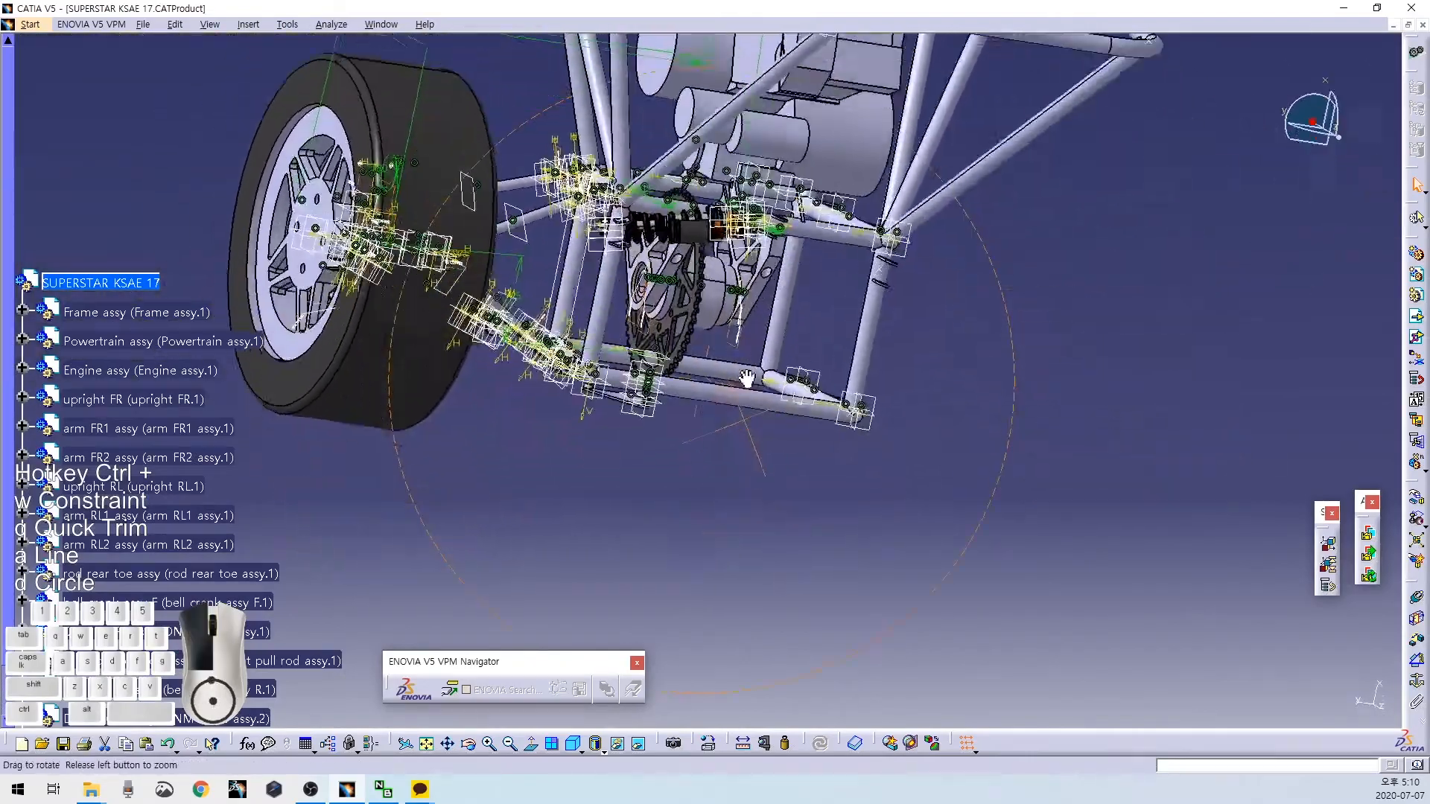
pyautogui.moveTo(775, 530); pyautogui.dragTo(817, 302, button='middle')
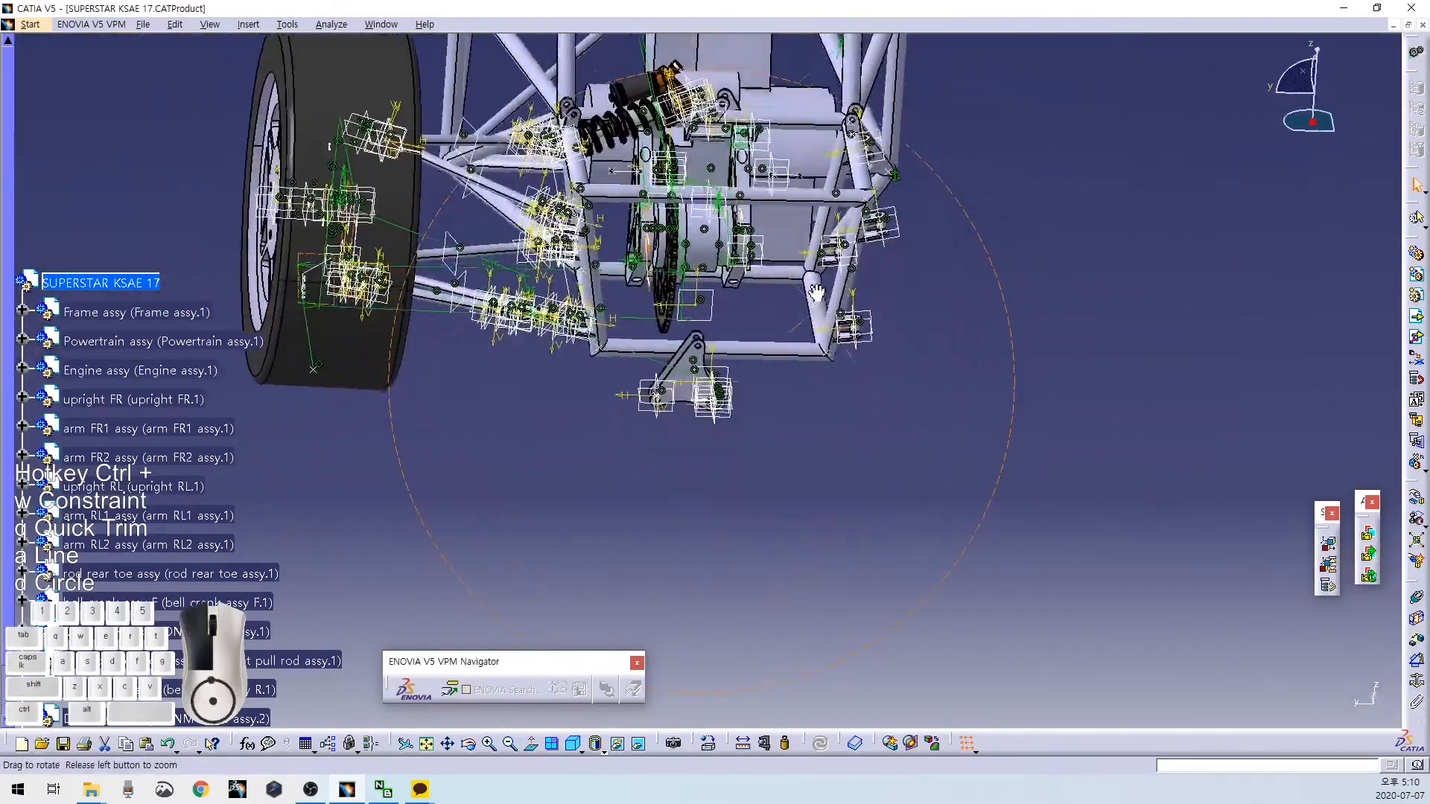
pyautogui.moveTo(711, 331); pyautogui.dragTo(766, 456, button='middle')
pyautogui.moveTo(549, 506); pyautogui.dragTo(750, 543, button='middle')
pyautogui.click(576, 481)
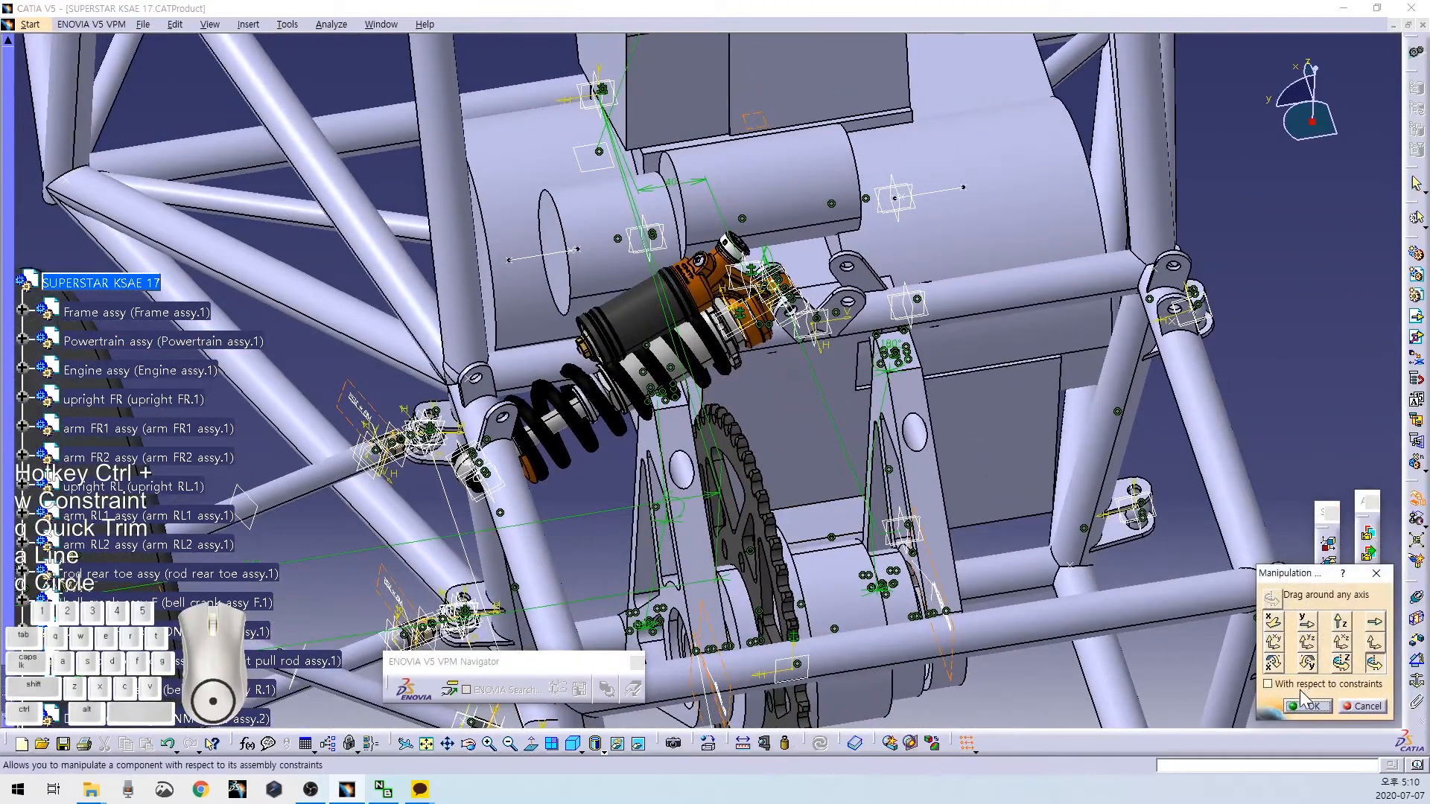
pyautogui.moveTo(998, 507); pyautogui.dragTo(1024, 454, button='middle')
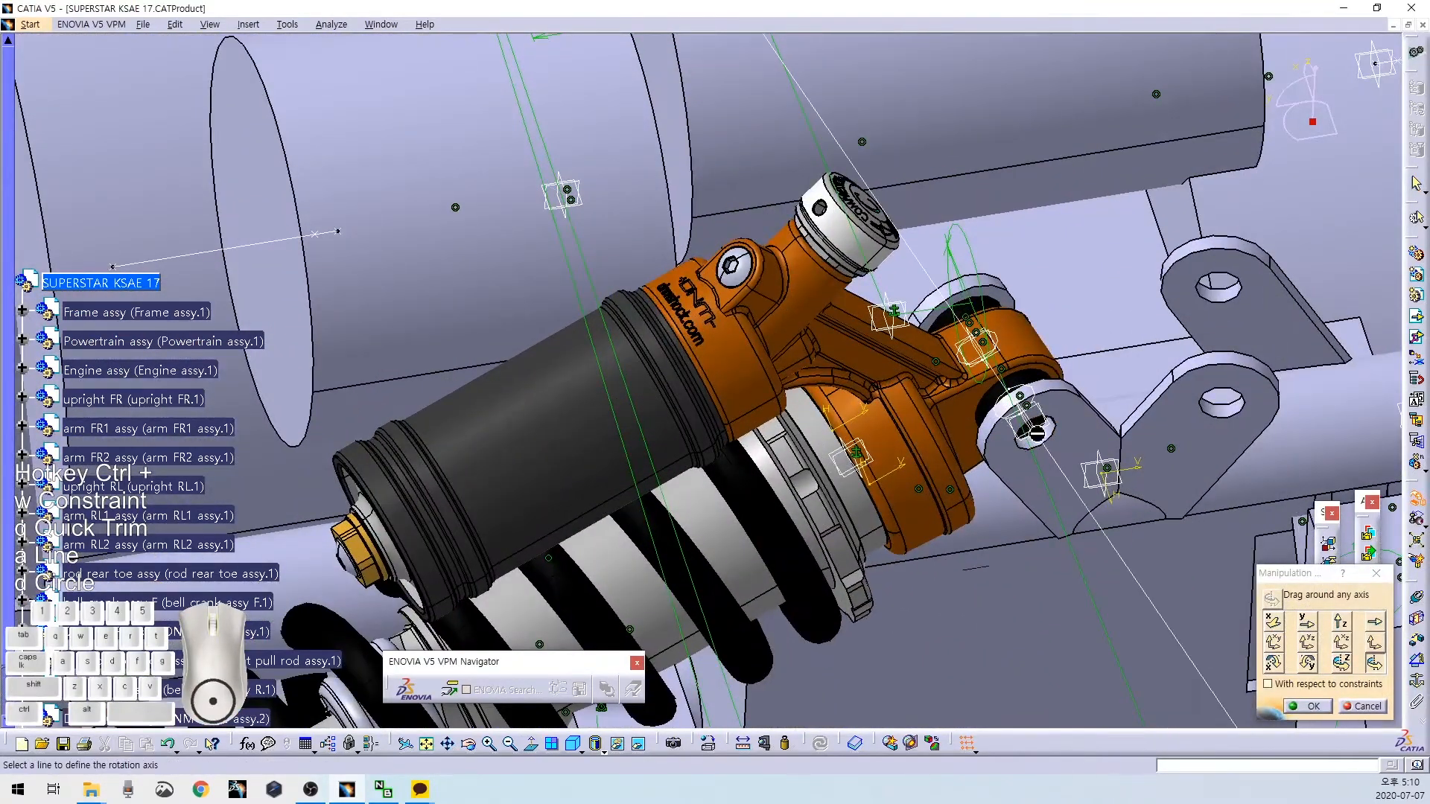
pyautogui.click(1044, 434)
pyautogui.moveTo(805, 514); pyautogui.dragTo(846, 383)
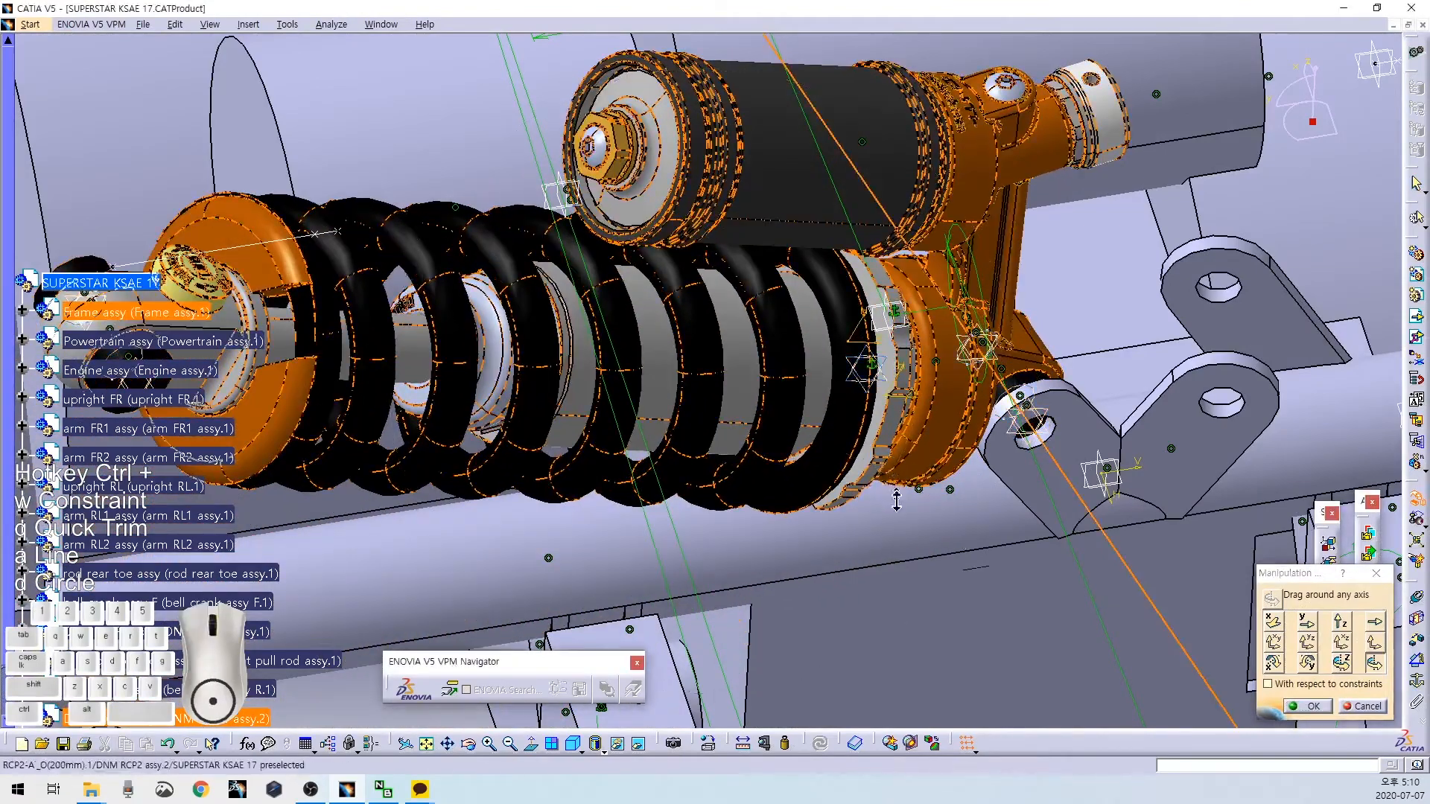
pyautogui.moveTo(846, 383); pyautogui.dragTo(857, 506, button='middle')
pyautogui.click(1303, 705)
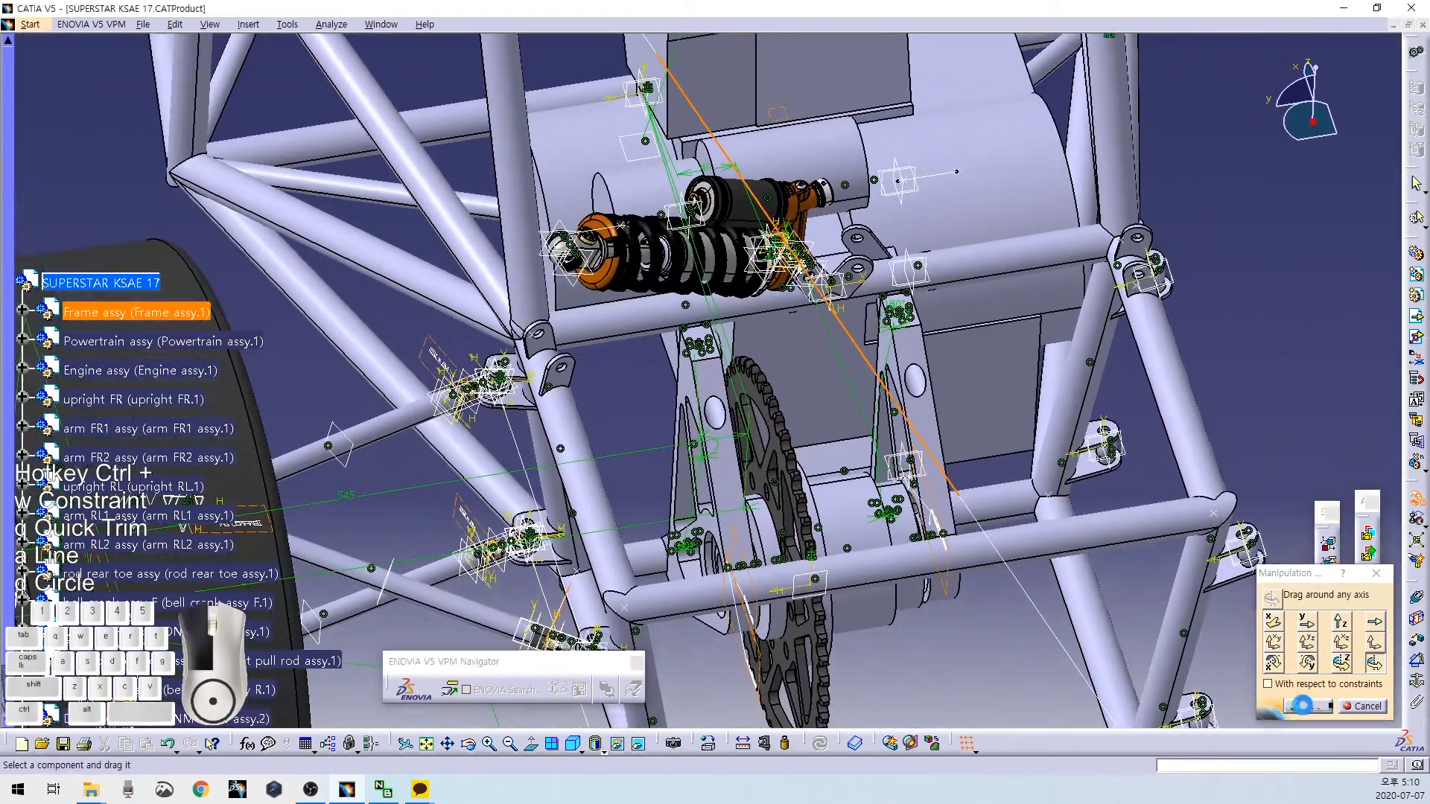
# Make the rear bell crank's pivot axis coincident with the hole axis of the pivot bracket on the rear frame tube.
pyautogui.moveTo(1259, 642); pyautogui.dragTo(1253, 327, button='middle')
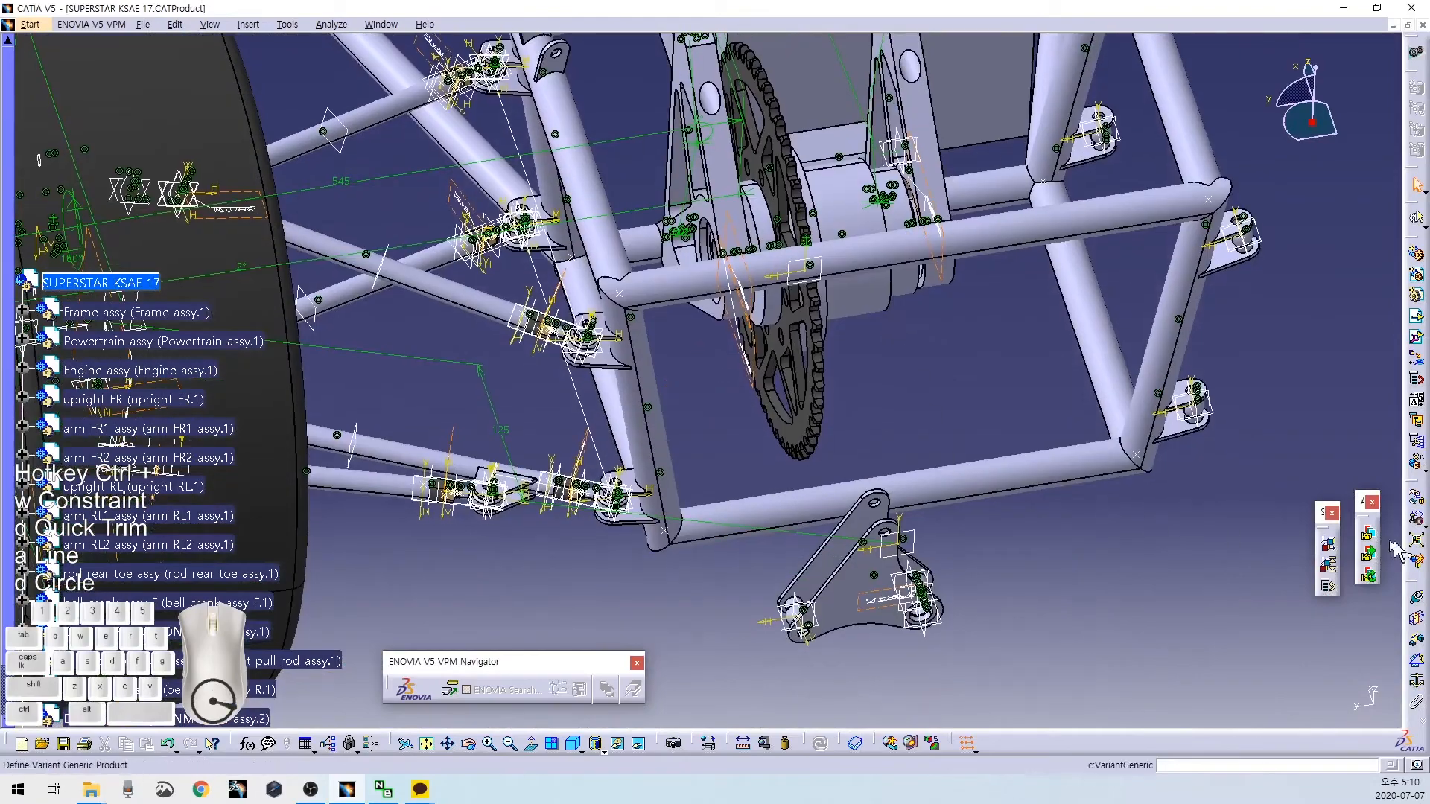
pyautogui.moveTo(979, 657); pyautogui.dragTo(814, 224, button='middle')
pyautogui.moveTo(922, 278); pyautogui.dragTo(856, 514, button='middle')
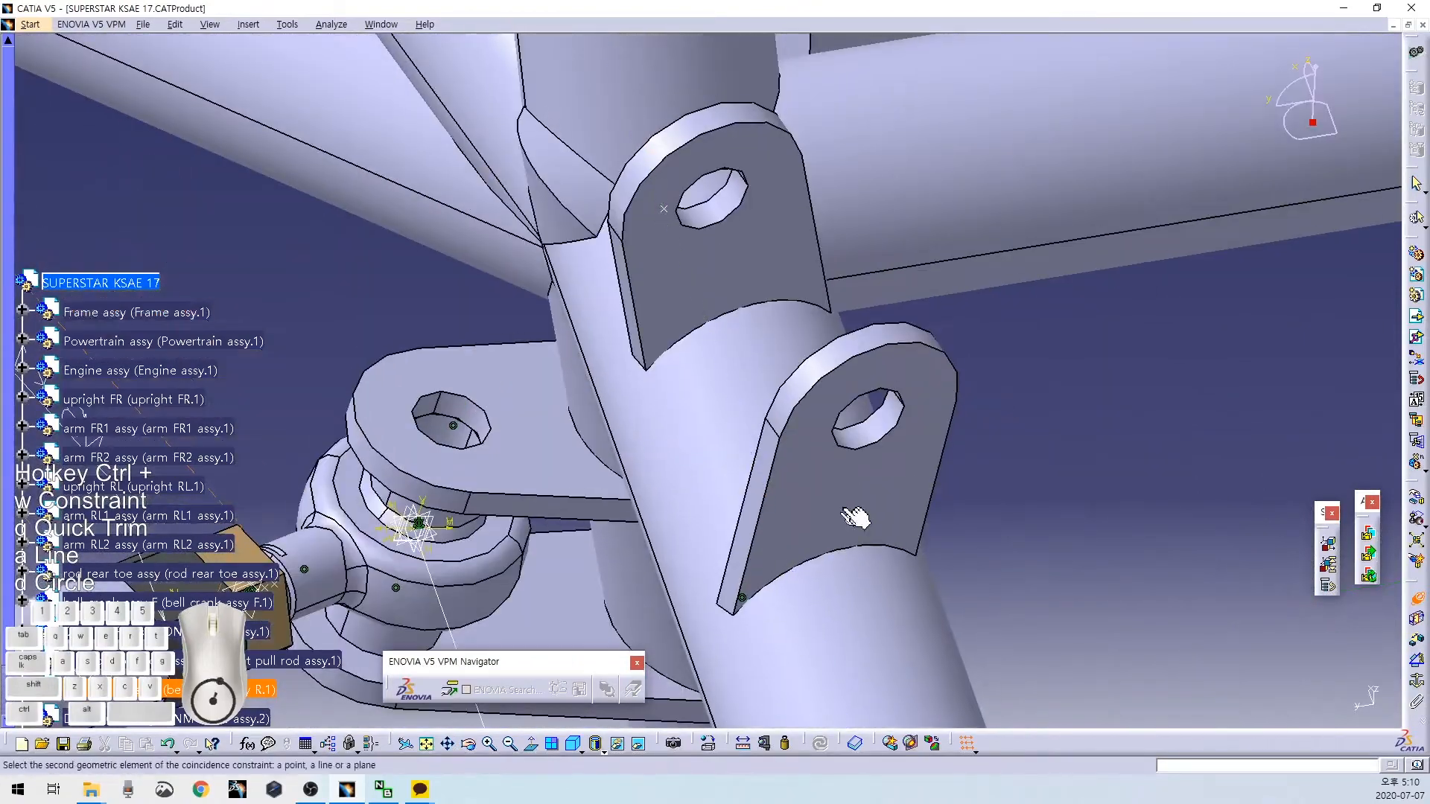
pyautogui.click(879, 417)
pyautogui.moveTo(879, 418); pyautogui.dragTo(677, 121, button='middle')
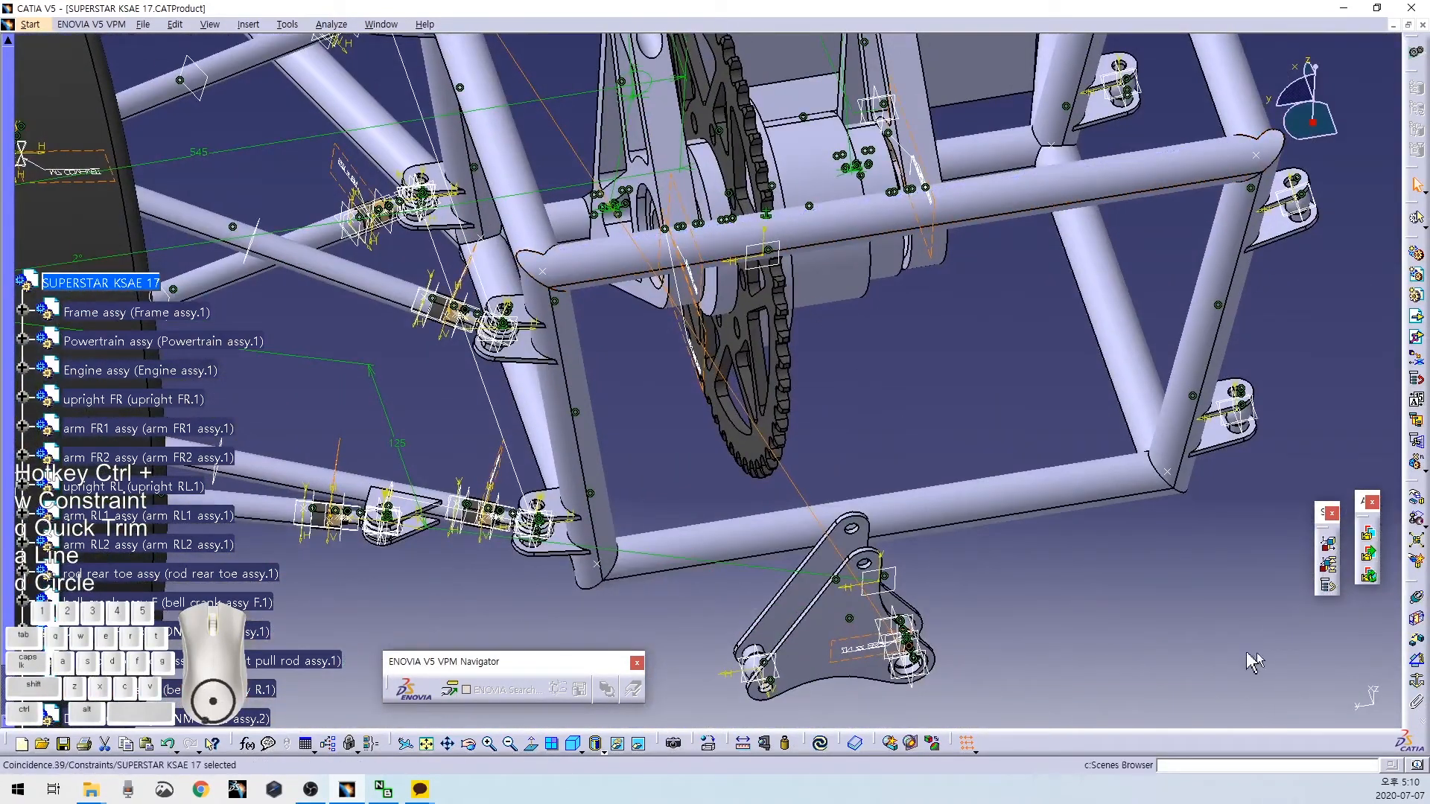
# Undo the last operation and make the rear bell crank's bearing housing face coincident with the frame pivot bracket's face.
pyautogui.moveTo(1047, 690); pyautogui.dragTo(696, 494, button='middle')
pyautogui.hotkey('ctrl', 'z')
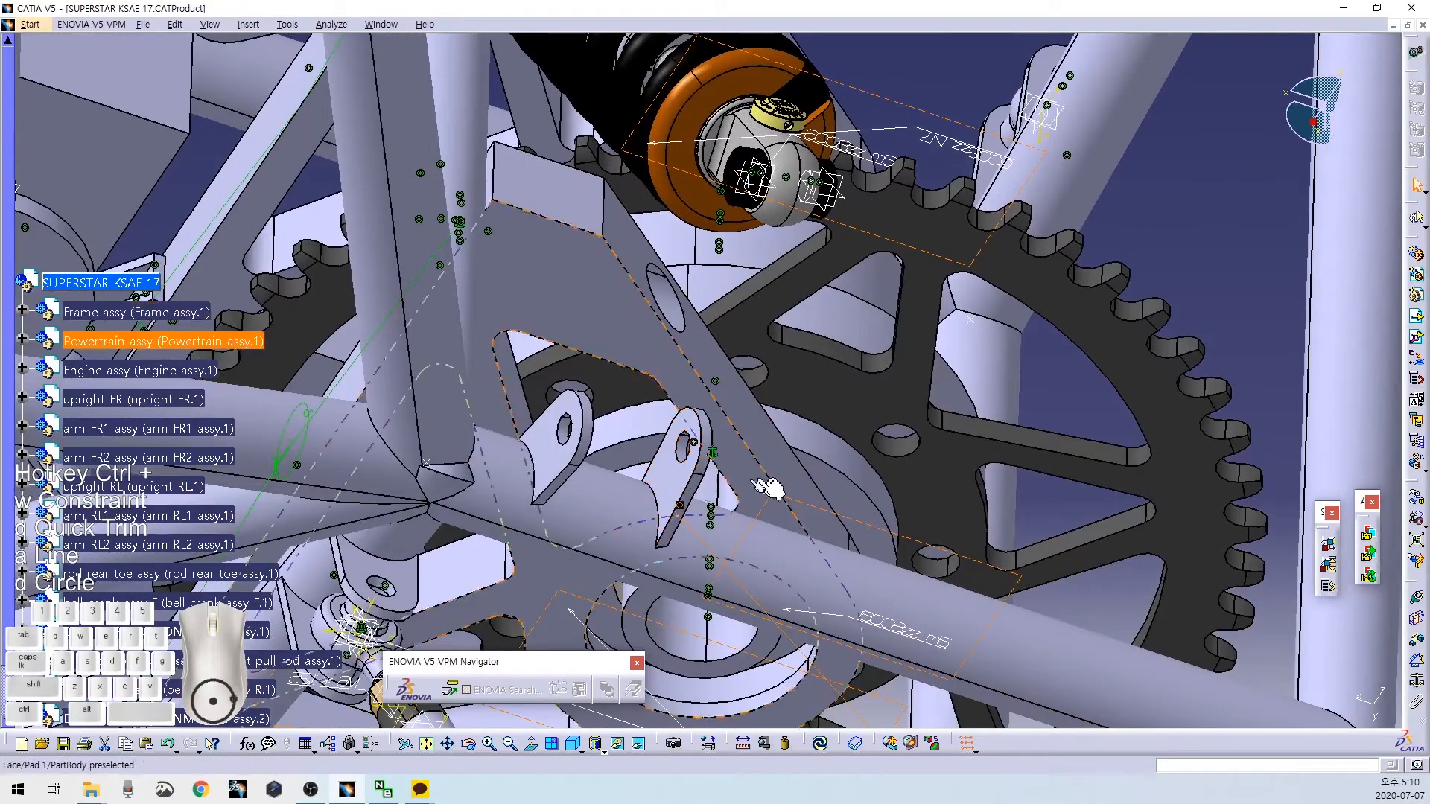
pyautogui.moveTo(873, 436); pyautogui.dragTo(873, 477, button='middle')
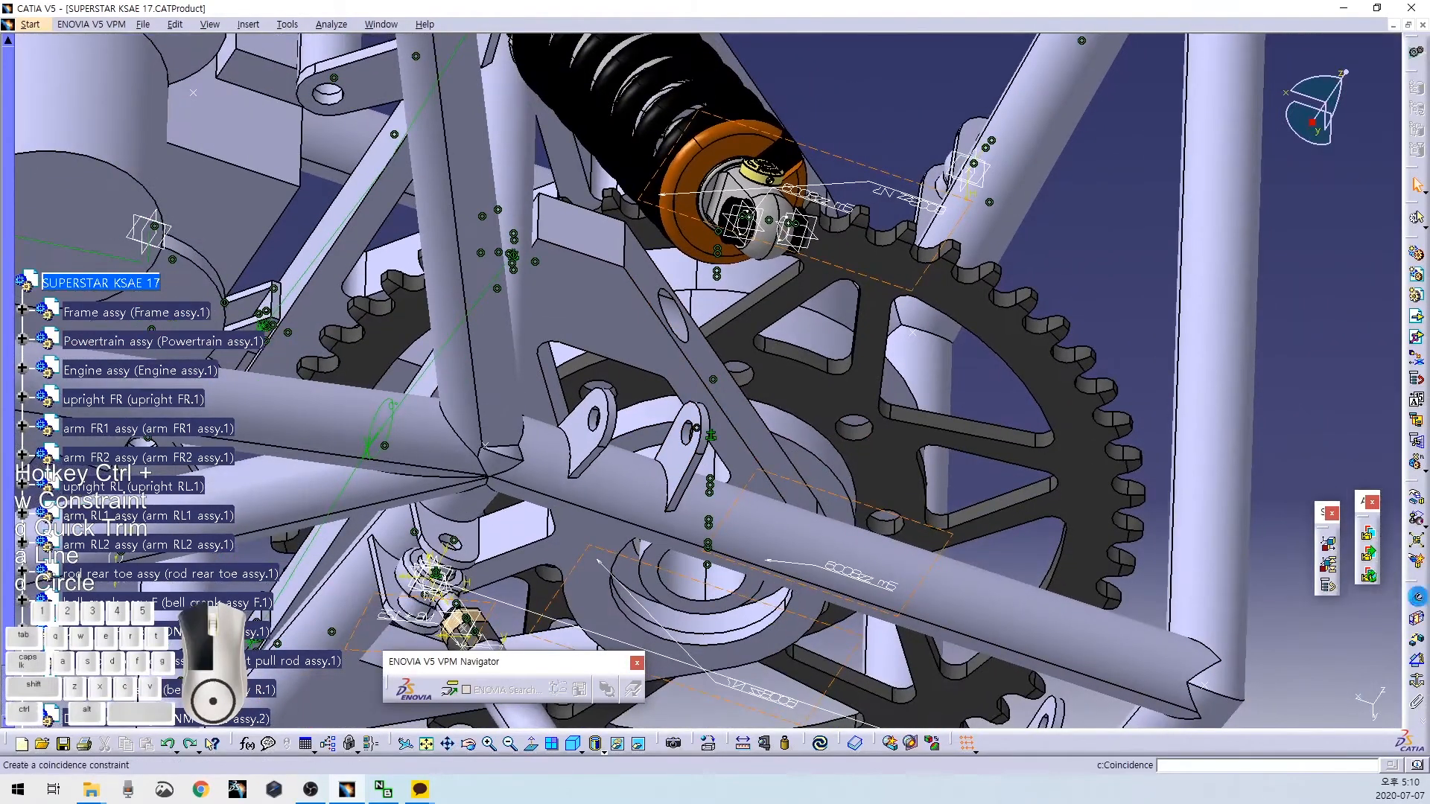
pyautogui.moveTo(804, 514); pyautogui.dragTo(775, 289, button='middle')
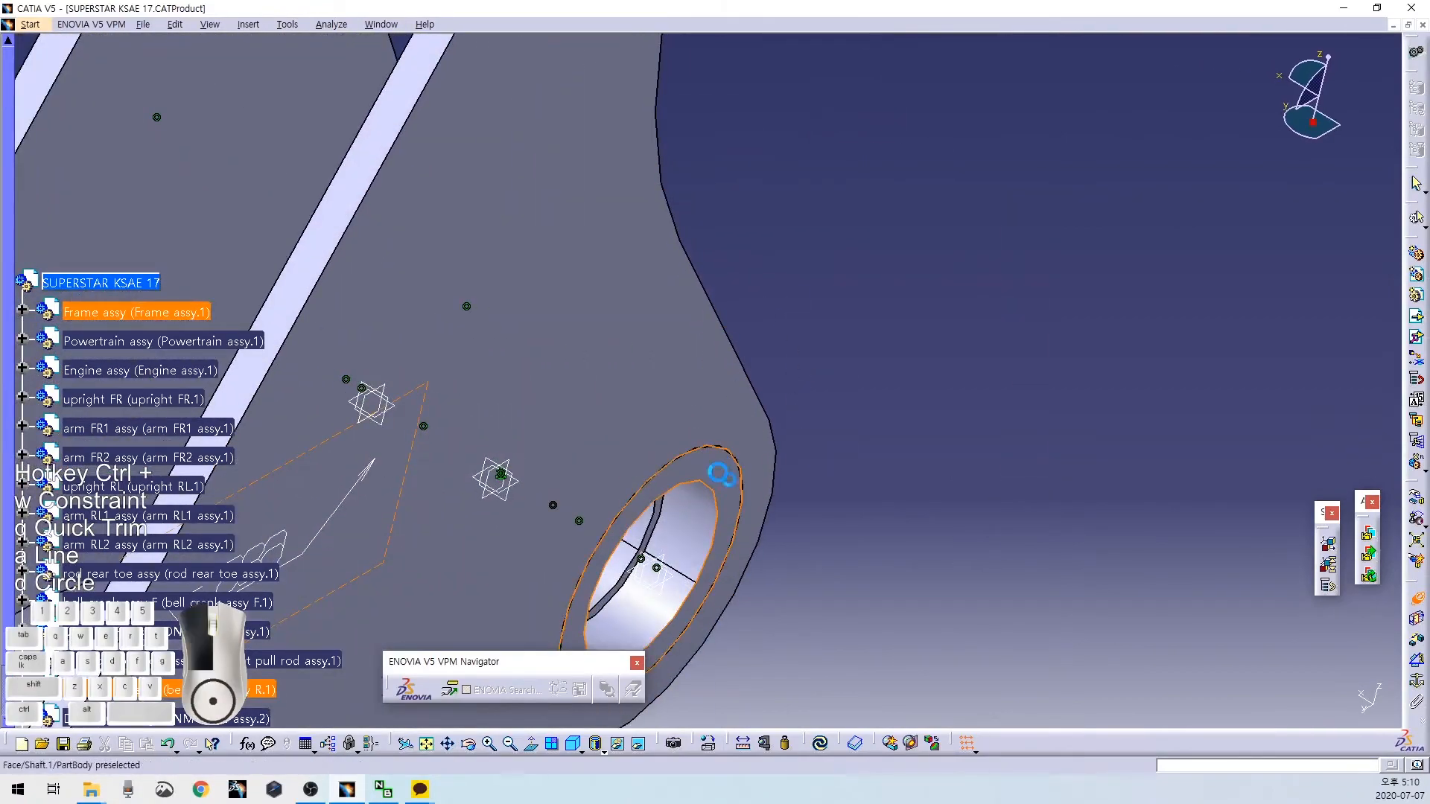
pyautogui.click(731, 483)
pyautogui.press('Return')
# Make the shock's free-end eye axis coincident with the rear bell crank's upper hole axis, and update the assembly.
pyautogui.moveTo(732, 195); pyautogui.dragTo(836, 377, button='middle')
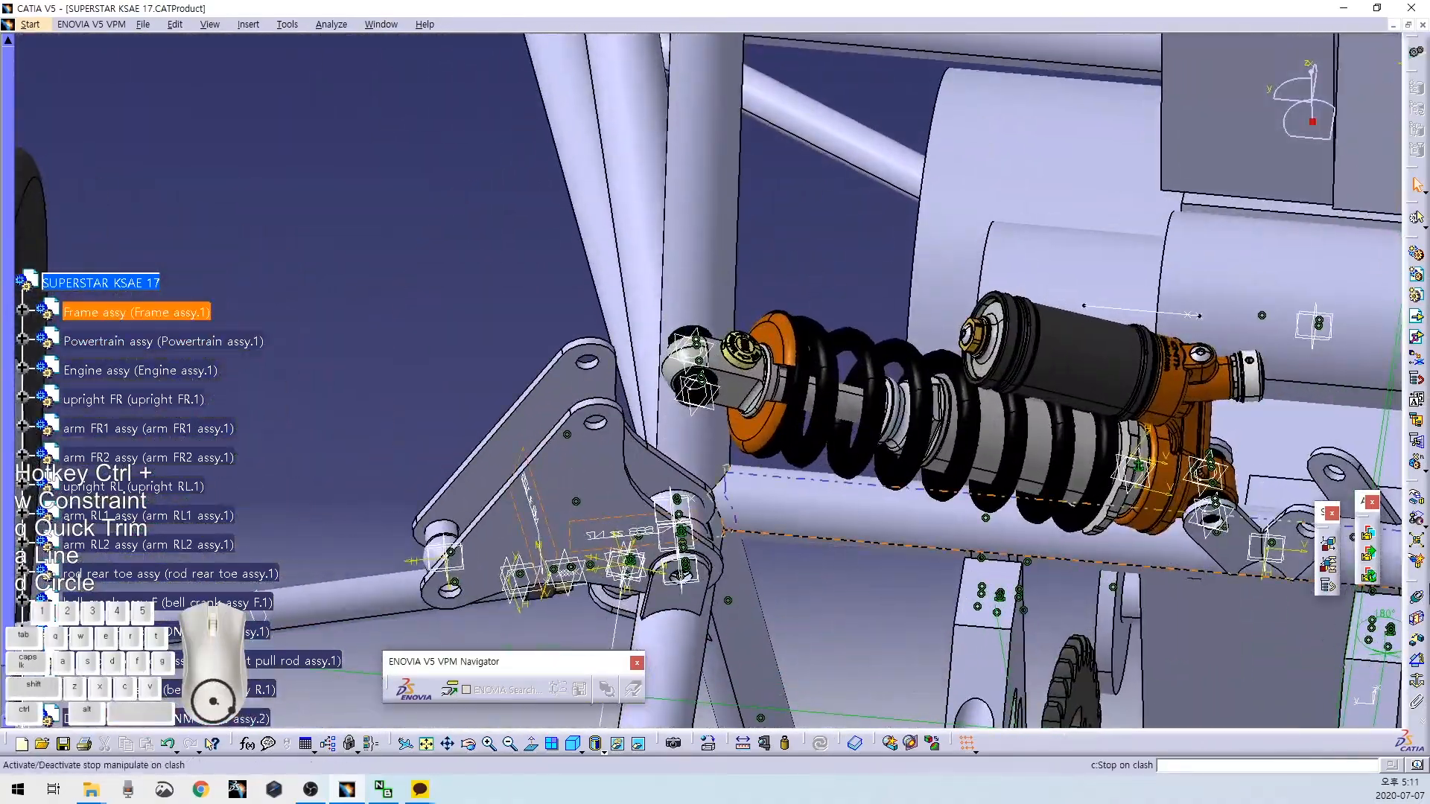
pyautogui.click(1418, 599)
pyautogui.scroll(5, 704, 387)
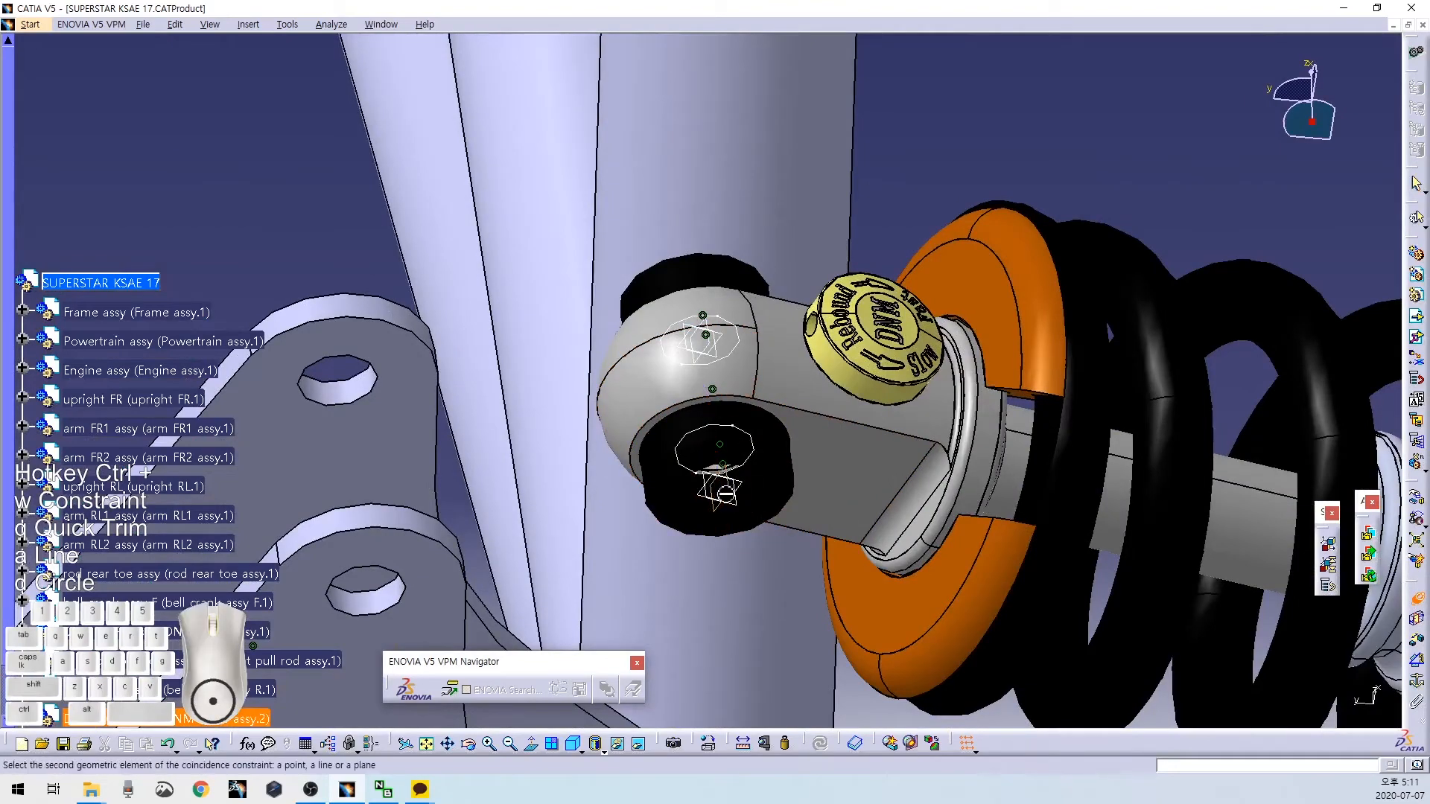
pyautogui.moveTo(767, 550); pyautogui.dragTo(789, 301, button='middle')
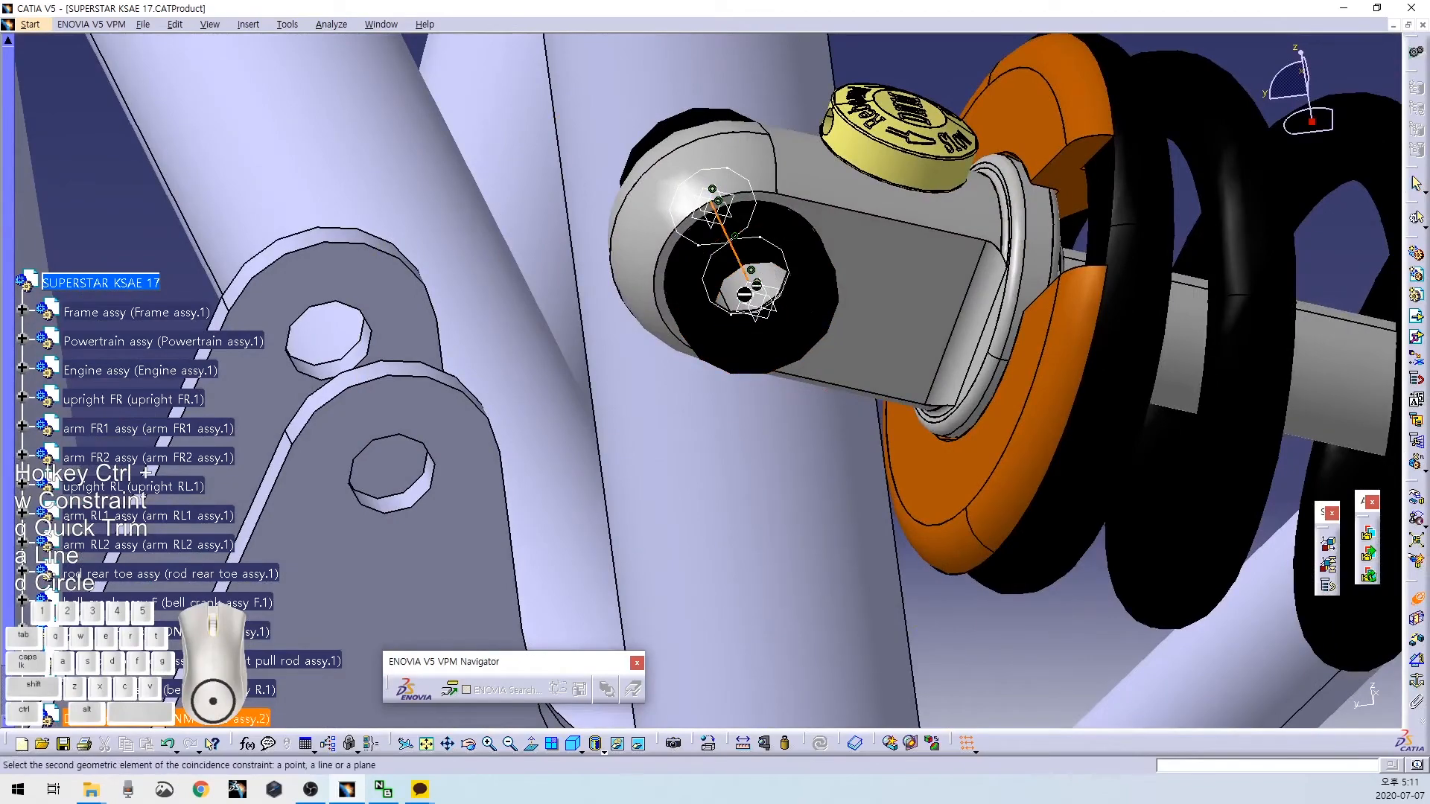
pyautogui.hotkey('ctrl', 'u')
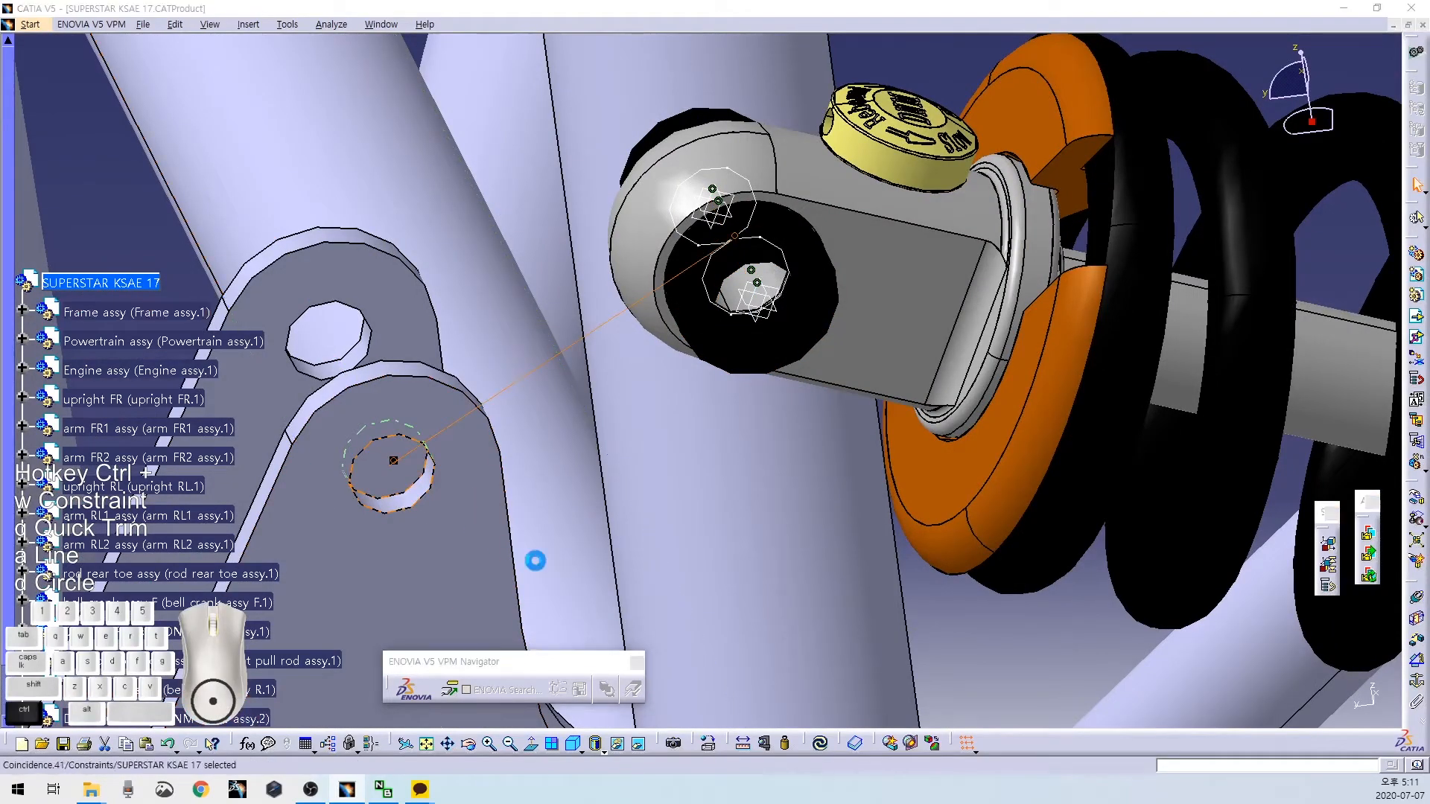
# Save the SUPERSTAR KSAE 17 product and agree to save the other affected documents.
pyautogui.moveTo(638, 452); pyautogui.dragTo(676, 328, button='middle')
pyautogui.moveTo(637, 431); pyautogui.dragTo(594, 430, button='middle')
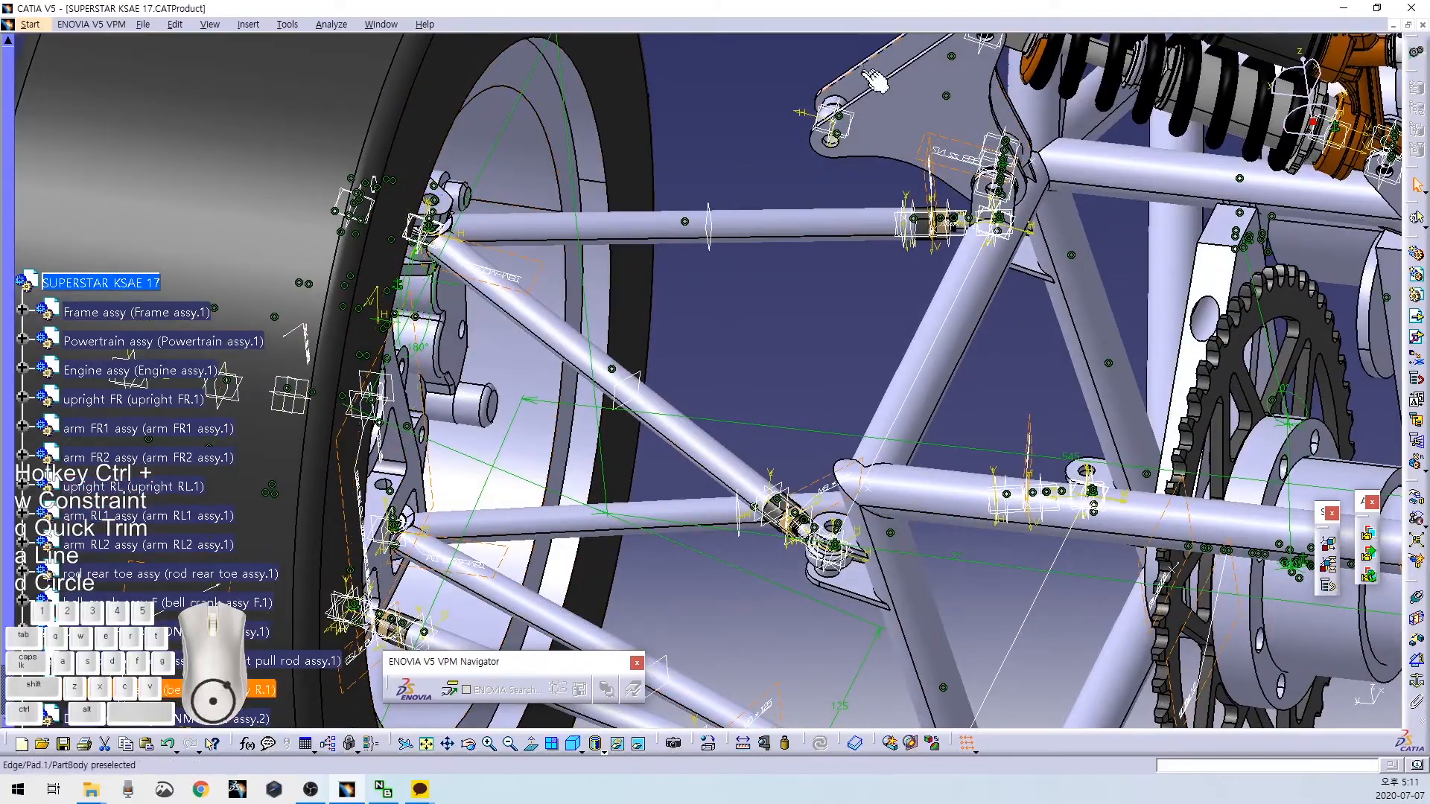
pyautogui.moveTo(887, 358); pyautogui.dragTo(619, 534, button='middle')
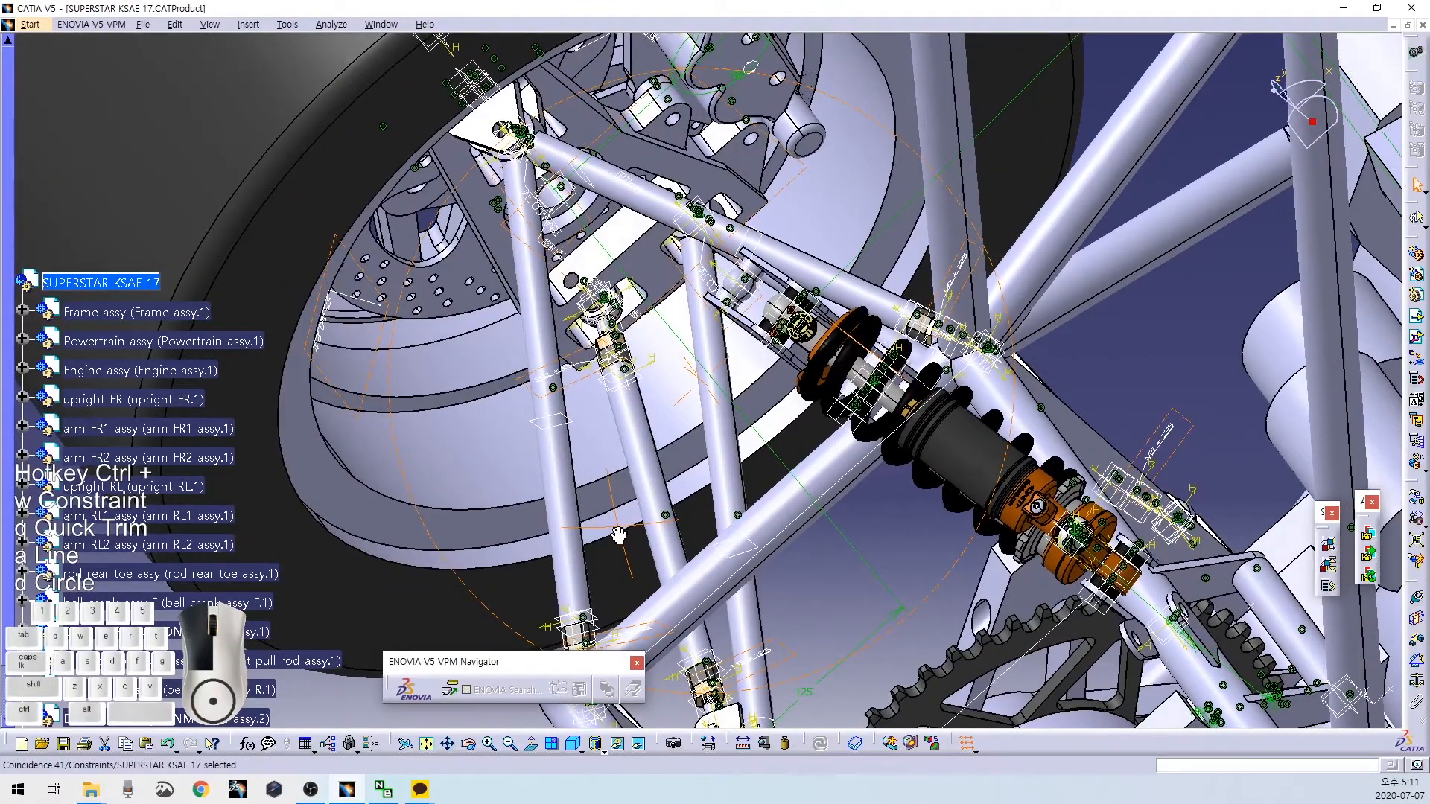
pyautogui.moveTo(619, 534); pyautogui.dragTo(775, 462, button='middle')
pyautogui.moveTo(935, 612); pyautogui.dragTo(842, 461, button='middle')
pyautogui.scroll(2, 210, 307)
pyautogui.scroll(-2, 208, 308)
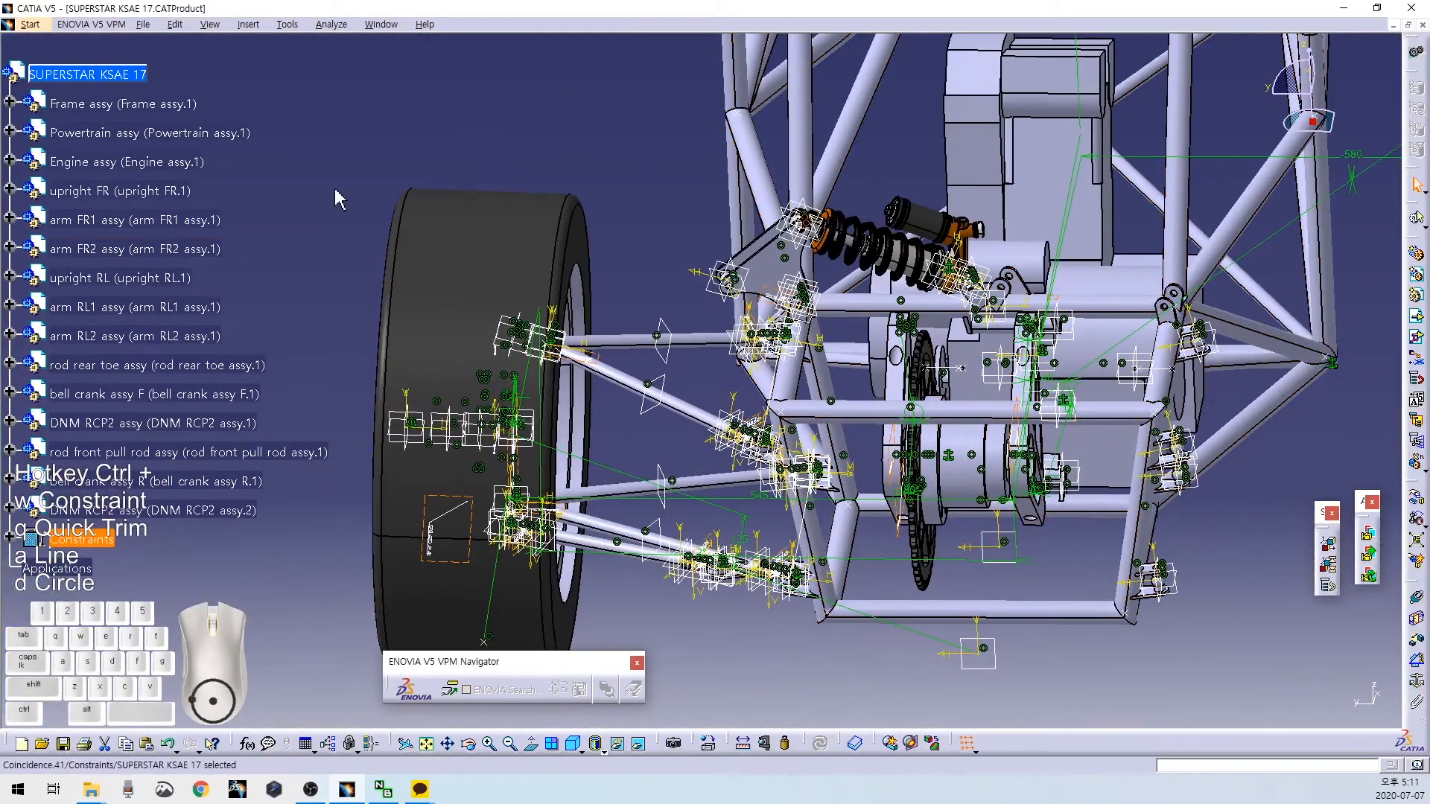
pyautogui.hotkey('ctrl', 's')
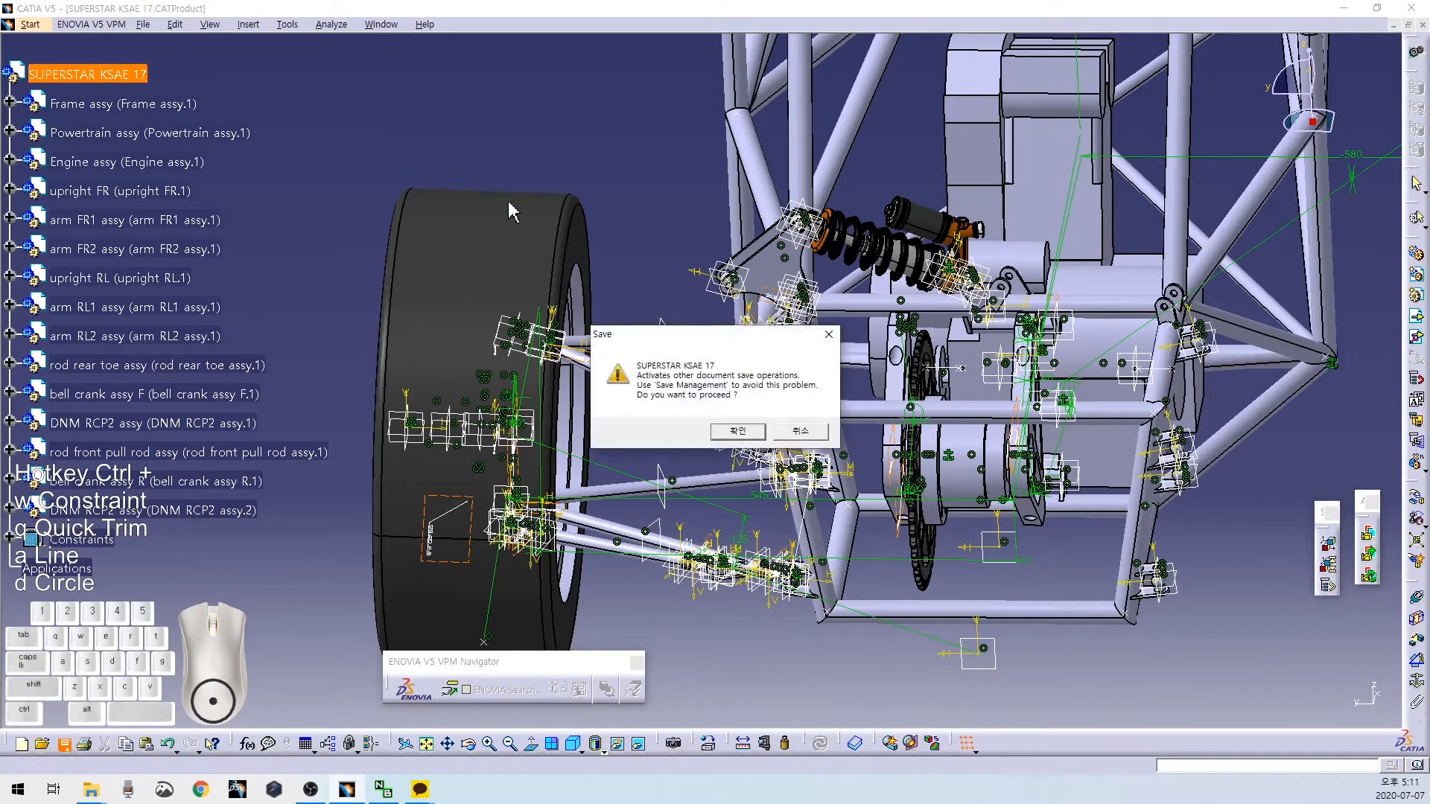
pyautogui.click(754, 436)
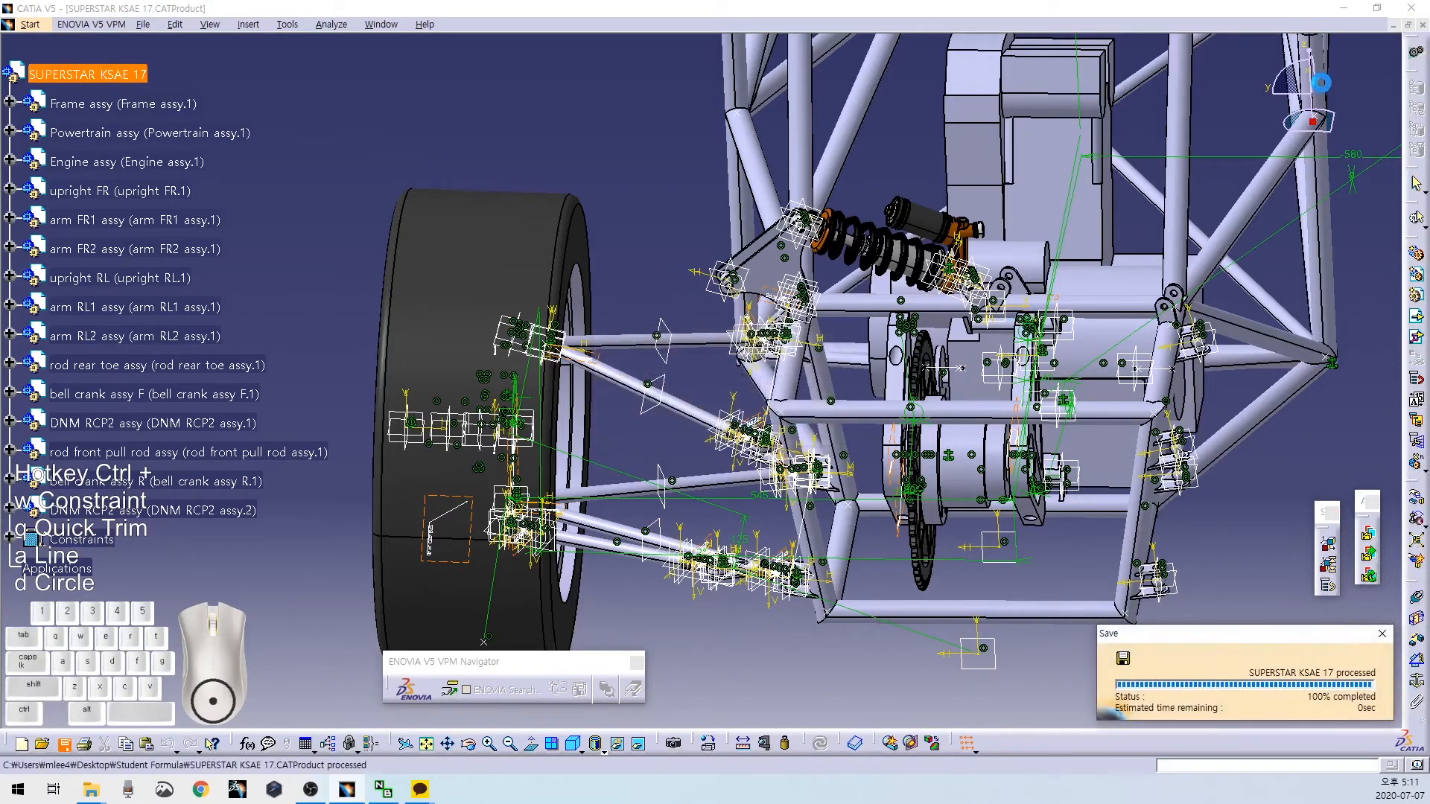
# Restore and rearrange the SUPERSTAR KSAE 17 window, and open the arm RL1 assy product from the Suspension folder in File Explorer.
pyautogui.click(1401, 26)
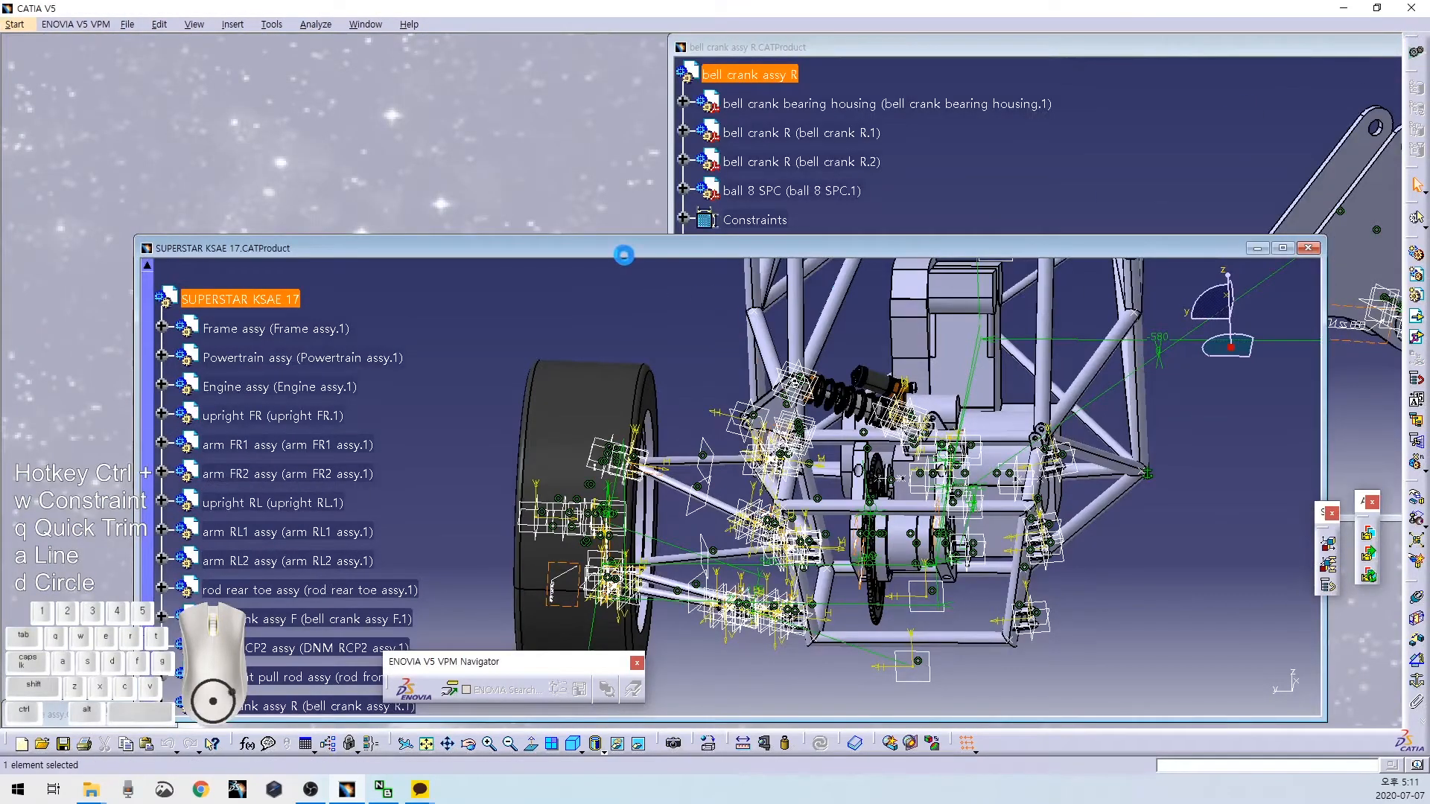
pyautogui.moveTo(625, 255); pyautogui.dragTo(678, 139)
pyautogui.hotkey('alt', 'Tab')
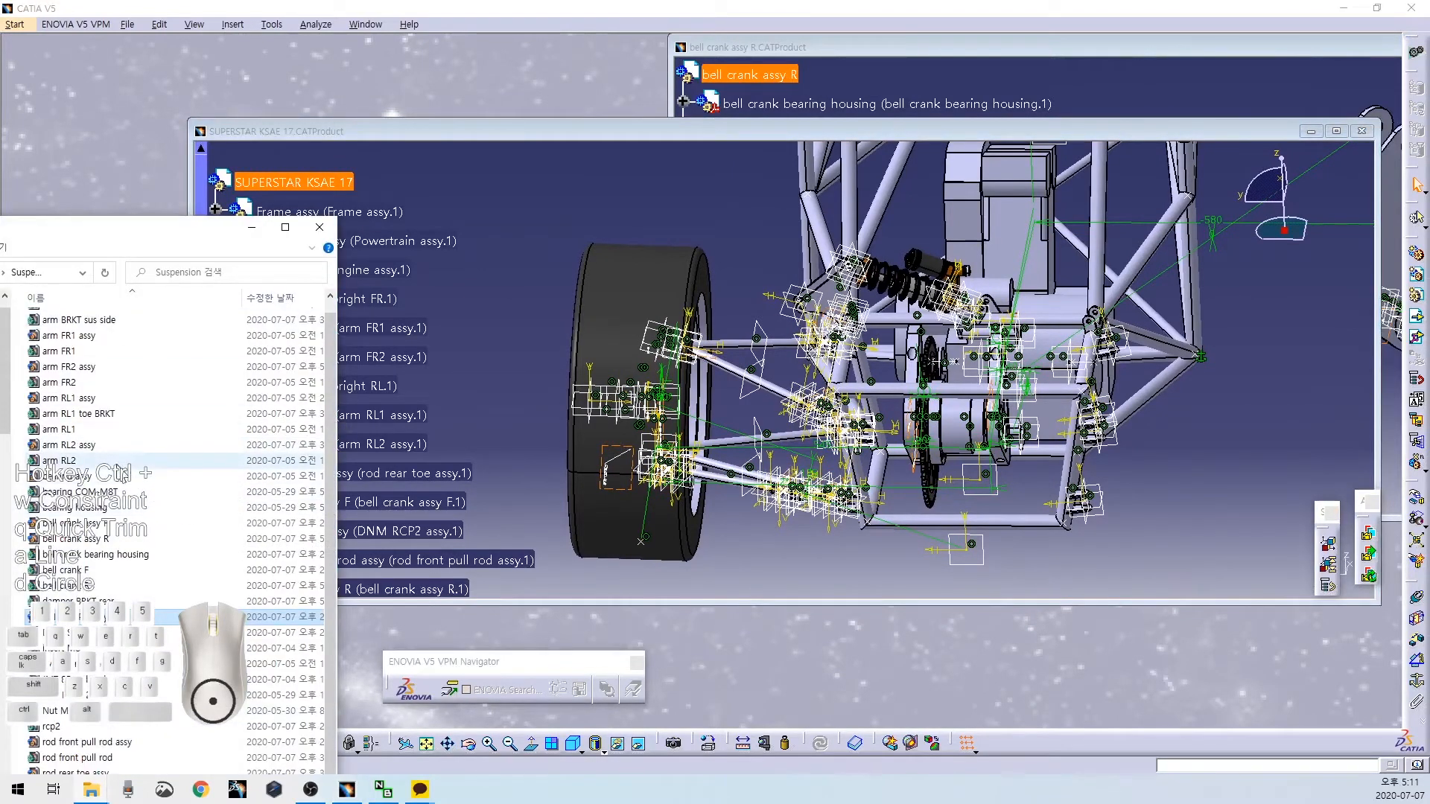
pyautogui.doubleClick(99, 402)
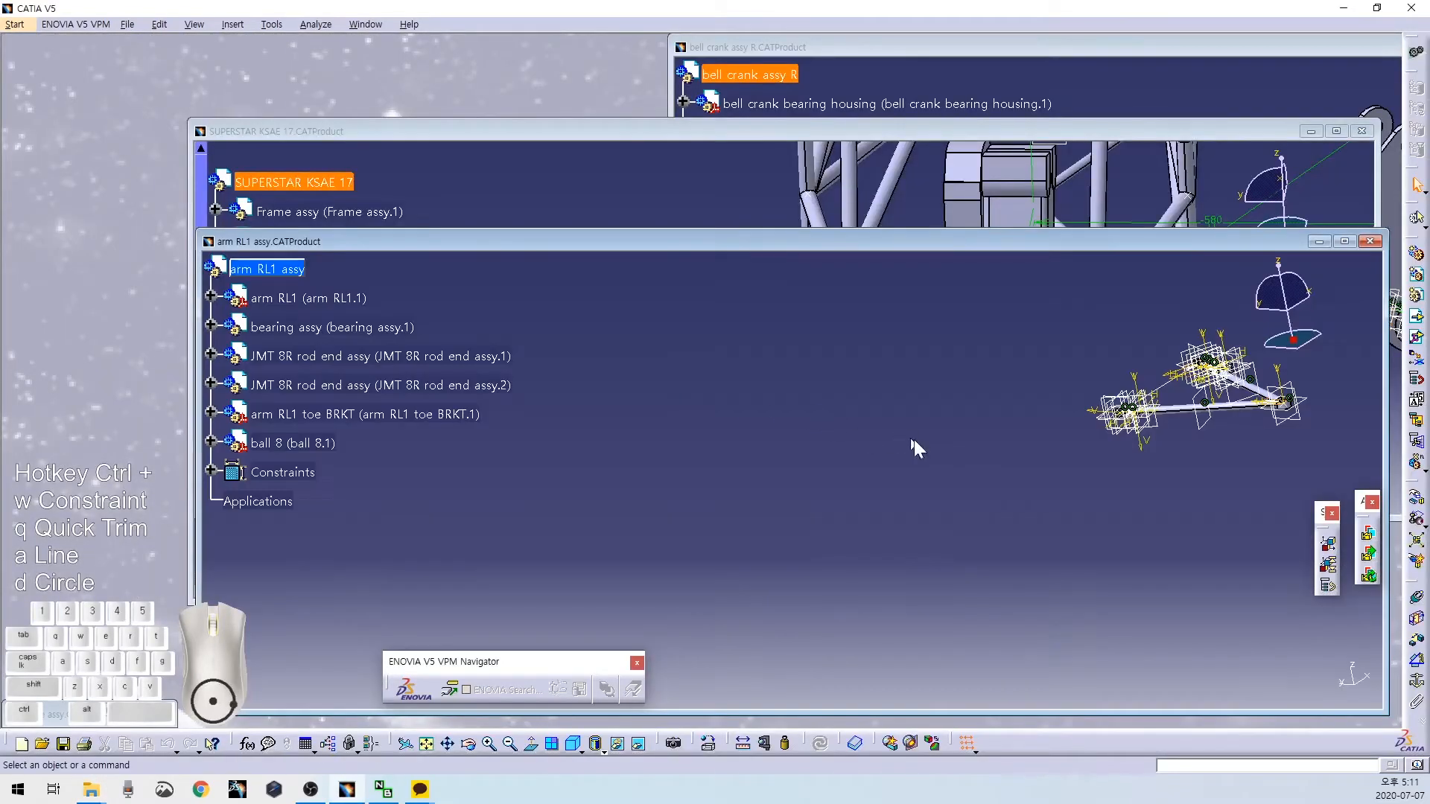
pyautogui.moveTo(842, 452); pyautogui.dragTo(845, 582, button='middle')
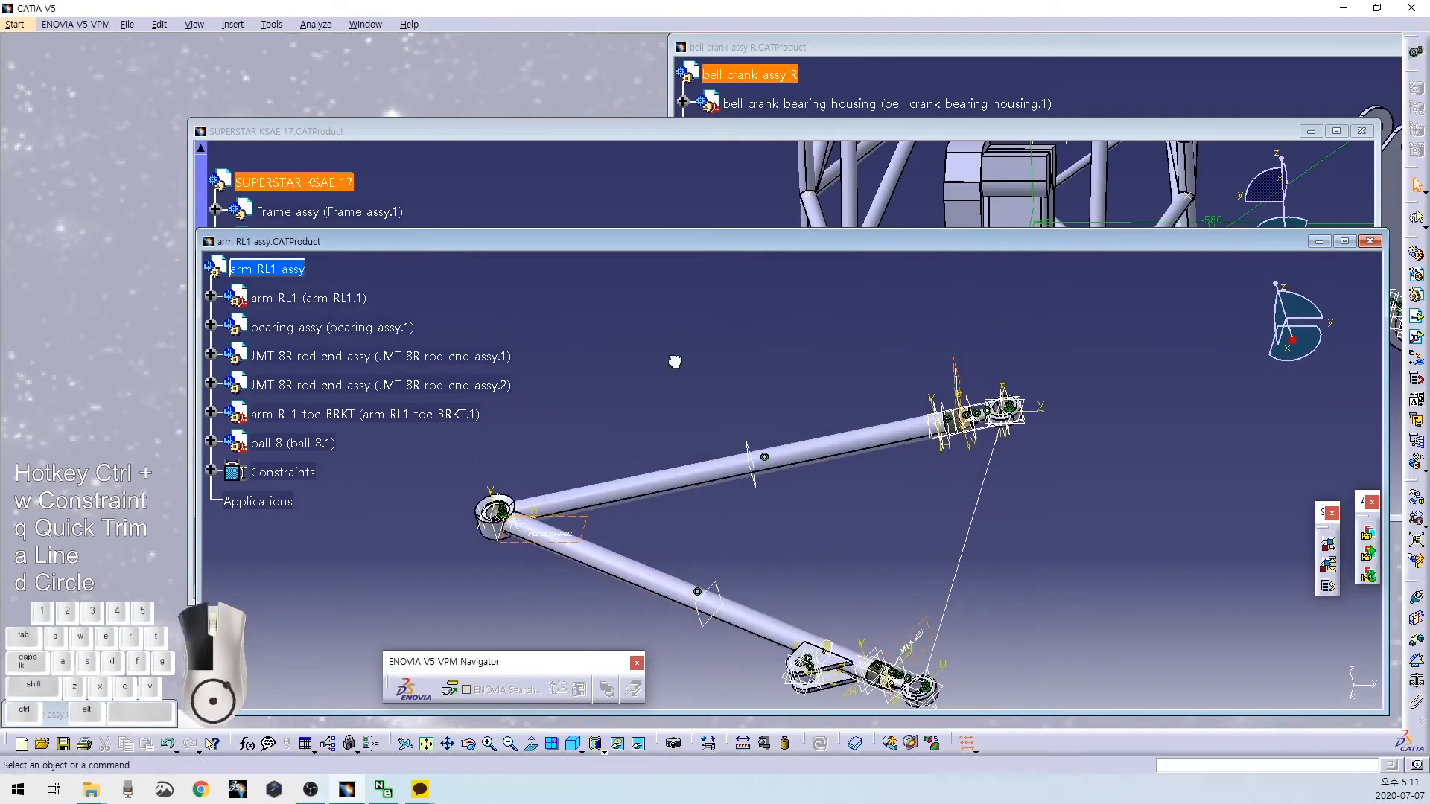
# Switch to File Explorer, duplicate the arm BRKT sus F rod main part file and name the copy arm BRKT sus R rod main.
pyautogui.click(91, 789)
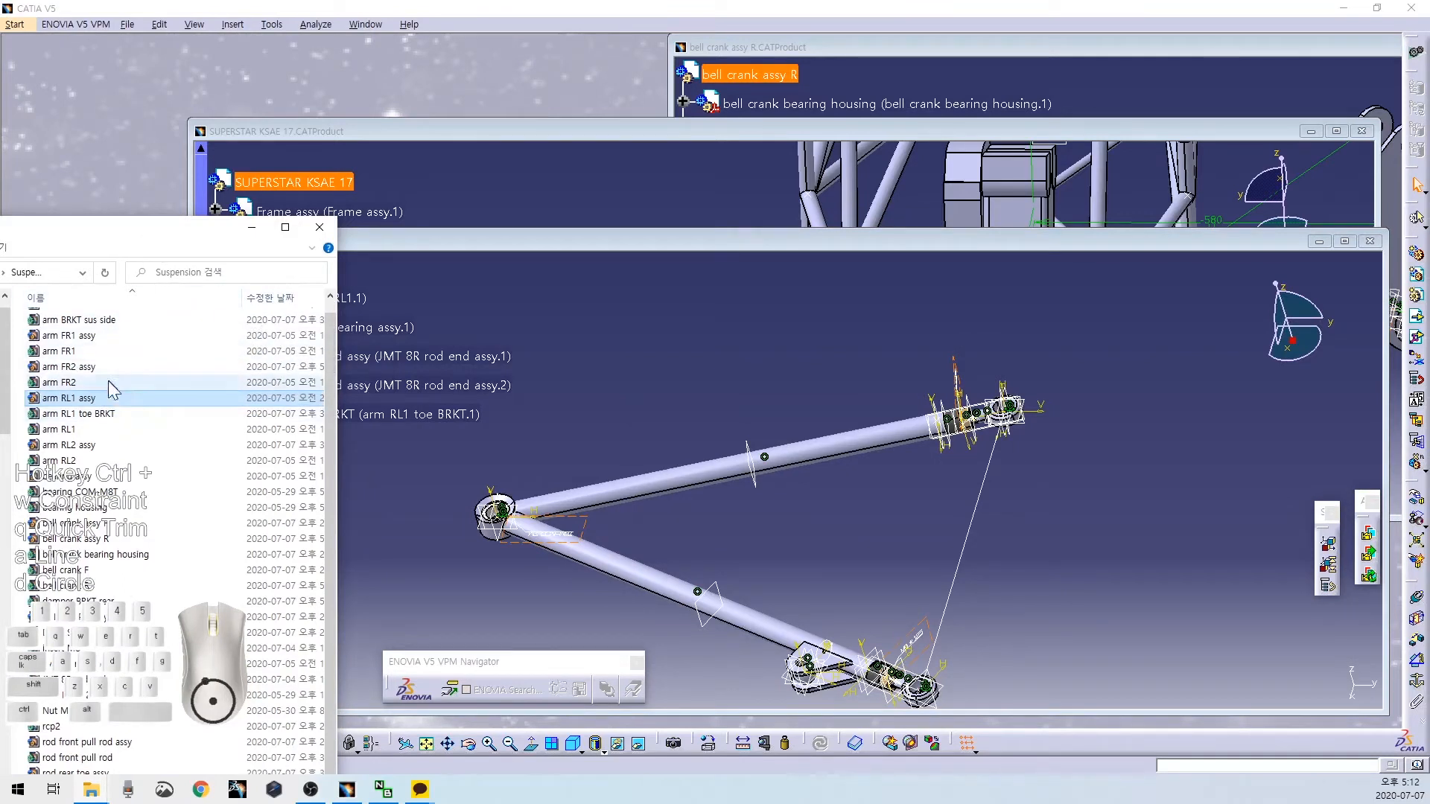
pyautogui.click(108, 328)
pyautogui.scroll(1, 106, 335)
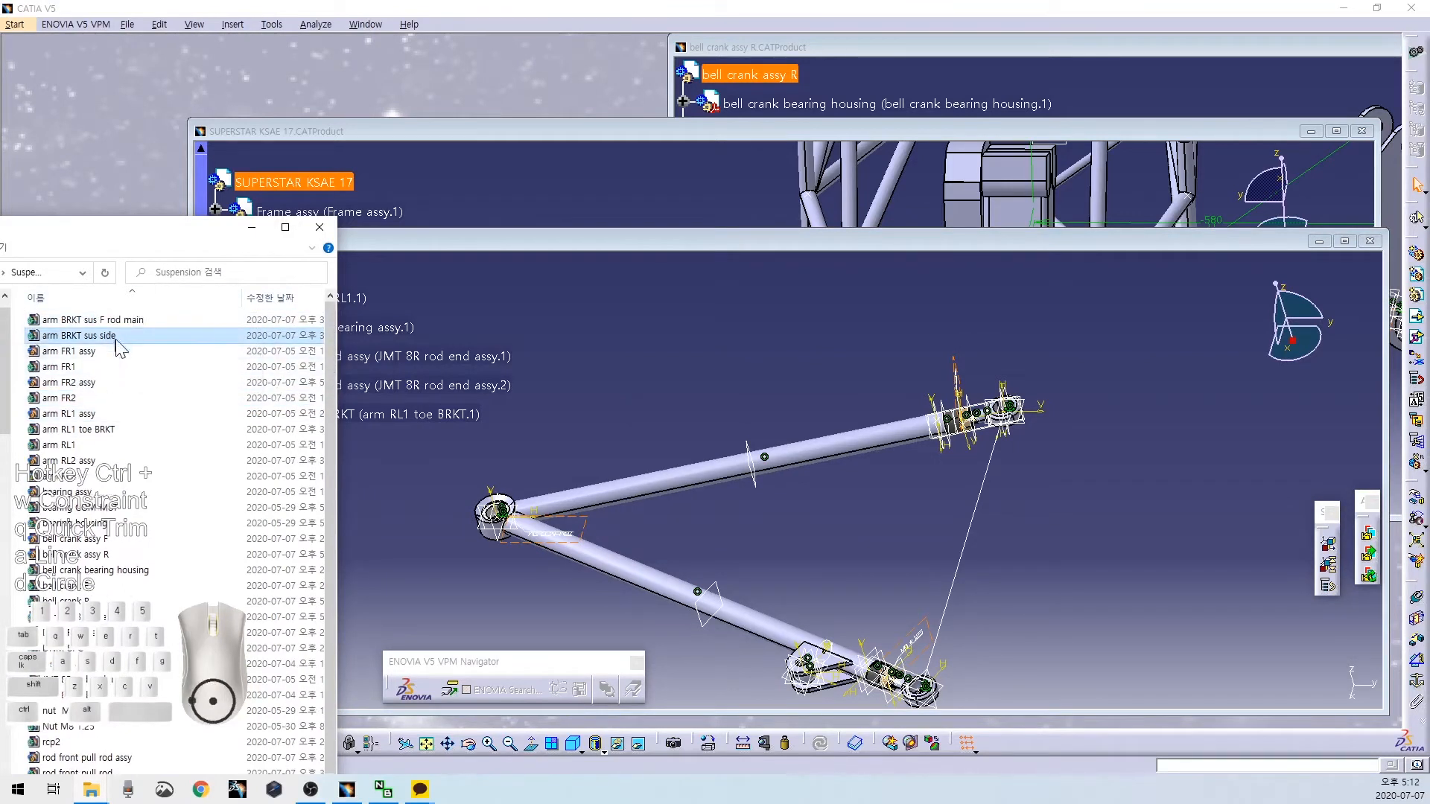
pyautogui.click(120, 322)
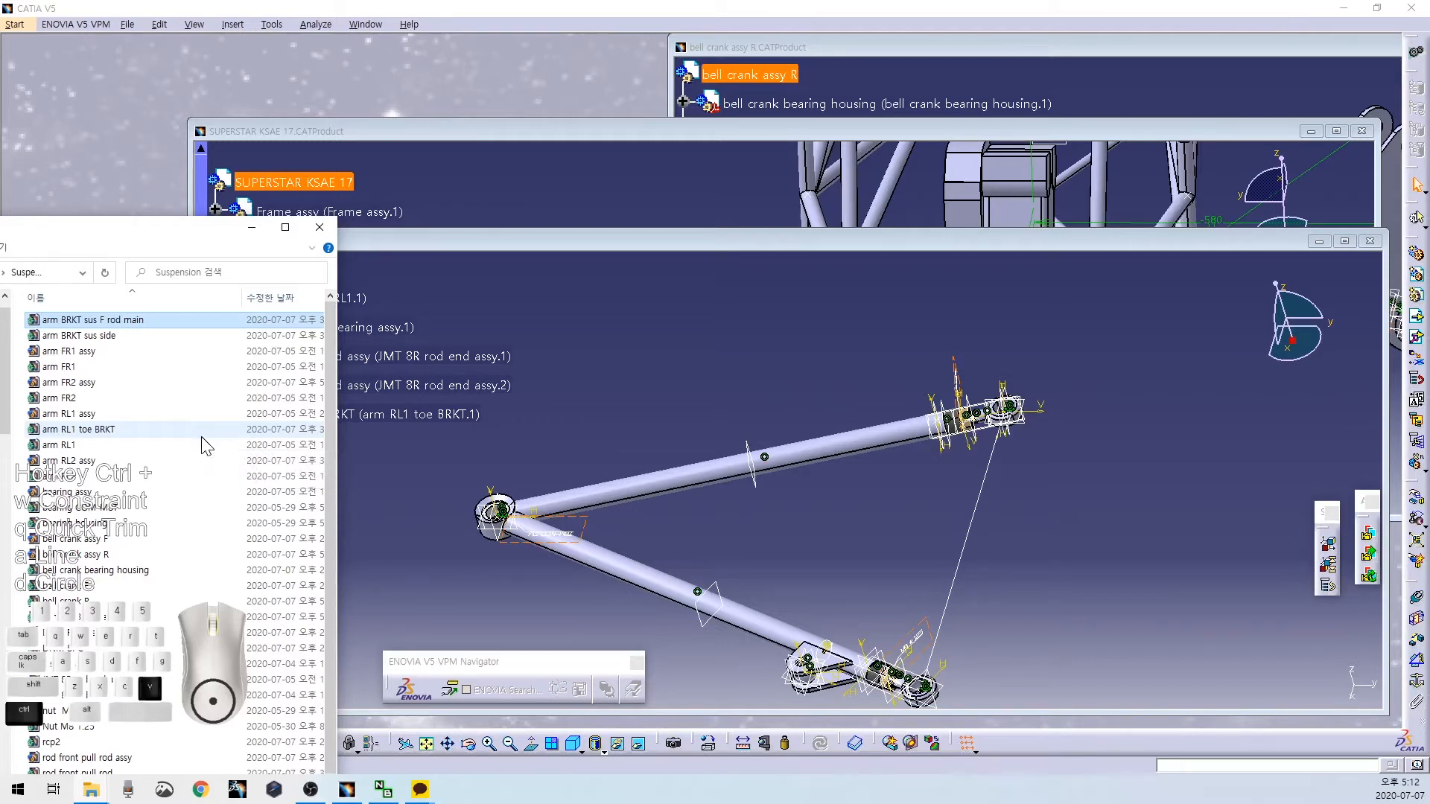
pyautogui.hotkey('ctrl', 'v')
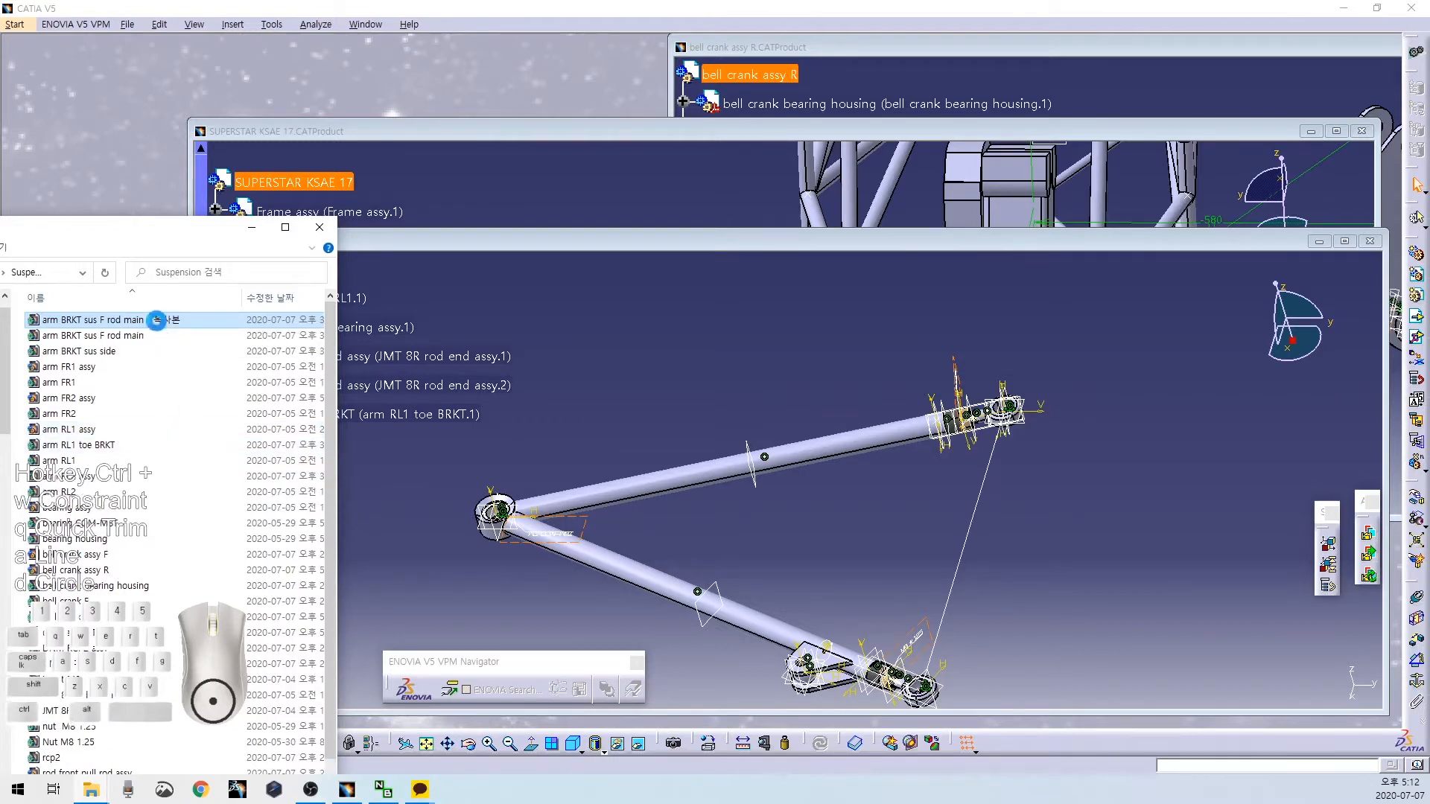
pyautogui.rightClick(157, 320)
pyautogui.click(245, 689)
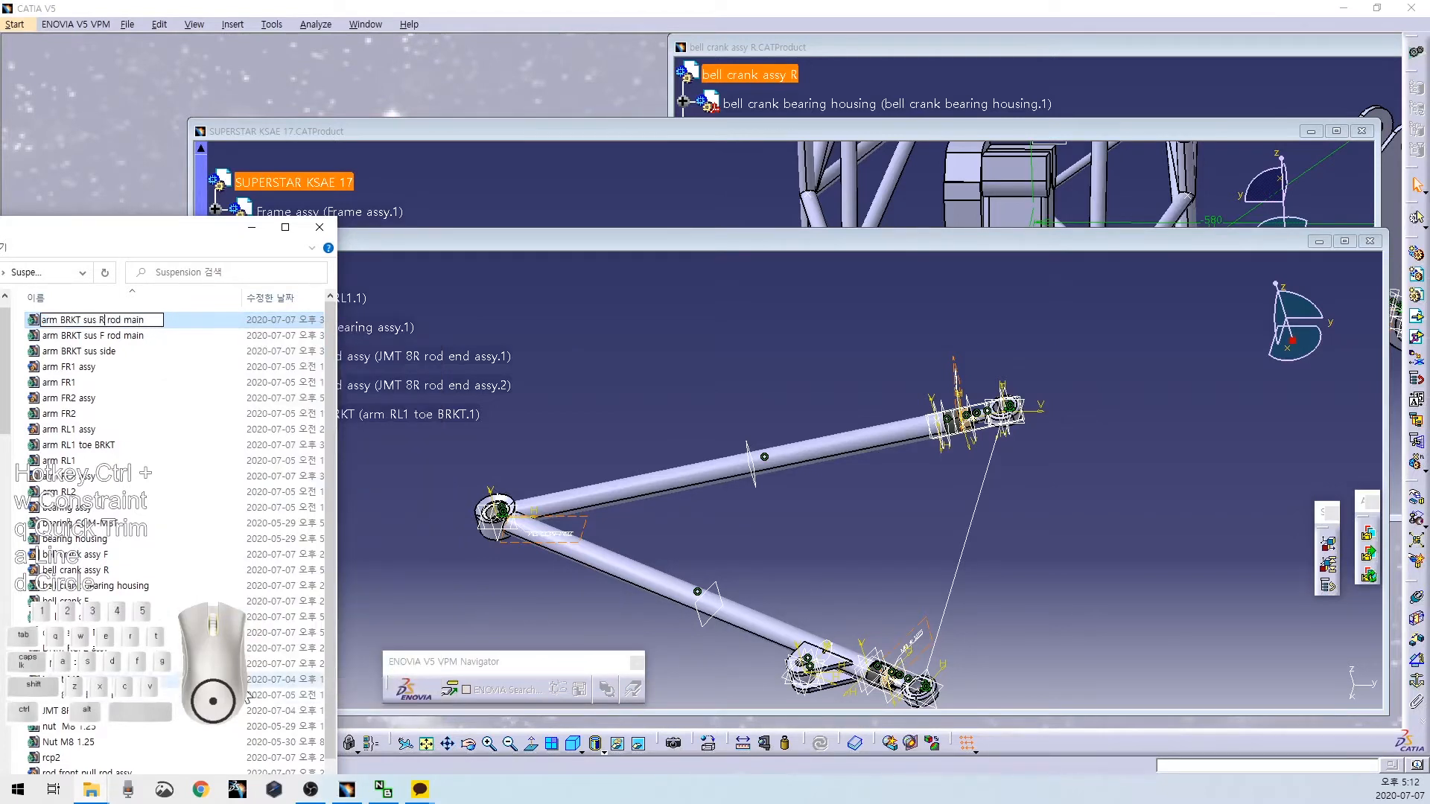
pyautogui.click(106, 337)
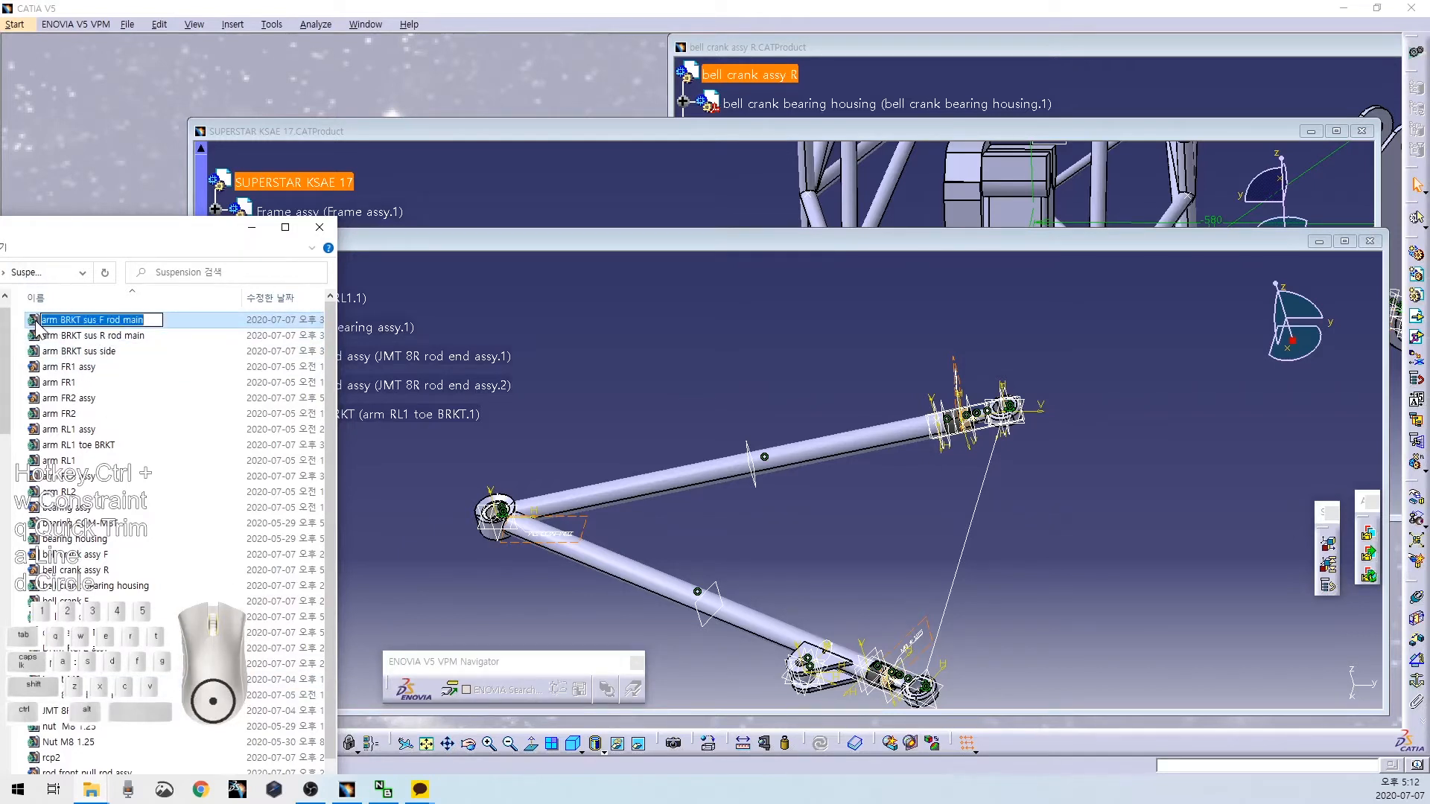
# Open the arm BRKT sus F rod main part in CATIA and set its part number to arm BRKT sus R rod main.
pyautogui.moveTo(384, 89); pyautogui.dragTo(549, 159)
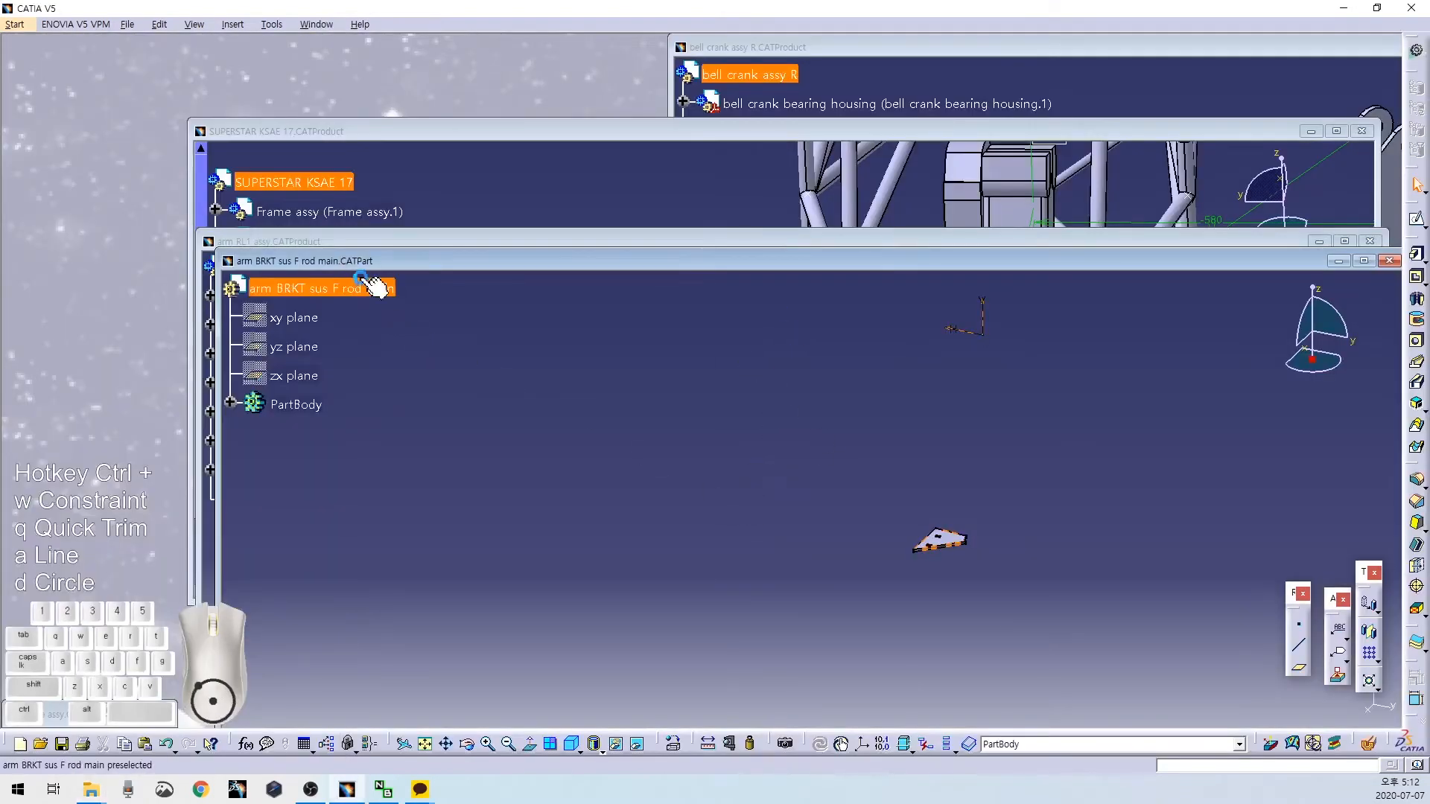
pyautogui.hotkey('alt', 'Return')
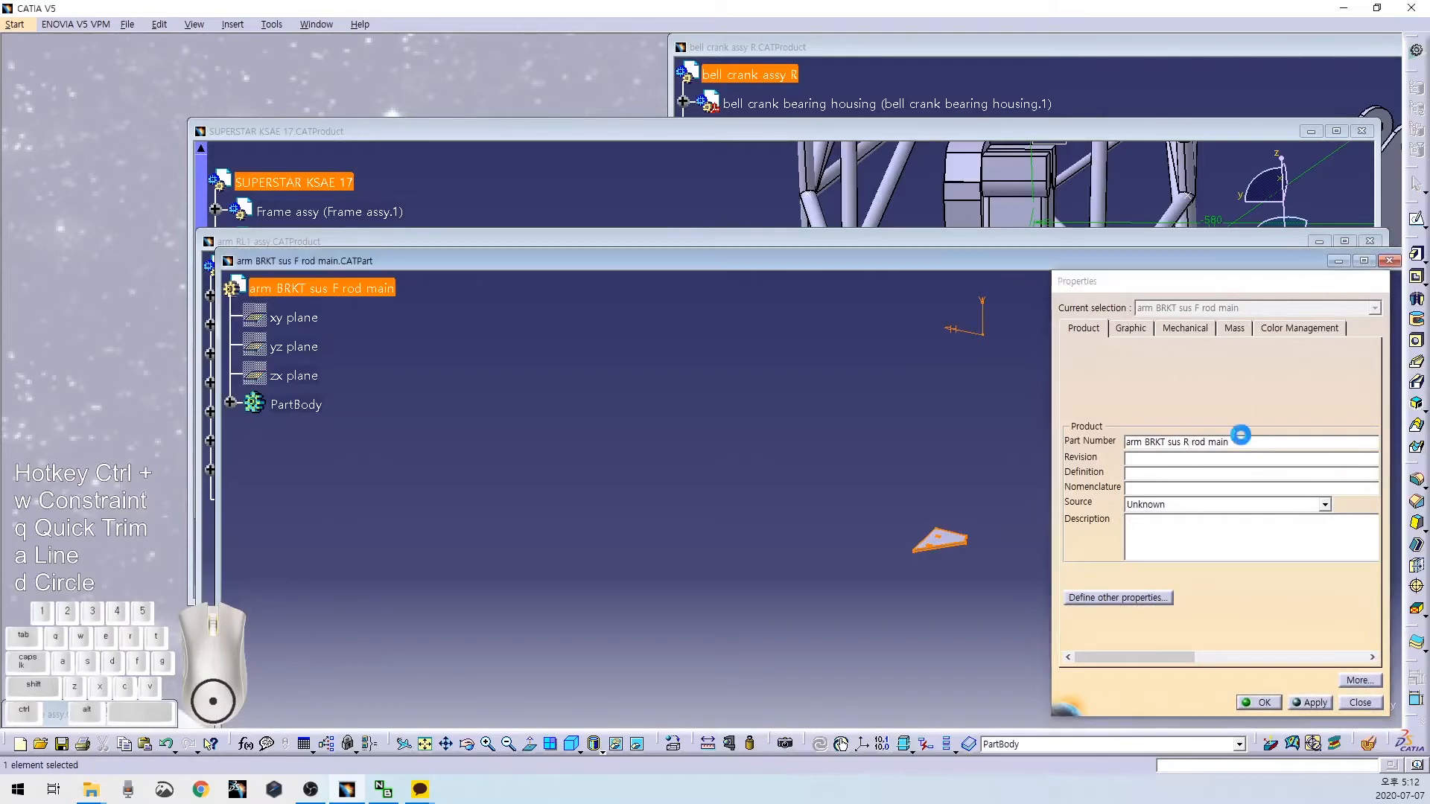
pyautogui.click(645, 485)
# Insert the arm BRKT sus R rod main part into the arm RL1 assy product and maximize the assembly window.
pyautogui.moveTo(543, 266); pyautogui.dragTo(890, 68)
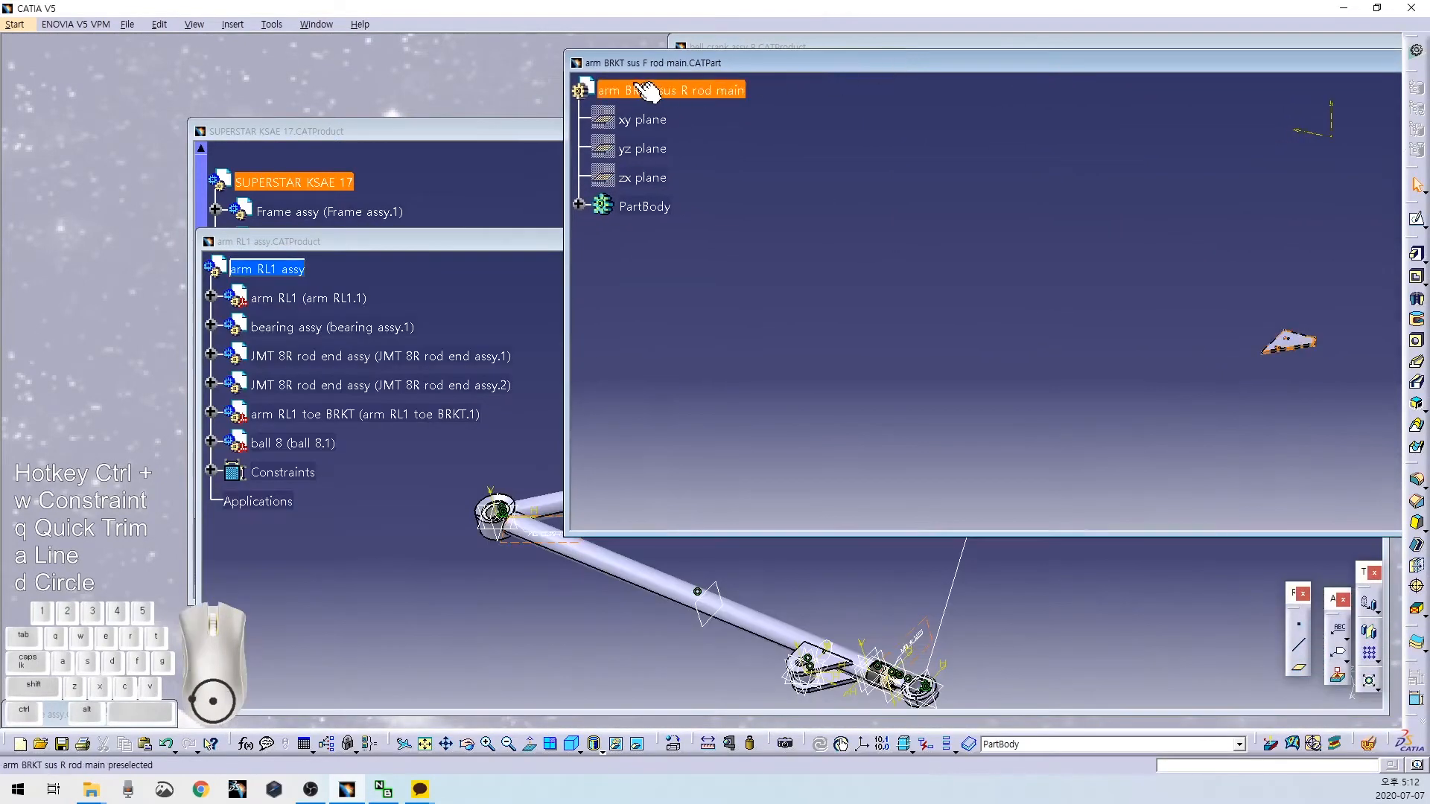
pyautogui.moveTo(648, 93); pyautogui.dragTo(298, 267)
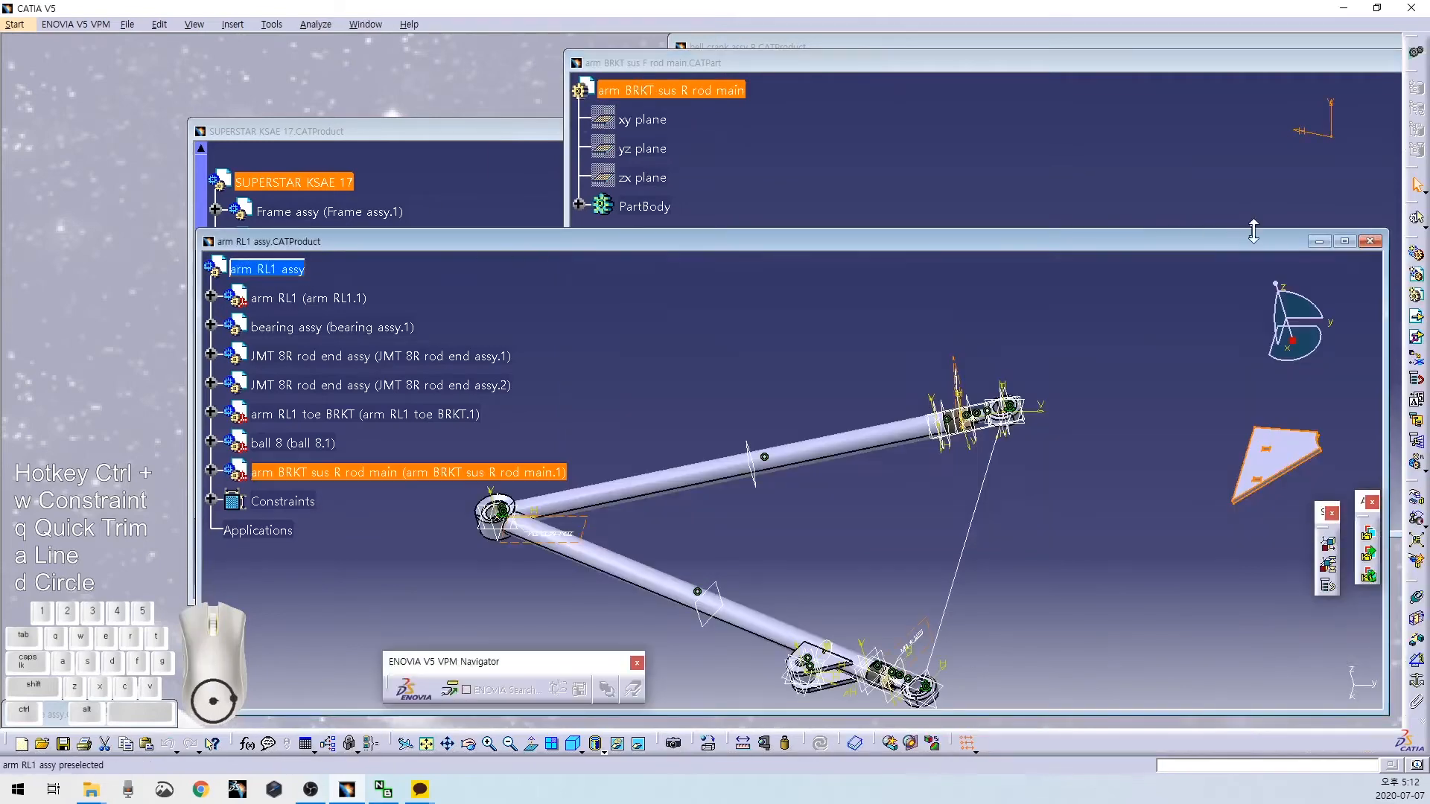
pyautogui.click(1345, 241)
# Open the pad sketch of the arm BRKT sus R rod main bracket within the assembly and delete all its geometry and constraints.
pyautogui.moveTo(1076, 552); pyautogui.dragTo(791, 555, button='middle')
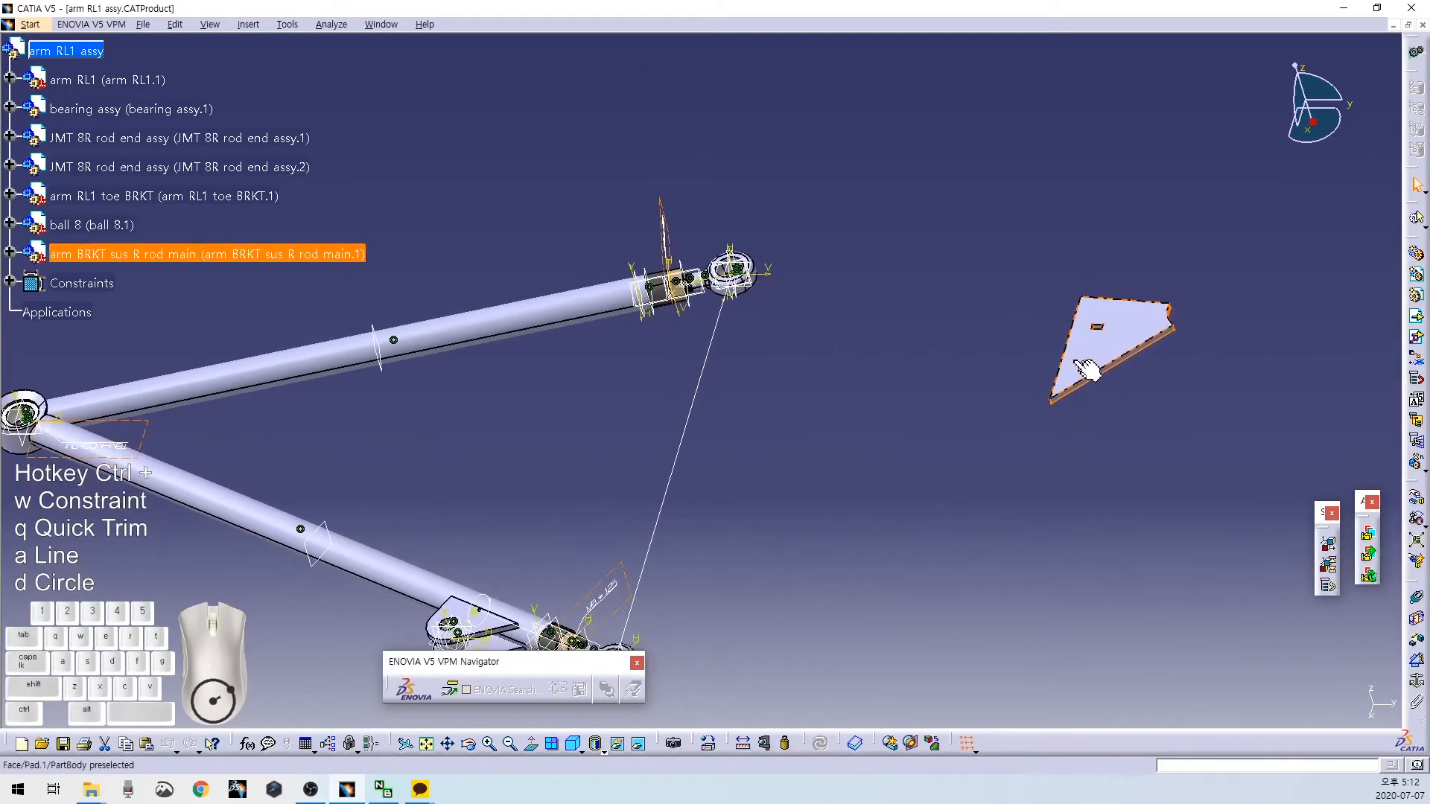
pyautogui.doubleClick(1118, 339)
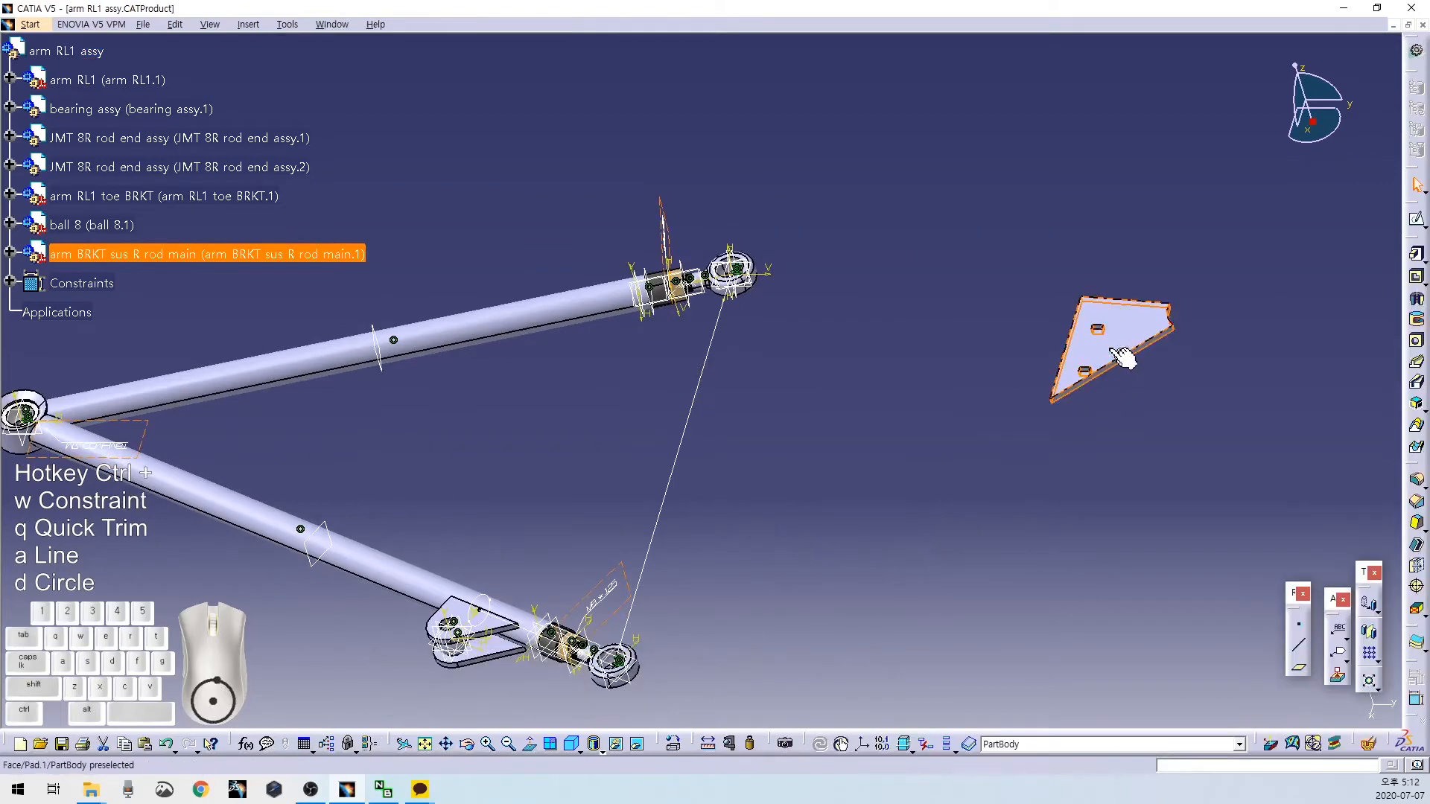
pyautogui.click(1375, 584)
pyautogui.moveTo(826, 445); pyautogui.dragTo(827, 574, button='middle')
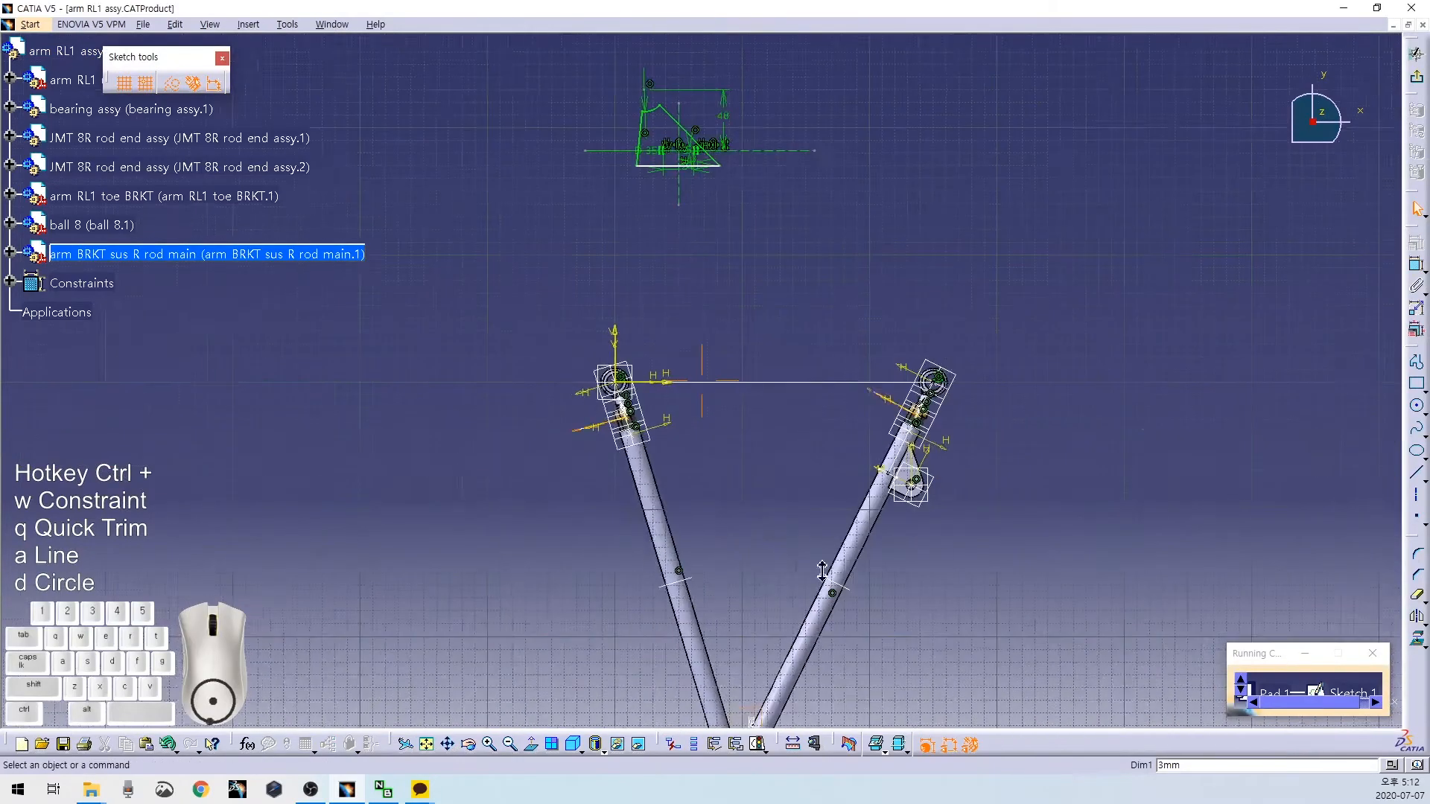
pyautogui.moveTo(742, 283)
pyautogui.mouseDown(button='middle')
pyautogui.moveTo(769, 361)
pyautogui.moveTo(767, 417)
pyautogui.moveTo(757, 394)
pyautogui.mouseUp(button='middle')
pyautogui.moveTo(561, 192); pyautogui.dragTo(896, 335)
pyautogui.moveTo(491, 156); pyautogui.dragTo(1000, 396)
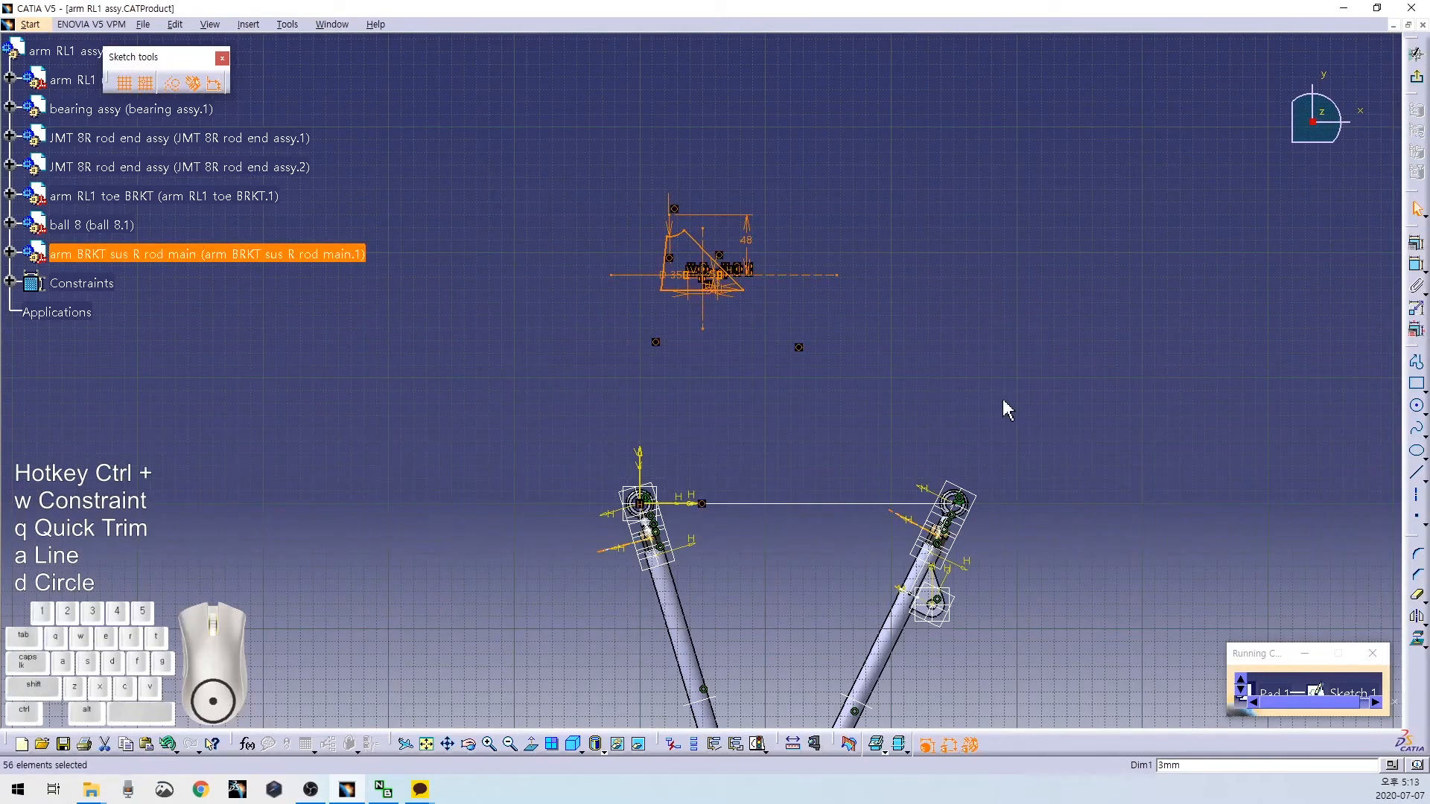
pyautogui.press('Delete')
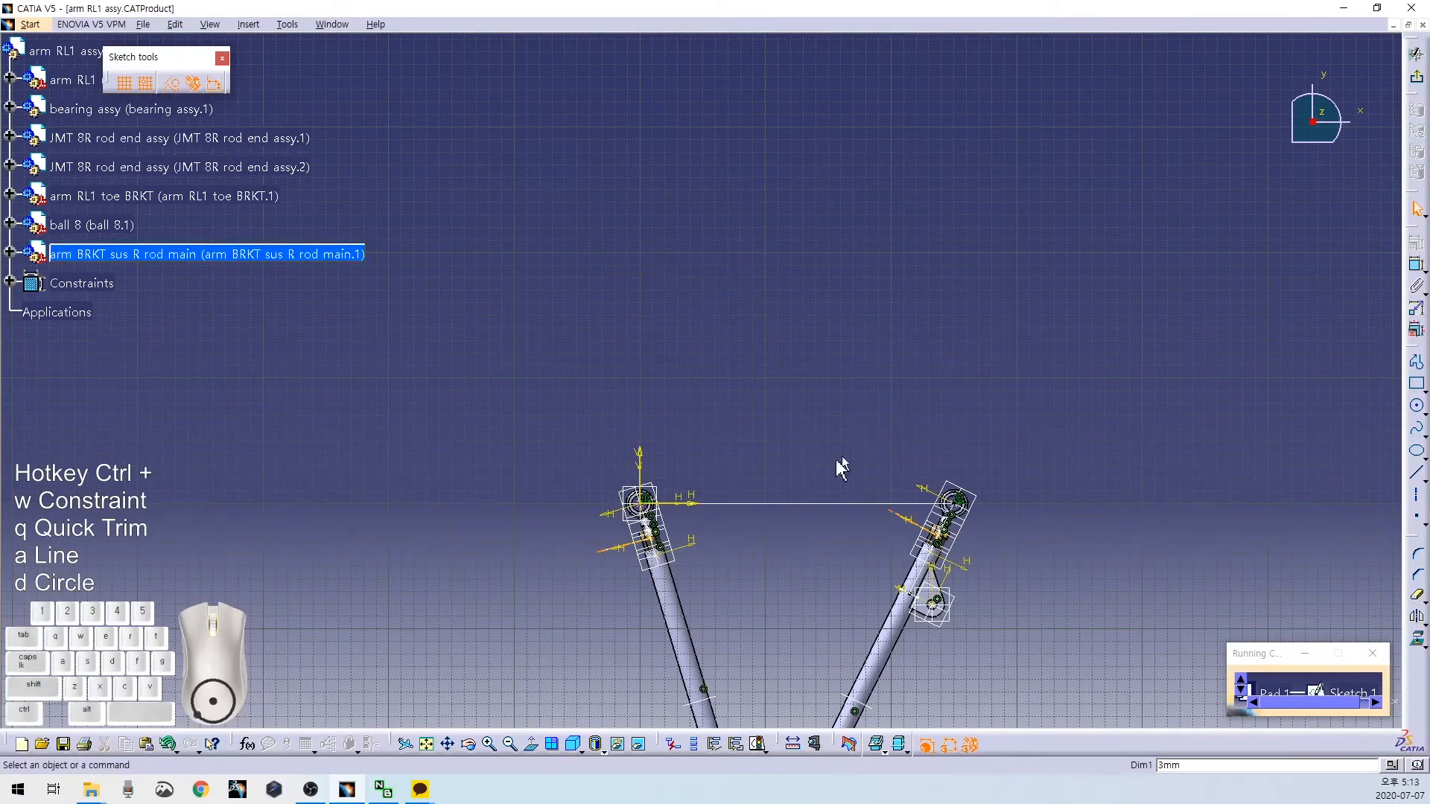
# Sketch a circle beside the apex of the RL1 arm and change it from a construction element to a standard one.
pyautogui.moveTo(781, 531)
pyautogui.mouseDown(button='middle')
pyautogui.moveTo(767, 549)
pyautogui.moveTo(730, 412)
pyautogui.moveTo(755, 235)
pyautogui.mouseUp(button='middle')
pyautogui.moveTo(791, 282)
pyautogui.mouseDown(button='middle')
pyautogui.moveTo(740, 418)
pyautogui.moveTo(752, 425)
pyautogui.mouseUp(button='middle')
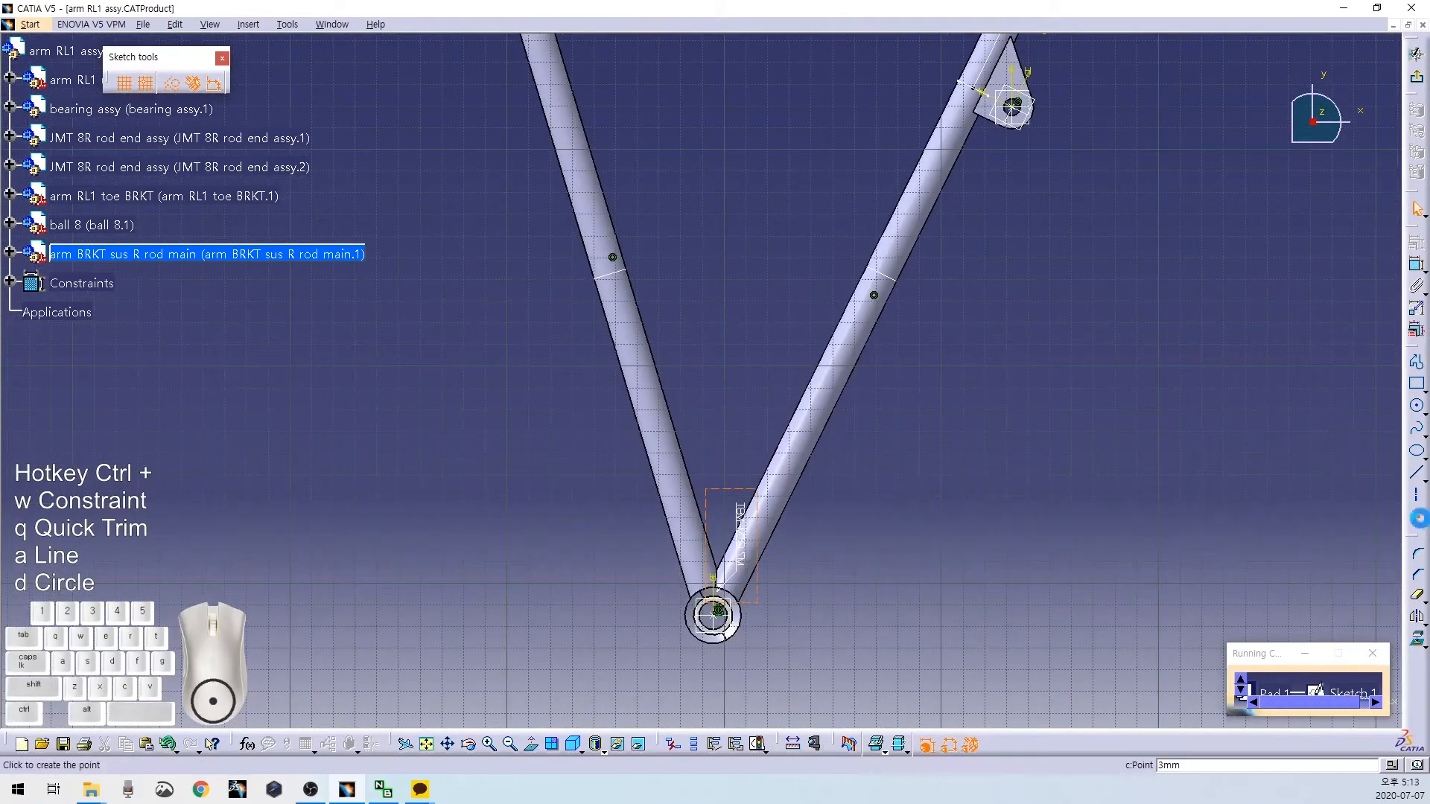
pyautogui.click(1418, 518)
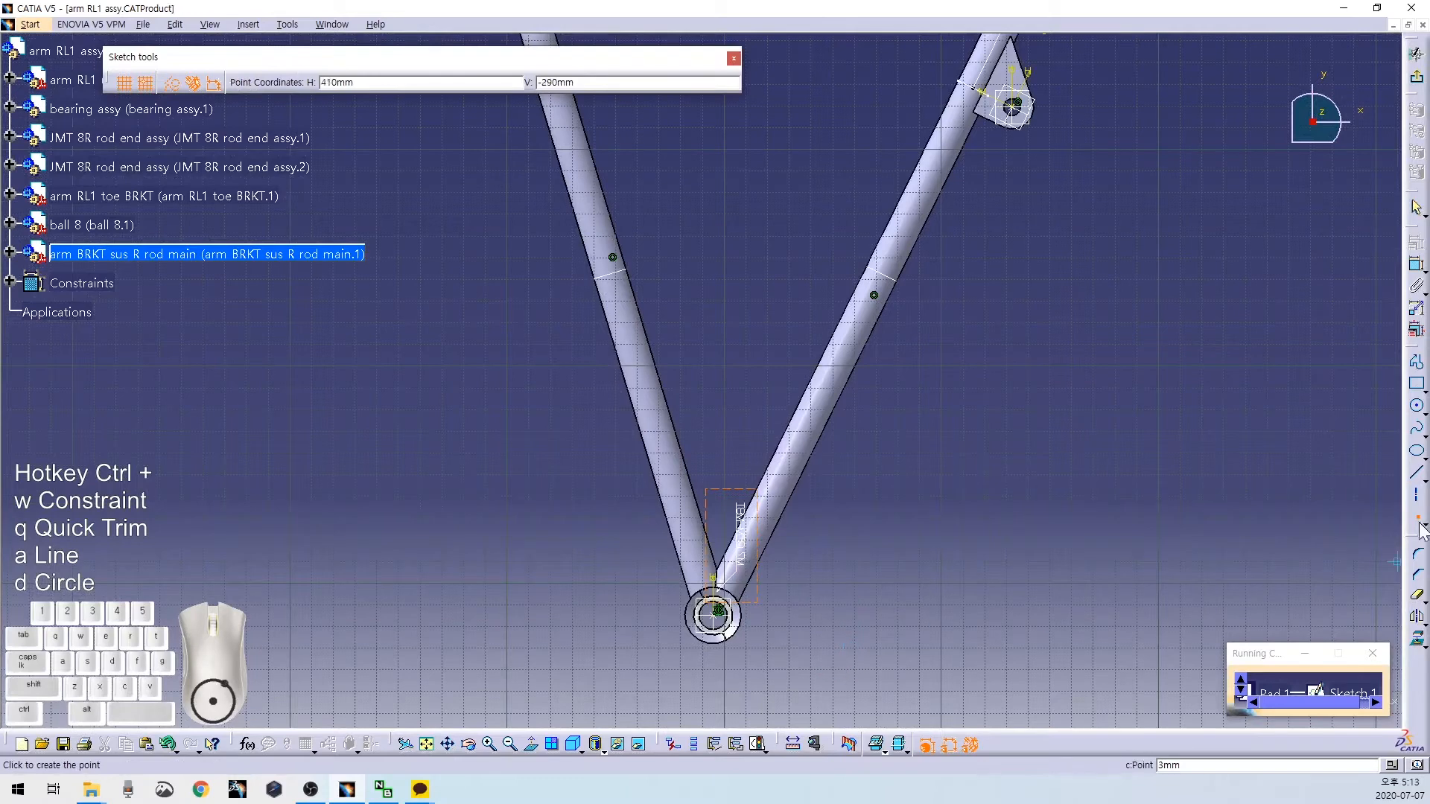
pyautogui.click(943, 673)
pyautogui.click(962, 629)
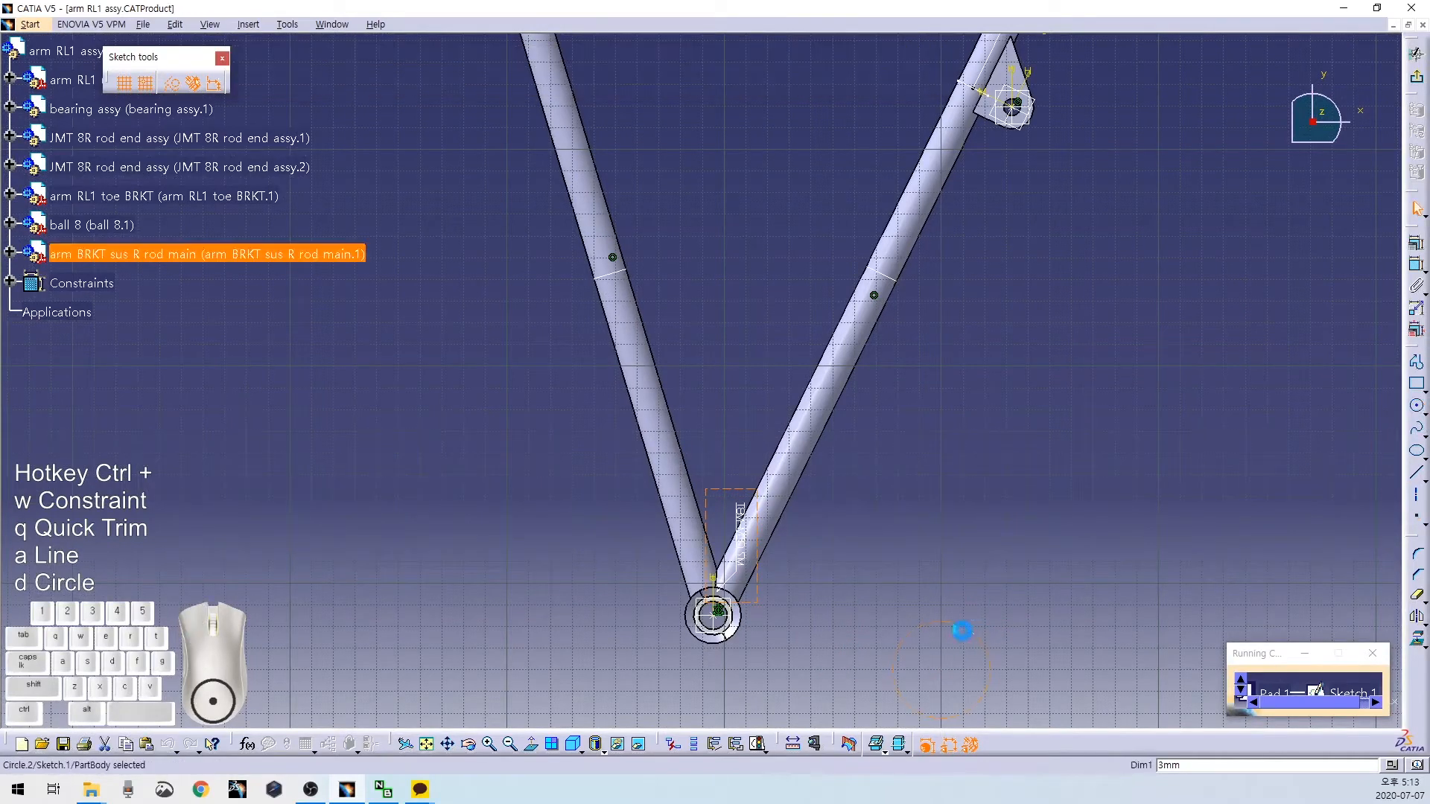
pyautogui.click(171, 87)
# Constrain the circle's centre to the centre of the bearing at the arm's apex.
pyautogui.click(951, 637)
pyautogui.click(941, 671)
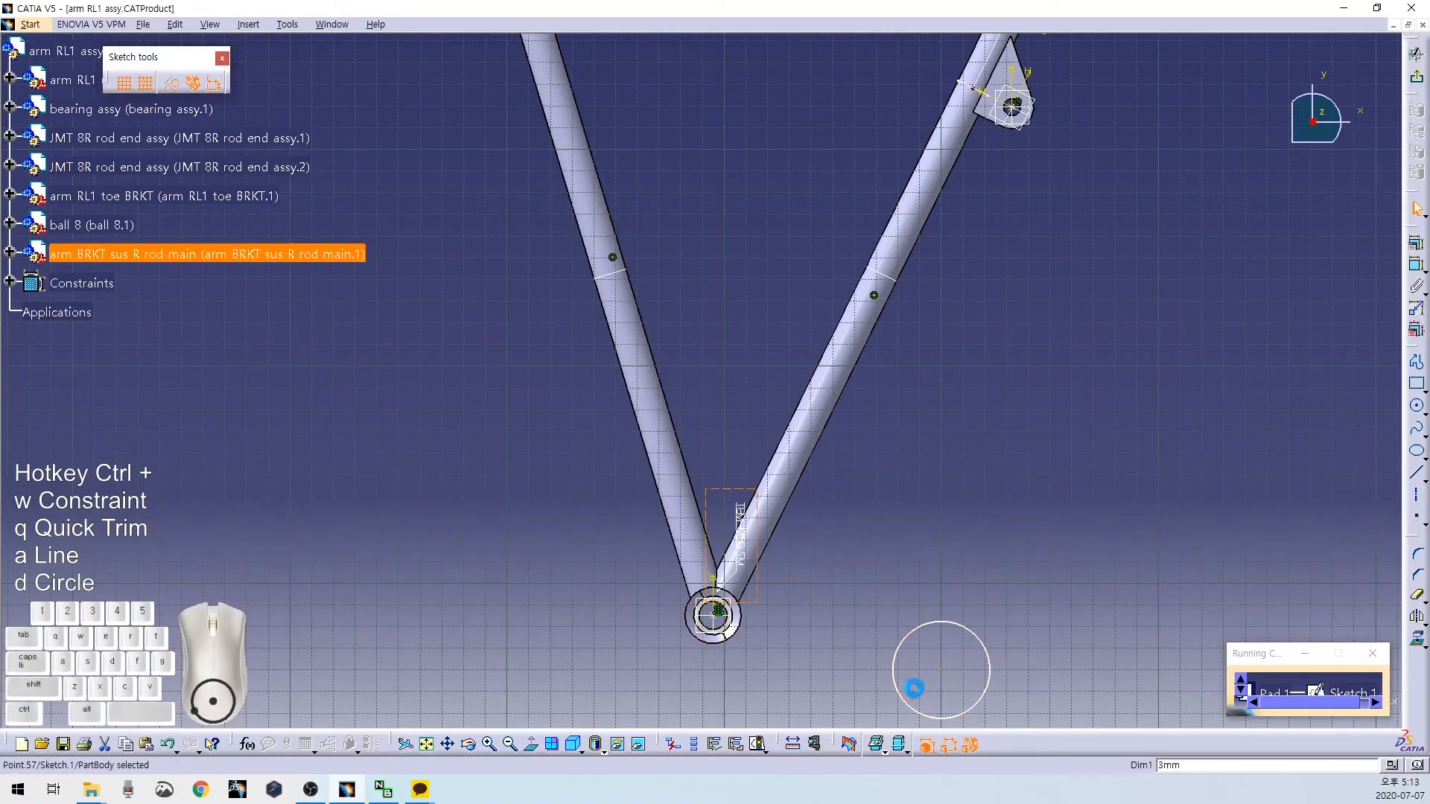
pyautogui.click(719, 612)
pyautogui.rightClick(812, 645)
pyautogui.click(854, 584)
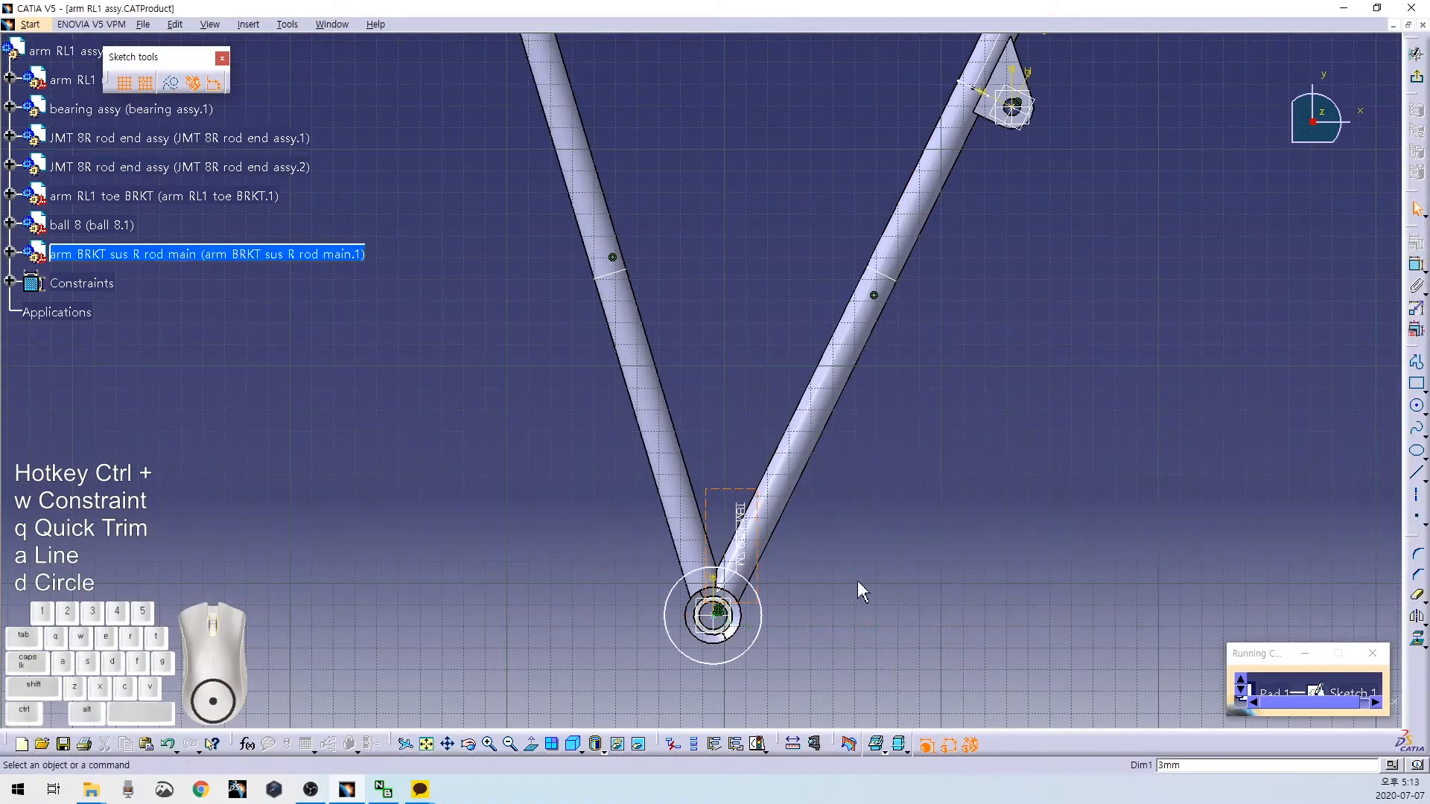
# Sketch a slanted line outside each arm tube and a horizontal line about 380 mm long across both tubes.
pyautogui.moveTo(882, 505); pyautogui.dragTo(872, 575, button='middle')
pyautogui.hotkey('ctrl', 'a')
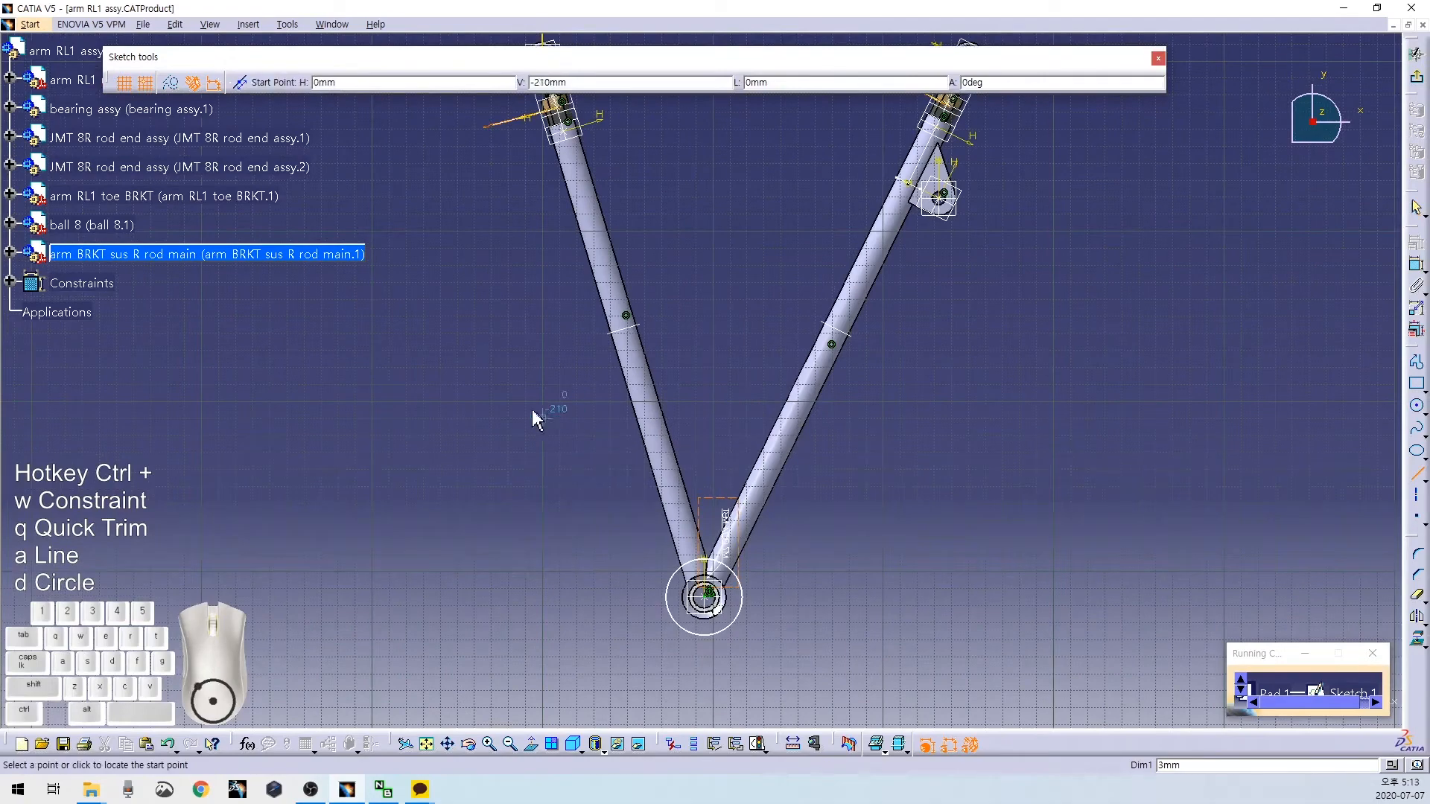
pyautogui.click(628, 674)
pyautogui.hotkey('ctrl', 'a')
pyautogui.click(1003, 419)
pyautogui.click(833, 674)
pyautogui.hotkey('ctrl', 'a')
pyautogui.click(440, 436)
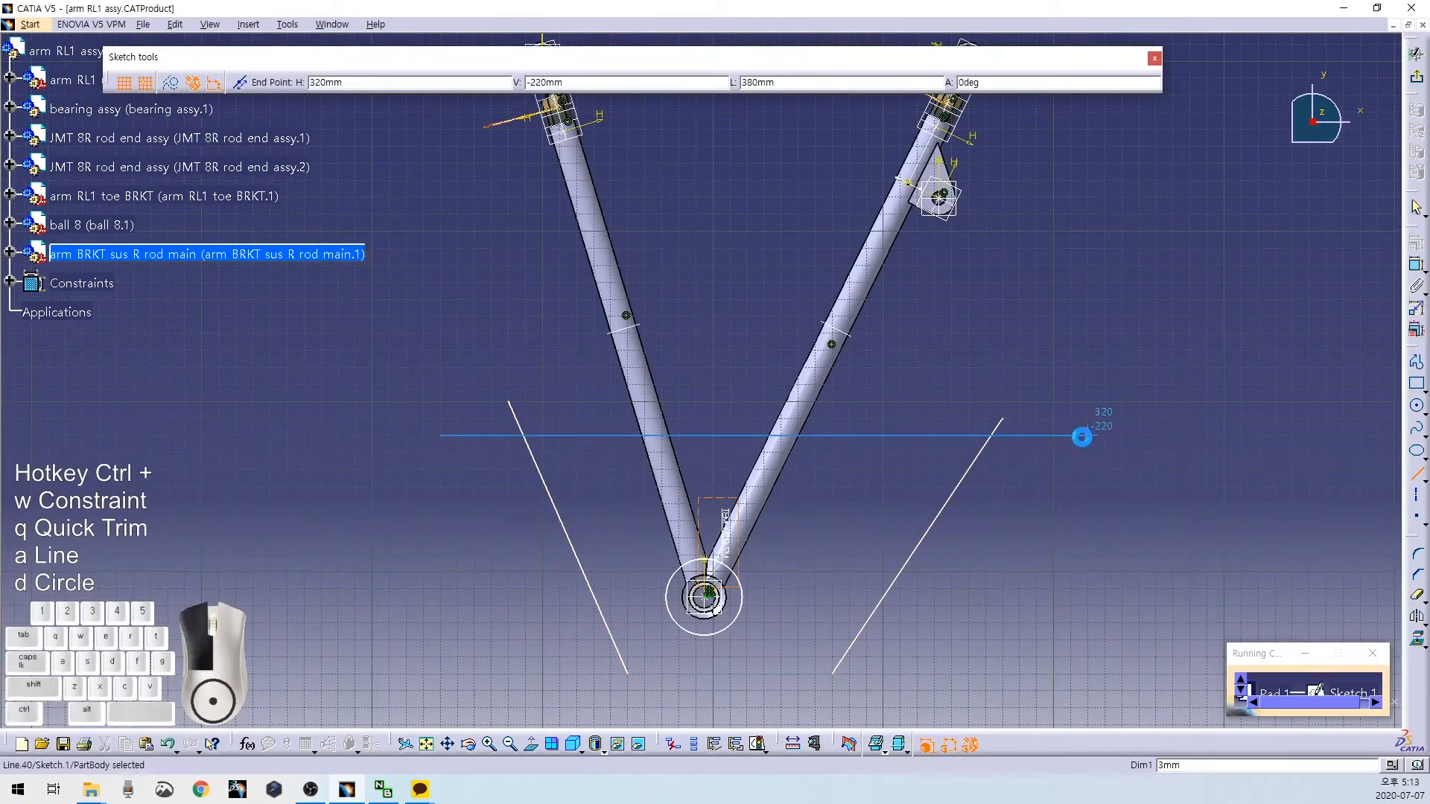
pyautogui.click(1086, 438)
# Make the two slanted lines coincident with the centre axes of their neighbouring arm tubes.
pyautogui.click(954, 489)
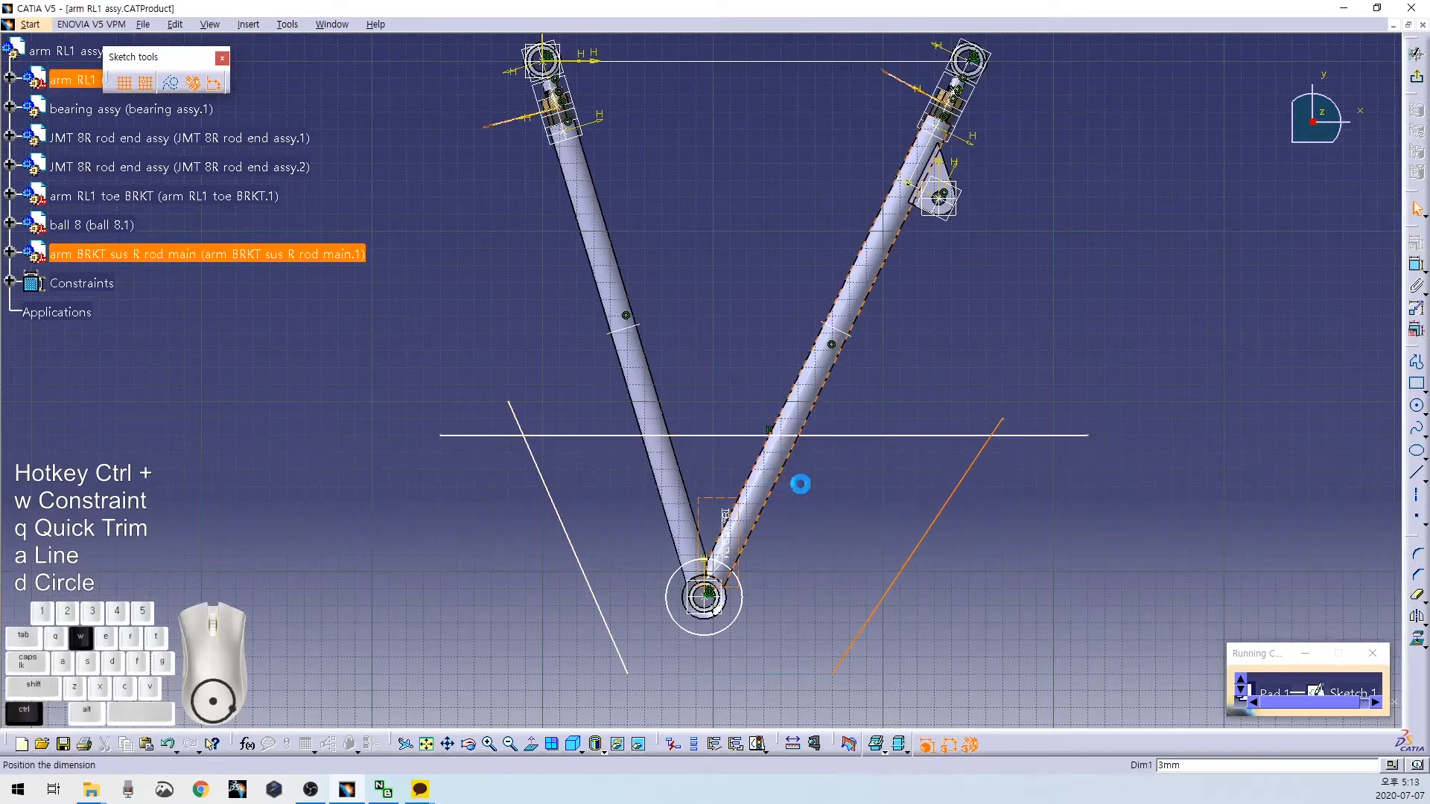
pyautogui.rightClick(810, 511)
pyautogui.click(849, 604)
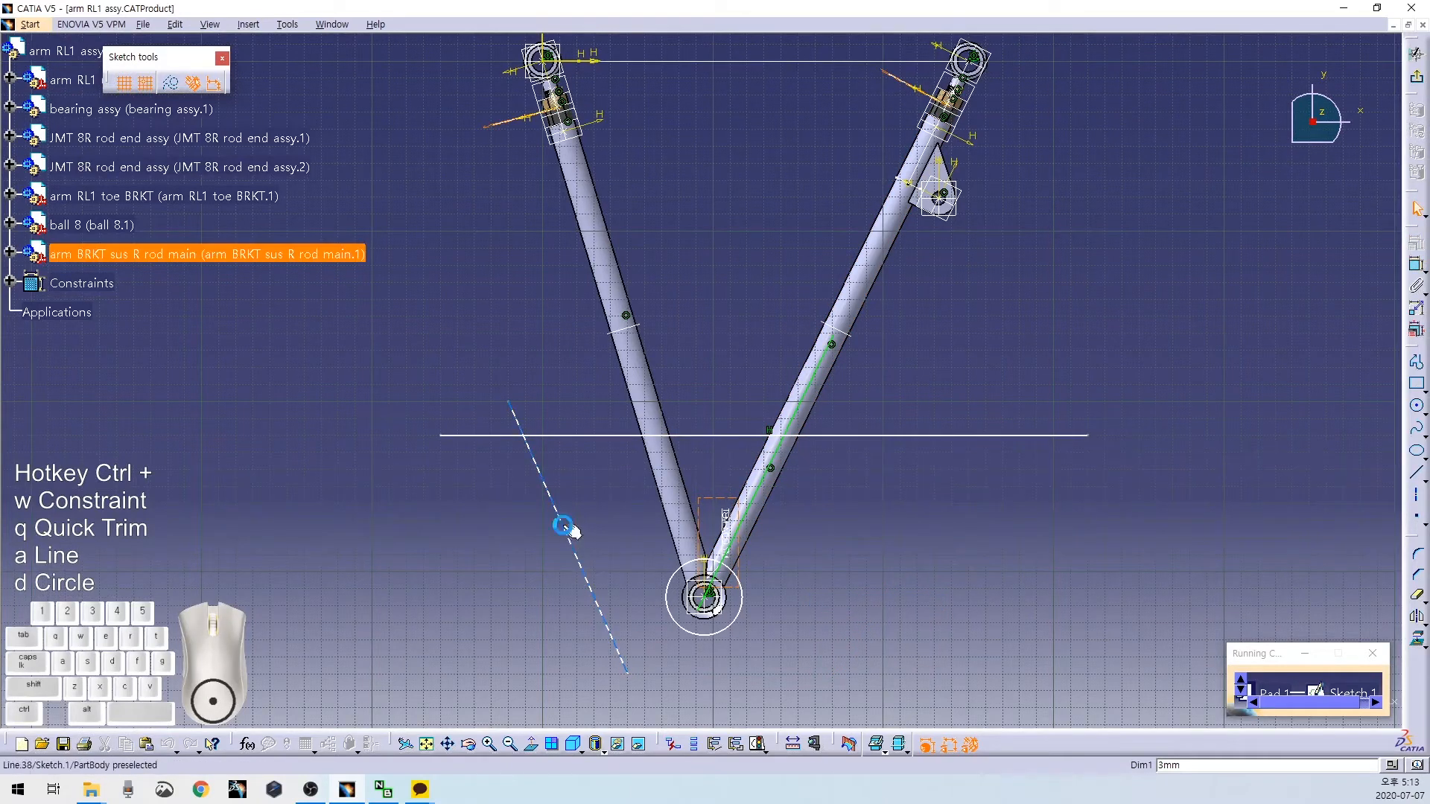
pyautogui.click(675, 491)
pyautogui.rightClick(628, 493)
pyautogui.click(673, 583)
# Quick Trim the slanted lines inside the circle and the circle's outer portion, keeping only the arc between the lines.
pyautogui.moveTo(842, 509)
pyautogui.mouseDown(button='middle')
pyautogui.moveTo(834, 428)
pyautogui.moveTo(821, 600)
pyautogui.mouseUp(button='middle')
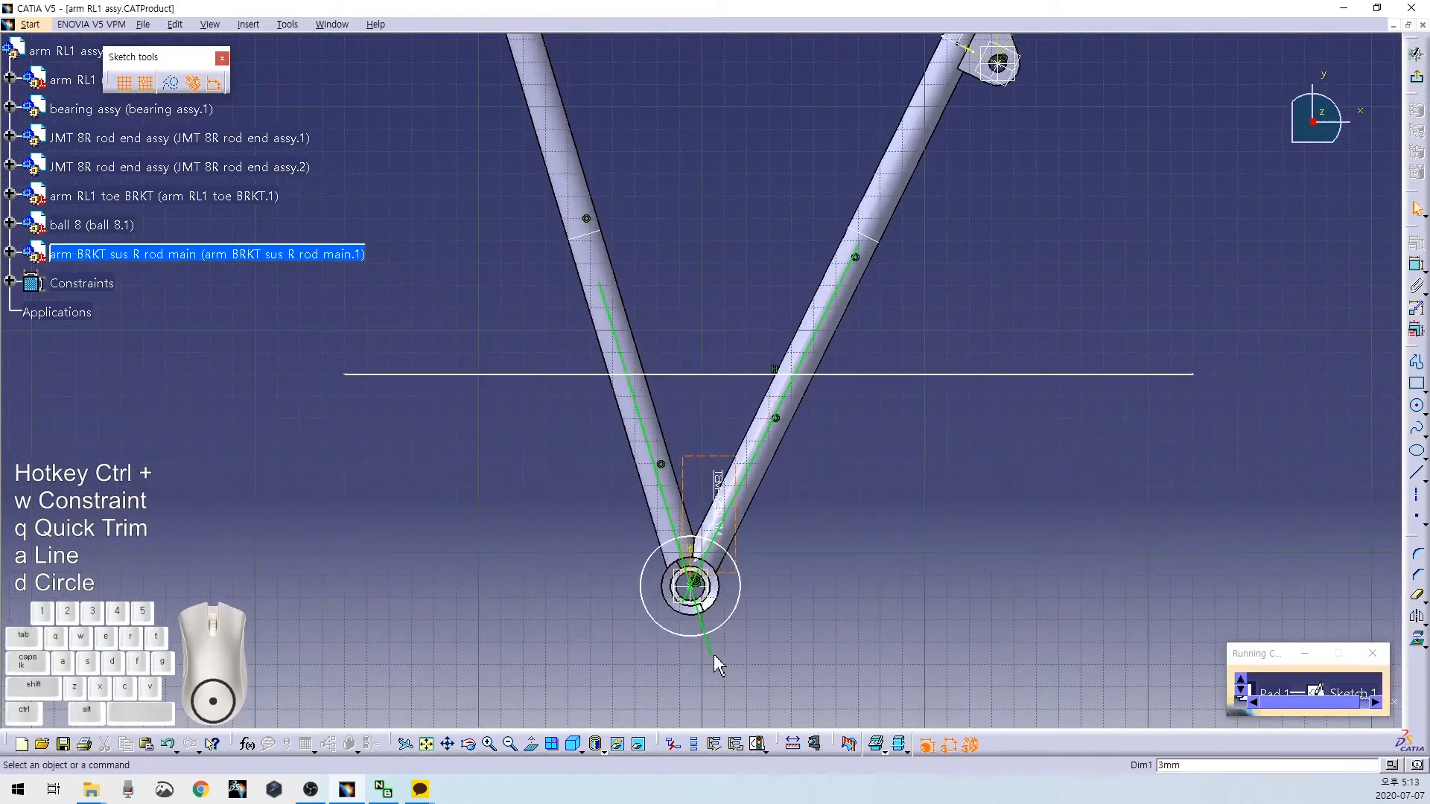
pyautogui.hotkey('ctrl', 'q')
pyautogui.click(681, 558)
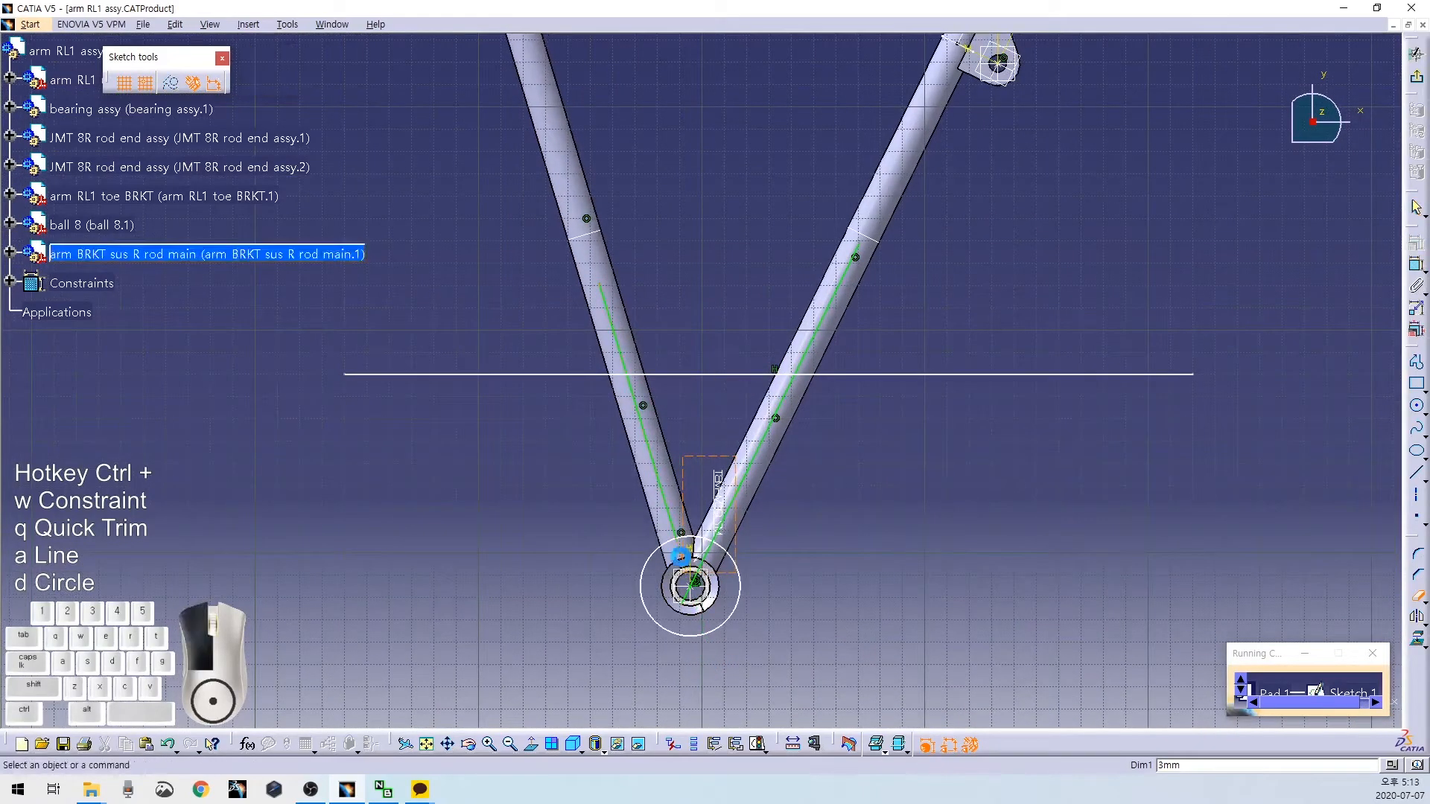
pyautogui.hotkey('ctrl', 'q')
pyautogui.click(705, 562)
pyautogui.hotkey('ctrl', 'q')
pyautogui.click(744, 584)
# Quick Trim the outer ends of the horizontal line and the slanted lines above it to close the bracket profile.
pyautogui.moveTo(841, 536); pyautogui.dragTo(862, 508, button='middle')
pyautogui.hotkey('ctrl', 'q')
pyautogui.click(898, 374)
pyautogui.hotkey('ctrl', 'q')
pyautogui.click(554, 372)
pyautogui.hotkey('ctrl', 'q')
pyautogui.click(594, 336)
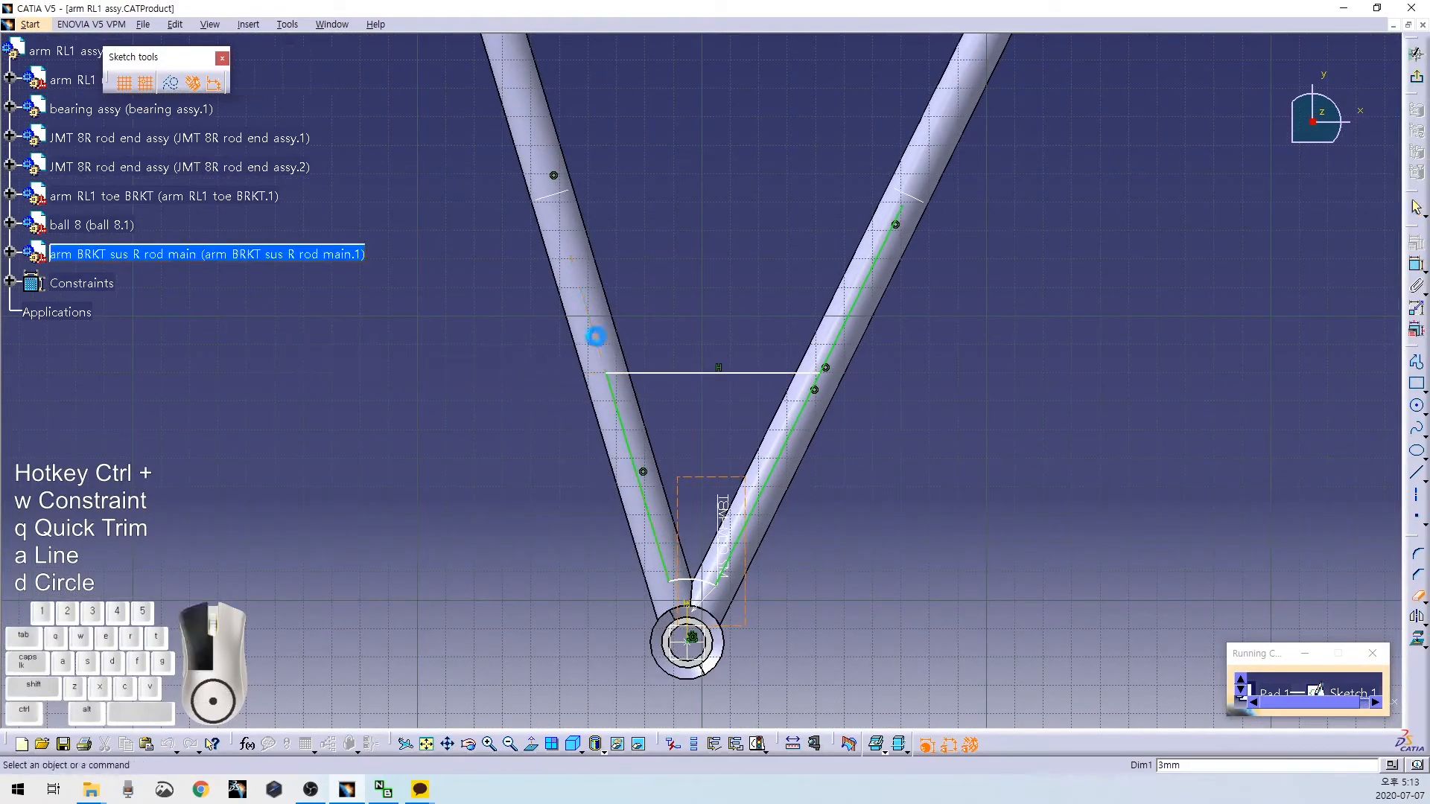
pyautogui.hotkey('ctrl', 'q')
# Dimension the arc near the arm's apex as a diameter and set it to 45 mm.
pyautogui.moveTo(976, 441)
pyautogui.keyDown('ctrl'); pyautogui.mouseDown(button='middle')
pyautogui.moveTo(944, 440)
pyautogui.moveTo(952, 423)
pyautogui.mouseUp(button='middle'); pyautogui.keyUp('ctrl')
pyautogui.click(699, 586)
pyautogui.hotkey('ctrl', 'w')
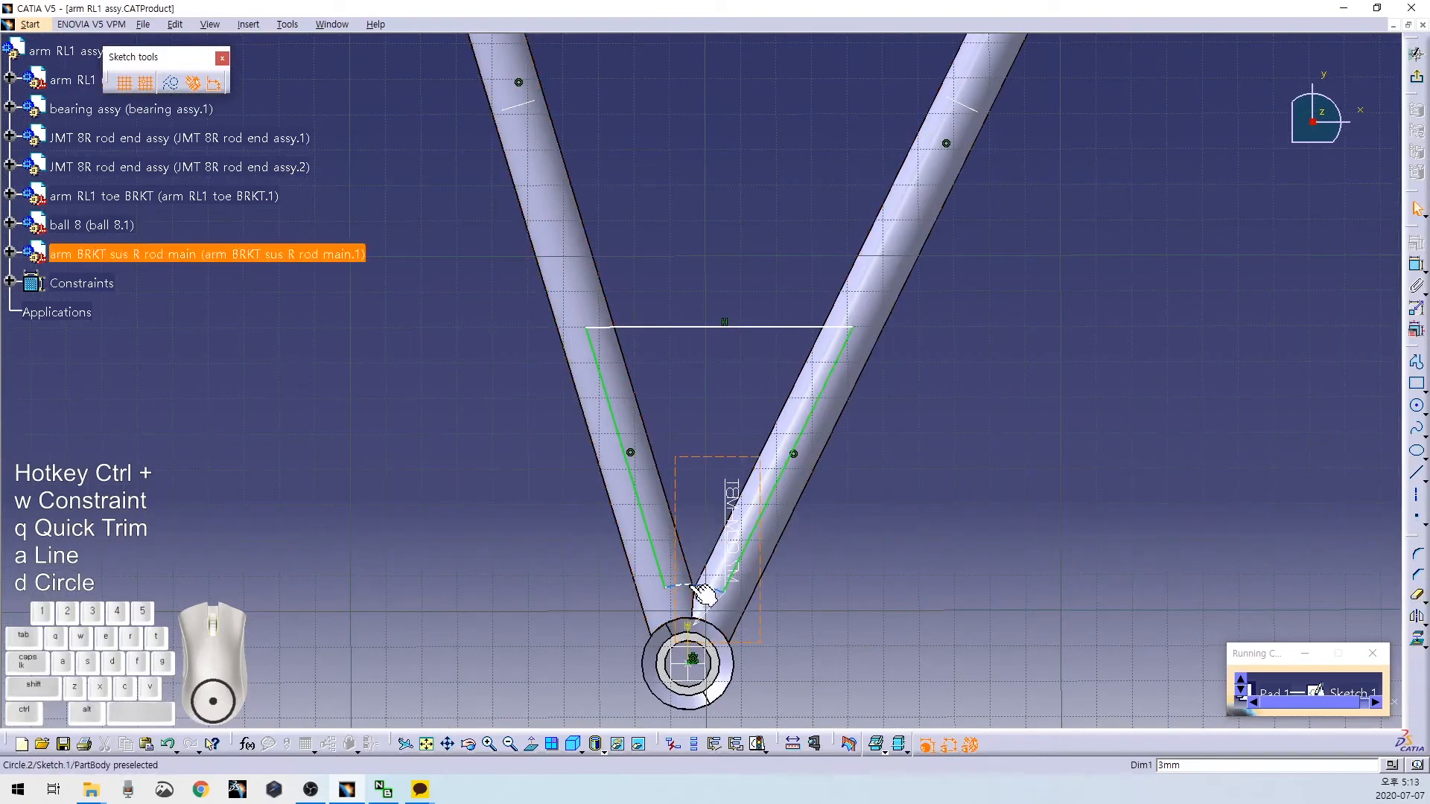
pyautogui.click(801, 665)
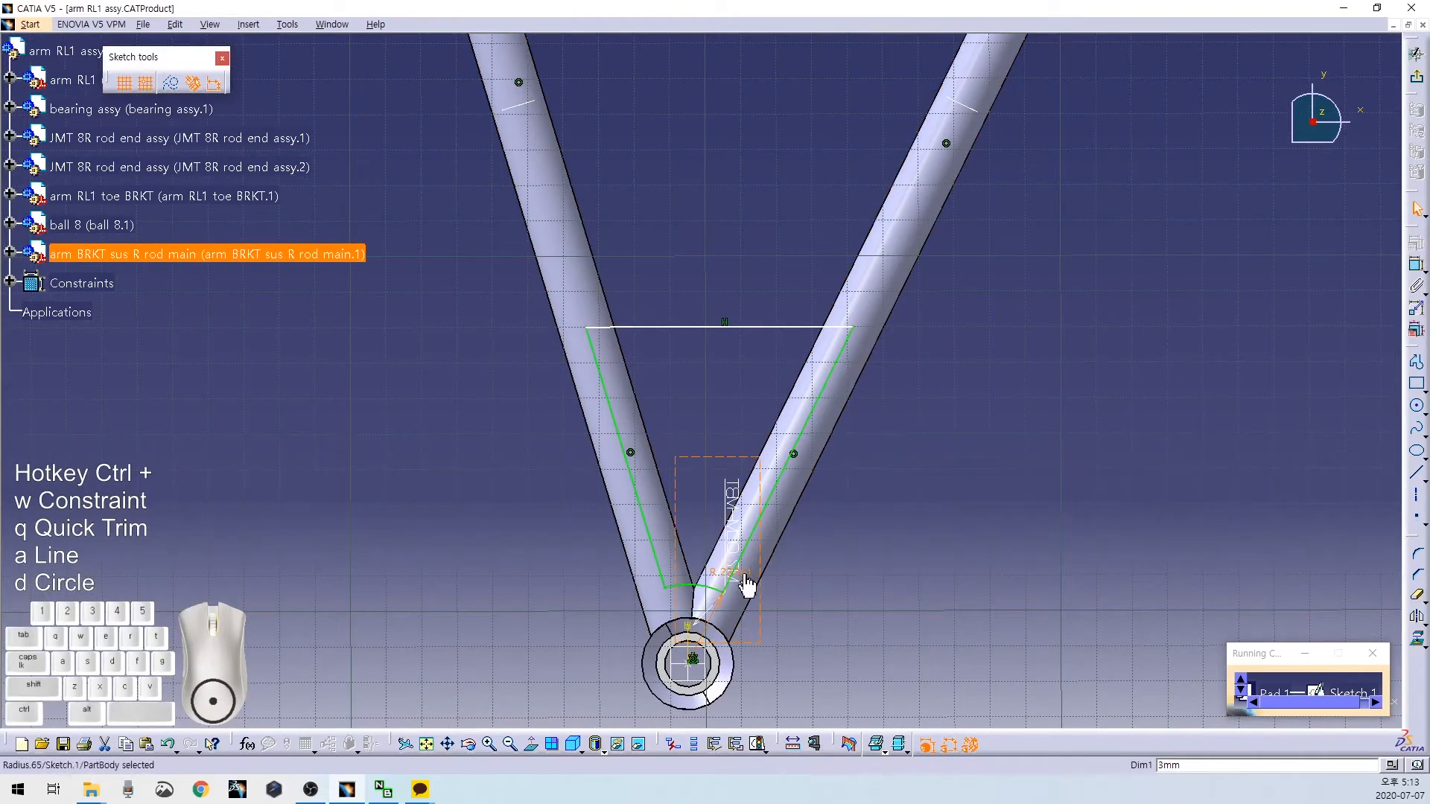
pyautogui.doubleClick(747, 586)
pyautogui.click(1102, 666)
pyautogui.click(1102, 690)
pyautogui.click(1051, 628)
pyautogui.write('45')
pyautogui.press('Return')
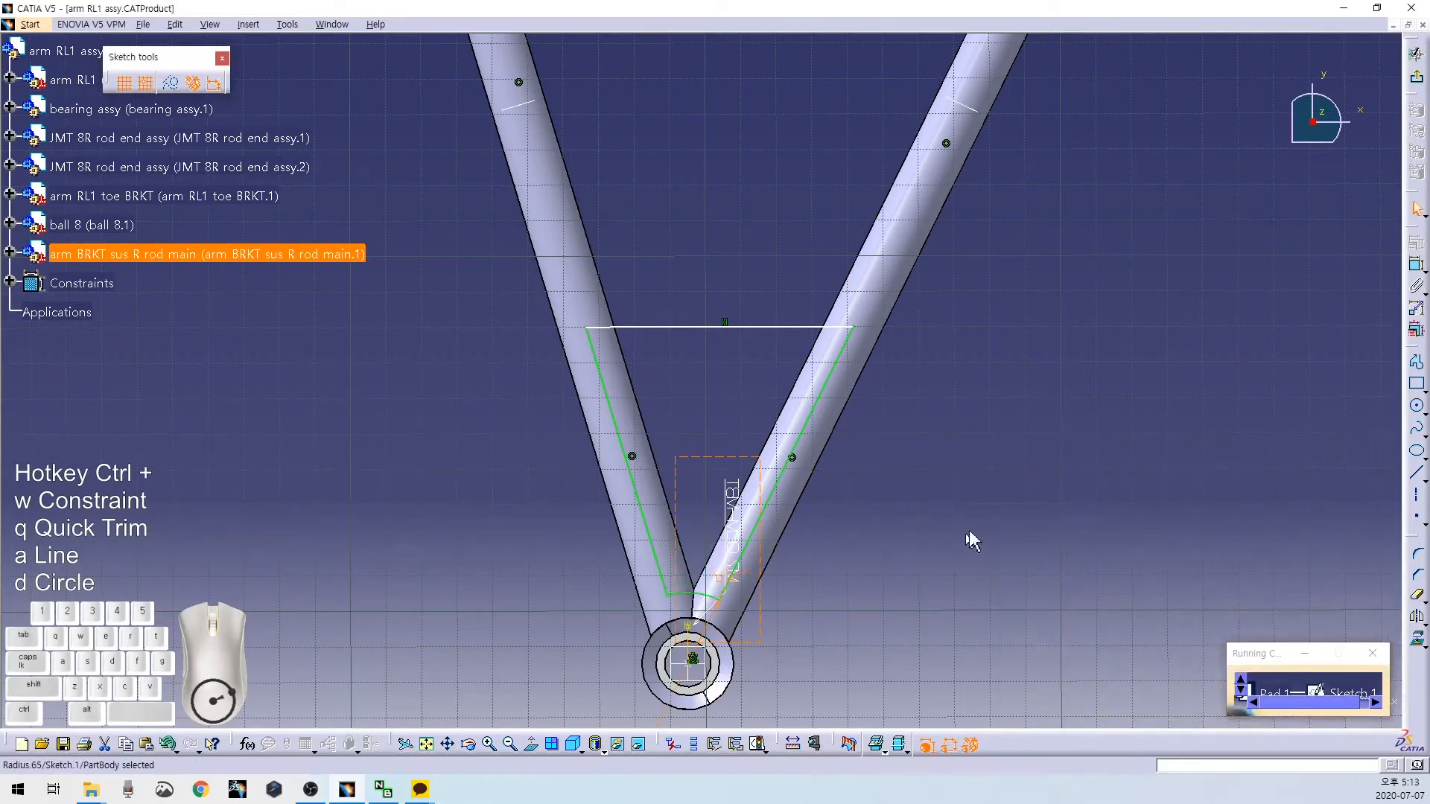
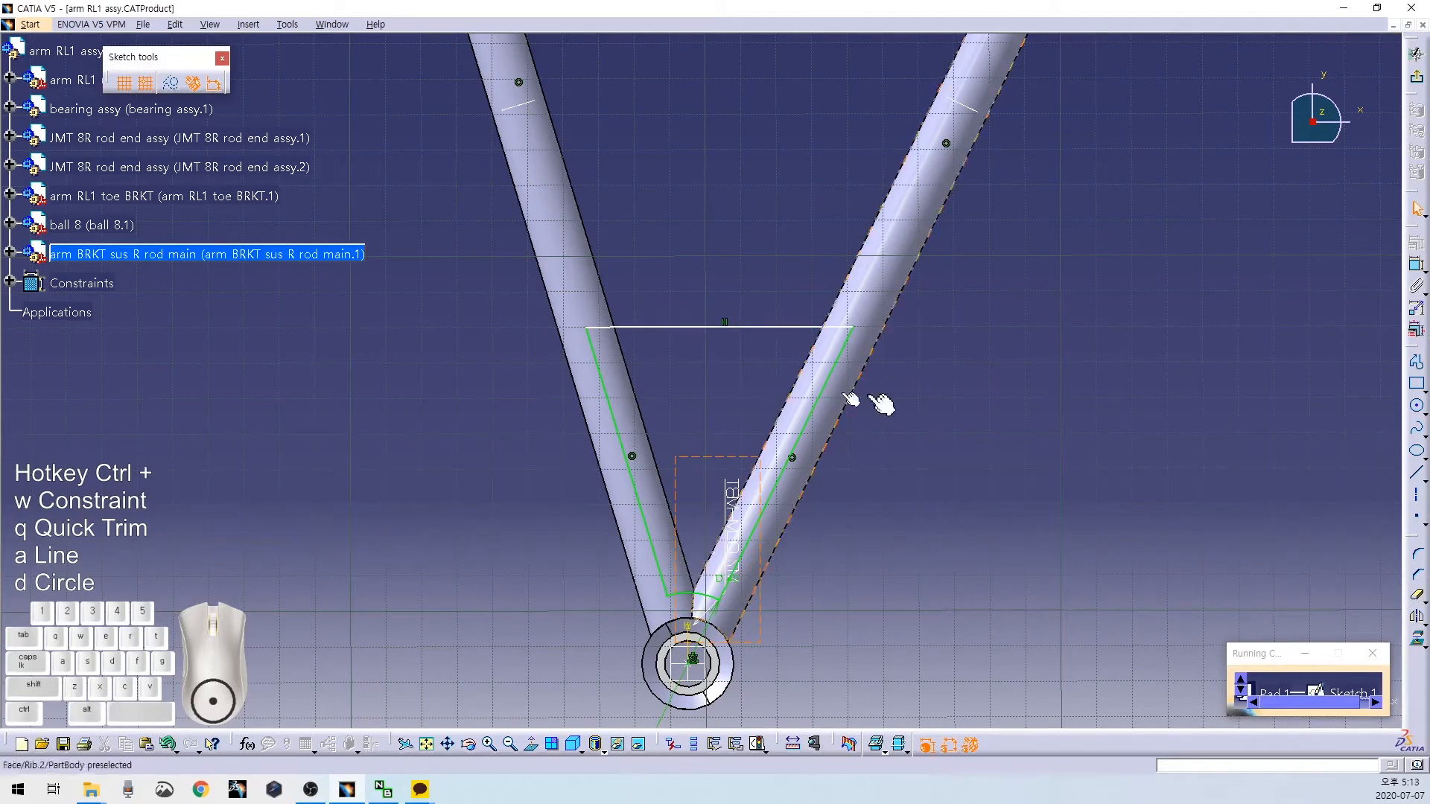
# Finish the bracket sketch and pad its profile 3 mm.
pyautogui.click(1419, 80)
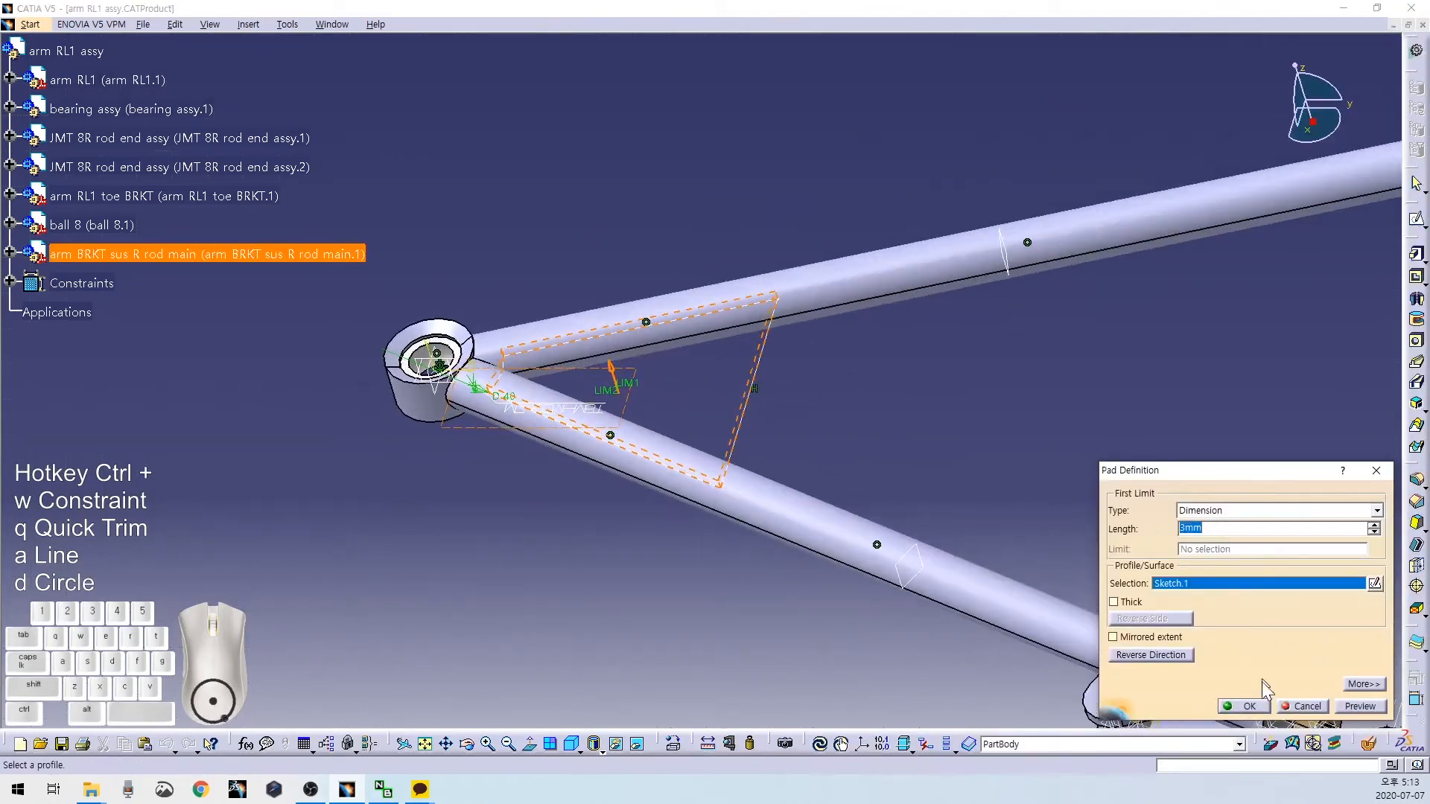
pyautogui.click(1248, 706)
pyautogui.scroll(-3, 911, 420)
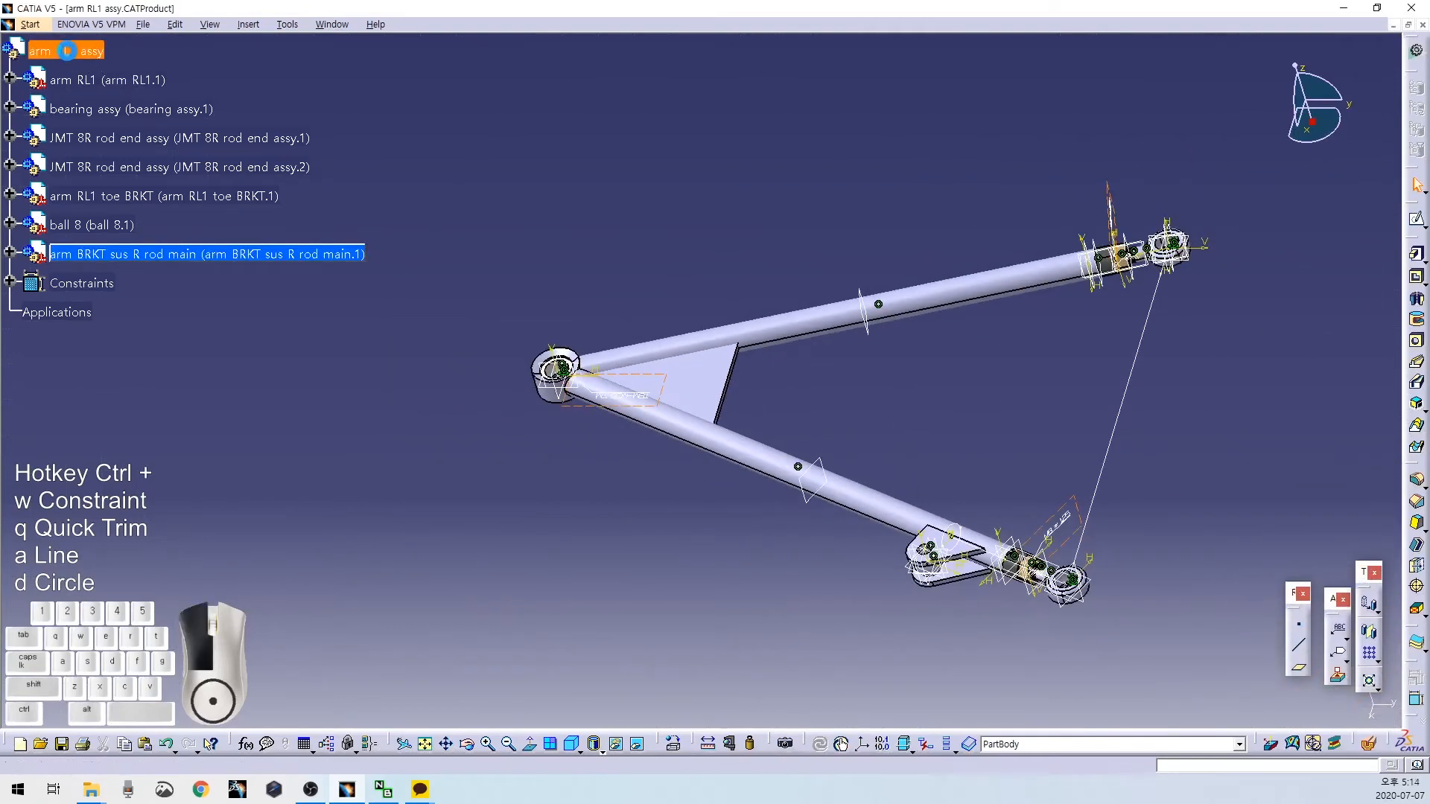
# Activate arm RL1 assy, move the bracket up along the Z axis clear of the arm, and expand the bracket's part tree.
pyautogui.doubleClick(67, 51)
pyautogui.click(1419, 506)
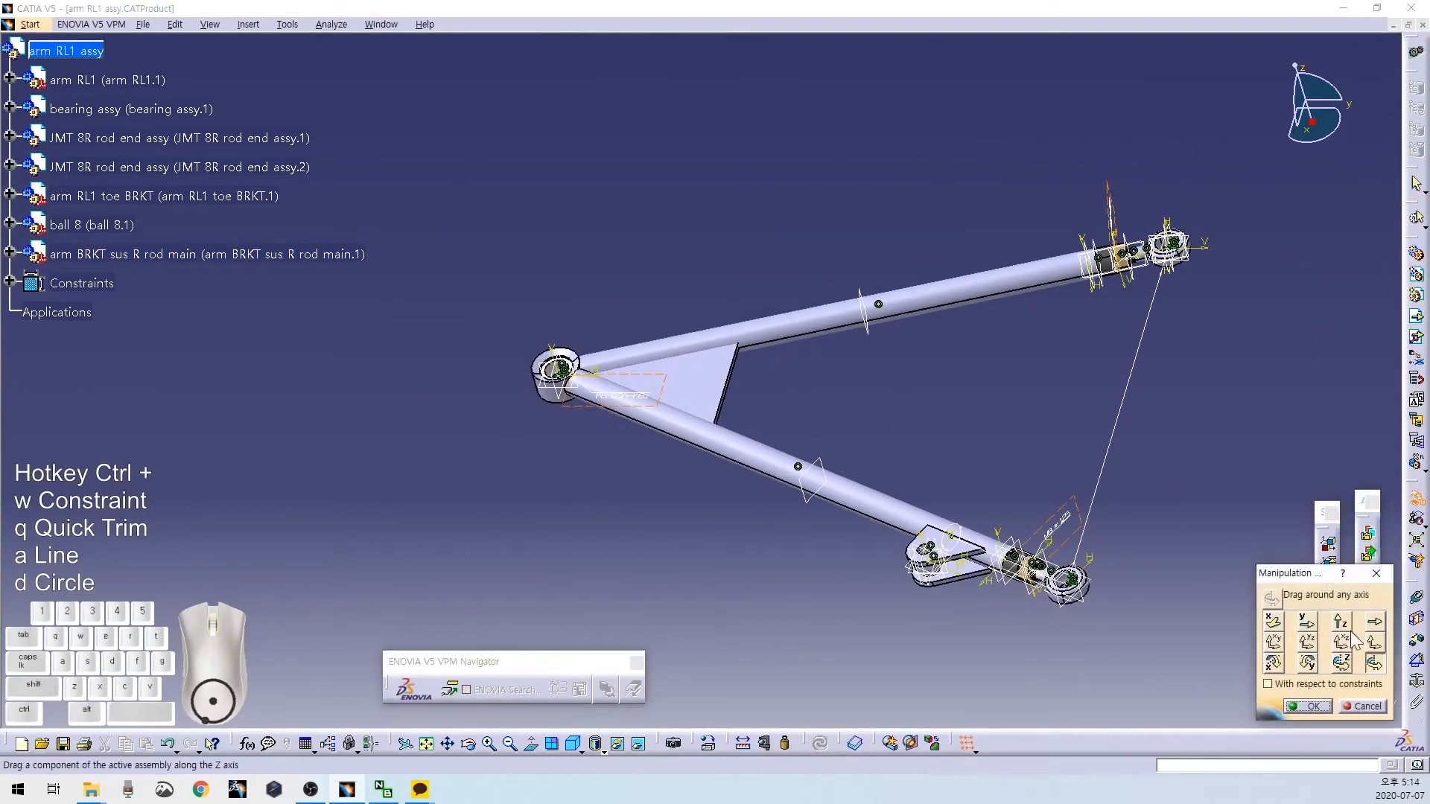
pyautogui.moveTo(717, 408); pyautogui.dragTo(703, 269)
pyautogui.moveTo(701, 272); pyautogui.dragTo(676, 371, button='middle')
pyautogui.moveTo(674, 337); pyautogui.dragTo(662, 278)
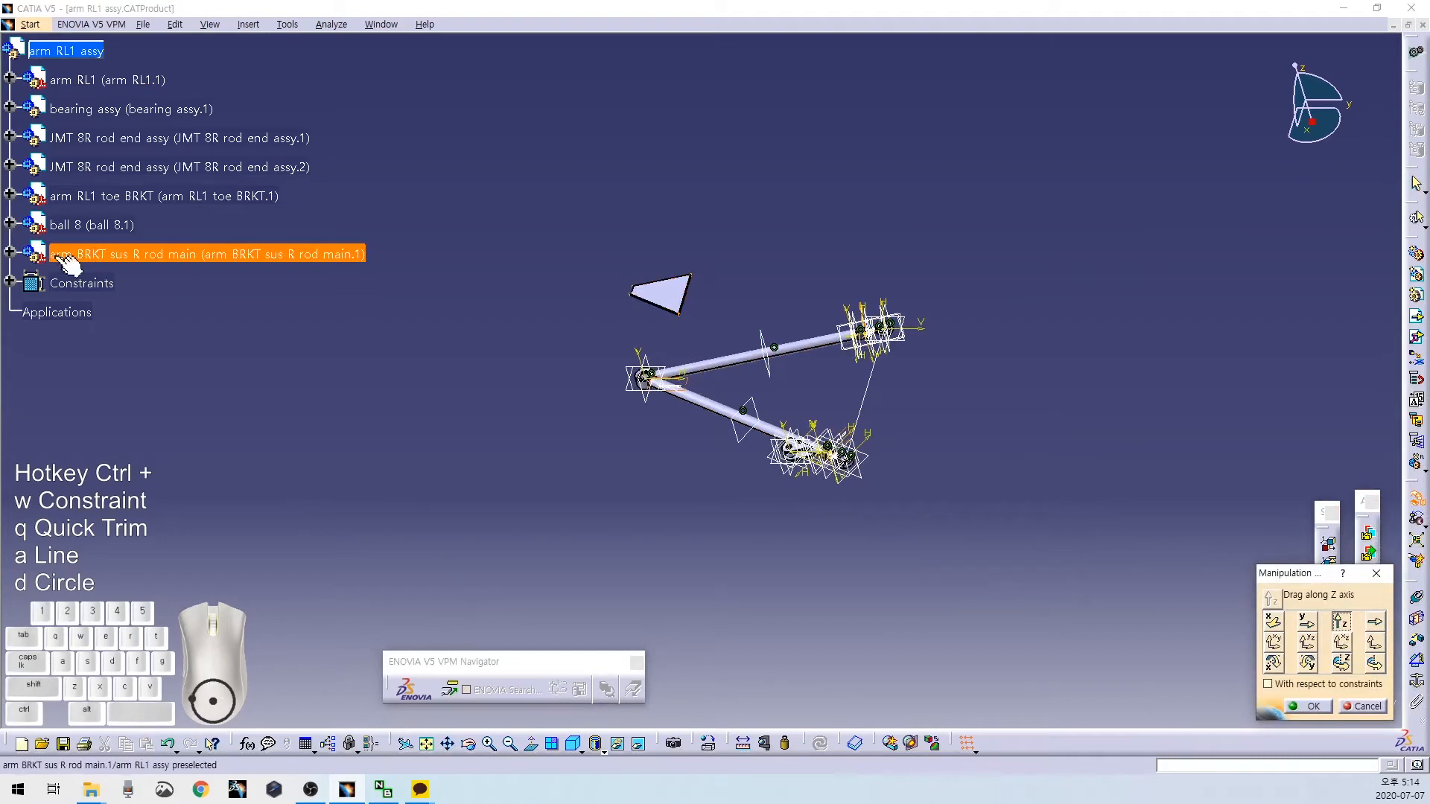
pyautogui.click(10, 253)
pyautogui.click(31, 281)
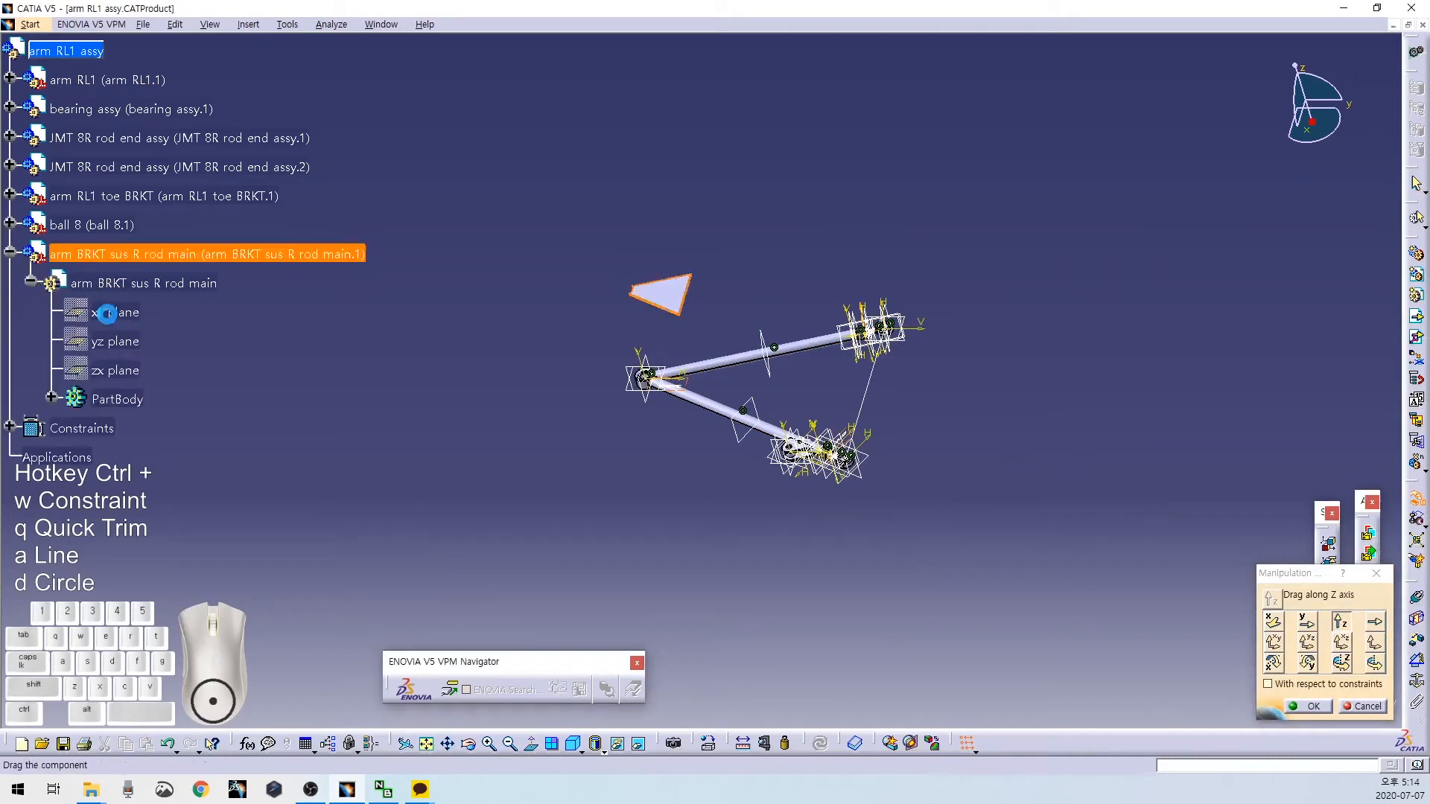
pyautogui.click(1363, 706)
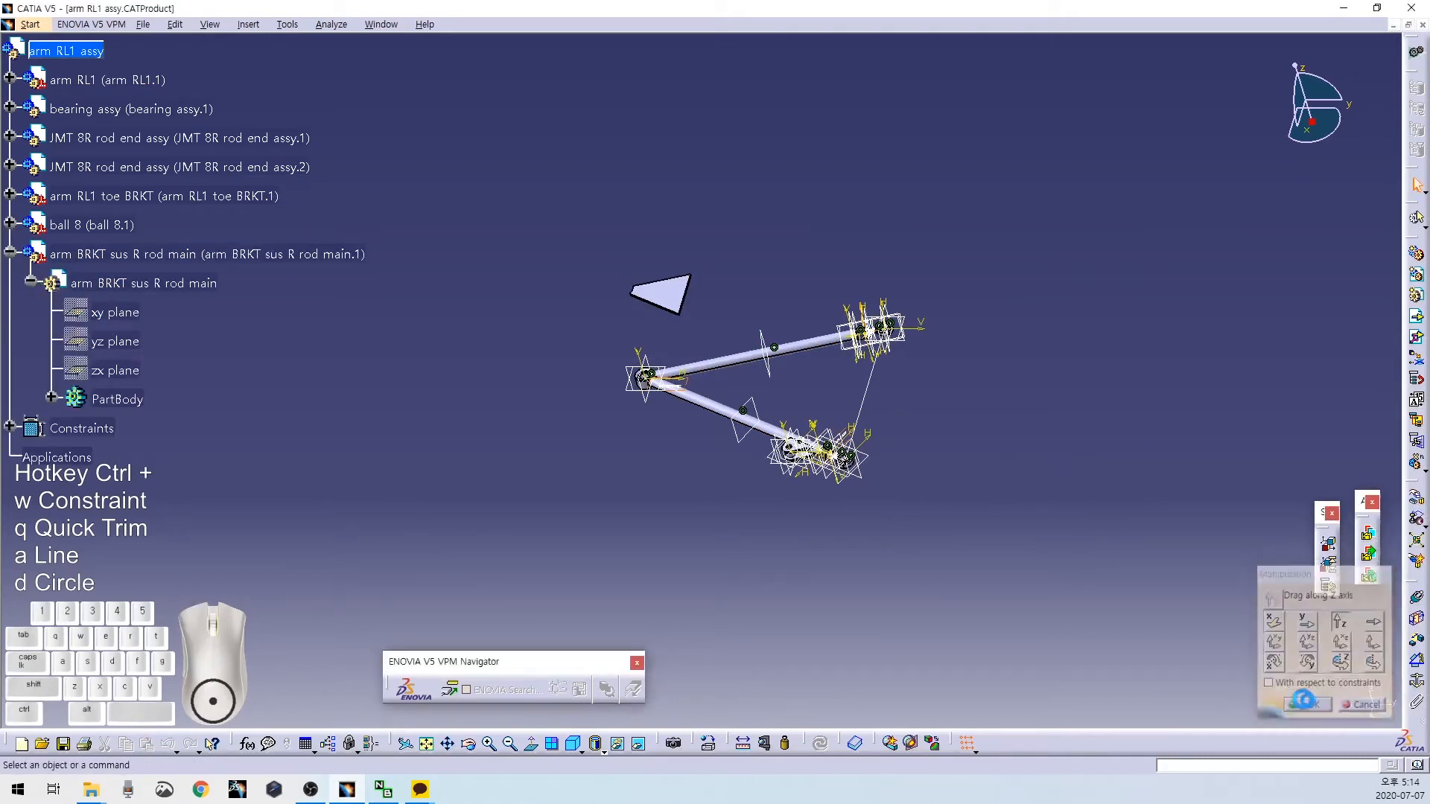
# Show the xy, yz and zx planes of the arm BRKT sus R rod main part.
pyautogui.click(115, 312)
pyautogui.keyDown('shift'); pyautogui.click(119, 373); pyautogui.keyUp('shift')
pyautogui.rightClick(119, 376)
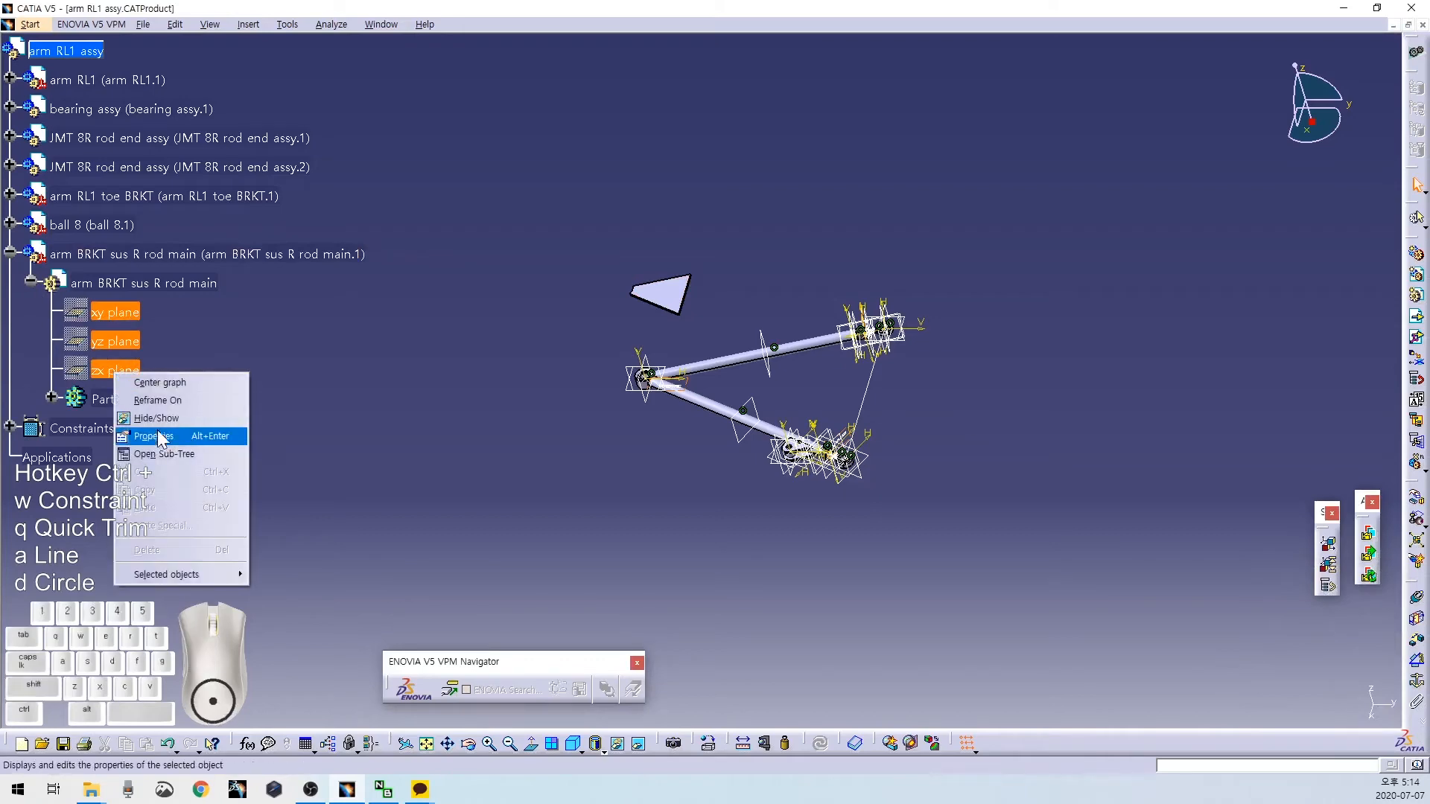
pyautogui.click(216, 434)
pyautogui.moveTo(618, 491); pyautogui.dragTo(740, 377, button='middle')
pyautogui.scroll(3, 128, 298)
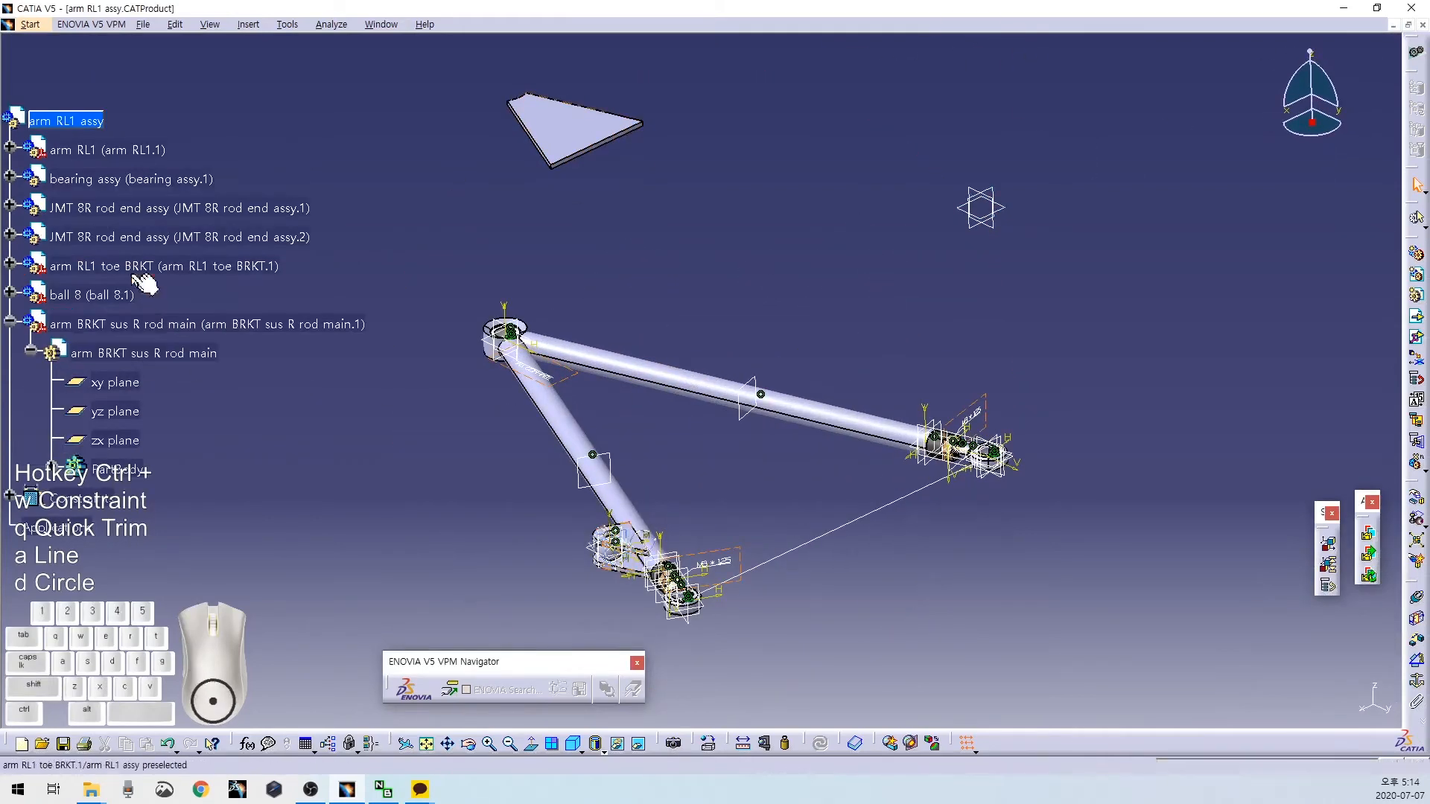
# Hide both JMT 8R rod end assy components.
pyautogui.click(111, 236)
pyautogui.keyDown('shift'); pyautogui.click(112, 208); pyautogui.keyUp('shift')
pyautogui.rightClick(127, 211)
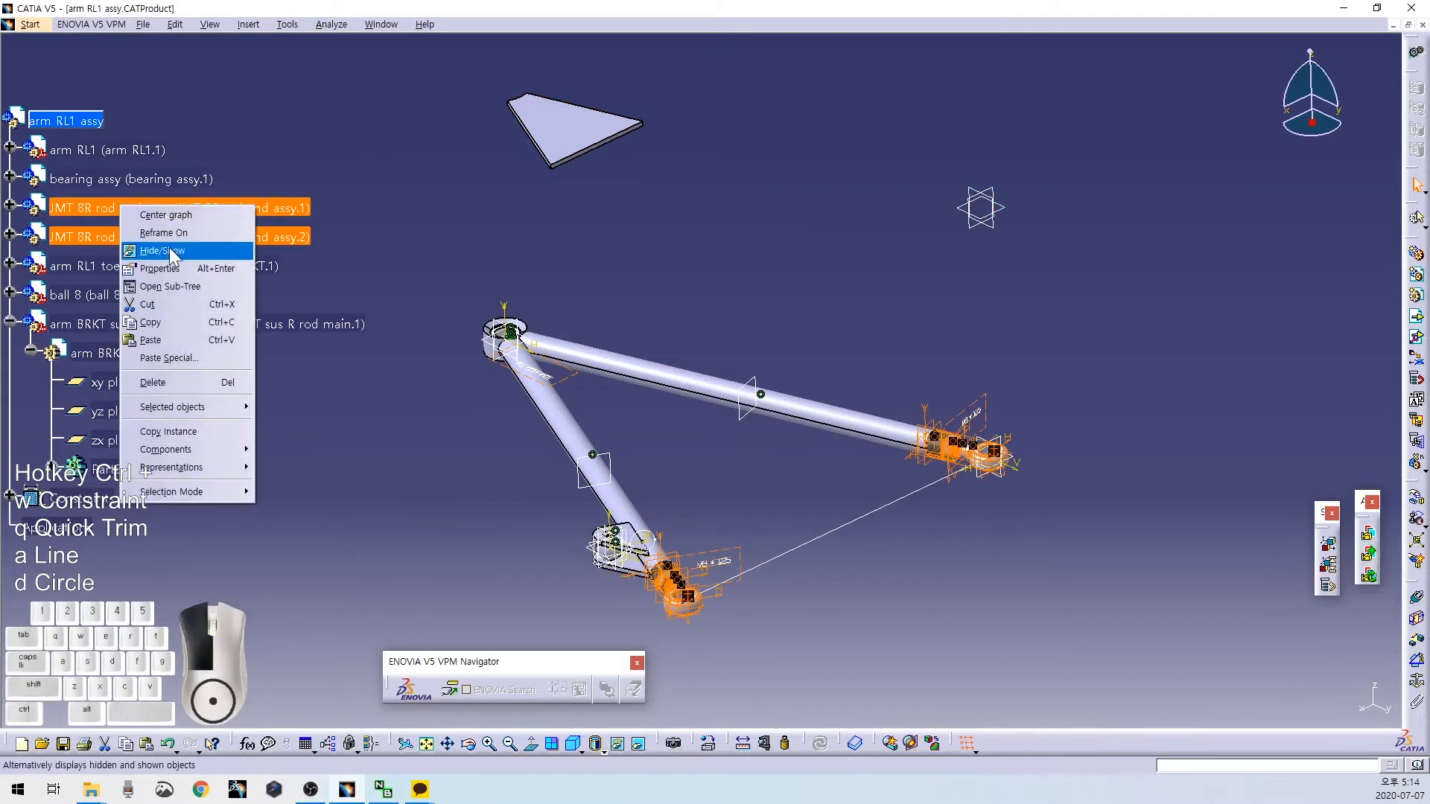
pyautogui.click(153, 251)
# Make the bracket's yz and zx planes coincident with the matching planes of arm RL1, using Same orientation.
pyautogui.click(1417, 601)
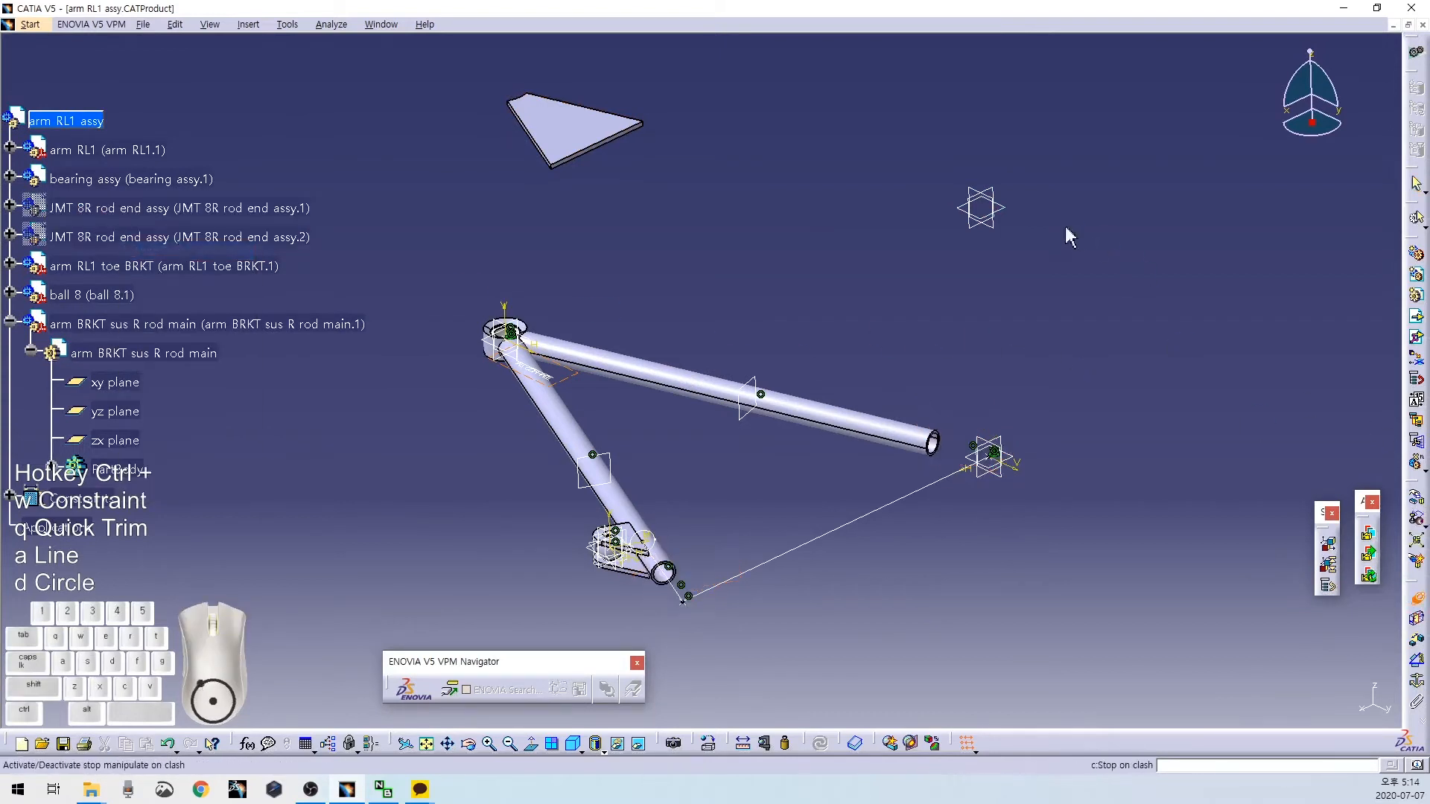
pyautogui.click(993, 230)
pyautogui.click(998, 469)
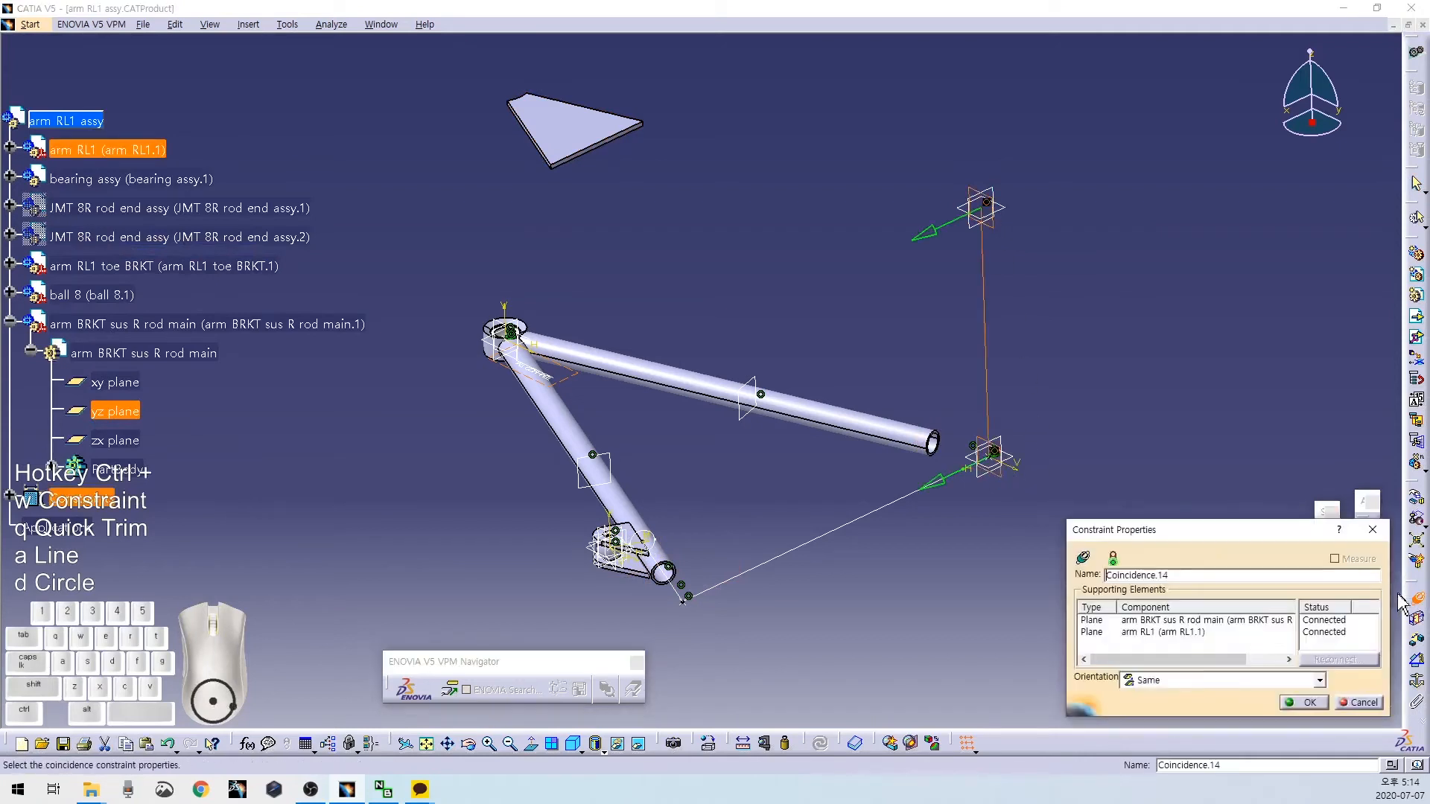
pyautogui.click(1305, 702)
pyautogui.click(982, 468)
pyautogui.click(976, 242)
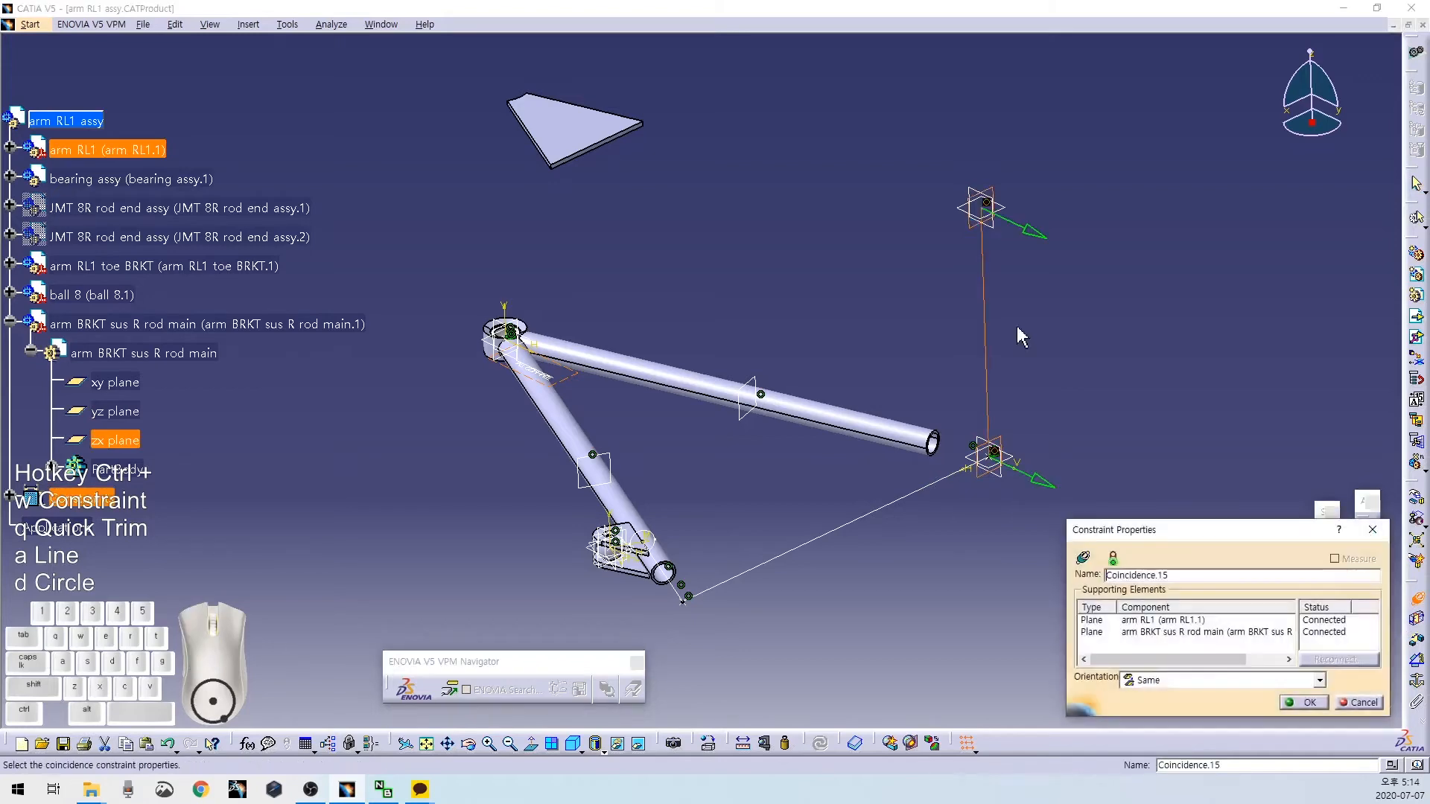
pyautogui.press('Return')
pyautogui.moveTo(805, 272); pyautogui.dragTo(920, 343, button='middle')
pyautogui.click(1418, 598)
pyautogui.moveTo(750, 335); pyautogui.dragTo(738, 158, button='middle')
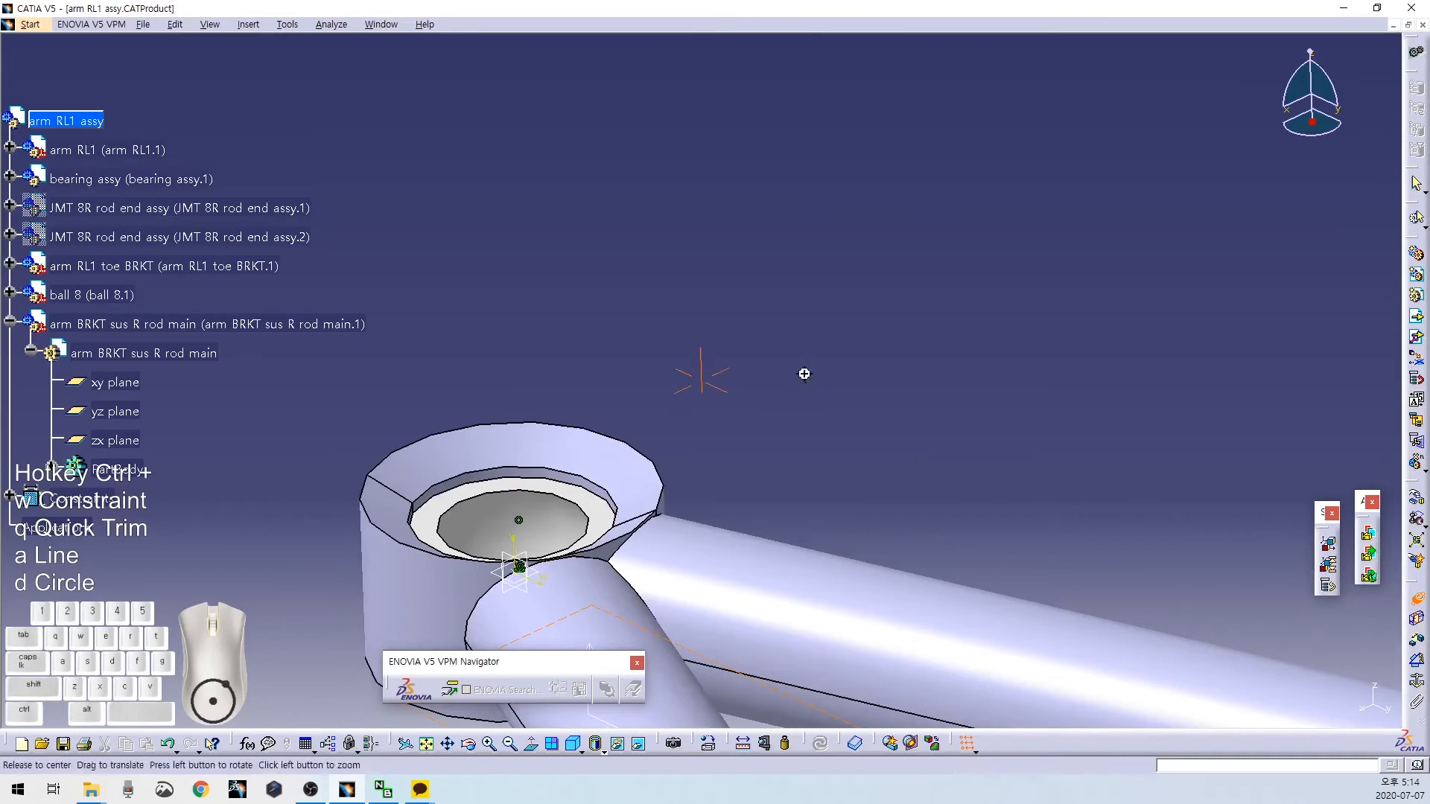
pyautogui.moveTo(805, 374); pyautogui.dragTo(856, 510, button='middle')
pyautogui.moveTo(770, 396); pyautogui.dragTo(875, 357, button='middle')
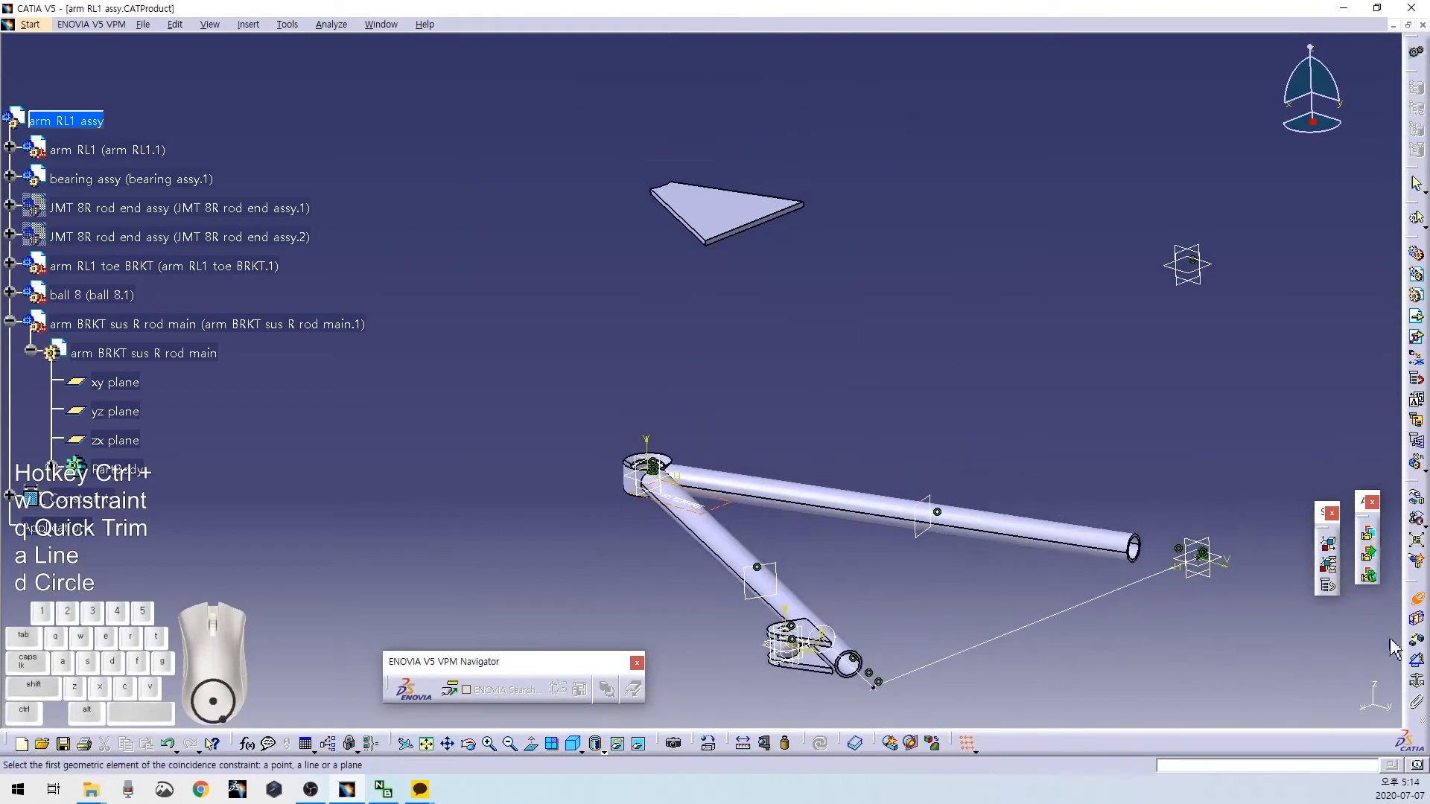
# Add an offset constraint of 7.7 mm between the bracket's lower face and arm RL1's horizontal plane.
pyautogui.click(1419, 644)
pyautogui.moveTo(775, 377); pyautogui.dragTo(775, 258, button='middle')
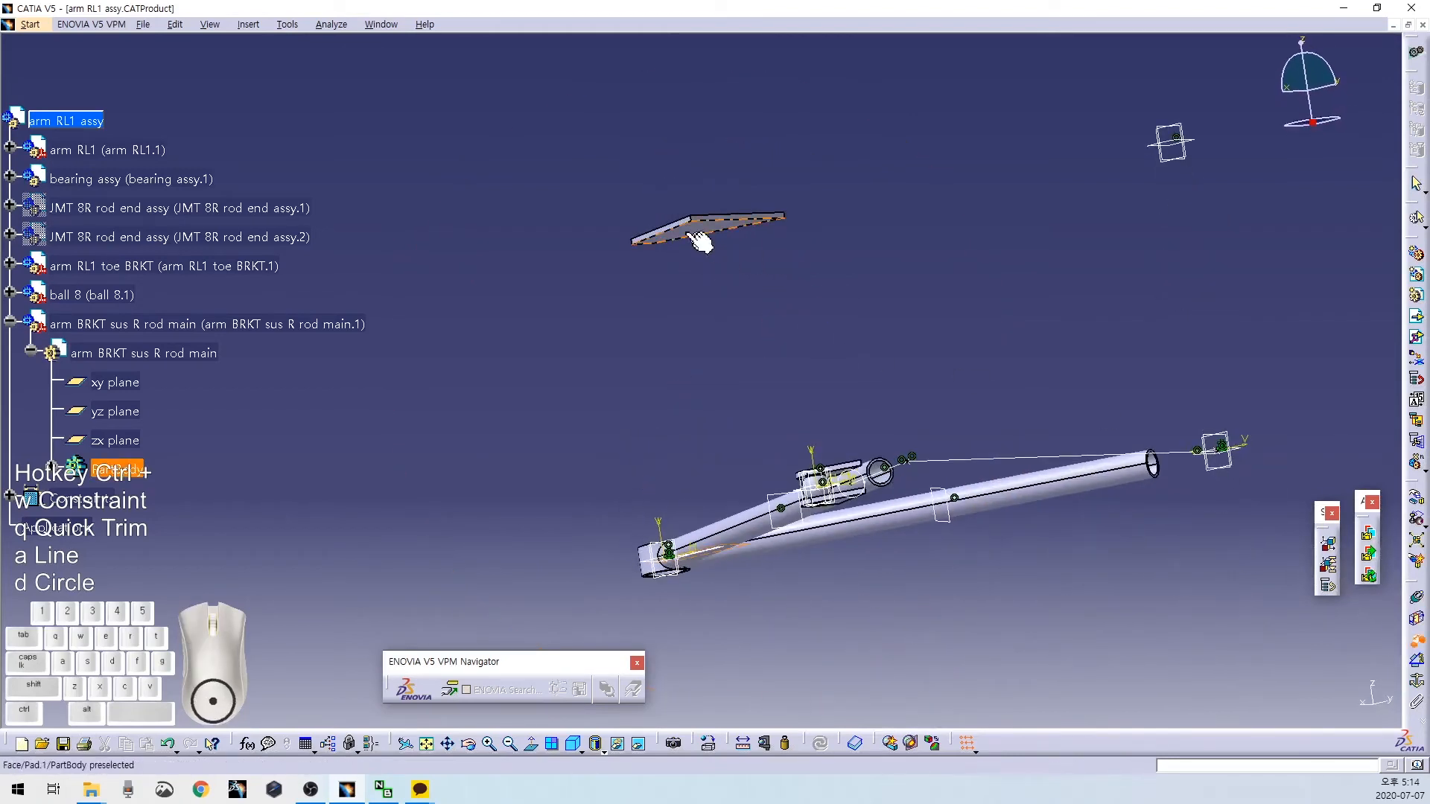
pyautogui.moveTo(819, 387); pyautogui.dragTo(848, 515, button='middle')
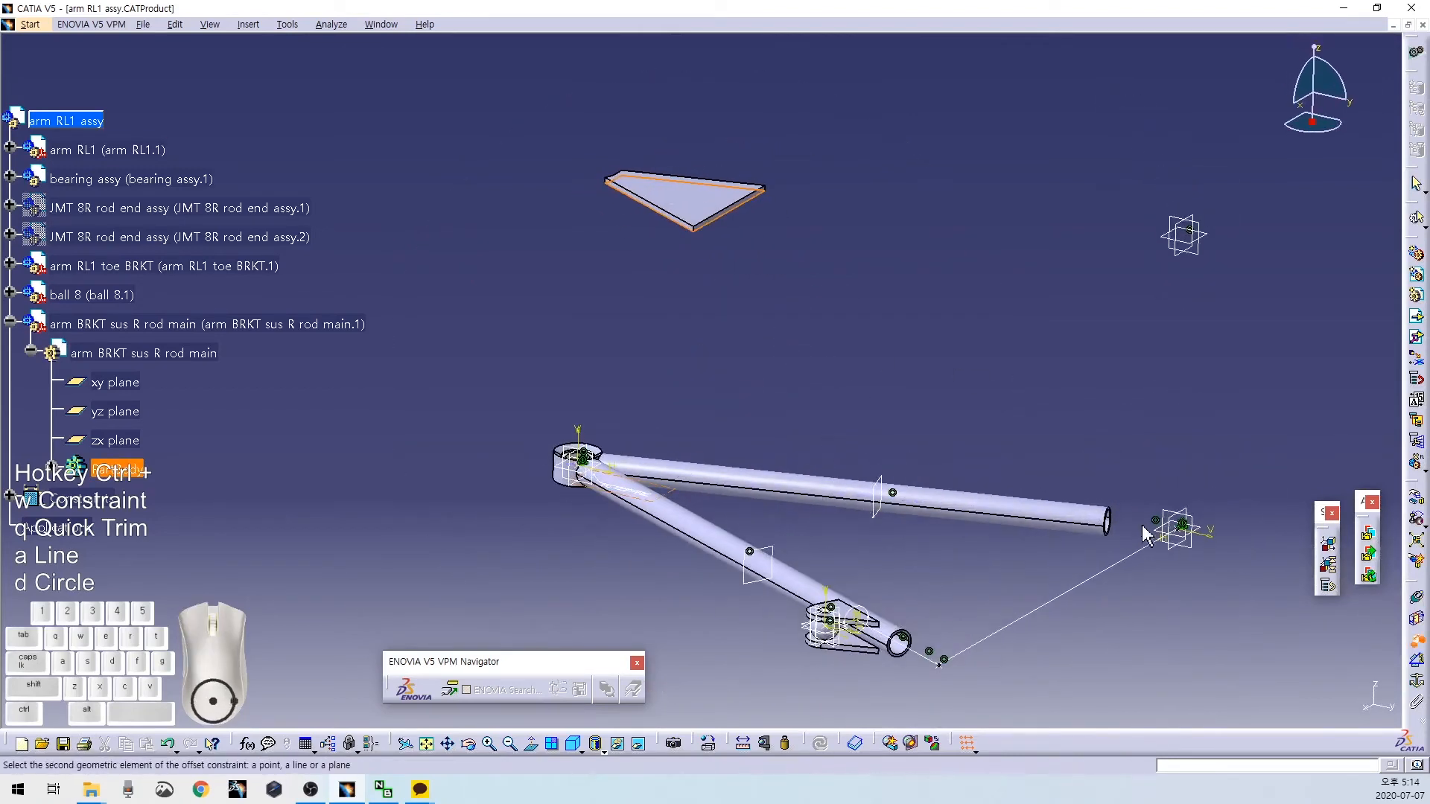
pyautogui.click(1171, 534)
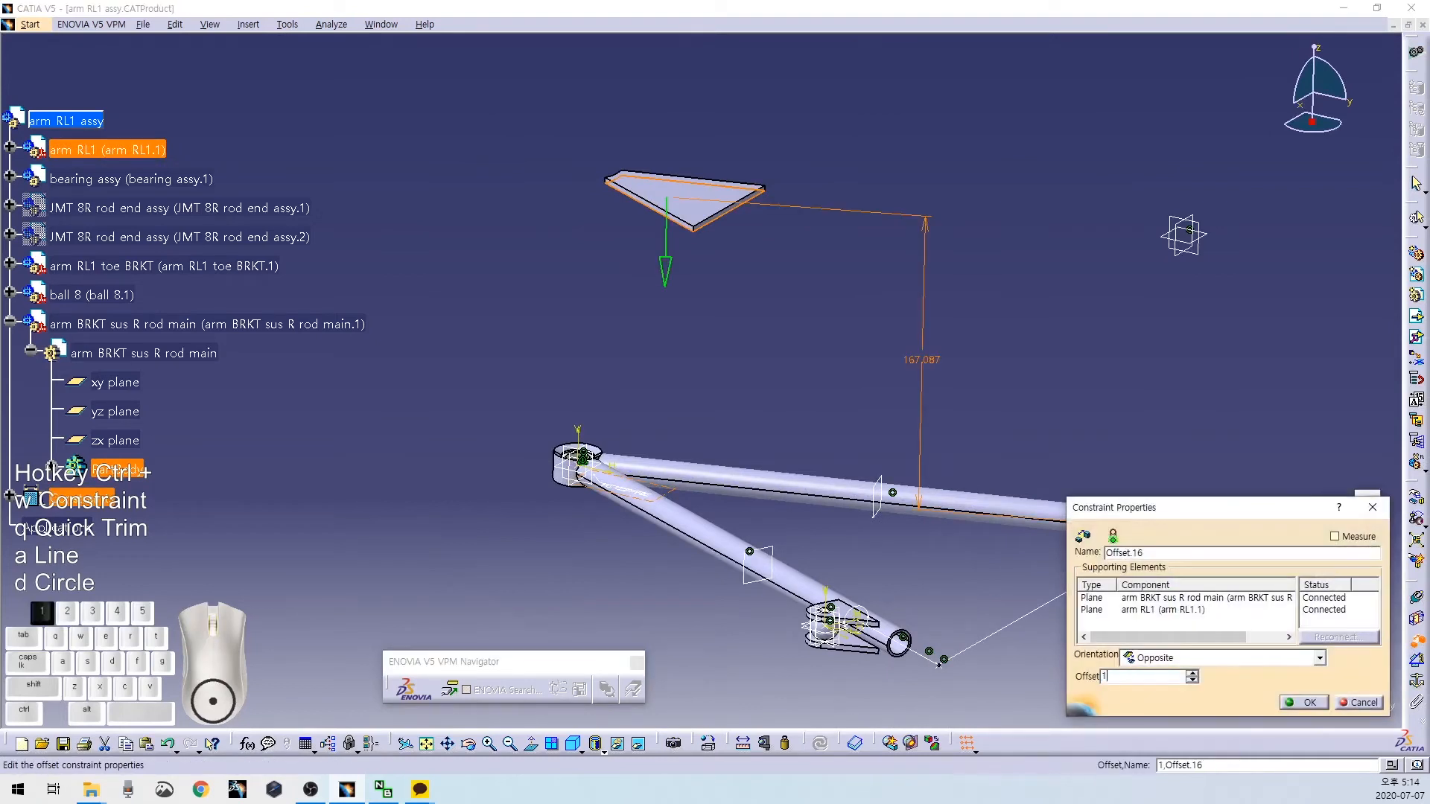
pyautogui.press('Return')
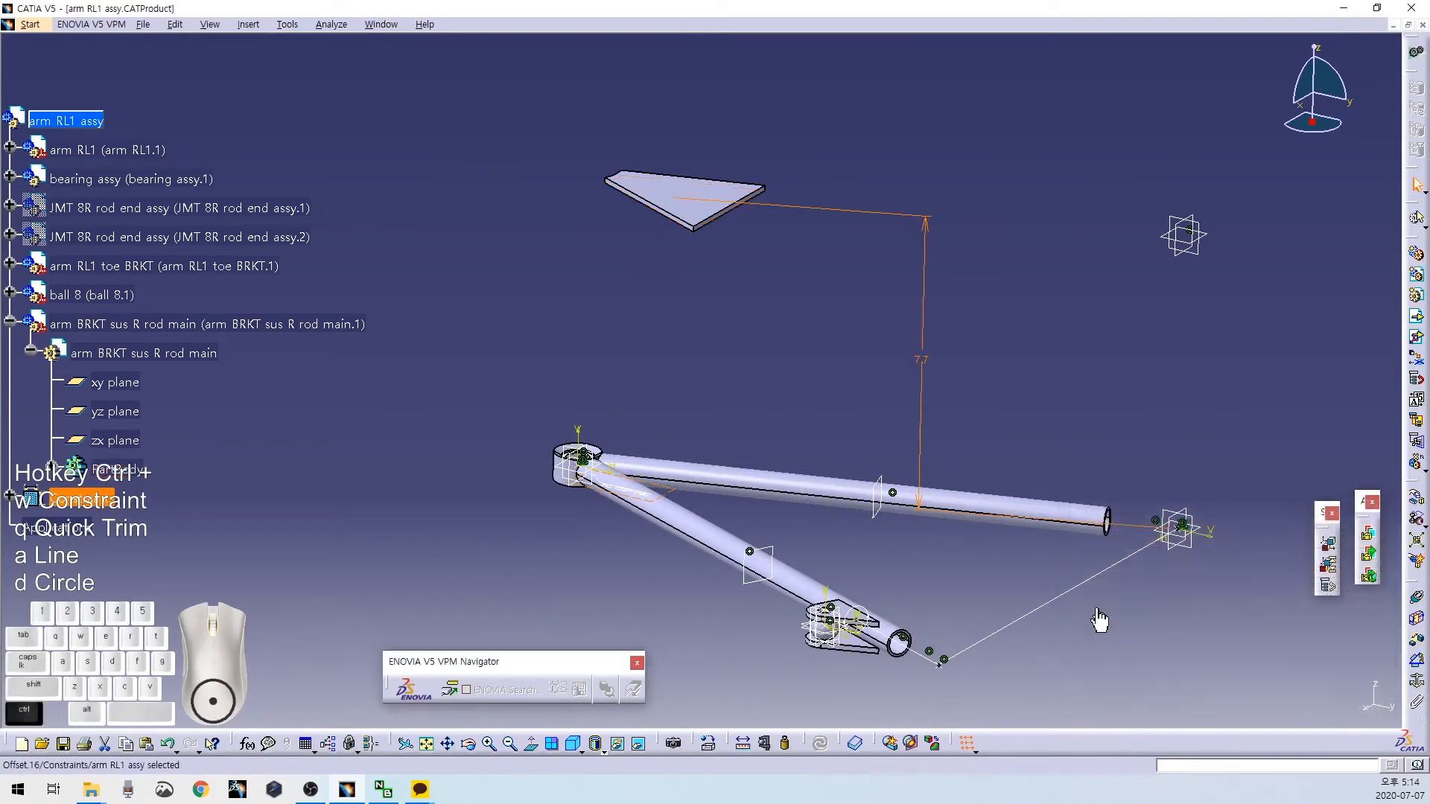
pyautogui.click(70, 128)
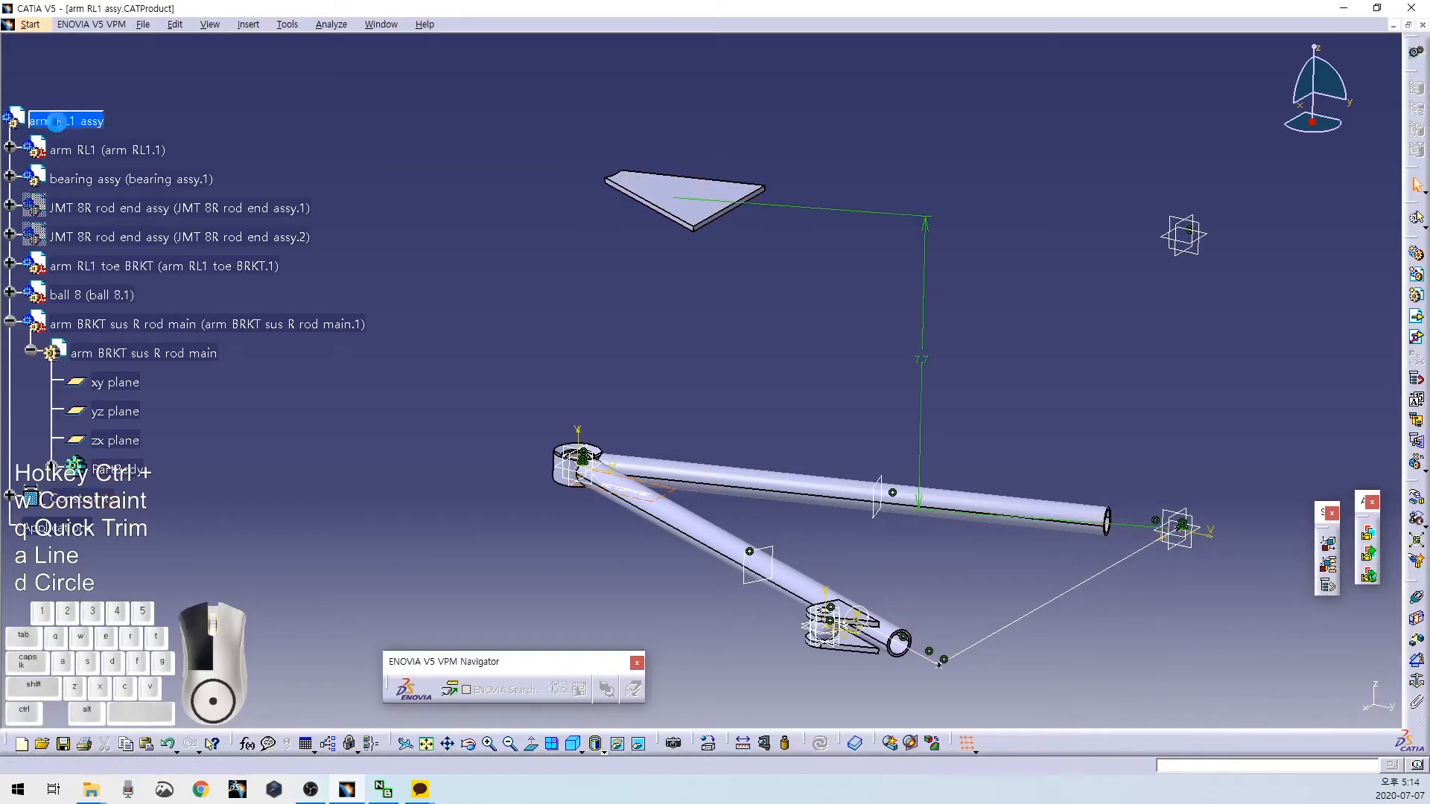
pyautogui.click(828, 390)
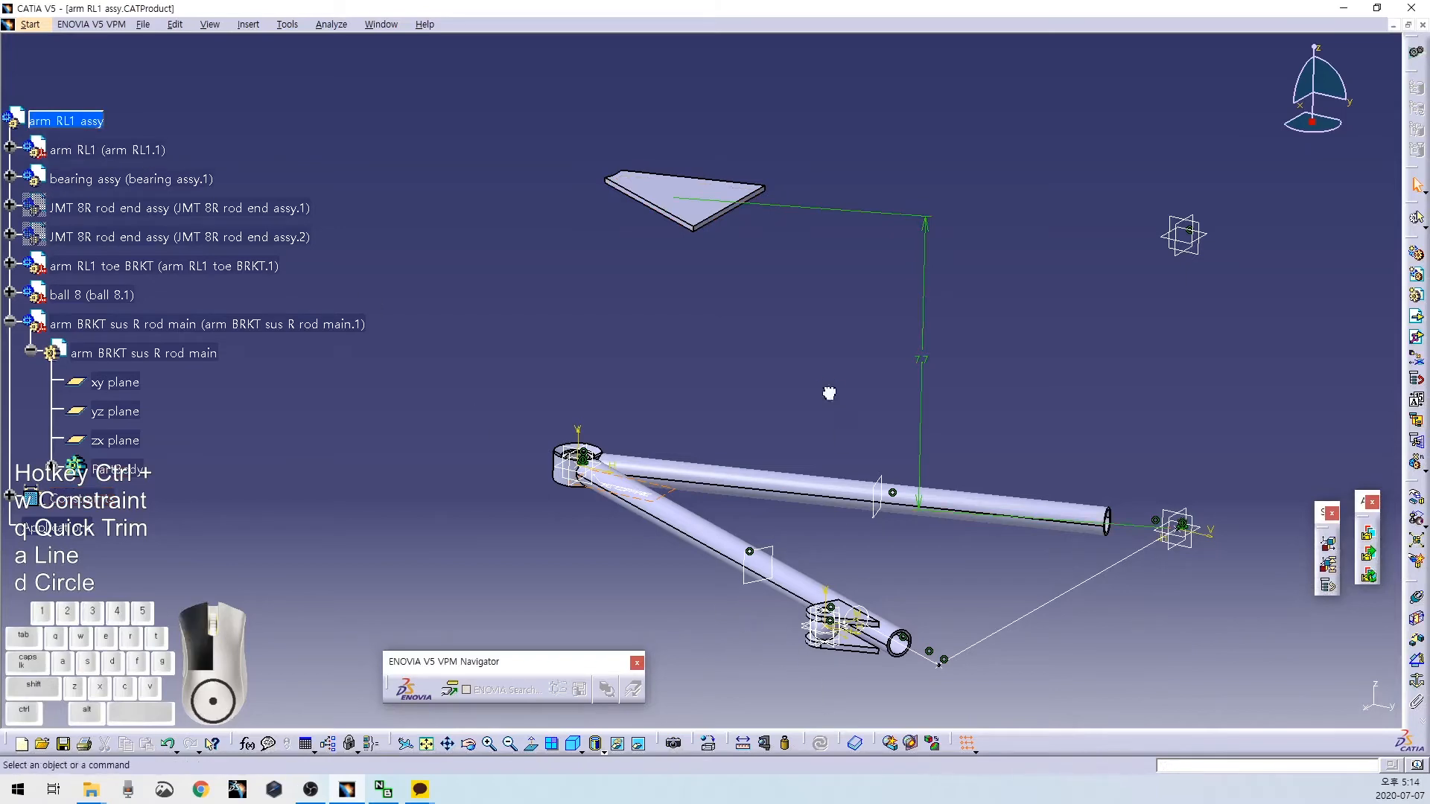
# Return to arm RL1 assy and reposition the bracket below the arm tubes with the Manipulation command.
pyautogui.moveTo(834, 392); pyautogui.dragTo(783, 361, button='middle')
pyautogui.moveTo(656, 250); pyautogui.dragTo(790, 320, button='middle')
pyautogui.rightClick(147, 214)
pyautogui.click(89, 120)
pyautogui.moveTo(744, 447); pyautogui.dragTo(662, 298, button='middle')
pyautogui.click(1416, 498)
pyautogui.moveTo(835, 417); pyautogui.dragTo(876, 558, button='middle')
pyautogui.click(1308, 706)
# Activate the bracket part, open a sketch on its yz plane, and expand its PartBody.
pyautogui.doubleClick(143, 353)
pyautogui.click(114, 411)
pyautogui.click(1416, 219)
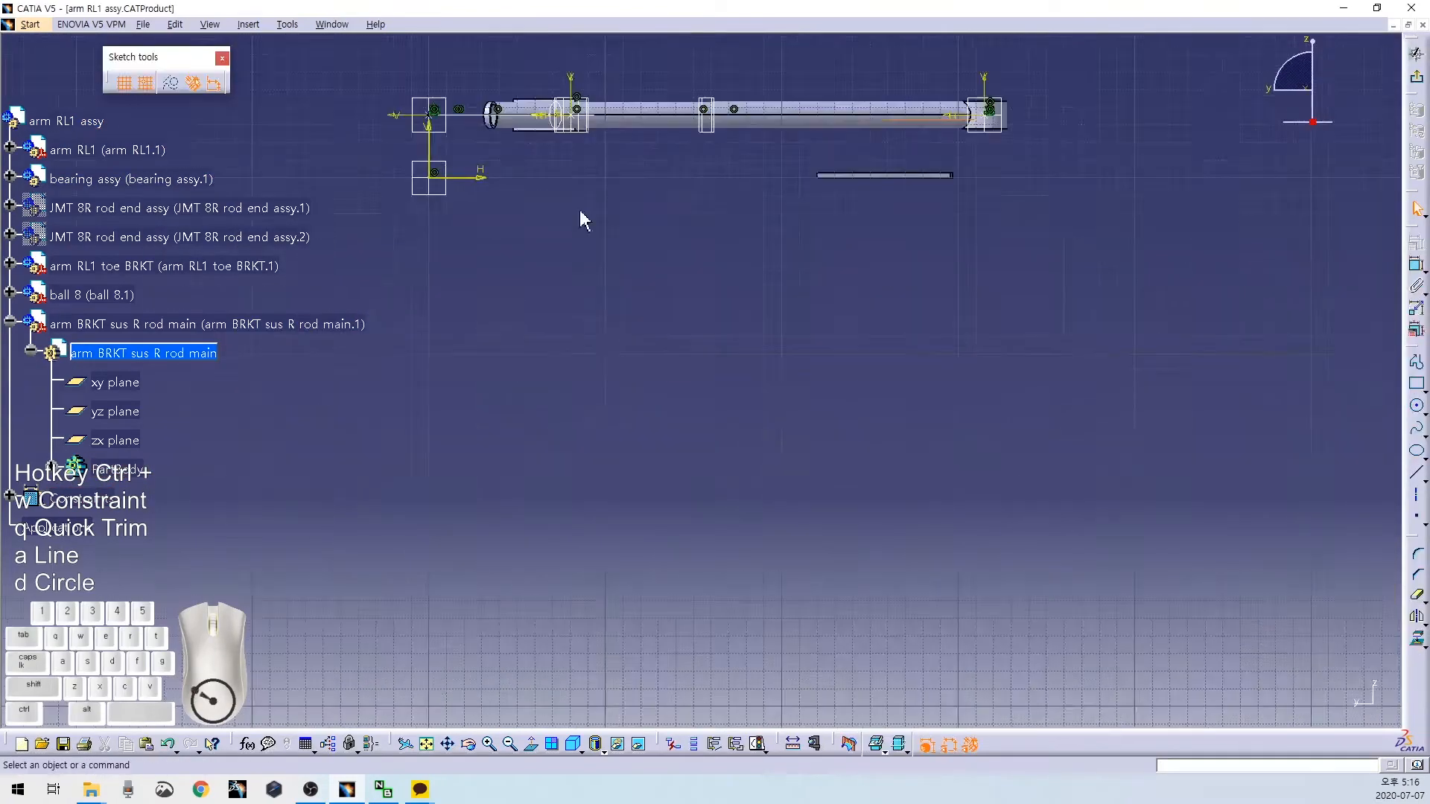
pyautogui.click(51, 467)
pyautogui.click(1416, 219)
pyautogui.moveTo(566, 477); pyautogui.dragTo(657, 296, button='middle')
# Reactivate arm RL1 assy and lower the bracket further along the Z axis with Manipulation.
pyautogui.doubleClick(77, 182)
pyautogui.click(1416, 497)
pyautogui.moveTo(537, 267); pyautogui.dragTo(517, 356)
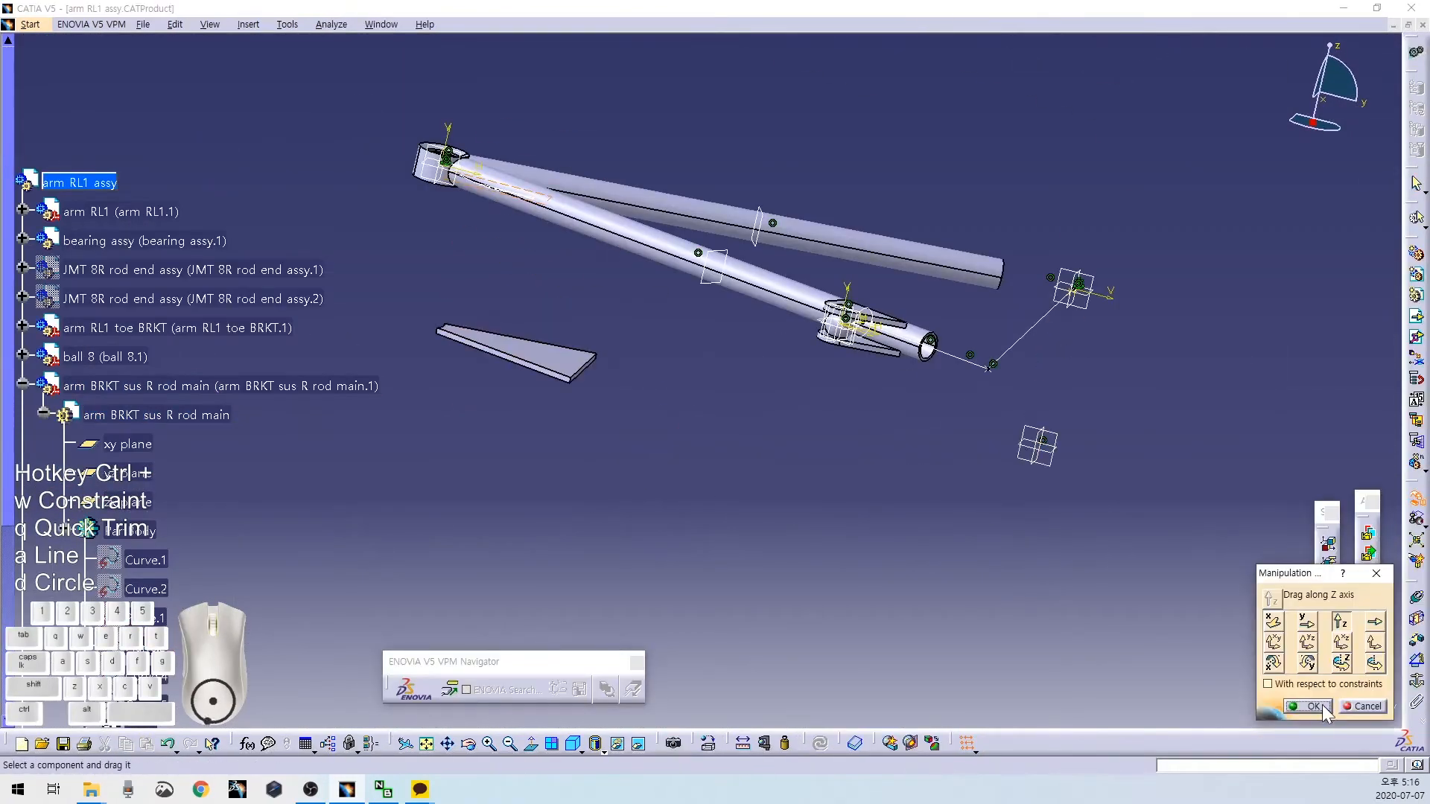
pyautogui.click(1308, 706)
pyautogui.moveTo(819, 447); pyautogui.dragTo(804, 343, button='middle')
# Move the bracket back up along the Z axis so it sits above the arm tubes.
pyautogui.scroll(-10, 794, 463)
pyautogui.moveTo(484, 665); pyautogui.dragTo(640, 663)
pyautogui.click(1416, 498)
pyautogui.click(1342, 622)
pyautogui.moveTo(495, 445); pyautogui.dragTo(493, 305)
pyautogui.moveTo(619, 469); pyautogui.dragTo(656, 387, button='middle')
pyautogui.click(1308, 706)
# Constrain the bracket's lower face to arm RL1's horizontal plane with an offset of 15.4/2 mm and update the assembly.
pyautogui.click(1417, 639)
pyautogui.moveTo(670, 313); pyautogui.dragTo(662, 156, button='middle')
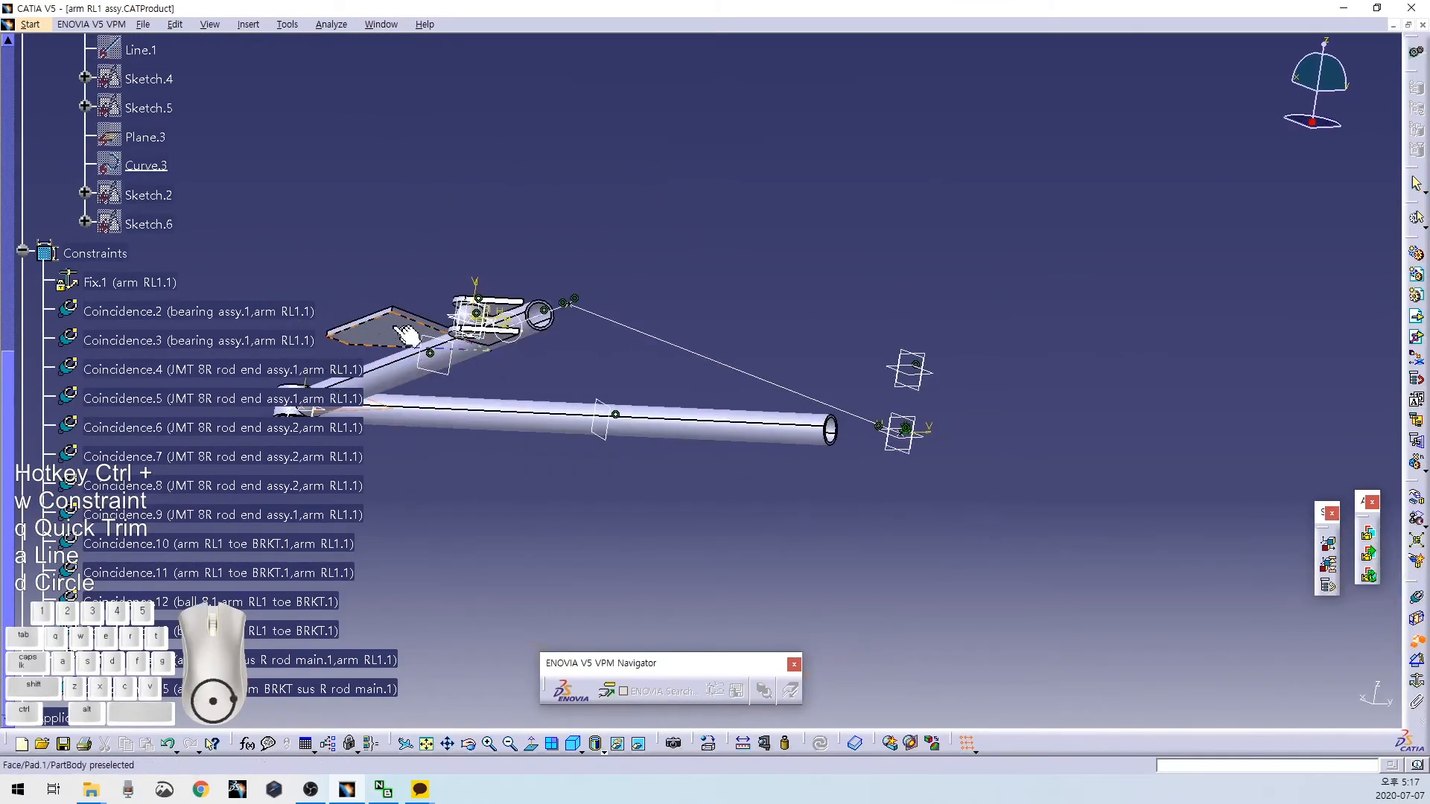
pyautogui.click(905, 431)
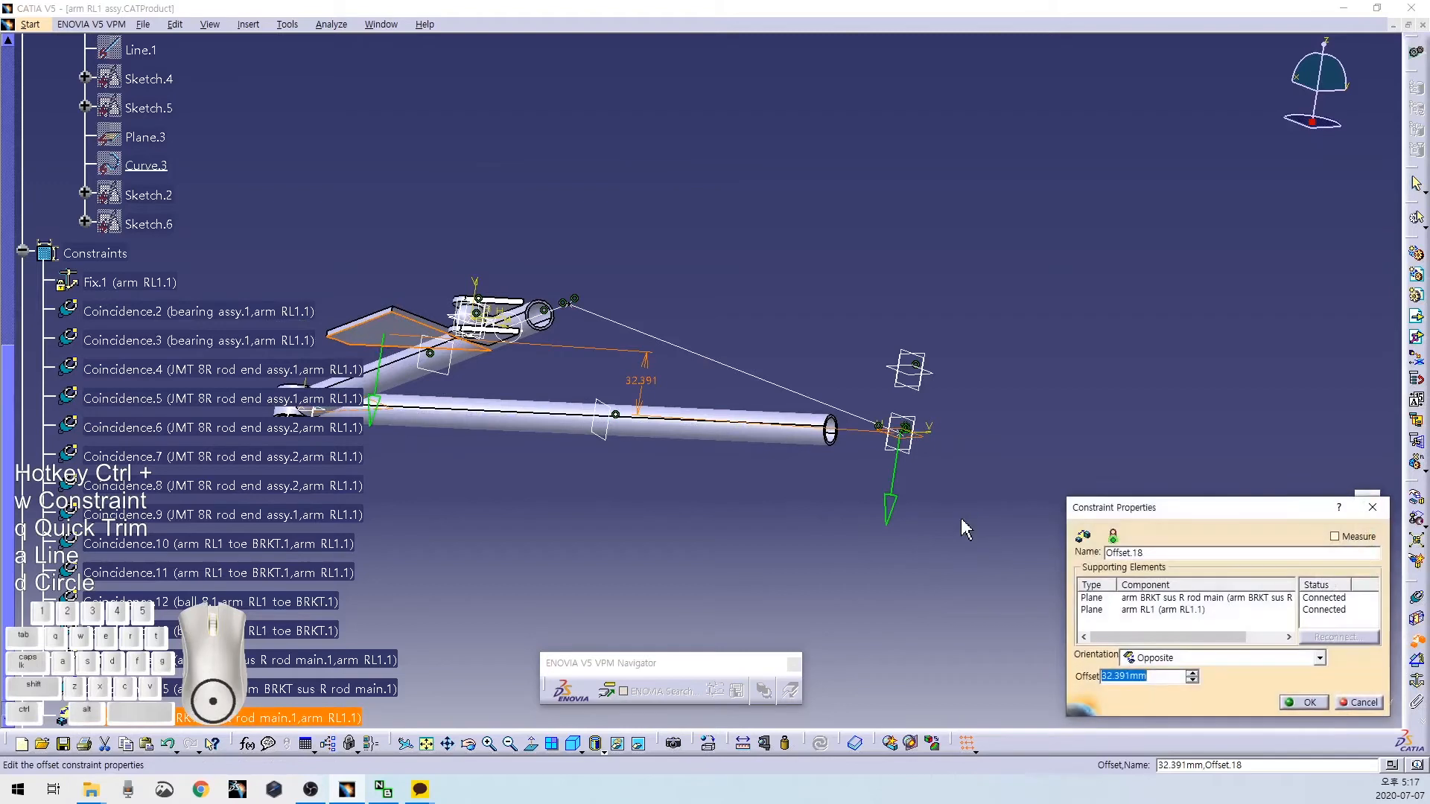
pyautogui.write('25.4')
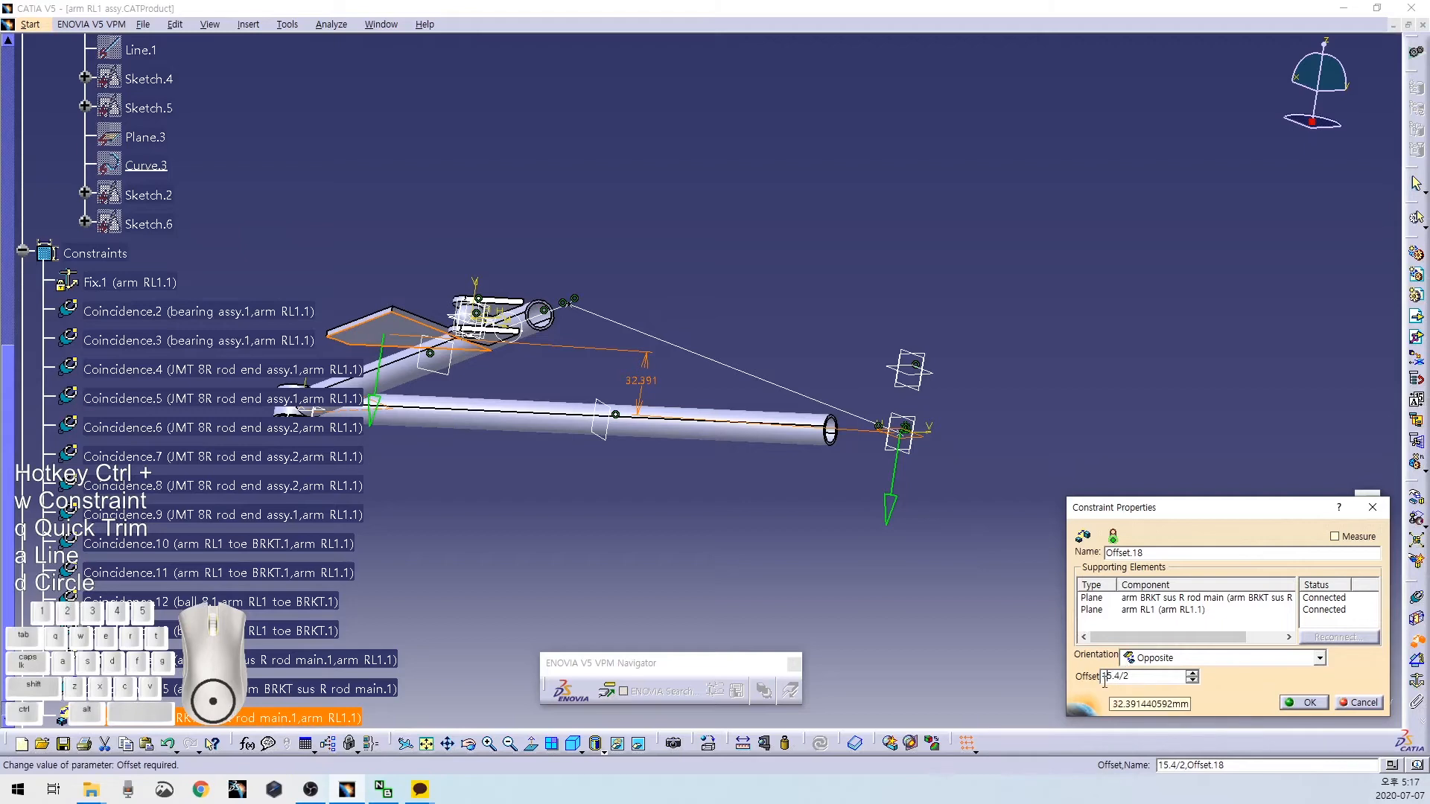
pyautogui.click(1299, 703)
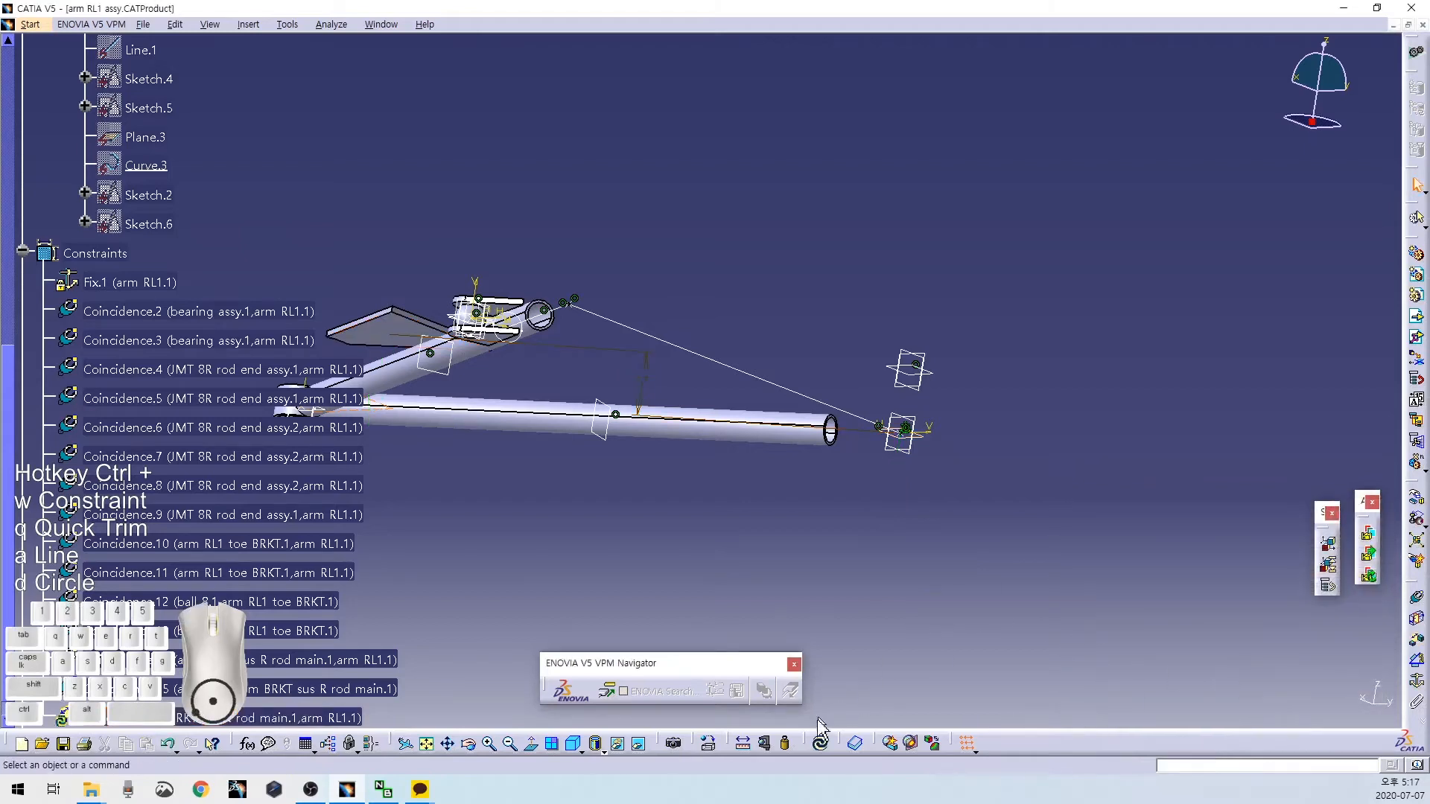
pyautogui.moveTo(653, 537); pyautogui.dragTo(744, 453, button='middle')
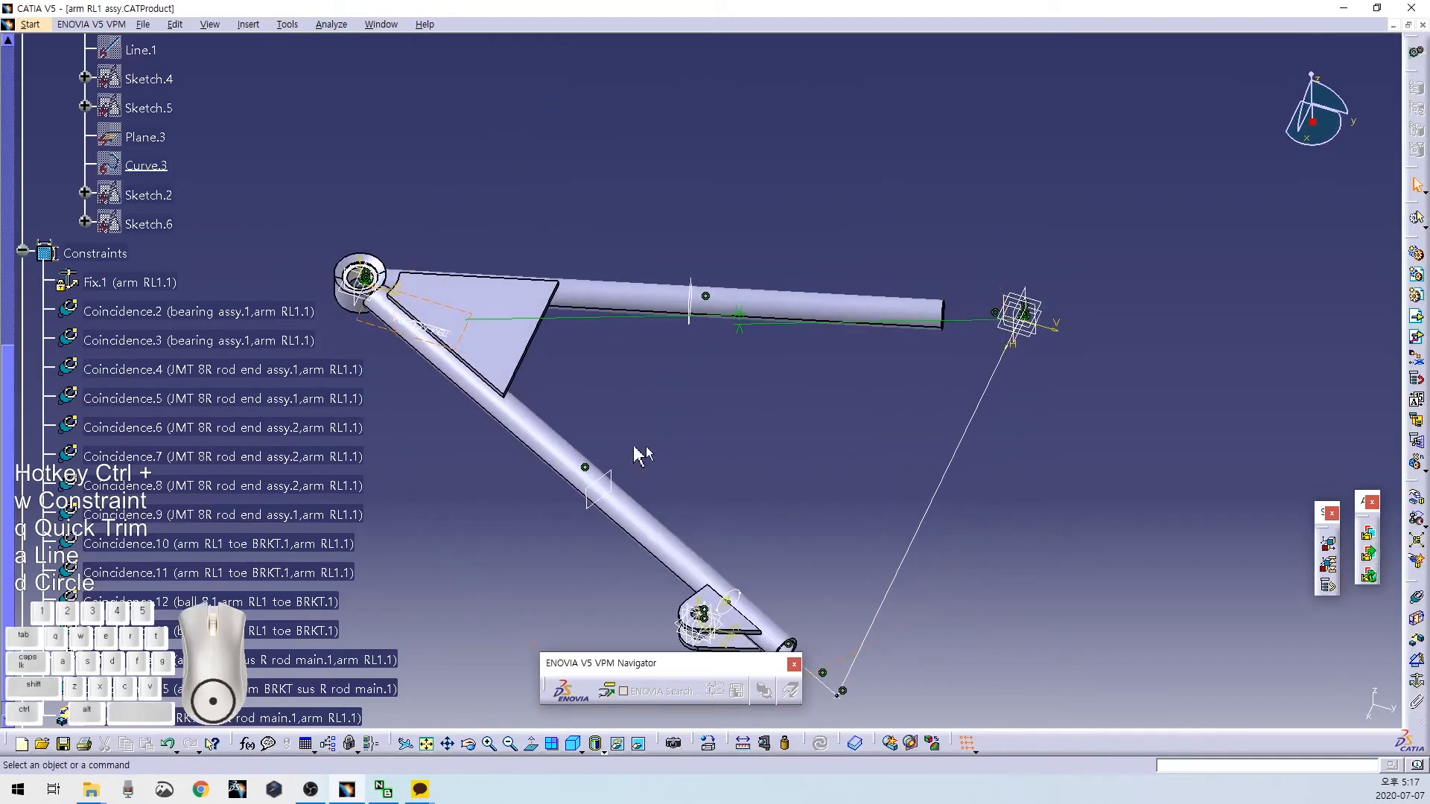
# Show both hidden JMT 8R rod end assy components again.
pyautogui.scroll(6, 271, 388)
pyautogui.scroll(3, 171, 450)
pyautogui.click(141, 351)
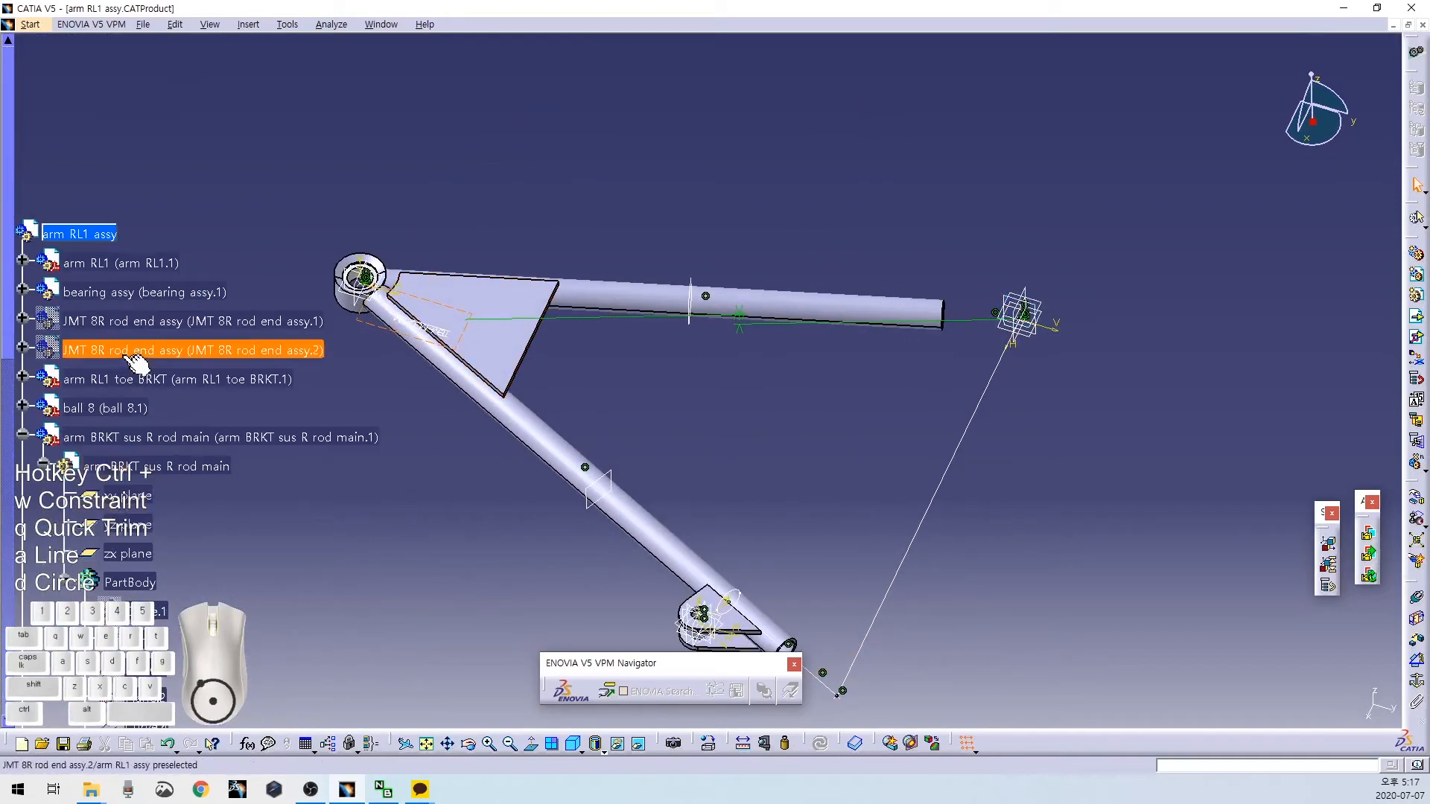
pyautogui.keyDown('ctrl'); pyautogui.click(126, 327); pyautogui.keyUp('ctrl')
pyautogui.rightClick(126, 332)
pyautogui.click(167, 368)
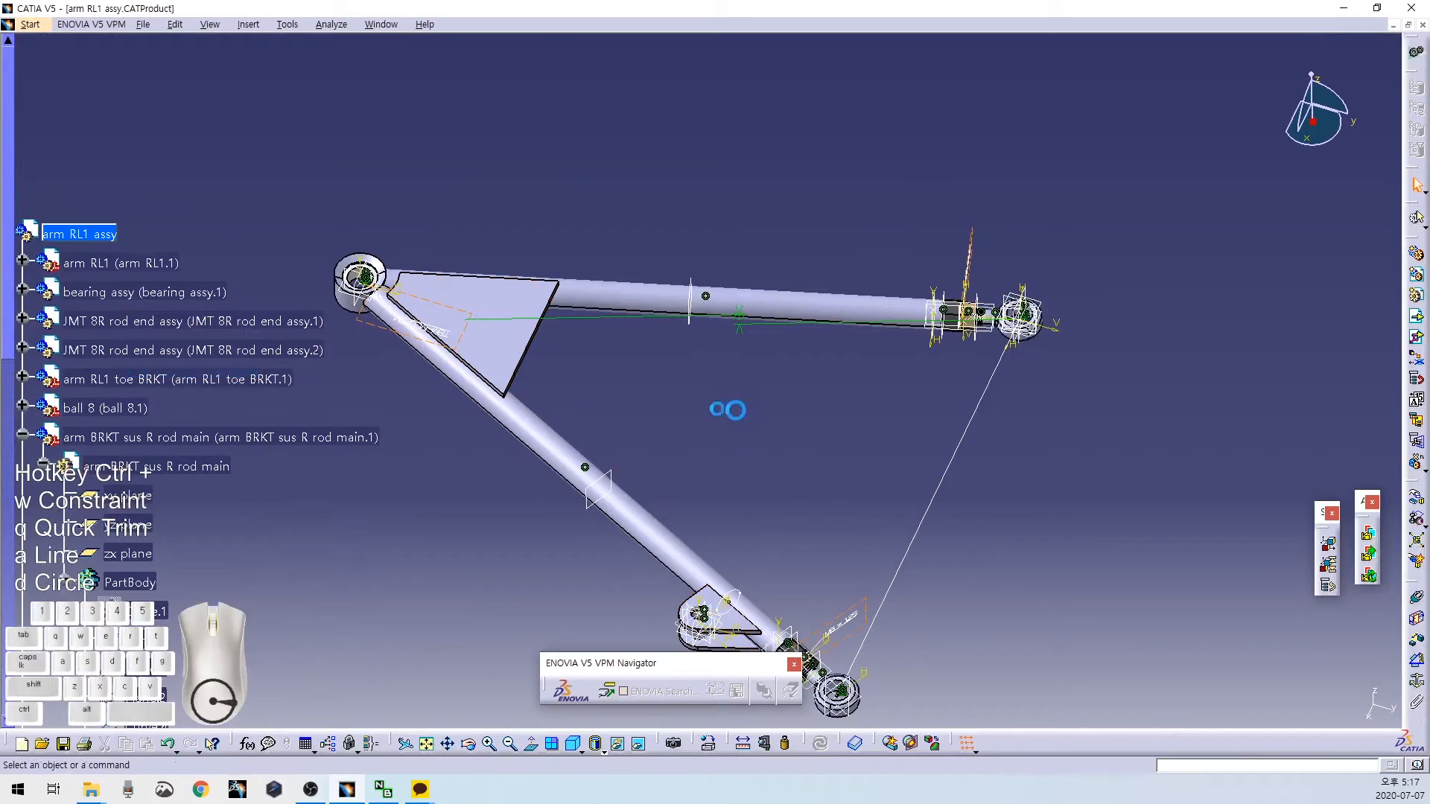
# Activate arm RL1 assy and save the product.
pyautogui.moveTo(731, 470); pyautogui.dragTo(737, 551, button='middle')
pyautogui.click(78, 303)
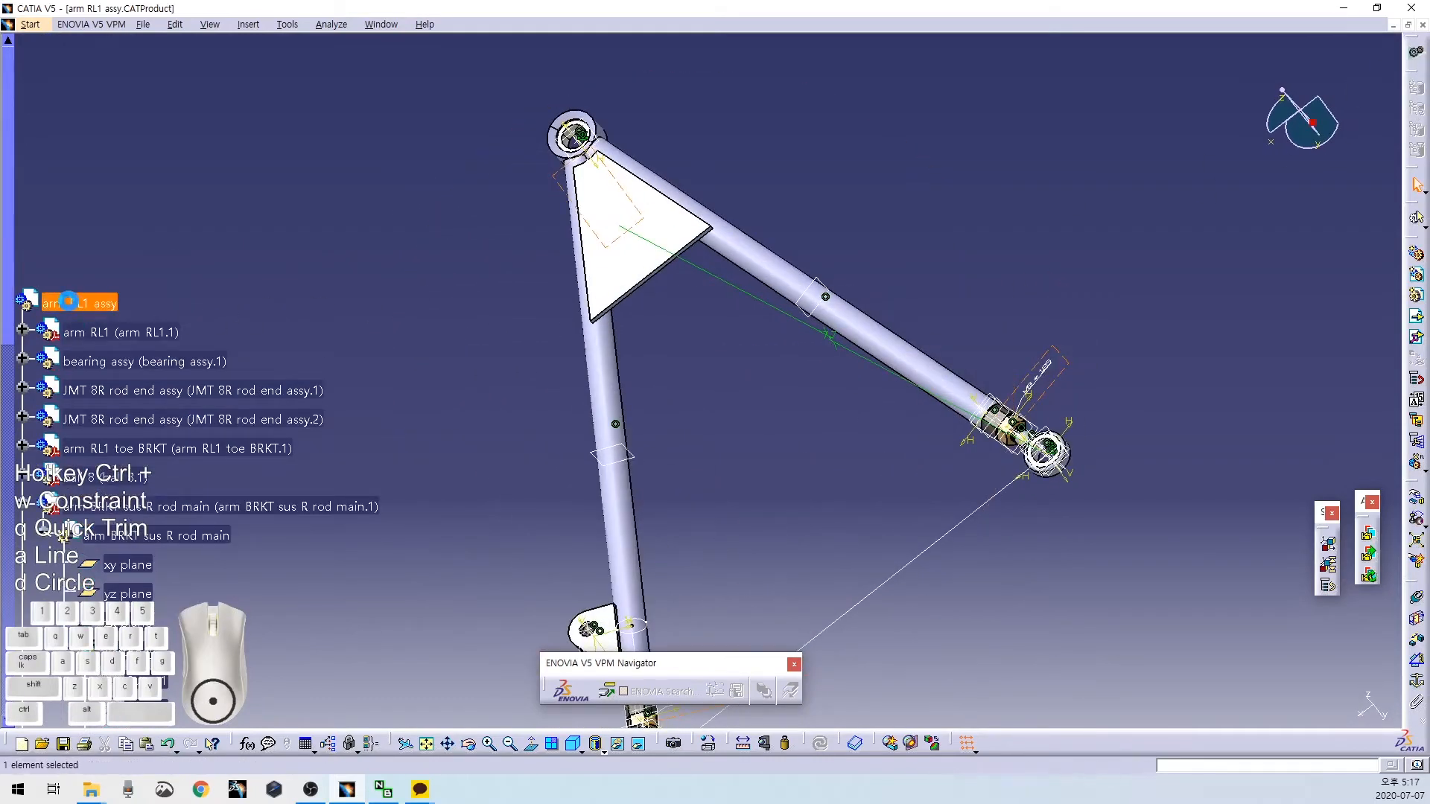
pyautogui.hotkey('ctrl', 's')
pyautogui.click(754, 434)
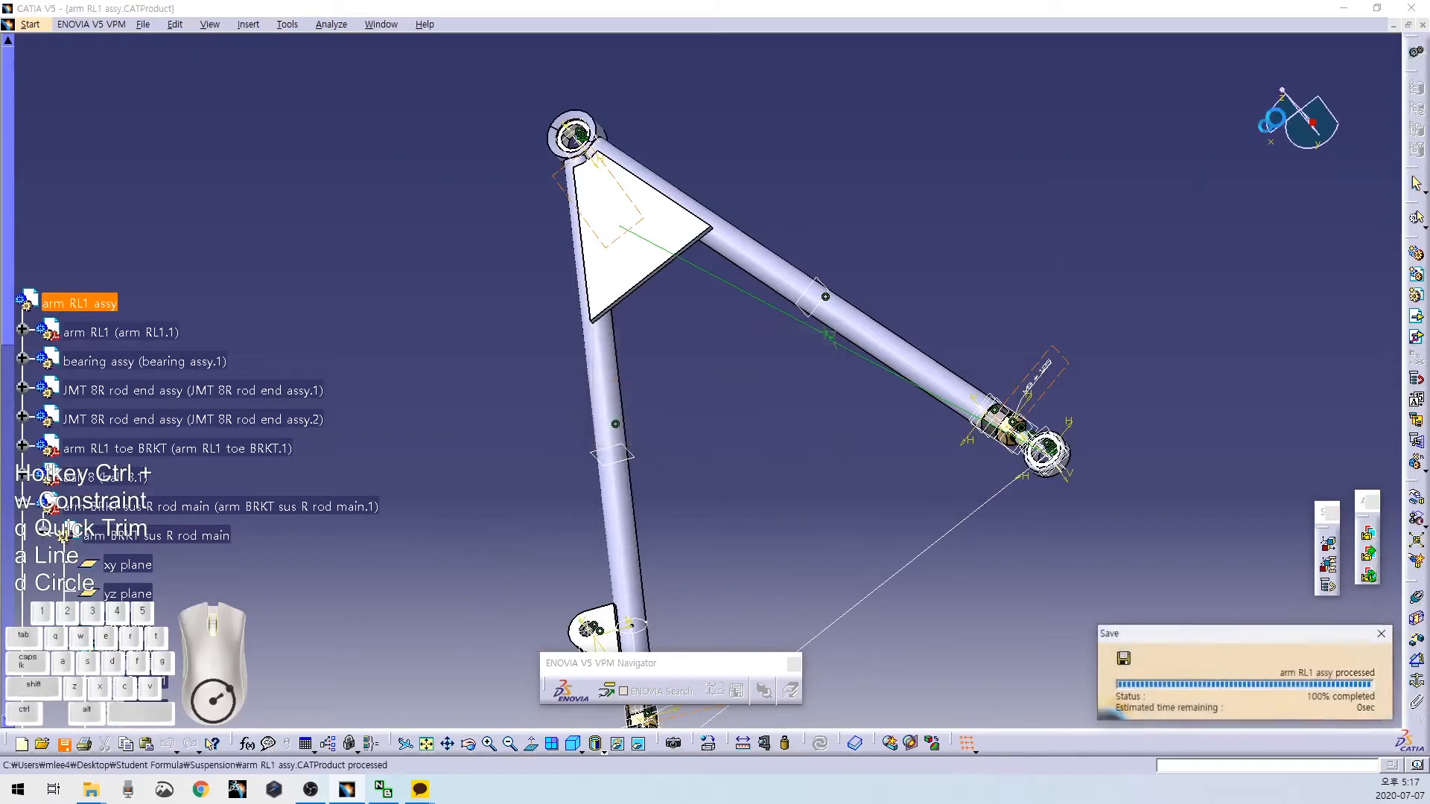
# Switch to the arm BRKT sus F rod main.CATPart window and open Sketch.1 of Pad.1 for editing.
pyautogui.click(1405, 26)
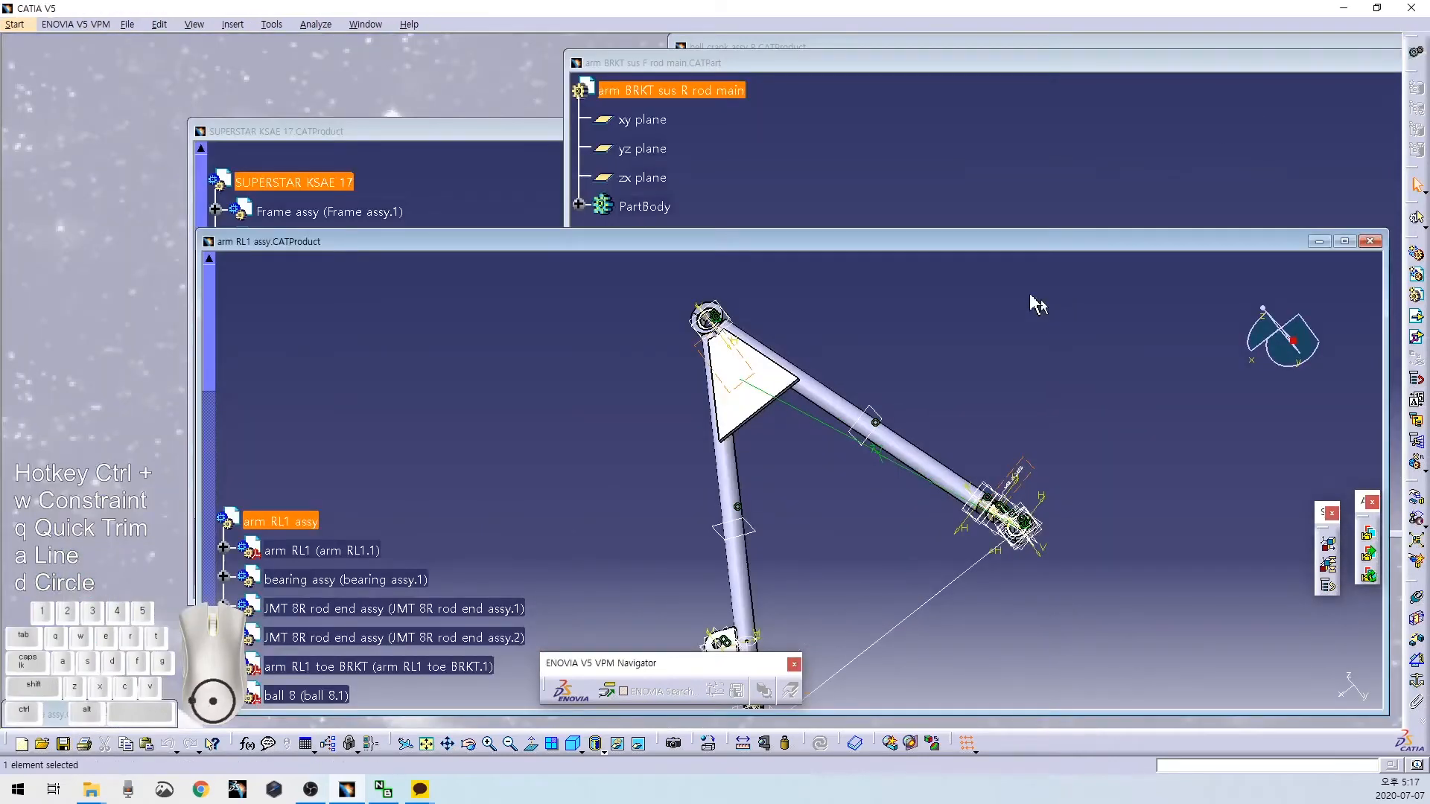
pyautogui.click(887, 143)
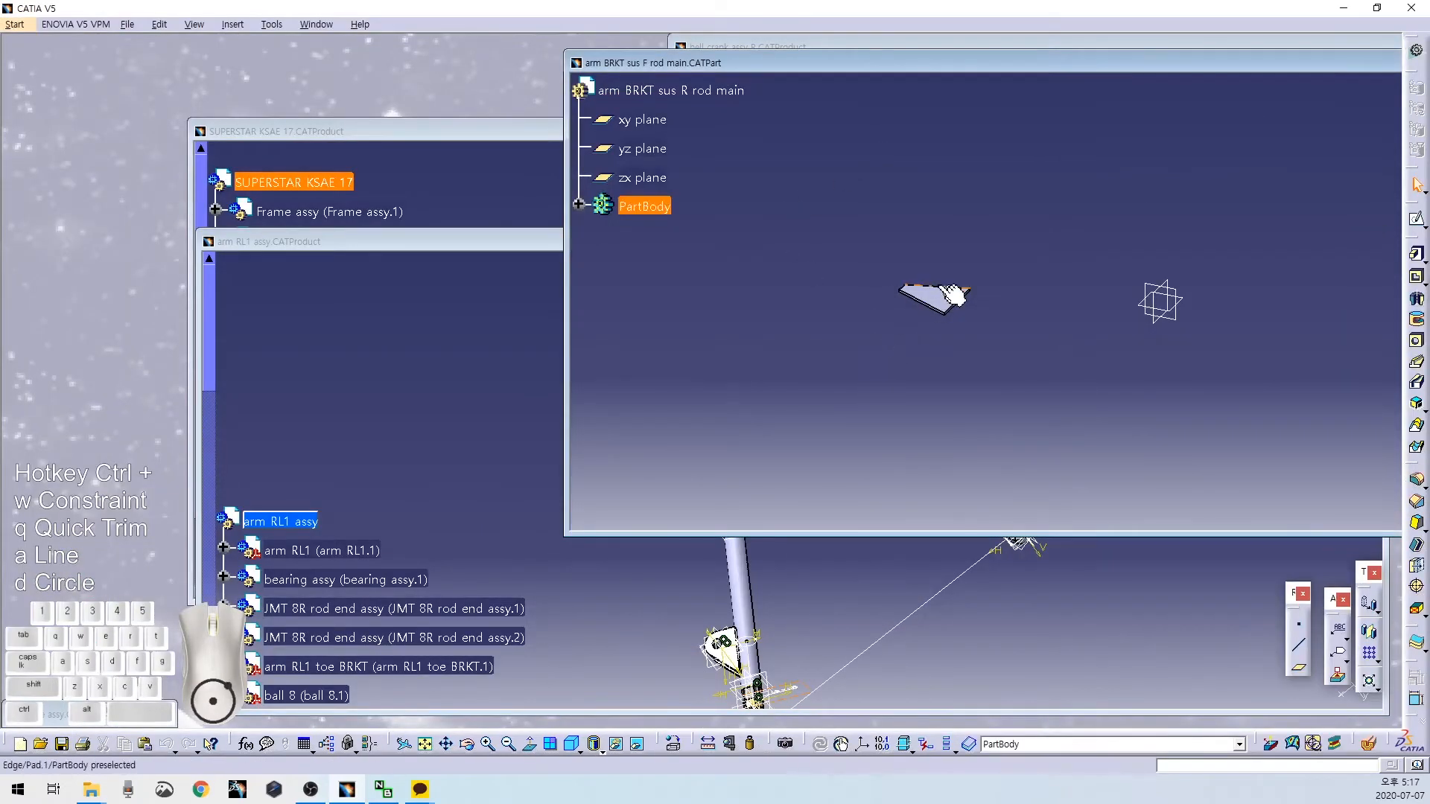
pyautogui.click(579, 205)
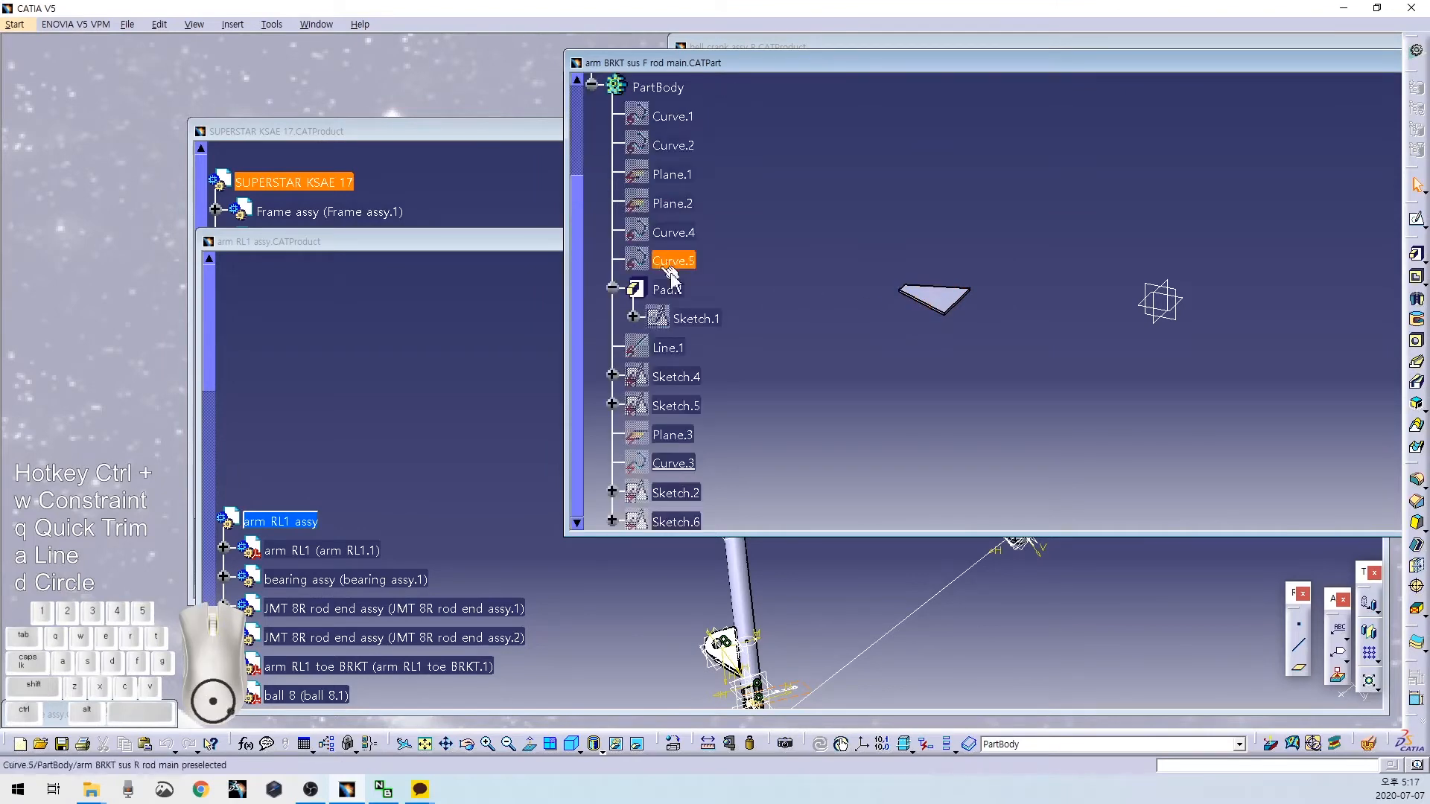
pyautogui.doubleClick(689, 319)
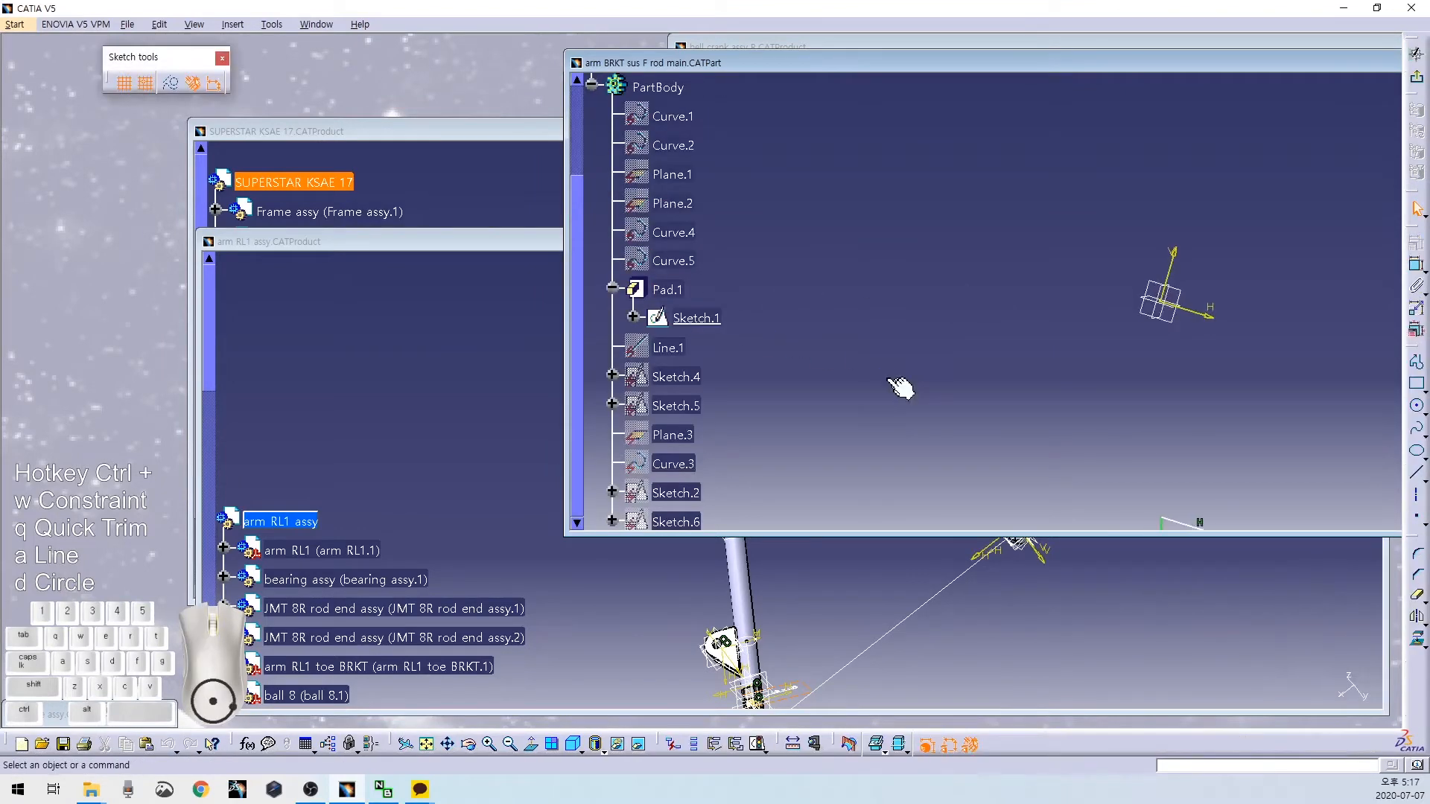
# Maximize the bracket part window, examine the Sketch.1 profile and exit the sketch.
pyautogui.moveTo(1204, 436); pyautogui.dragTo(944, 229, button='middle')
pyautogui.moveTo(1190, 62); pyautogui.dragTo(813, 151)
pyautogui.click(1318, 155)
pyautogui.moveTo(776, 435)
pyautogui.mouseDown(button='middle')
pyautogui.moveTo(1129, 424)
pyautogui.moveTo(1125, 390)
pyautogui.moveTo(899, 425)
pyautogui.mouseUp(button='middle')
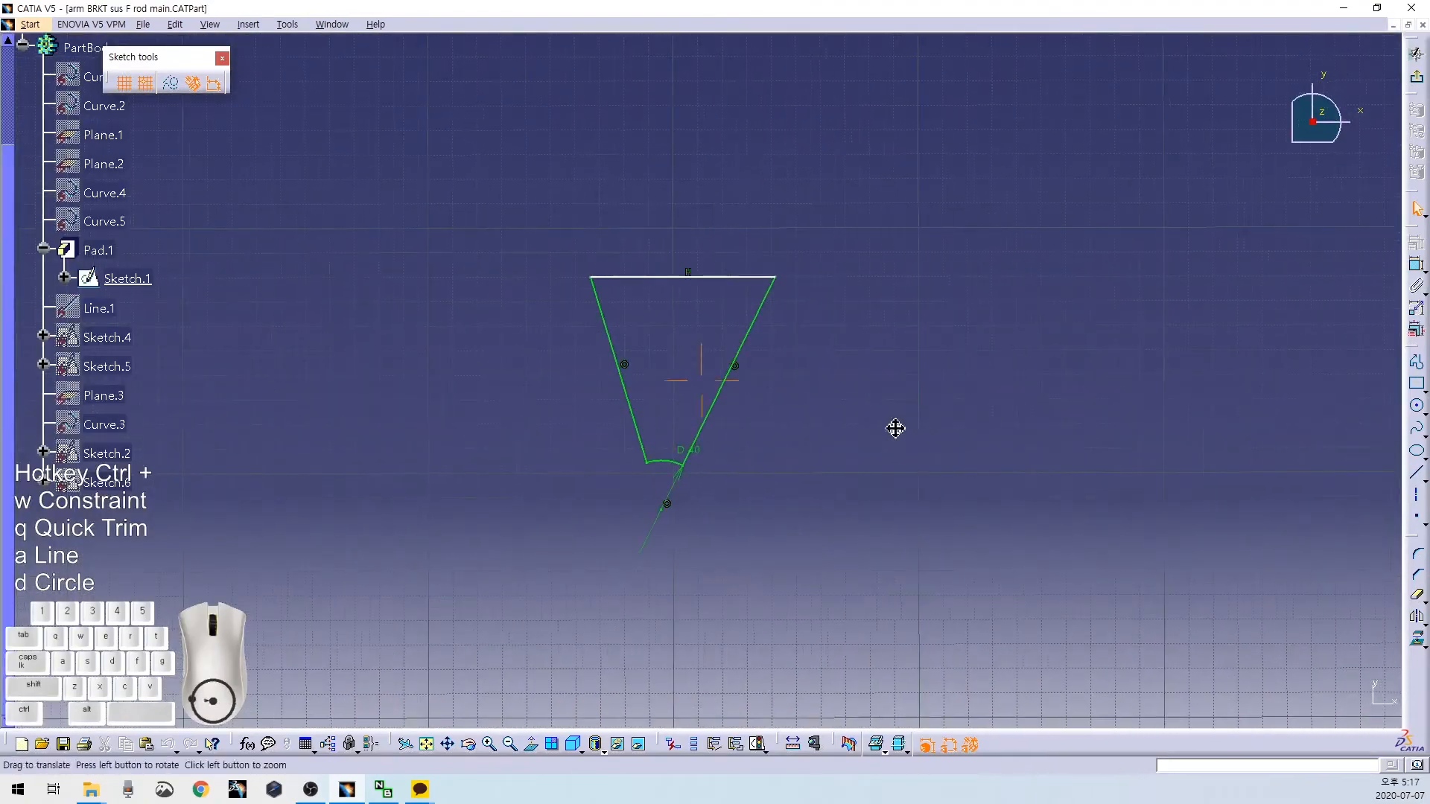
pyautogui.click(1418, 80)
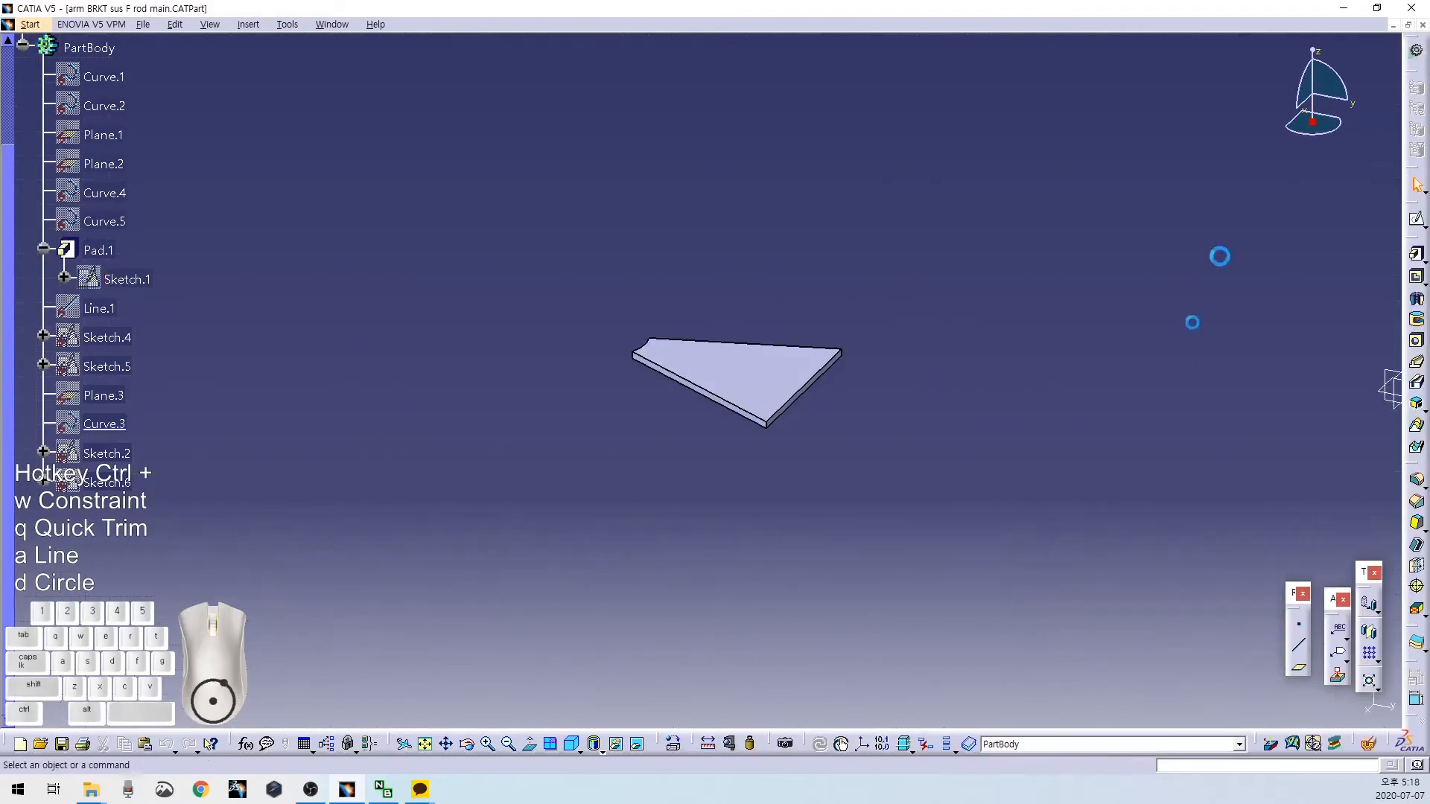
# Switch to the SUPERSTAR KSAE 17 product and open Sketch.1 for editing from the arm RL1 bracket's pad definition.
pyautogui.click(1408, 25)
pyautogui.moveTo(750, 159); pyautogui.dragTo(749, 325)
pyautogui.click(746, 137)
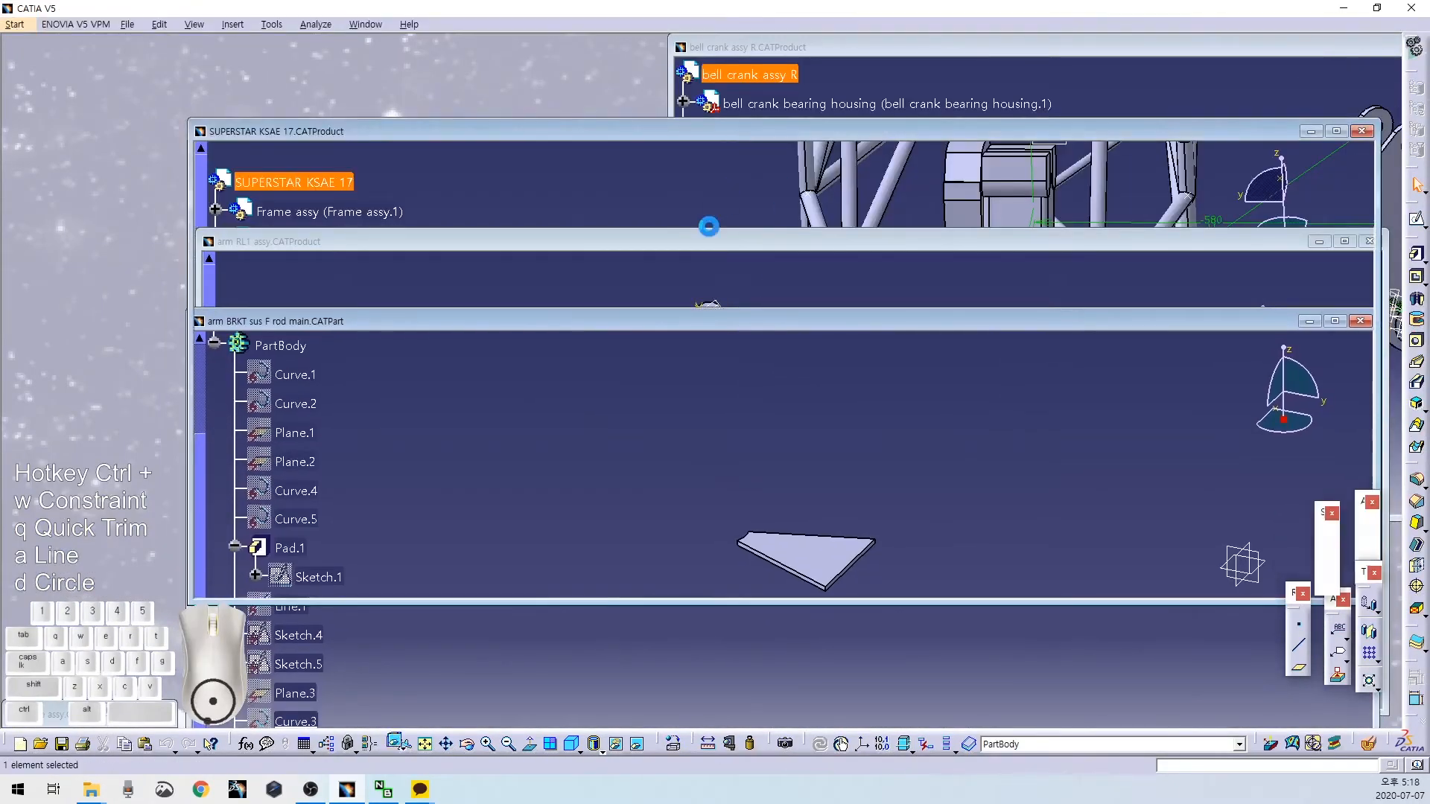
pyautogui.moveTo(737, 410); pyautogui.dragTo(733, 358, button='middle')
pyautogui.moveTo(808, 260); pyautogui.dragTo(735, 328, button='middle')
pyautogui.doubleClick(673, 342)
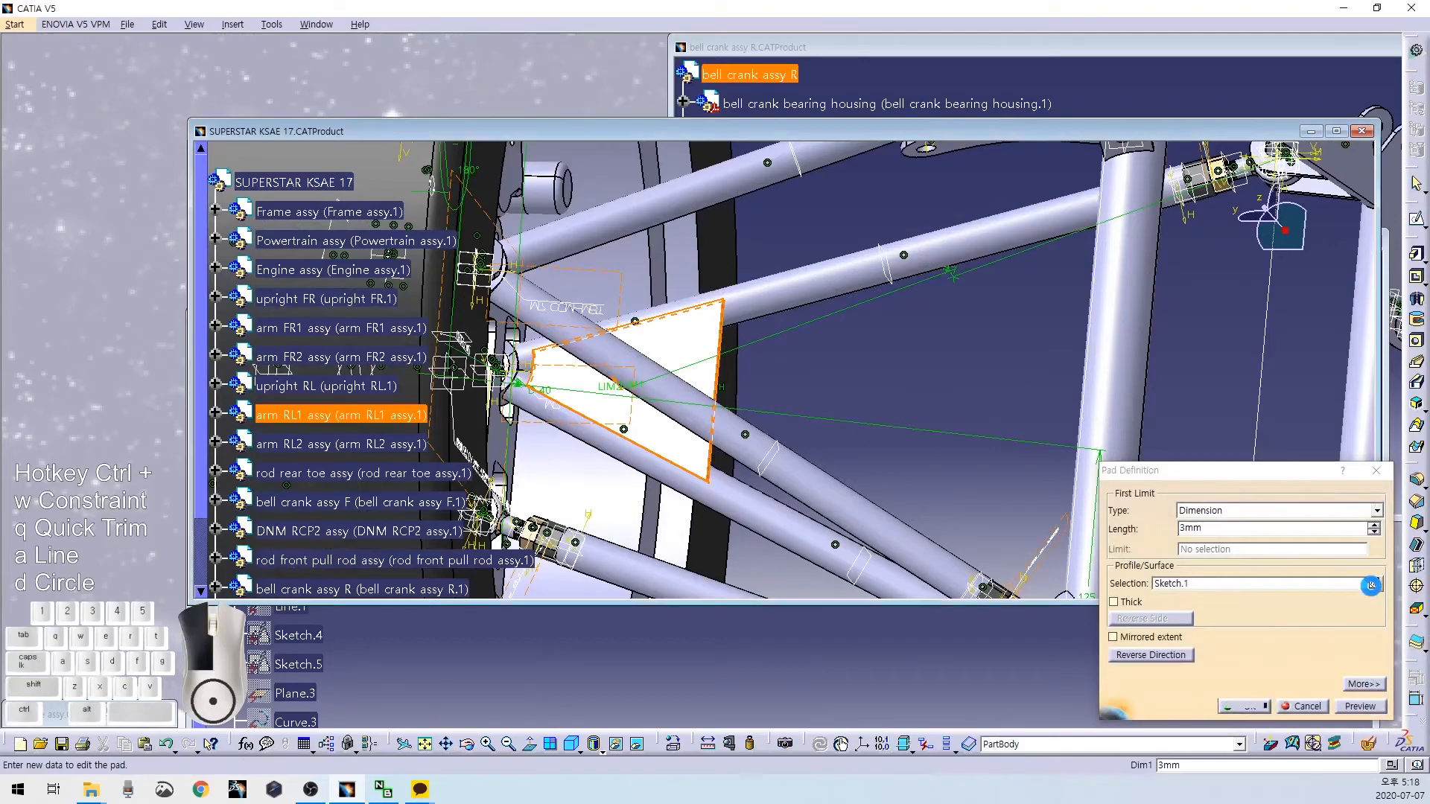
pyautogui.click(1374, 584)
pyautogui.moveTo(794, 291); pyautogui.dragTo(803, 350, button='middle')
pyautogui.moveTo(769, 269); pyautogui.dragTo(807, 291, button='middle')
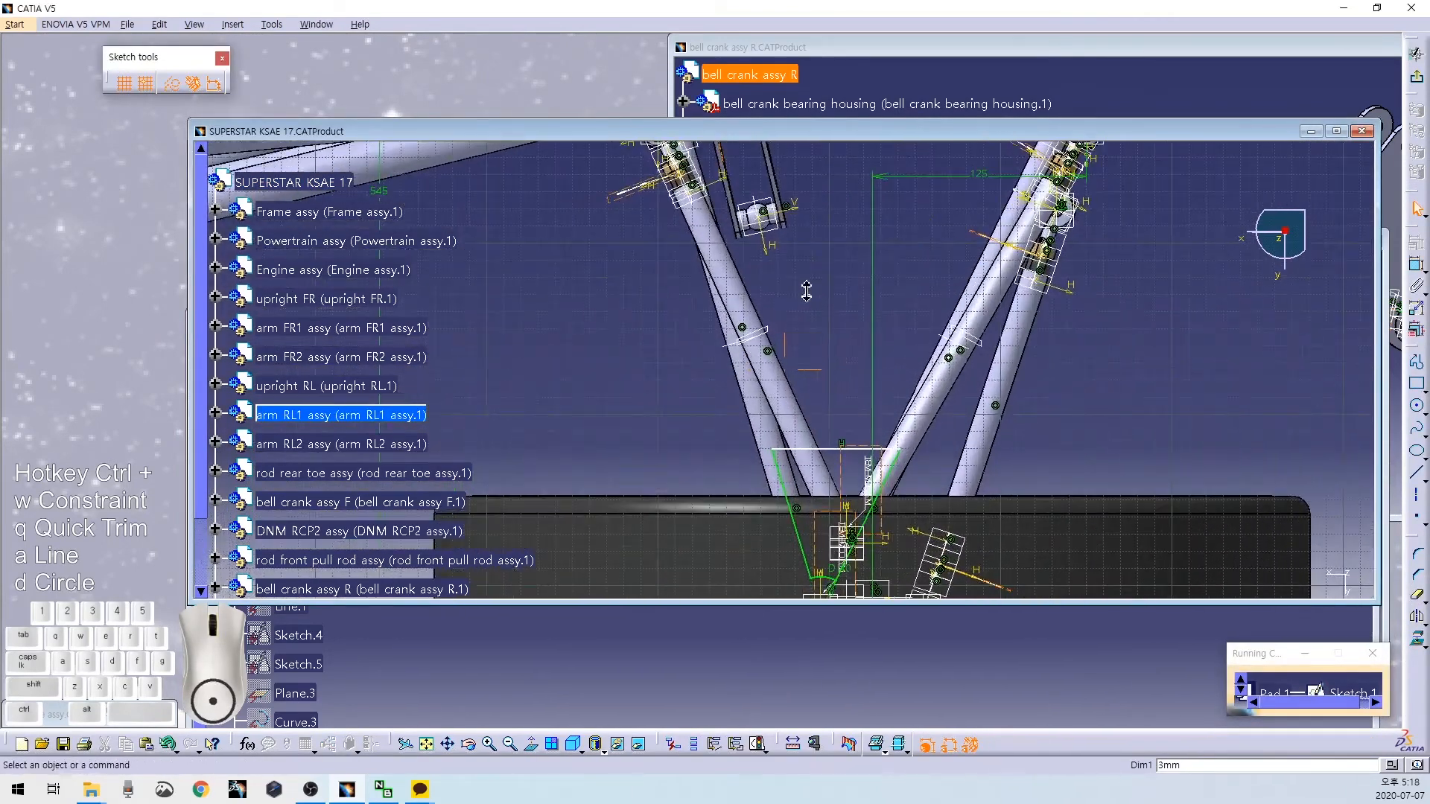
# Sketch a standard line about 95 mm long at about 288° from above the bracket profile down to its upper edge.
pyautogui.click(1417, 522)
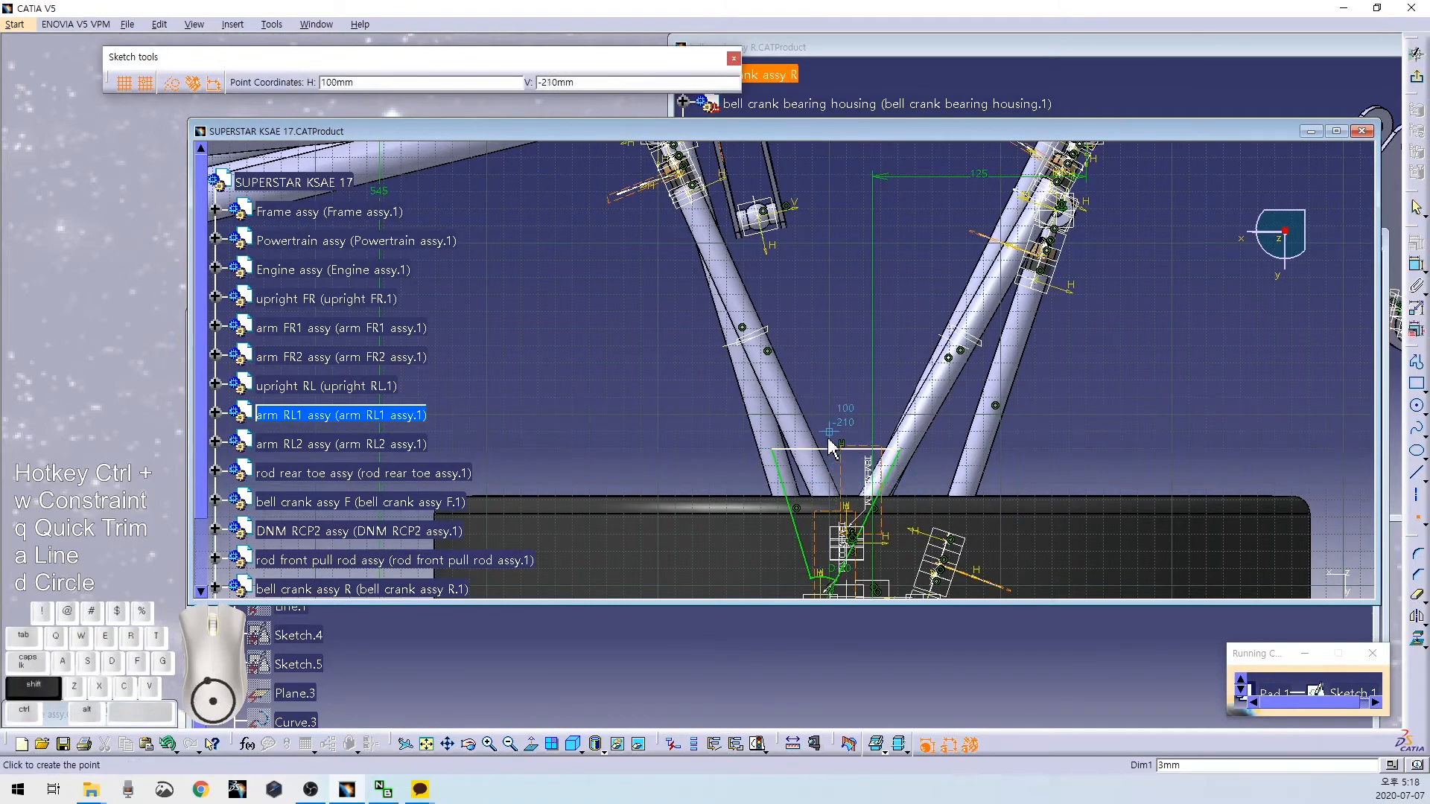
pyautogui.click(1416, 480)
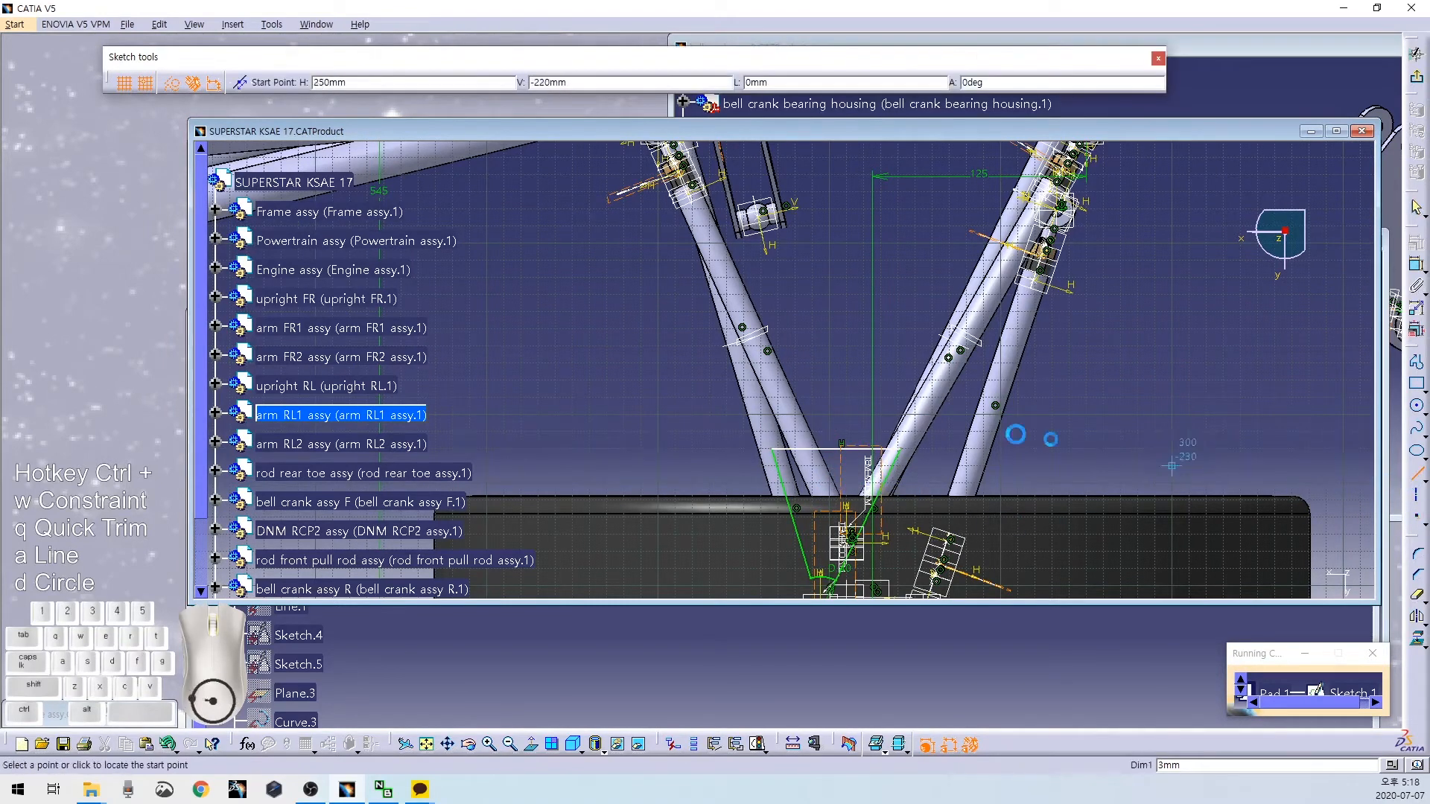
pyautogui.click(167, 84)
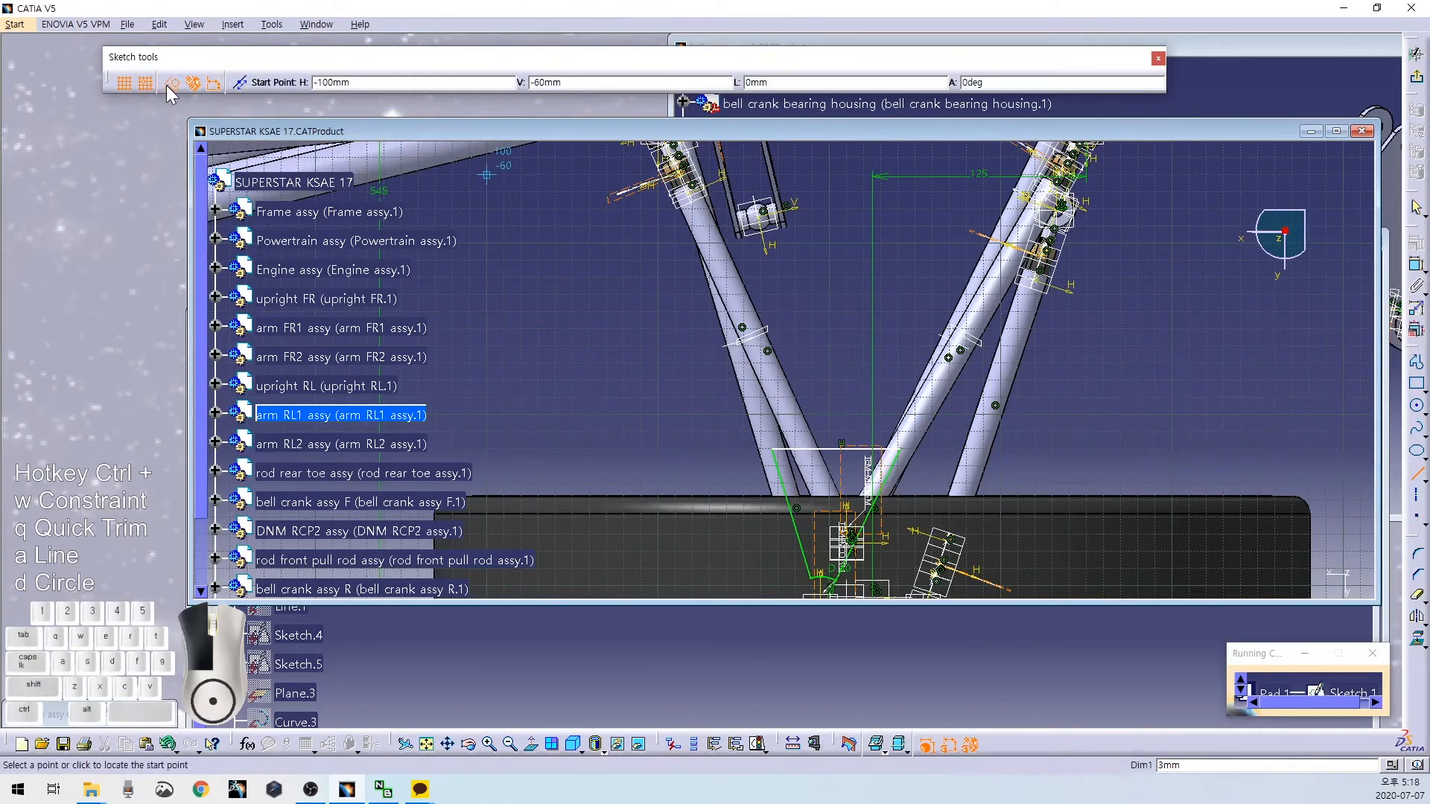
pyautogui.click(779, 279)
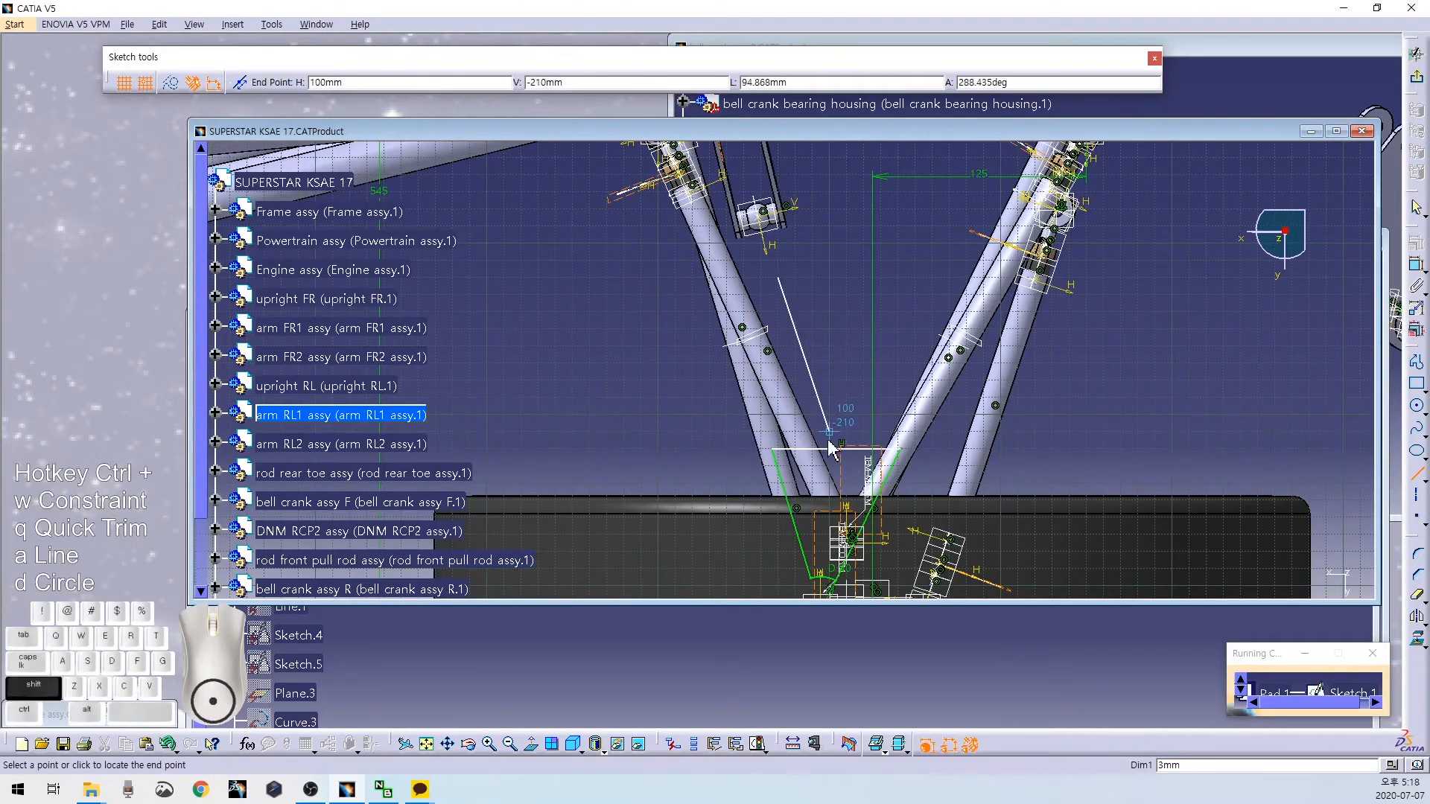
pyautogui.click(829, 436)
# Constrain the new line parallel to and coincident with the axis through the bell crank's rod mount.
pyautogui.moveTo(797, 283); pyautogui.dragTo(775, 311, button='middle')
pyautogui.keyDown('ctrl'); pyautogui.click(775, 326); pyautogui.keyUp('ctrl')
pyautogui.hotkey('ctrl', 'w')
pyautogui.rightClick(798, 363)
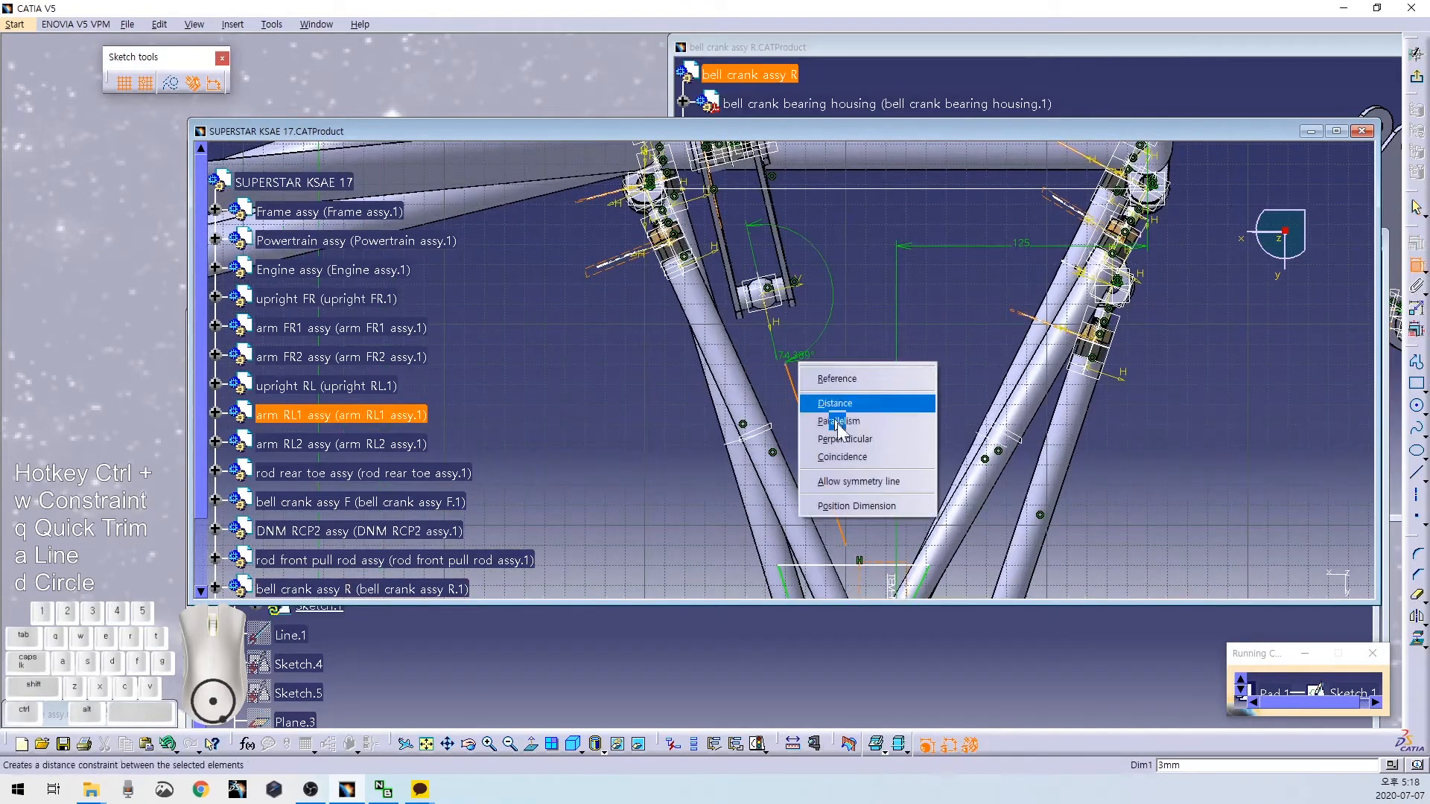
pyautogui.click(850, 422)
pyautogui.moveTo(850, 426)
pyautogui.mouseDown(button='middle')
pyautogui.moveTo(824, 386)
pyautogui.moveTo(775, 400)
pyautogui.mouseUp(button='middle')
pyautogui.rightClick(775, 396)
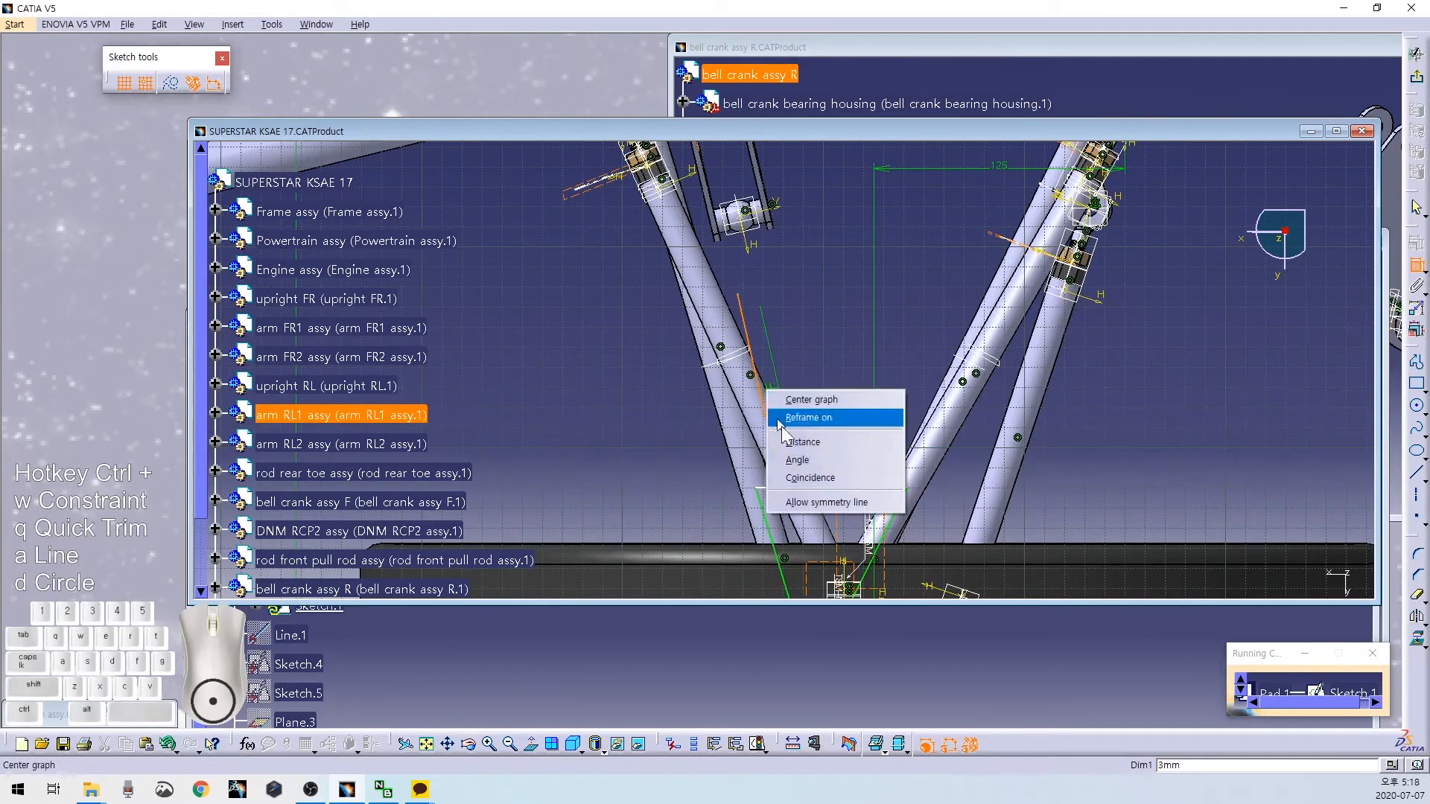
pyautogui.click(824, 478)
# Shift the line along its axis and extend its lower end beyond the arc of the bracket profile.
pyautogui.moveTo(824, 480); pyautogui.dragTo(818, 419, button='middle')
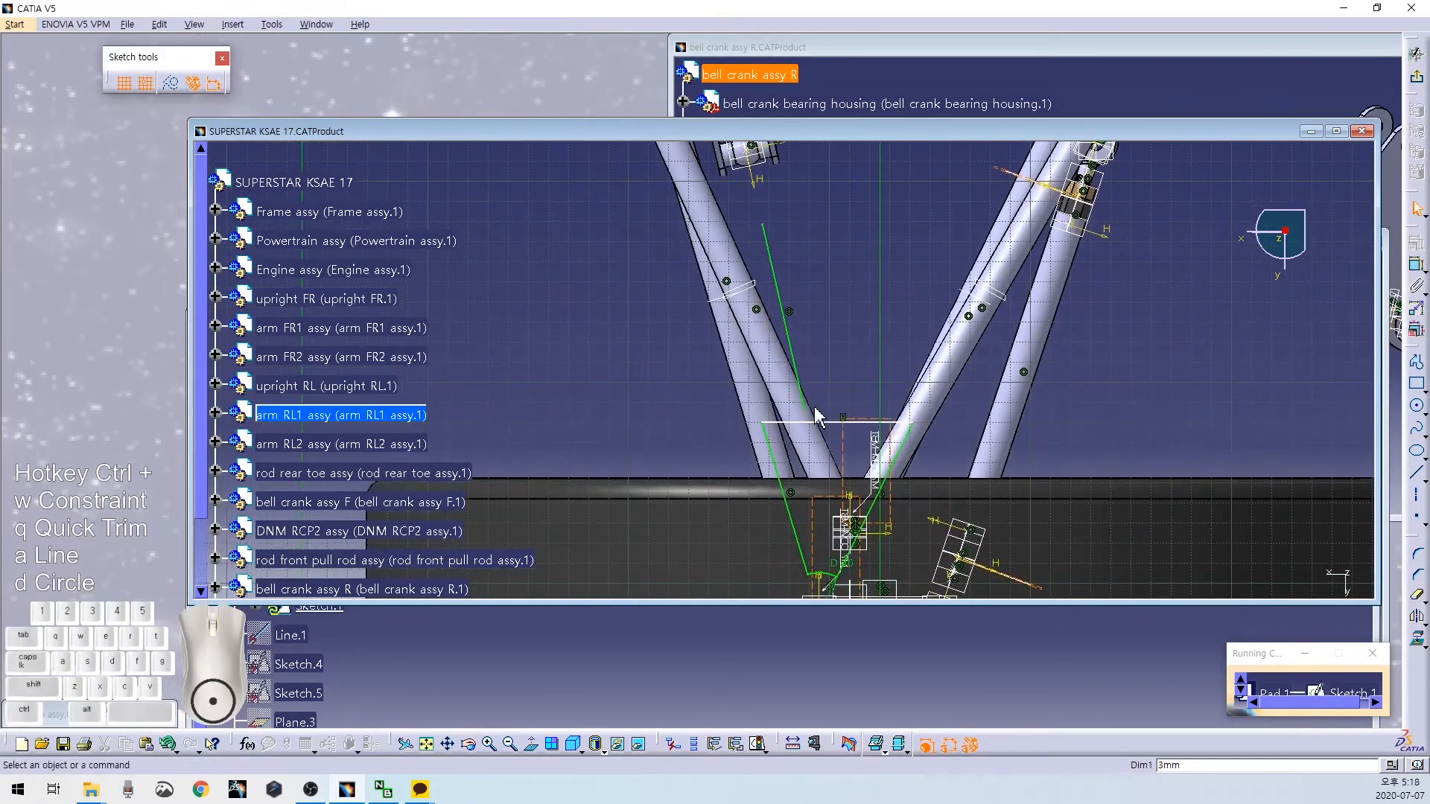
pyautogui.moveTo(817, 419); pyautogui.dragTo(860, 529)
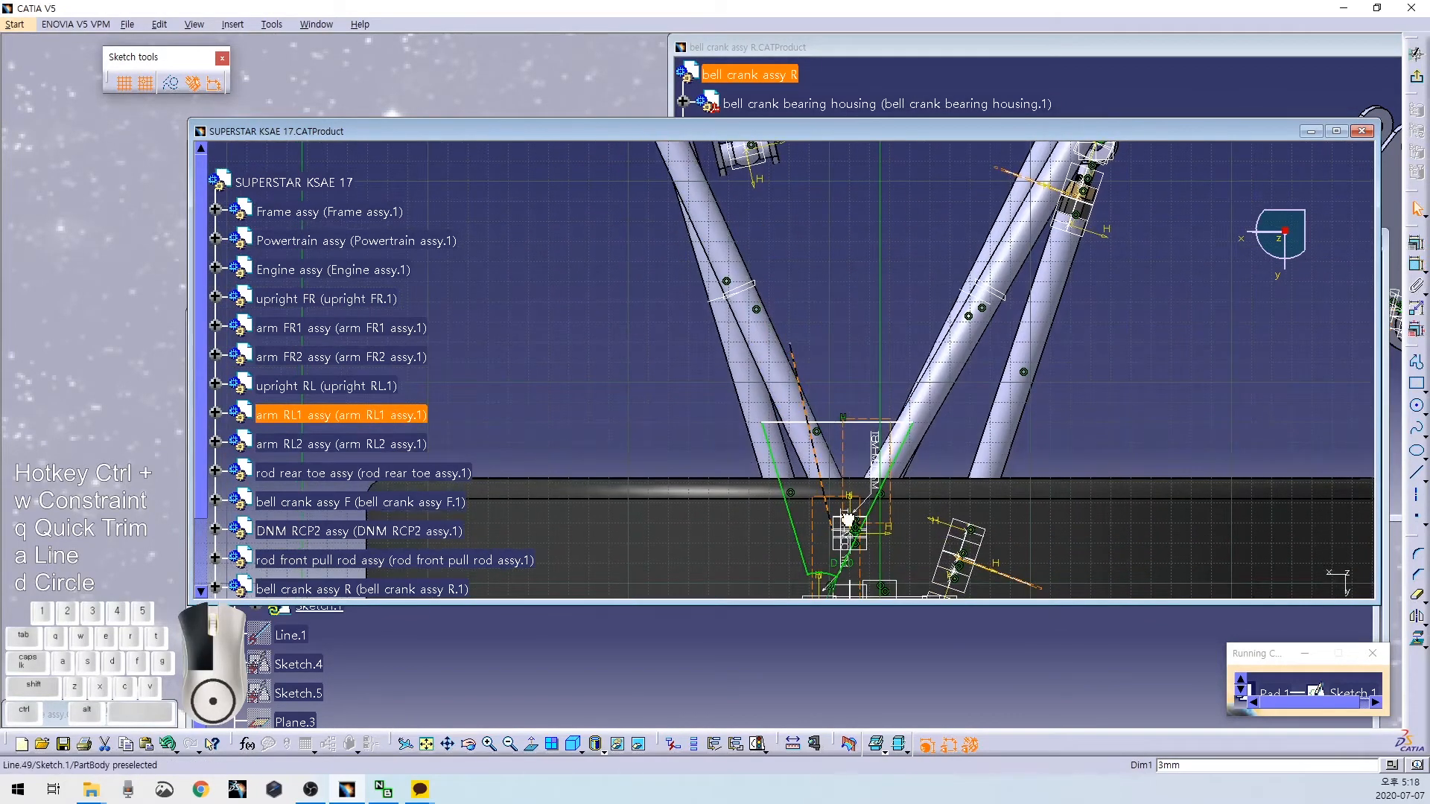
pyautogui.click(809, 350)
pyautogui.moveTo(810, 346); pyautogui.dragTo(822, 195, button='middle')
pyautogui.click(821, 195)
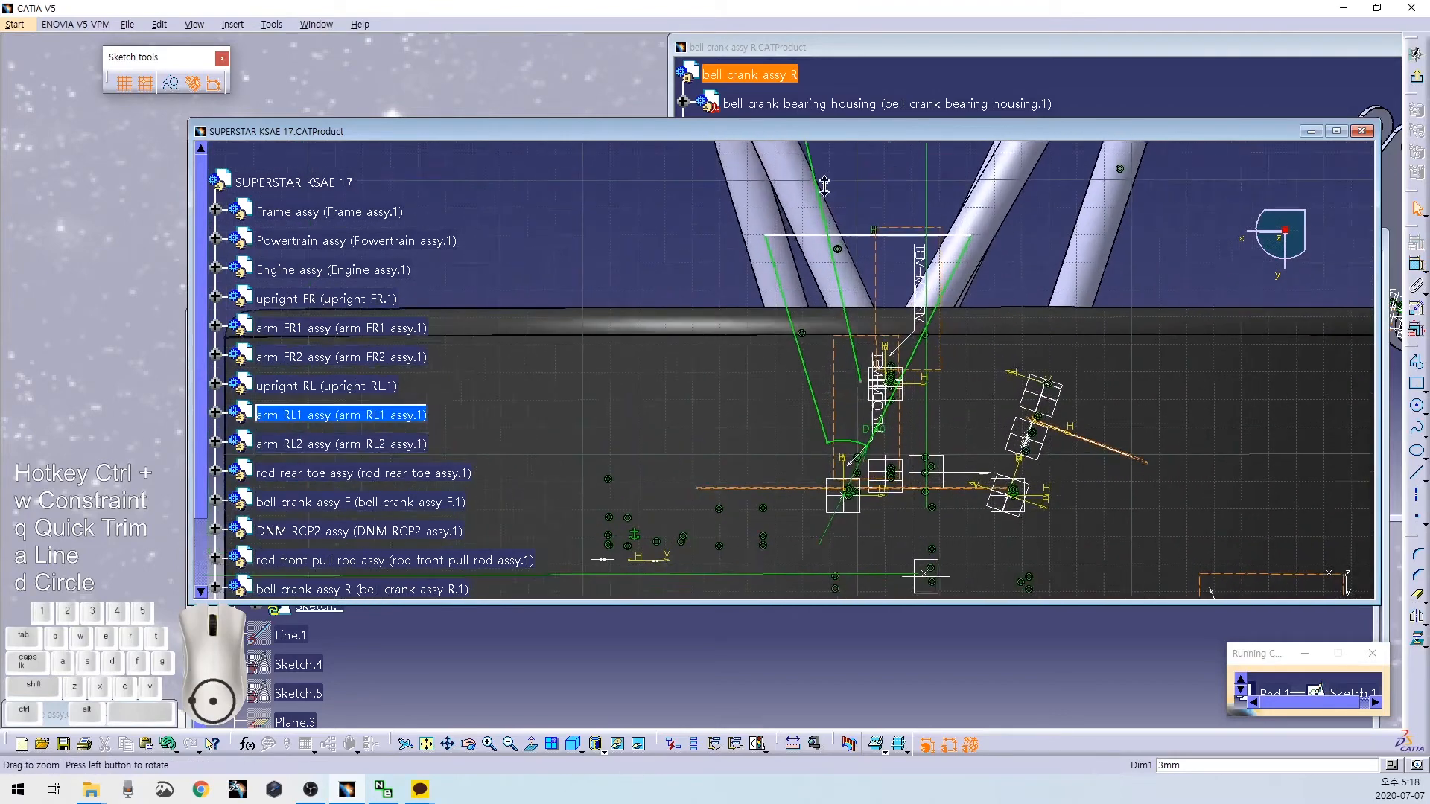
pyautogui.click(862, 384)
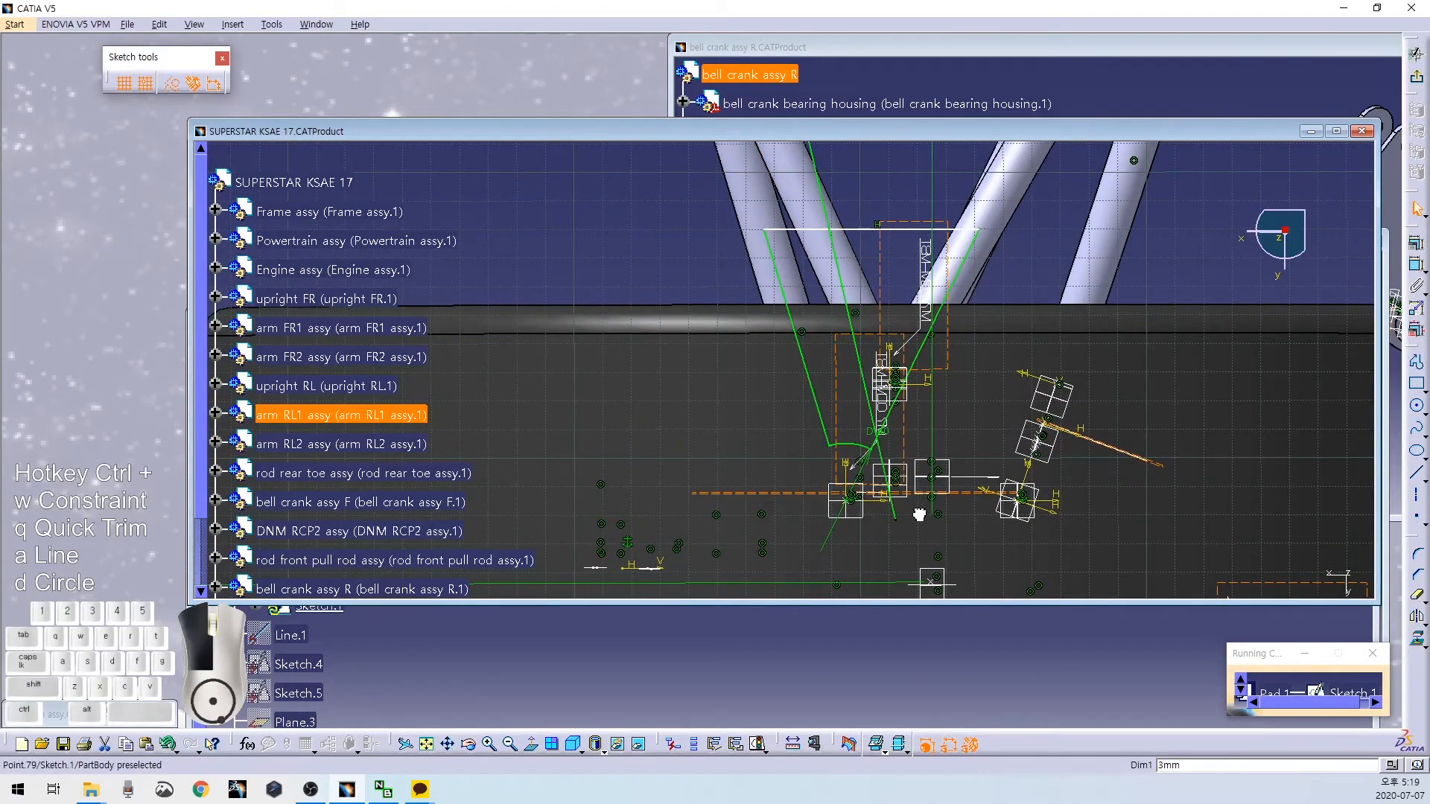
# Convert the line to a construction element and exit the sketch, confirming the pad definition.
pyautogui.moveTo(853, 168)
pyautogui.mouseDown(button='middle')
pyautogui.moveTo(826, 320)
pyautogui.moveTo(826, 418)
pyautogui.mouseUp(button='middle')
pyautogui.click(826, 394)
pyautogui.click(783, 398)
pyautogui.click(817, 293)
pyautogui.moveTo(811, 353)
pyautogui.mouseDown(button='middle')
pyautogui.moveTo(817, 293)
pyautogui.moveTo(813, 351)
pyautogui.mouseUp(button='middle')
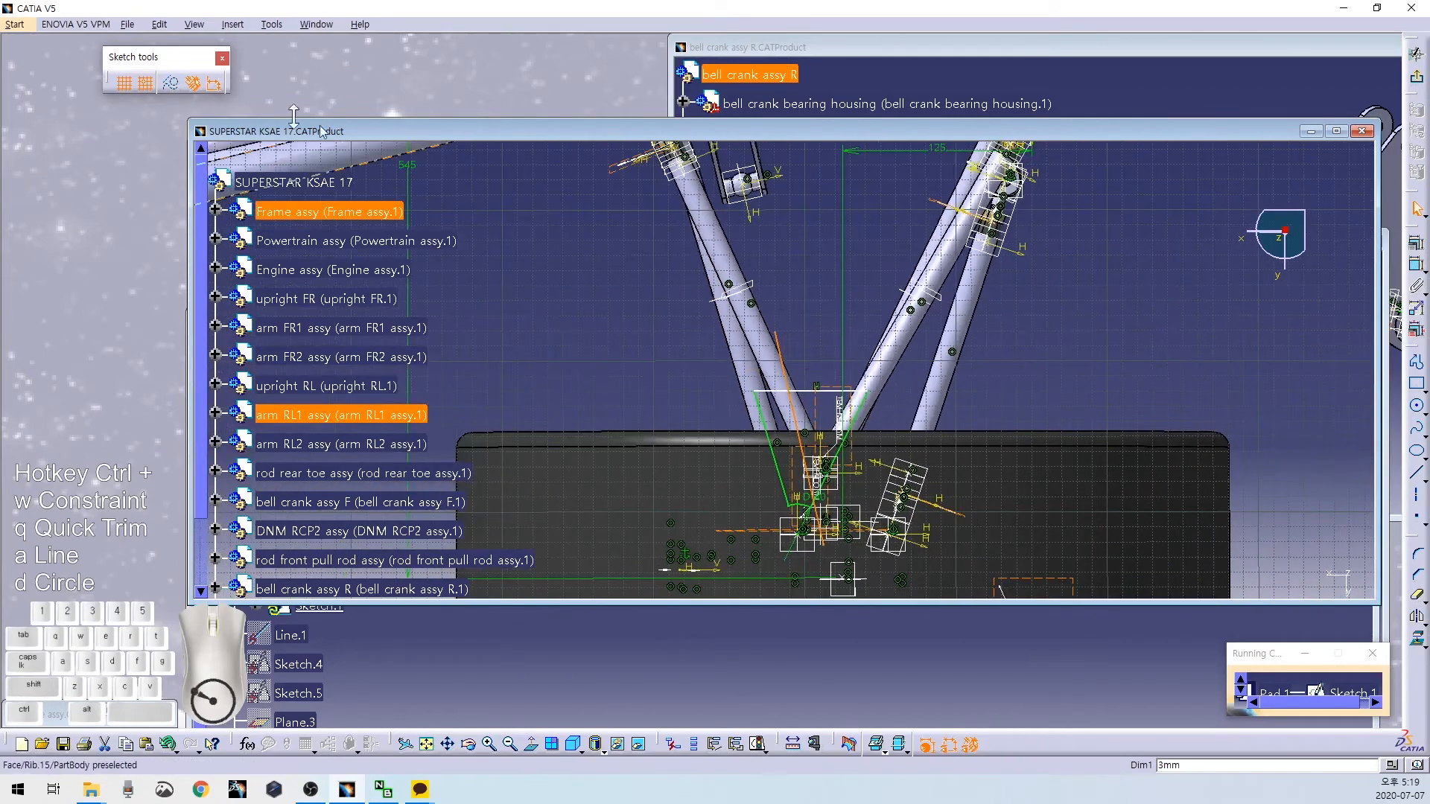
pyautogui.click(698, 374)
pyautogui.click(1417, 82)
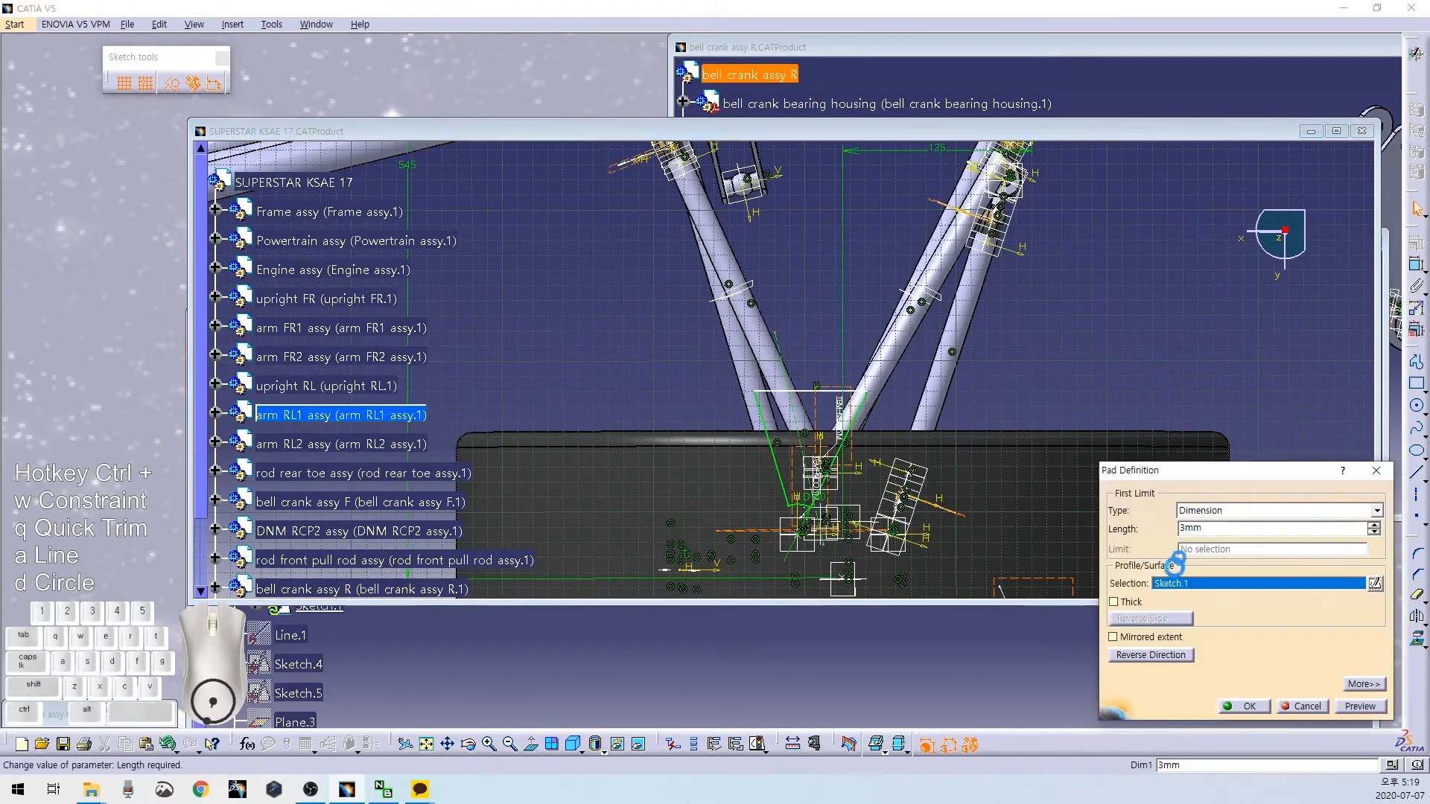
pyautogui.click(879, 390)
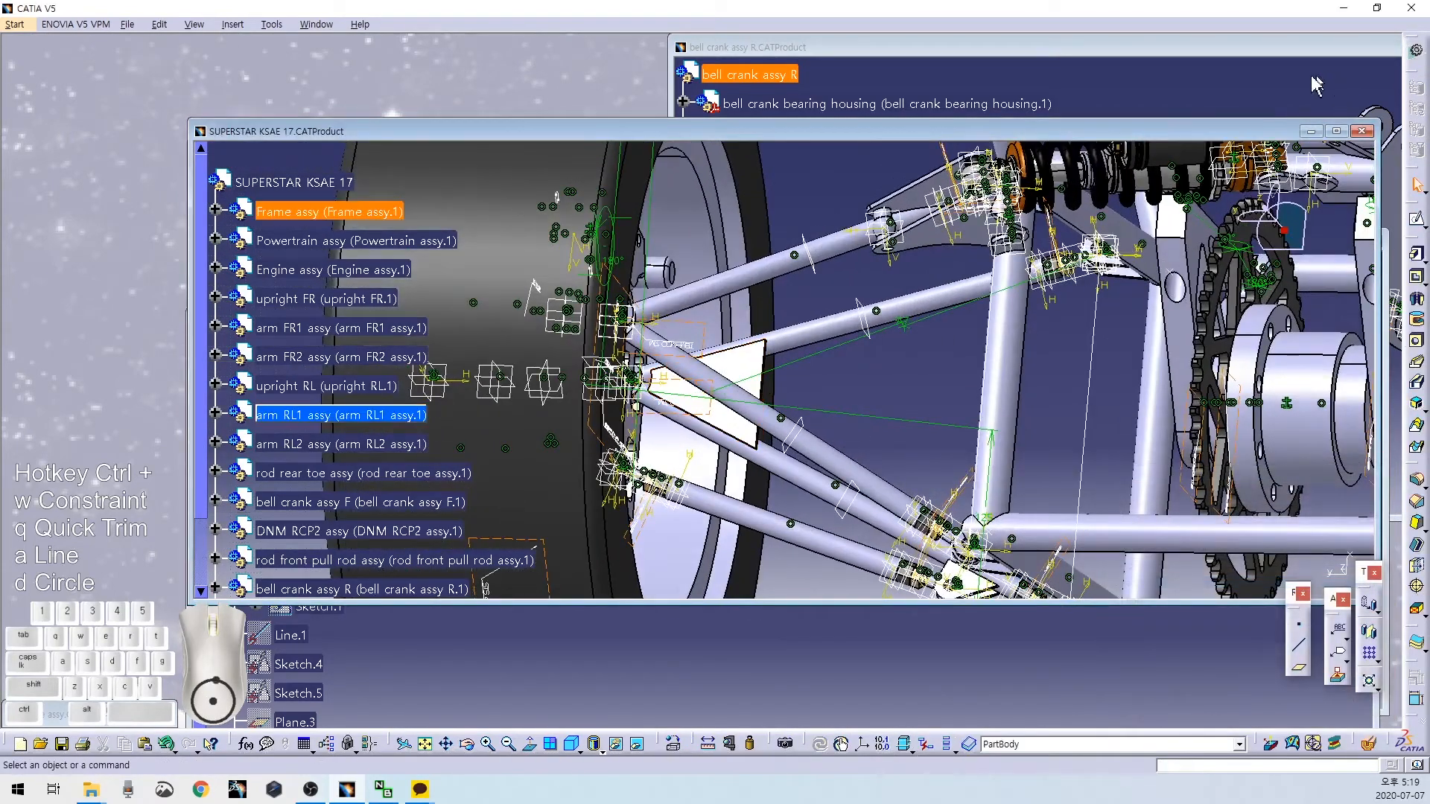
# Switch to the arm BRKT sus F rod main.CATPart window, reopen Sketch.1 of Pad.1 and maximize the window.
pyautogui.click(1288, 82)
pyautogui.click(1147, 667)
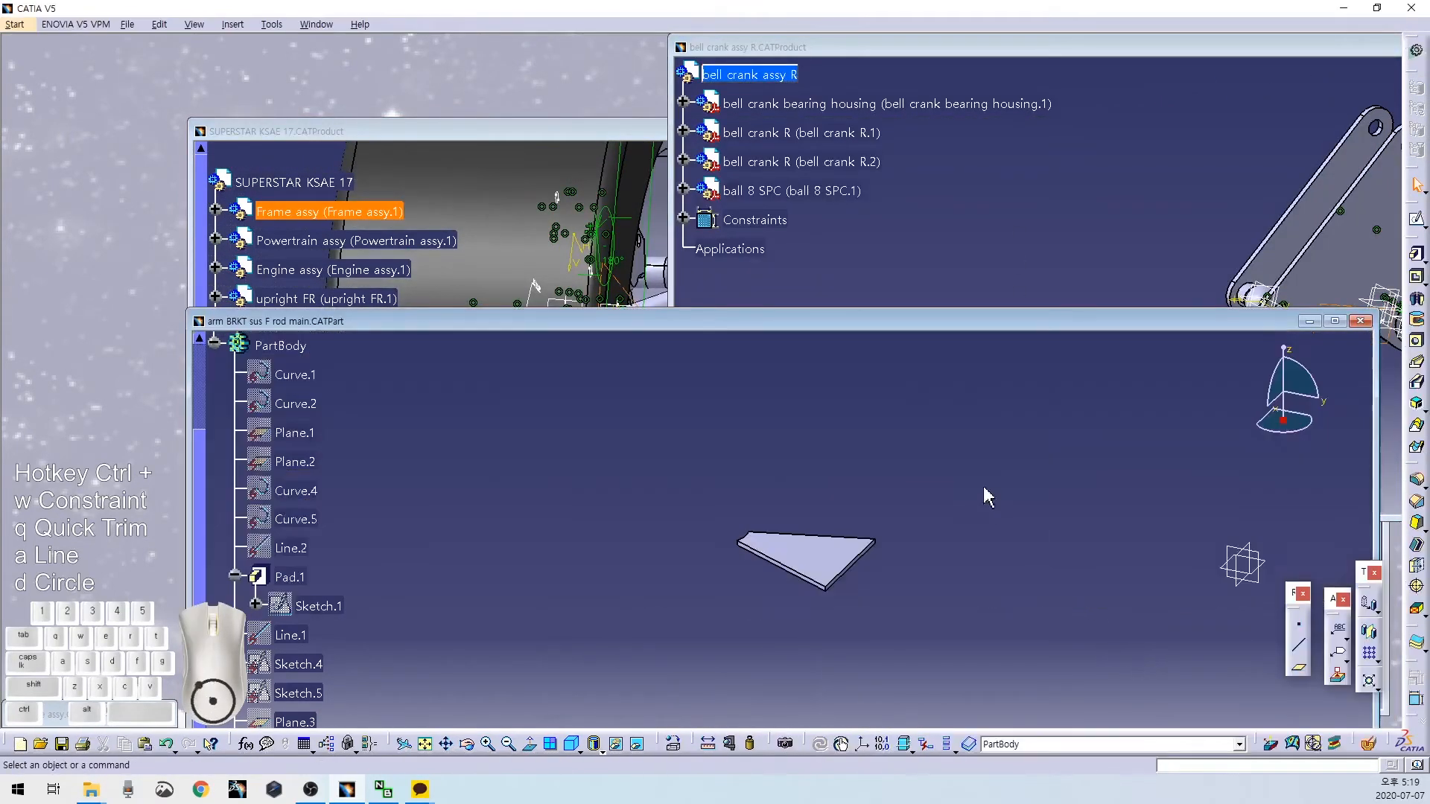
pyautogui.doubleClick(322, 605)
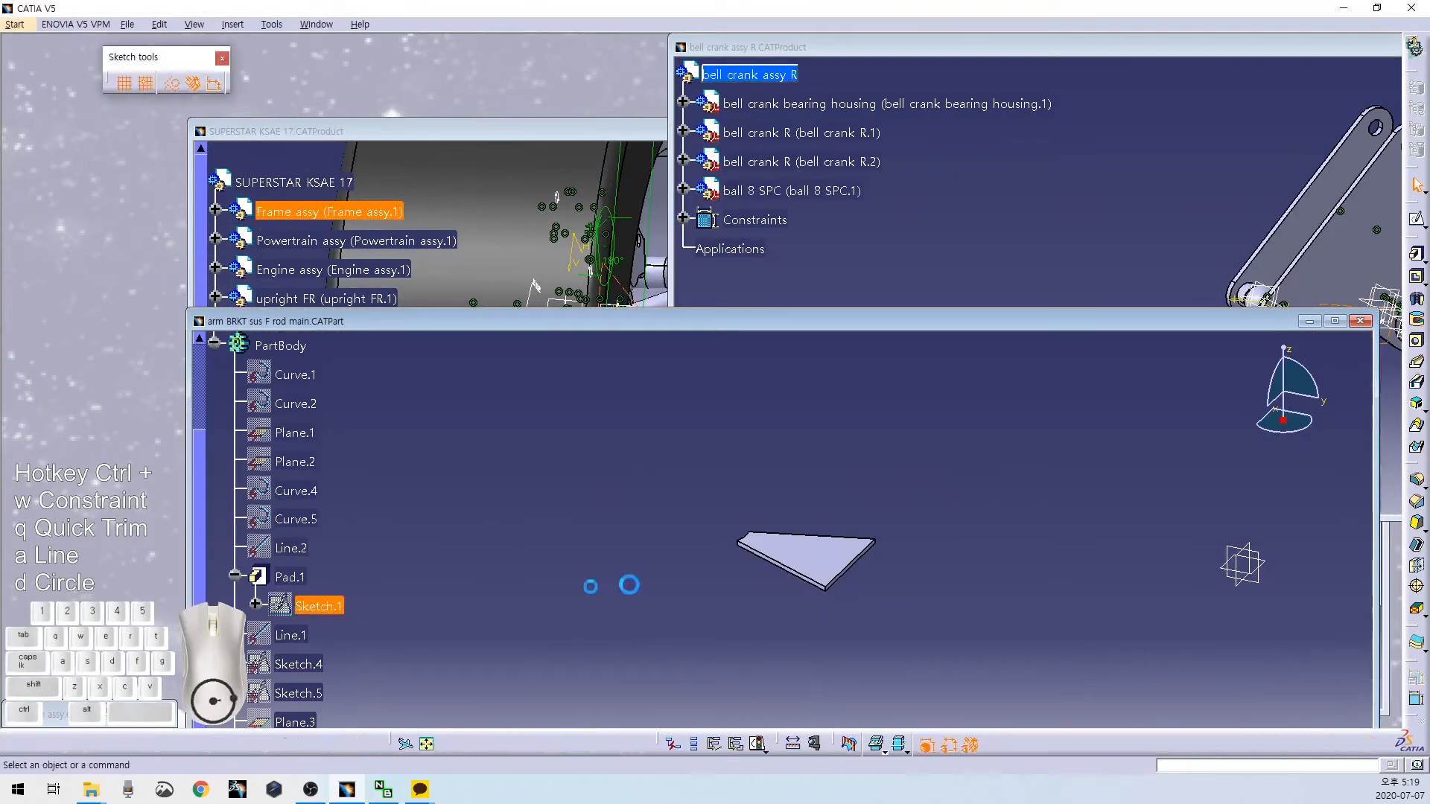
pyautogui.click(1335, 321)
pyautogui.moveTo(842, 494); pyautogui.dragTo(909, 436, button='middle')
# Draw a construction line across the bracket profile and constrain it perpendicular to the steep construction line.
pyautogui.click(1418, 477)
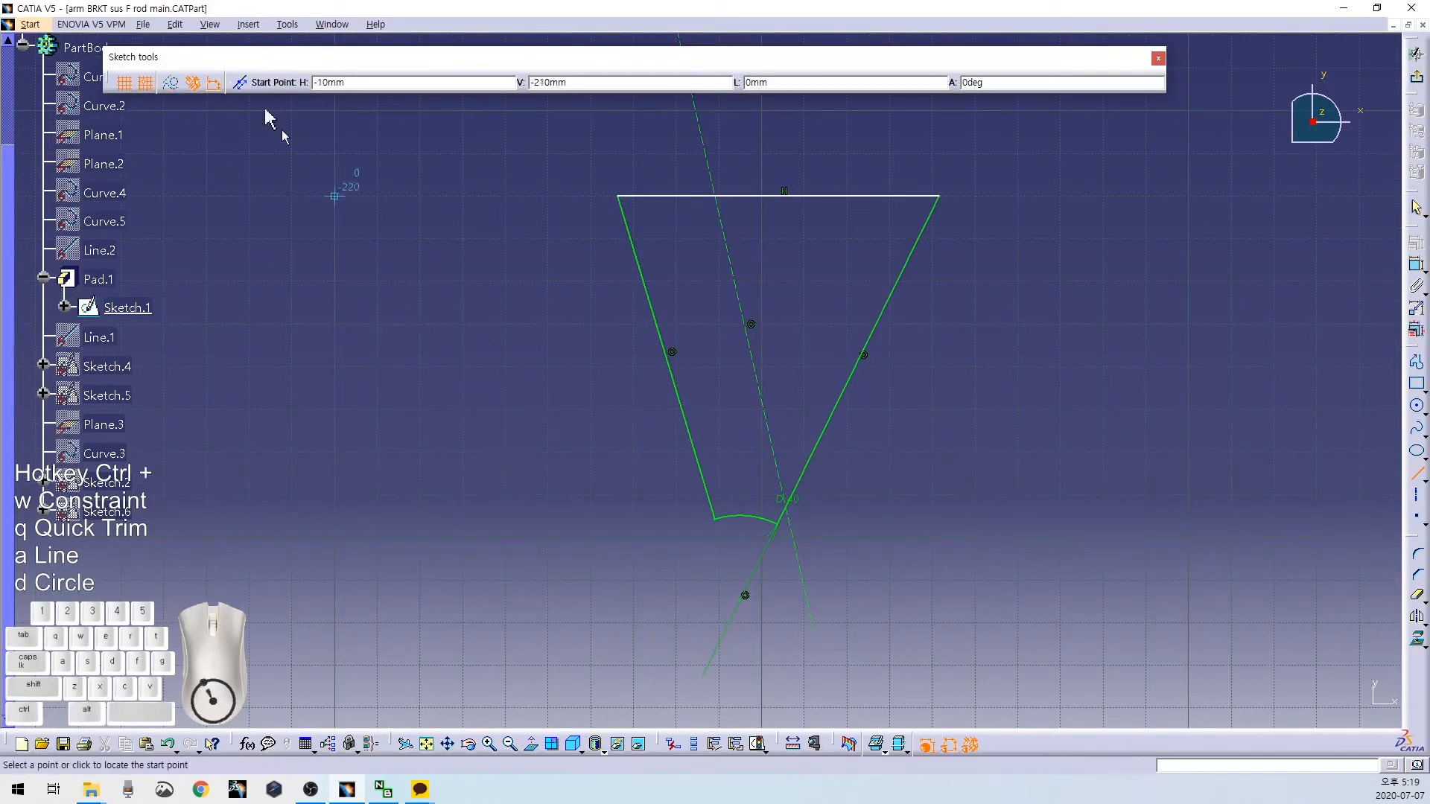
pyautogui.click(505, 451)
pyautogui.click(1103, 368)
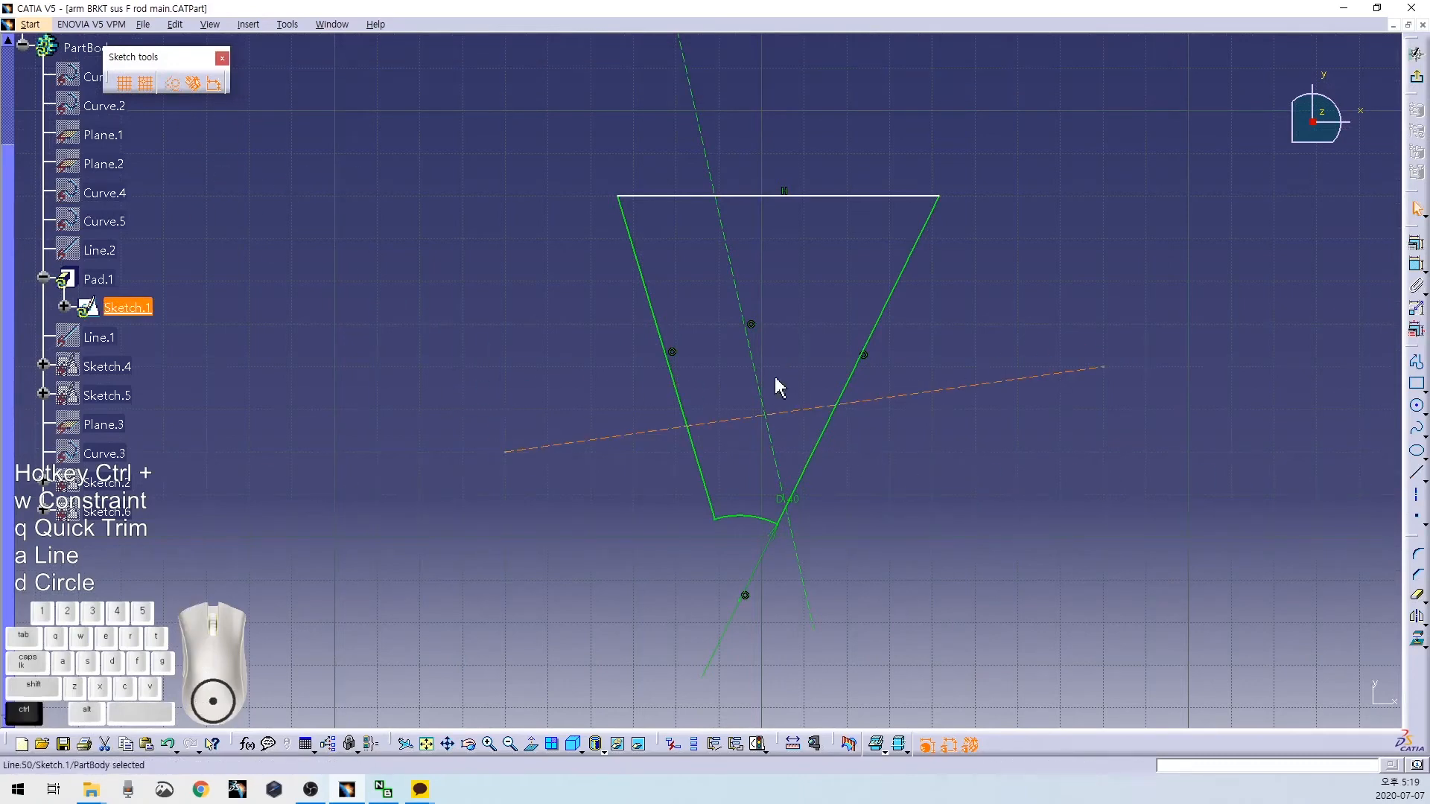
pyautogui.keyDown('ctrl'); pyautogui.click(762, 389); pyautogui.keyUp('ctrl')
pyautogui.hotkey('ctrl', 'w')
pyautogui.rightClick(791, 382)
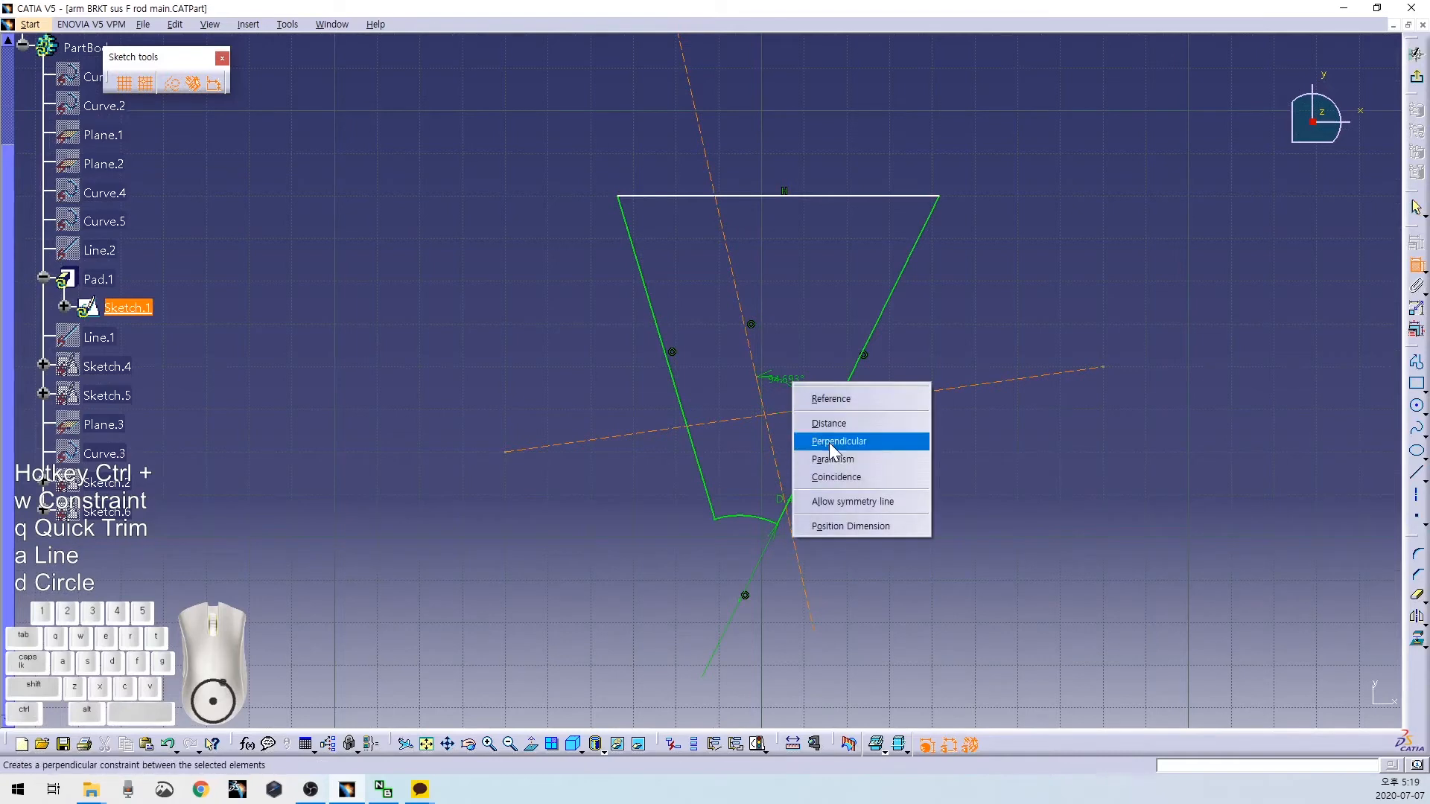
pyautogui.click(825, 442)
pyautogui.moveTo(933, 447)
pyautogui.mouseDown(button='middle')
pyautogui.moveTo(919, 468)
pyautogui.moveTo(925, 444)
pyautogui.mouseUp(button='middle')
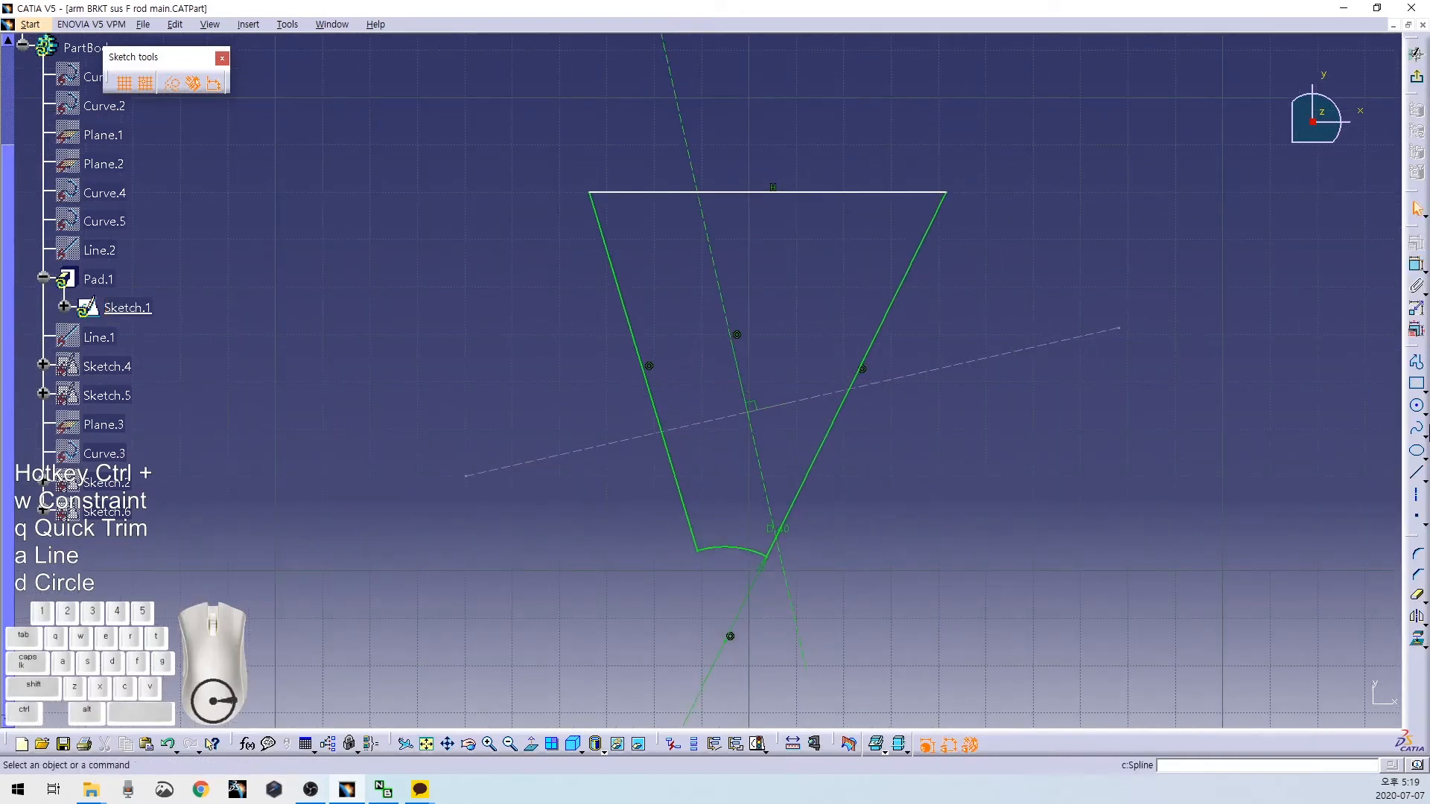
# Switch to standard elements and sketch two oriented rectangles, one on each side of the bracket profile.
pyautogui.click(1424, 391)
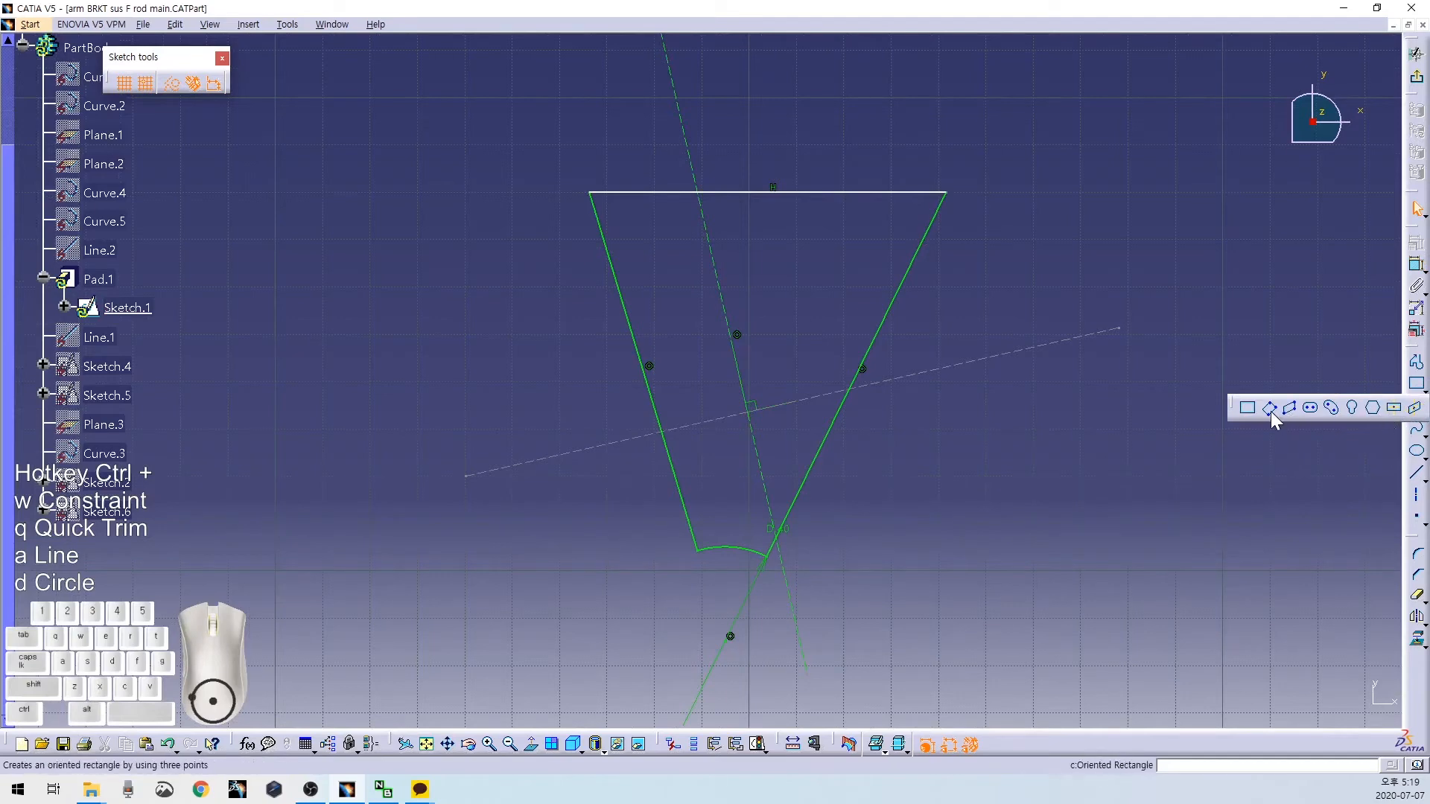
pyautogui.click(369, 463)
pyautogui.click(172, 82)
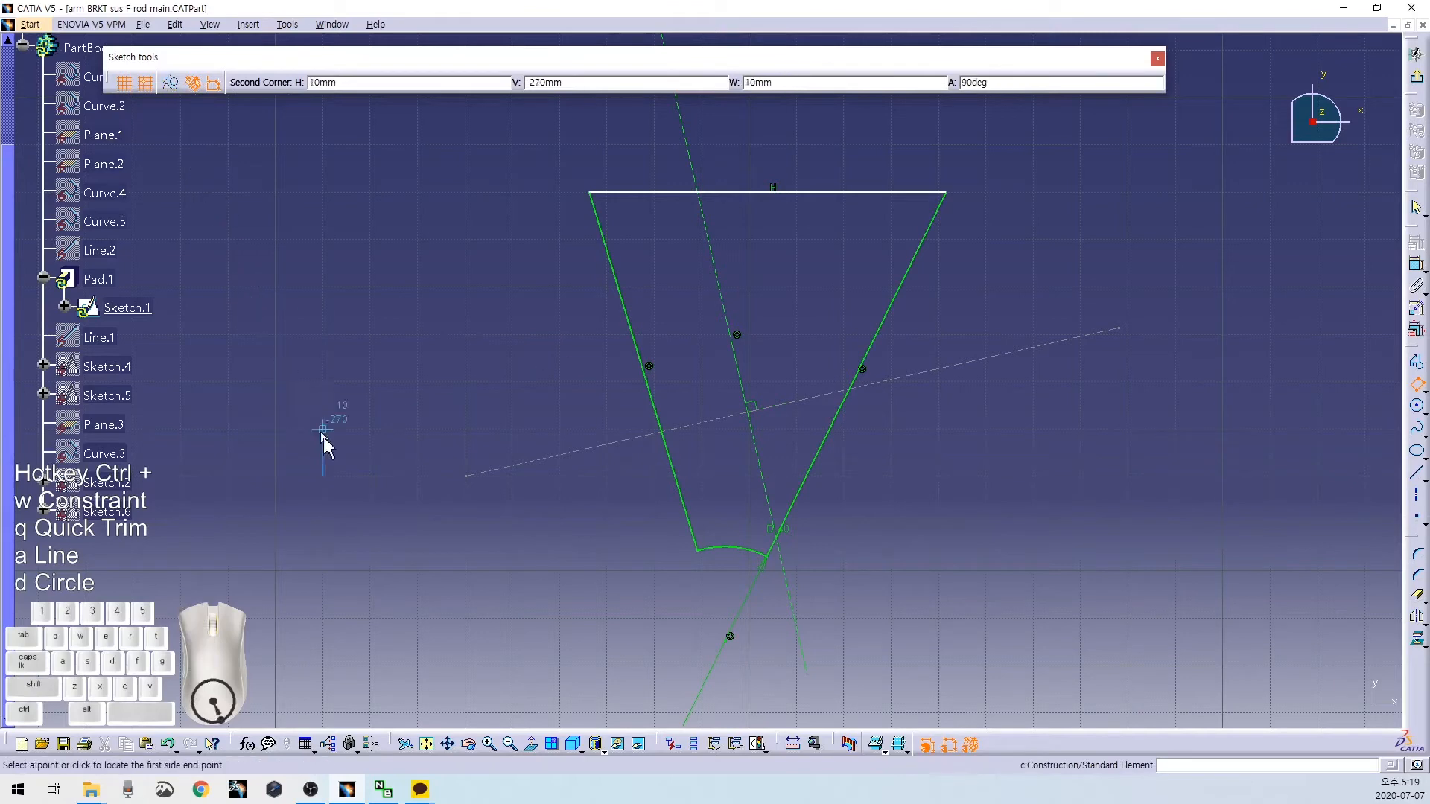
pyautogui.click(370, 570)
pyautogui.click(477, 533)
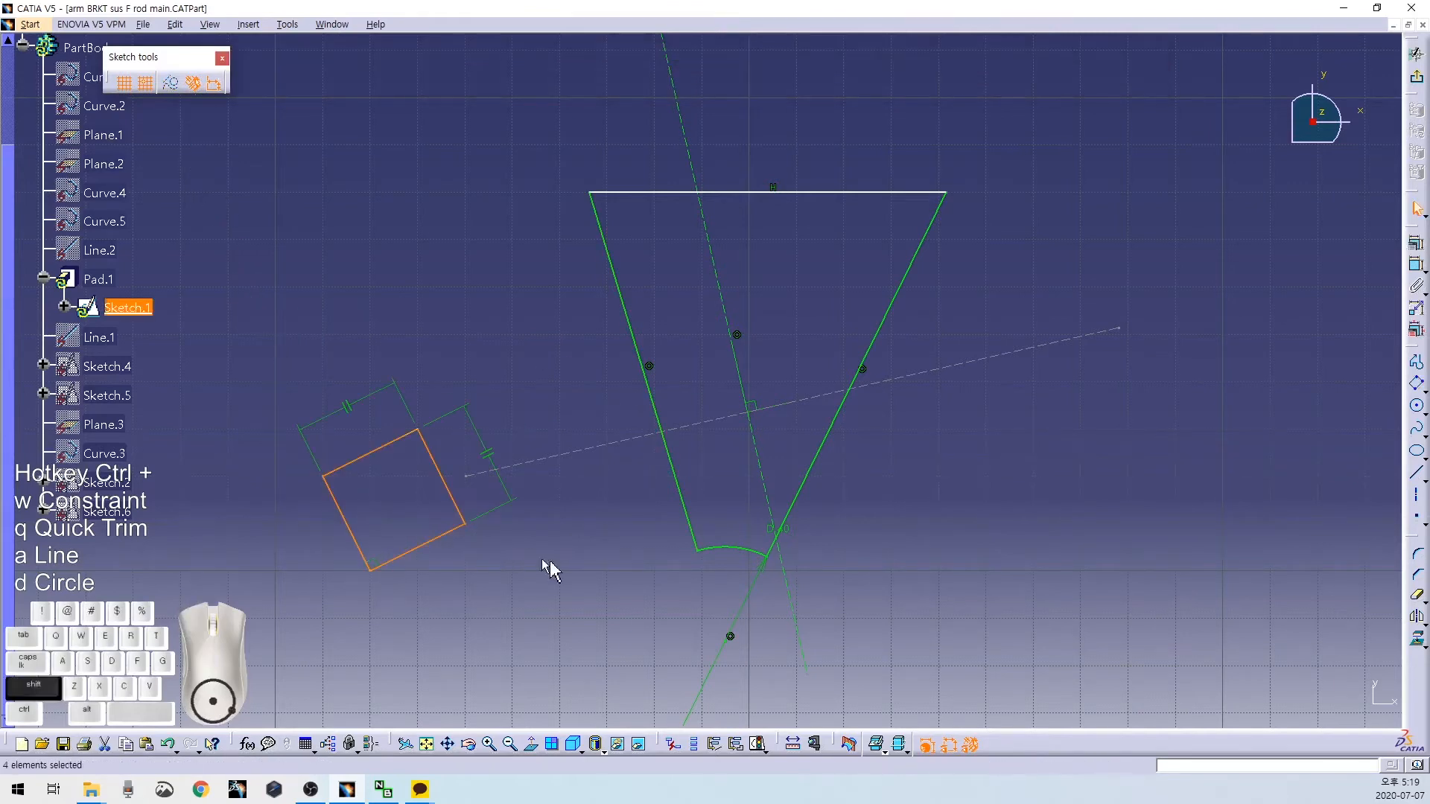
pyautogui.click(1417, 384)
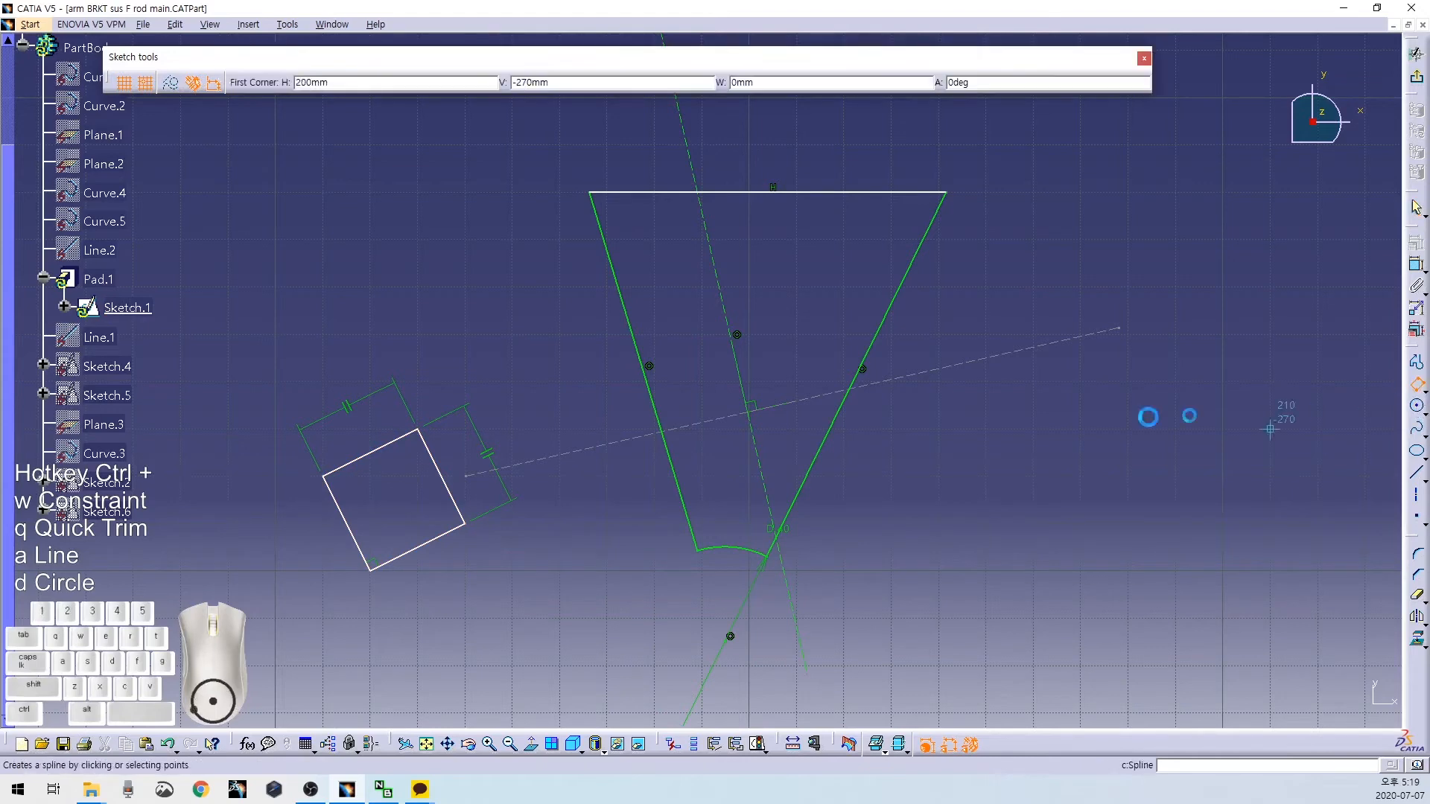
pyautogui.click(987, 430)
pyautogui.click(1034, 618)
pyautogui.click(1177, 584)
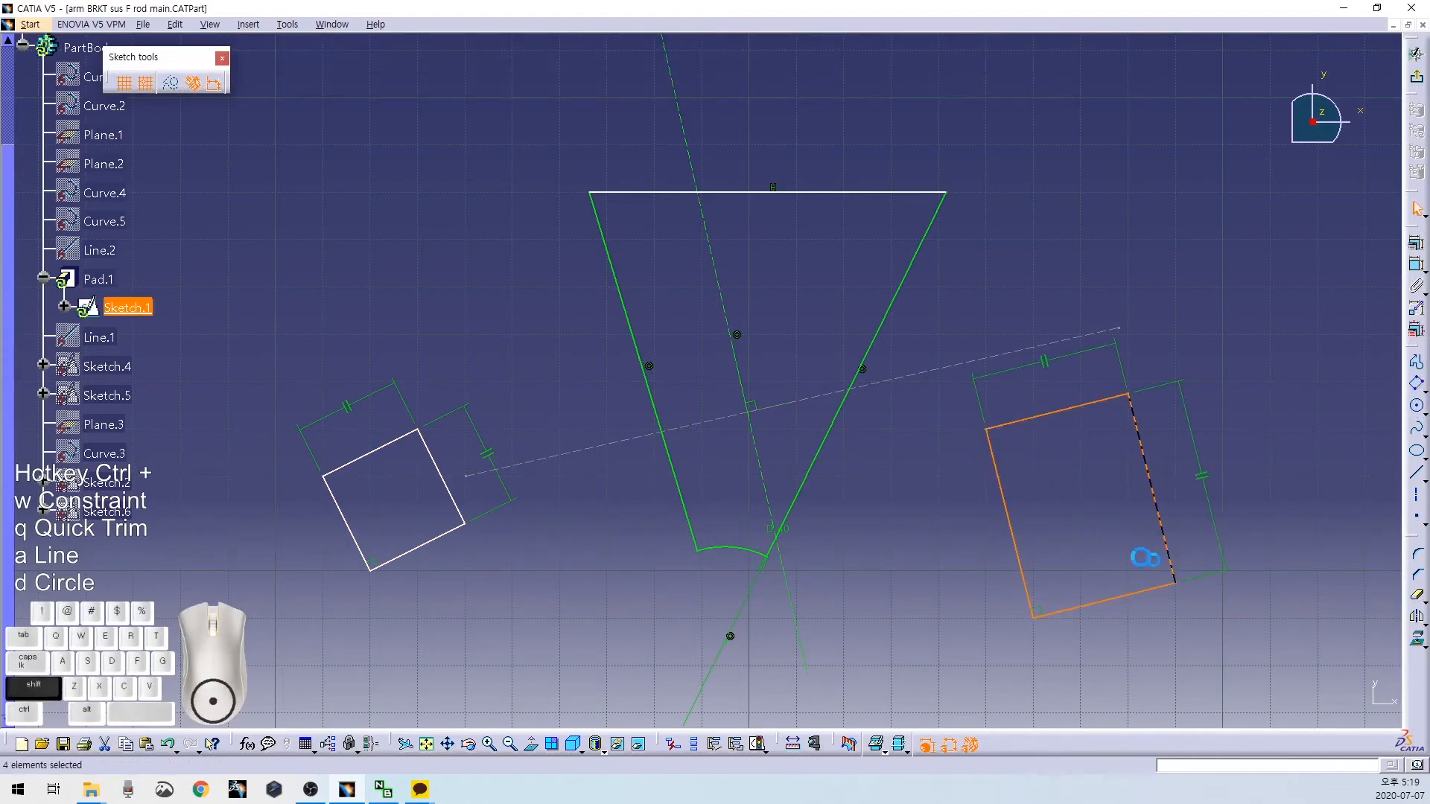
# Make the lower edges of both rectangles coincident, and likewise their upper edges.
pyautogui.click(1066, 517)
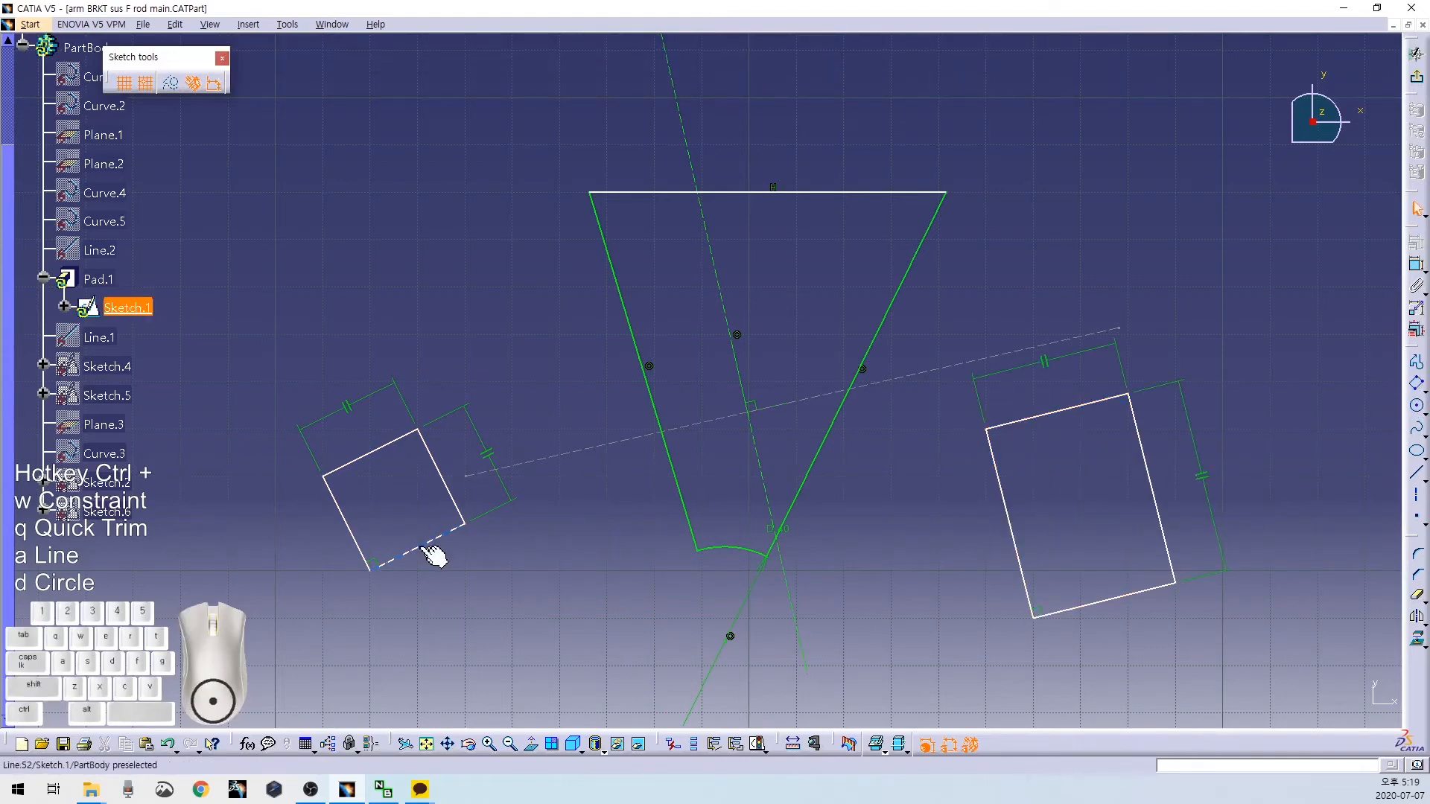
pyautogui.hotkey('ctrl', 'w')
pyautogui.rightClick(902, 551)
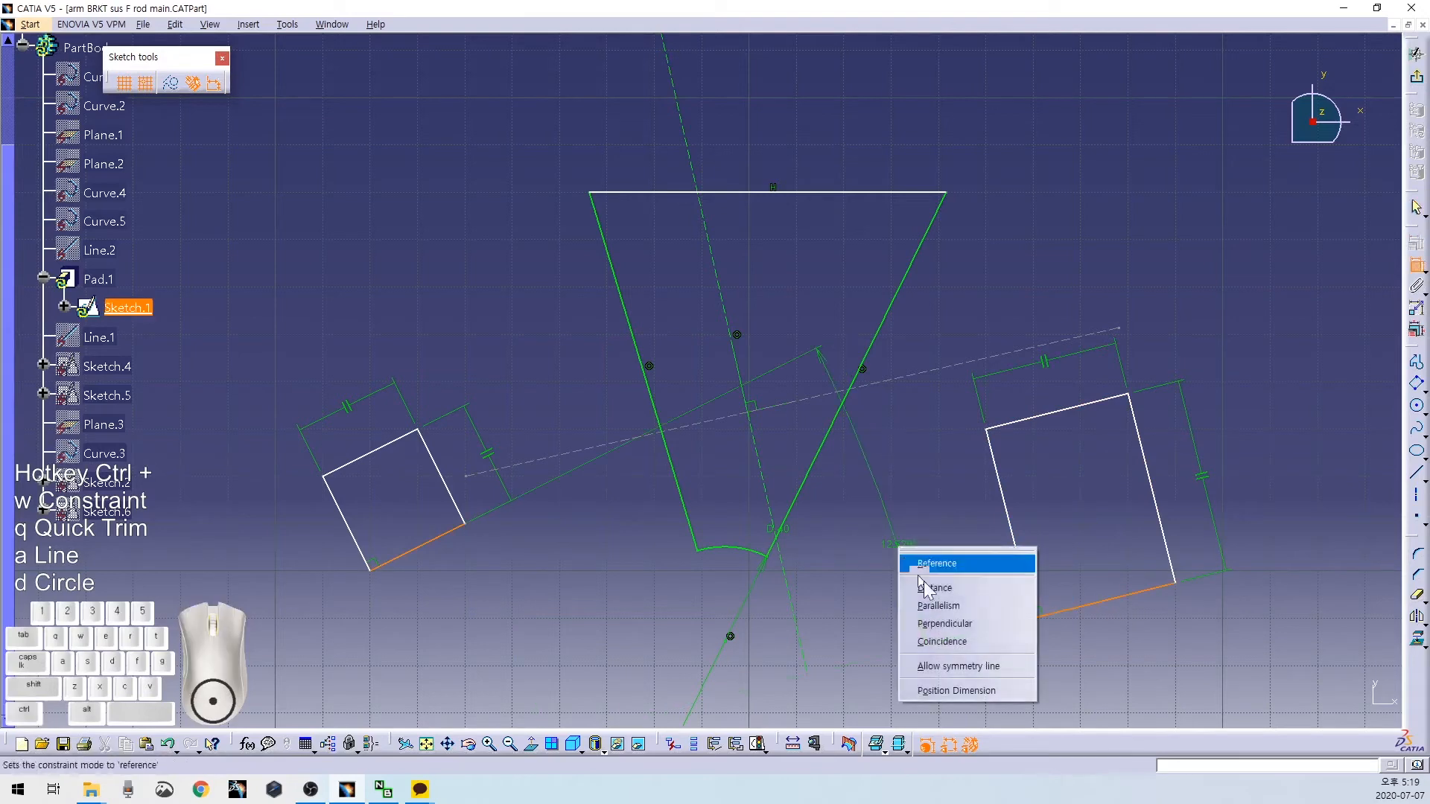
pyautogui.click(948, 639)
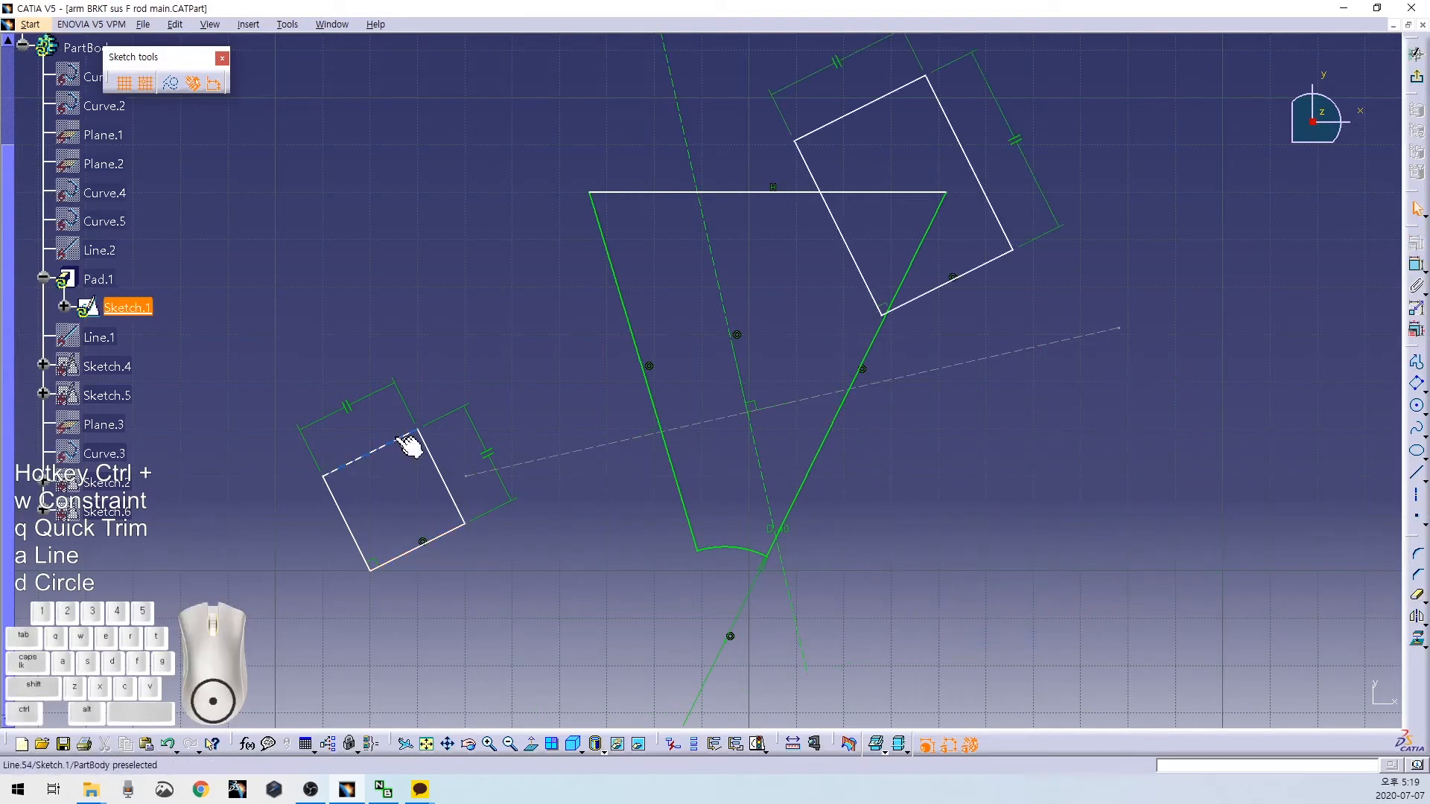
pyautogui.click(395, 440)
pyautogui.click(849, 131)
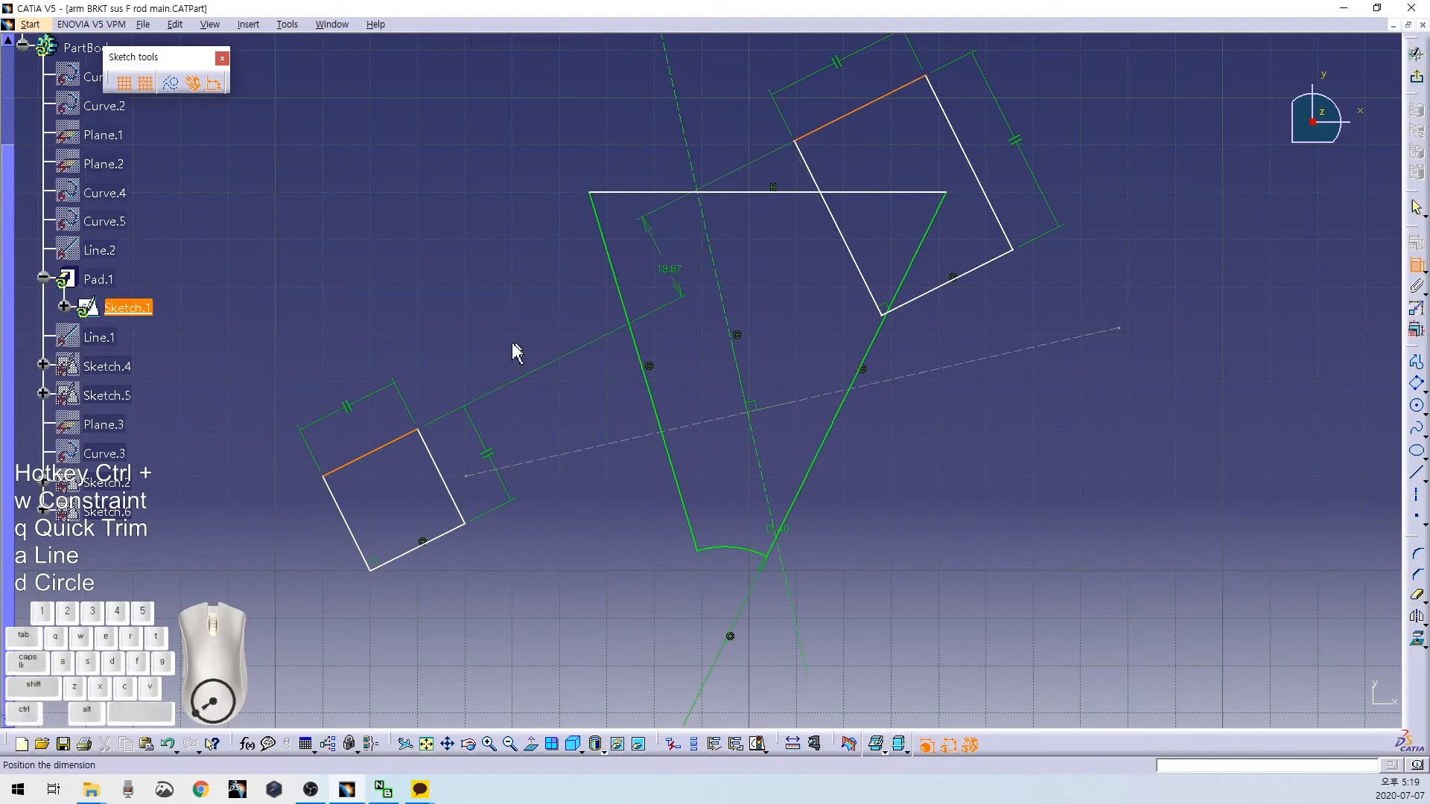
pyautogui.rightClick(511, 349)
pyautogui.click(552, 465)
# Constrain the inner side of the left rectangle parallel to the steep construction line.
pyautogui.click(452, 498)
pyautogui.keyDown('ctrl'); pyautogui.click(747, 365); pyautogui.keyUp('ctrl')
pyautogui.click(1416, 244)
pyautogui.click(1229, 648)
pyautogui.click(1311, 704)
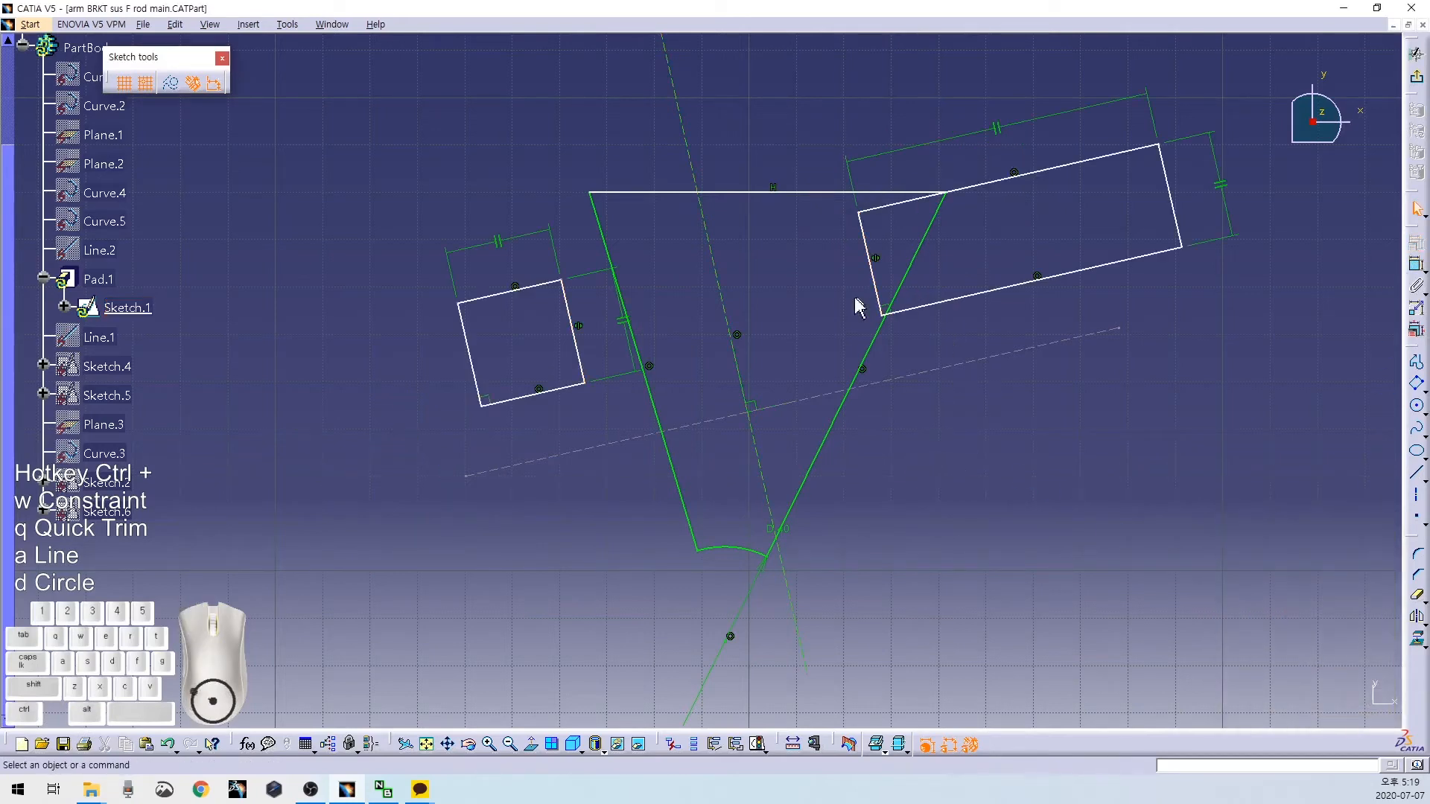
# Dimension the left rectangle's width and set it to 3 mm.
pyautogui.moveTo(857, 306); pyautogui.dragTo(735, 402, button='middle')
pyautogui.hotkey('ctrl', 'w')
pyautogui.click(530, 466)
pyautogui.click(563, 637)
pyautogui.doubleClick(550, 617)
pyautogui.write('3')
pyautogui.press('Return')
pyautogui.hotkey('ctrl', 'w')
pyautogui.press('Escape')
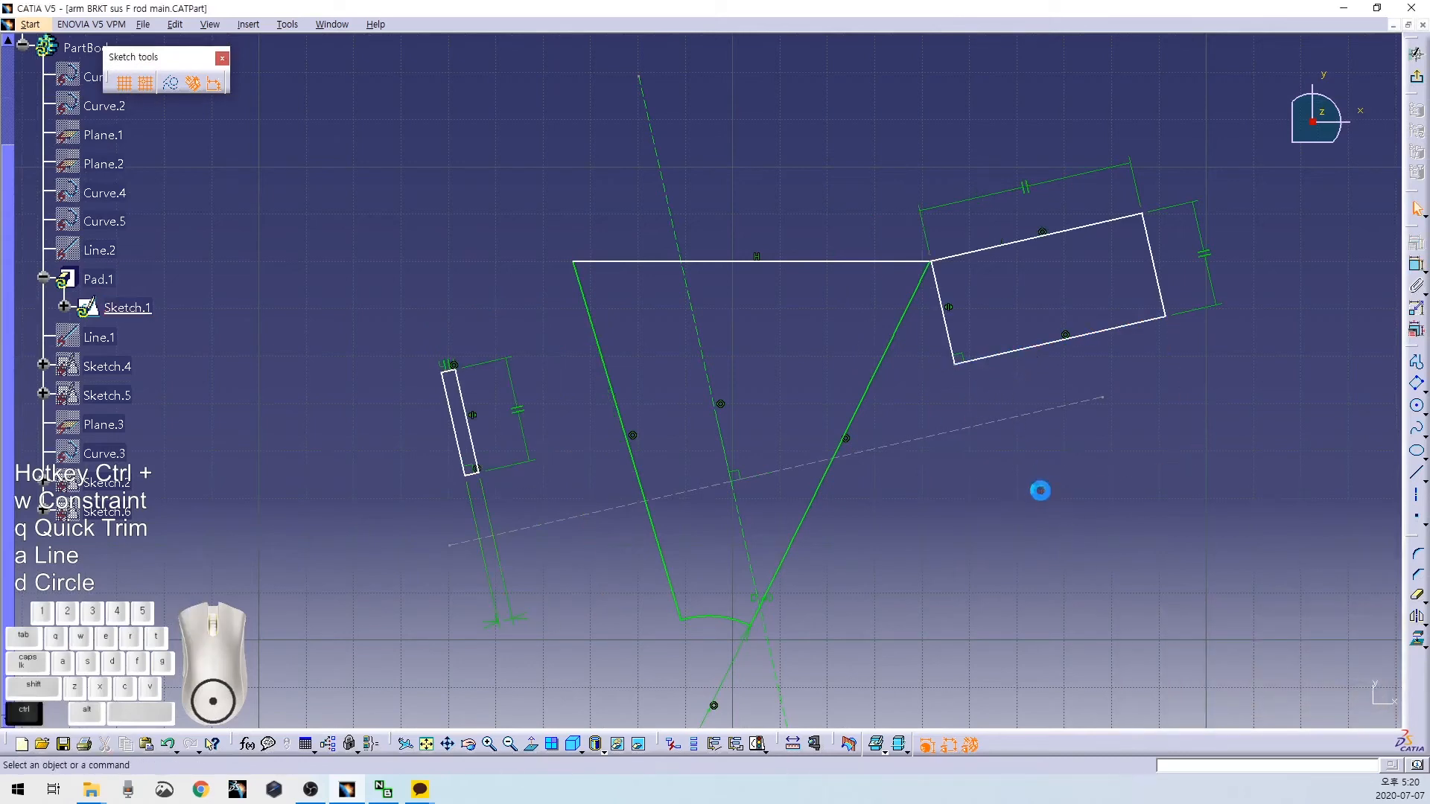
# Constrain the outer sides of the two rectangles symmetric about the steep construction line.
pyautogui.moveTo(481, 443); pyautogui.dragTo(547, 449)
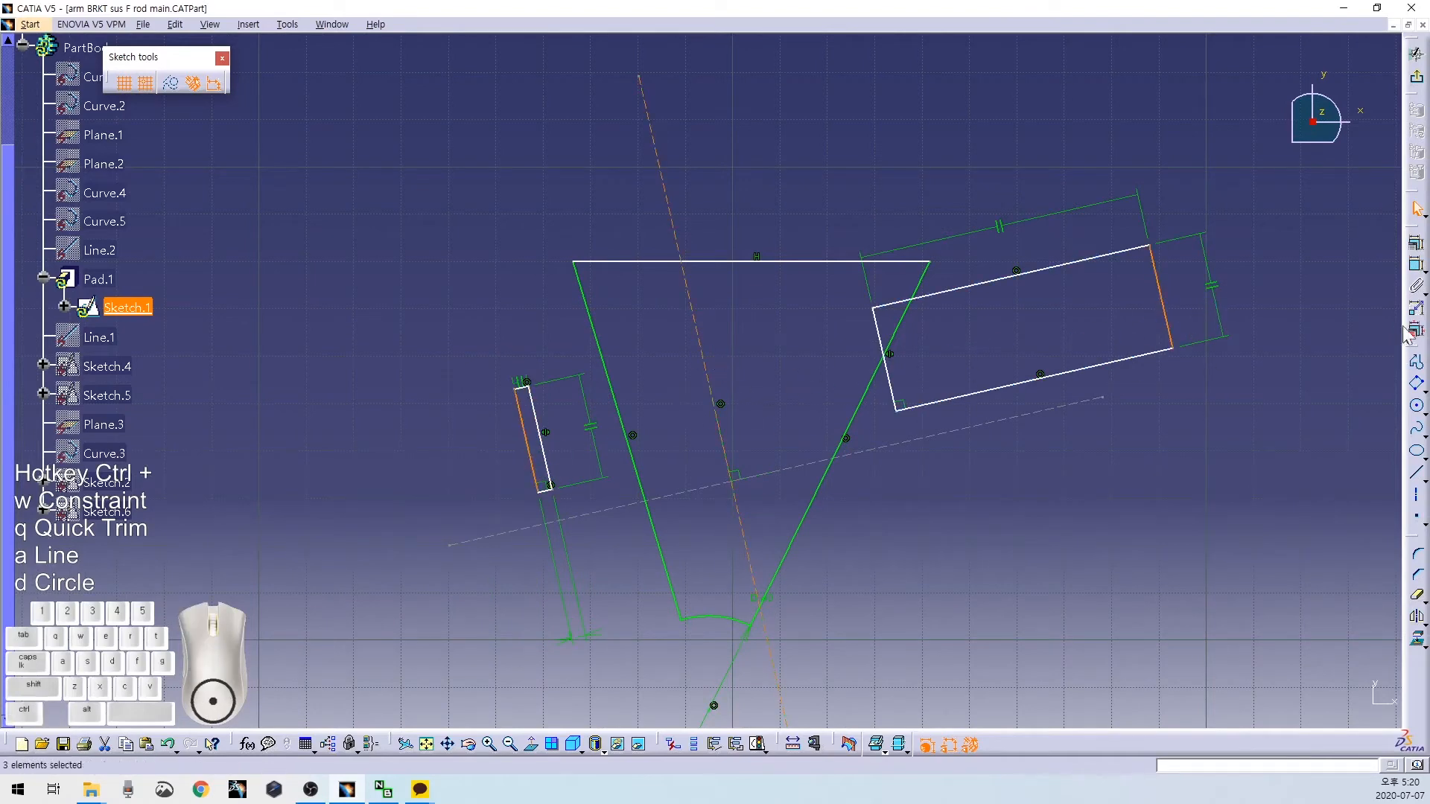
pyautogui.click(1413, 261)
pyautogui.click(1267, 650)
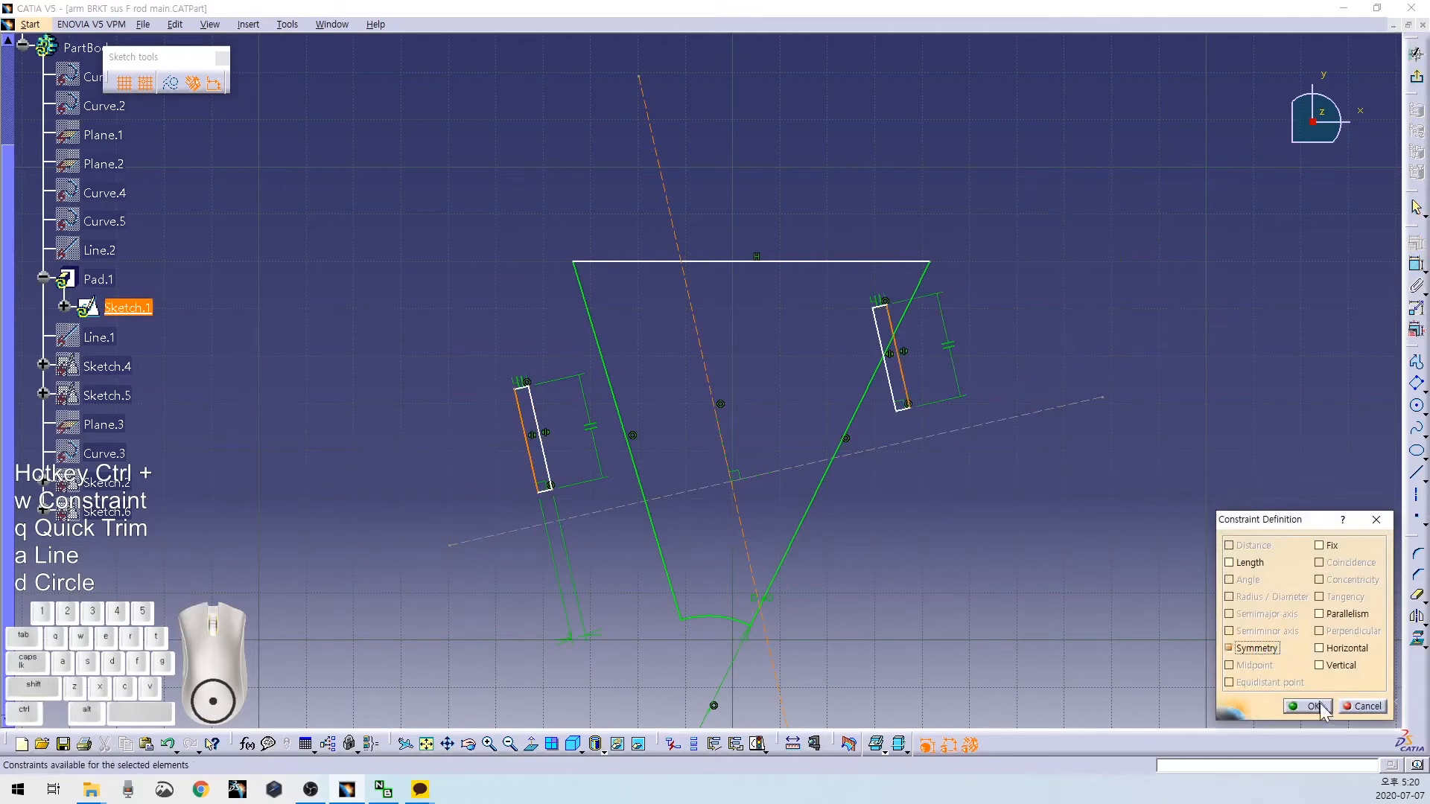
pyautogui.click(1311, 710)
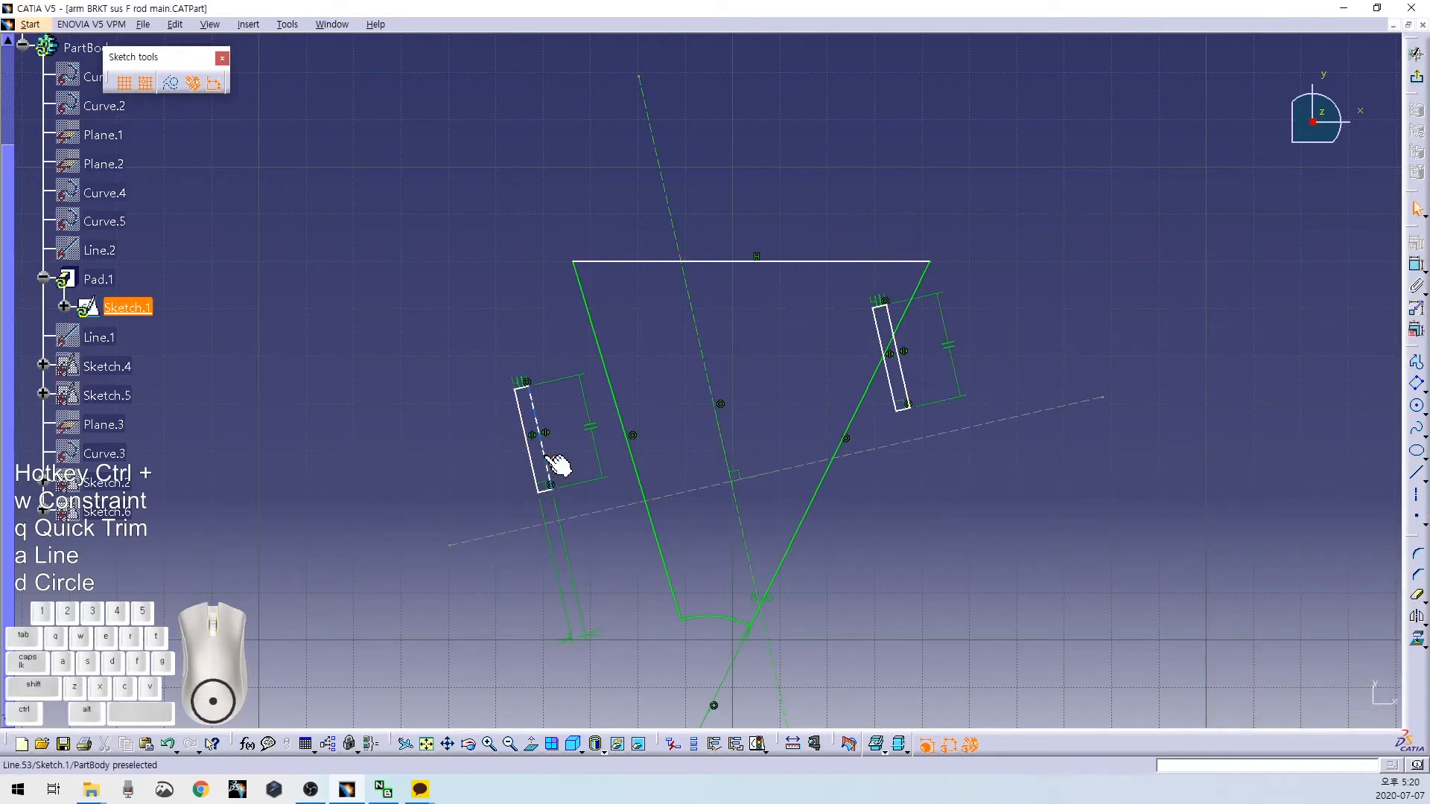
# Dimension the distance between the inner sides of the two rectangles and set it to 24 mm.
pyautogui.click(551, 460)
pyautogui.keyDown('ctrl'); pyautogui.click(904, 401); pyautogui.keyUp('ctrl')
pyautogui.hotkey('ctrl', 'w')
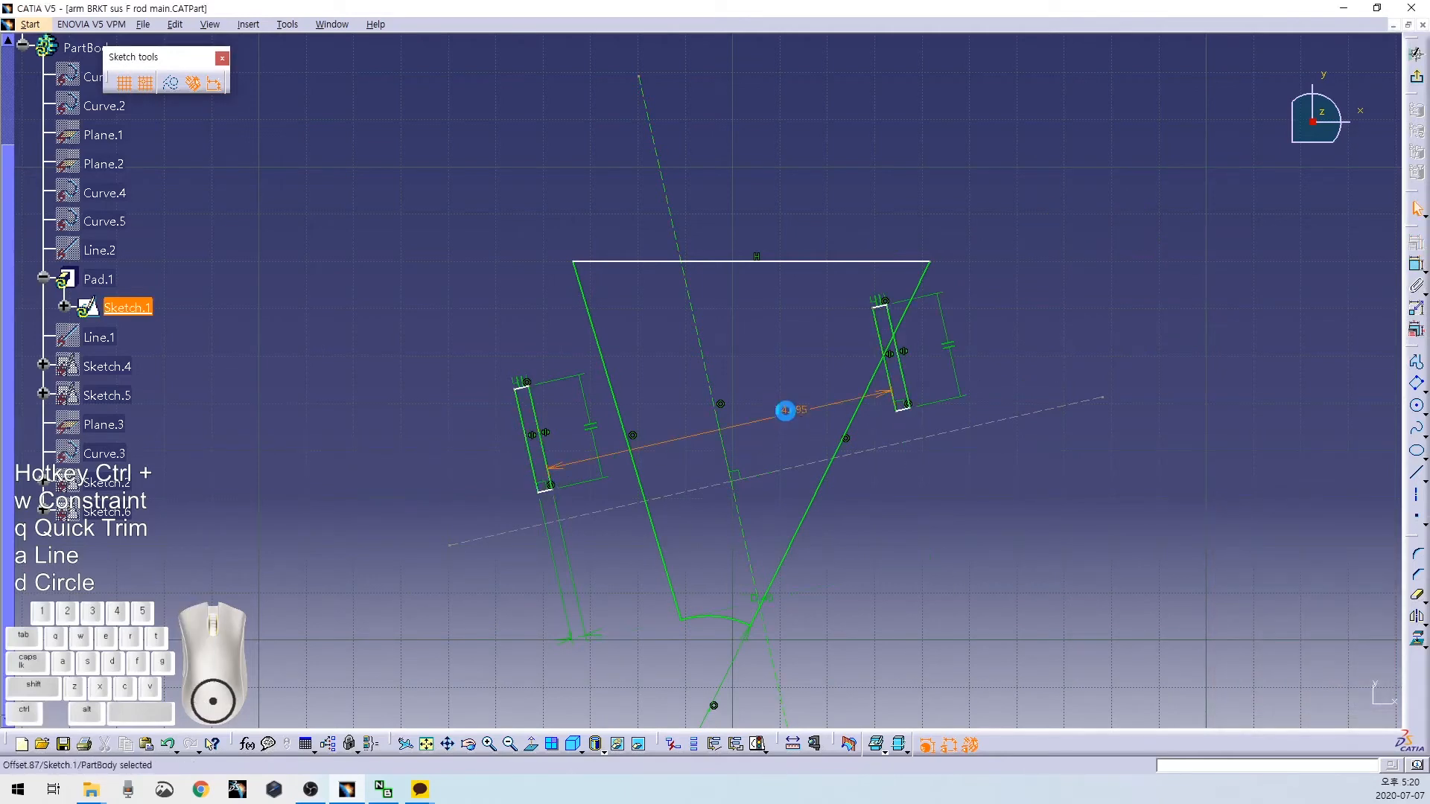
pyautogui.doubleClick(783, 418)
pyautogui.press('Return')
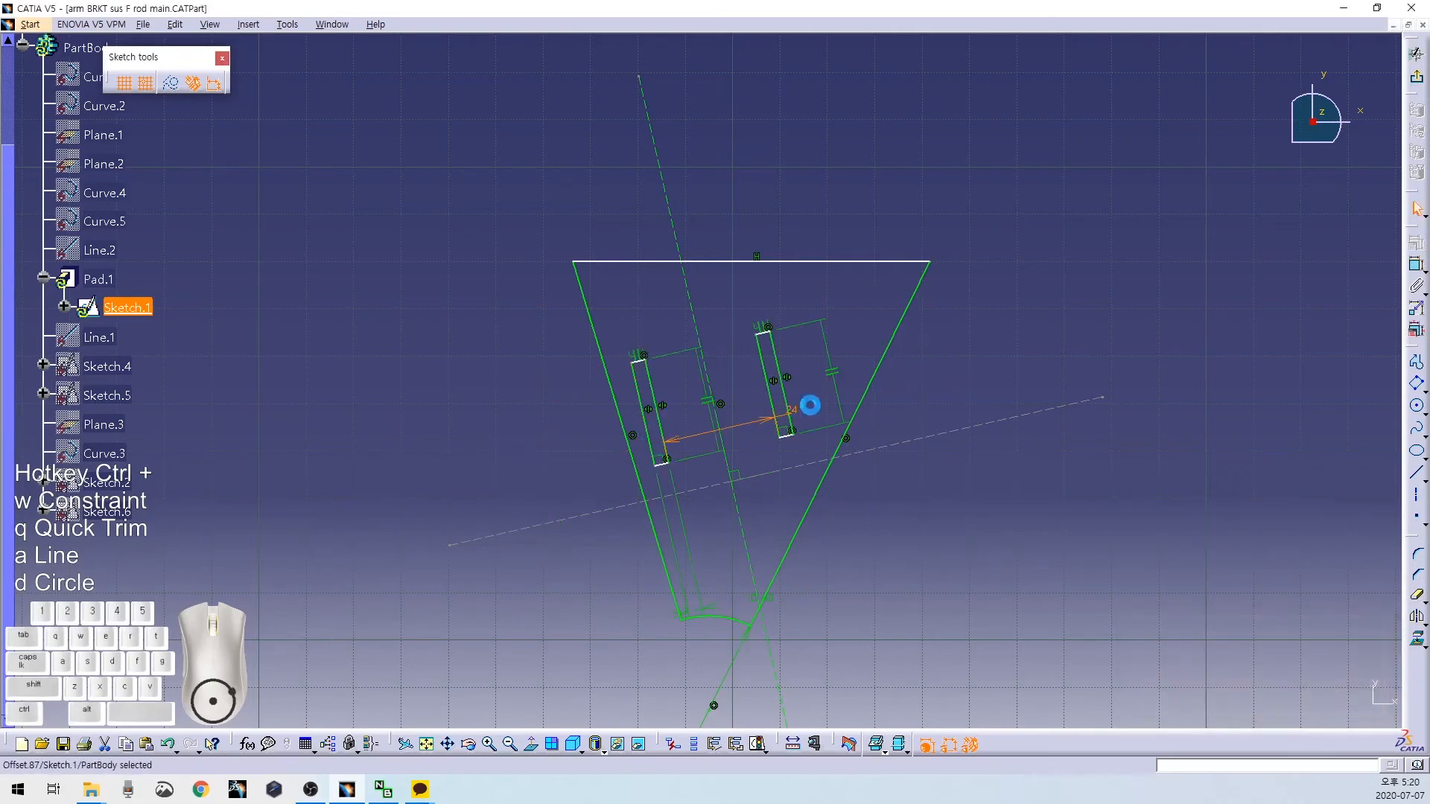
# Dimension the right rectangle's length along its long side and set it to 5 mm.
pyautogui.click(797, 400)
pyautogui.click(961, 376)
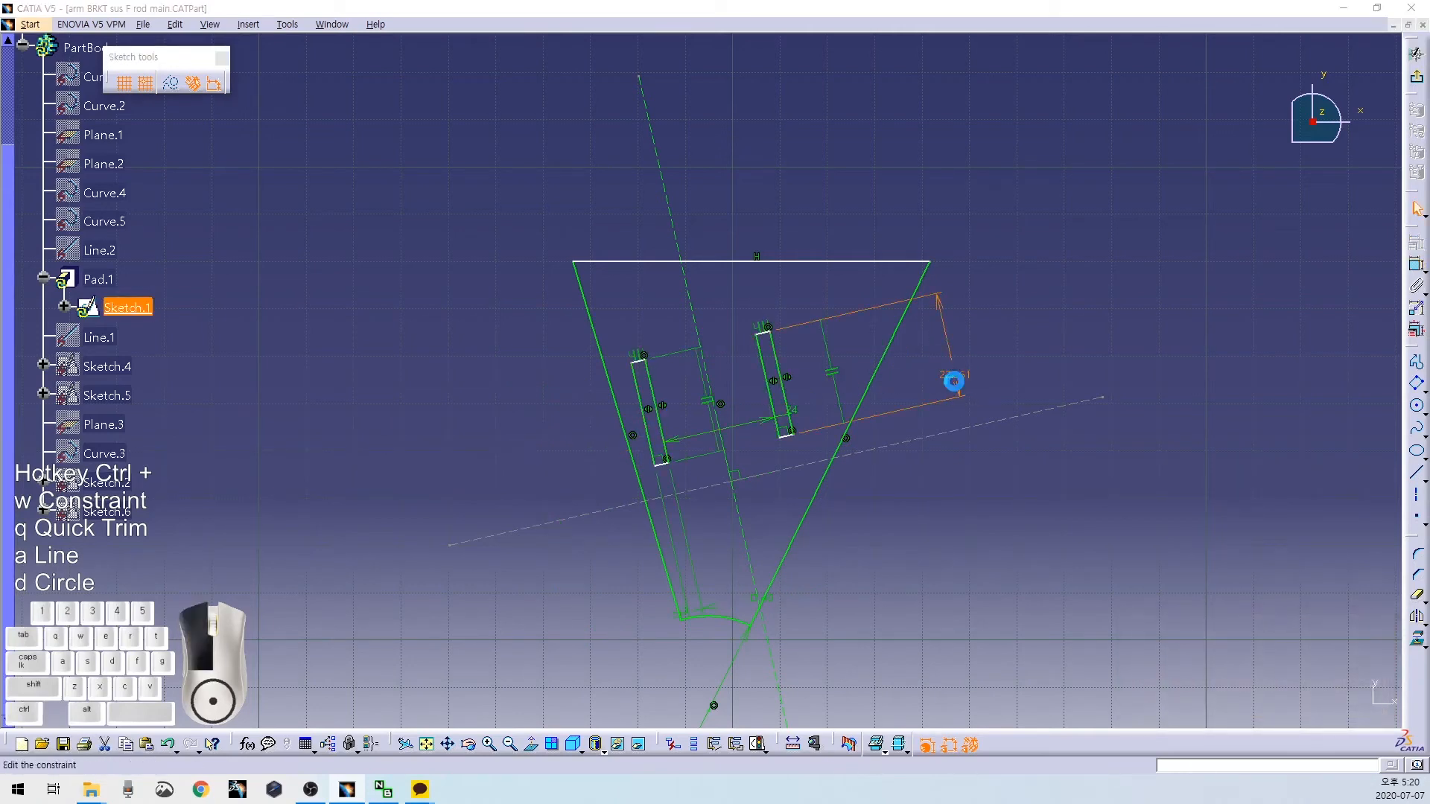
pyautogui.doubleClick(956, 394)
pyautogui.write('5')
pyautogui.press('Return')
# Constrain the left rectangle's upper and lower edges symmetric about the shallow inclined construction line.
pyautogui.moveTo(923, 537)
pyautogui.mouseDown(button='middle')
pyautogui.moveTo(904, 421)
pyautogui.moveTo(790, 224)
pyautogui.moveTo(806, 302)
pyautogui.mouseUp(button='middle')
pyautogui.moveTo(868, 377)
pyautogui.mouseDown()
pyautogui.moveTo(924, 507)
pyautogui.moveTo(912, 471)
pyautogui.mouseUp()
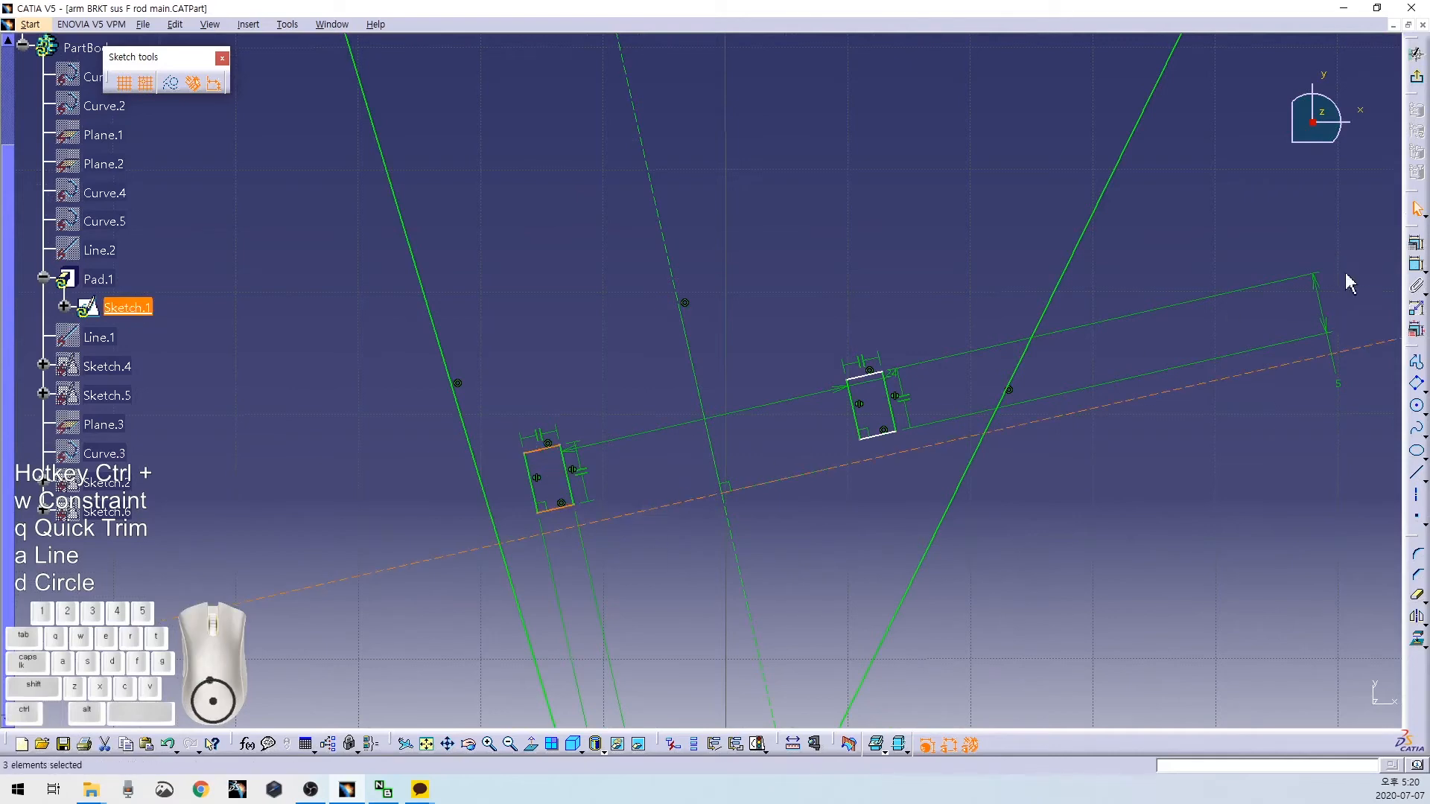
pyautogui.click(1408, 249)
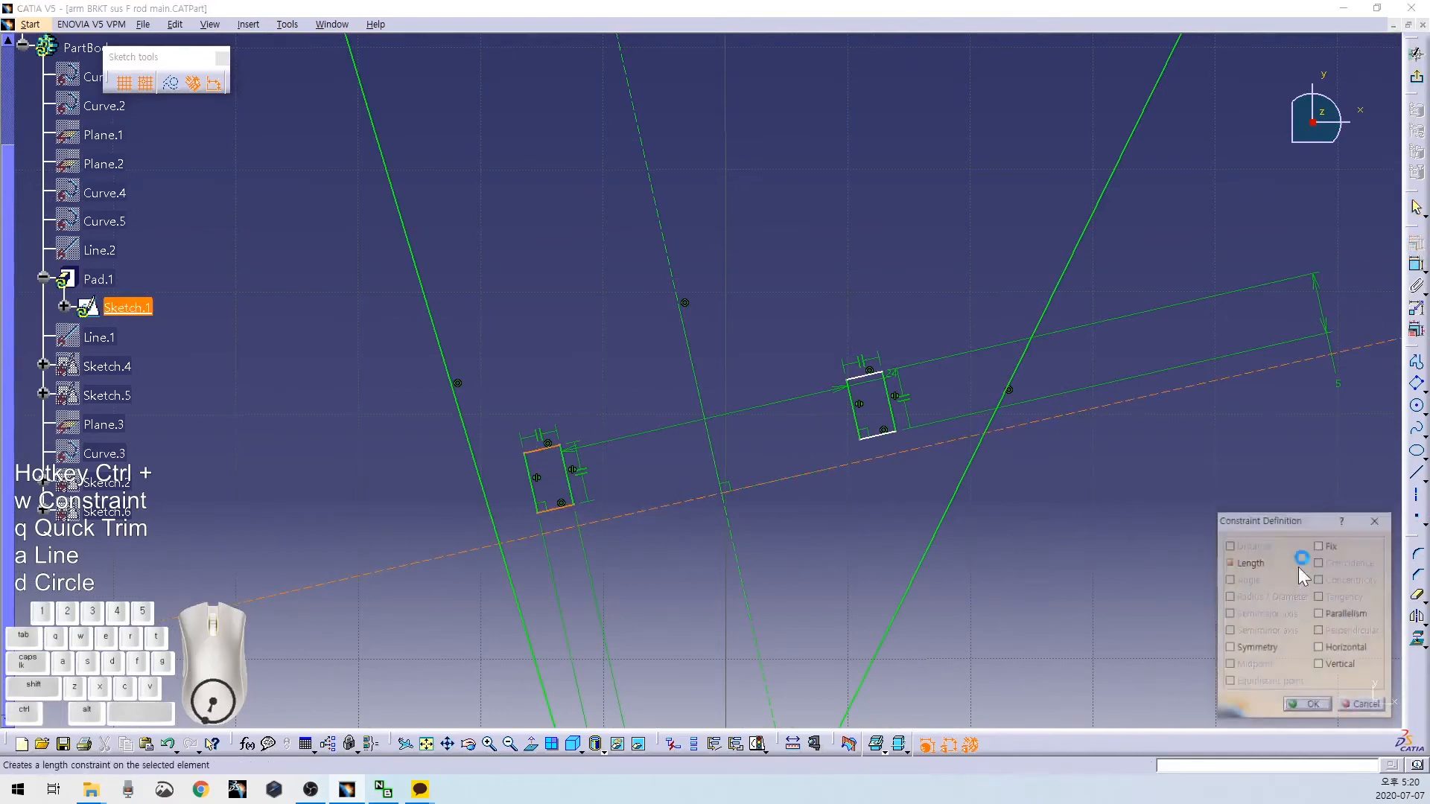
pyautogui.click(1311, 707)
# Dimension the distance from the shallow inclined construction line to the point below the profile's arc, setting it to 50 mm and finally 45 mm.
pyautogui.moveTo(868, 409); pyautogui.dragTo(763, 399, button='middle')
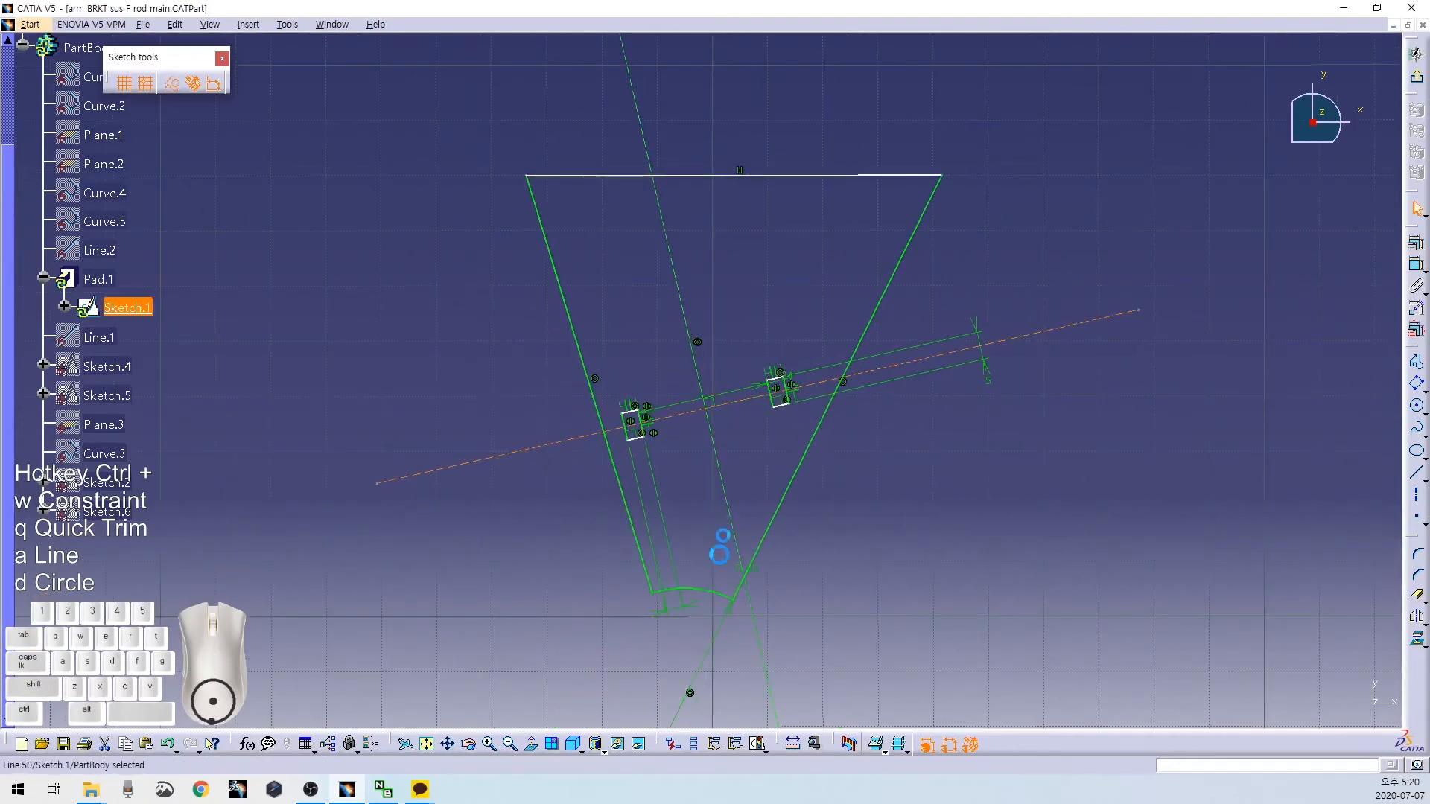
pyautogui.moveTo(739, 706); pyautogui.dragTo(673, 659, button='middle')
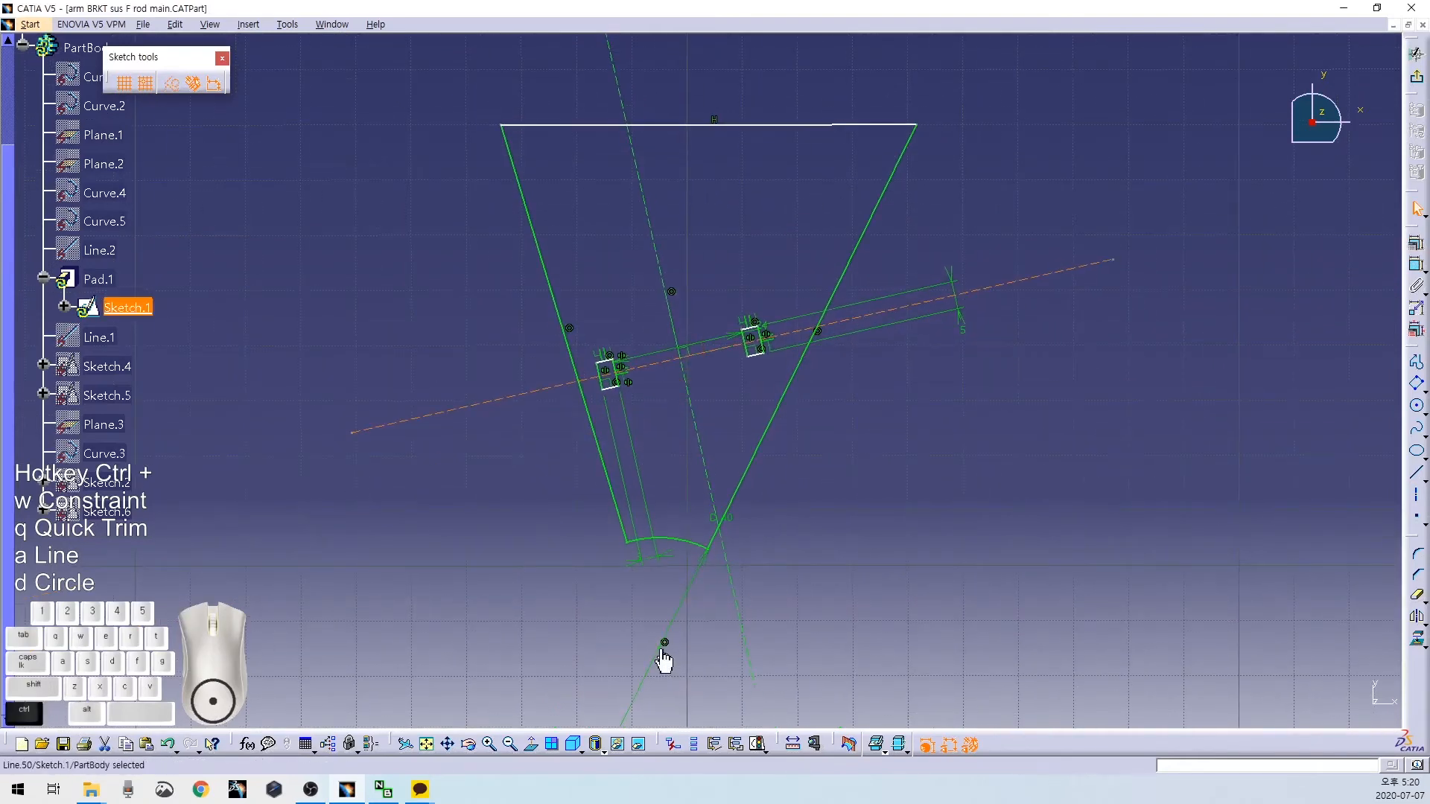
pyautogui.keyDown('ctrl'); pyautogui.click(663, 644); pyautogui.keyUp('ctrl')
pyautogui.hotkey('ctrl', 'w')
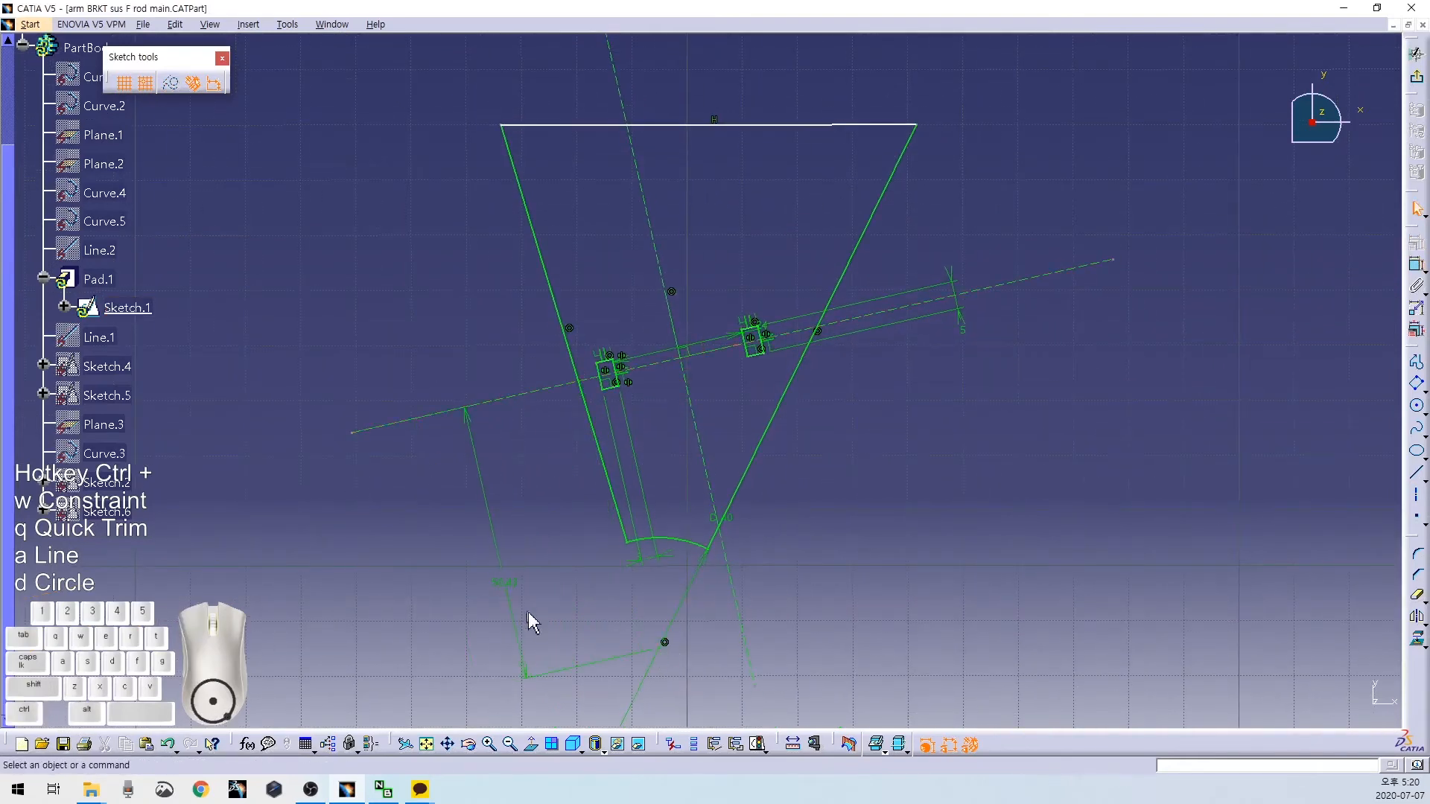
pyautogui.doubleClick(519, 592)
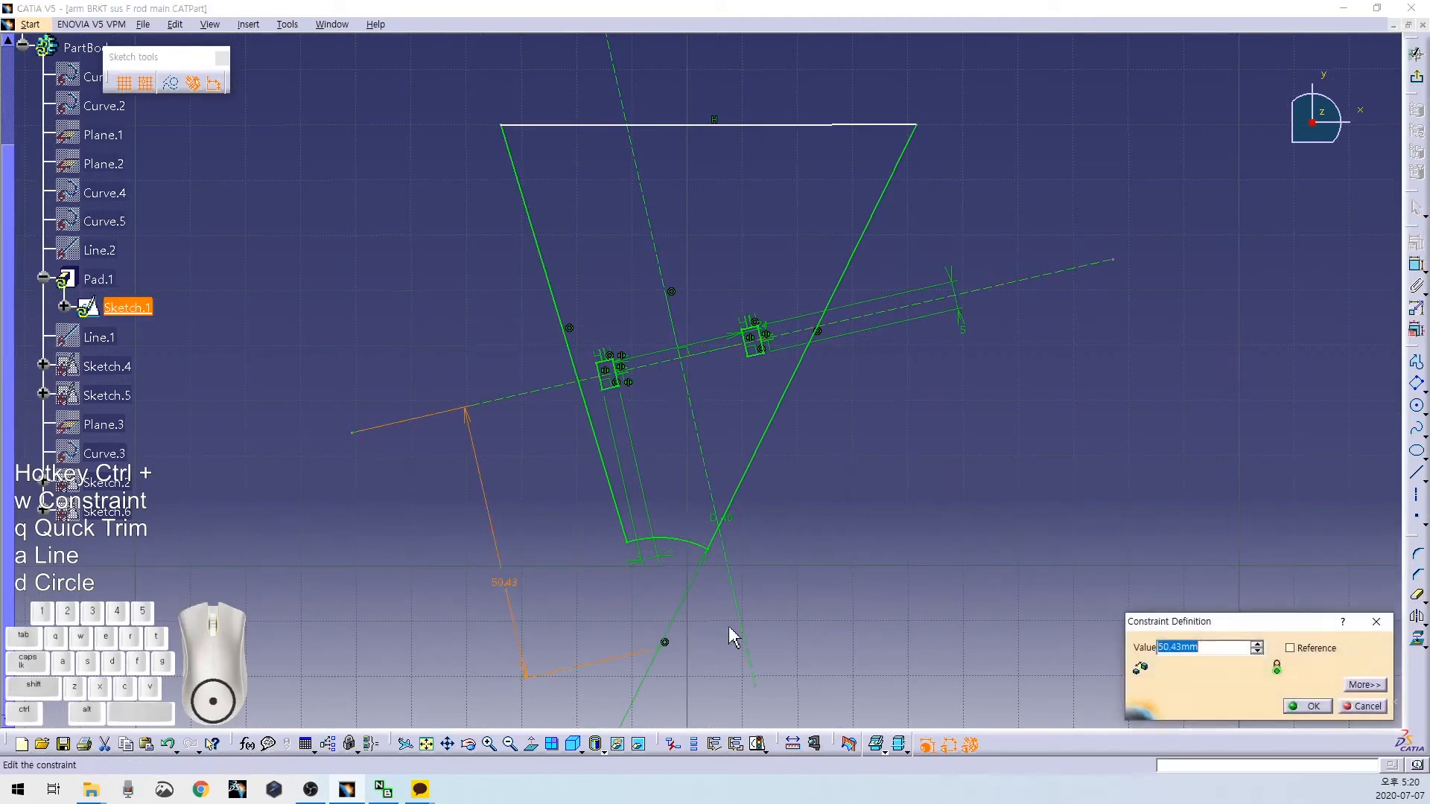
pyautogui.press('Return')
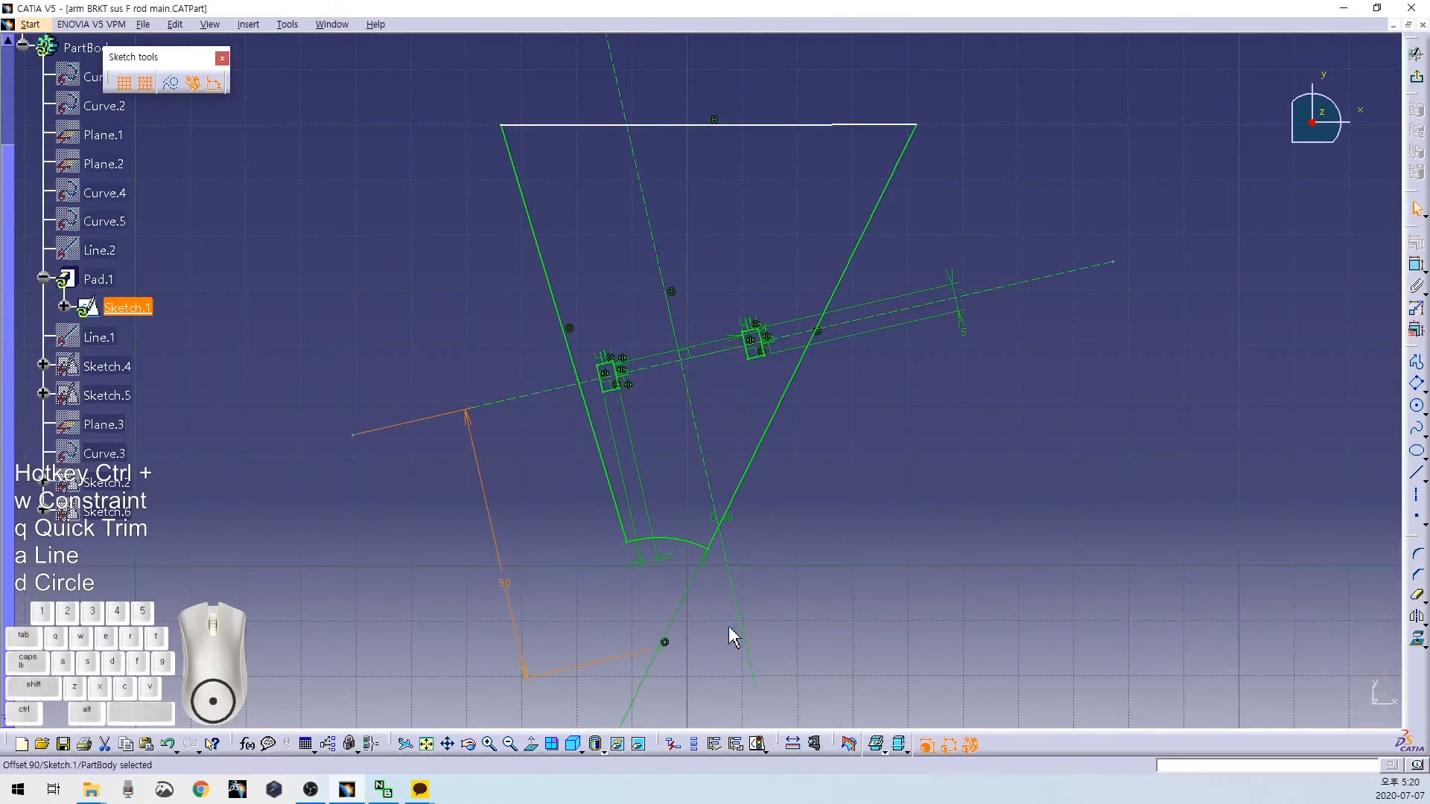
pyautogui.doubleClick(505, 587)
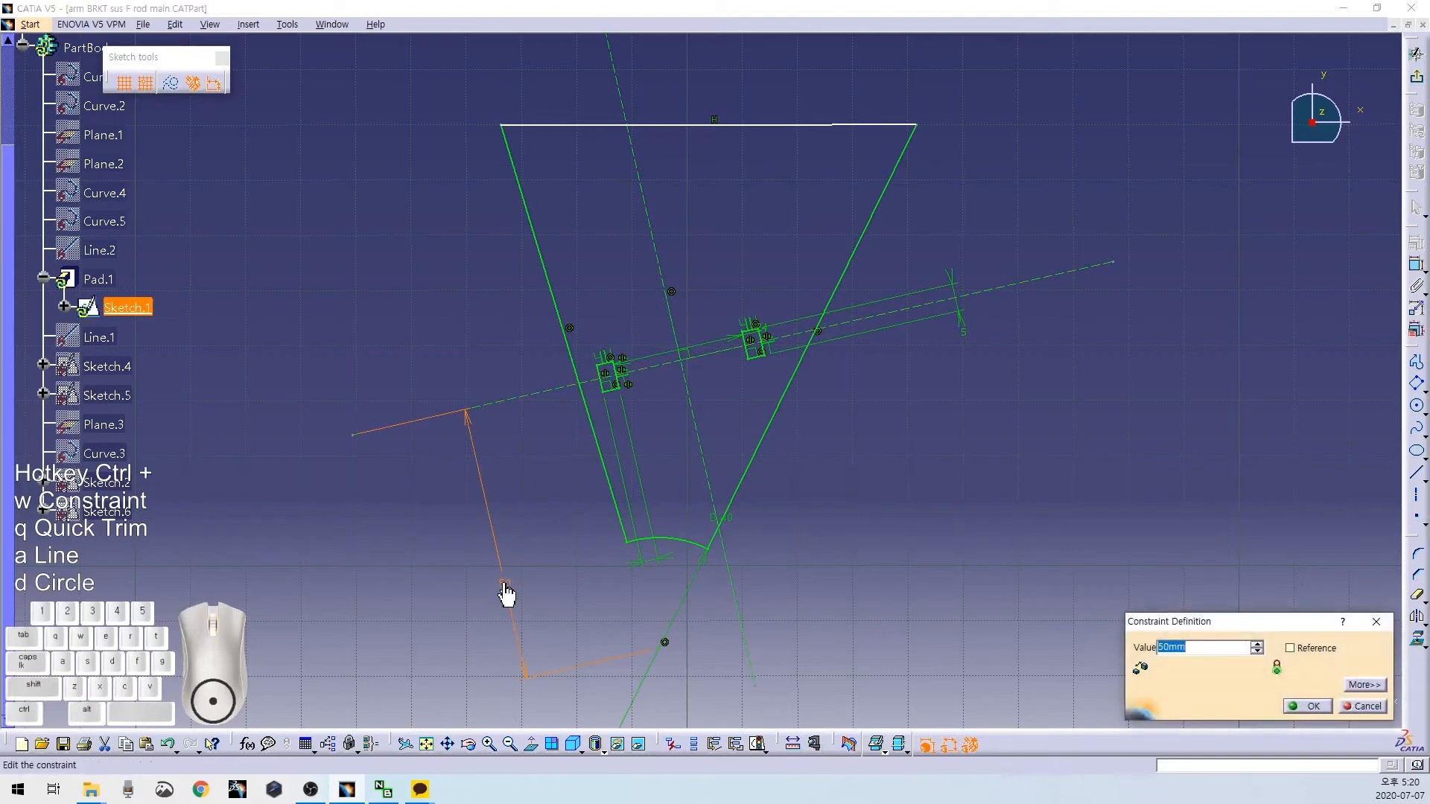
pyautogui.press('Return')
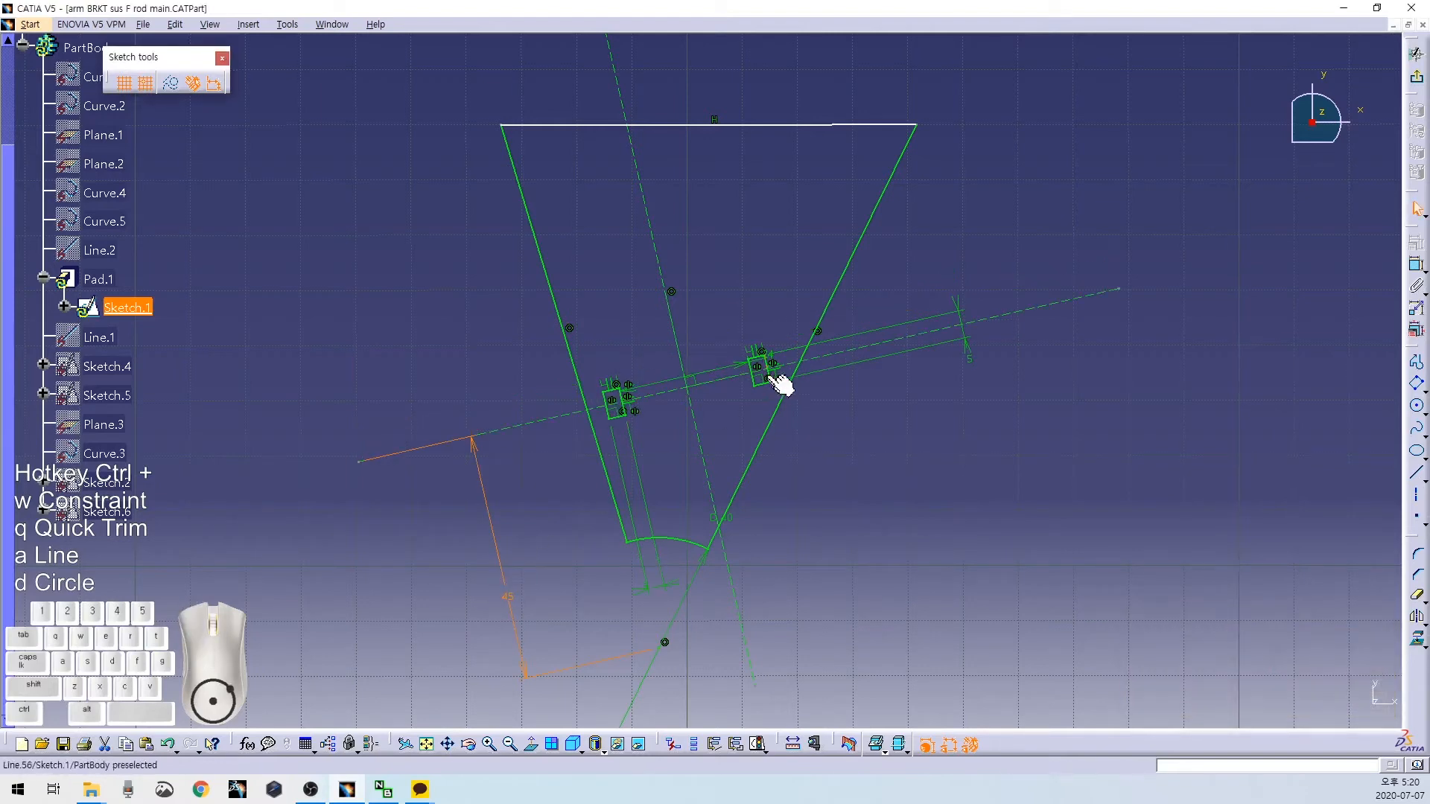
pyautogui.click(851, 497)
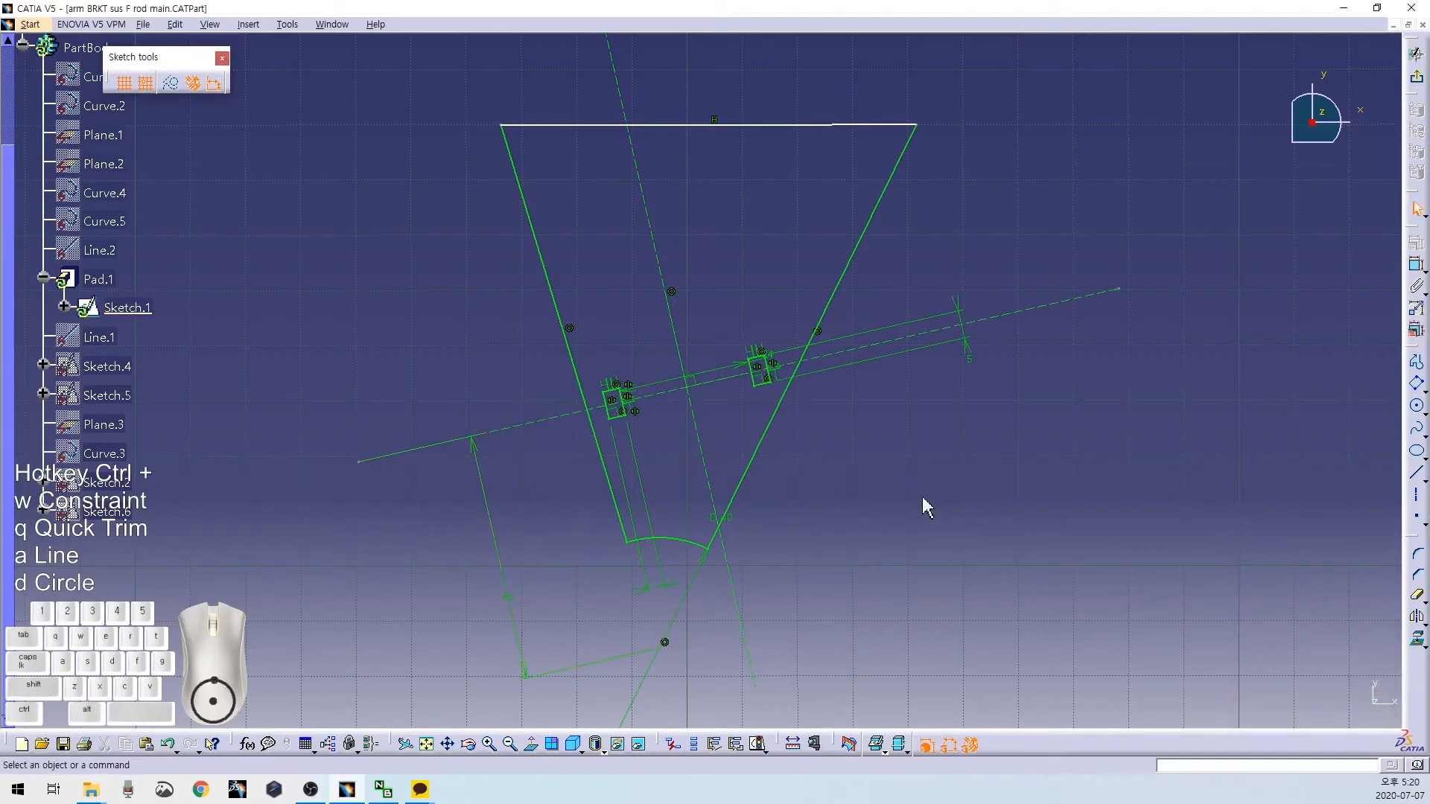
# Dimension the vertical distance from the profile's top edge to the point below the arc and set it to 50 mm.
pyautogui.click(823, 141)
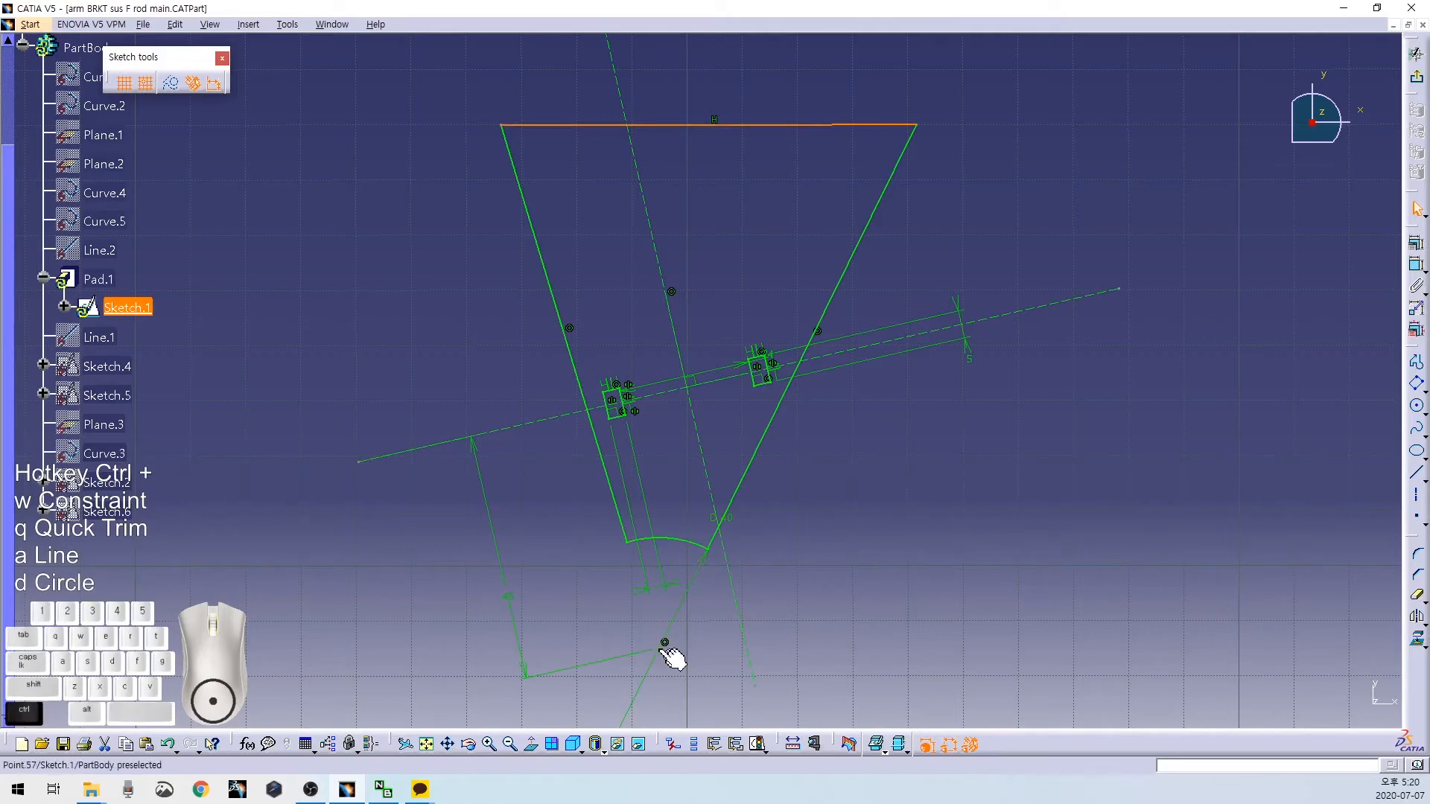
pyautogui.keyDown('ctrl'); pyautogui.click(661, 651); pyautogui.keyUp('ctrl')
pyautogui.hotkey('ctrl', 'w')
pyautogui.click(982, 579)
pyautogui.rightClick(983, 577)
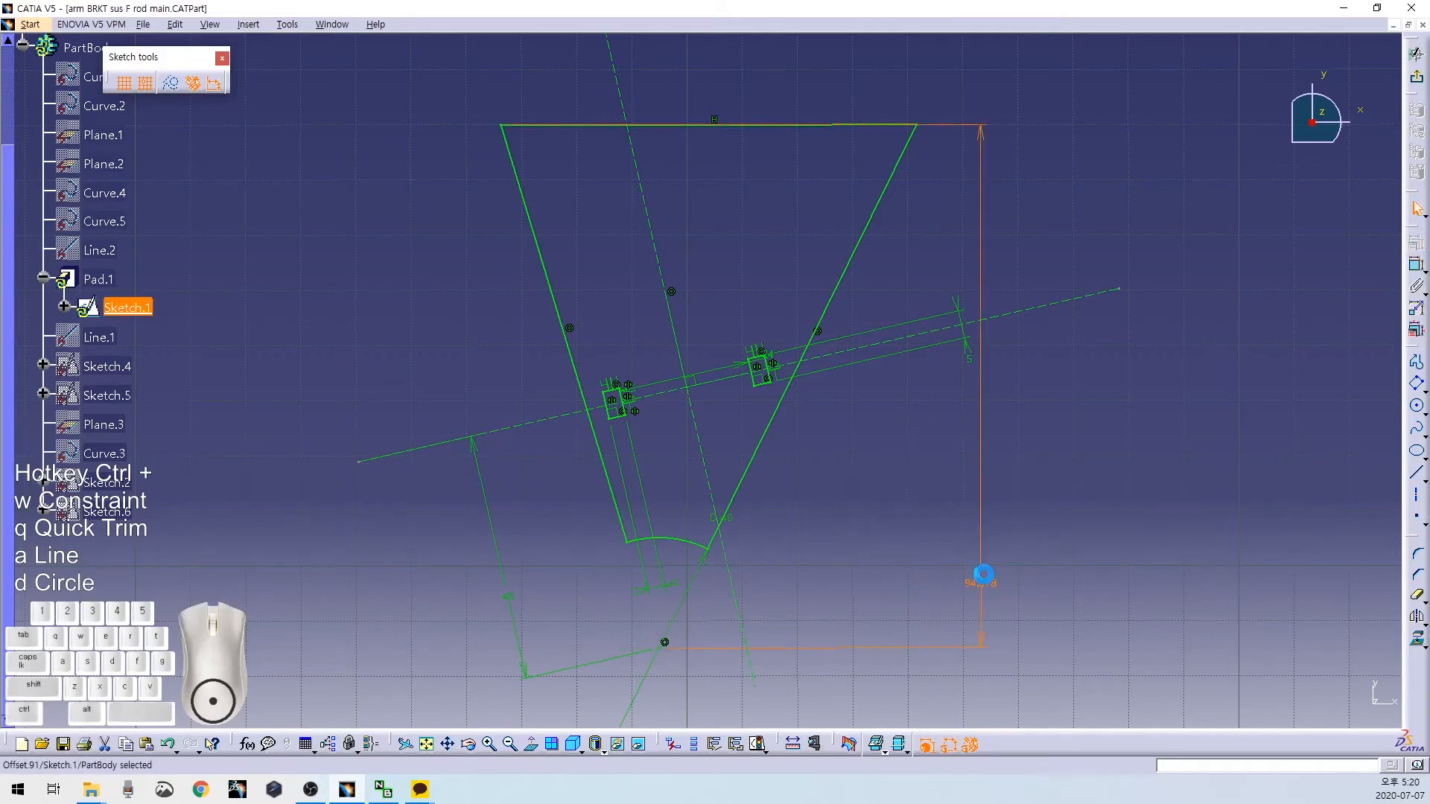
pyautogui.doubleClick(975, 582)
pyautogui.press('Return')
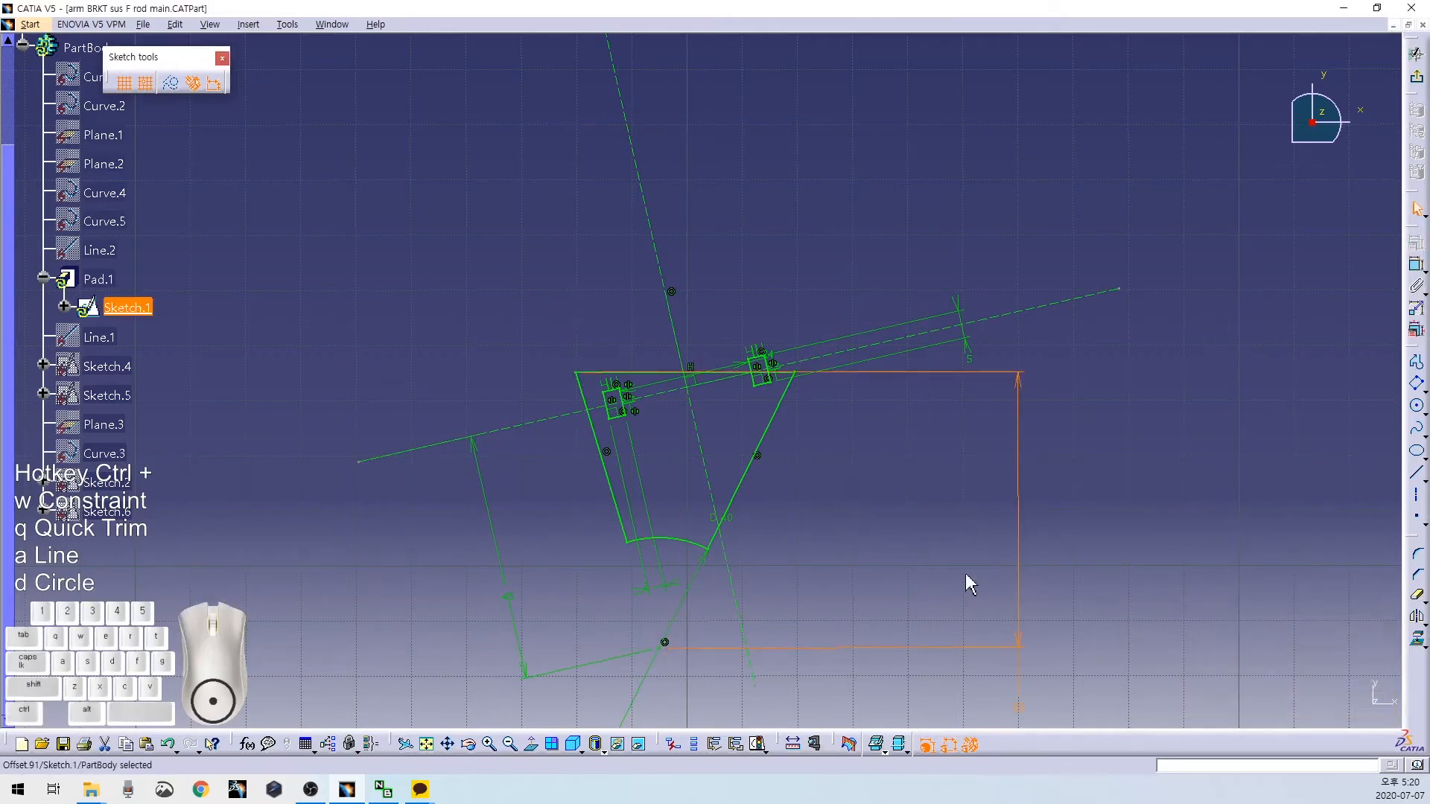
# Increase the profile's vertical height dimension to 70 mm and finally set it to 65 mm.
pyautogui.doubleClick(1020, 642)
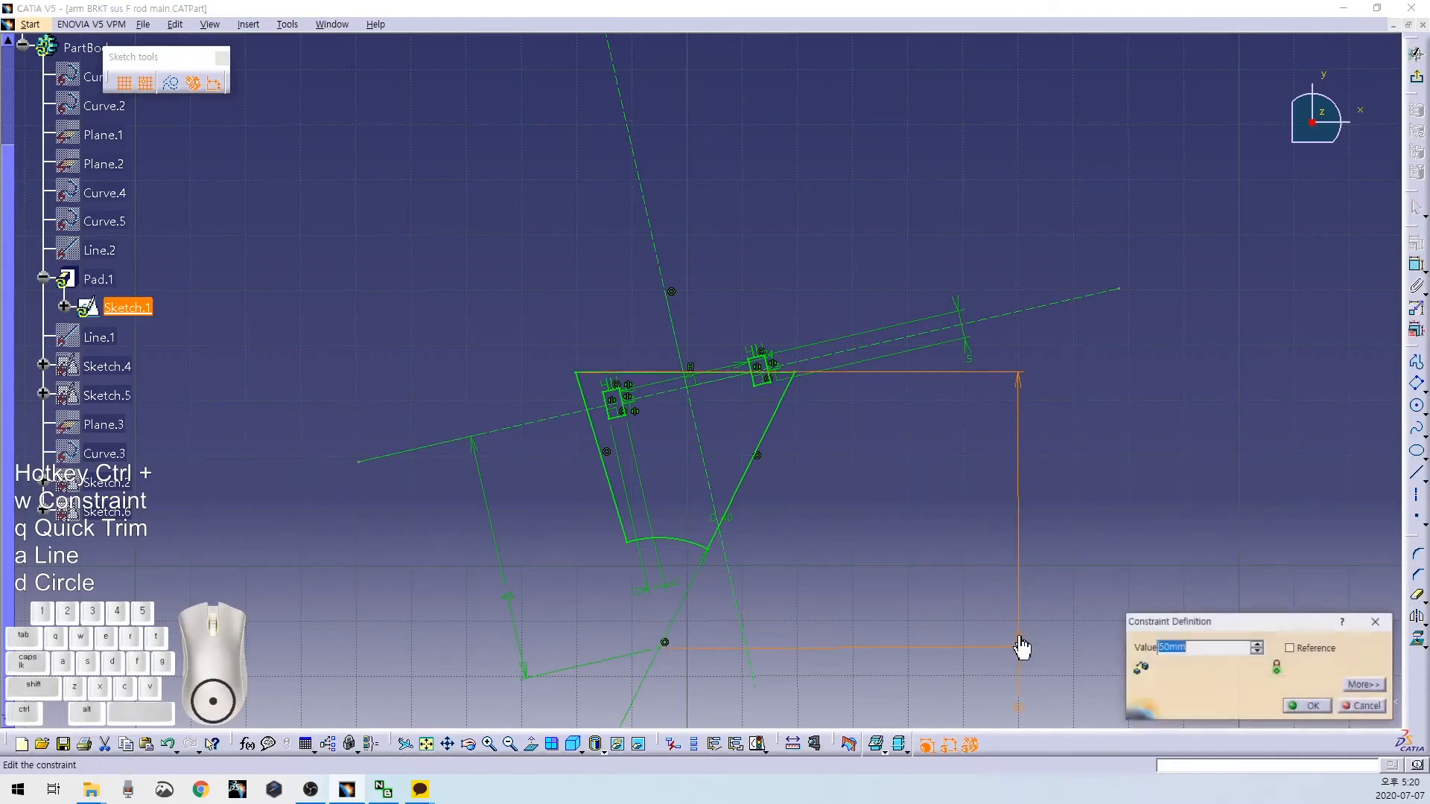
pyautogui.write('70')
pyautogui.press('Return')
pyautogui.click(1003, 637)
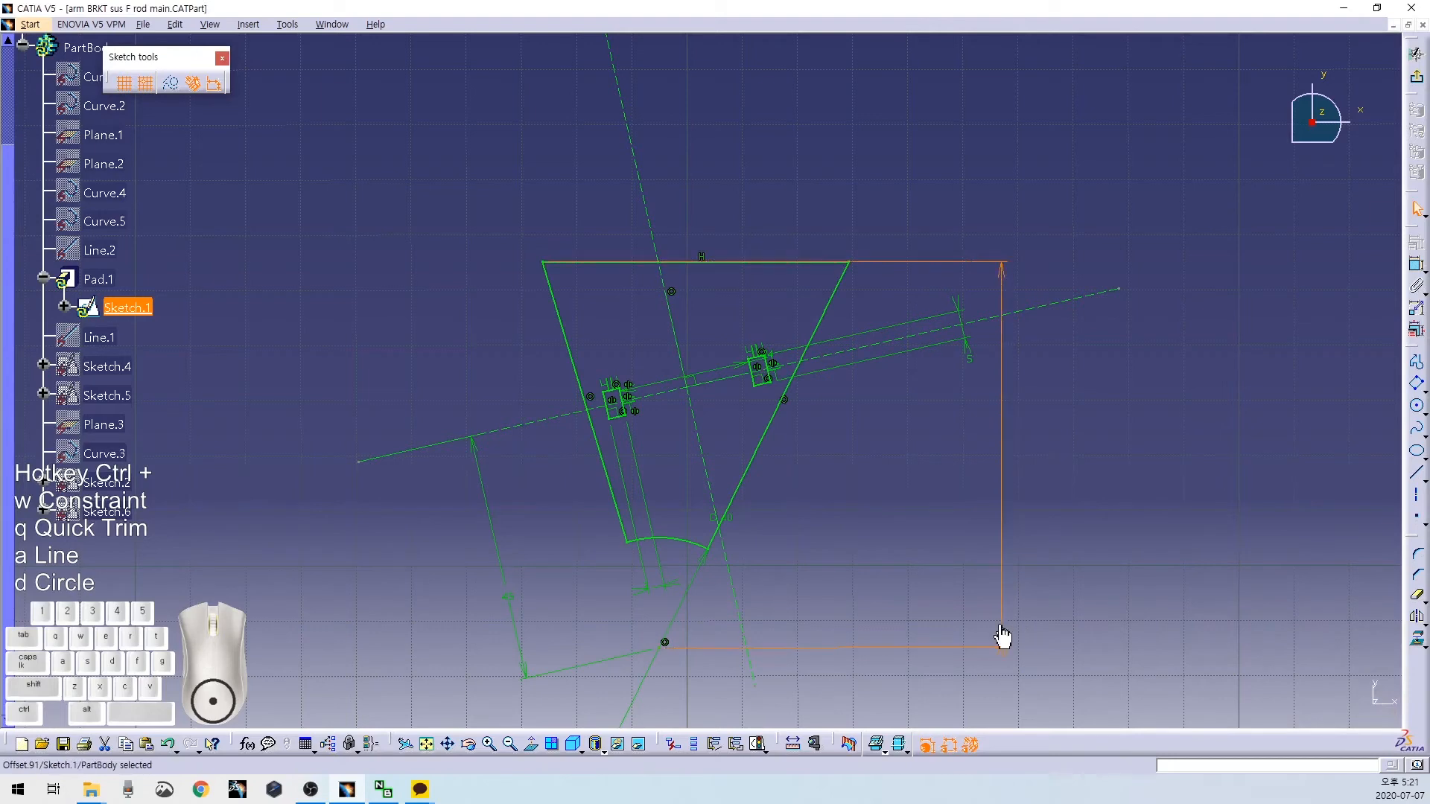
pyautogui.doubleClick(998, 639)
pyautogui.write('65mm')
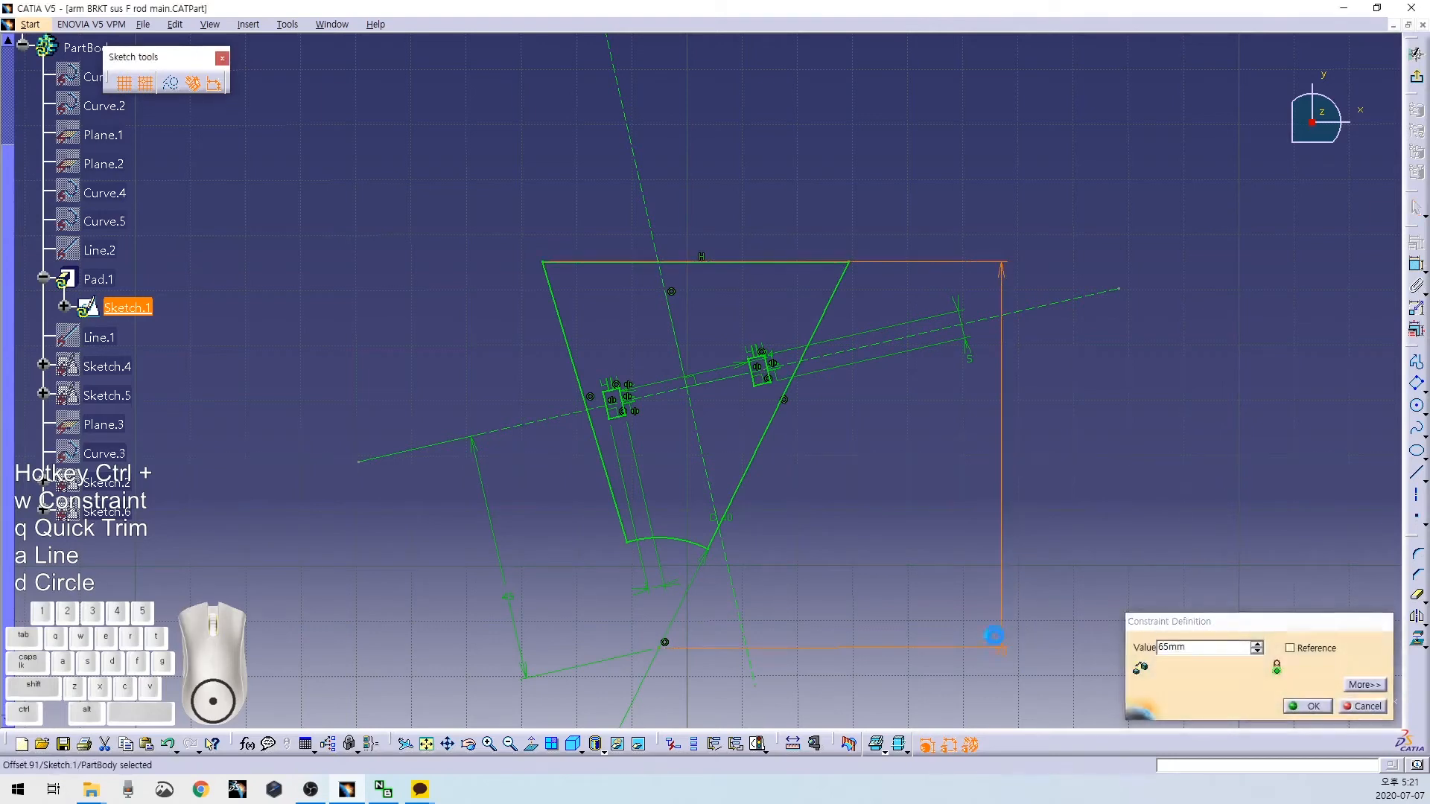
pyautogui.press('Return')
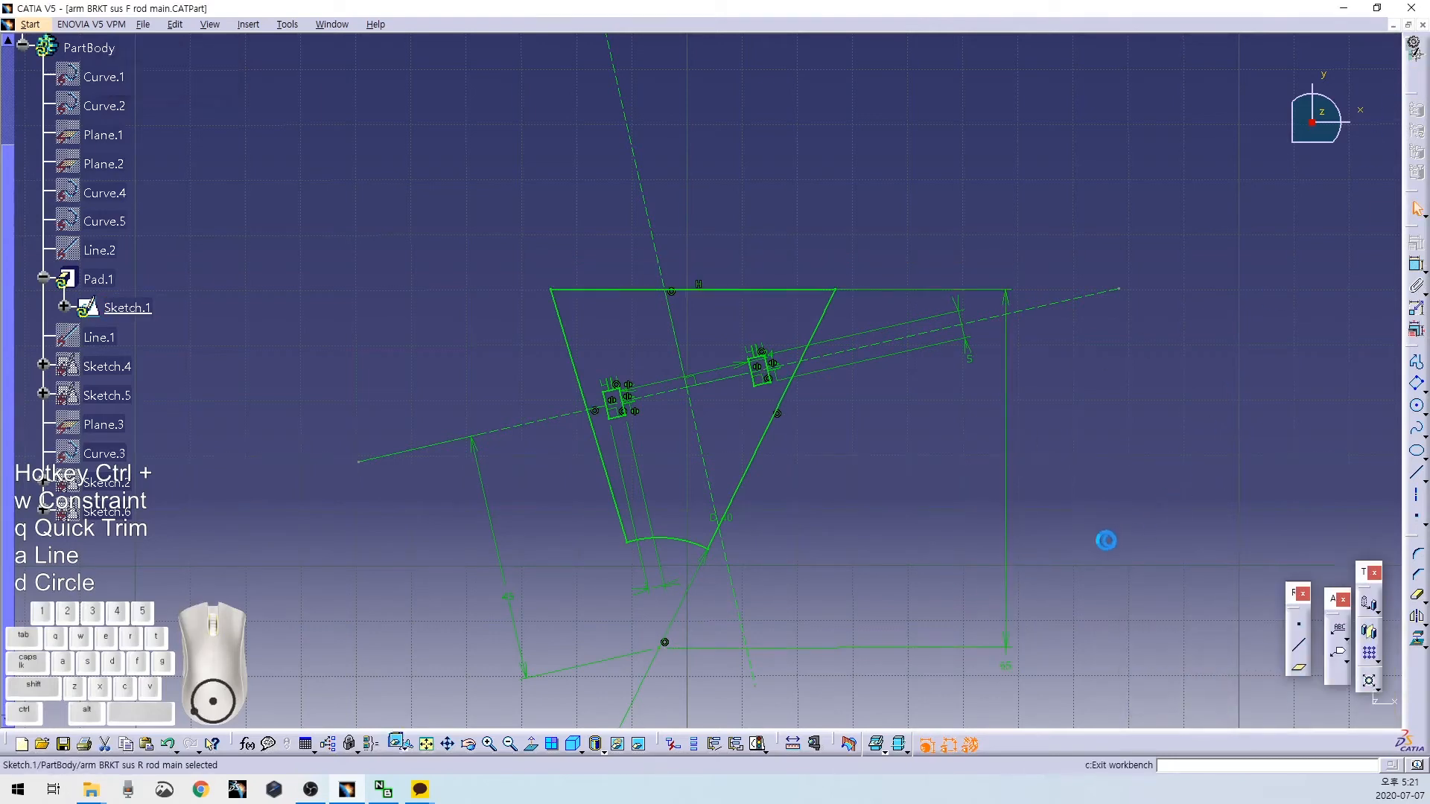
# Exit Sketch.1 to update the pad and save the main bracket part.
pyautogui.click(550, 397)
pyautogui.scroll(3, 394, 313)
pyautogui.scroll(-3, 358, 305)
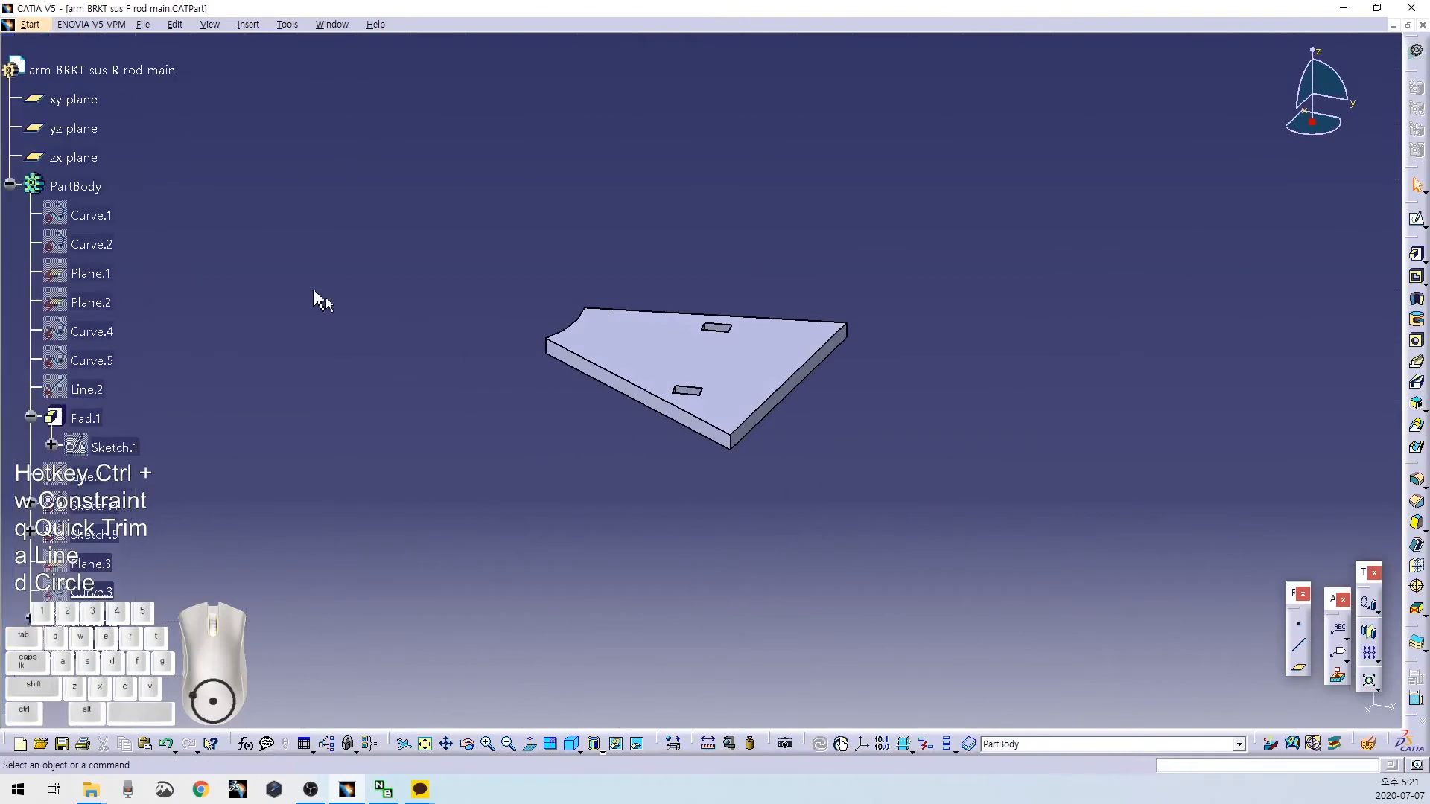
pyautogui.hotkey('ctrl', 's')
# Move the main bracket's window aside to expose arm RL1 assy, and open the arm BRKT sus side part from the Suspension folder.
pyautogui.click(1409, 26)
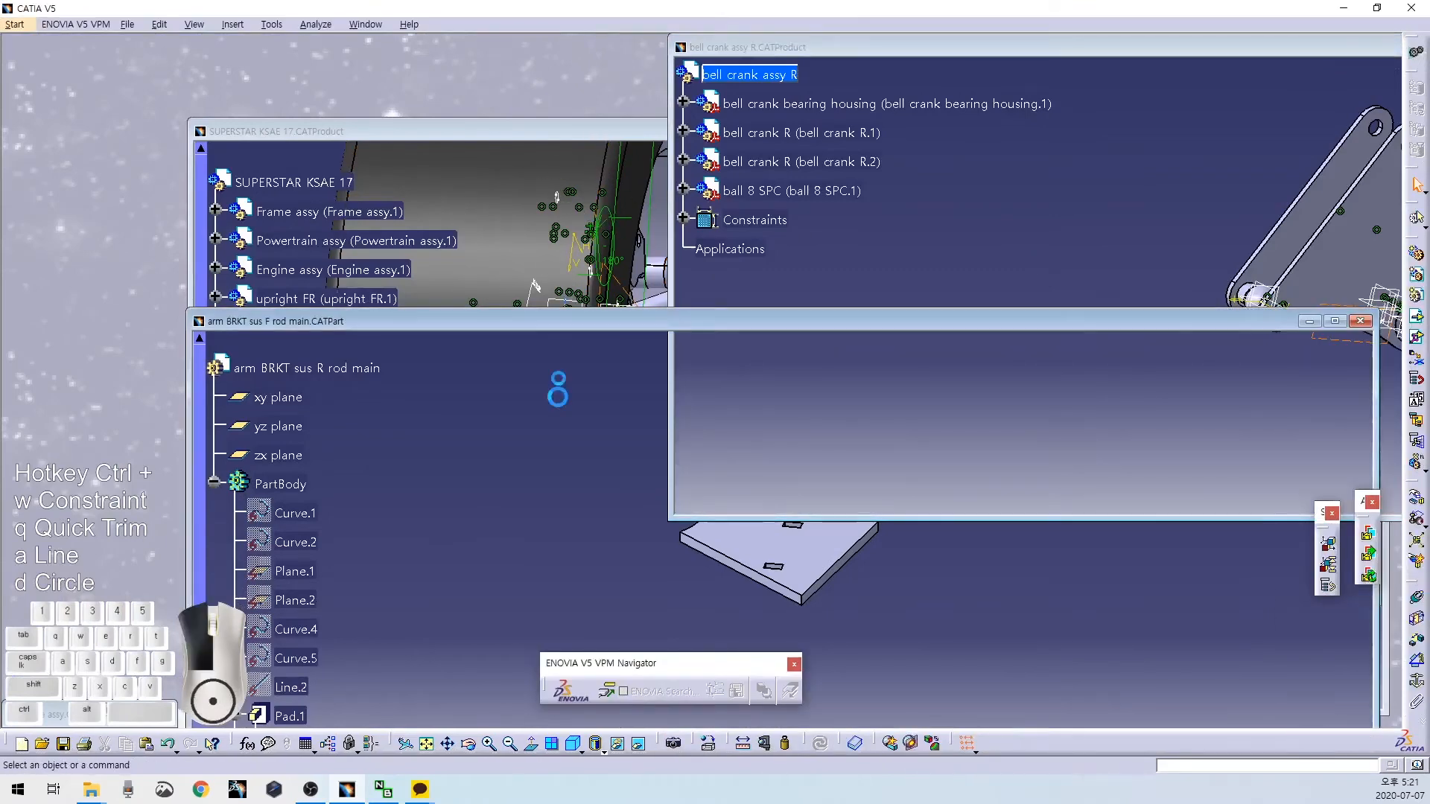
pyautogui.moveTo(559, 322); pyautogui.dragTo(543, 654)
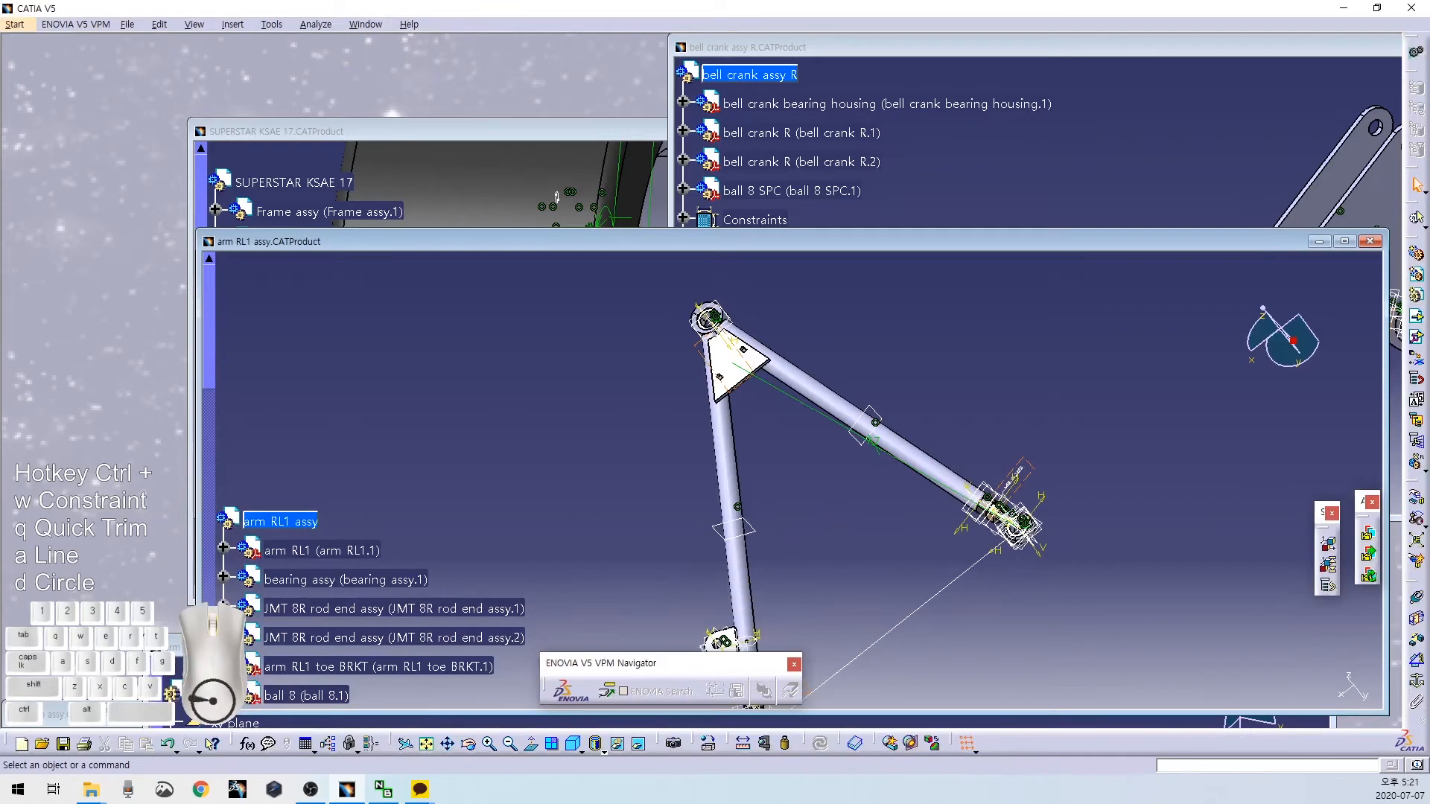
pyautogui.hotkey('alt', 'Tab')
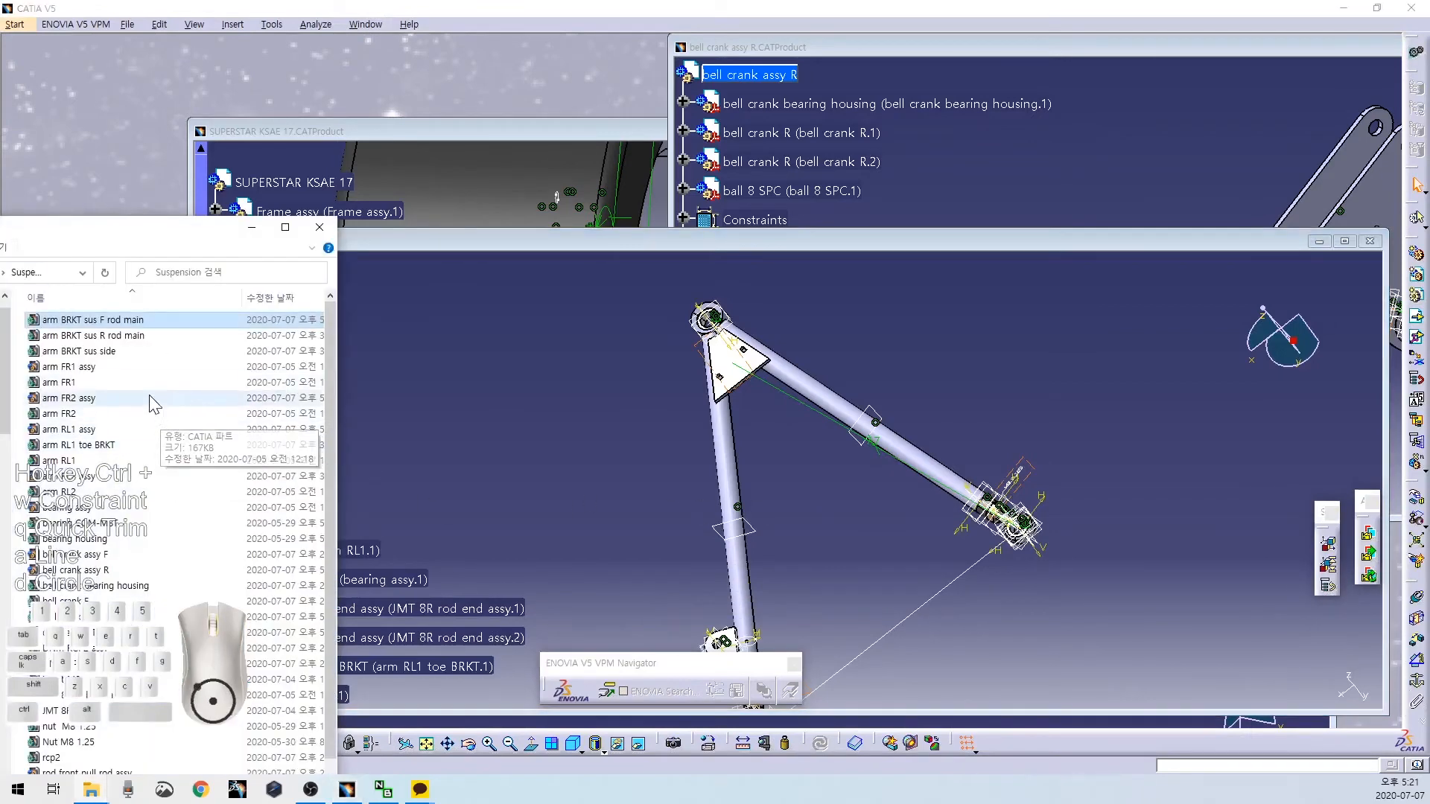
pyautogui.doubleClick(99, 351)
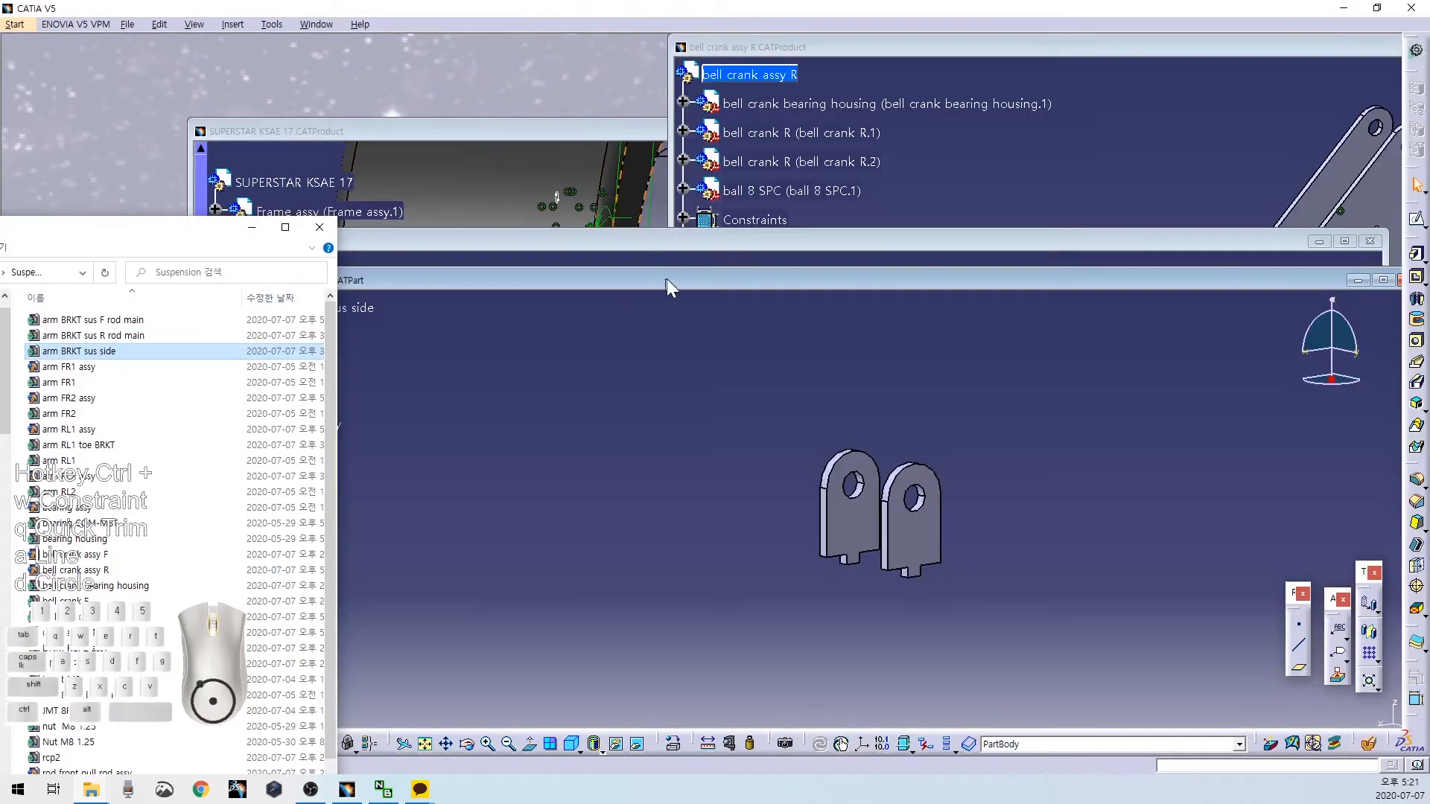
# Insert the arm BRKT sus side part into arm RL1 assy and maximize the assembly window.
pyautogui.moveTo(667, 279); pyautogui.dragTo(1155, 123)
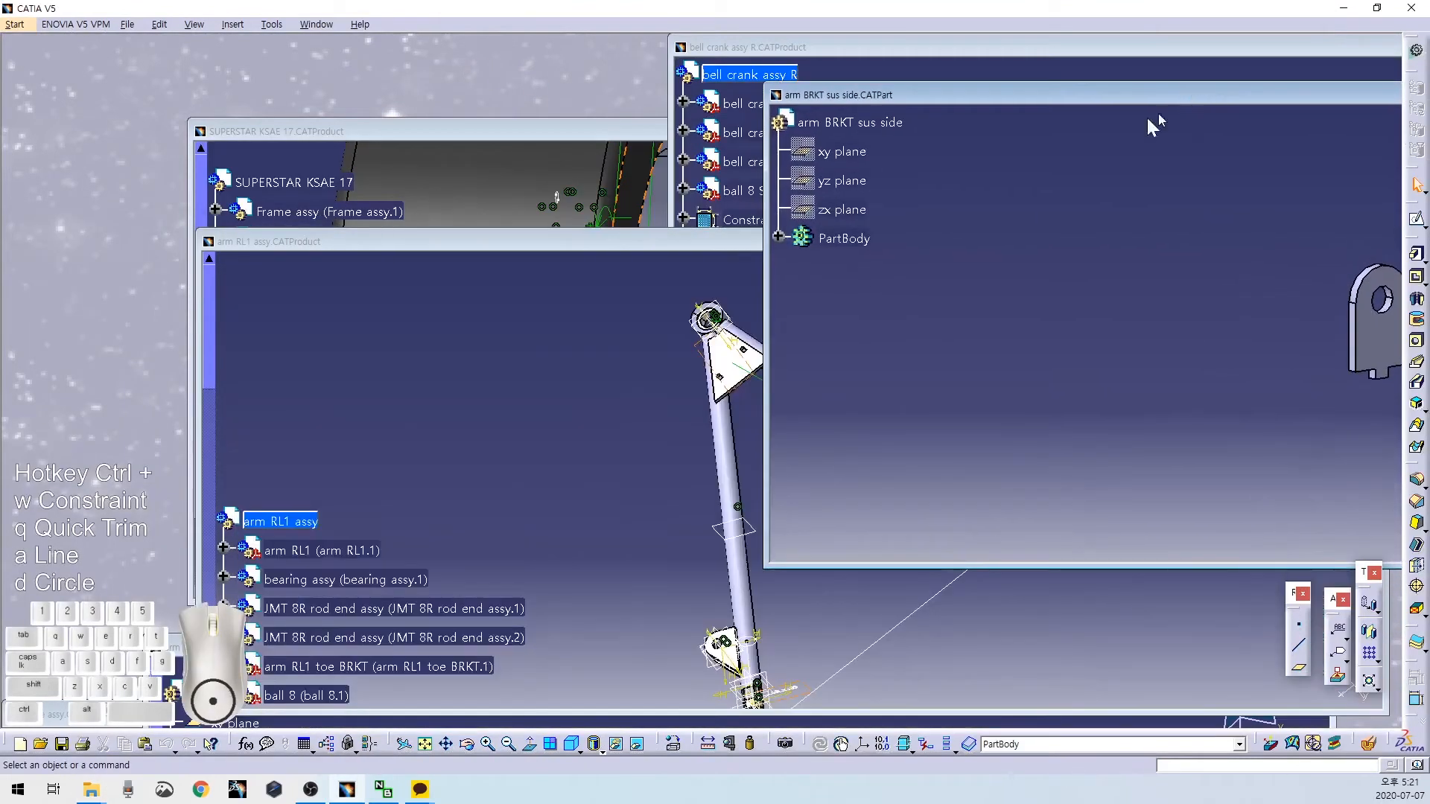
pyautogui.click(294, 521)
pyautogui.click(1345, 242)
# Use Manipulation to move the inserted side bracket away from the rod end into the free space above the arm tube.
pyautogui.moveTo(852, 514)
pyautogui.mouseDown(button='middle')
pyautogui.moveTo(766, 489)
pyautogui.moveTo(871, 389)
pyautogui.mouseUp(button='middle')
pyautogui.click(1417, 520)
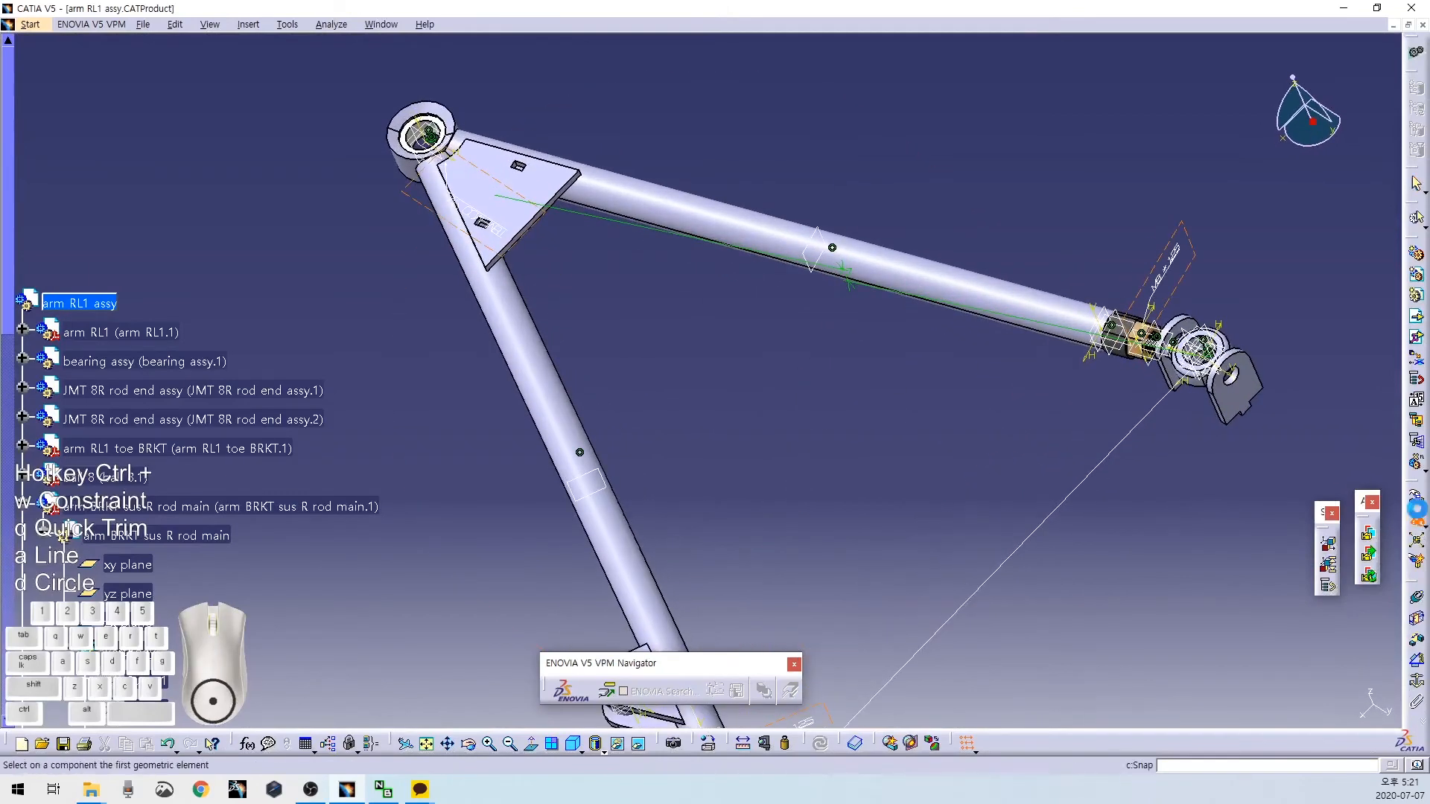
pyautogui.click(1417, 500)
pyautogui.moveTo(1256, 431); pyautogui.dragTo(1093, 227)
pyautogui.click(1340, 660)
pyautogui.click(1319, 705)
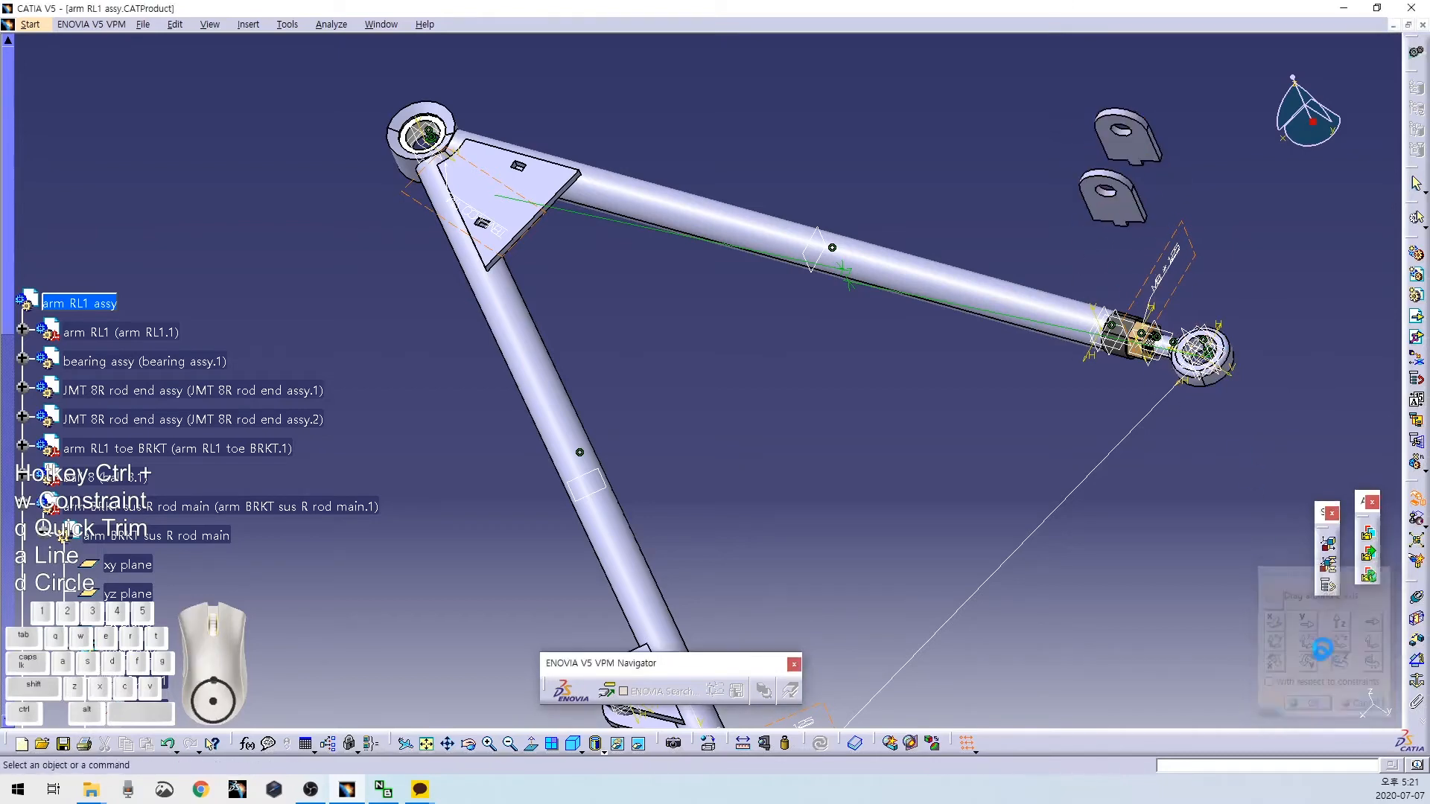
# Expand the inserted side bracket in the tree and show its xy, yz and zx planes.
pyautogui.moveTo(890, 361); pyautogui.dragTo(562, 479, button='middle')
pyautogui.scroll(-9, 215, 484)
pyautogui.scroll(6, 163, 483)
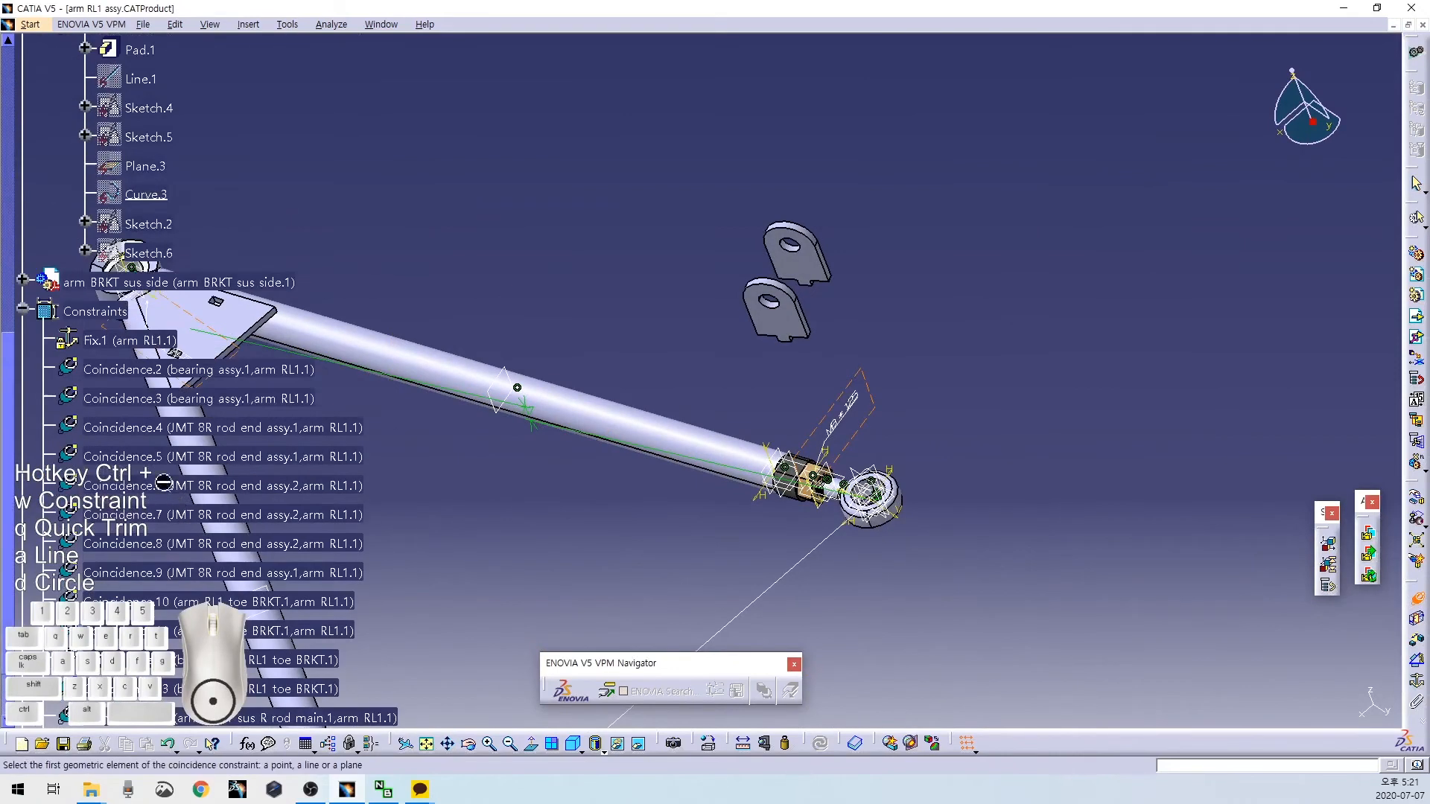
pyautogui.scroll(1, 70, 303)
pyautogui.click(19, 349)
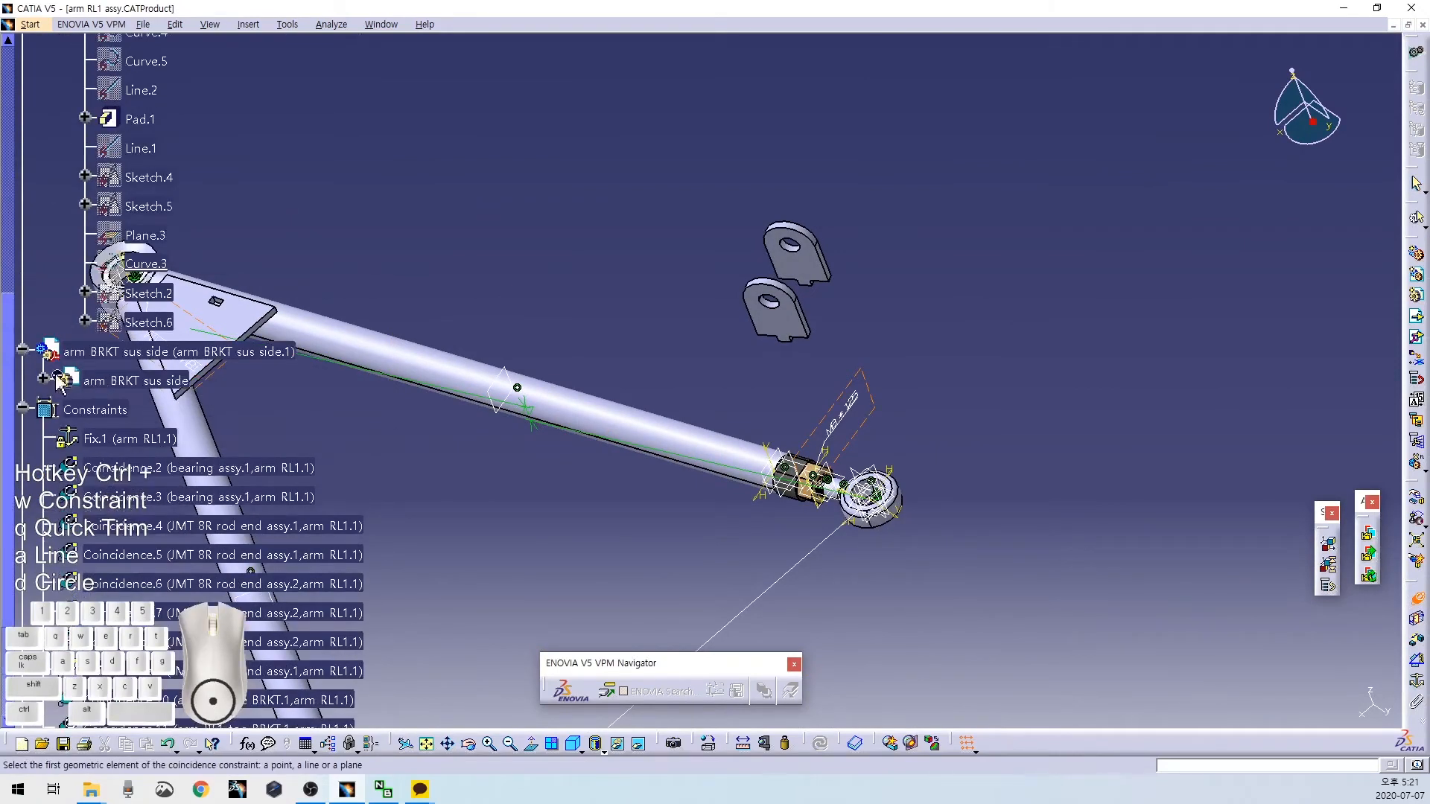
pyautogui.click(43, 380)
pyautogui.click(126, 410)
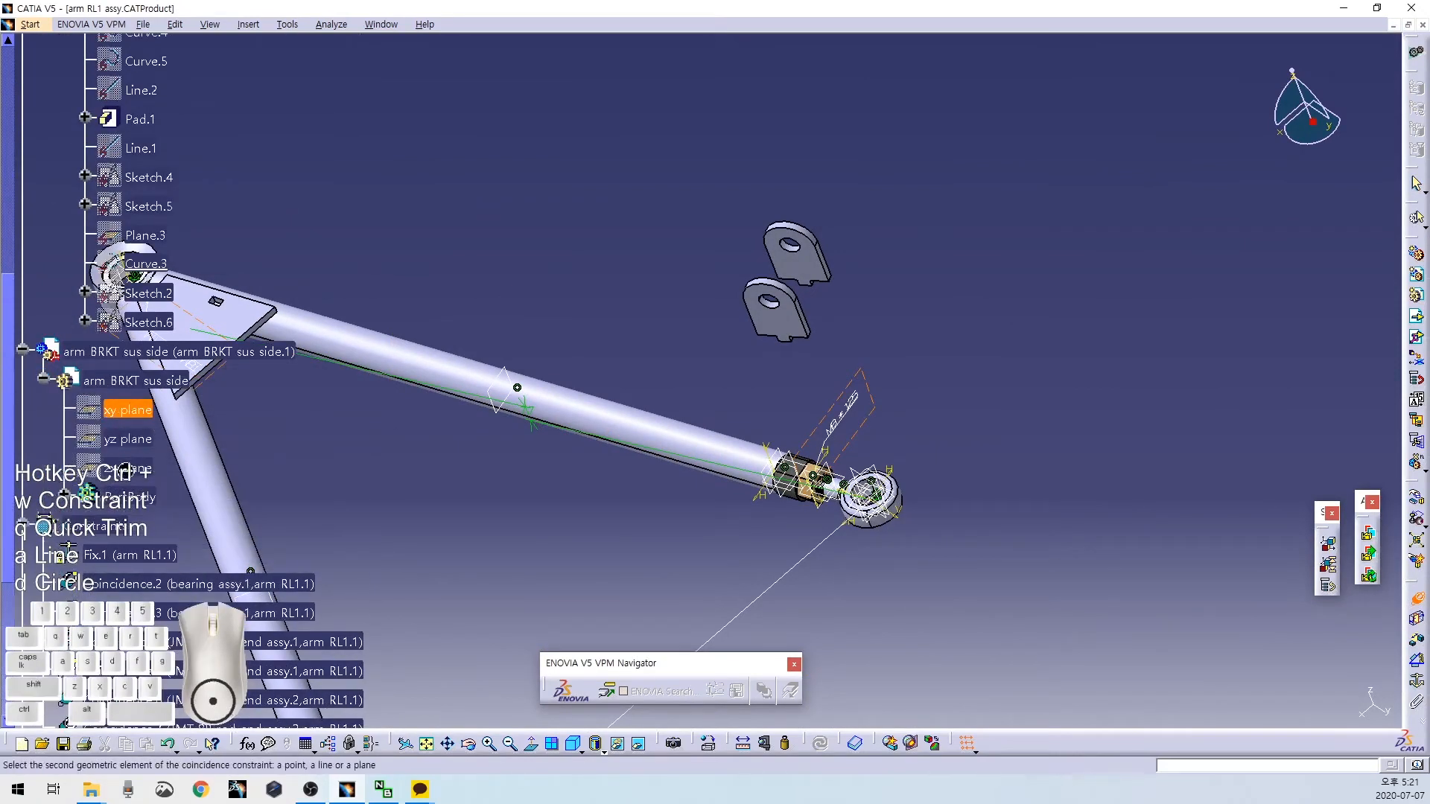
pyautogui.click(1418, 599)
pyautogui.click(128, 409)
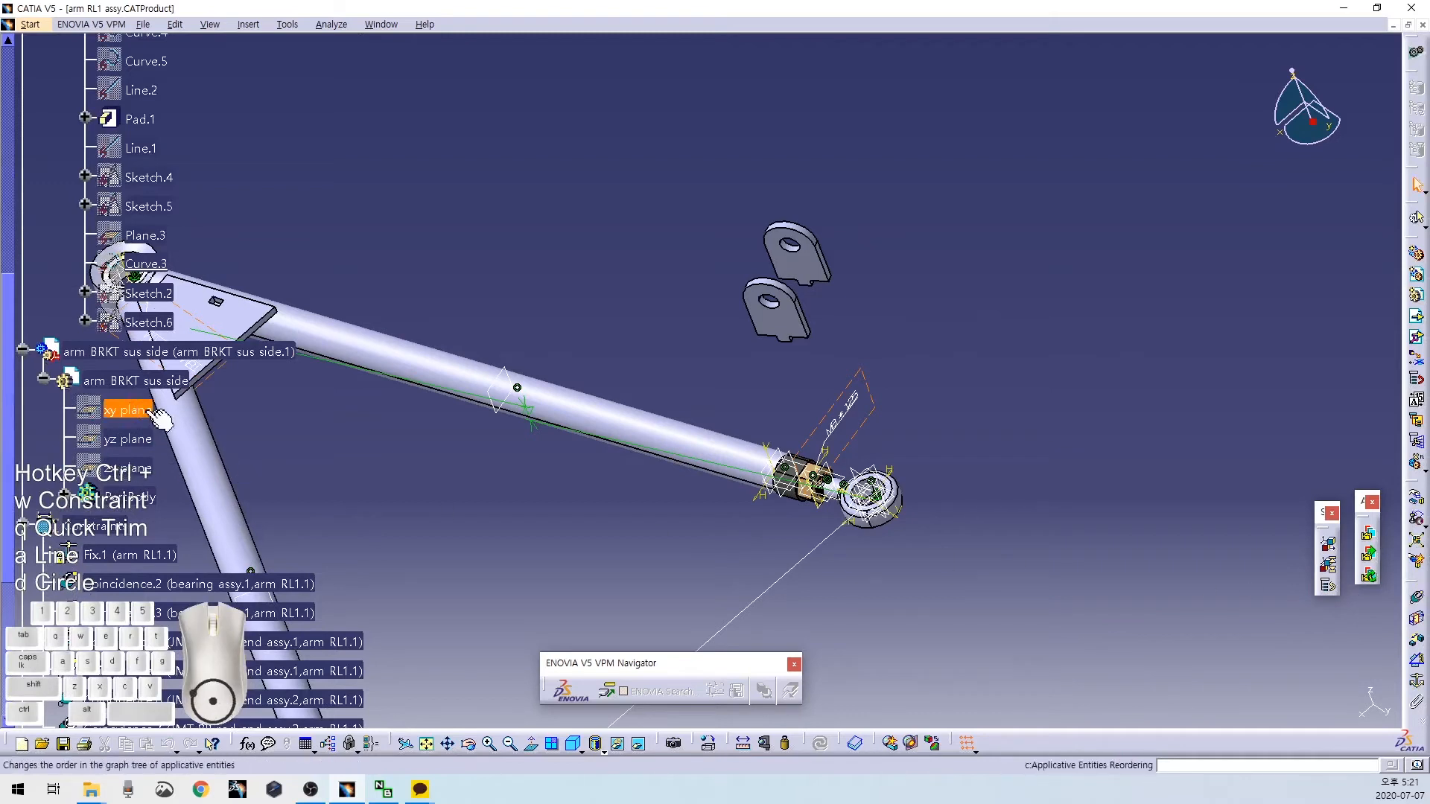
pyautogui.keyDown('shift'); pyautogui.click(142, 471); pyautogui.keyUp('shift')
pyautogui.rightClick(143, 479)
pyautogui.click(172, 523)
# Add a coincidence constraint between the main bracket plate's underside and the bottom face of the side bracket's tab.
pyautogui.moveTo(629, 344); pyautogui.dragTo(686, 105, button='middle')
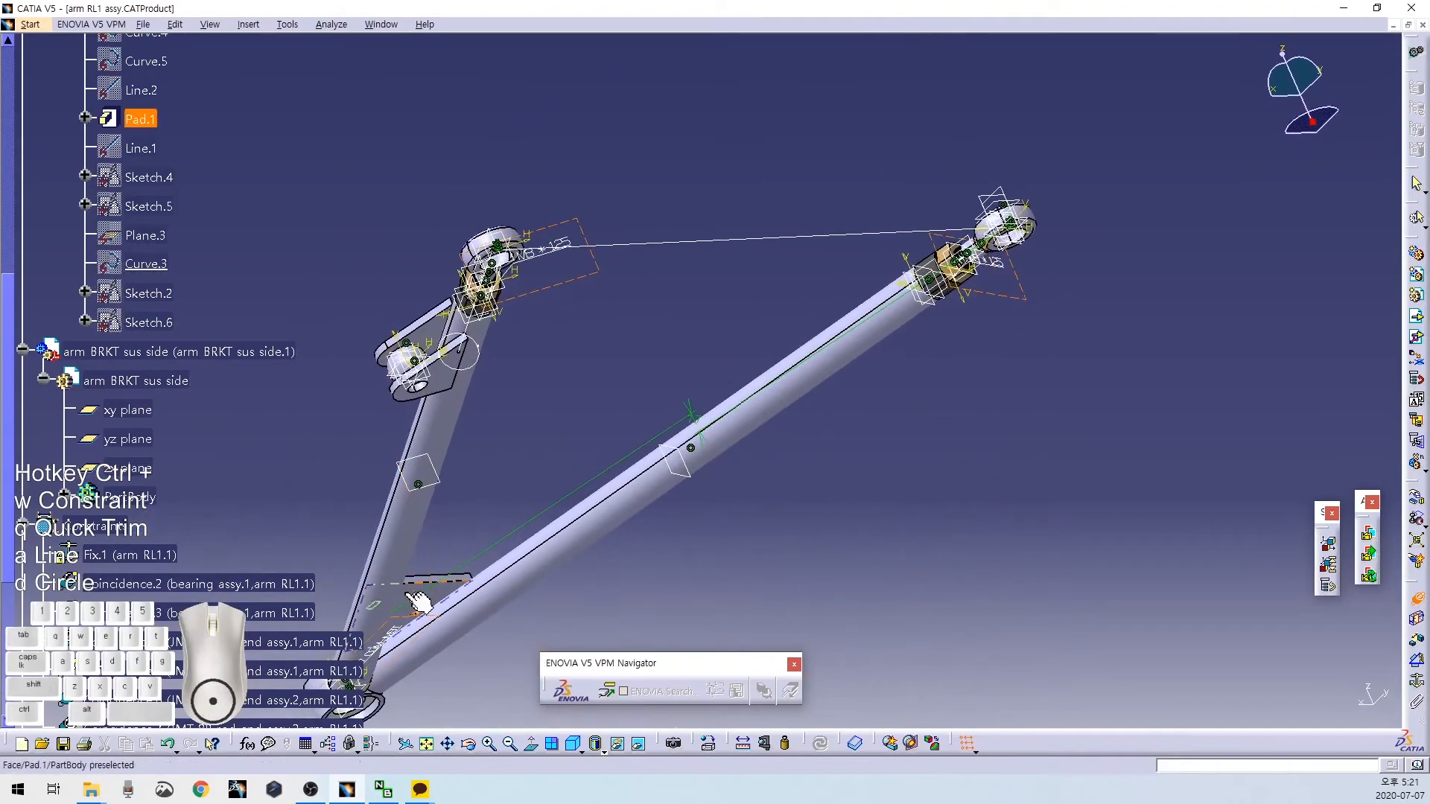
pyautogui.moveTo(807, 214); pyautogui.dragTo(597, 324, button='middle')
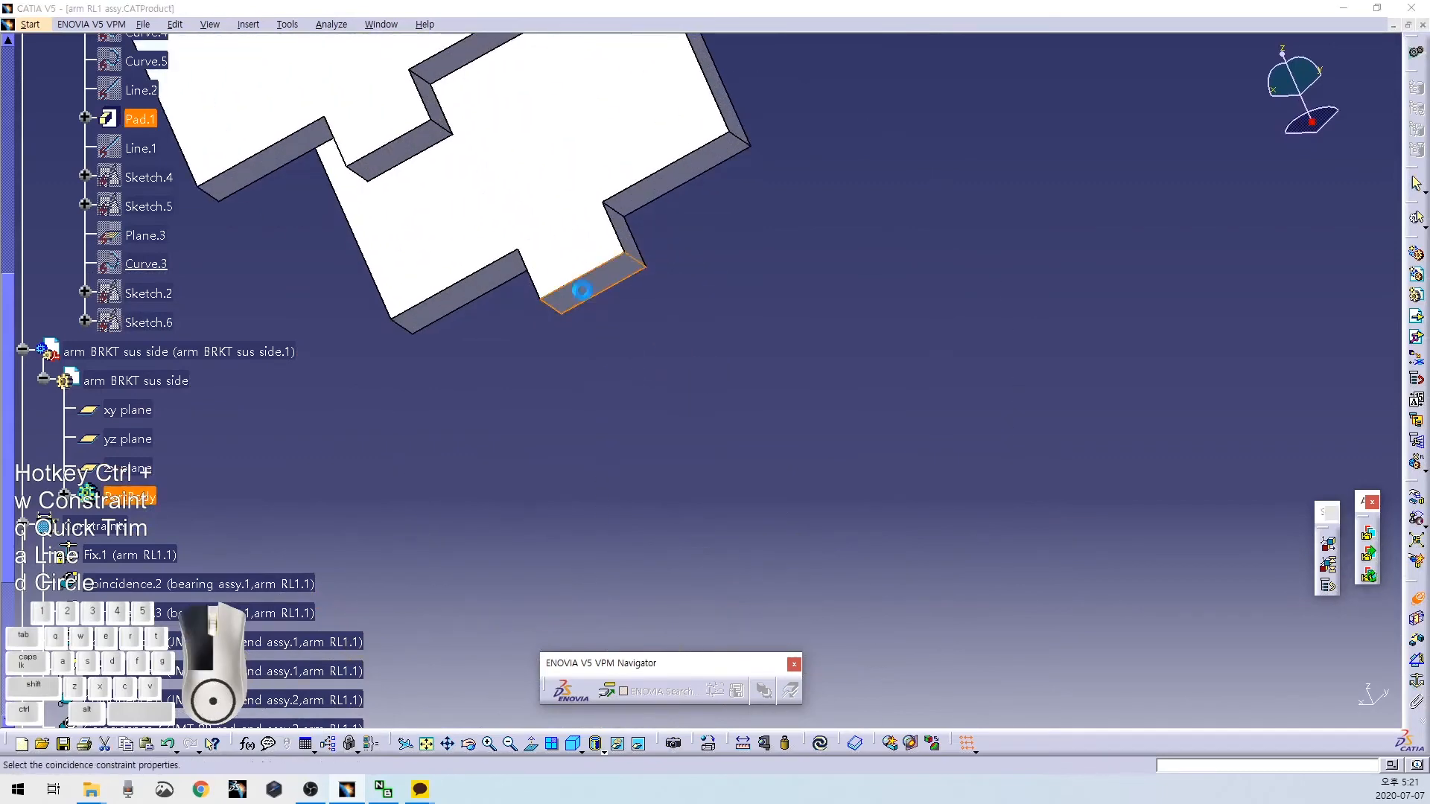
pyautogui.press('Return')
pyautogui.moveTo(678, 407); pyautogui.dragTo(745, 246, button='middle')
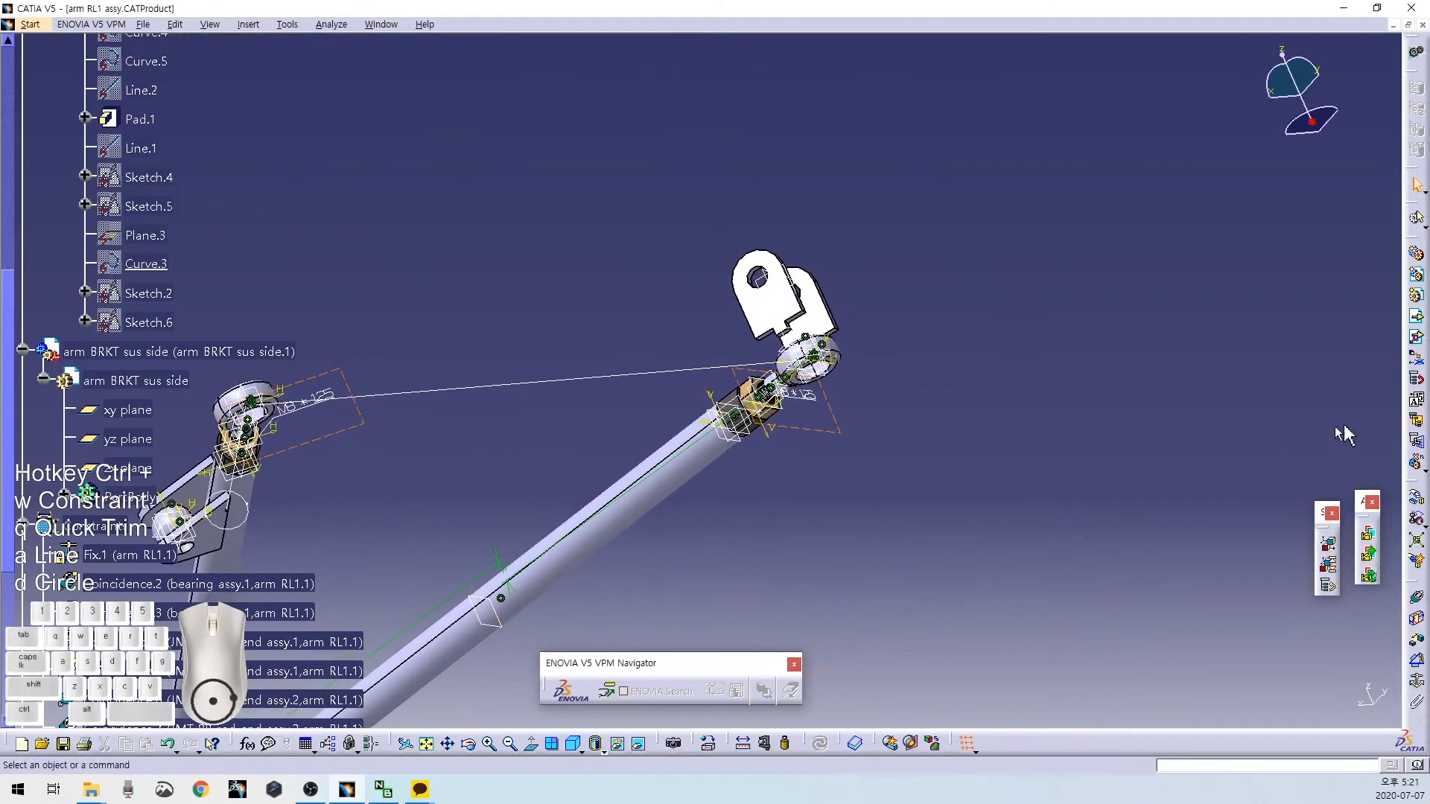
# Make the side face of the side bracket's tab coincident with the matching inner wall of the plate's slot.
pyautogui.moveTo(1043, 482); pyautogui.dragTo(777, 149, button='middle')
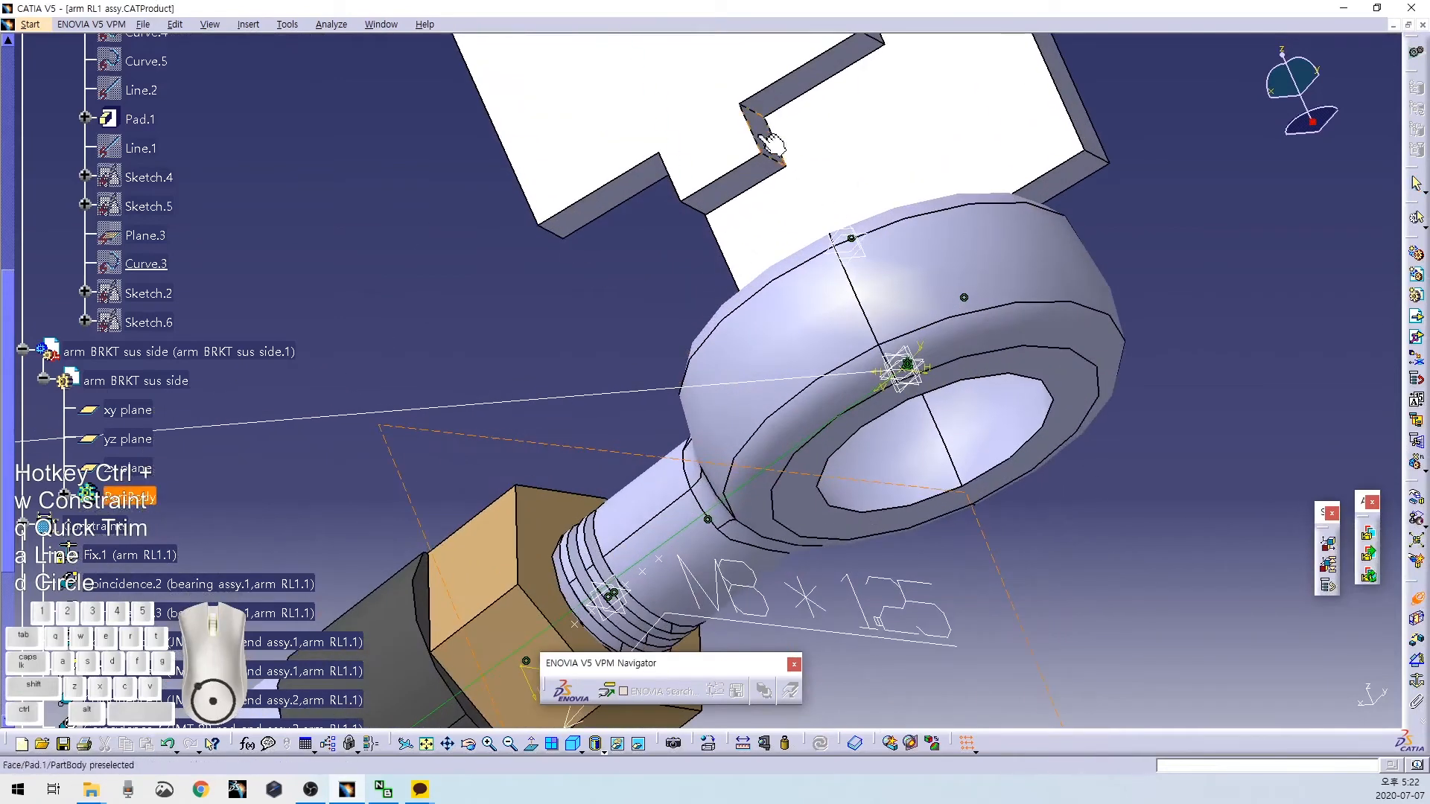
pyautogui.moveTo(441, 210); pyautogui.dragTo(778, 151, button='middle')
pyautogui.moveTo(670, 468); pyautogui.dragTo(759, 162, button='middle')
pyautogui.moveTo(835, 128); pyautogui.dragTo(706, 226, button='middle')
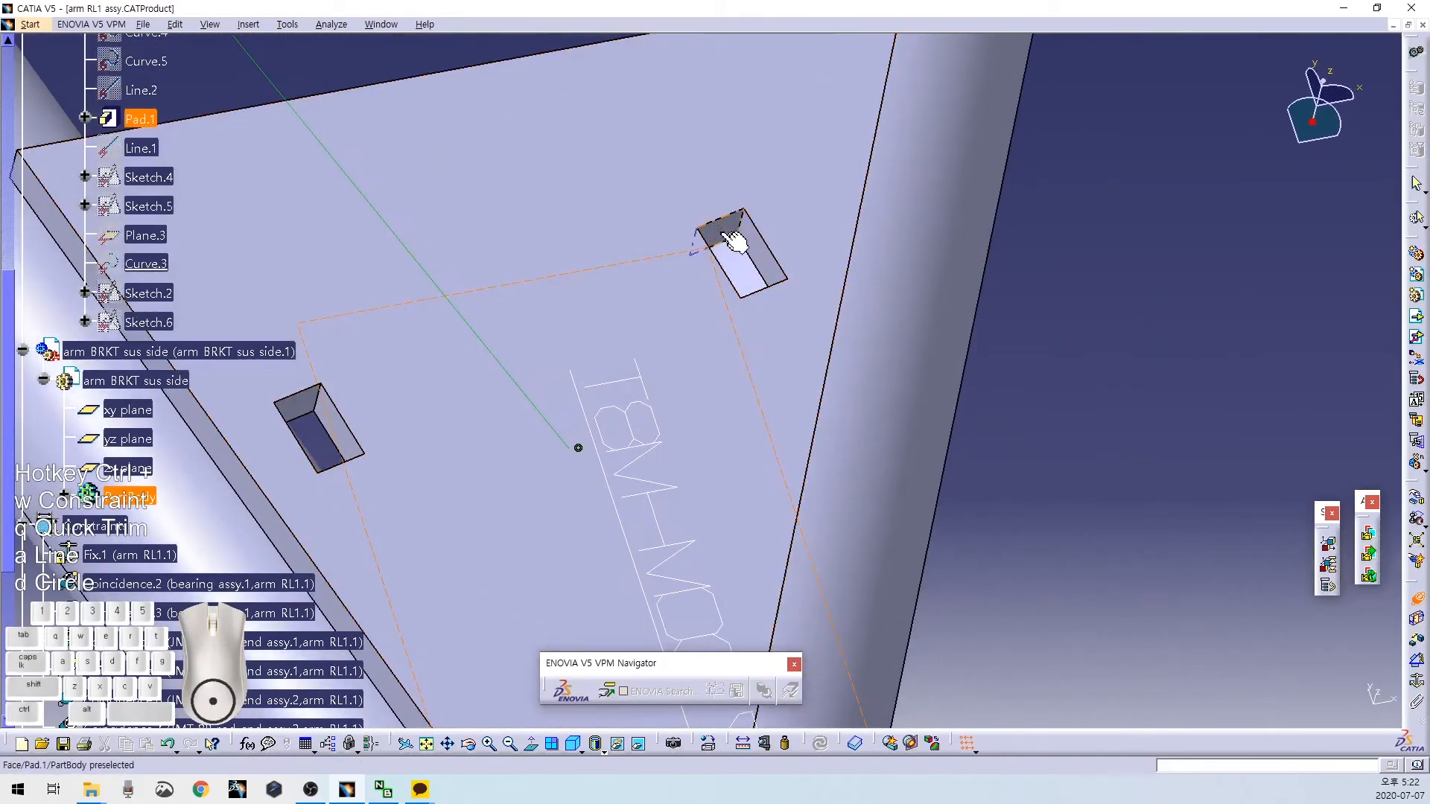
pyautogui.click(734, 240)
pyautogui.press('Return')
pyautogui.click(1046, 380)
pyautogui.moveTo(1048, 380); pyautogui.dragTo(1034, 488, button='middle')
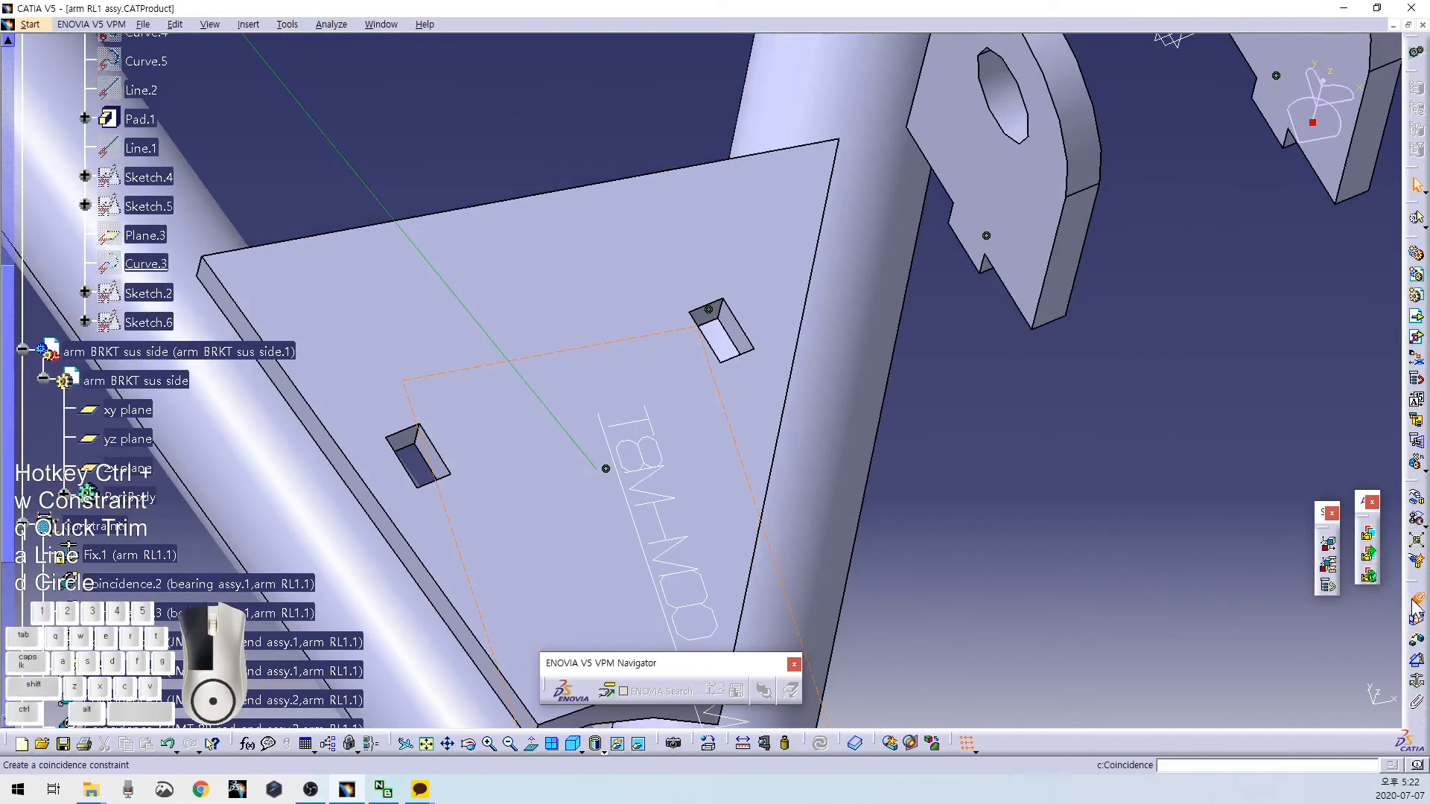
# Make the side bracket's flat face coincident with the matching slot wall so both lugs seat on the plate.
pyautogui.click(1415, 602)
pyautogui.click(1023, 279)
pyautogui.moveTo(728, 431); pyautogui.dragTo(554, 403, button='middle')
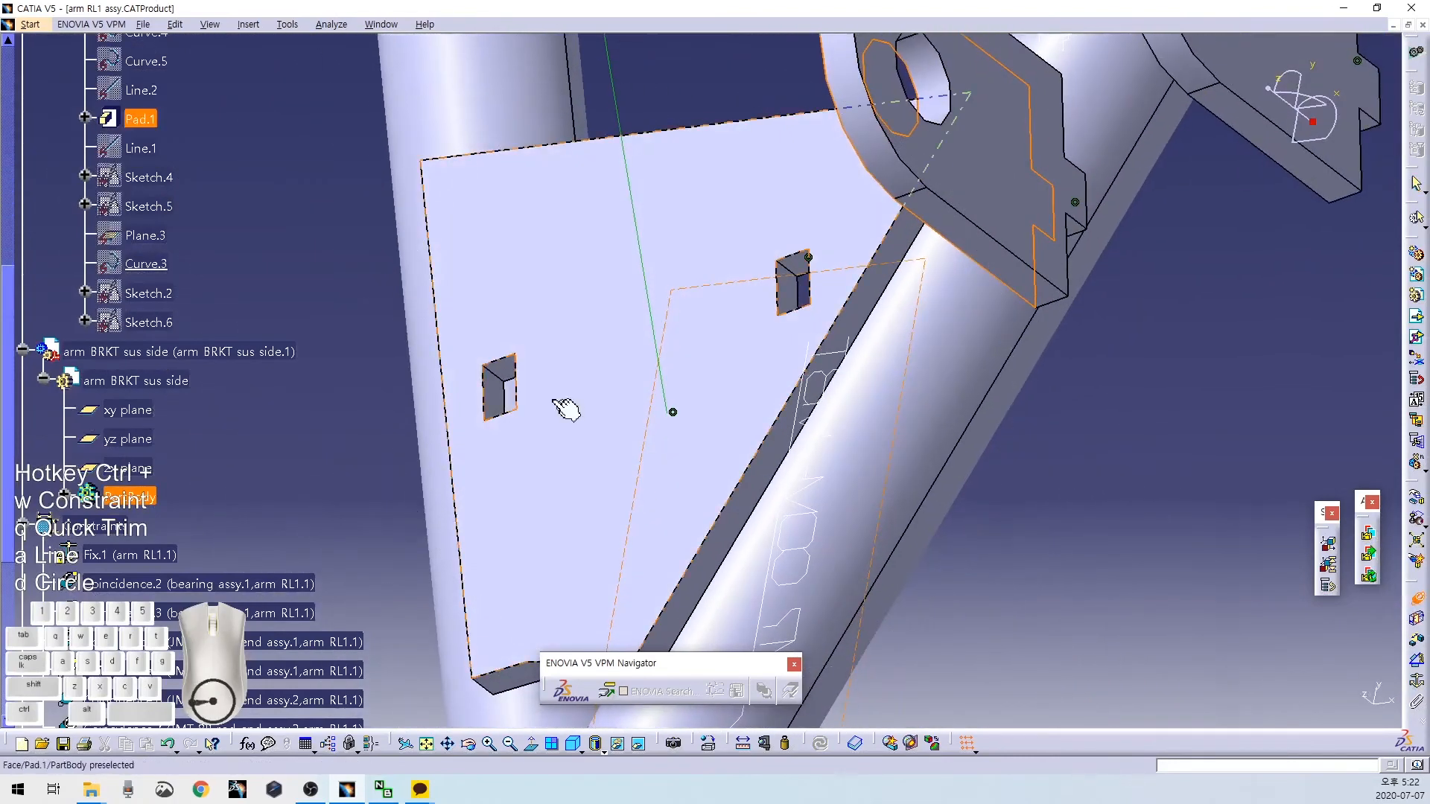
pyautogui.click(501, 402)
pyautogui.press('Return')
pyautogui.moveTo(614, 318); pyautogui.dragTo(884, 288, button='middle')
pyautogui.moveTo(542, 548); pyautogui.dragTo(715, 498, button='middle')
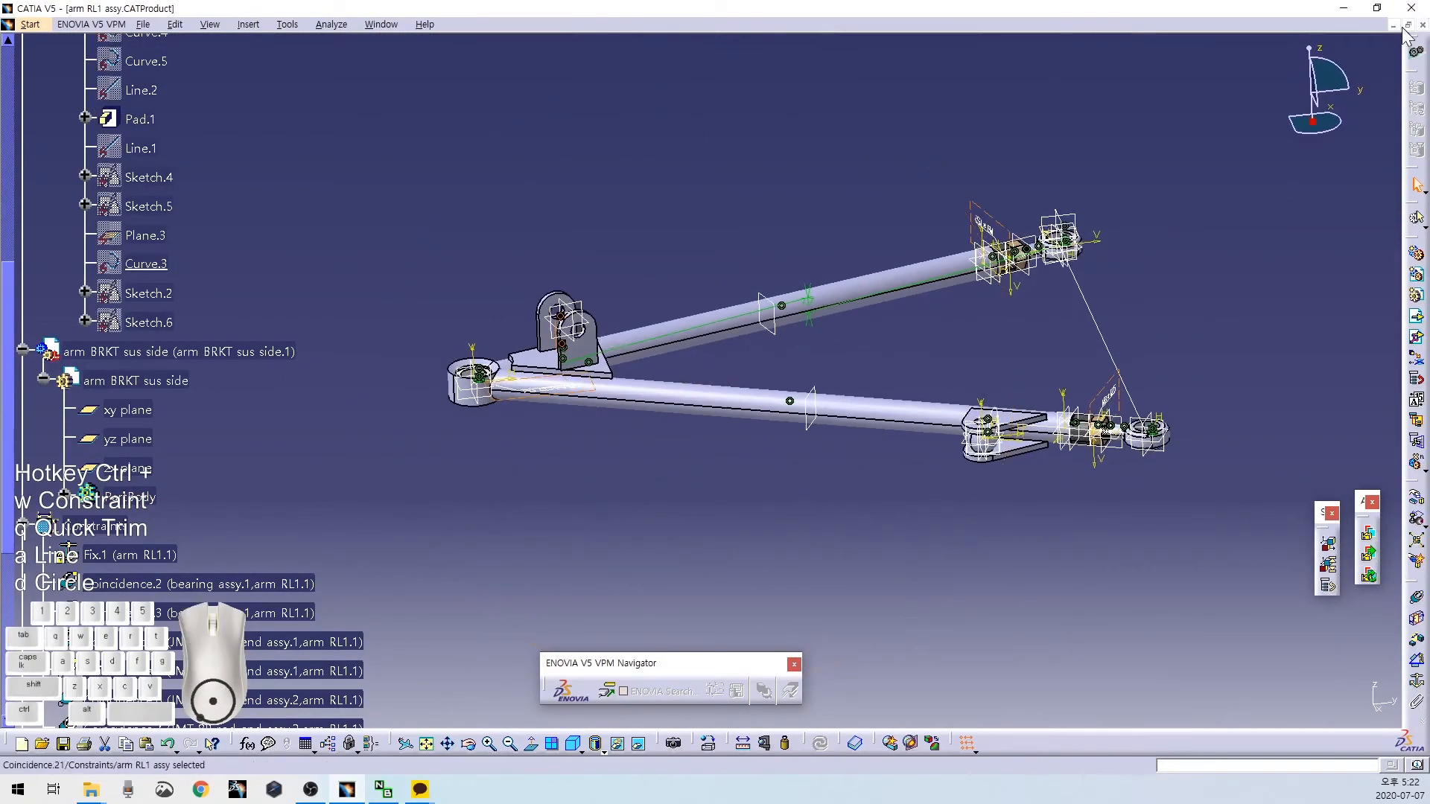
# Restore the assembly window, open the ball 8 SPC part from the Upright folder, and move its window aside.
pyautogui.click(1407, 25)
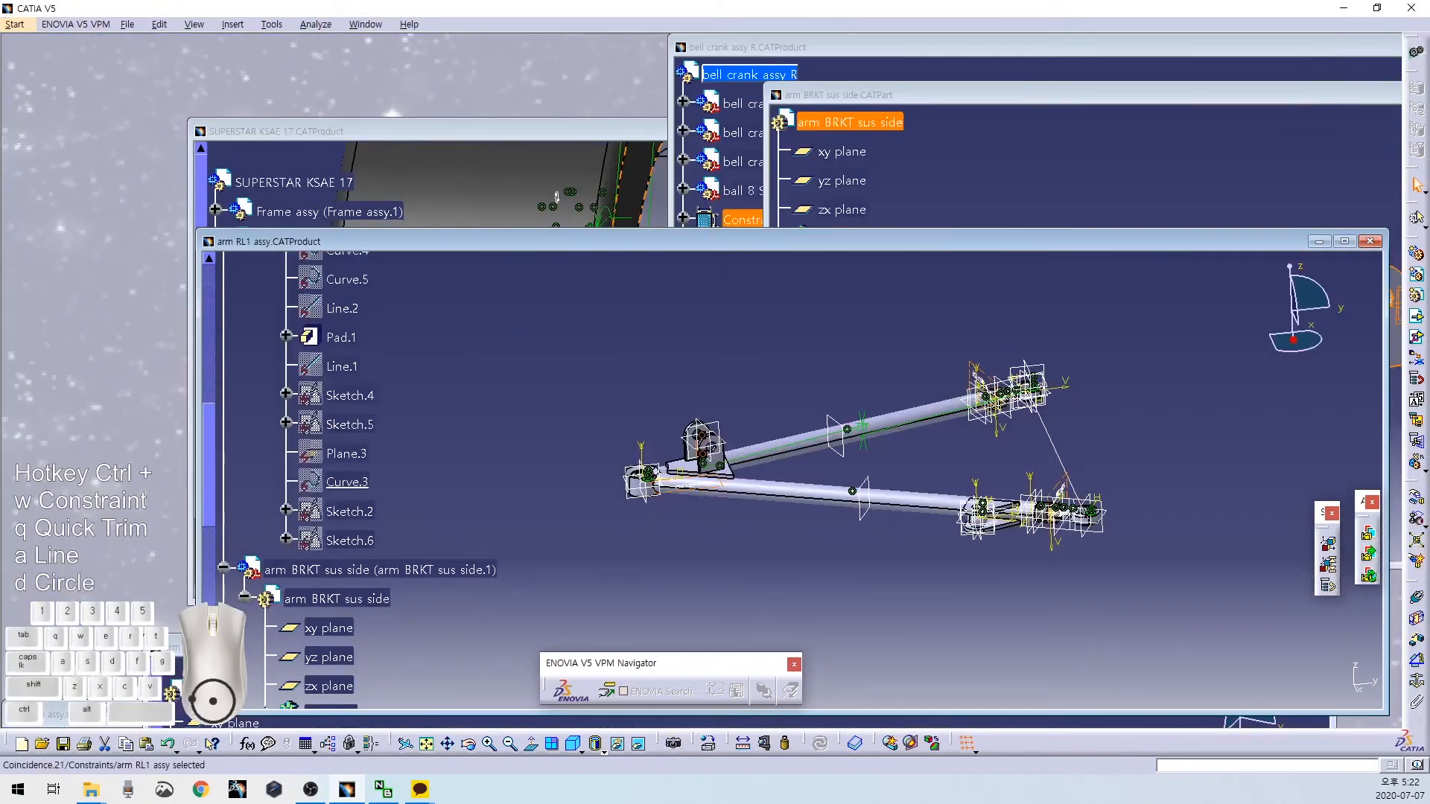
pyautogui.click(91, 790)
pyautogui.press('BackSpace')
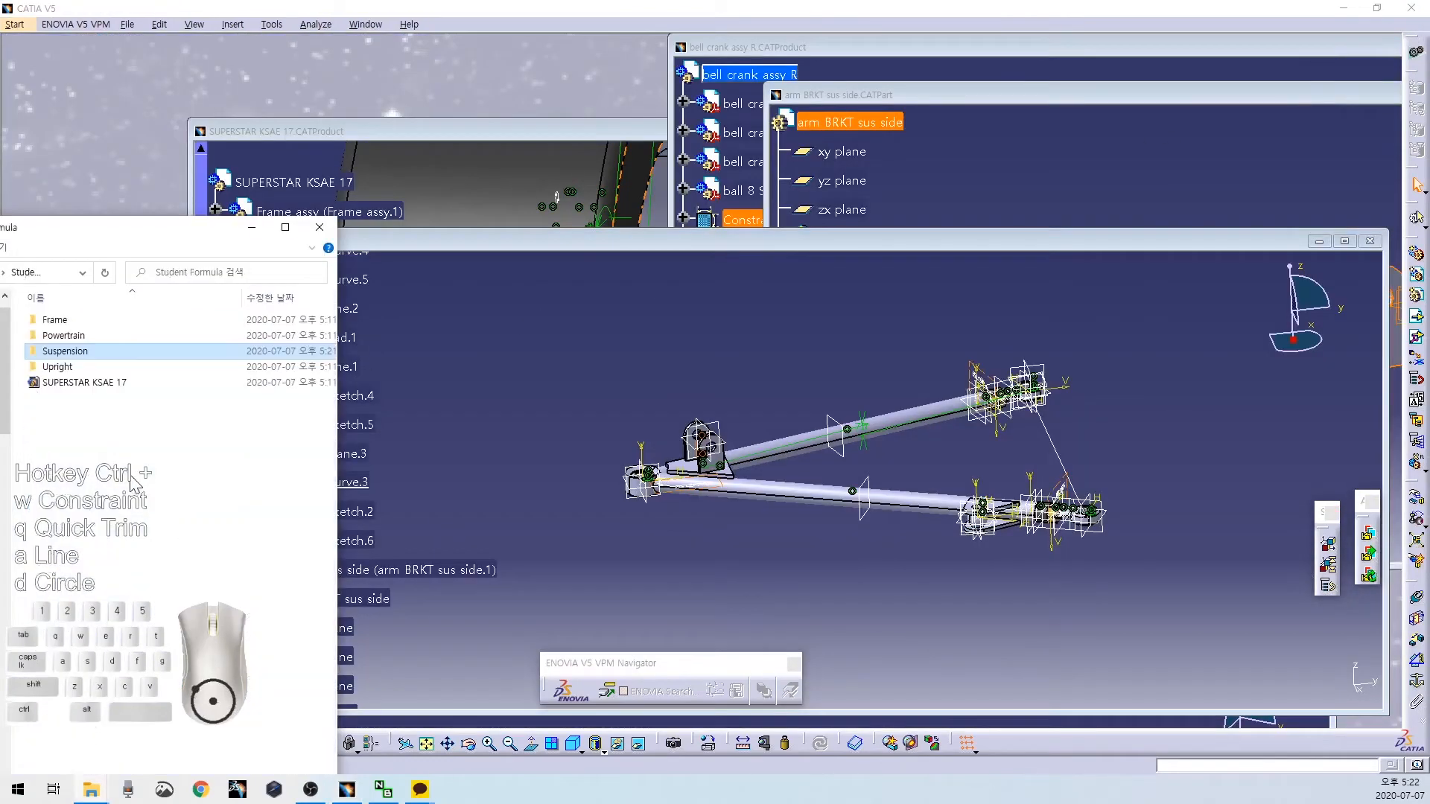
pyautogui.doubleClick(57, 366)
pyautogui.moveTo(63, 351); pyautogui.dragTo(579, 71)
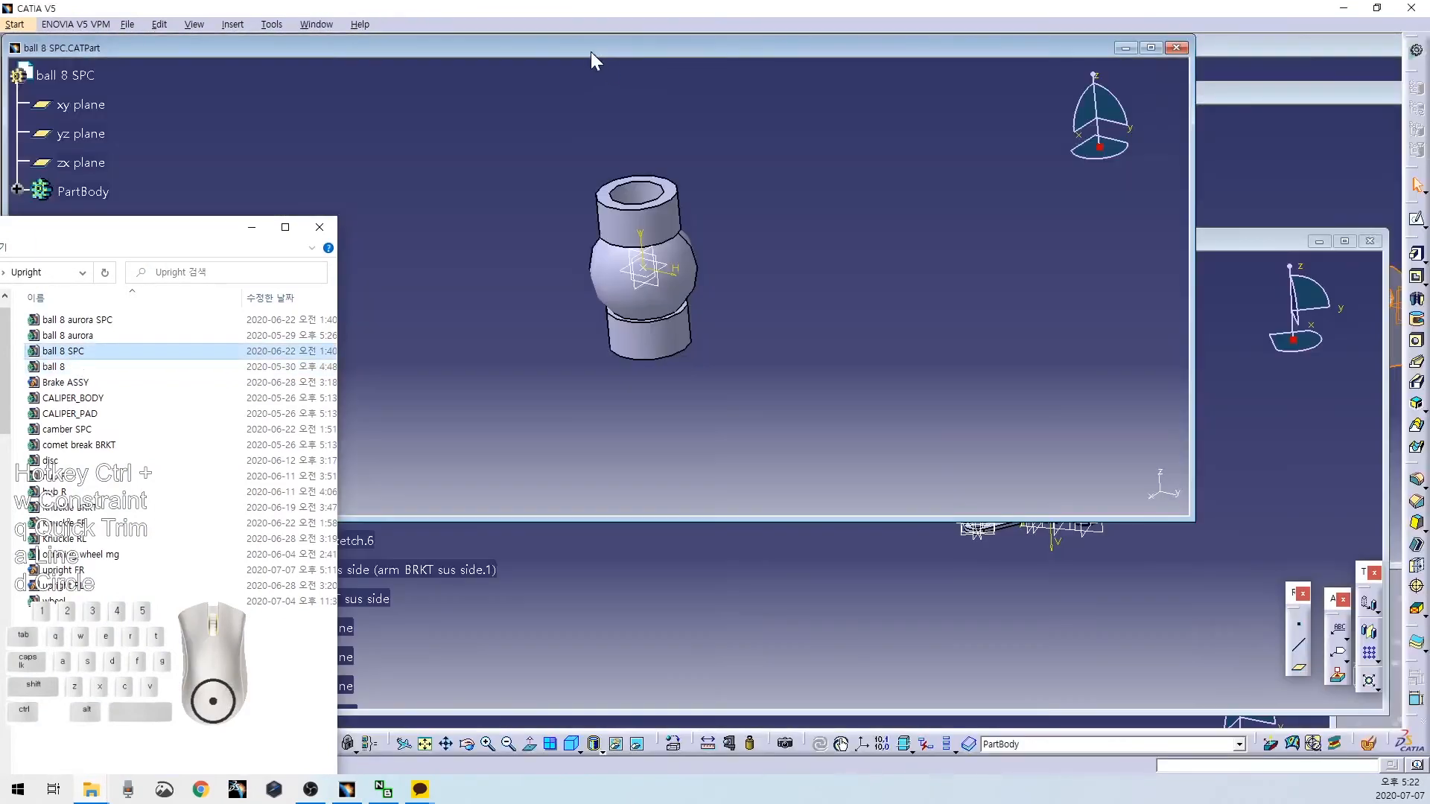
pyautogui.moveTo(592, 52); pyautogui.dragTo(1298, 56)
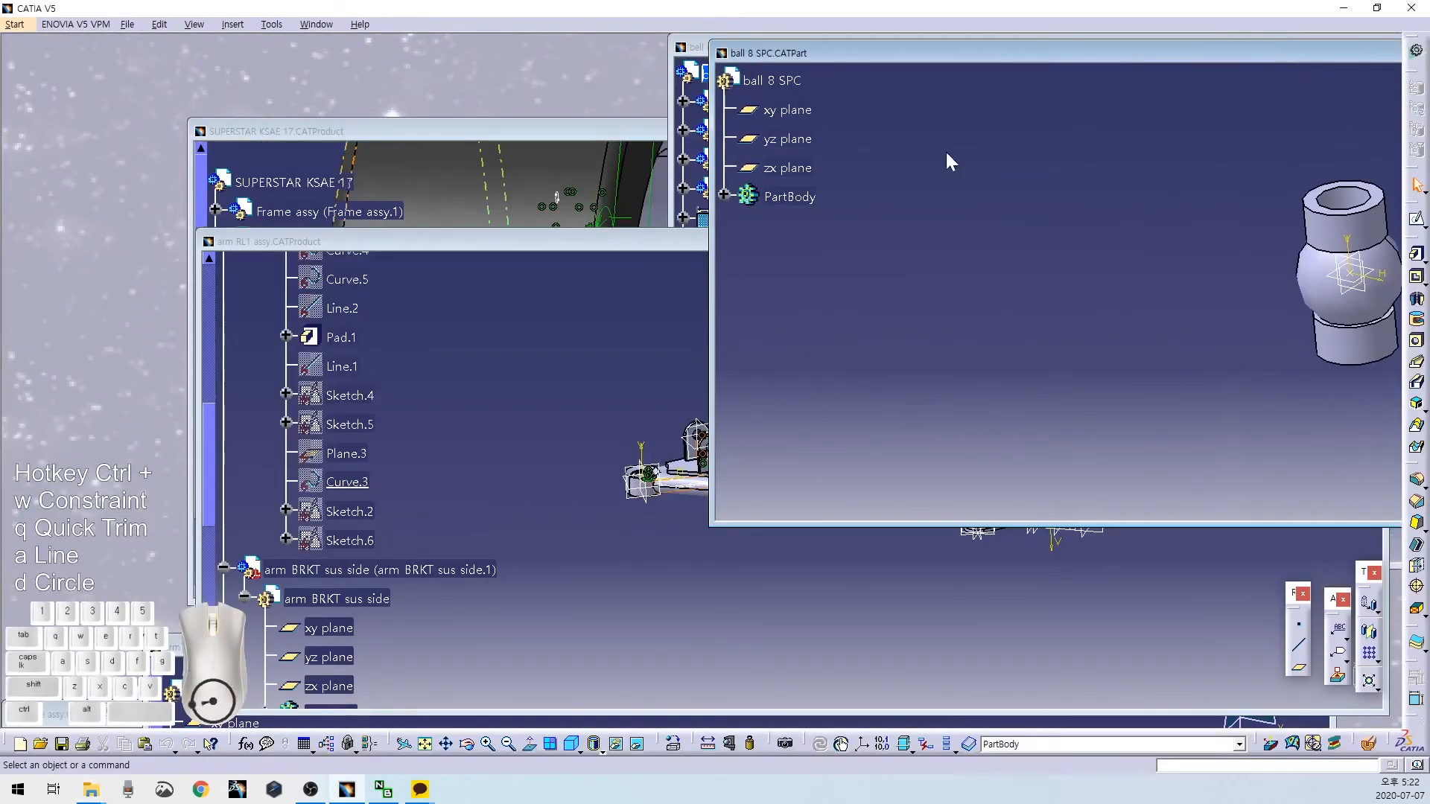
# Insert the ball 8 SPC part into arm RL1 assy and close the part's own window.
pyautogui.click(552, 415)
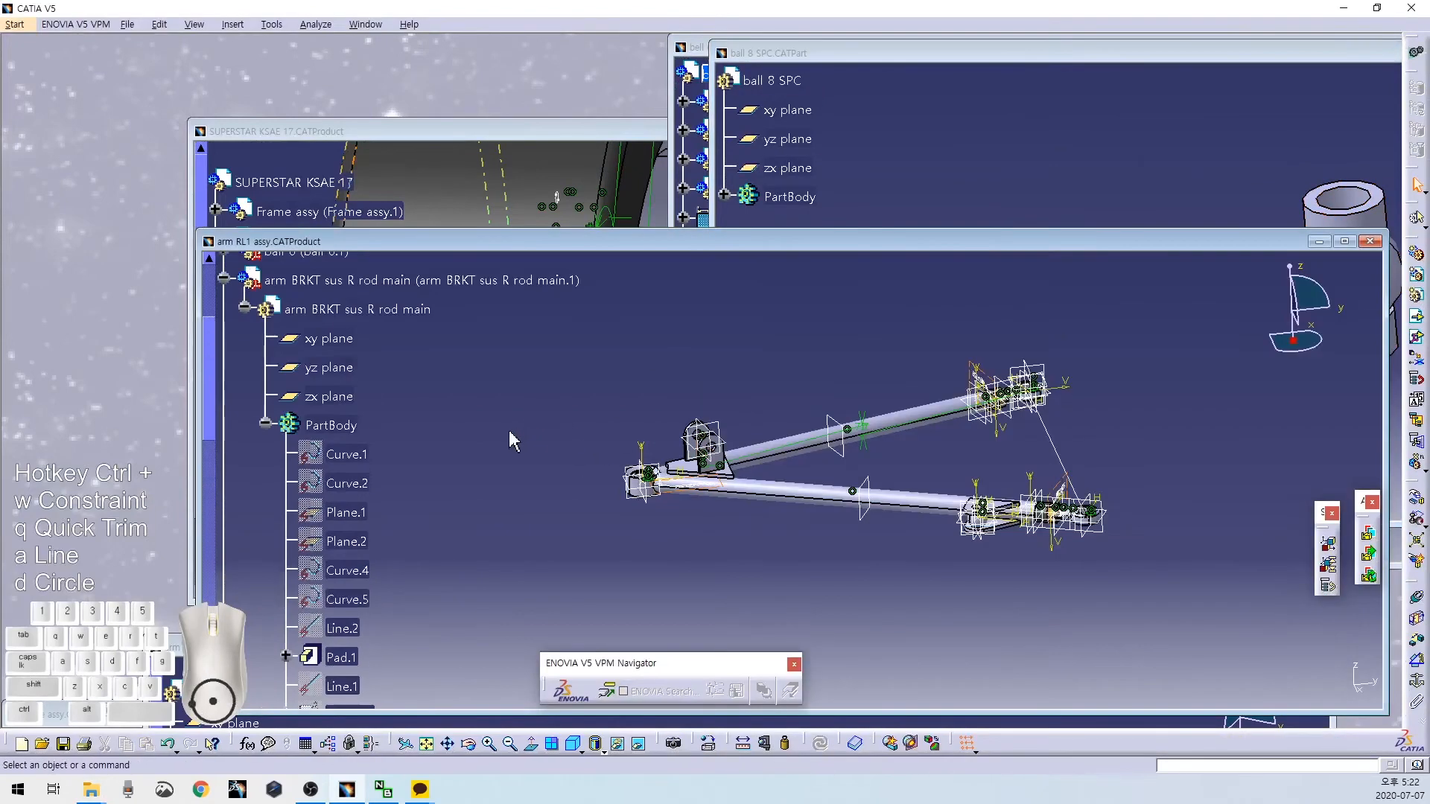
pyautogui.scroll(1, 514, 441)
pyautogui.moveTo(784, 80); pyautogui.dragTo(283, 313)
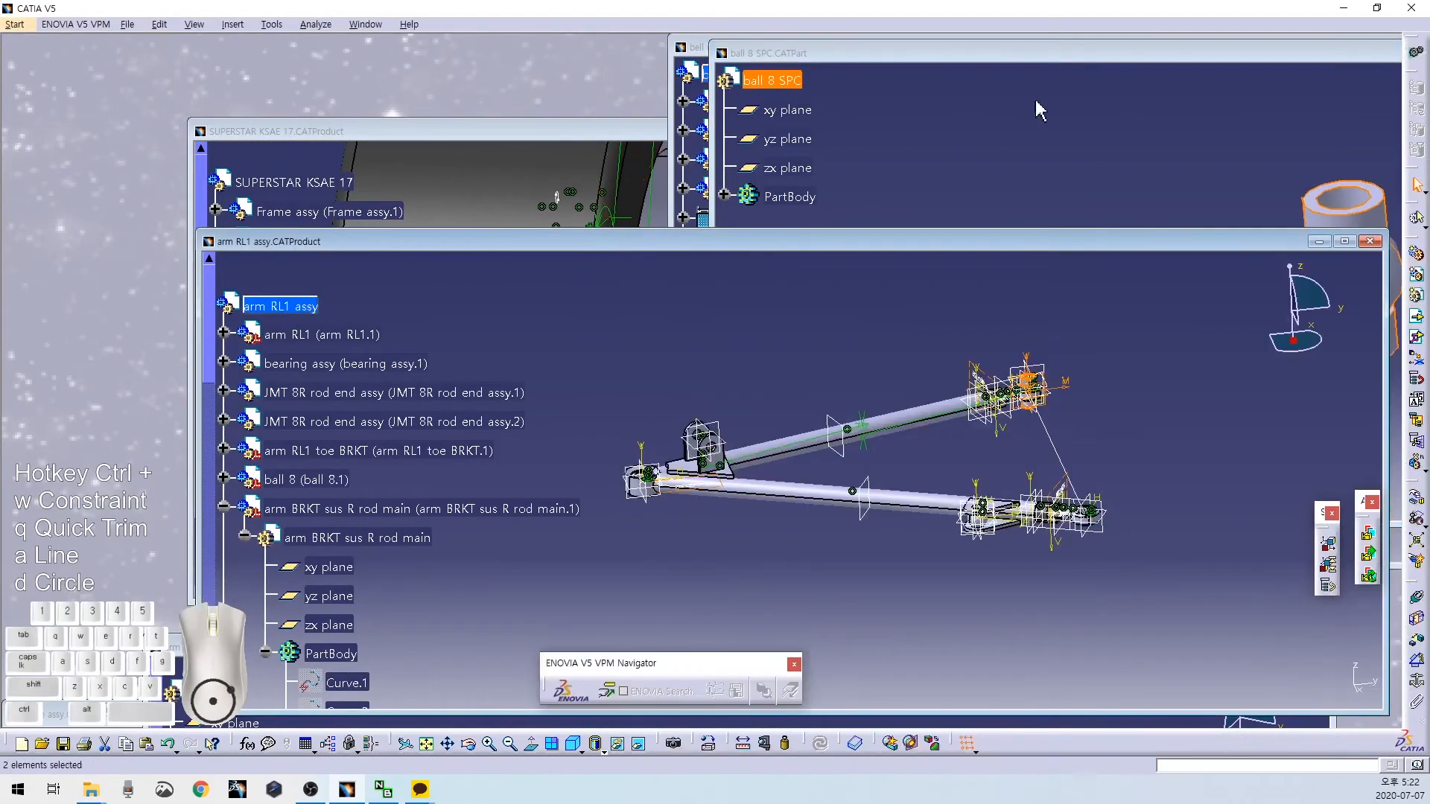
pyautogui.moveTo(1084, 56); pyautogui.dragTo(603, 96)
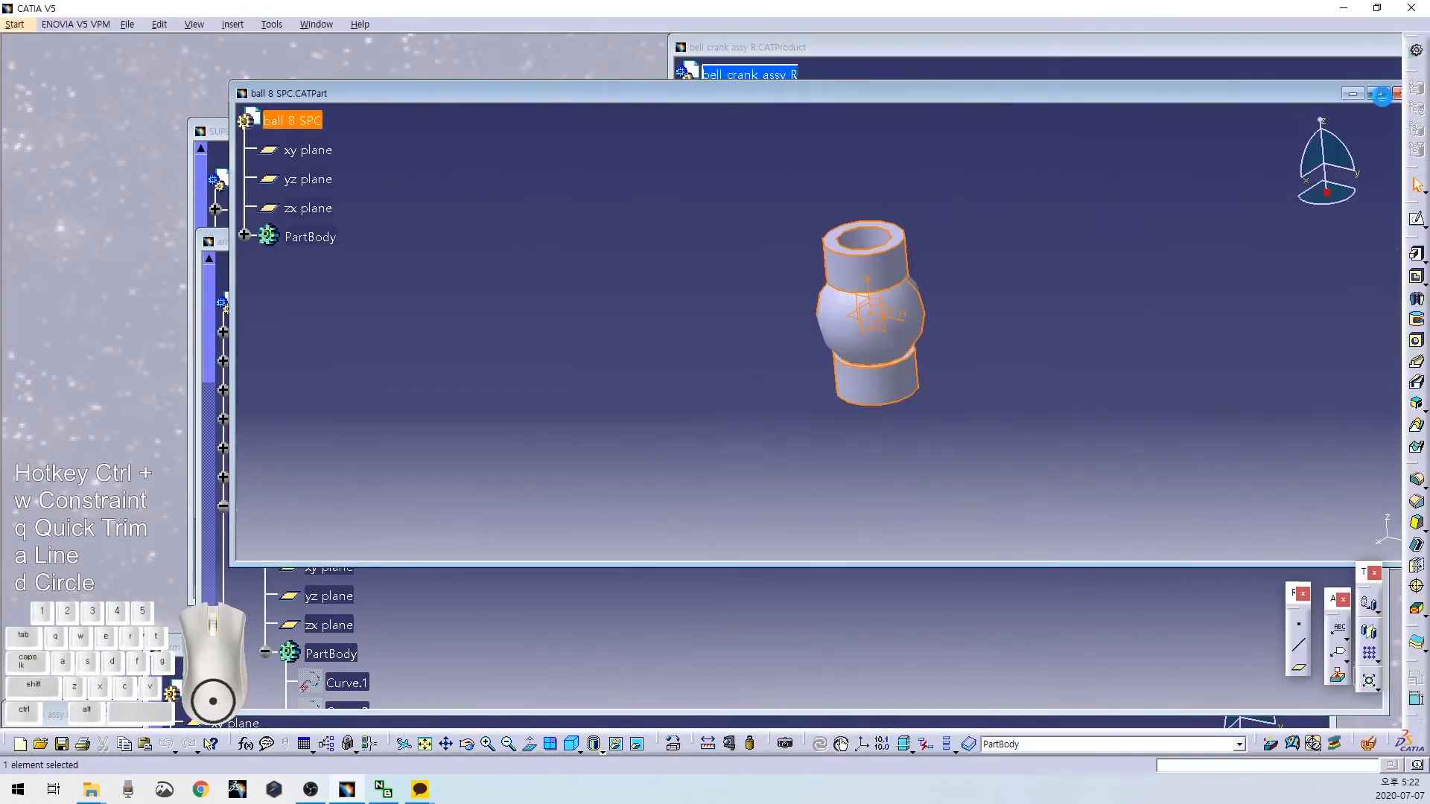
pyautogui.click(1397, 94)
# Use Manipulation to move the inserted ball 8 SPC along Z and rotate it around the Y axis beside the rod end.
pyautogui.moveTo(1244, 334); pyautogui.dragTo(1345, 441, button='middle')
pyautogui.click(1417, 500)
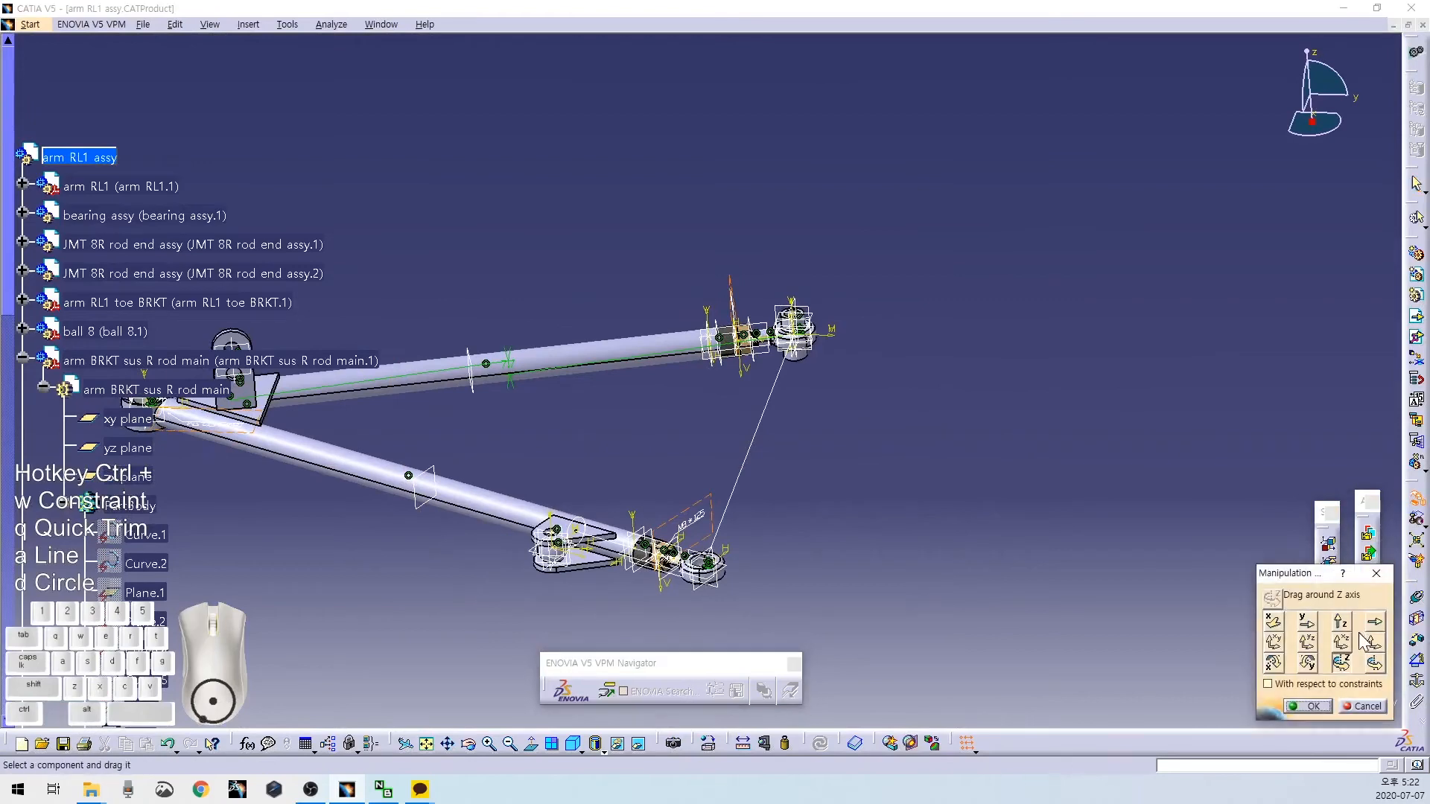
pyautogui.click(1339, 622)
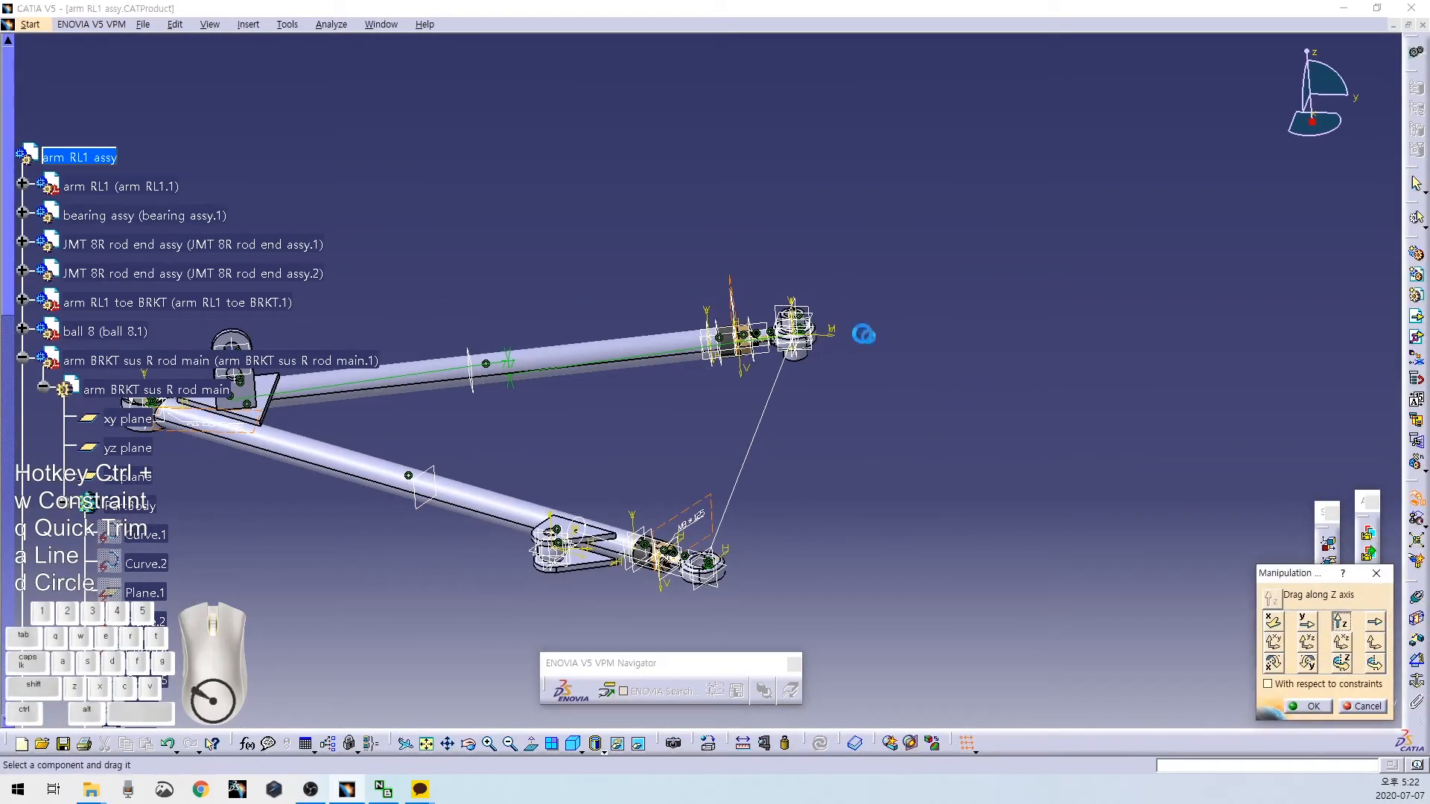
pyautogui.click(805, 322)
pyautogui.moveTo(801, 326); pyautogui.dragTo(847, 361)
pyautogui.moveTo(846, 361); pyautogui.dragTo(754, 422, button='middle')
pyautogui.click(1307, 662)
pyautogui.moveTo(922, 283); pyautogui.dragTo(842, 466)
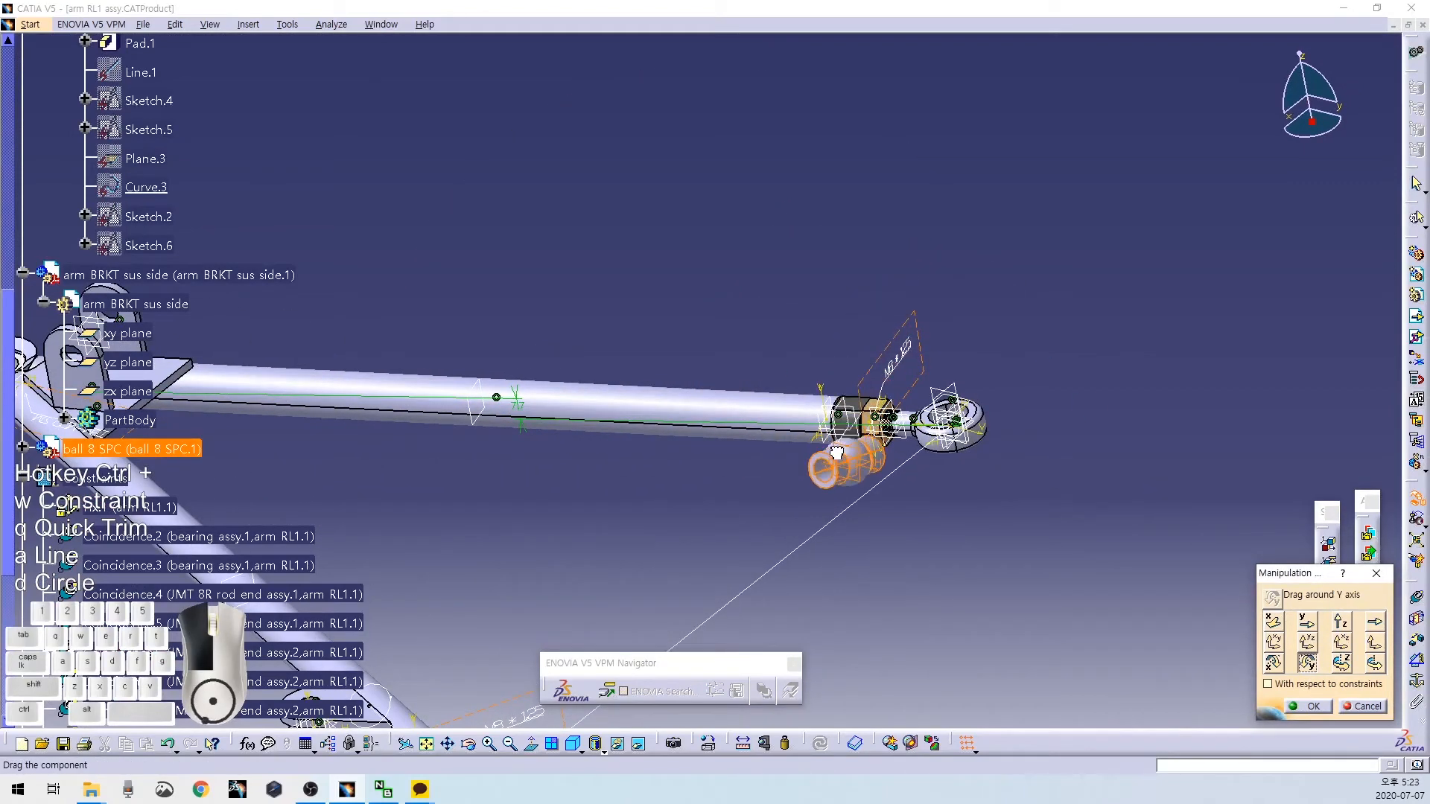
pyautogui.click(1309, 706)
# Add a coincidence constraint between the axis of ball 8 SPC and the axis of the side bracket's hole.
pyautogui.click(1420, 601)
pyautogui.moveTo(1021, 569); pyautogui.dragTo(1021, 521, button='middle')
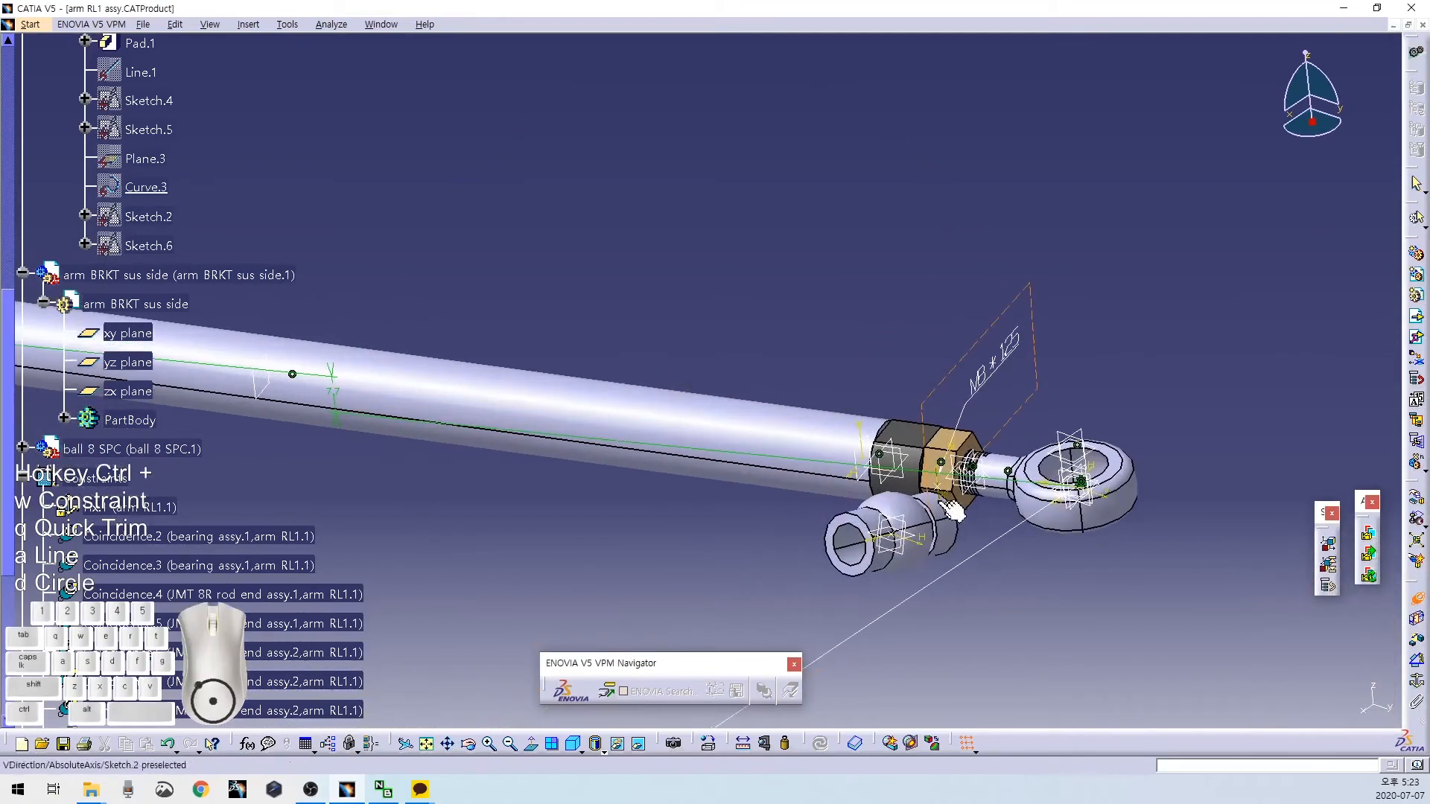
pyautogui.click(842, 548)
pyautogui.moveTo(391, 511); pyautogui.dragTo(1110, 489, button='middle')
pyautogui.moveTo(725, 428); pyautogui.dragTo(1113, 462, button='middle')
pyautogui.click(740, 432)
pyautogui.moveTo(1028, 368); pyautogui.dragTo(1021, 535, button='middle')
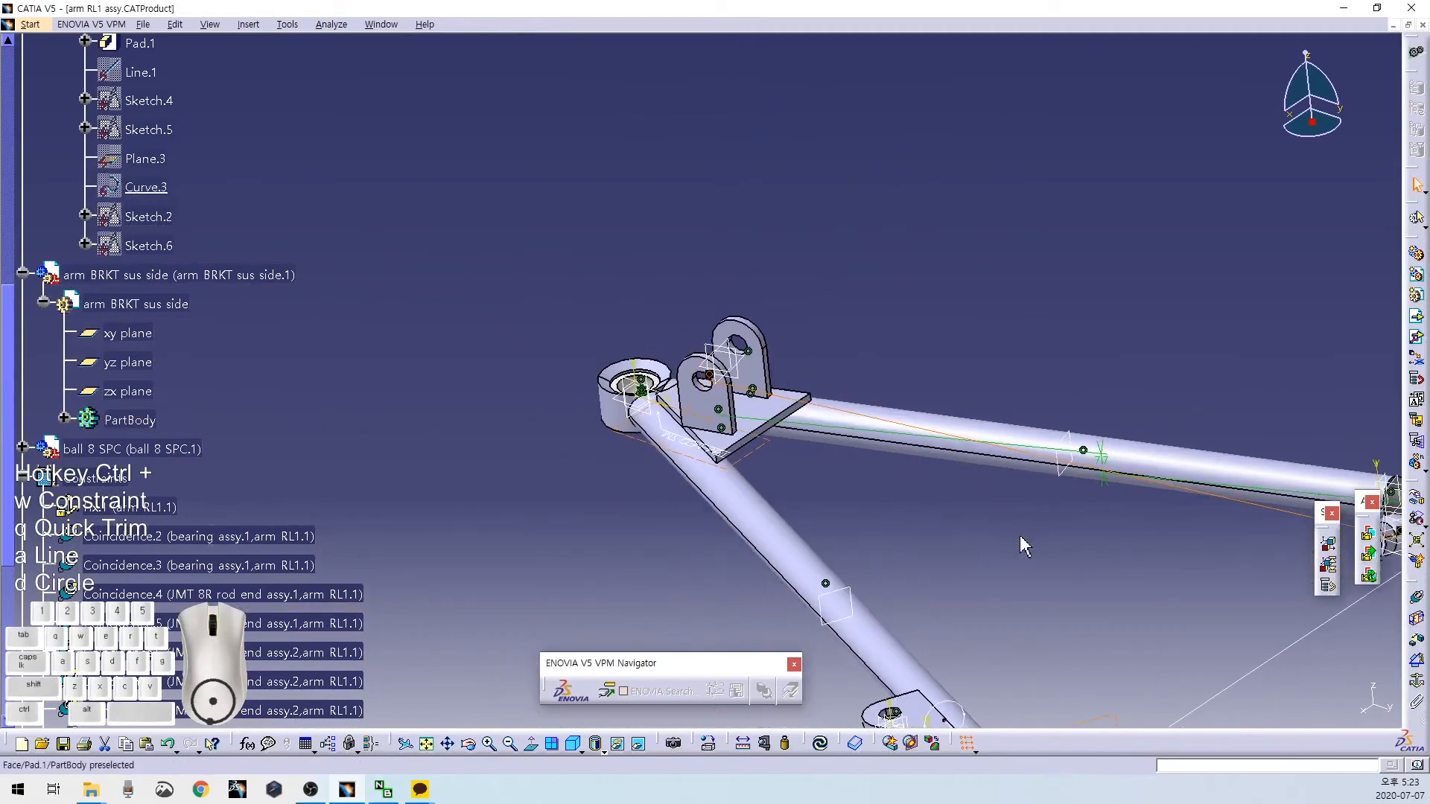
# Make the side bracket's zx plane coincident with the ball's middle plane, orientation Same, to center the ball between the lugs.
pyautogui.moveTo(994, 440); pyautogui.dragTo(666, 314, button='middle')
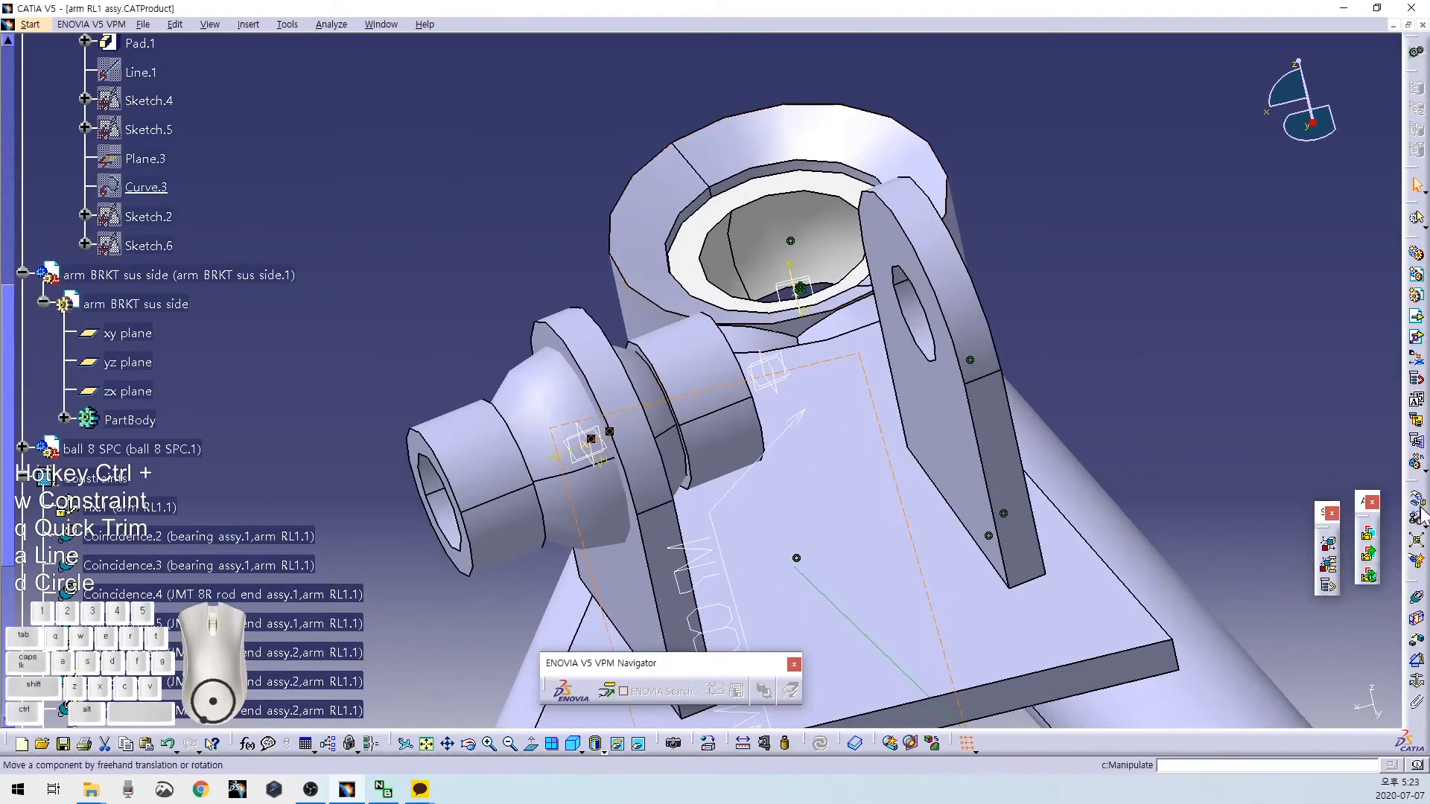
pyautogui.click(778, 390)
pyautogui.click(605, 474)
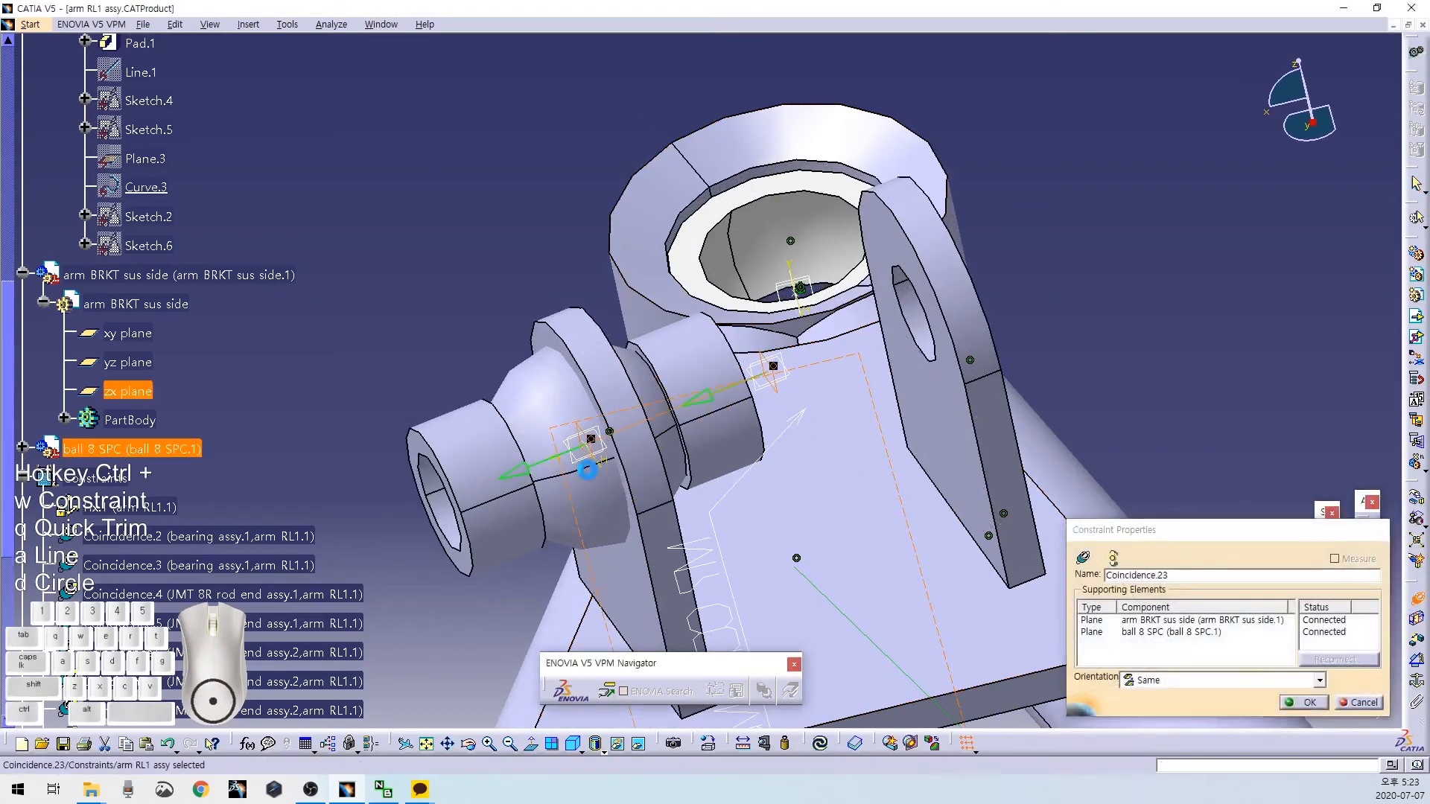
pyautogui.press('Return')
pyautogui.moveTo(1180, 366); pyautogui.dragTo(938, 445, button='middle')
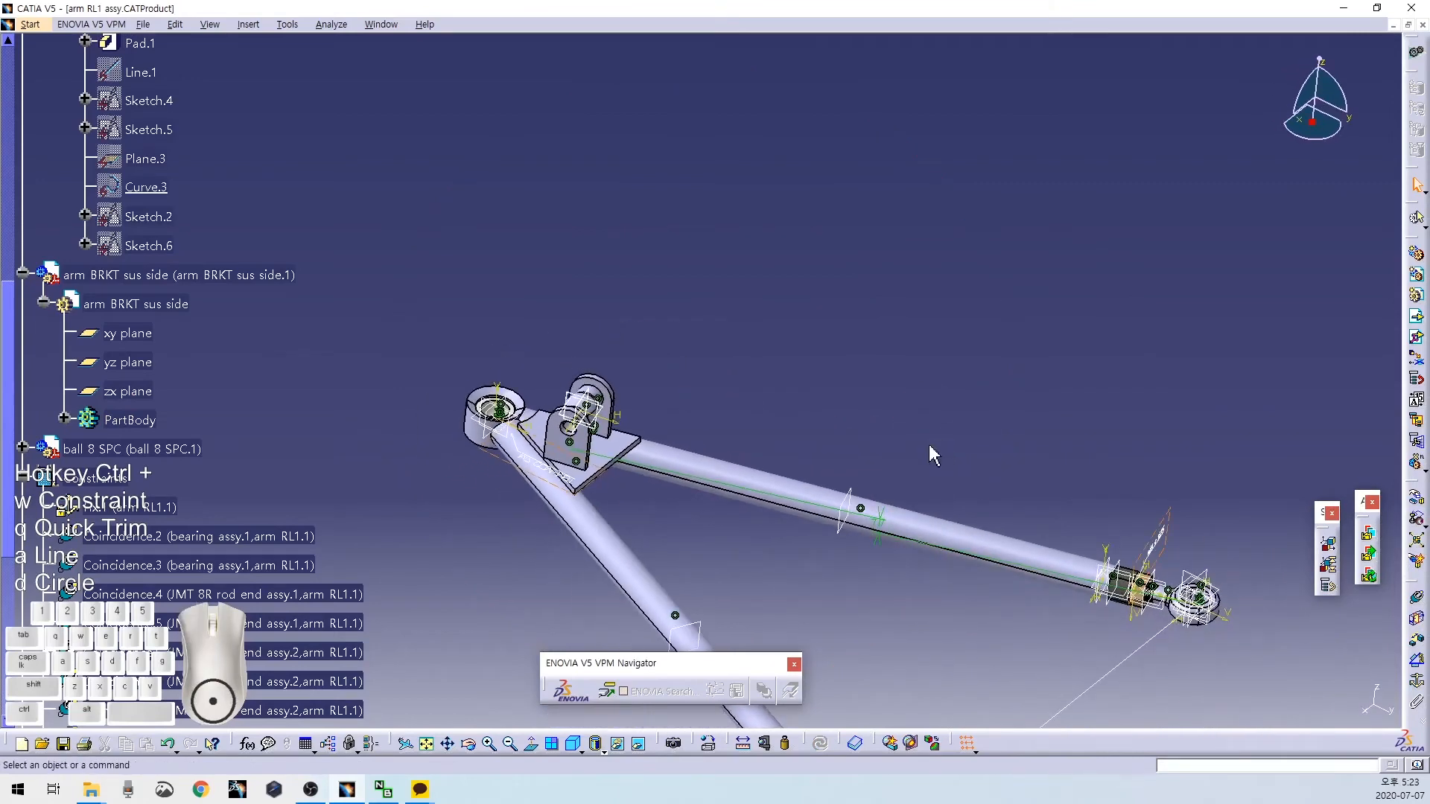
# Save arm RL1 assy and collapse the bracket branches in its tree.
pyautogui.hotkey('ctrl', 's')
pyautogui.click(745, 431)
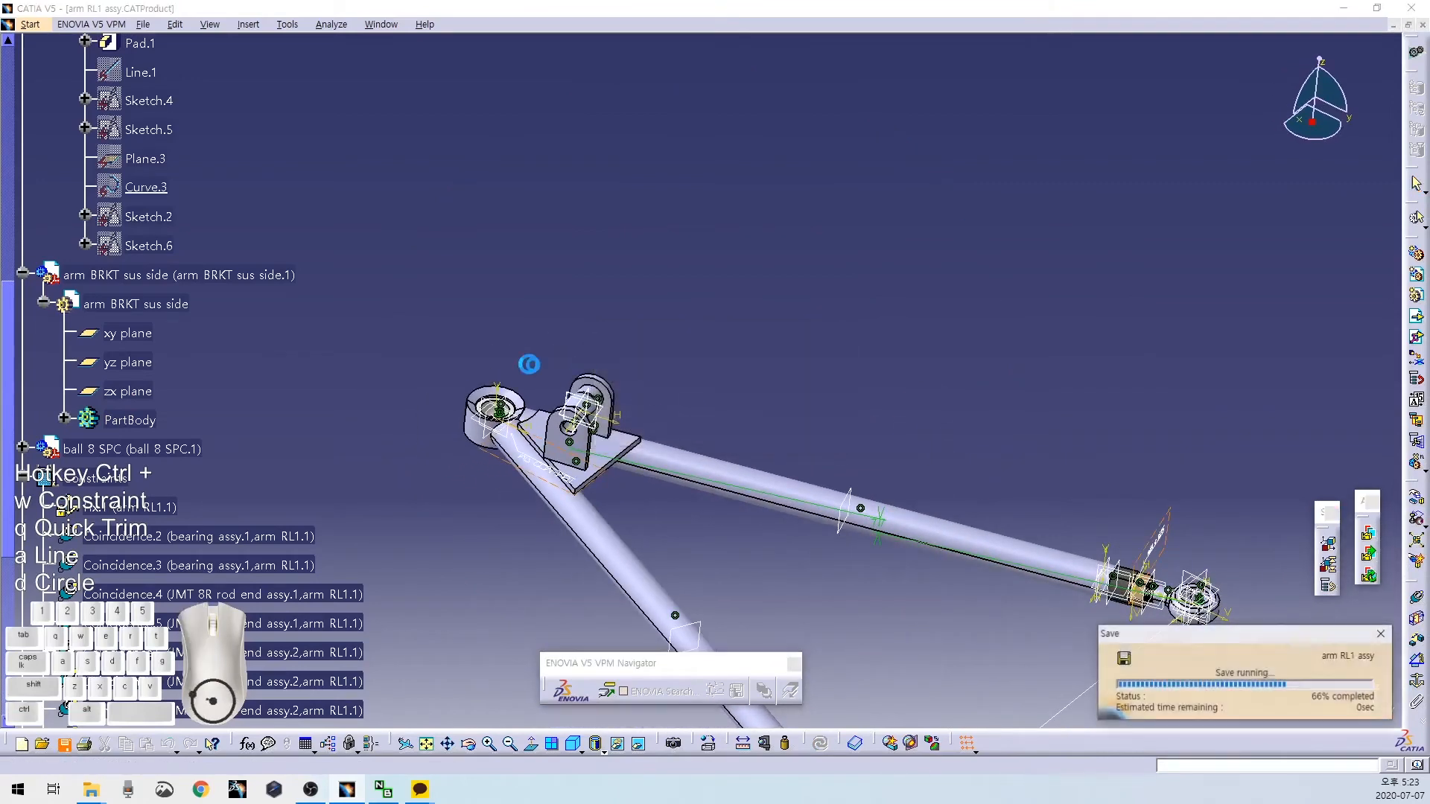
pyautogui.scroll(10, 25, 296)
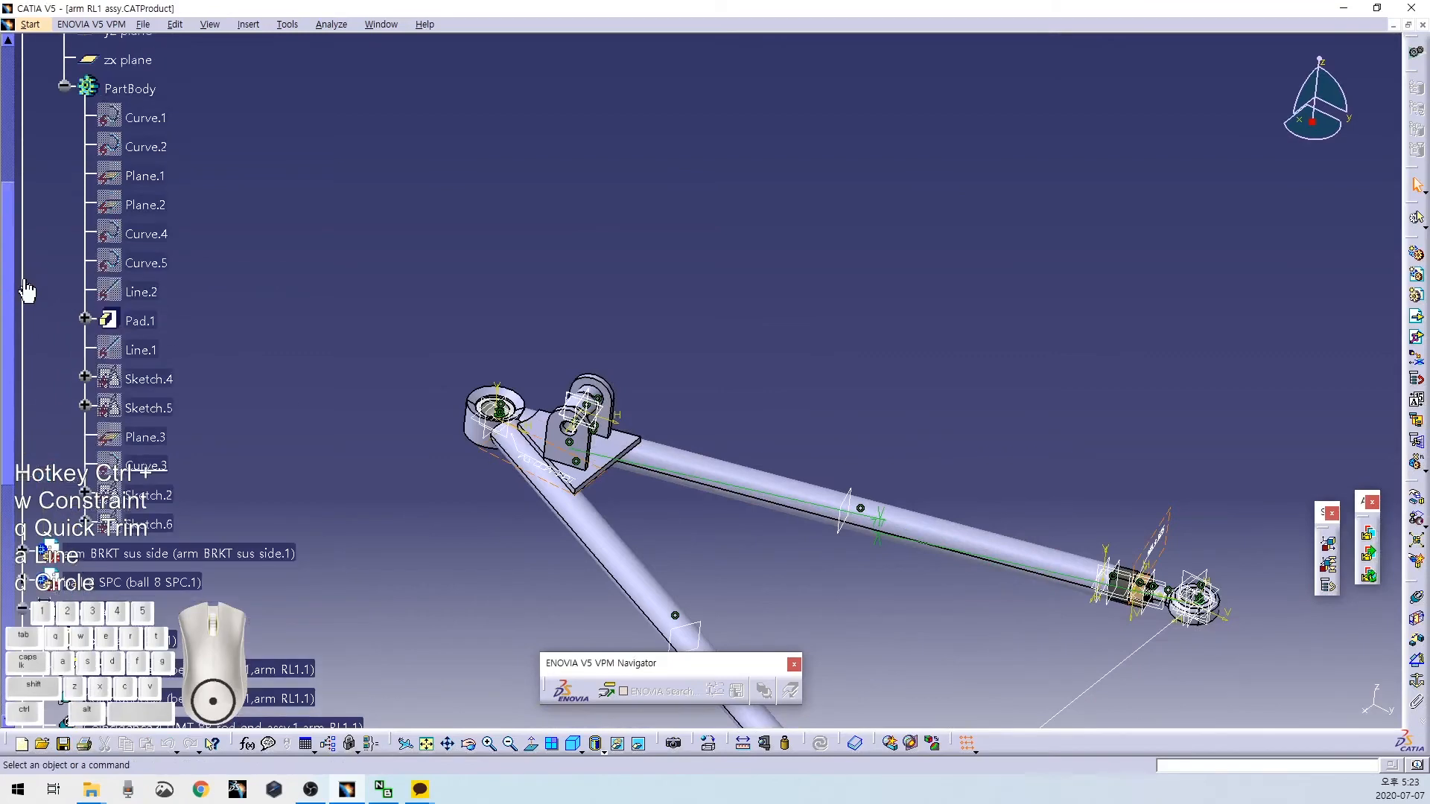
pyautogui.click(24, 358)
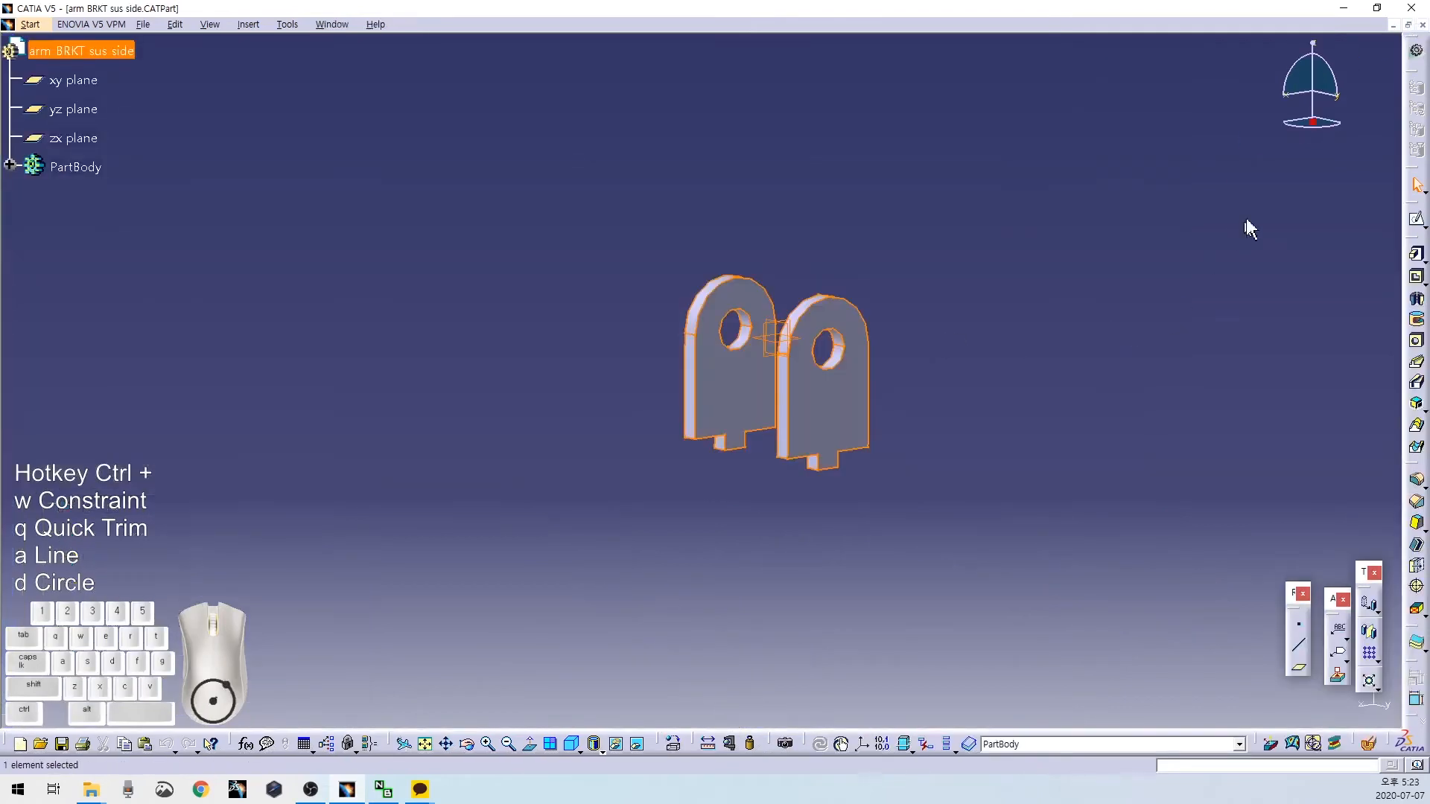
# Close the side bracket, main bracket and bell crank assy R windows, returning to the rear suspension in SUPERSTAR KSAE 17.
pyautogui.click(1419, 25)
pyautogui.click(1423, 24)
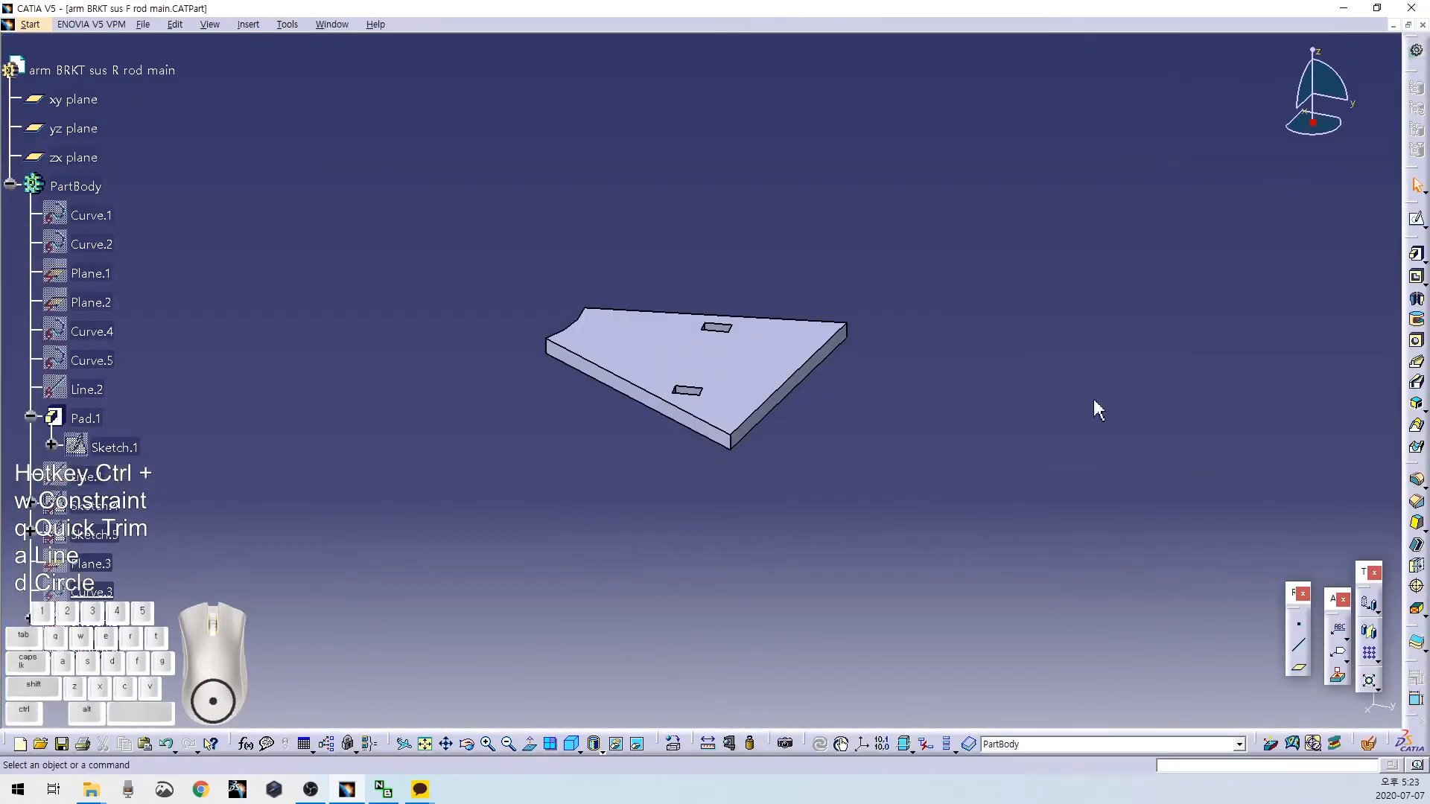
pyautogui.click(1423, 25)
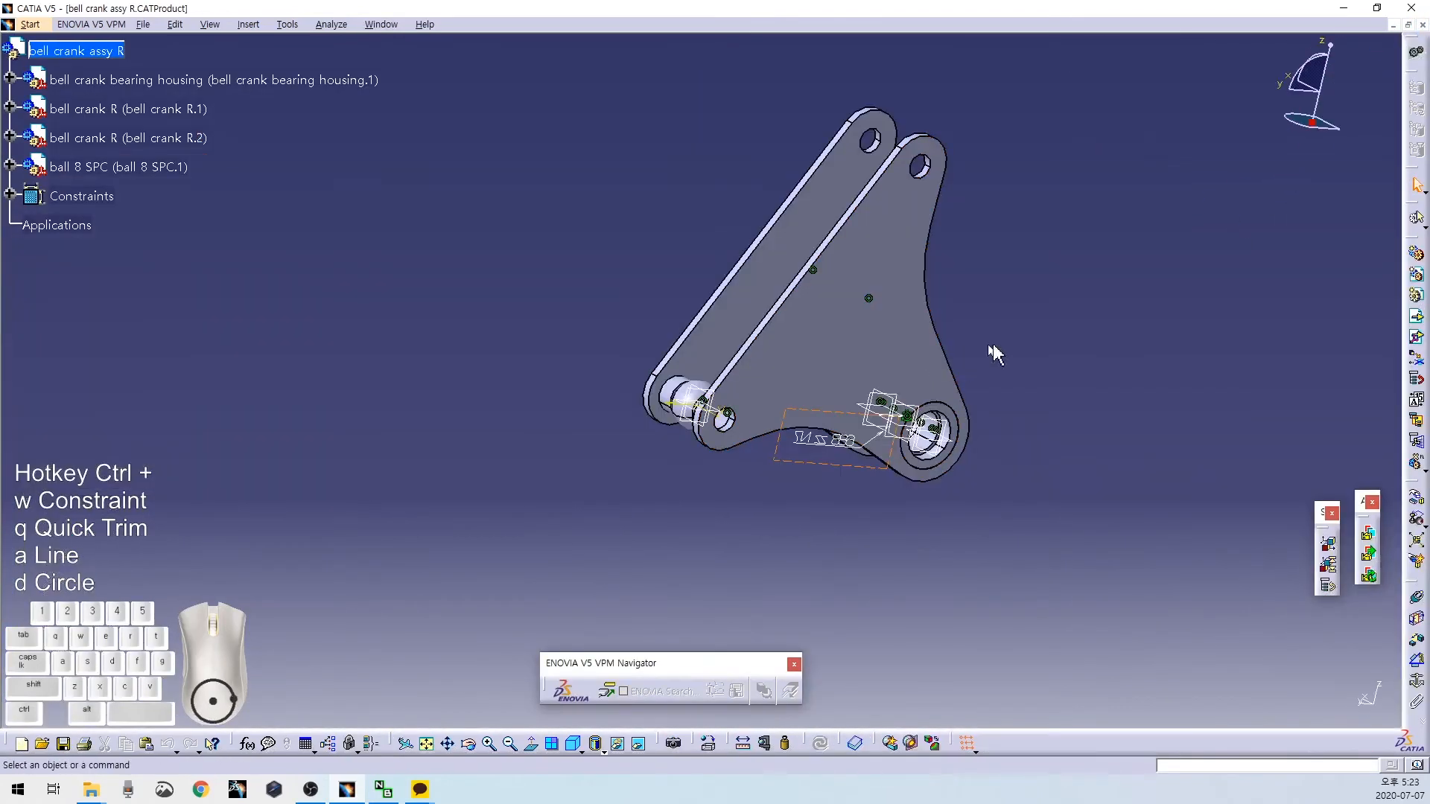
pyautogui.click(1423, 25)
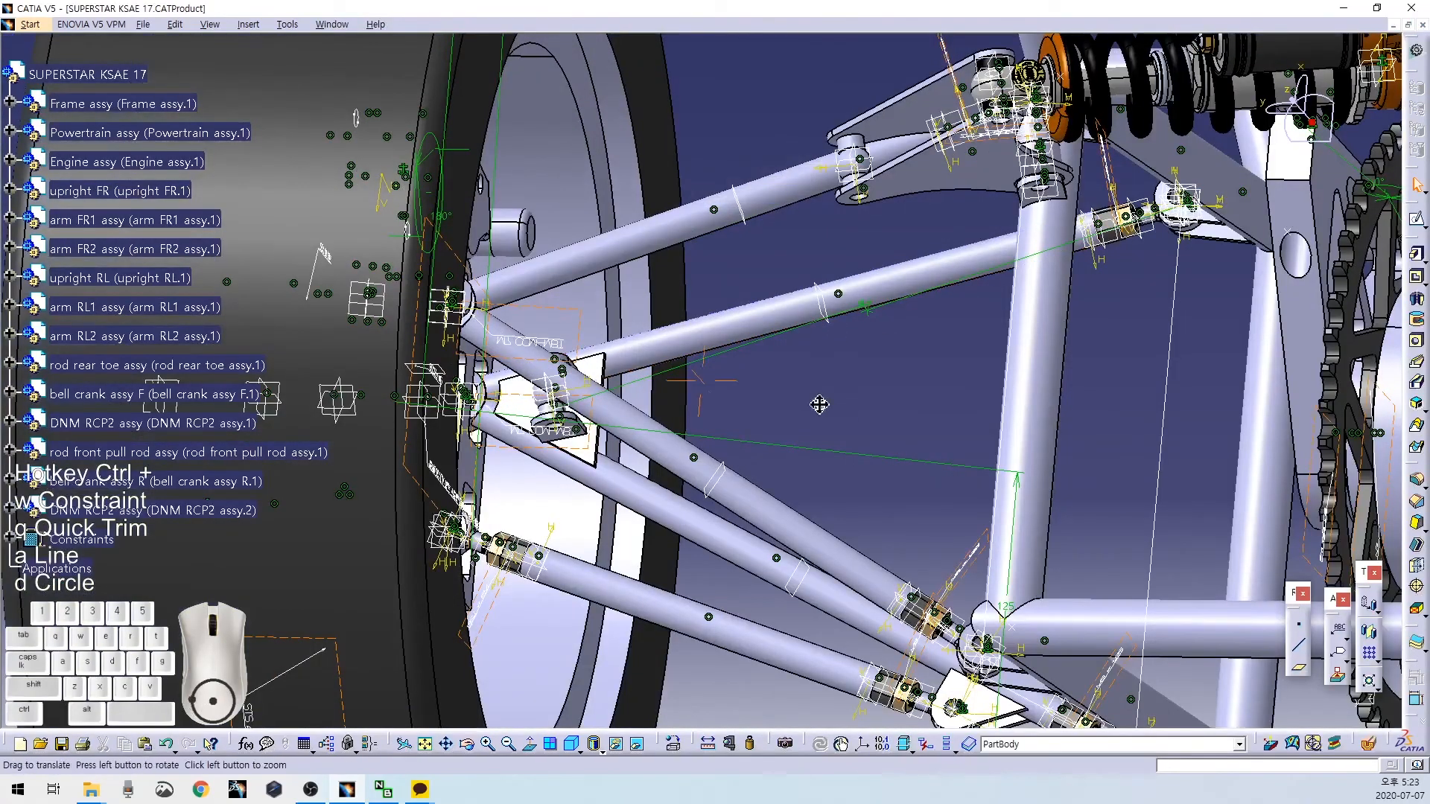
pyautogui.moveTo(819, 405); pyautogui.dragTo(696, 365, button='middle')
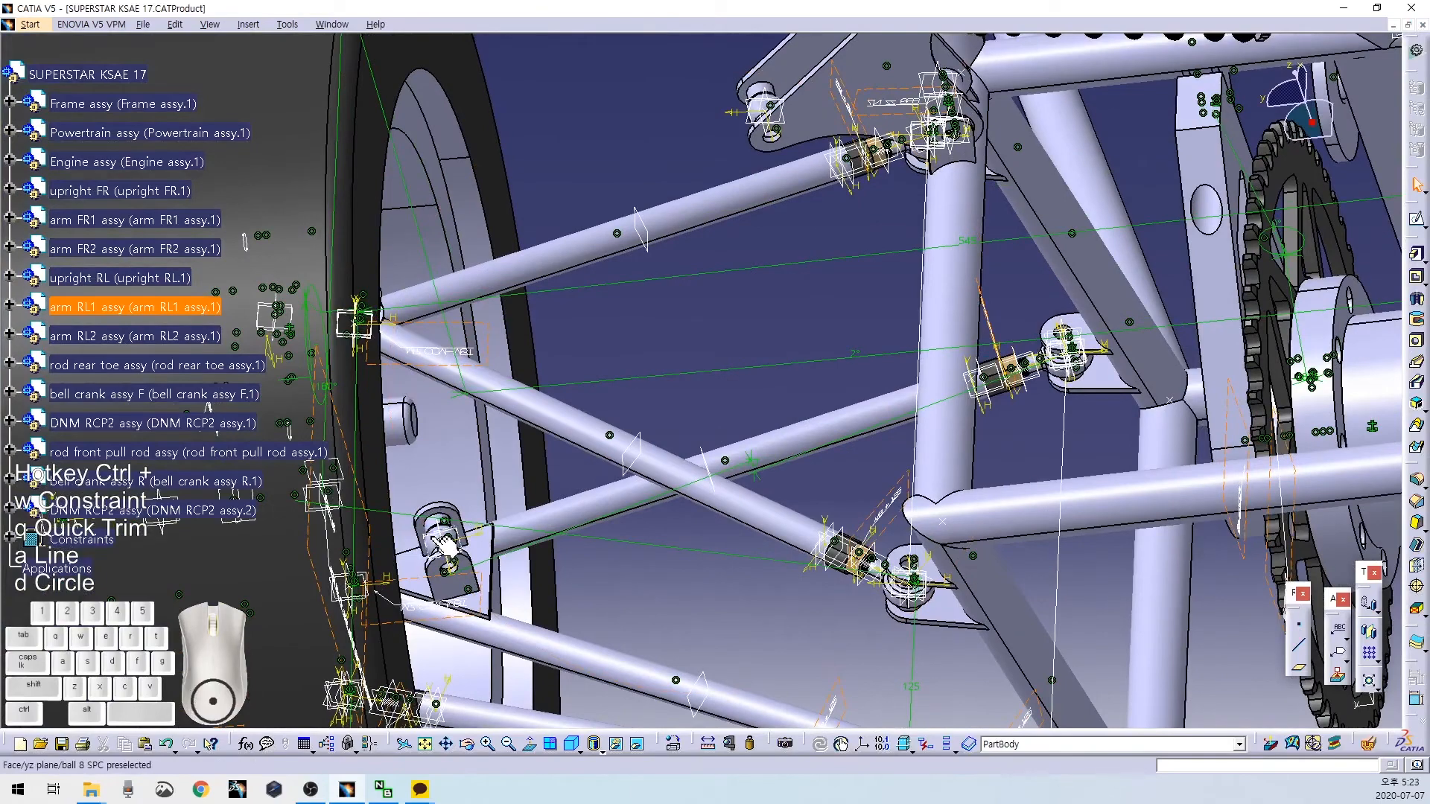
pyautogui.moveTo(689, 361); pyautogui.dragTo(668, 415, button='middle')
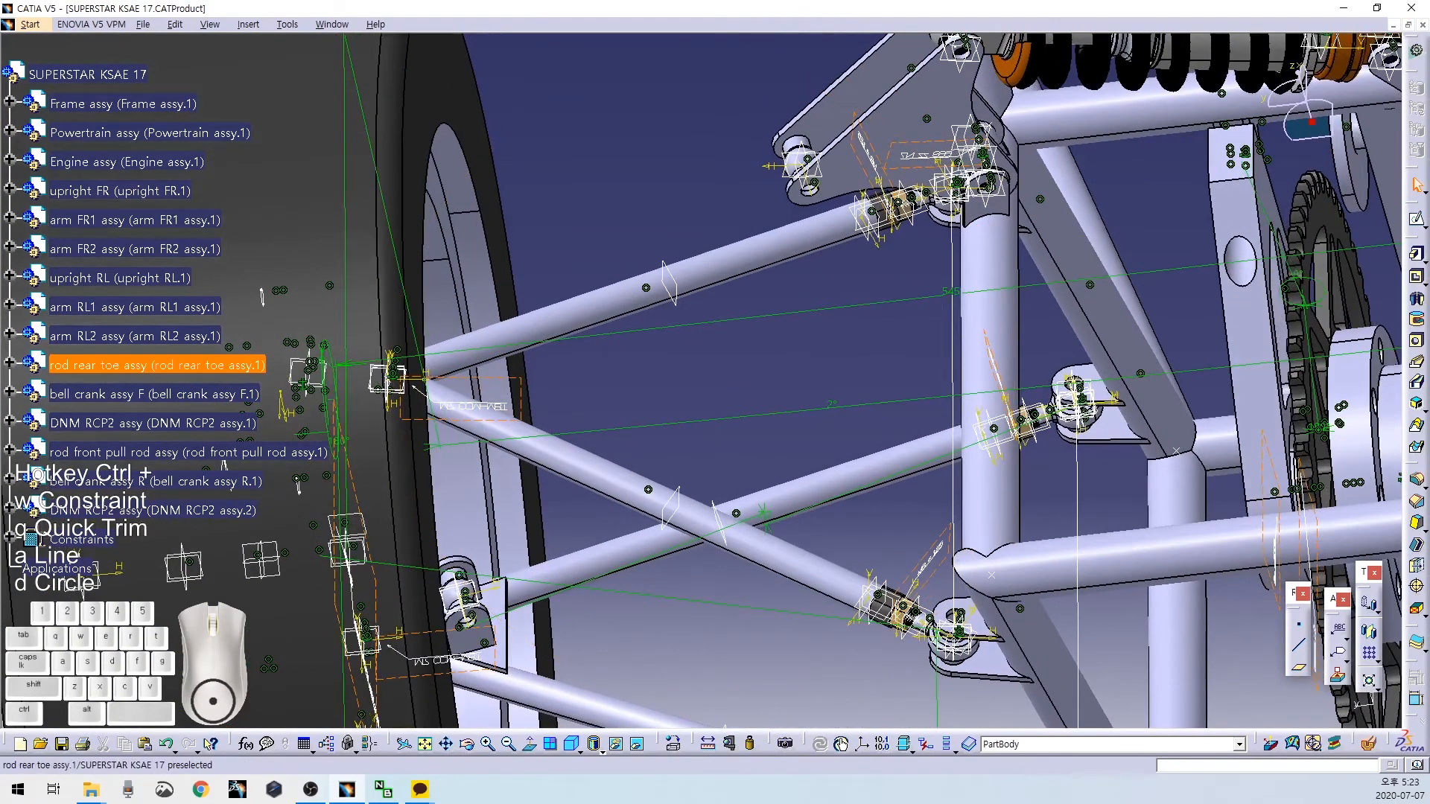
# In File Explorer, duplicate the rod front pull rod part file in the Suspension folder.
pyautogui.hotkey('alt', 'Tab')
pyautogui.click(201, 717)
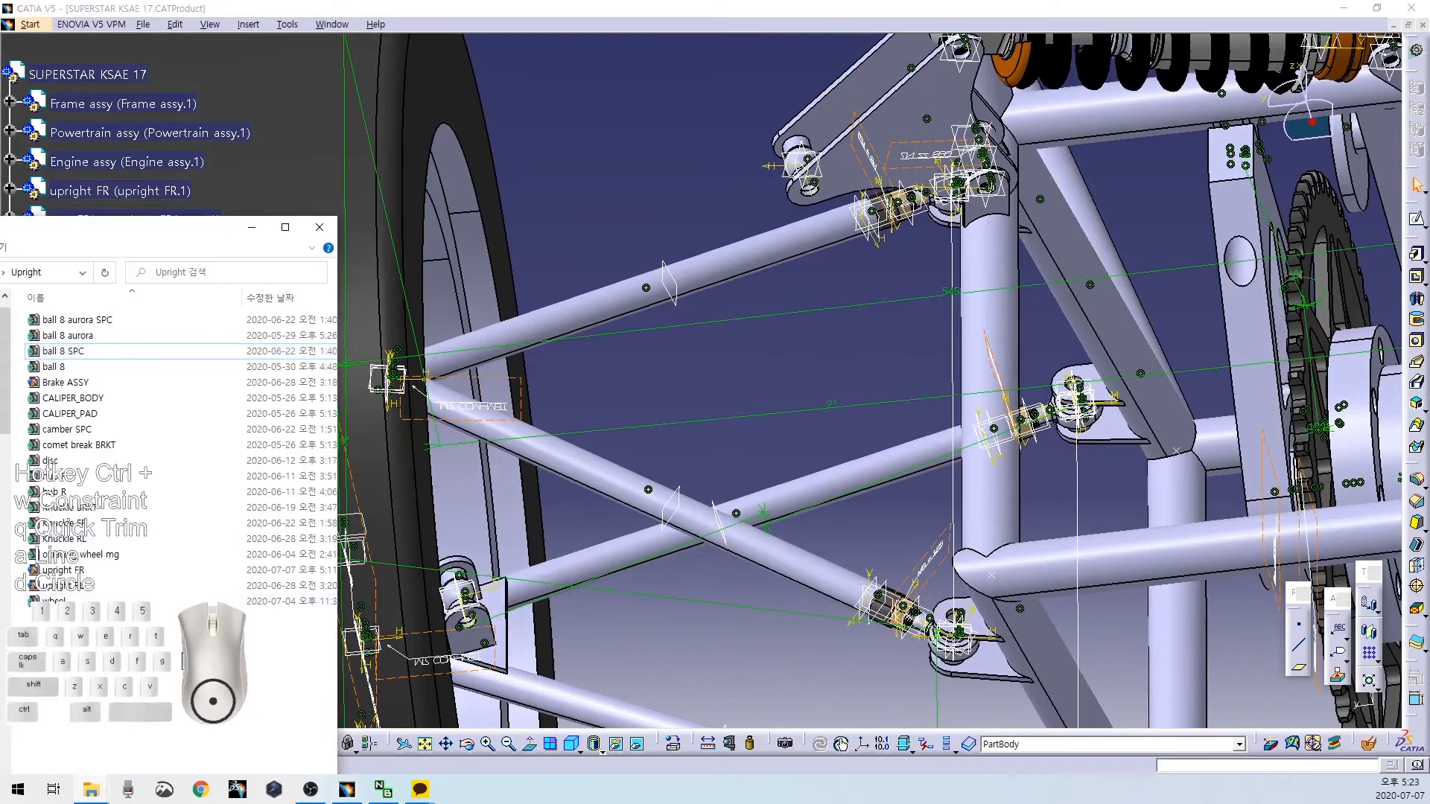
pyautogui.press('BackSpace')
pyautogui.doubleClick(86, 355)
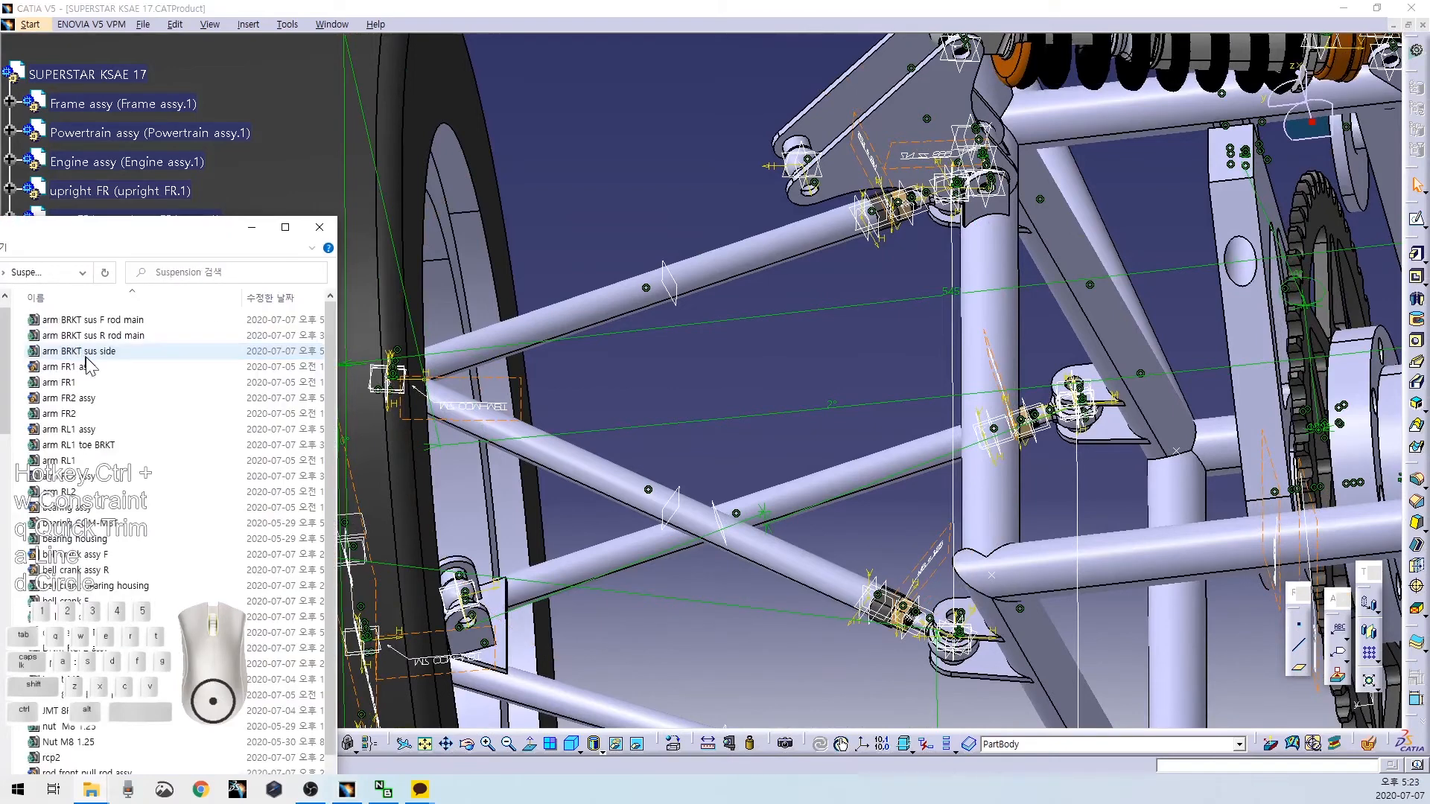
pyautogui.scroll(-1, 104, 403)
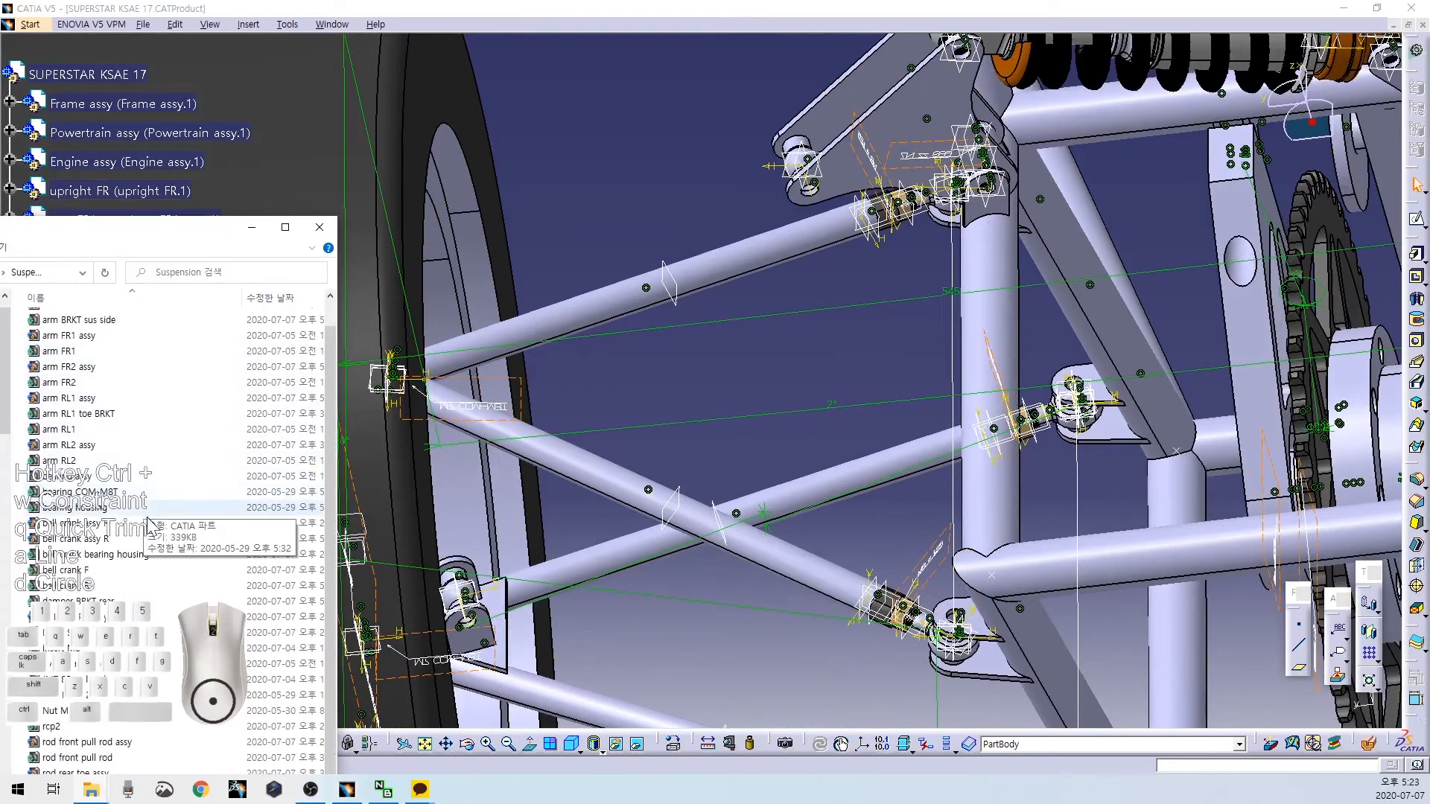
pyautogui.moveTo(199, 238); pyautogui.dragTo(194, 203)
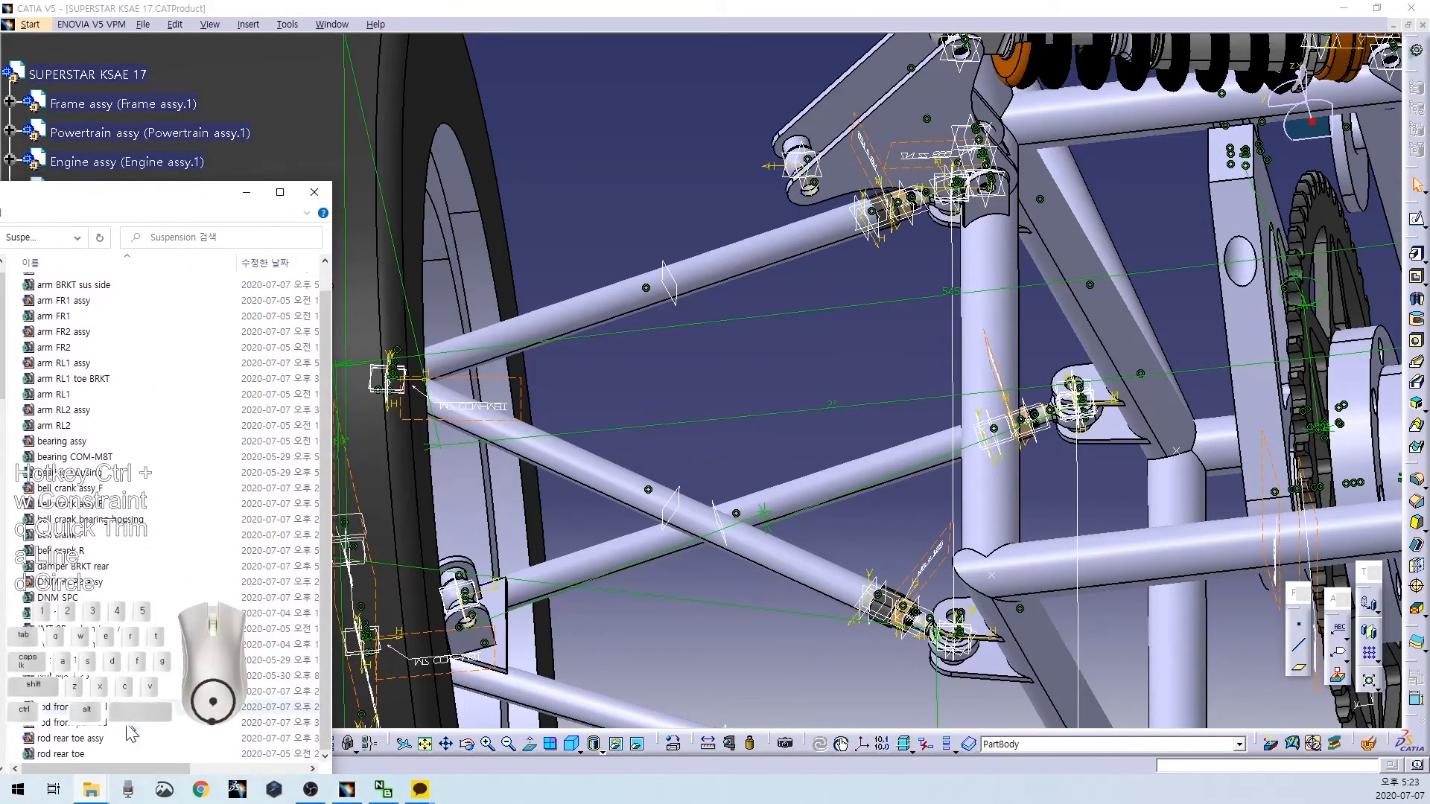
pyautogui.moveTo(206, 723)
pyautogui.mouseDown()
pyautogui.moveTo(222, 738)
pyautogui.moveTo(225, 726)
pyautogui.mouseUp()
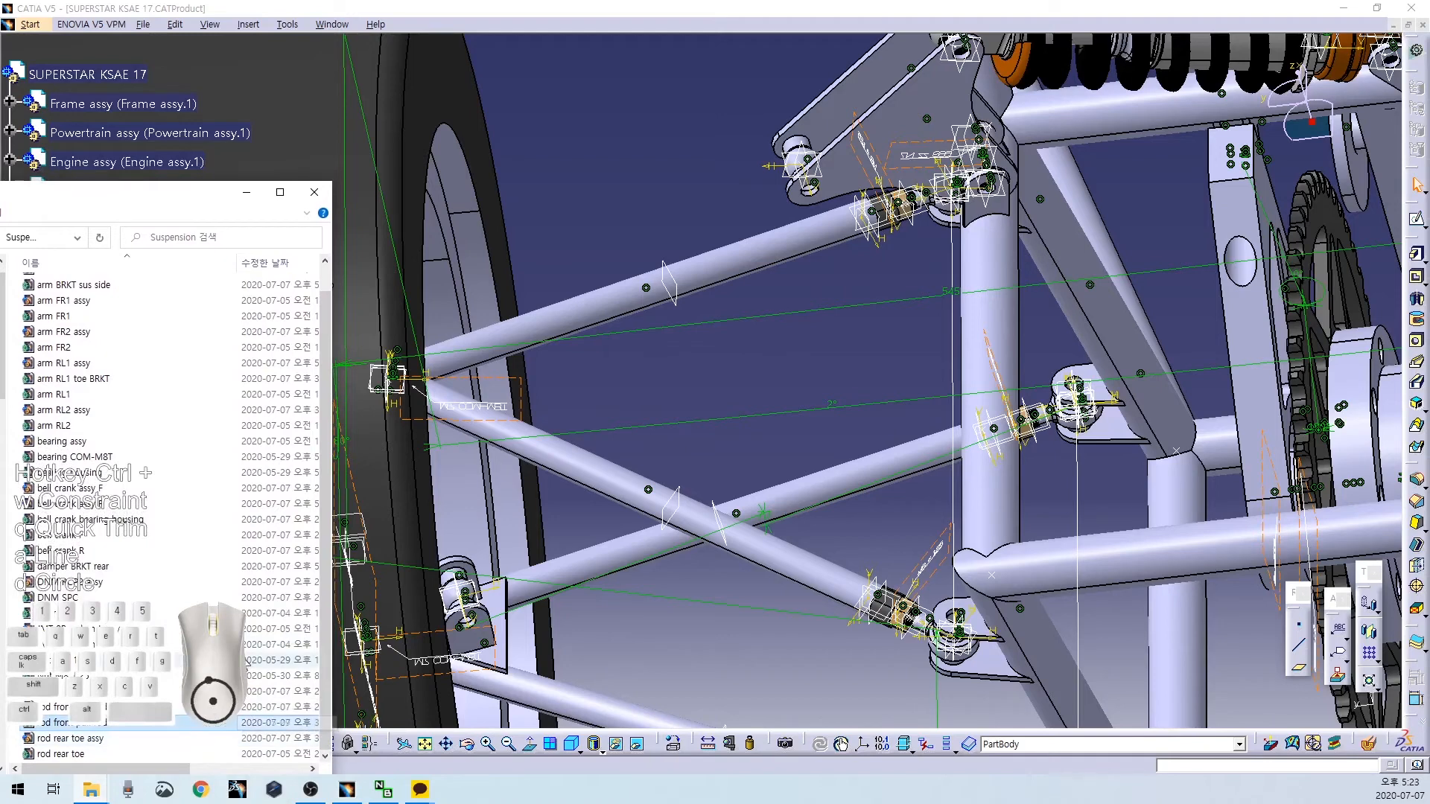
pyautogui.hotkey('ctrl', 'v')
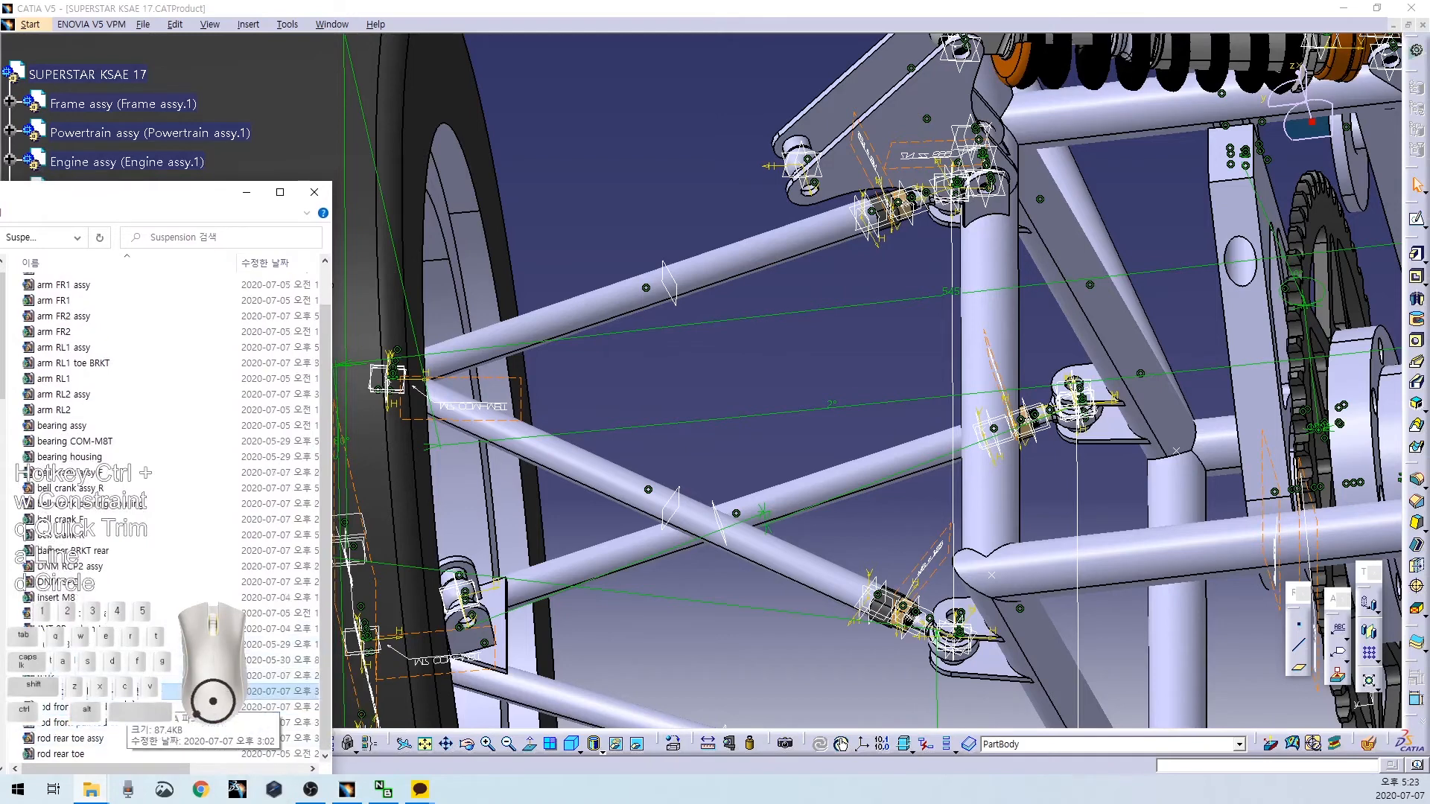
# Rename the copied part file rod rear push rod and open it in CATIA with the whole tube in view.
pyautogui.rightClick(124, 694)
pyautogui.click(177, 664)
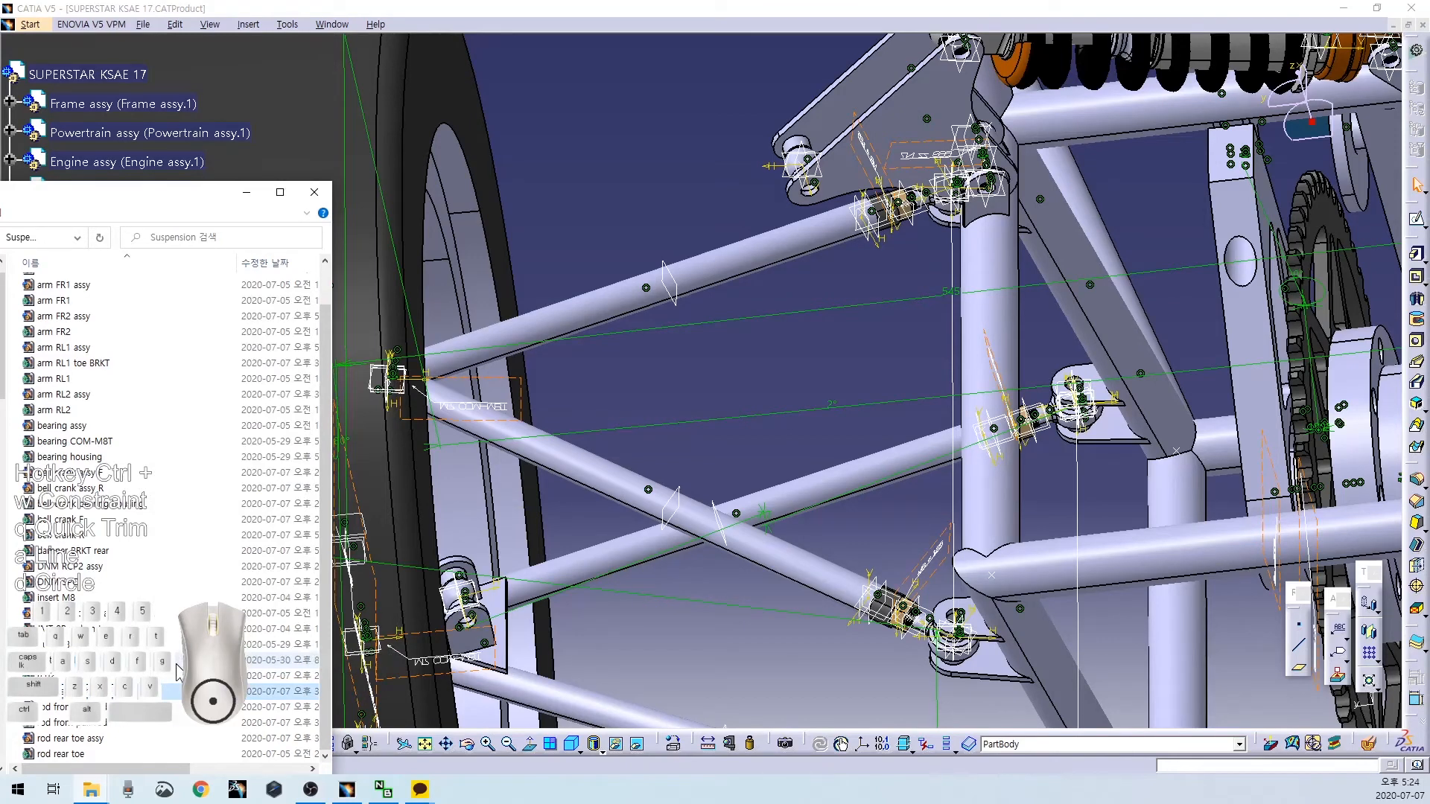
pyautogui.press('Return')
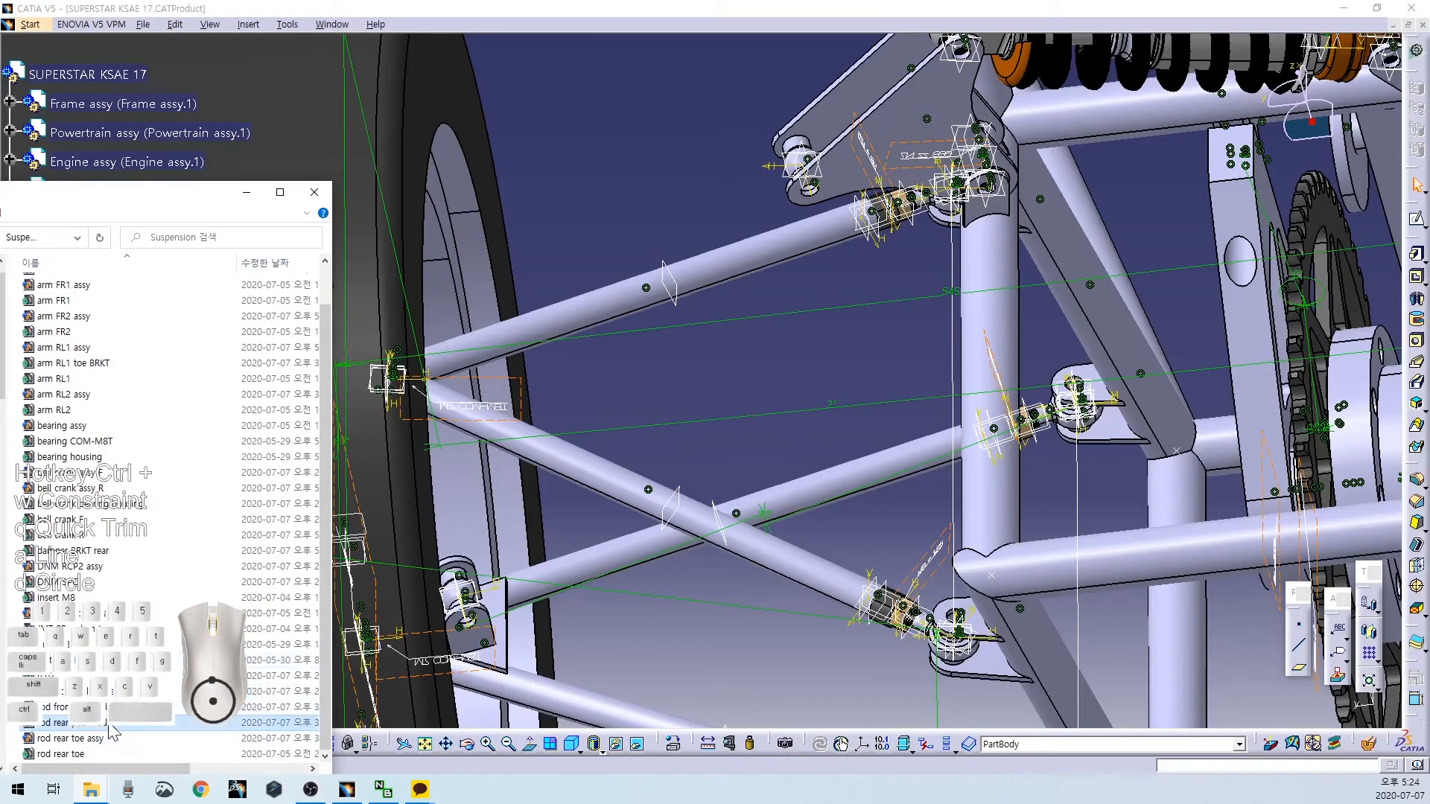
pyautogui.moveTo(592, 477); pyautogui.dragTo(594, 478)
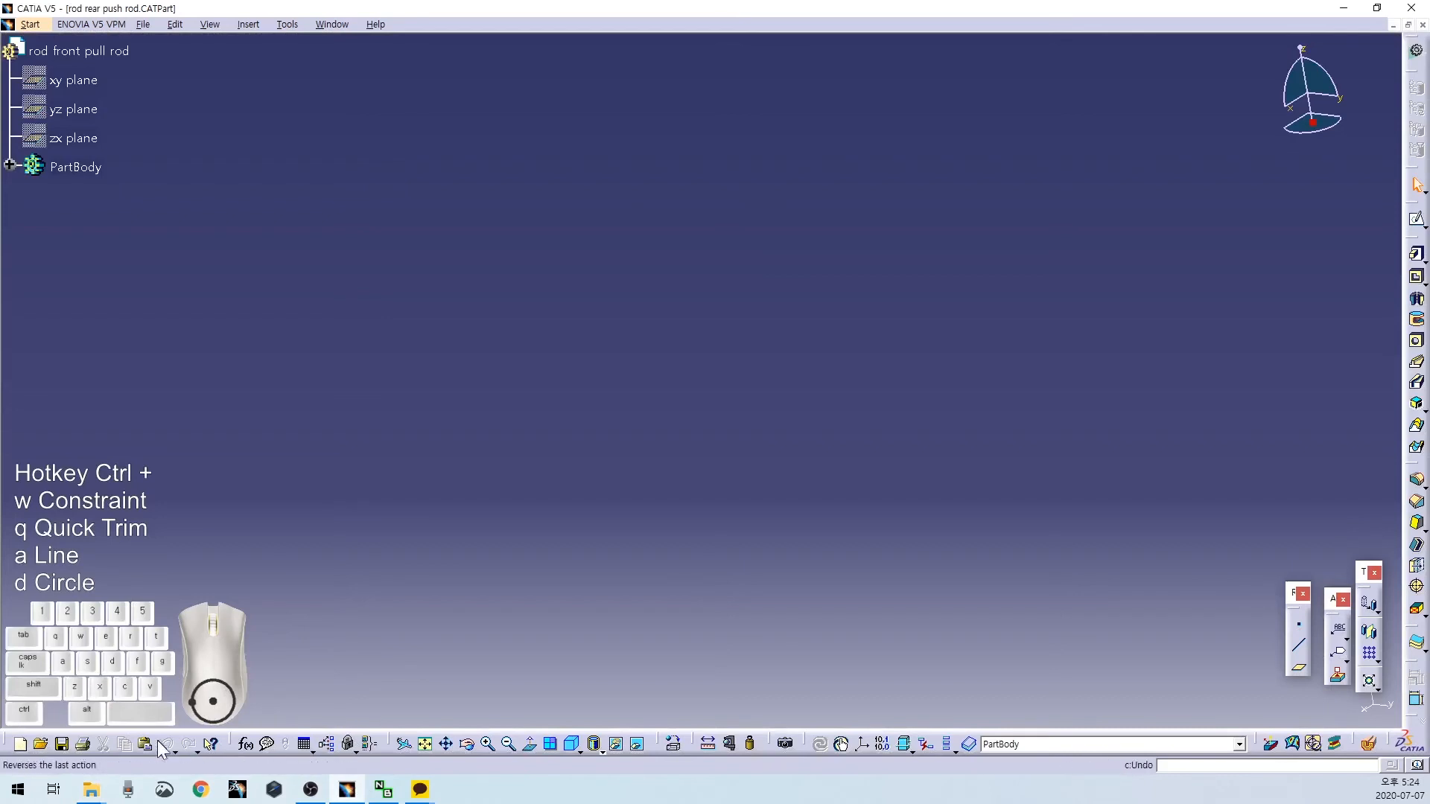
pyautogui.click(424, 743)
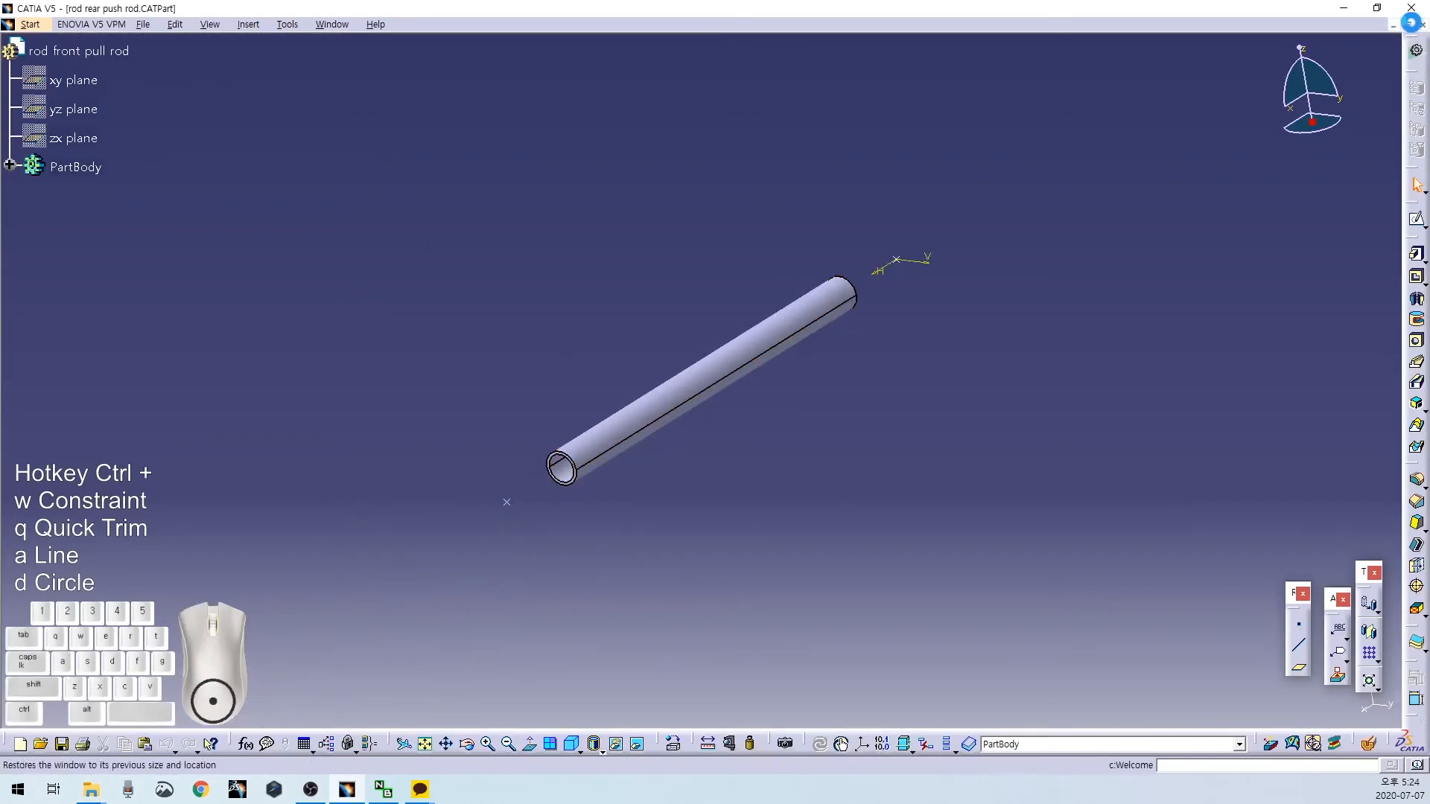
# Create a new assembly product beside the part window and set its part number to rod rear push rod assy.
pyautogui.click(1410, 24)
pyautogui.moveTo(680, 70); pyautogui.dragTo(967, 77)
pyautogui.click(15, 26)
pyautogui.moveTo(26, 61)
pyautogui.click(229, 78)
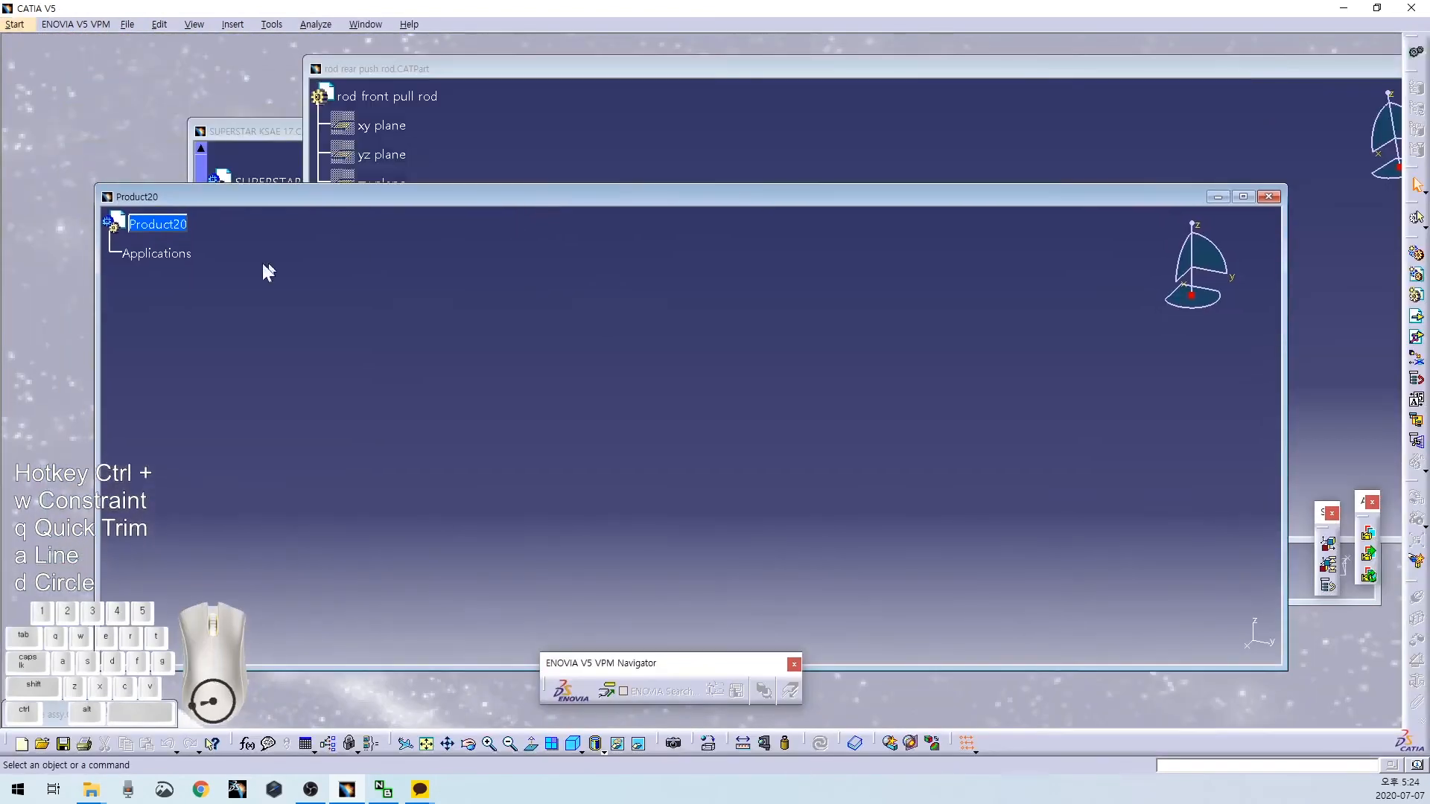
pyautogui.click(176, 222)
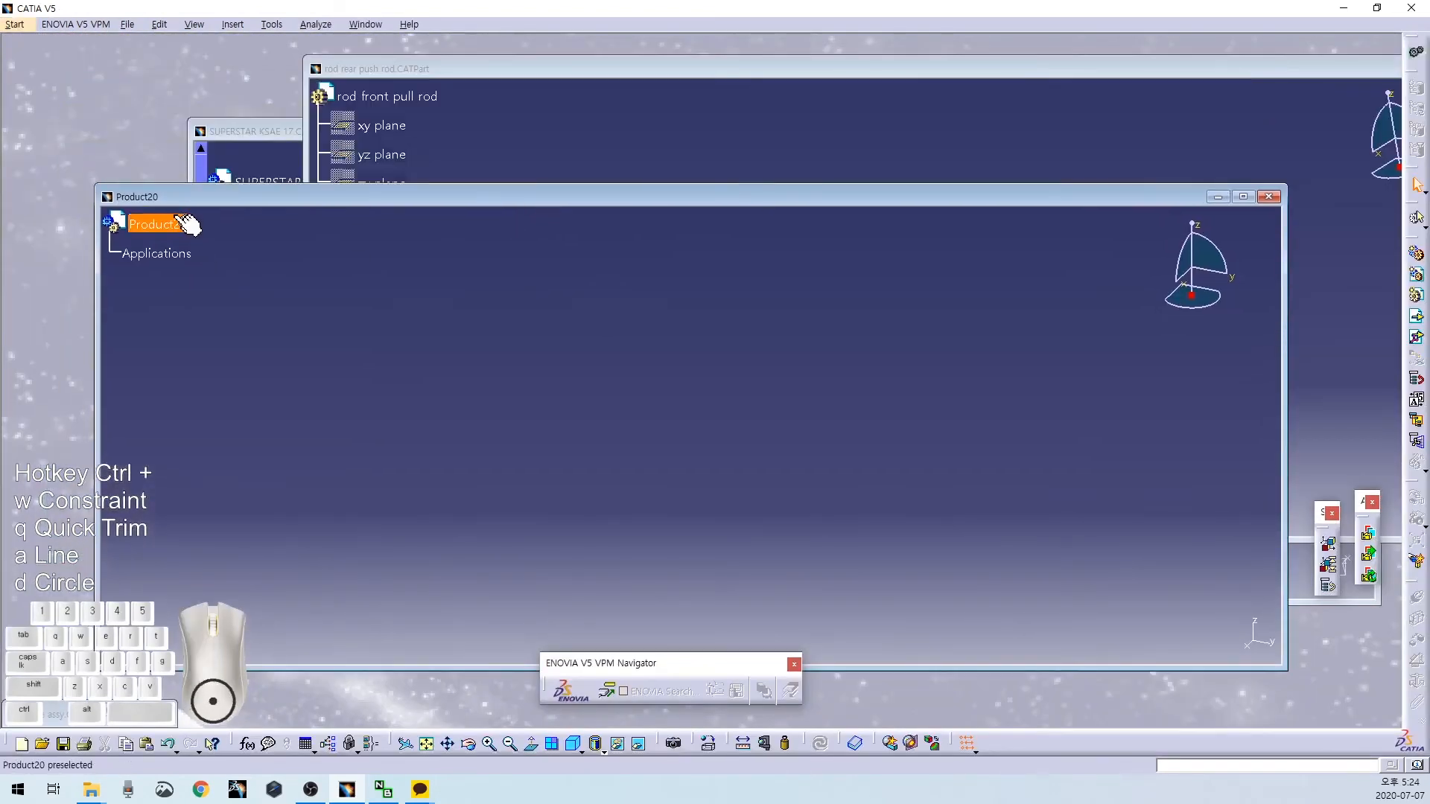
pyautogui.hotkey('alt', 'Return')
pyautogui.doubleClick(1241, 447)
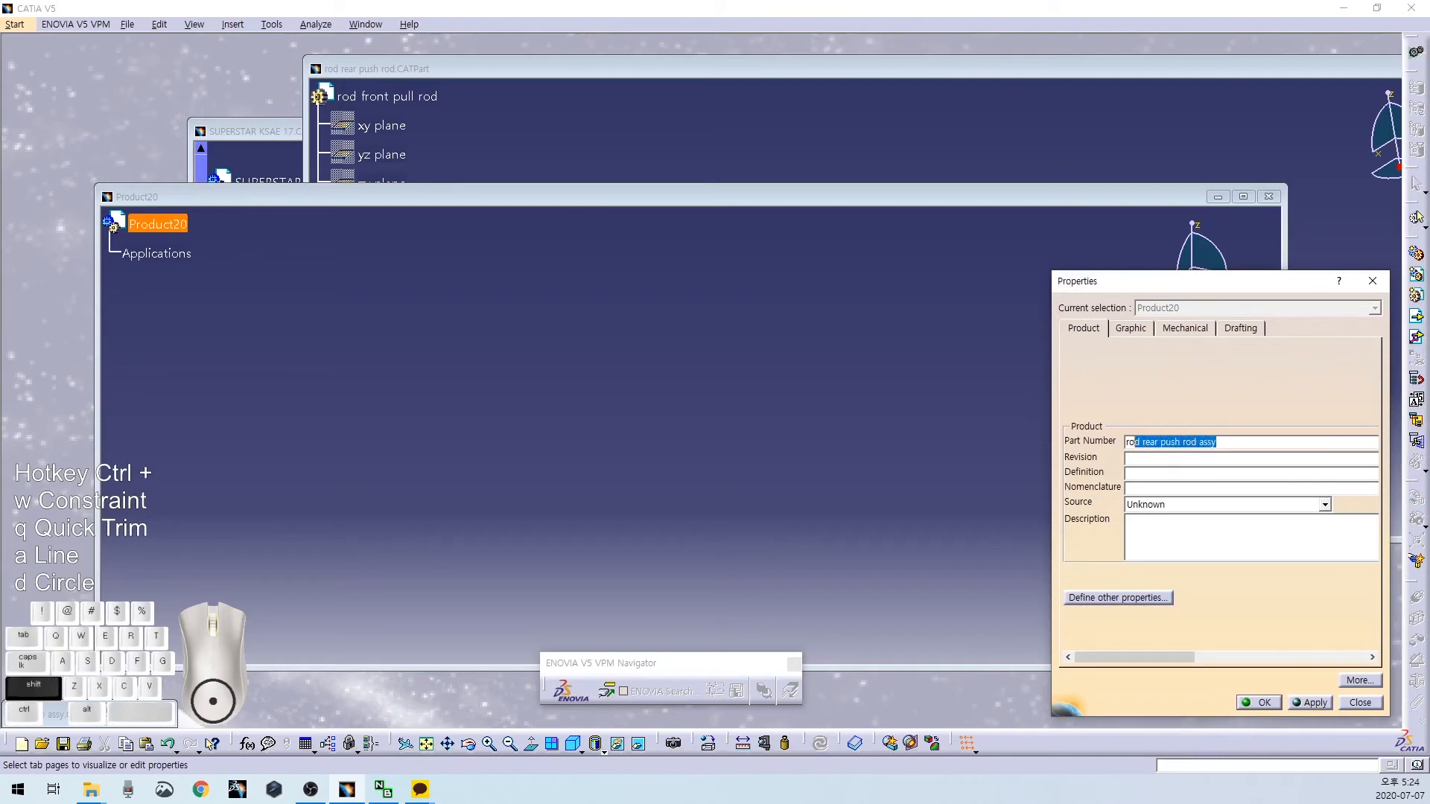
pyautogui.press('Return')
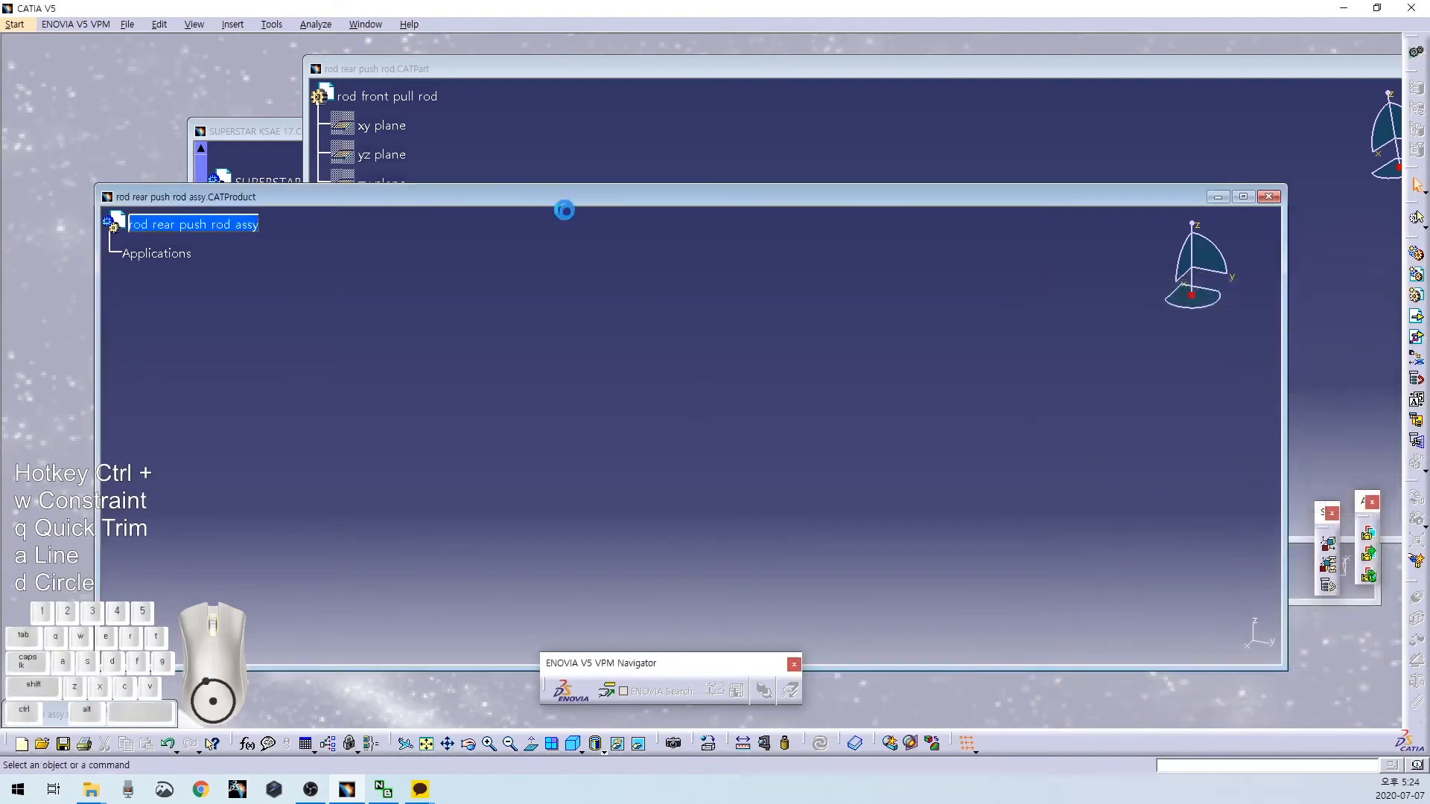
# Set the opened rod part's part number to rod rear push rod and save the part.
pyautogui.click(316, 176)
pyautogui.hotkey('alt', 'Return')
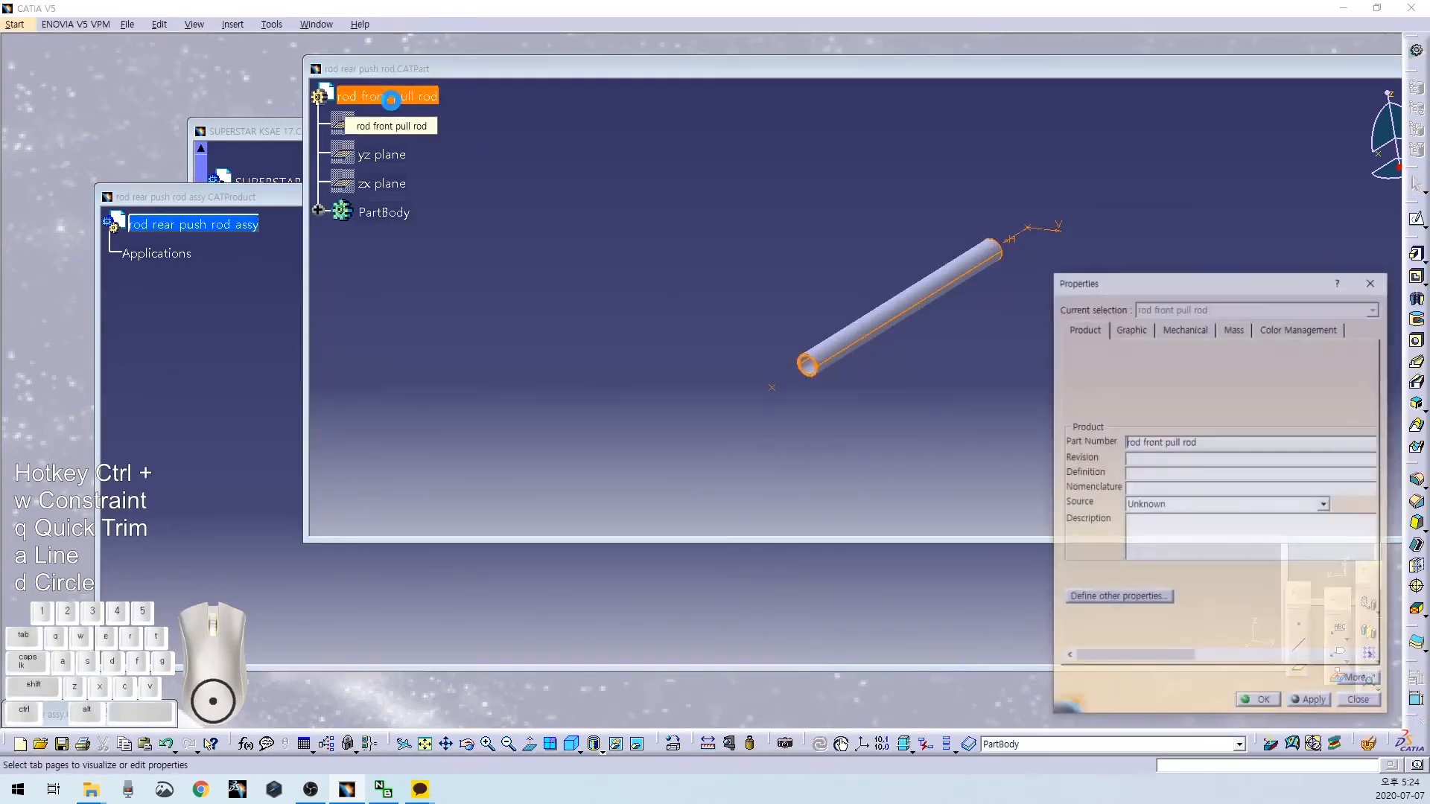
pyautogui.moveTo(1240, 443); pyautogui.dragTo(923, 402)
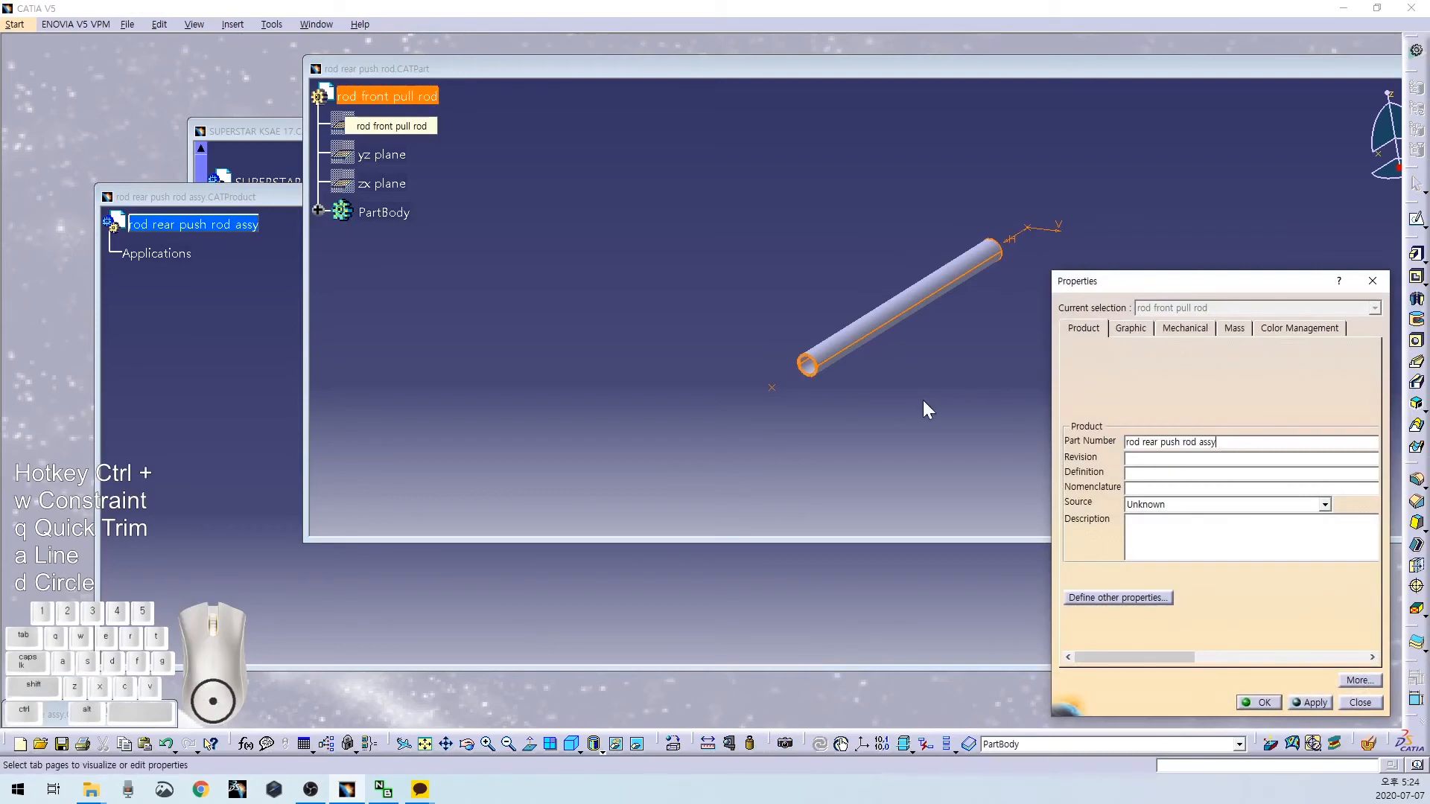
pyautogui.press('Return')
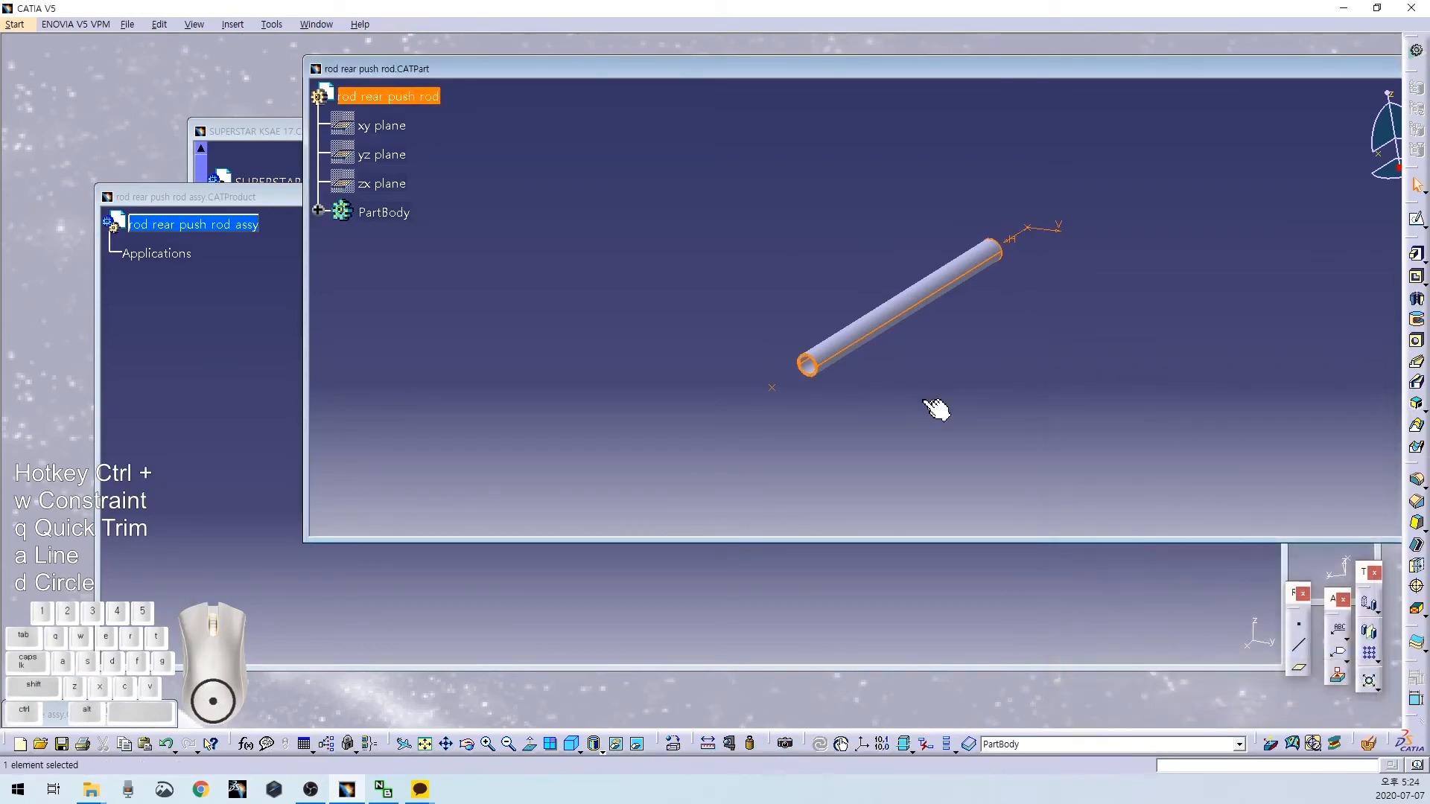
pyautogui.click(511, 355)
pyautogui.hotkey('ctrl', 's')
# Copy the rod rear push rod part into the new assembly and save it as rod rear push rod assy in the Suspension folder.
pyautogui.click(381, 93)
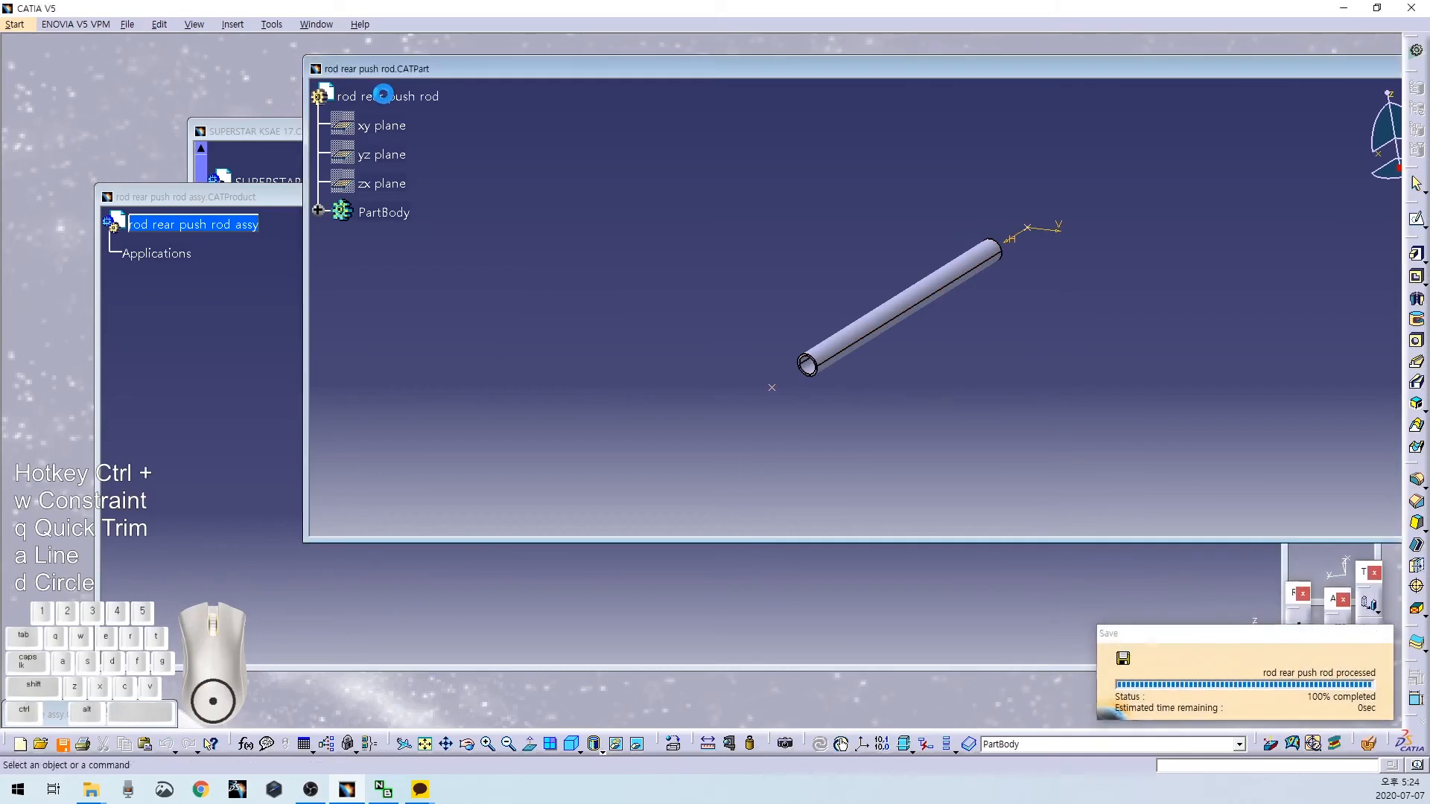
pyautogui.click(181, 225)
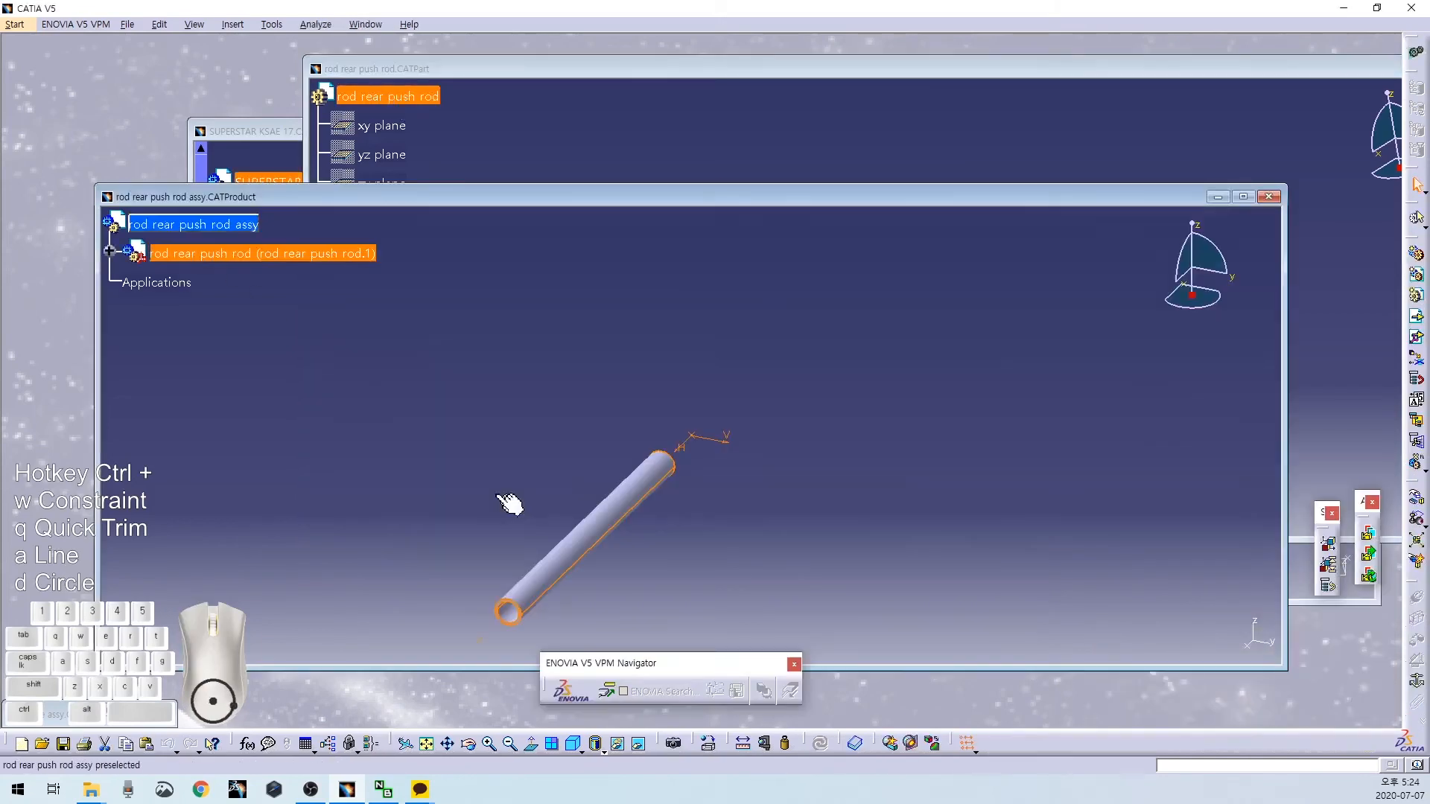
pyautogui.click(251, 228)
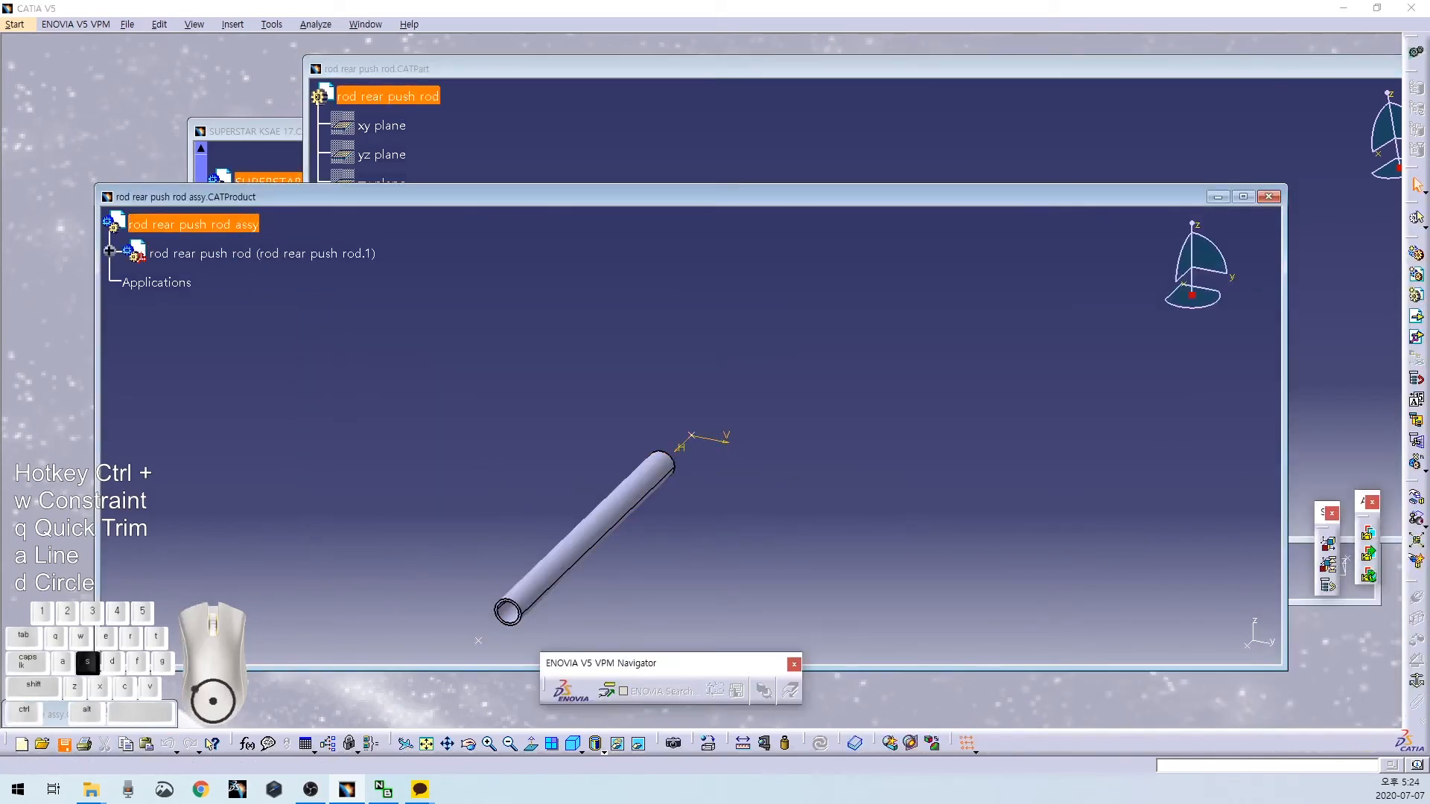
pyautogui.hotkey('ctrl', 's')
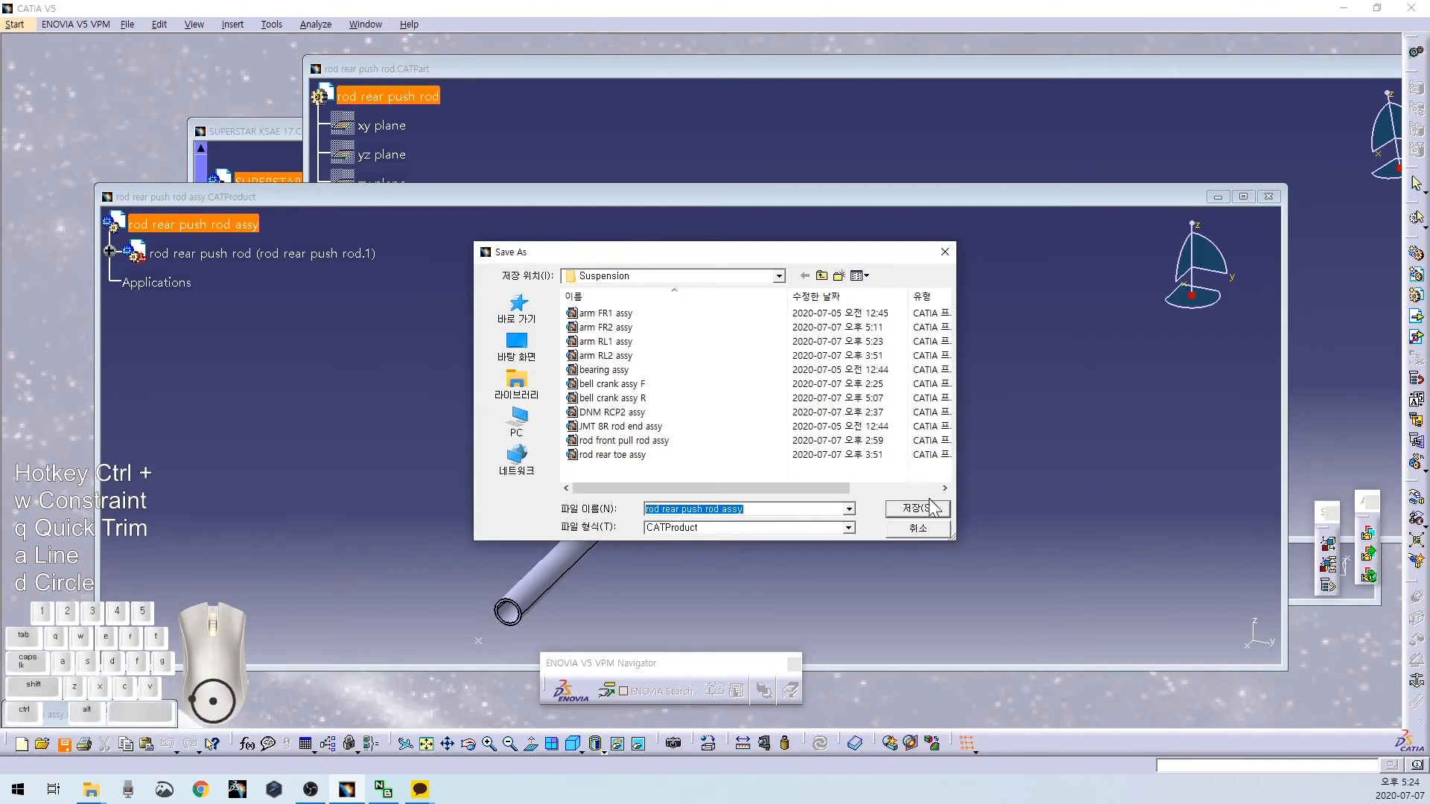
pyautogui.click(928, 508)
# Open JMT 8R rod end assy from the Suspension folder and insert two instances of it into rod rear push rod assy.
pyautogui.click(0, 224)
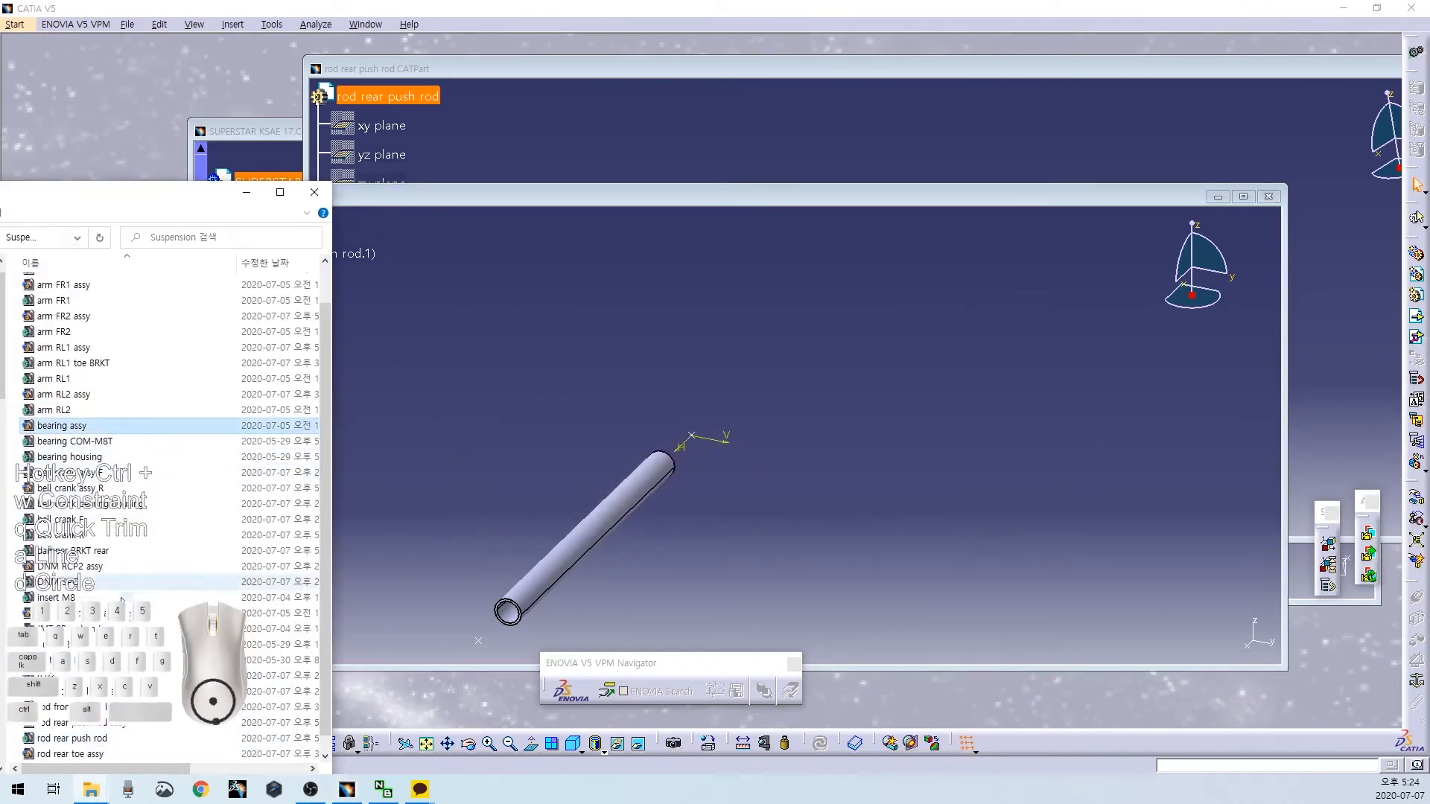
pyautogui.moveTo(130, 614); pyautogui.dragTo(143, 148)
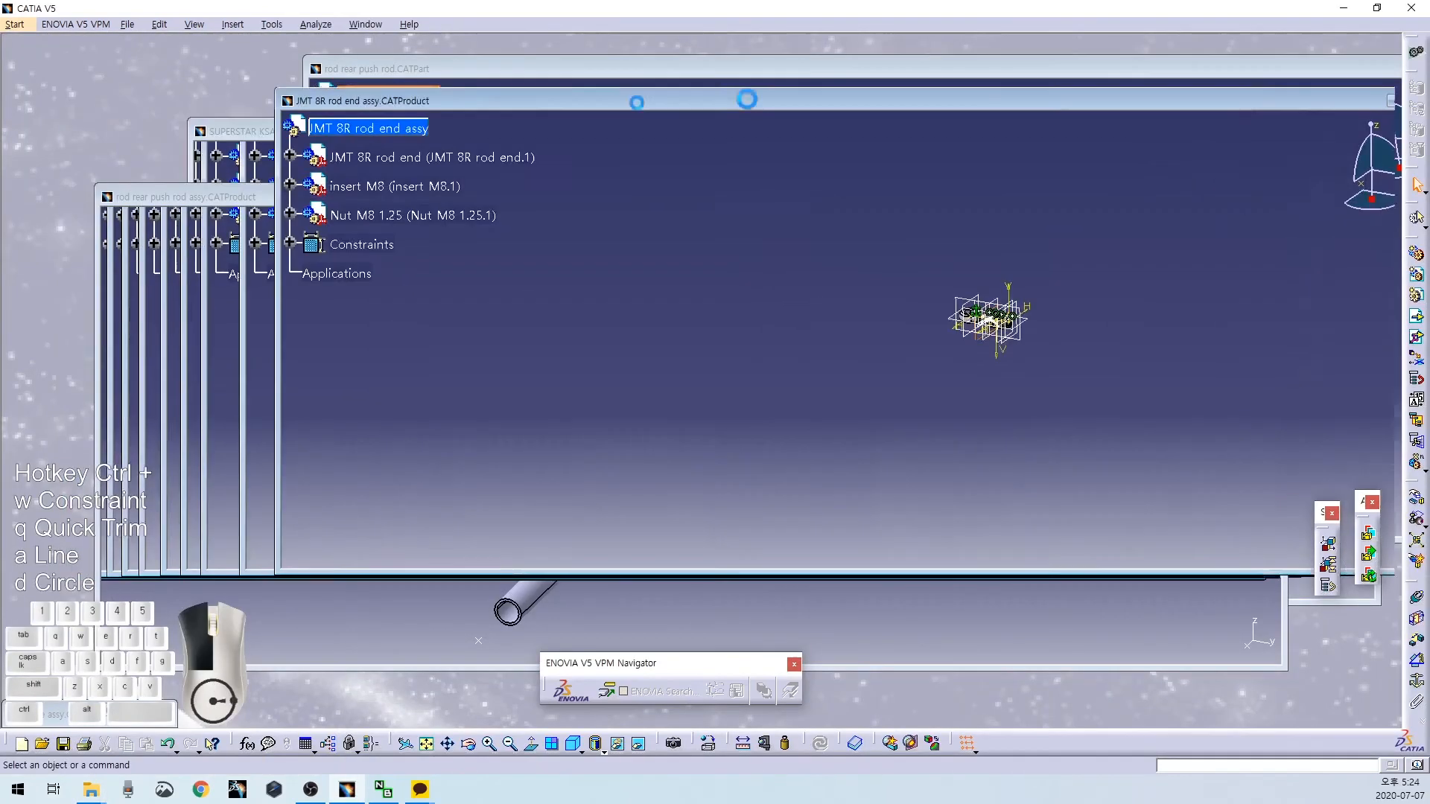
pyautogui.moveTo(747, 99); pyautogui.dragTo(1118, 81)
pyautogui.moveTo(836, 110); pyautogui.dragTo(233, 230)
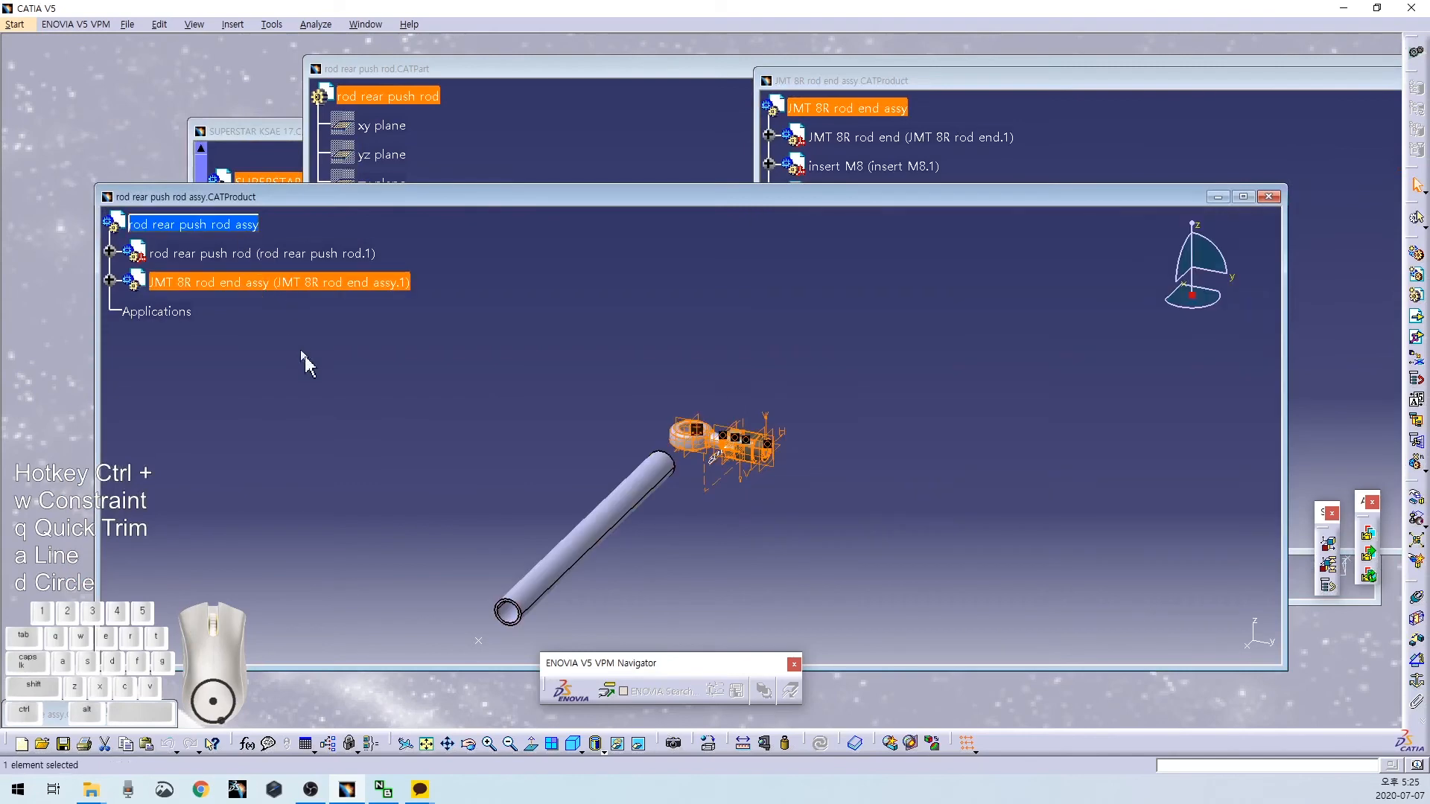
pyautogui.click(232, 225)
pyautogui.hotkey('ctrl', 'v')
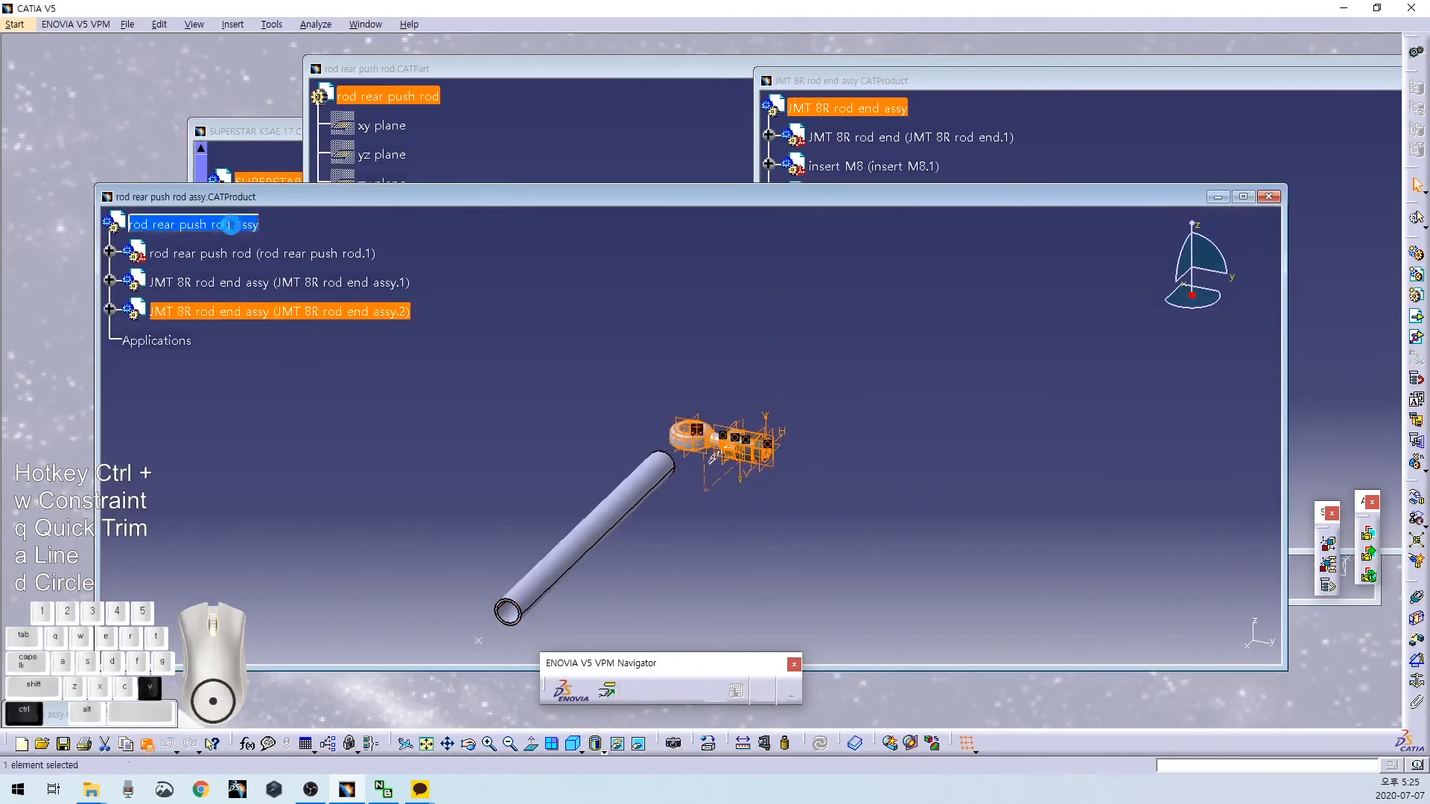
pyautogui.click(477, 445)
pyautogui.click(1243, 197)
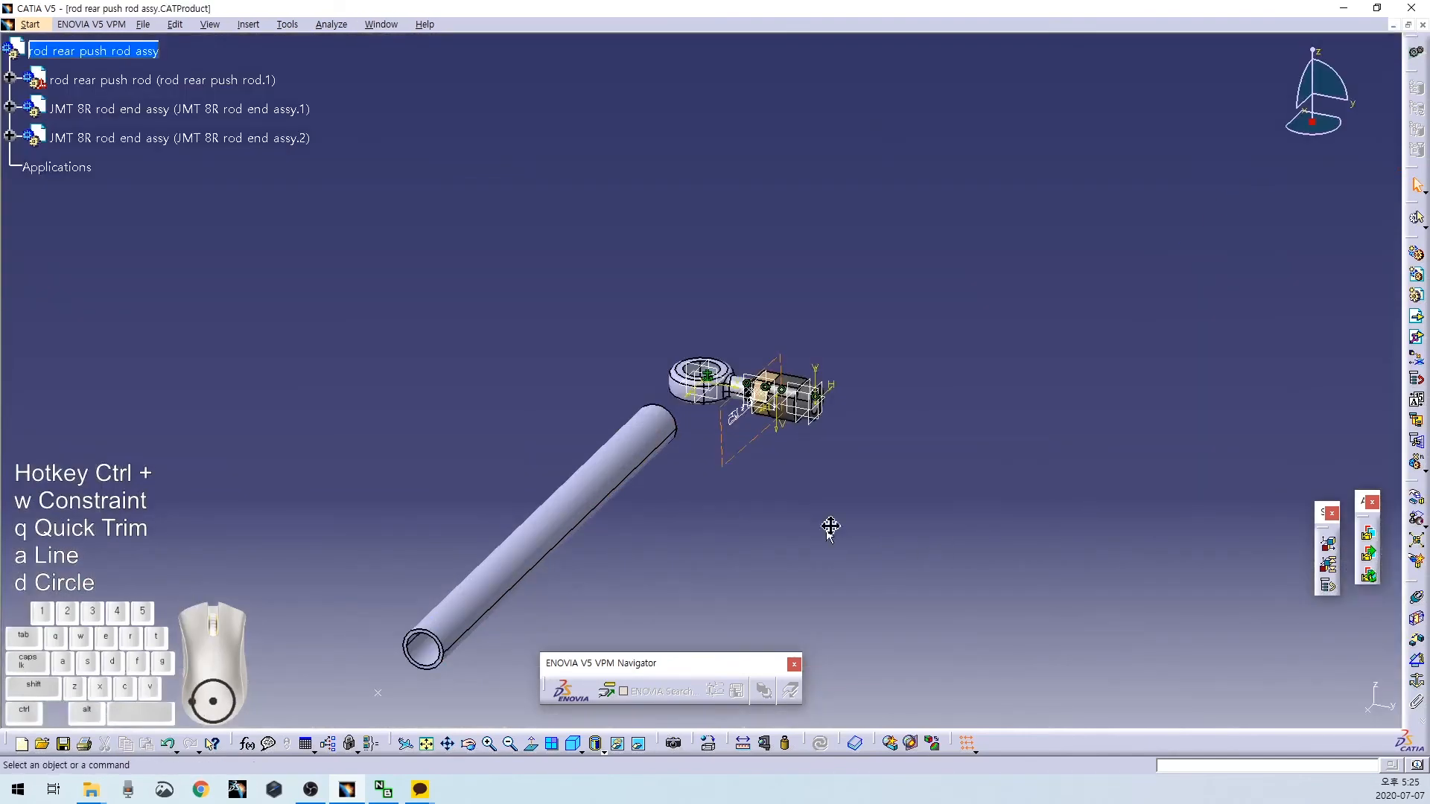
# Manipulate the overlapping rod end instances to separate them, placing one near each end of the push rod tube.
pyautogui.moveTo(830, 529); pyautogui.dragTo(773, 536, button='middle')
pyautogui.click(1417, 499)
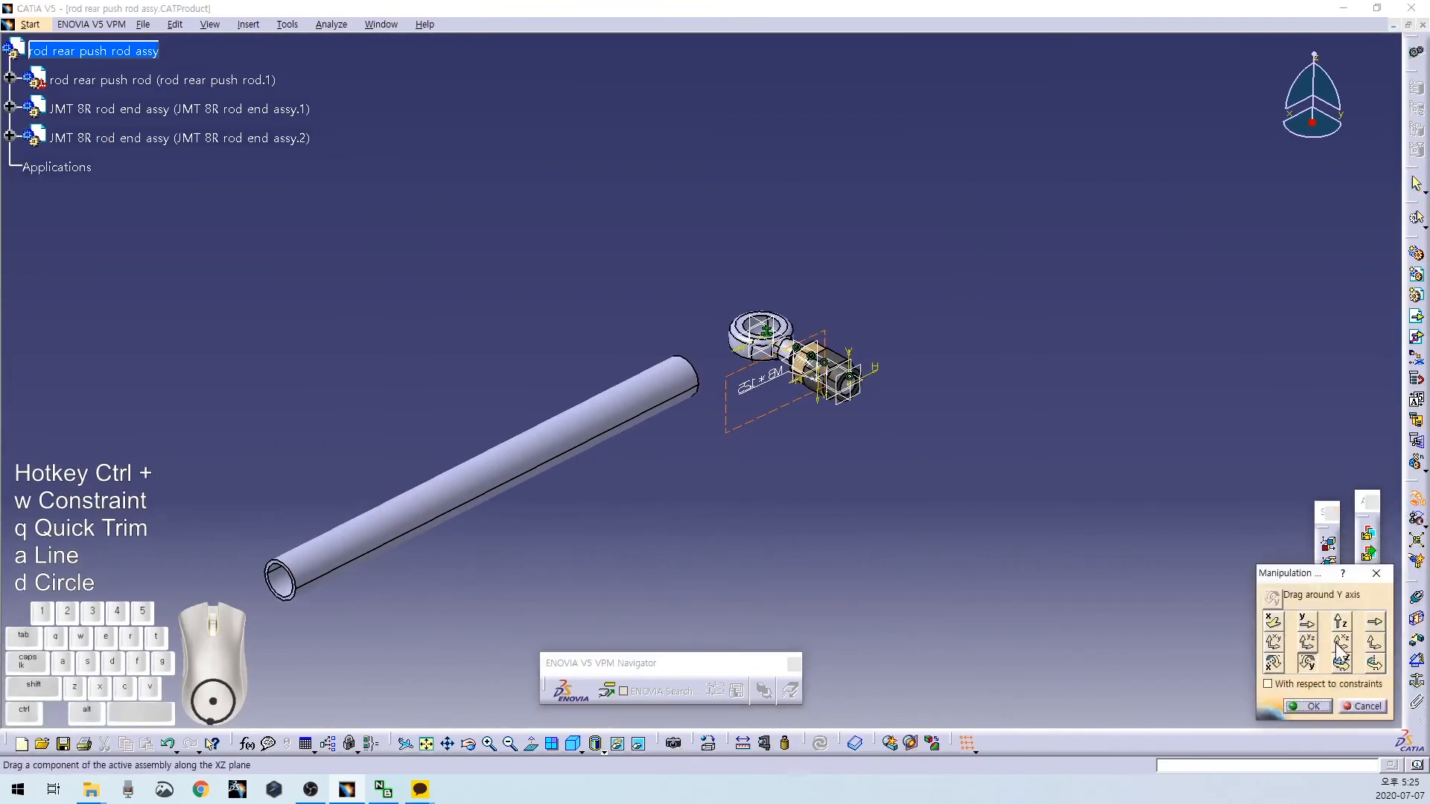
pyautogui.moveTo(790, 357); pyautogui.dragTo(726, 400)
pyautogui.moveTo(822, 378); pyautogui.dragTo(181, 711)
pyautogui.click(1273, 620)
pyautogui.moveTo(798, 399); pyautogui.dragTo(883, 357)
pyautogui.click(1314, 705)
# Add a coincidence constraint between the push rod's origin point and the center point of the first rod end's eye.
pyautogui.click(1416, 598)
pyautogui.moveTo(909, 475); pyautogui.dragTo(650, 395, button='middle')
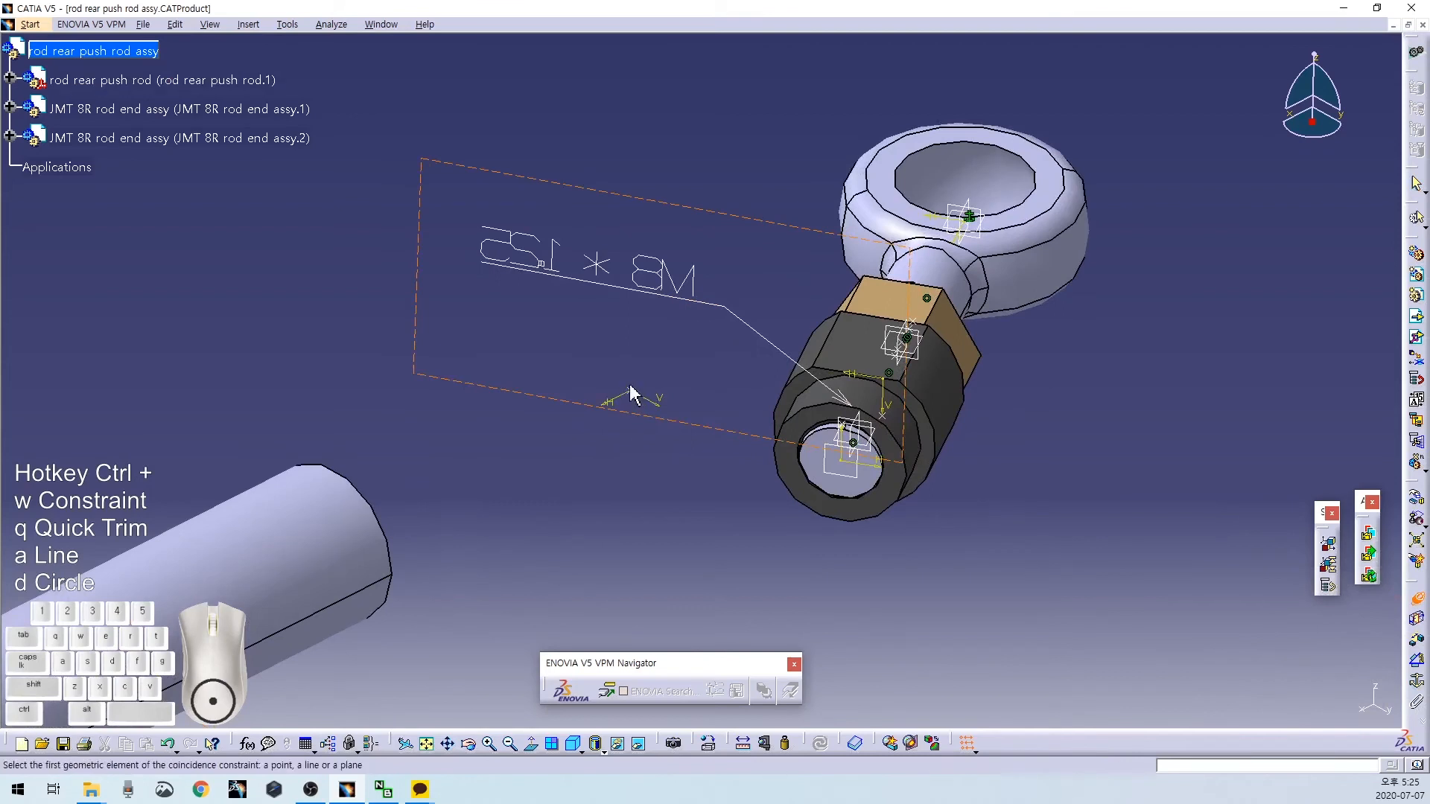
pyautogui.click(637, 393)
pyautogui.click(928, 216)
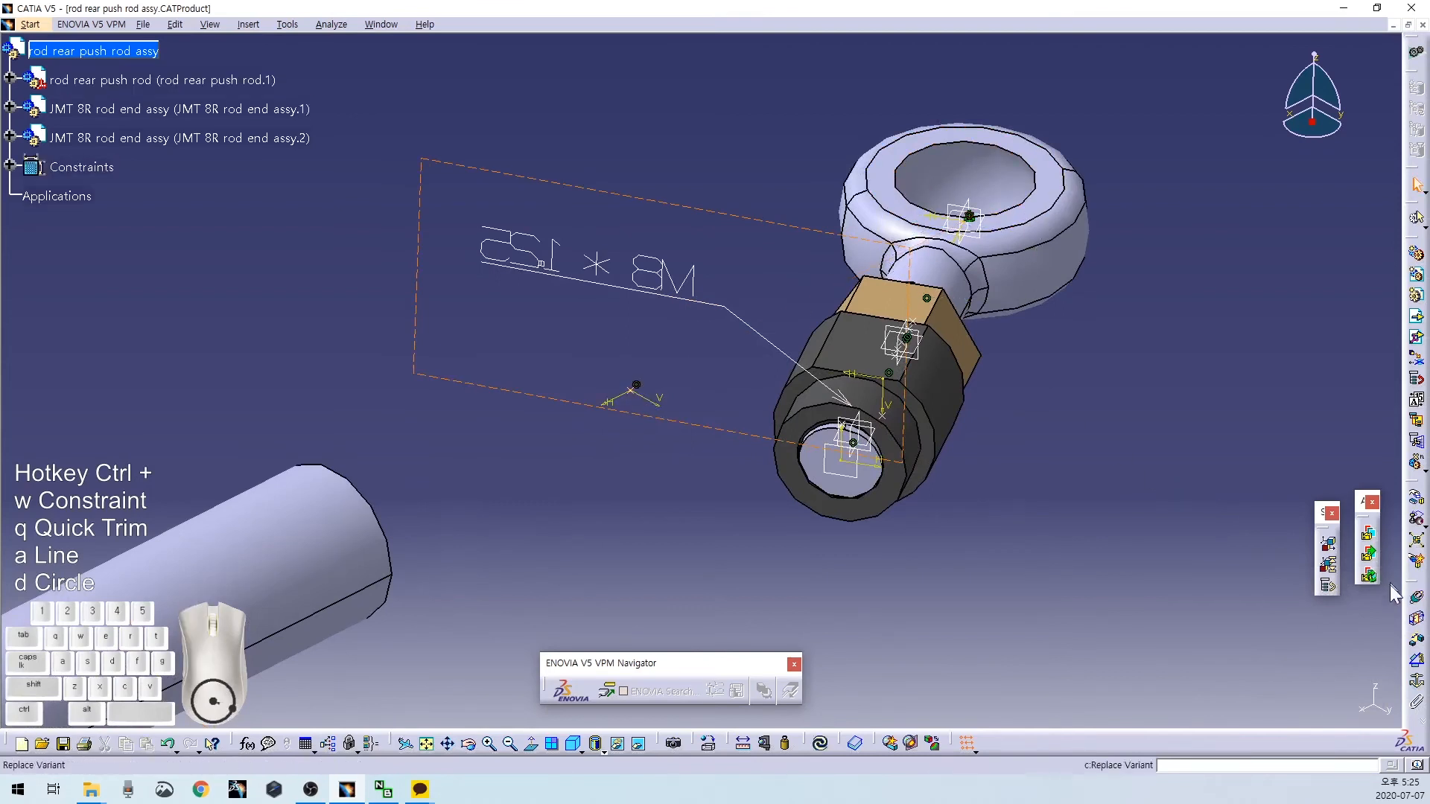
# Add a coincidence constraint between the first rod end's shank axis and the push rod tube's axis, and check the constraints in the tree.
pyautogui.click(961, 280)
pyautogui.click(266, 602)
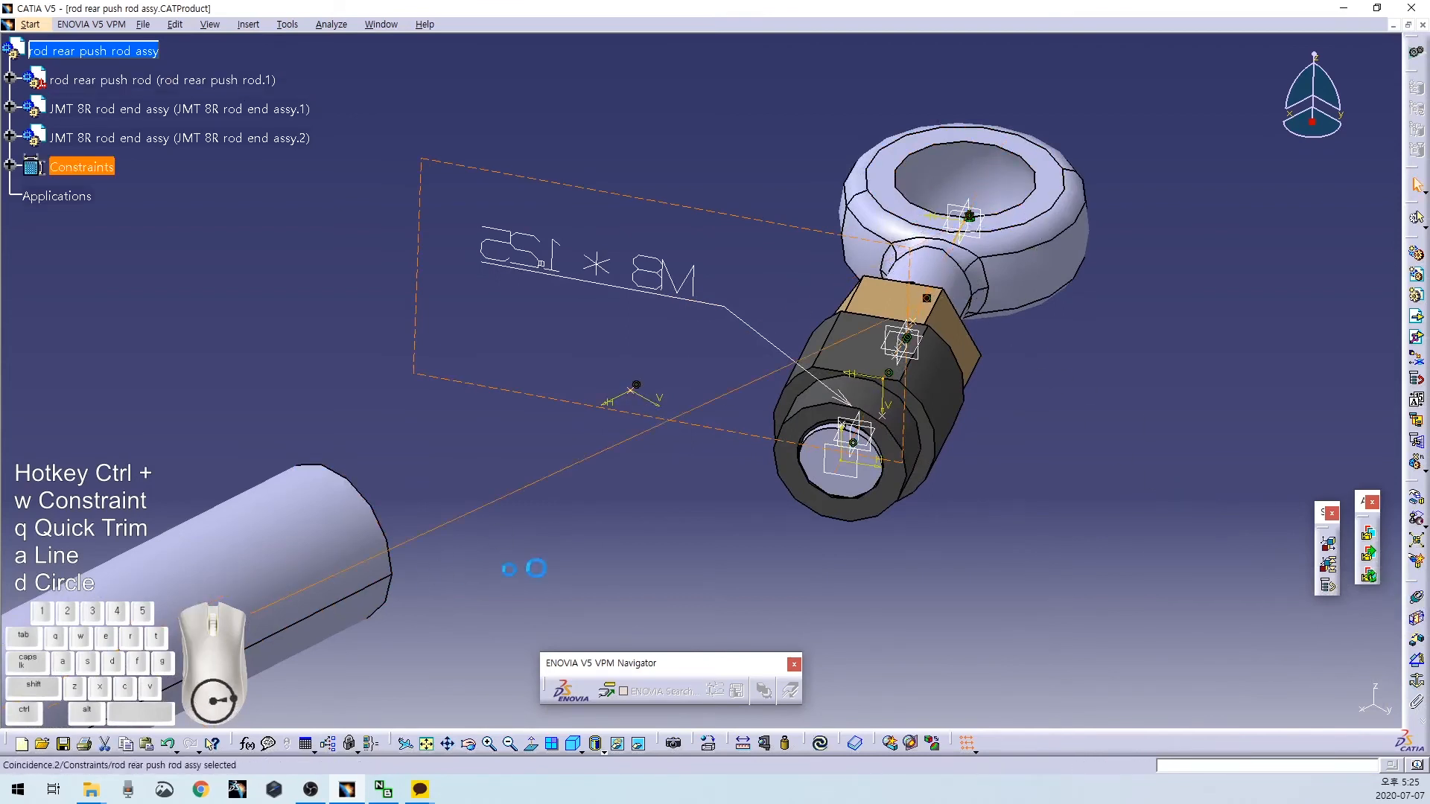
pyautogui.click(9, 166)
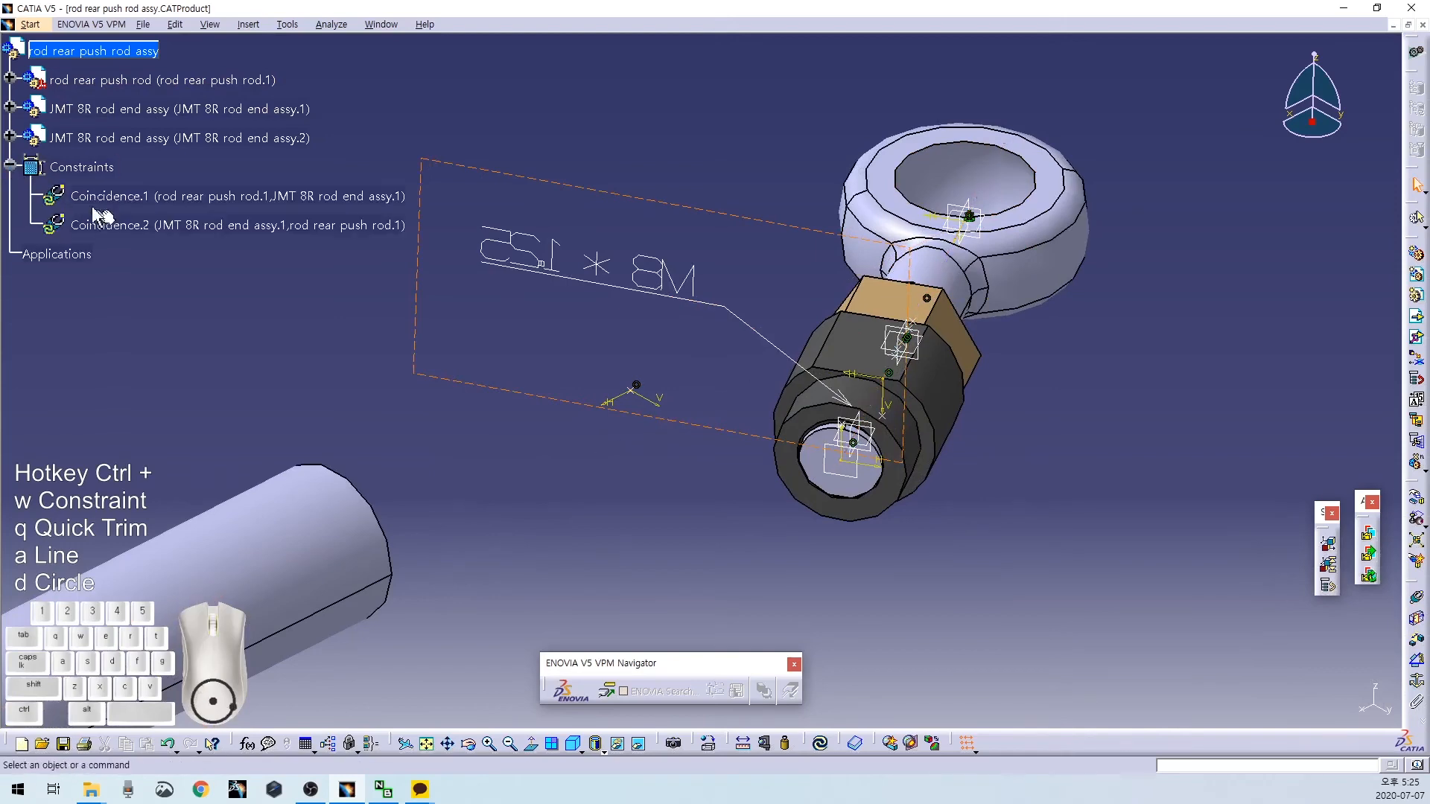
pyautogui.click(9, 166)
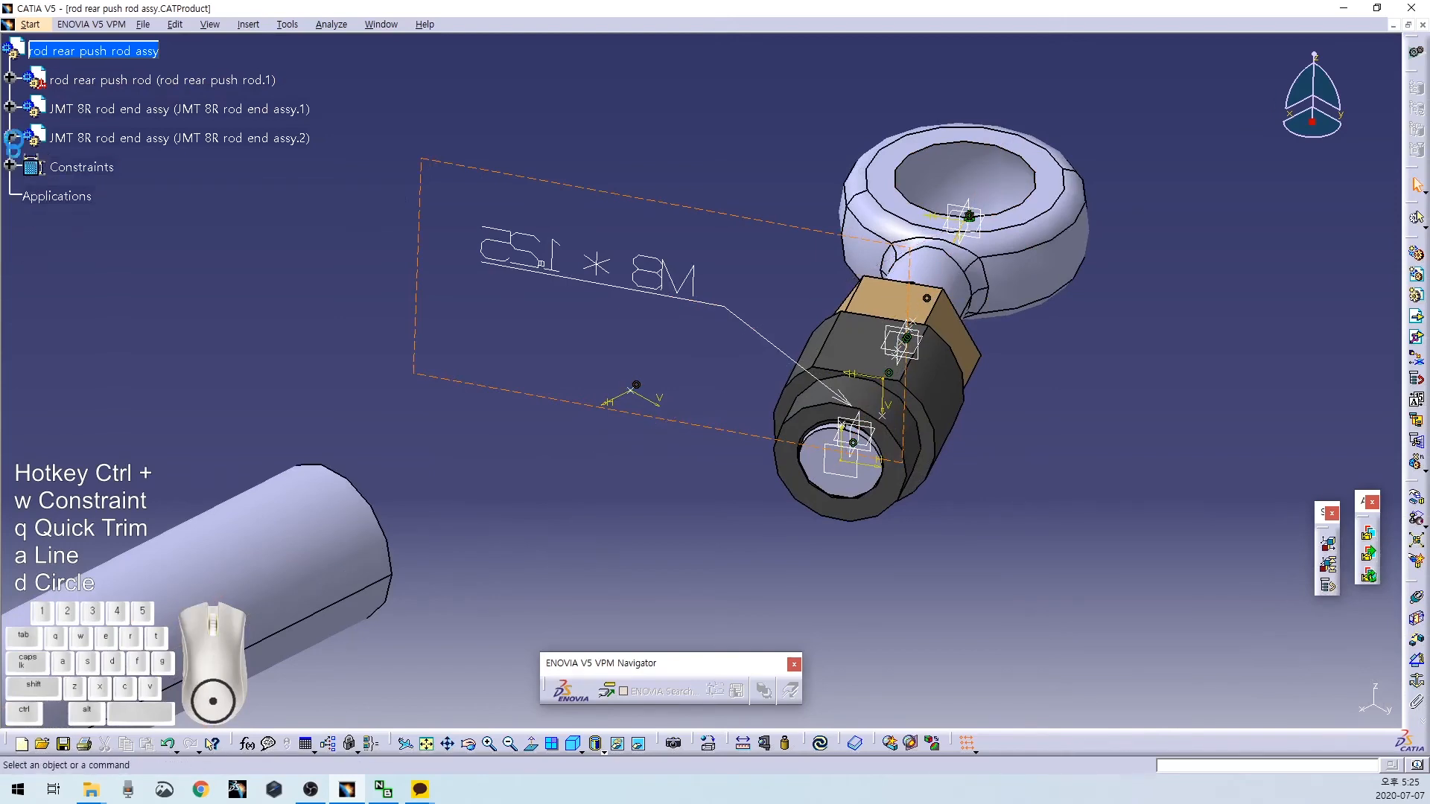
# Show the push rod's reference planes and make its xy plane coincident with the plane at the first rod end's eye center.
pyautogui.click(9, 77)
pyautogui.click(31, 106)
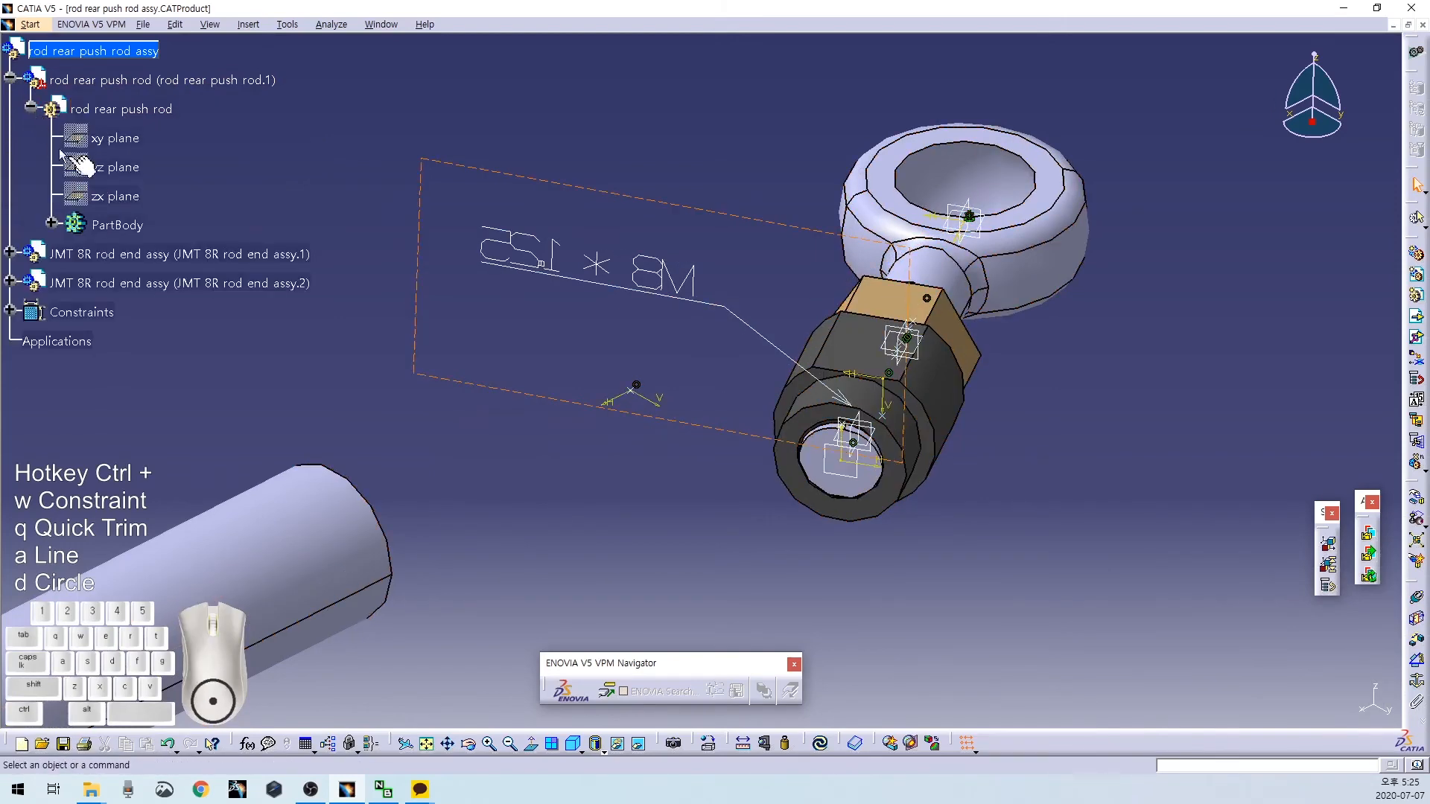
pyautogui.rightClick(106, 201)
pyautogui.click(167, 253)
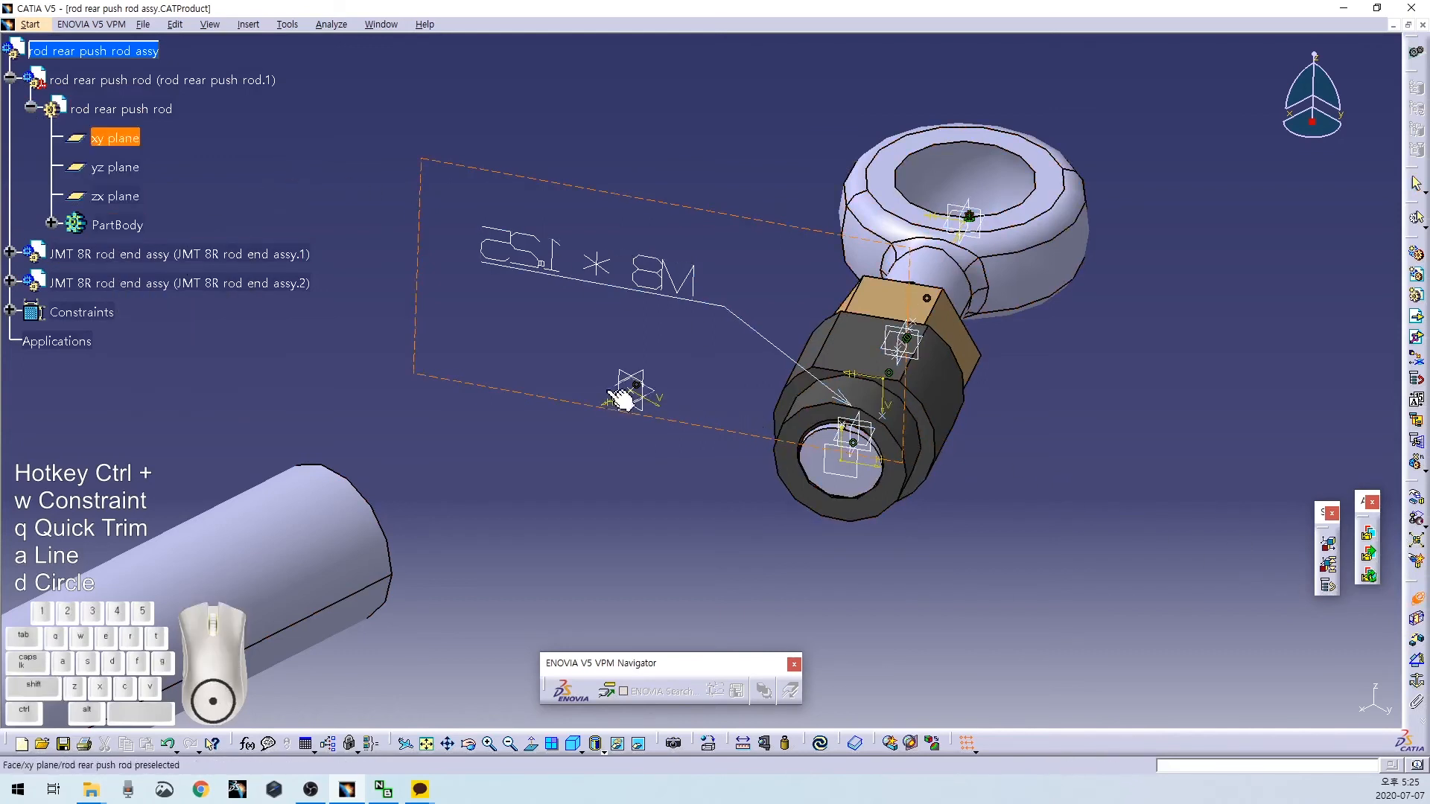
pyautogui.click(988, 220)
pyautogui.press('Return')
pyautogui.click(1075, 444)
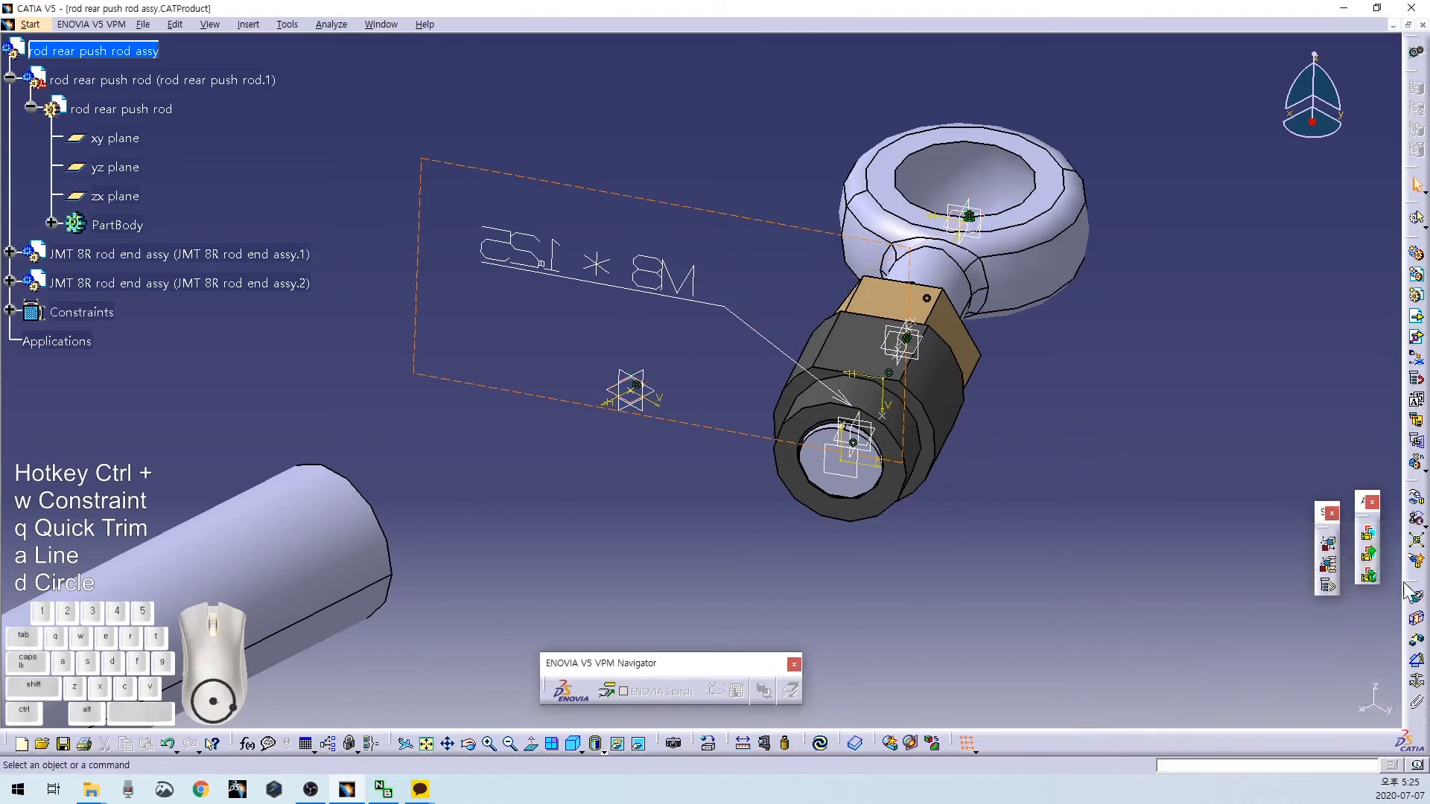
# Make the push rod's xy plane coincident with the plane at the second rod end's eye center, using the Same orientation.
pyautogui.click(628, 393)
pyautogui.moveTo(626, 395); pyautogui.dragTo(618, 331, button='middle')
pyautogui.click(217, 410)
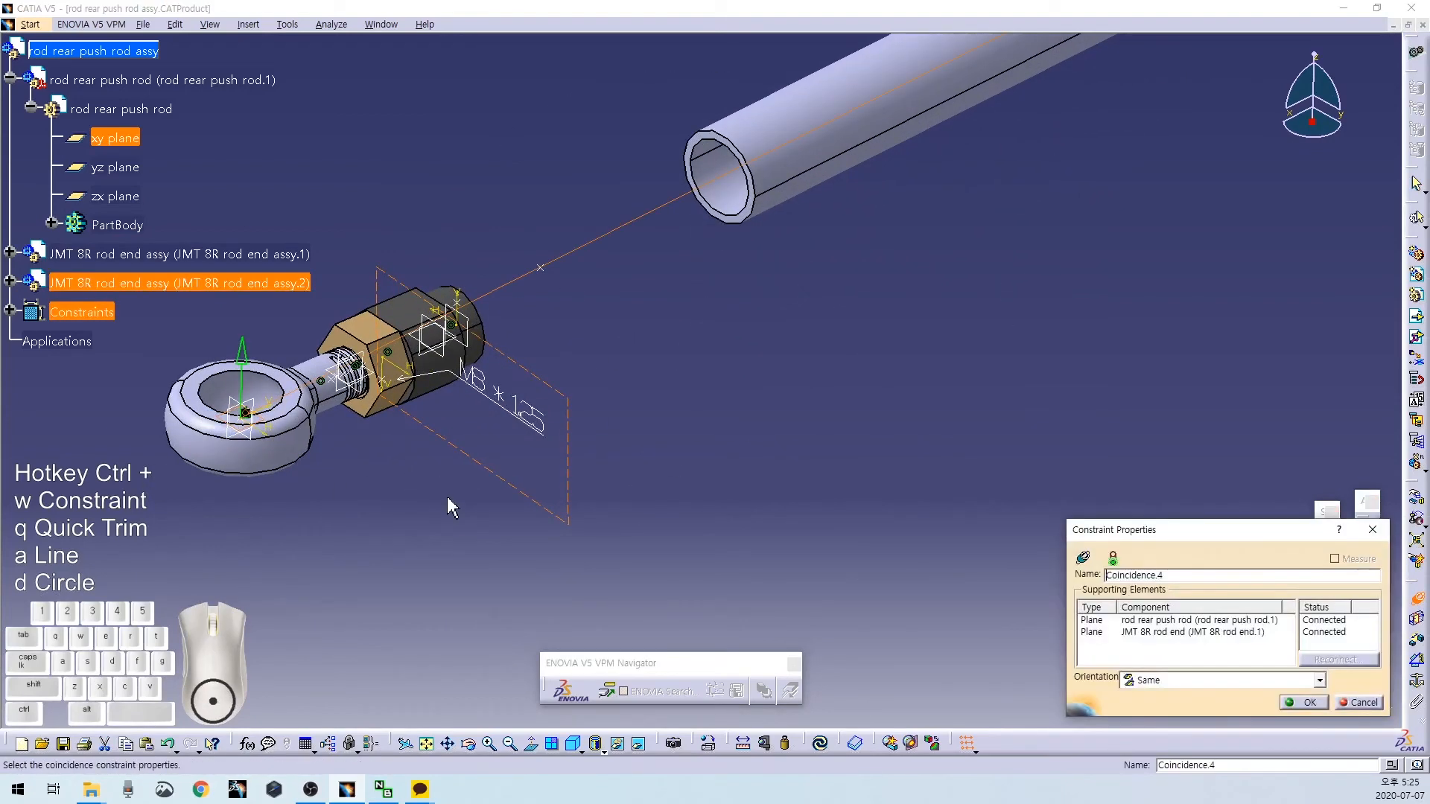
pyautogui.press('Return')
# Add a coincidence constraint between the second rod end's eye center point and the push rod's other end point.
pyautogui.click(1416, 607)
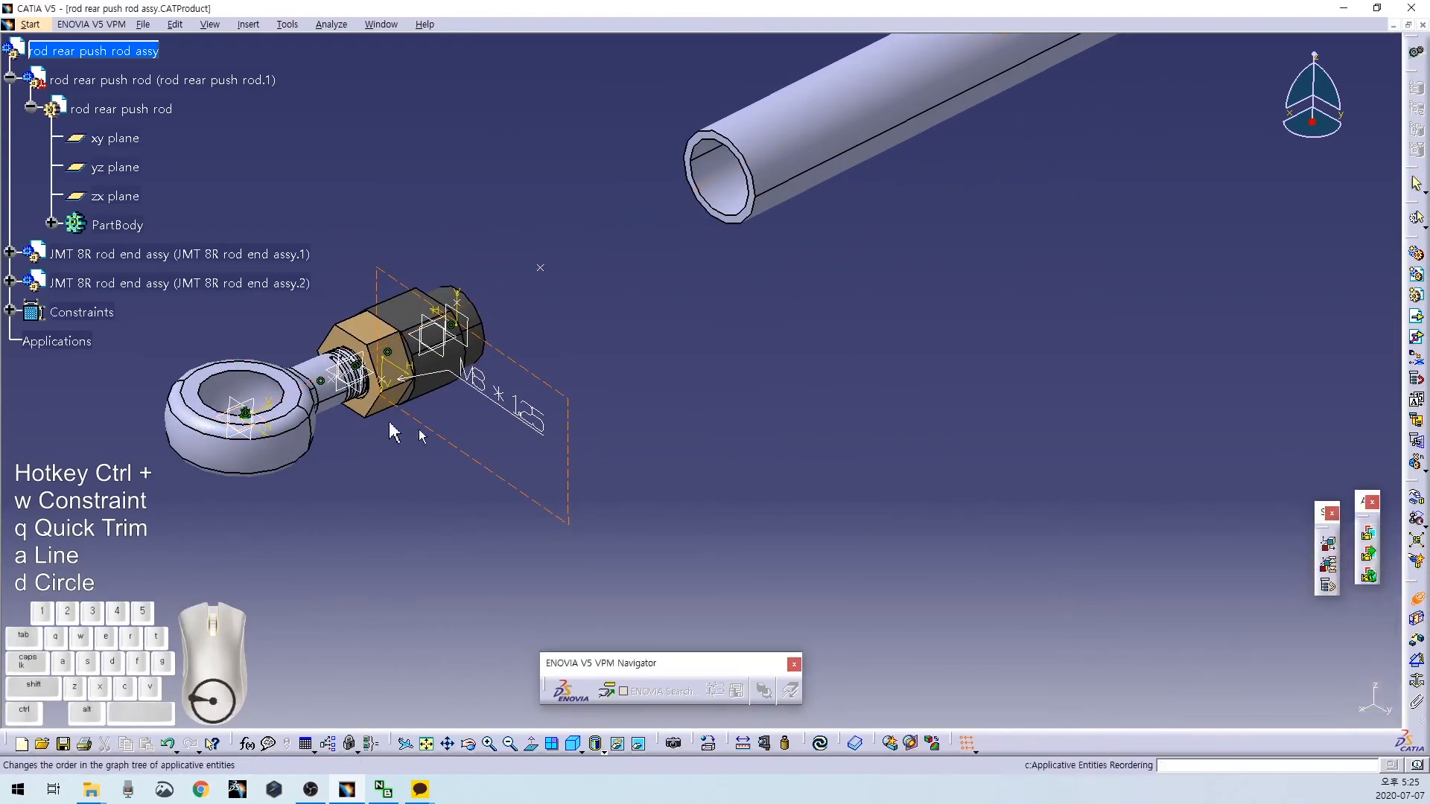
pyautogui.click(265, 380)
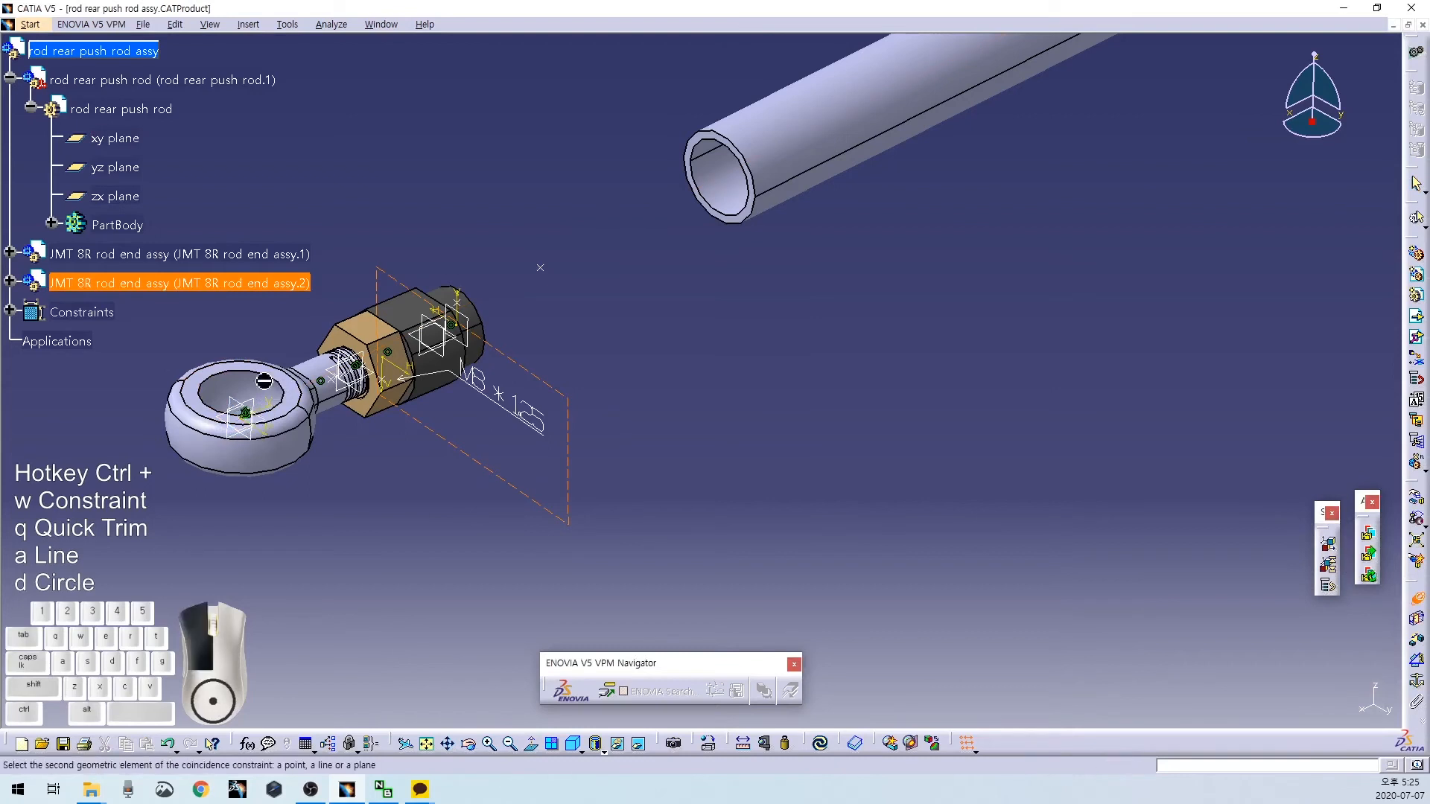
pyautogui.click(546, 267)
# Make the push rod tube's axis coincident with the second rod end's shank axis and update the assembly.
pyautogui.click(1417, 602)
pyautogui.click(790, 157)
pyautogui.click(321, 397)
pyautogui.click(876, 435)
pyautogui.moveTo(877, 435); pyautogui.dragTo(596, 517, button='middle')
pyautogui.click(820, 744)
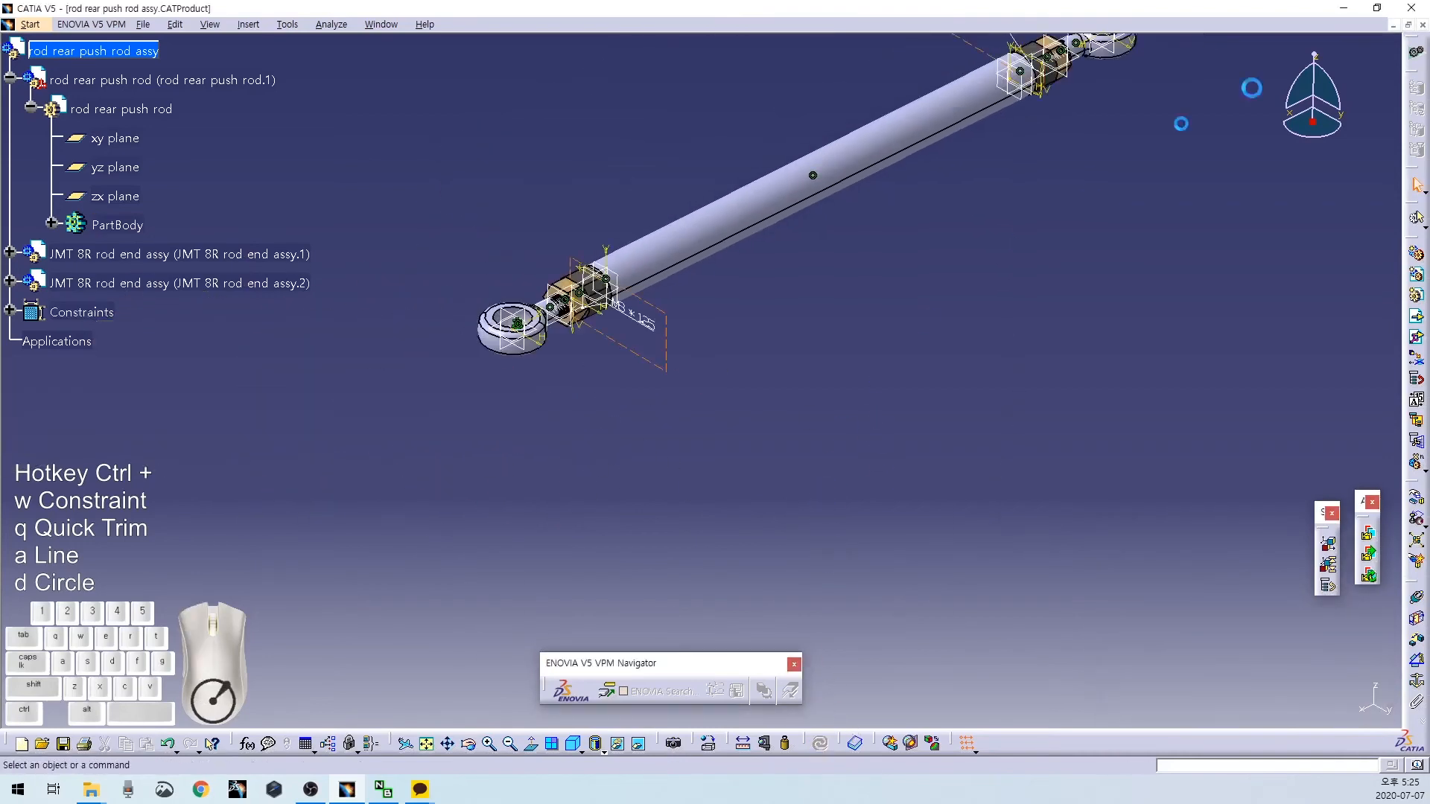
# In SUPERSTAR KSAE 17, measure the distance between the spherical bearing centers of bell crank R and the arm RL1 bracket, for reuse as rod length.
pyautogui.click(1408, 25)
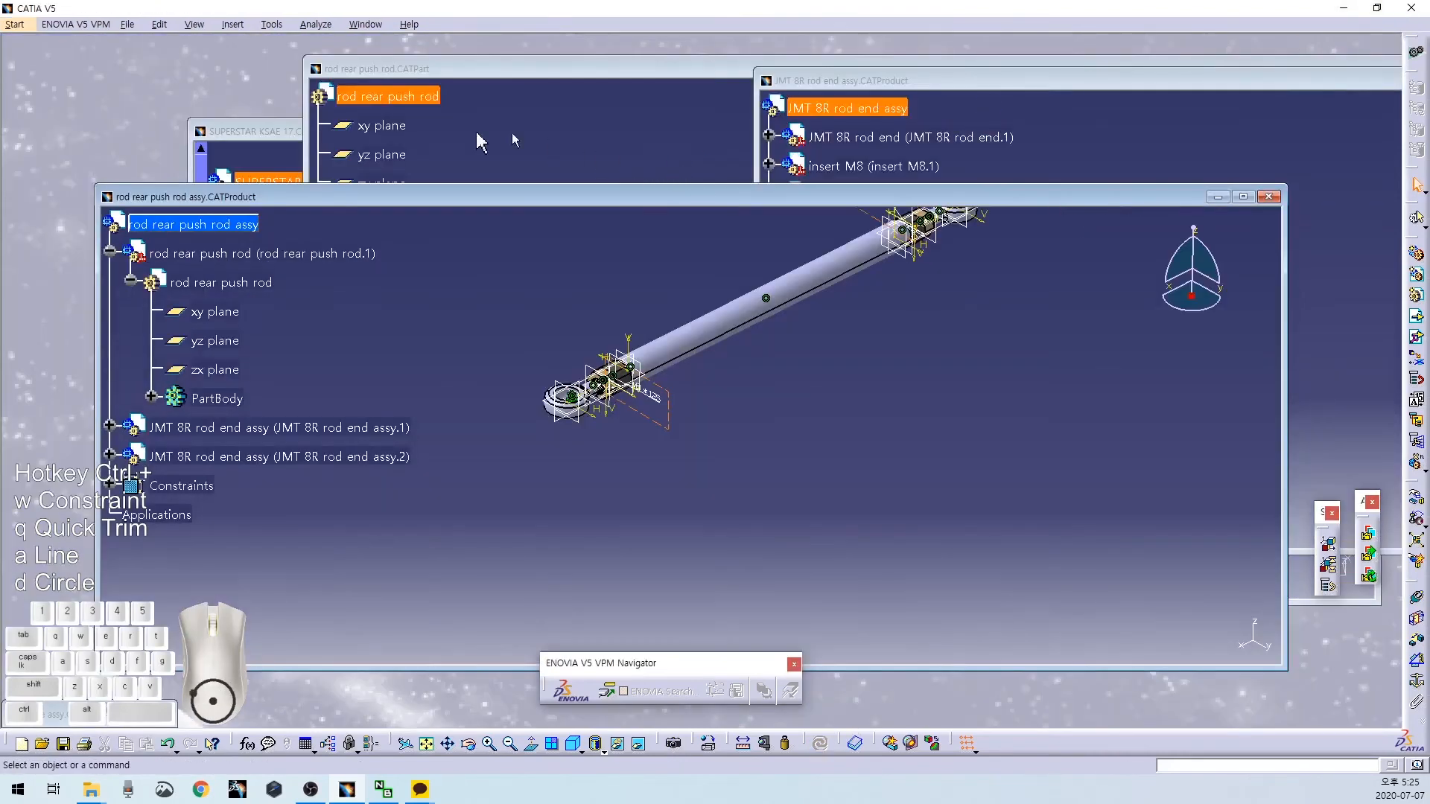
pyautogui.click(265, 142)
pyautogui.moveTo(842, 282); pyautogui.dragTo(596, 458, button='middle')
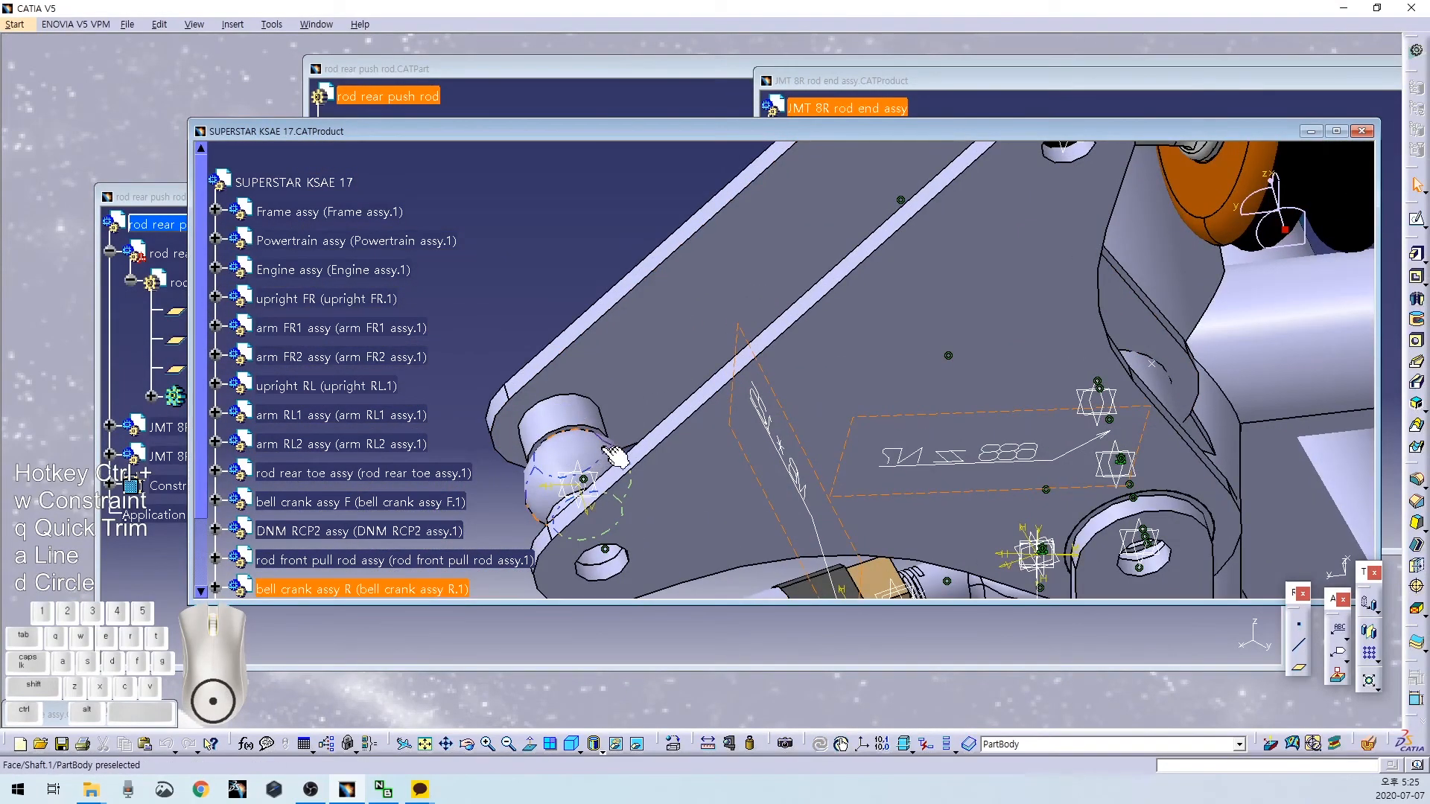
pyautogui.moveTo(639, 353); pyautogui.dragTo(803, 422, button='middle')
pyautogui.keyDown('ctrl'); pyautogui.click(670, 344); pyautogui.keyUp('ctrl')
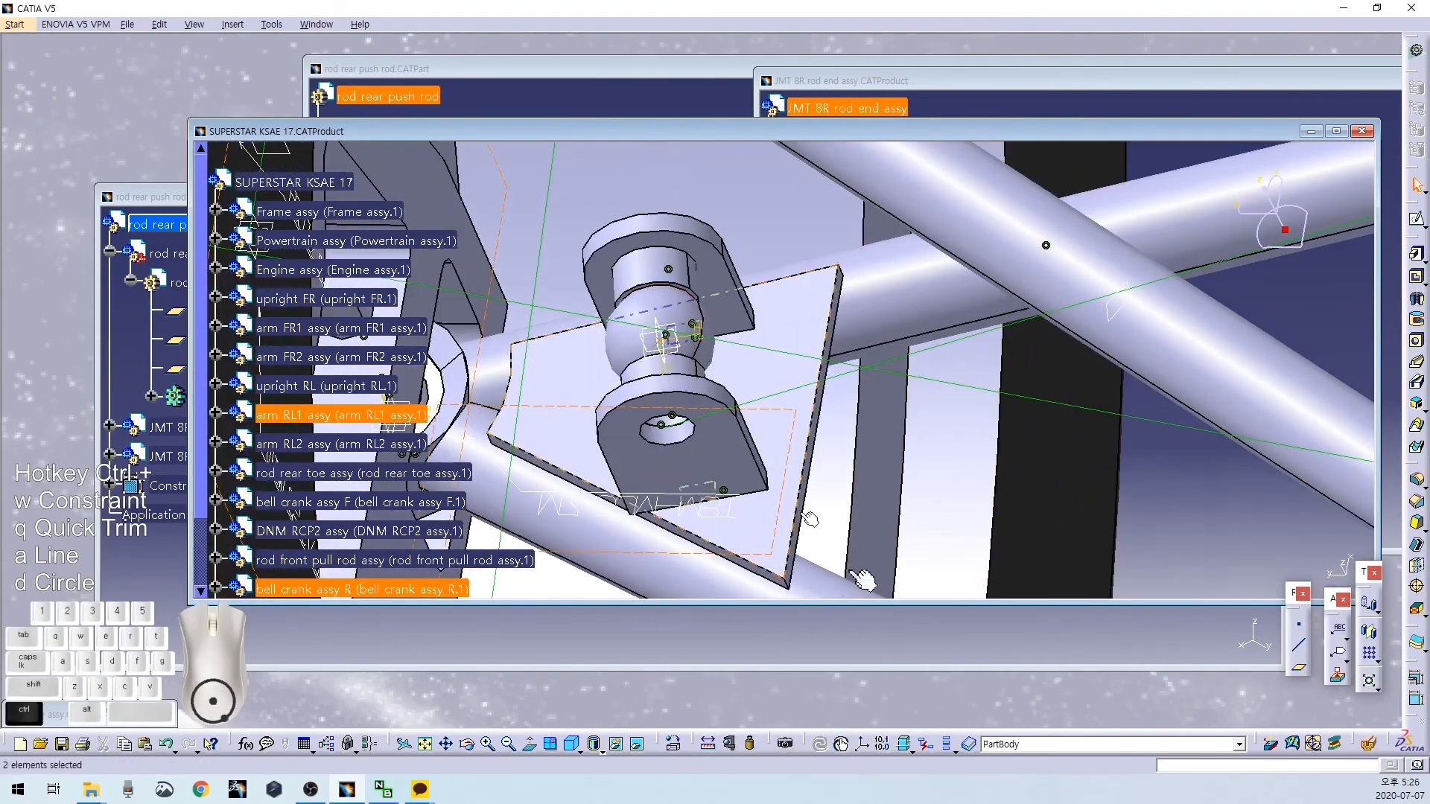
pyautogui.click(710, 744)
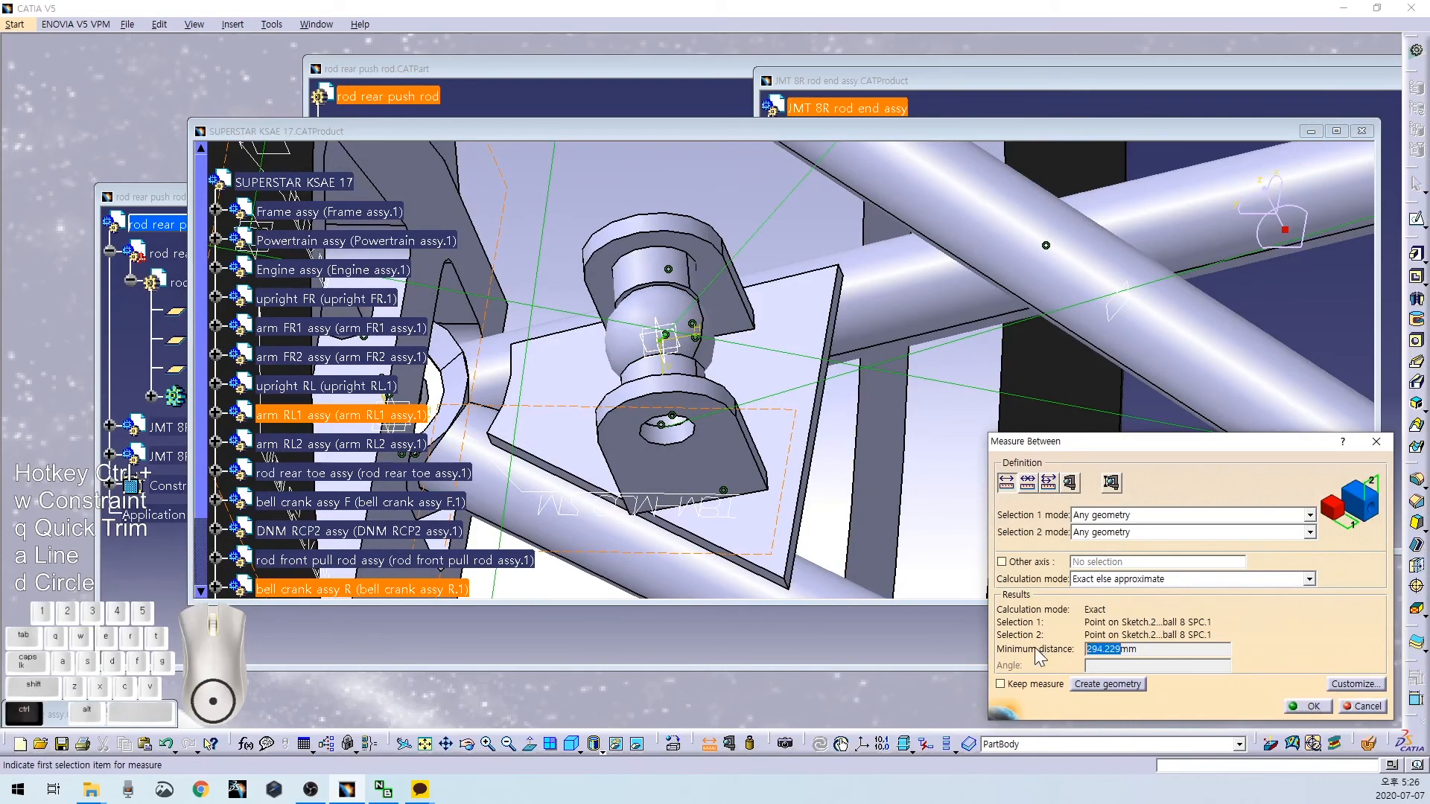
pyautogui.click(1313, 706)
# Bring the JMT 8R rod end assy window within reach and close it.
pyautogui.click(1069, 97)
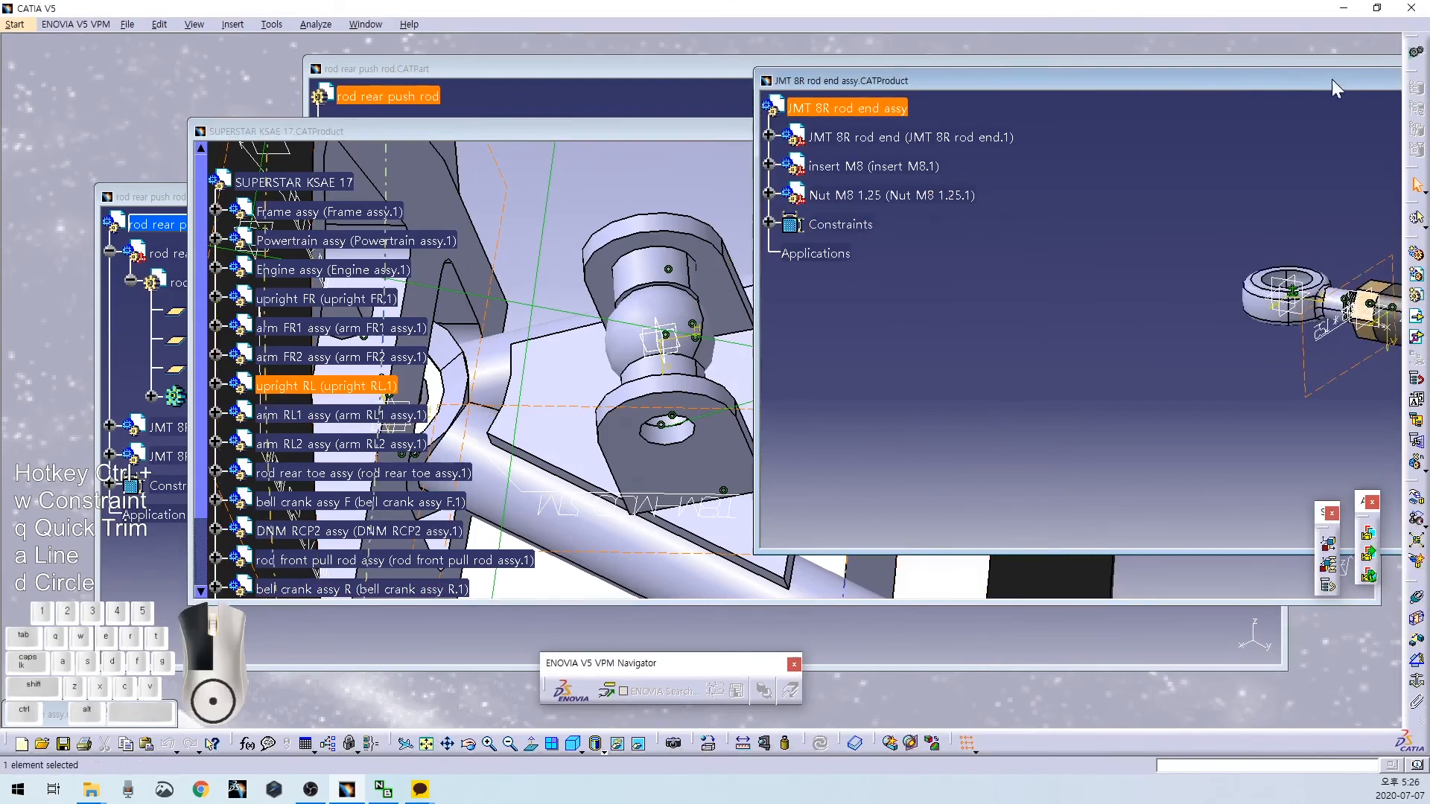
pyautogui.moveTo(1332, 80); pyautogui.dragTo(1000, 119)
pyautogui.moveTo(1386, 129); pyautogui.dragTo(998, 165)
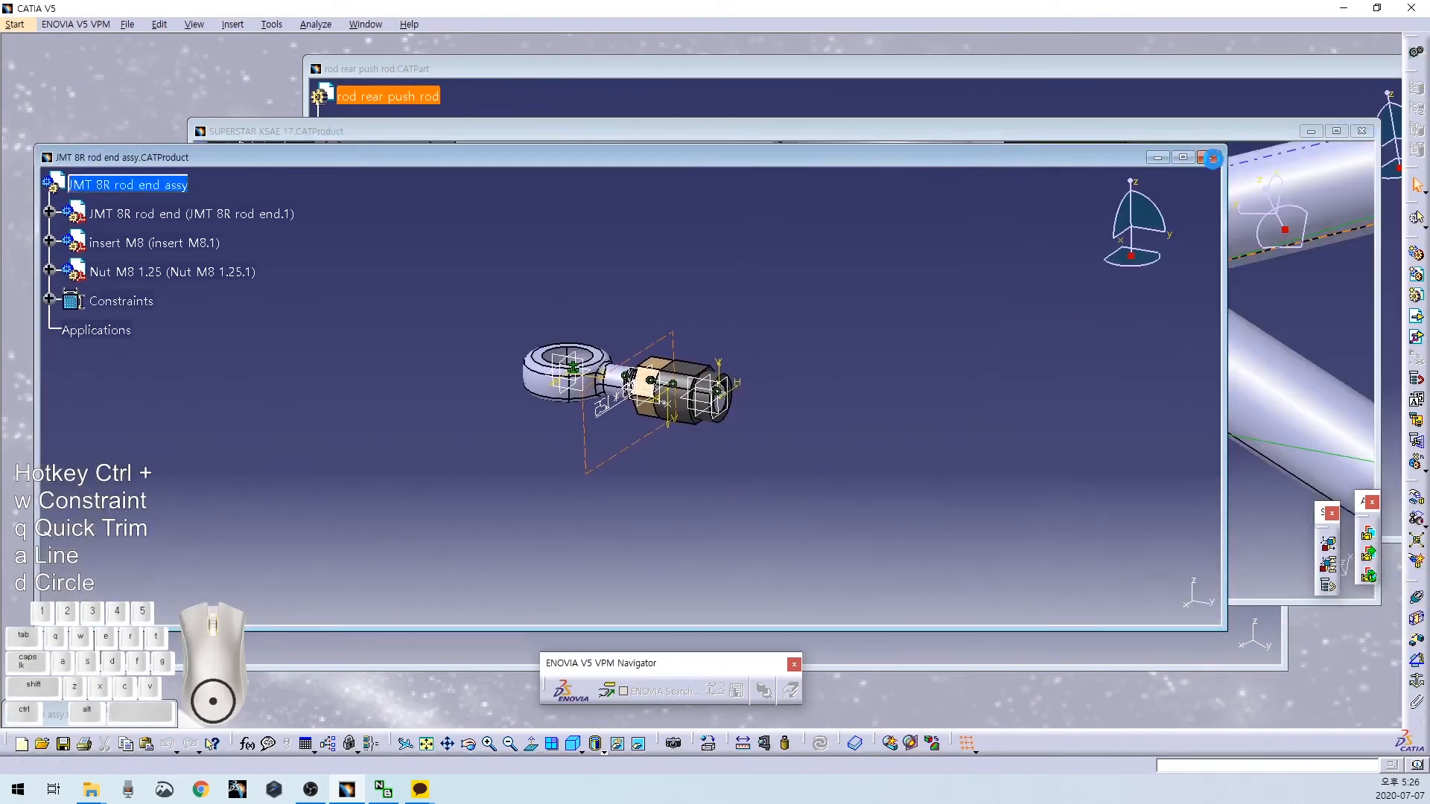
pyautogui.click(1212, 158)
# In rod rear push rod assy, set the eye-to-eye length dimension in the push rod's Sketch.1 to 294.229 mm.
pyautogui.click(183, 197)
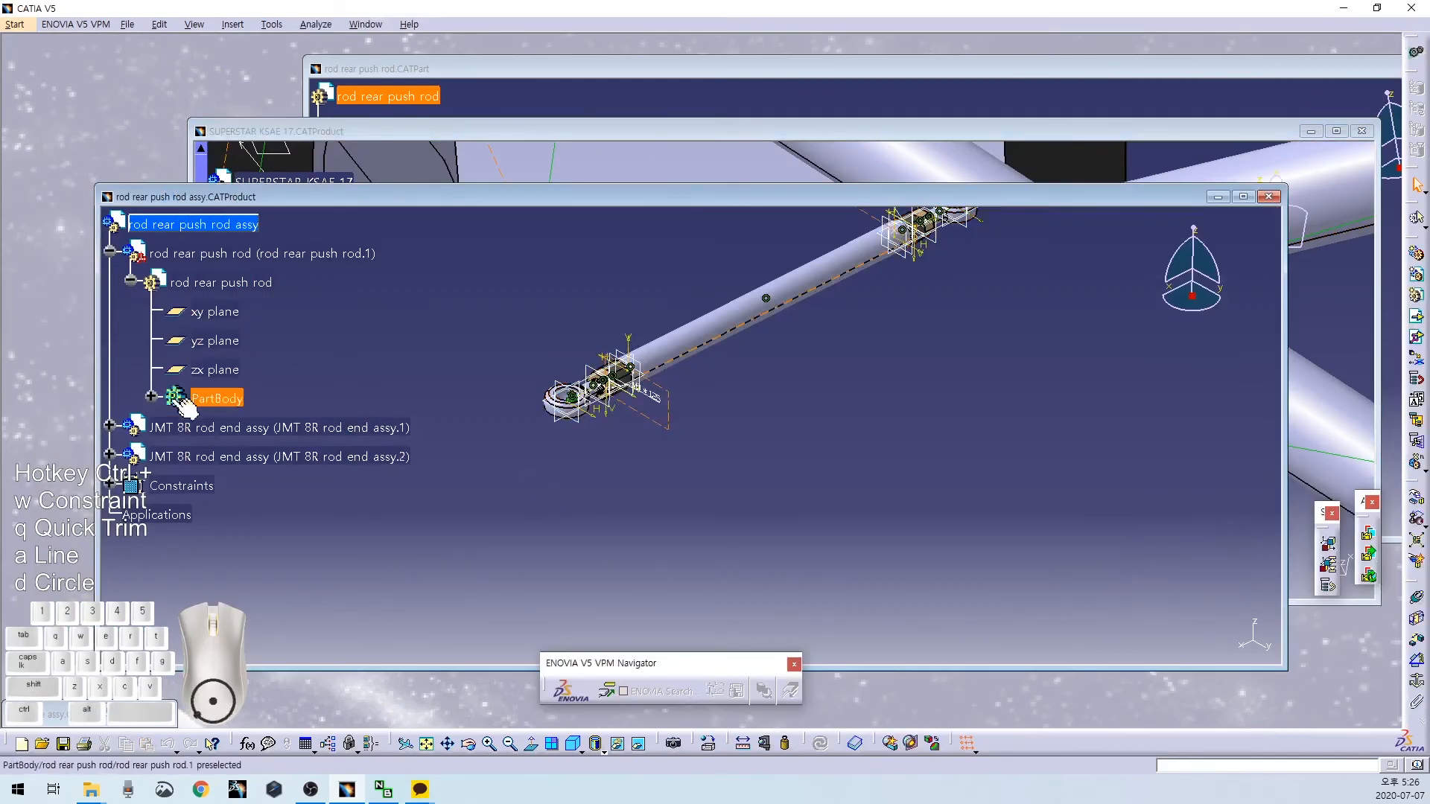
pyautogui.click(151, 396)
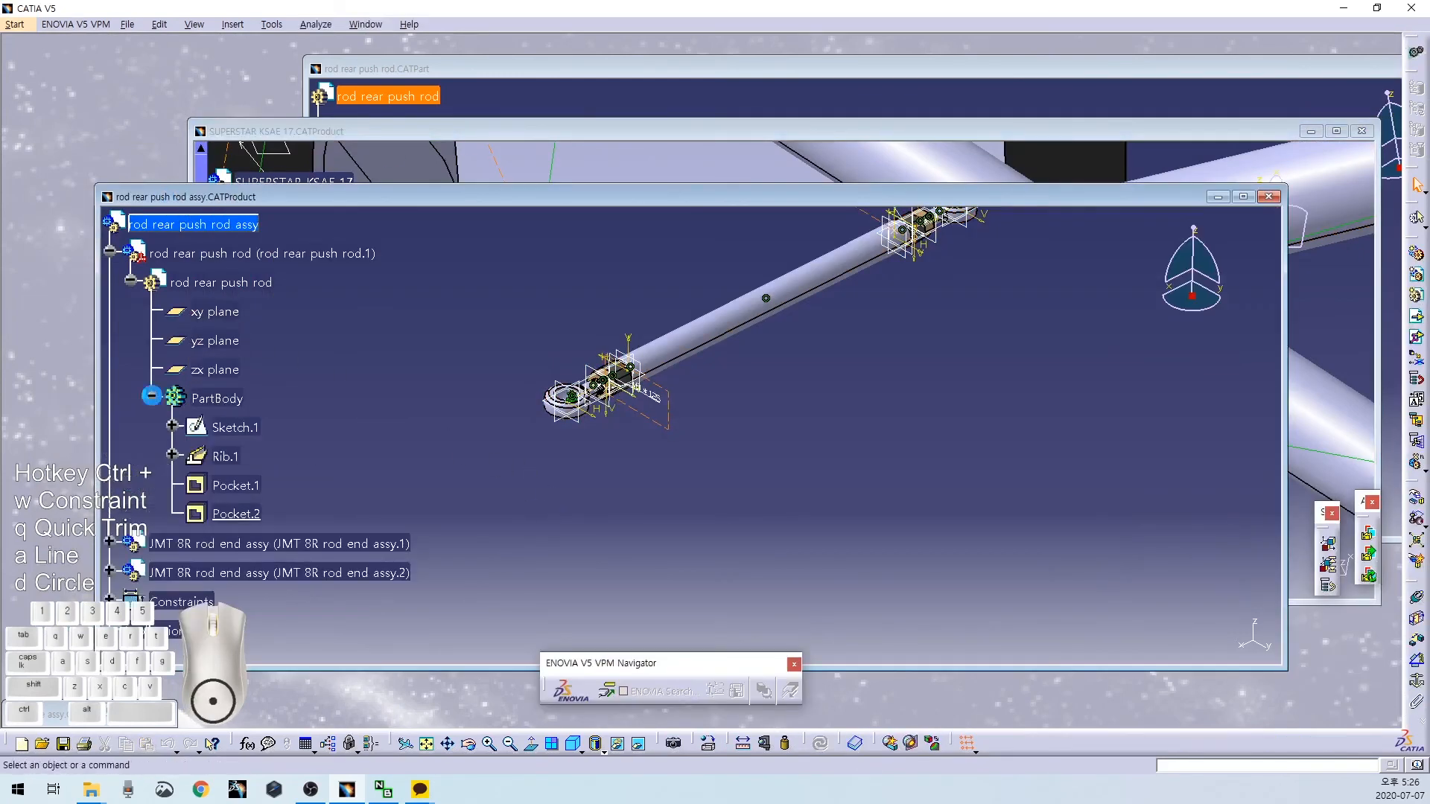
pyautogui.doubleClick(232, 428)
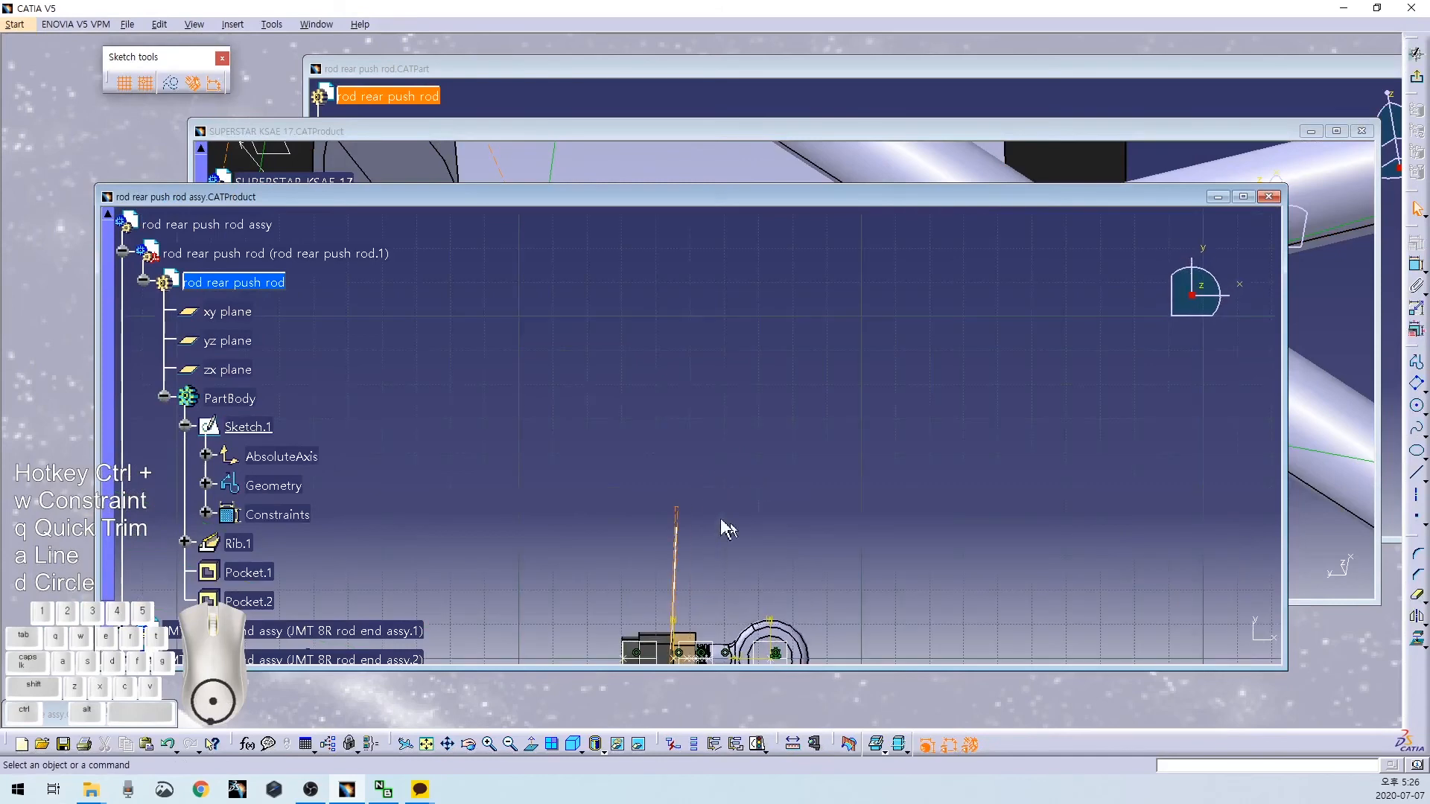
pyautogui.doubleClick(769, 502)
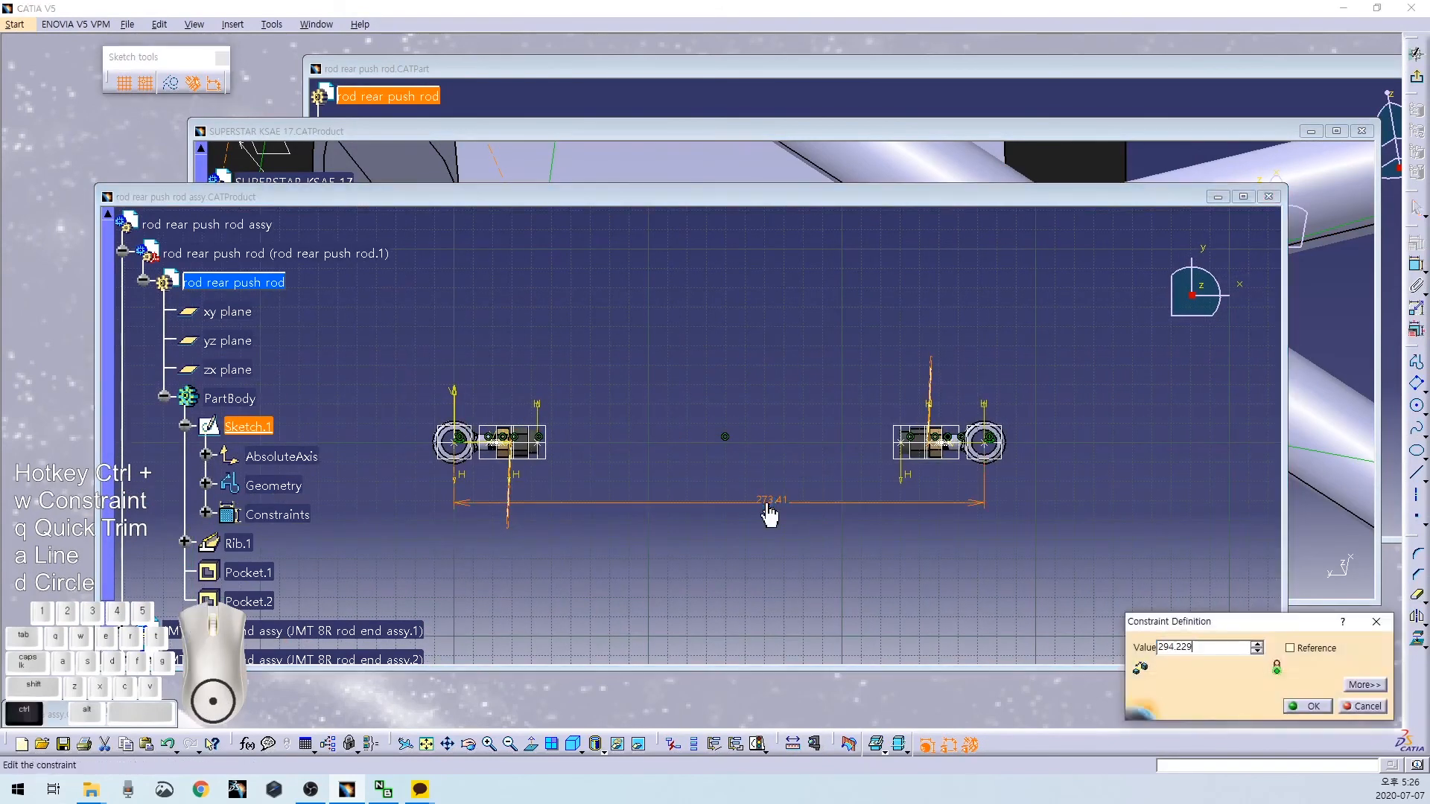
pyautogui.press('Return')
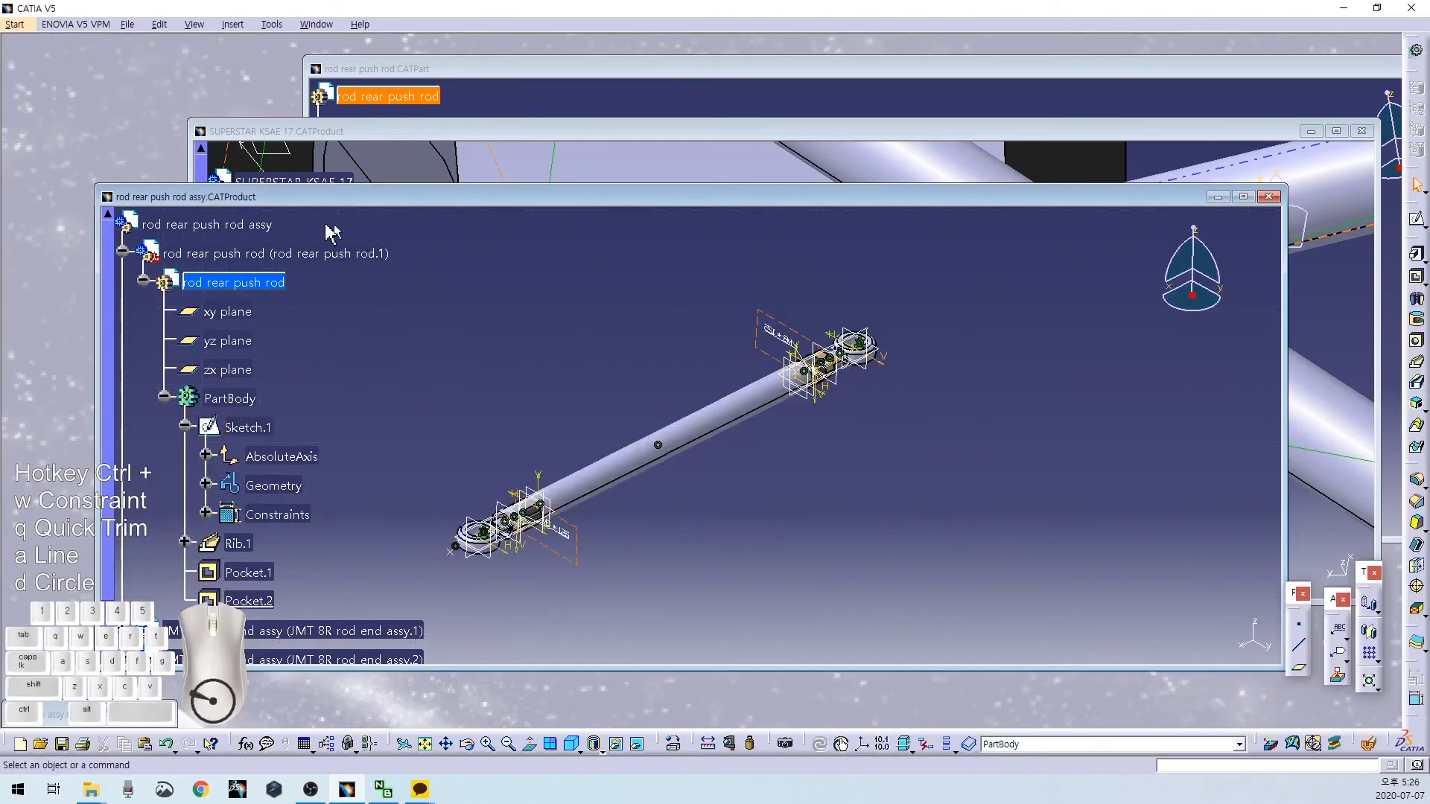
# Reactivate the top-level rod rear push rod assy, update it to the new rod length and save it.
pyautogui.doubleClick(212, 225)
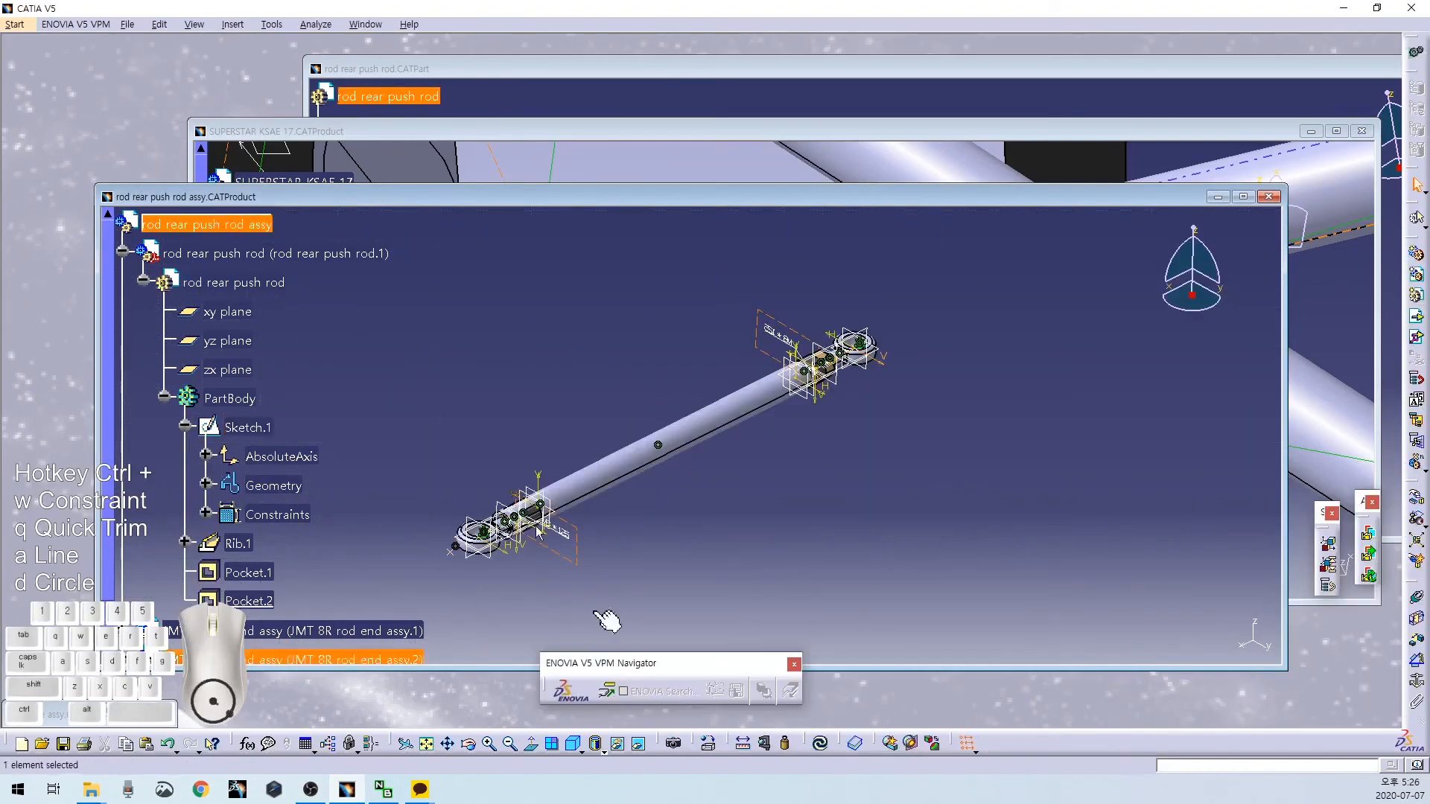
pyautogui.click(820, 745)
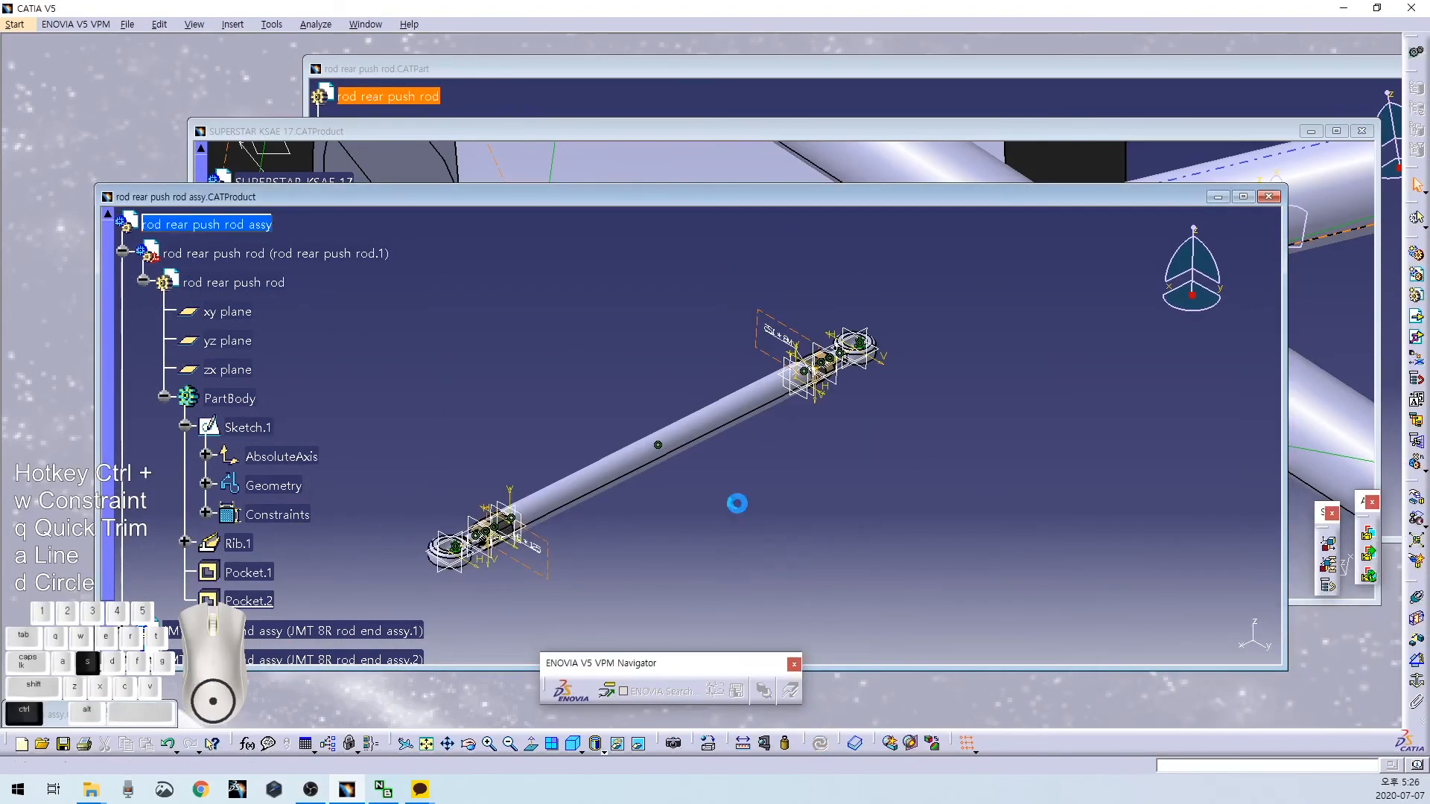
pyautogui.hotkey('ctrl', 's')
pyautogui.click(741, 426)
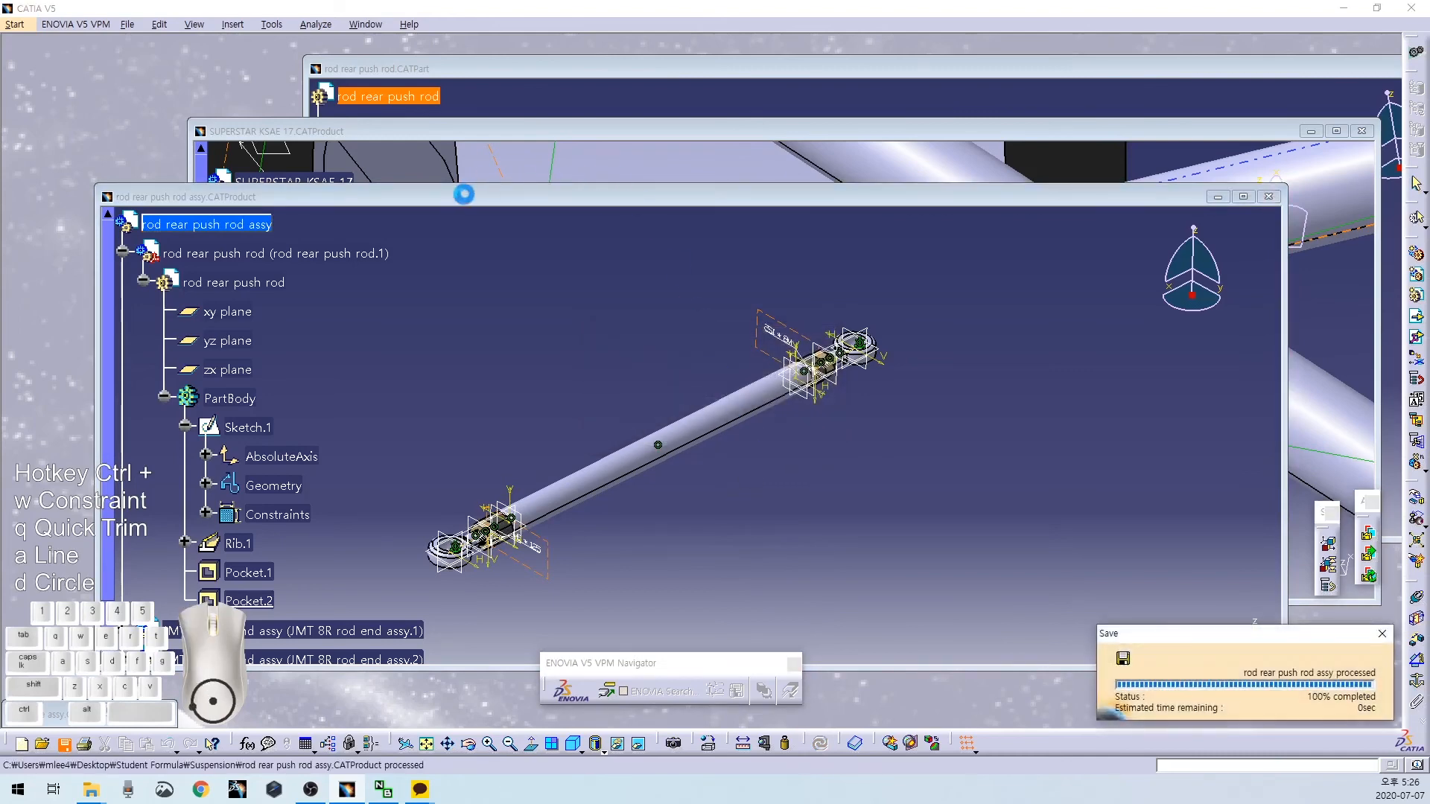
# Insert a copy of rod rear push rod assy into SUPERSTAR KSAE 17 and maximize that product's window.
pyautogui.moveTo(463, 194); pyautogui.dragTo(873, 40)
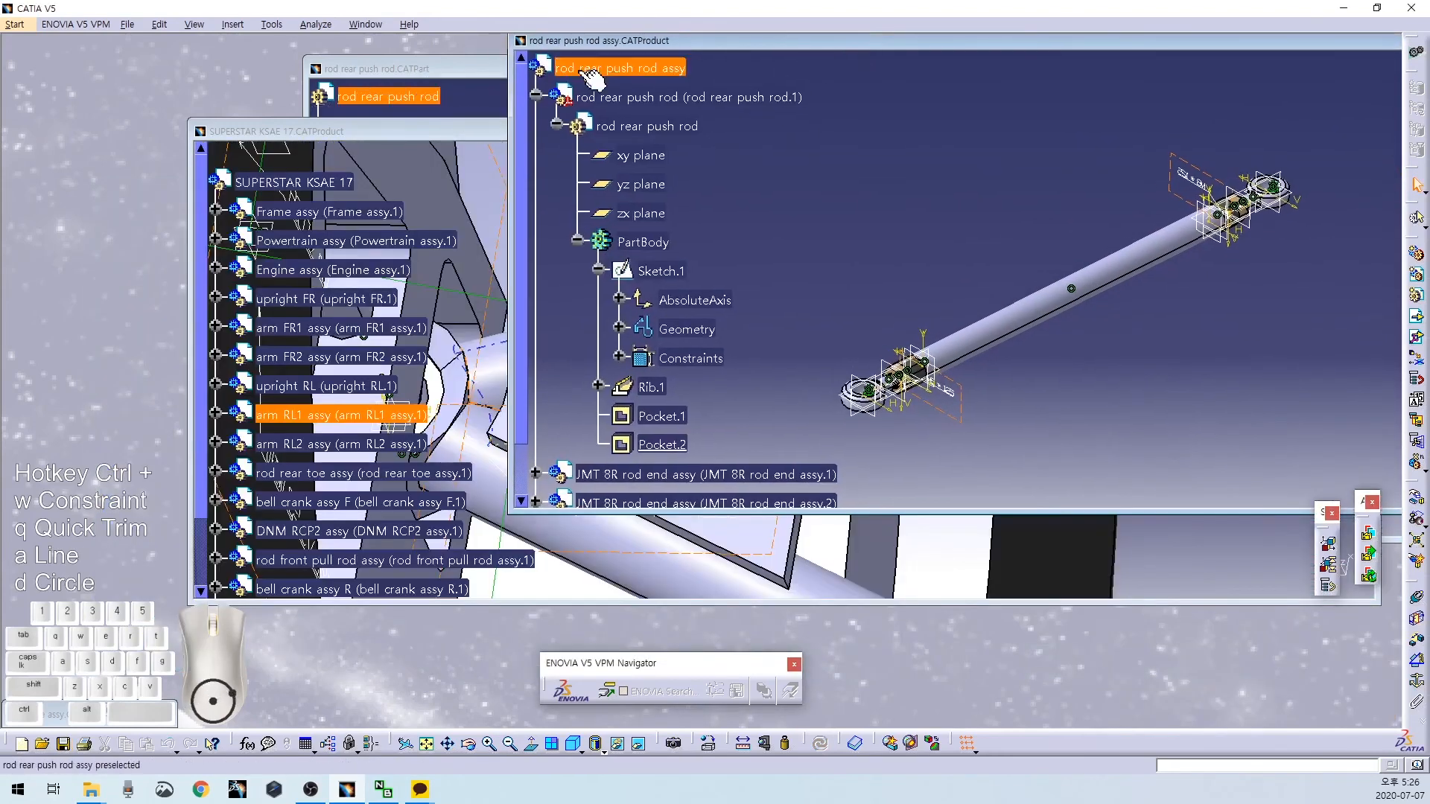
pyautogui.click(298, 182)
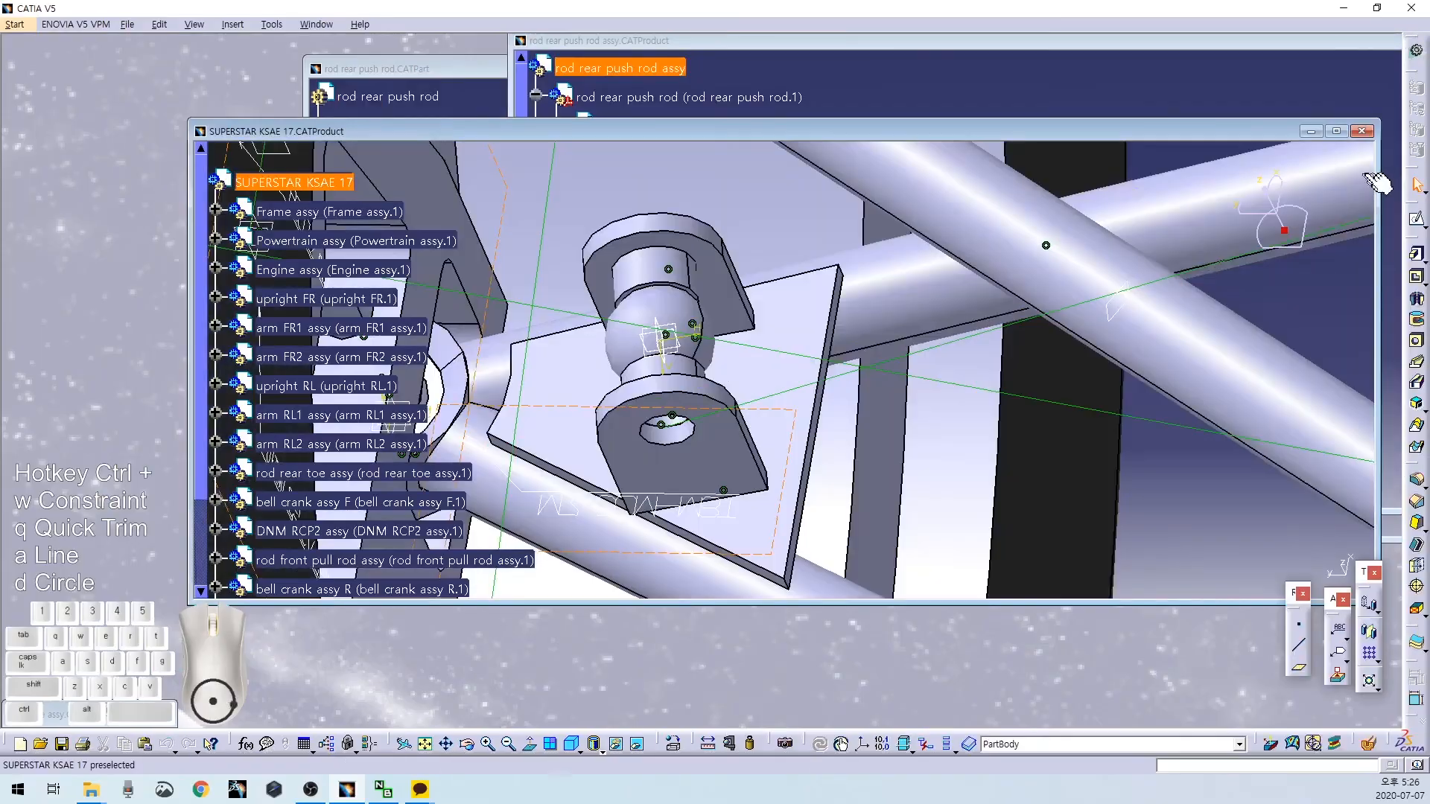
pyautogui.click(1337, 132)
# Activate the SUPERSTAR KSAE 17 product and manipulate the inserted push rod assembly toward the rear suspension.
pyautogui.moveTo(1168, 402); pyautogui.dragTo(880, 576, button='middle')
pyautogui.moveTo(880, 575); pyautogui.dragTo(727, 356, button='middle')
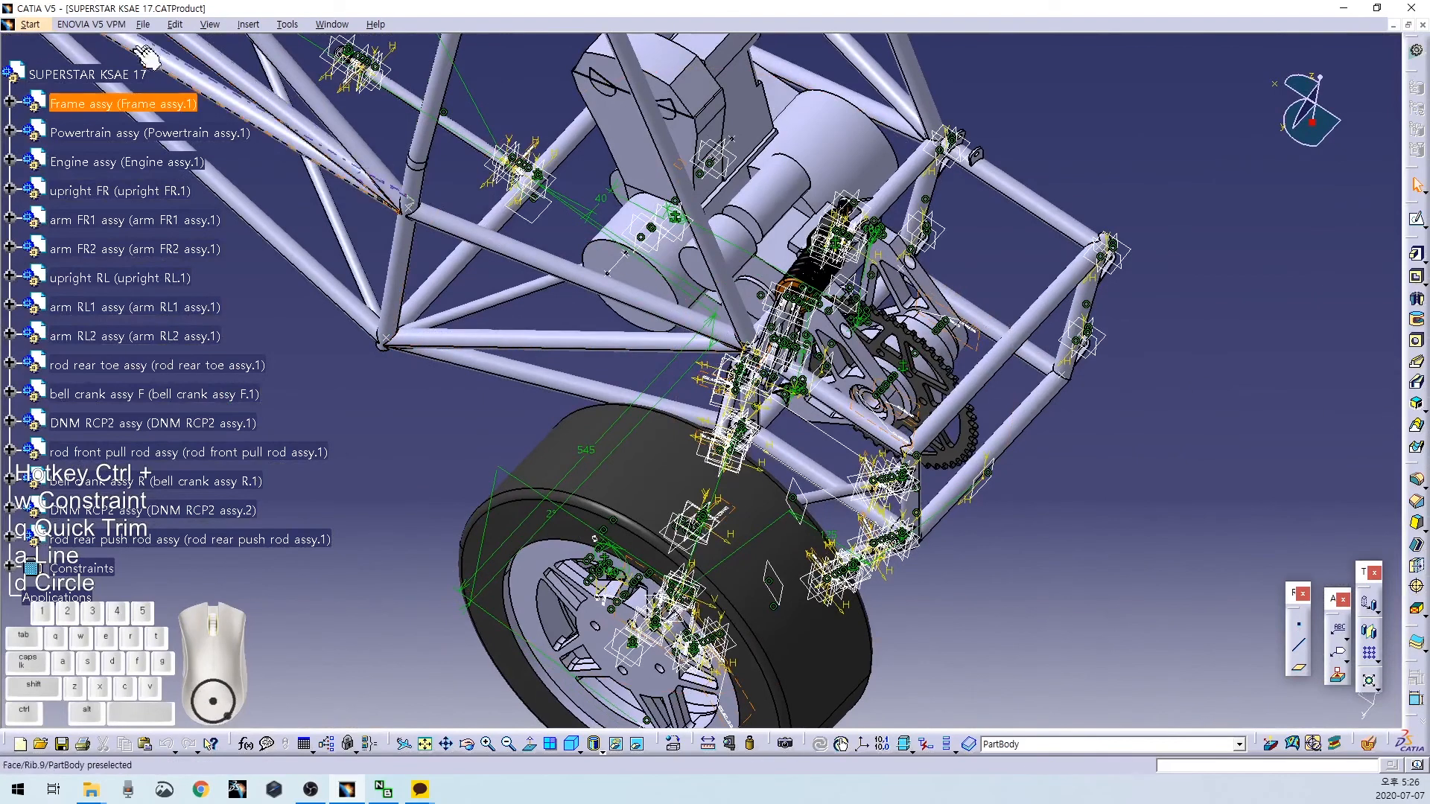
pyautogui.doubleClick(111, 73)
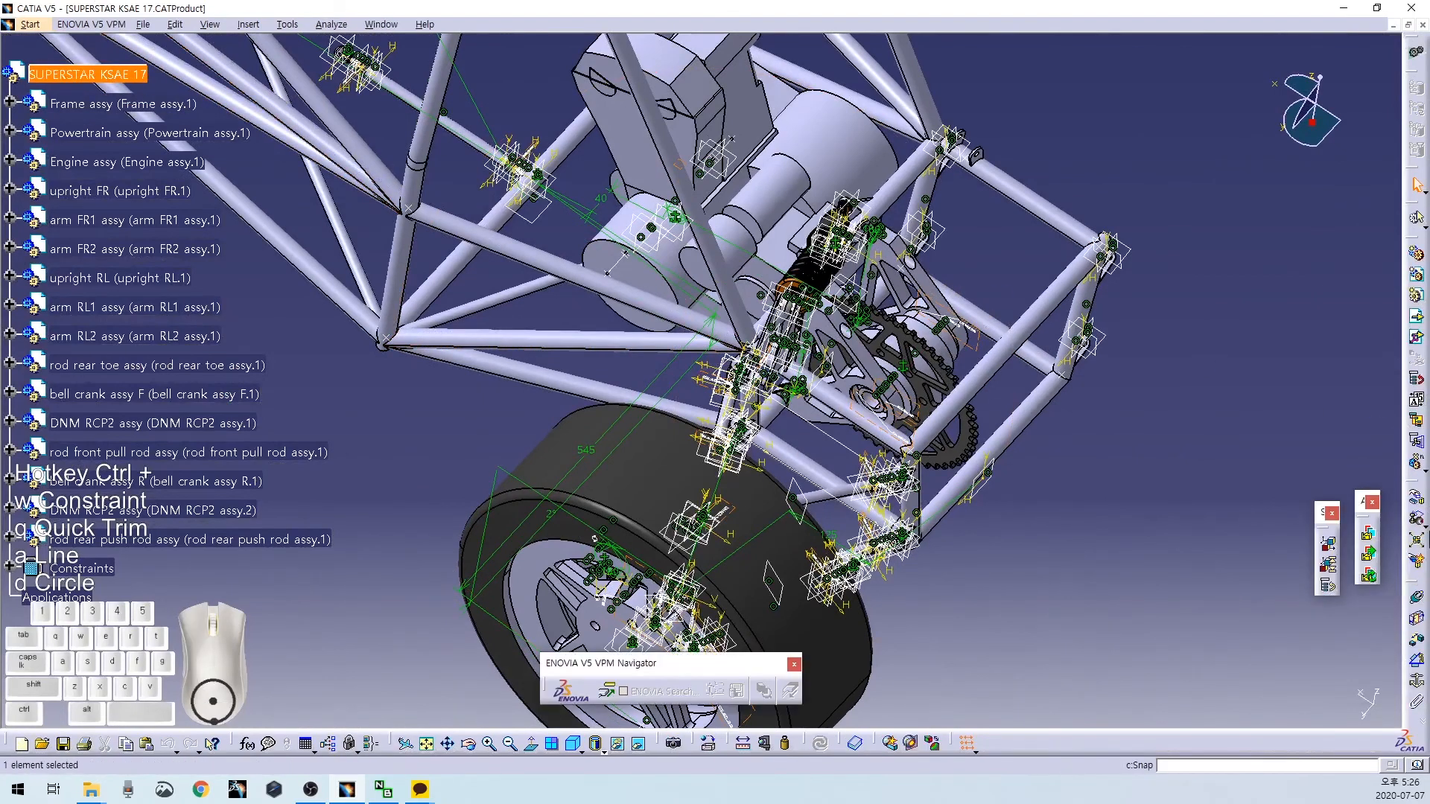
pyautogui.click(1416, 500)
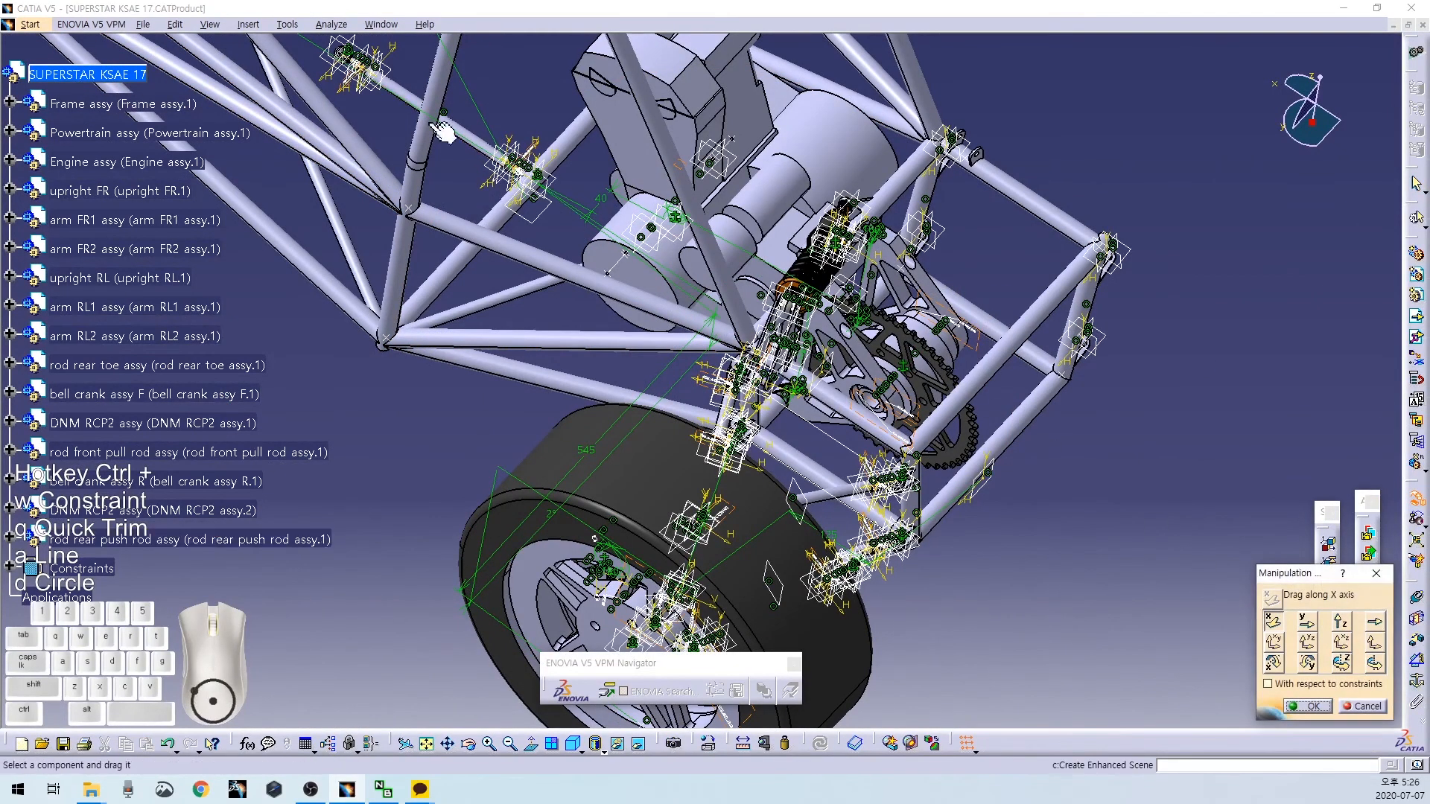
pyautogui.moveTo(462, 128); pyautogui.dragTo(1131, 536)
pyautogui.click(1296, 708)
# Add a coincidence constraint between one push rod eye center and the spherical bearing center on bell crank R.
pyautogui.moveTo(1080, 648); pyautogui.dragTo(760, 477, button='middle')
pyautogui.click(1423, 597)
pyautogui.moveTo(506, 216); pyautogui.dragTo(847, 252, button='middle')
pyautogui.moveTo(995, 277); pyautogui.dragTo(745, 103, button='middle')
pyautogui.click(807, 208)
# Make the other push rod eye center coincident with the bearing center in the arm RL1 bracket and update the product.
pyautogui.moveTo(1074, 174); pyautogui.dragTo(1419, 518, button='middle')
pyautogui.click(1419, 600)
pyautogui.moveTo(1086, 511); pyautogui.dragTo(771, 52, button='middle')
pyautogui.moveTo(815, 152); pyautogui.dragTo(987, 507, button='middle')
pyautogui.click(710, 353)
pyautogui.moveTo(1026, 298); pyautogui.dragTo(855, 216, button='middle')
pyautogui.hotkey('ctrl', 'u')
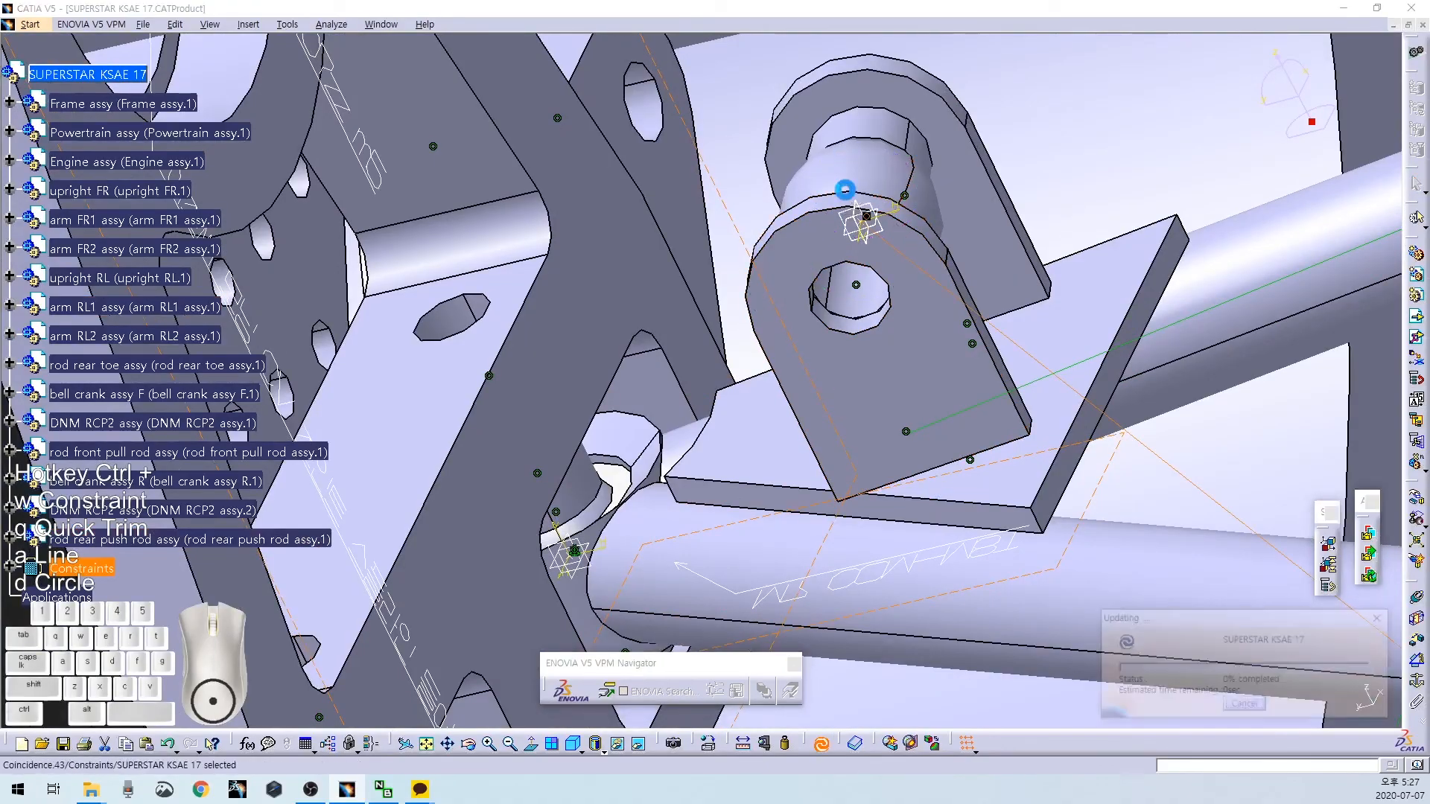
# Rotate the push rod assembly about its own axis with Manipulation, aligning its rod end eyes with the bell crank and arm brackets.
pyautogui.moveTo(850, 202); pyautogui.dragTo(674, 408, button='middle')
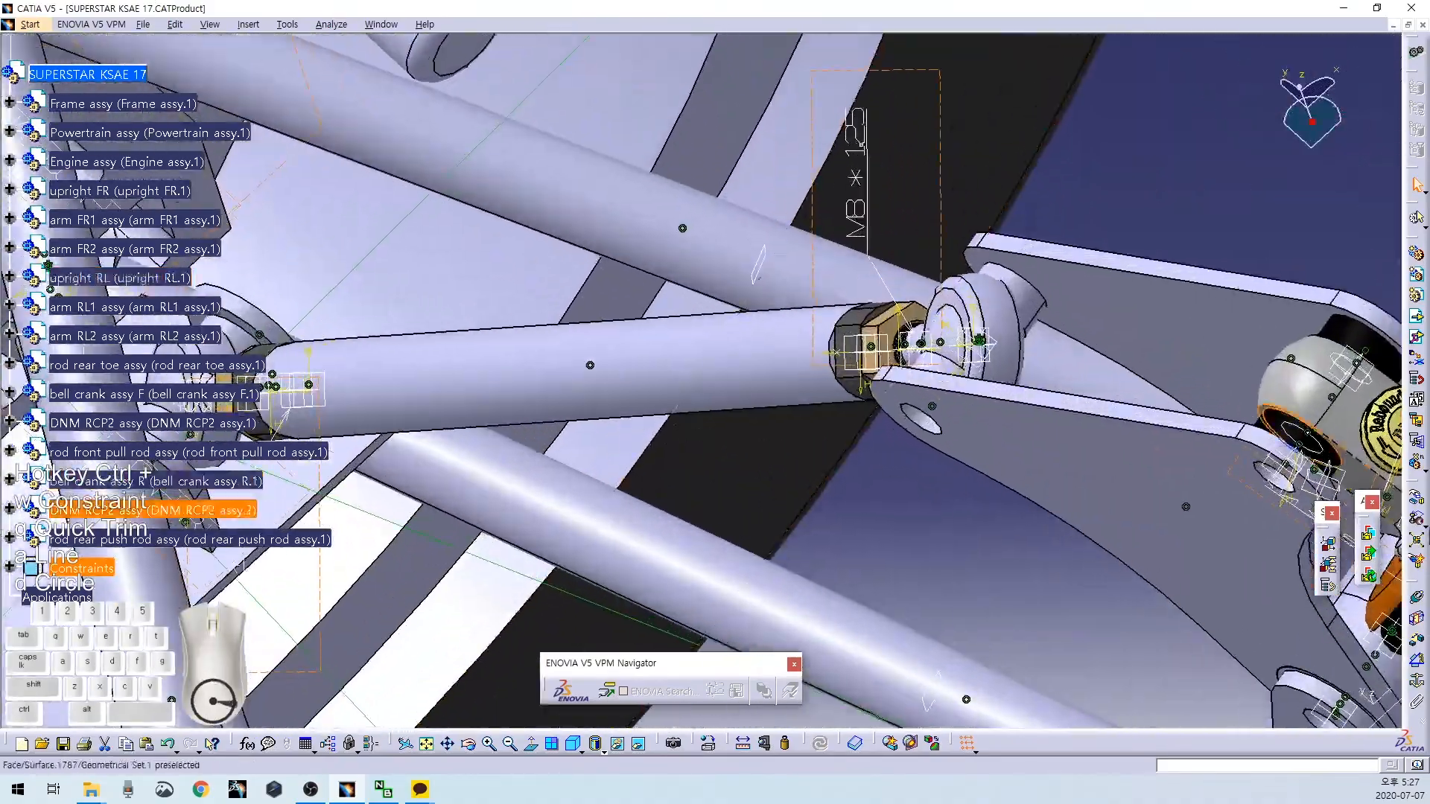
pyautogui.click(1409, 498)
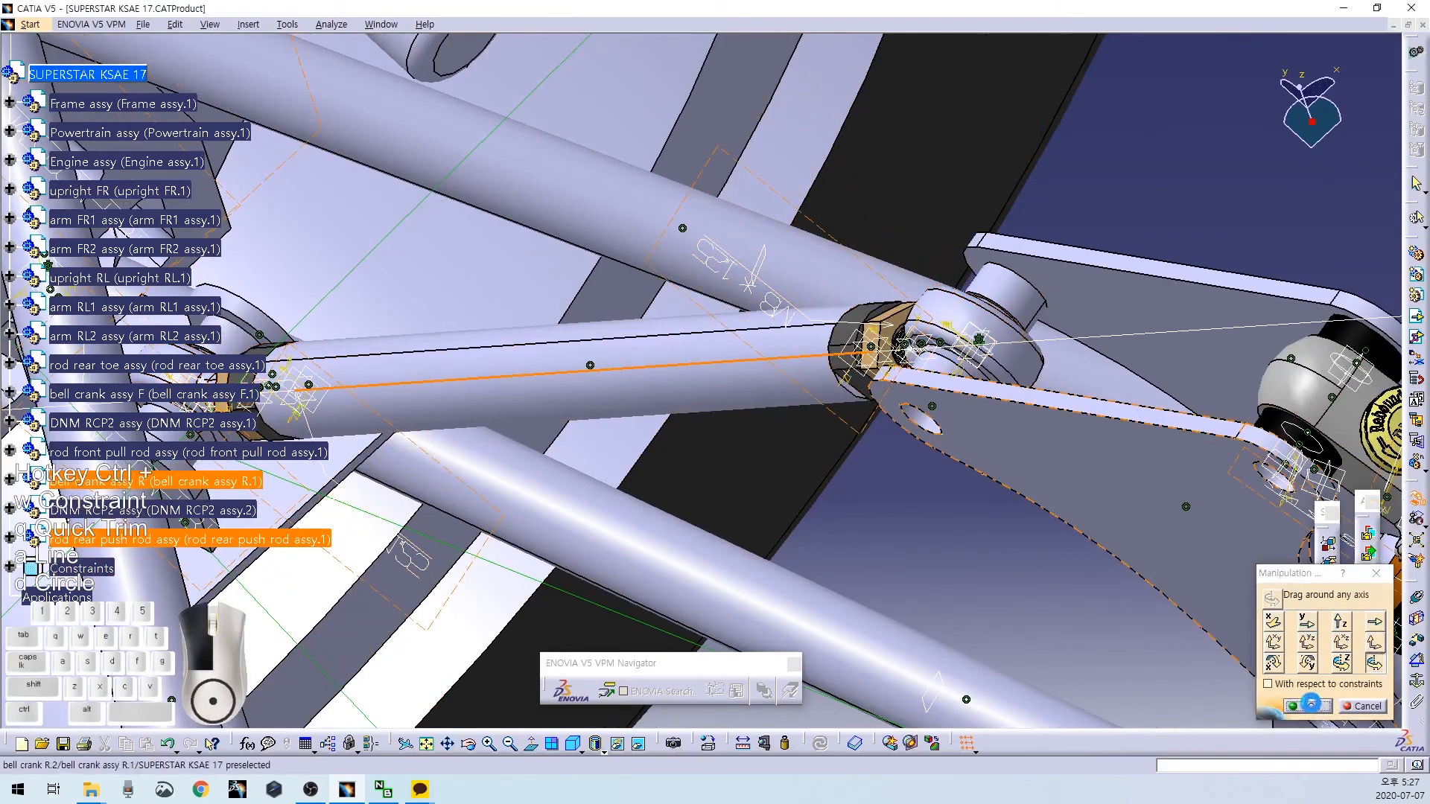
pyautogui.click(1311, 704)
pyautogui.moveTo(856, 505); pyautogui.dragTo(714, 391, button='middle')
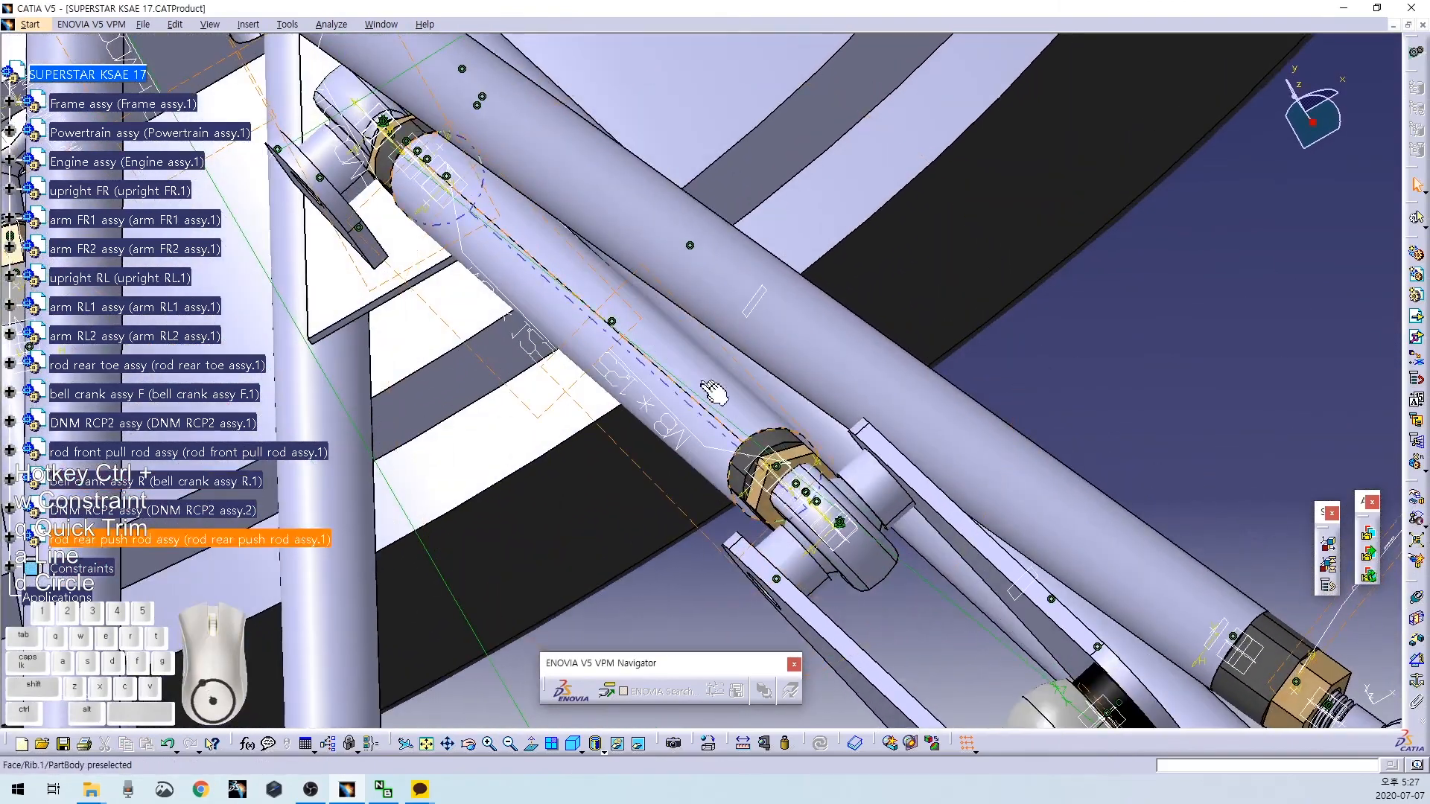
pyautogui.moveTo(588, 555)
pyautogui.mouseDown(button='middle')
pyautogui.moveTo(436, 423)
pyautogui.moveTo(476, 400)
pyautogui.moveTo(764, 523)
pyautogui.moveTo(766, 385)
pyautogui.moveTo(741, 408)
pyautogui.moveTo(745, 427)
pyautogui.mouseUp(button='middle')
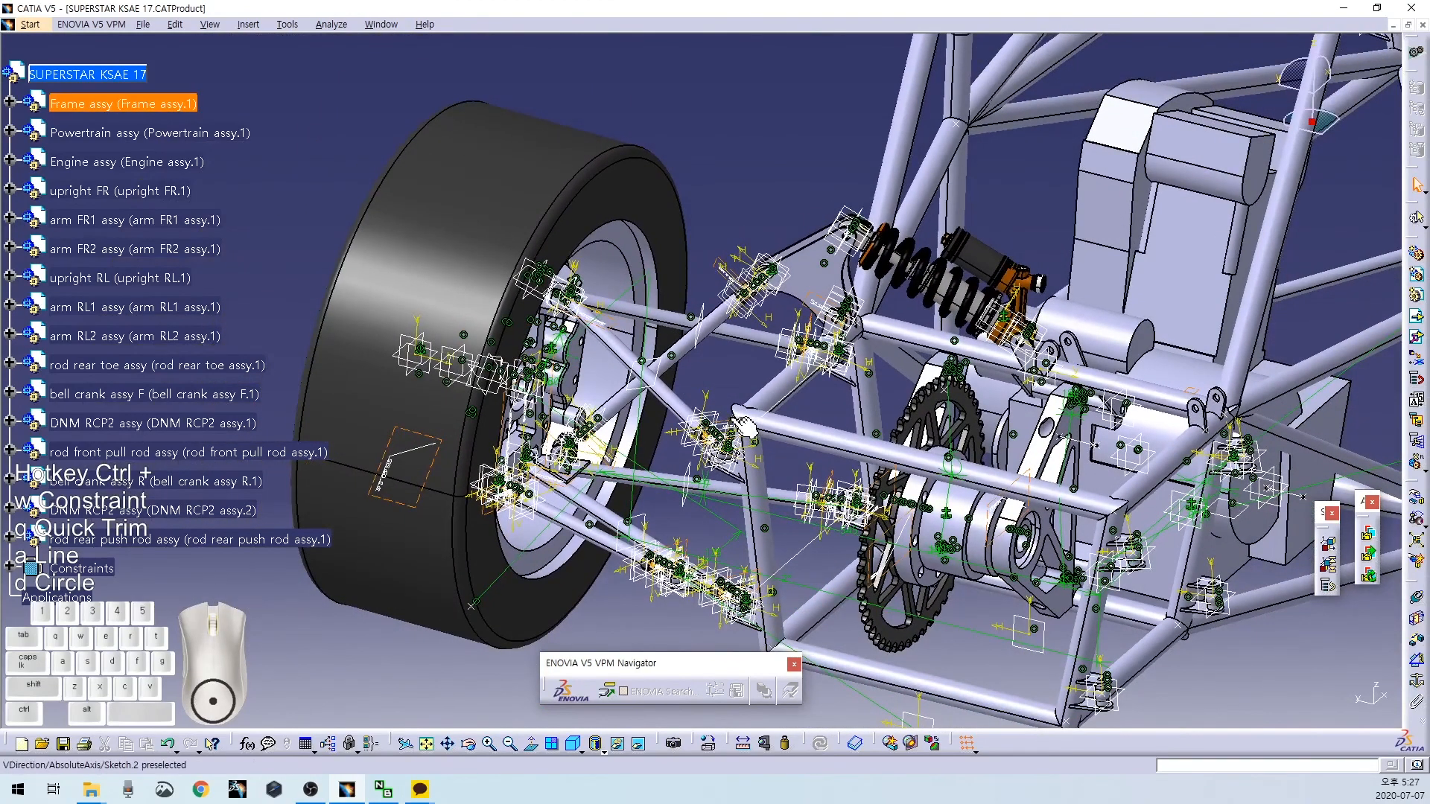
pyautogui.moveTo(754, 384); pyautogui.dragTo(734, 224, button='middle')
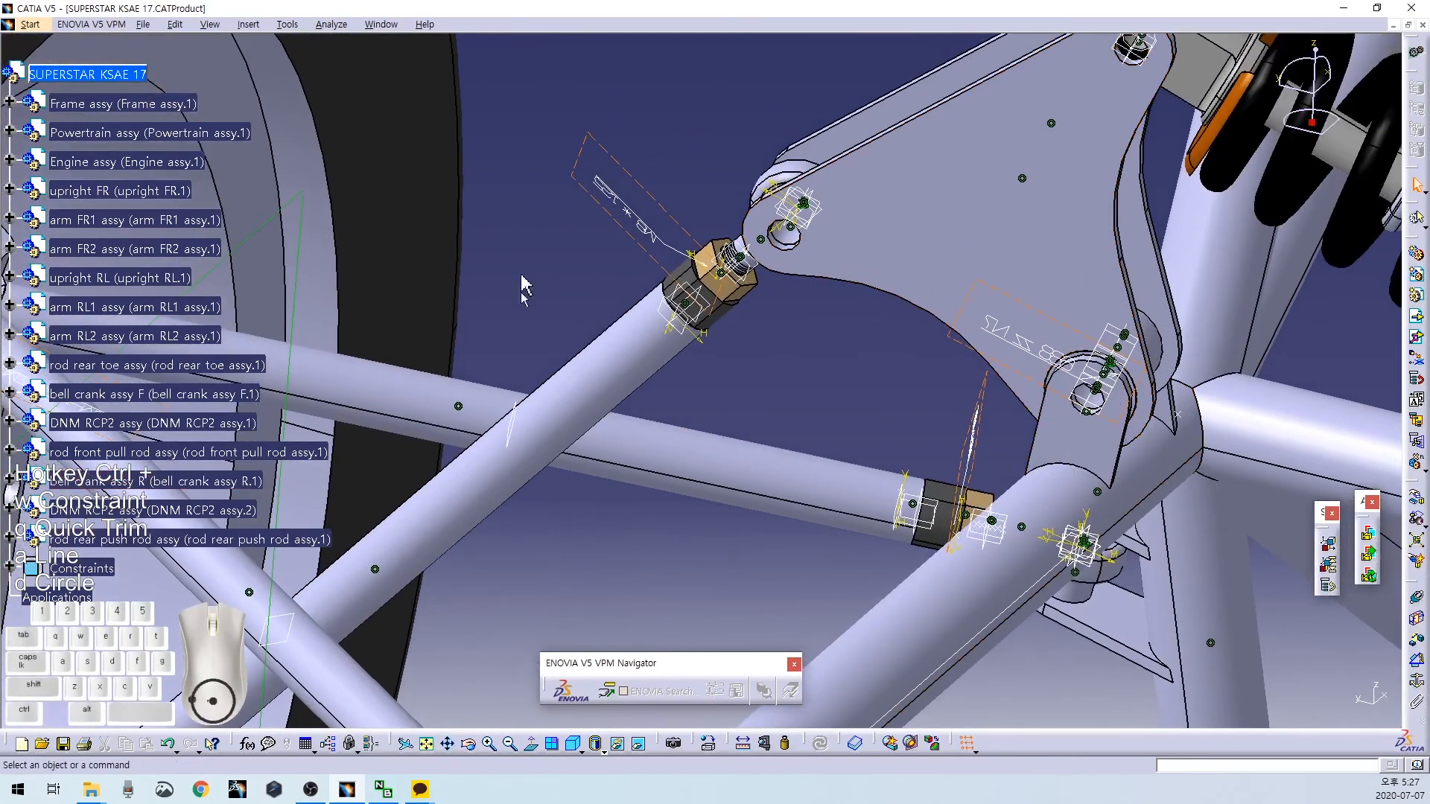
pyautogui.keyDown('ctrl'); pyautogui.moveTo(809, 341); pyautogui.dragTo(765, 385, button='middle'); pyautogui.keyUp('ctrl')
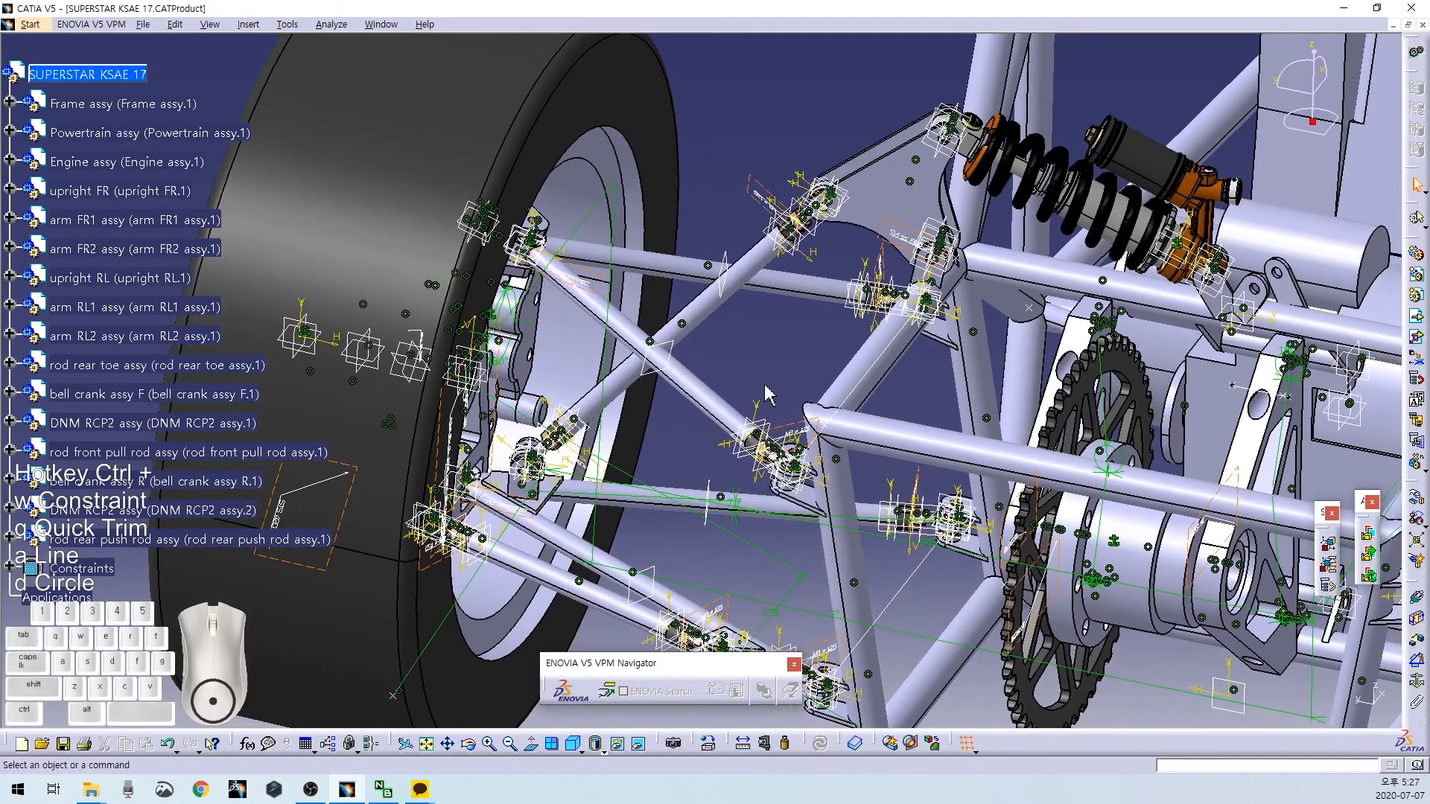